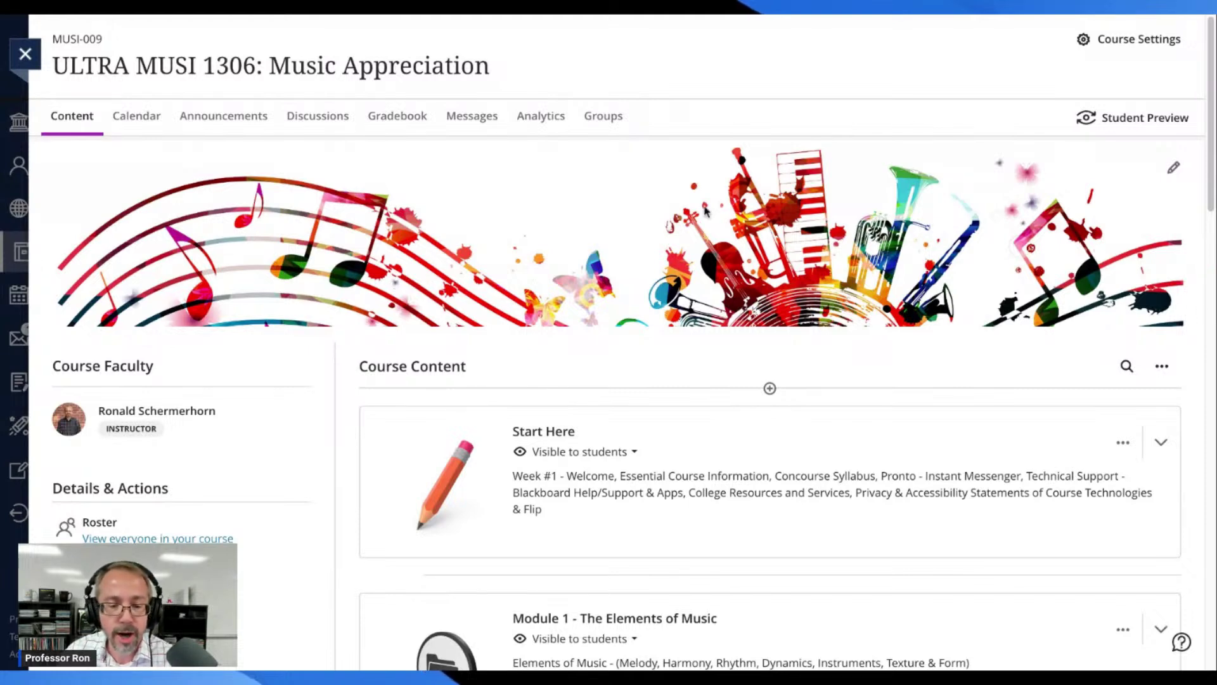
pyautogui.scroll(-3, 709, 216)
pyautogui.scroll(-1, 709, 217)
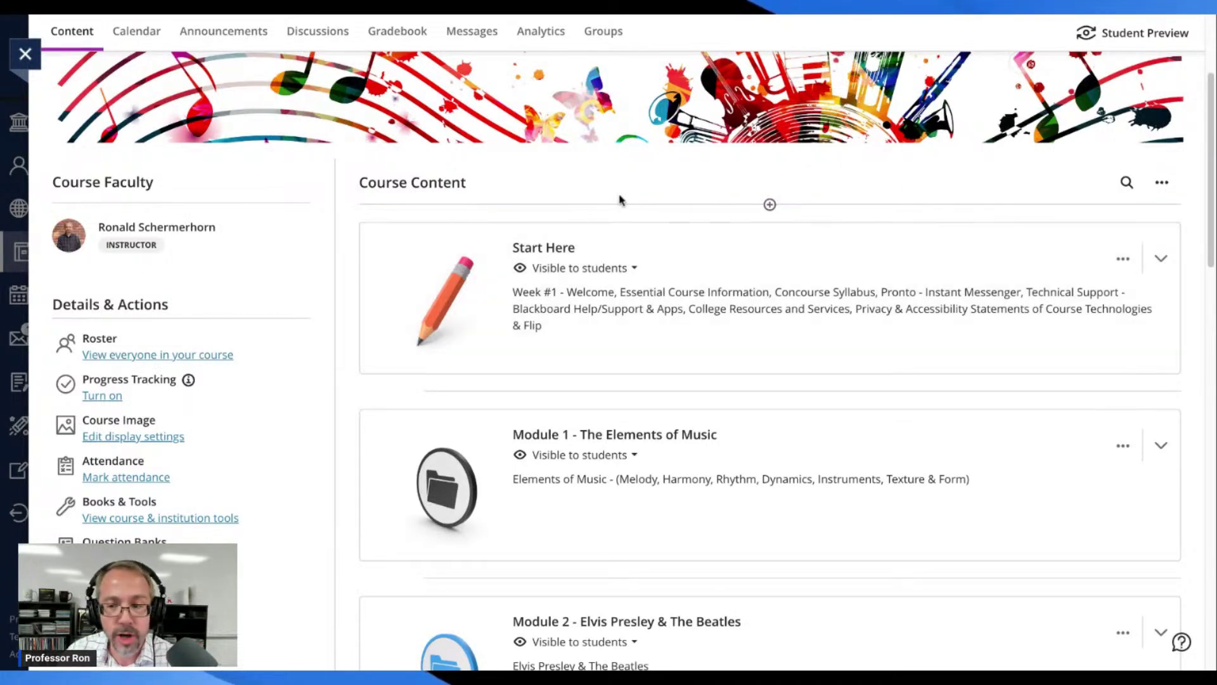
pyautogui.click(1162, 184)
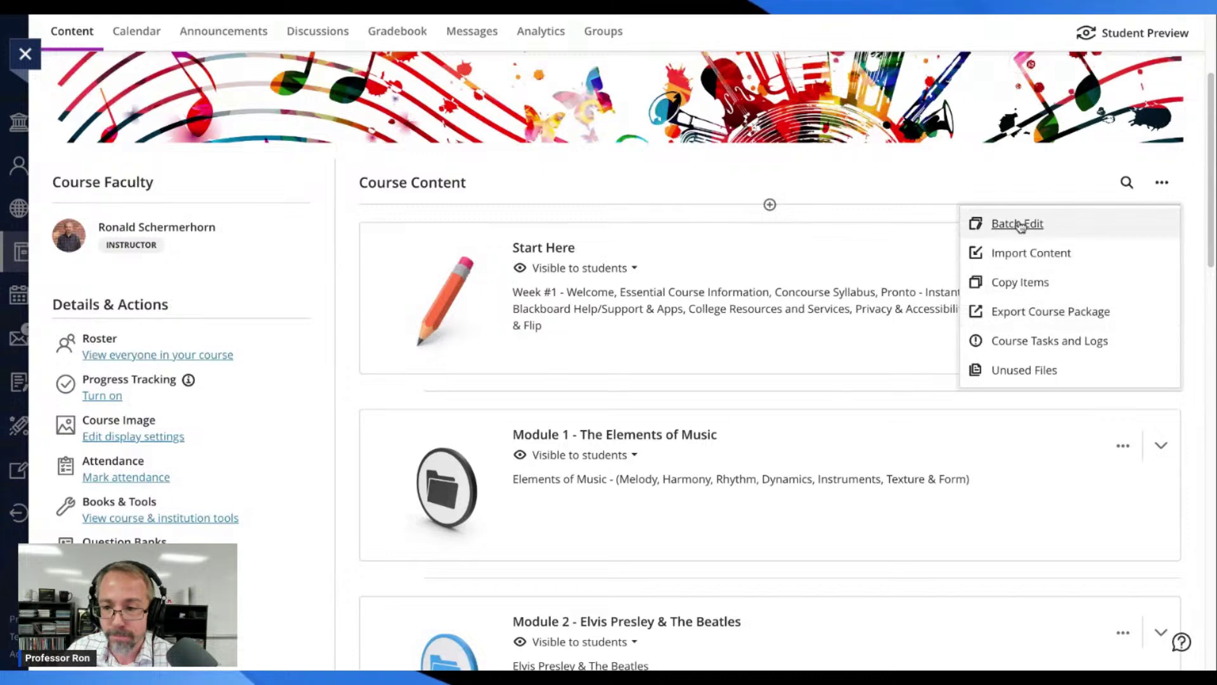
pyautogui.click(873, 215)
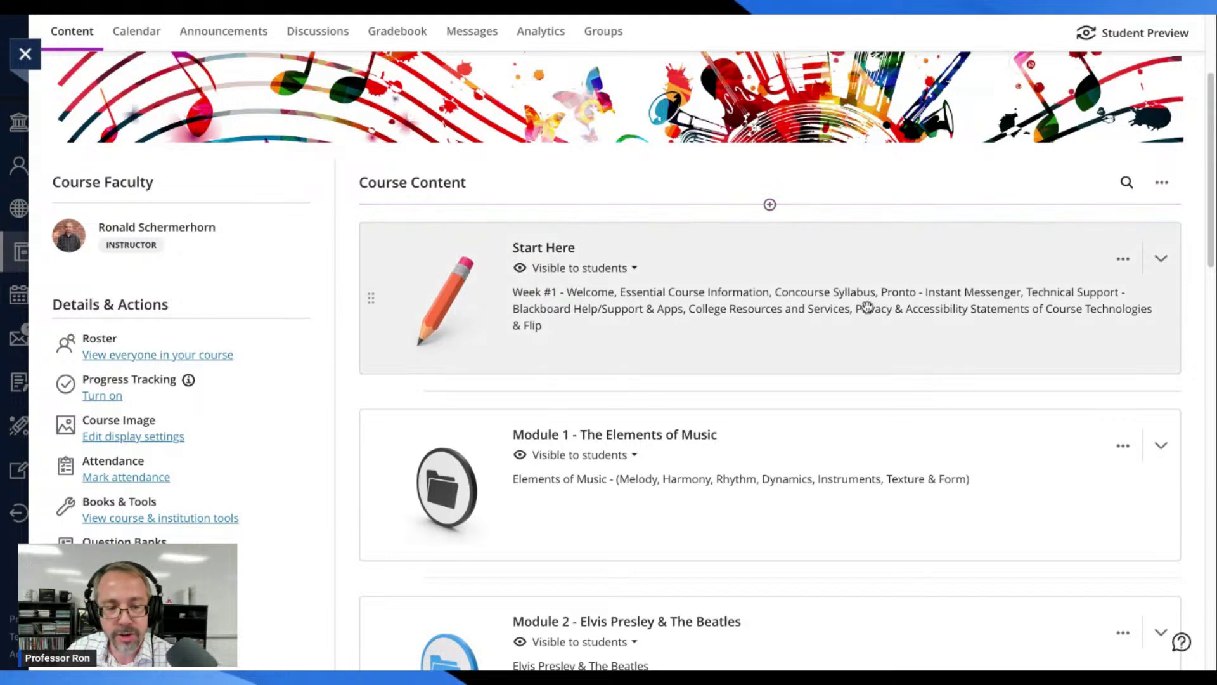
pyautogui.scroll(3, 867, 308)
pyautogui.scroll(1, 867, 308)
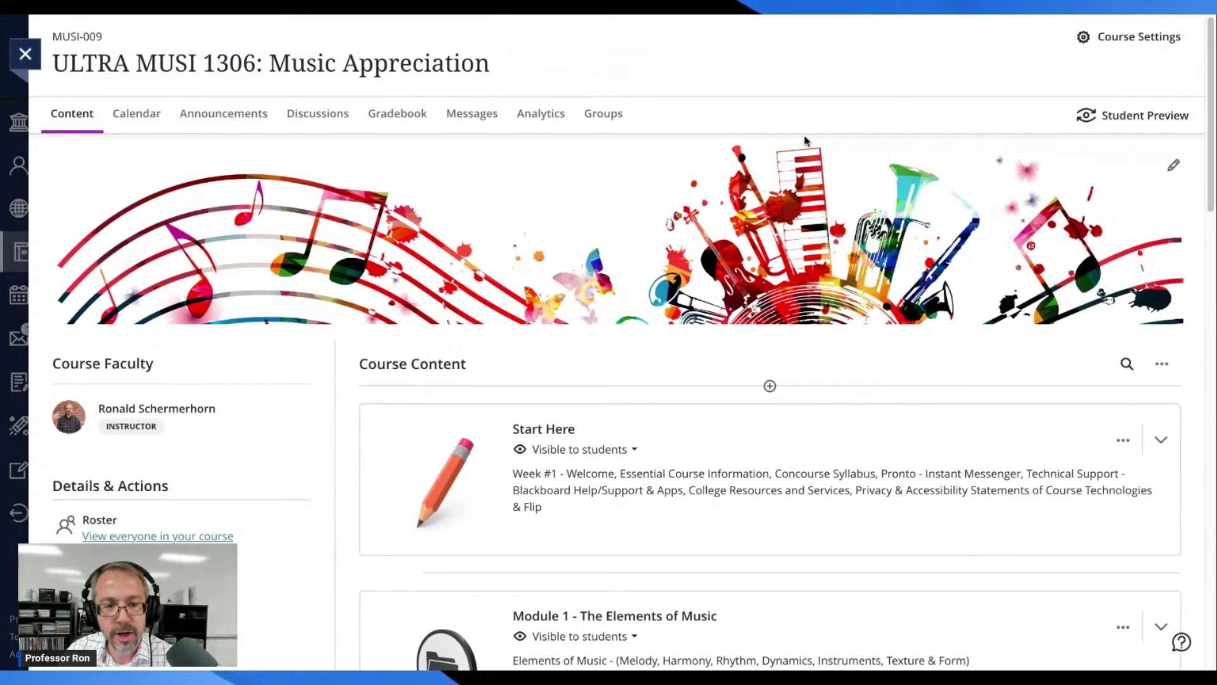
pyautogui.scroll(-1, 805, 140)
pyautogui.scroll(1, 805, 140)
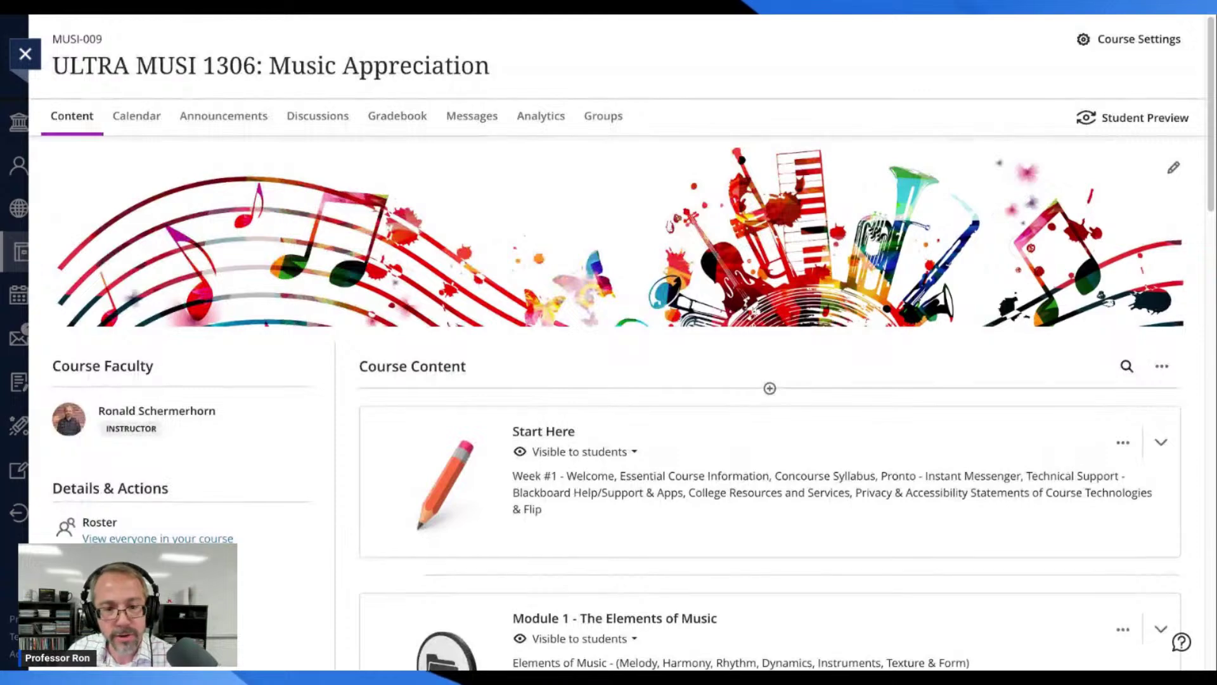
# Step: Start auto-generating learning modules above the Start Here item in the course content
pyautogui.scroll(-3, 818, 99)
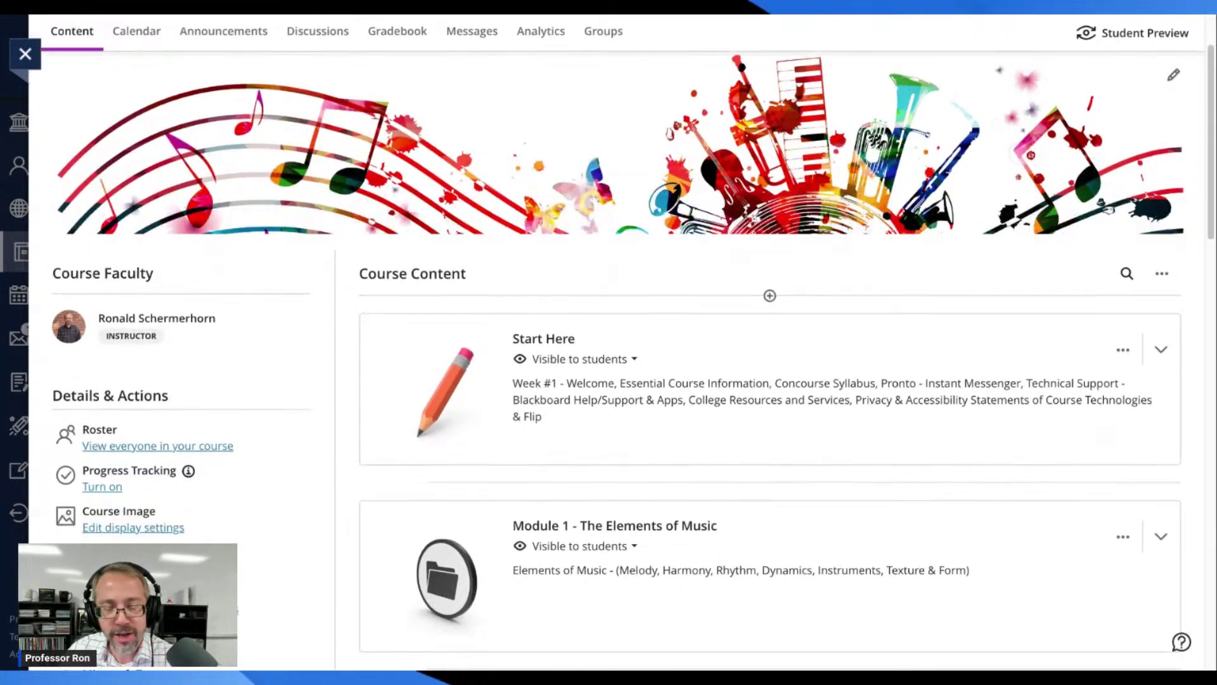
pyautogui.scroll(-10, 770, 253)
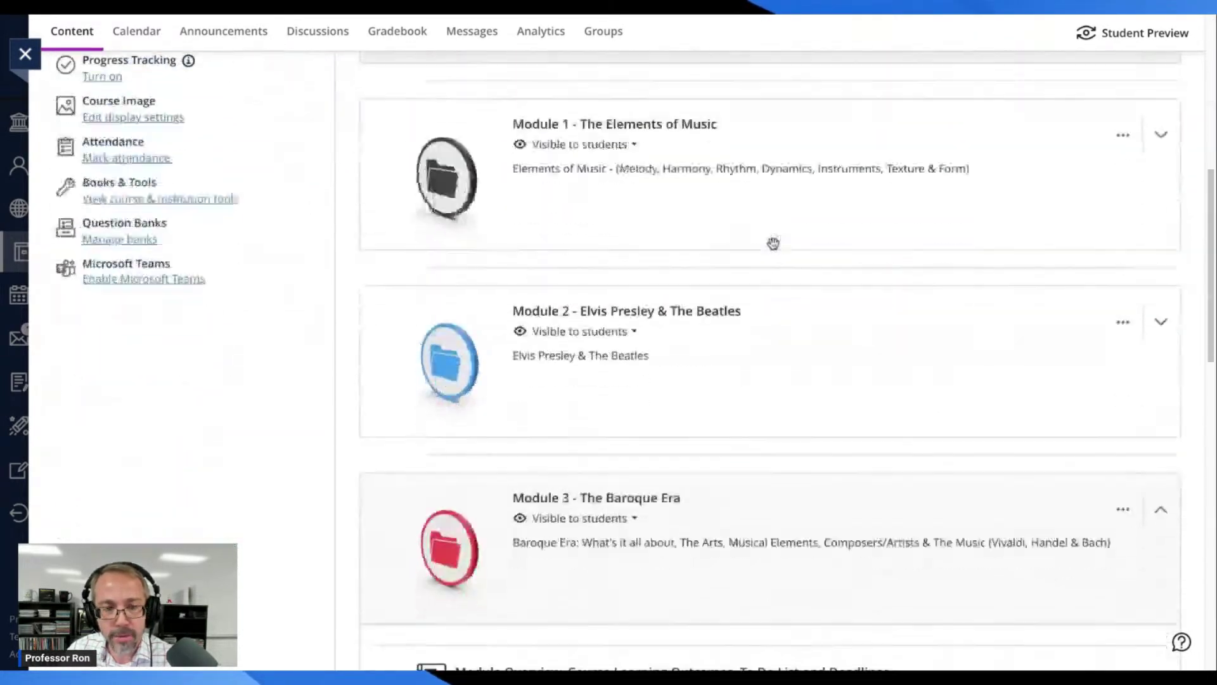
pyautogui.scroll(12, 773, 244)
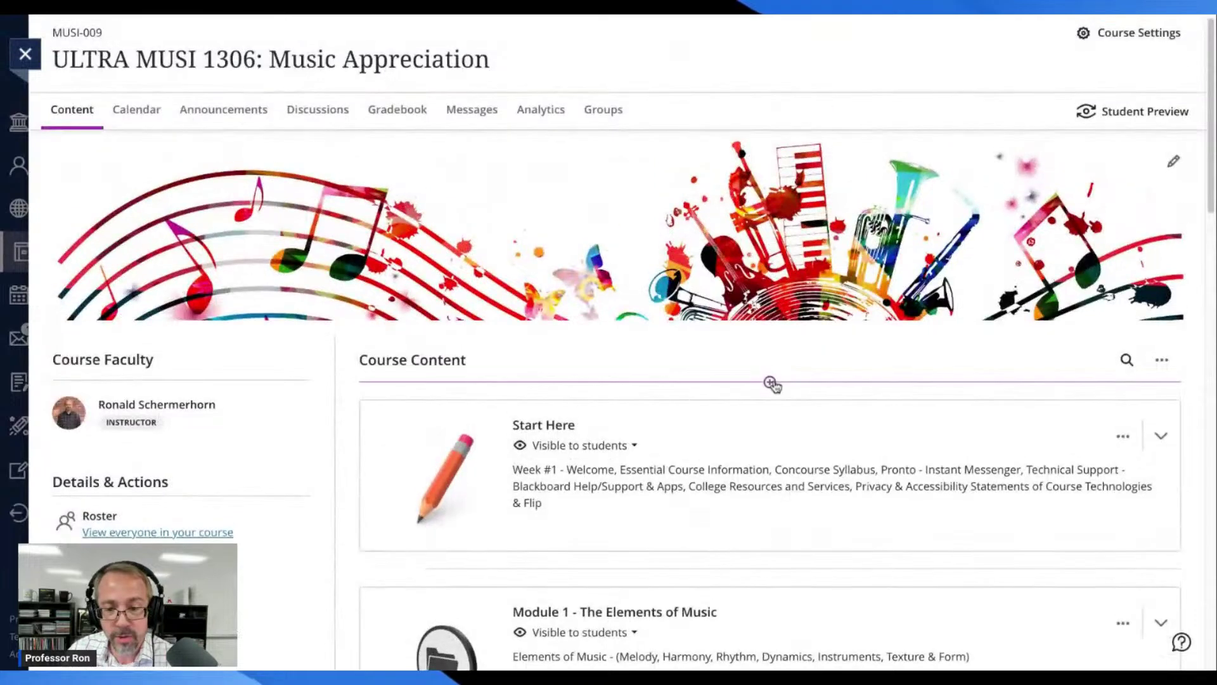
pyautogui.click(770, 383)
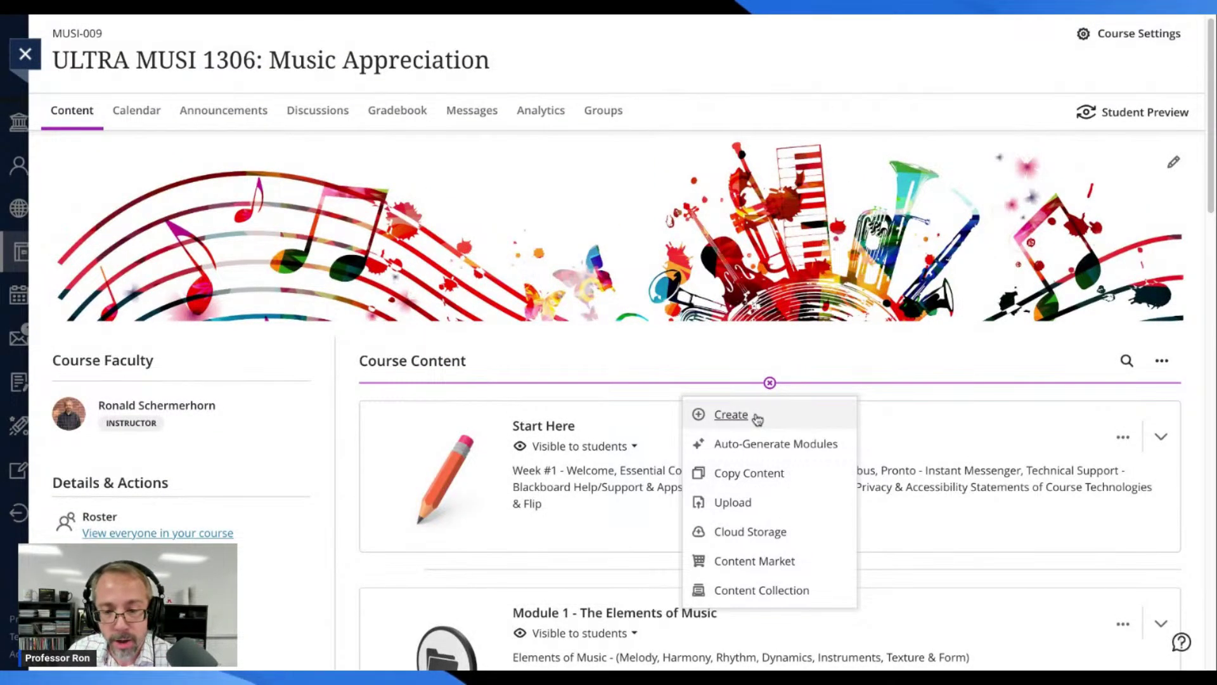
pyautogui.click(761, 447)
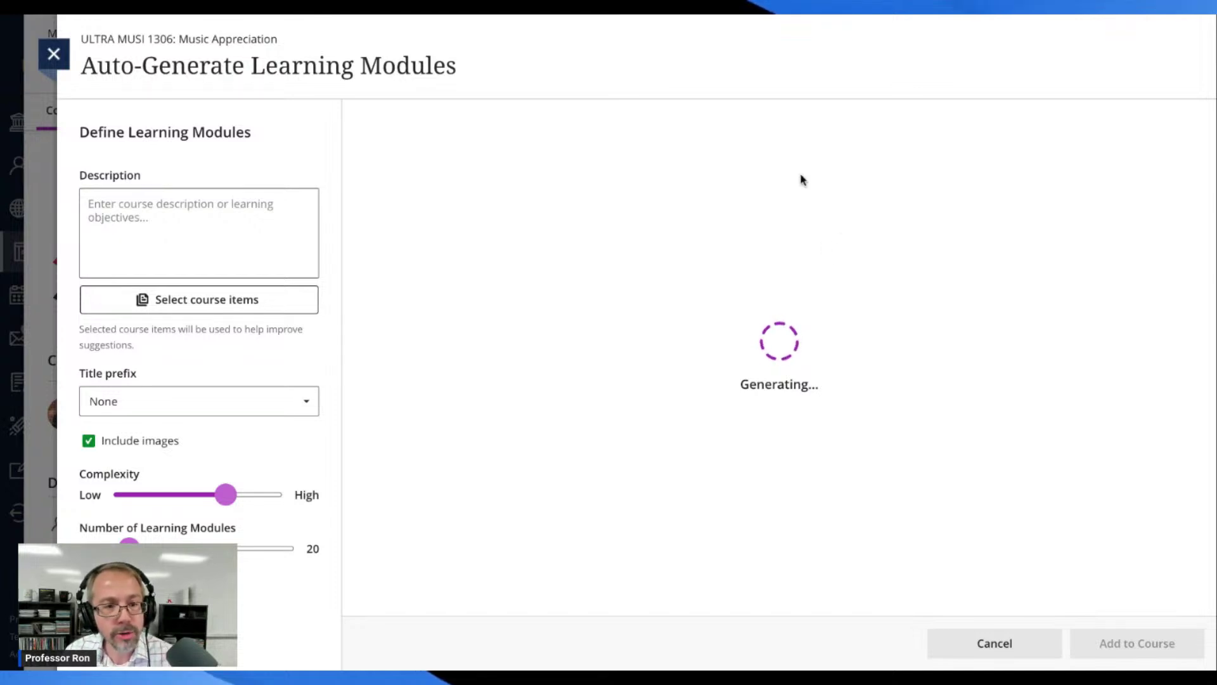
# Step: Review the initially suggested learning modules with their images and summaries
pyautogui.click(247, 219)
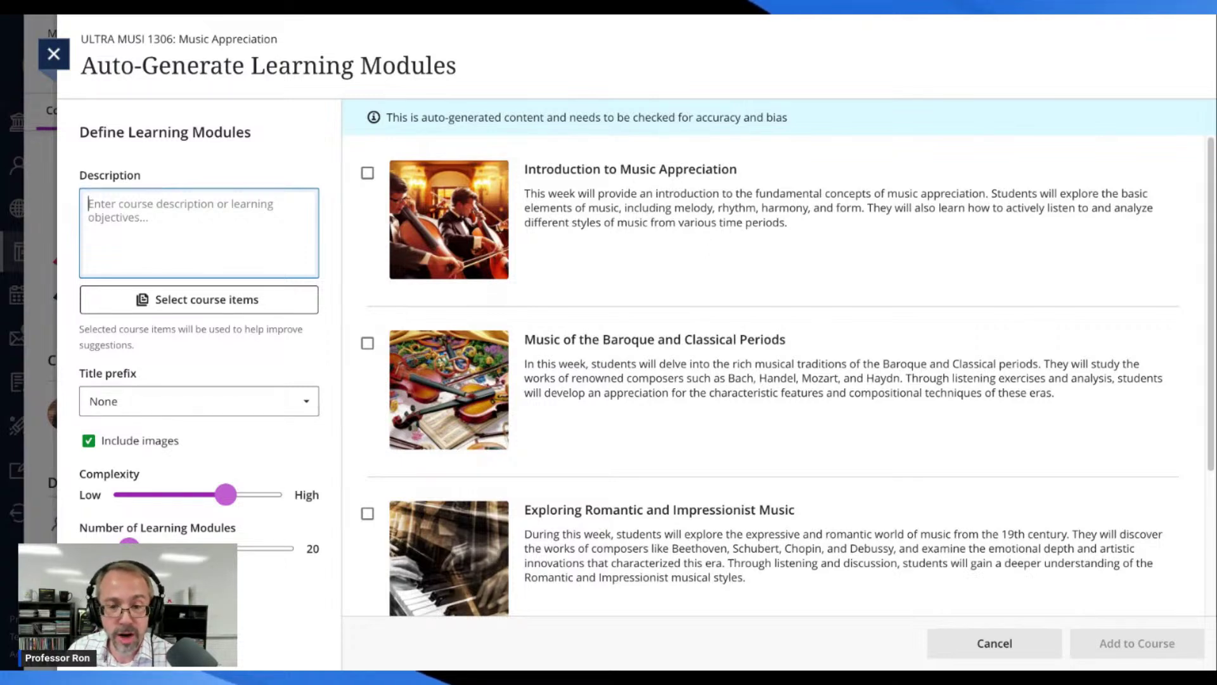
pyautogui.scroll(-1, 727, 243)
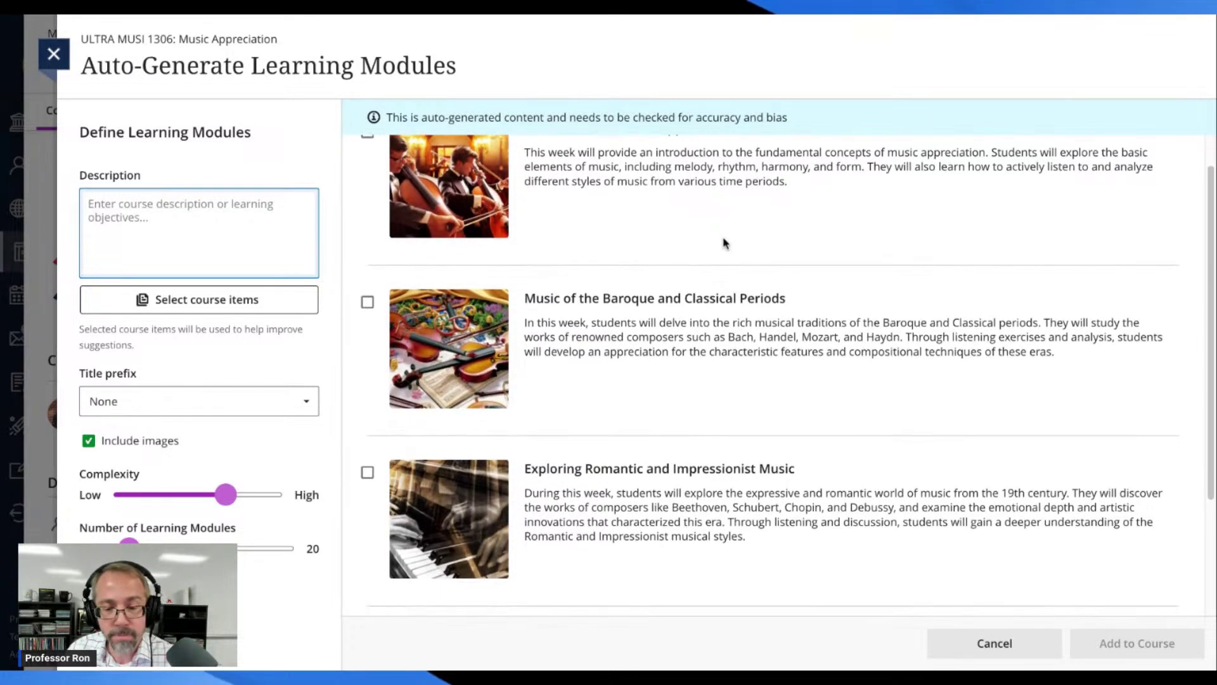
pyautogui.scroll(1, 726, 243)
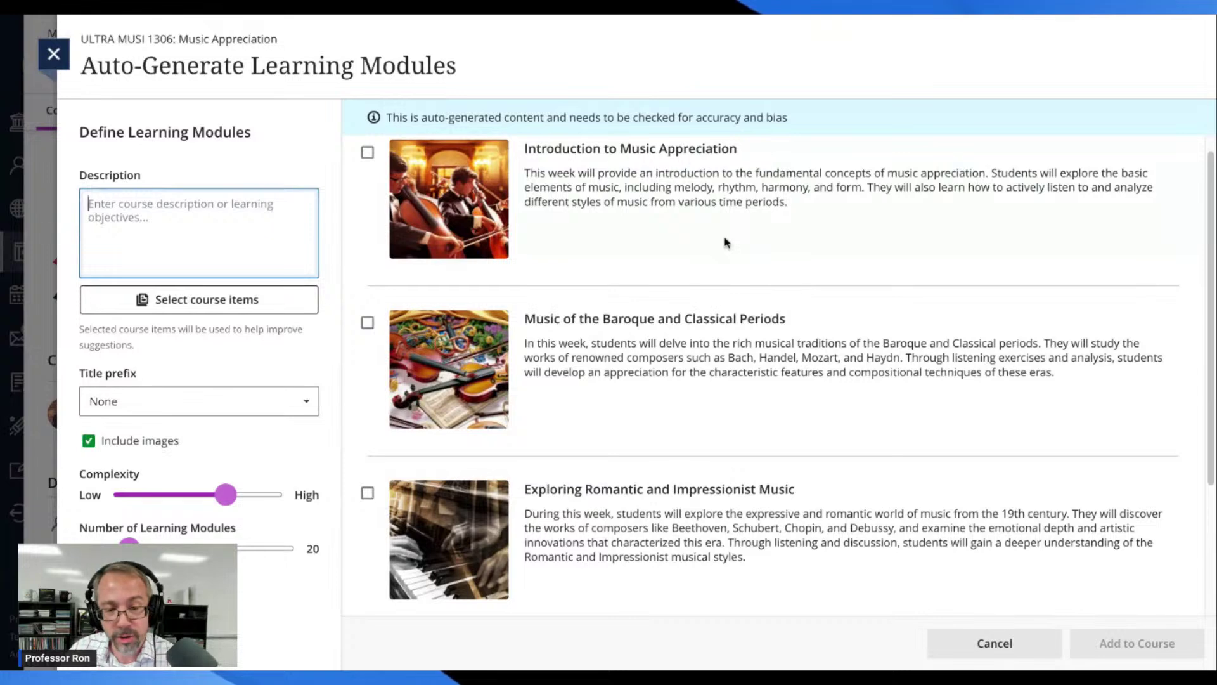
pyautogui.scroll(1, 726, 243)
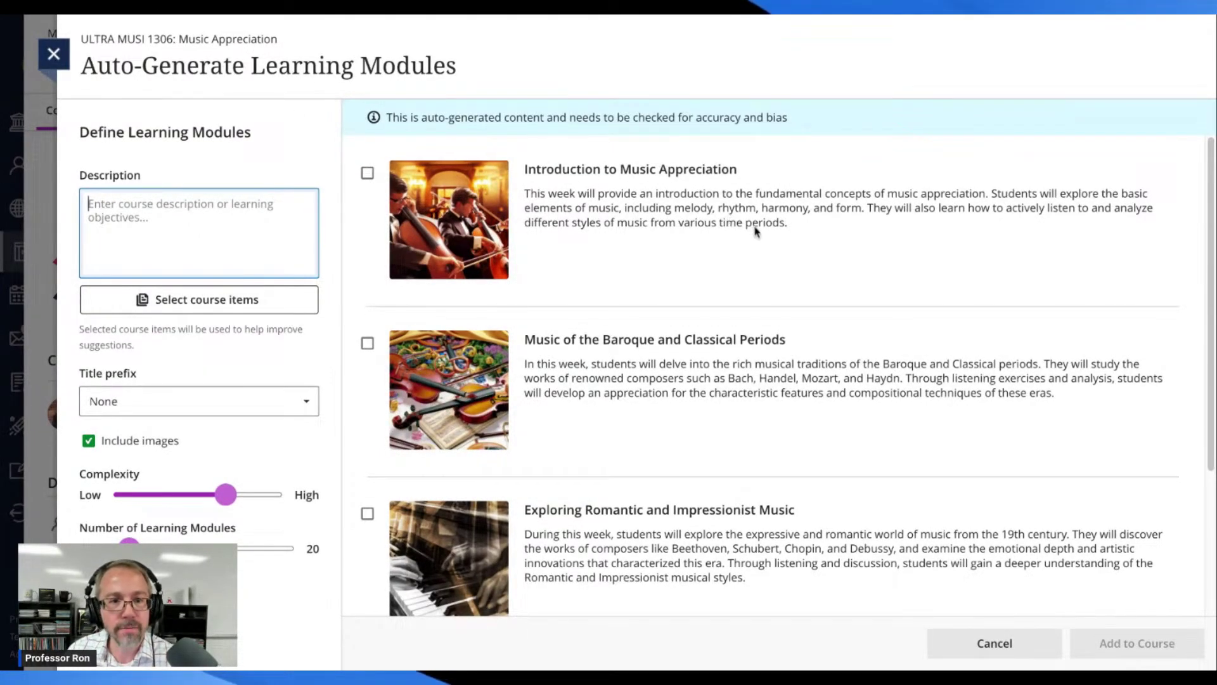
pyautogui.click(362, 20)
pyautogui.click(363, 20)
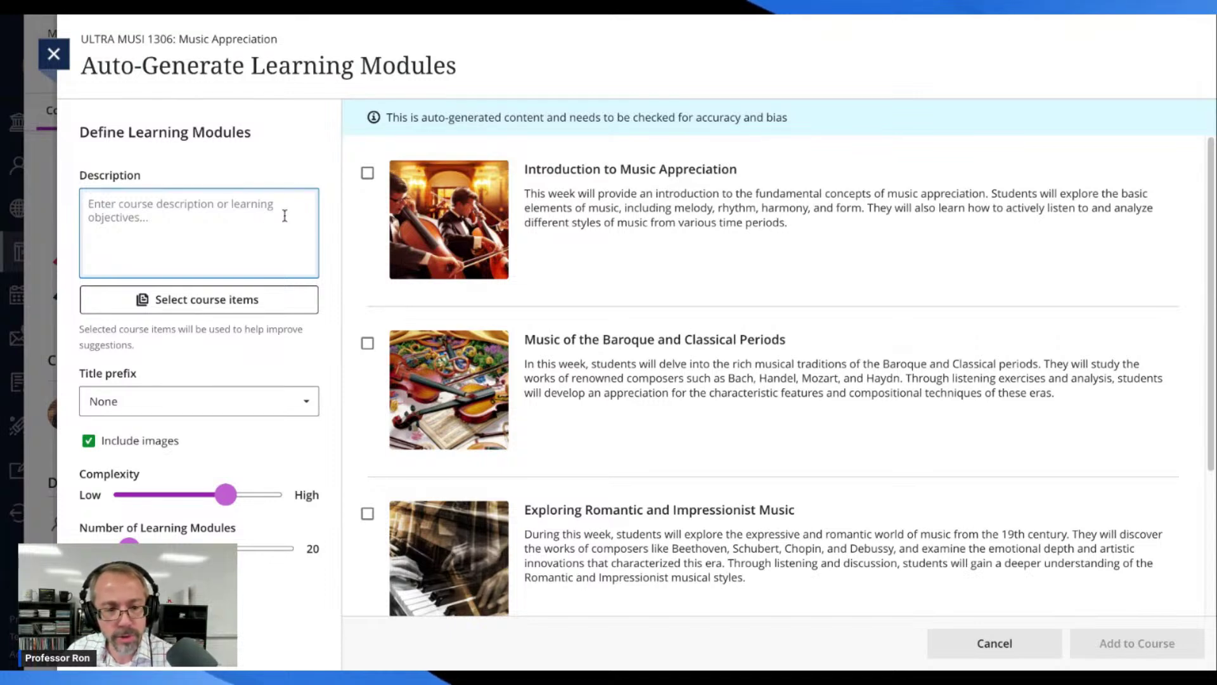
# Step: Enter the description "This course covers understanding music through the study of cultural periods, major composers, and musical elements." and regenerate the modules
pyautogui.click(220, 222)
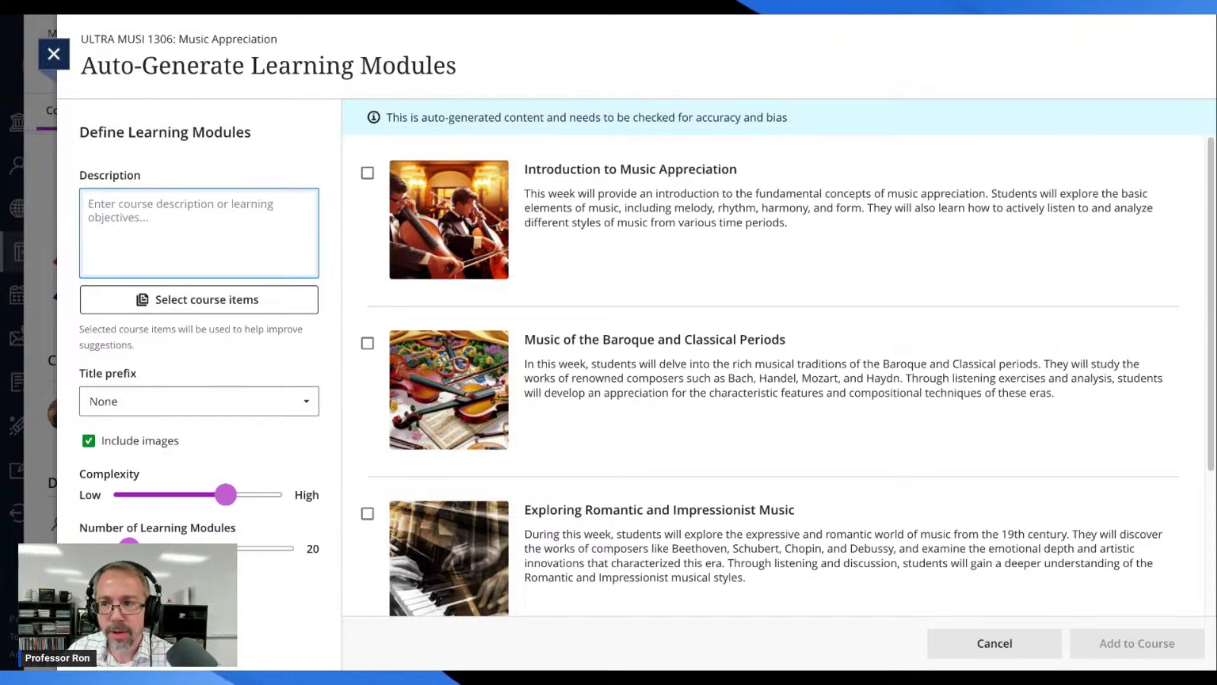
pyautogui.click(65, 259)
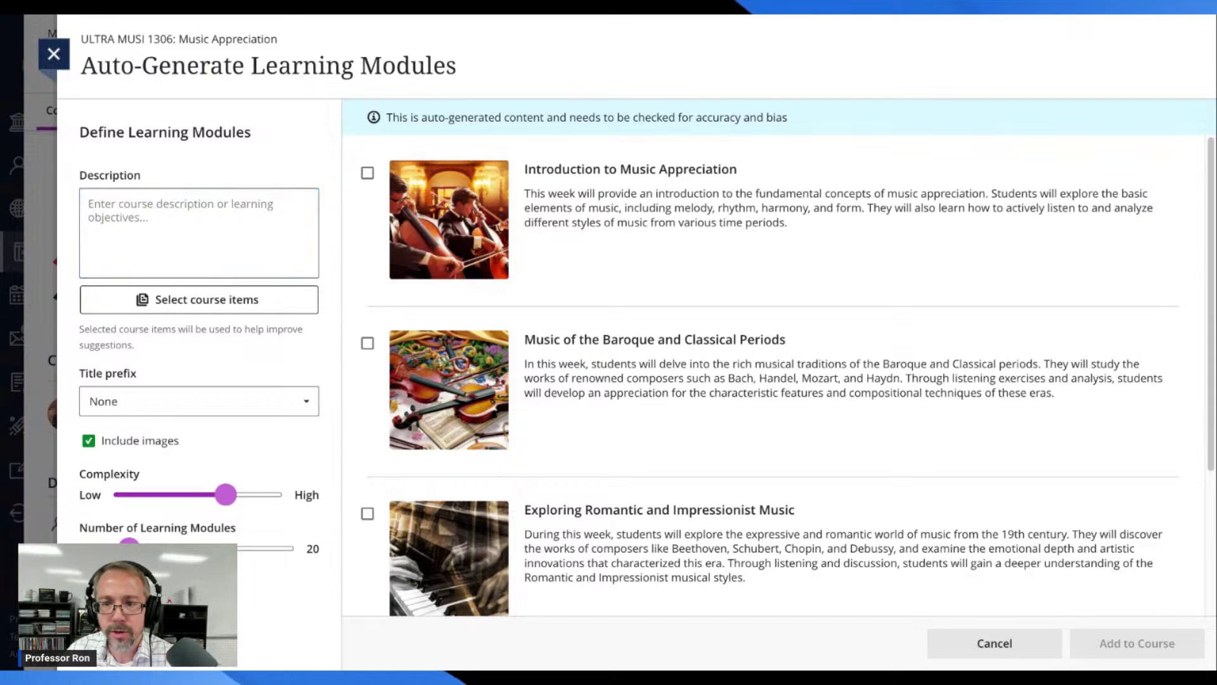
pyautogui.click(88, 204)
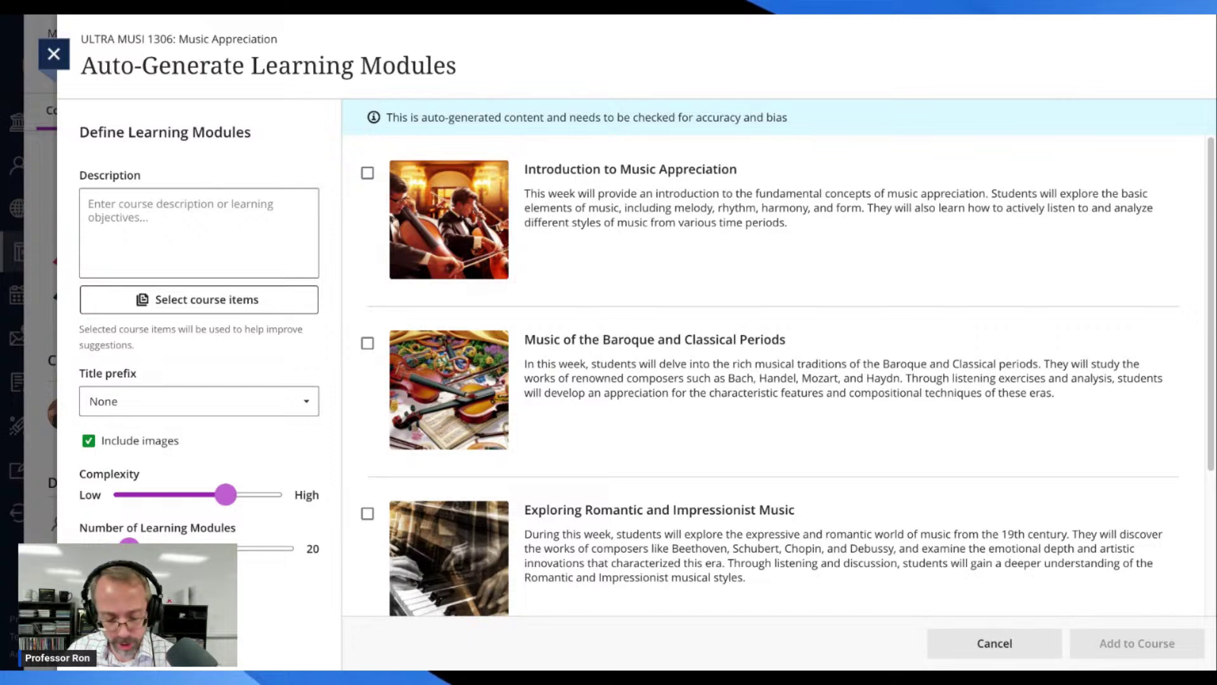
pyautogui.click(88, 204)
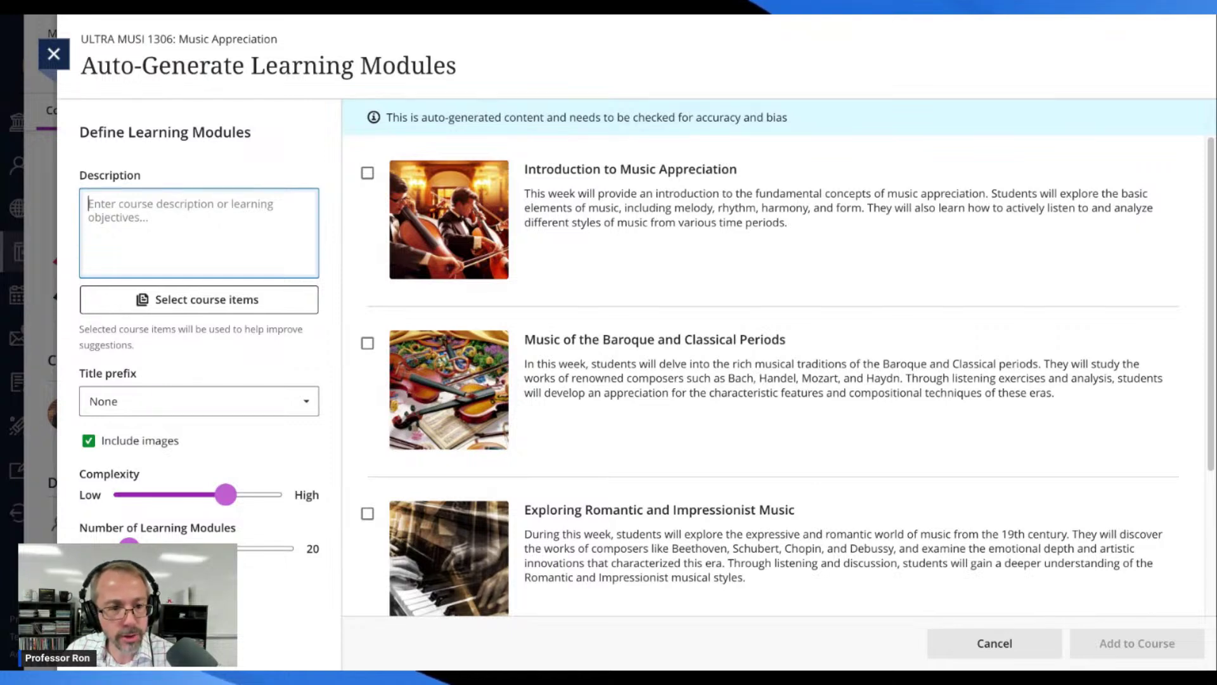
pyautogui.write('This course covers understanding music through the study of cultural periods, major composers, and musical elements.')
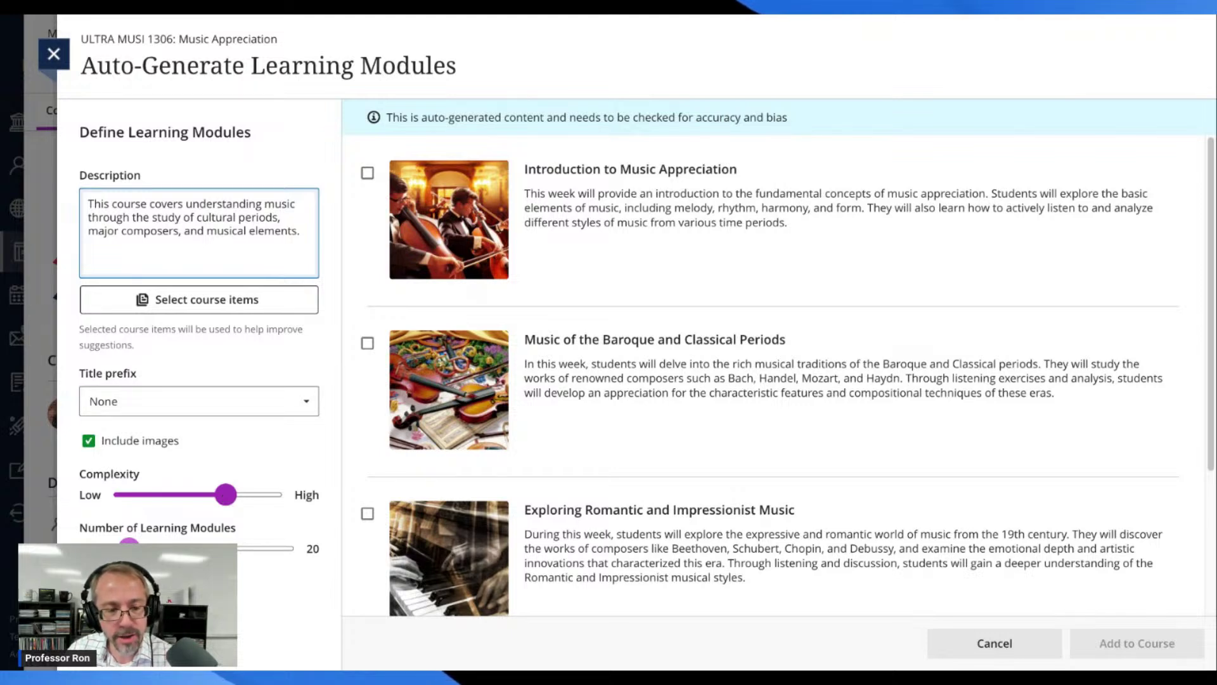
pyautogui.moveTo(129, 545)
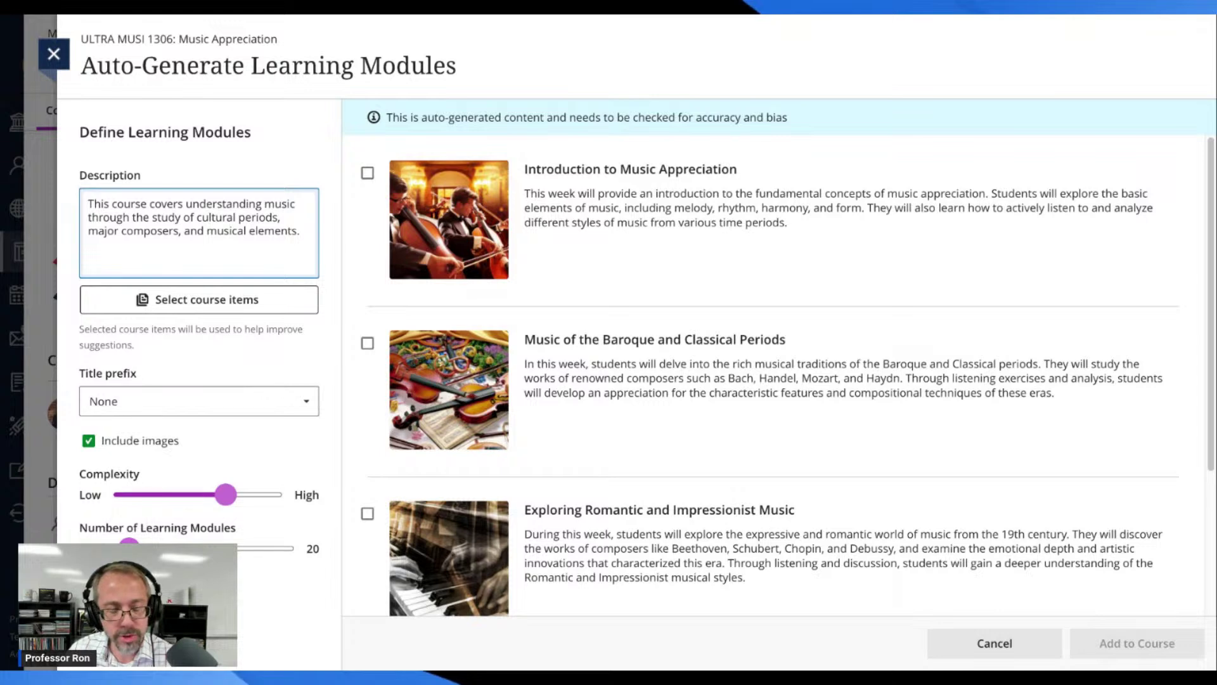
pyautogui.click(115, 590)
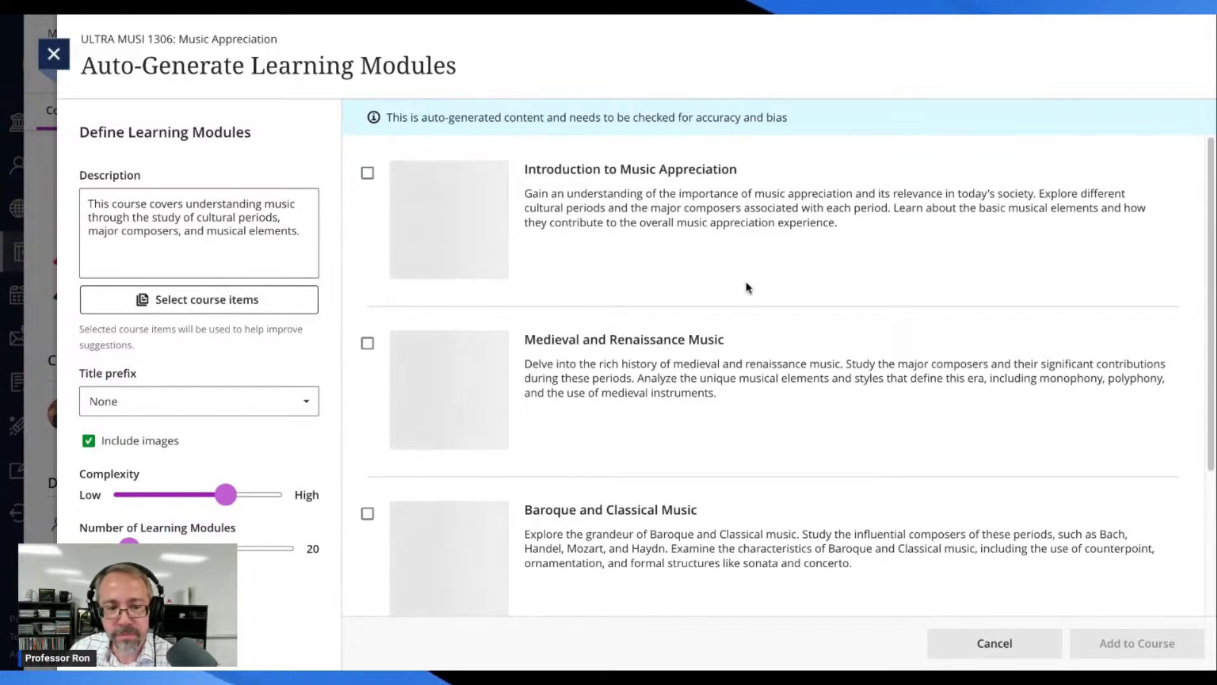
# Step: Examine the titles, summaries and images of the regenerated learning module suggestions
pyautogui.scroll(-3, 571, 303)
pyautogui.scroll(3, 639, 297)
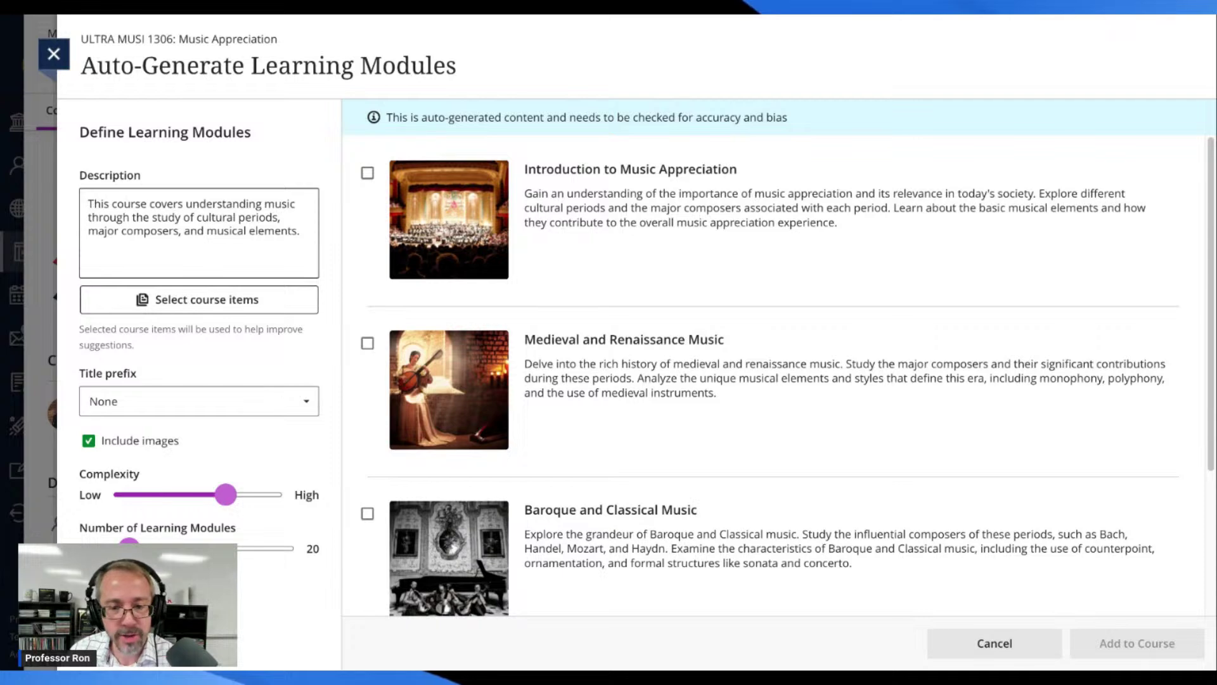
pyautogui.scroll(-1, 757, 243)
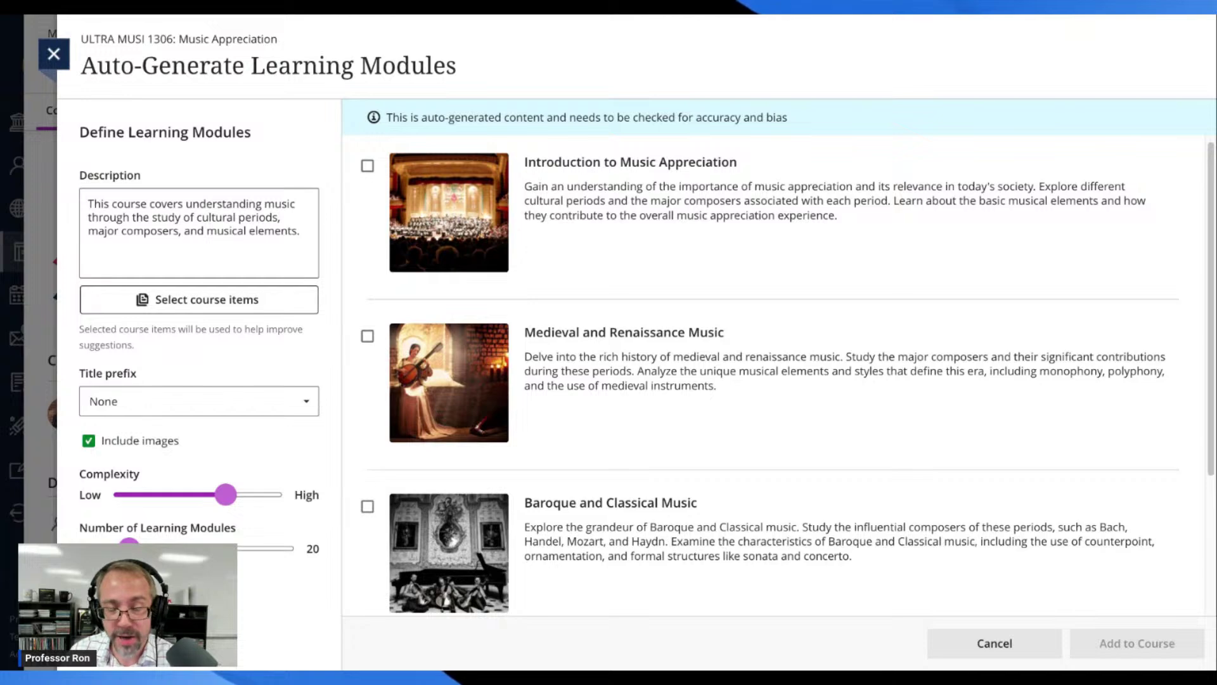
pyautogui.scroll(-1, 802, 244)
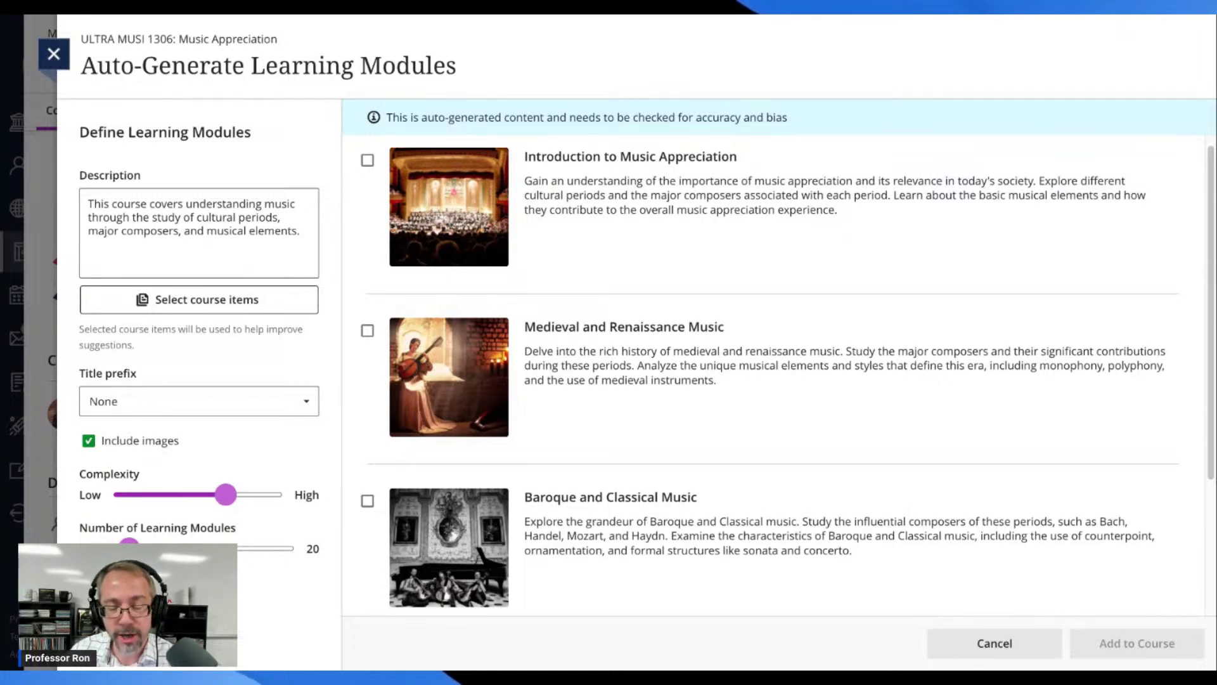
pyautogui.scroll(-3, 786, 374)
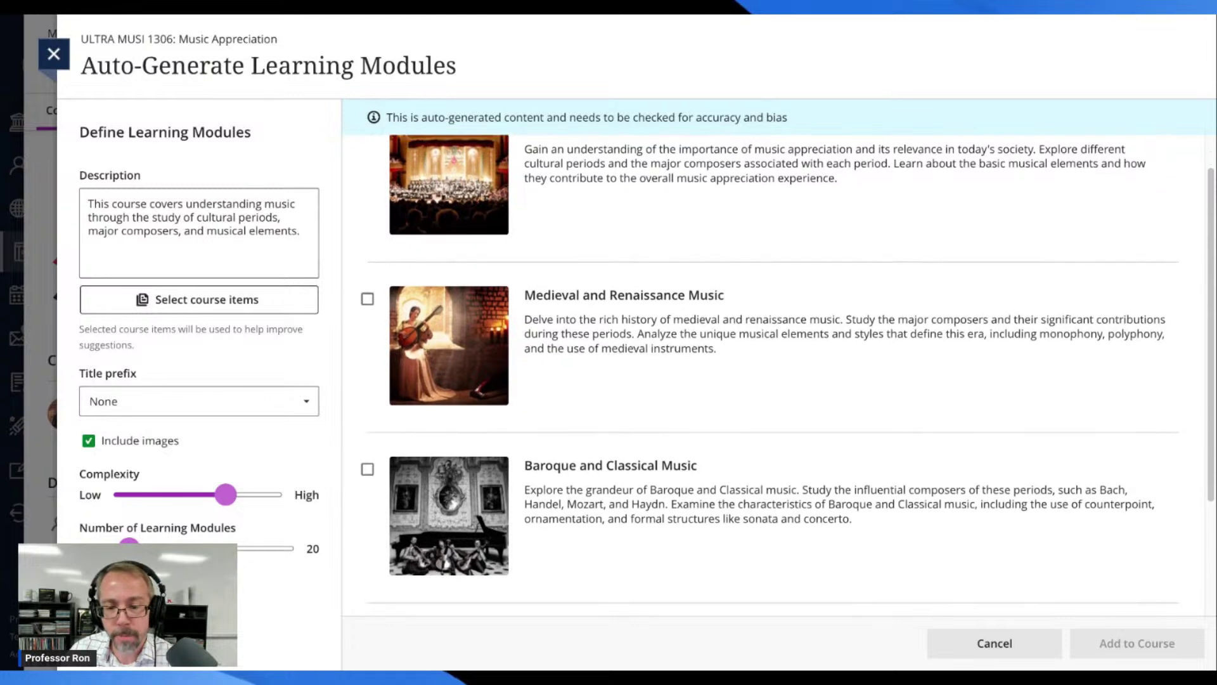
pyautogui.scroll(-2, 786, 374)
pyautogui.scroll(3, 787, 375)
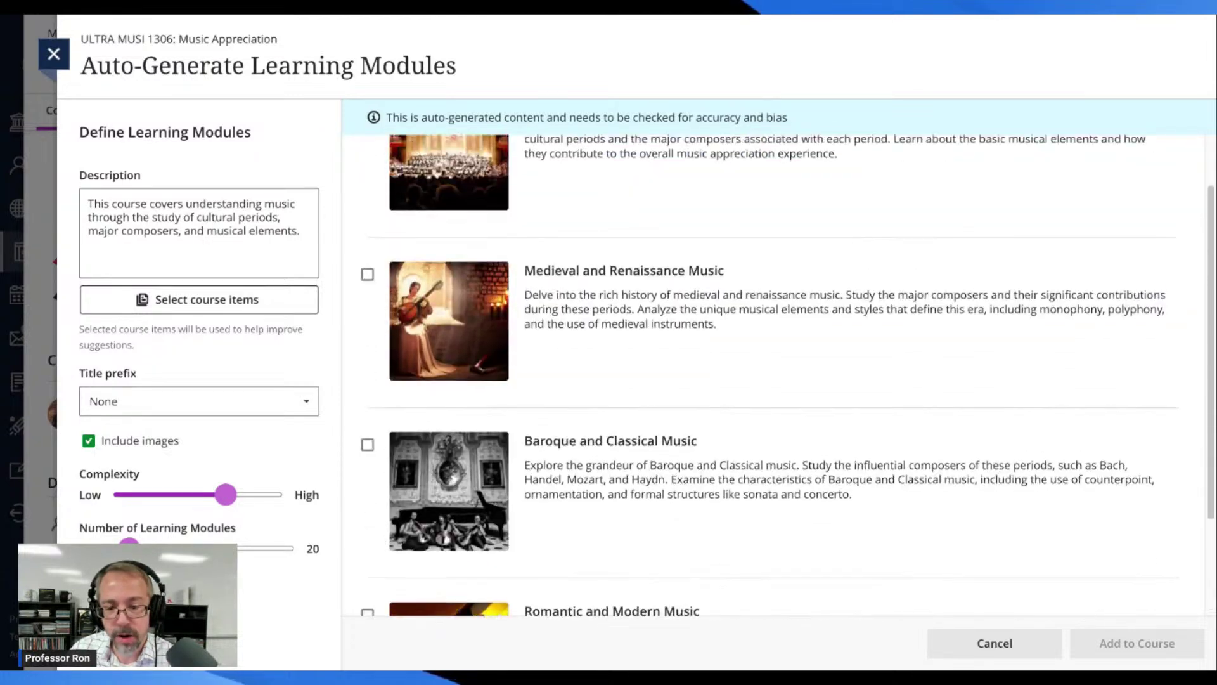
pyautogui.scroll(-4, 774, 375)
pyautogui.scroll(5, 786, 374)
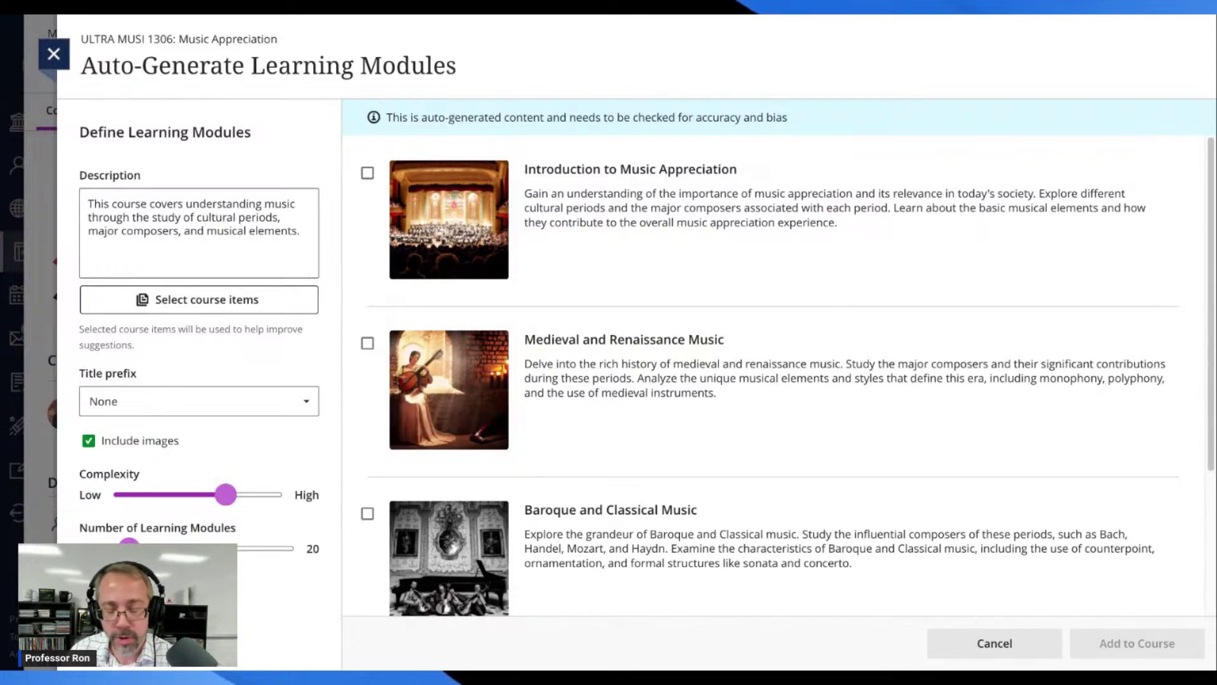
pyautogui.scroll(-3, 842, 241)
pyautogui.scroll(3, 842, 241)
pyautogui.scroll(-3, 842, 241)
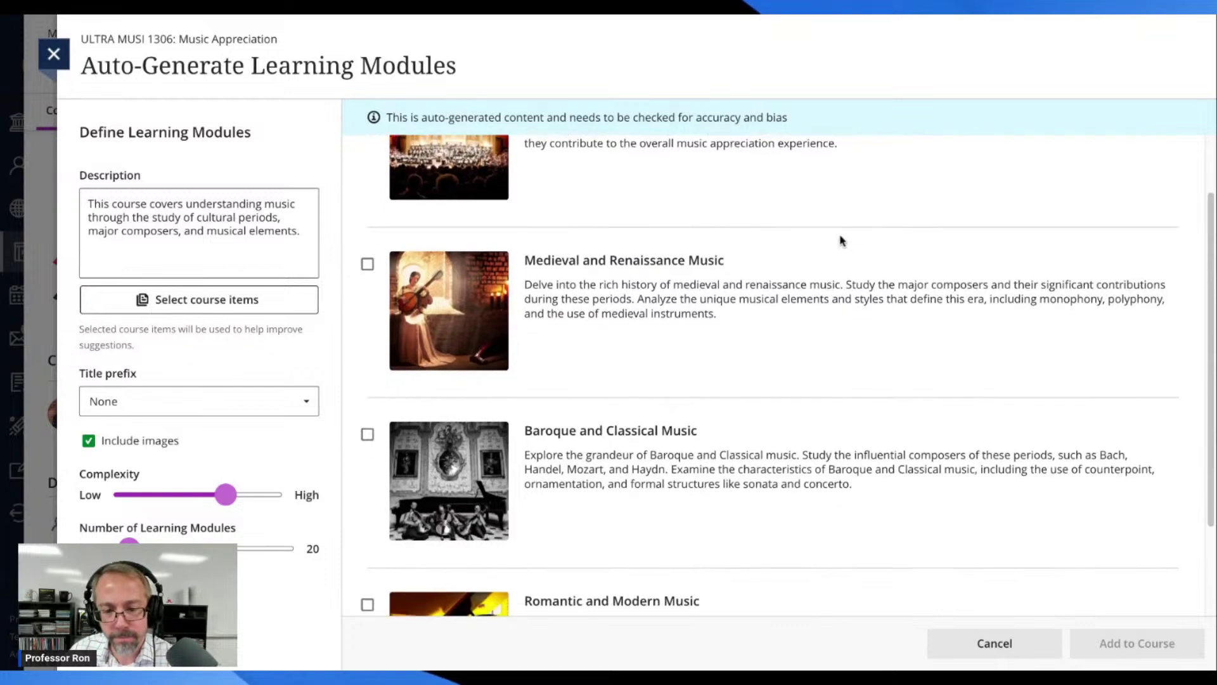
pyautogui.scroll(3, 842, 239)
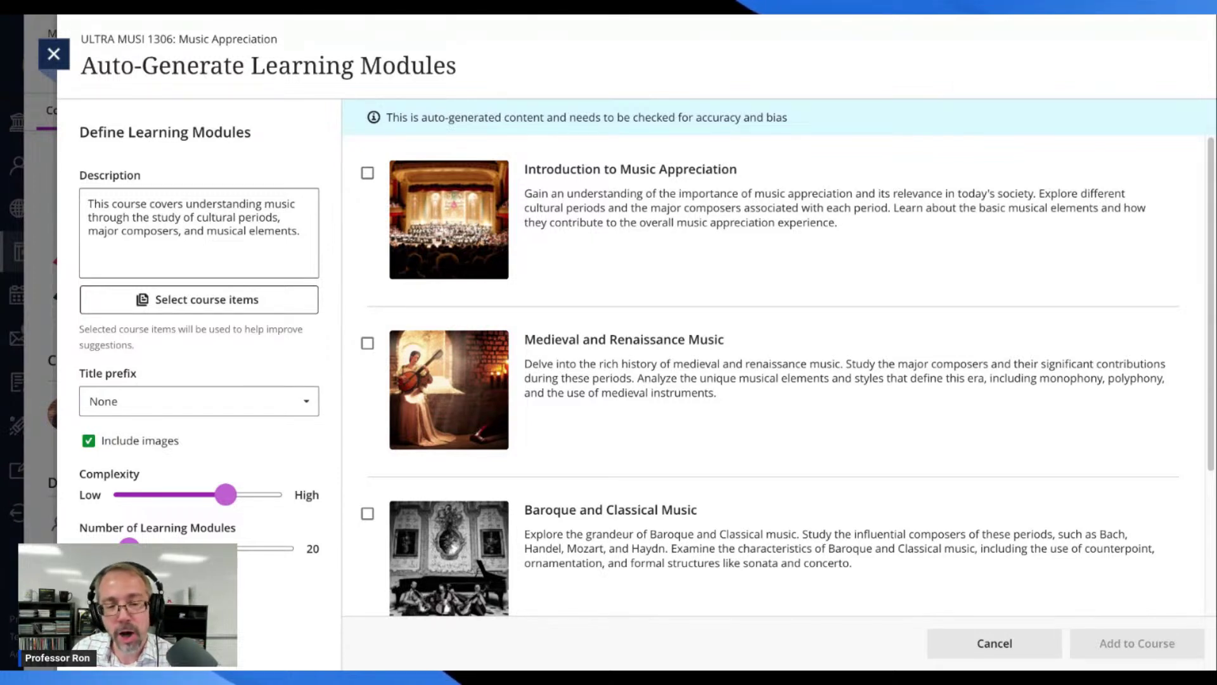
# Step: Compare the entered course description with the suggested learning modules
pyautogui.click(294, 229)
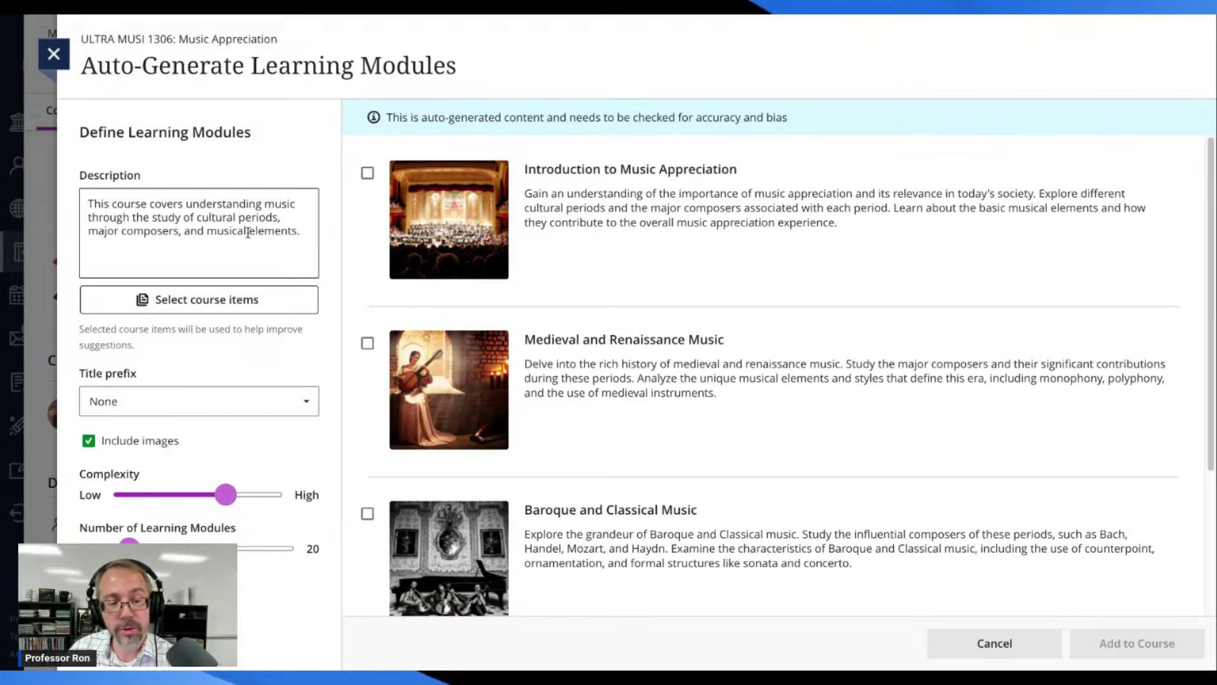
pyautogui.moveTo(304, 229); pyautogui.dragTo(89, 204)
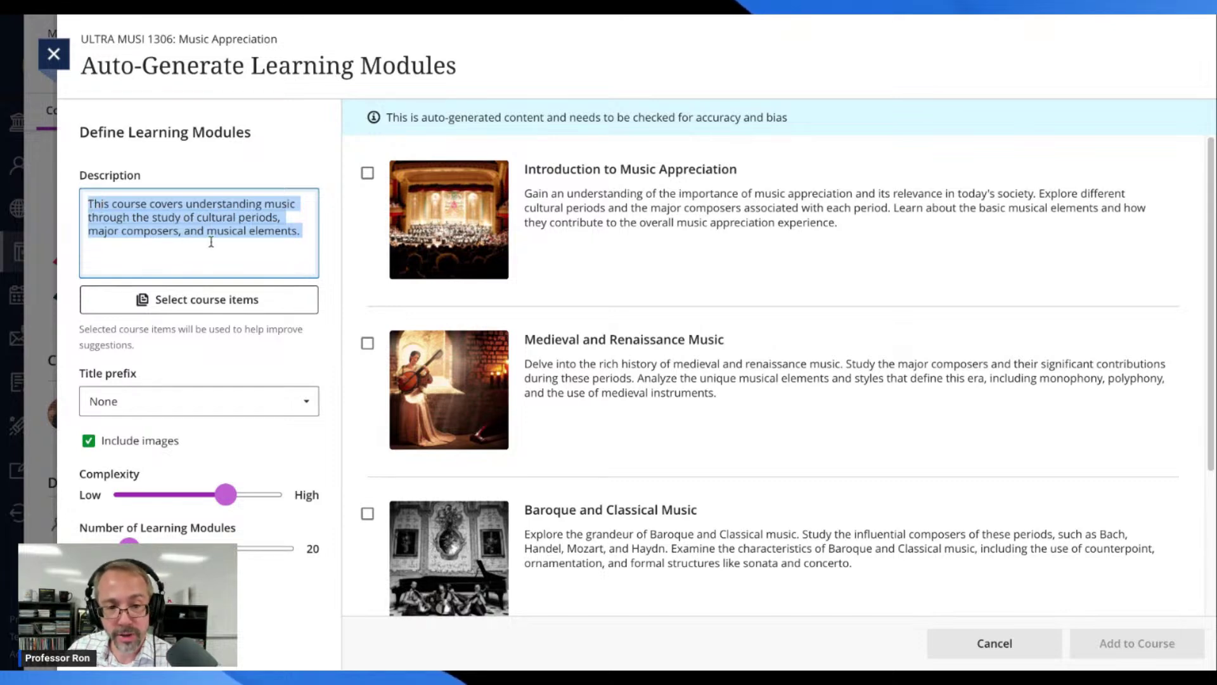
pyautogui.click(298, 233)
pyautogui.moveTo(307, 231); pyautogui.dragTo(100, 217)
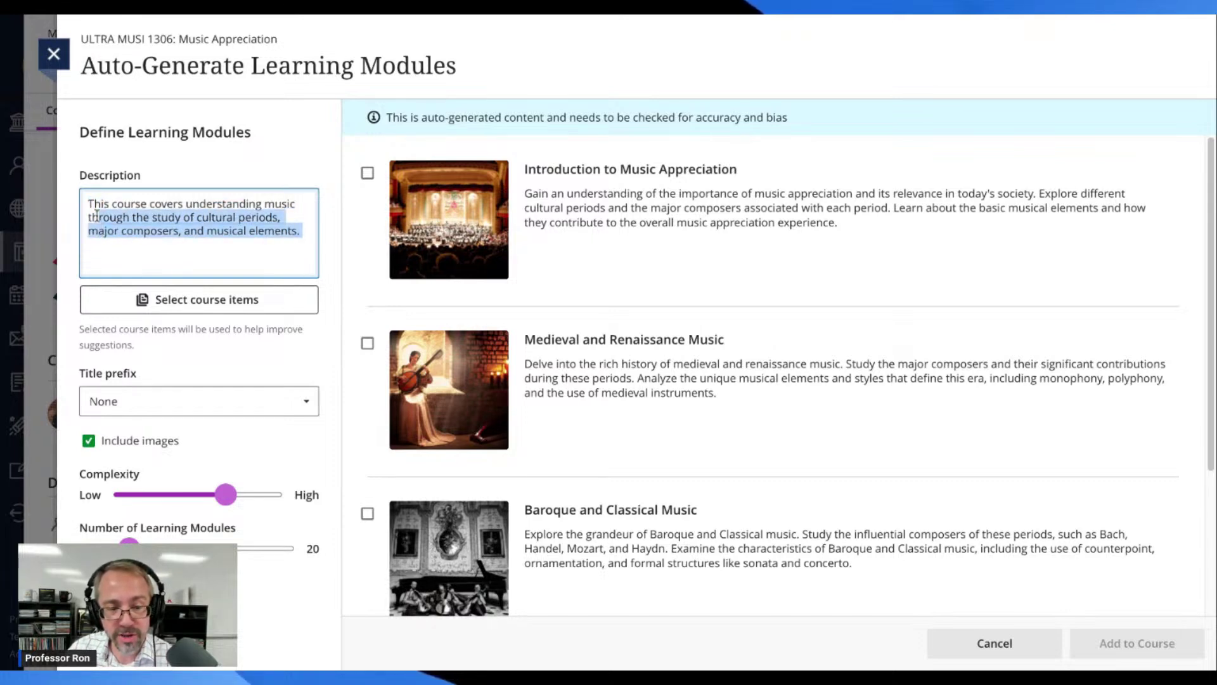
pyautogui.click(305, 260)
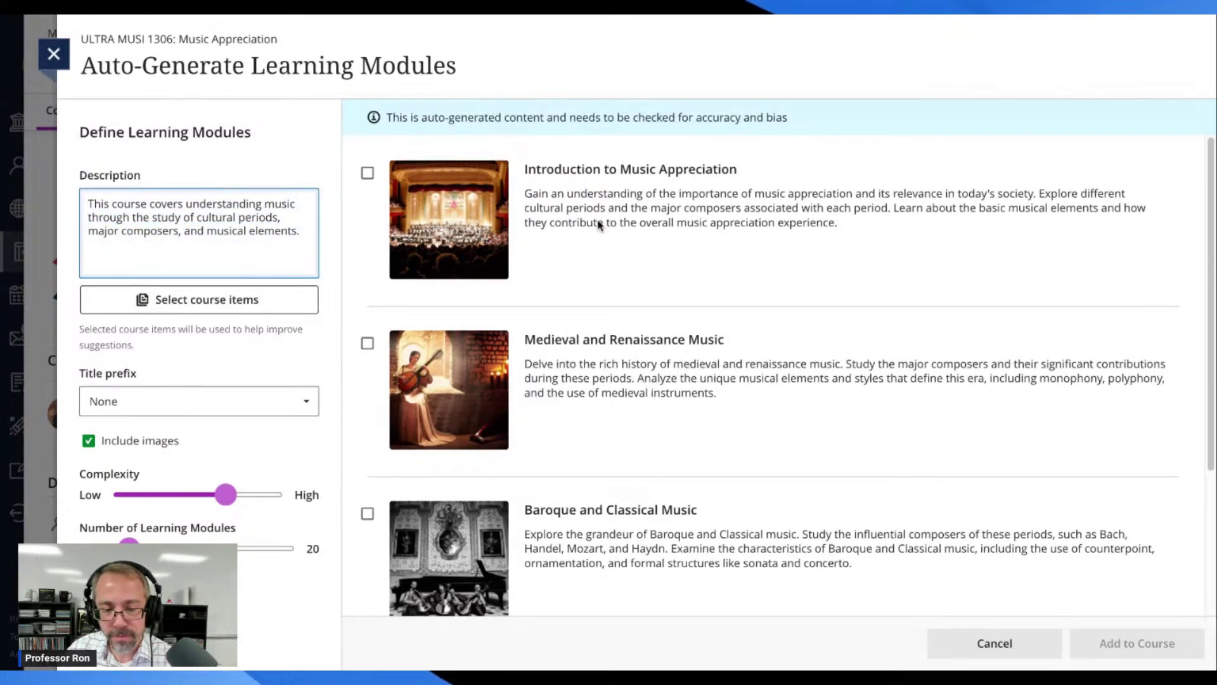
pyautogui.scroll(-1, 636, 223)
pyautogui.scroll(-3, 636, 224)
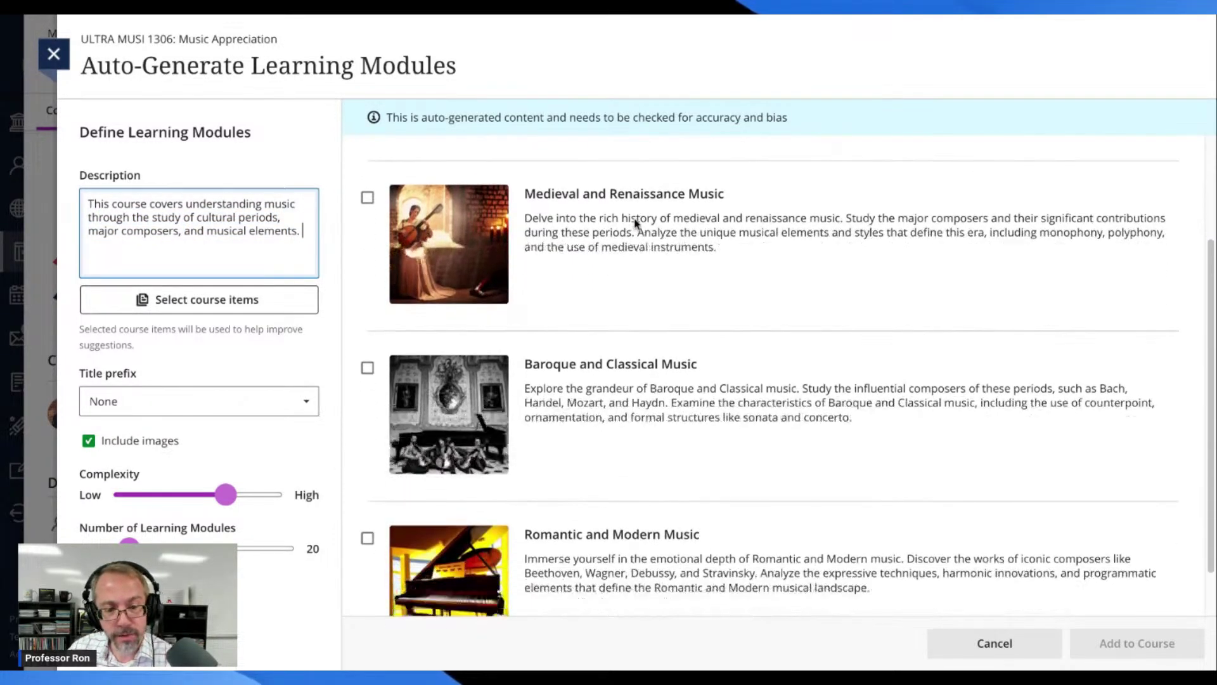
# Step: Check the suggested module summaries against the major composers and musical elements named in the description
pyautogui.scroll(4, 608, 216)
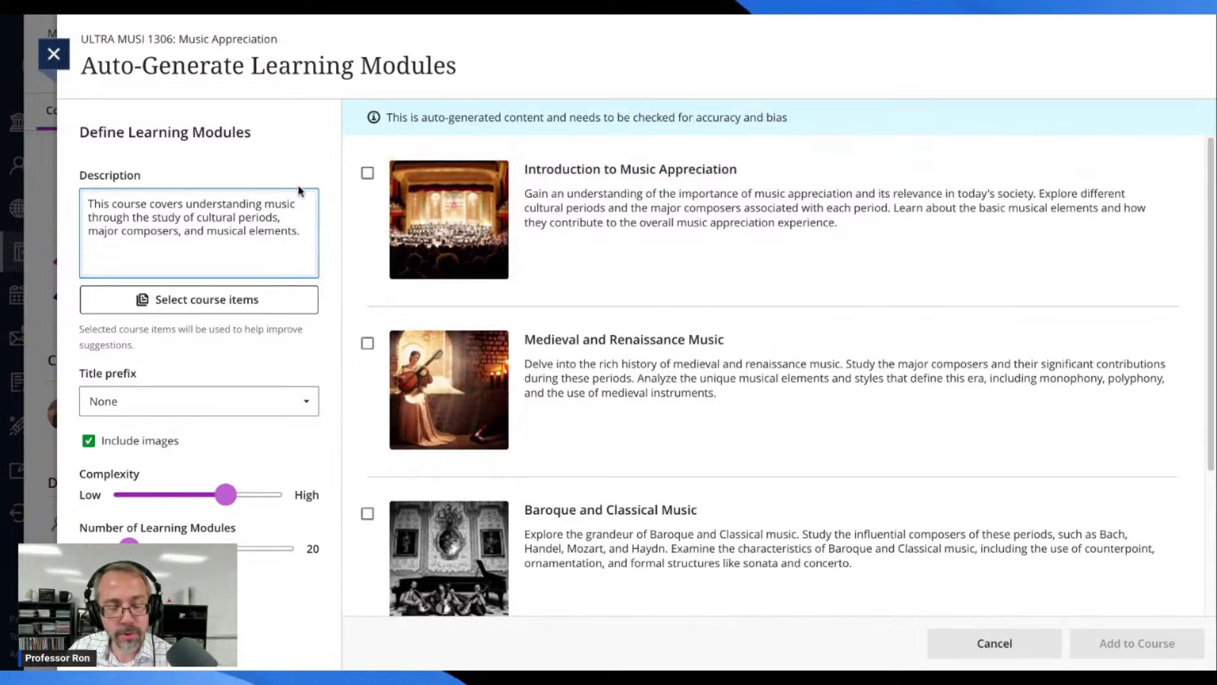
pyautogui.moveTo(305, 231); pyautogui.dragTo(107, 231)
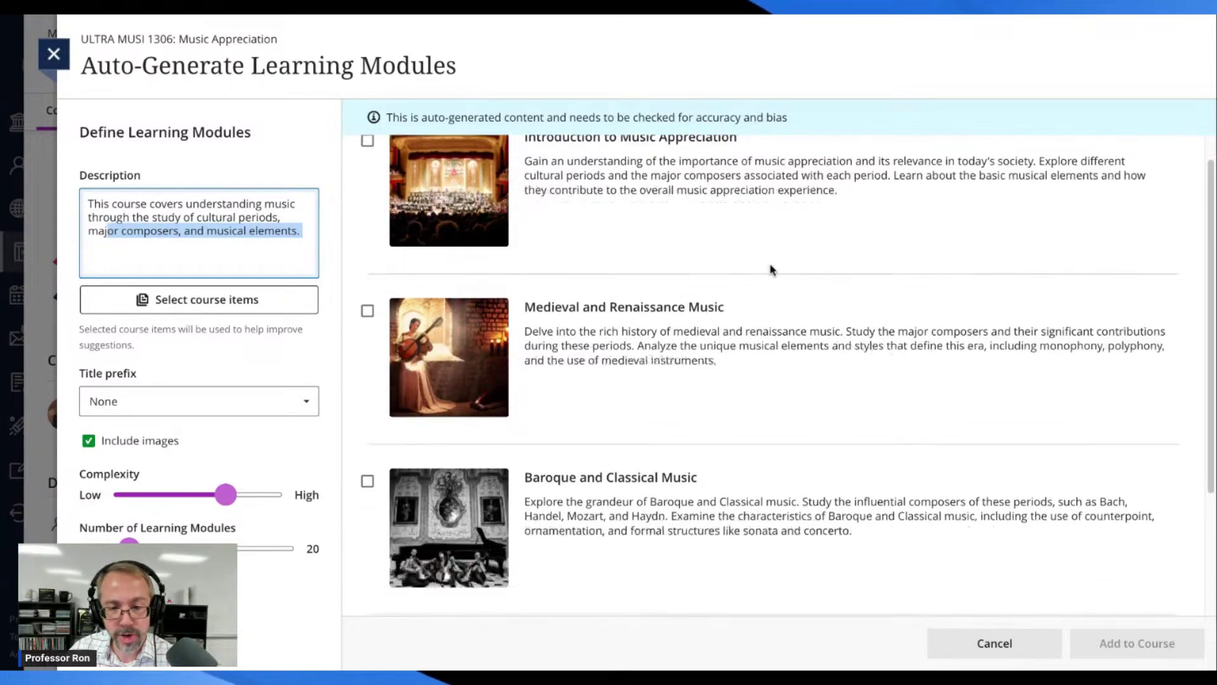
pyautogui.scroll(-4, 771, 269)
pyautogui.scroll(1, 771, 269)
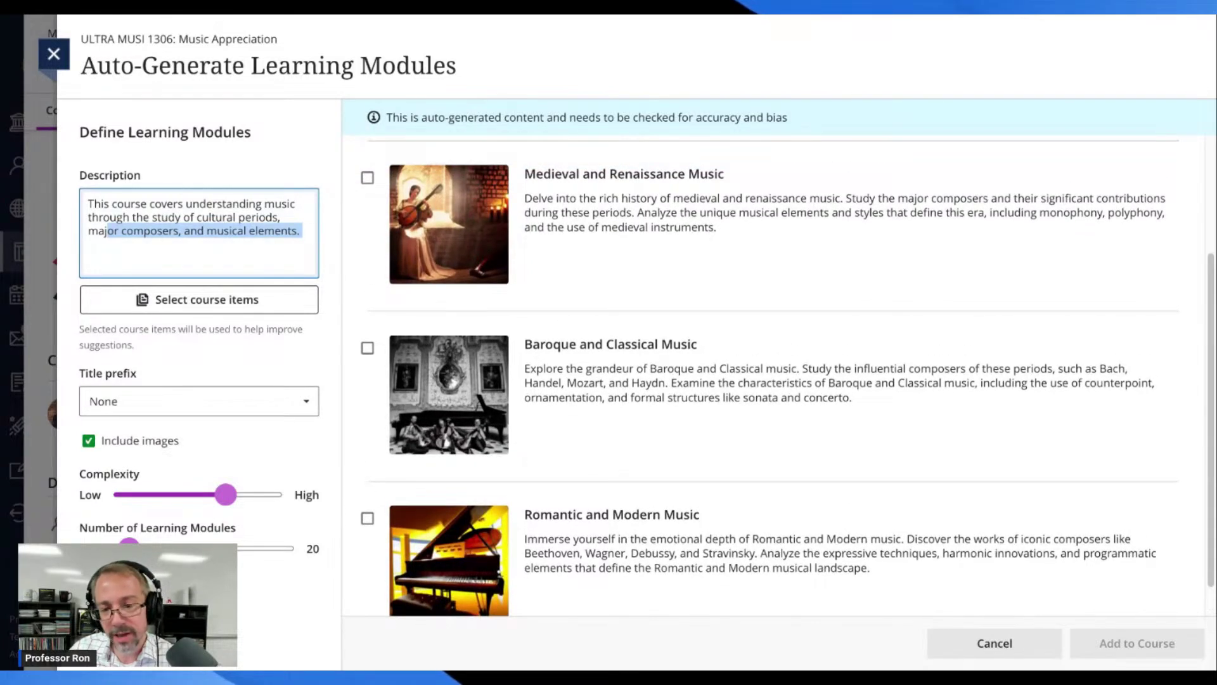
pyautogui.scroll(4, 497, 179)
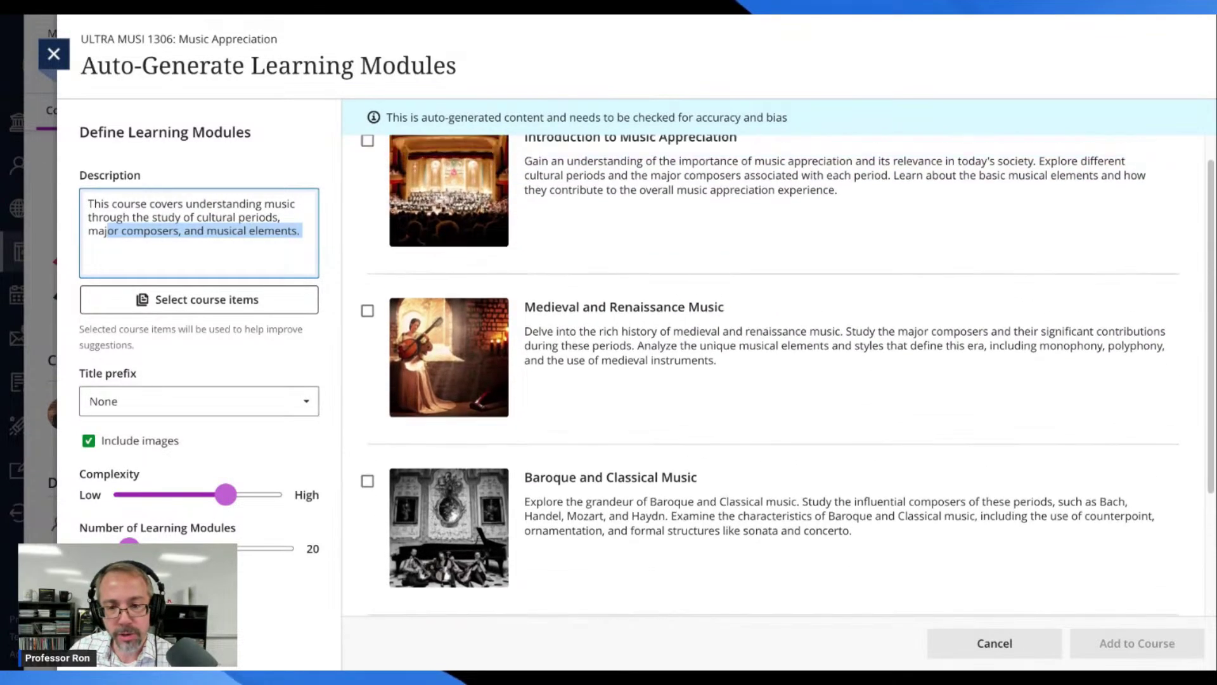
pyautogui.scroll(-2, 785, 217)
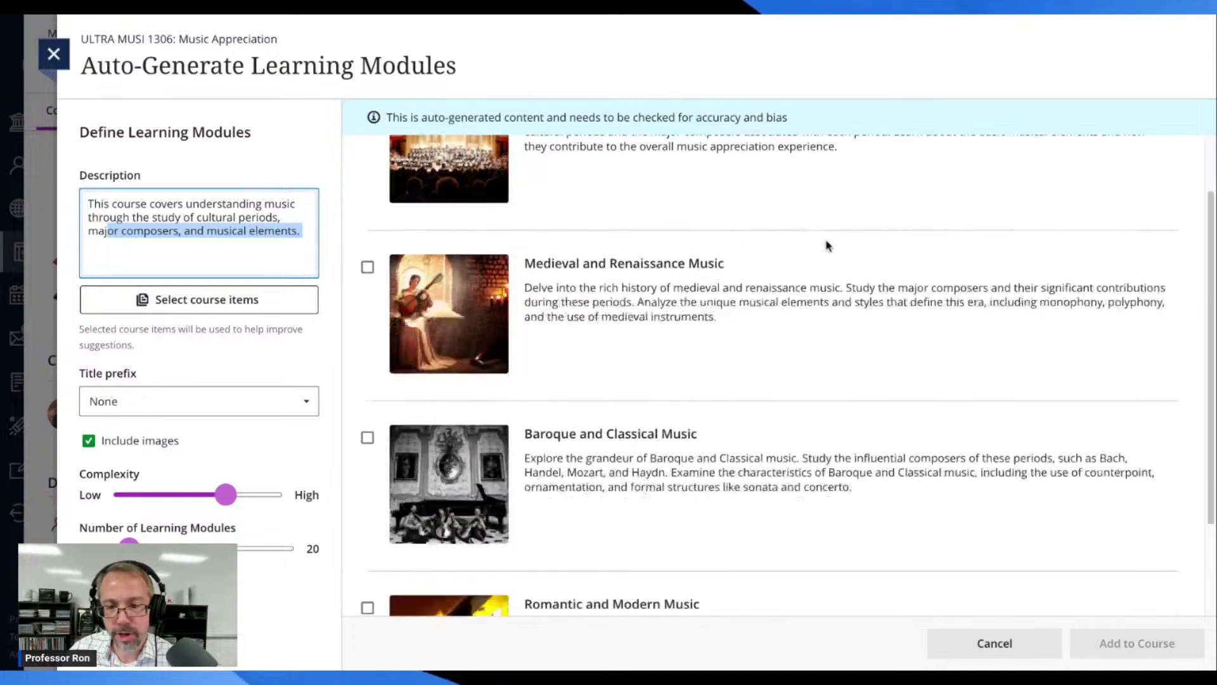
pyautogui.scroll(-2, 761, 264)
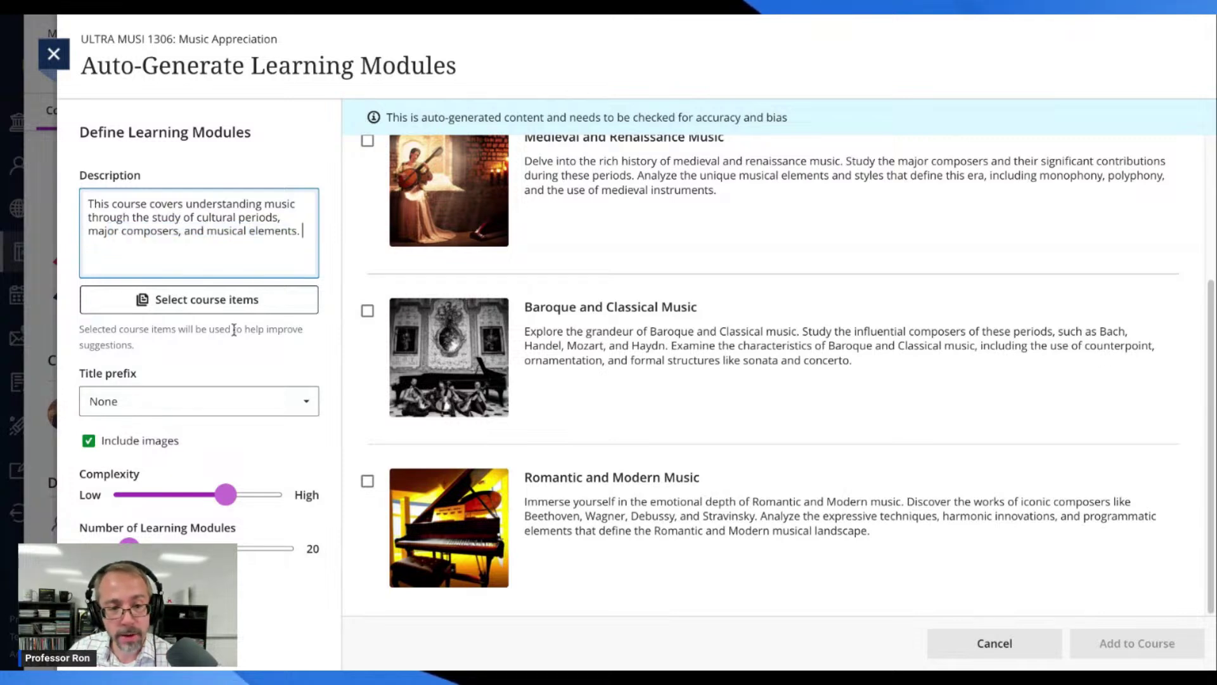
# Step: Clear the course description and open the selection of course items as source material
pyautogui.moveTo(303, 232); pyautogui.dragTo(88, 209)
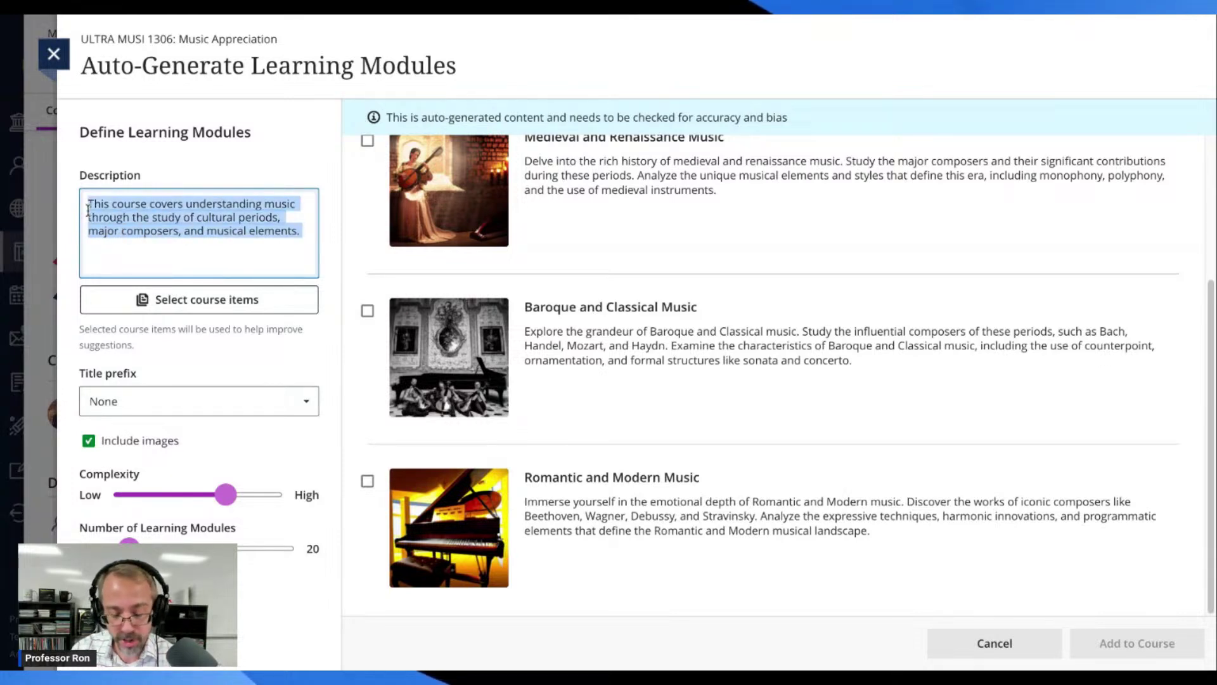
pyautogui.press('BackSpace')
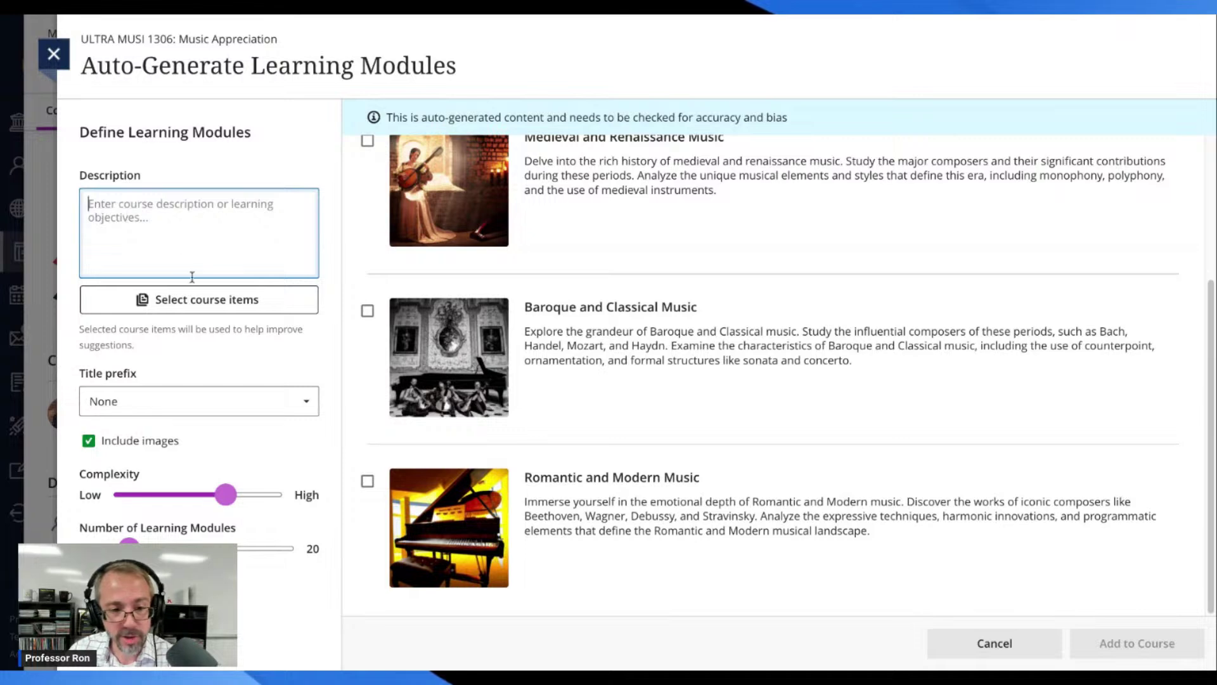
pyautogui.click(203, 306)
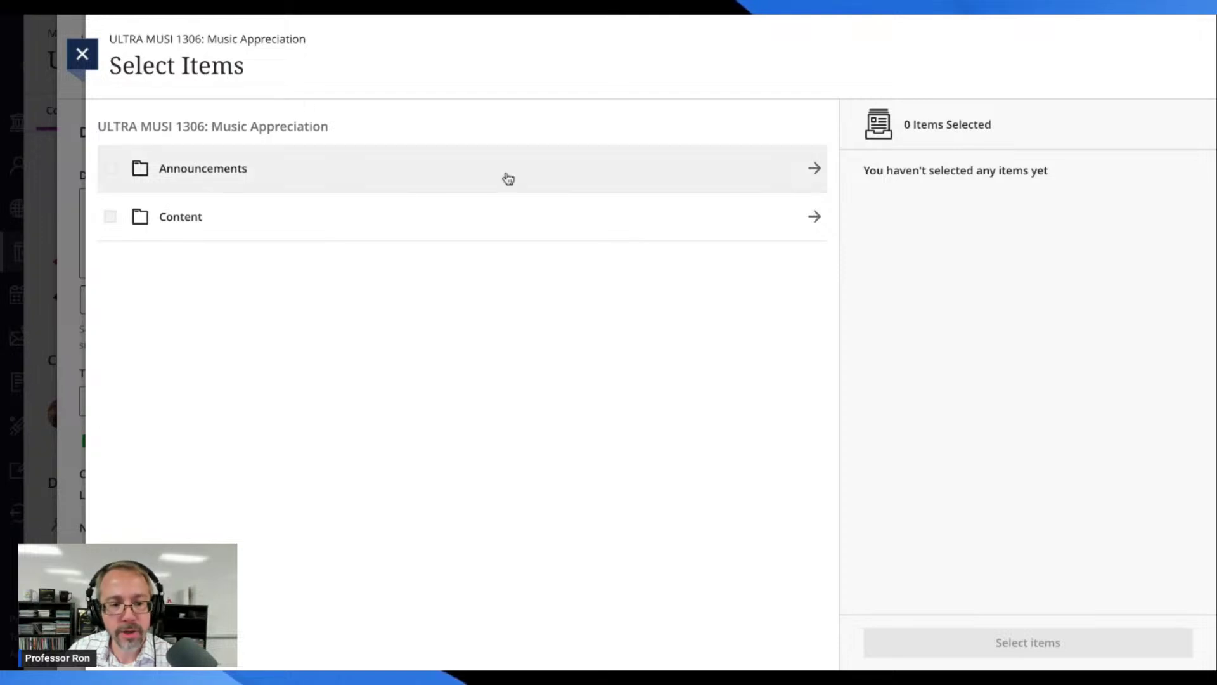
# Step: Select the "Module Overview, Course Learning Outcomes, To Do List and Deadlines" document from Module 1 - The Elements of Music in the course content
pyautogui.click(815, 218)
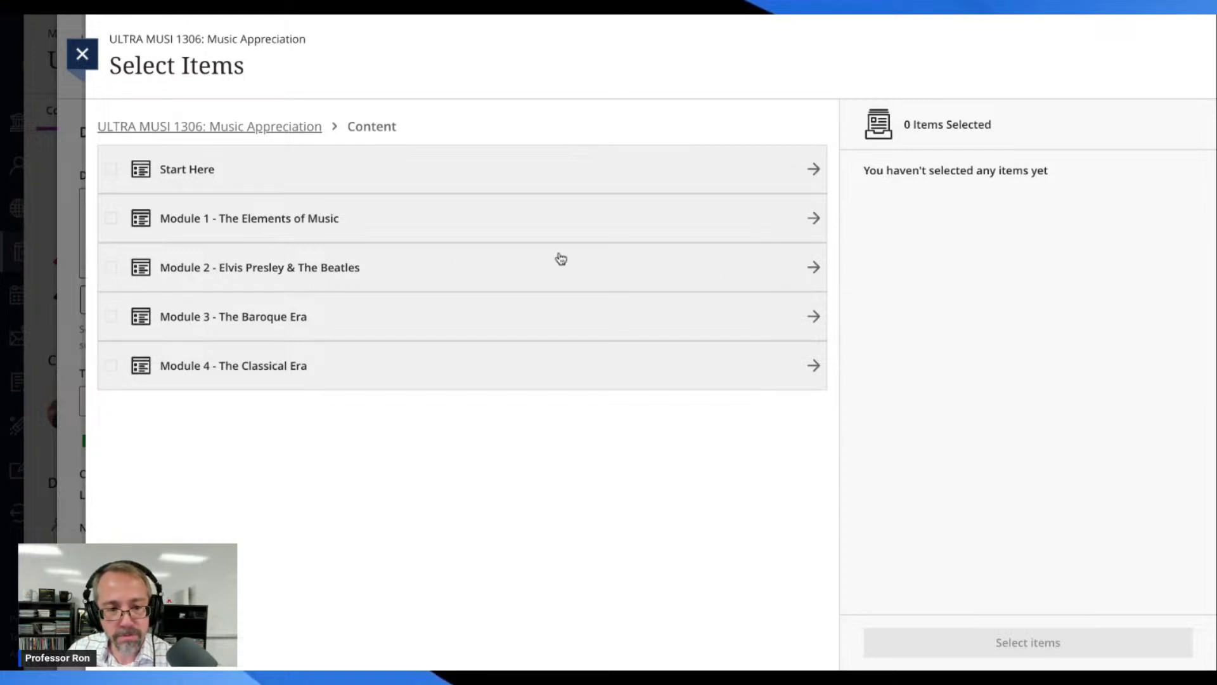
pyautogui.click(808, 222)
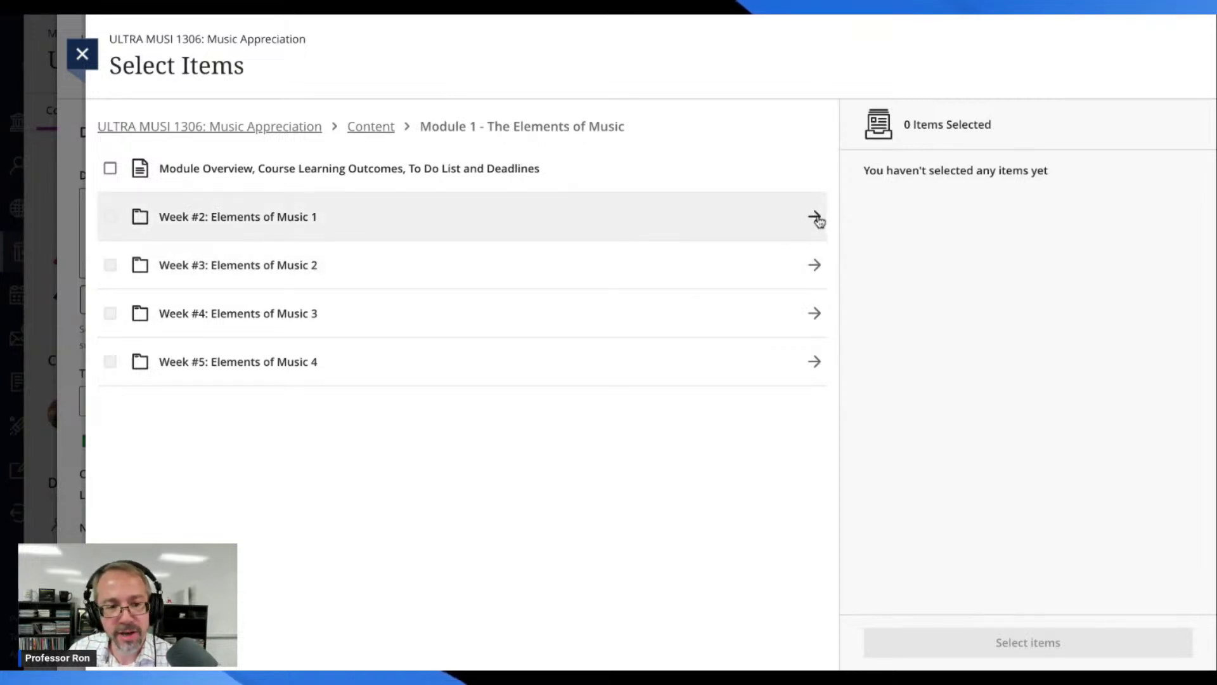
pyautogui.click(109, 169)
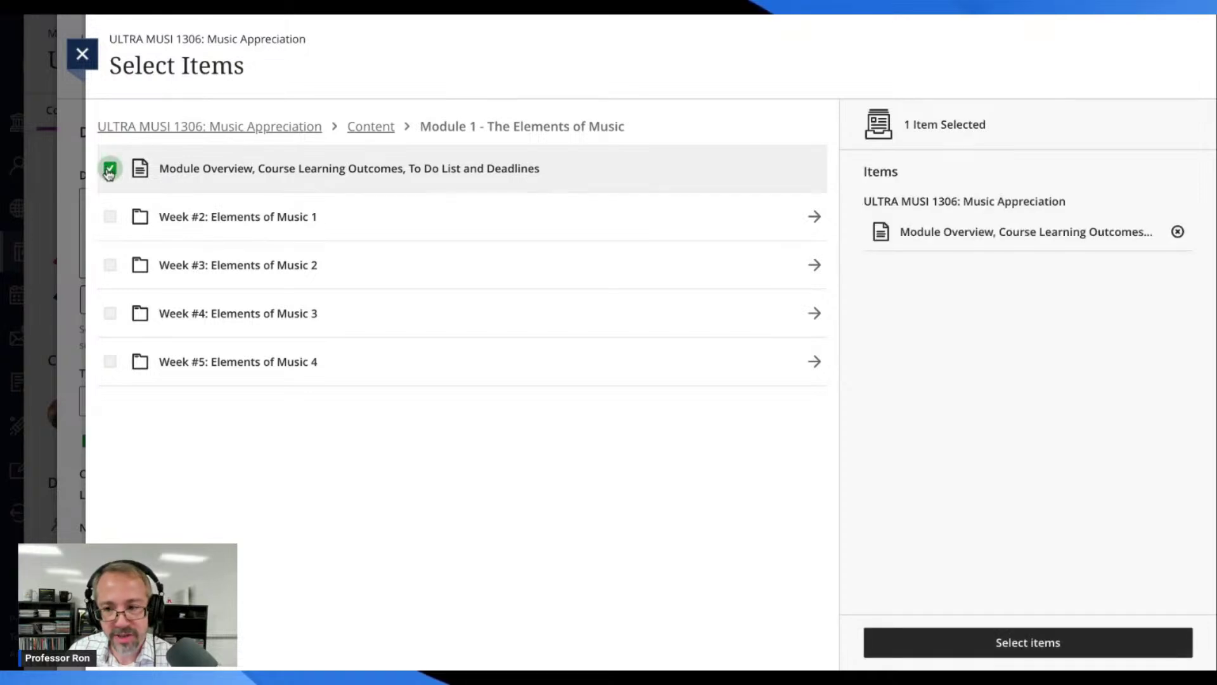
pyautogui.click(110, 170)
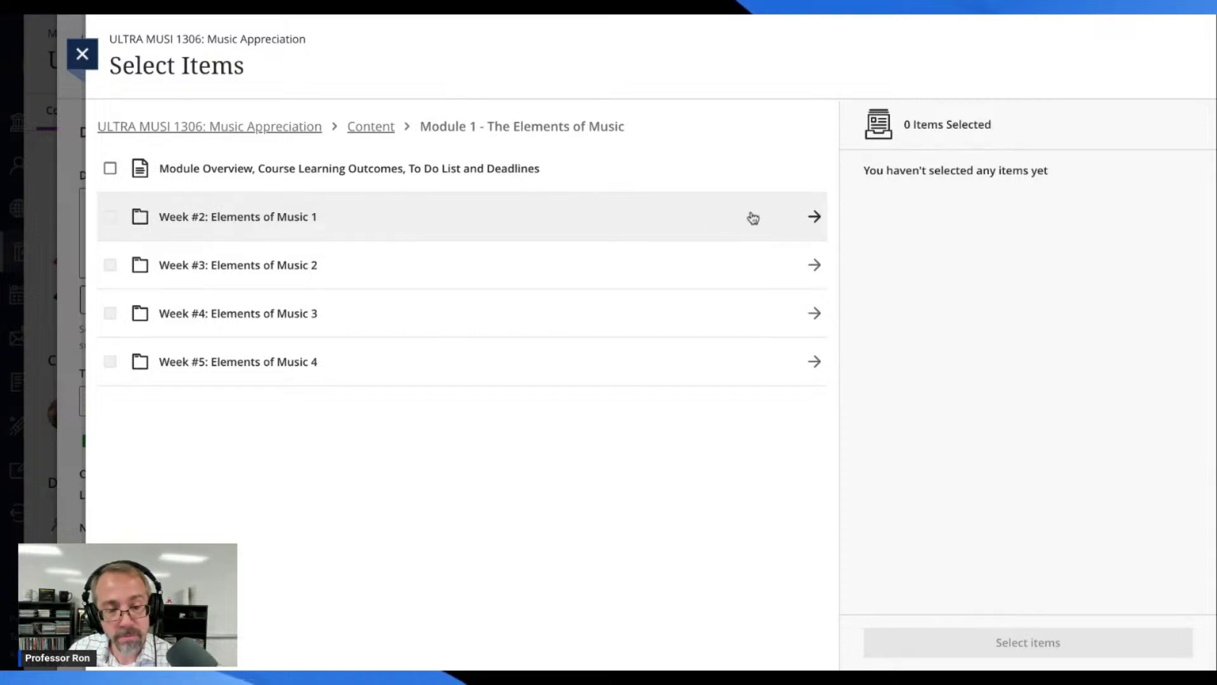
pyautogui.click(112, 172)
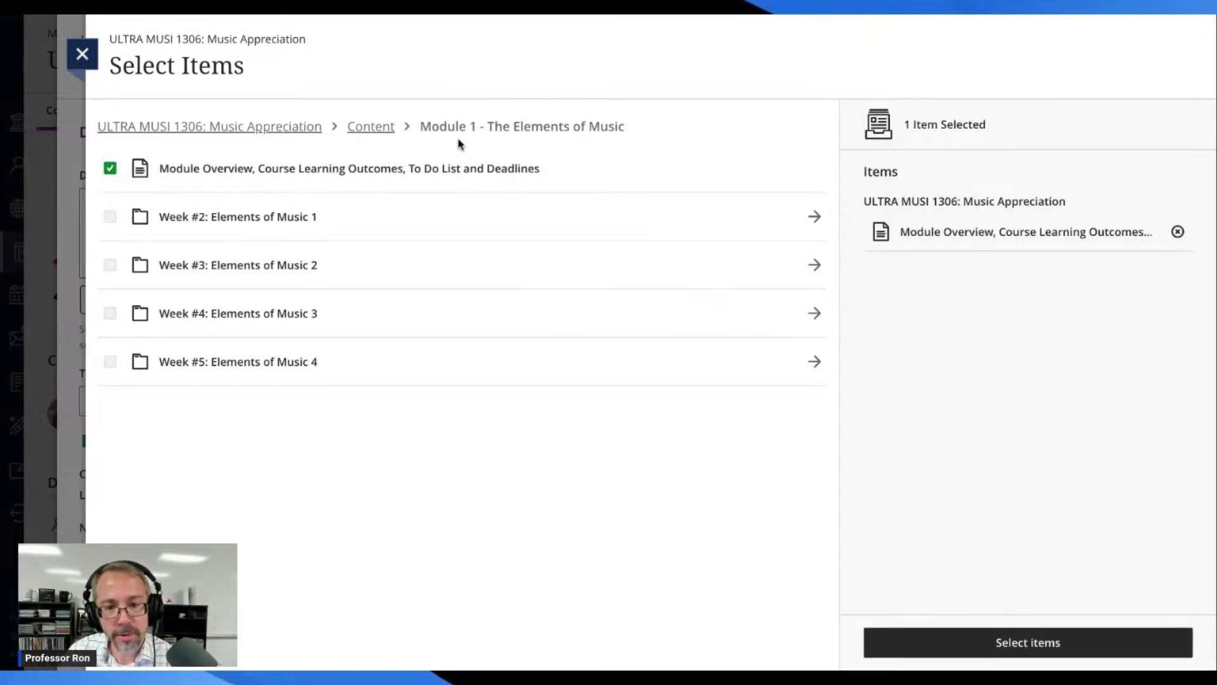
# Step: Add the module overview documents from Module 2 - Elvis Presley & The Beatles and Module 3 - The Baroque Era to the selection
pyautogui.click(381, 127)
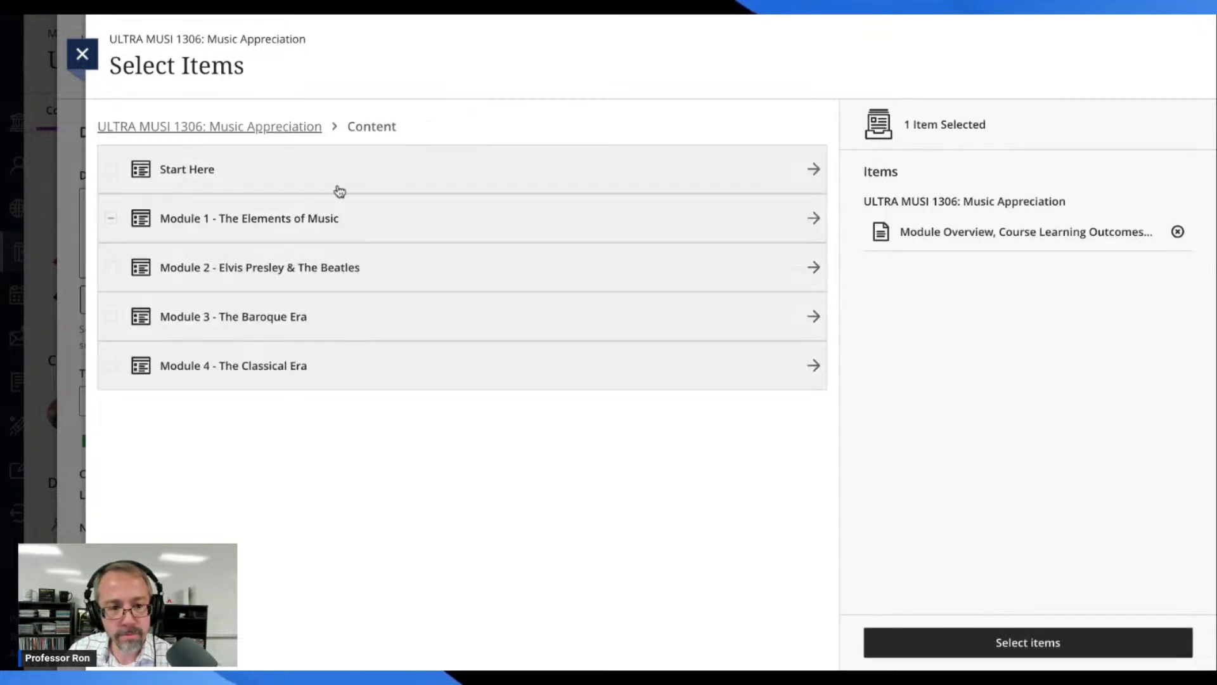
pyautogui.click(813, 267)
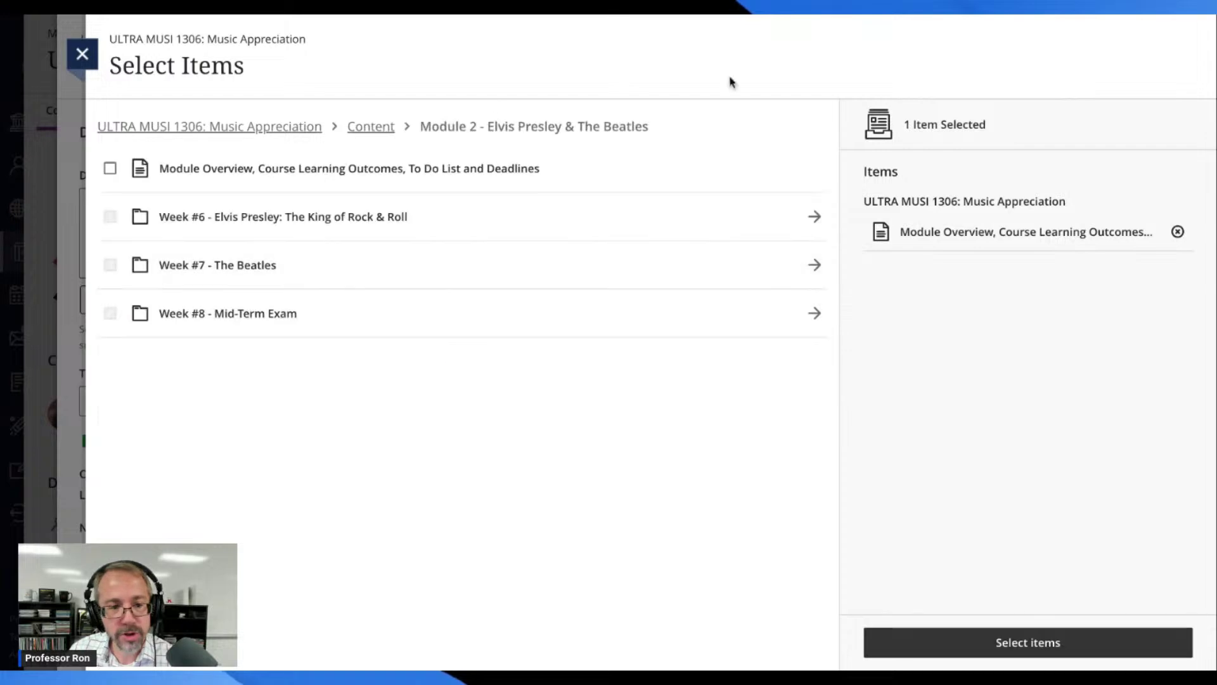
pyautogui.click(109, 168)
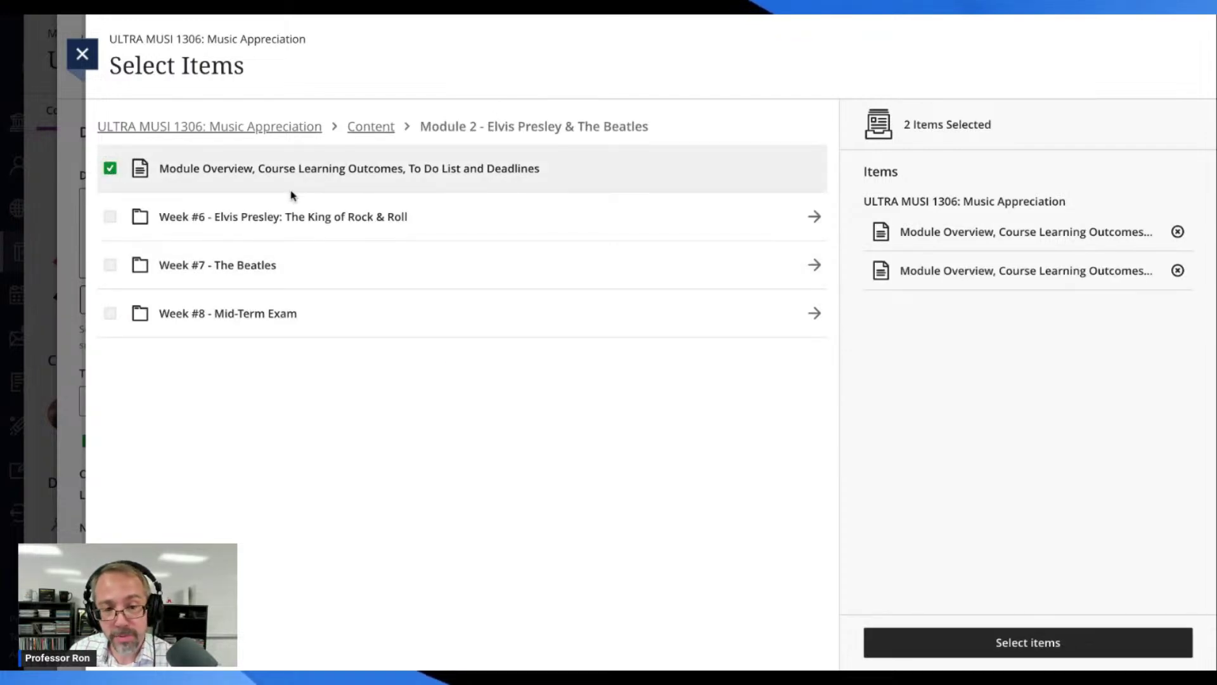
pyautogui.click(372, 128)
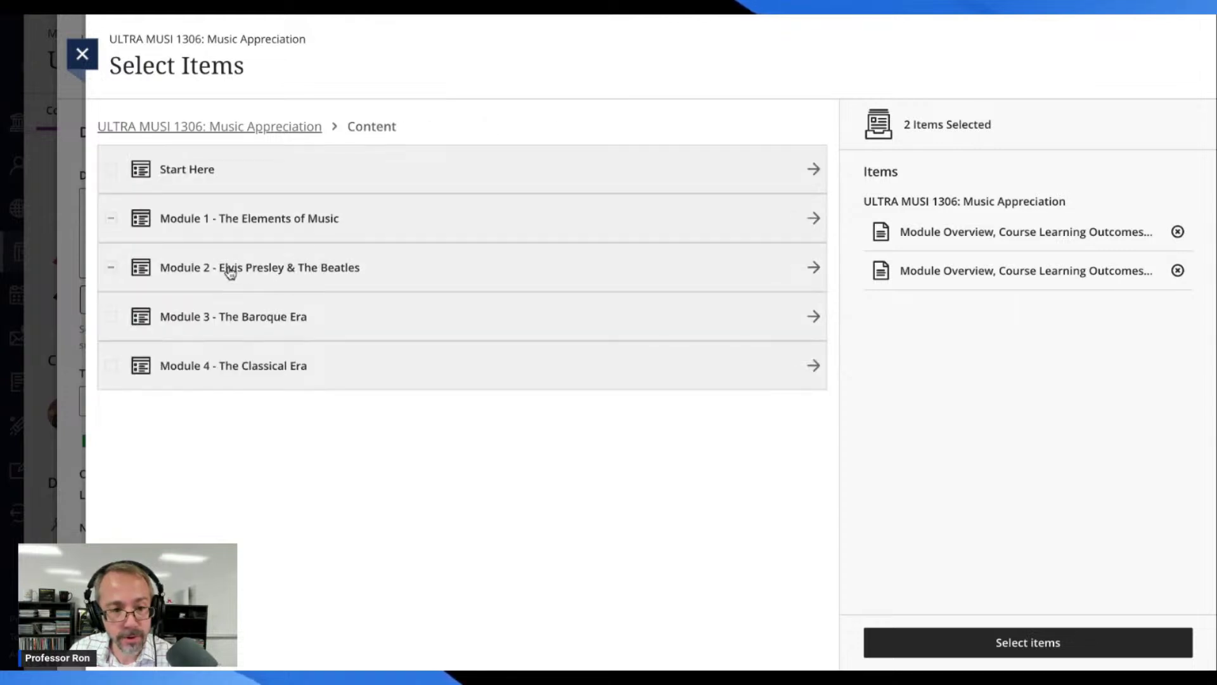
pyautogui.click(278, 318)
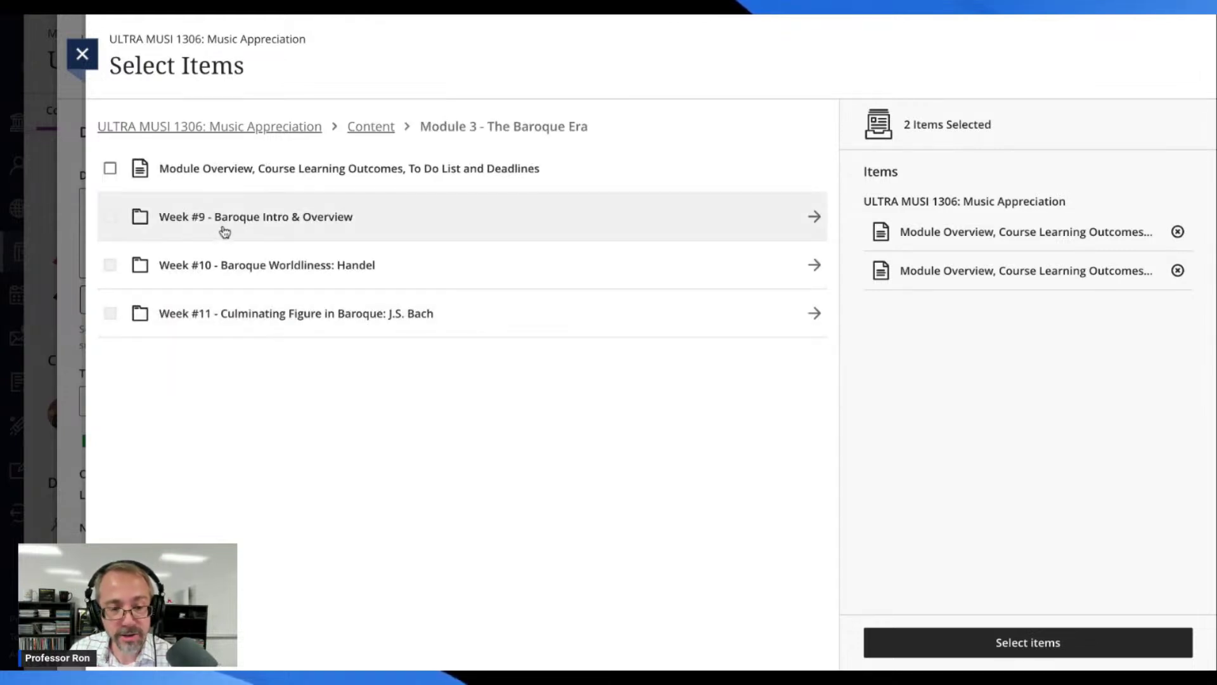
pyautogui.click(111, 170)
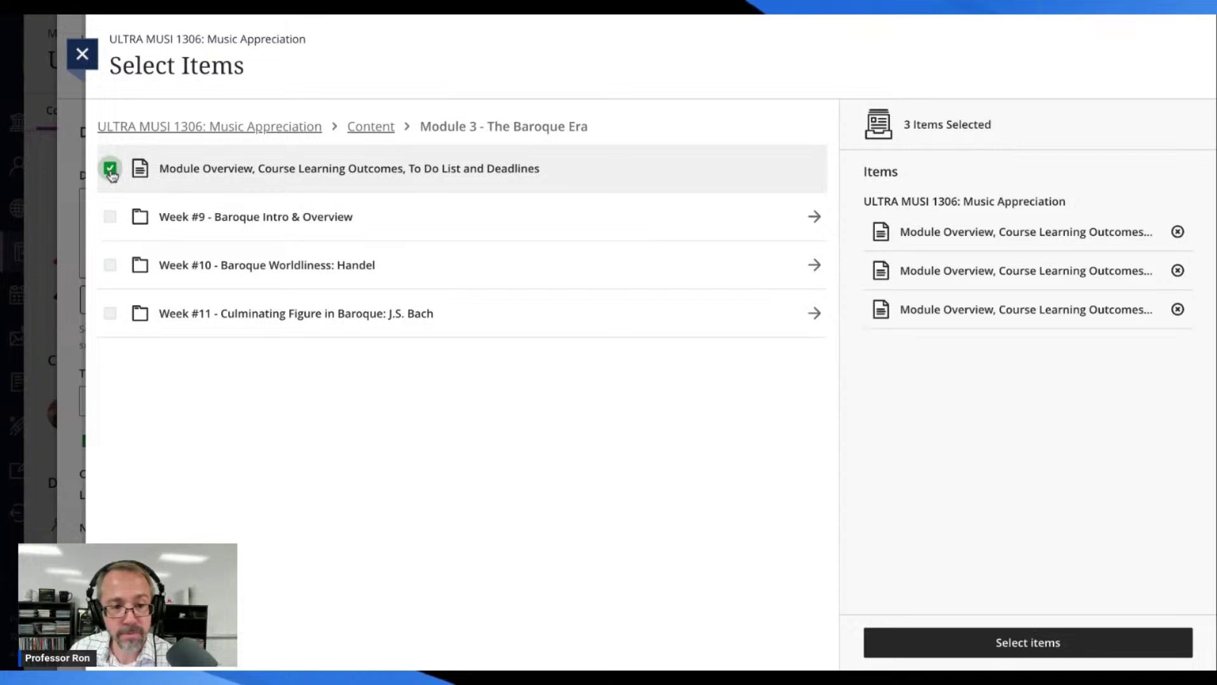
# Step: Add the overview document from Module 4 - The Classical Era, confirm the four items and regenerate the learning modules
pyautogui.click(379, 130)
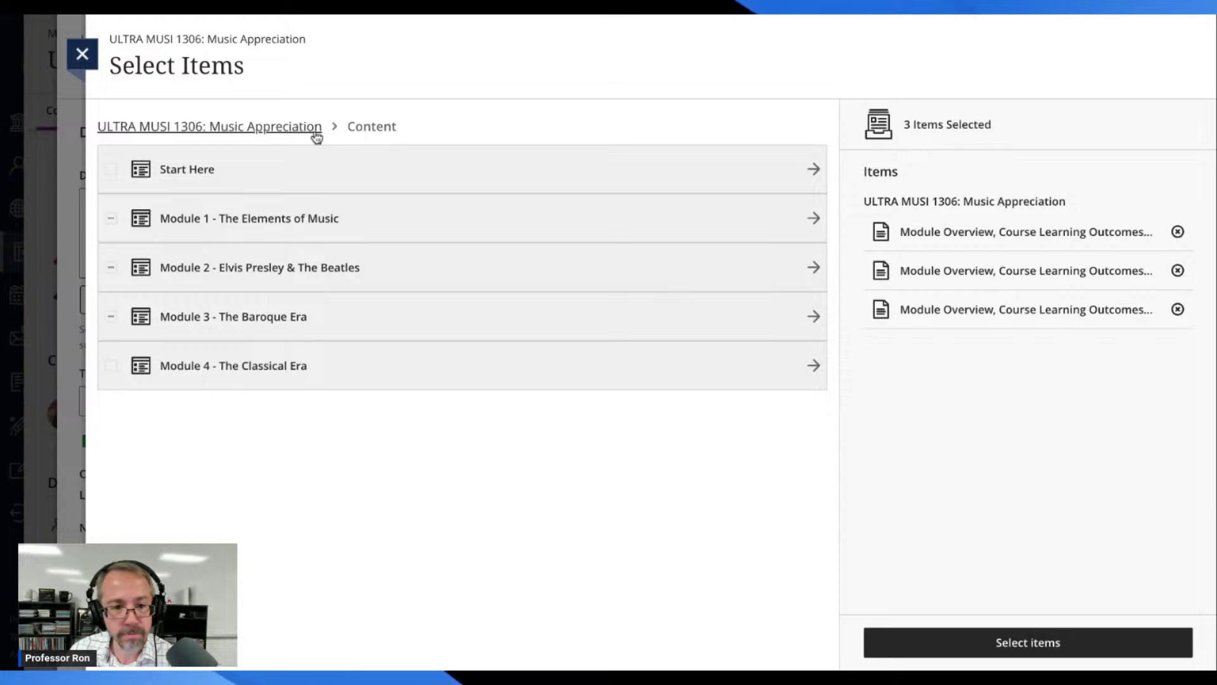
pyautogui.click(291, 129)
pyautogui.click(211, 222)
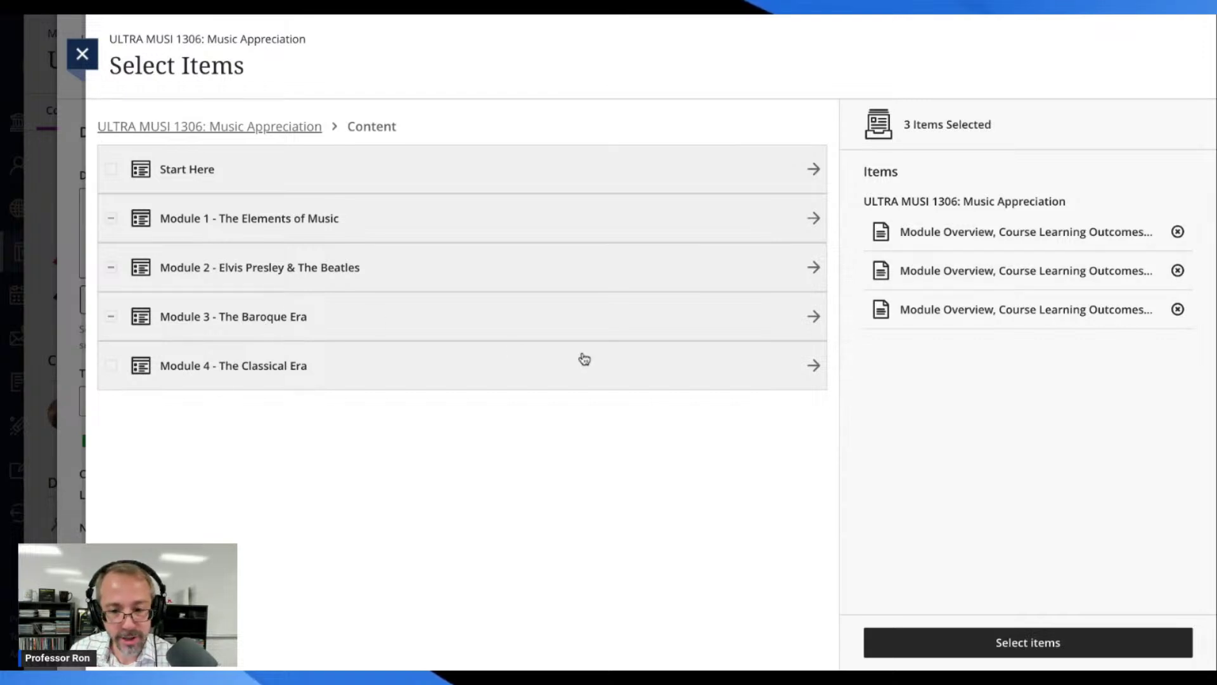
pyautogui.click(813, 365)
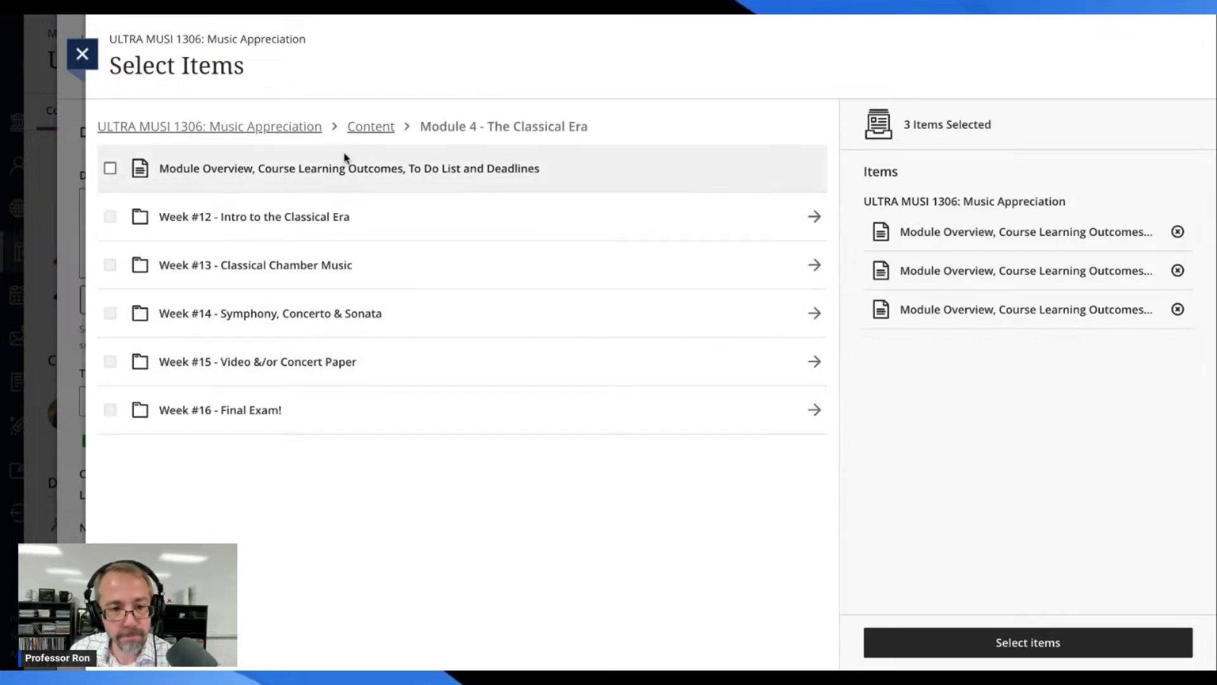
pyautogui.click(110, 168)
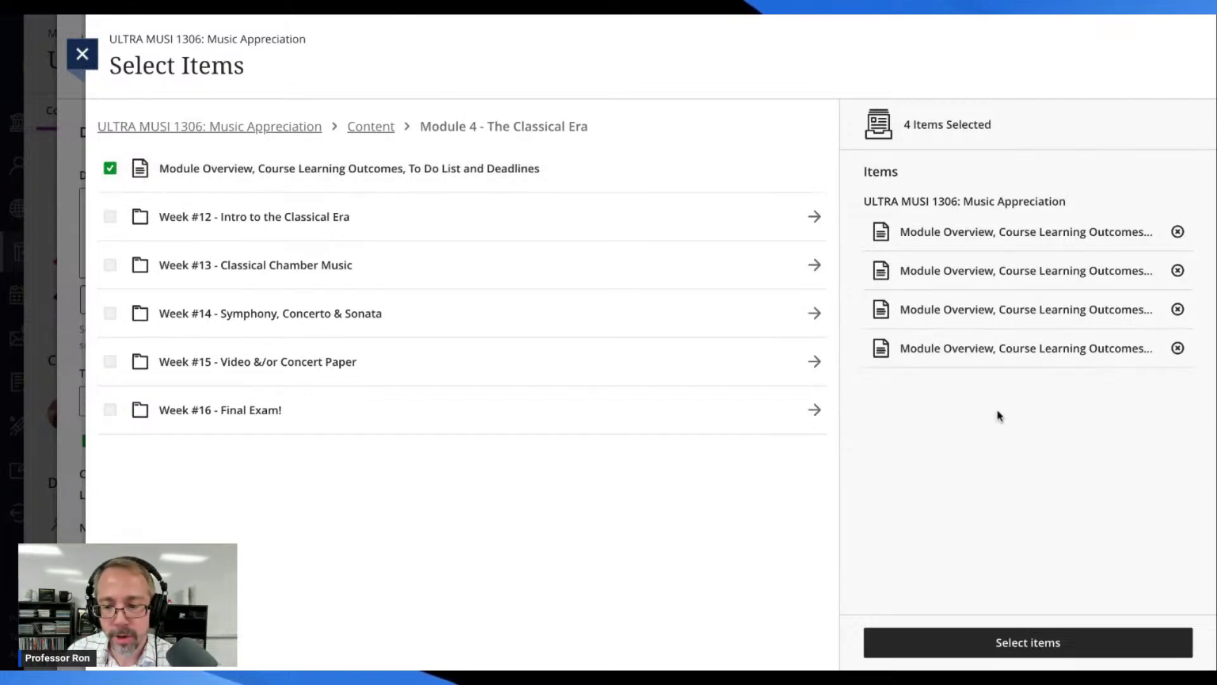
pyautogui.click(1028, 643)
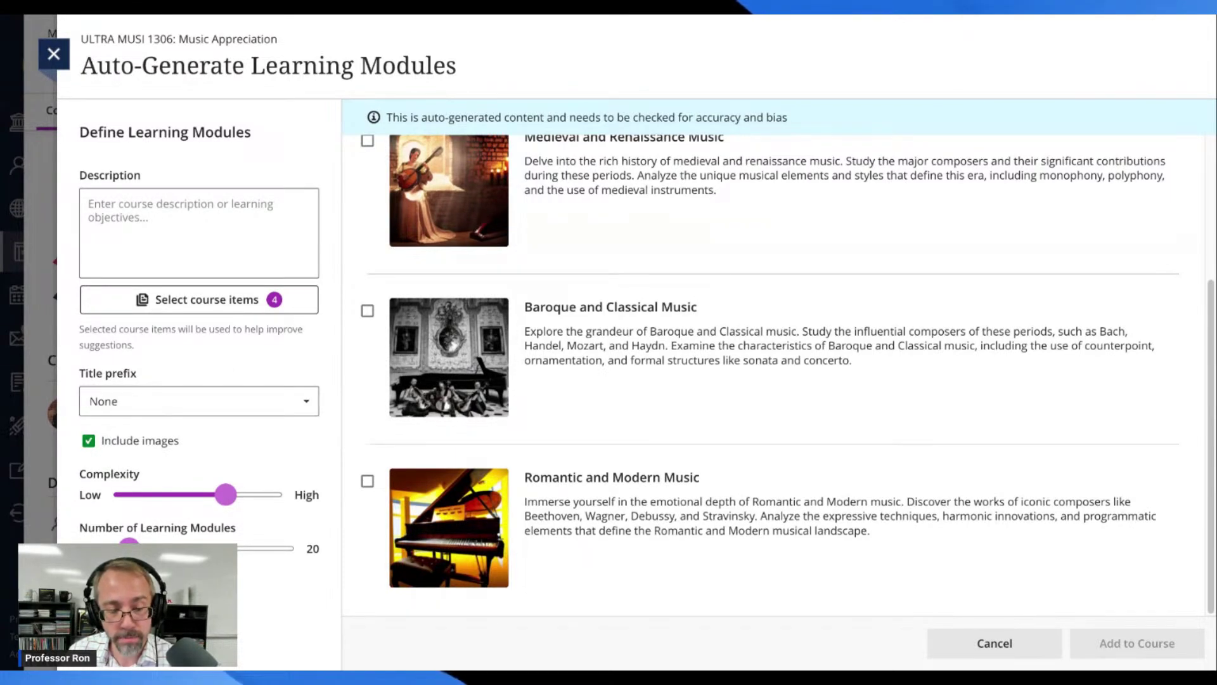
pyautogui.click(120, 602)
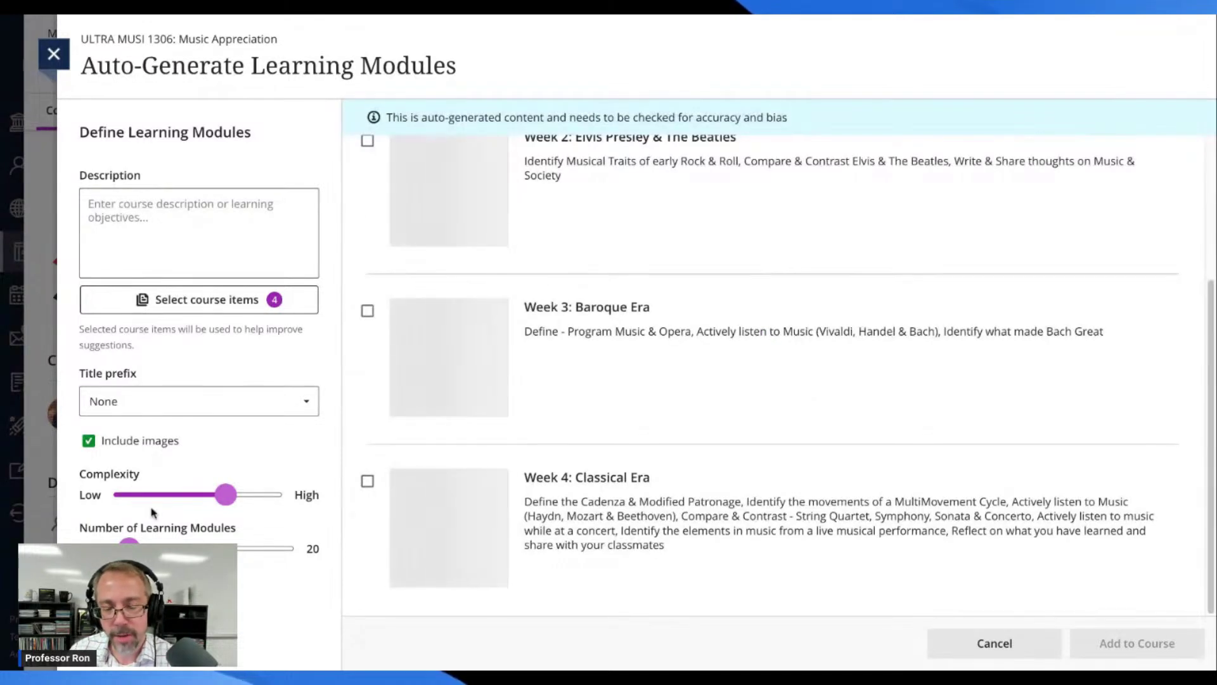
# Step: Examine the titles, summaries and images of the Week 1 to Week 4 modules generated from the selected course items
pyautogui.scroll(1, 693, 394)
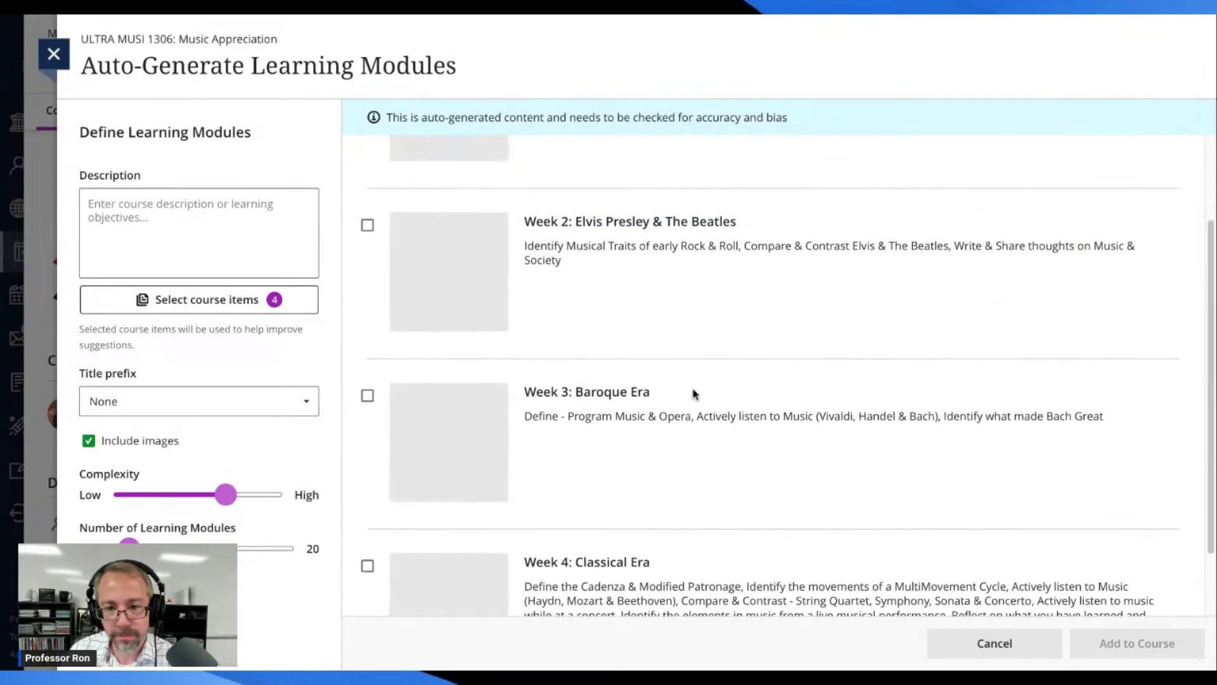
pyautogui.scroll(2, 693, 394)
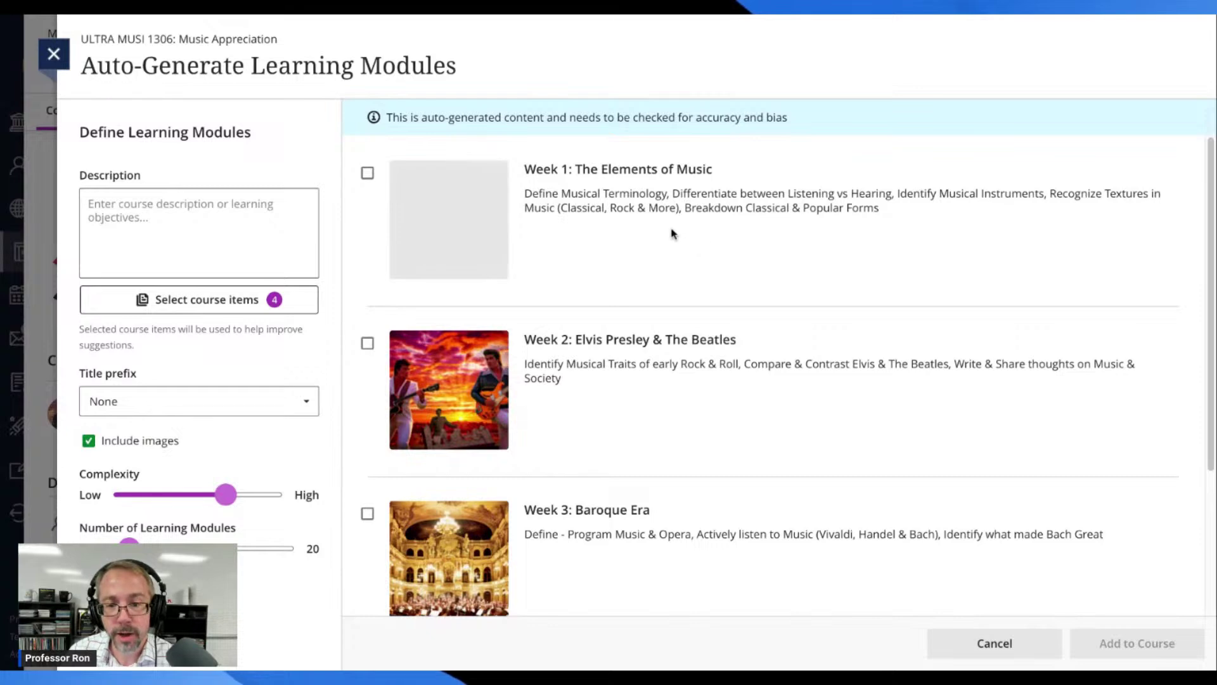
pyautogui.scroll(-3, 674, 233)
pyautogui.scroll(3, 688, 235)
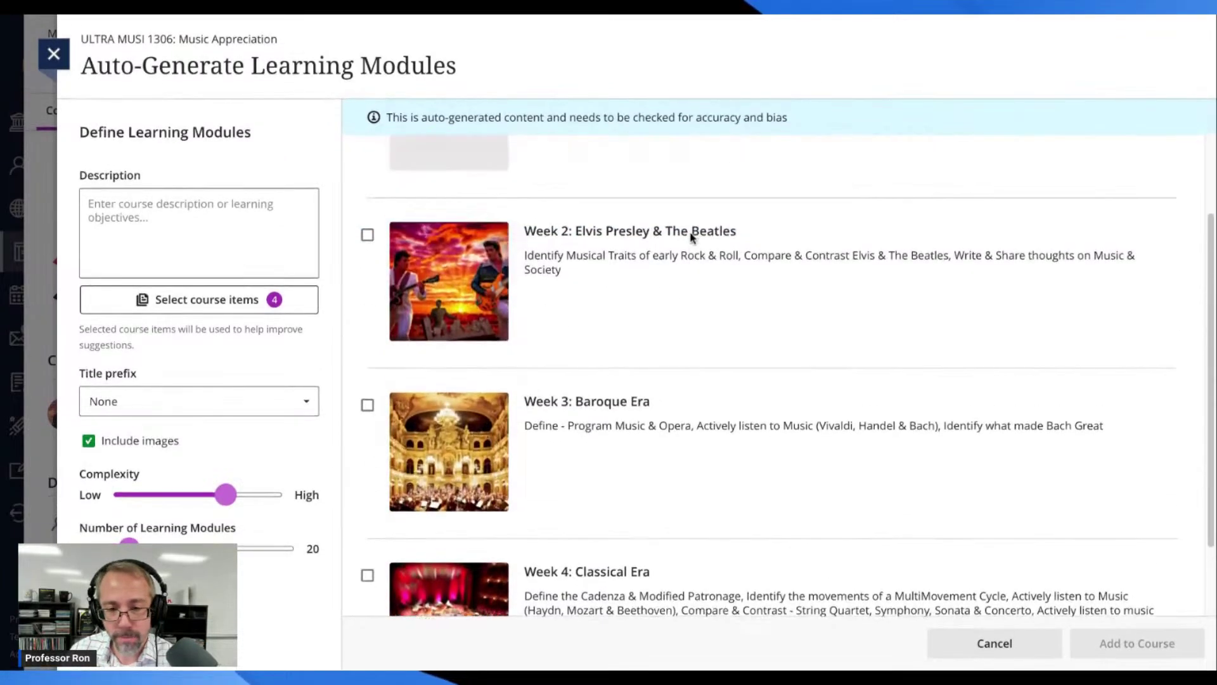
pyautogui.scroll(-1, 738, 230)
pyautogui.scroll(1, 738, 229)
pyautogui.scroll(-1, 761, 231)
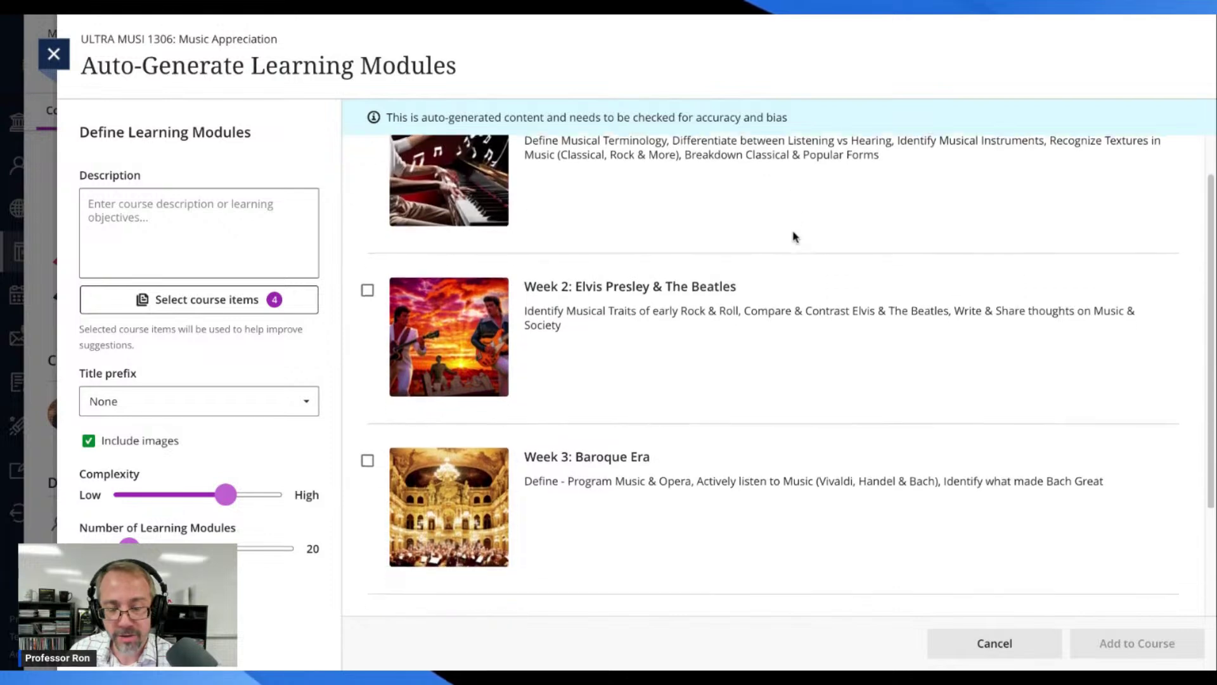
pyautogui.scroll(-2, 792, 236)
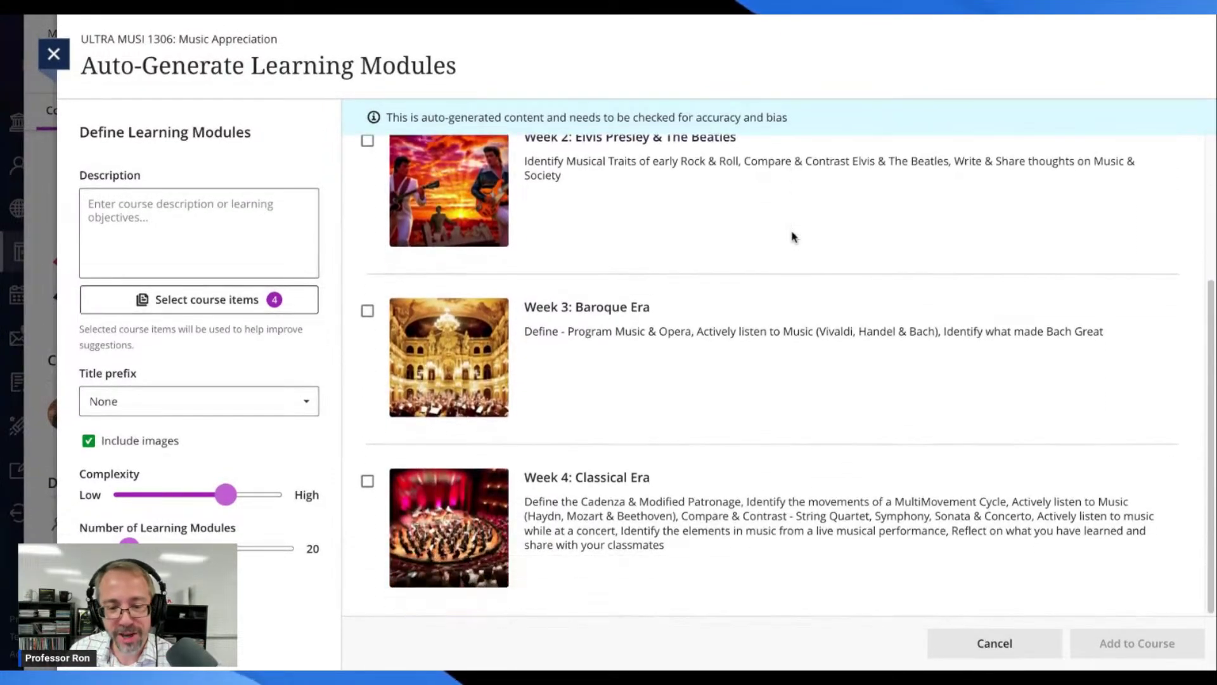
pyautogui.scroll(1, 792, 237)
pyautogui.scroll(-1, 788, 375)
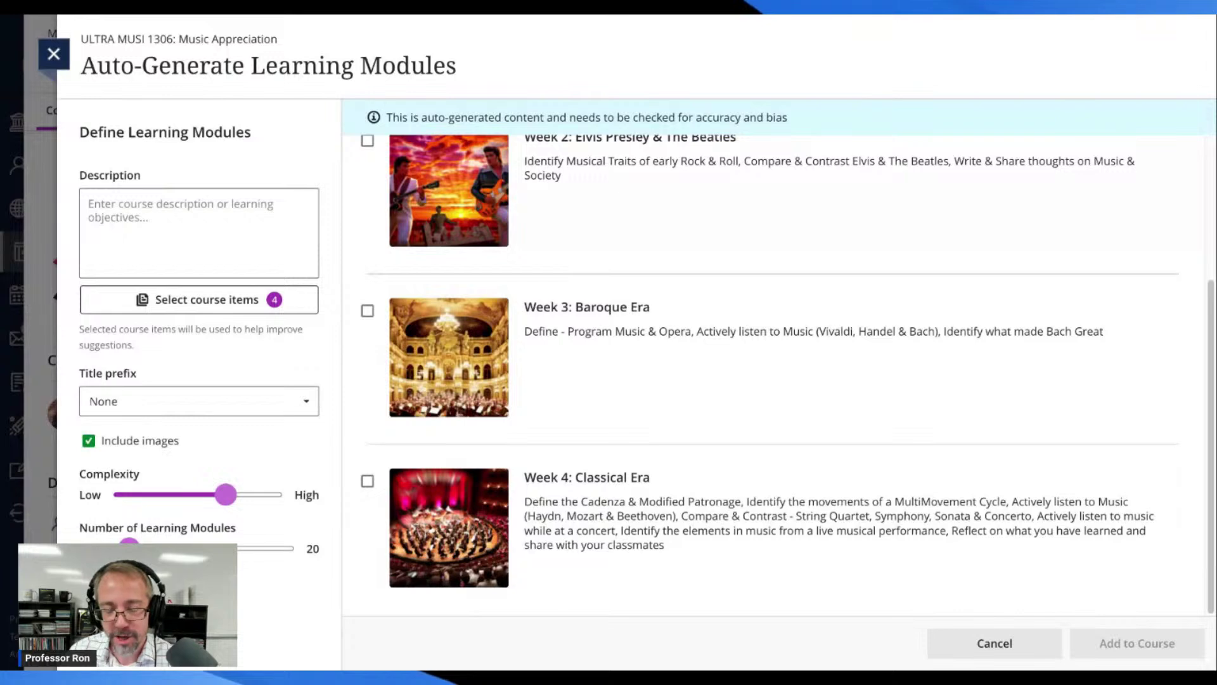
pyautogui.scroll(2, 808, 259)
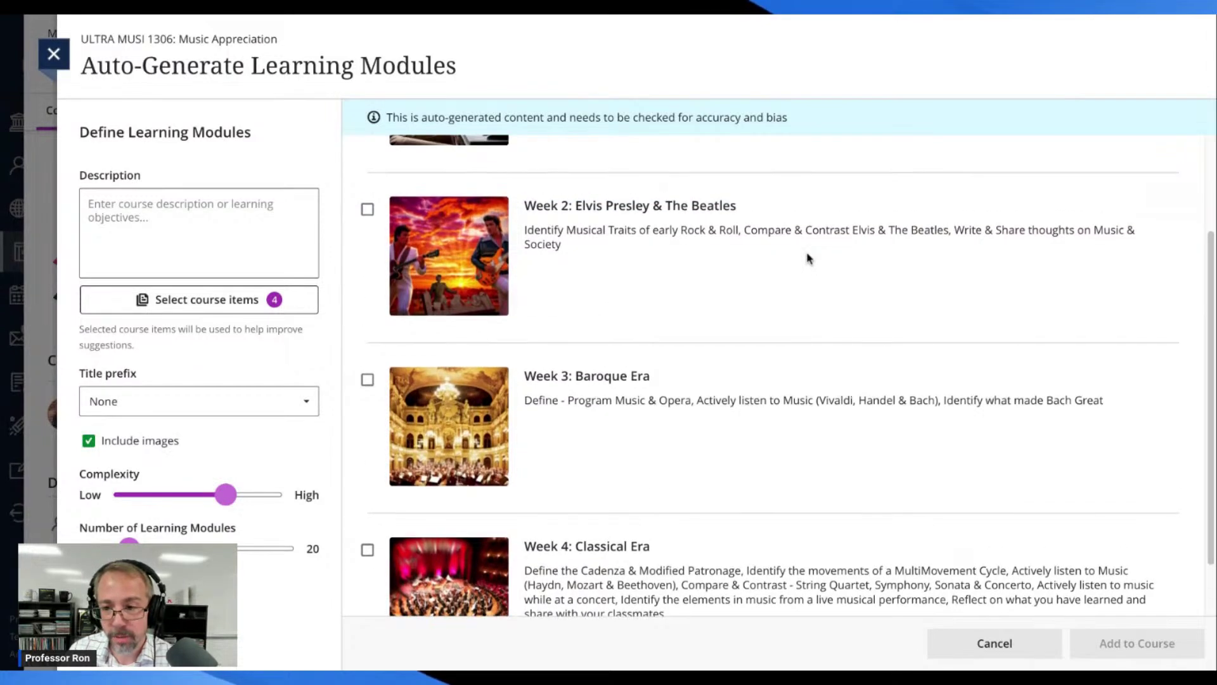
pyautogui.scroll(4, 809, 258)
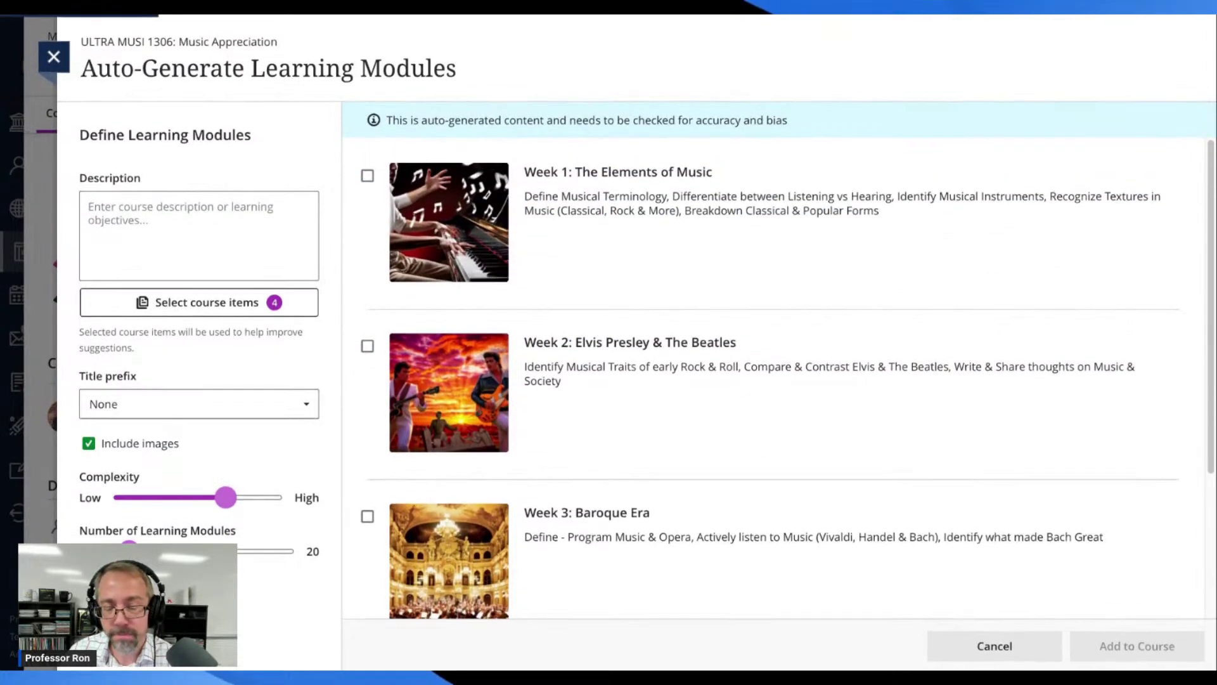
pyautogui.scroll(-4, 808, 258)
pyautogui.scroll(4, 774, 375)
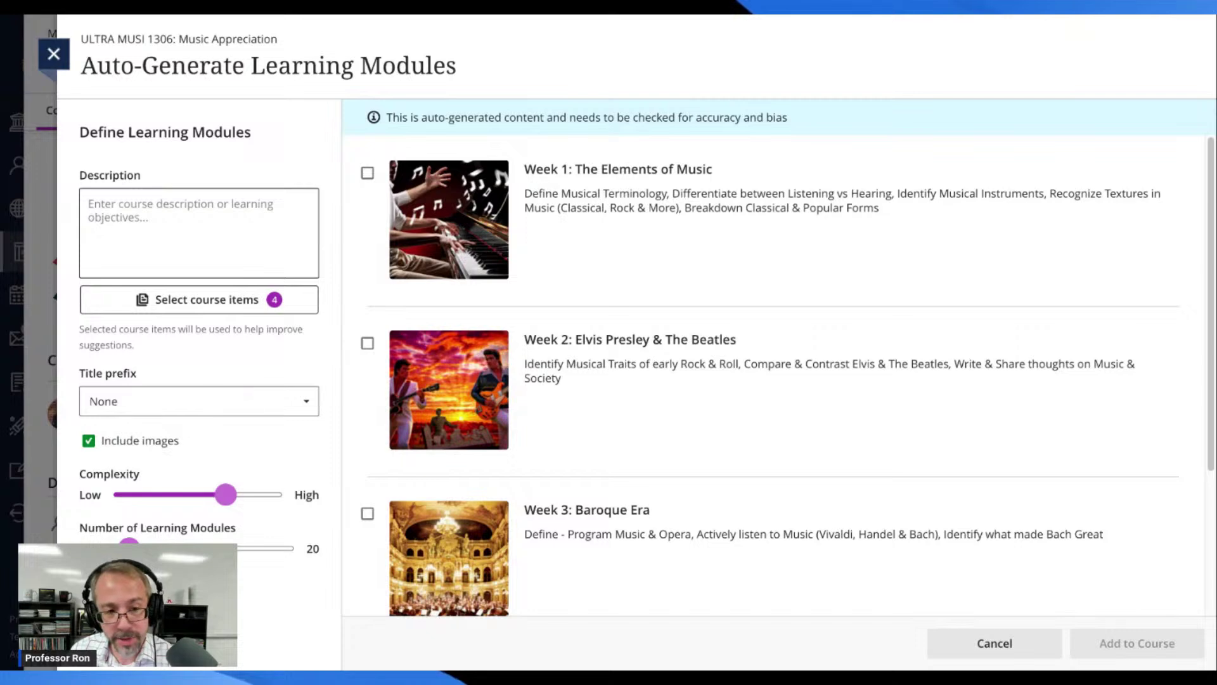
# Step: Remove all four module overview documents from the selected course items
pyautogui.click(205, 215)
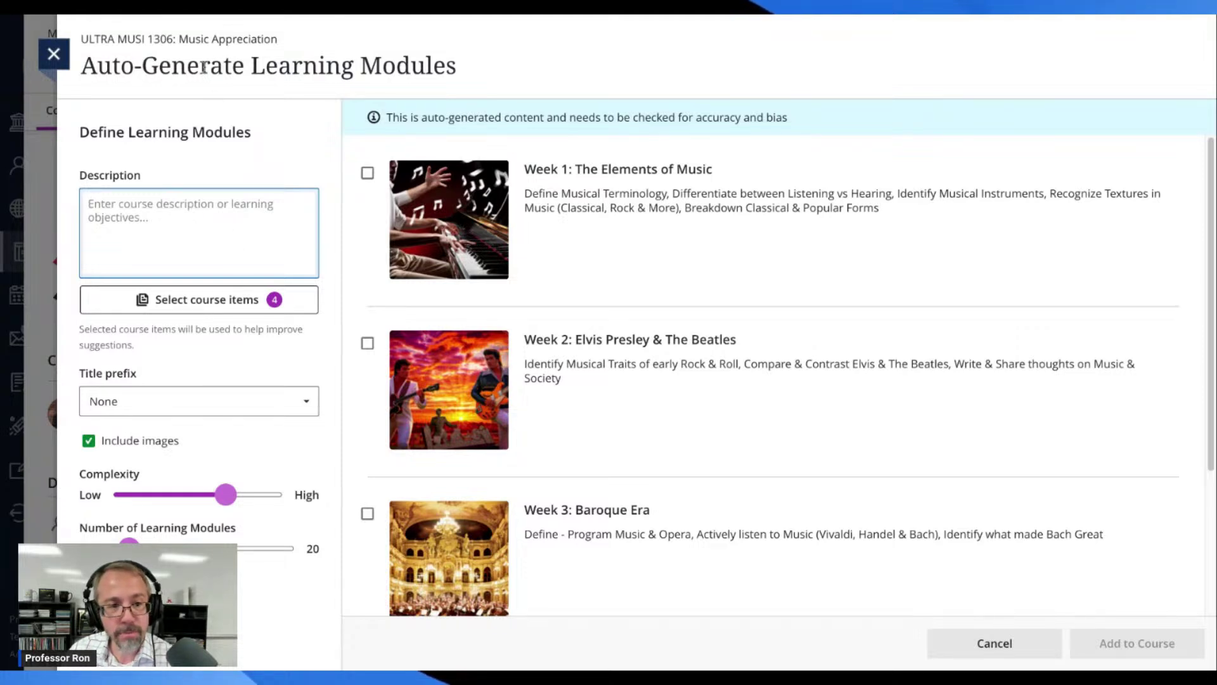
pyautogui.click(216, 305)
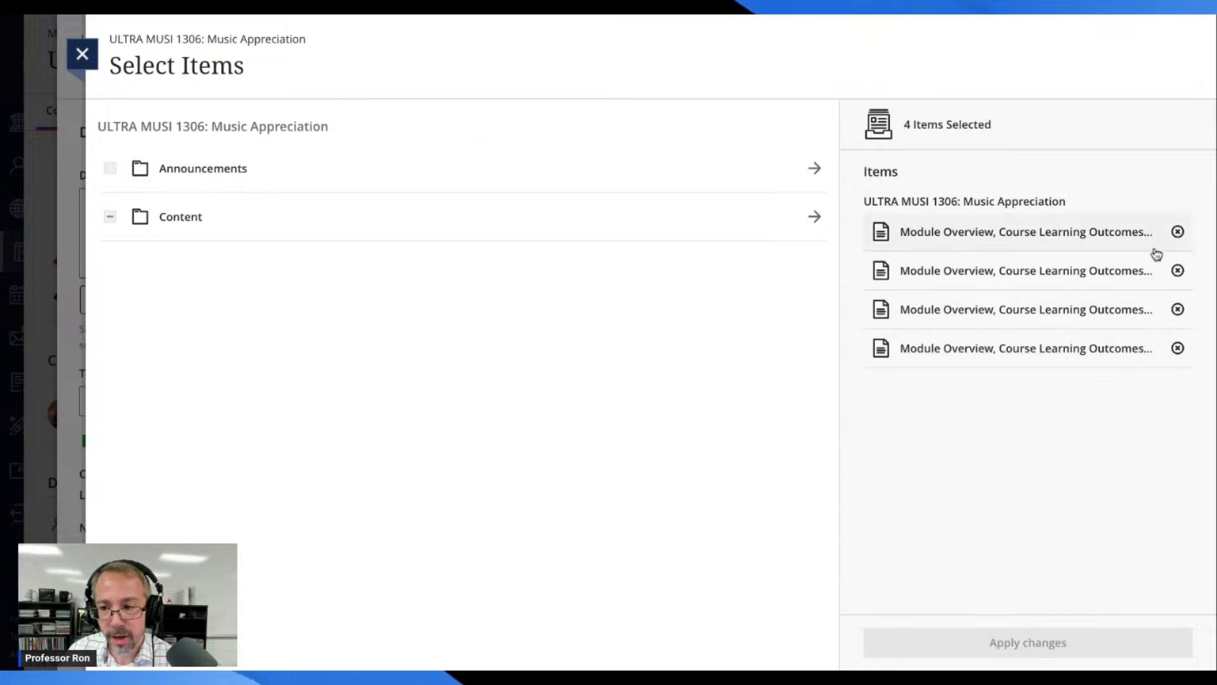
pyautogui.click(1178, 232)
pyautogui.click(1178, 232)
pyautogui.click(1177, 232)
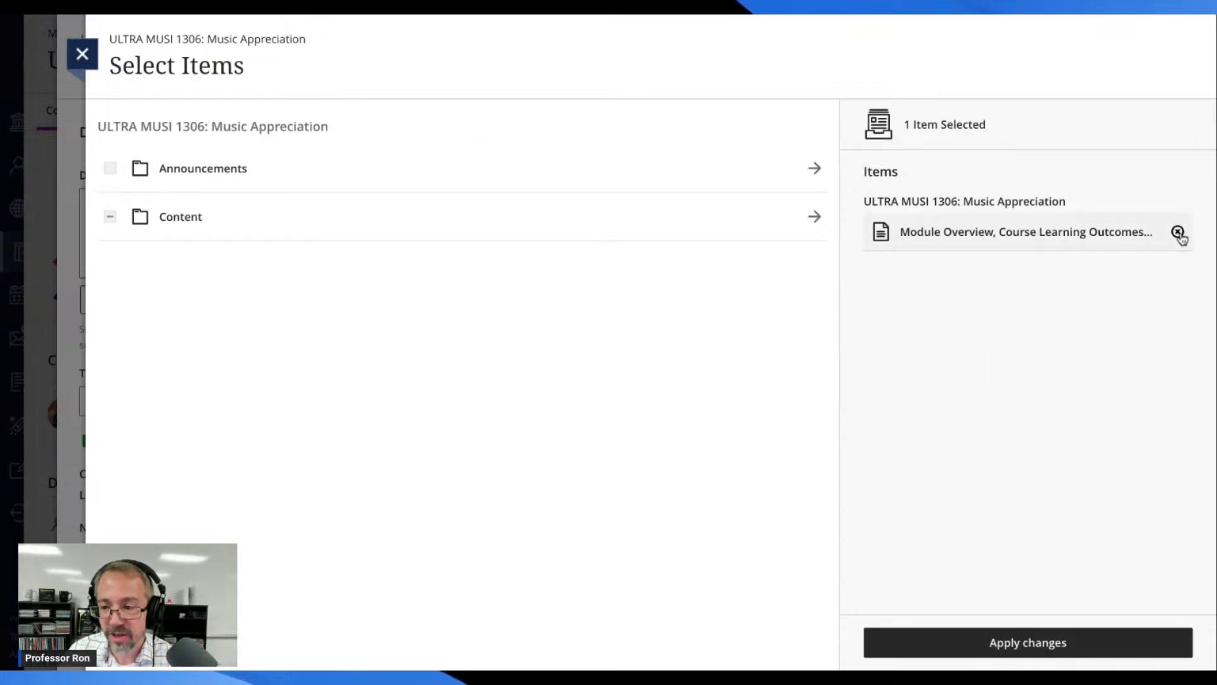
pyautogui.click(1177, 232)
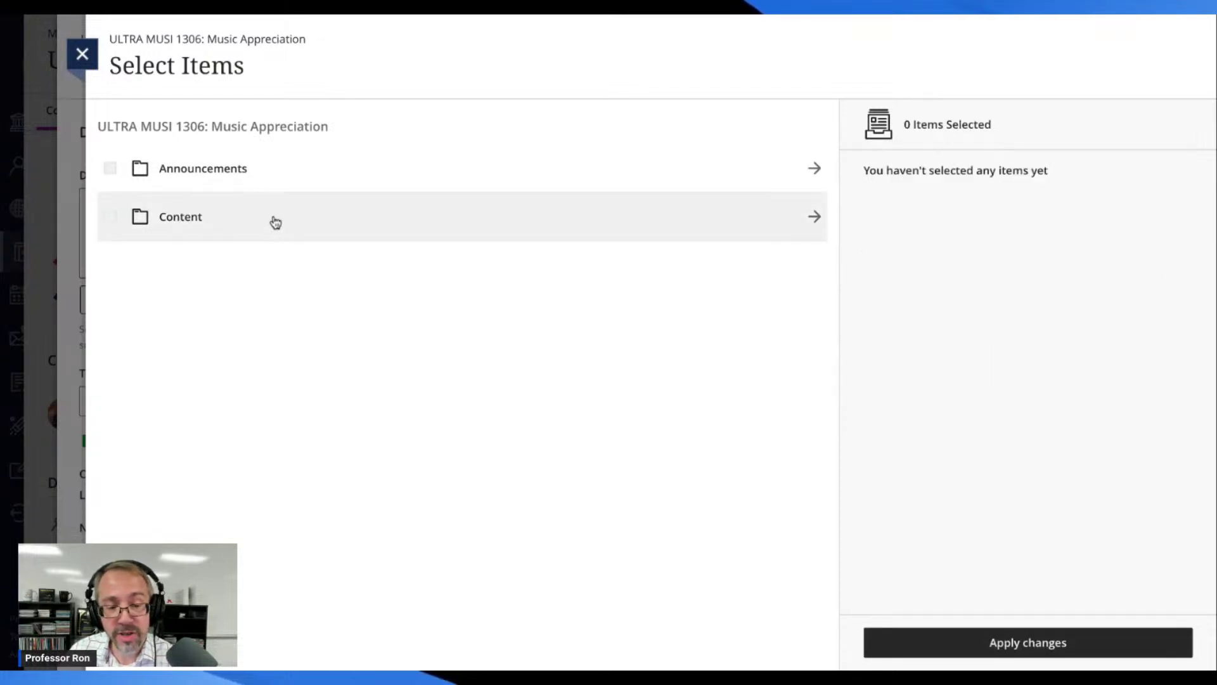
# Step: Select "Elements of Music 1 - PPT & Audio Lecture" from Module 1's Week #2 folder, apply the selection and regenerate the learning modules
pyautogui.click(272, 224)
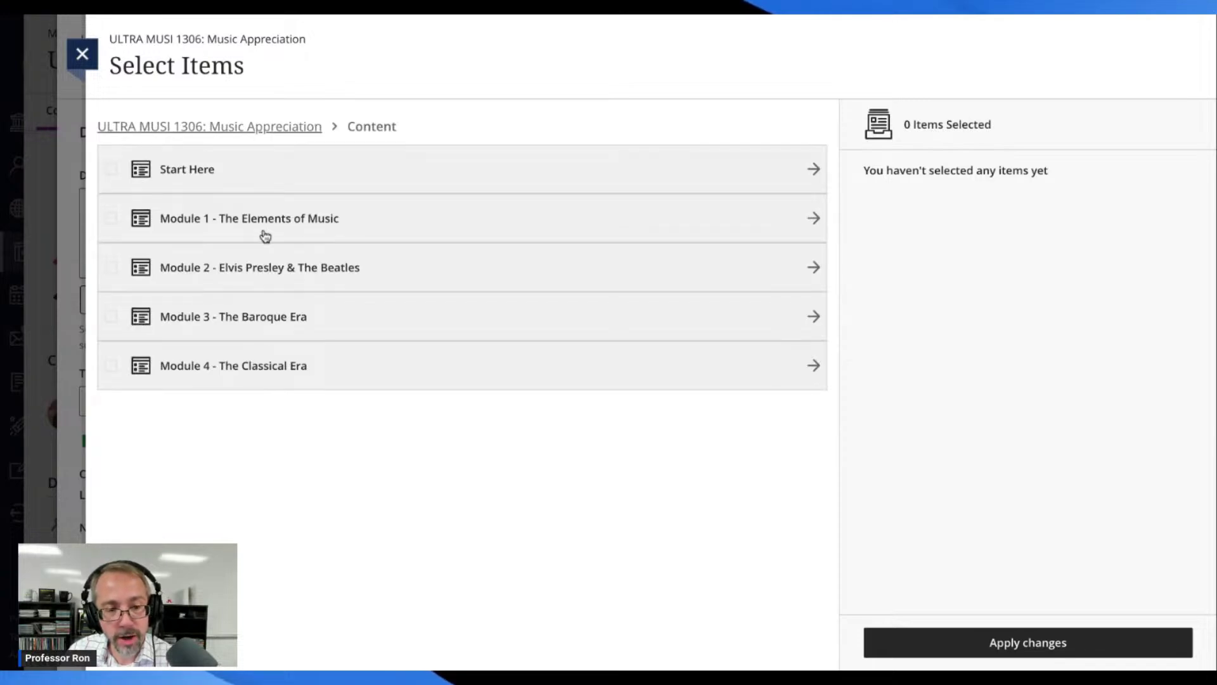
pyautogui.click(813, 220)
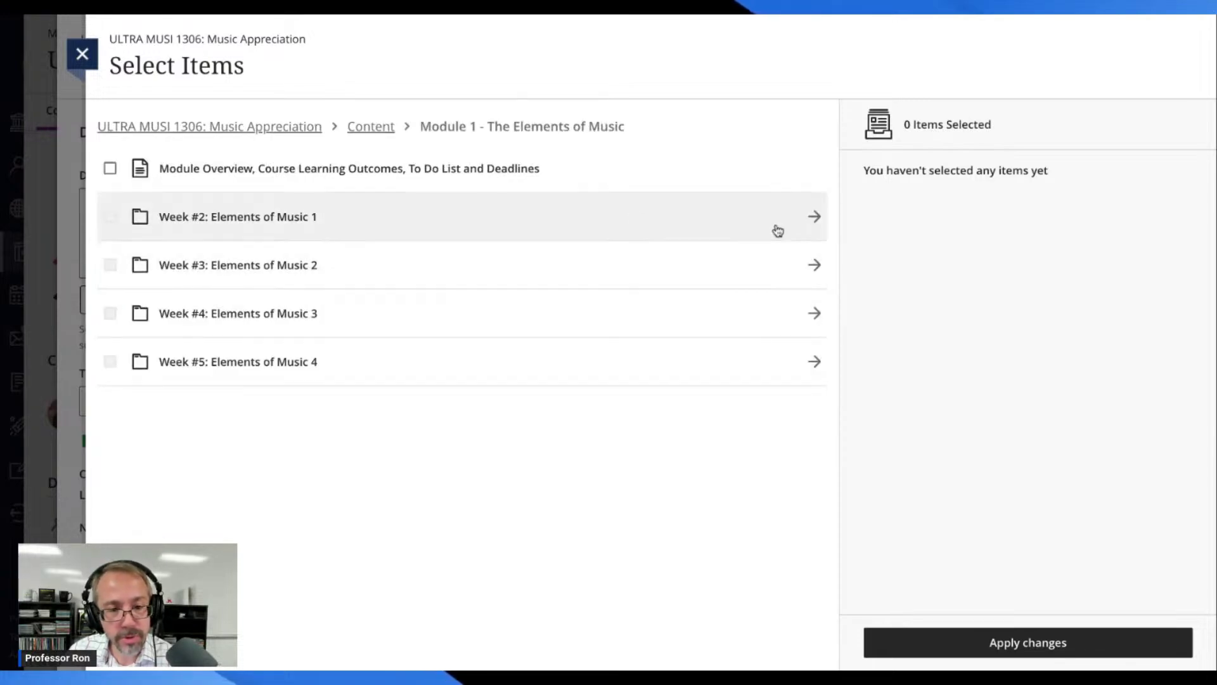
pyautogui.click(815, 220)
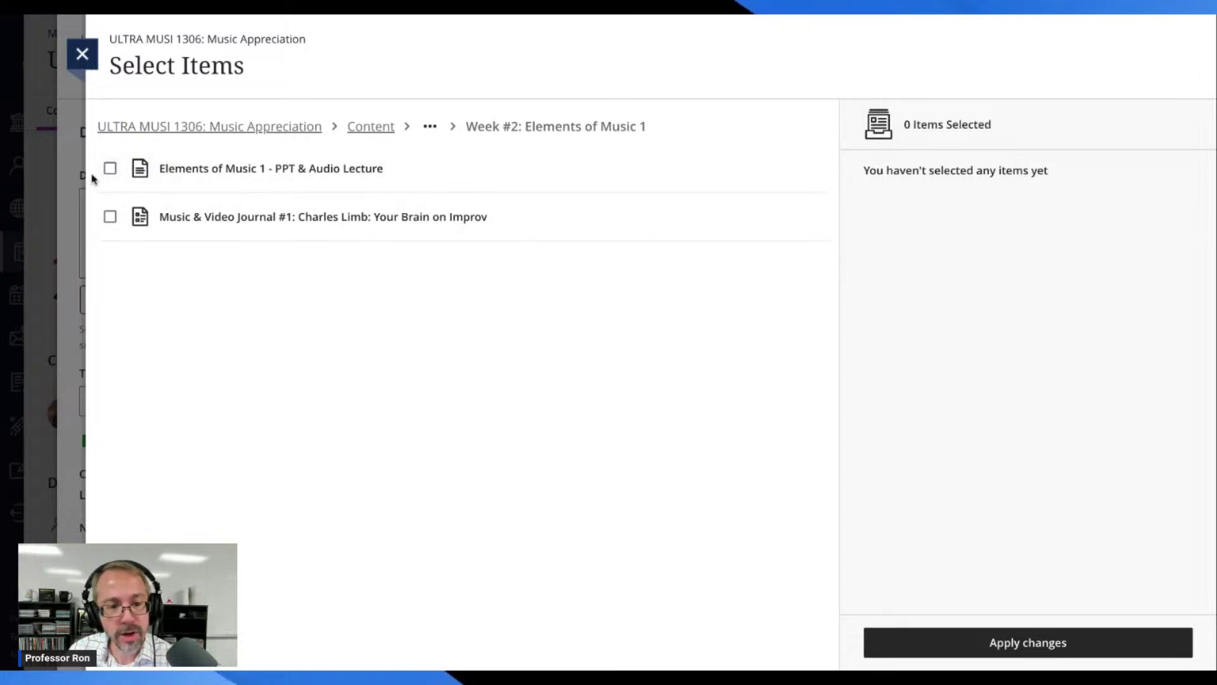
pyautogui.click(110, 168)
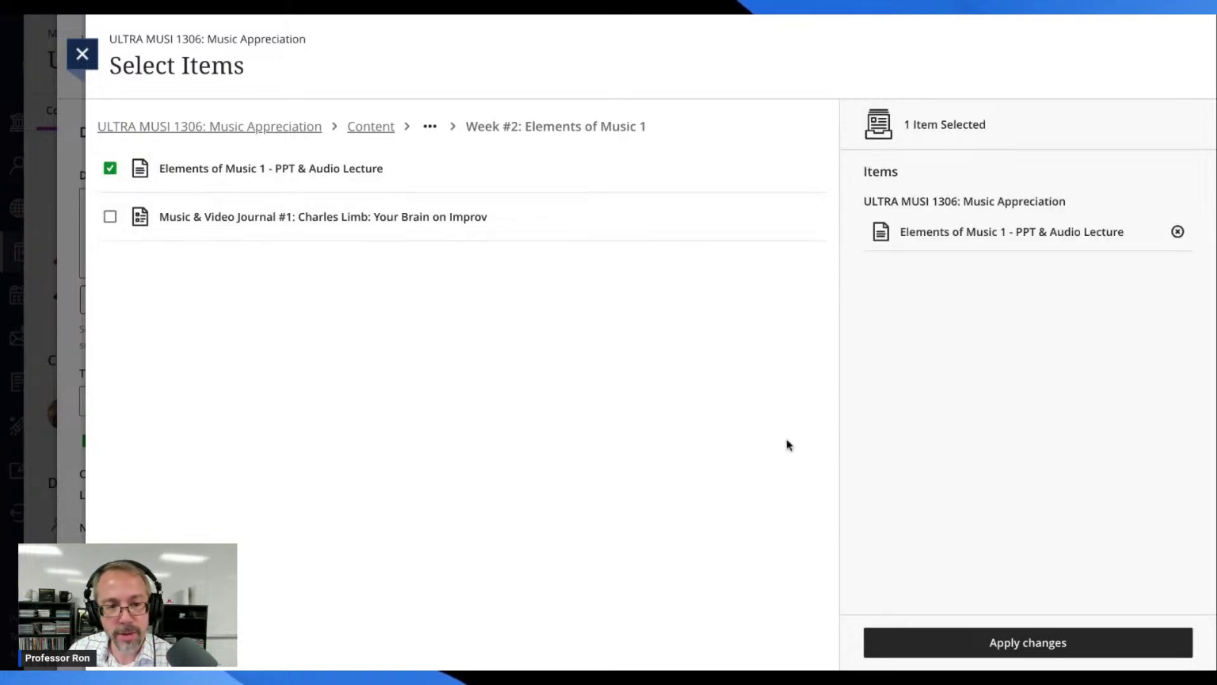
pyautogui.click(1038, 641)
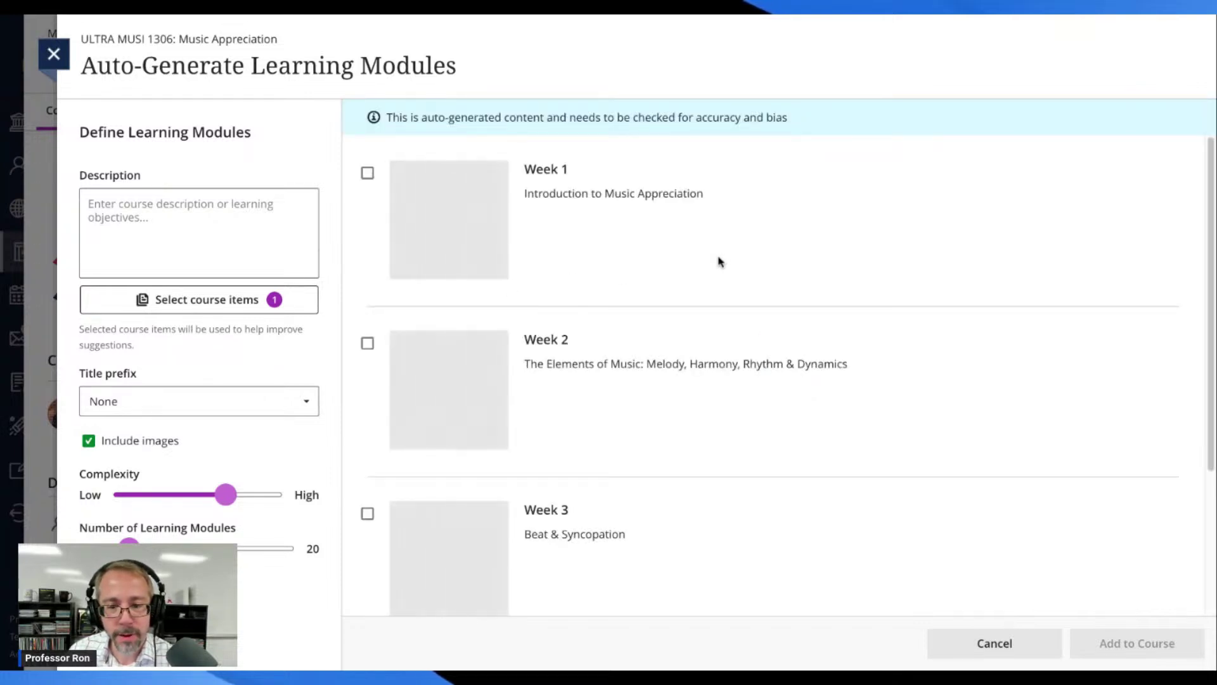
# Step: Examine the titles, summaries and images of the Week 1 to Week 4 modules generated from the single lecture item
pyautogui.scroll(-3, 721, 262)
pyautogui.scroll(3, 723, 260)
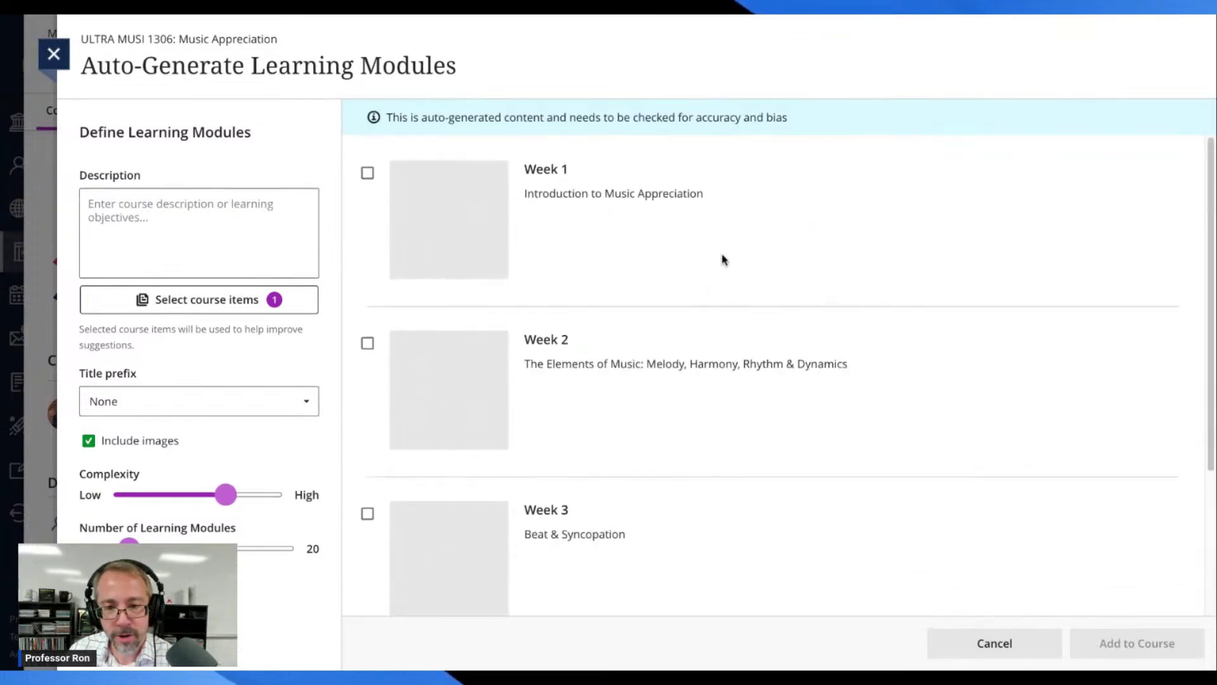
pyautogui.scroll(-1, 890, 275)
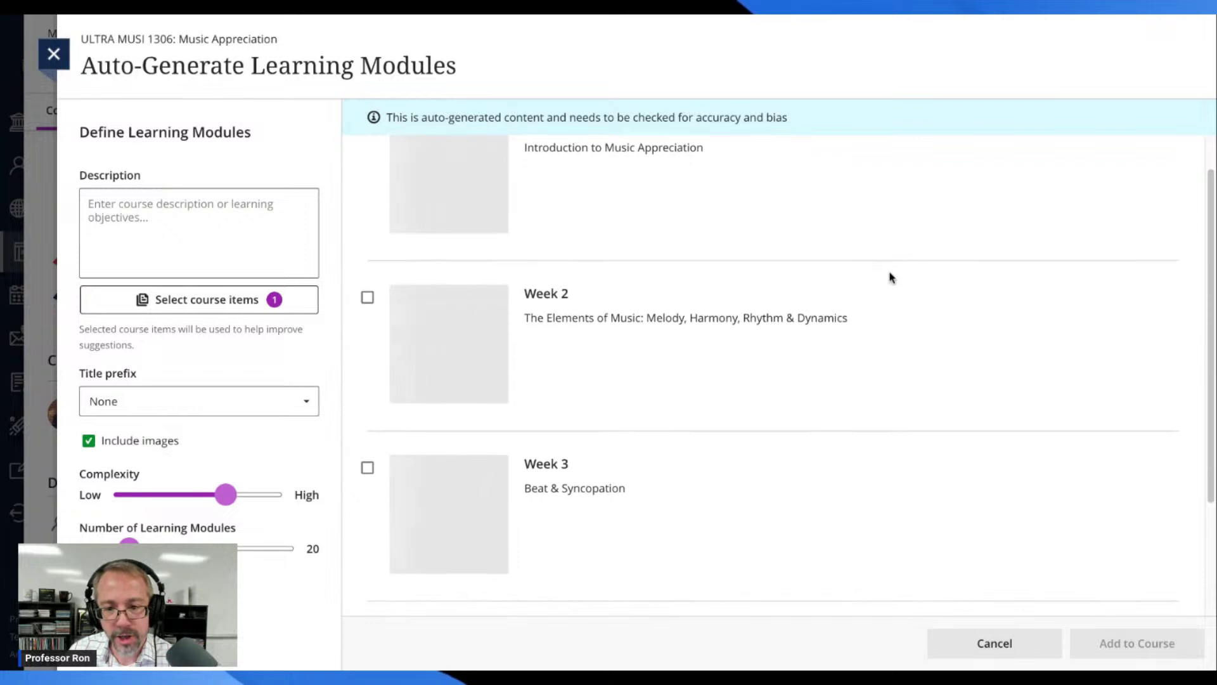
pyautogui.scroll(-3, 891, 277)
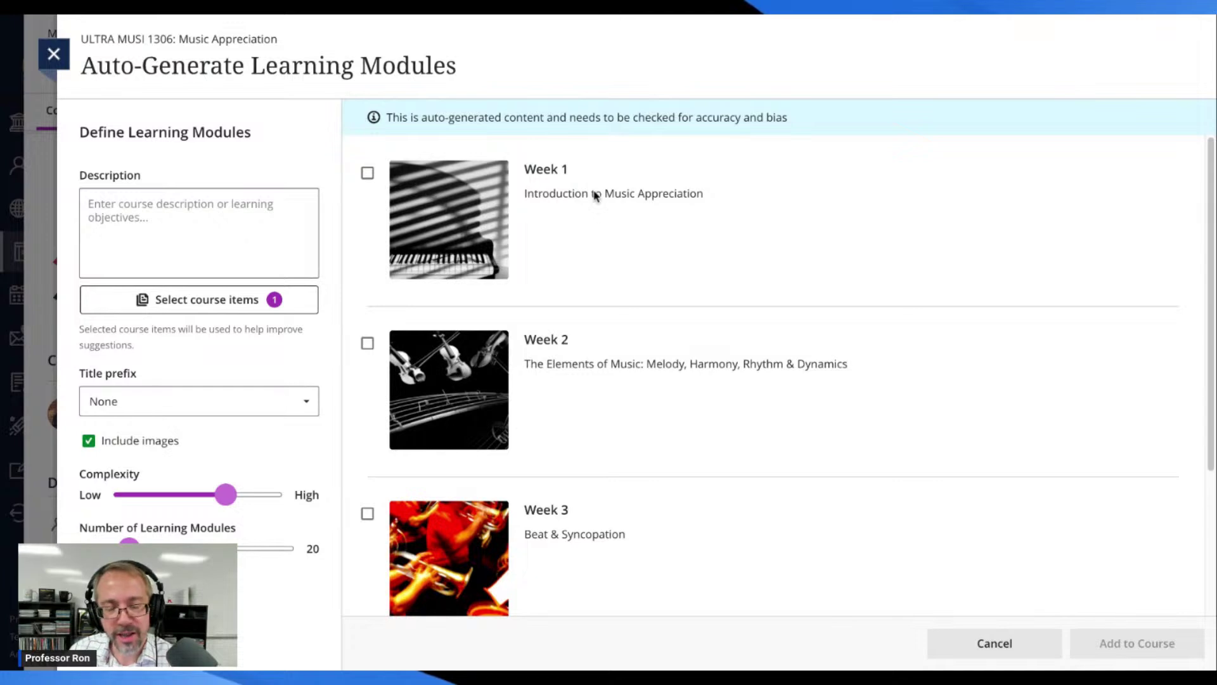
pyautogui.click(158, 217)
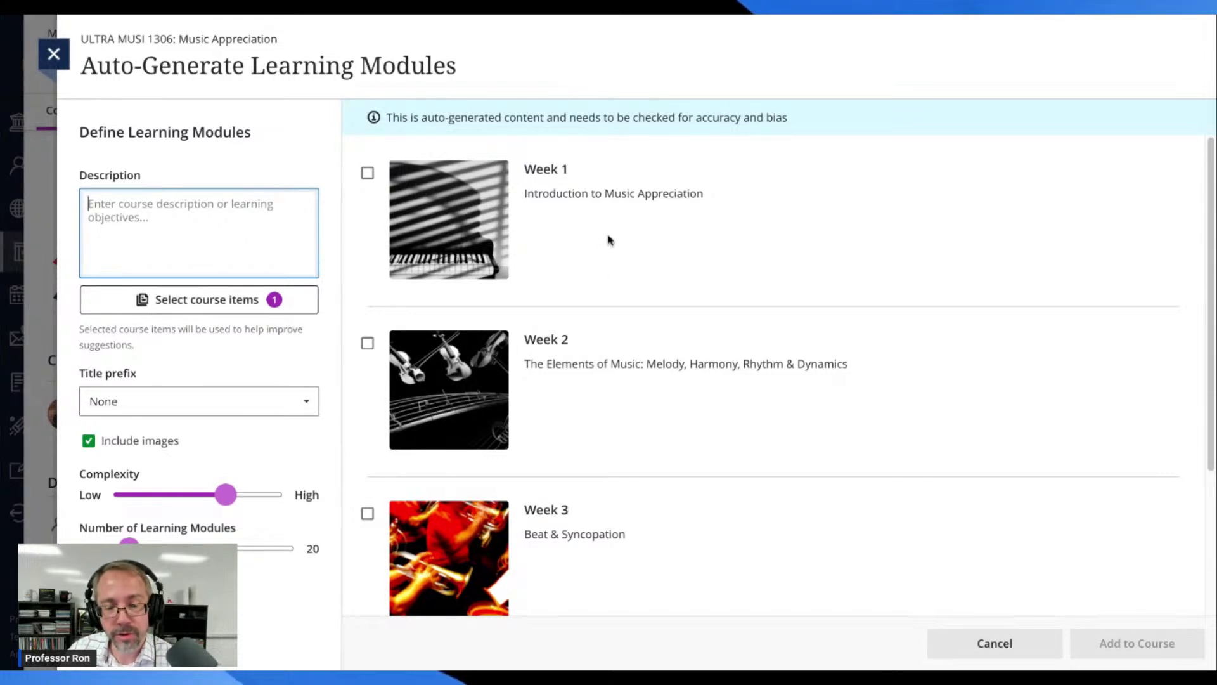
pyautogui.scroll(-1, 607, 241)
pyautogui.scroll(1, 609, 240)
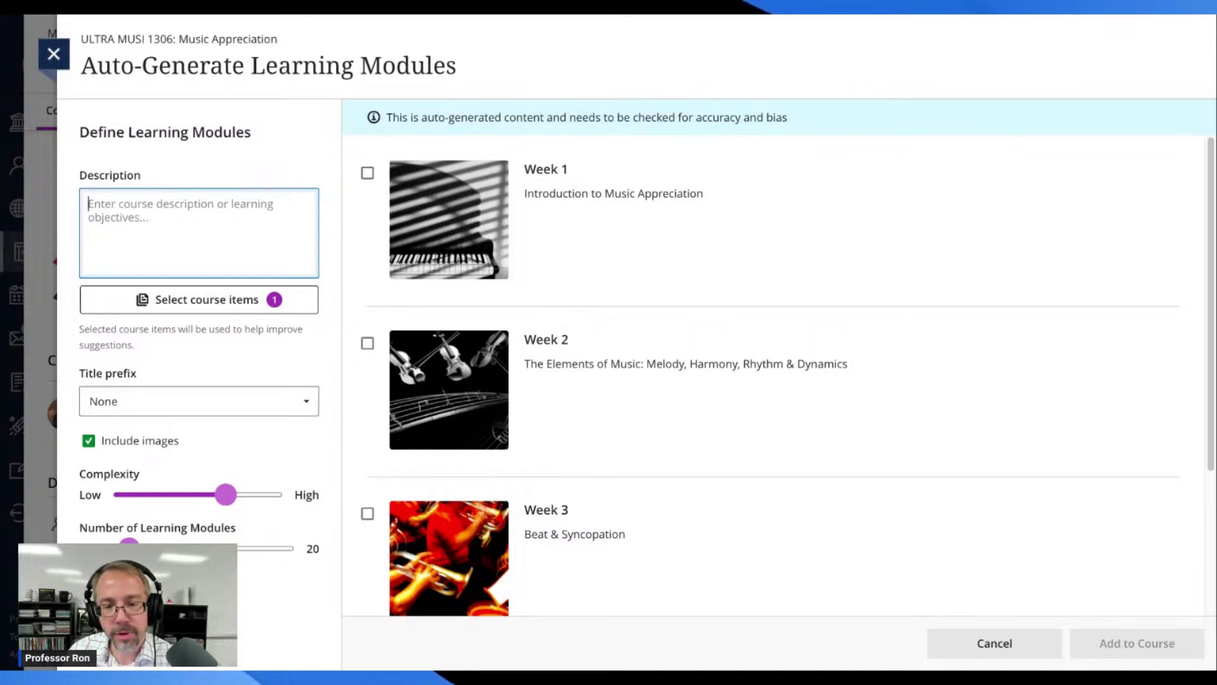
pyautogui.scroll(-5, 786, 374)
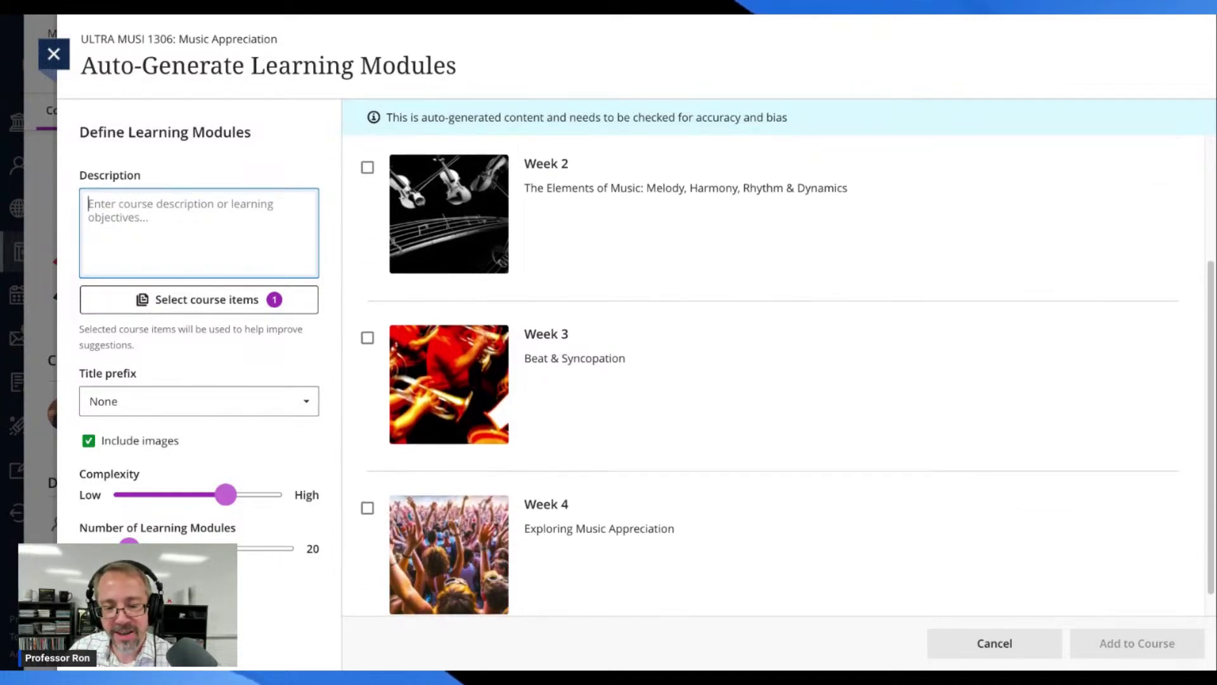
pyautogui.scroll(2, 786, 374)
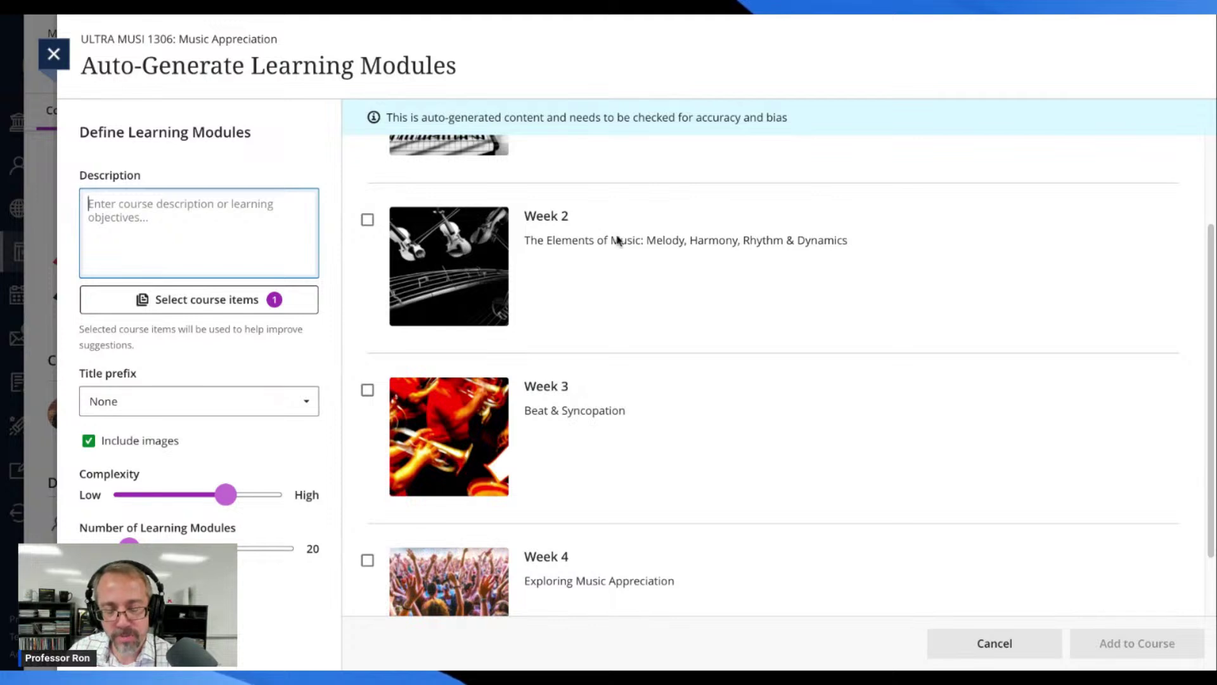
pyautogui.scroll(2, 619, 240)
pyautogui.scroll(-1, 653, 244)
pyautogui.scroll(-3, 669, 244)
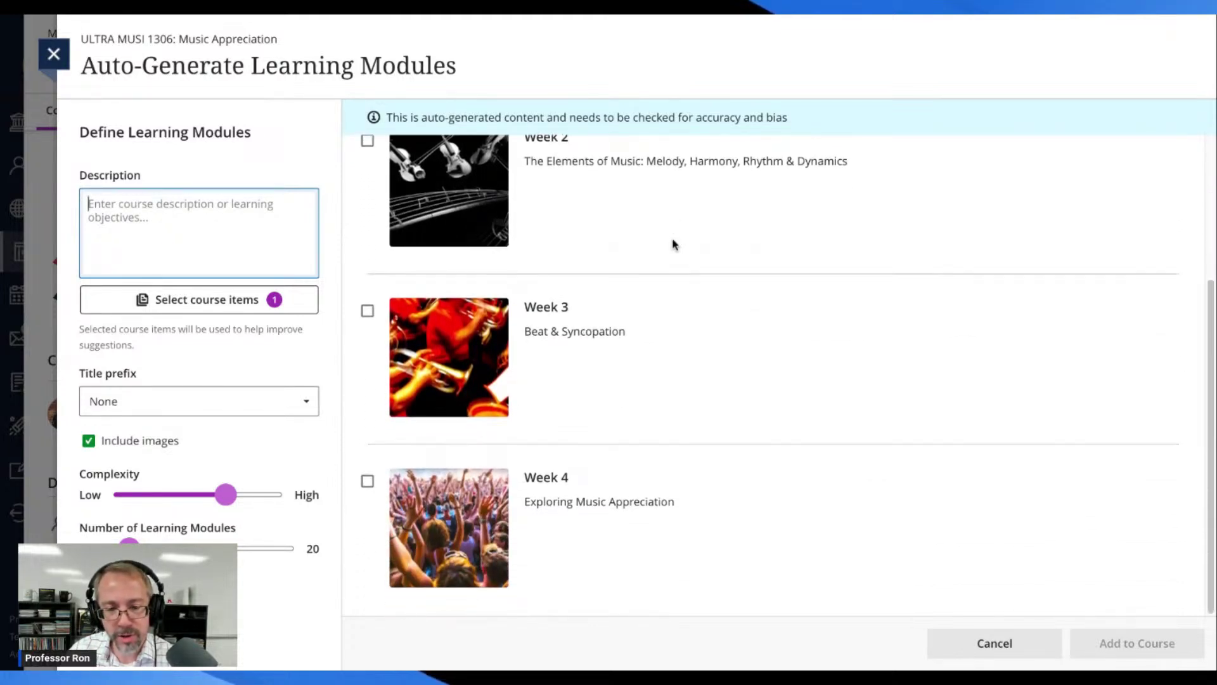
pyautogui.scroll(3, 674, 244)
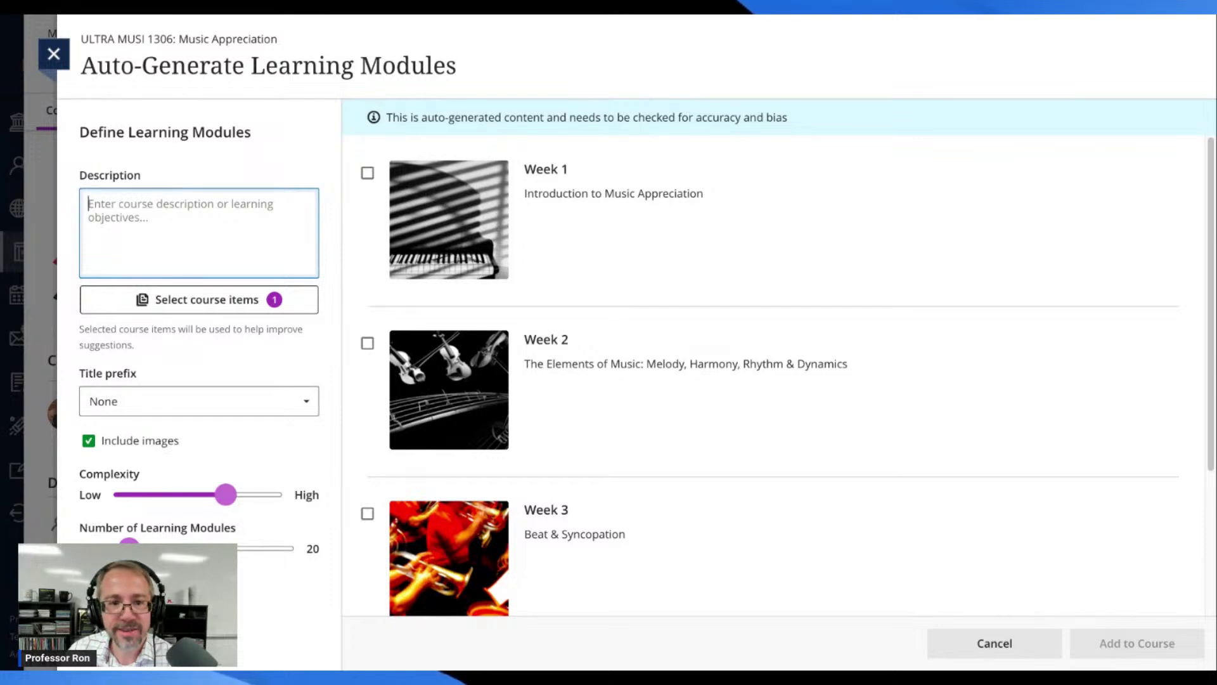
# Step: Enter the description "This course covers understanding music through the study of cultural periods, major composers, and musical elements."
pyautogui.click(191, 228)
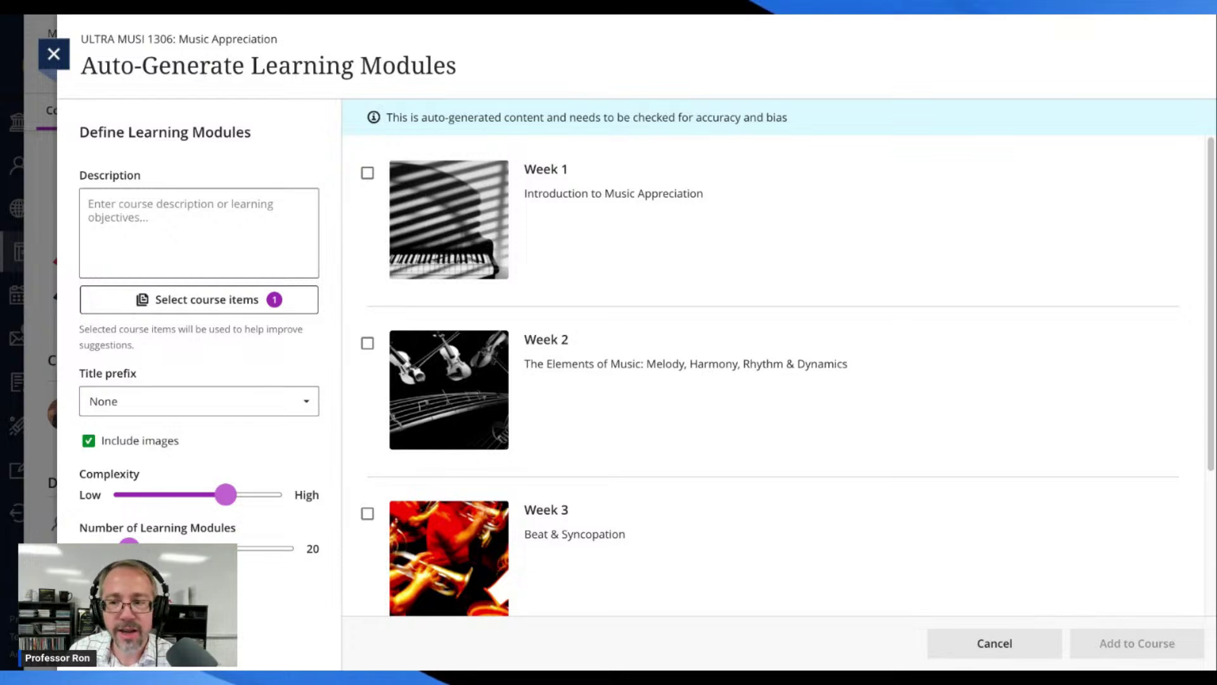
pyautogui.click(191, 229)
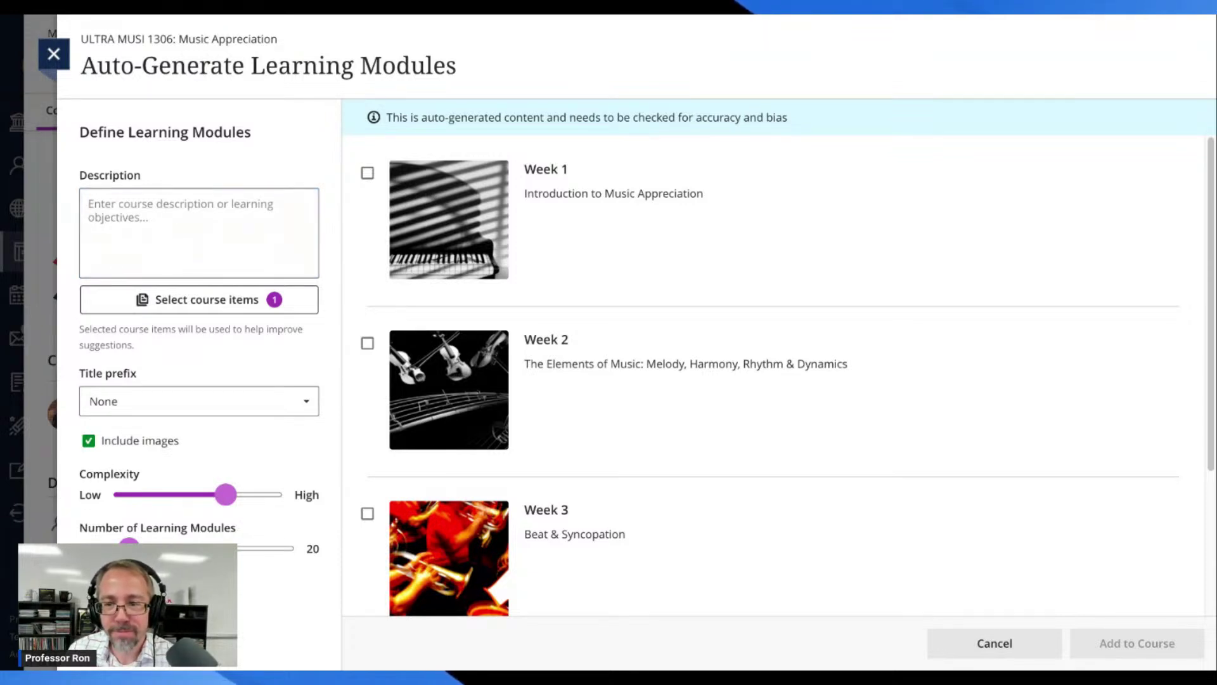
pyautogui.click(190, 229)
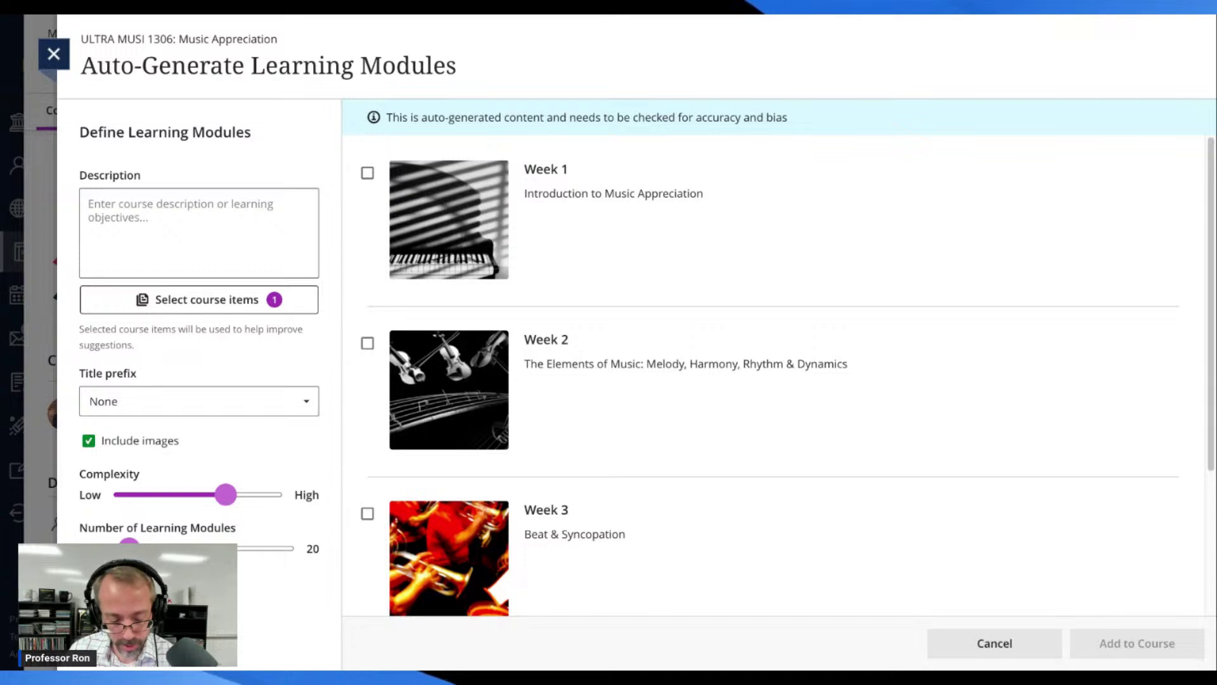
pyautogui.hotkey('alt', 'Tab')
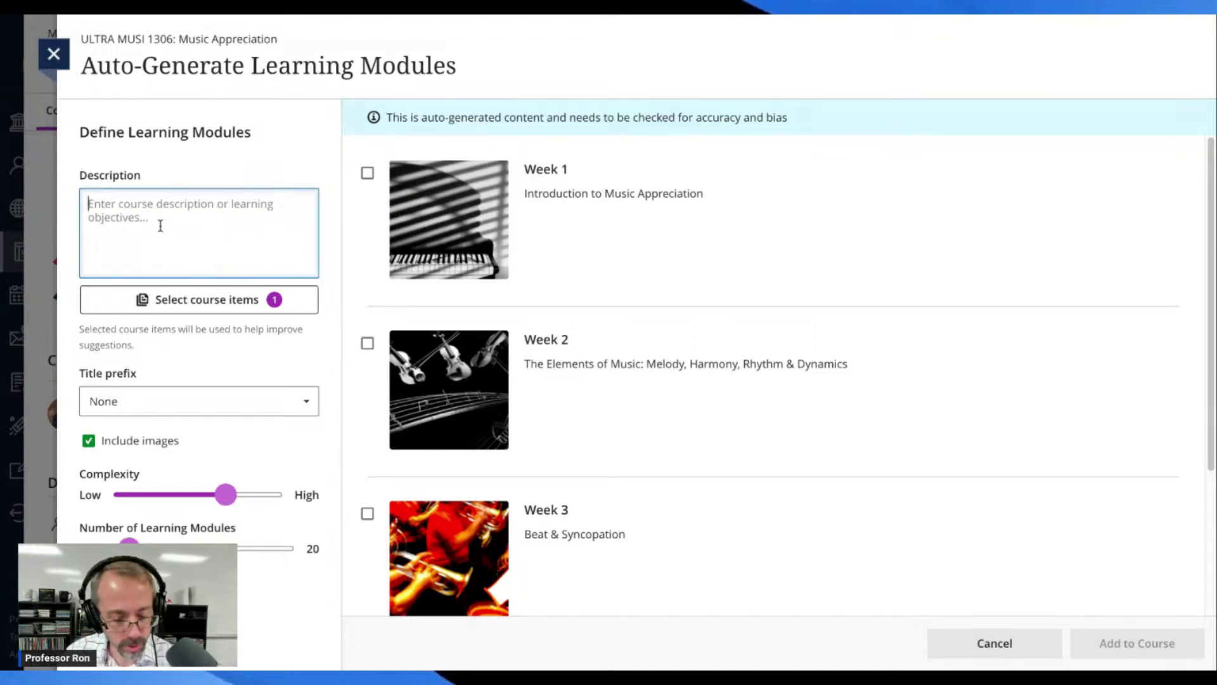
pyautogui.write('This course covers understanding music through the study of cultural periods, major composers, and musical elements.')
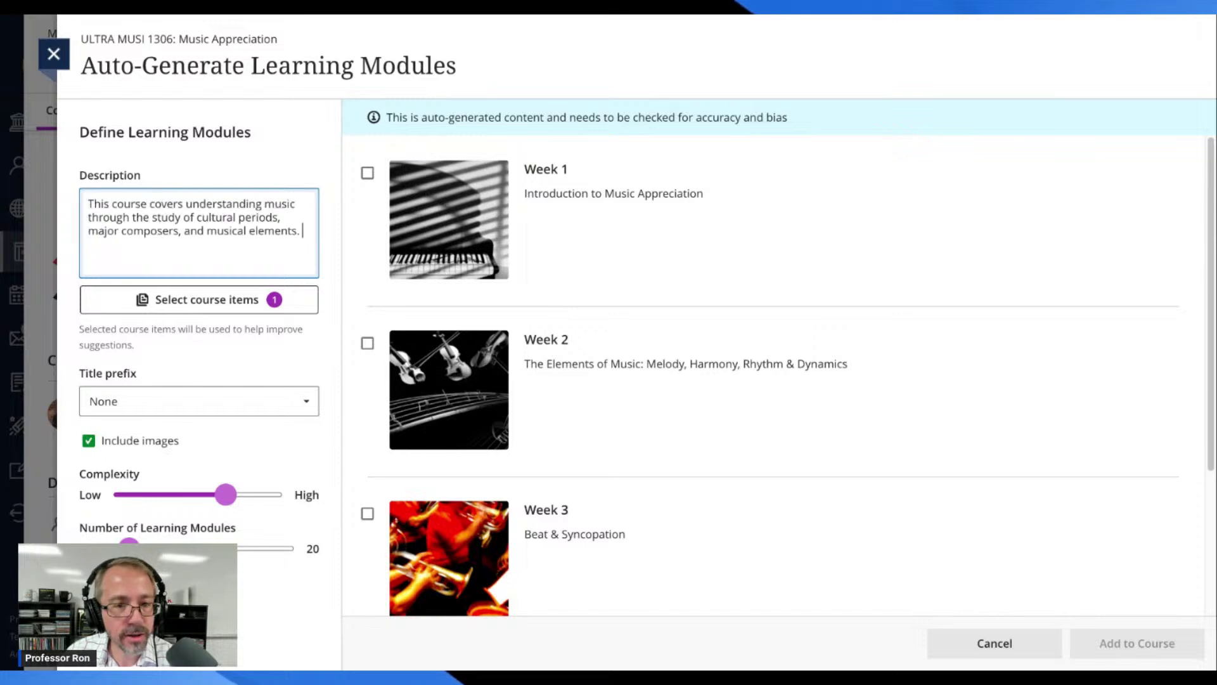
pyautogui.hotkey('alt', 'Tab')
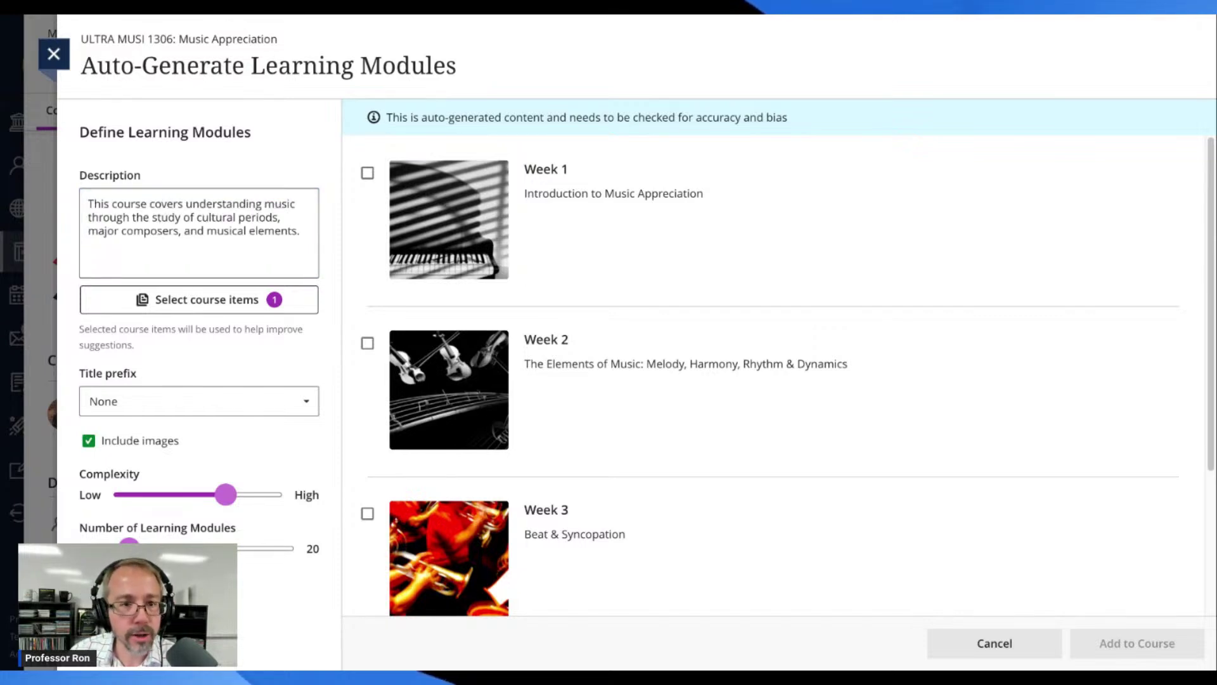
pyautogui.hotkey('alt', 'Tab')
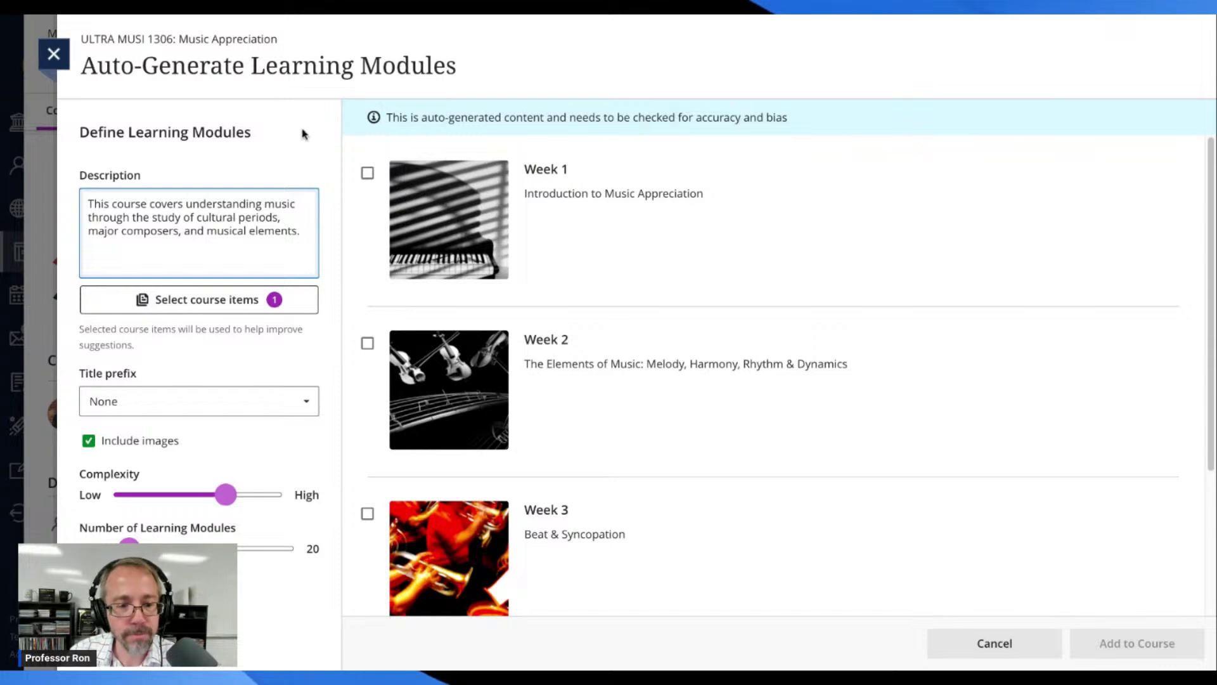
# Step: Remove the Elements of Music 1 lecture from the selected course items and regenerate the modules from the description alone
pyautogui.click(275, 303)
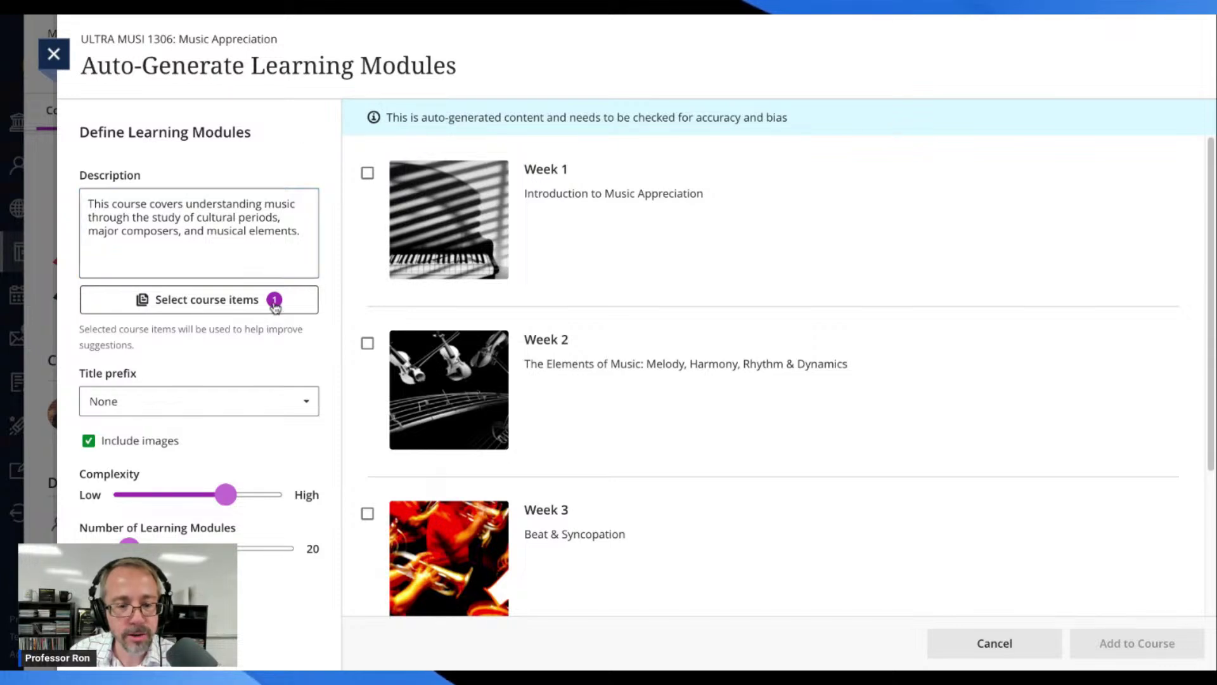
pyautogui.click(1179, 236)
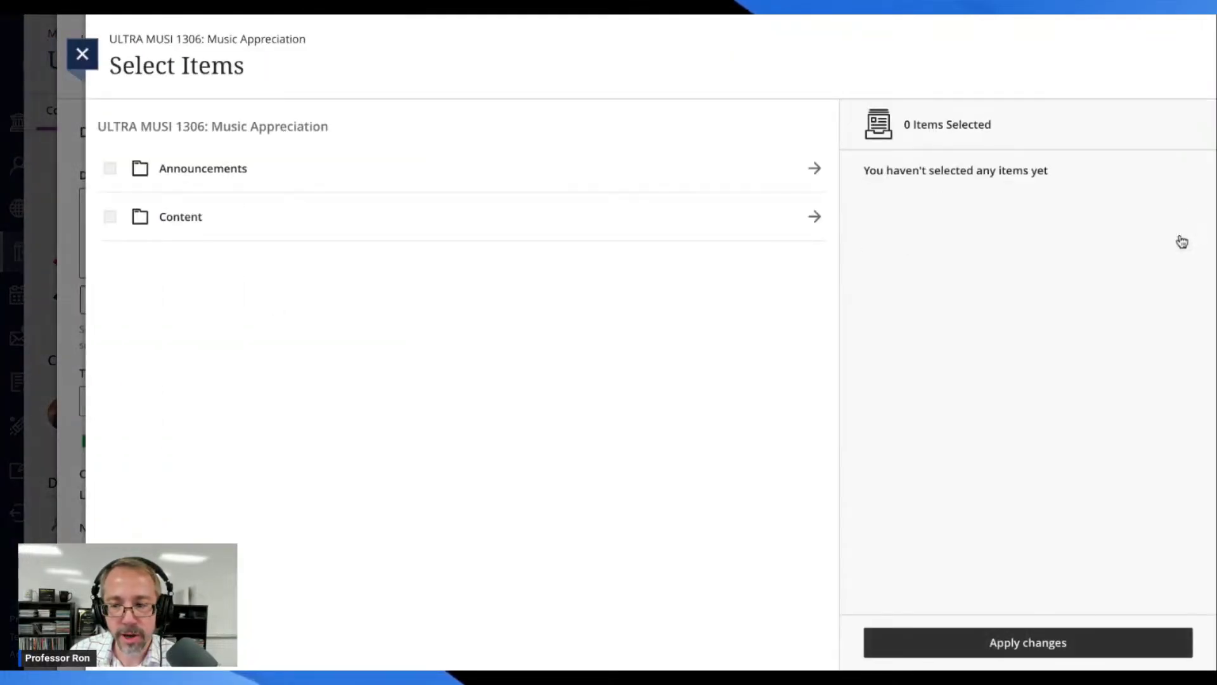
pyautogui.click(993, 645)
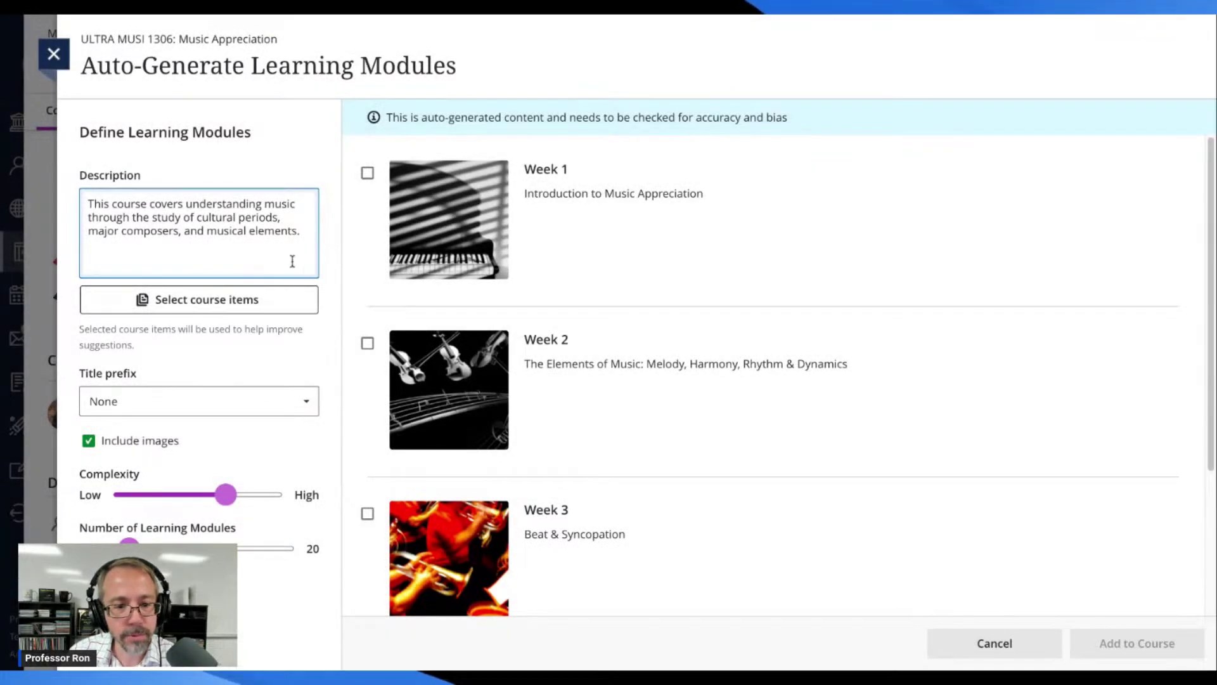
pyautogui.click(257, 300)
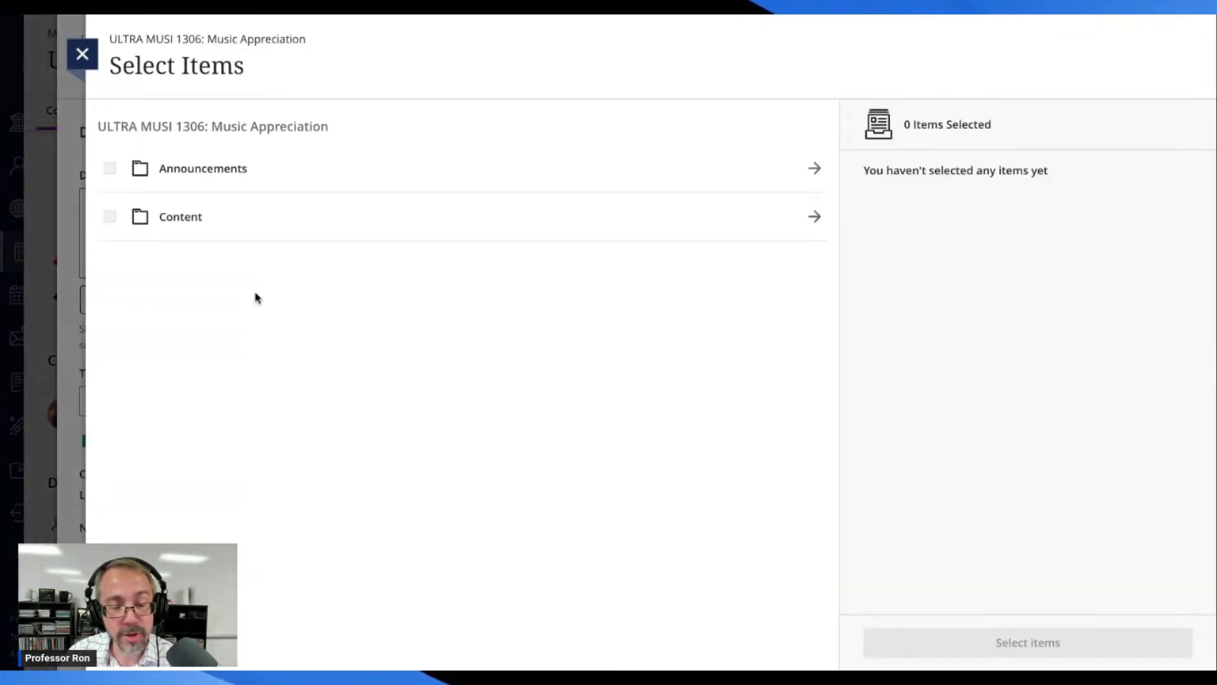
pyautogui.click(82, 53)
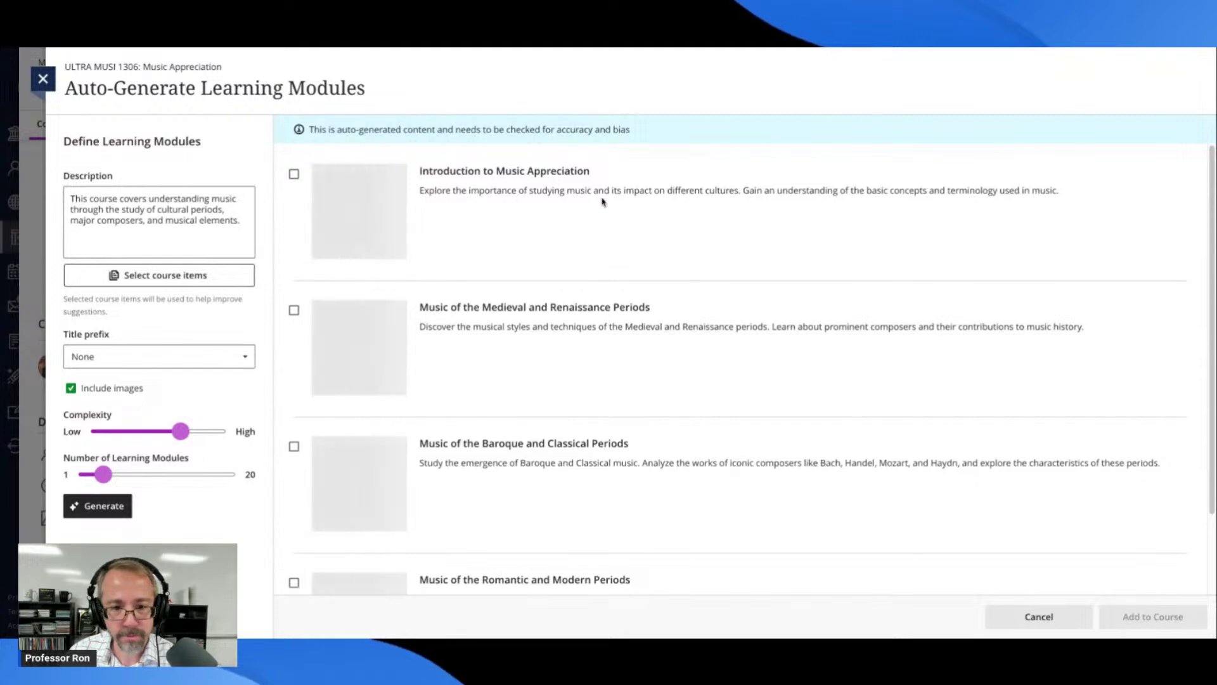
# Step: Examine the titles, summaries and images of the four modules generated from the course description
pyautogui.scroll(-1, 615, 236)
pyautogui.scroll(1, 614, 234)
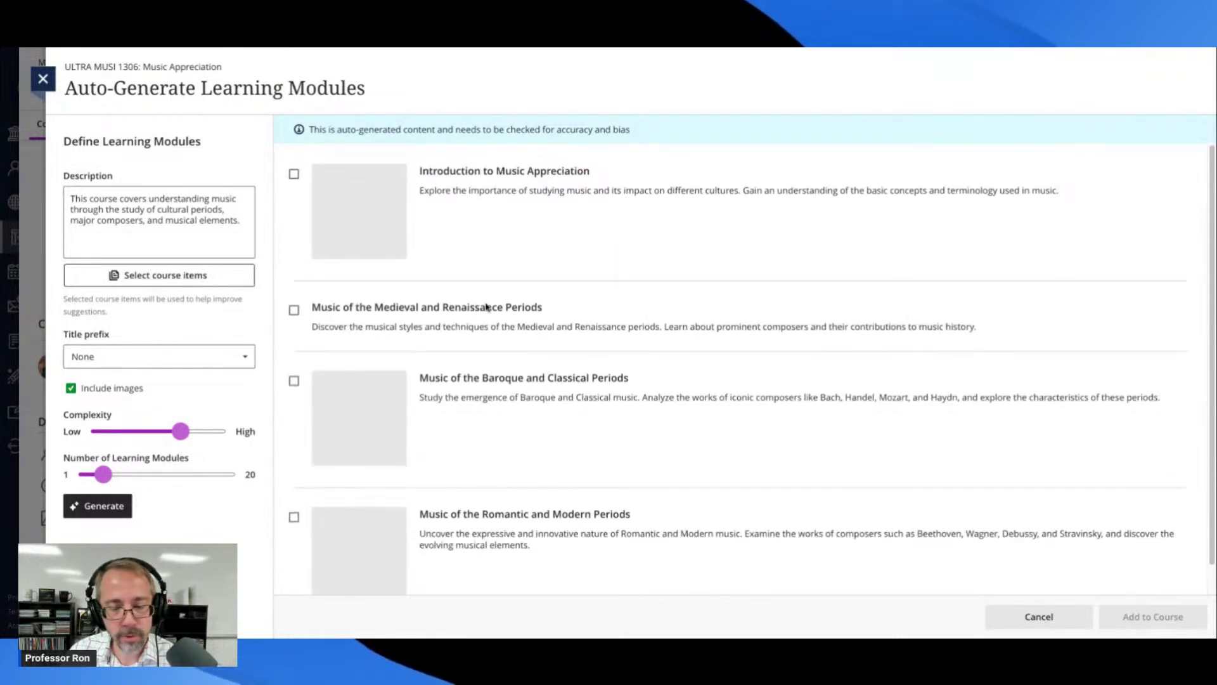
pyautogui.scroll(-1, 590, 317)
pyautogui.scroll(1, 551, 279)
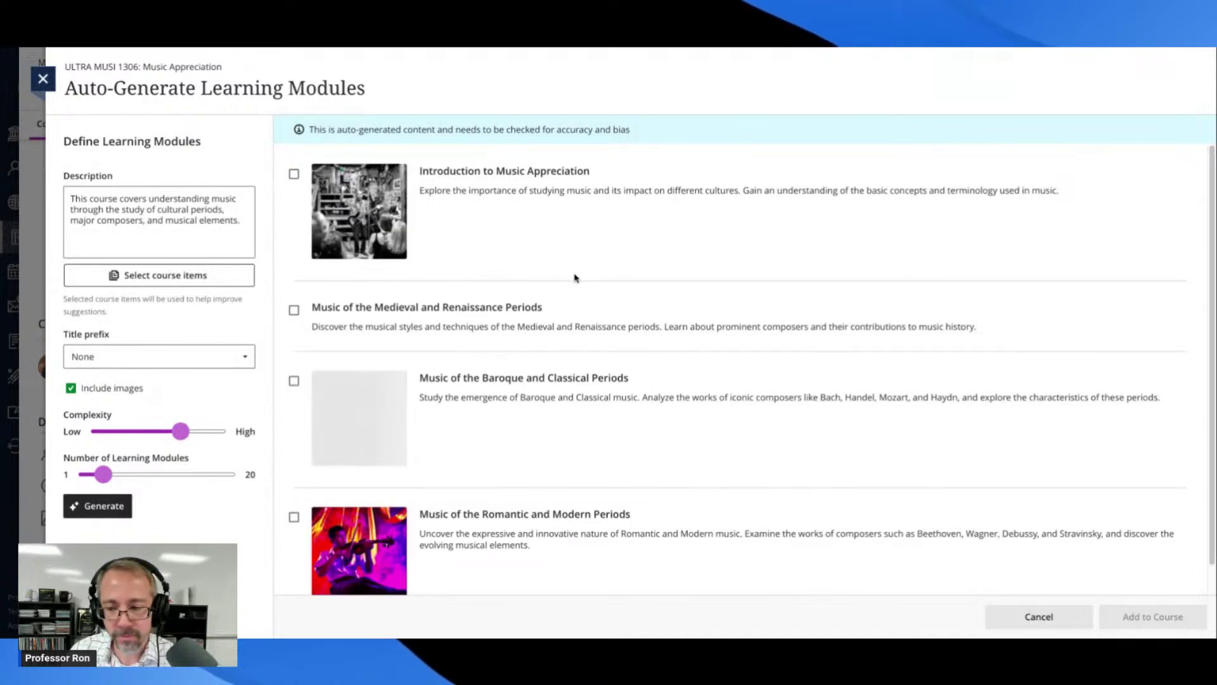
pyautogui.scroll(-1, 587, 275)
pyautogui.scroll(1, 587, 275)
pyautogui.scroll(-1, 589, 276)
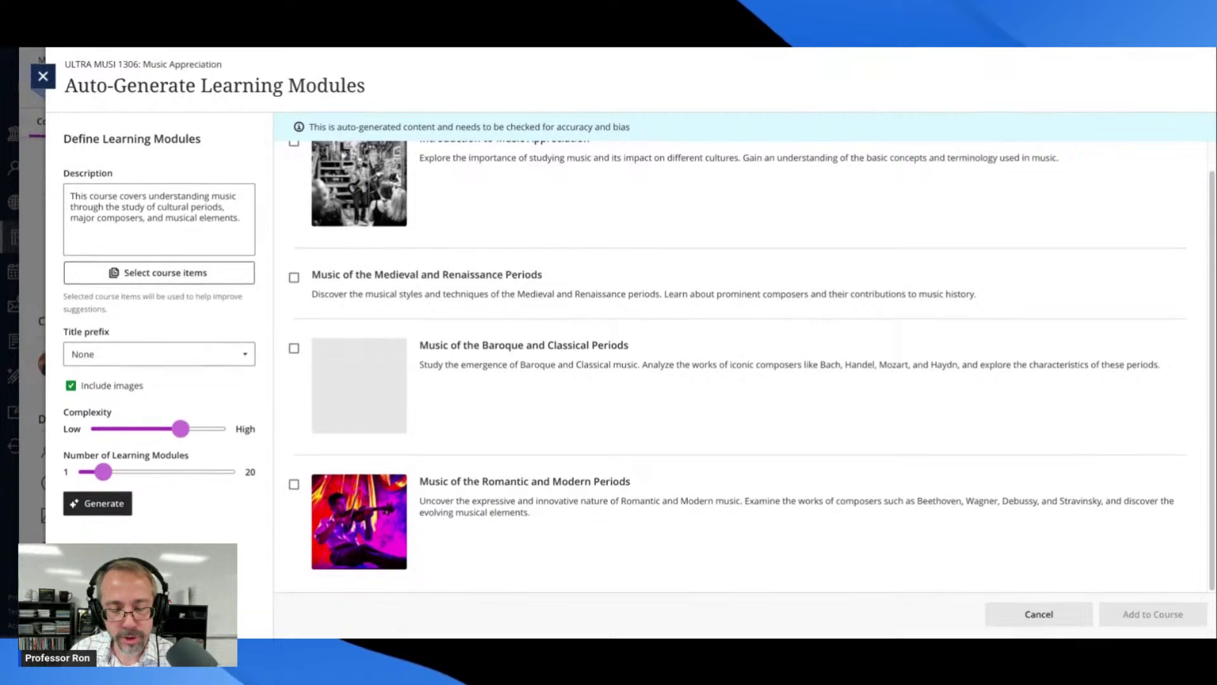
pyautogui.scroll(1, 589, 275)
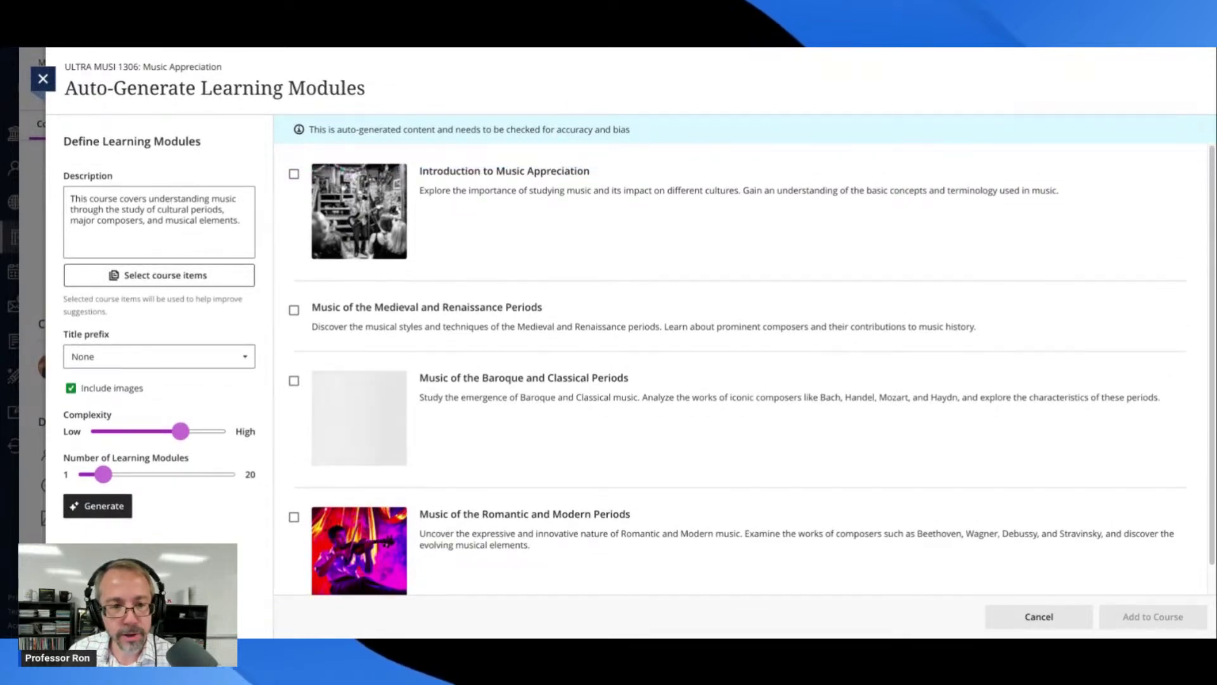
# Step: Increase the number of learning modules and slightly lower the complexity
pyautogui.moveTo(104, 476)
pyautogui.moveTo(104, 475); pyautogui.dragTo(130, 478)
pyautogui.moveTo(180, 431); pyautogui.dragTo(166, 431)
pyautogui.moveTo(127, 476)
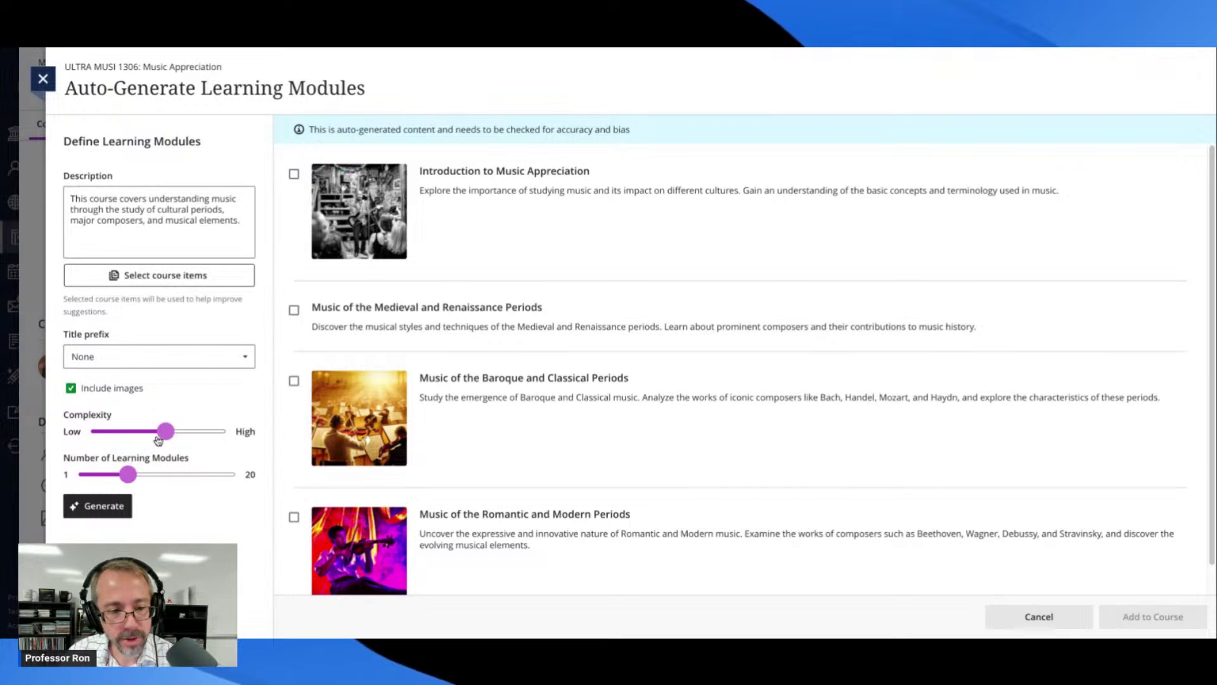
# Step: Generate the learning modules again with the adjusted complexity and module count, and skim the new suggestions
pyautogui.click(125, 503)
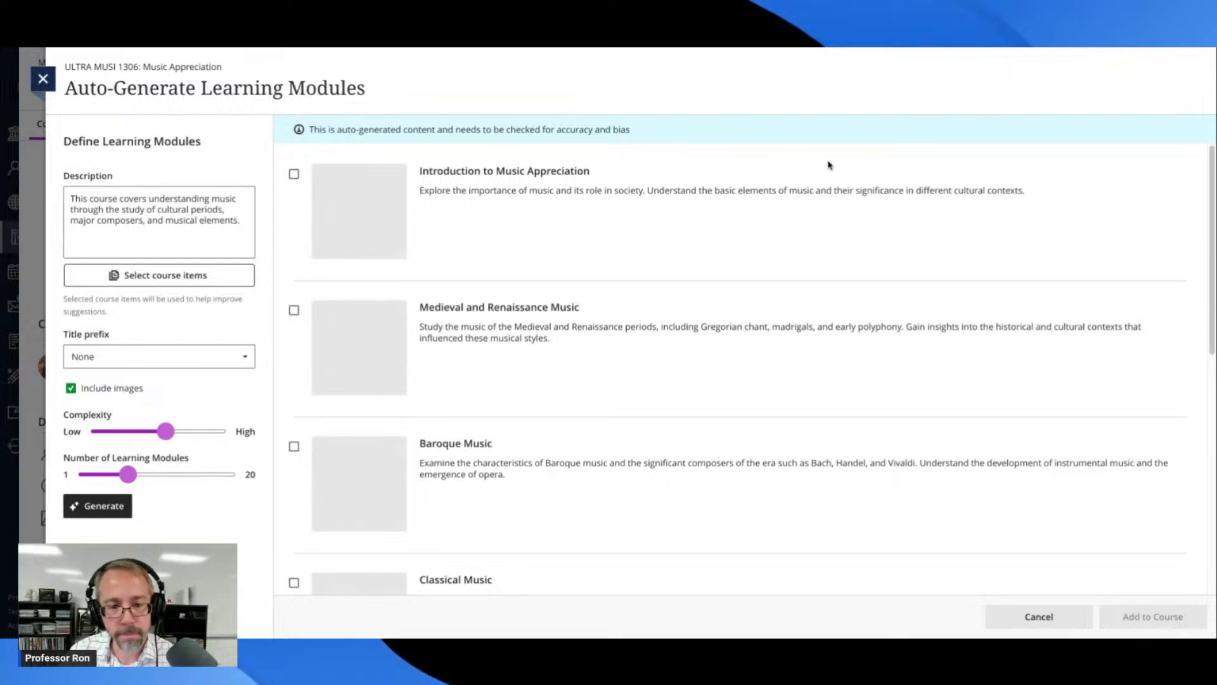
pyautogui.scroll(-2, 818, 235)
pyautogui.scroll(-6, 818, 235)
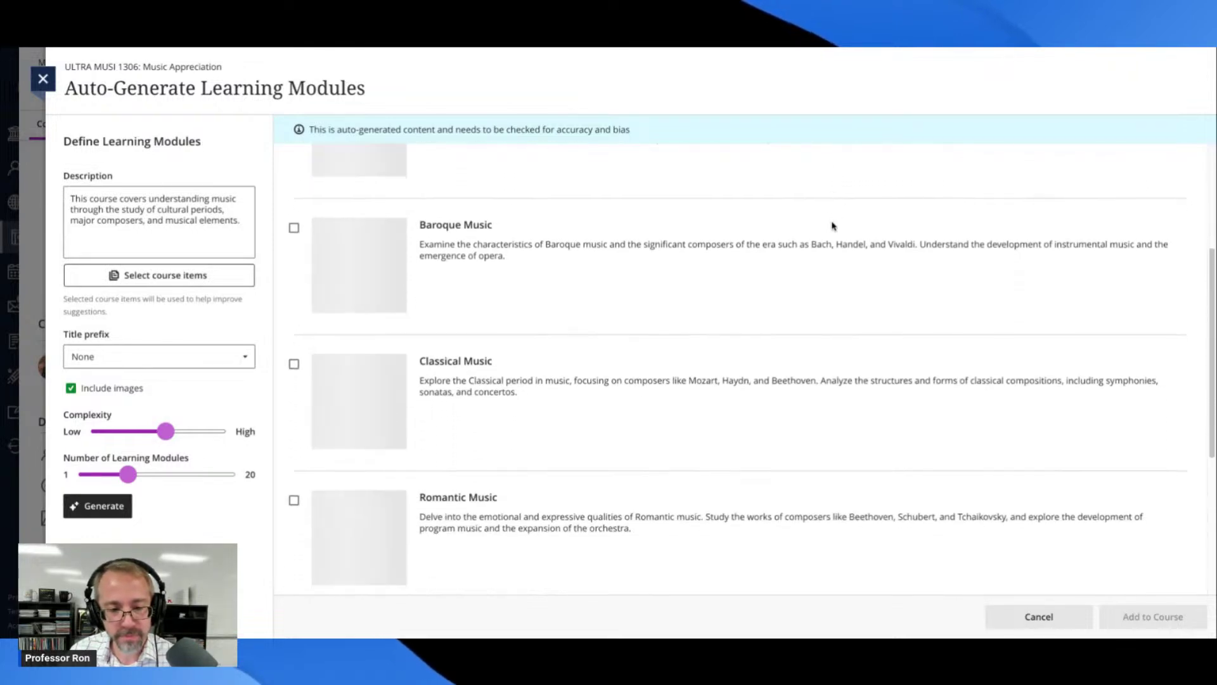
pyautogui.scroll(-1, 832, 226)
pyautogui.scroll(6, 832, 226)
pyautogui.scroll(2, 742, 367)
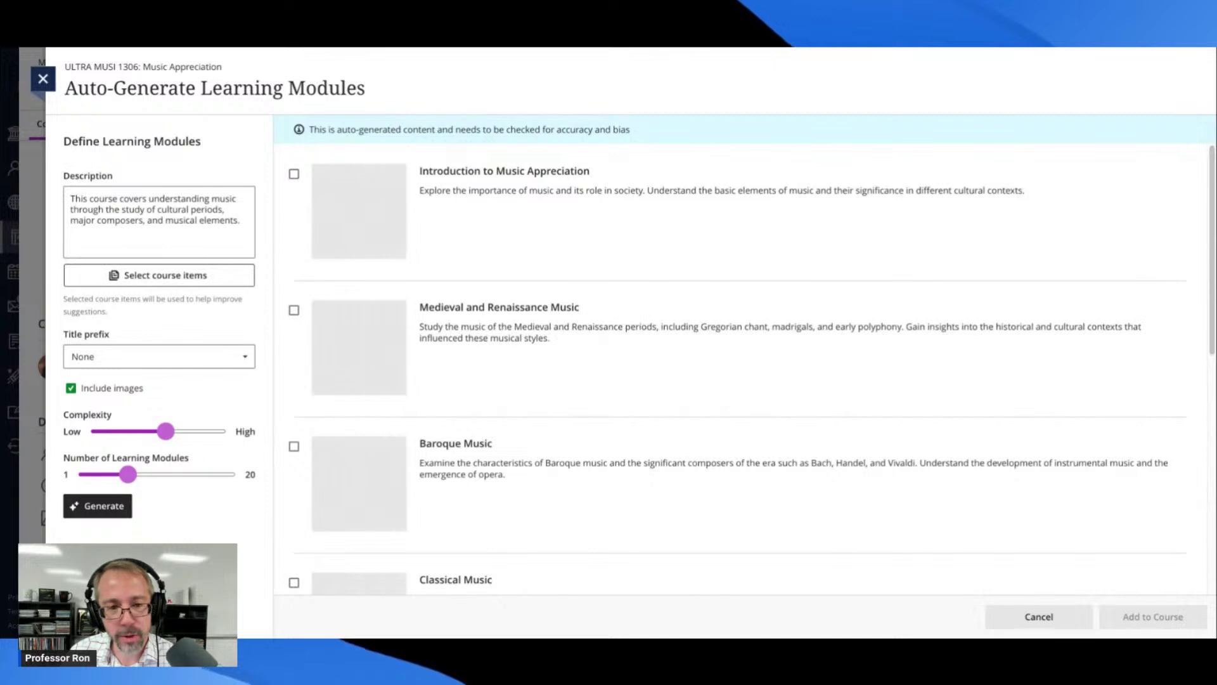
# Step: Examine the titles, summaries and images of the regenerated modules, from Introduction to Music Appreciation through Contemporary Music
pyautogui.scroll(-4, 828, 194)
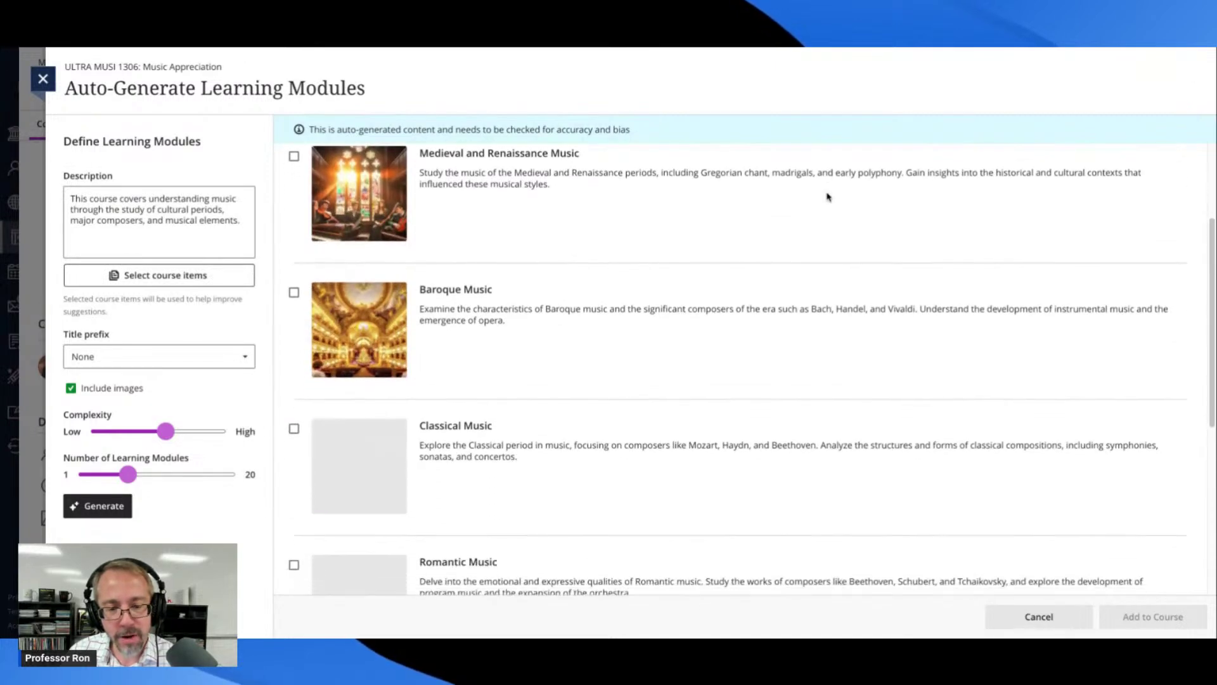
pyautogui.scroll(-4, 828, 197)
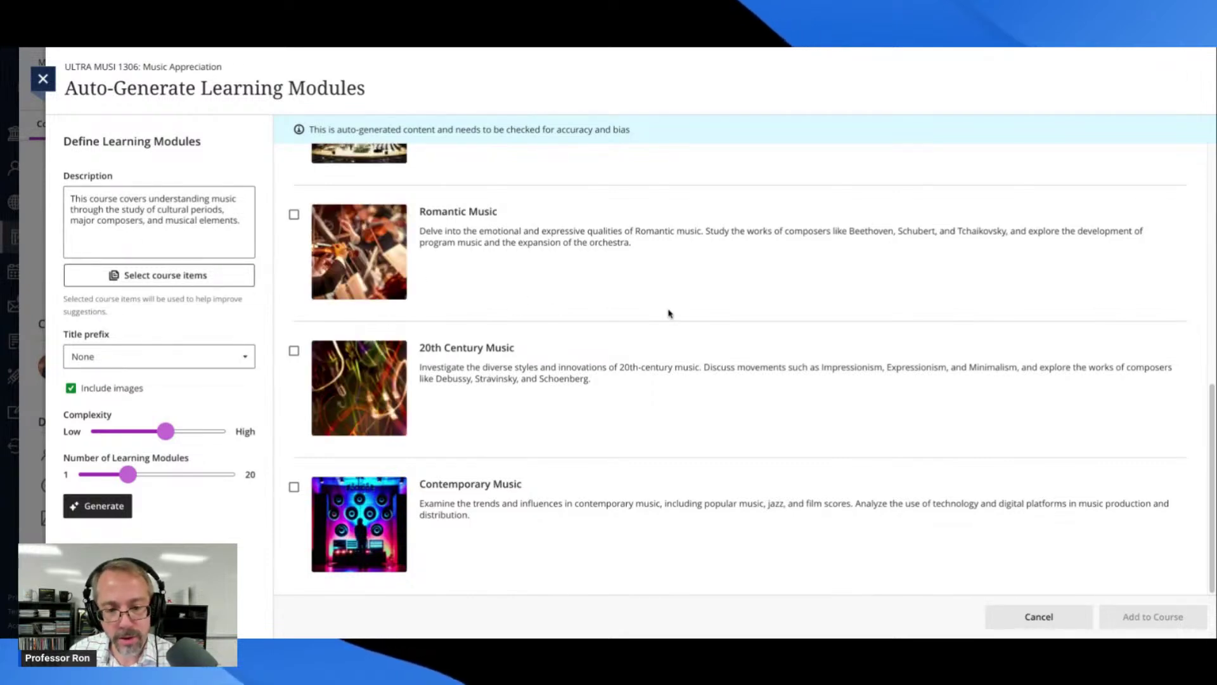
pyautogui.scroll(2, 669, 313)
pyautogui.scroll(7, 752, 367)
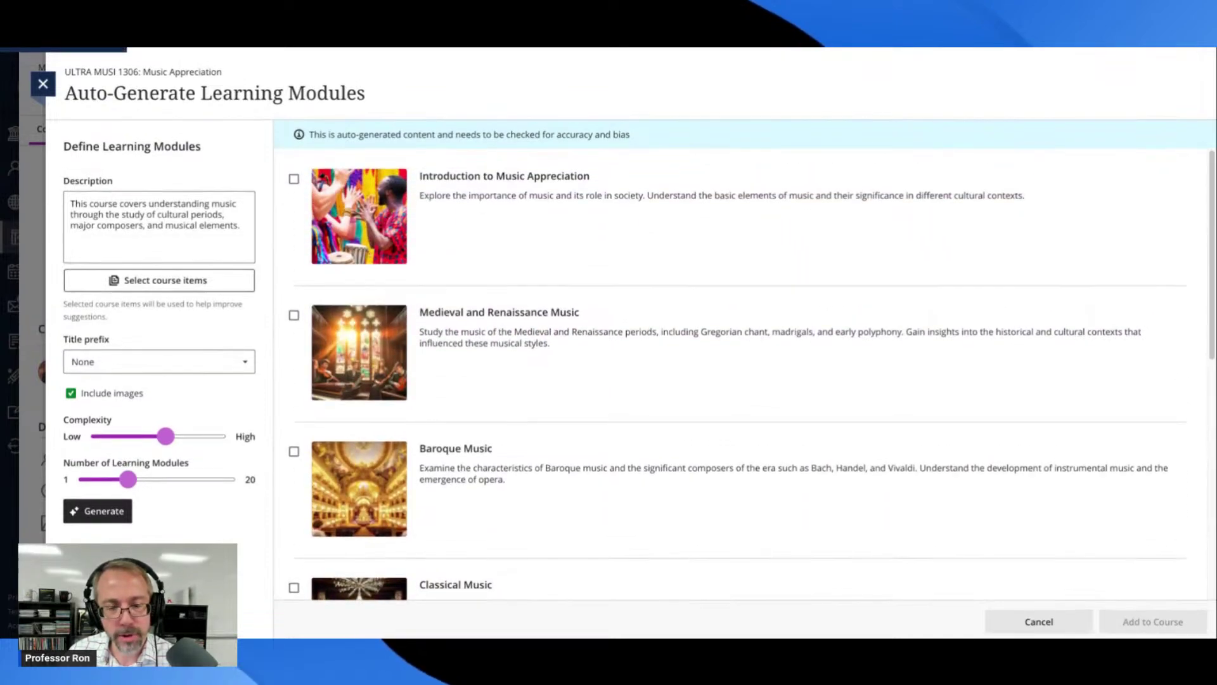
pyautogui.scroll(-1, 582, 232)
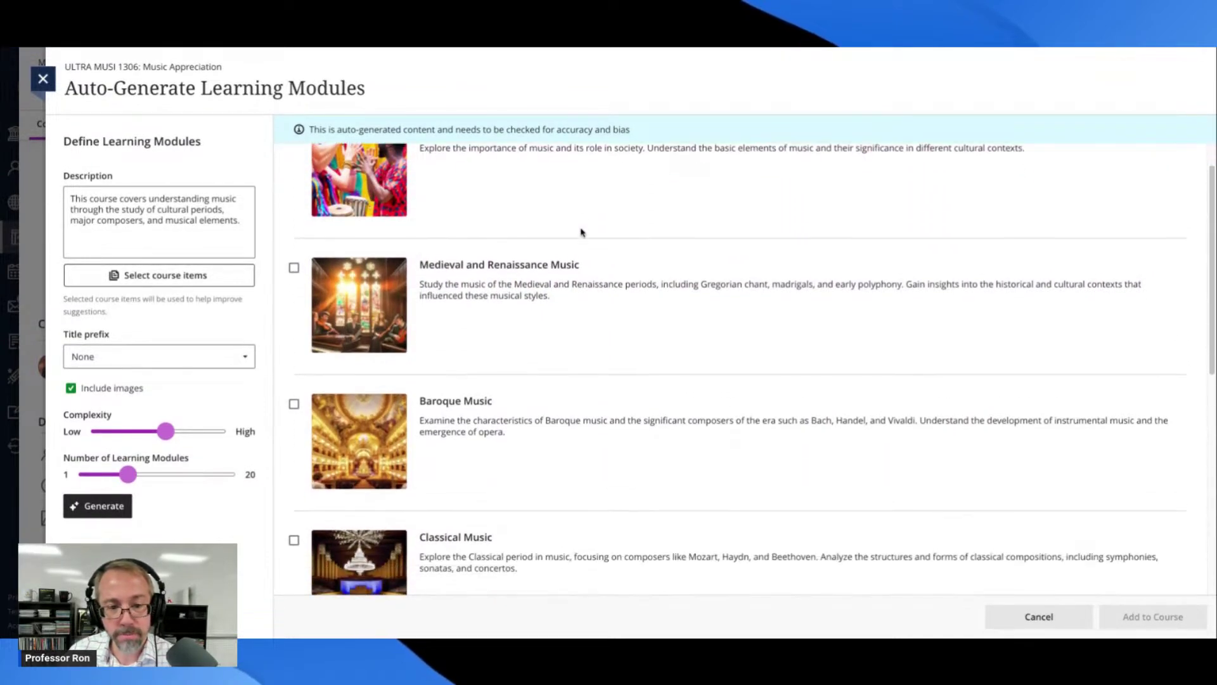
pyautogui.scroll(-1, 582, 232)
pyautogui.scroll(2, 582, 232)
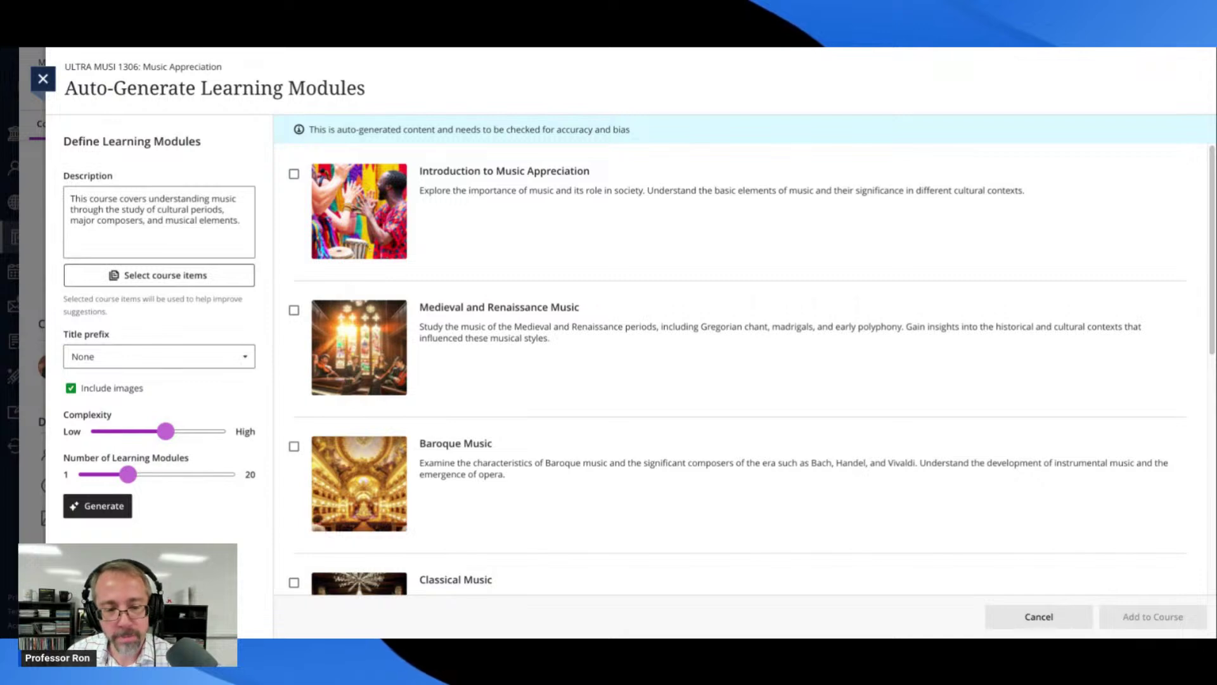
pyautogui.scroll(-1, 498, 234)
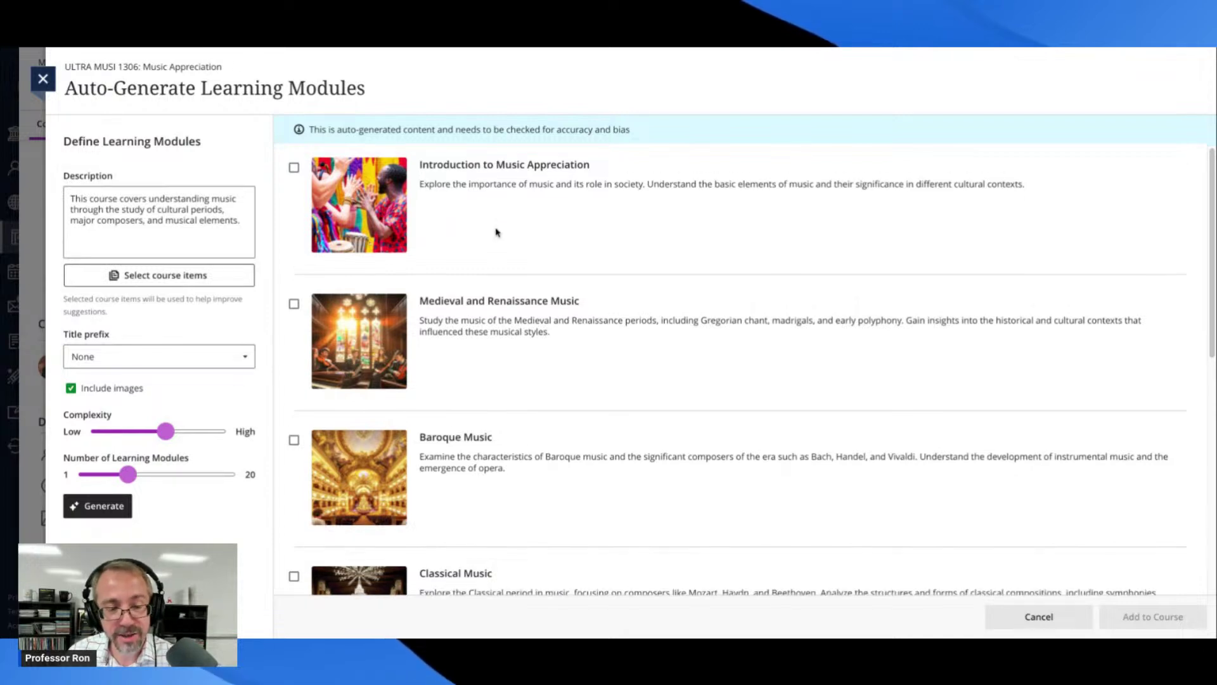
pyautogui.scroll(1, 507, 231)
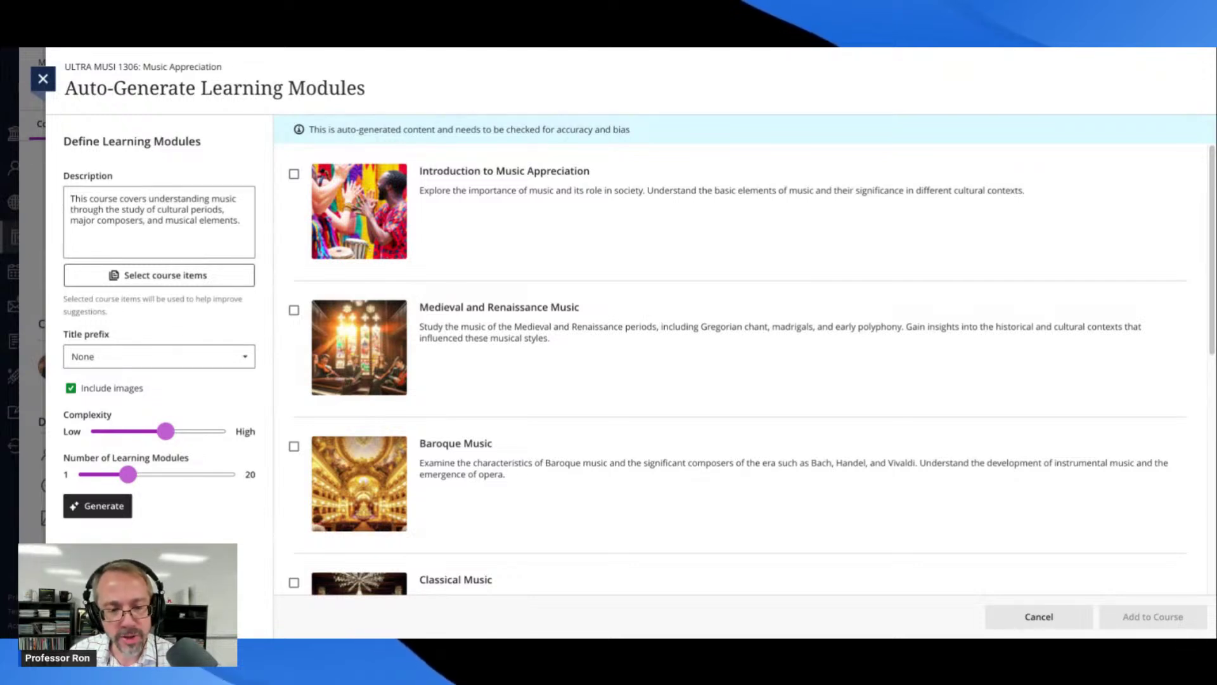
pyautogui.scroll(-7, 508, 249)
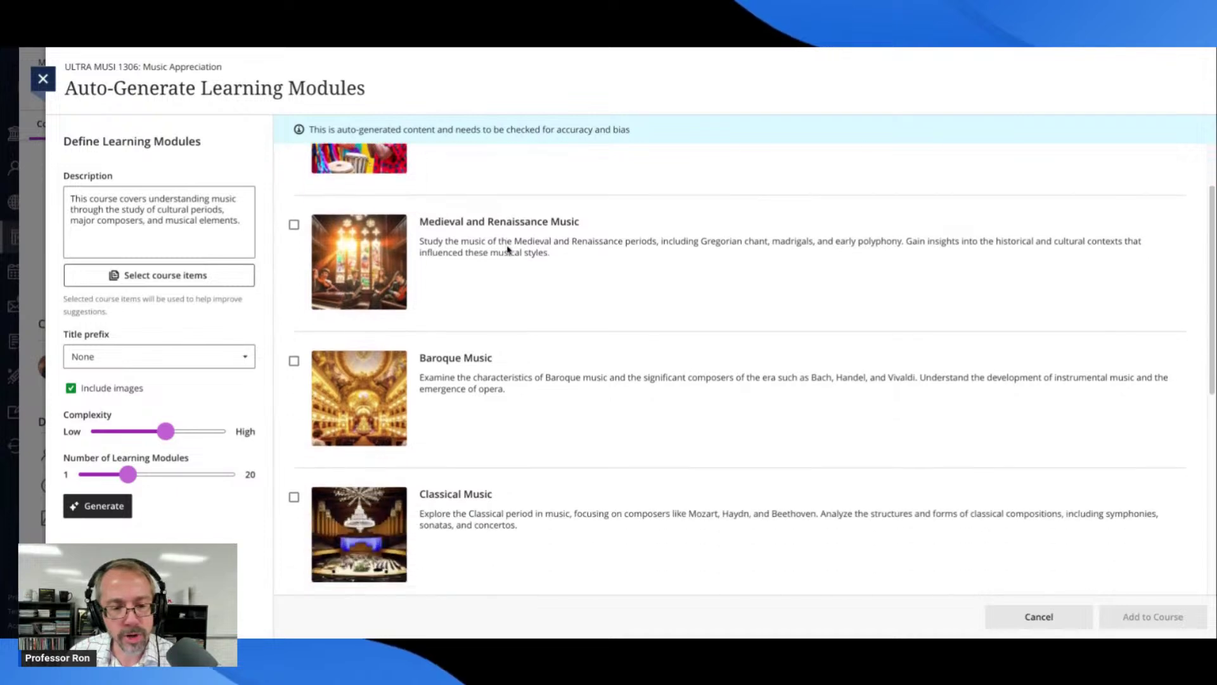
pyautogui.scroll(7, 508, 250)
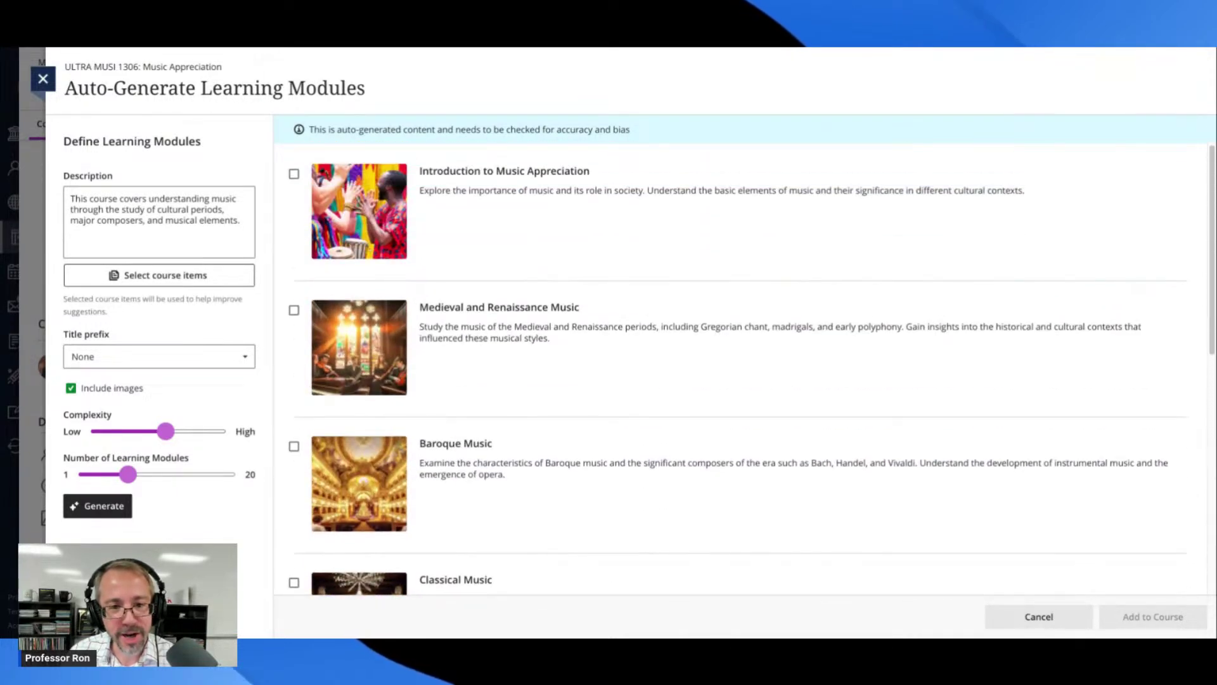
pyautogui.scroll(-3, 737, 374)
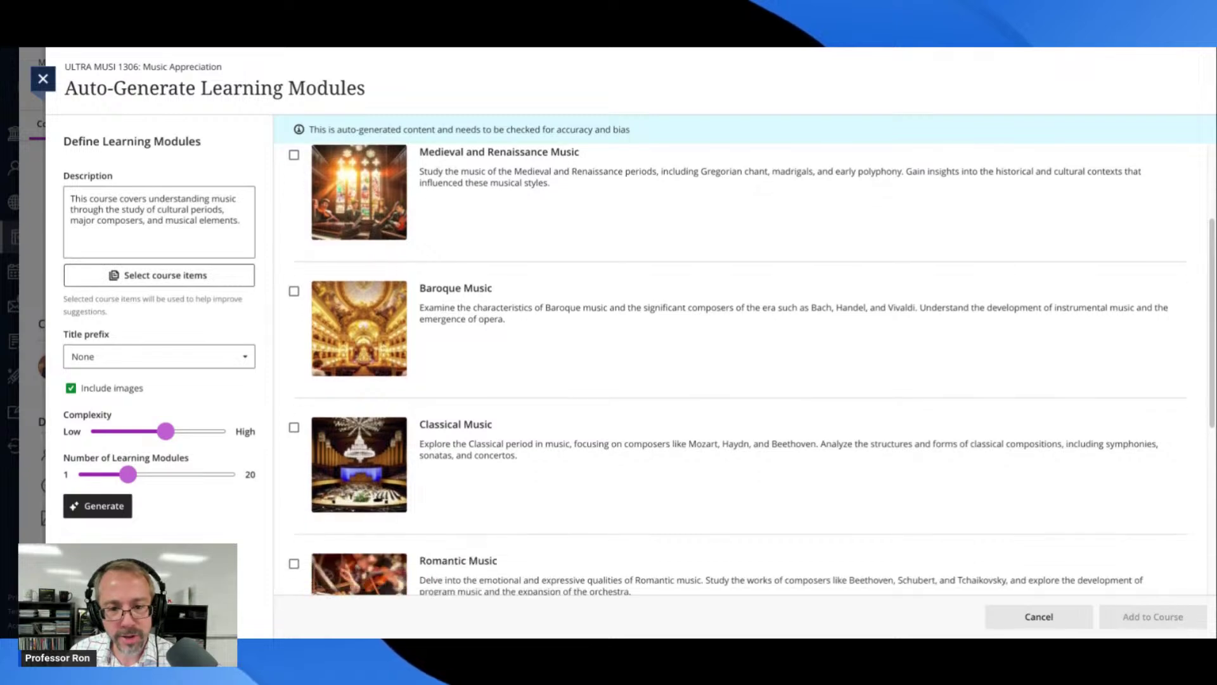
pyautogui.scroll(-3, 737, 369)
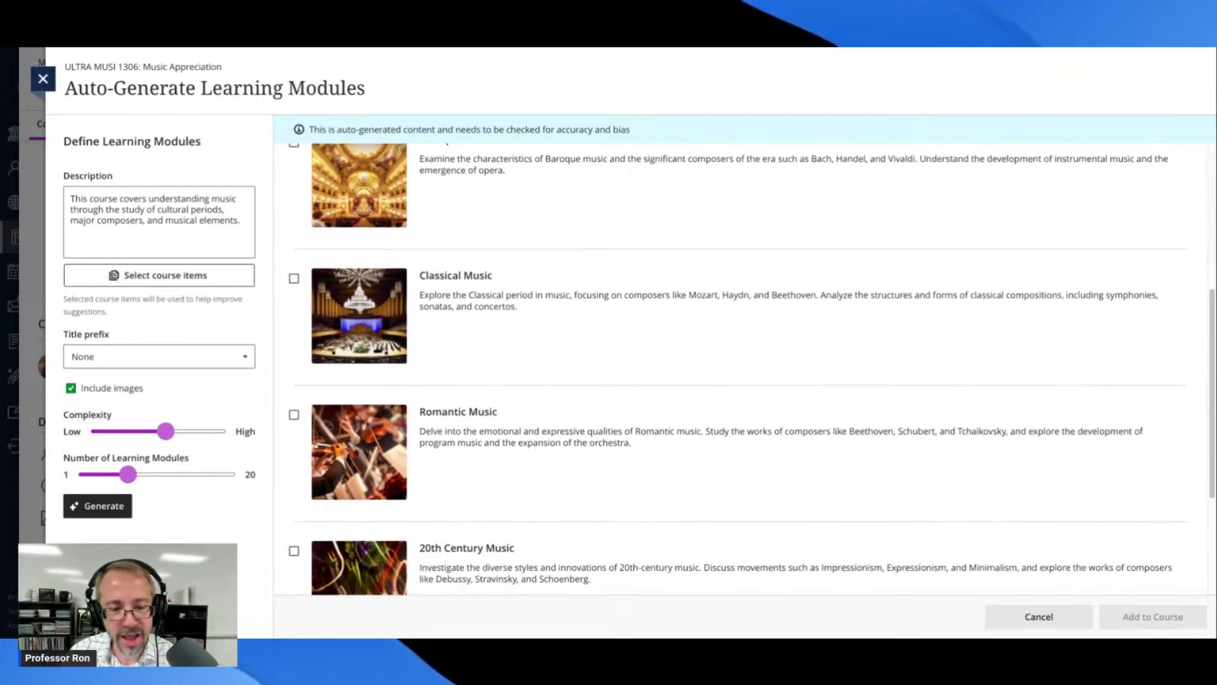
pyautogui.scroll(-2, 737, 374)
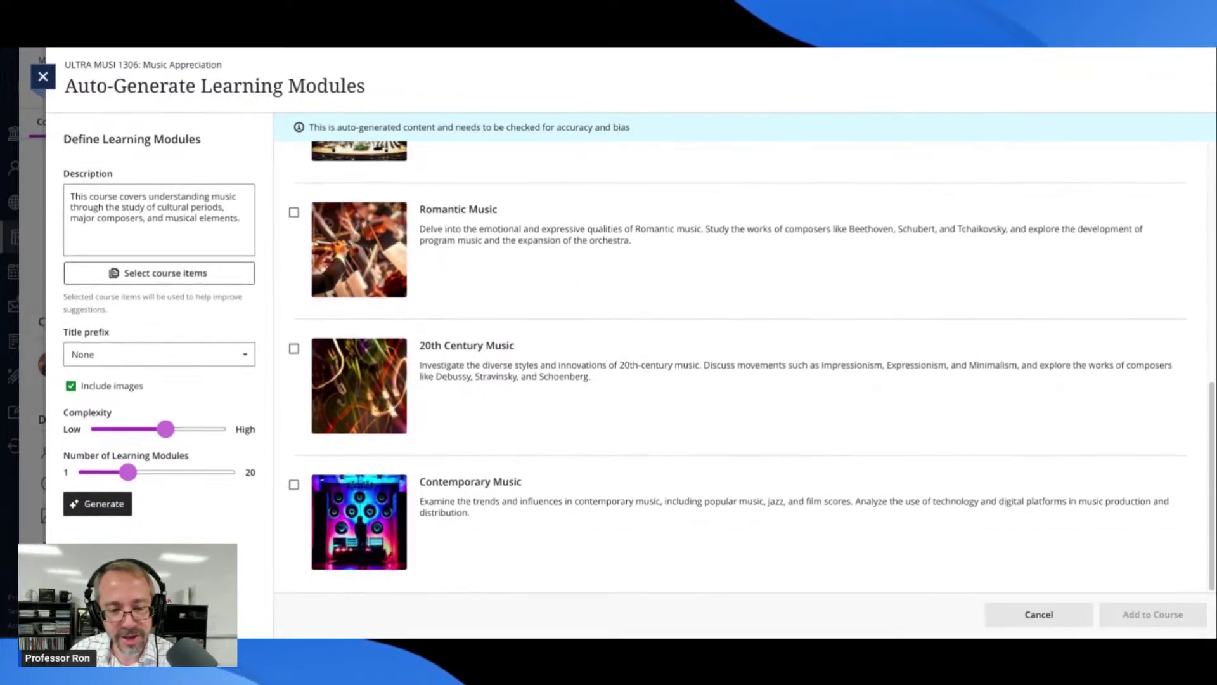
# Step: Compare the Baroque, Classical, Romantic and 20th Century module suggestions and check them against the course description
pyautogui.scroll(4, 761, 346)
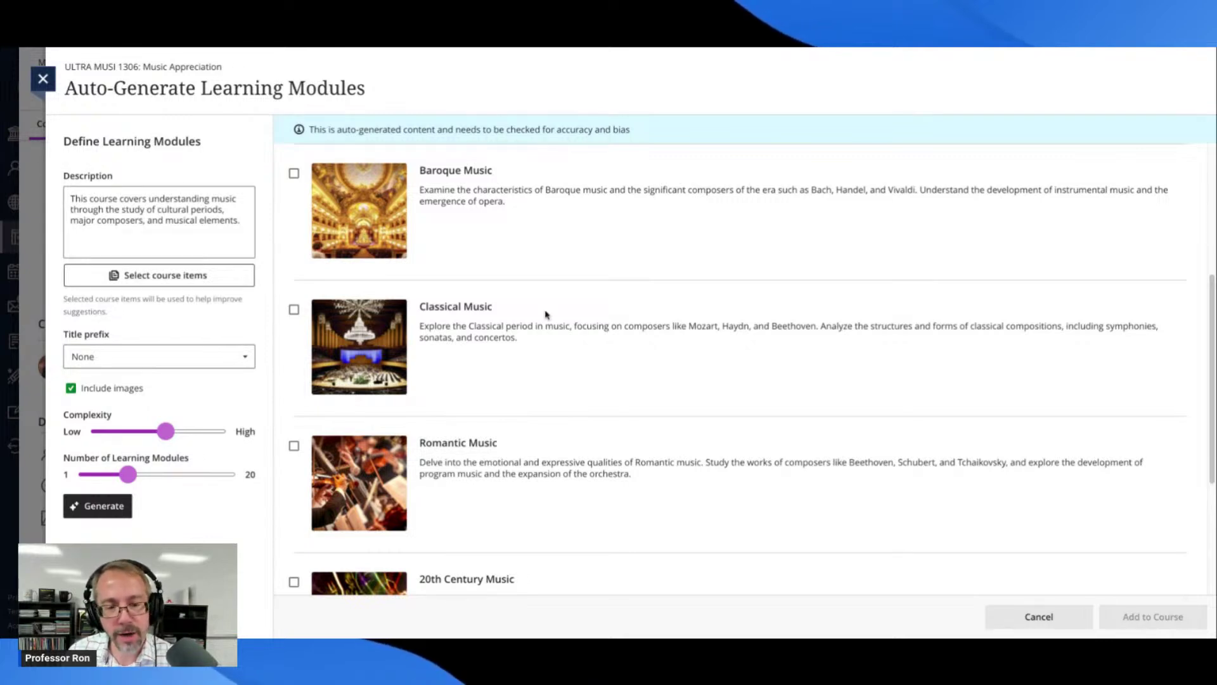
pyautogui.scroll(2, 542, 303)
pyautogui.scroll(-1, 542, 303)
pyautogui.scroll(-2, 542, 303)
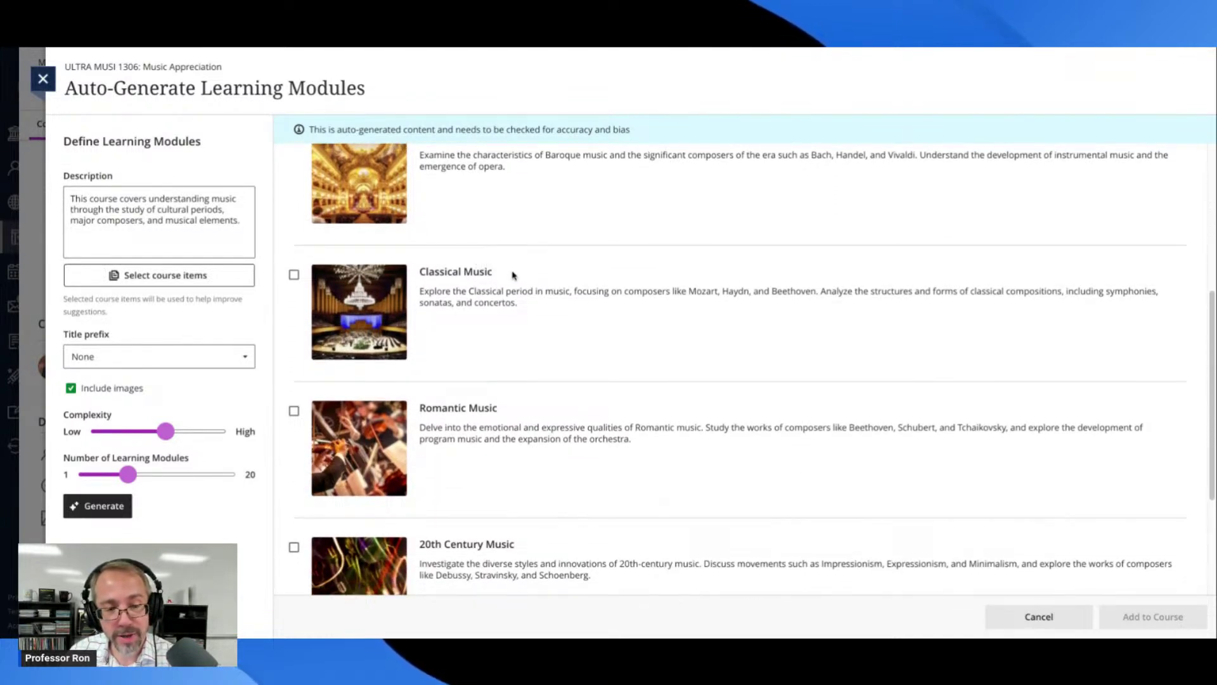
pyautogui.scroll(2, 525, 310)
pyautogui.scroll(-1, 524, 311)
pyautogui.scroll(-4, 524, 311)
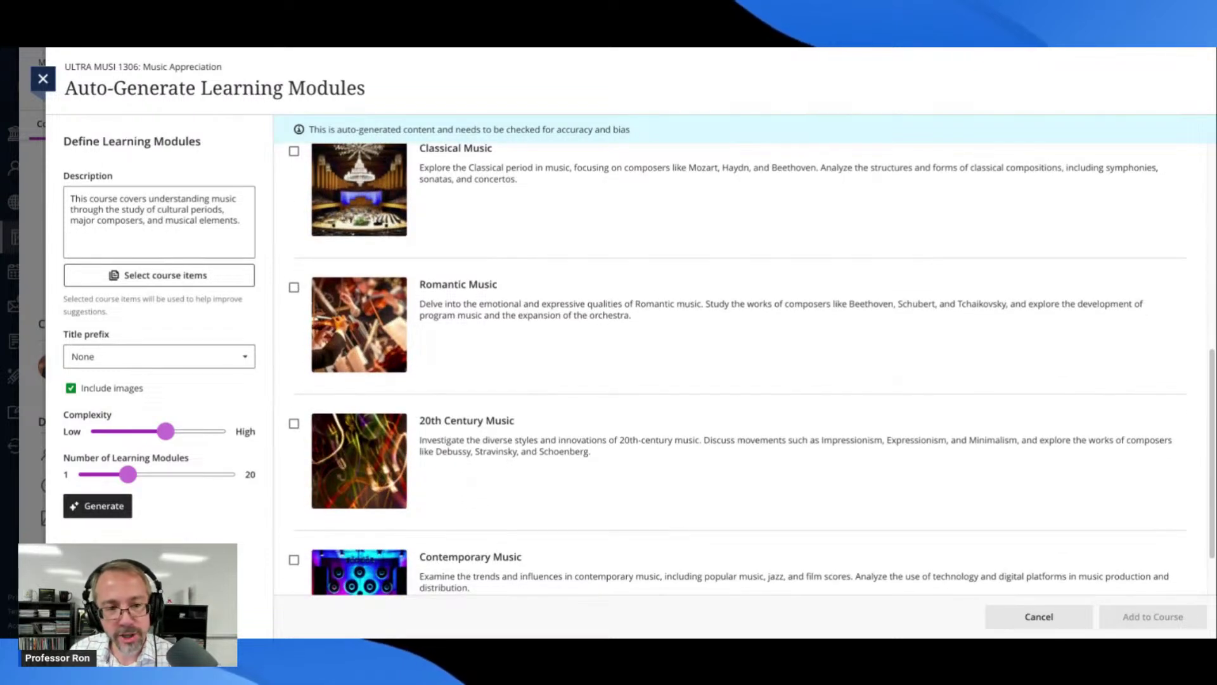
pyautogui.scroll(4, 745, 368)
pyautogui.scroll(4, 745, 367)
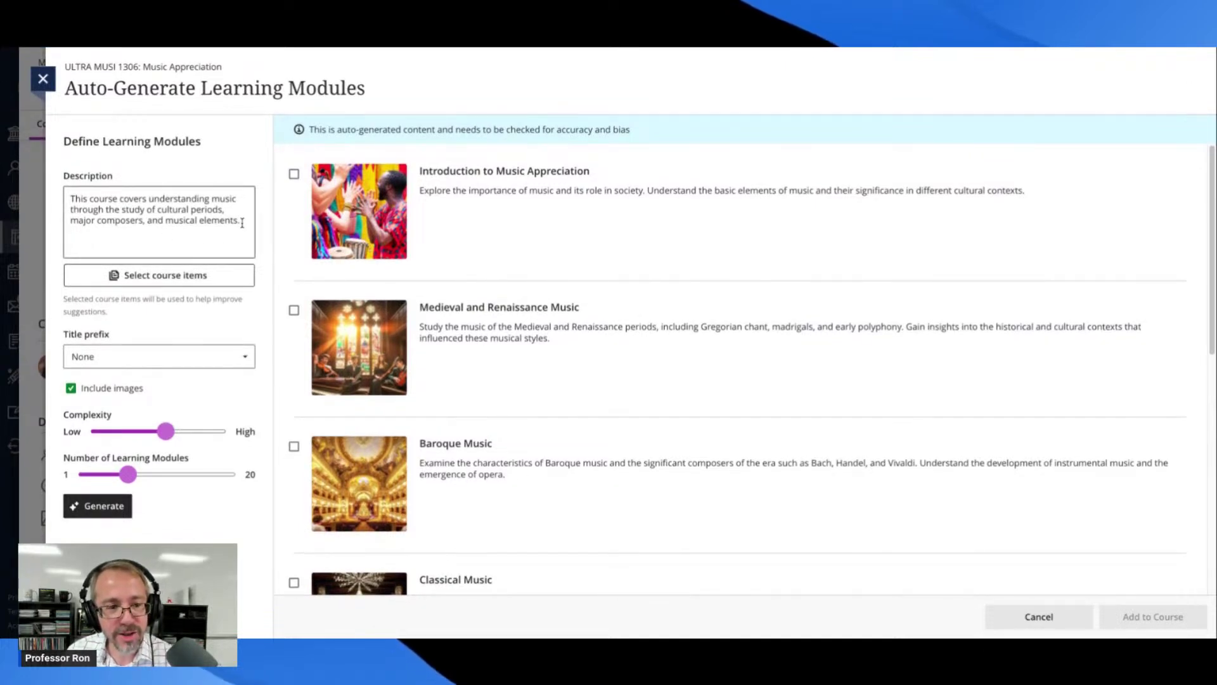
pyautogui.click(244, 220)
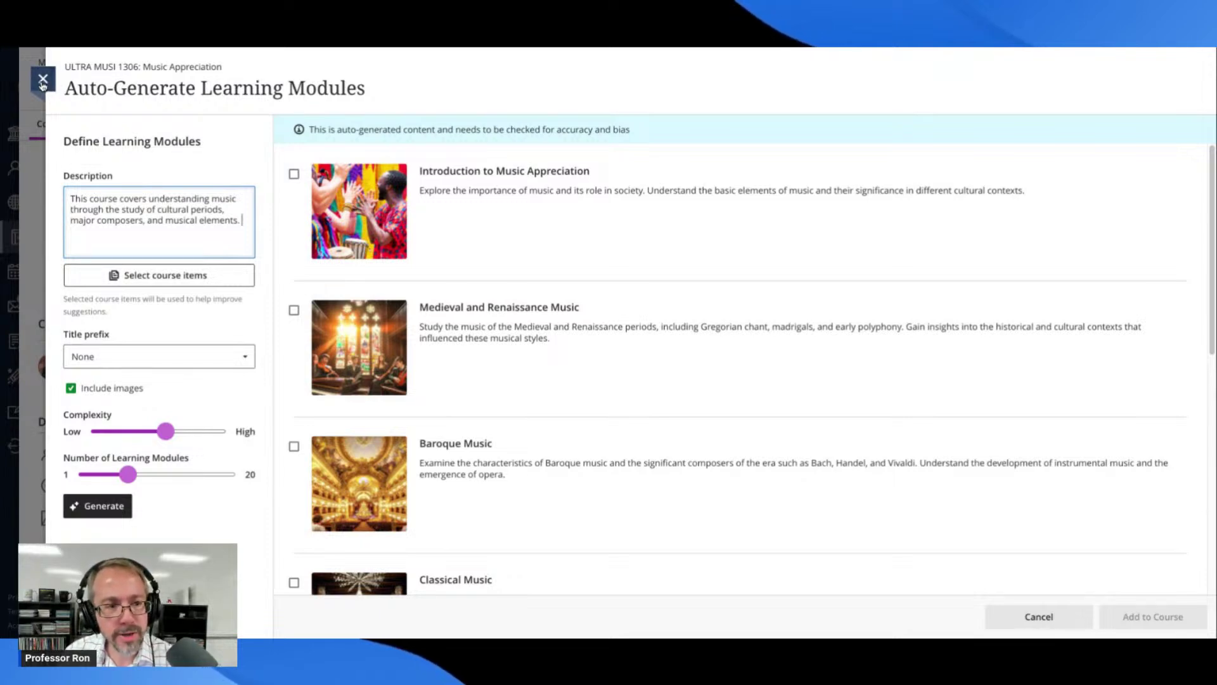
# Step: Select all seven suggested modules, from Introduction to Music Appreciation to Contemporary Music, for adding to the course
pyautogui.scroll(-1, 764, 280)
pyautogui.scroll(-1, 764, 280)
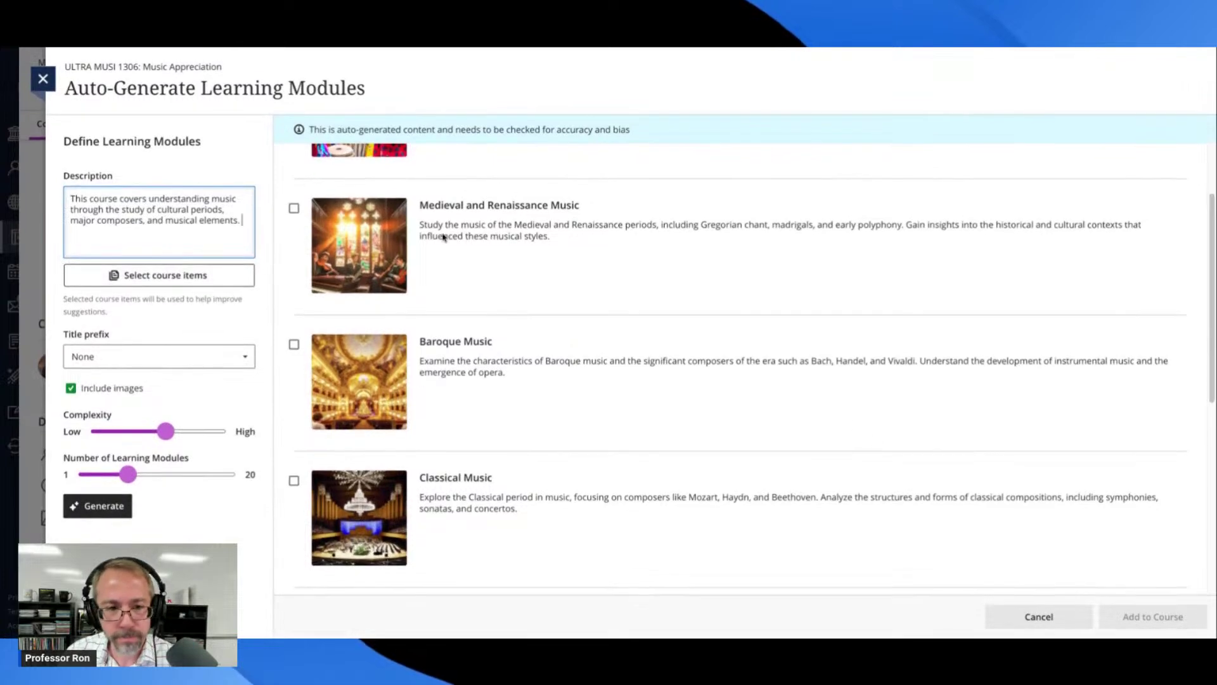
pyautogui.scroll(2, 291, 163)
pyautogui.click(294, 173)
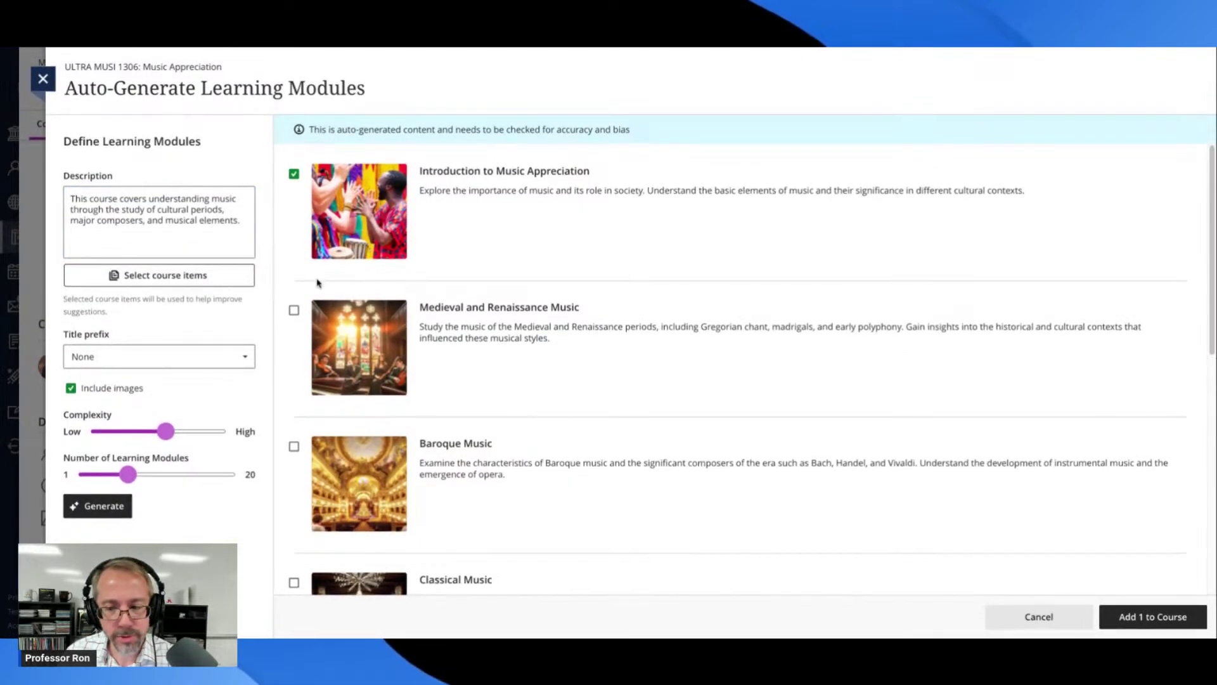
pyautogui.click(294, 310)
pyautogui.scroll(-3, 294, 310)
pyautogui.click(294, 256)
pyautogui.click(293, 389)
pyautogui.scroll(-4, 294, 389)
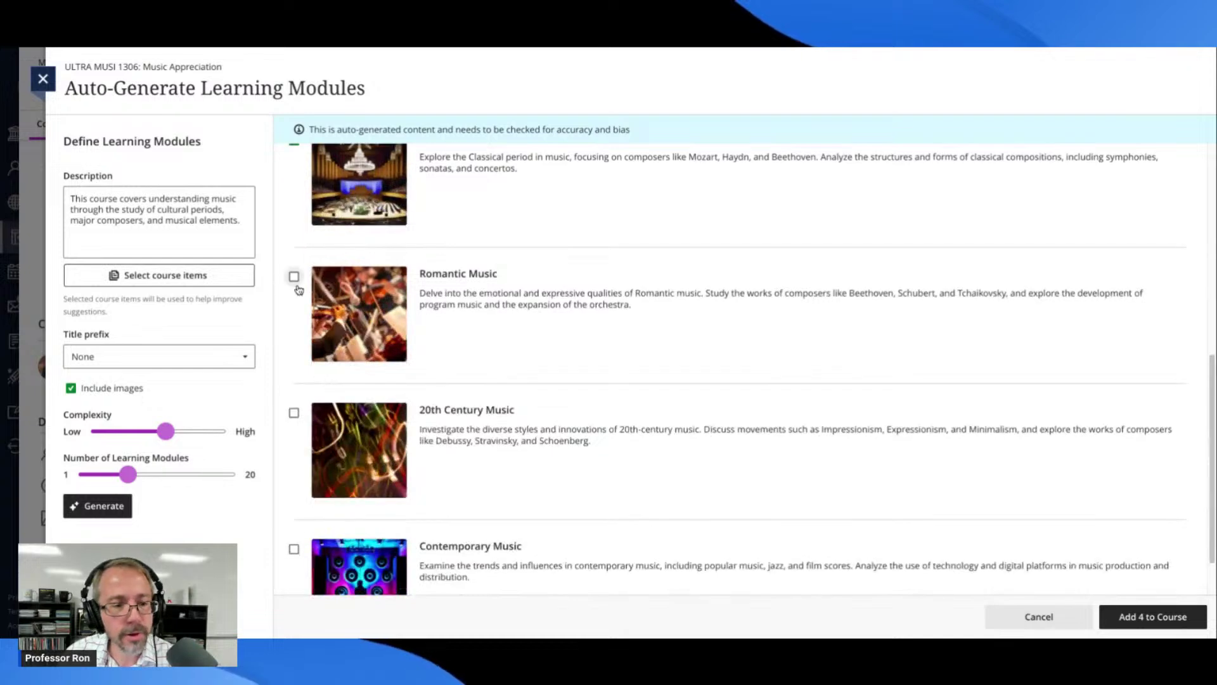
pyautogui.click(294, 276)
pyautogui.click(294, 413)
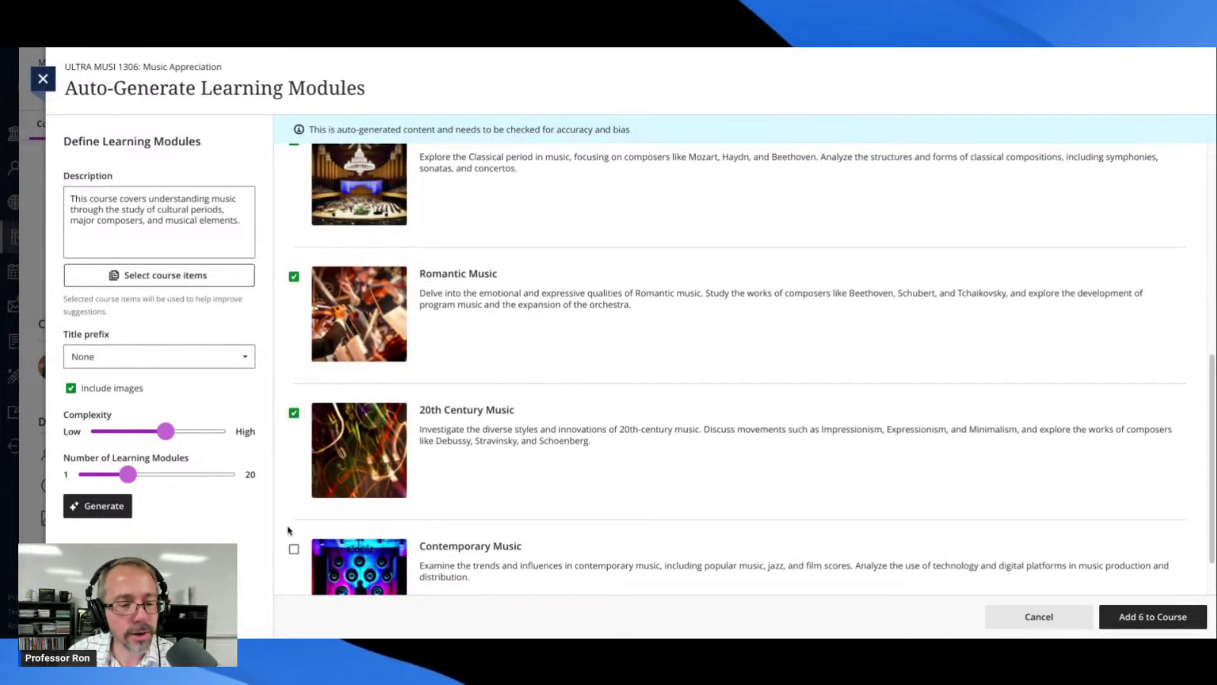
pyautogui.click(294, 549)
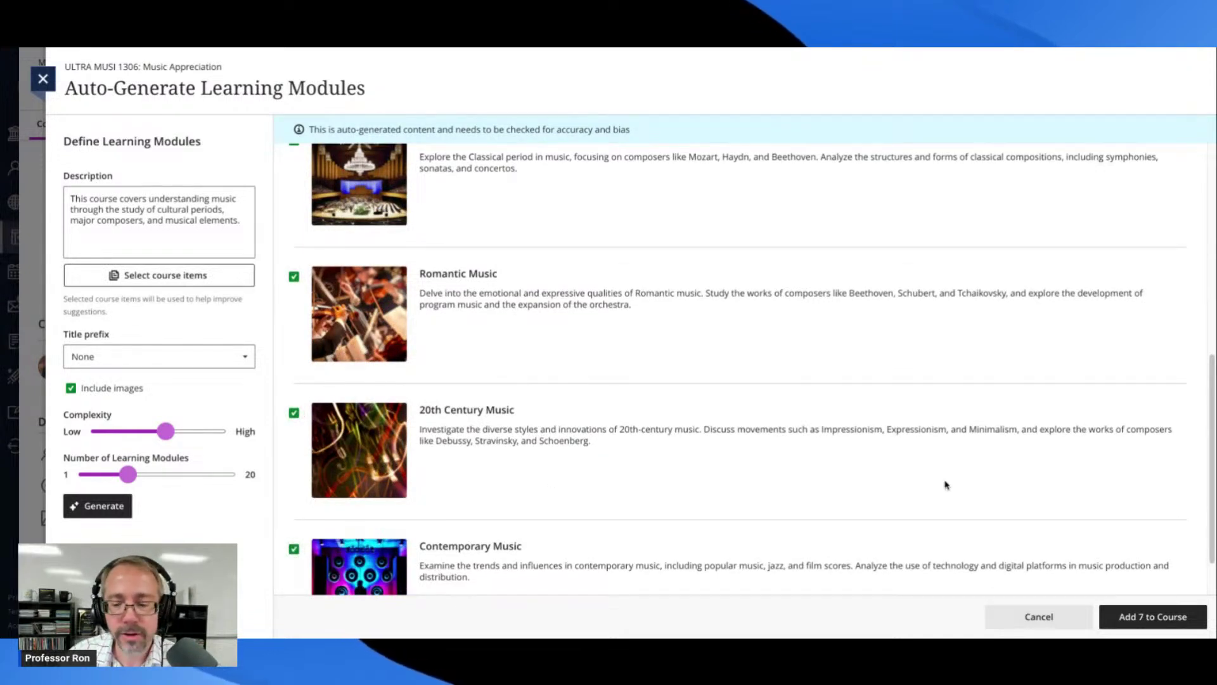
pyautogui.scroll(-1, 1135, 571)
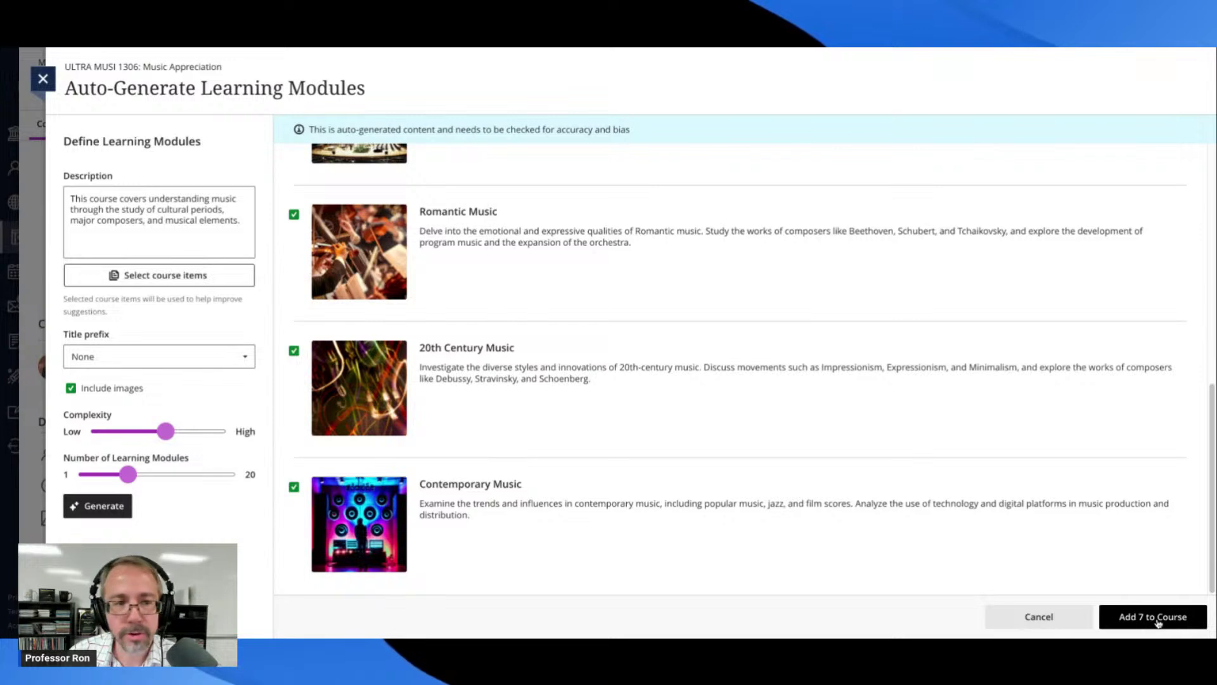
# Step: Close the module generator without adding the selected modules to the course and discard them
pyautogui.scroll(8, 634, 416)
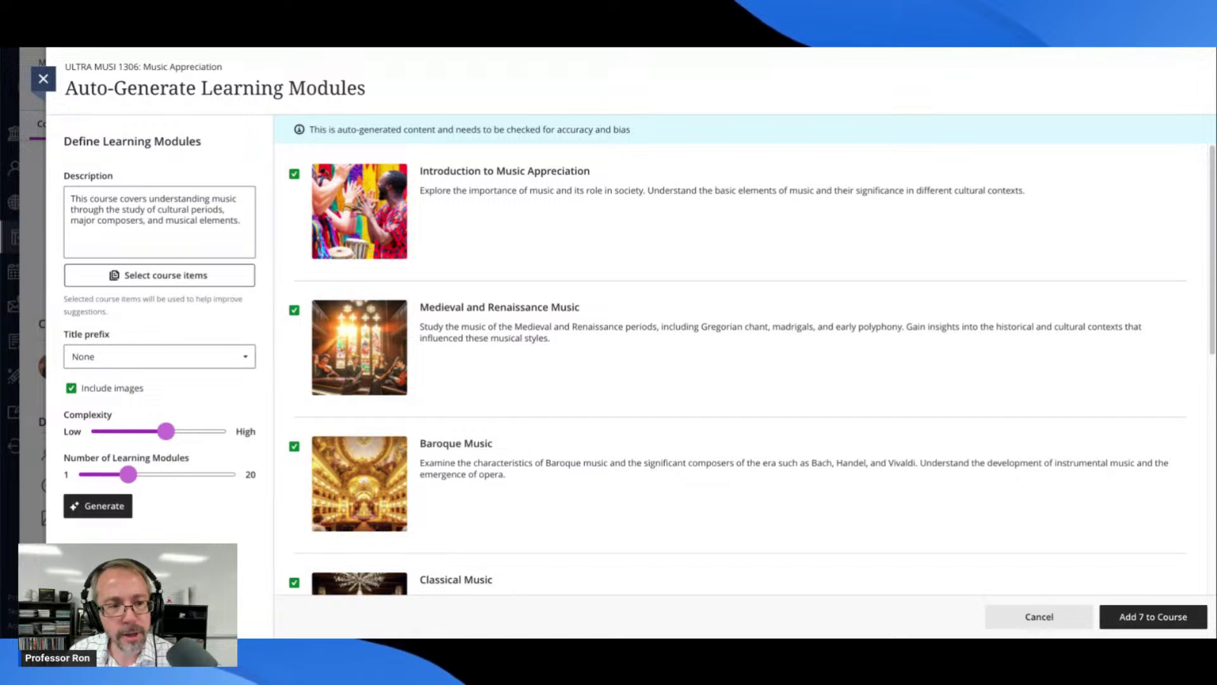
pyautogui.press('Escape')
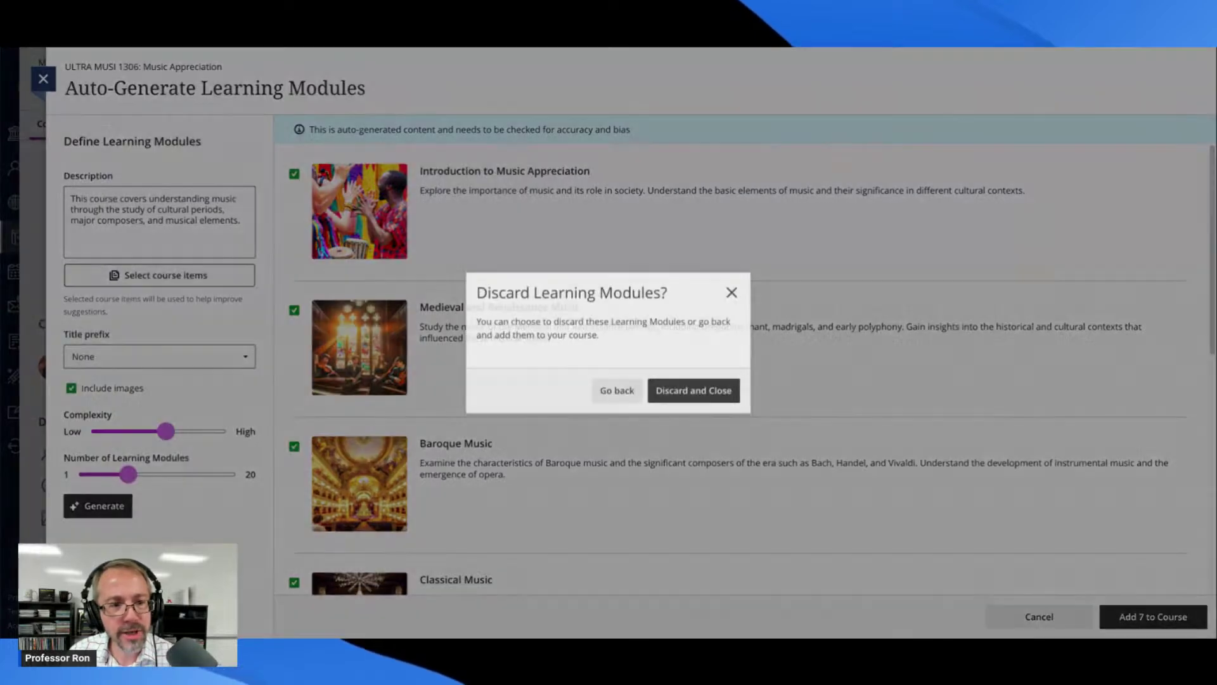
pyautogui.click(686, 397)
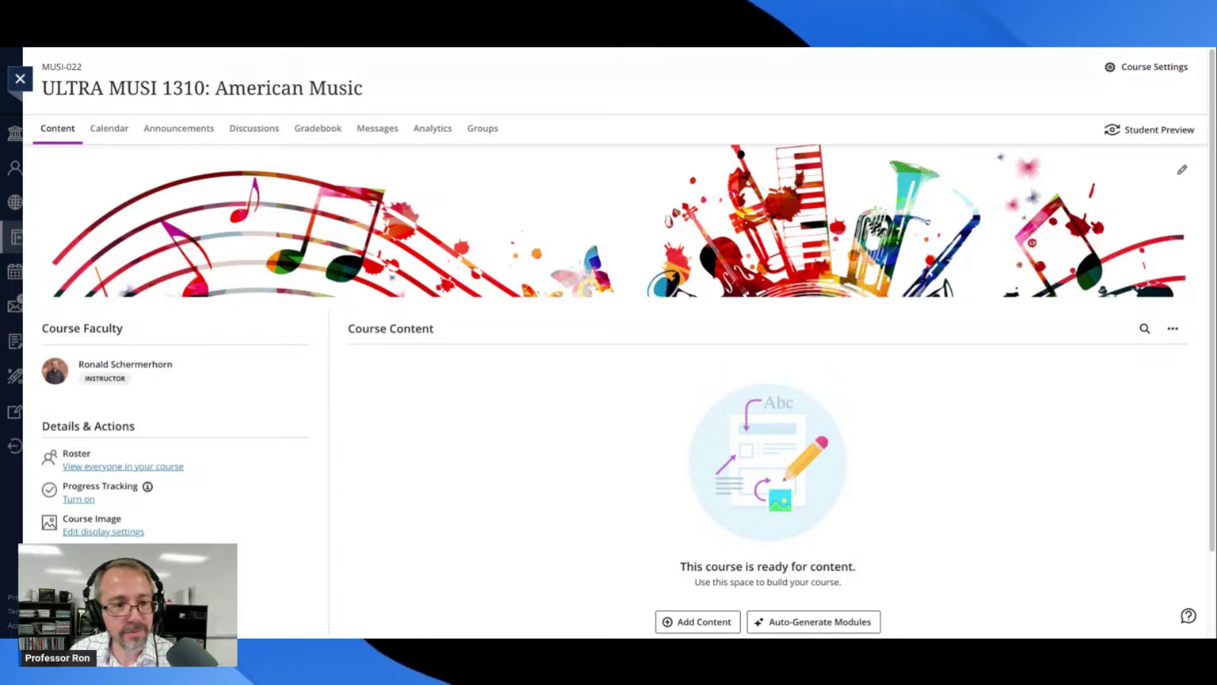
# Step: Delete all files and folders, including the linked ones, from the MUSI-022 course's Content Collection and dismiss the notice
pyautogui.hotkey('ctrl', 'Tab')
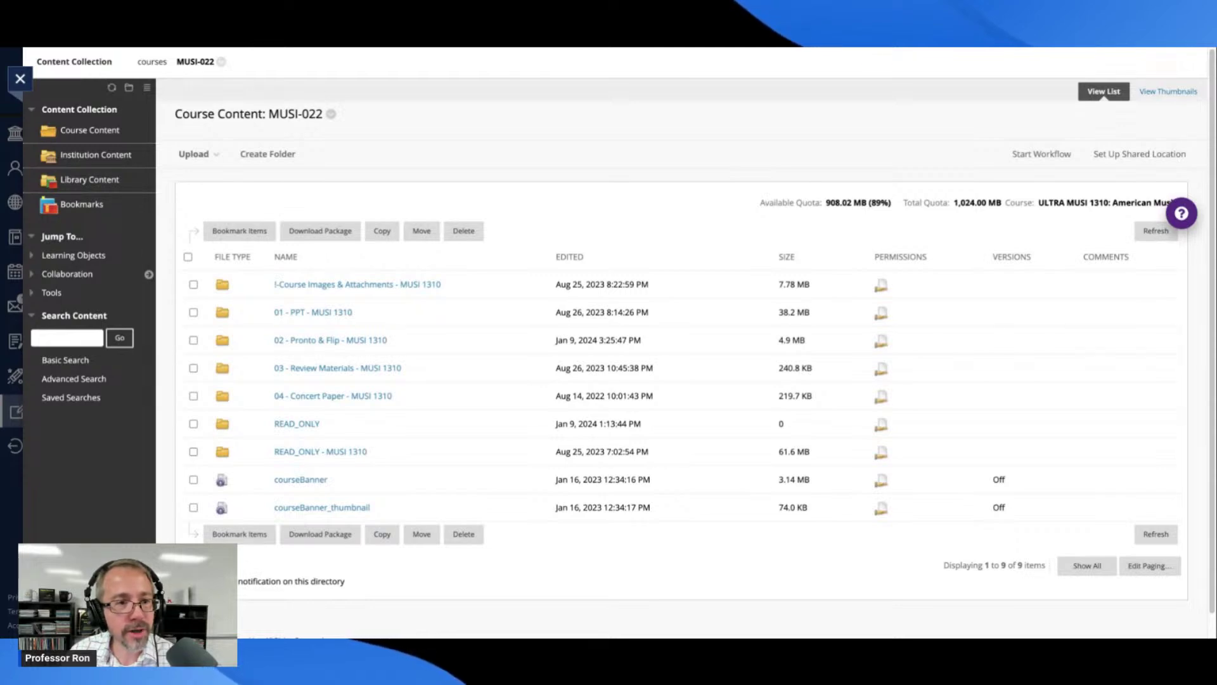
pyautogui.press('Escape')
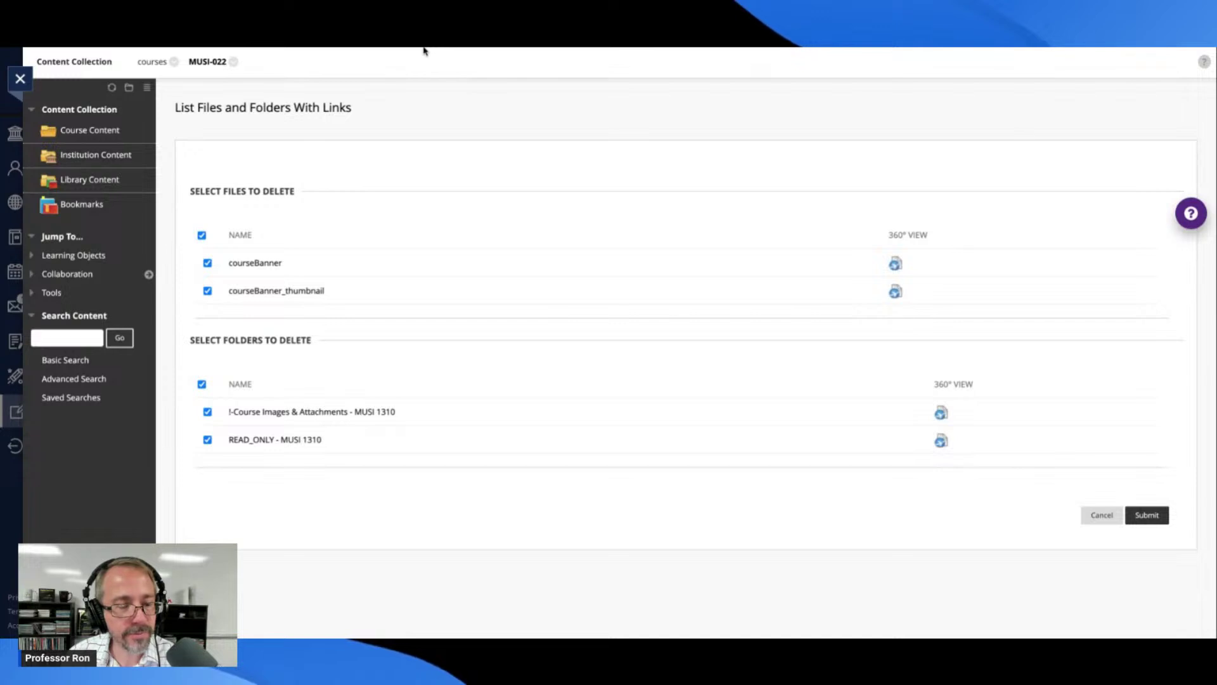
pyautogui.click(1167, 519)
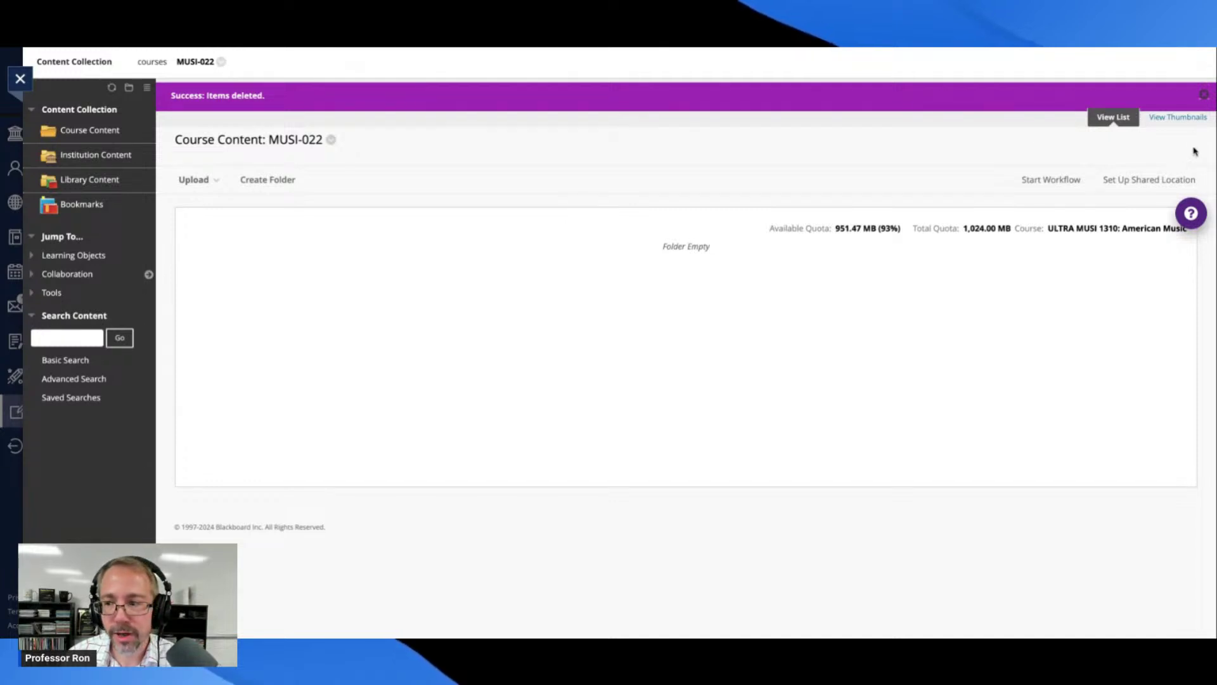
pyautogui.click(1204, 94)
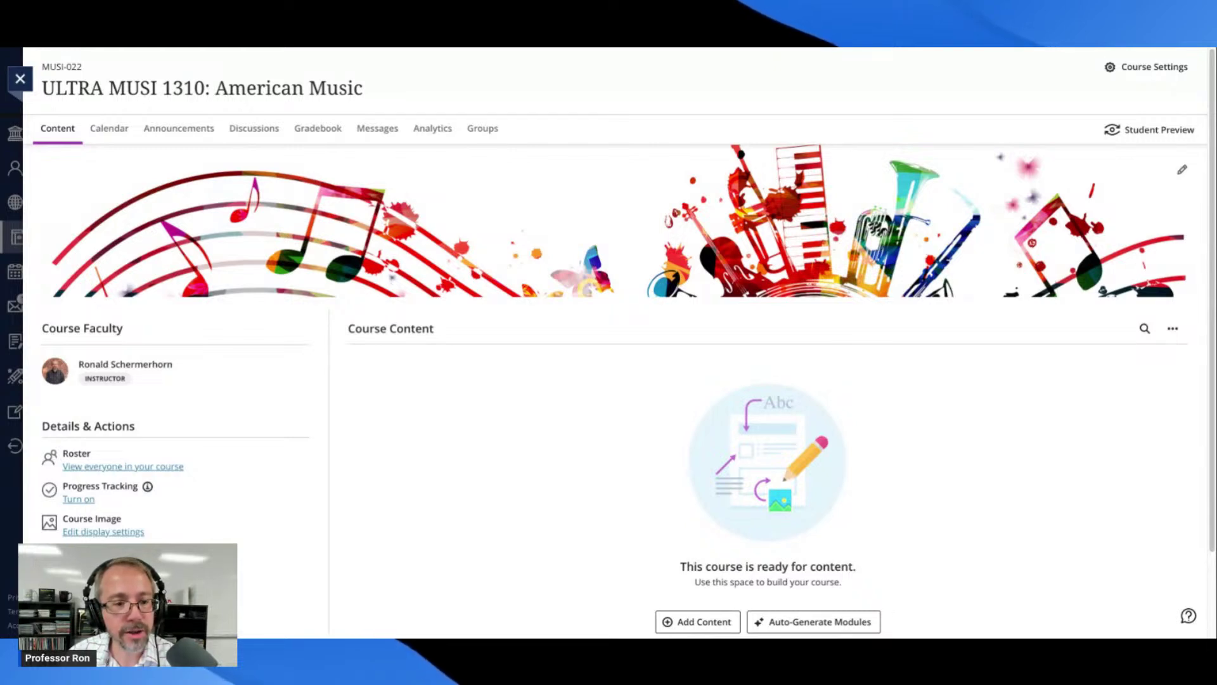
# Step: Check the course's messages, groups, analytics, gradebook, discussions, announcements and calendar for leftover content, and return to the course content
pyautogui.click(377, 129)
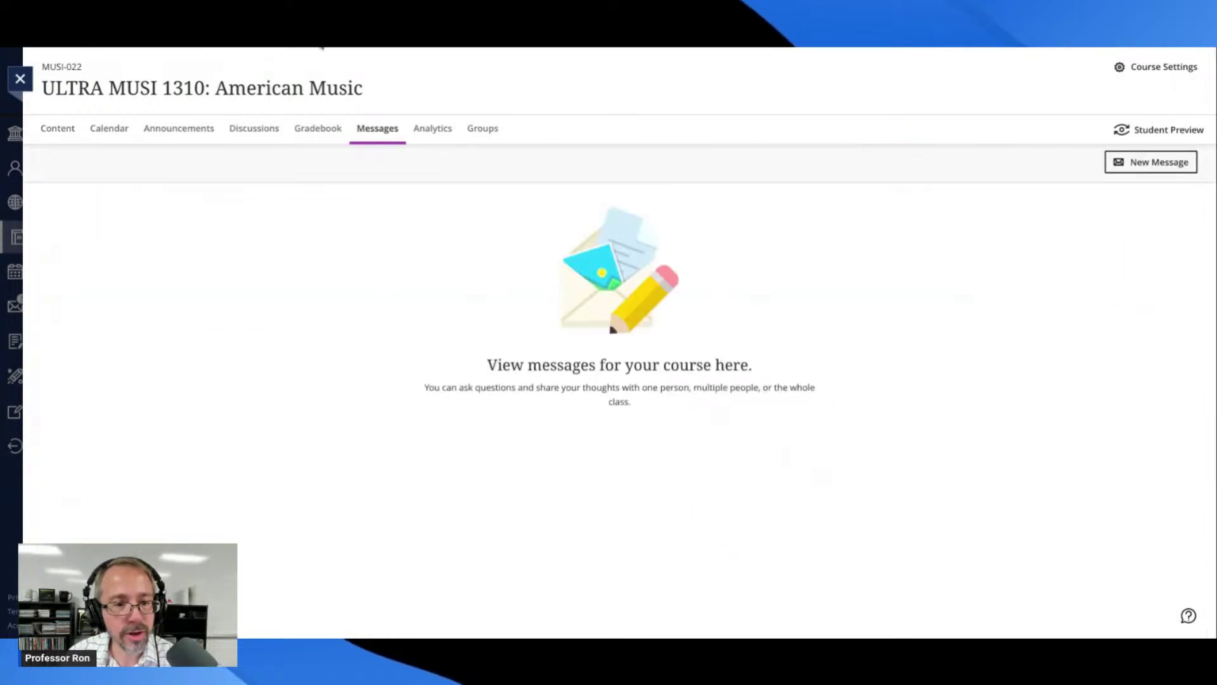
pyautogui.click(483, 130)
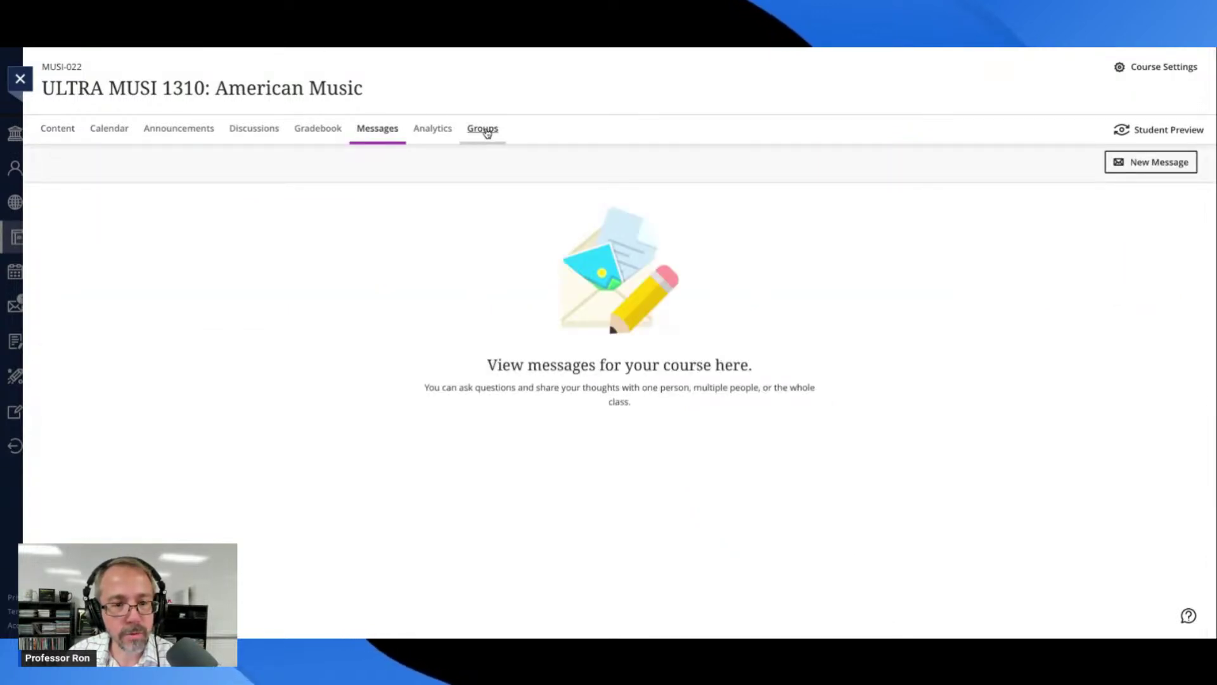
pyautogui.click(440, 134)
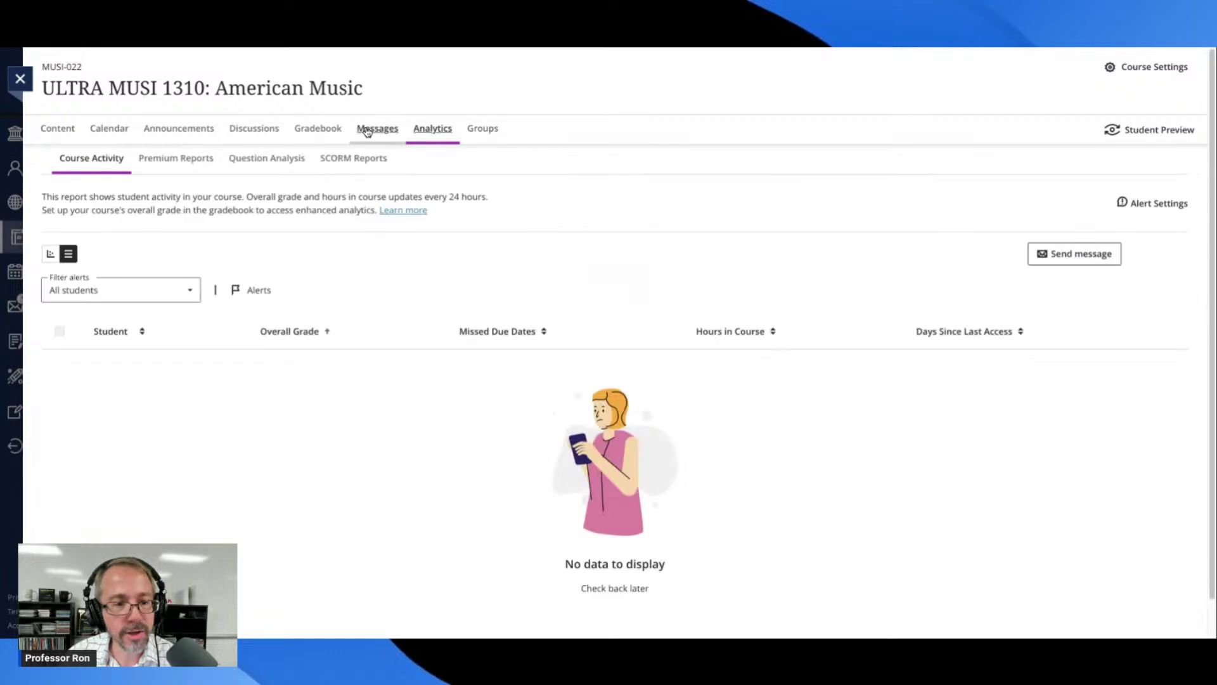
pyautogui.click(369, 130)
pyautogui.click(312, 131)
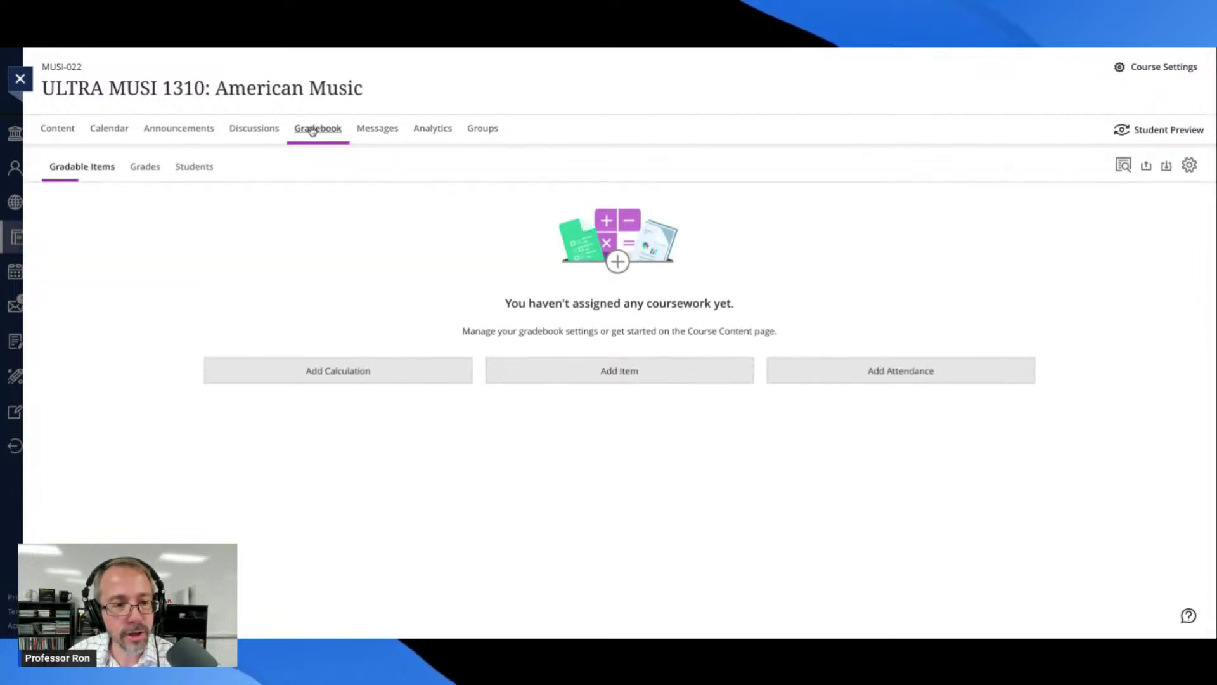
pyautogui.click(257, 131)
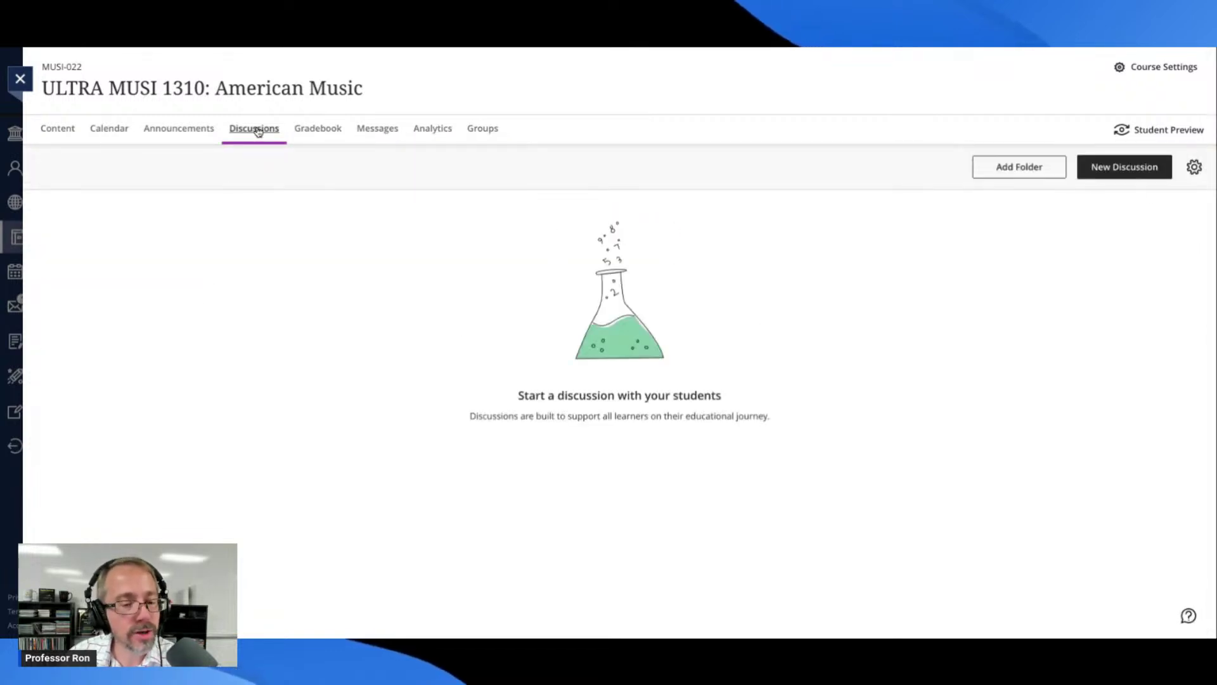
pyautogui.click(109, 130)
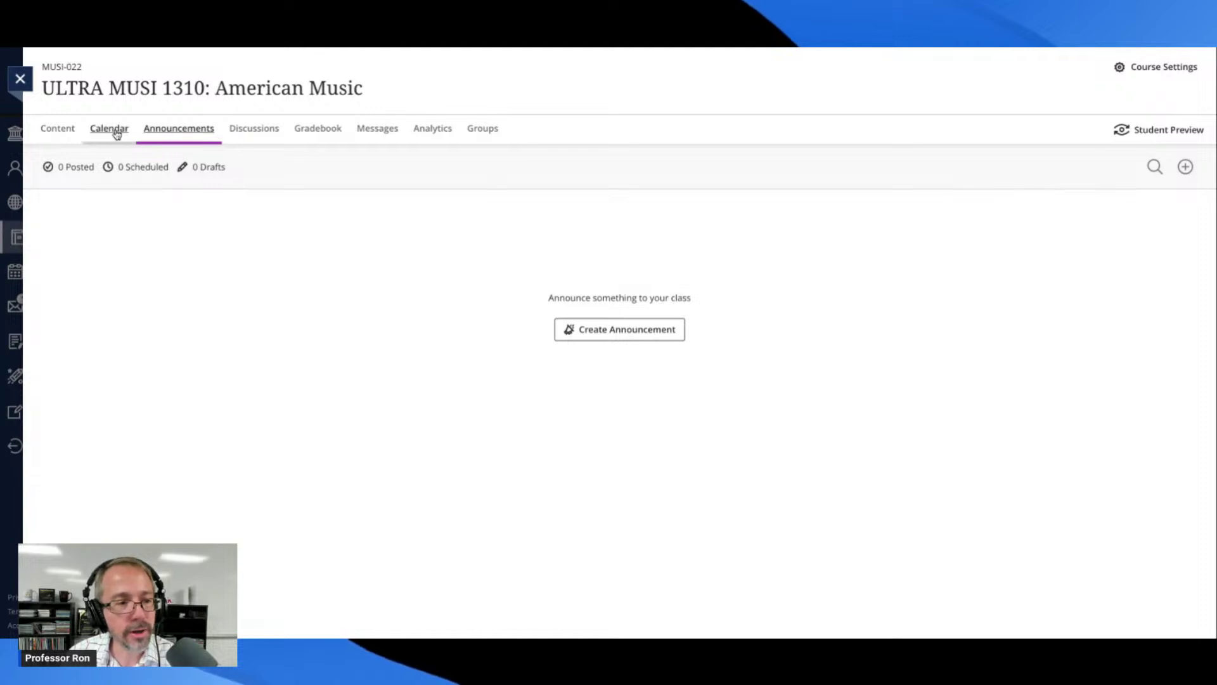
pyautogui.click(60, 128)
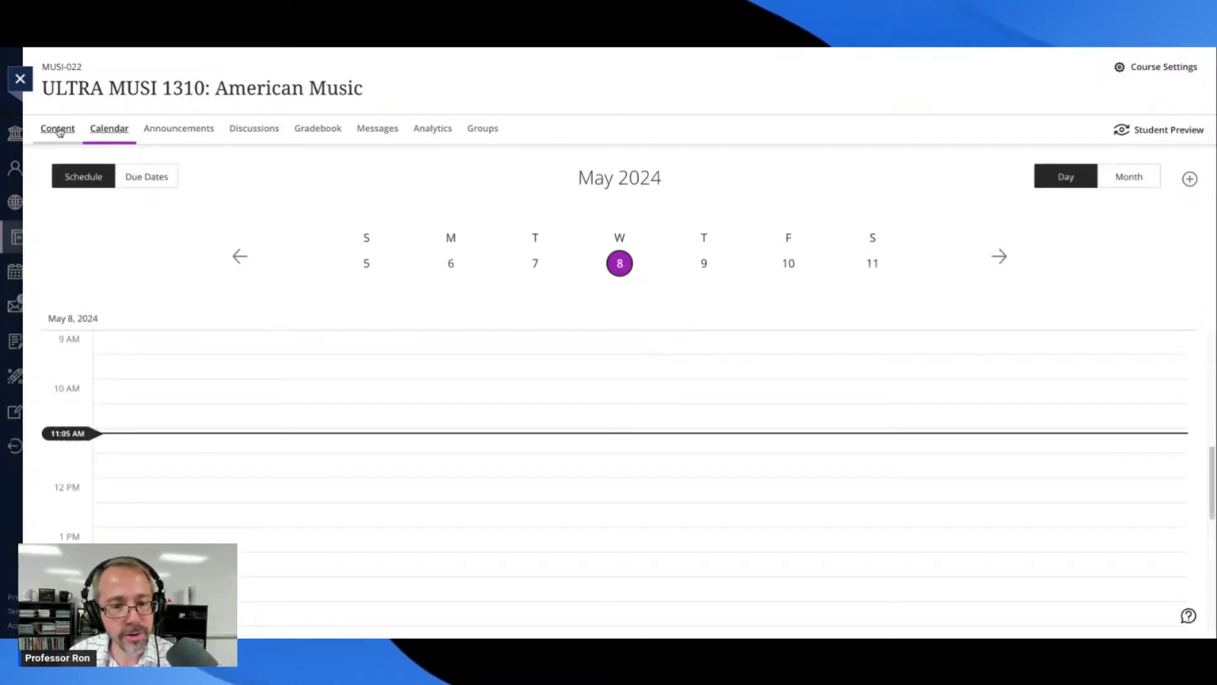
# Step: Examine the course content page and the American Music part of the course title
pyautogui.scroll(-2, 254, 314)
pyautogui.scroll(2, 259, 313)
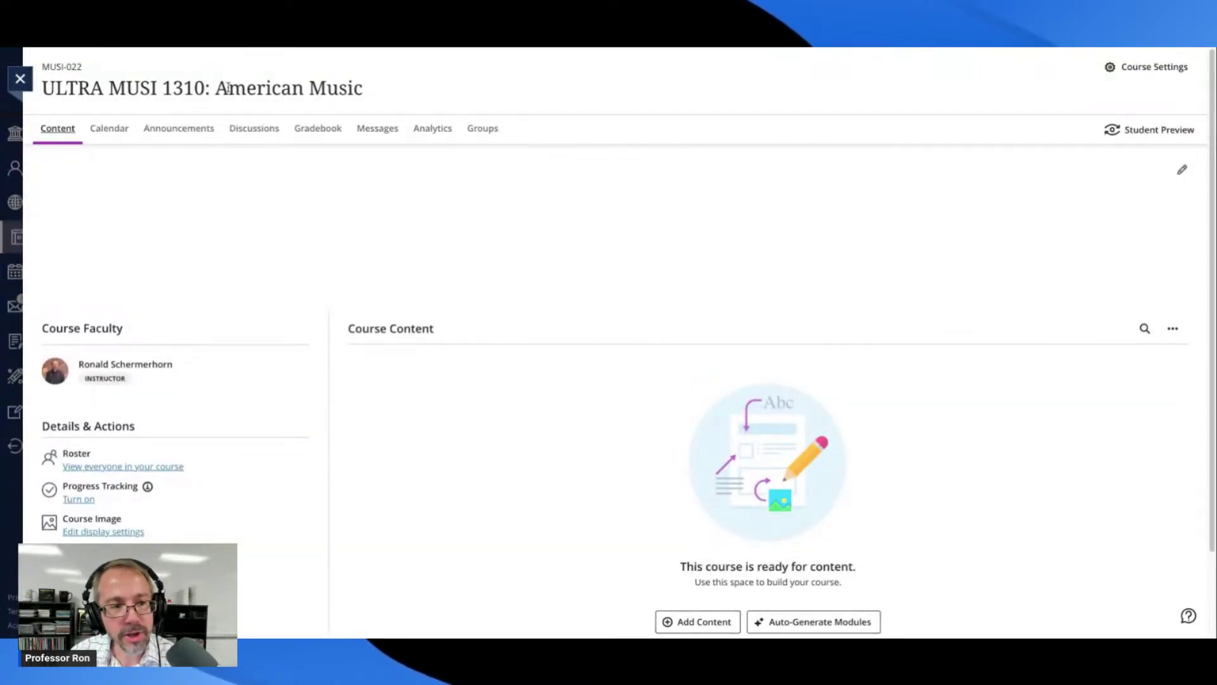
pyautogui.scroll(-1, 556, 214)
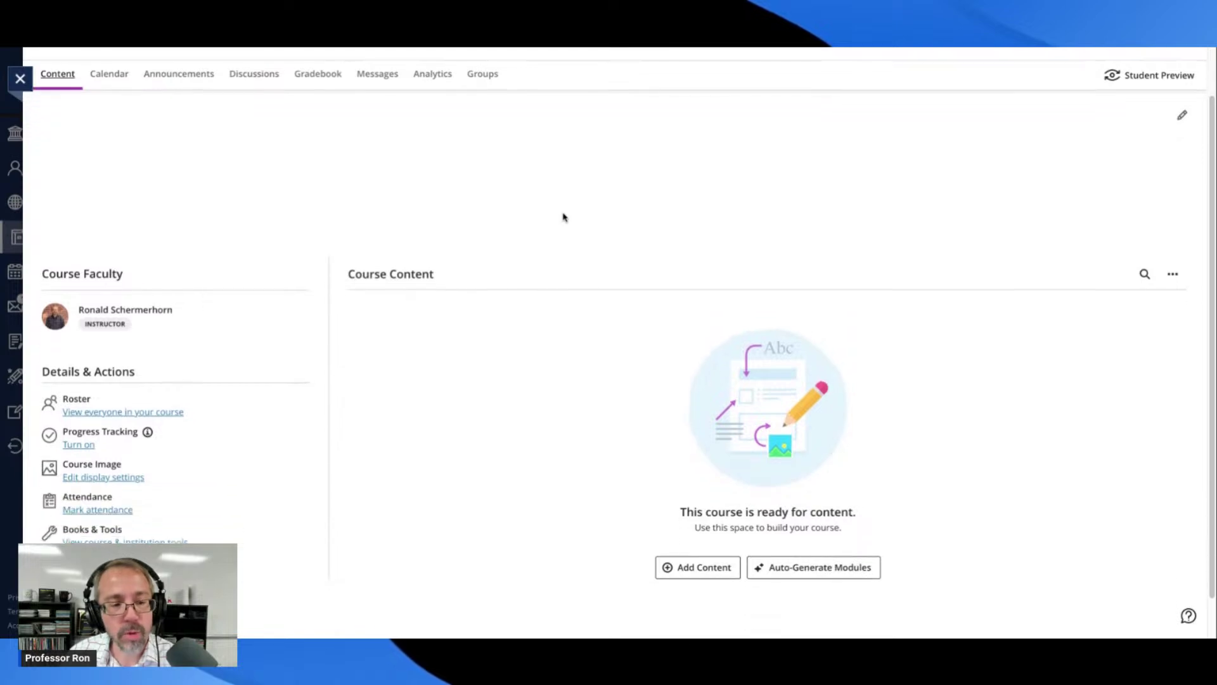
pyautogui.scroll(1, 562, 215)
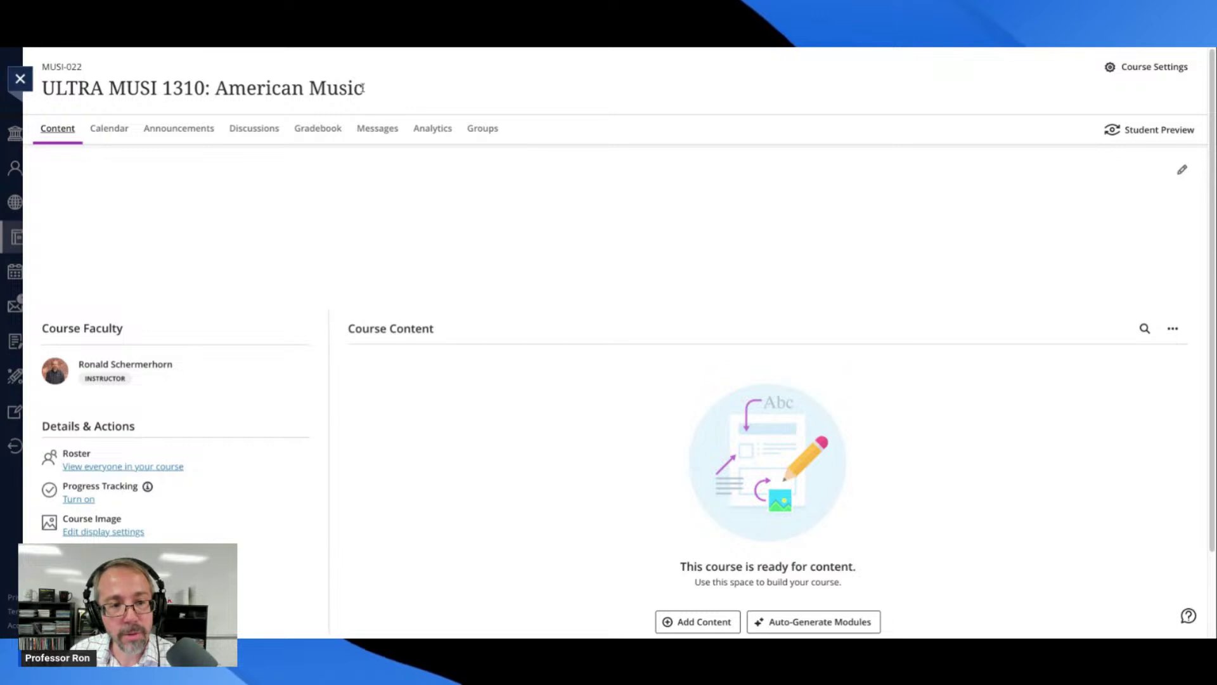
pyautogui.moveTo(363, 88); pyautogui.dragTo(219, 91)
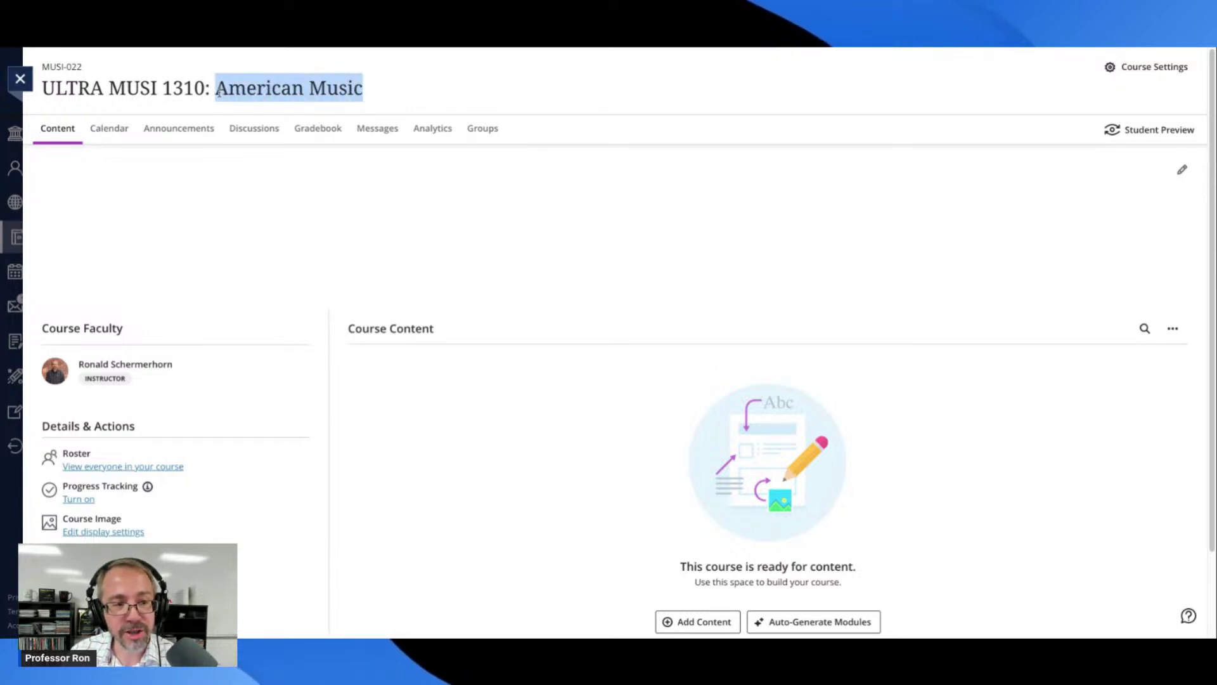
pyautogui.click(511, 86)
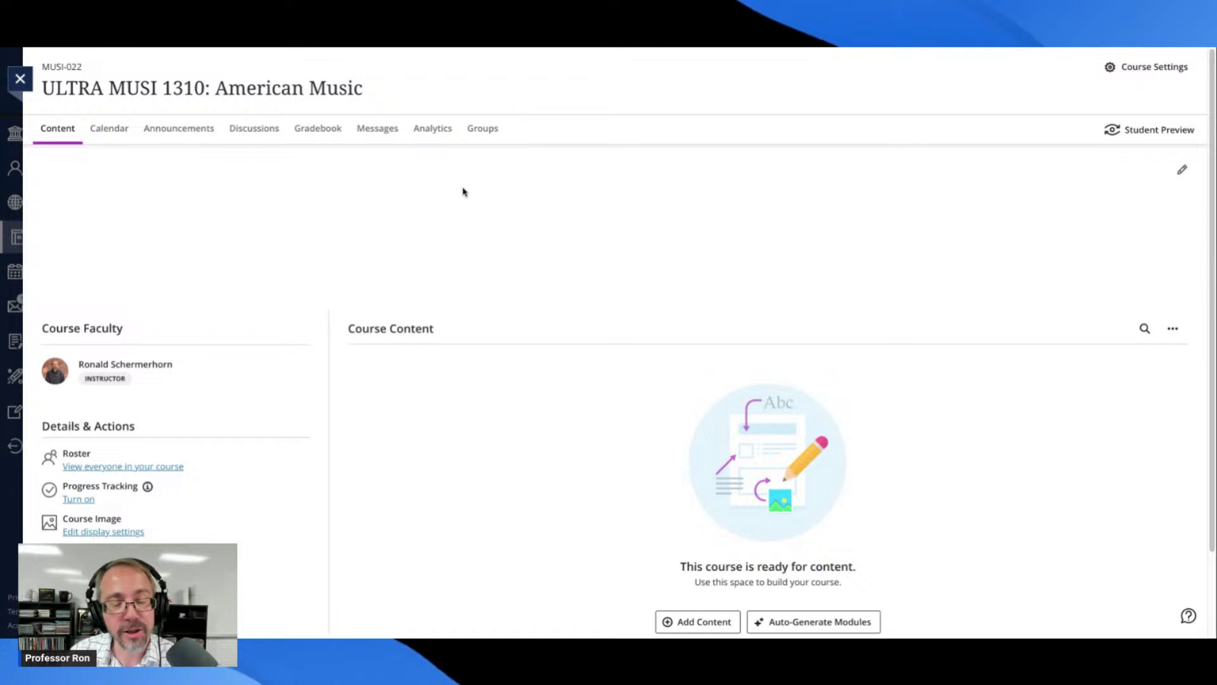
pyautogui.moveTo(363, 88); pyautogui.dragTo(256, 88)
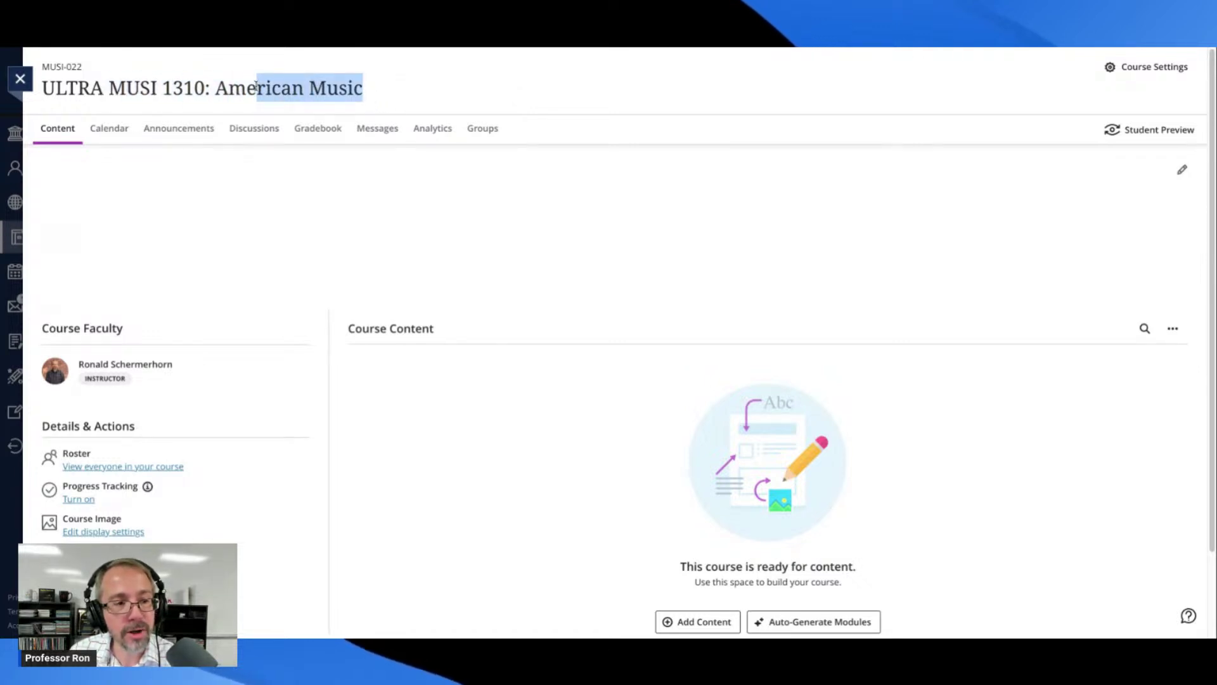
pyautogui.click(558, 86)
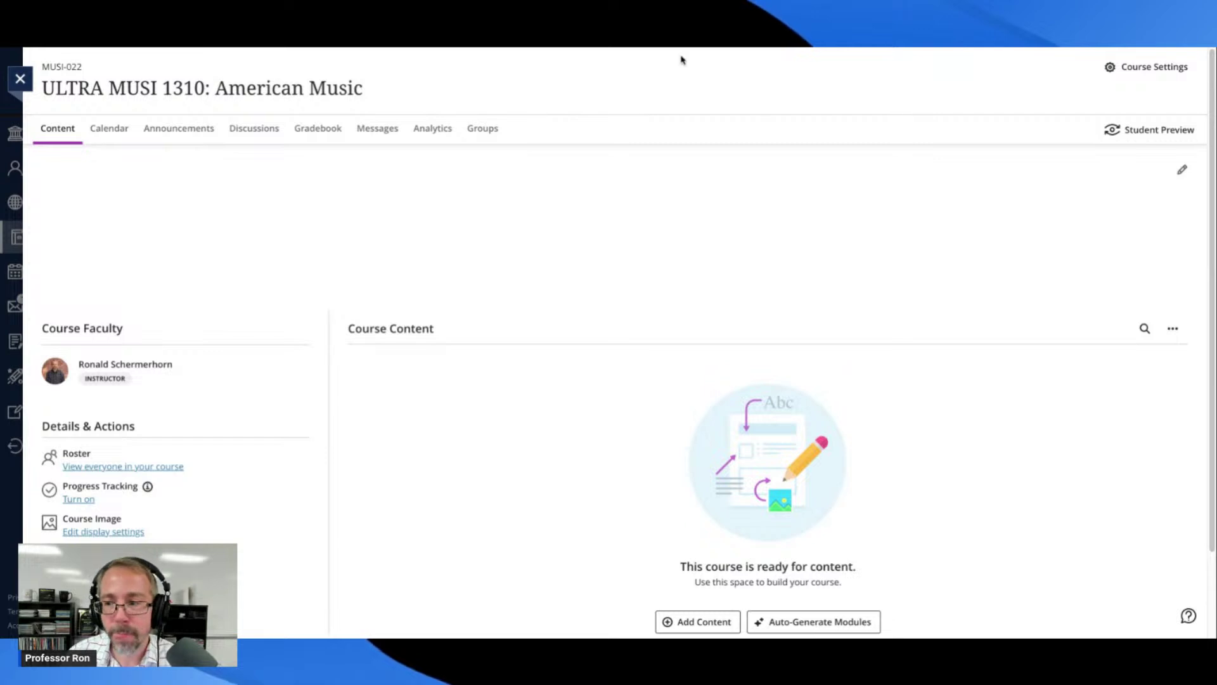
# Step: Auto-generate learning module suggestions for the American Music course with the default settings
pyautogui.scroll(-2, 996, 379)
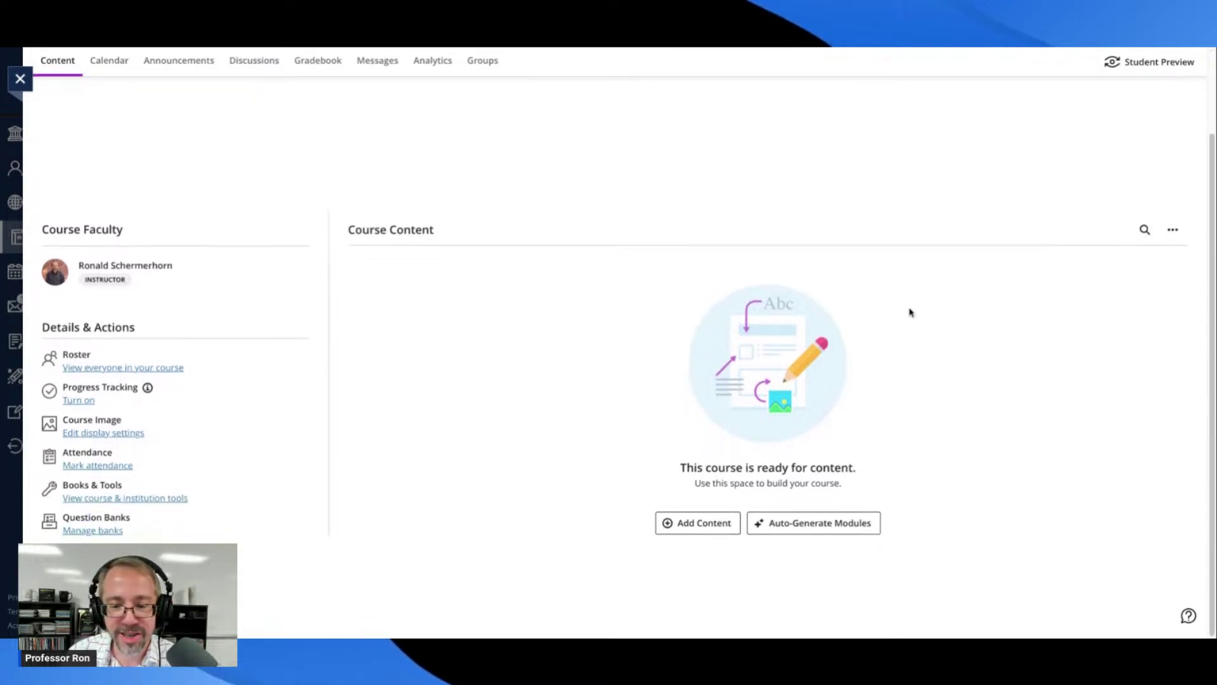
pyautogui.click(803, 533)
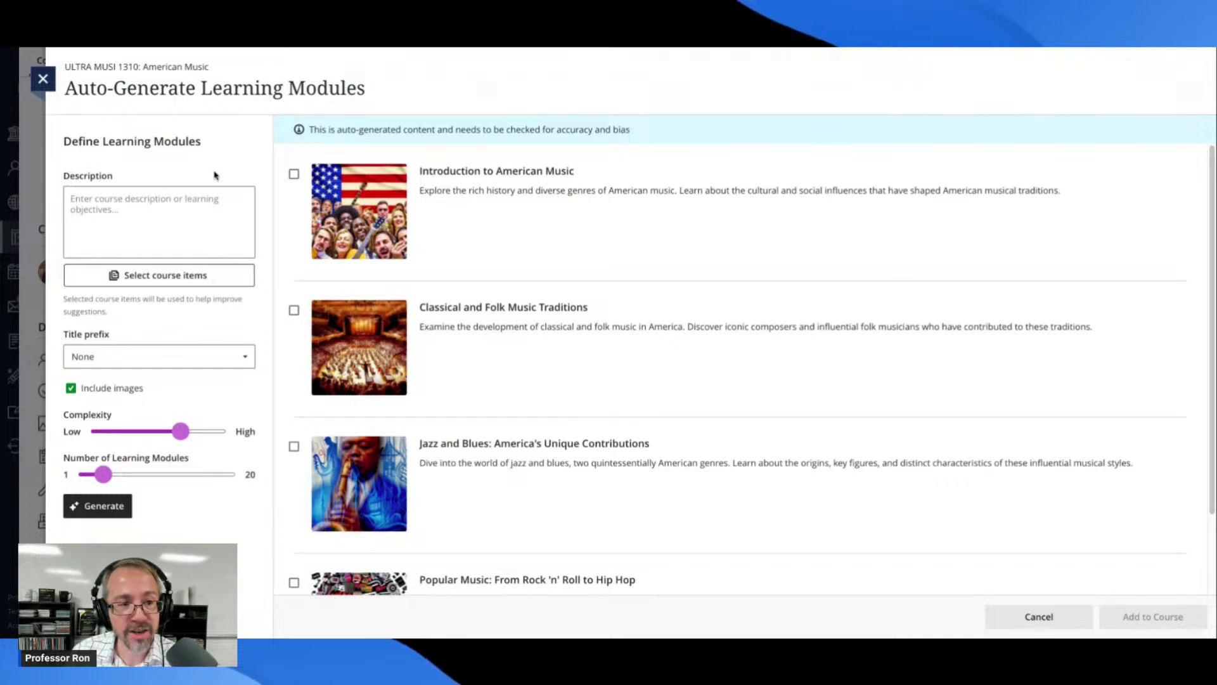
# Step: Examine the suggested modules and their descriptions against the course title American Music, and check the description field
pyautogui.moveTo(211, 67); pyautogui.dragTo(138, 71)
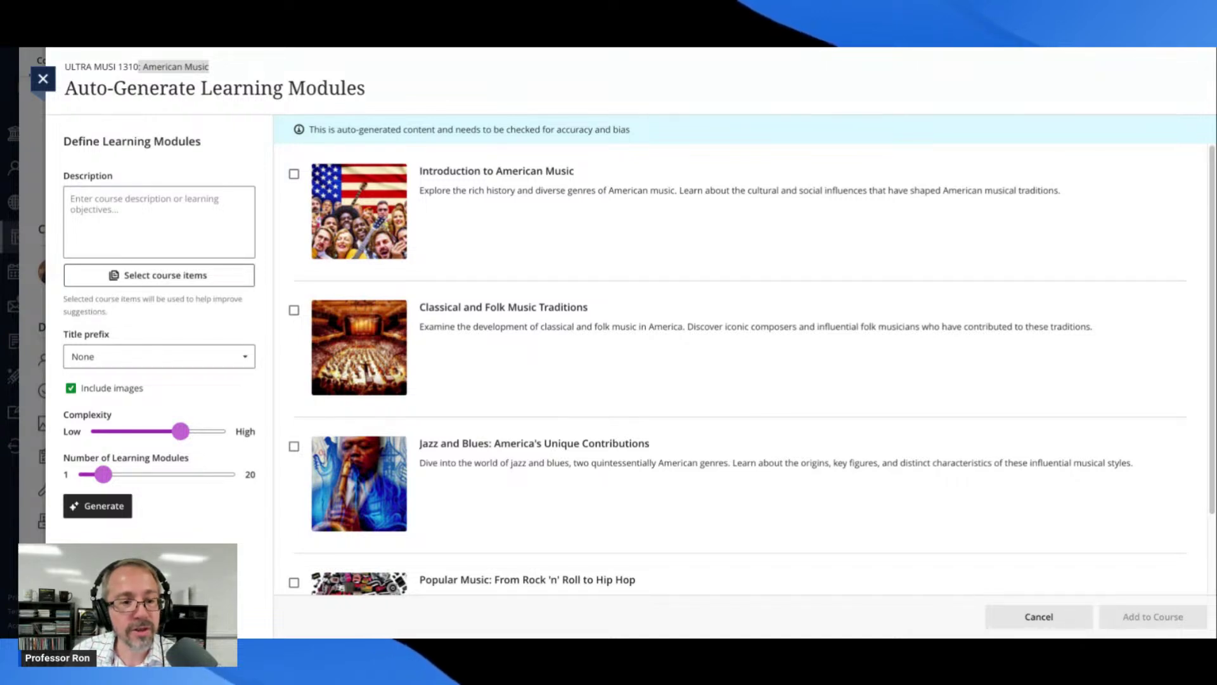
pyautogui.hotkey('alt', 'Tab')
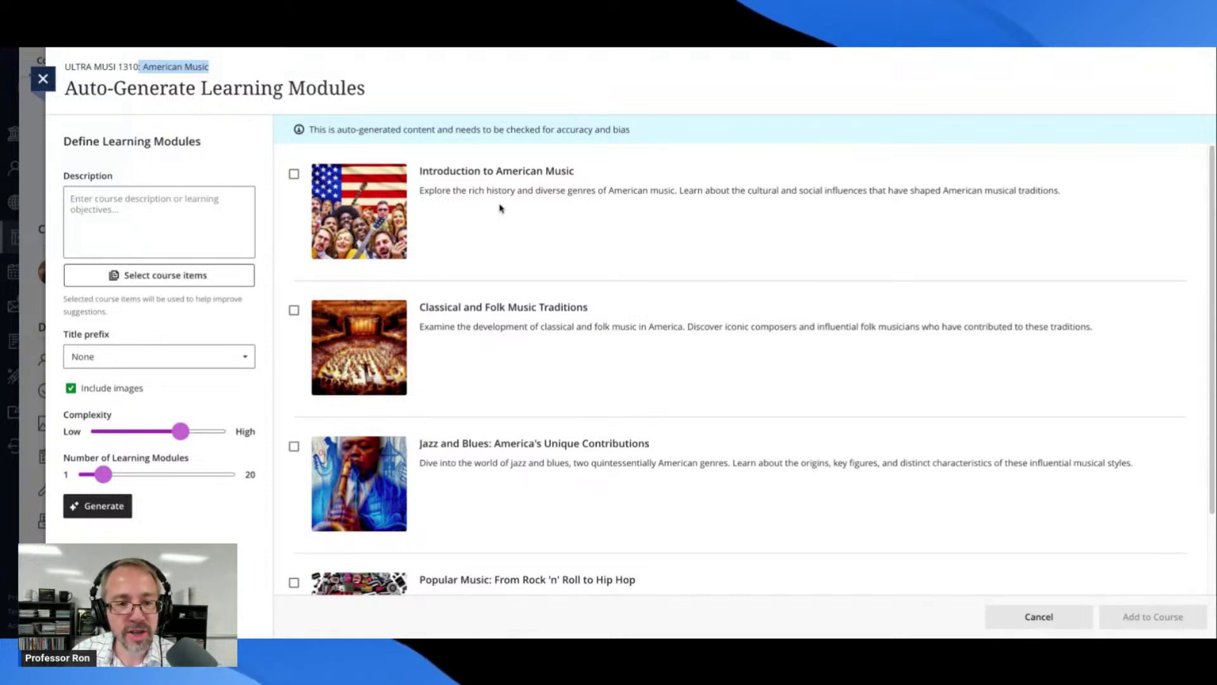
pyautogui.moveTo(218, 68); pyautogui.dragTo(144, 67)
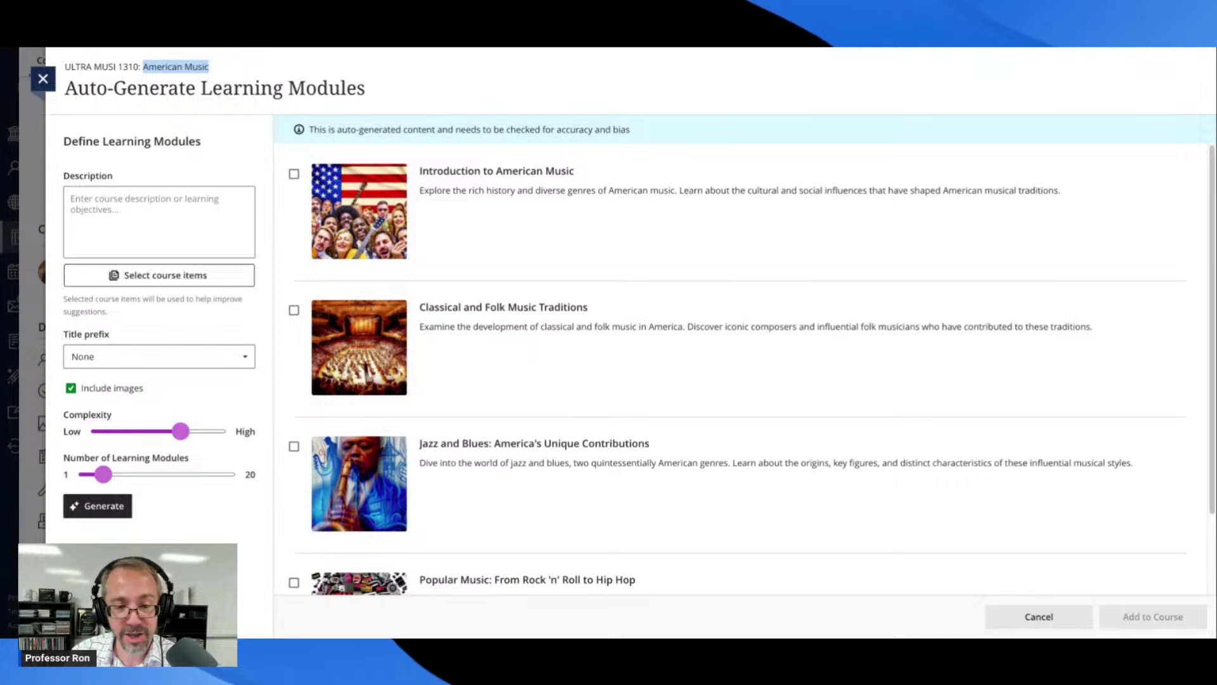
pyautogui.scroll(-1, 751, 371)
pyautogui.scroll(-2, 751, 371)
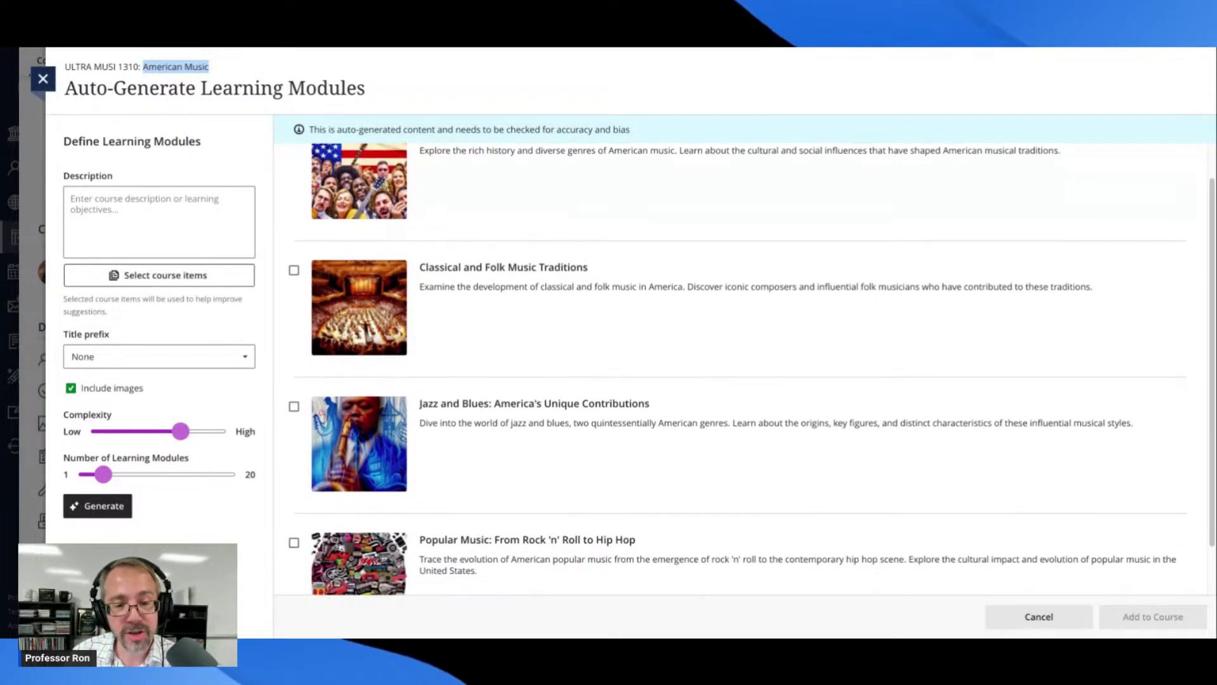
pyautogui.scroll(-1, 751, 371)
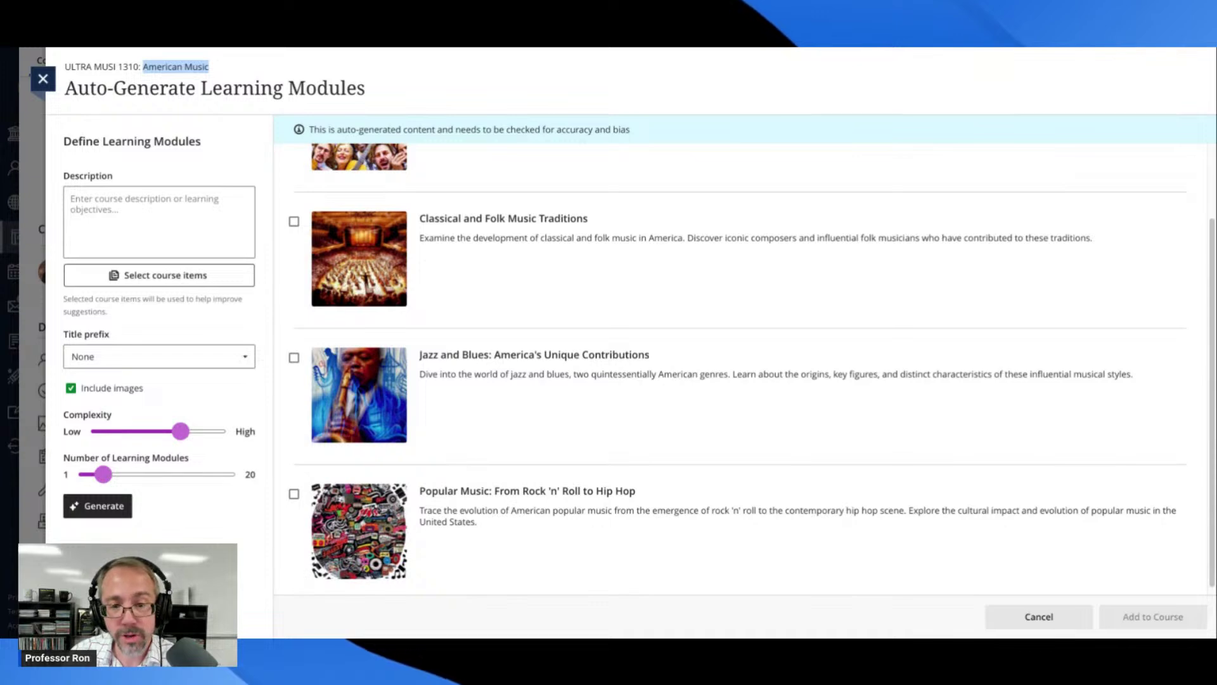
pyautogui.scroll(-1, 751, 371)
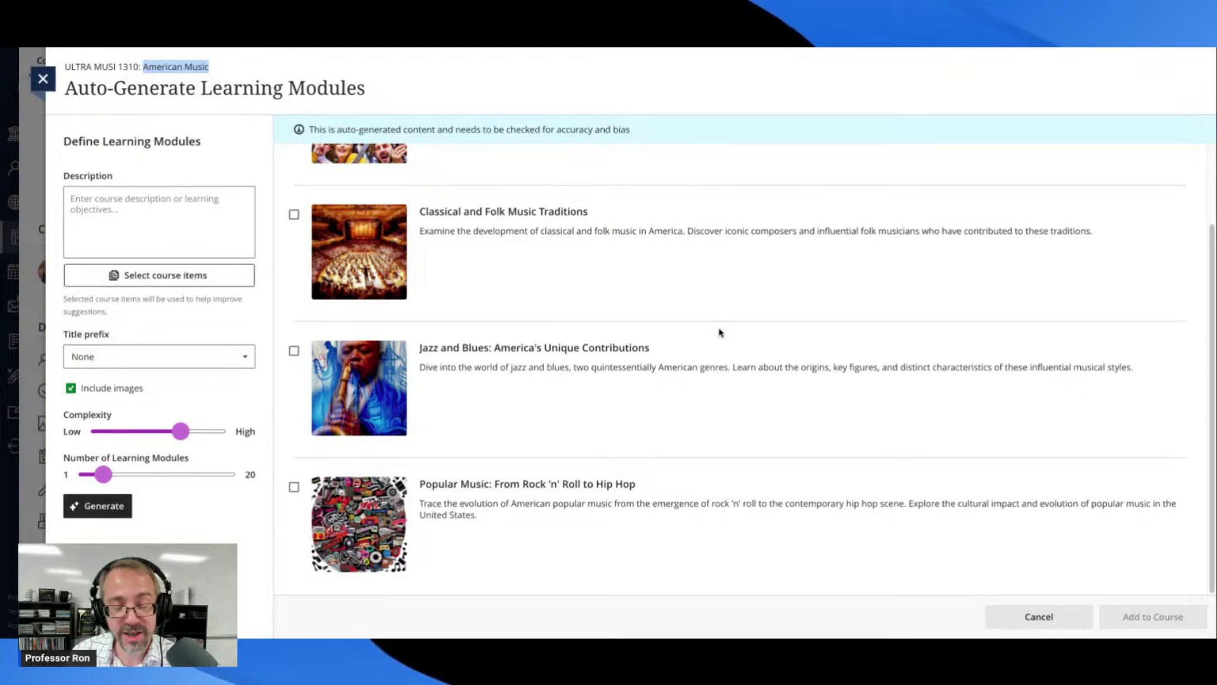
pyautogui.scroll(2, 740, 368)
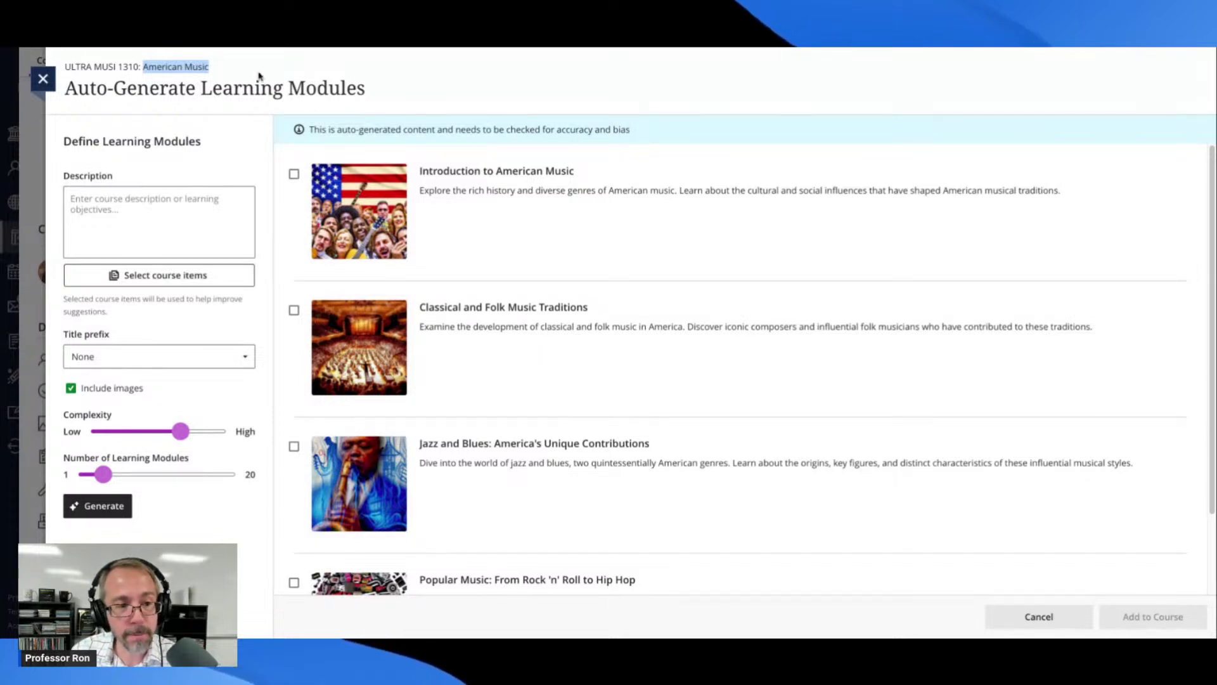
pyautogui.click(158, 211)
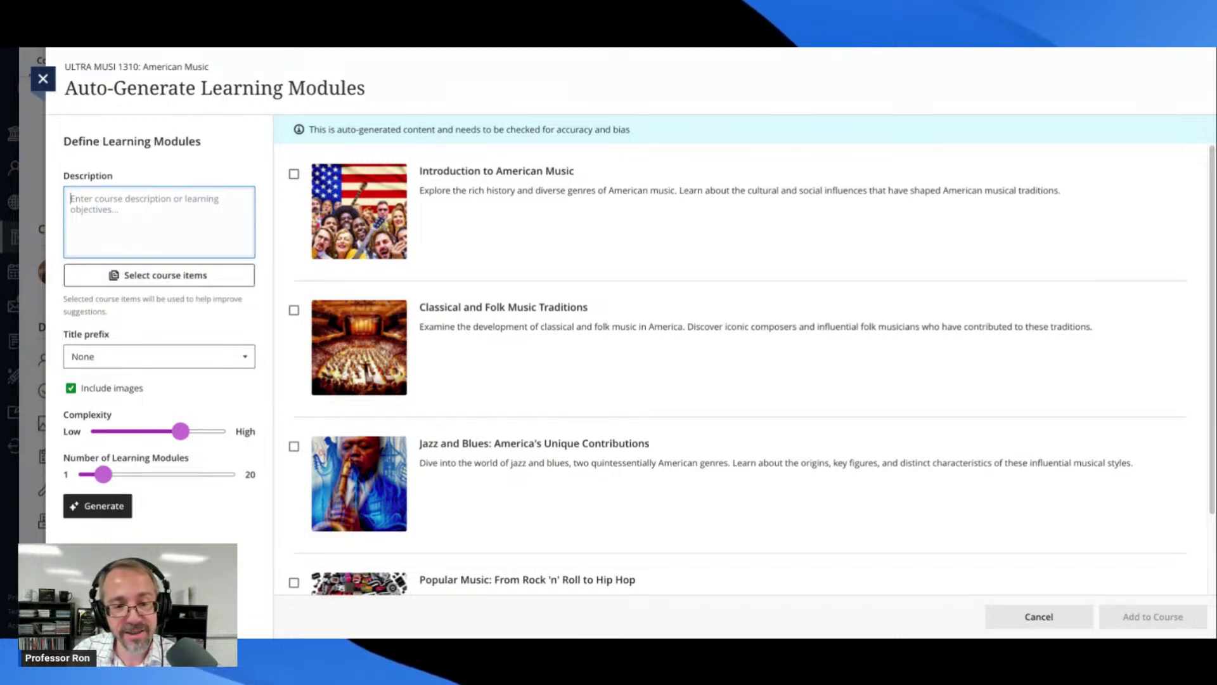
# Step: Select all four suggested modules, from Introduction to American Music to Popular Music: From Rock 'n' Roll to Hip Hop, and add them to the course
pyautogui.click(293, 174)
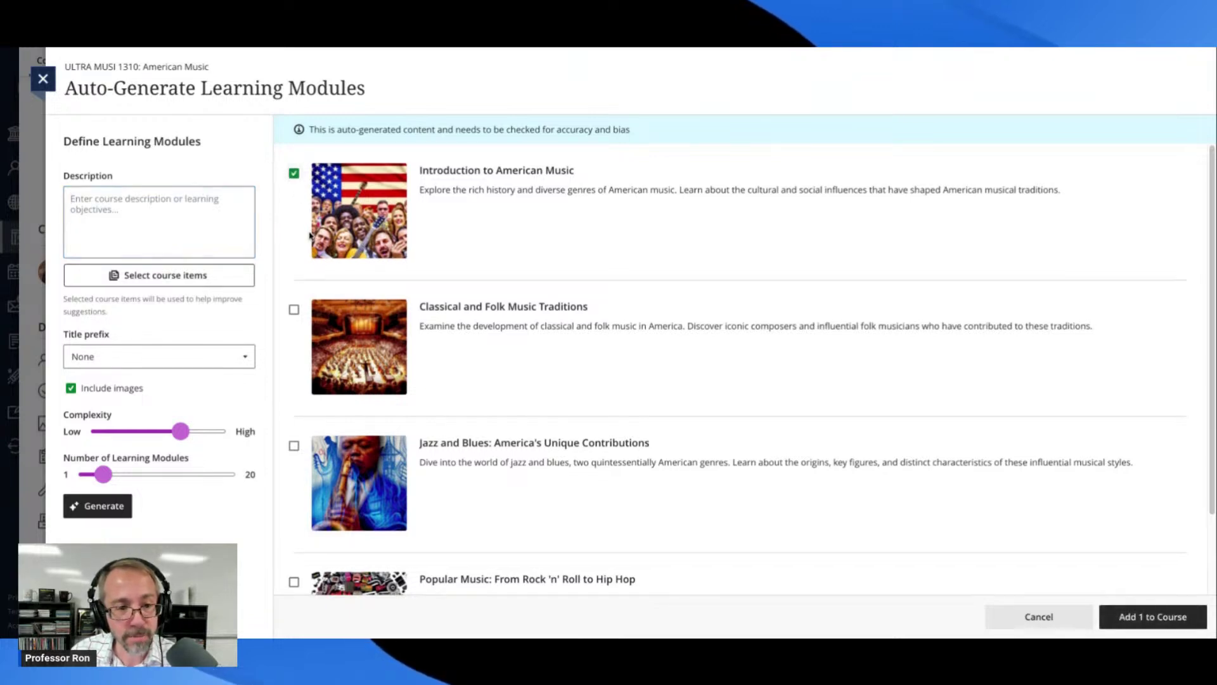
pyautogui.scroll(-2, 294, 190)
pyautogui.click(294, 215)
pyautogui.click(294, 350)
pyautogui.click(293, 487)
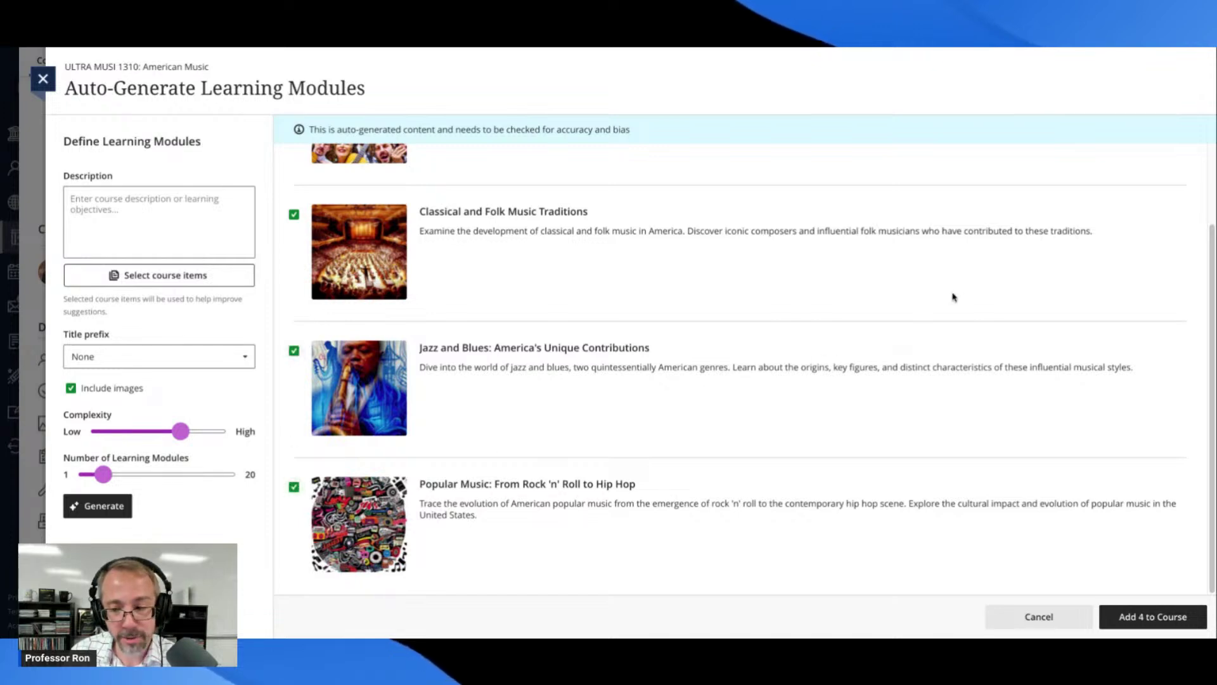
pyautogui.click(1154, 619)
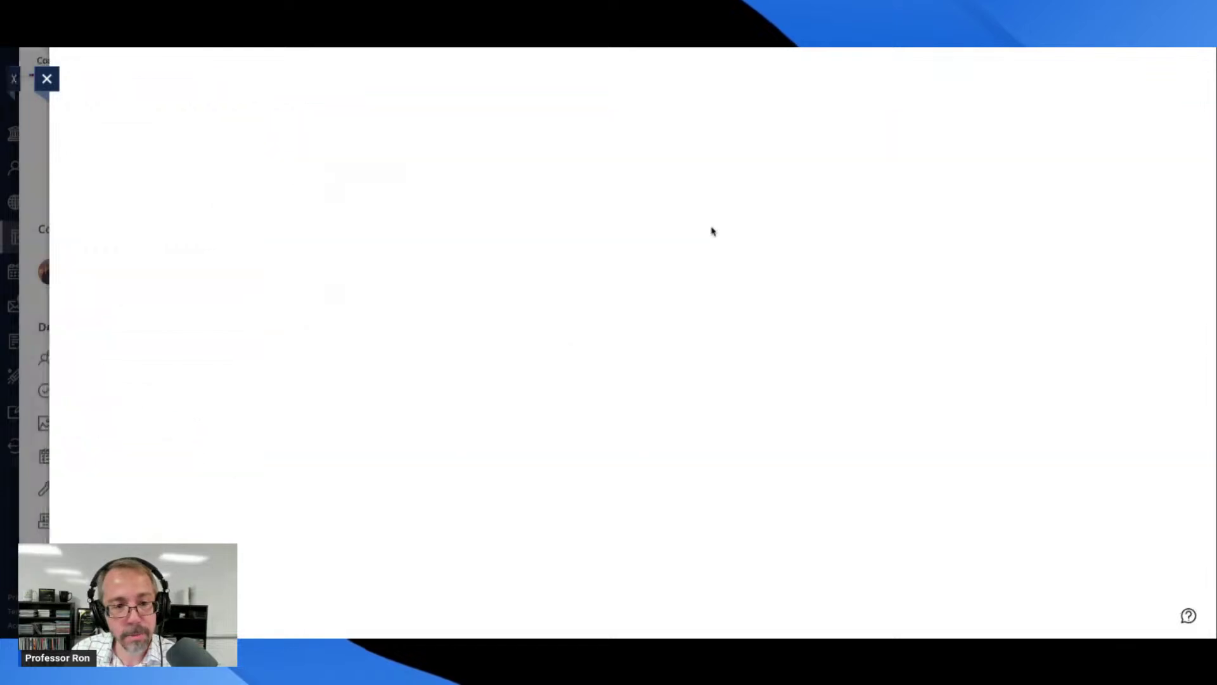
# Step: Make the Introduction to American Music and Classical and Folk Music Traditions modules visible to students
pyautogui.scroll(-2, 712, 235)
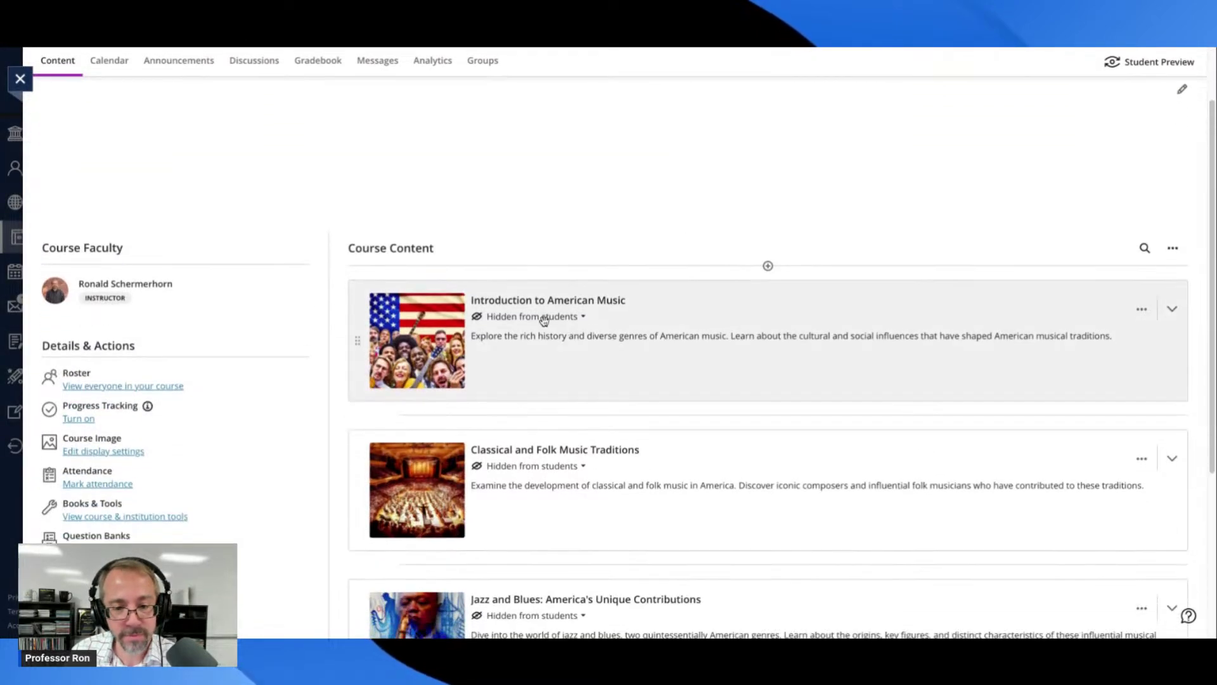
pyautogui.click(545, 317)
pyautogui.click(539, 339)
pyautogui.scroll(-2, 598, 348)
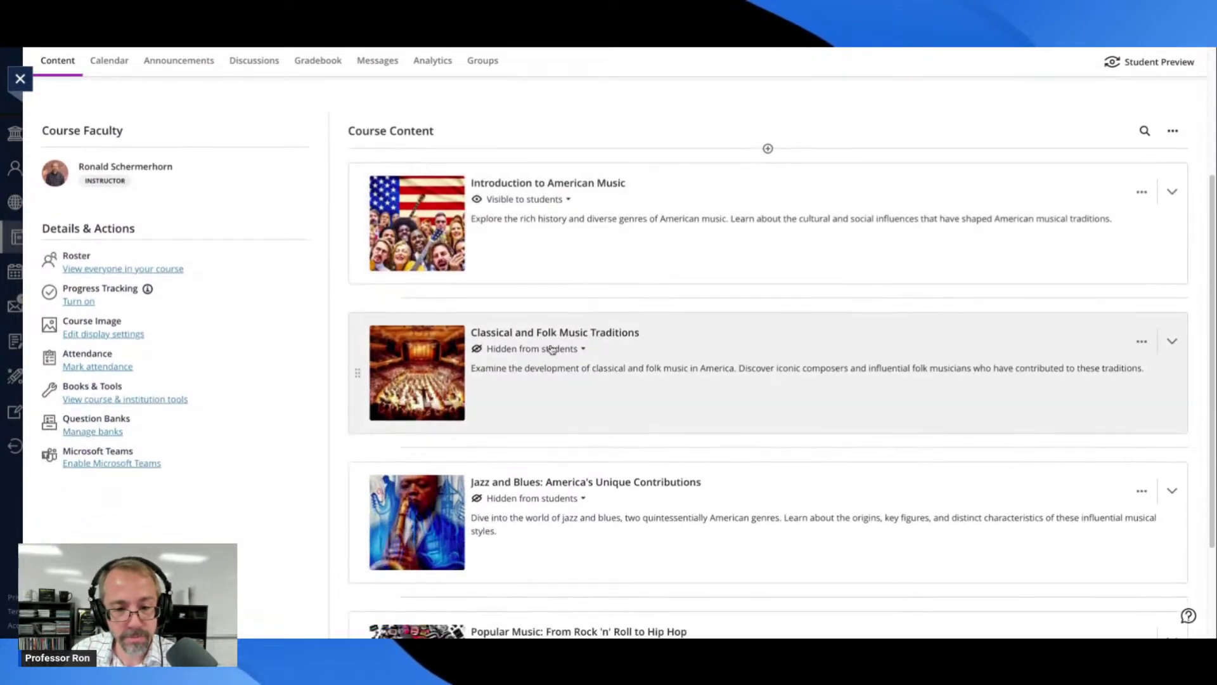
pyautogui.click(543, 353)
pyautogui.click(533, 372)
# Step: Make the Jazz and Blues: America's Unique Contributions and Popular Music: From Rock 'n' Roll to Hip Hop modules visible to students
pyautogui.scroll(-2, 522, 363)
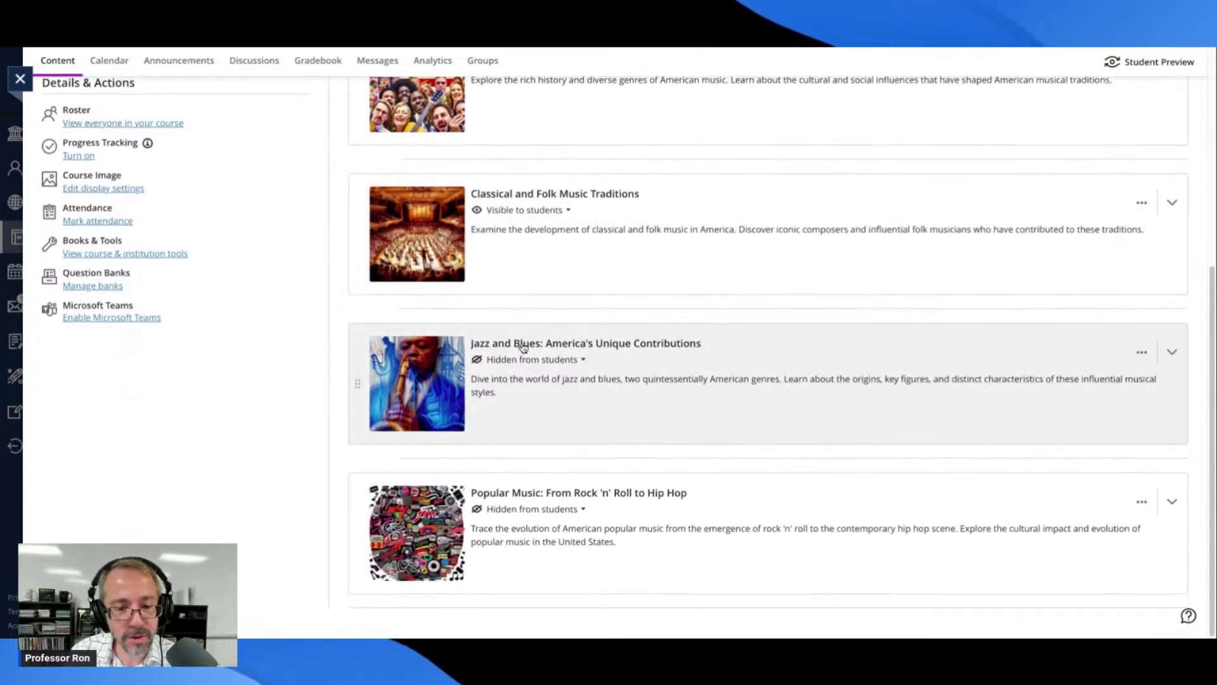
pyautogui.click(522, 363)
pyautogui.click(546, 384)
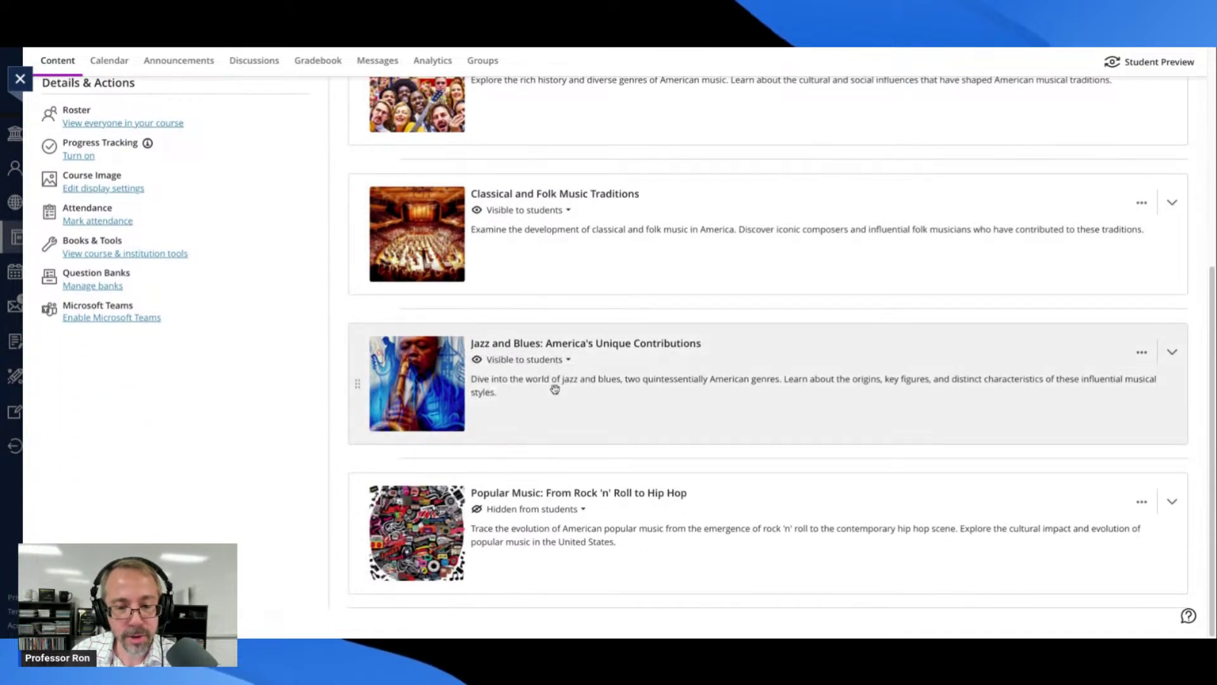
pyautogui.click(541, 510)
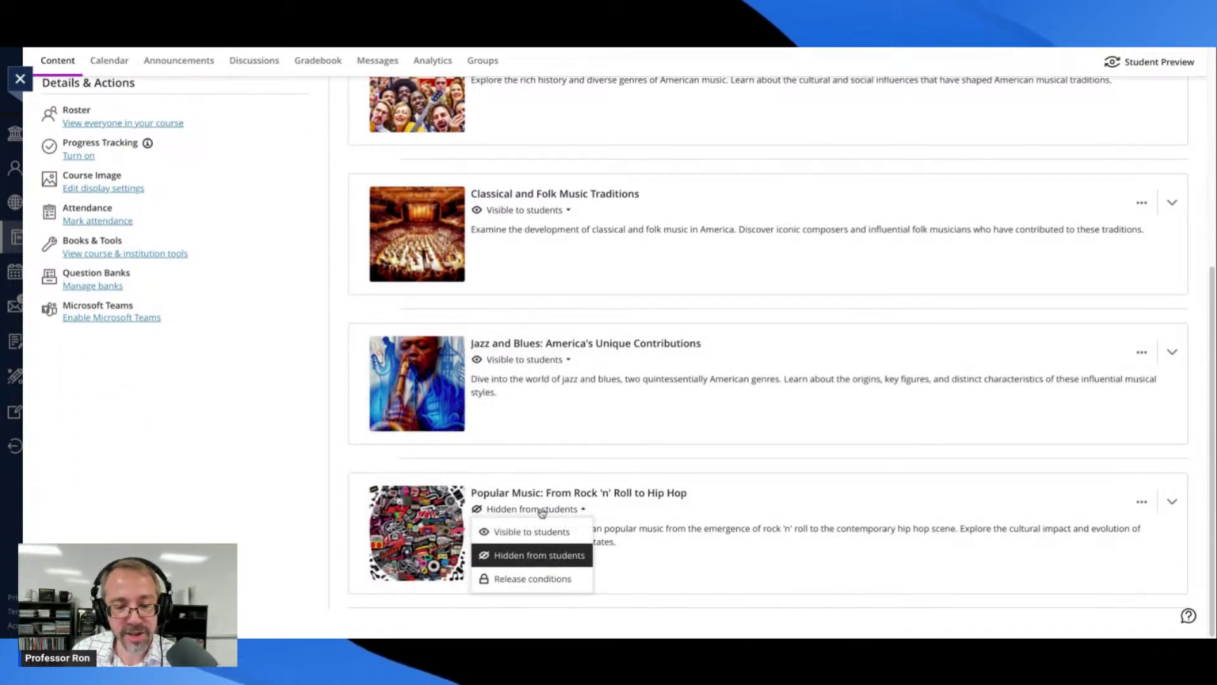
pyautogui.click(535, 536)
pyautogui.scroll(3, 640, 406)
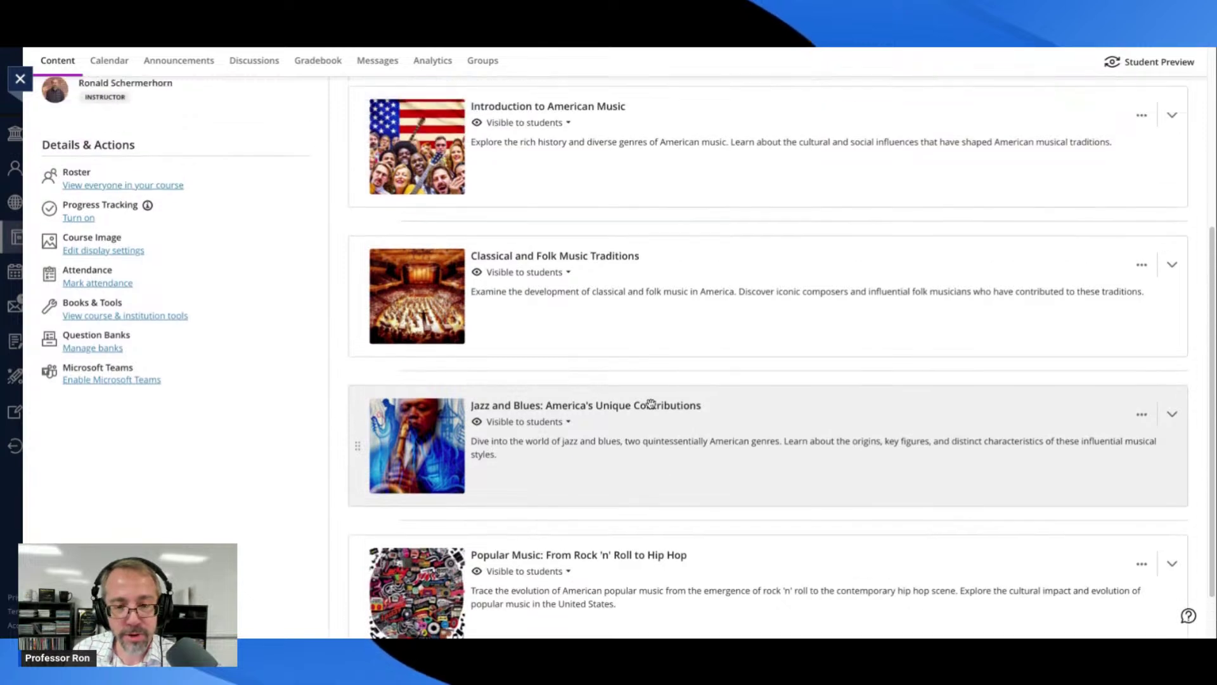
pyautogui.scroll(2, 650, 401)
pyautogui.scroll(-2, 650, 396)
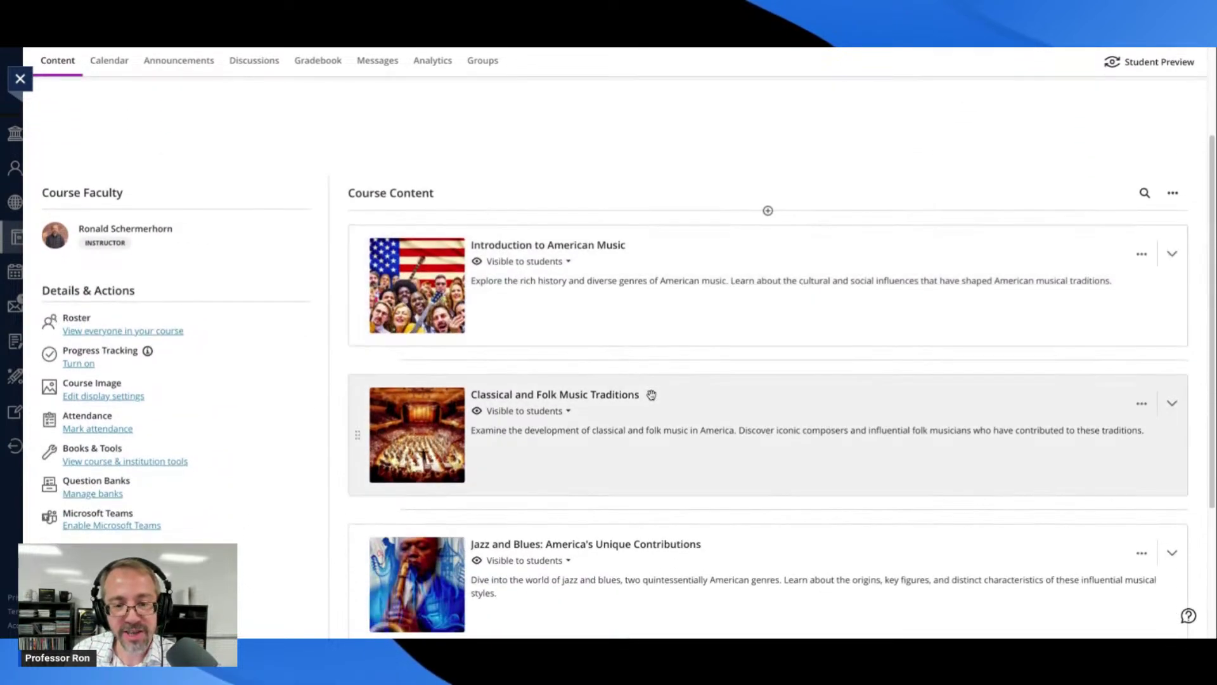
pyautogui.scroll(-1, 651, 395)
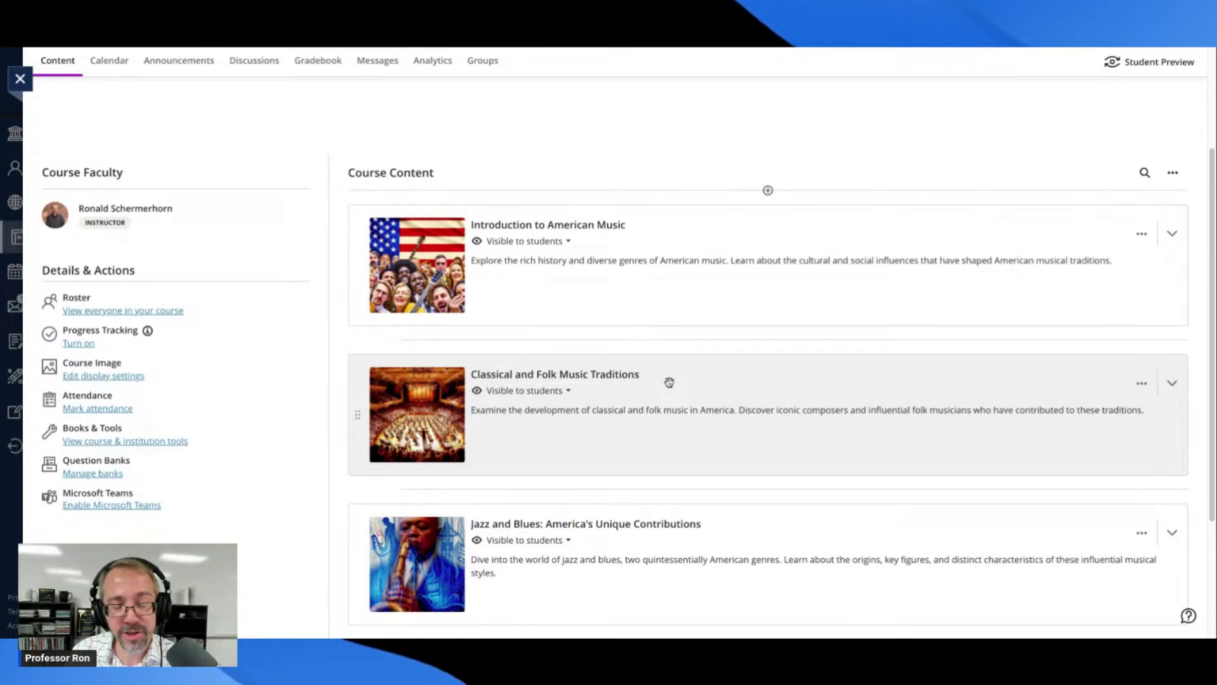
# Step: Review the titles, images, descriptions and visibility of the four generated modules in the American Music course content
pyautogui.scroll(3, 669, 383)
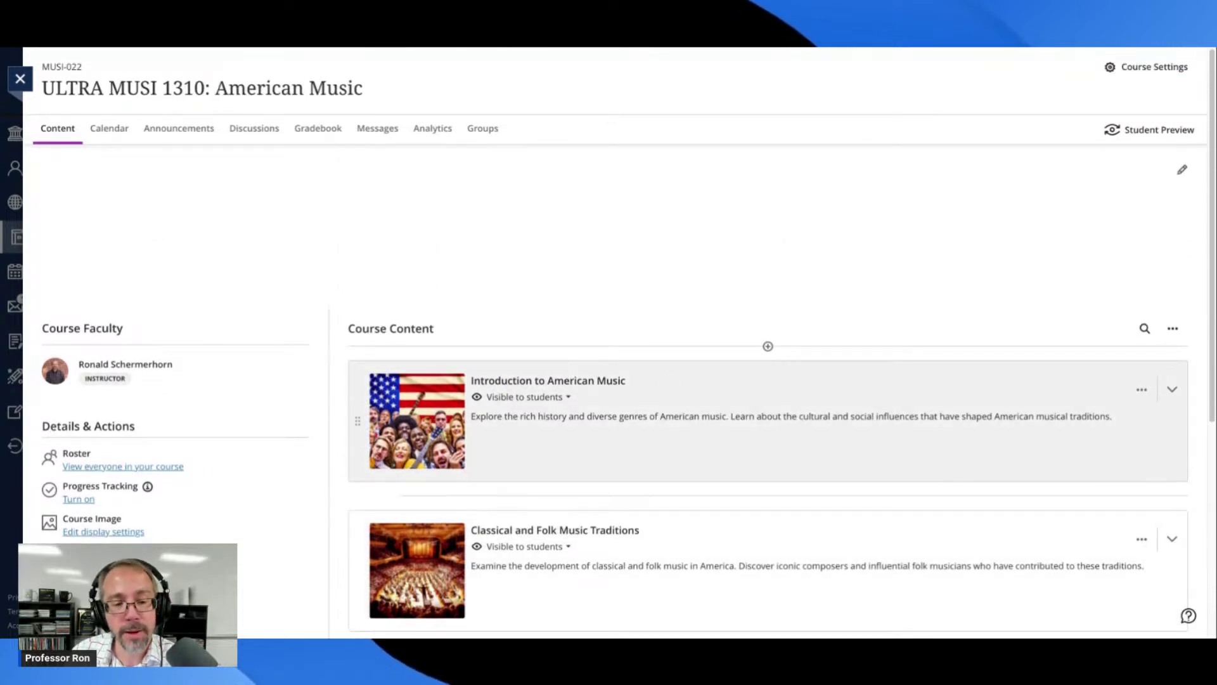
pyautogui.scroll(-3, 650, 400)
pyautogui.scroll(2, 650, 400)
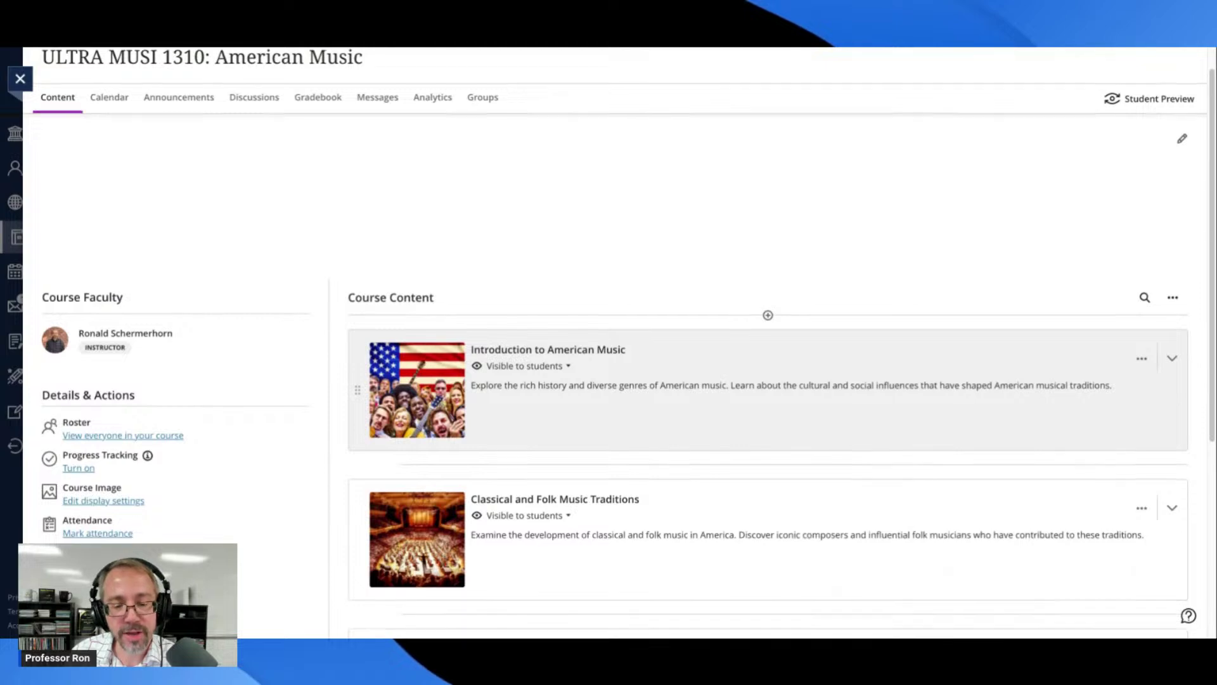
pyautogui.scroll(-6, 767, 387)
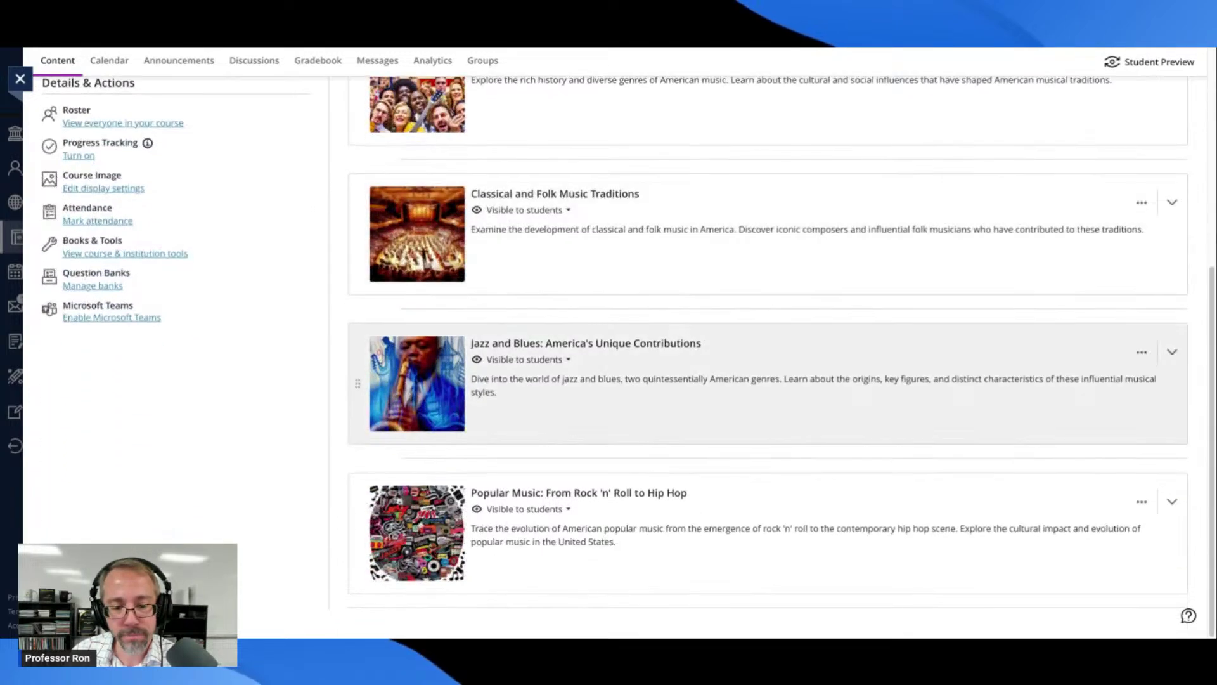
pyautogui.scroll(6, 768, 386)
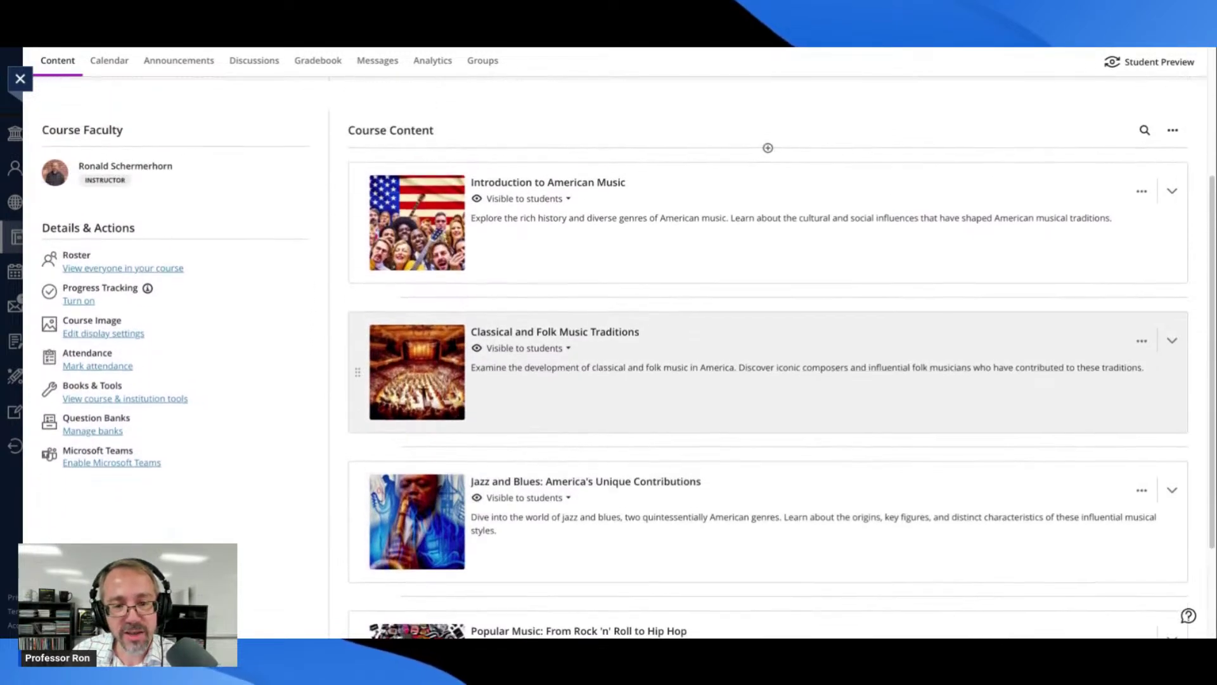
pyautogui.scroll(-2, 767, 387)
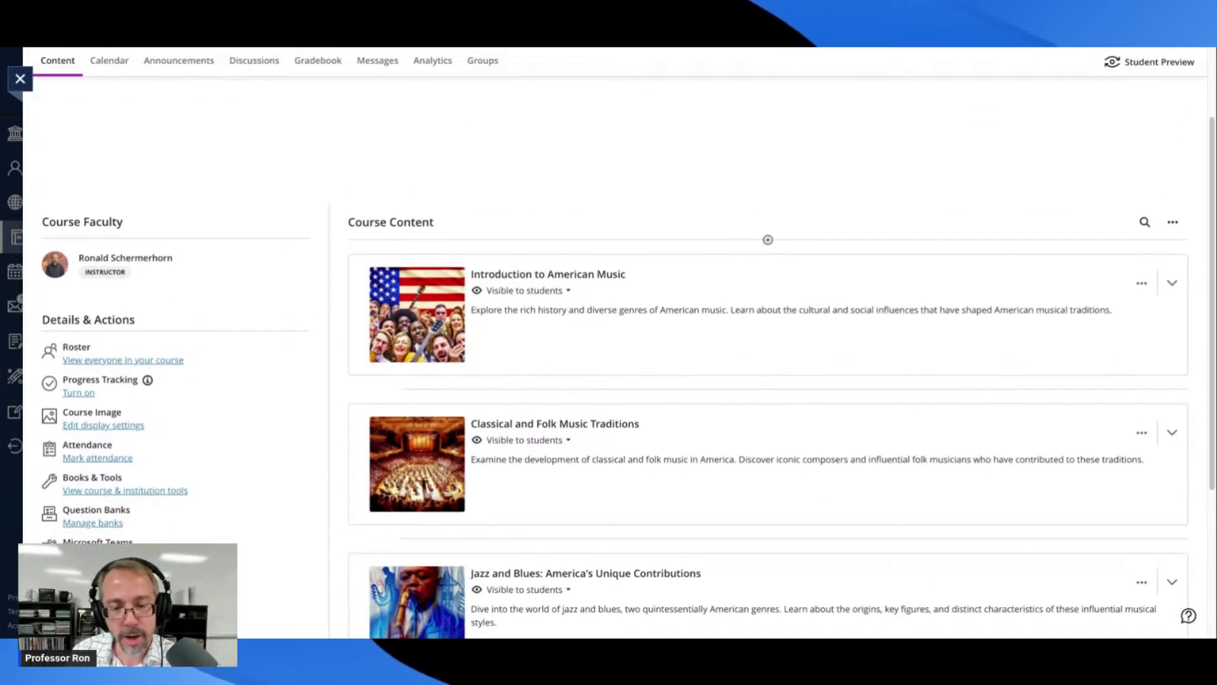
pyautogui.scroll(-2, 767, 343)
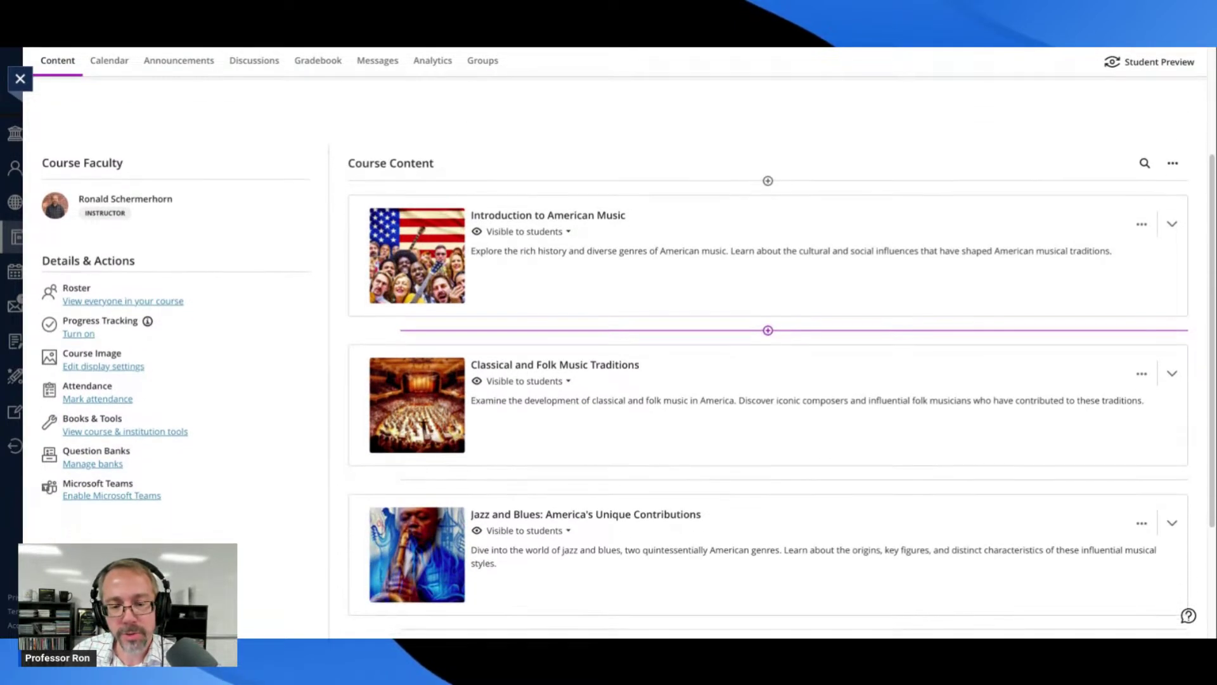
pyautogui.scroll(-1, 767, 334)
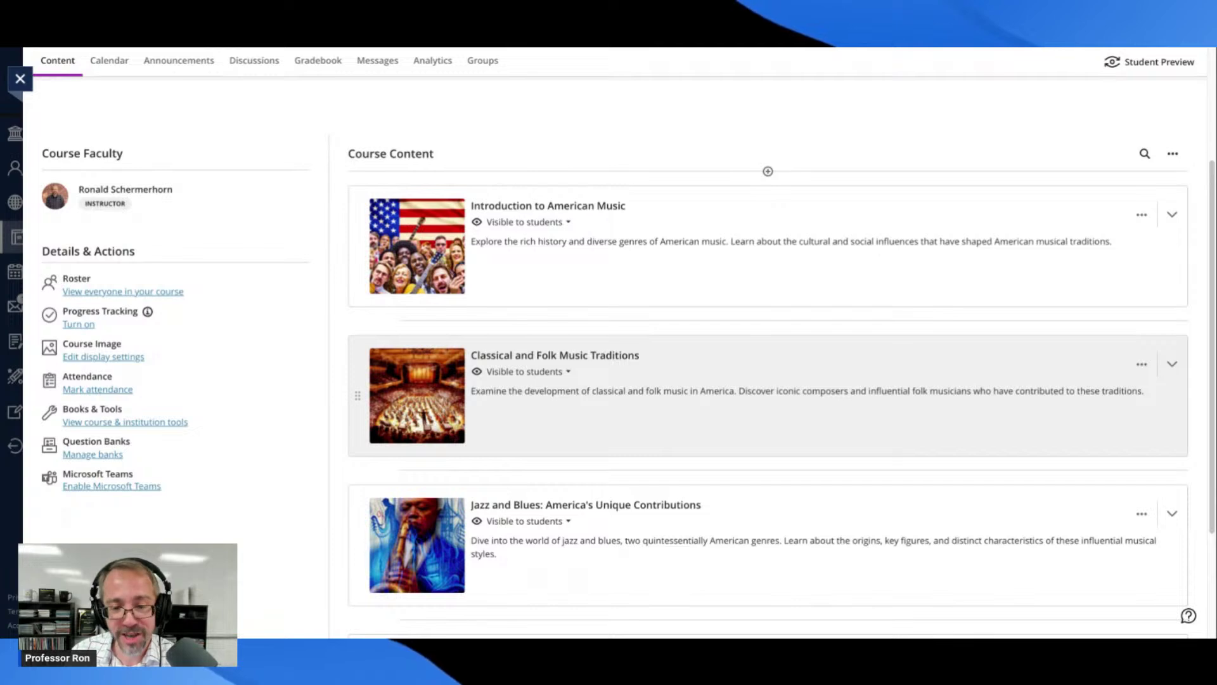
pyautogui.scroll(-1, 677, 338)
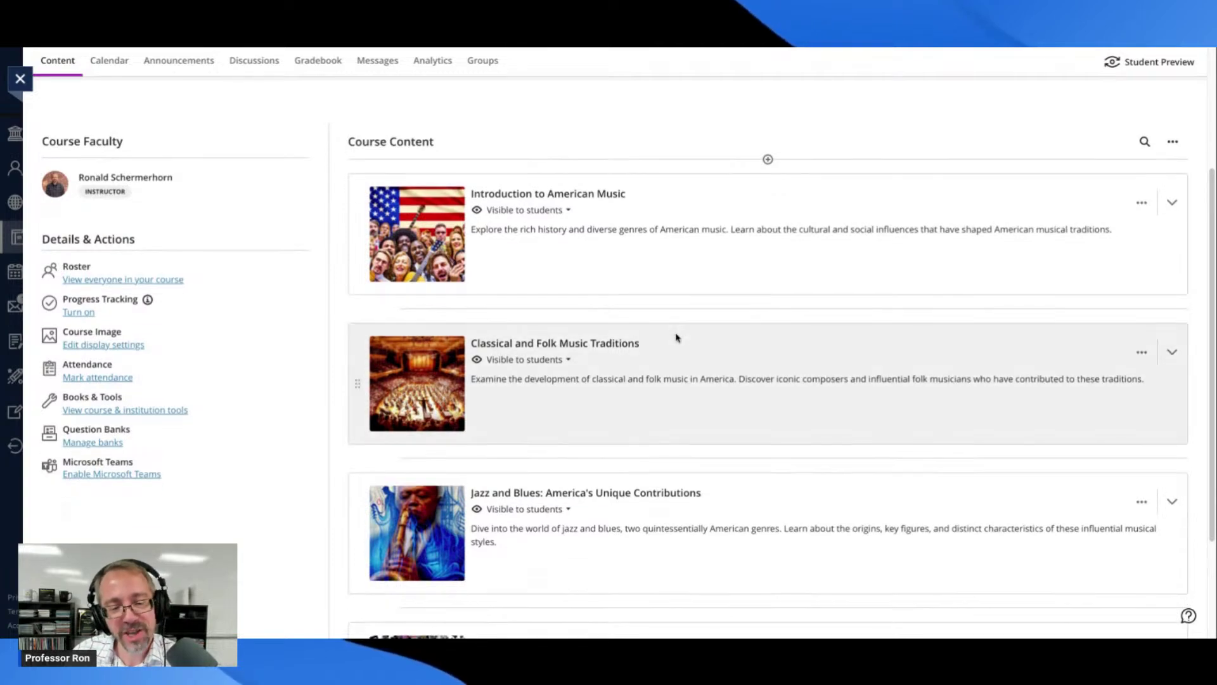
pyautogui.scroll(-4, 712, 334)
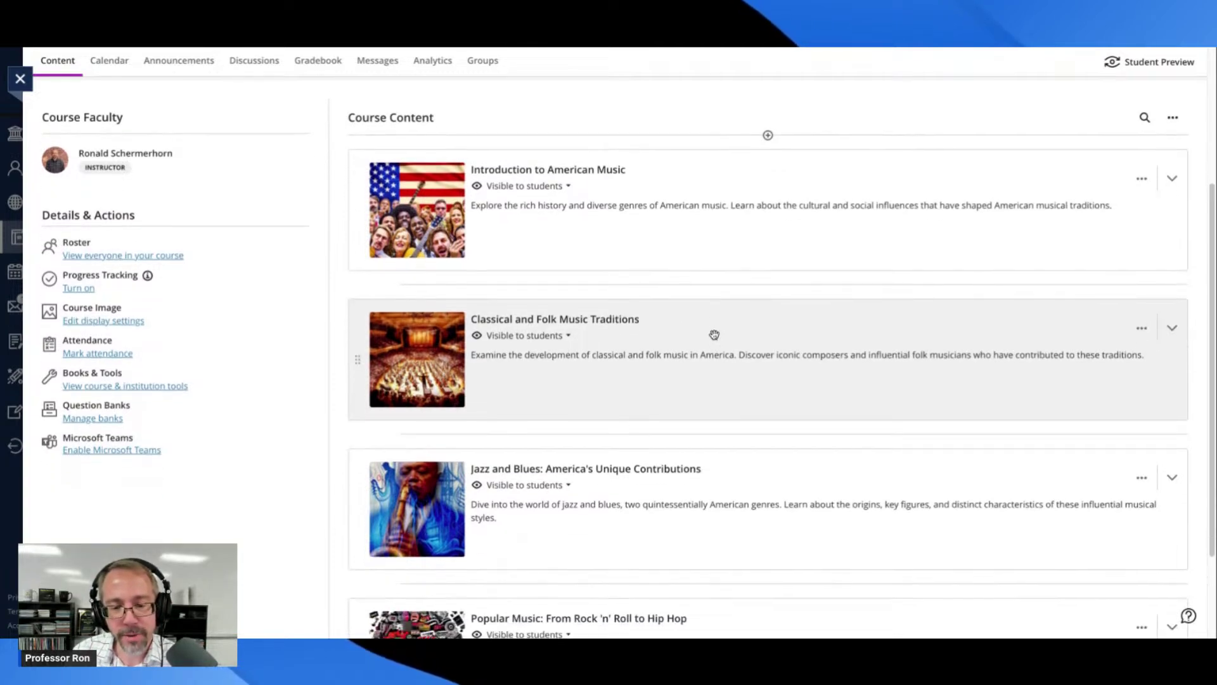
pyautogui.scroll(6, 715, 334)
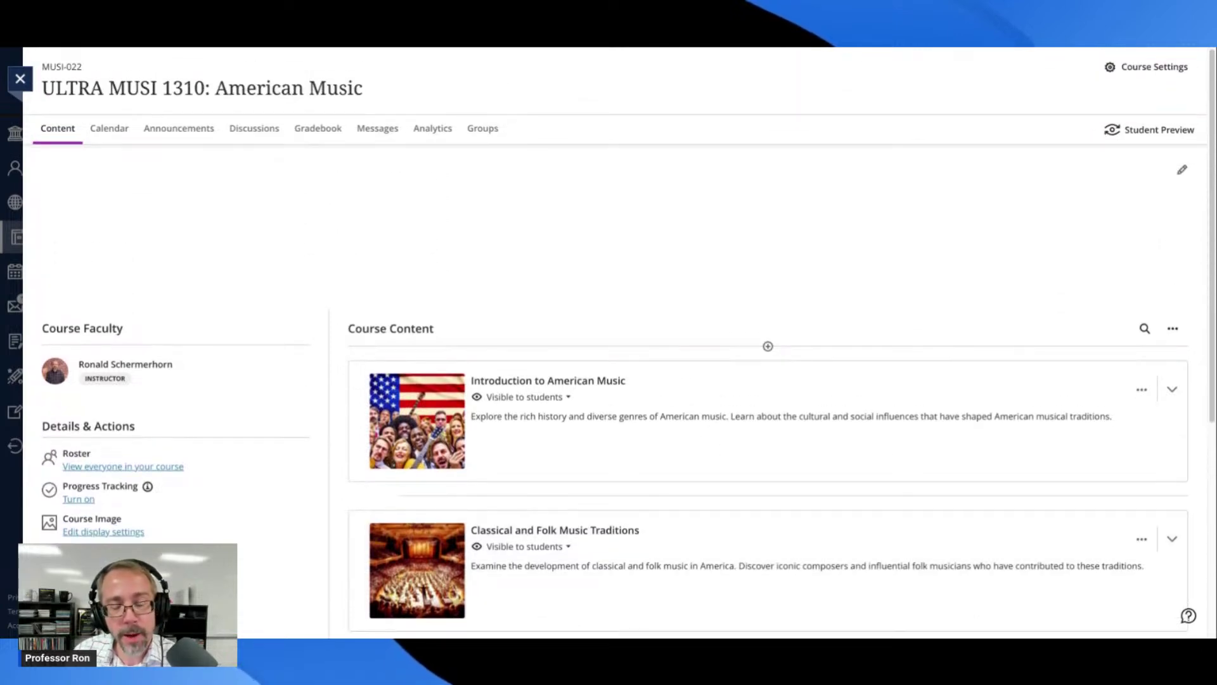
pyautogui.scroll(-5, 577, 256)
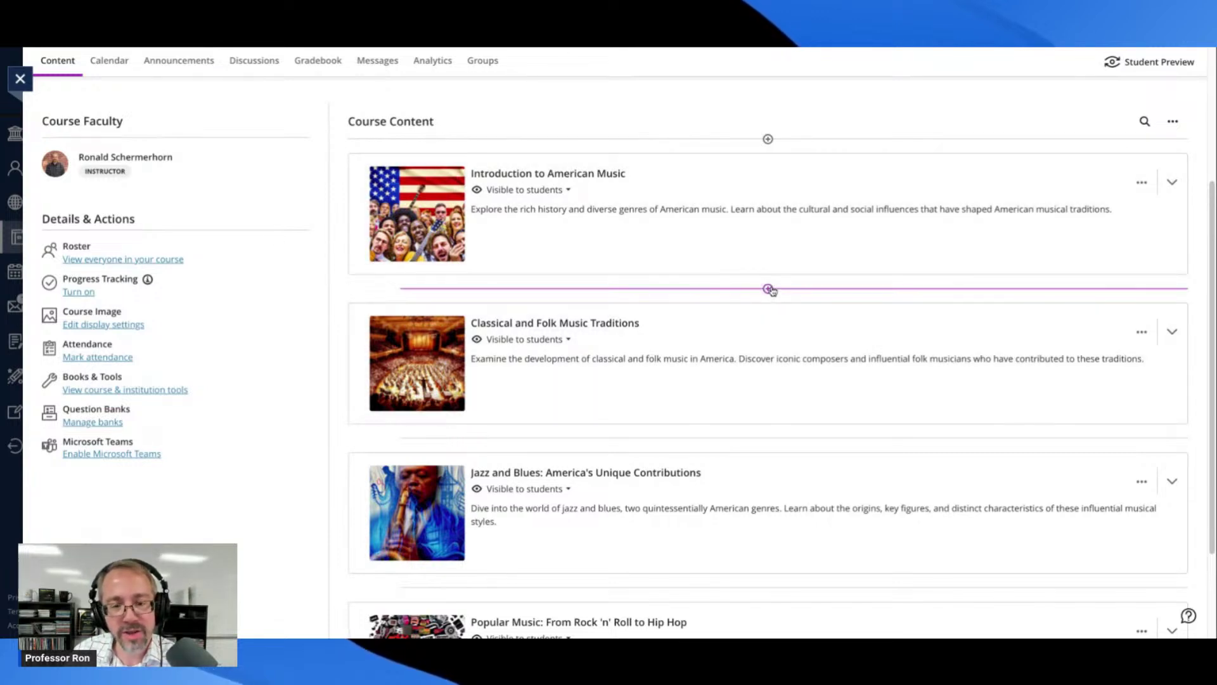
pyautogui.scroll(1, 769, 290)
pyautogui.scroll(-1, 773, 291)
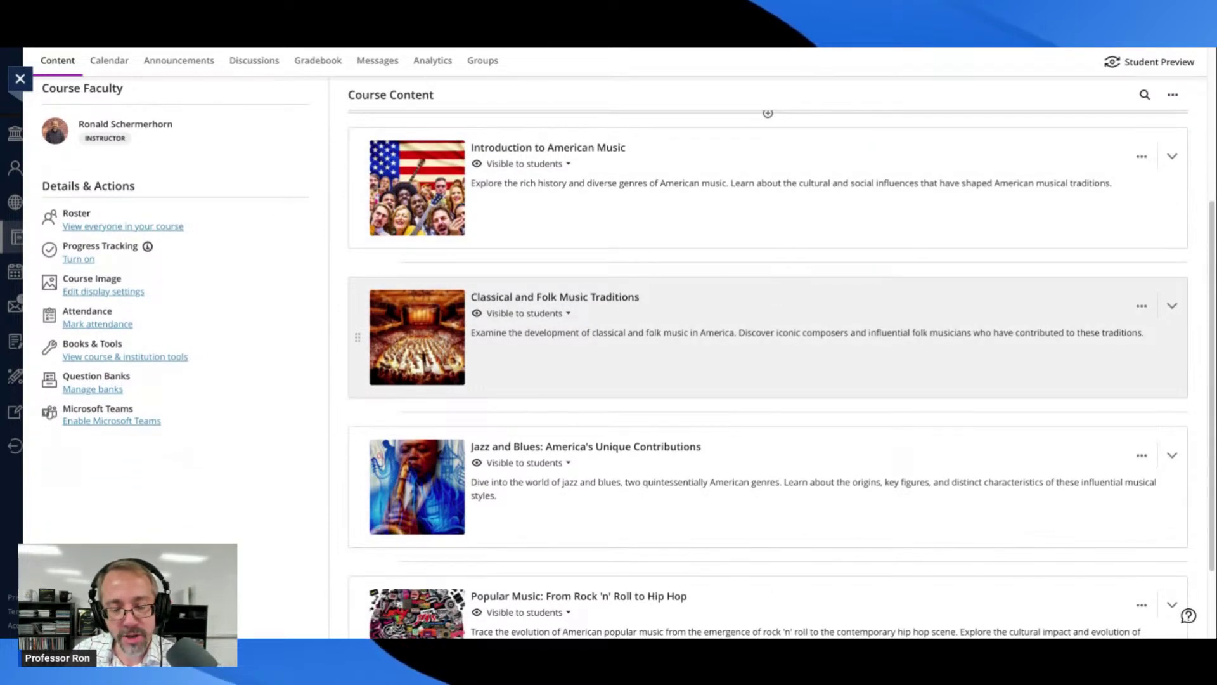
pyautogui.scroll(4, 773, 291)
pyautogui.scroll(-2, 773, 292)
pyautogui.scroll(2, 773, 291)
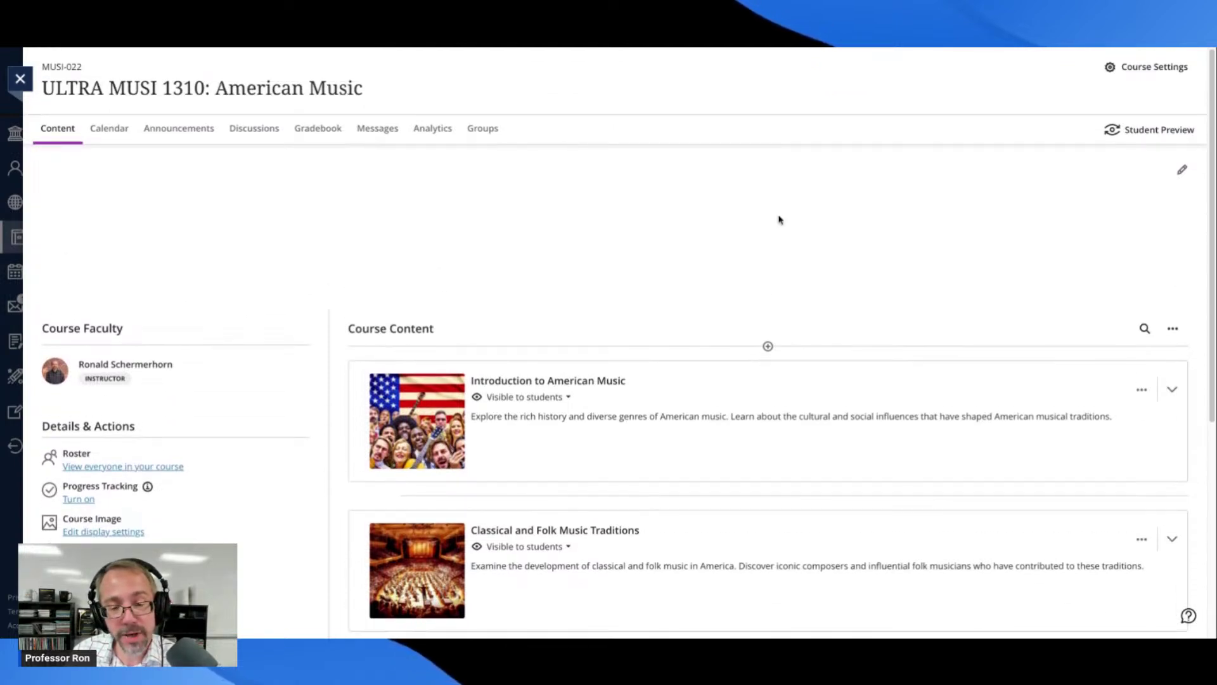
pyautogui.scroll(-2, 682, 397)
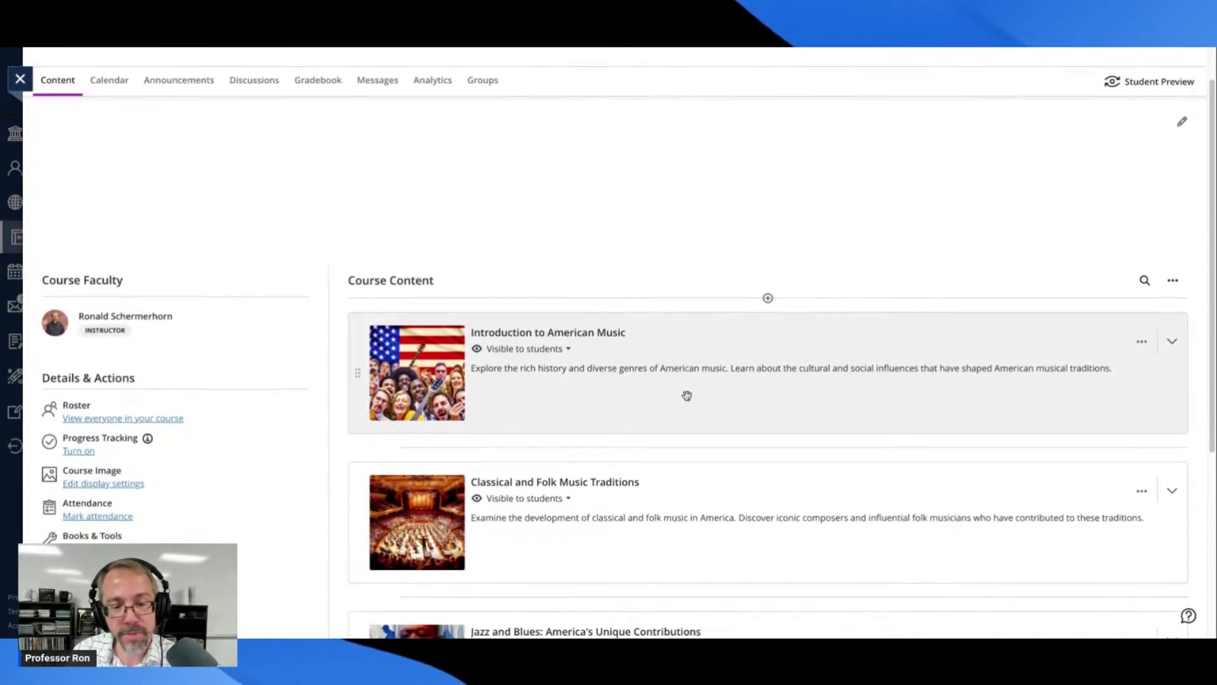
pyautogui.scroll(-1, 697, 381)
pyautogui.scroll(3, 704, 373)
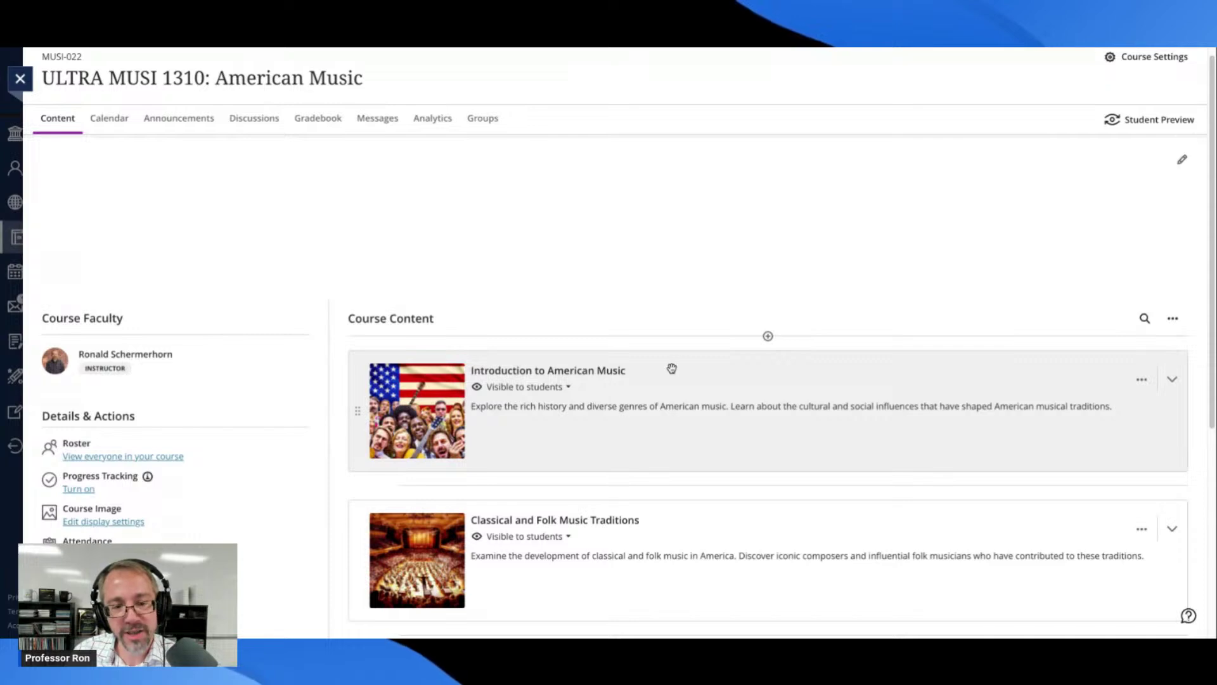
pyautogui.scroll(-1, 686, 367)
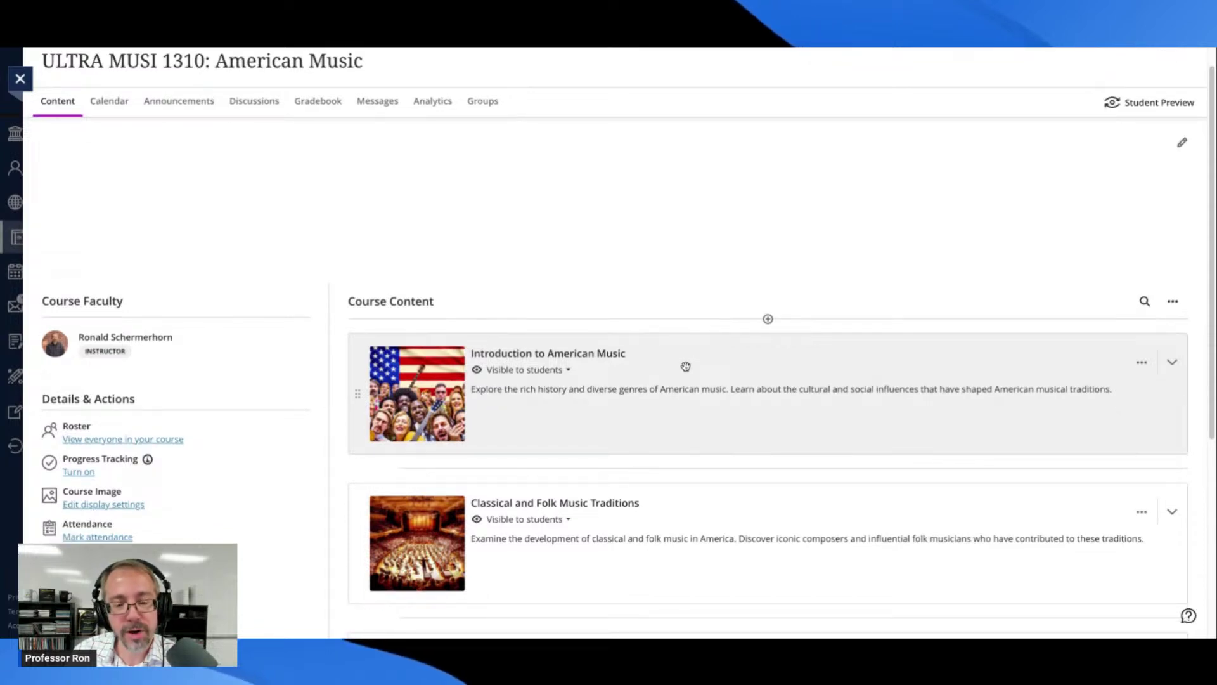
pyautogui.scroll(-1, 685, 367)
pyautogui.scroll(2, 686, 366)
pyautogui.scroll(-3, 685, 366)
pyautogui.scroll(-3, 685, 366)
pyautogui.scroll(4, 685, 367)
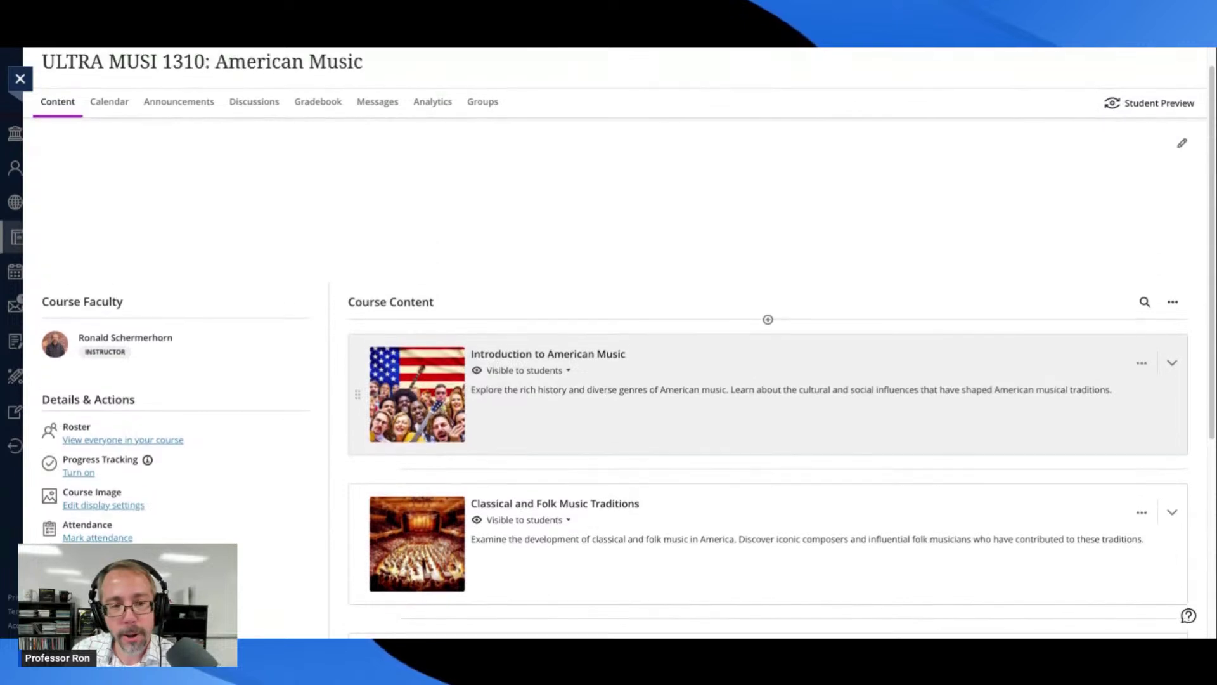
pyautogui.scroll(1, 628, 385)
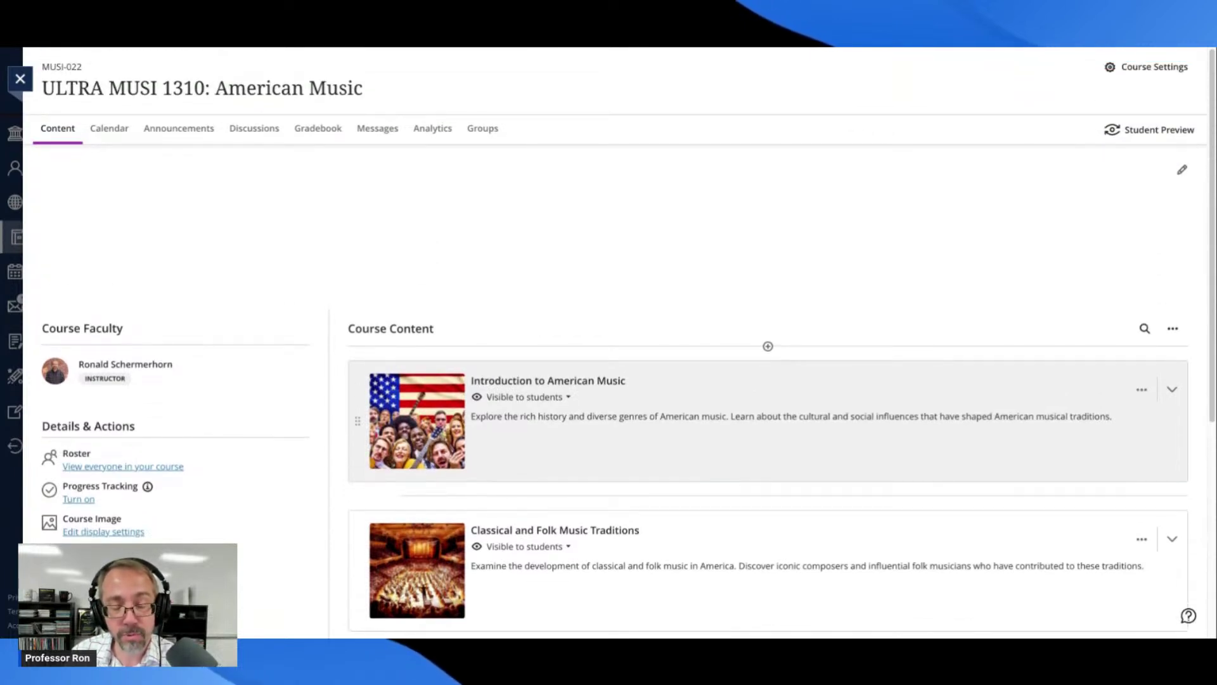
pyautogui.scroll(-5, 768, 401)
pyautogui.scroll(-4, 769, 401)
pyautogui.scroll(8, 769, 401)
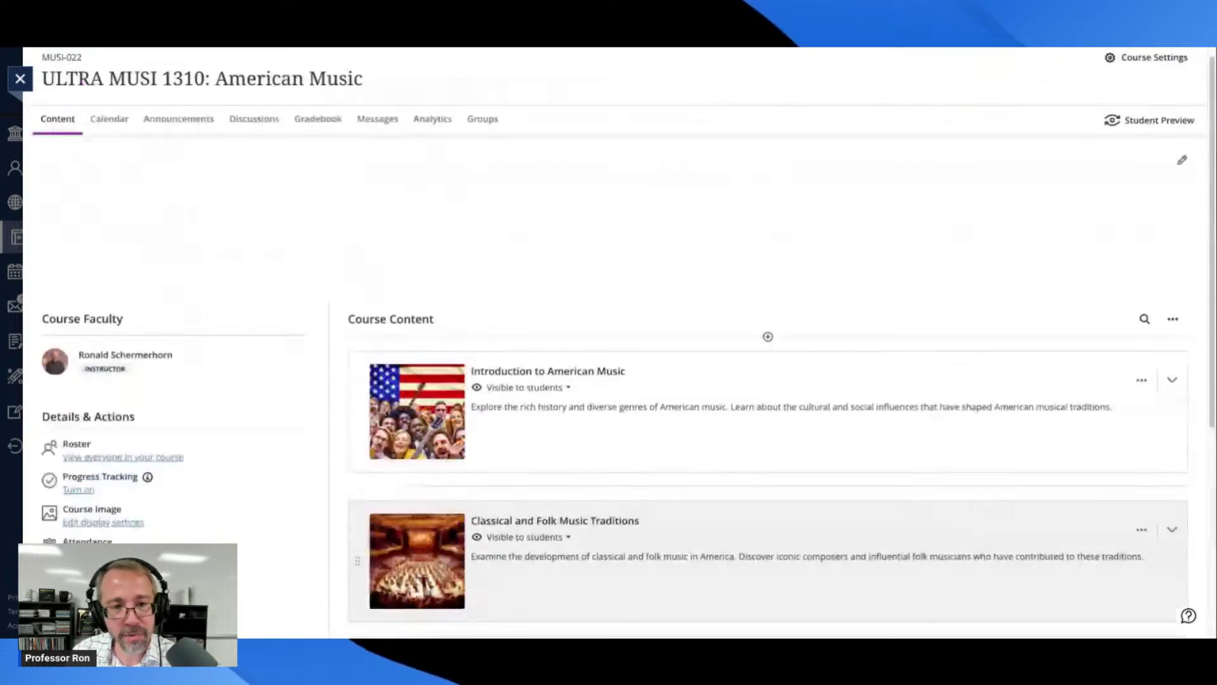
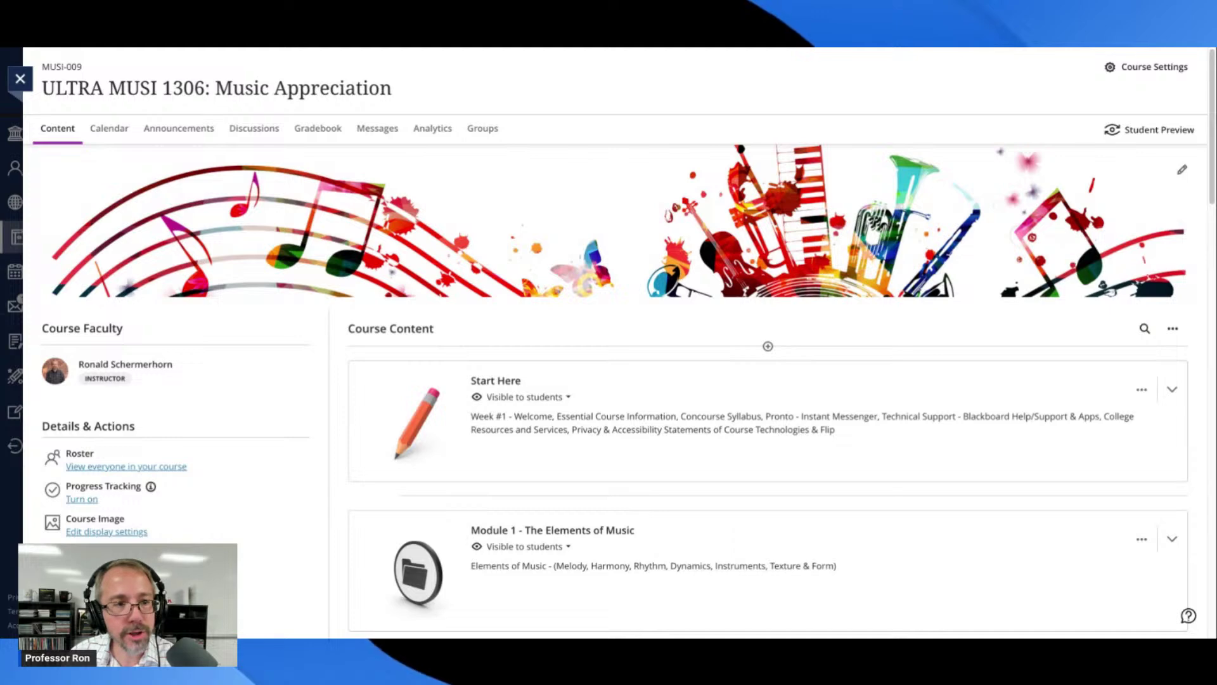
# Step: Open the Video &/or Concert Paper assignment from the Week #15 folder of Module 4 - The Classical Era in the Music Appreciation course
pyautogui.scroll(-3, 570, 209)
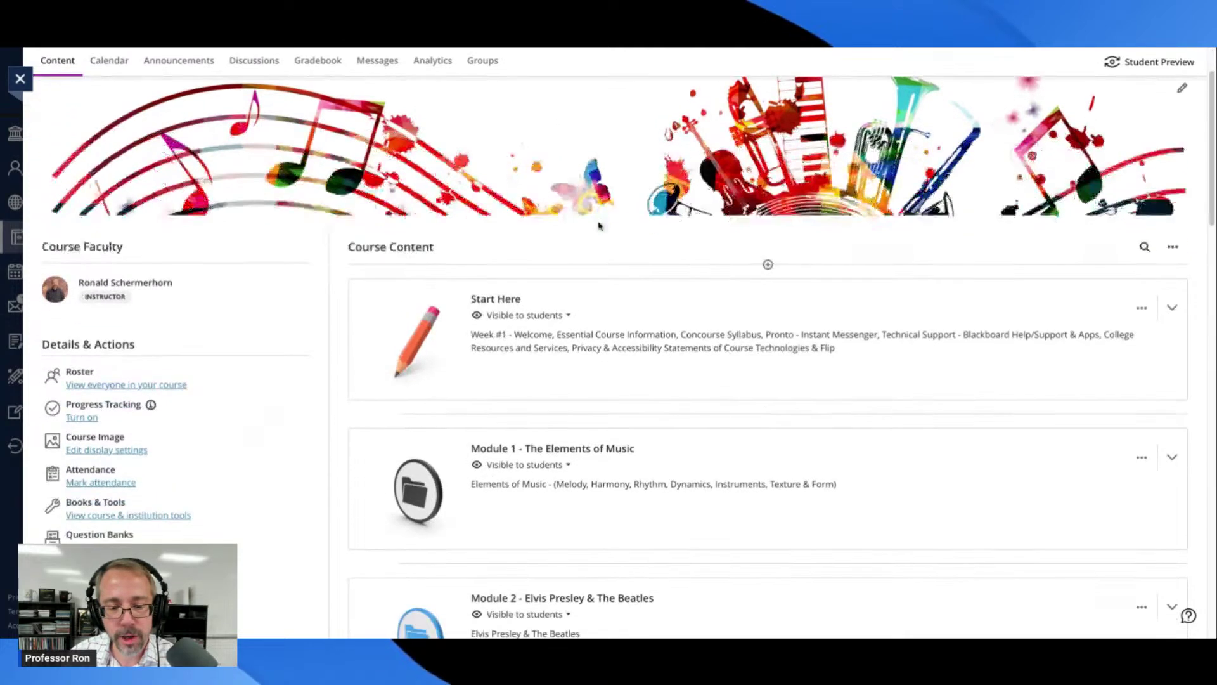
pyautogui.scroll(-12, 599, 225)
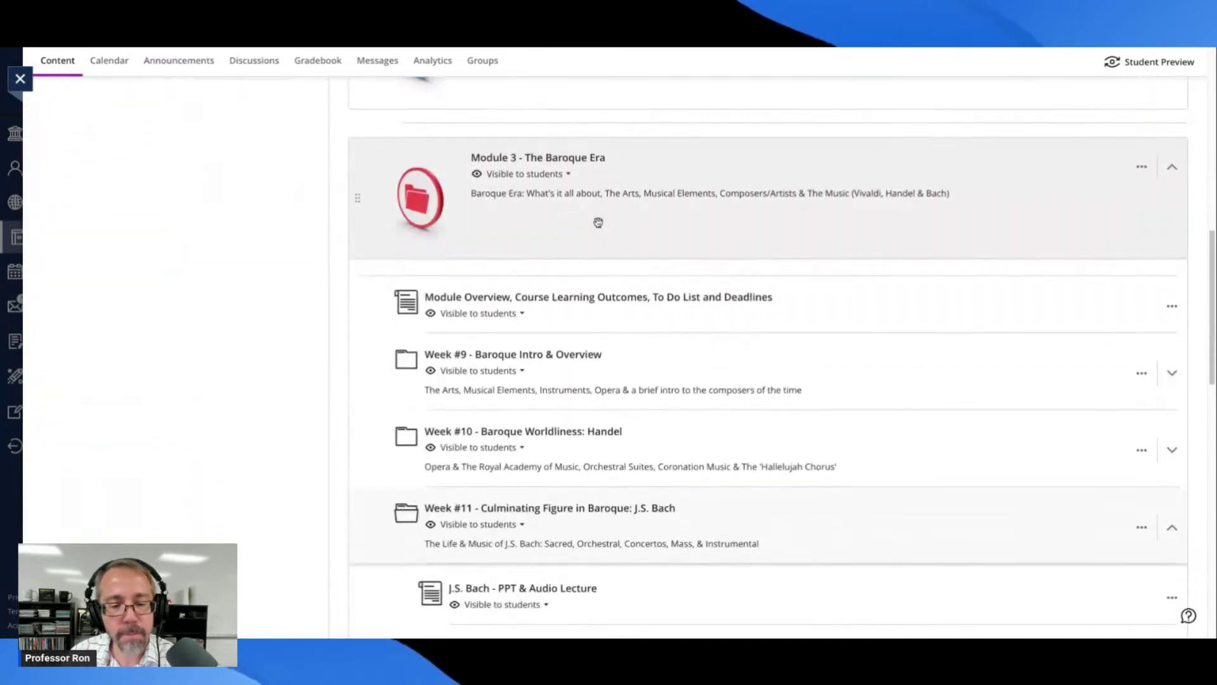
pyautogui.scroll(-10, 598, 223)
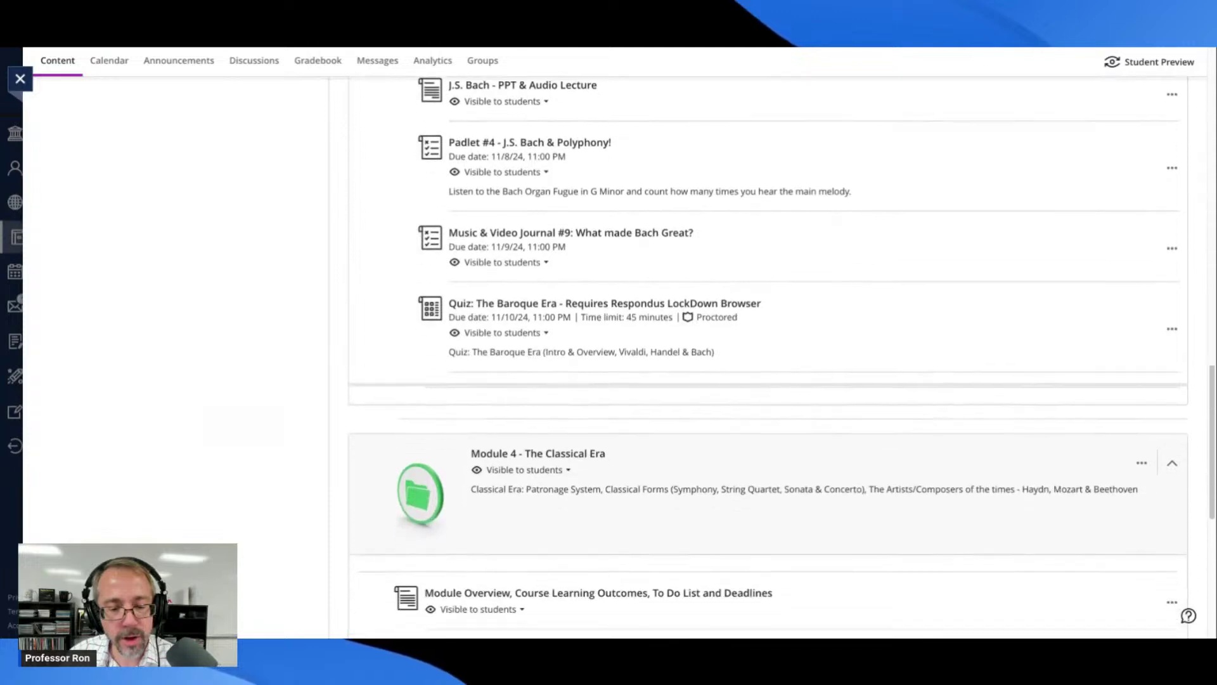
pyautogui.scroll(-7, 599, 223)
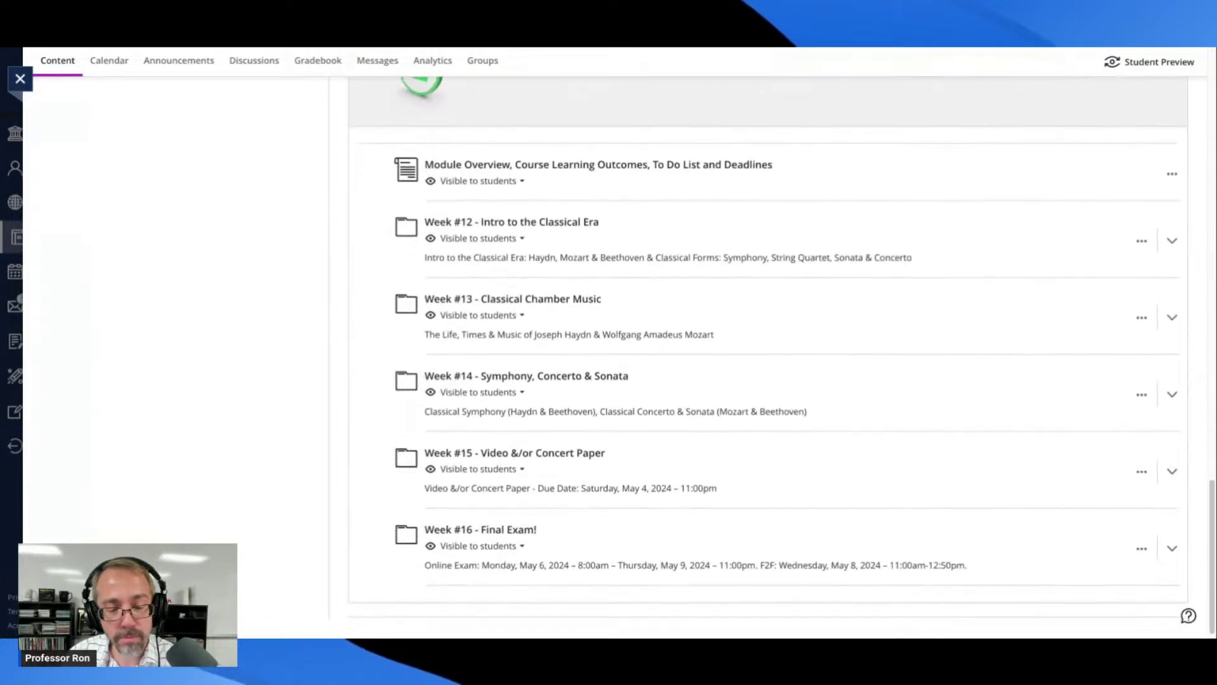
pyautogui.scroll(-1, 599, 223)
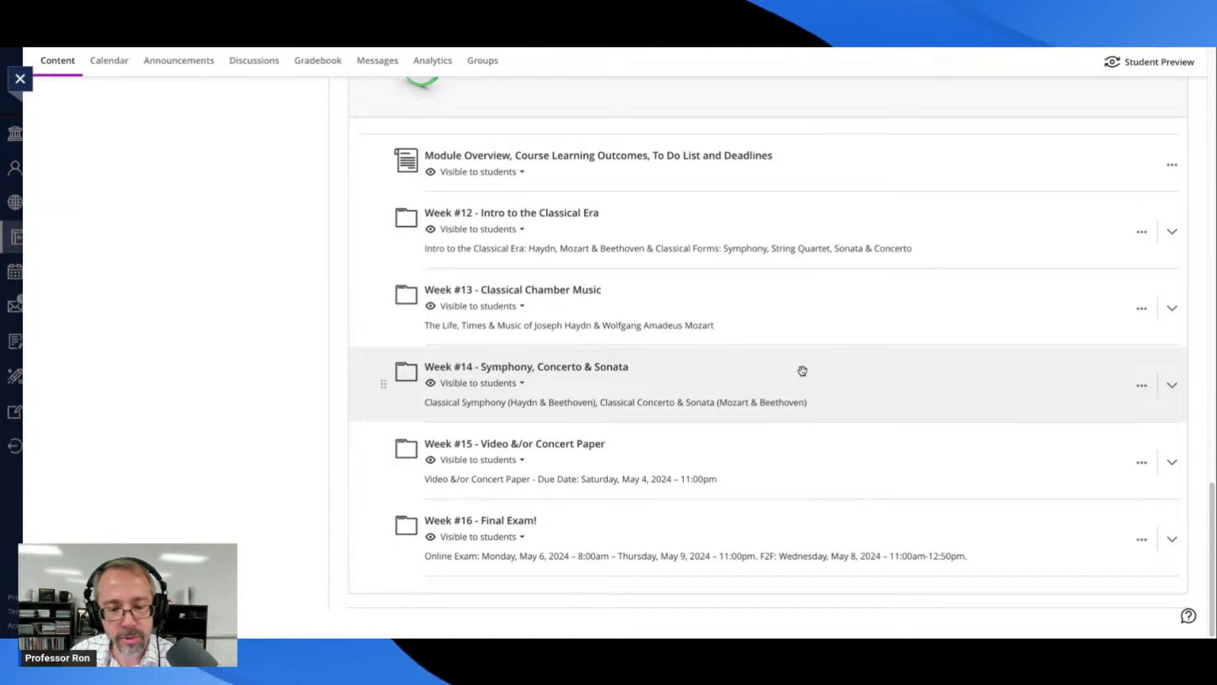
pyautogui.click(586, 443)
pyautogui.scroll(-2, 625, 427)
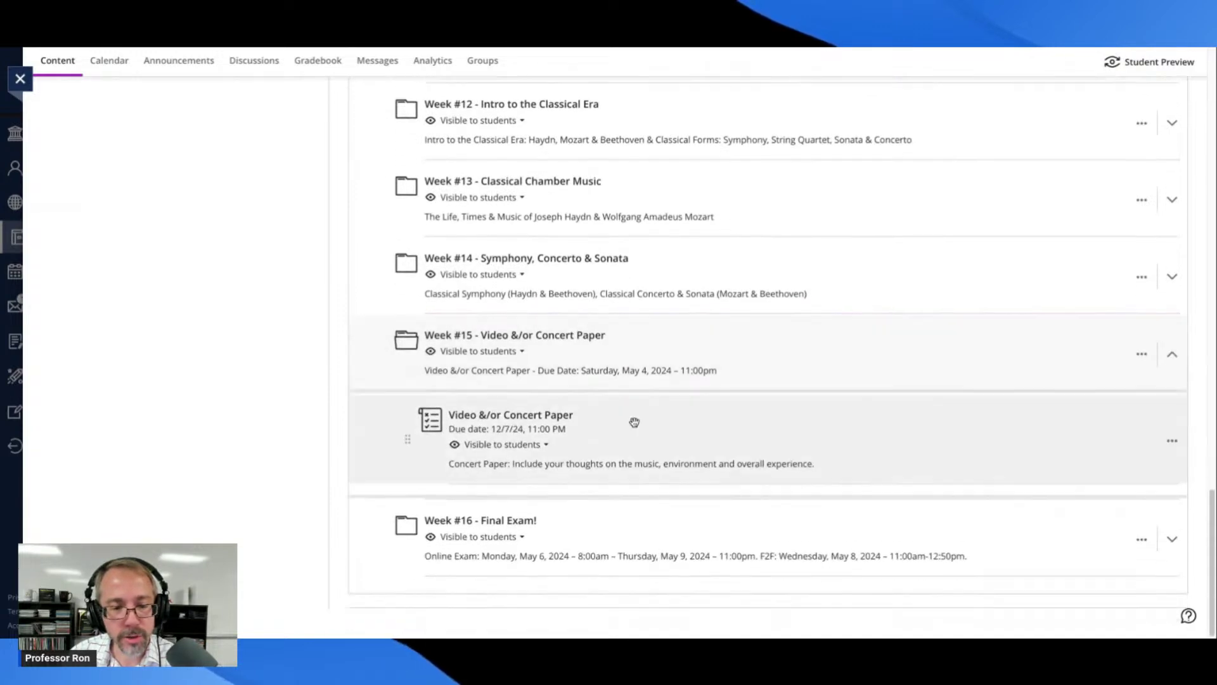
pyautogui.click(551, 339)
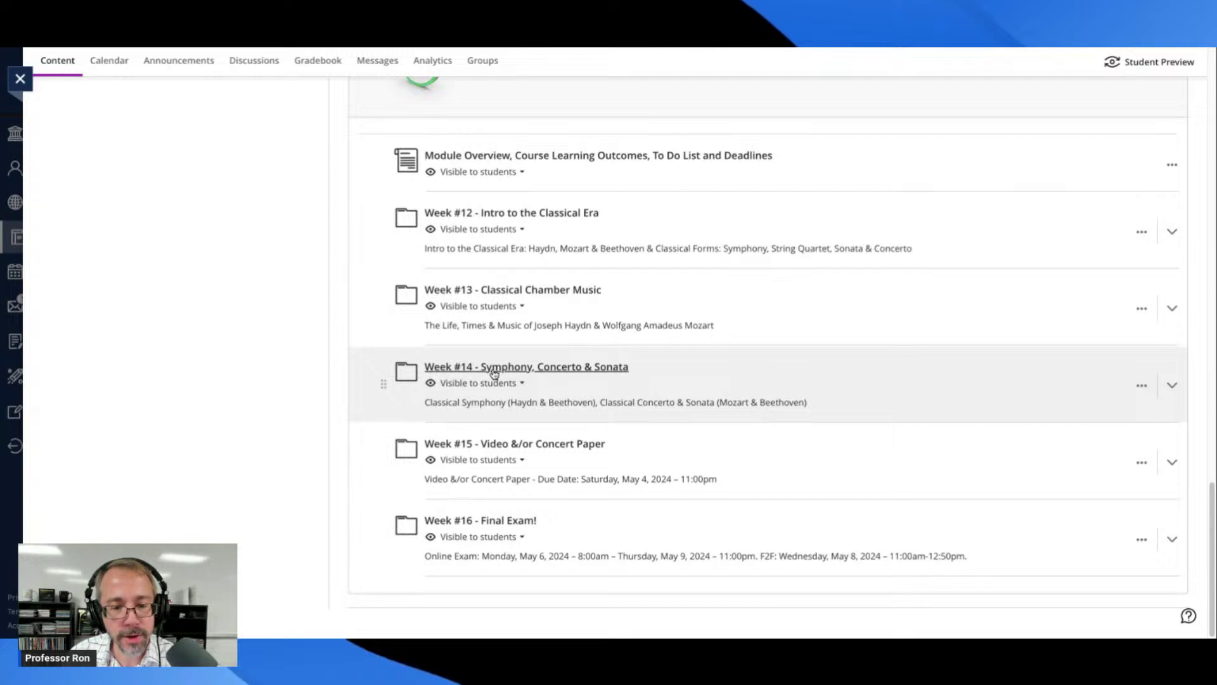
pyautogui.click(552, 447)
pyautogui.scroll(-2, 574, 442)
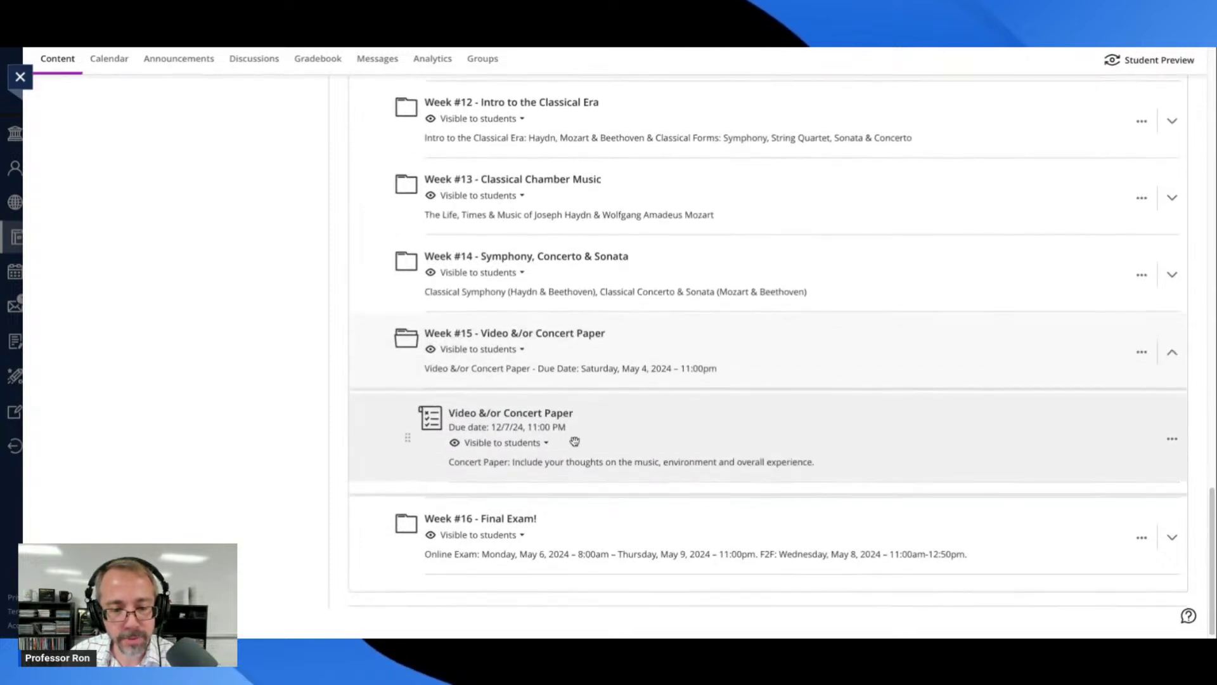
pyautogui.click(517, 416)
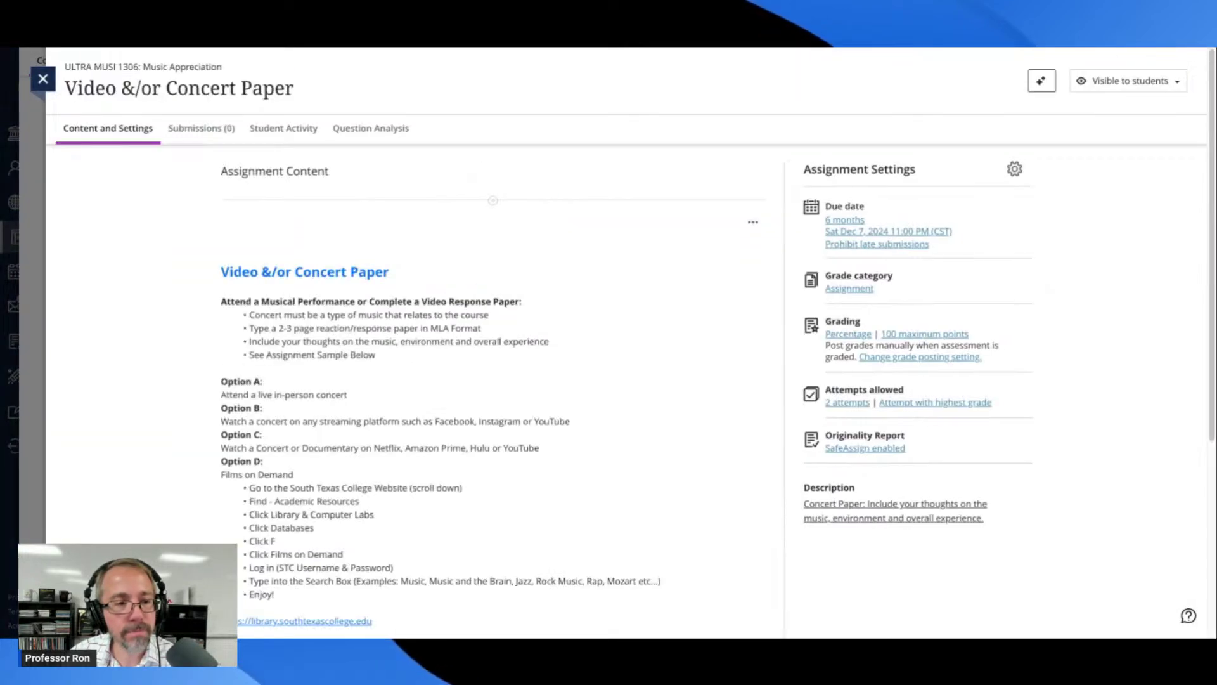
# Step: Review the Video &/or Concert Paper assignment's instructions, Options A to D, submission requirements and sample papers
pyautogui.scroll(-5, 605, 325)
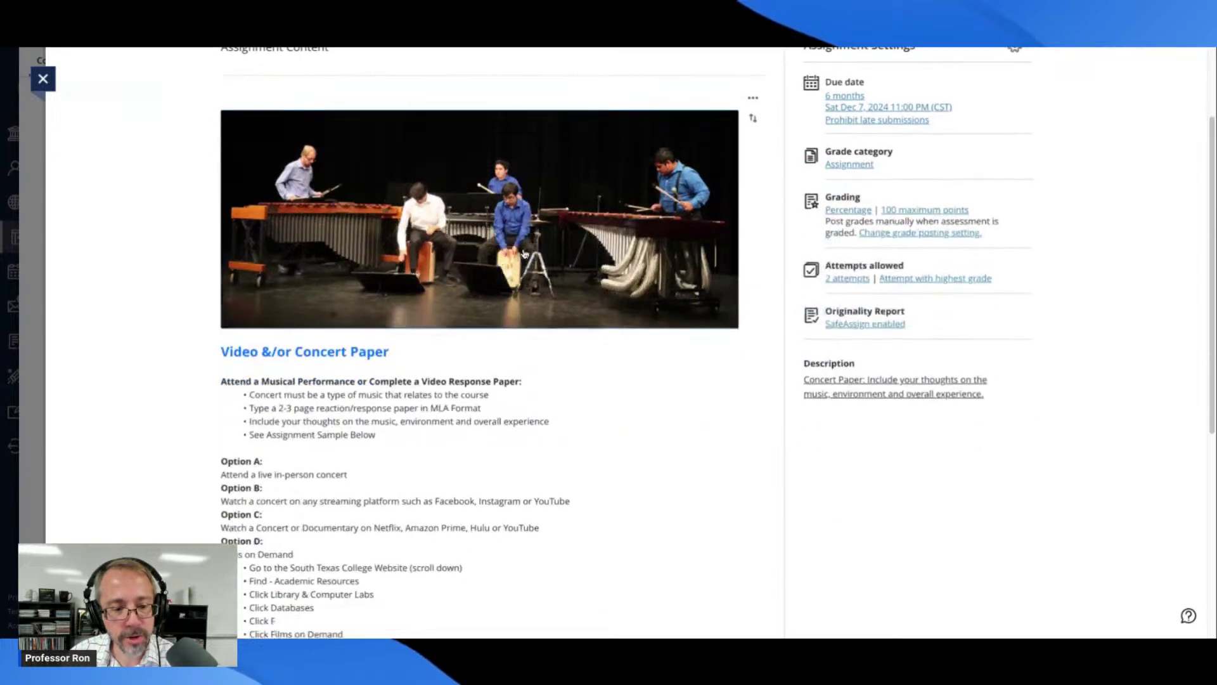
pyautogui.scroll(1, 605, 325)
pyautogui.scroll(-3, 605, 325)
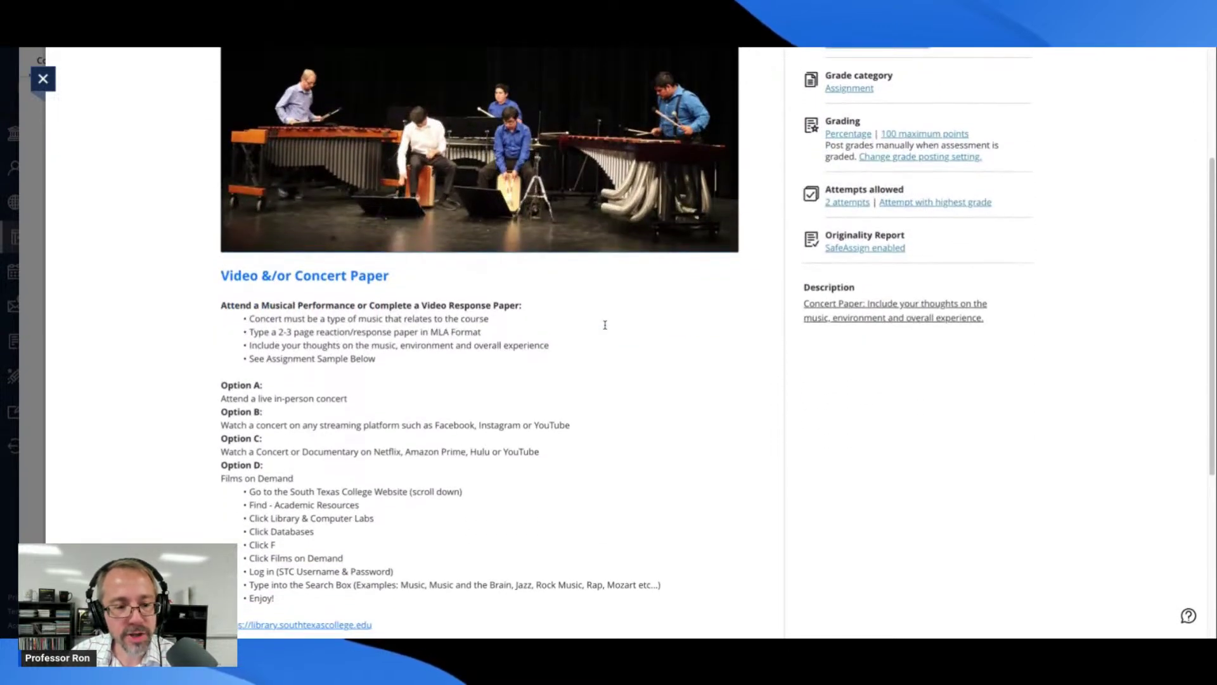
pyautogui.scroll(-1, 611, 278)
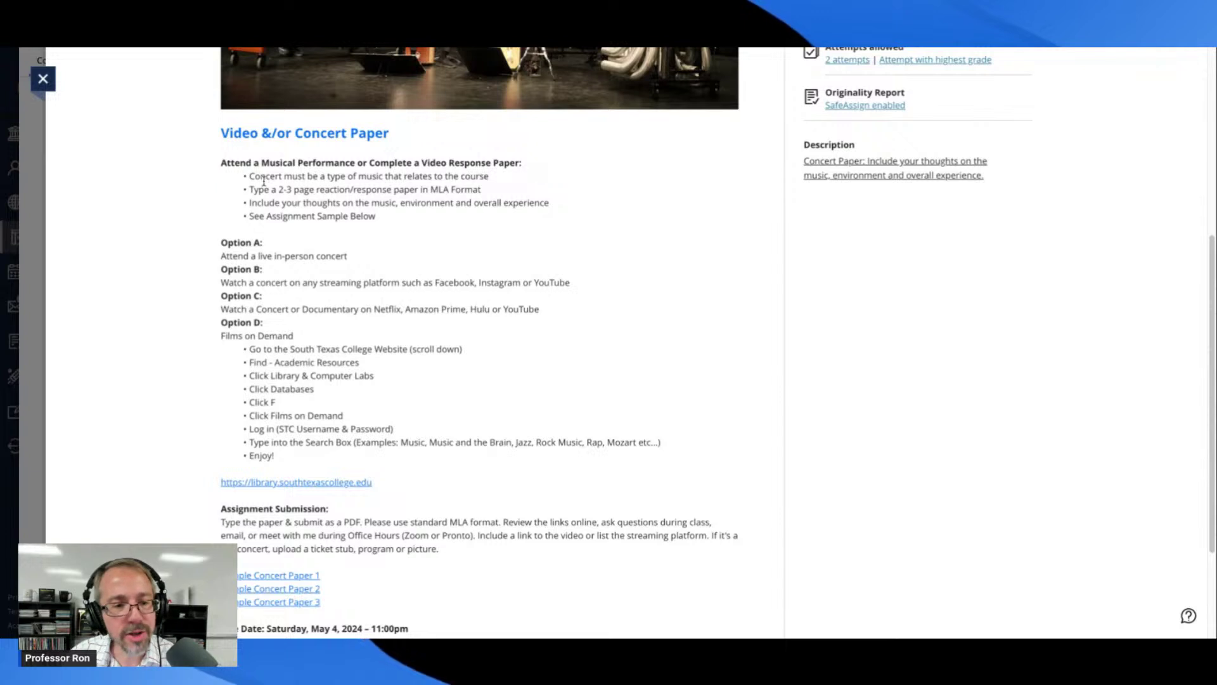
pyautogui.scroll(-1, 272, 188)
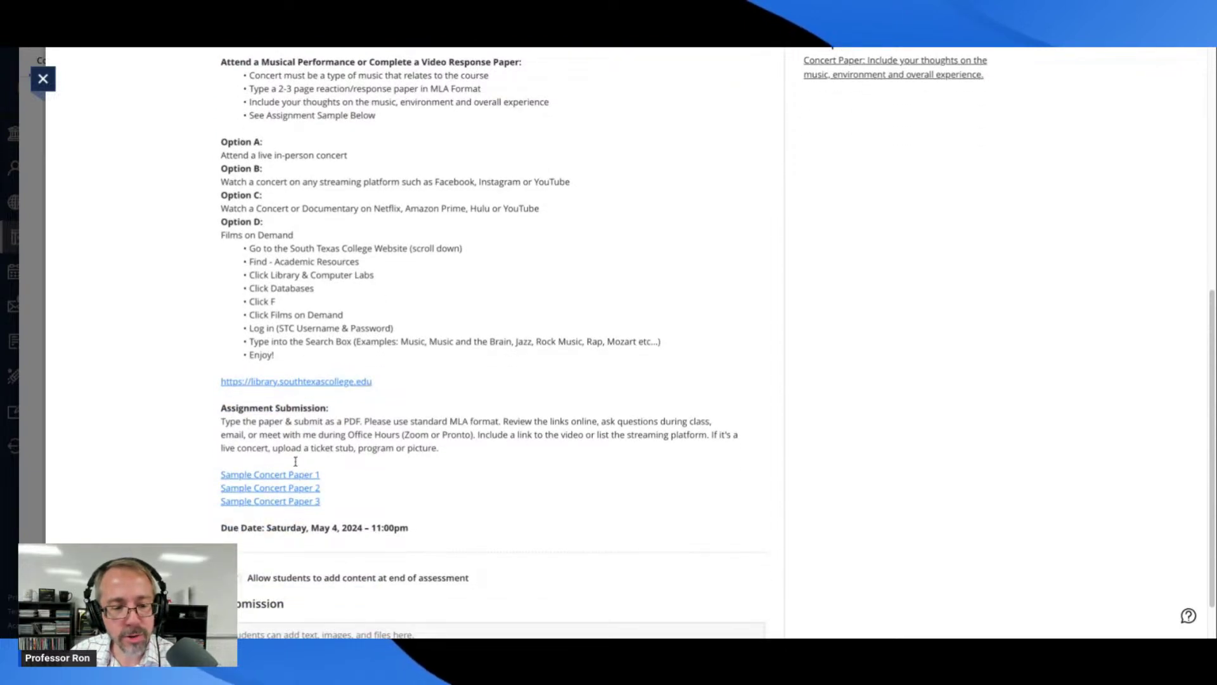
pyautogui.scroll(1, 345, 309)
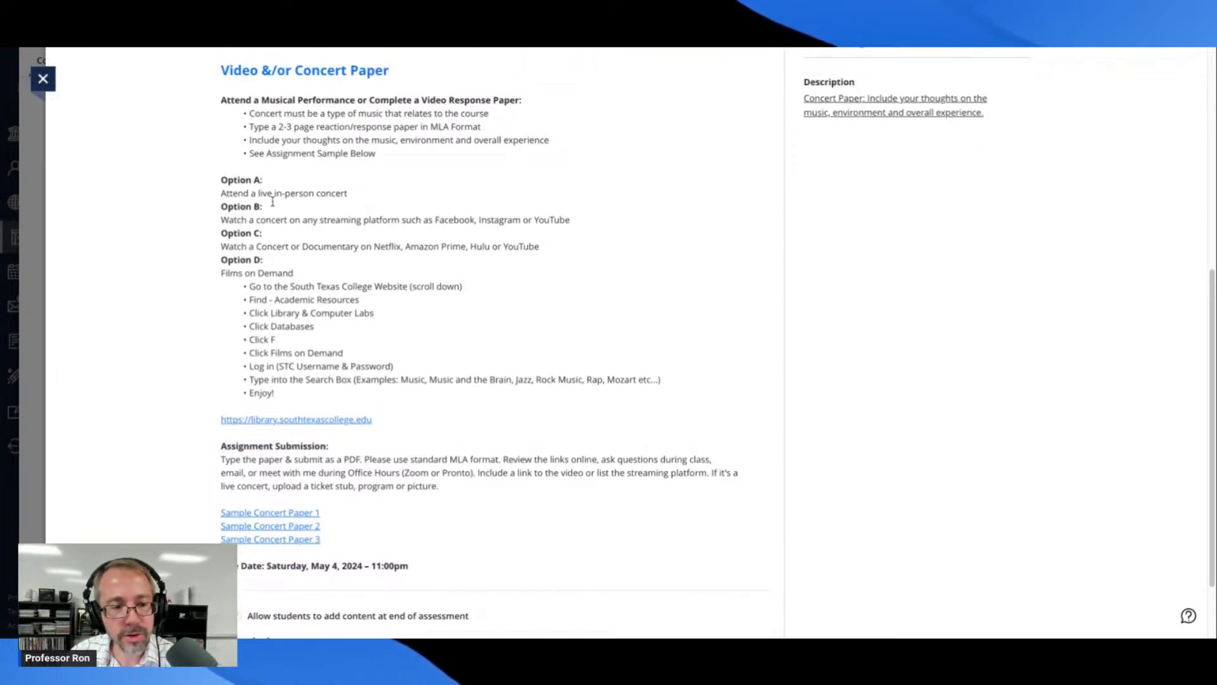
pyautogui.scroll(1, 273, 201)
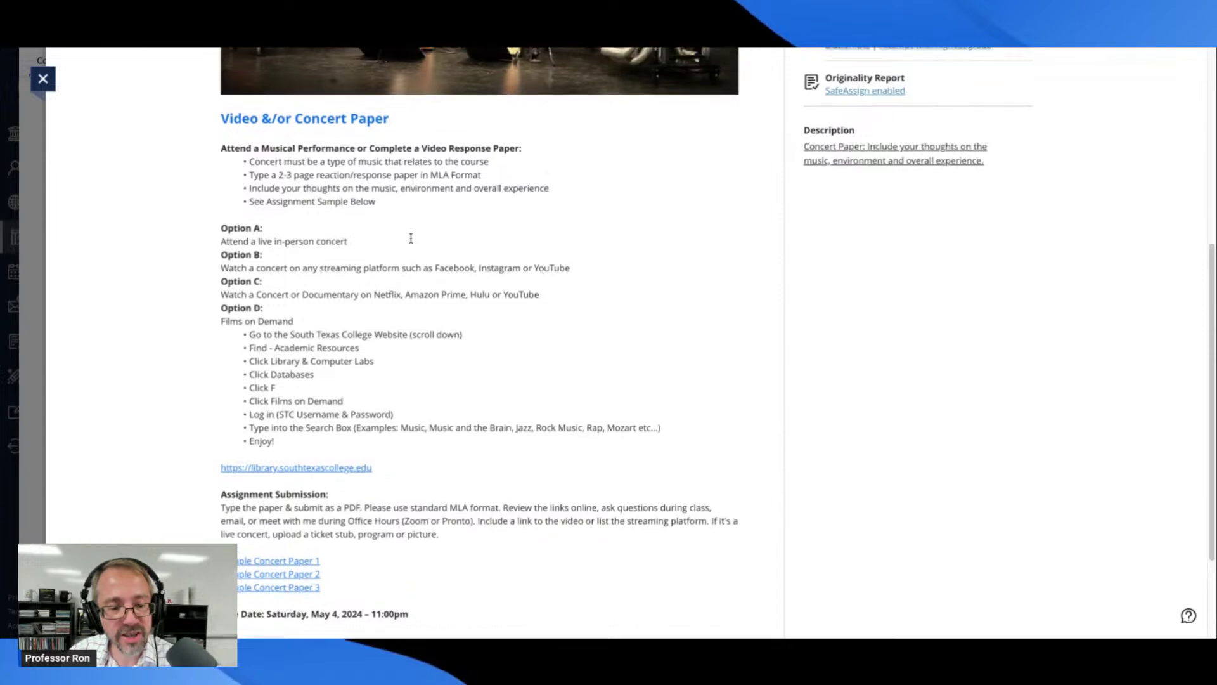
pyautogui.scroll(-3, 419, 234)
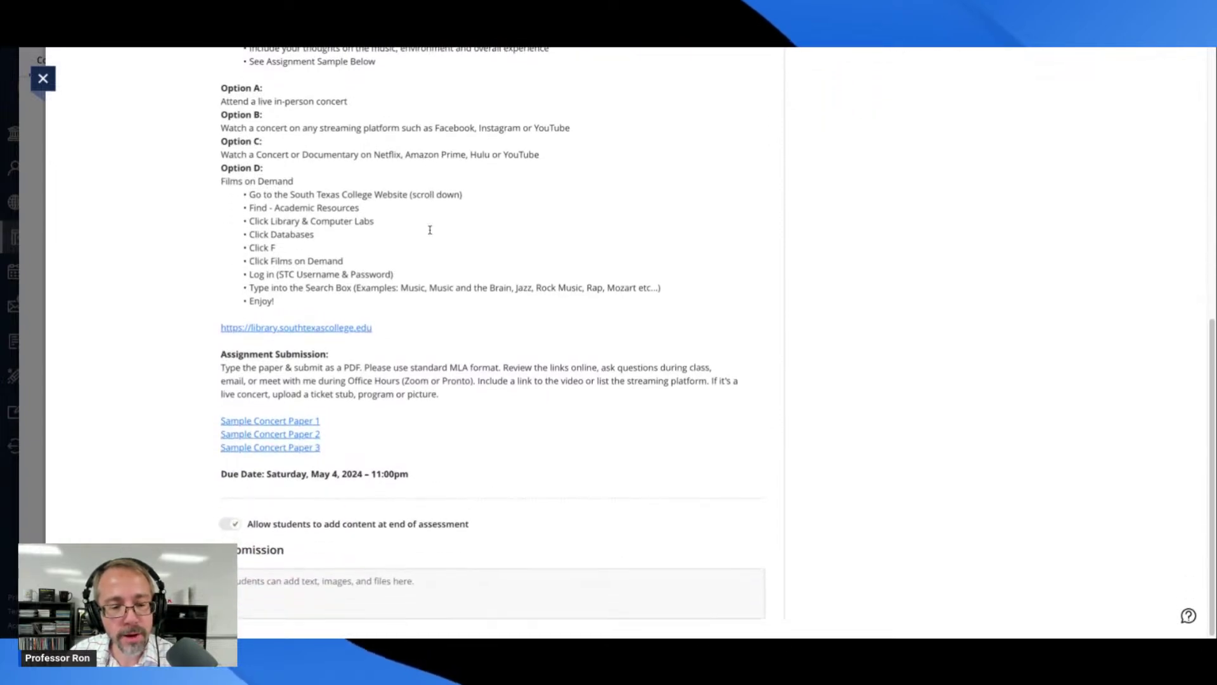
pyautogui.scroll(3, 430, 230)
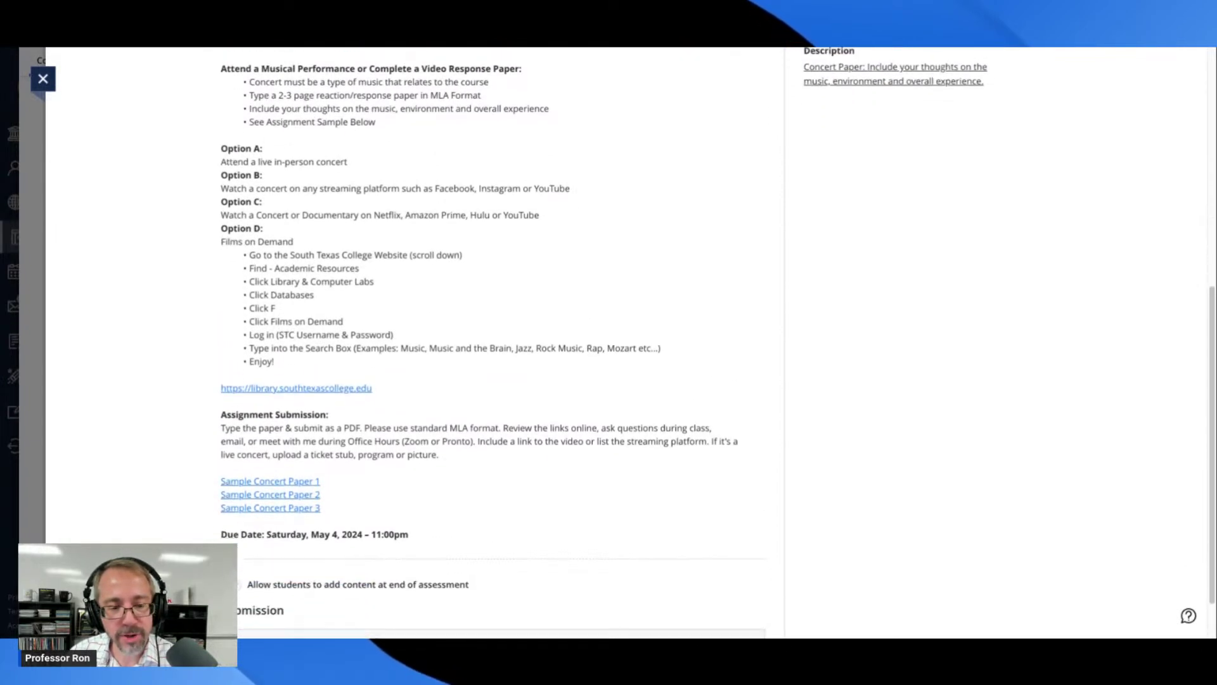
pyautogui.scroll(5, 479, 343)
pyautogui.scroll(3, 479, 343)
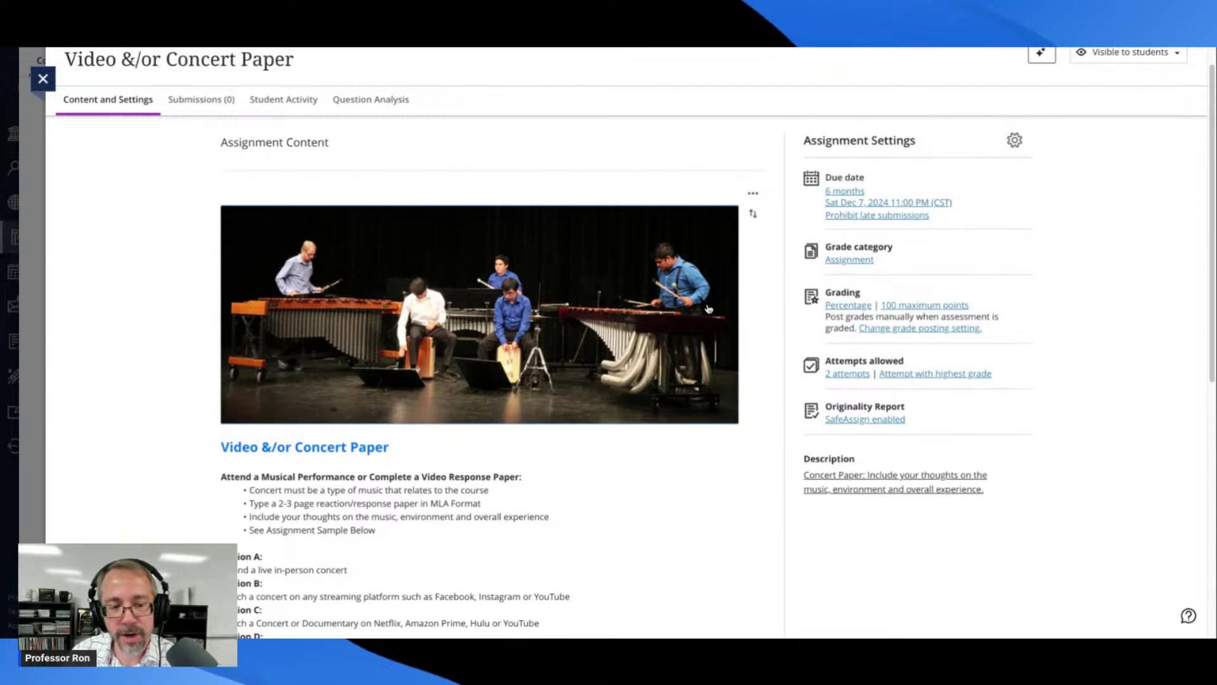
pyautogui.scroll(-3, 190, 248)
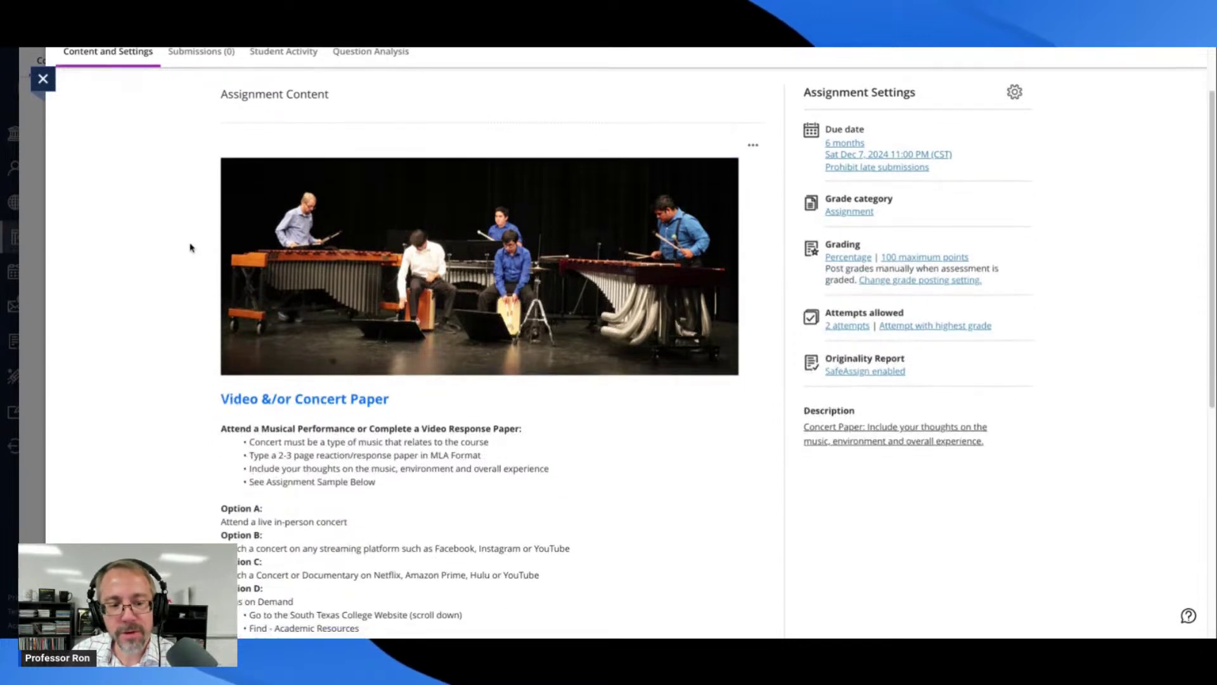
pyautogui.scroll(-5, 190, 247)
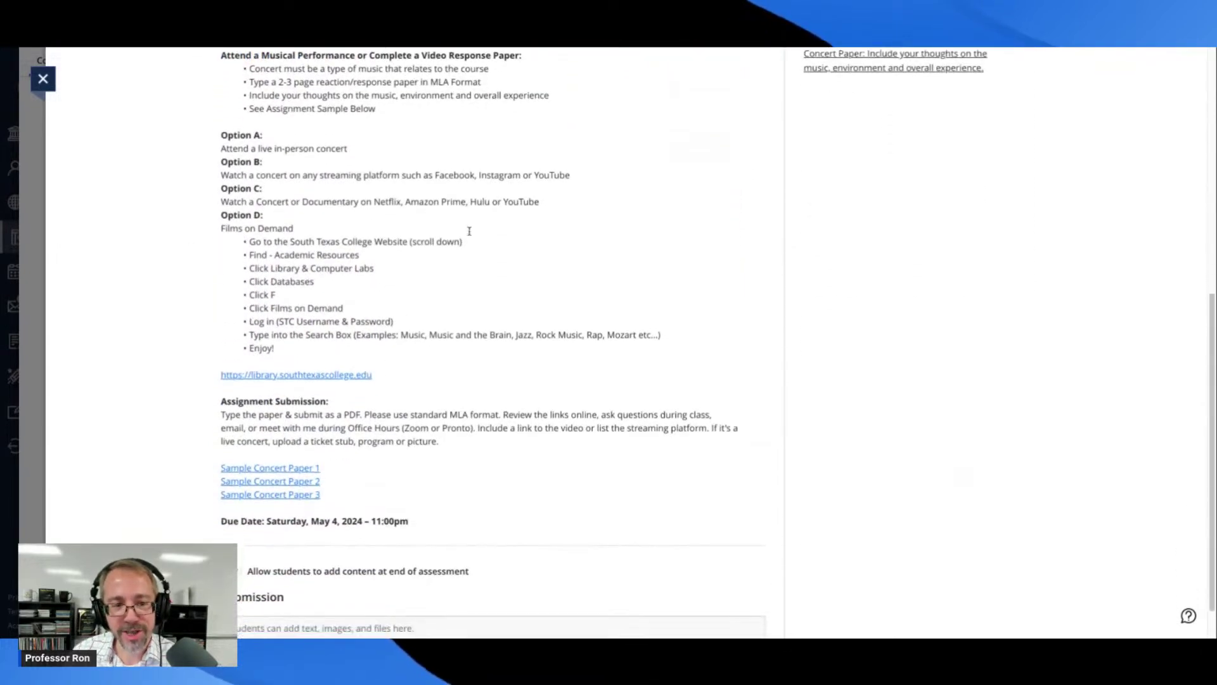
pyautogui.scroll(1, 501, 229)
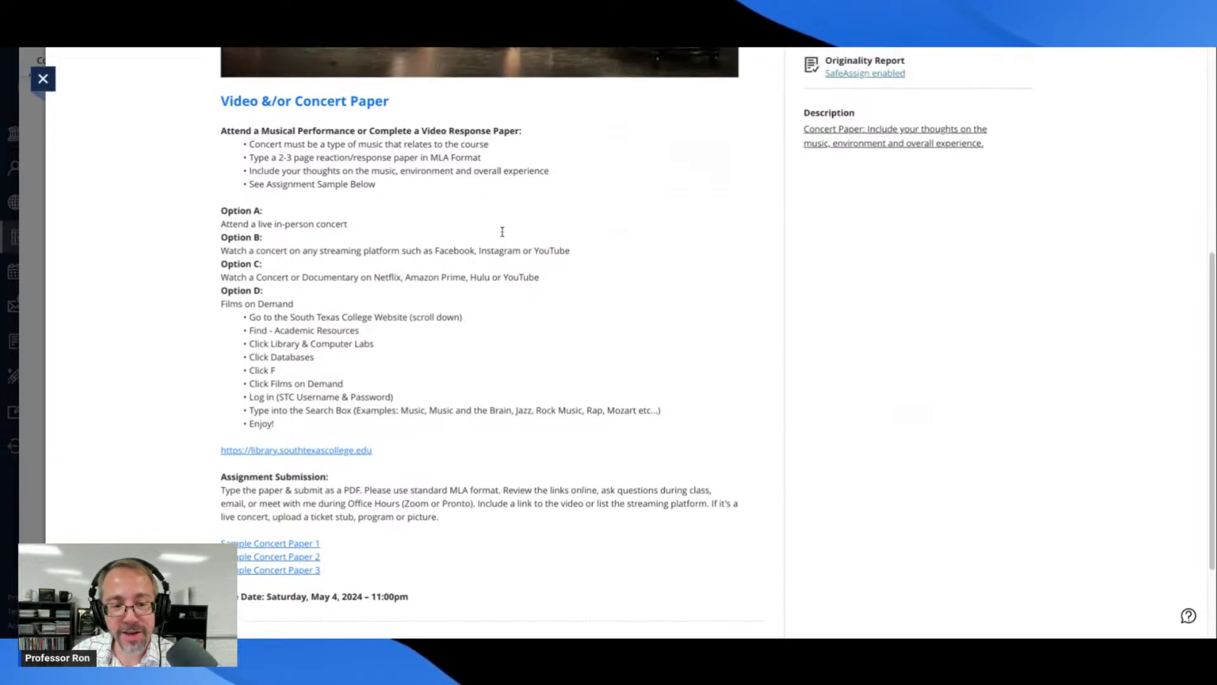
pyautogui.scroll(-1, 501, 231)
pyautogui.scroll(2, 502, 230)
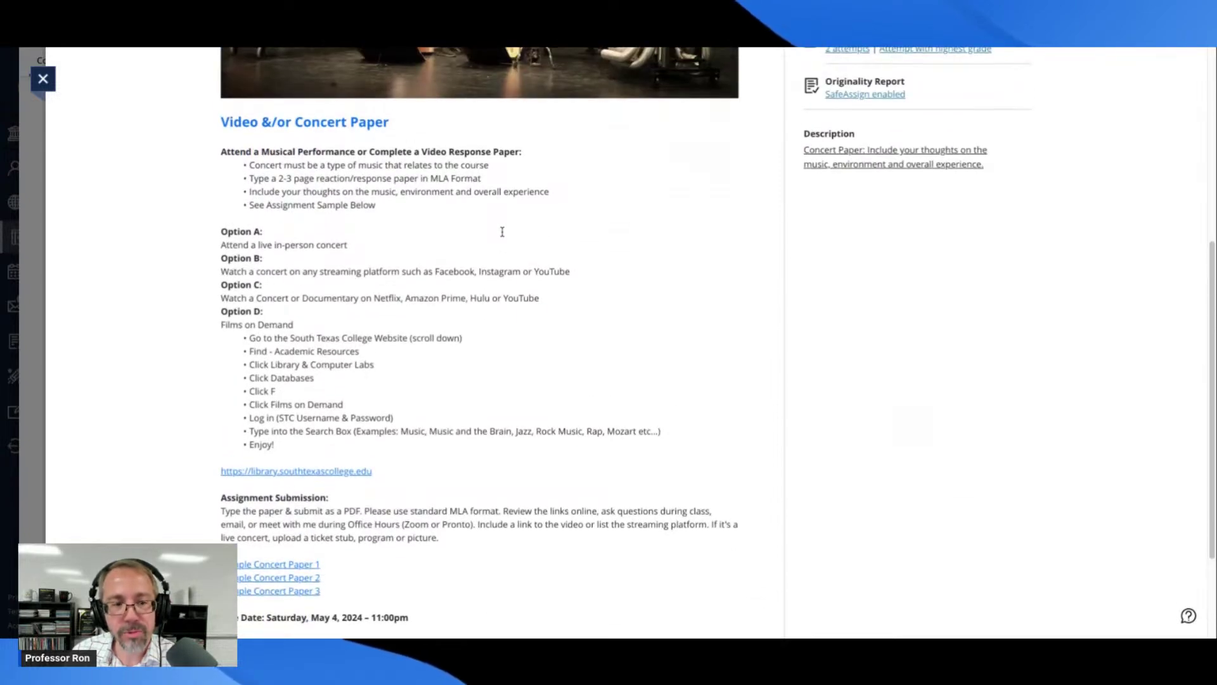
pyautogui.scroll(-3, 575, 230)
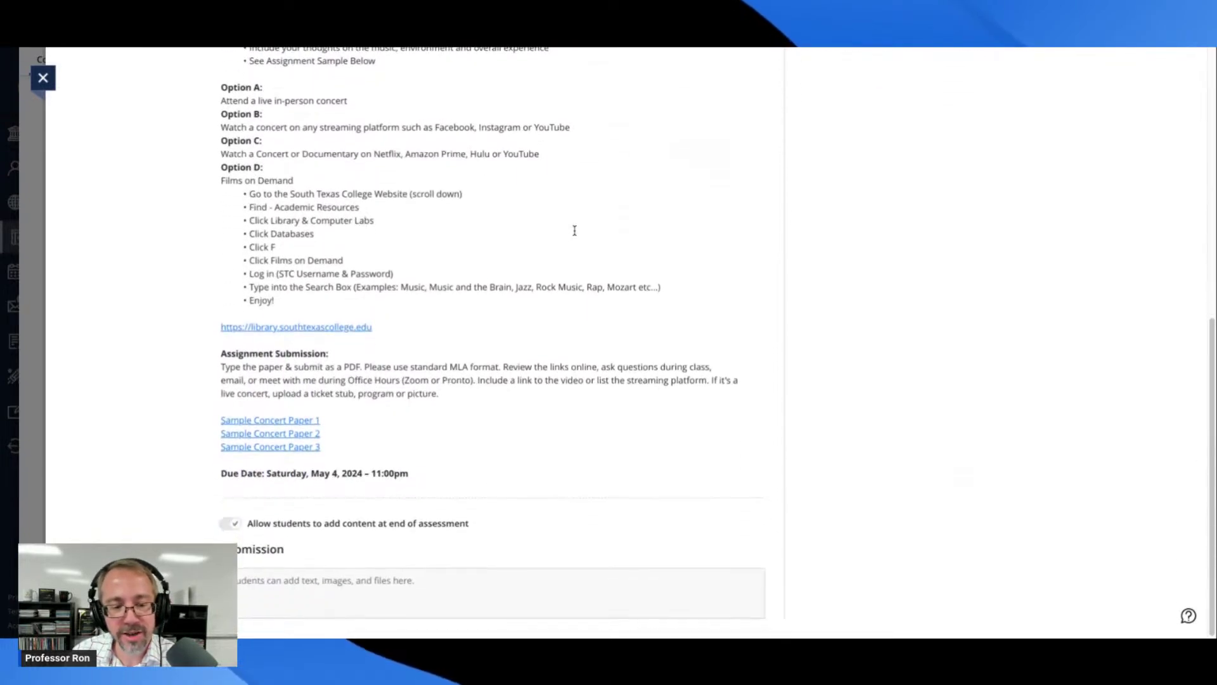
pyautogui.scroll(3, 573, 228)
pyautogui.scroll(7, 544, 218)
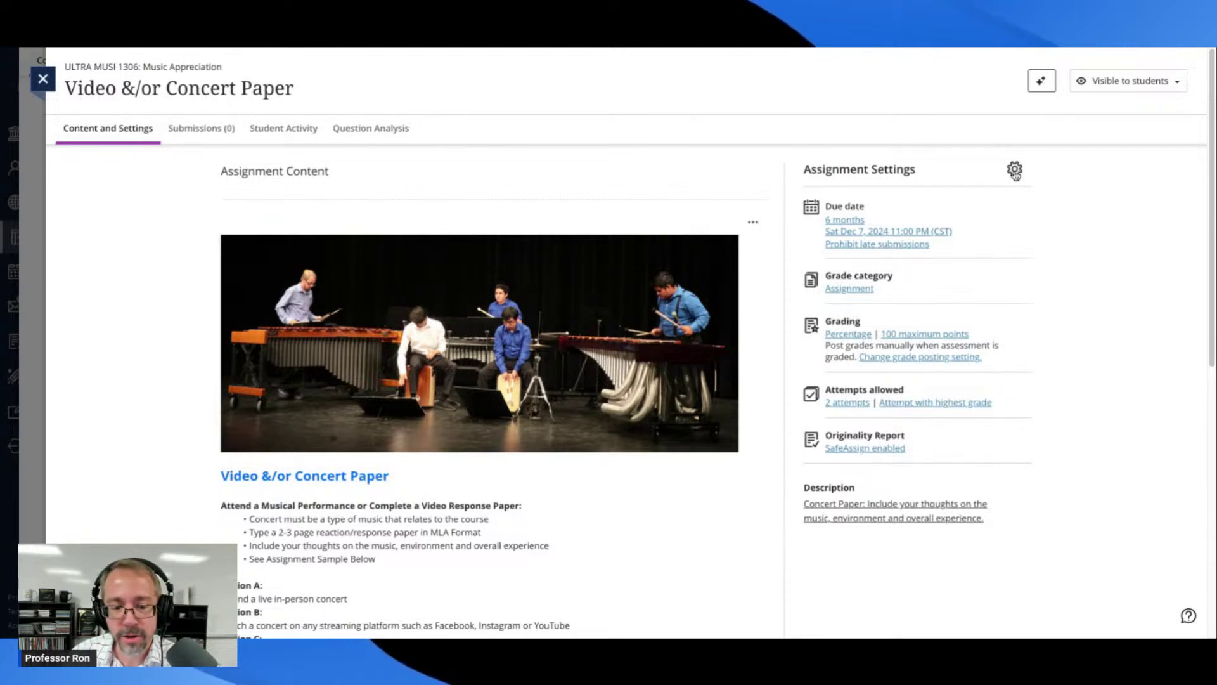
# Step: Open the grading rubric options under Additional Tools in the assignment's settings
pyautogui.scroll(-1, 973, 212)
pyautogui.click(1014, 129)
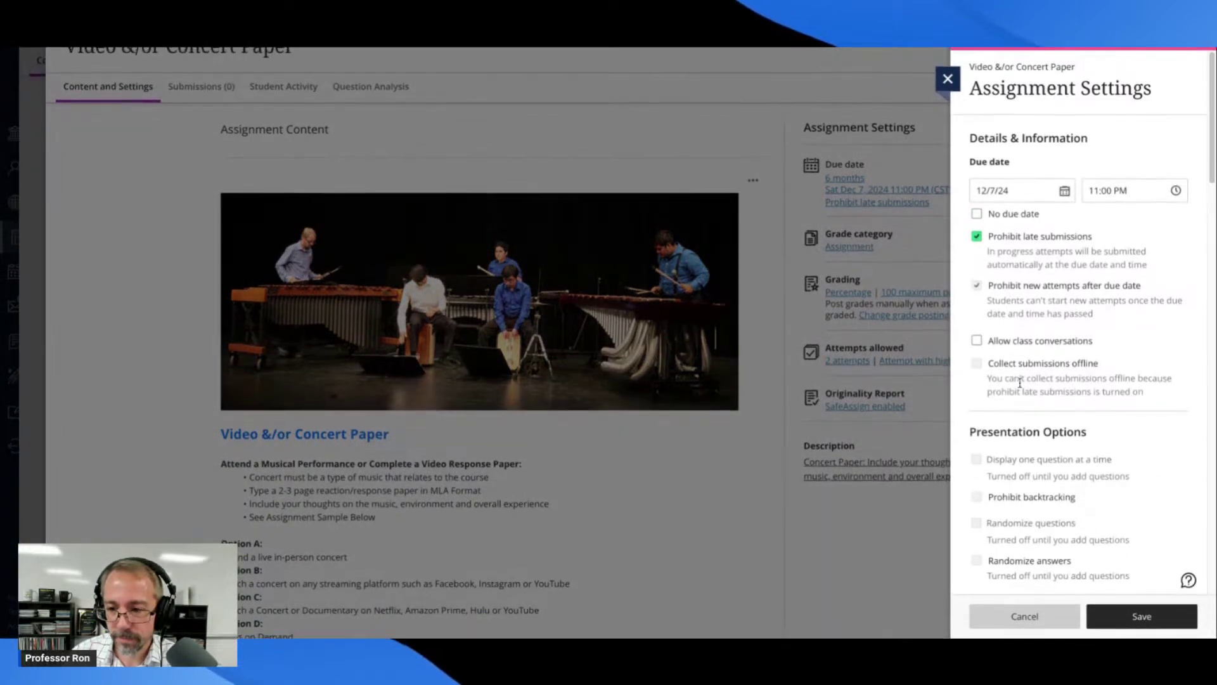
pyautogui.scroll(-4, 1022, 378)
pyautogui.scroll(-7, 1029, 245)
pyautogui.scroll(-8, 1034, 246)
pyautogui.scroll(-5, 1085, 317)
pyautogui.scroll(-4, 1084, 317)
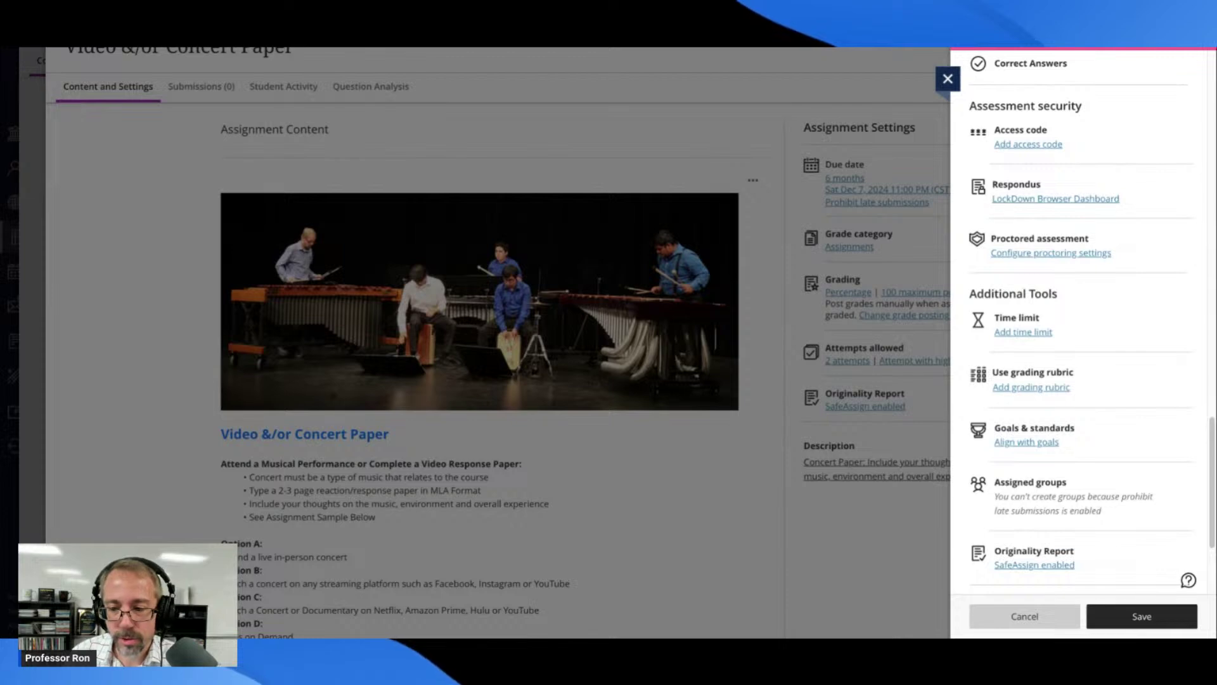
pyautogui.click(1051, 394)
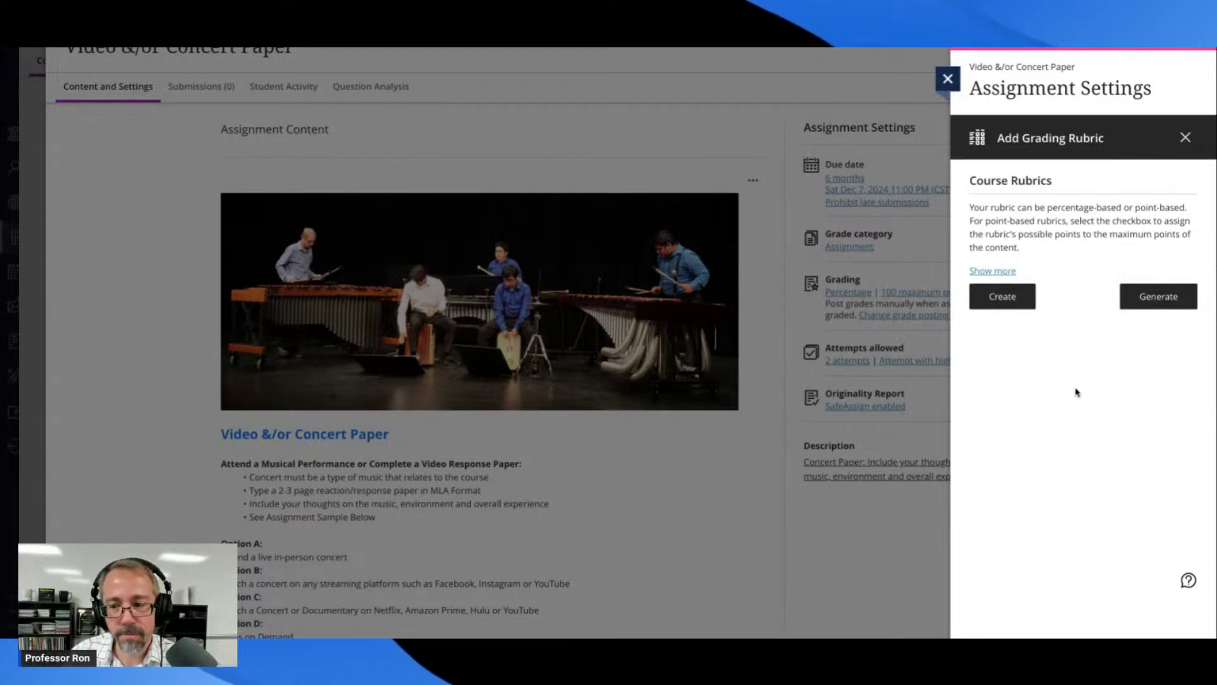
# Step: Expand the course rubric explanation and auto-generate a grading rubric for the assignment
pyautogui.click(992, 273)
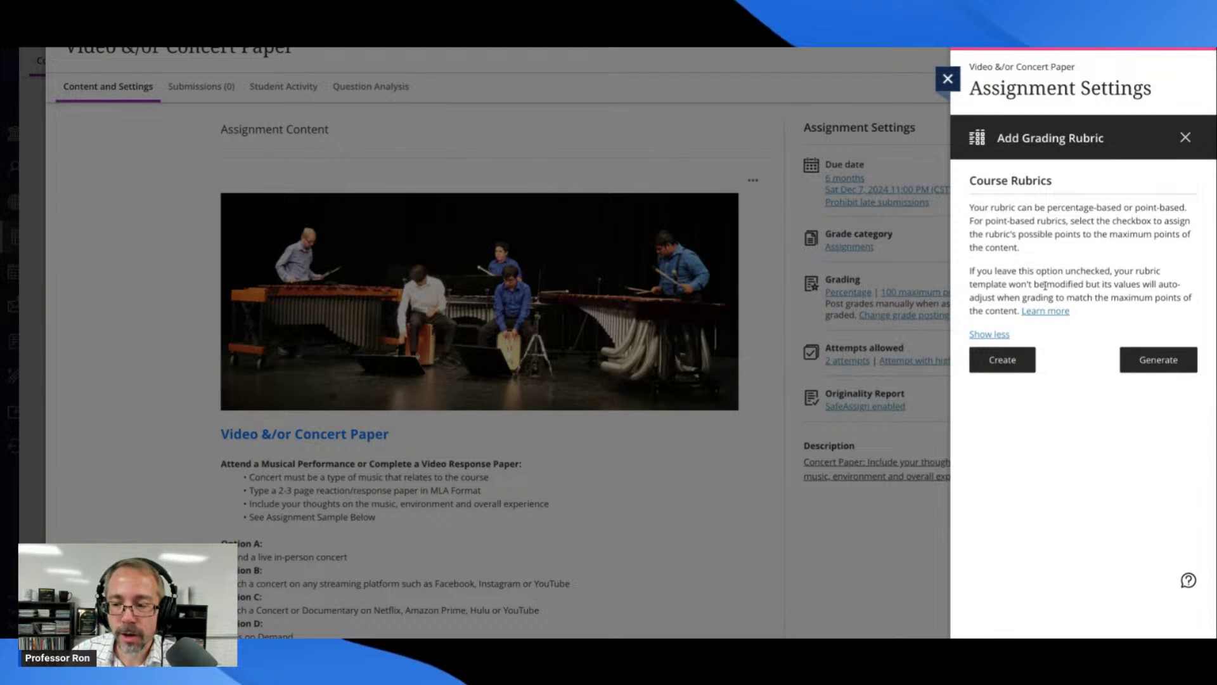
pyautogui.click(1157, 361)
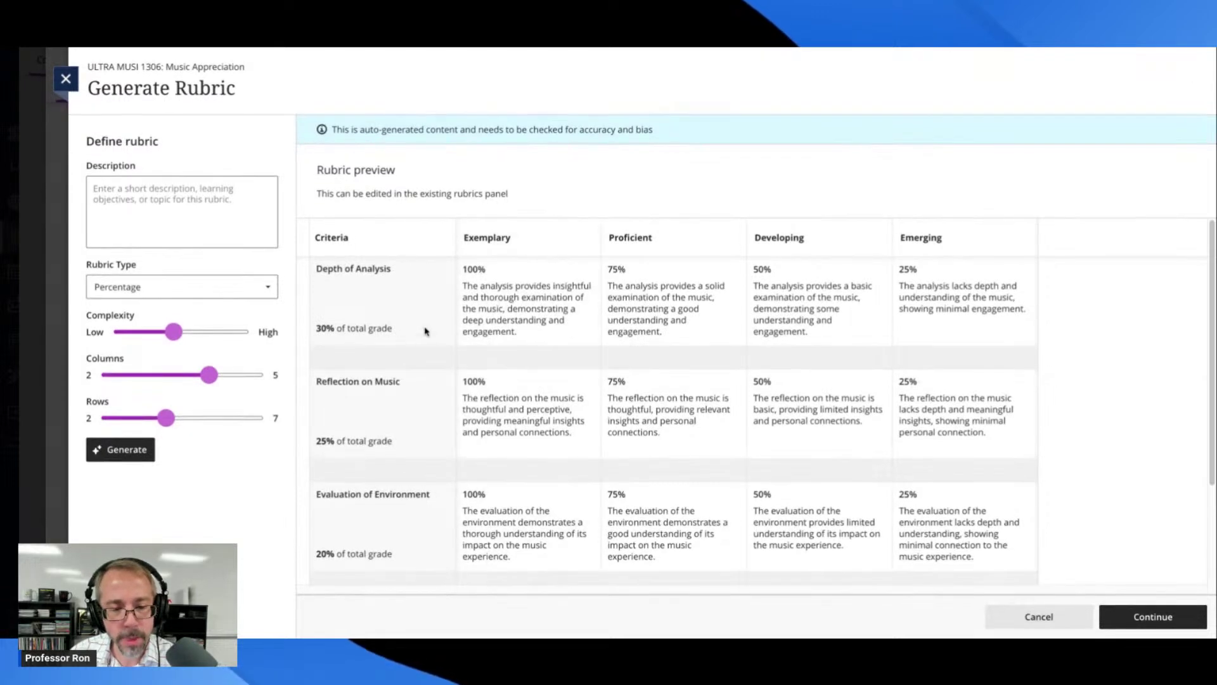
pyautogui.scroll(-1, 426, 339)
pyautogui.scroll(-1, 427, 339)
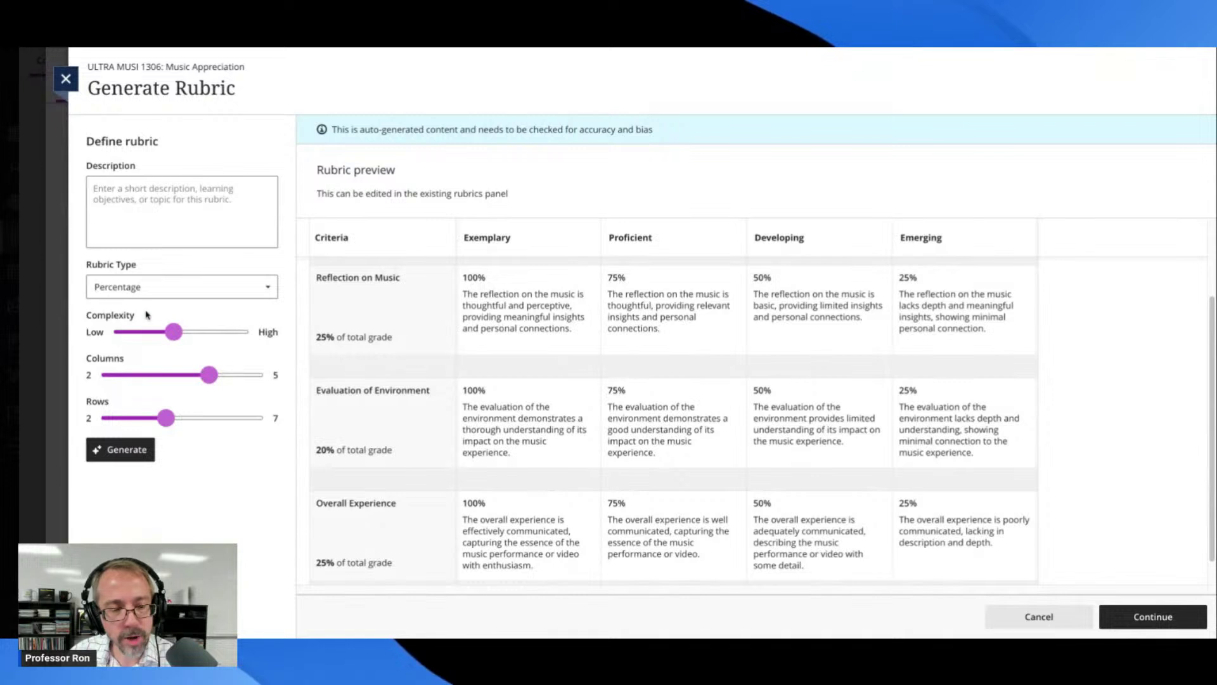
# Step: Examine the available rubric types and the complexity, column and row settings for the generated rubric
pyautogui.click(201, 293)
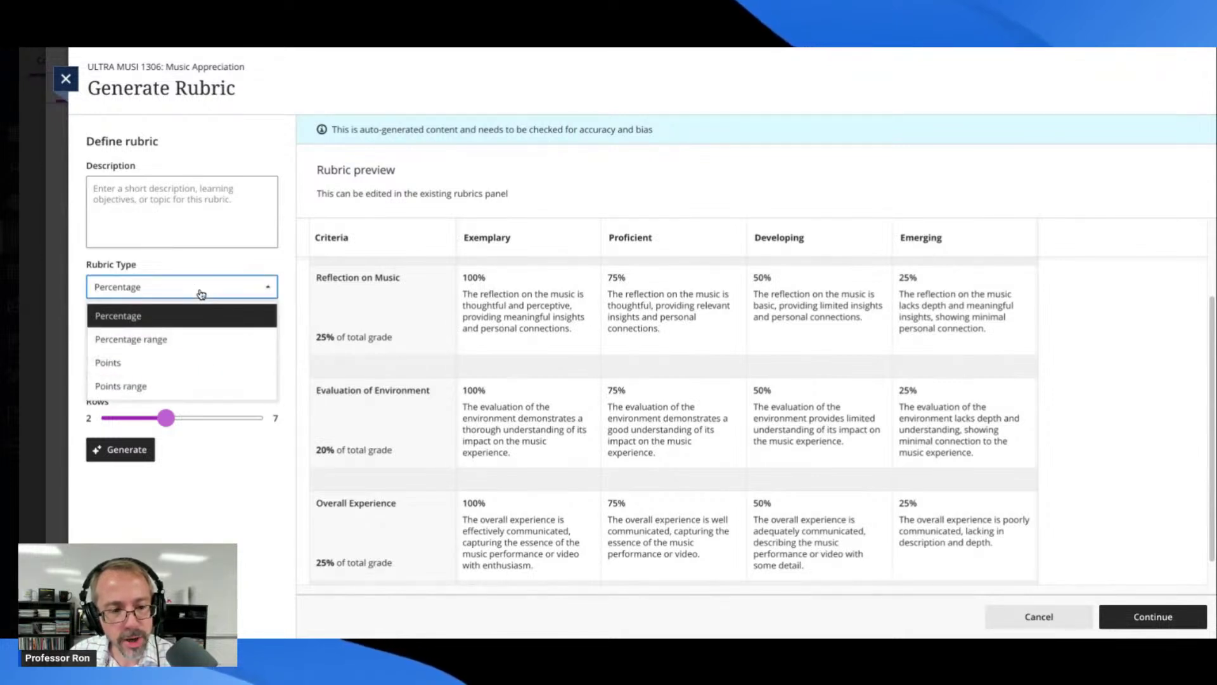
pyautogui.click(242, 464)
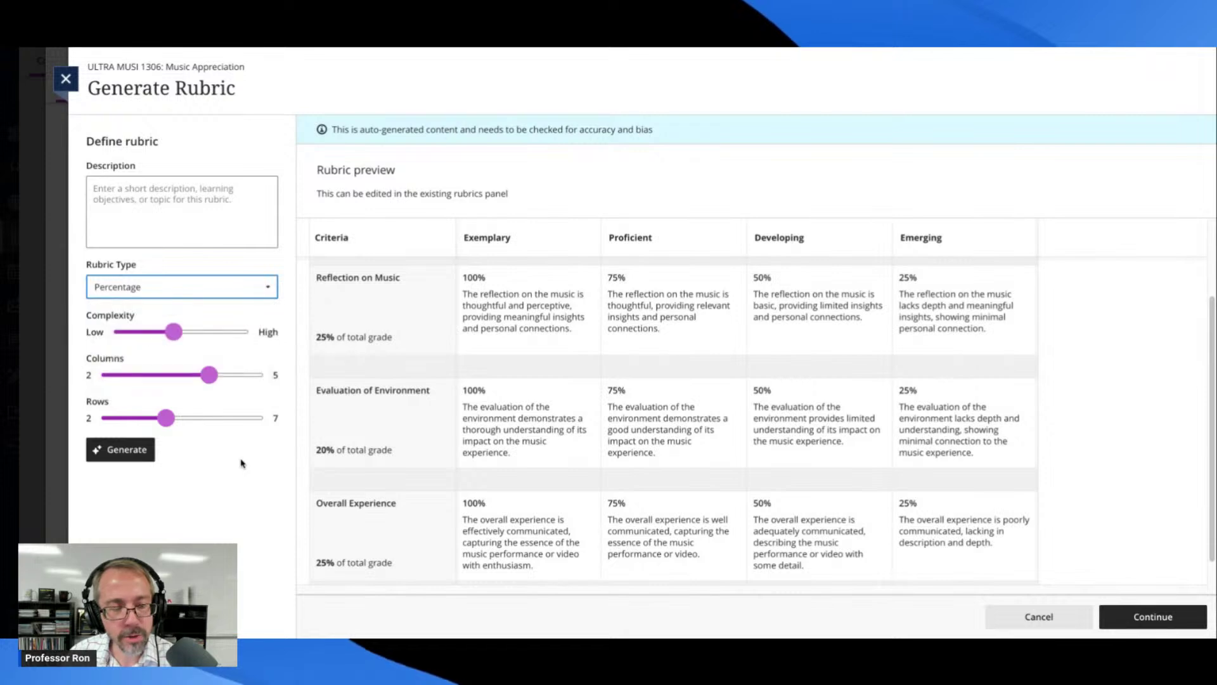
pyautogui.click(250, 291)
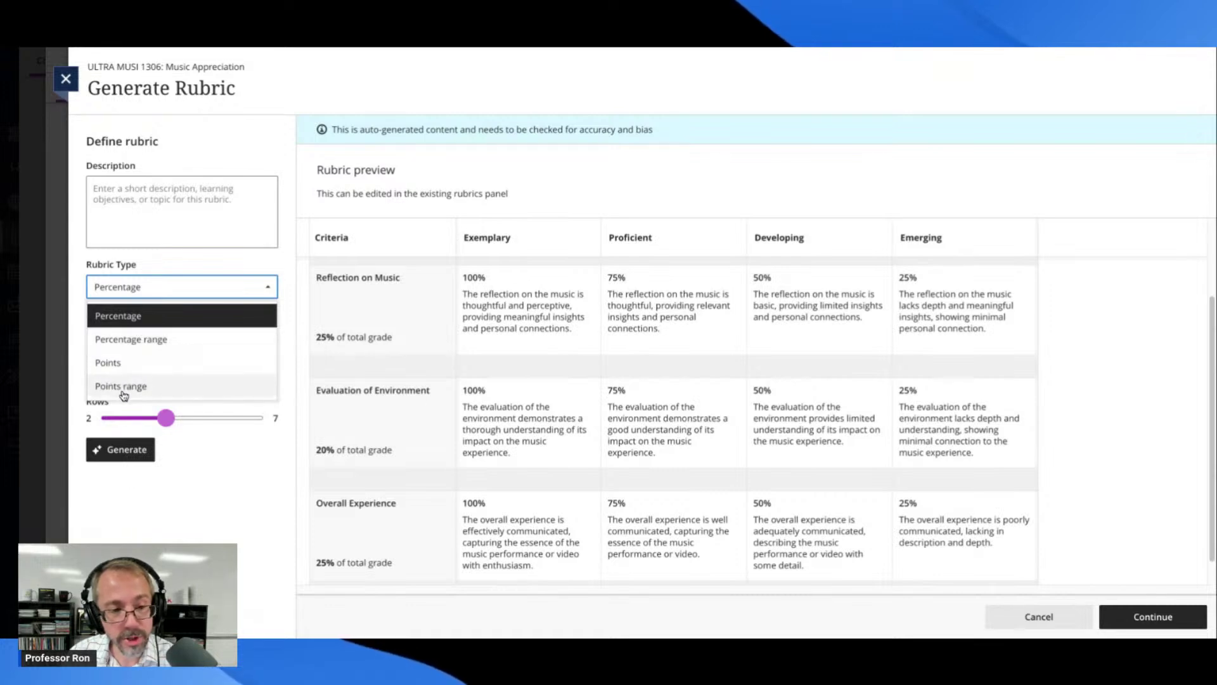
pyautogui.click(264, 288)
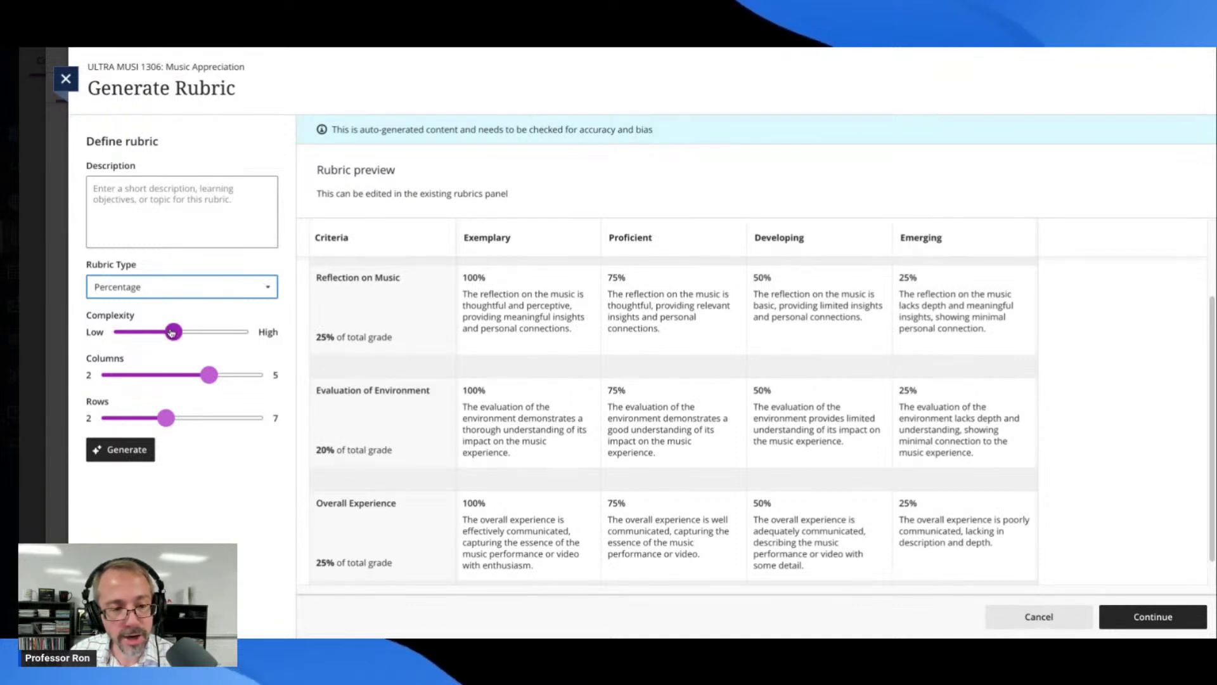
pyautogui.click(214, 379)
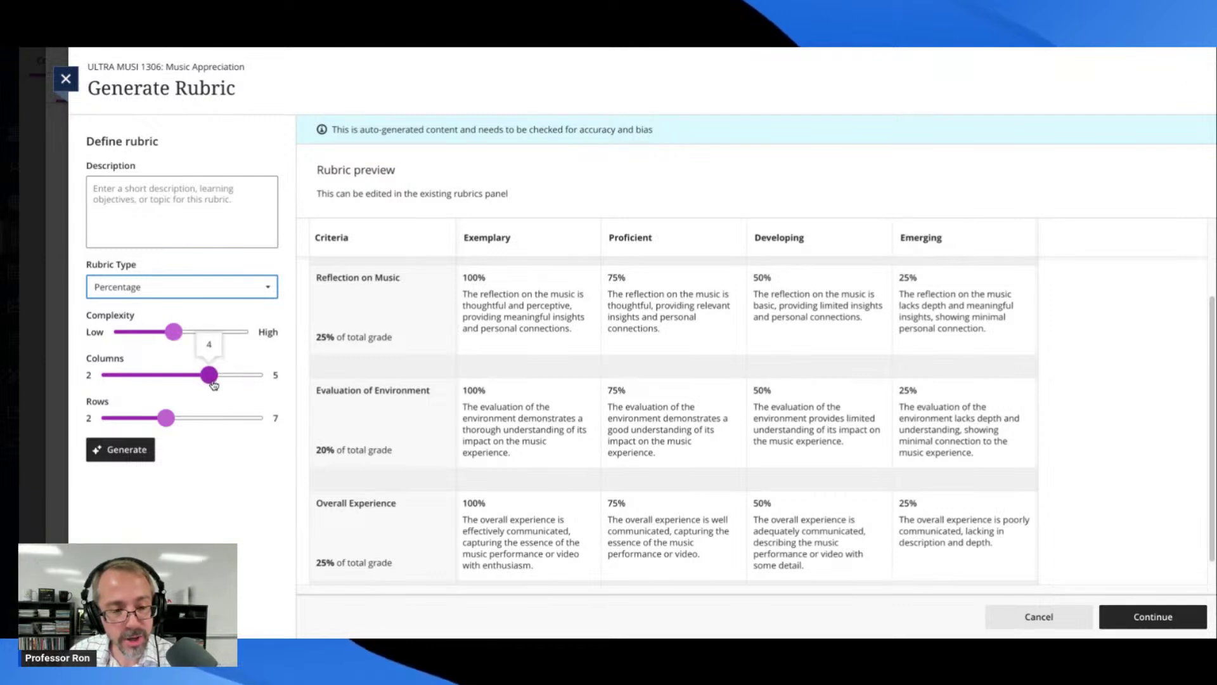
pyautogui.moveTo(168, 423)
pyautogui.moveTo(202, 382)
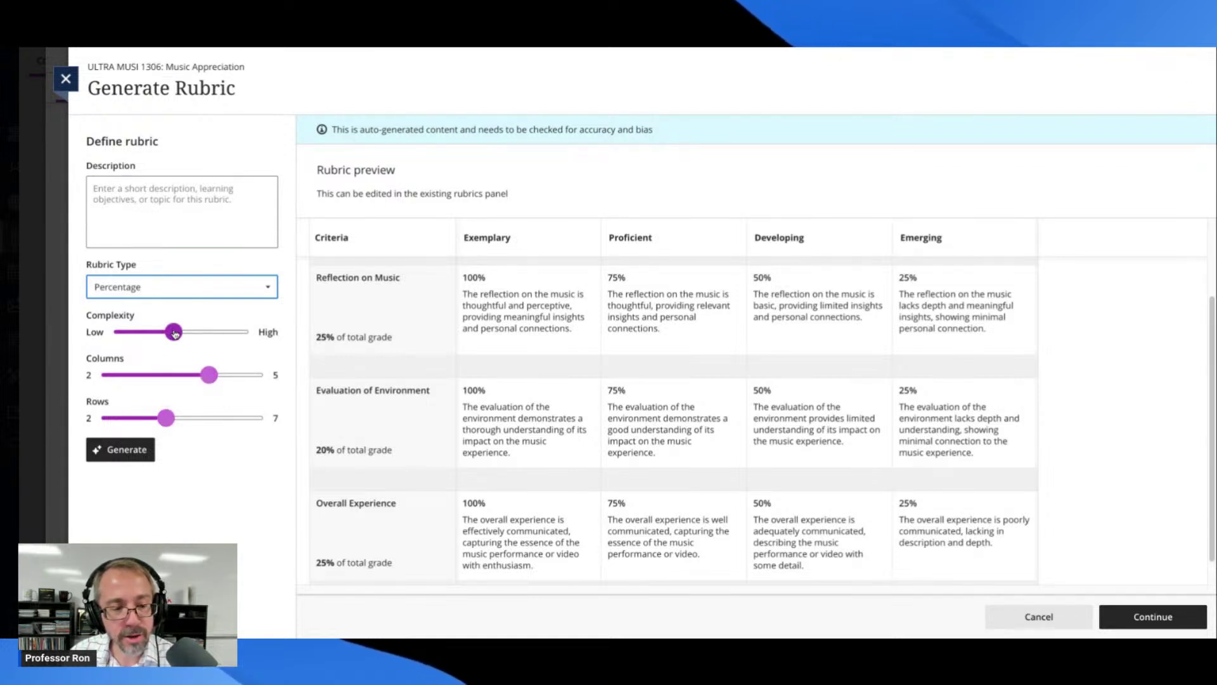
# Step: Review the generated rubric's criteria, weightings and performance-level descriptions from Exemplary to Emerging
pyautogui.scroll(2, 492, 337)
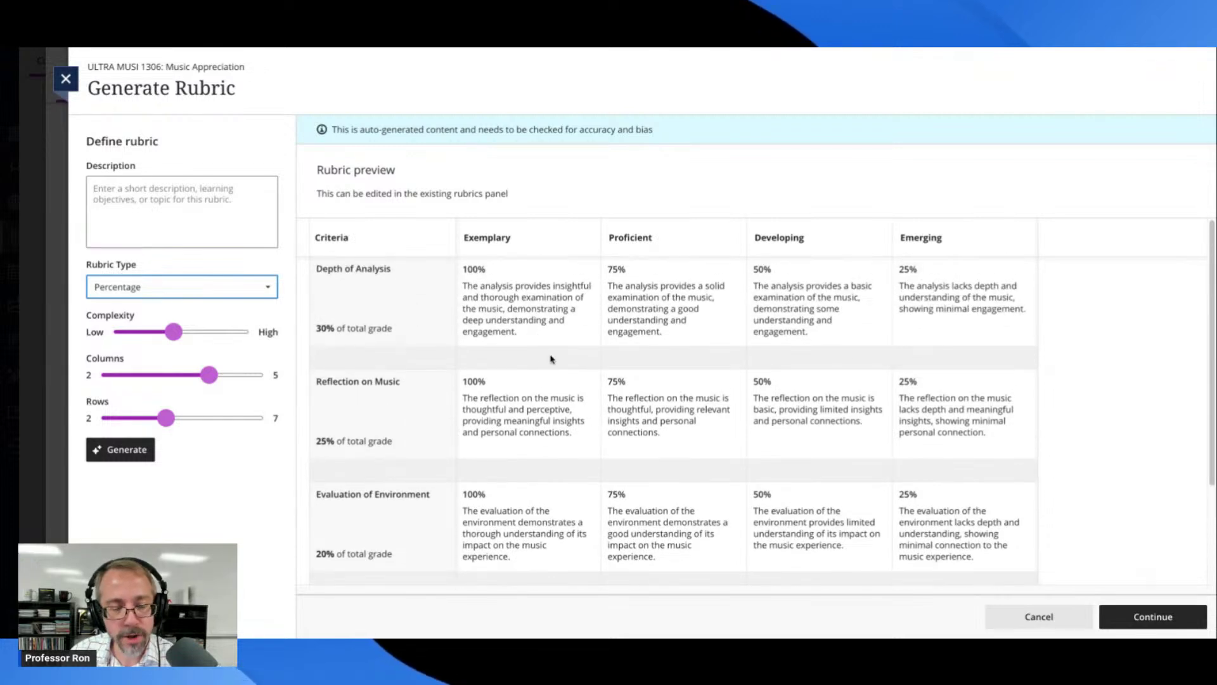
pyautogui.scroll(-2, 549, 355)
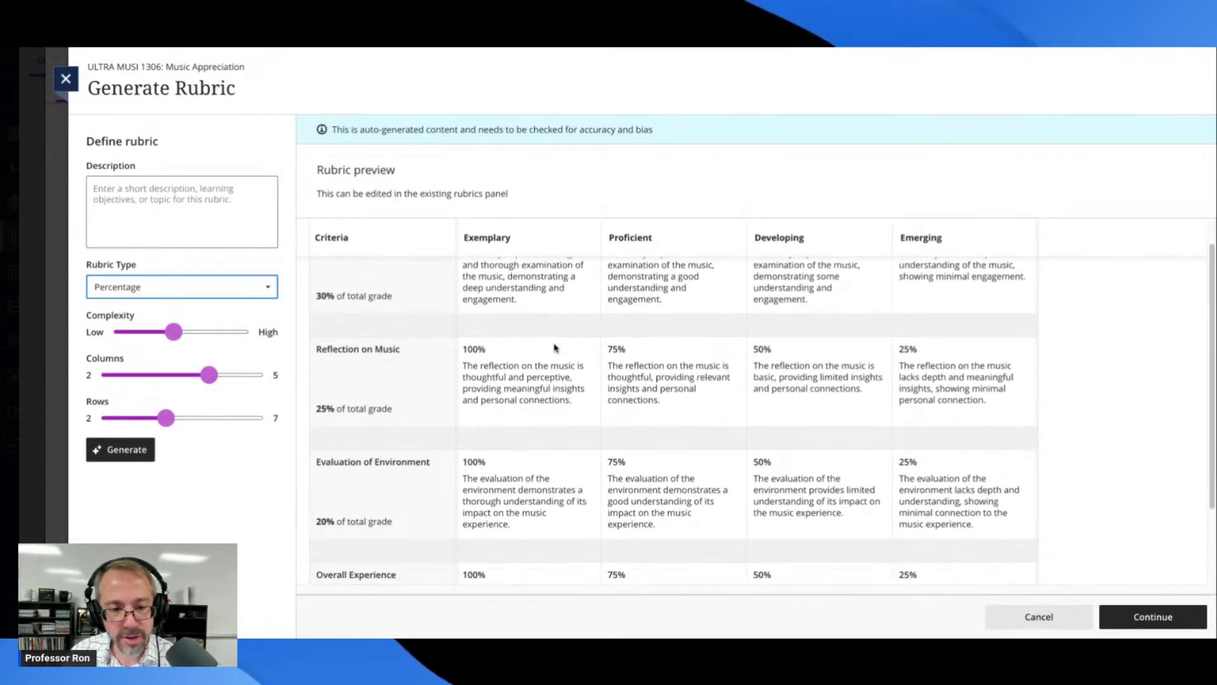
pyautogui.scroll(-2, 555, 348)
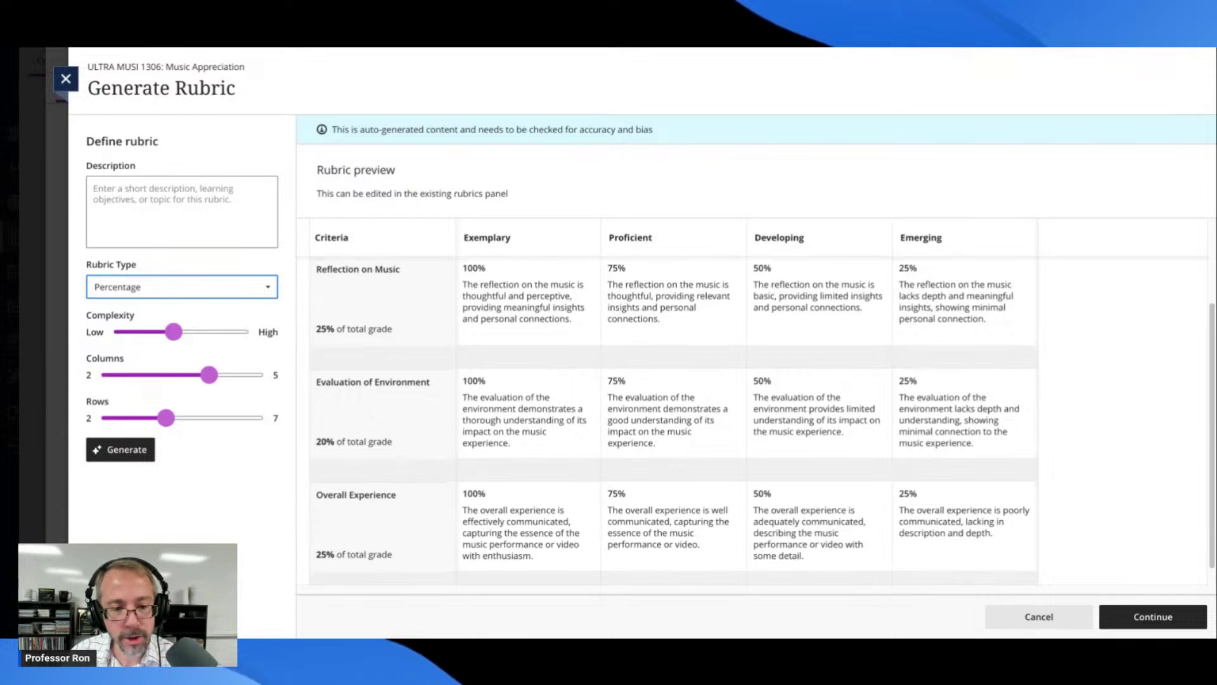
pyautogui.scroll(5, 672, 412)
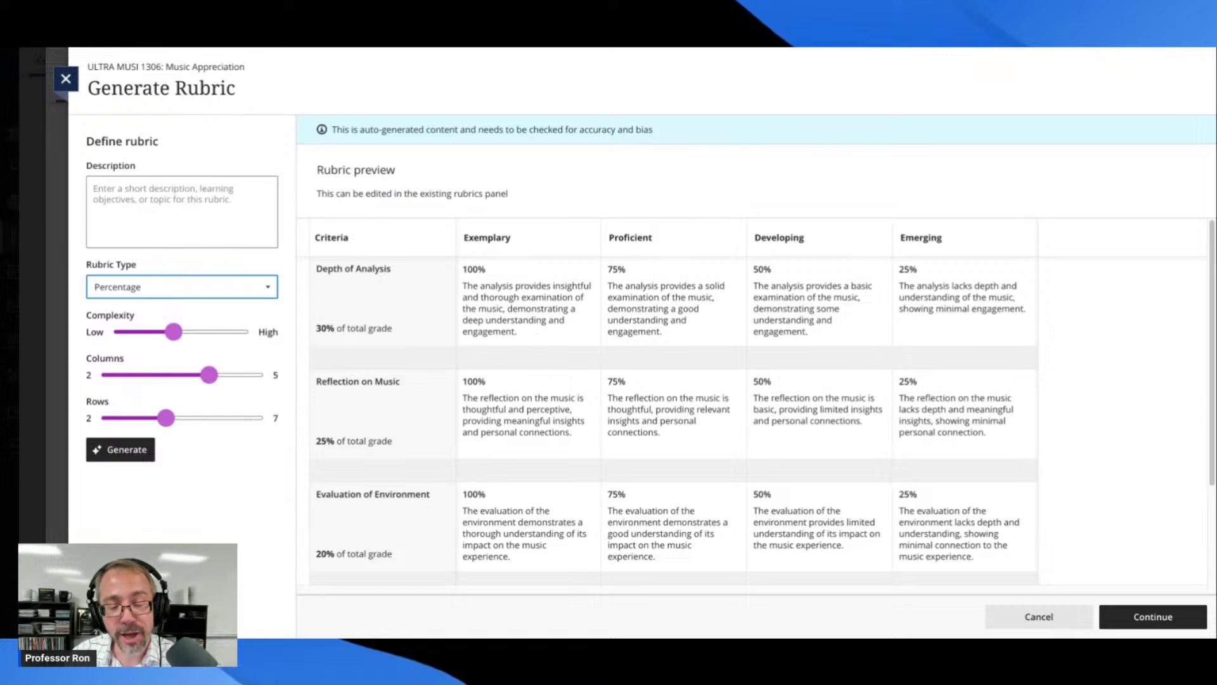
pyautogui.scroll(-1, 674, 406)
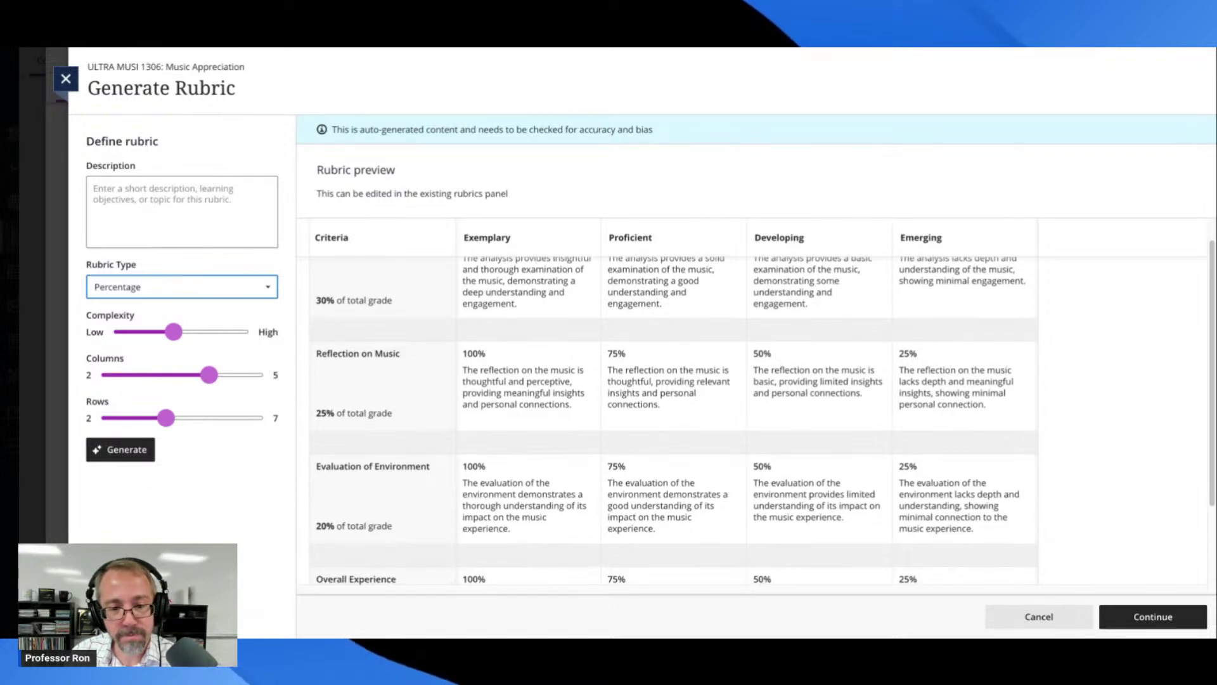
pyautogui.scroll(1, 674, 406)
pyautogui.scroll(-3, 673, 406)
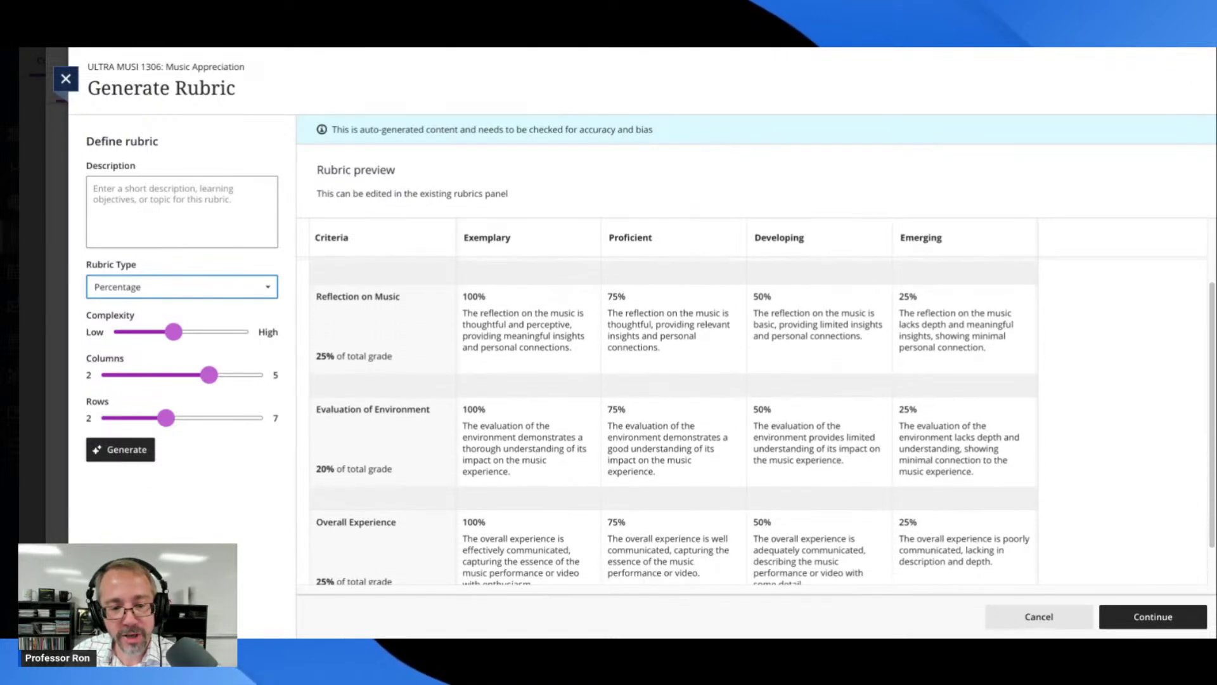
pyautogui.scroll(-1, 673, 406)
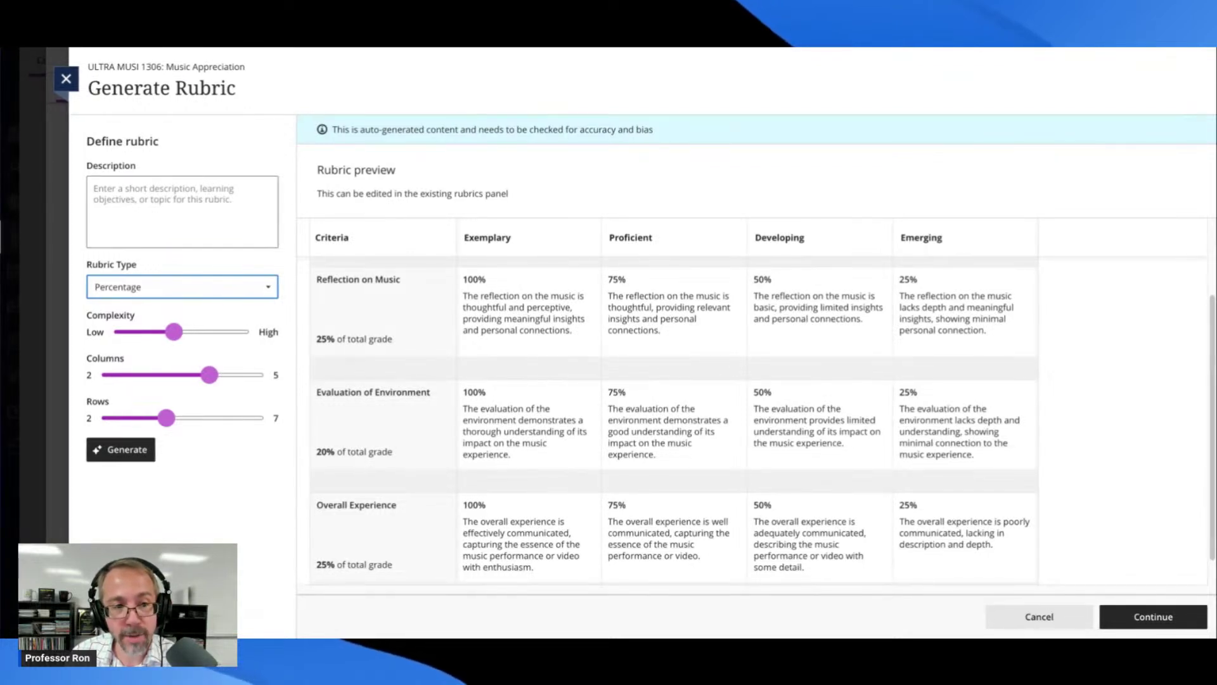
pyautogui.scroll(-1, 673, 406)
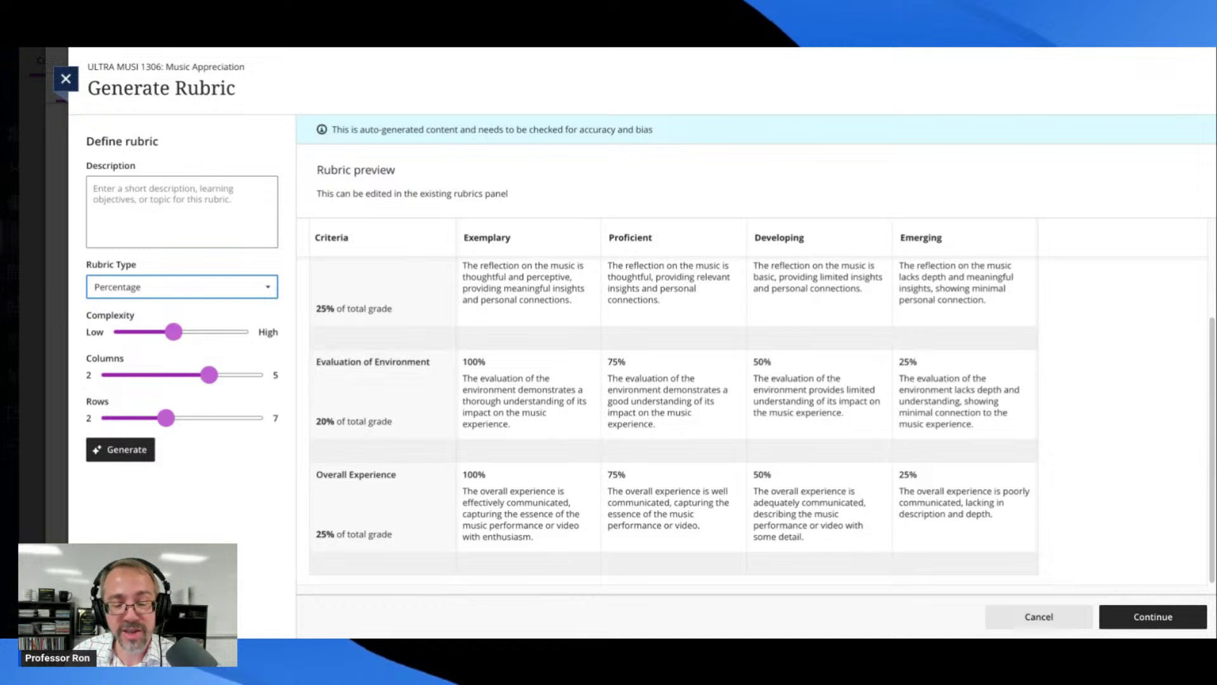
# Step: Compare the Exemplary, Proficient, Developing and Emerging descriptions for each criterion from Depth of Analysis to Overall Experience
pyautogui.scroll(5, 674, 405)
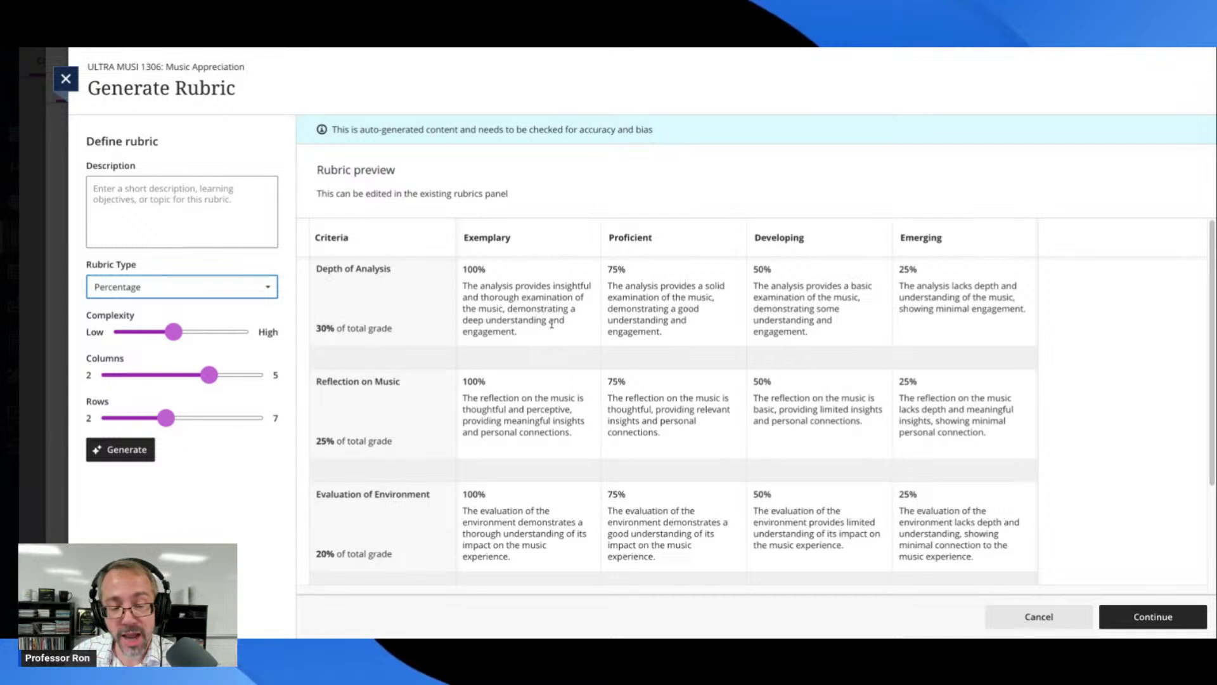
pyautogui.scroll(-2, 555, 321)
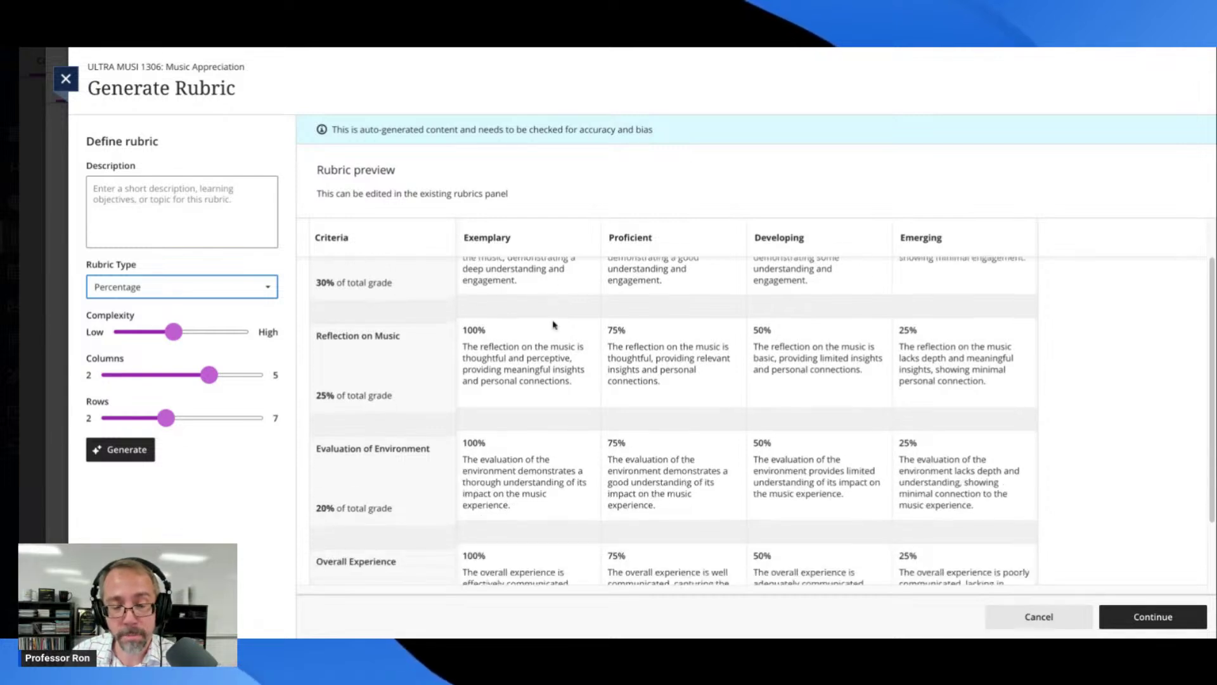
pyautogui.scroll(2, 553, 325)
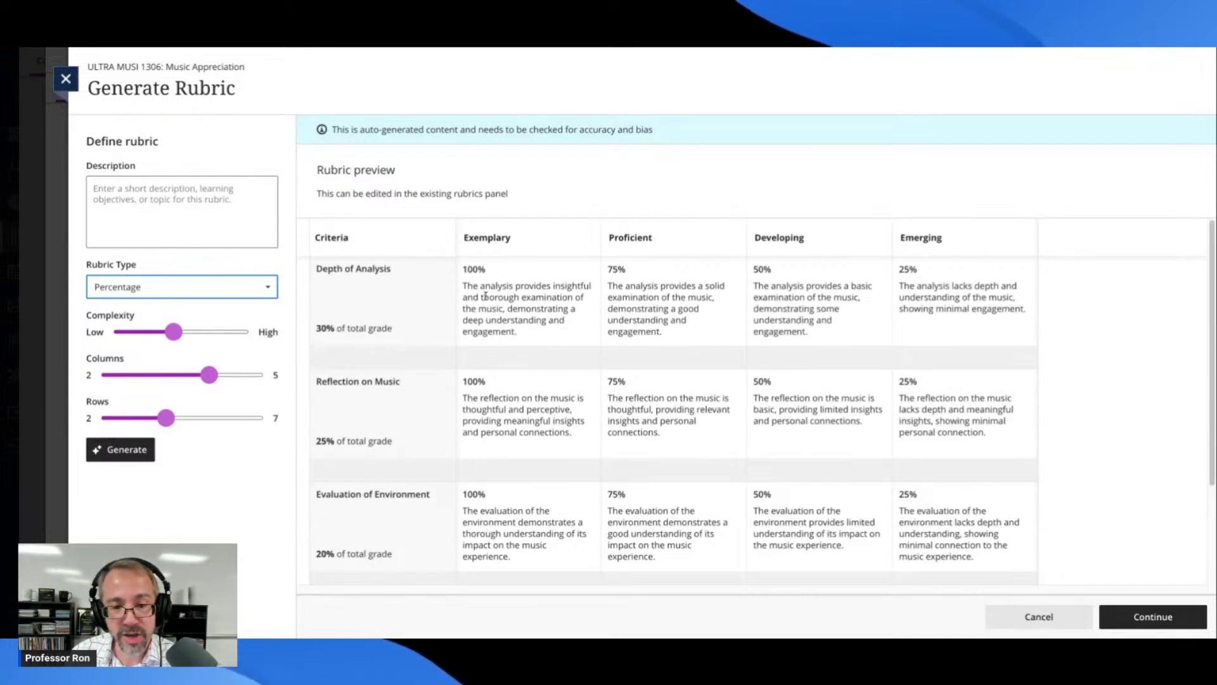
pyautogui.scroll(-1, 396, 291)
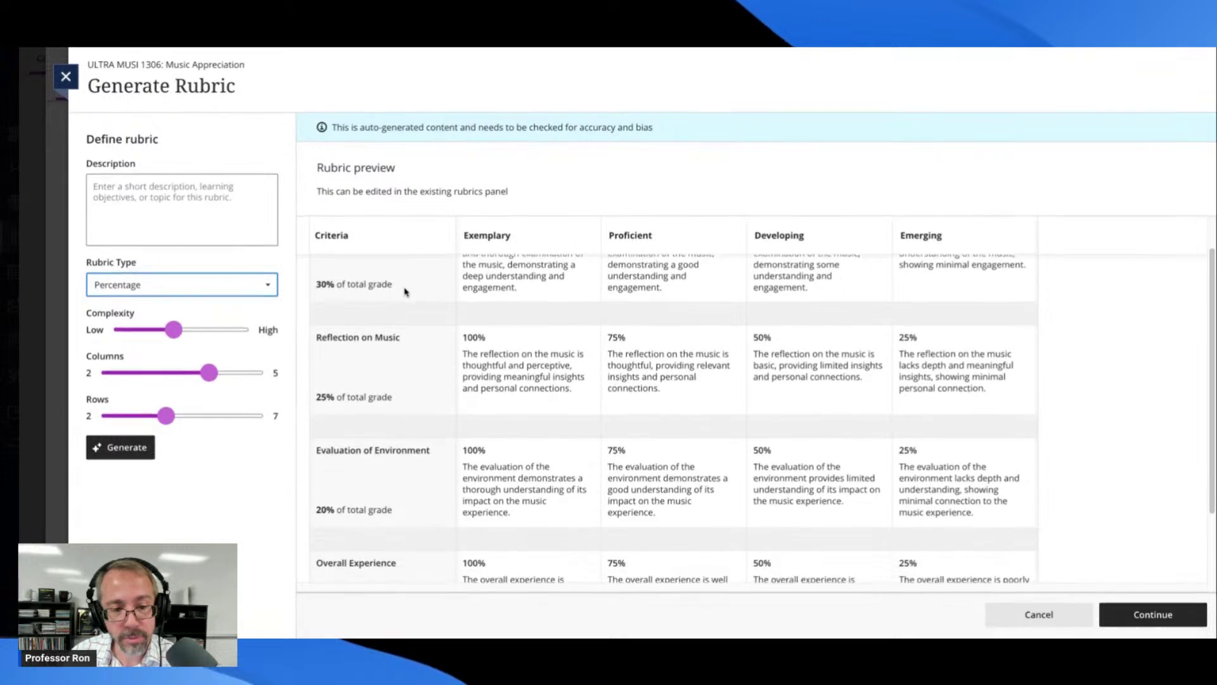
pyautogui.scroll(-1, 406, 291)
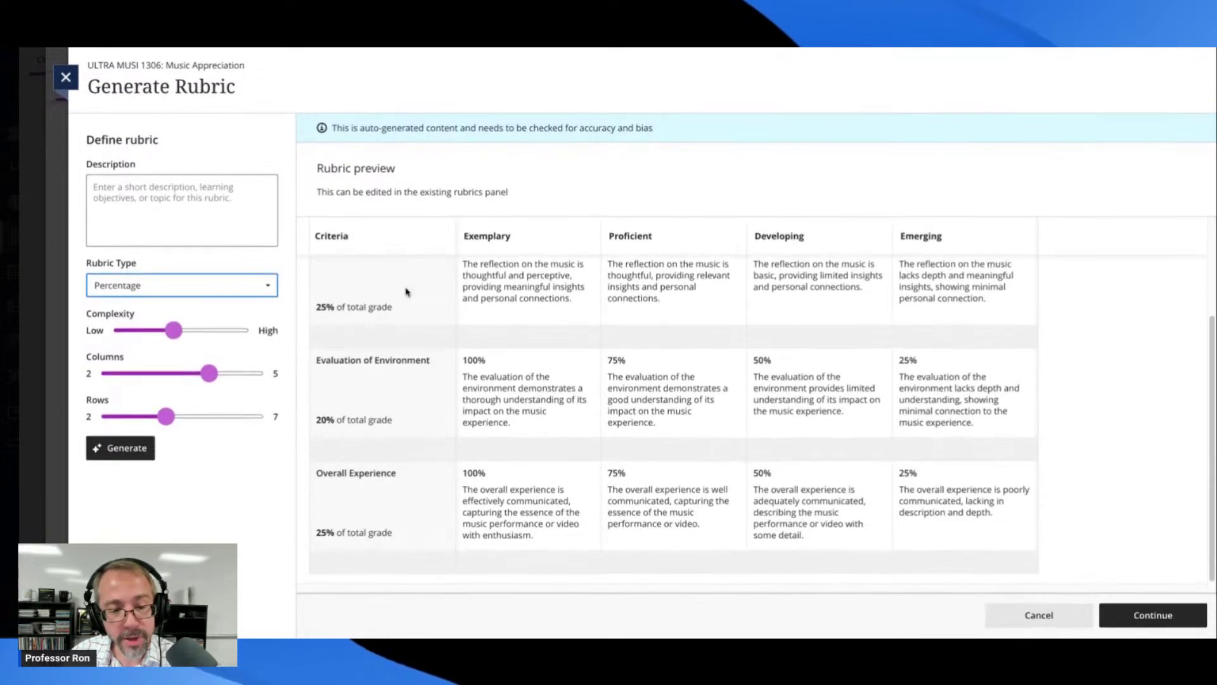
pyautogui.scroll(2, 672, 406)
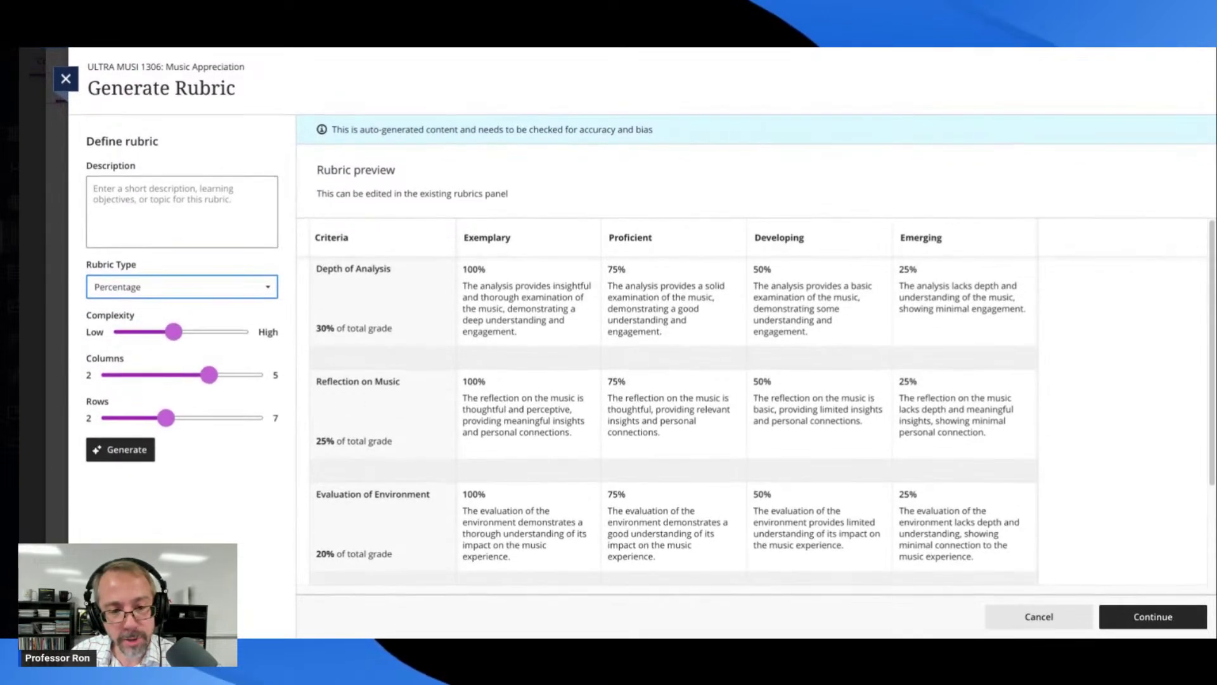
pyautogui.scroll(-2, 672, 406)
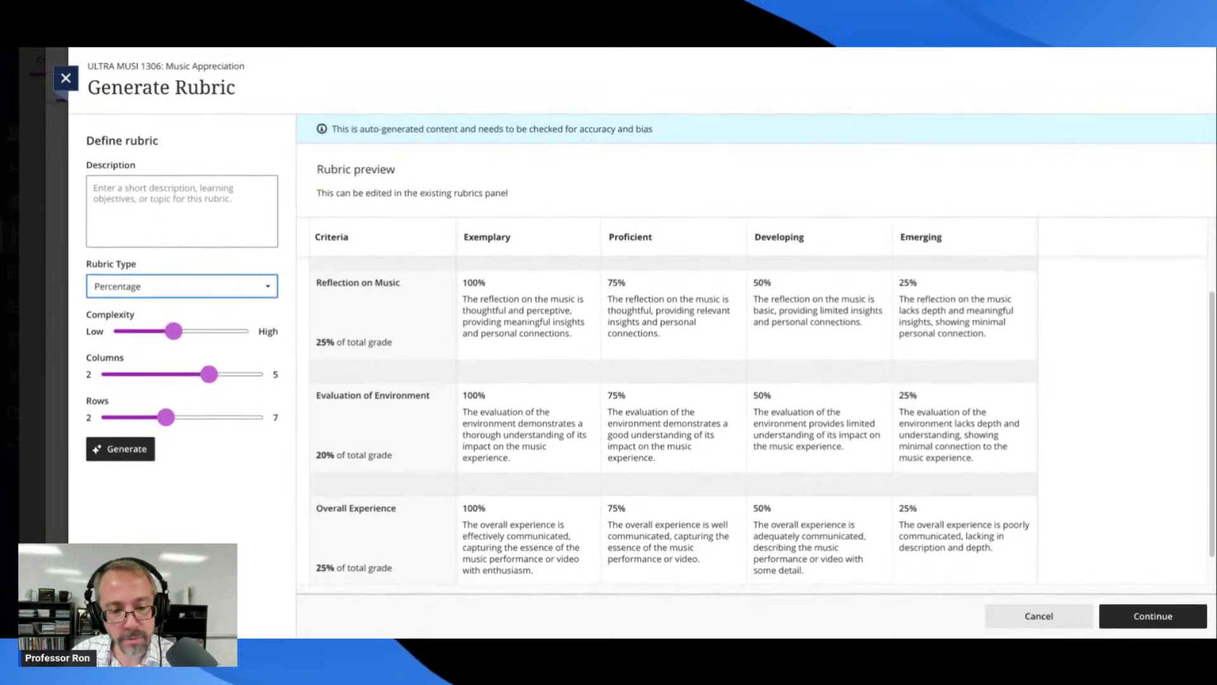
pyautogui.scroll(2, 397, 350)
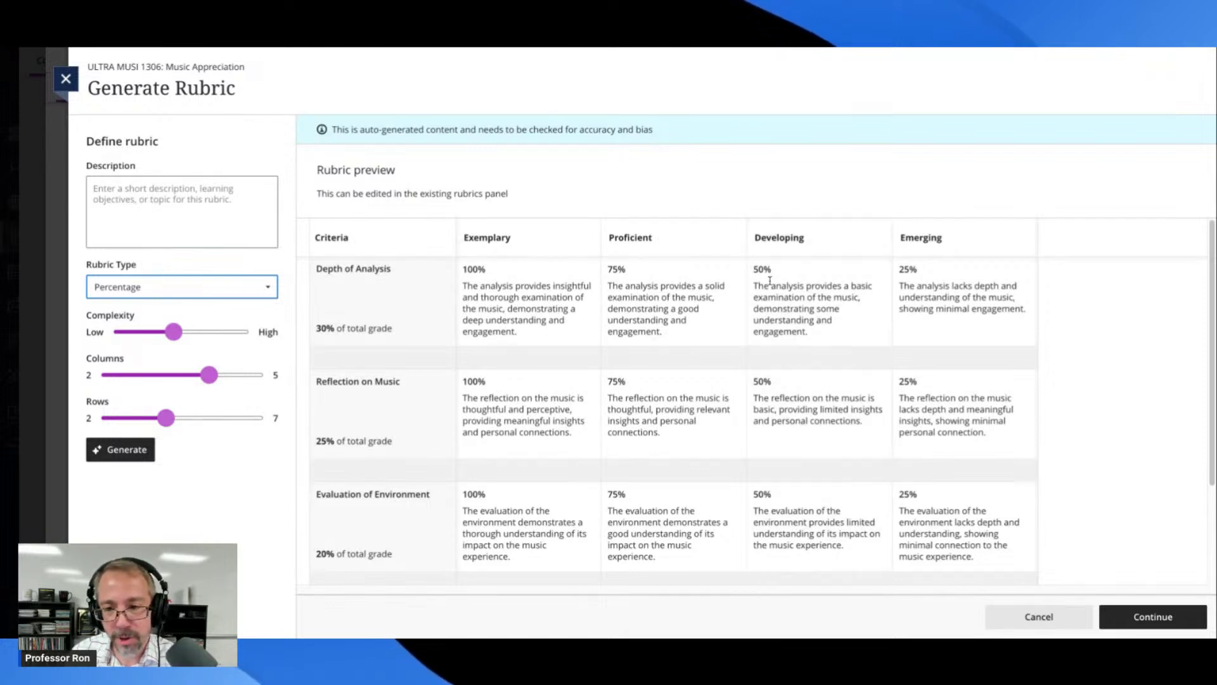
pyautogui.scroll(-4, 723, 311)
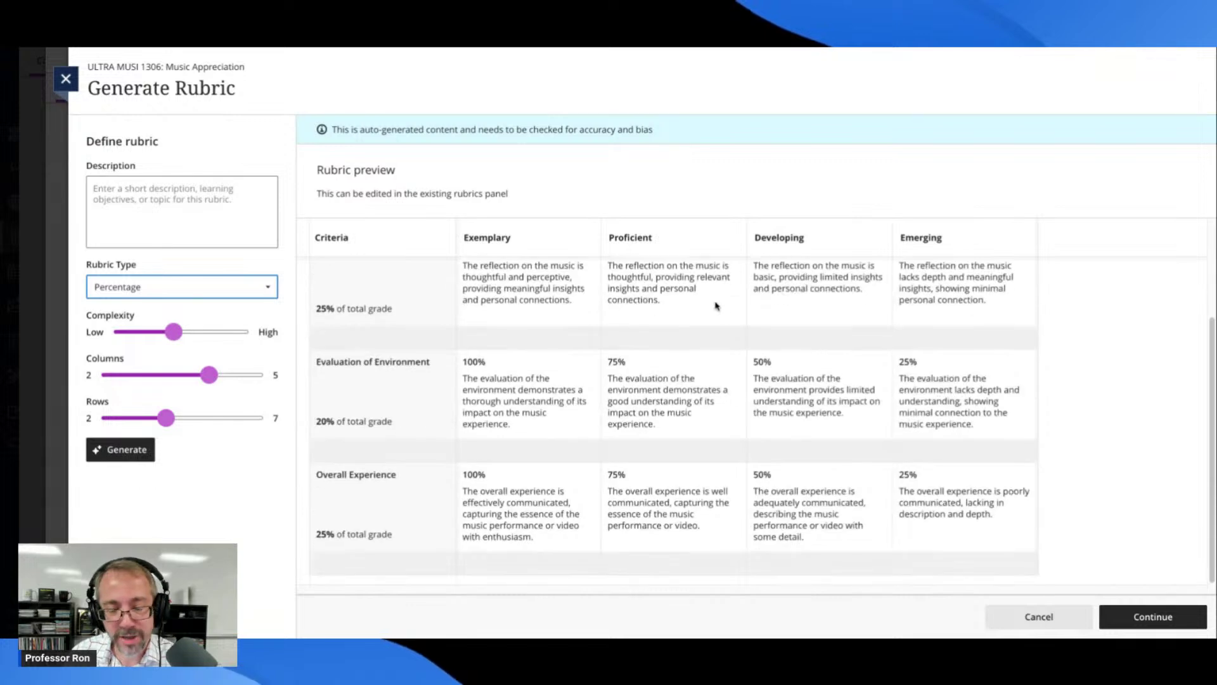
pyautogui.scroll(4, 697, 298)
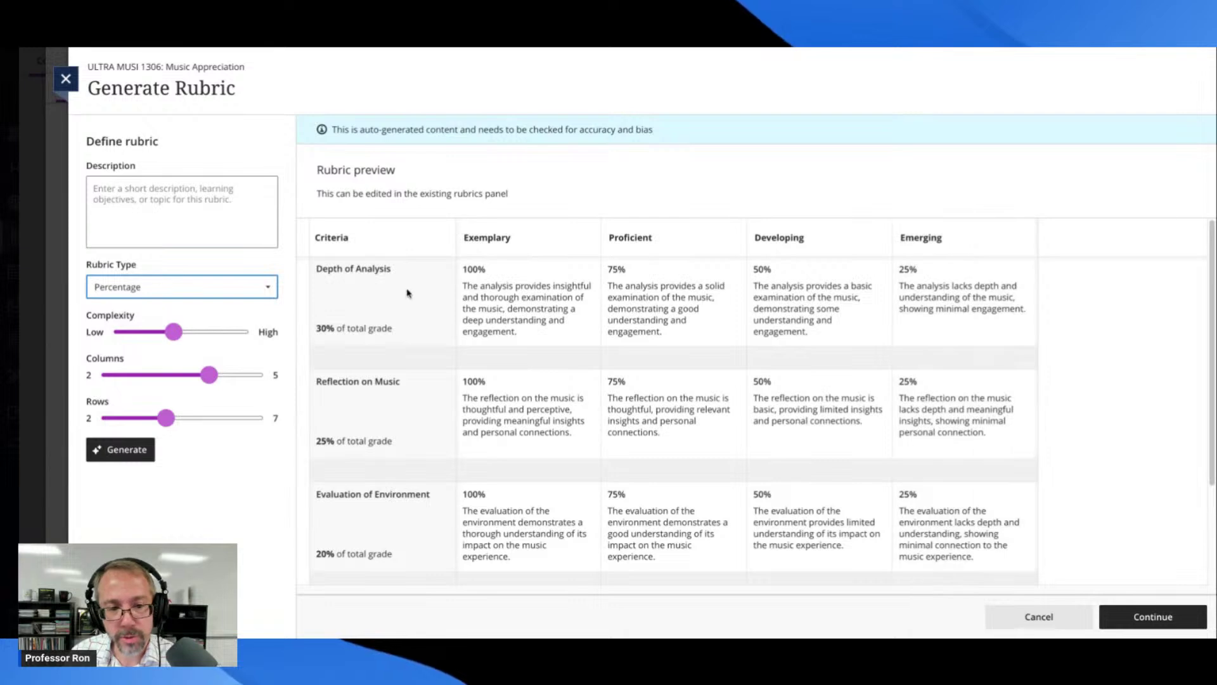
pyautogui.scroll(-3, 404, 290)
pyautogui.scroll(-2, 403, 291)
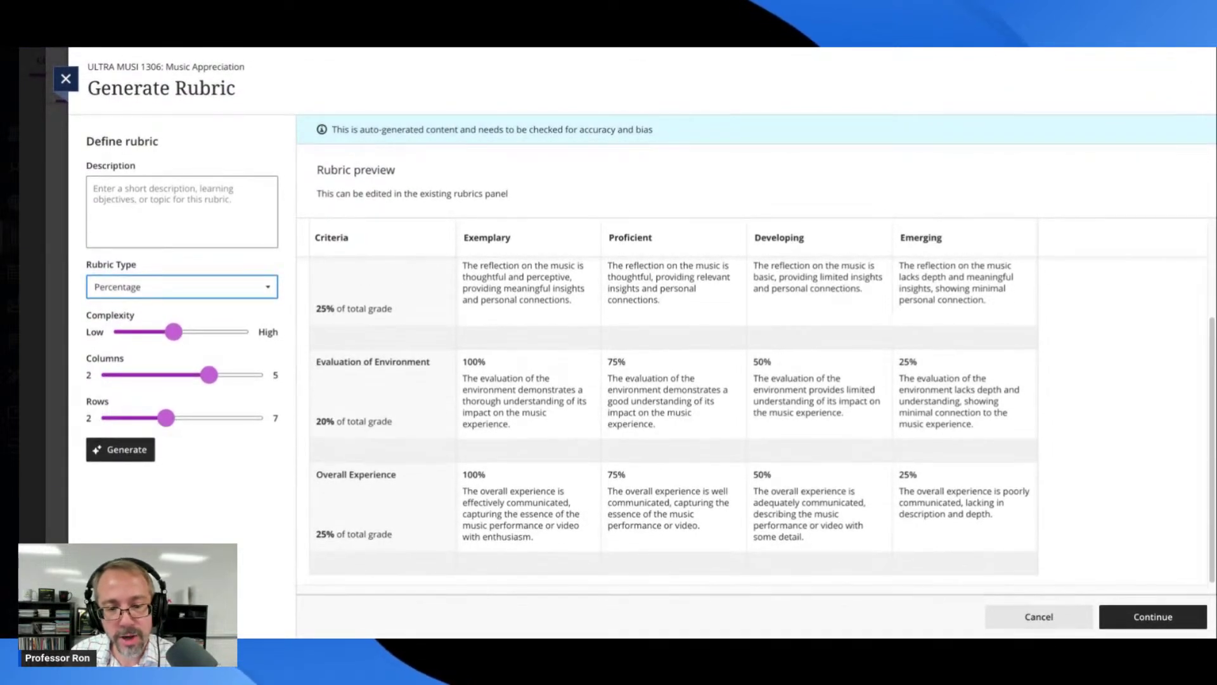
pyautogui.scroll(5, 492, 243)
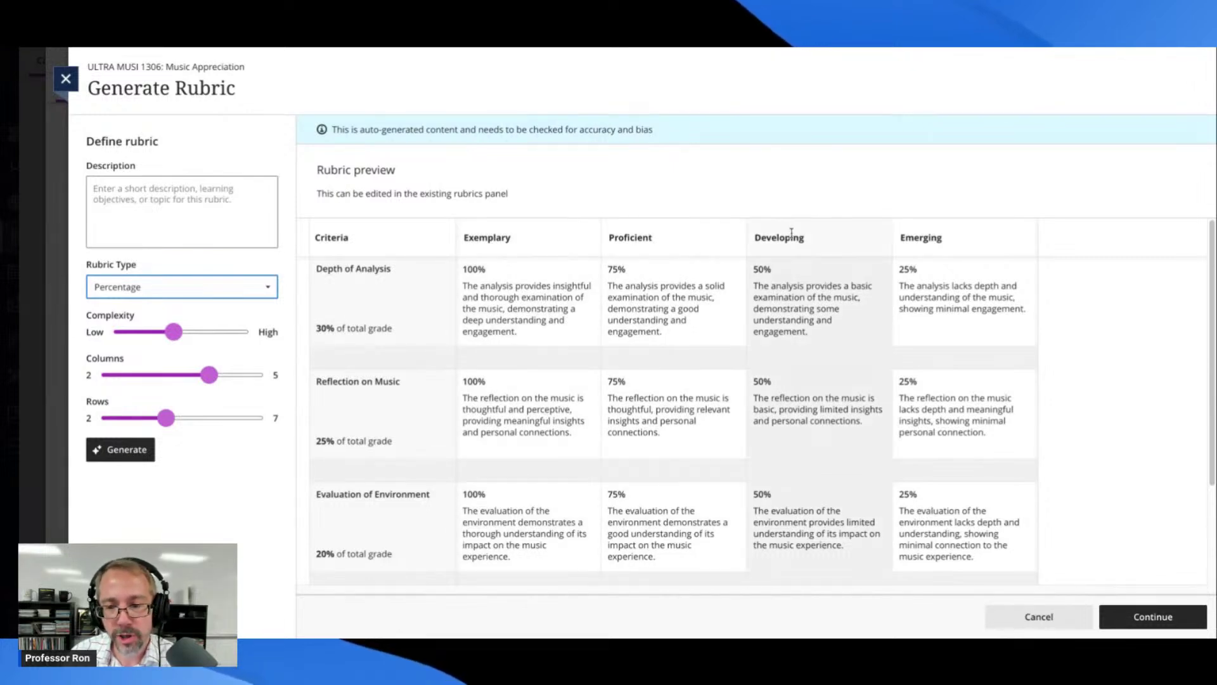
pyautogui.scroll(-2, 950, 279)
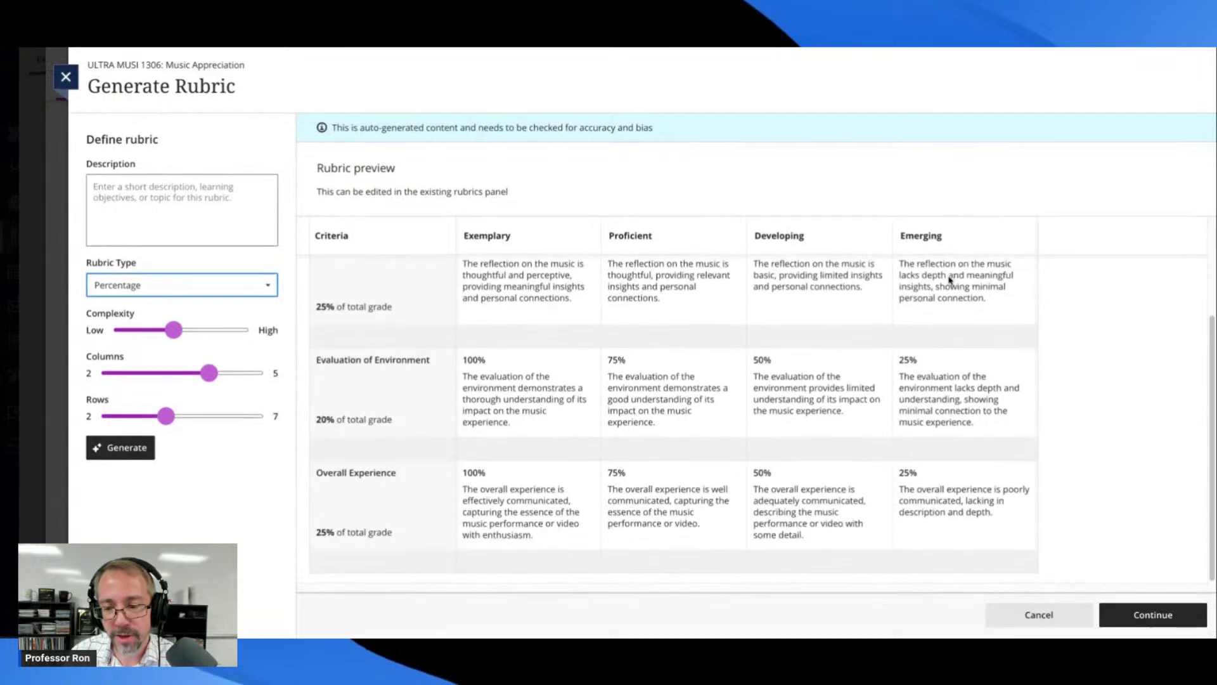
pyautogui.scroll(2, 951, 279)
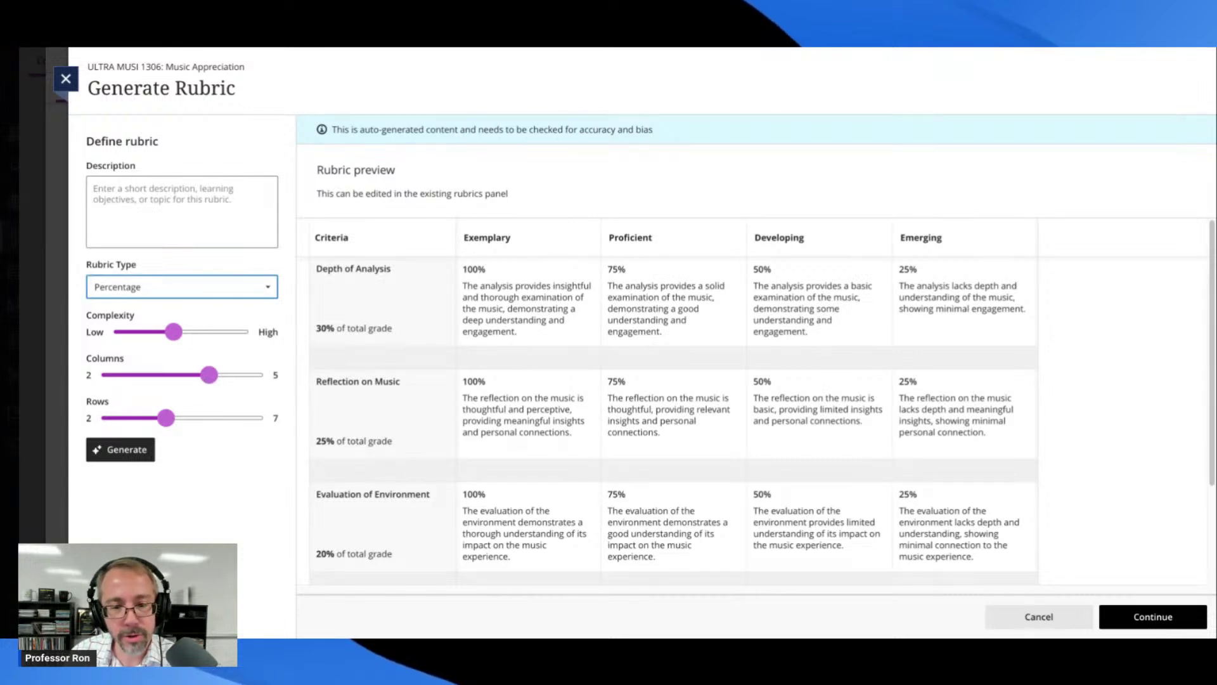
# Step: Accept the generated rubric for editing and view its rubric type choices
pyautogui.click(1152, 616)
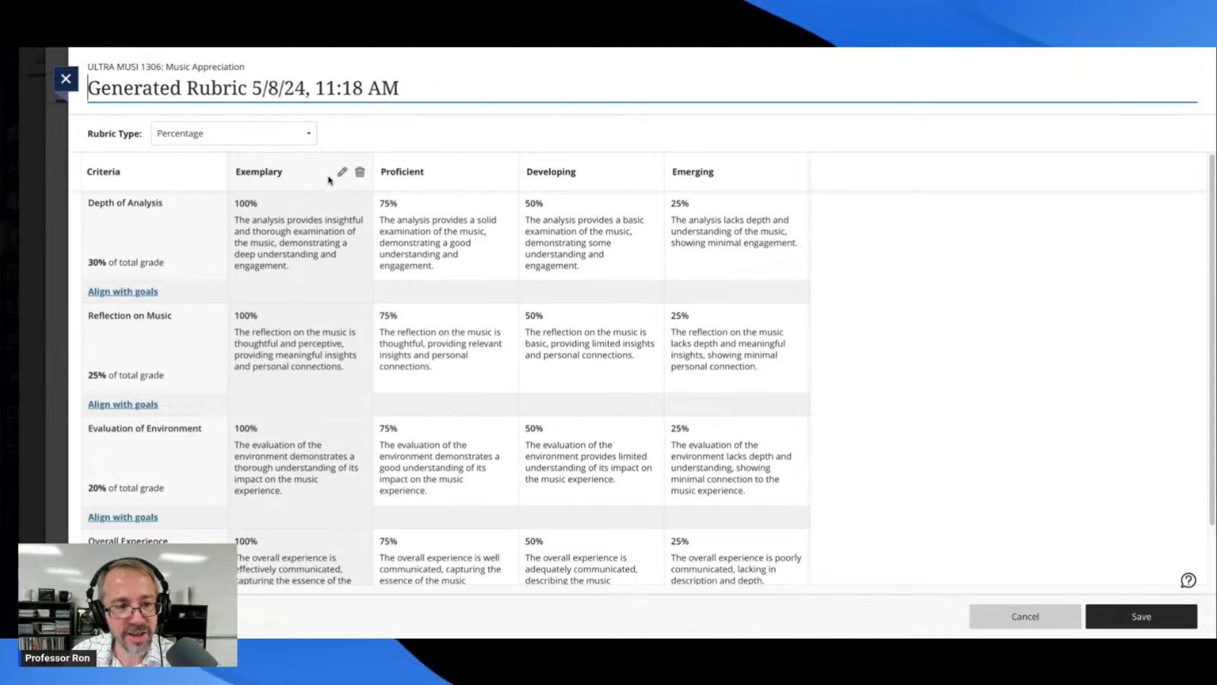
pyautogui.click(311, 135)
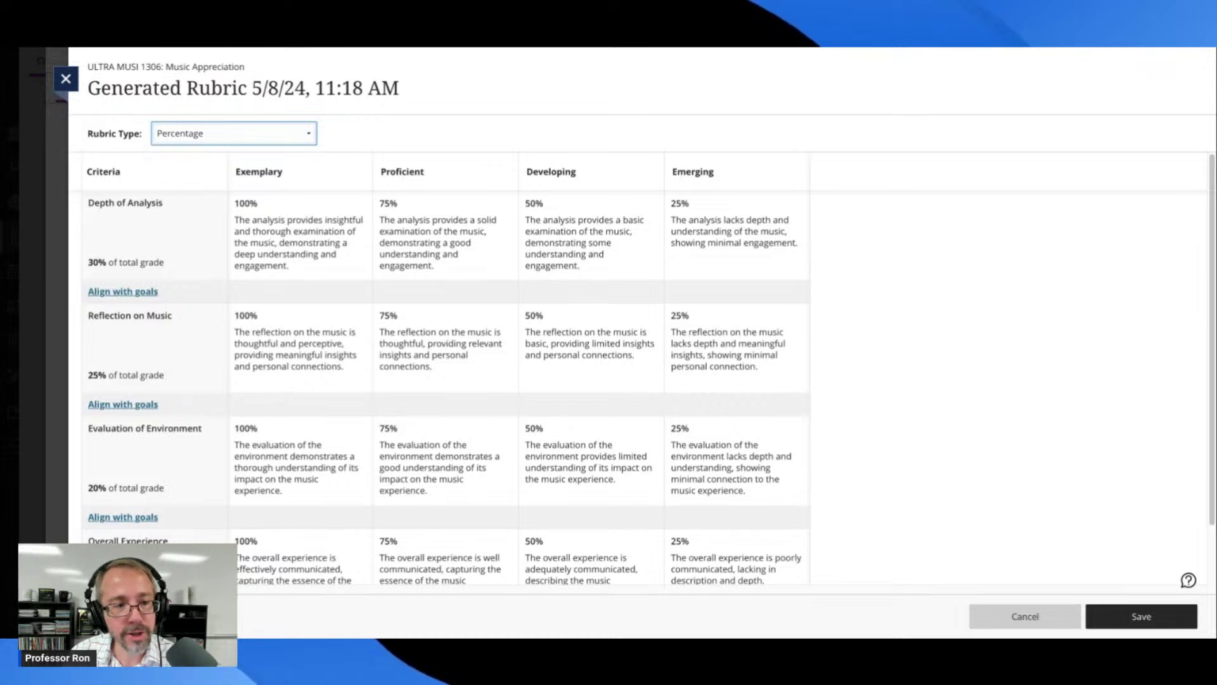
pyautogui.click(202, 49)
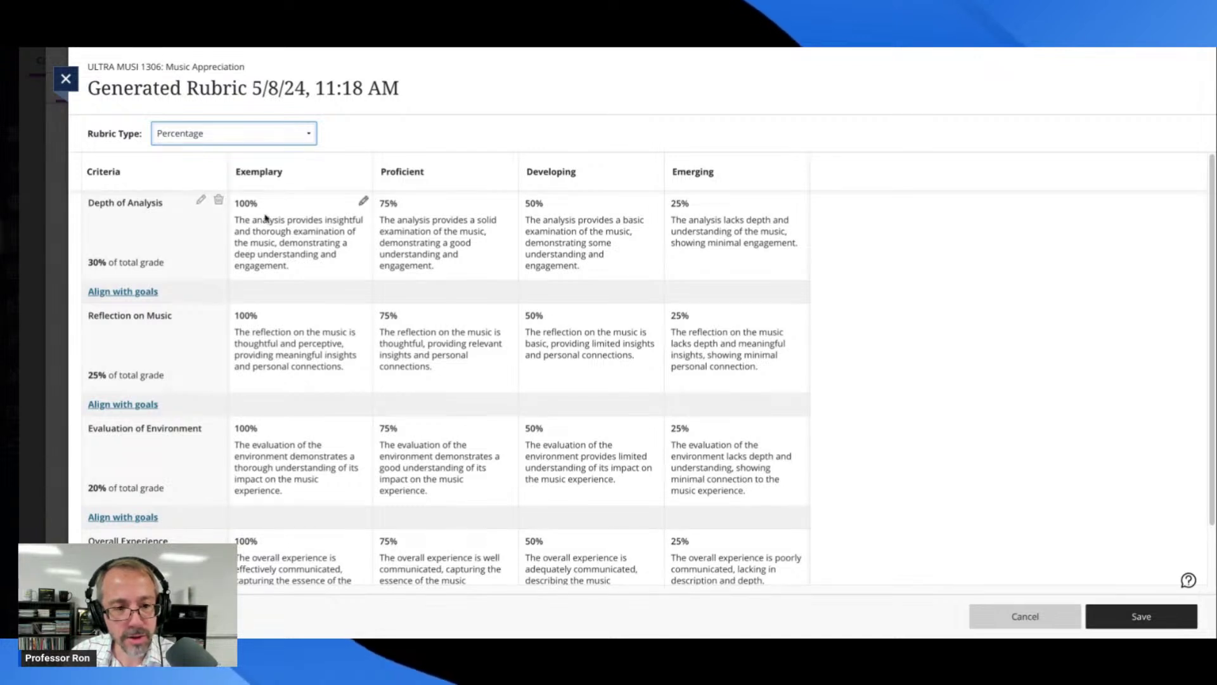
# Step: Open the Depth of Analysis scores and descriptions and the criteria names and weightings for editing, and discard the rubric
pyautogui.click(363, 201)
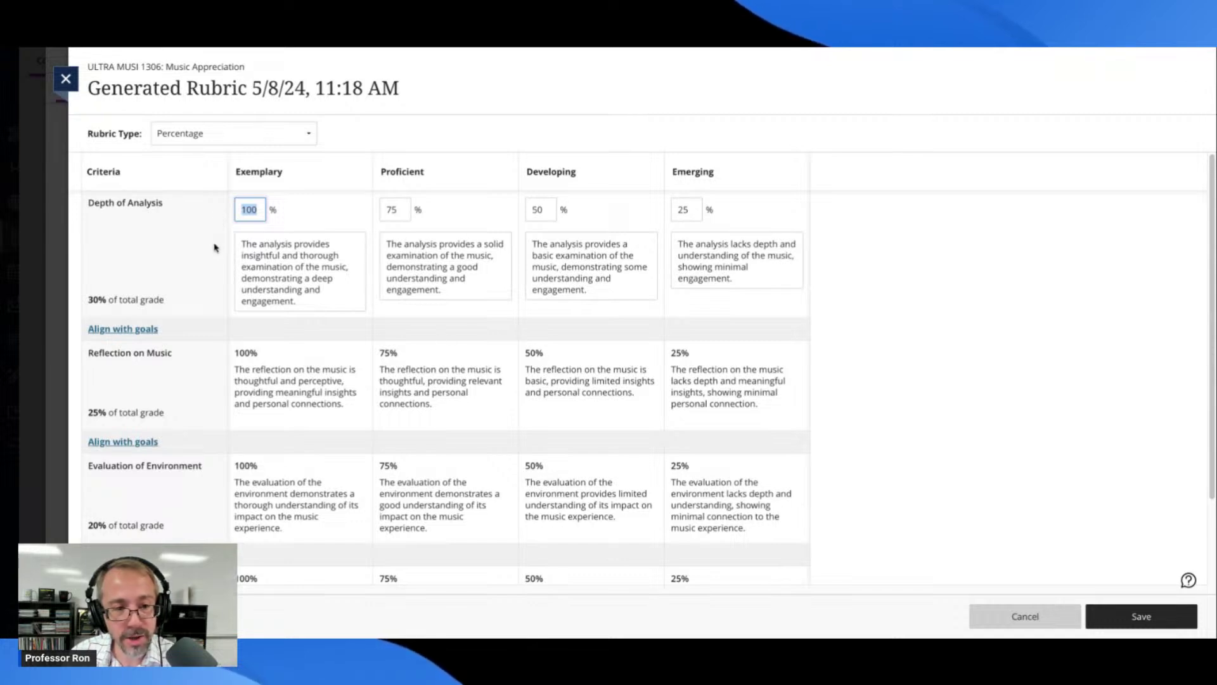
pyautogui.click(203, 213)
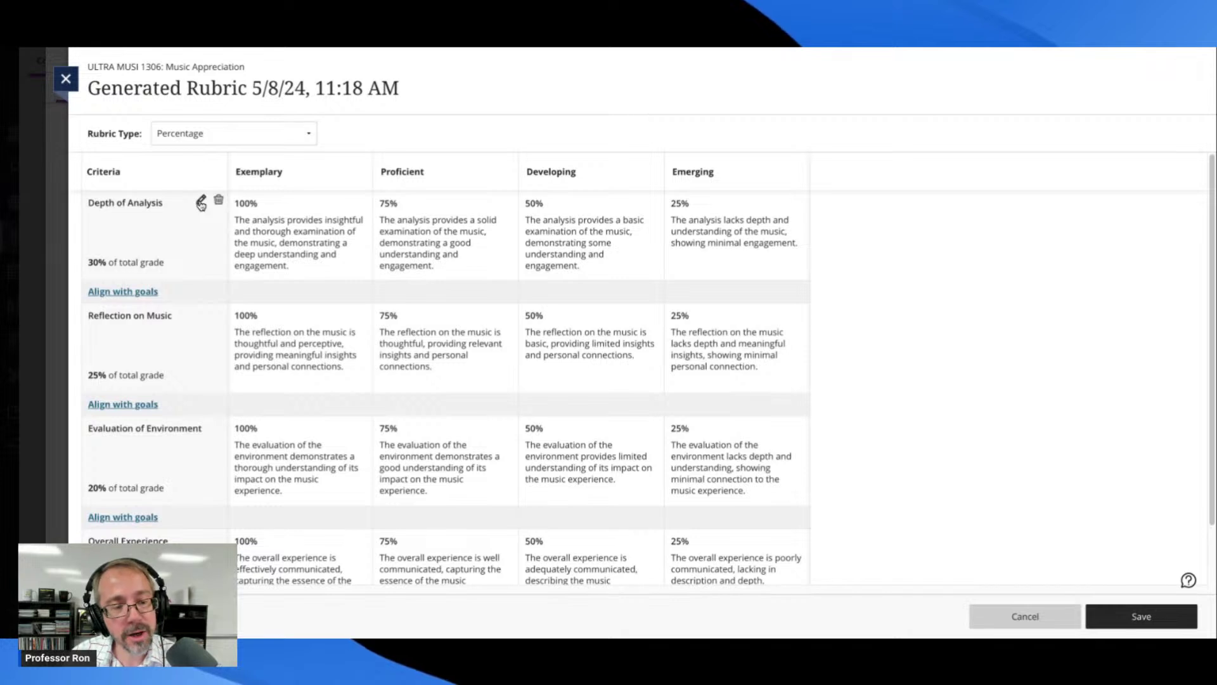
pyautogui.click(201, 200)
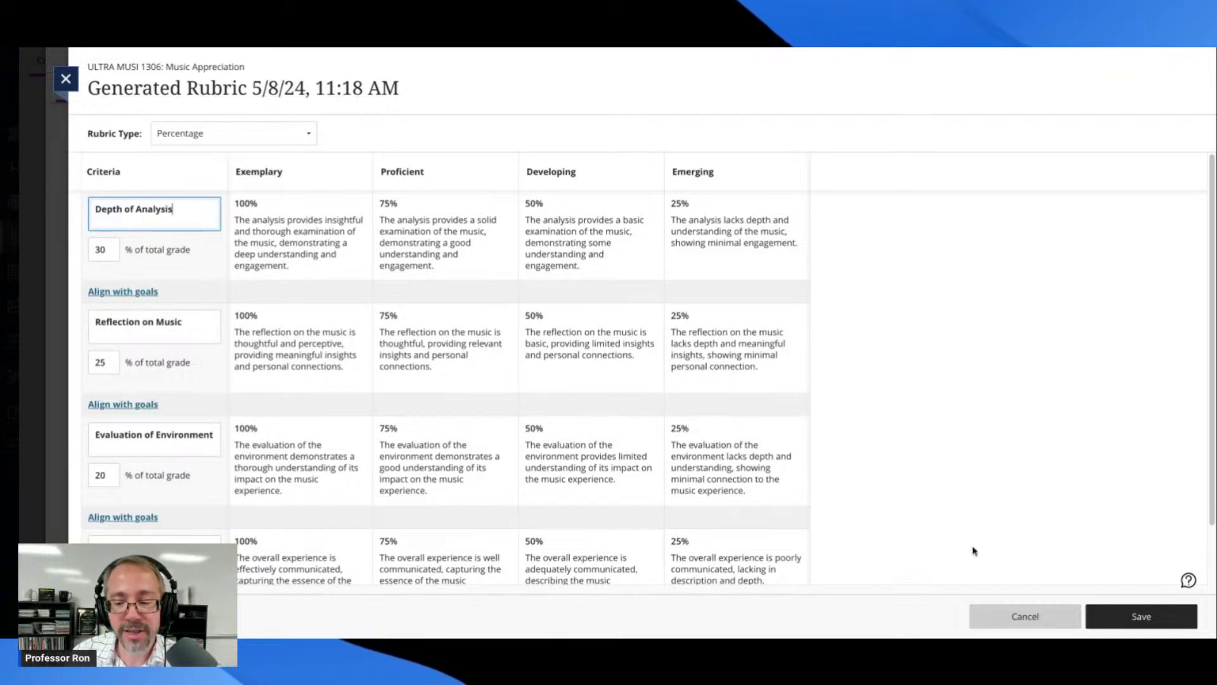
pyautogui.click(1015, 619)
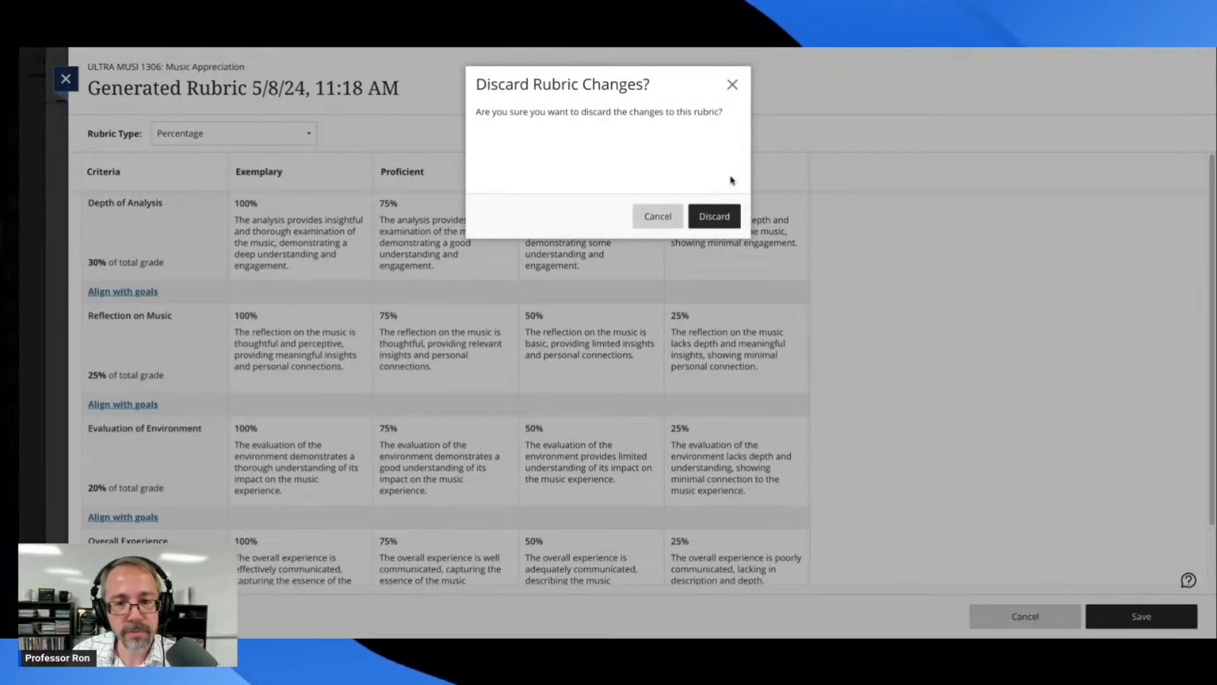
pyautogui.click(712, 217)
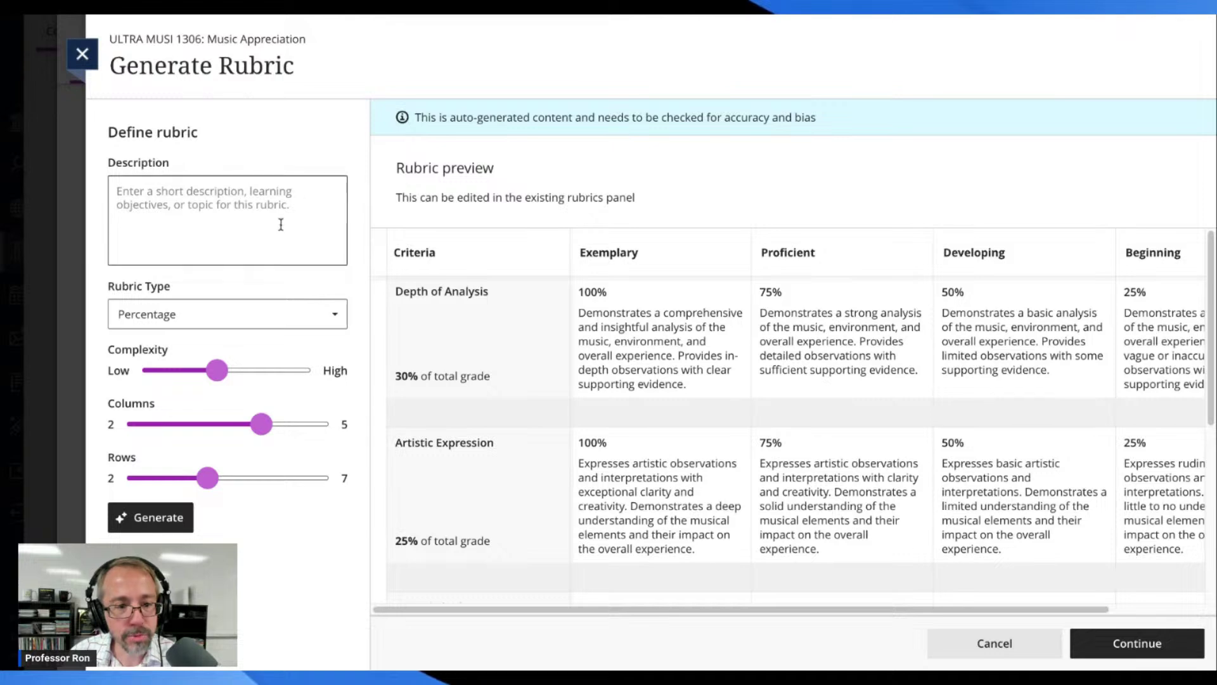
# Step: Paste the MLA formatting and writing requirements into the rubric description and add a comma after "(omit the number on the 1st page)"
pyautogui.click(241, 207)
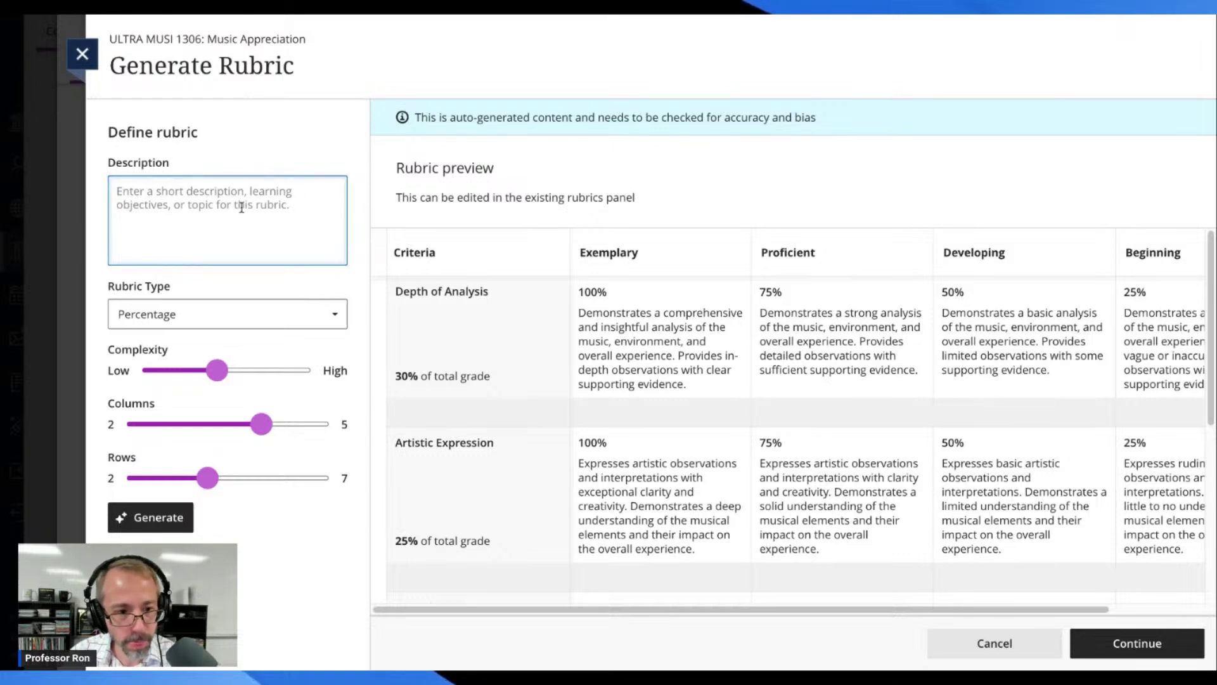
pyautogui.hotkey('ctrl', 'v')
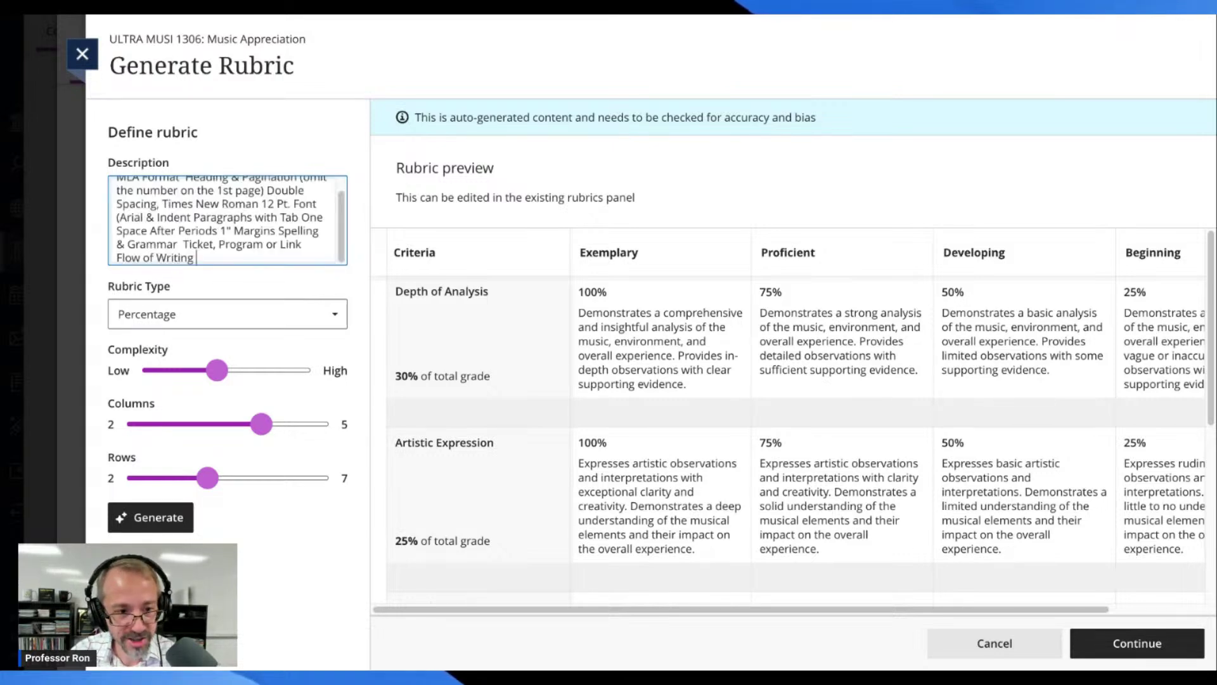
pyautogui.scroll(3, 222, 222)
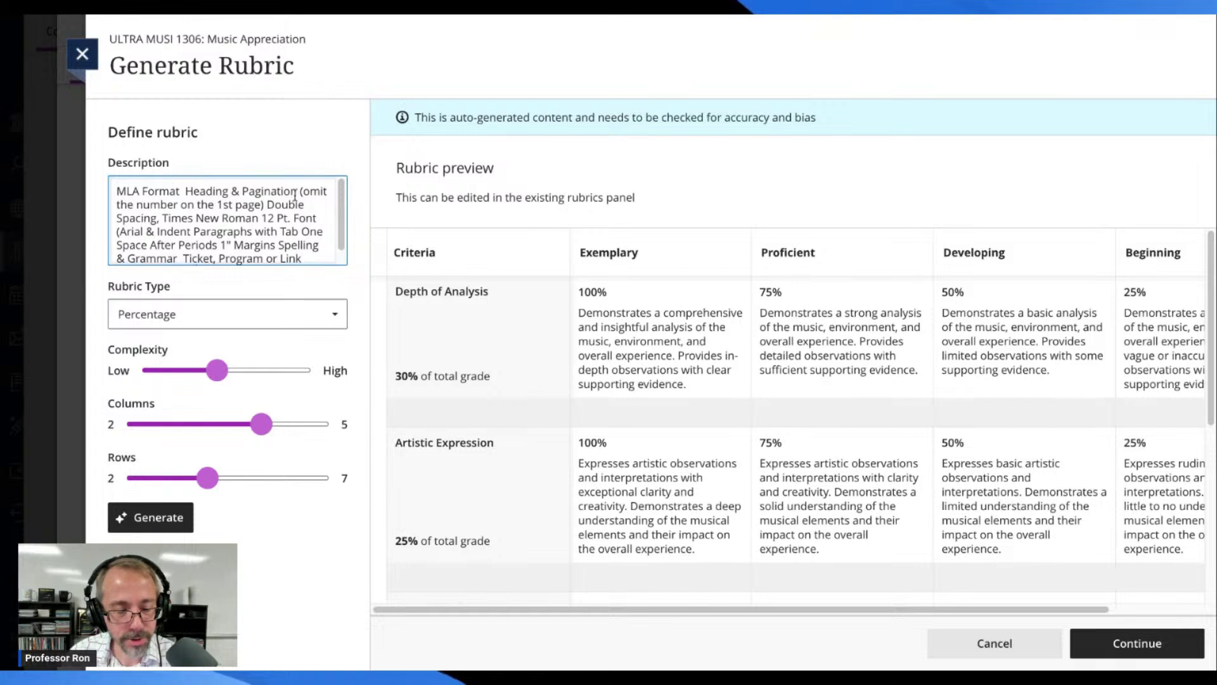
pyautogui.click(267, 206)
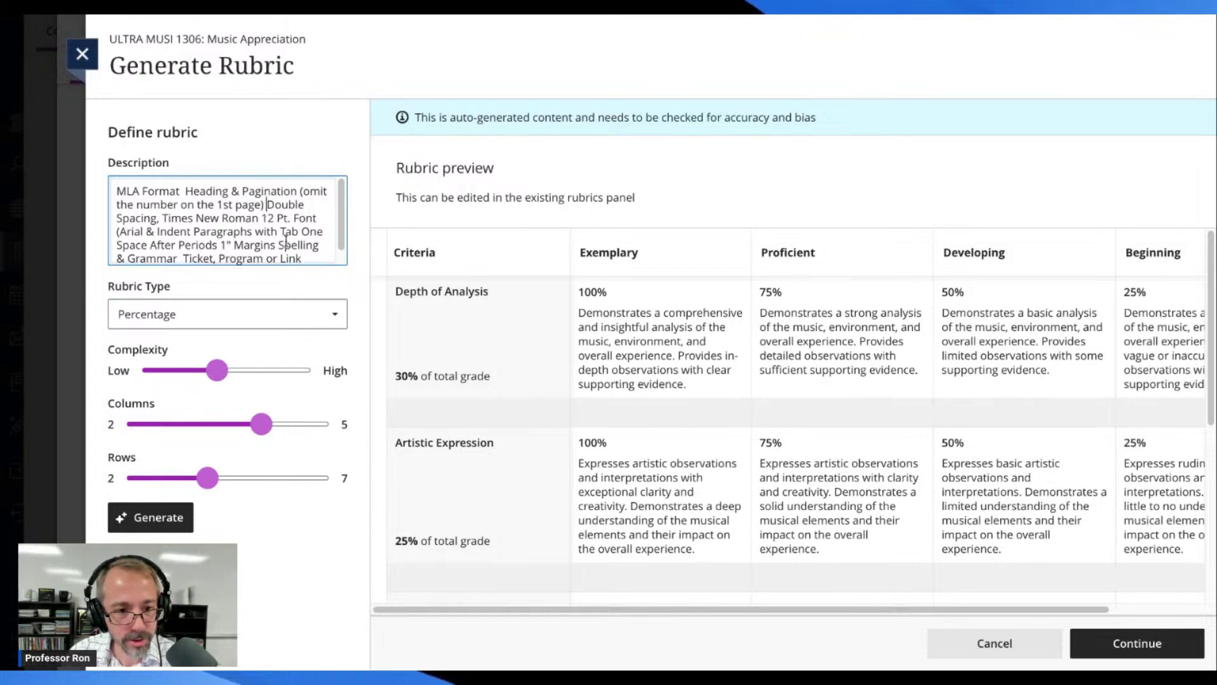
pyautogui.write(',')
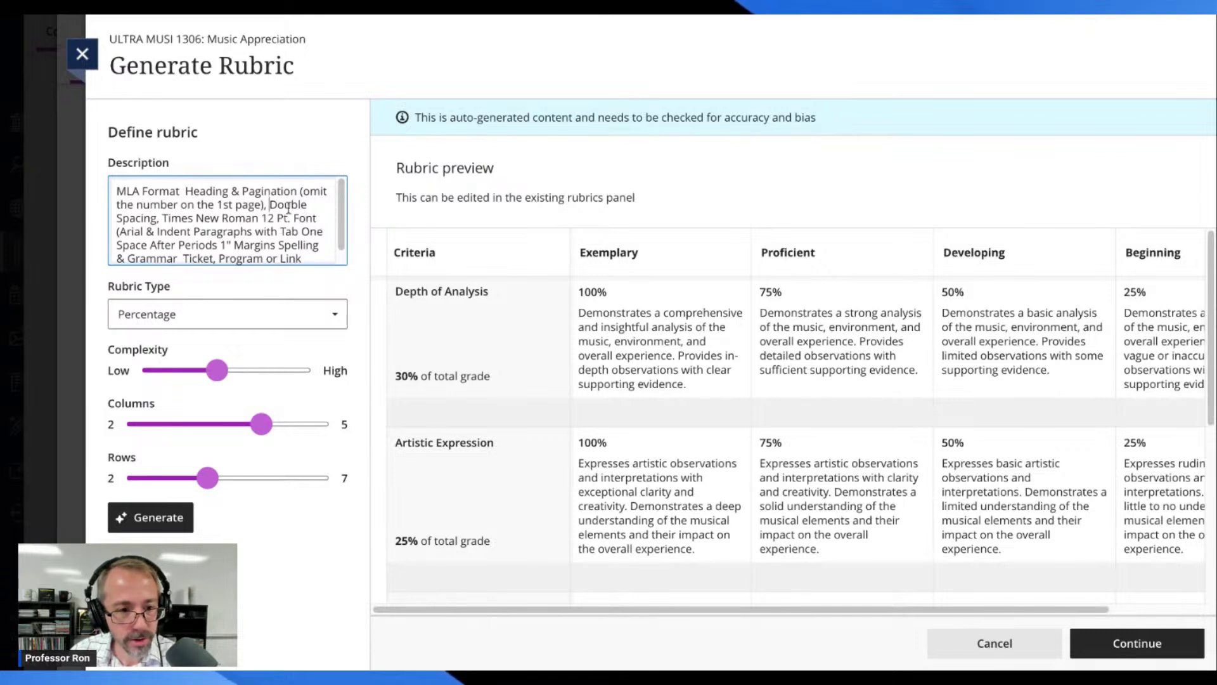
pyautogui.scroll(-2, 304, 230)
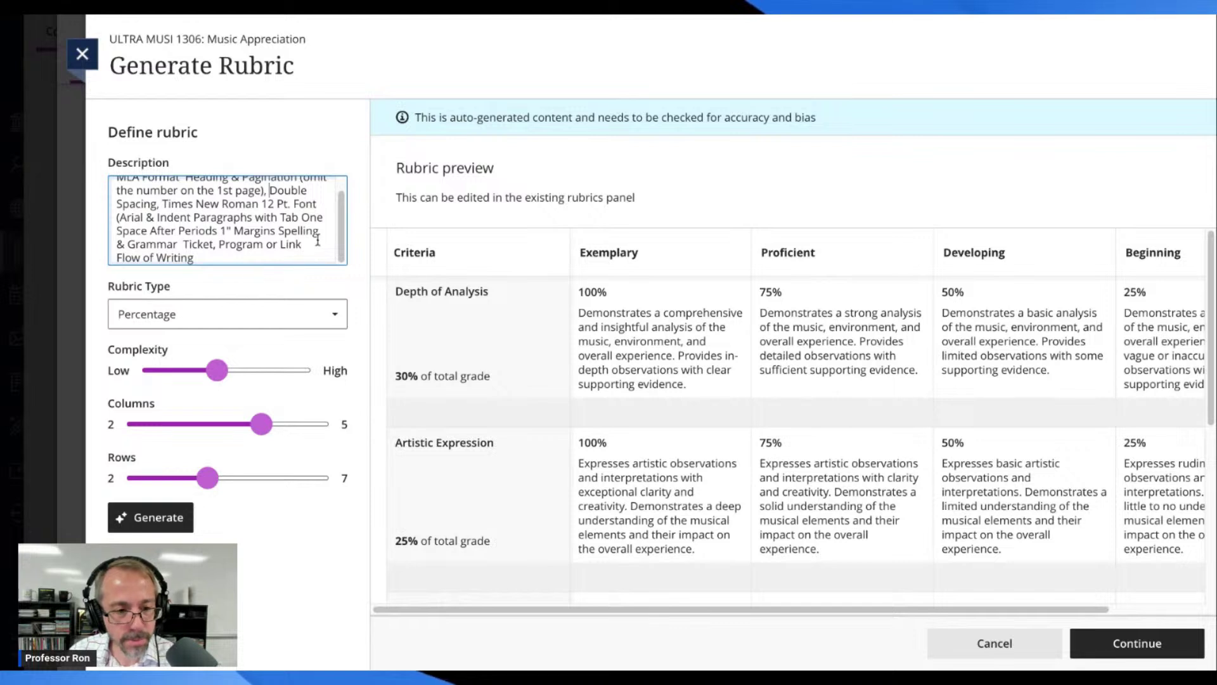
pyautogui.scroll(1, 308, 240)
pyautogui.scroll(-1, 306, 238)
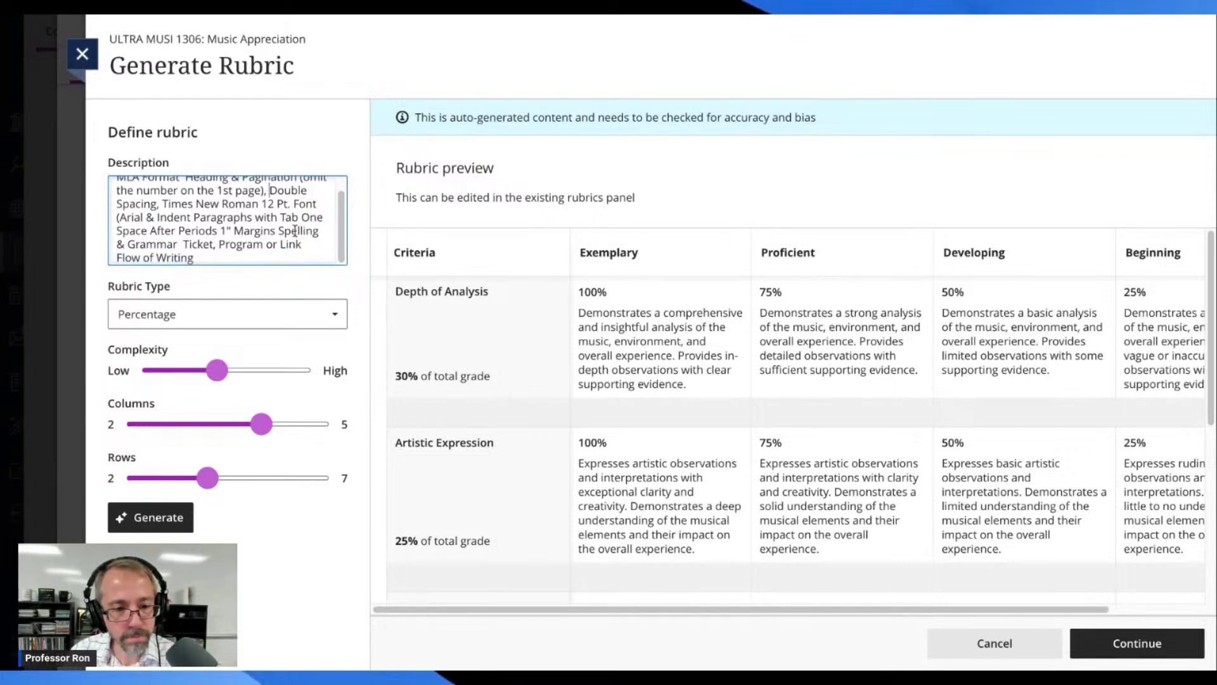
pyautogui.scroll(1, 295, 231)
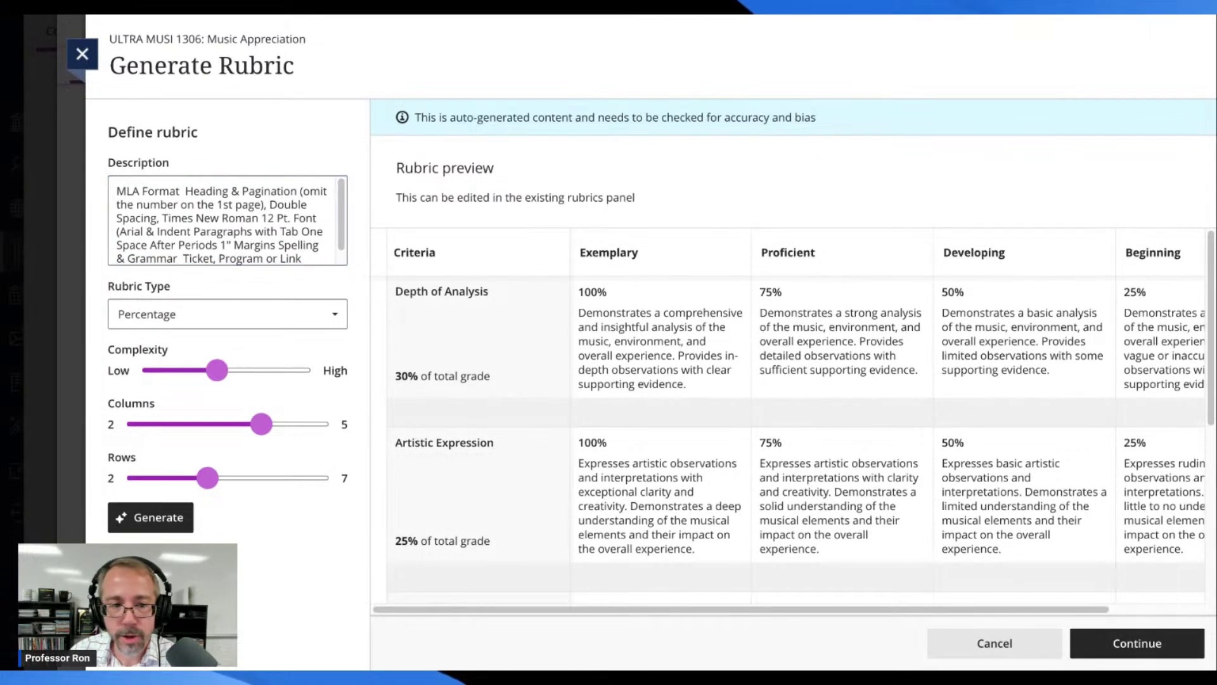
pyautogui.click(269, 204)
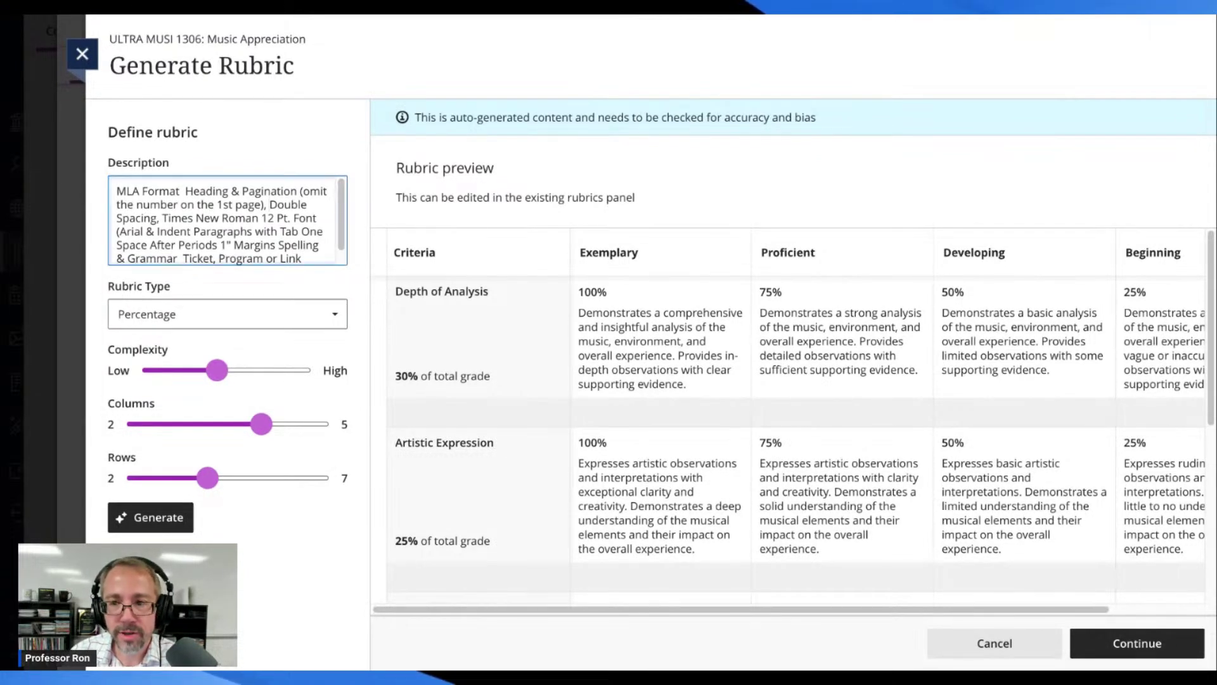
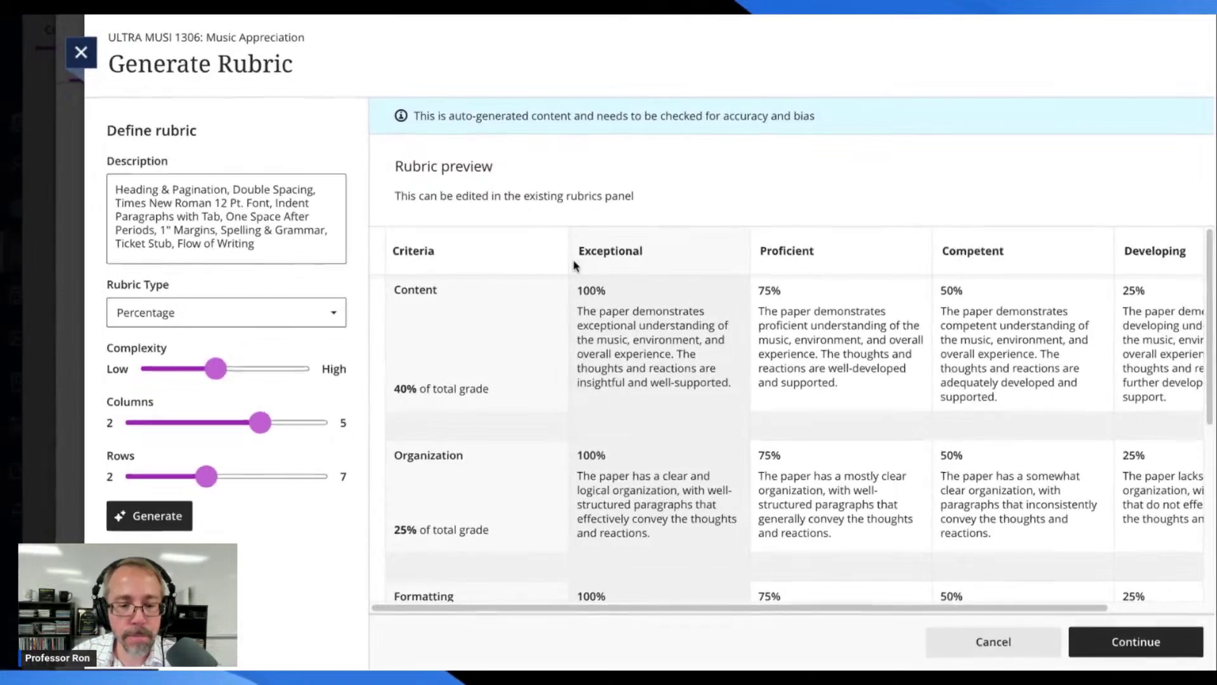
# Step: Review the generated rubric's criteria, weightings and level descriptions from Content through Organization and Formatting to Writing Style
pyautogui.scroll(-5, 577, 317)
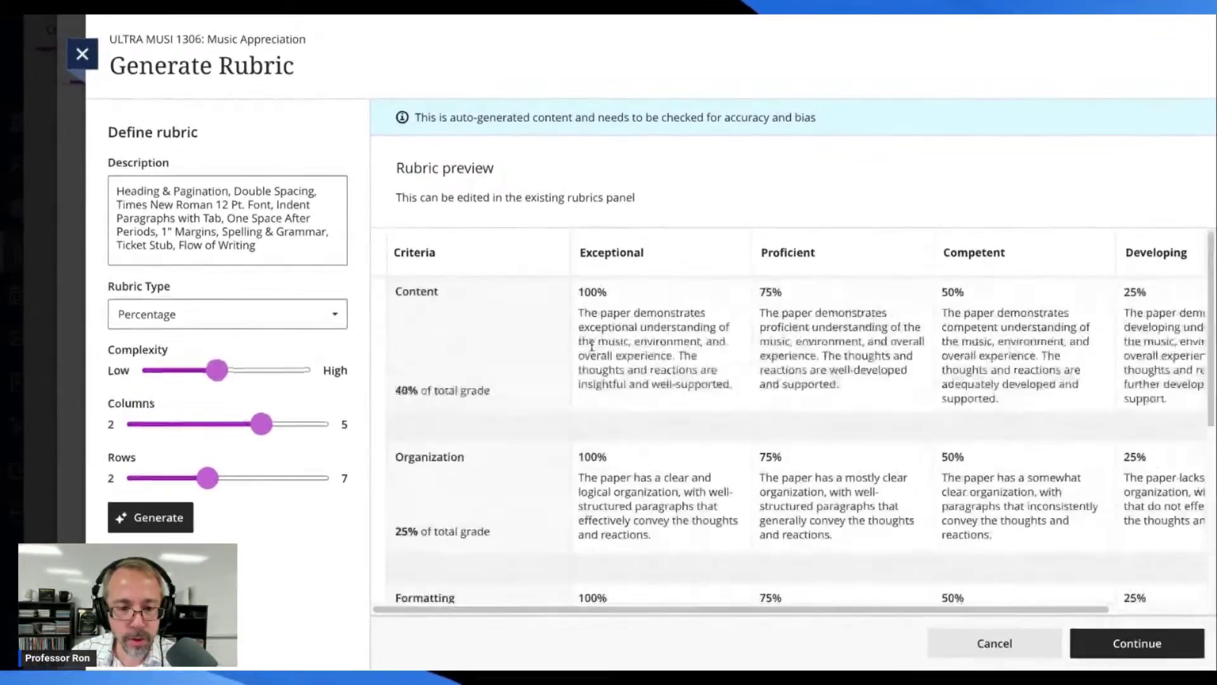
pyautogui.scroll(-3, 592, 346)
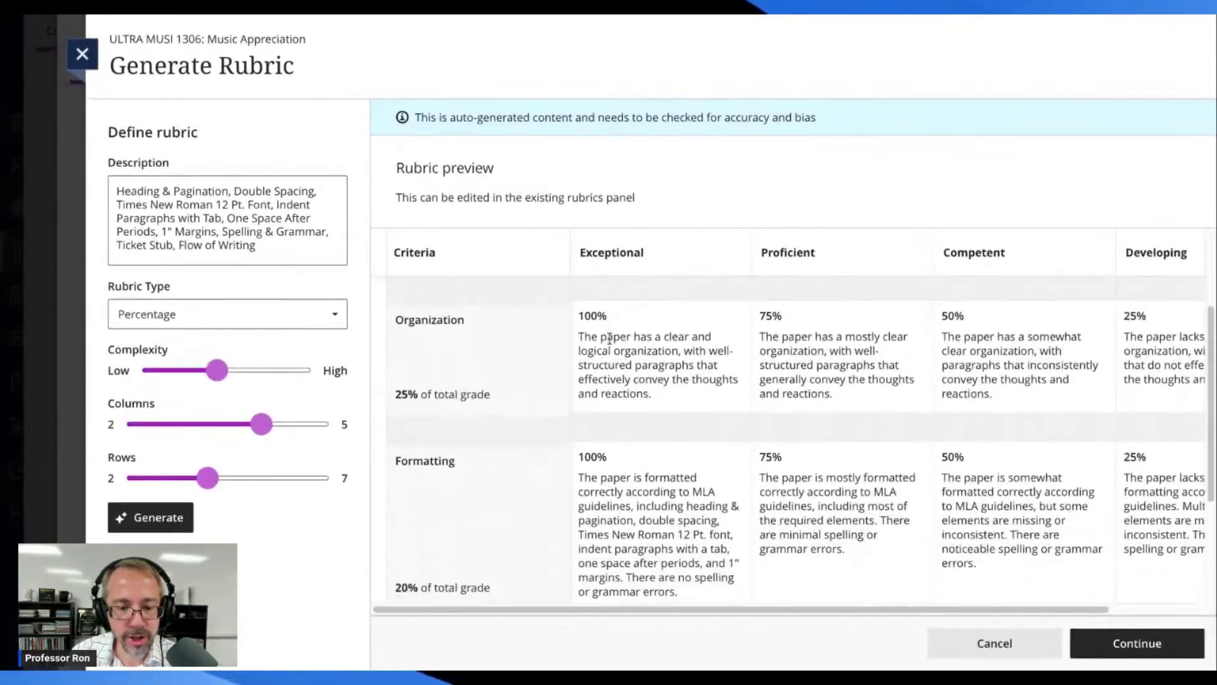
pyautogui.scroll(-2, 609, 338)
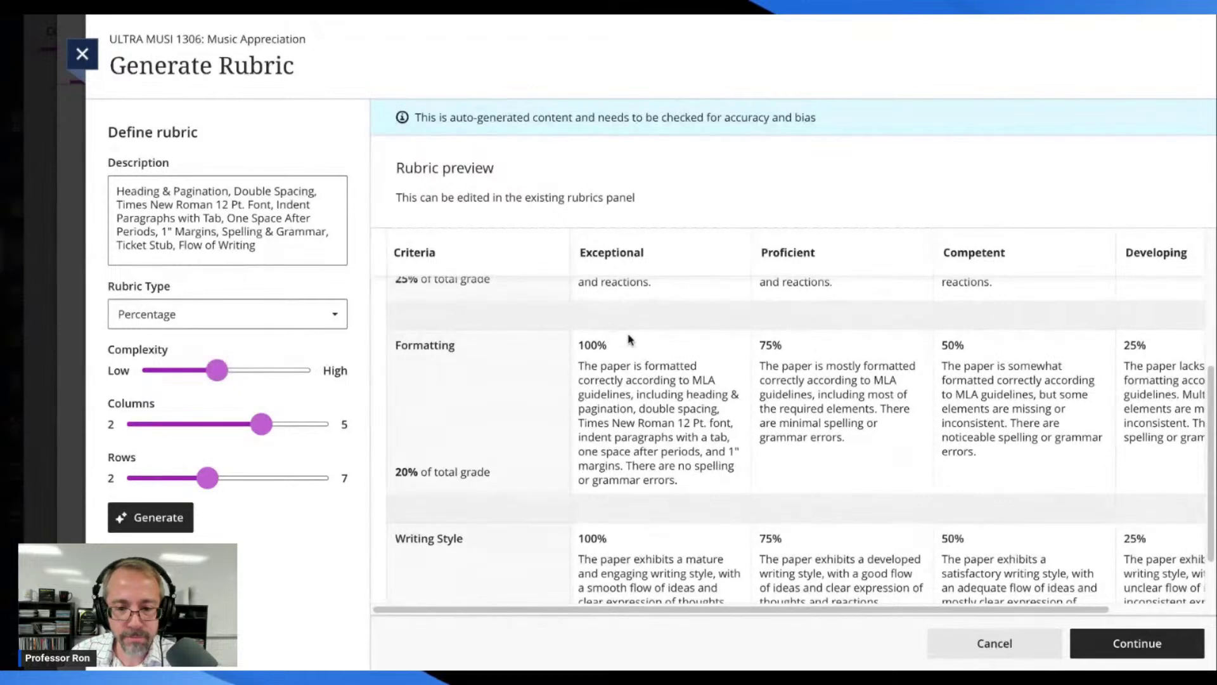
pyautogui.scroll(5, 629, 339)
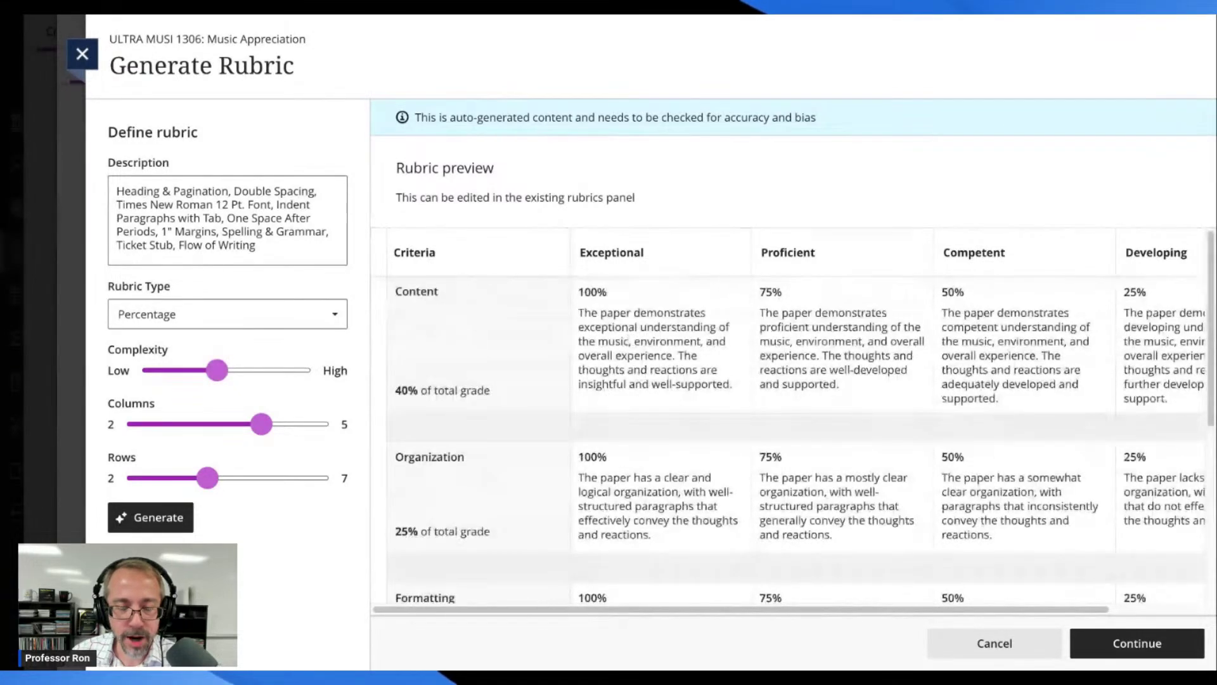
pyautogui.hscroll(1, 793, 419)
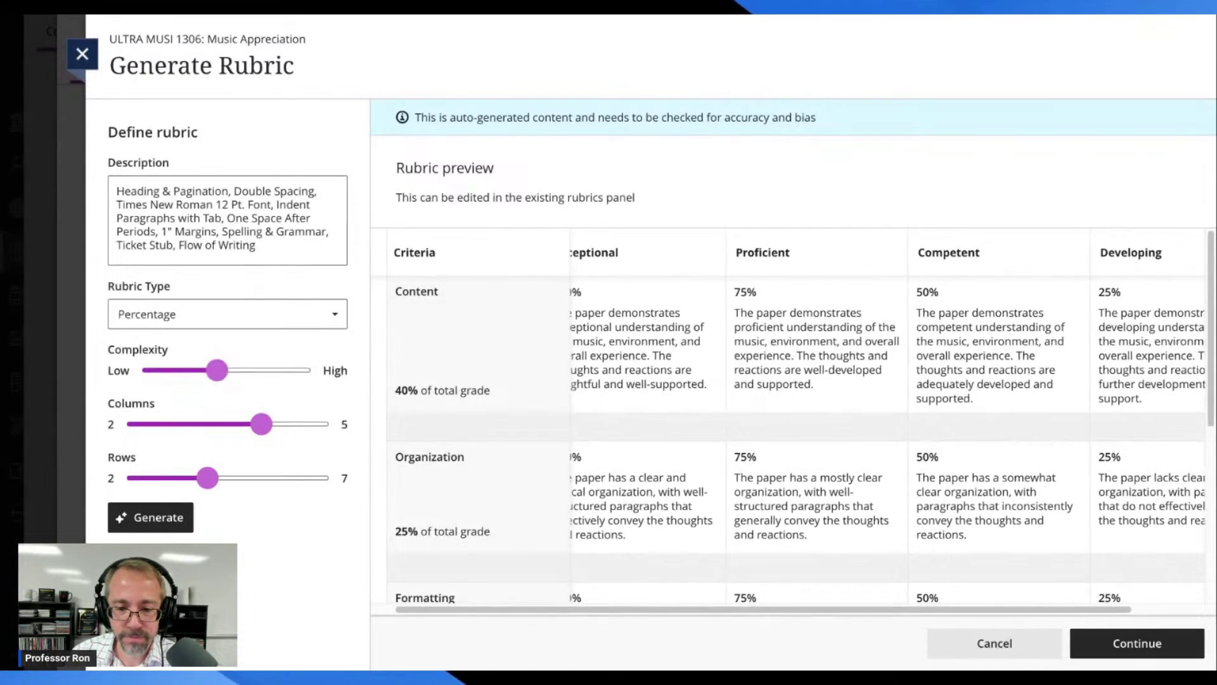
pyautogui.hscroll(-1, 793, 419)
pyautogui.scroll(-2, 793, 418)
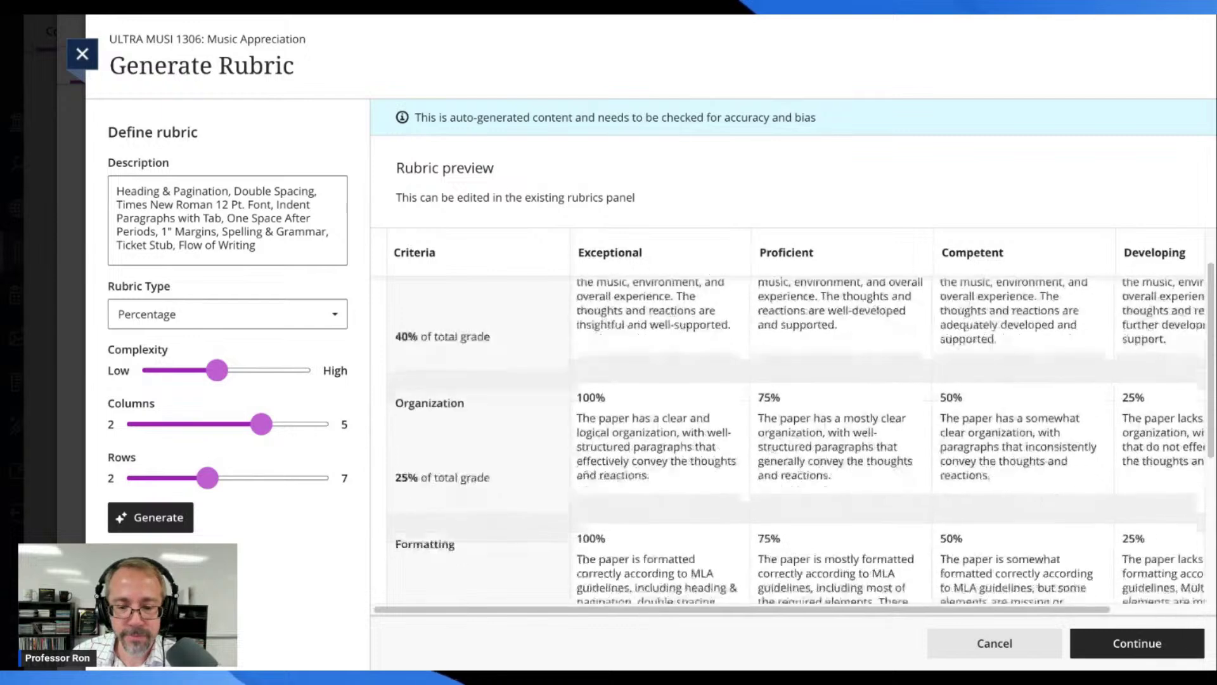
pyautogui.scroll(-6, 793, 419)
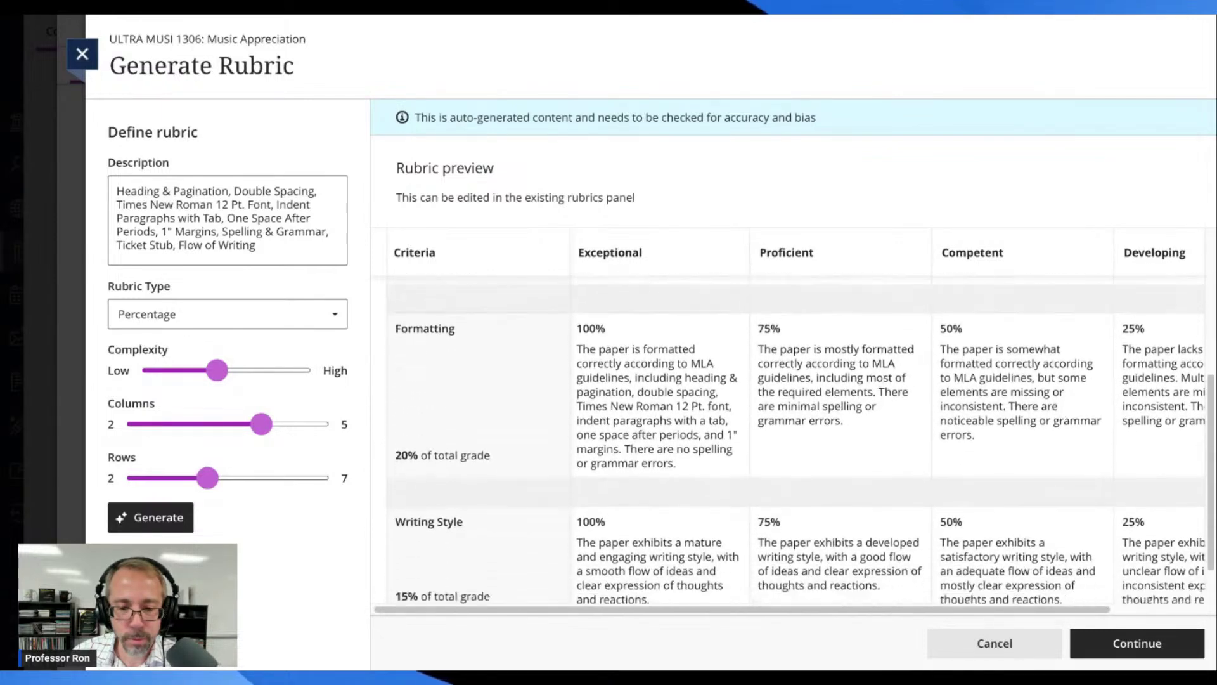
pyautogui.scroll(-2, 792, 418)
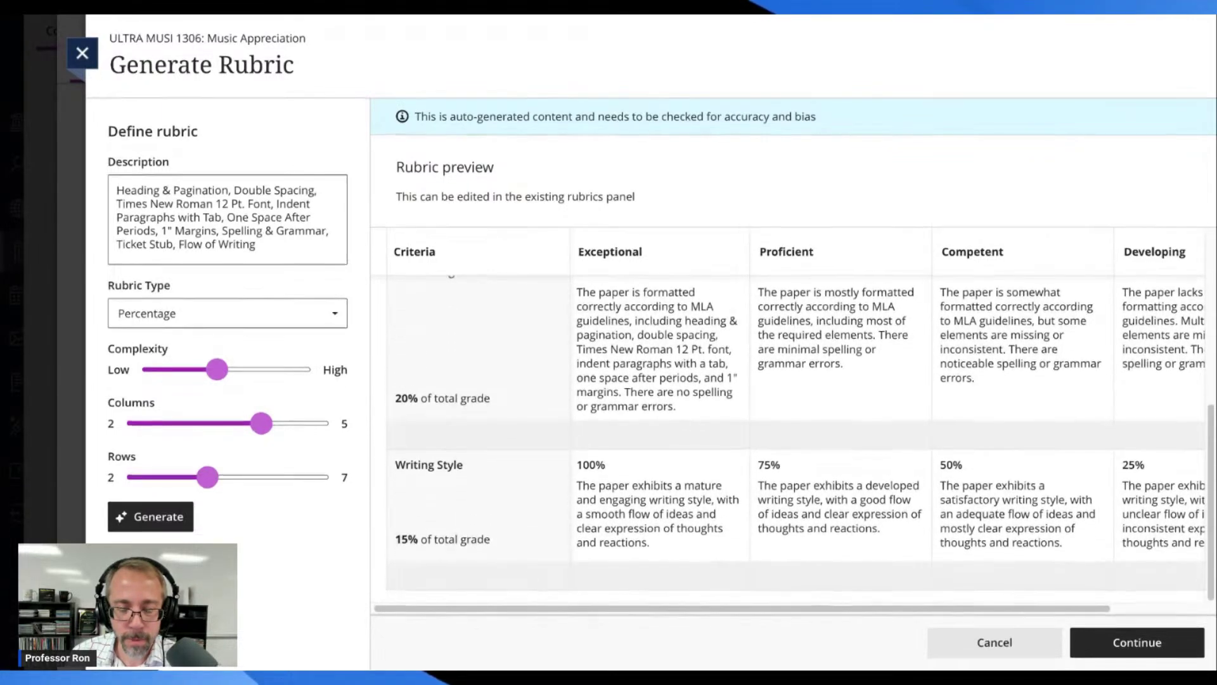
pyautogui.scroll(10, 792, 418)
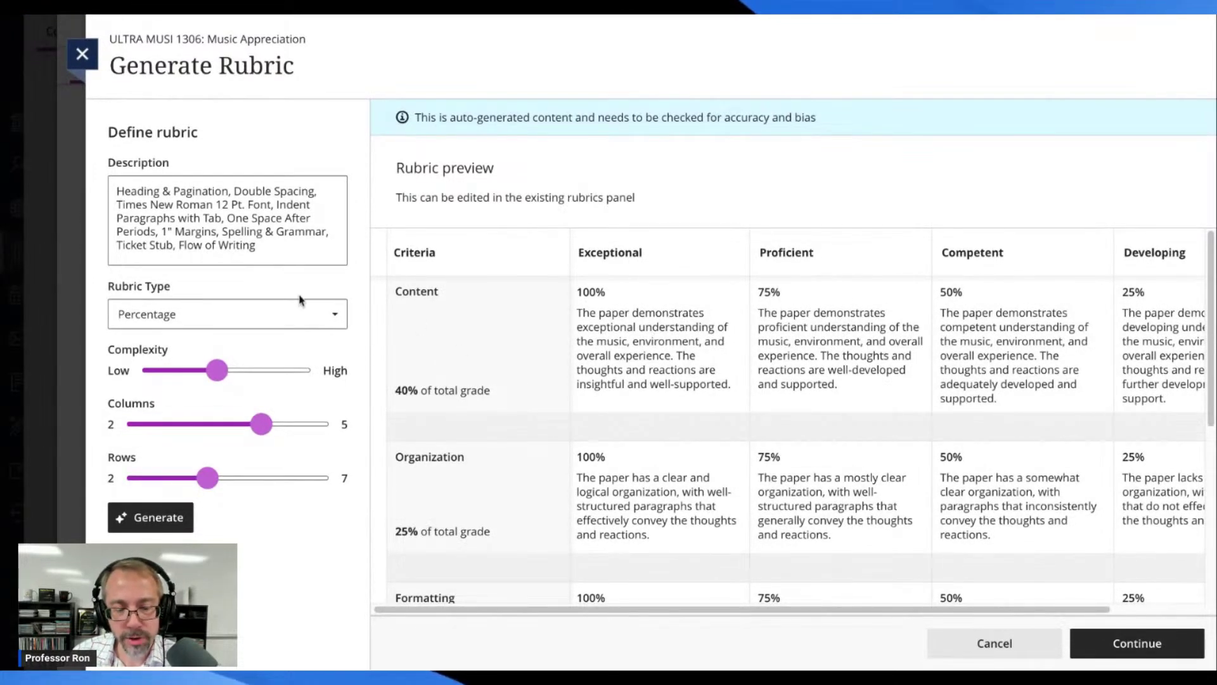
# Step: Compare the Content criterion's descriptions across the performance levels, highlighting the Proficient wording on music, environment and overall experience
pyautogui.scroll(-2, 627, 298)
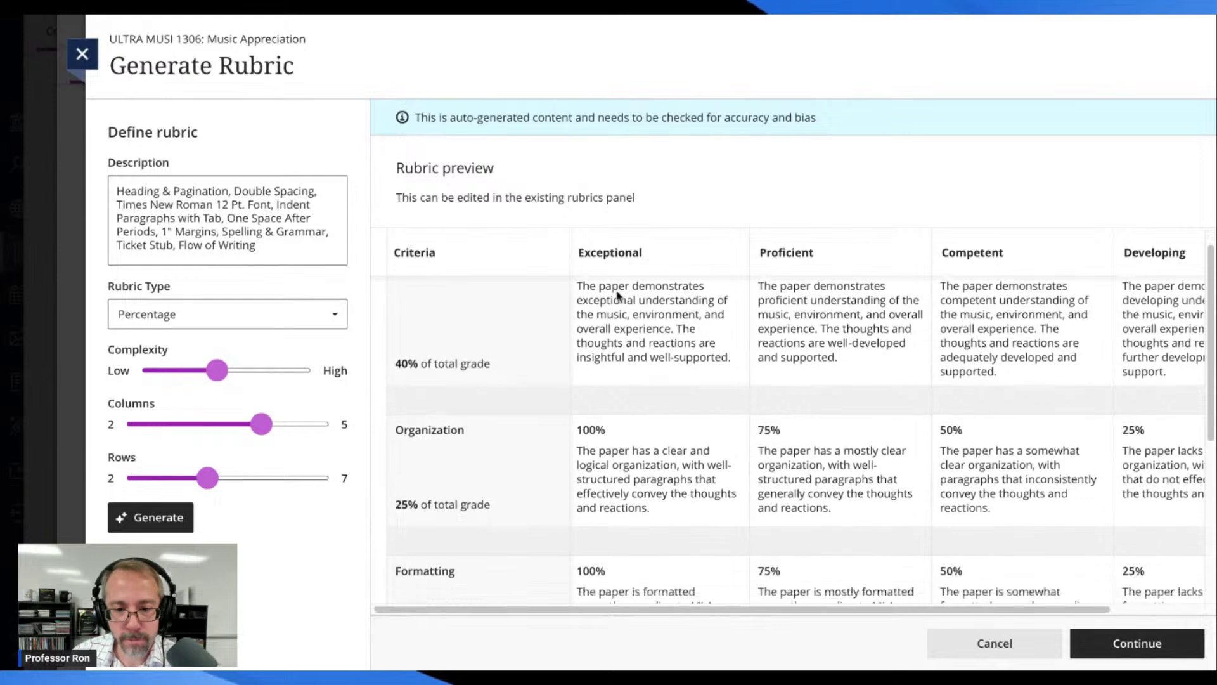
pyautogui.scroll(2, 630, 304)
pyautogui.hscroll(2, 641, 327)
pyautogui.hscroll(-2, 641, 327)
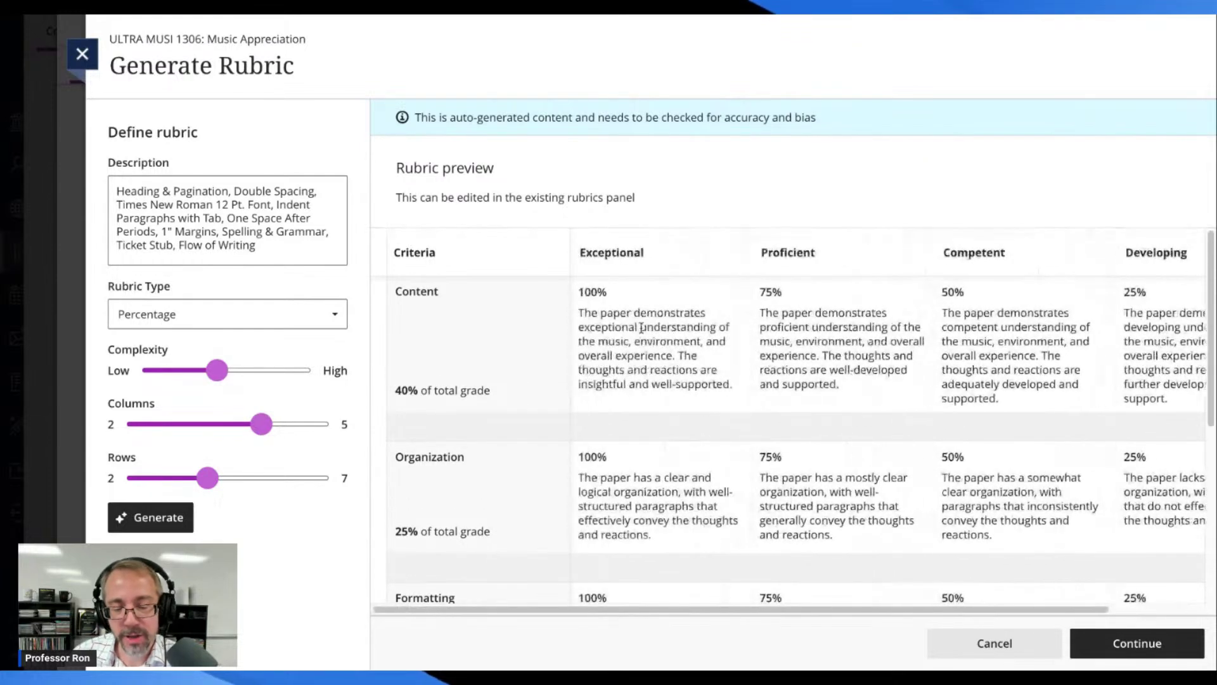
pyautogui.scroll(-1, 653, 321)
pyautogui.scroll(-1, 654, 321)
pyautogui.hscroll(2, 653, 321)
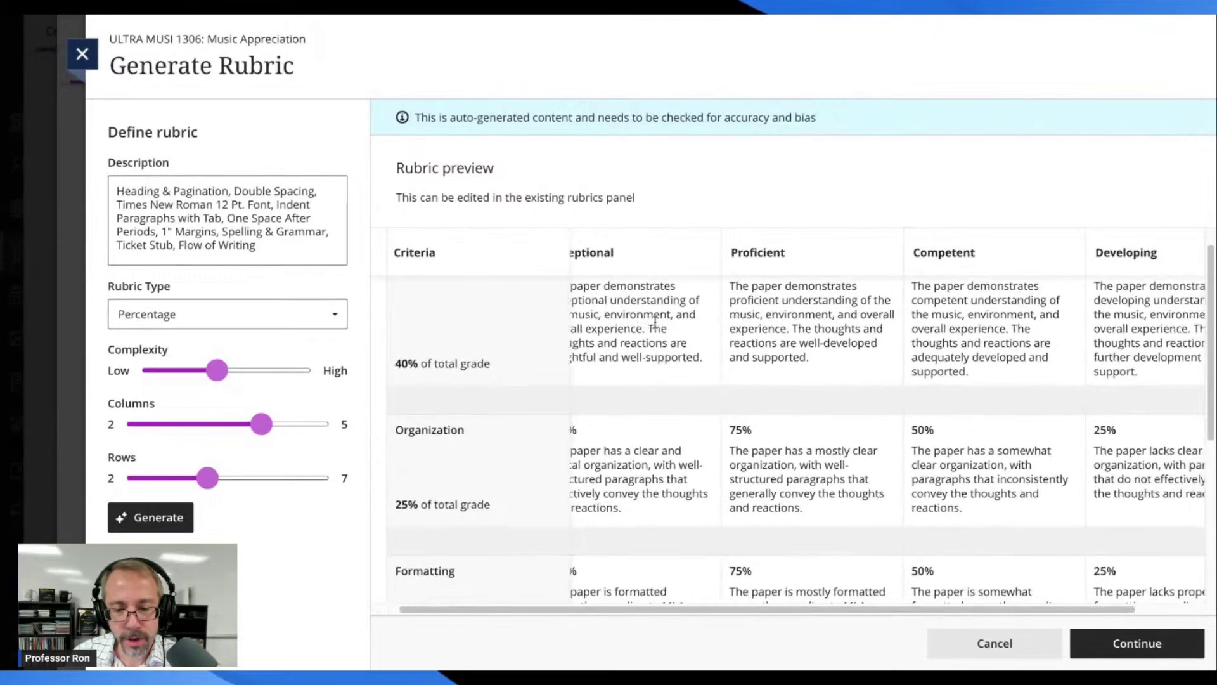
pyautogui.hscroll(-2, 651, 323)
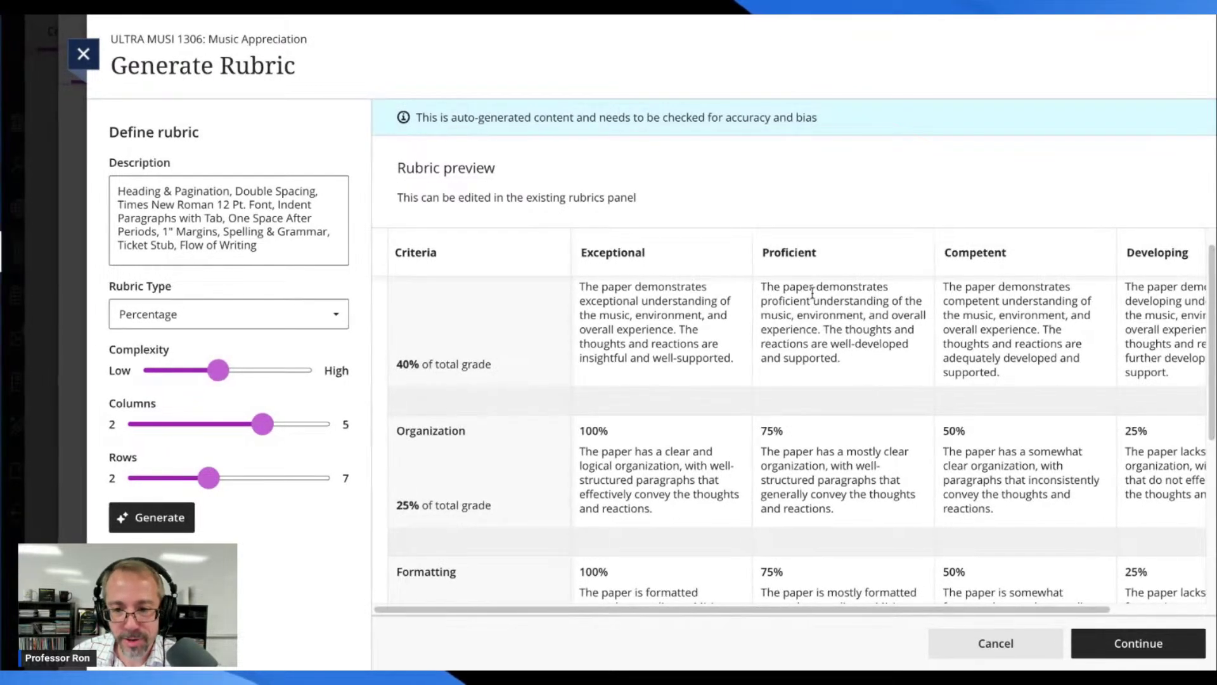
pyautogui.moveTo(769, 314)
pyautogui.mouseDown()
pyautogui.moveTo(903, 327)
pyautogui.moveTo(761, 321)
pyautogui.mouseUp()
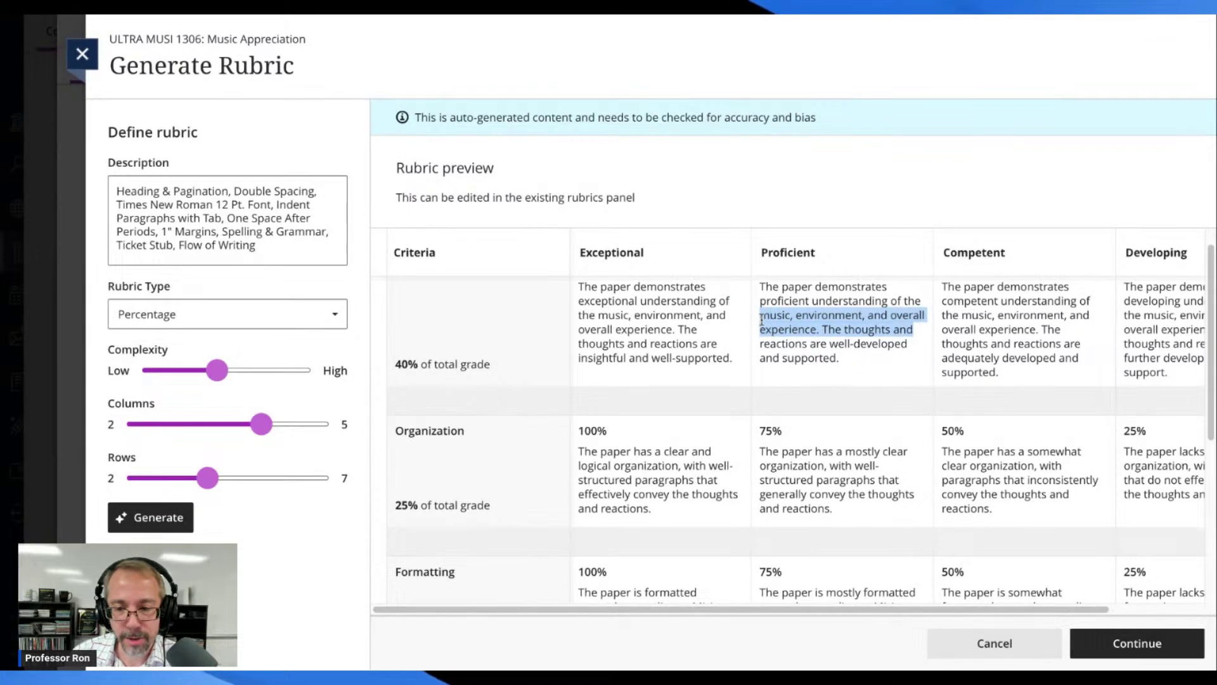
# Step: Compare the Formatting criterion's Exceptional description with the requirements in the rubric description, highlighting its full text
pyautogui.scroll(-4, 790, 323)
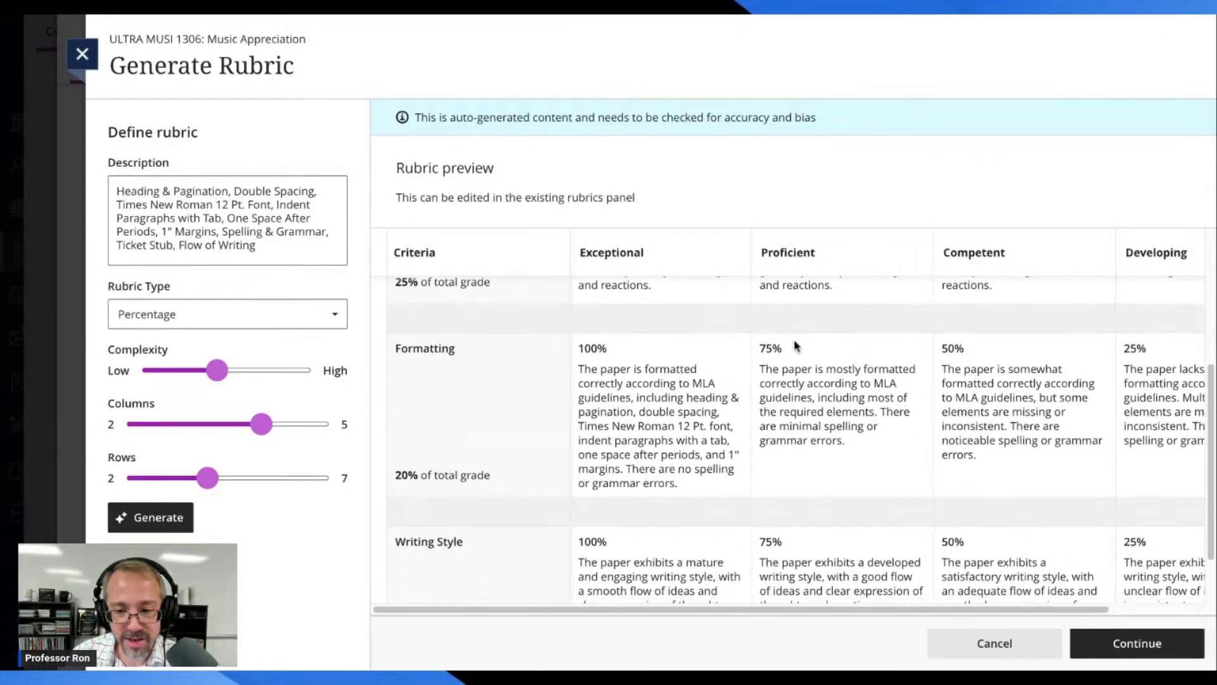
pyautogui.scroll(5, 820, 373)
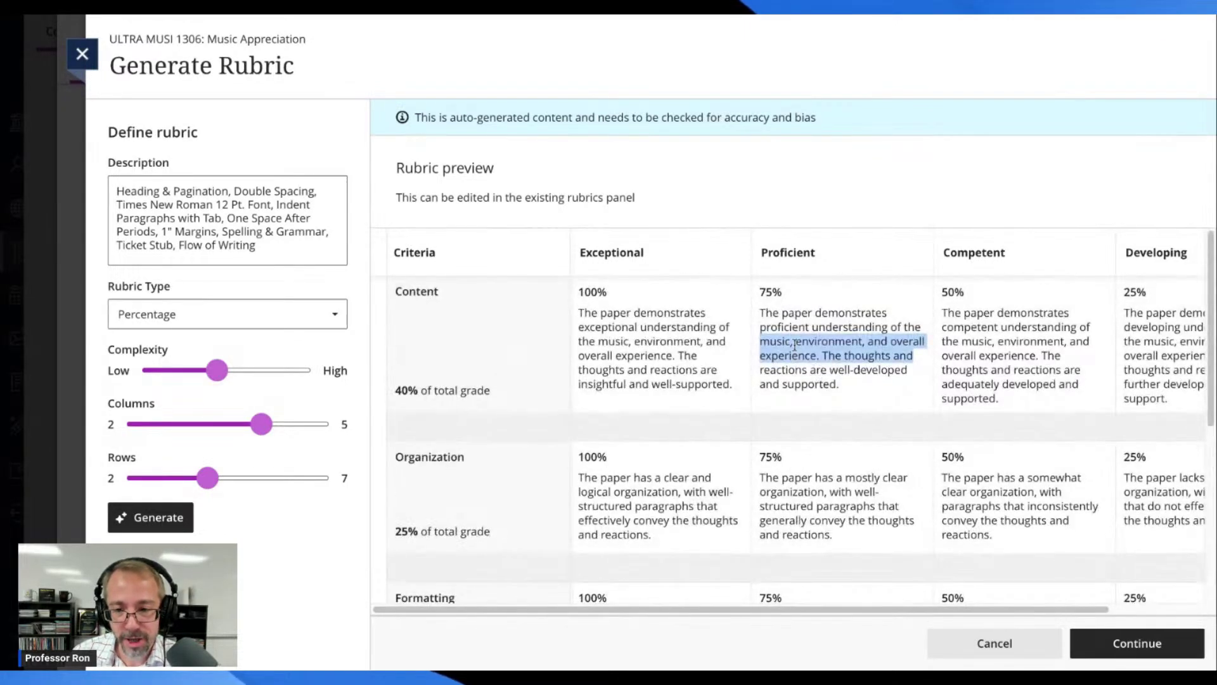
pyautogui.scroll(-2, 868, 373)
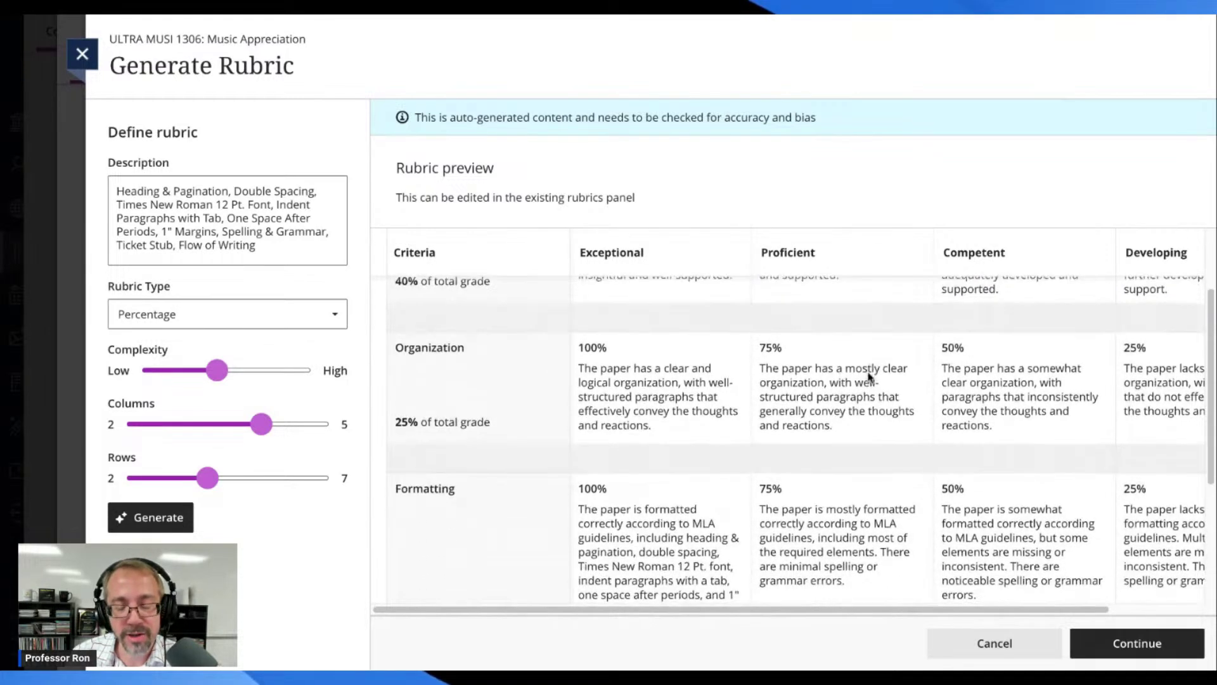
pyautogui.scroll(-2, 802, 439)
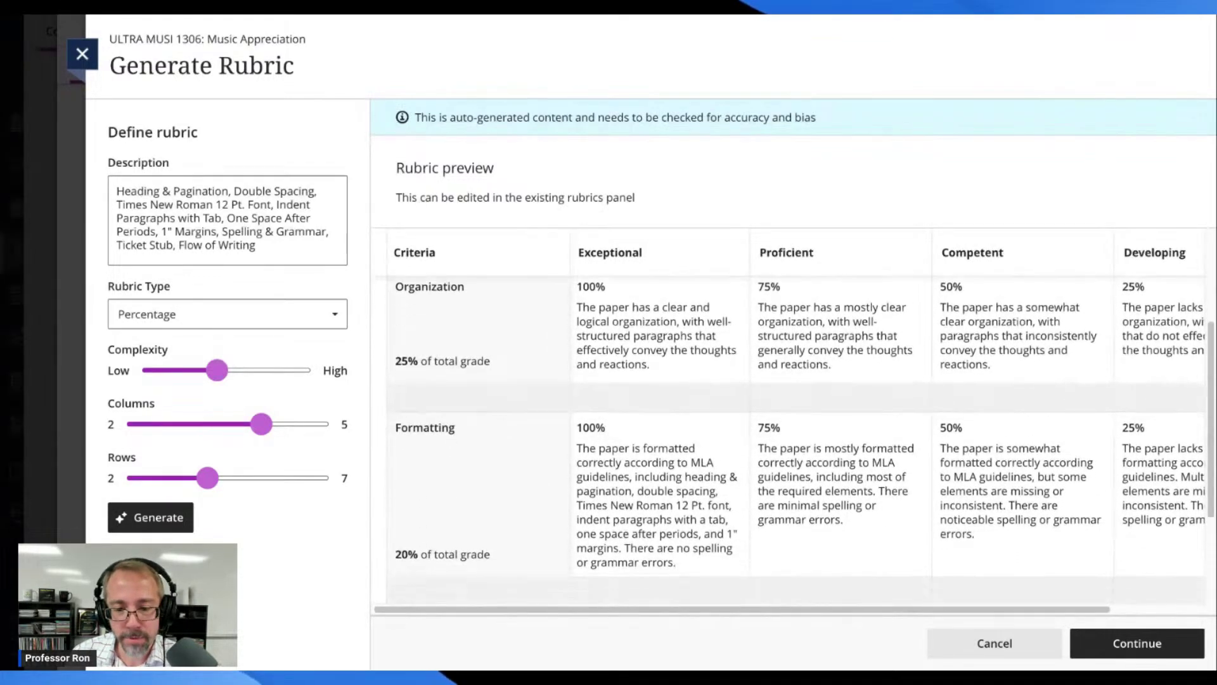
pyautogui.scroll(-1, 719, 468)
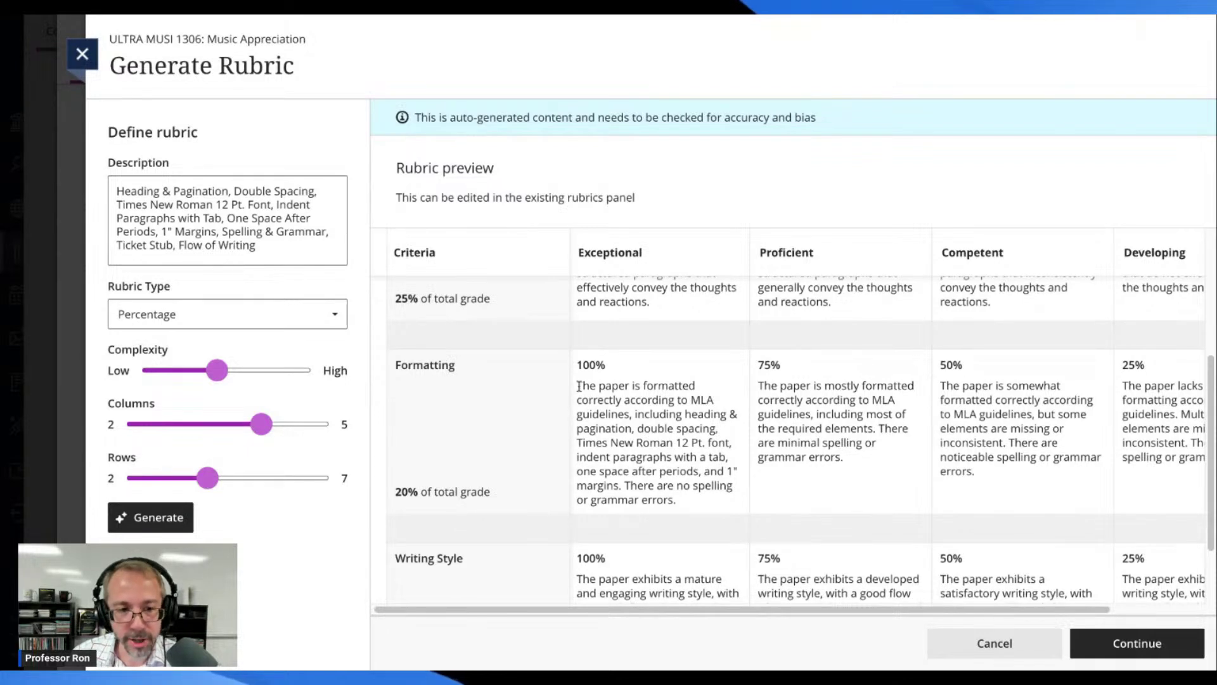
pyautogui.click(278, 245)
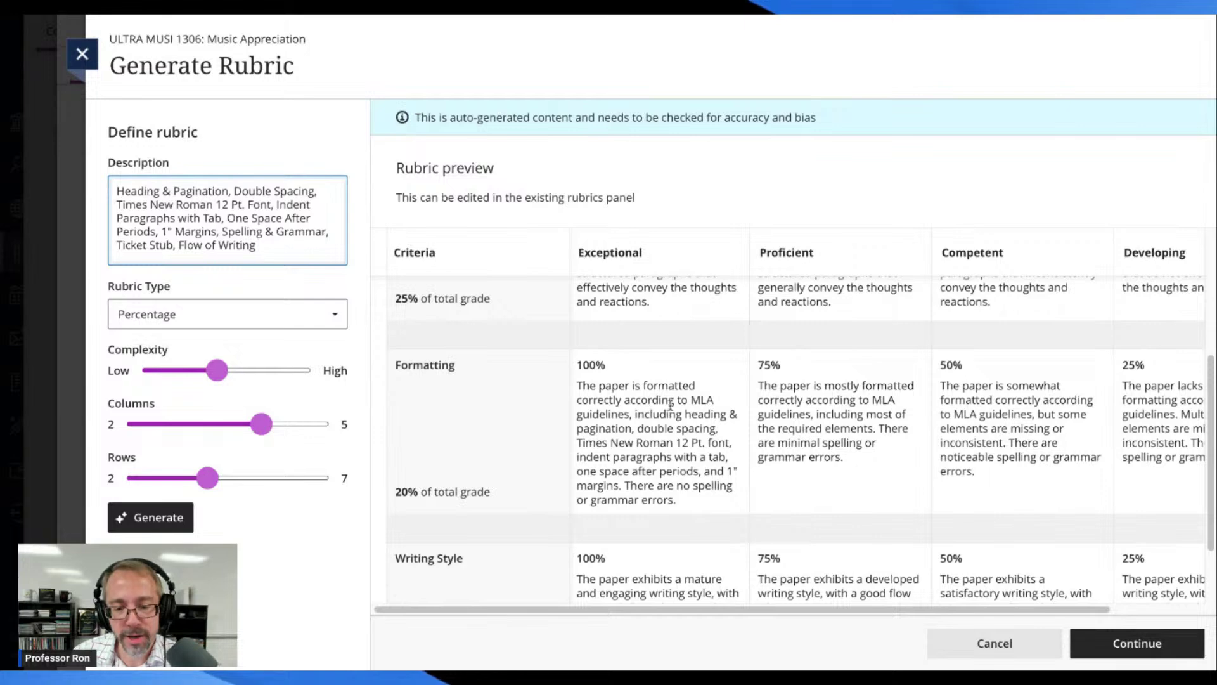
pyautogui.scroll(-1, 673, 406)
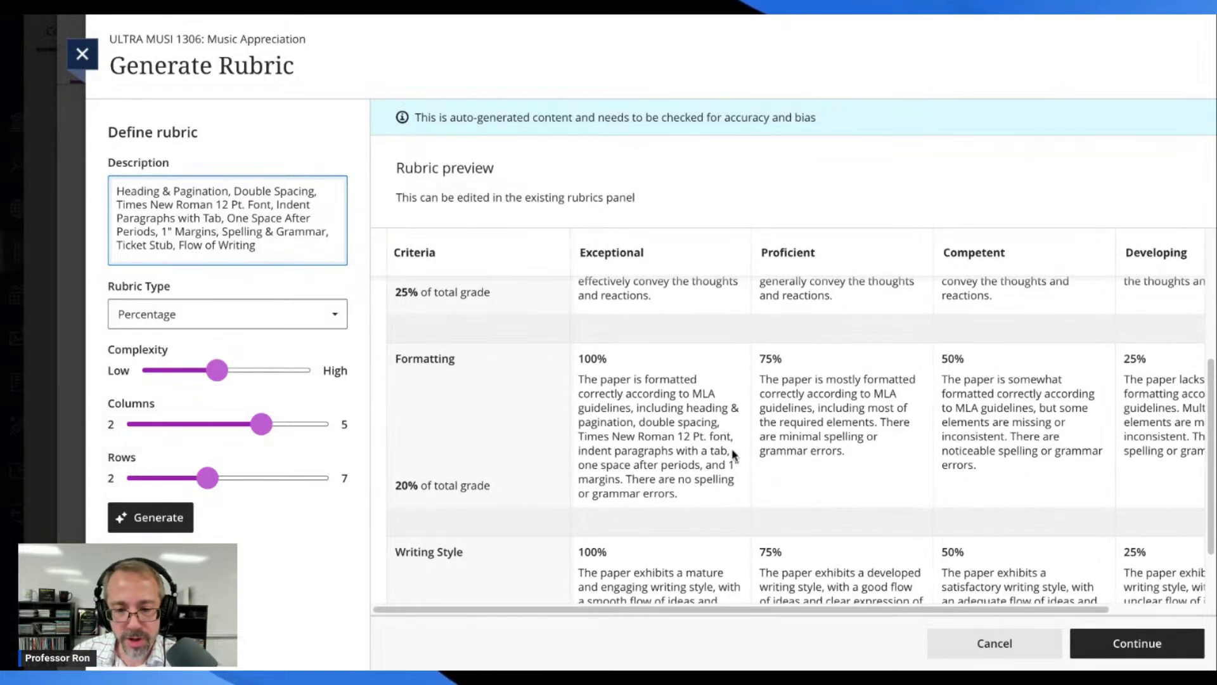
pyautogui.moveTo(581, 380); pyautogui.dragTo(687, 501)
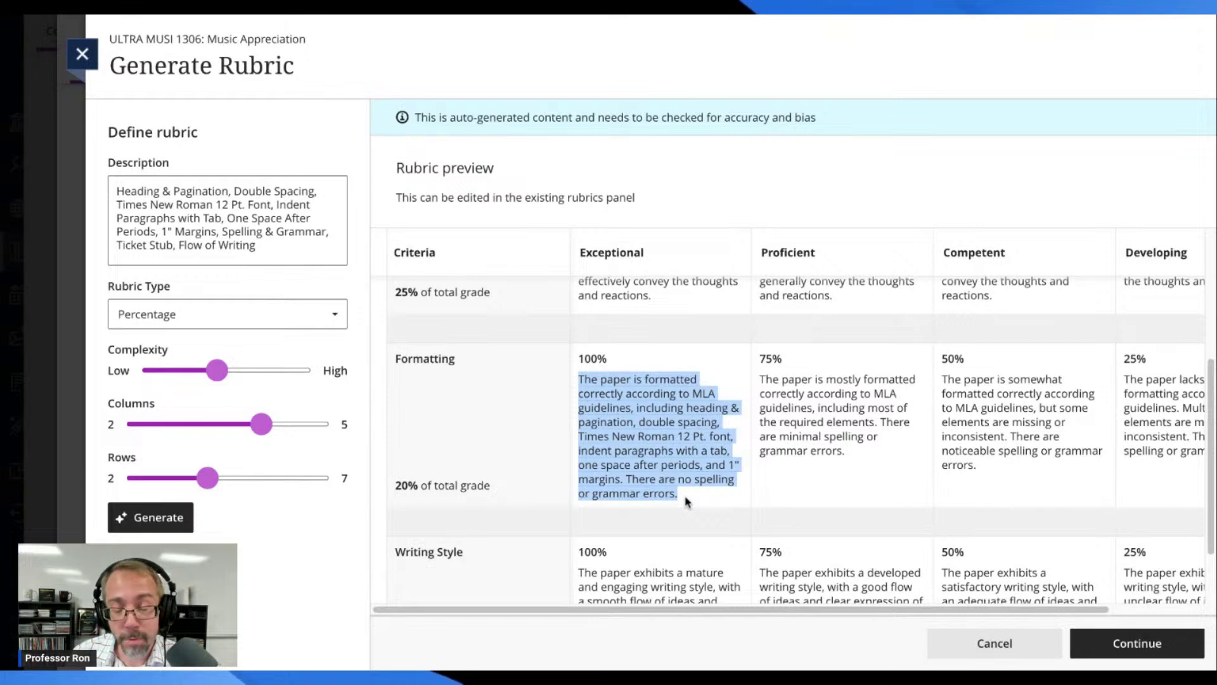
# Step: Examine the Organization criterion, then the Formatting and Writing Style descriptions across the levels through Developing
pyautogui.scroll(4, 674, 397)
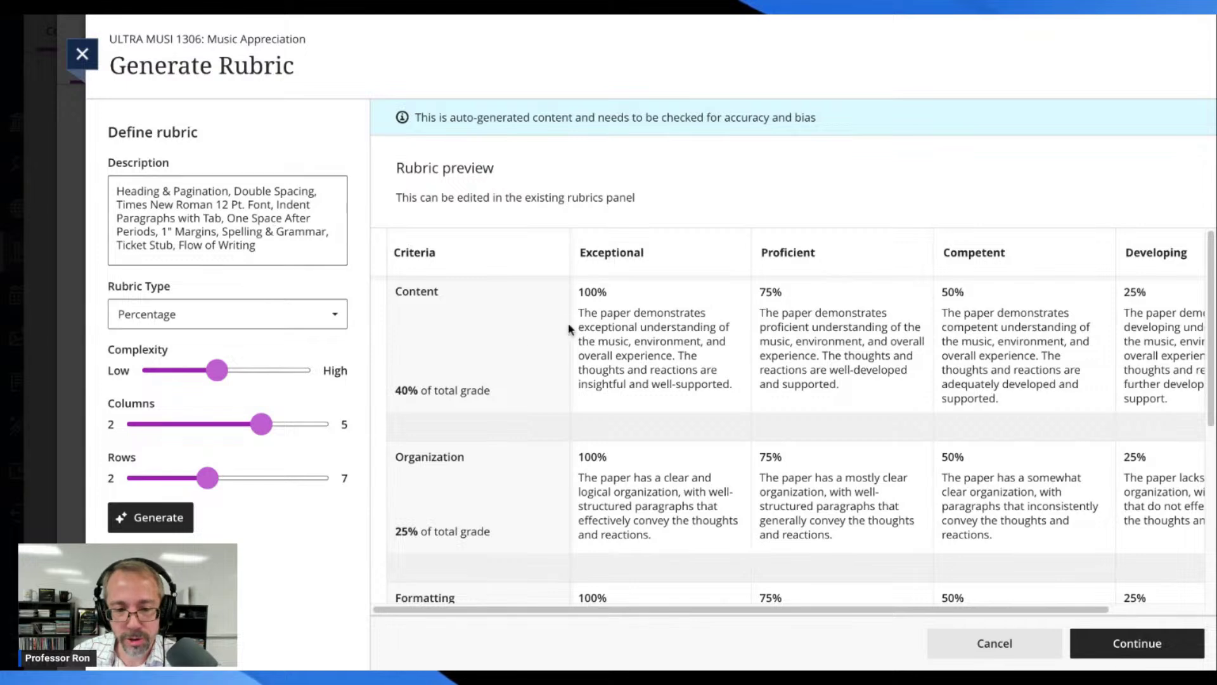
pyautogui.scroll(-2, 645, 317)
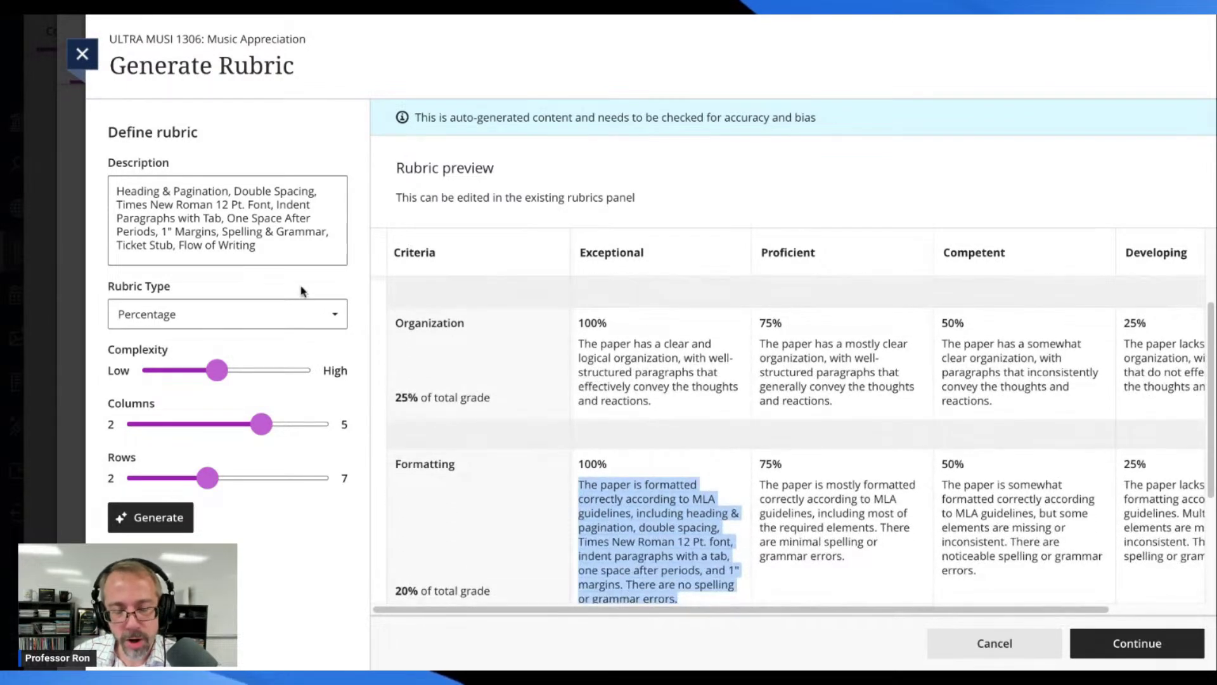
pyautogui.hscroll(1, 639, 357)
pyautogui.hscroll(-1, 637, 355)
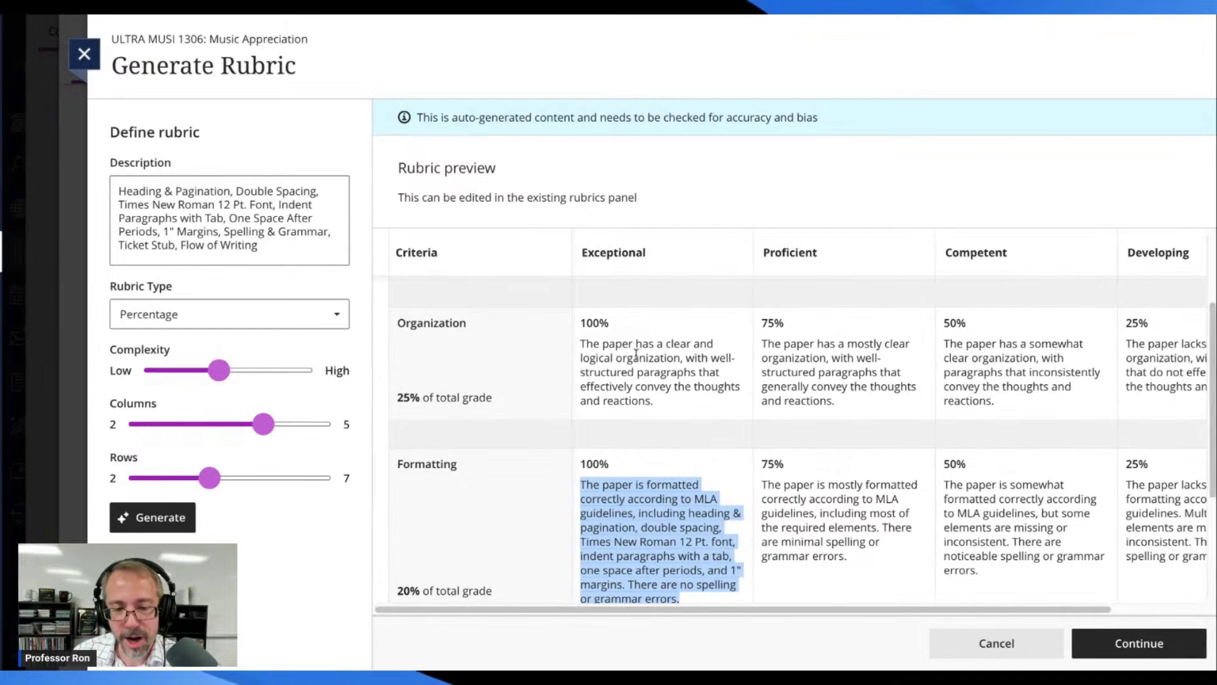
pyautogui.scroll(1, 463, 324)
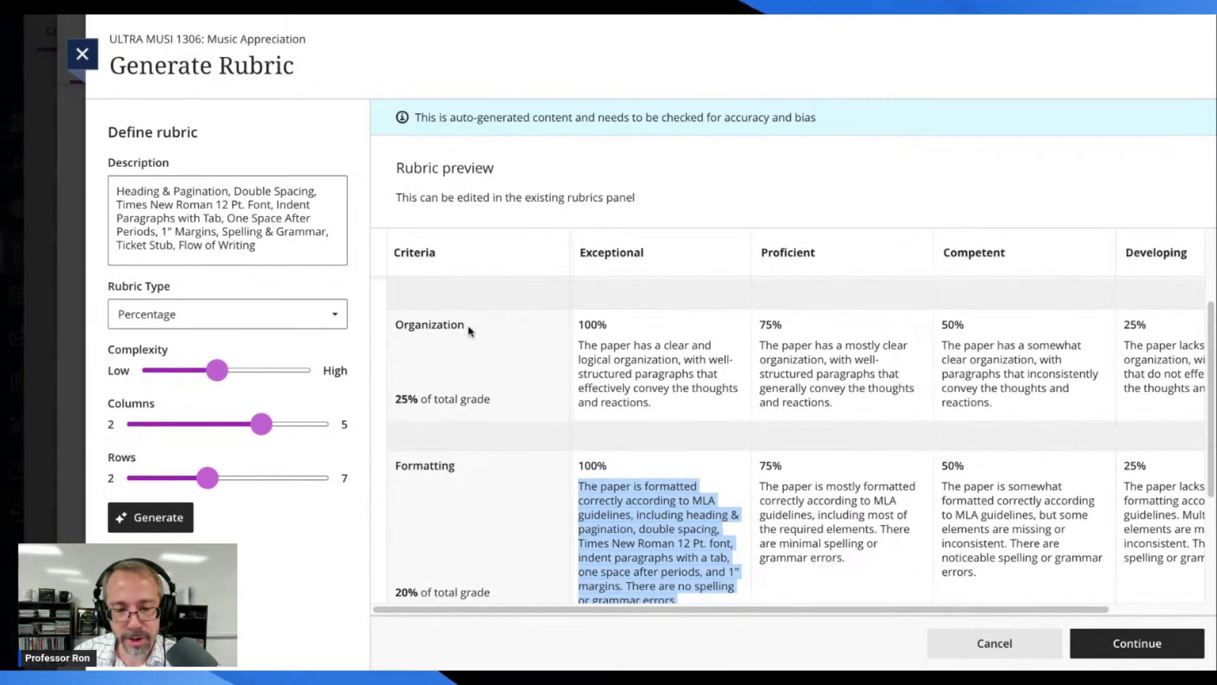
pyautogui.click(469, 330)
pyautogui.doubleClick(405, 333)
pyautogui.scroll(-2, 609, 358)
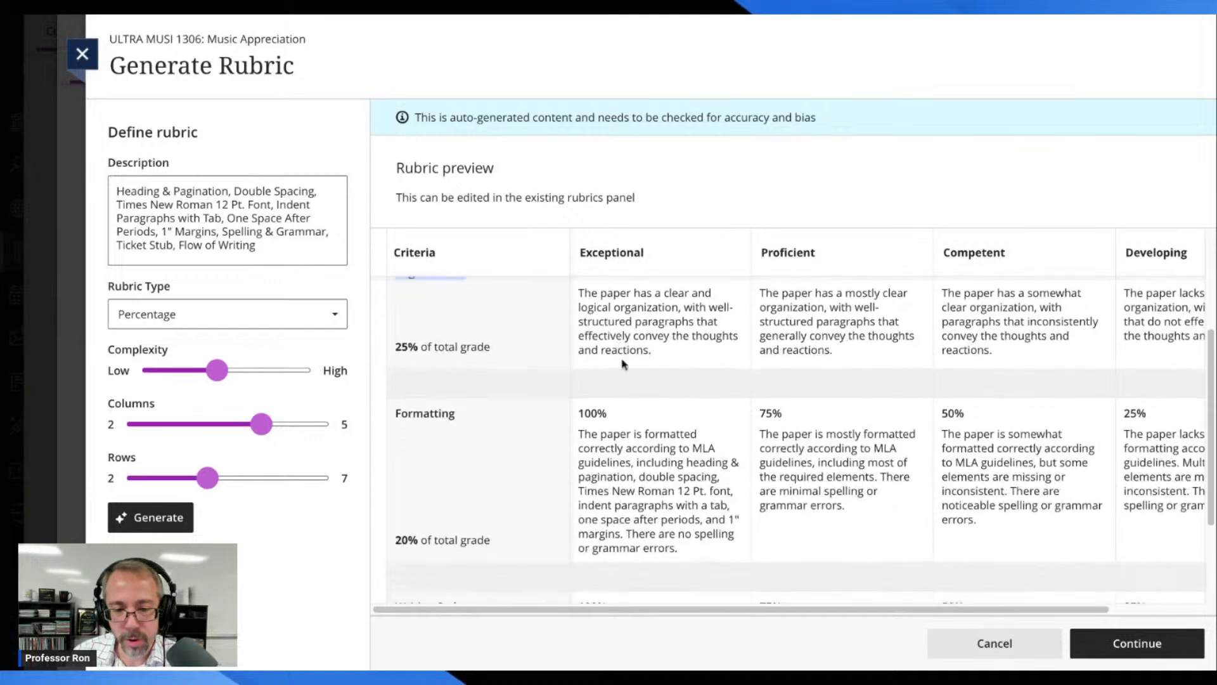
pyautogui.scroll(-5, 623, 363)
pyautogui.hscroll(3, 629, 357)
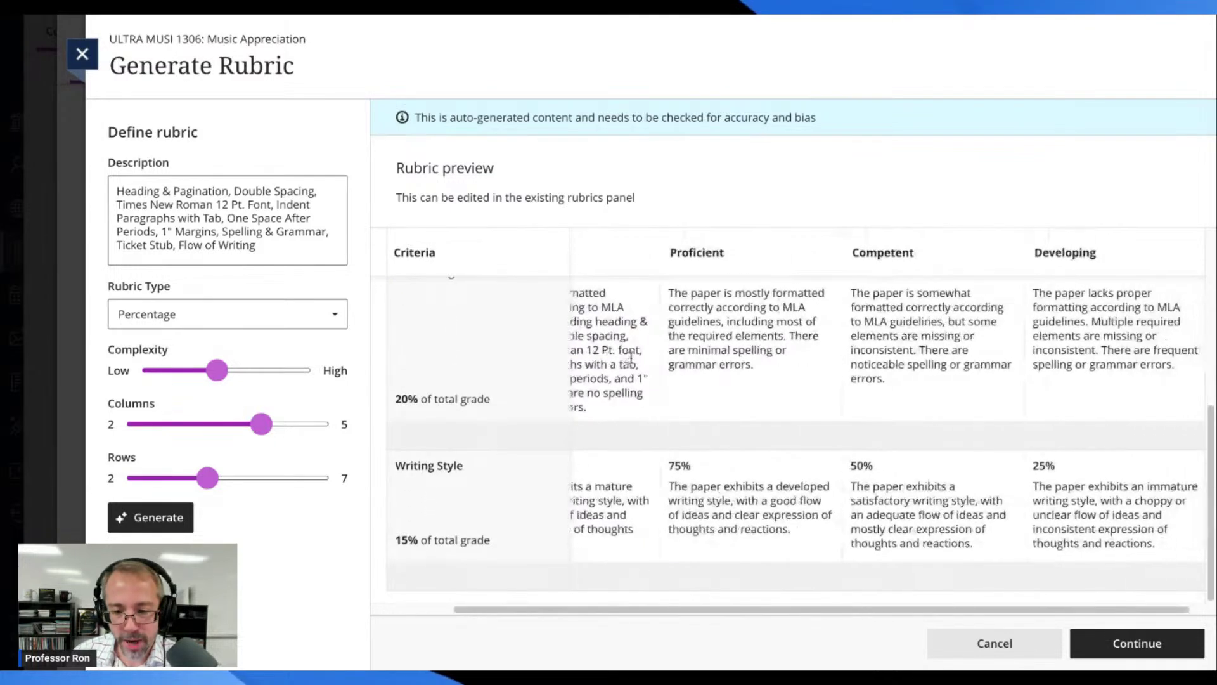
pyautogui.hscroll(-3, 631, 359)
pyautogui.scroll(3, 640, 373)
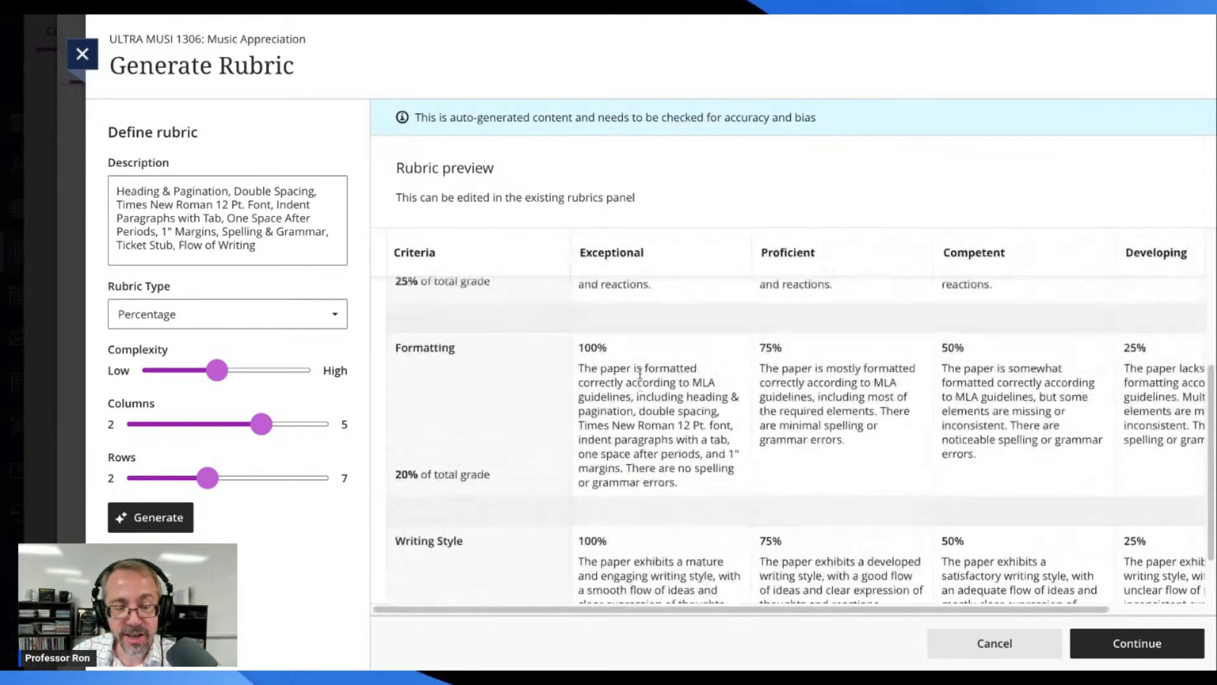
pyautogui.scroll(9, 640, 373)
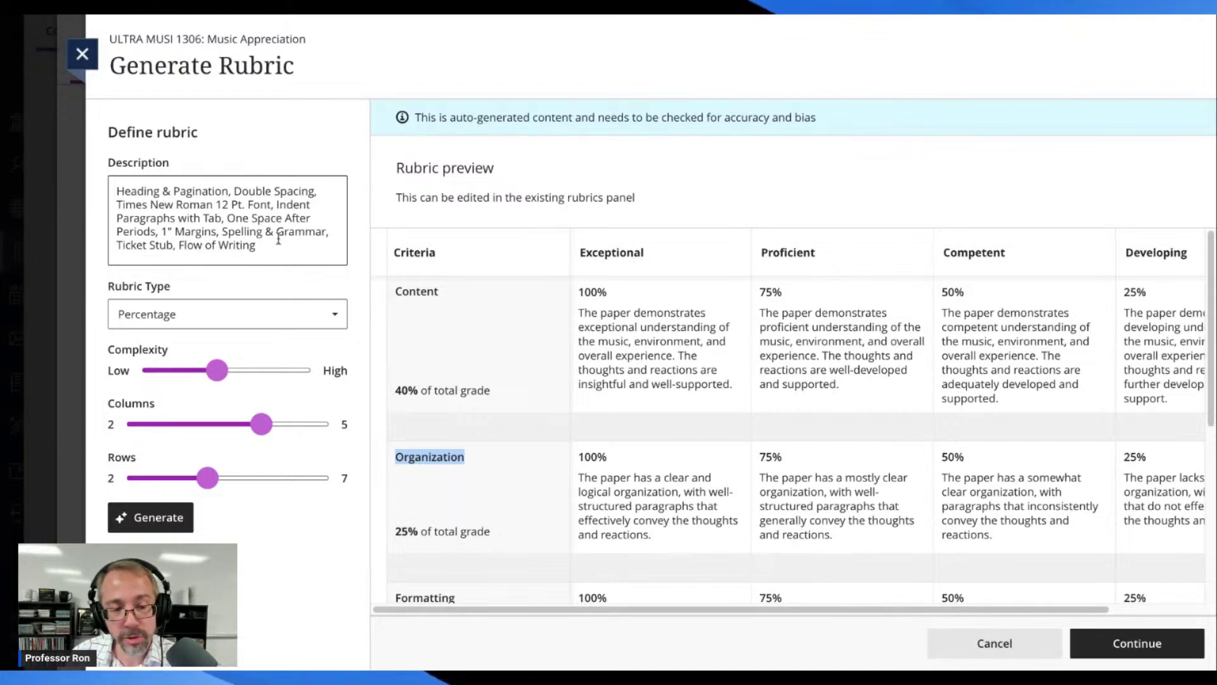
# Step: Check the full list of requirements in the rubric description against the Content, Organization and Formatting criteria in the preview
pyautogui.moveTo(271, 243); pyautogui.dragTo(113, 195)
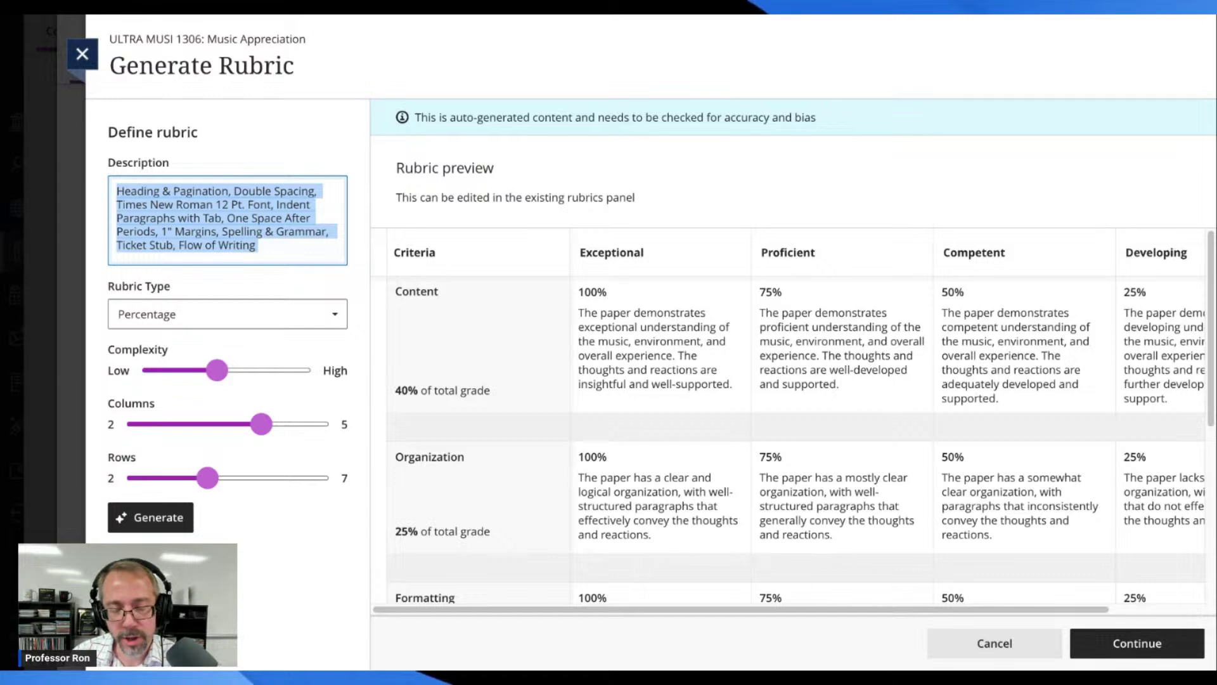
pyautogui.click(279, 254)
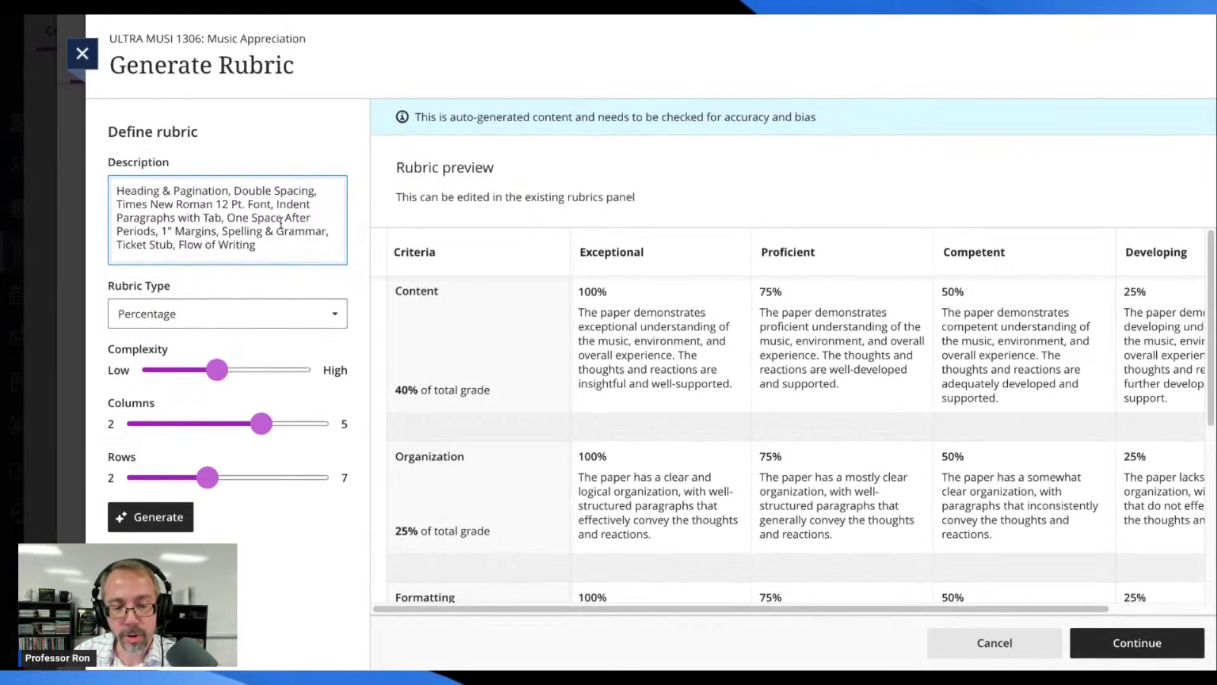
pyautogui.scroll(-1, 459, 293)
pyautogui.scroll(-2, 460, 294)
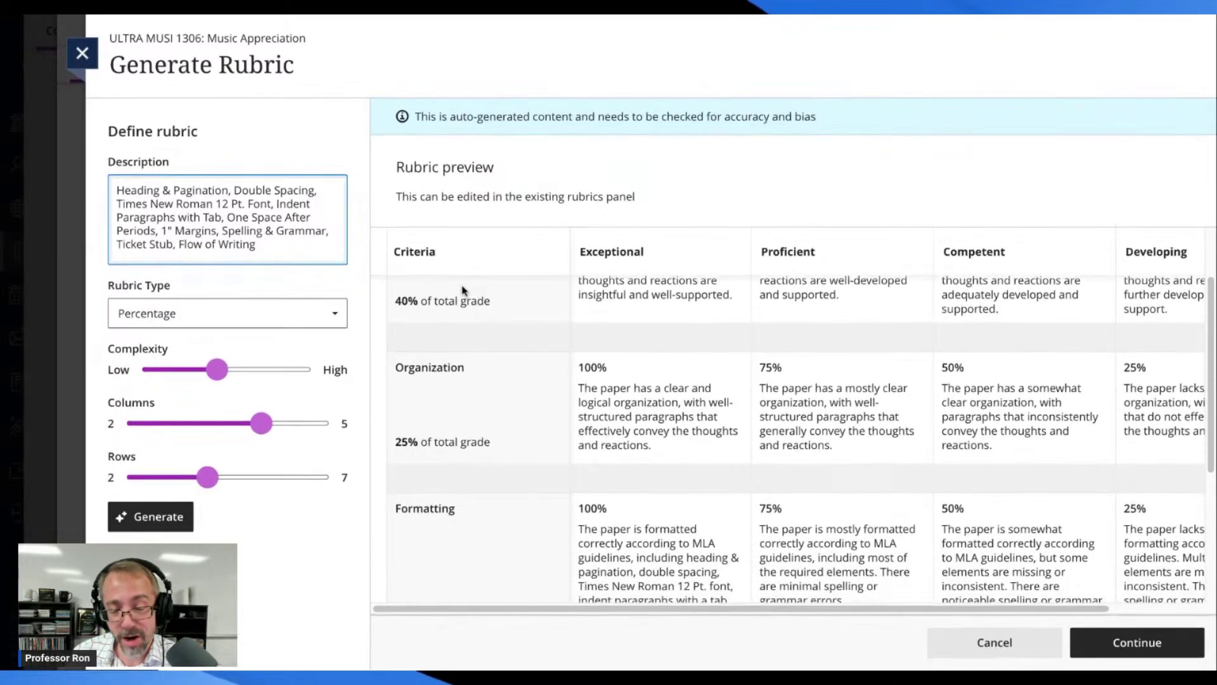
pyautogui.scroll(3, 462, 291)
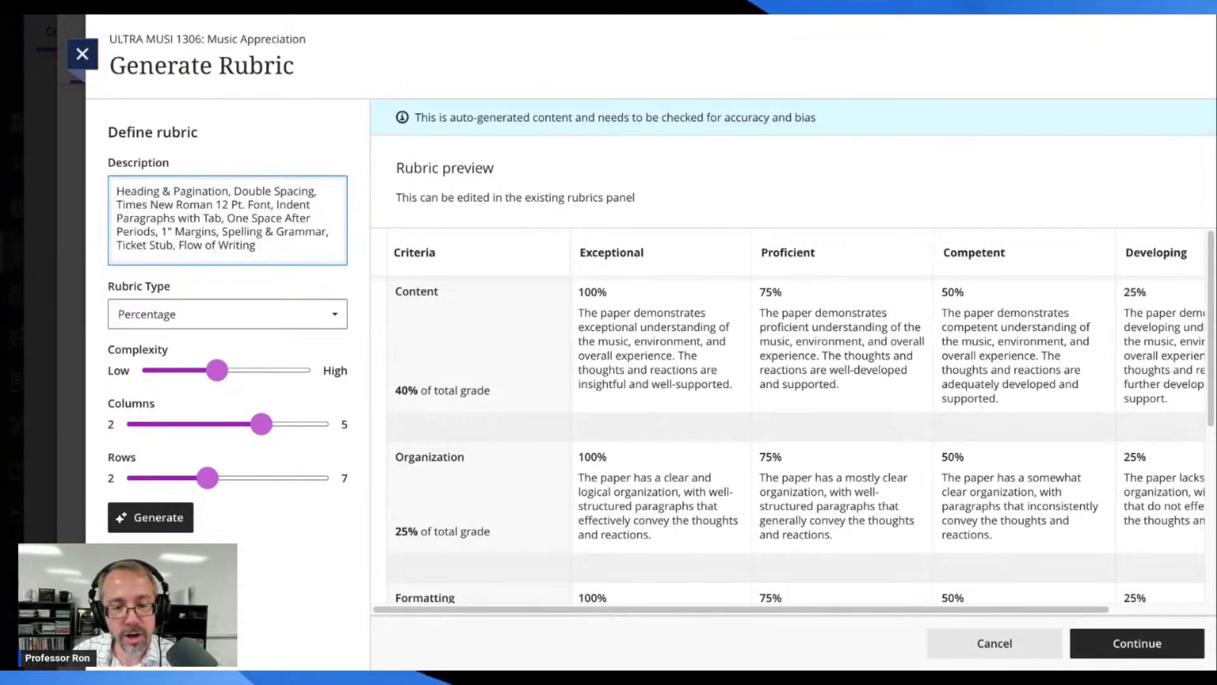
pyautogui.hscroll(3, 691, 367)
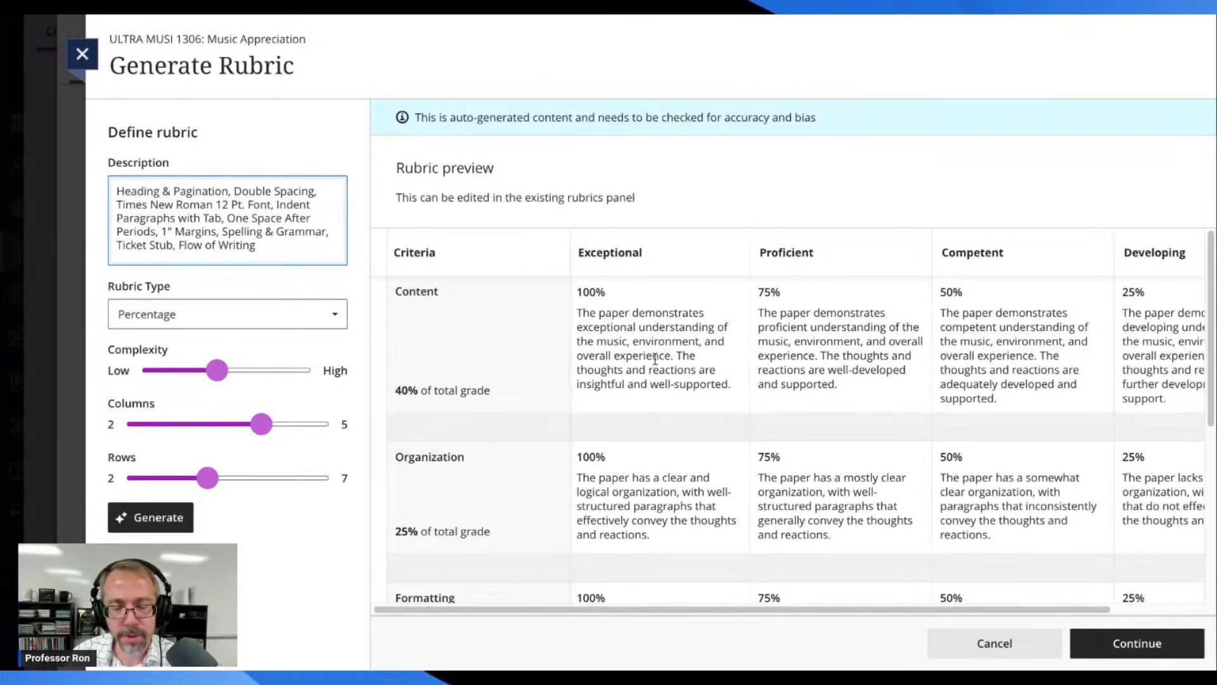
# Step: Review the remaining criteria in the preview, accept the generated rubric for editing, and open its rubric type choices
pyautogui.hscroll(-1, 663, 354)
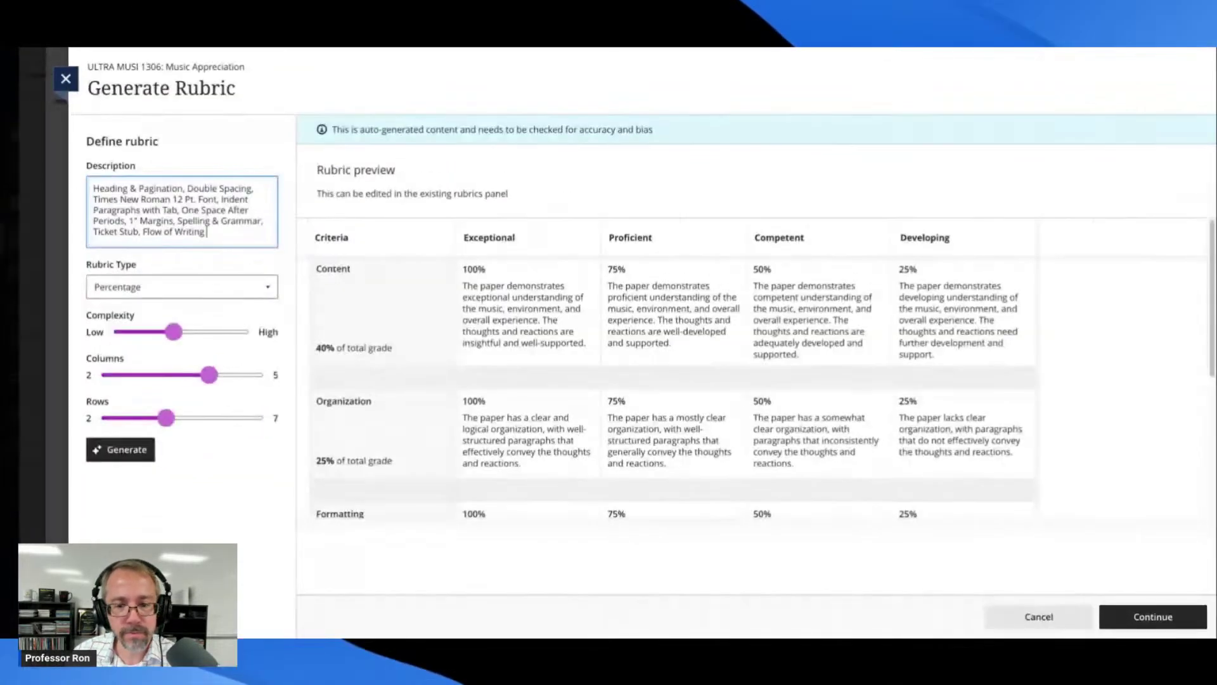
pyautogui.scroll(-3, 753, 264)
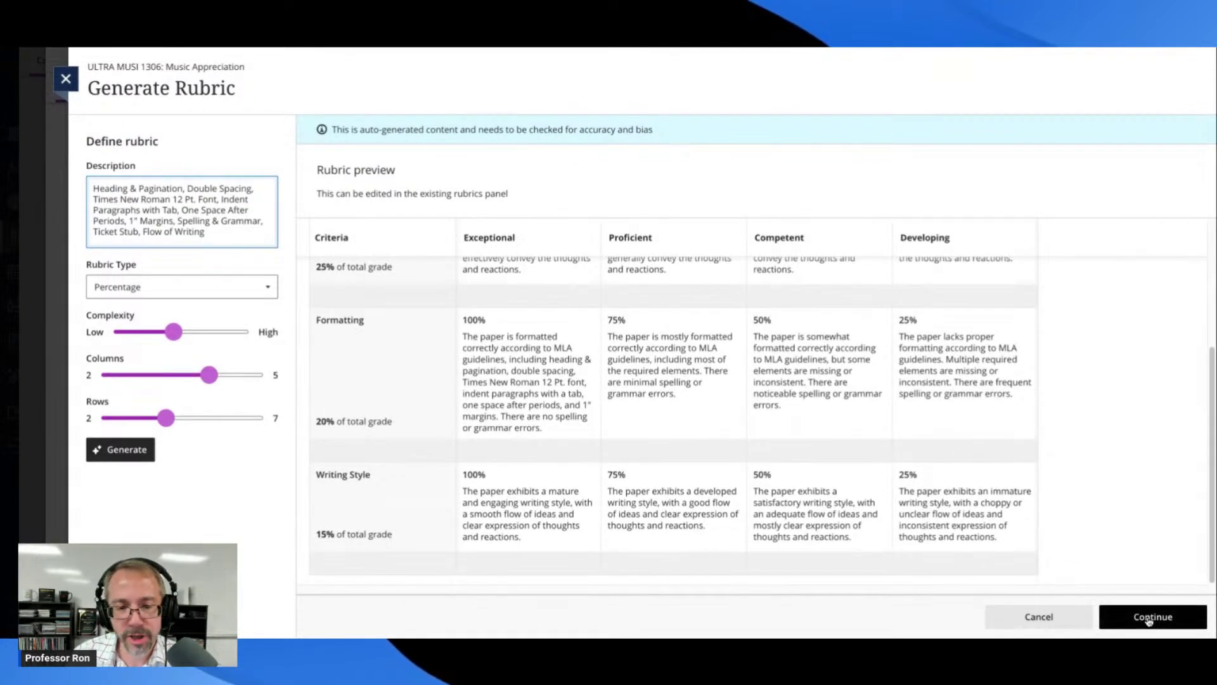
pyautogui.click(1148, 623)
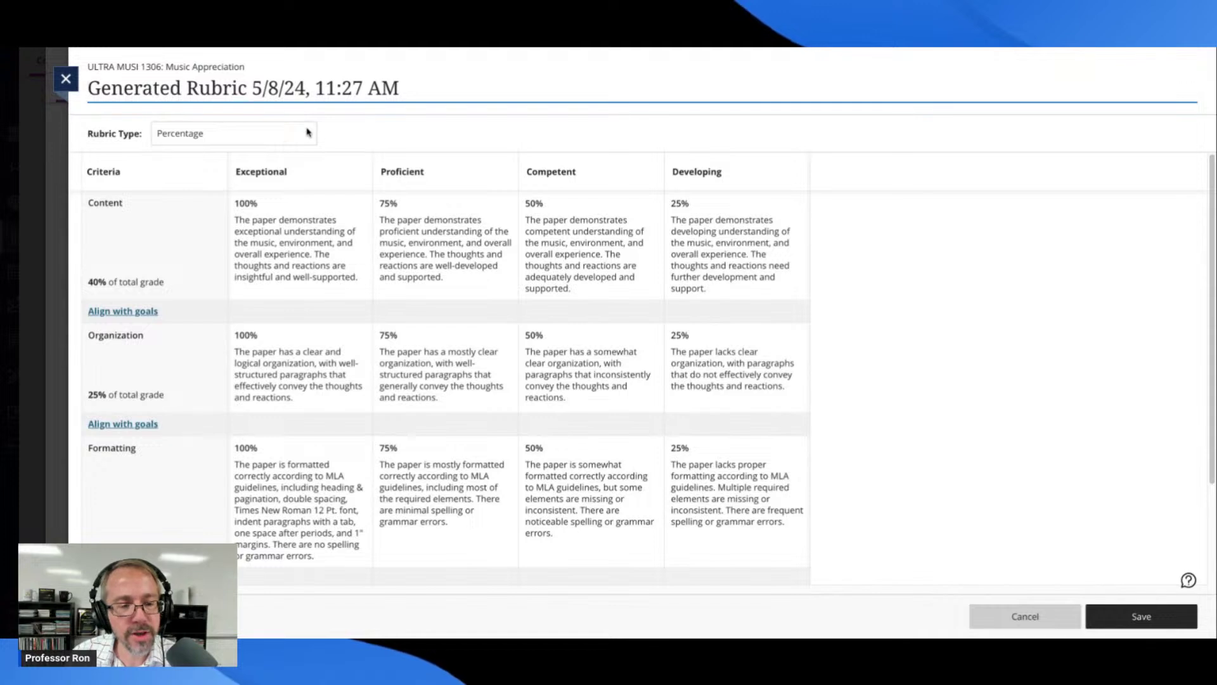
pyautogui.click(308, 132)
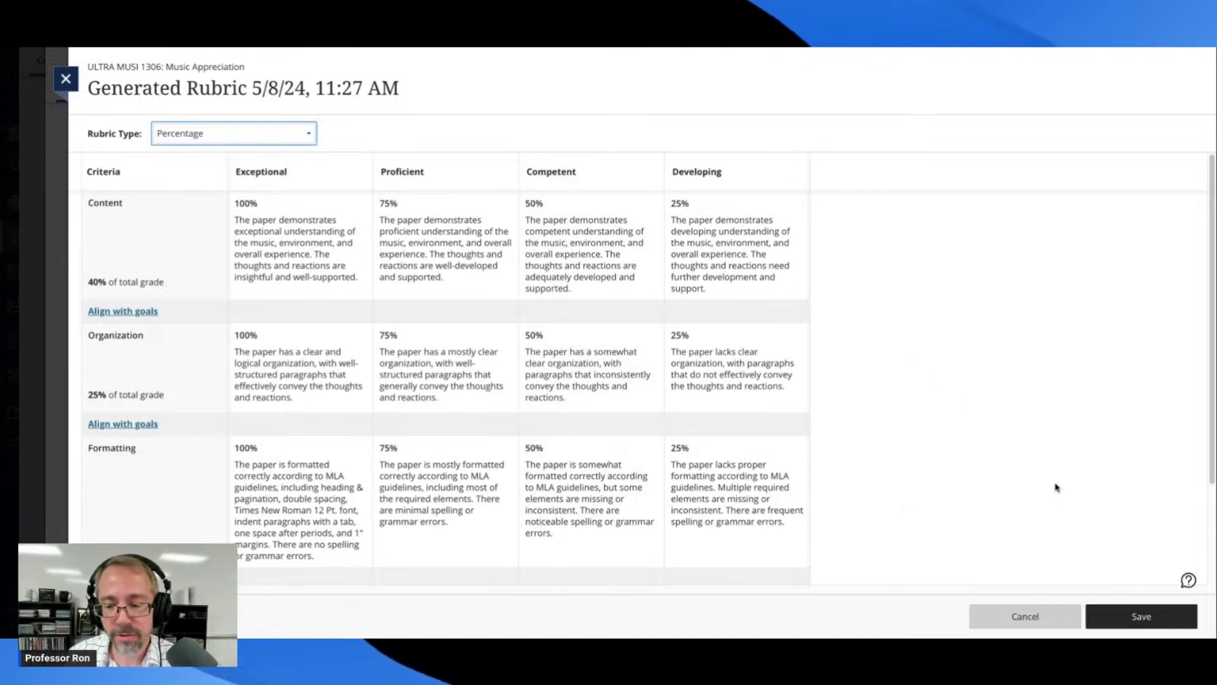
# Step: Discard the generated rubric and close the Video &/or Concert Paper assignment to return to the course content
pyautogui.click(1006, 614)
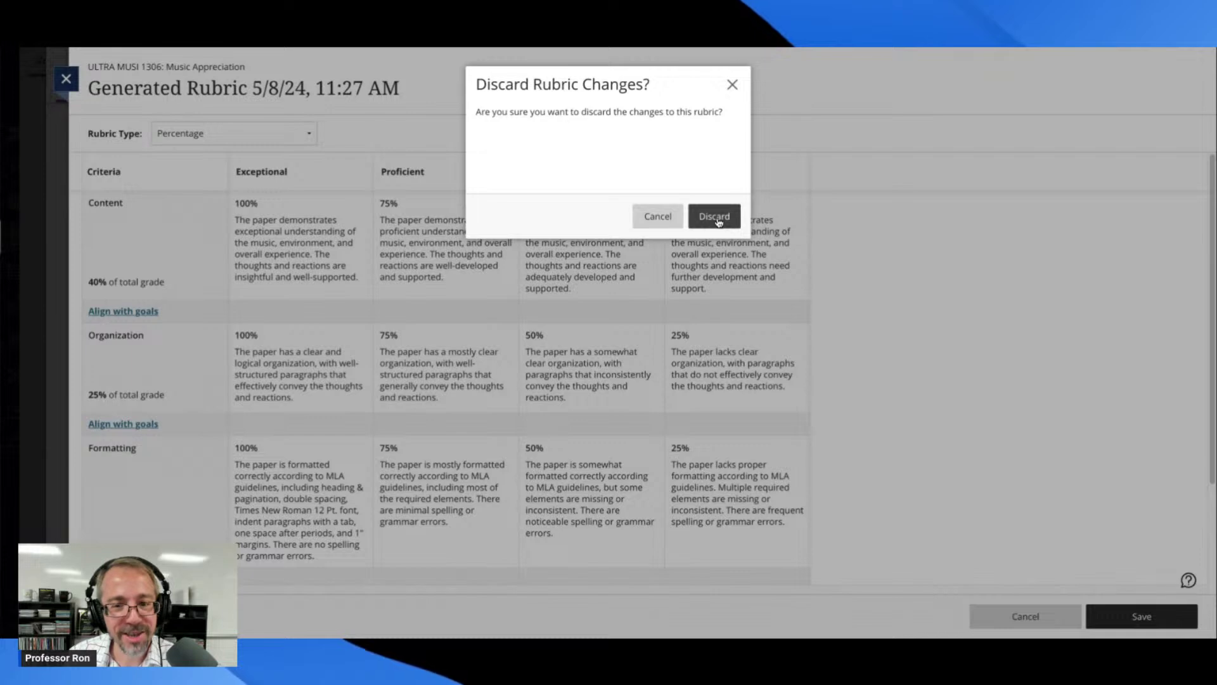
pyautogui.click(716, 219)
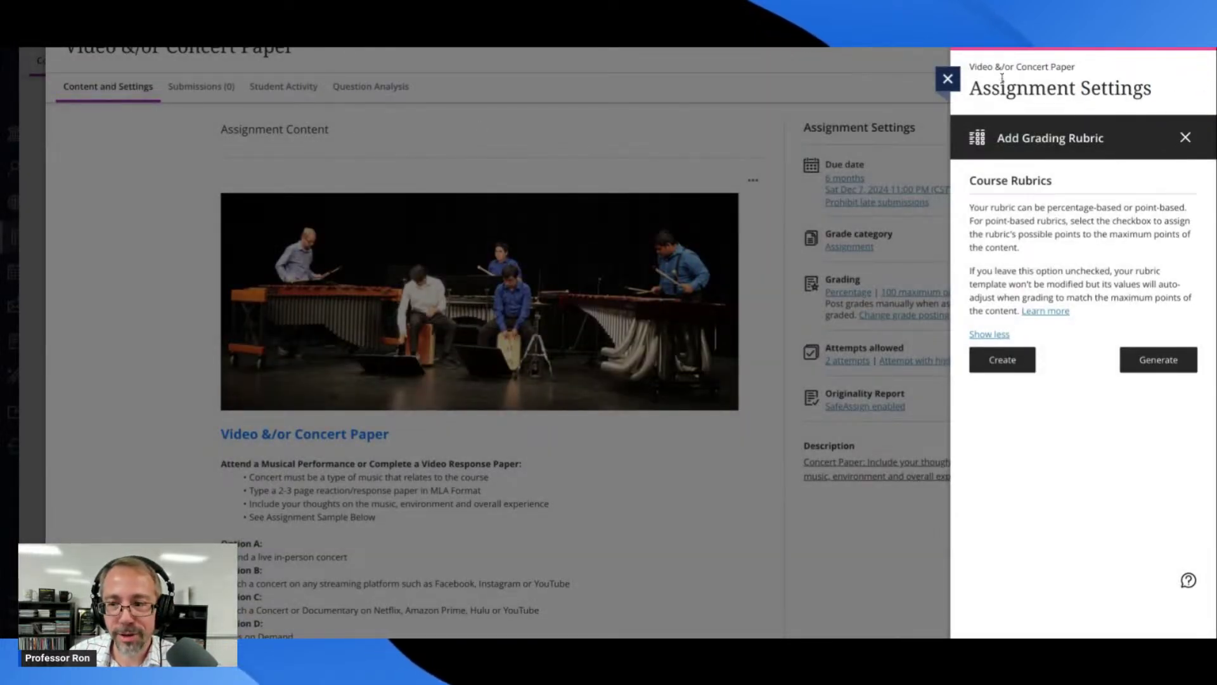
pyautogui.click(944, 78)
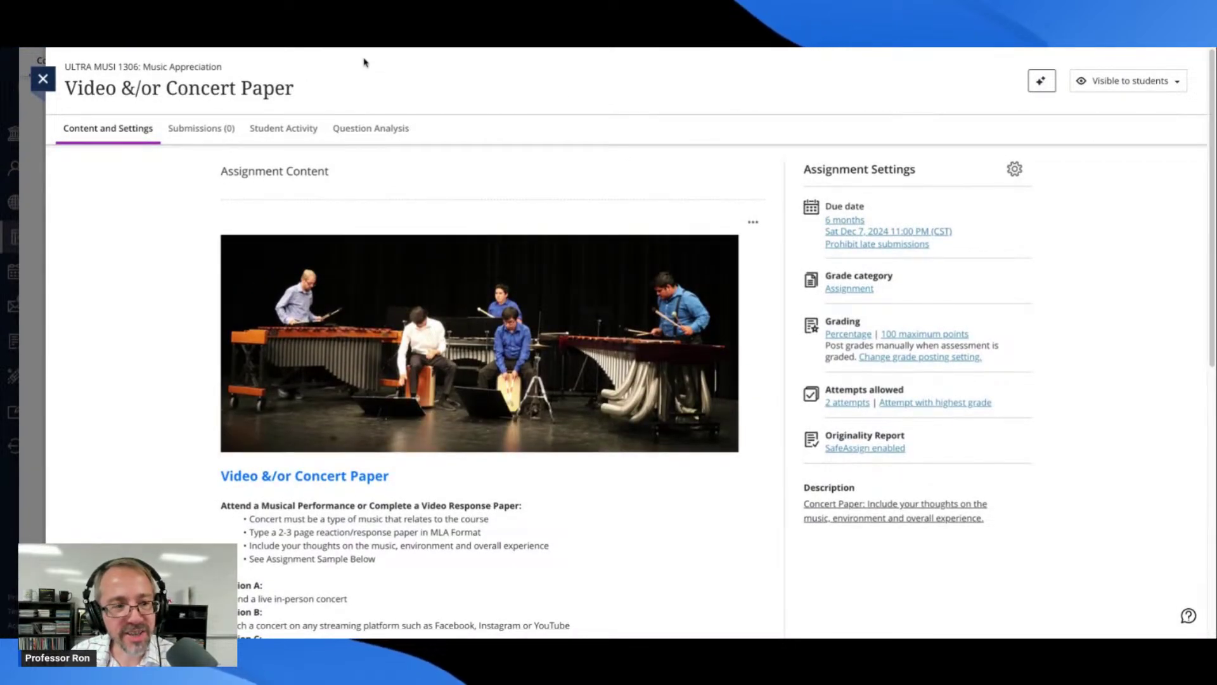
pyautogui.click(43, 79)
pyautogui.scroll(2, 377, 114)
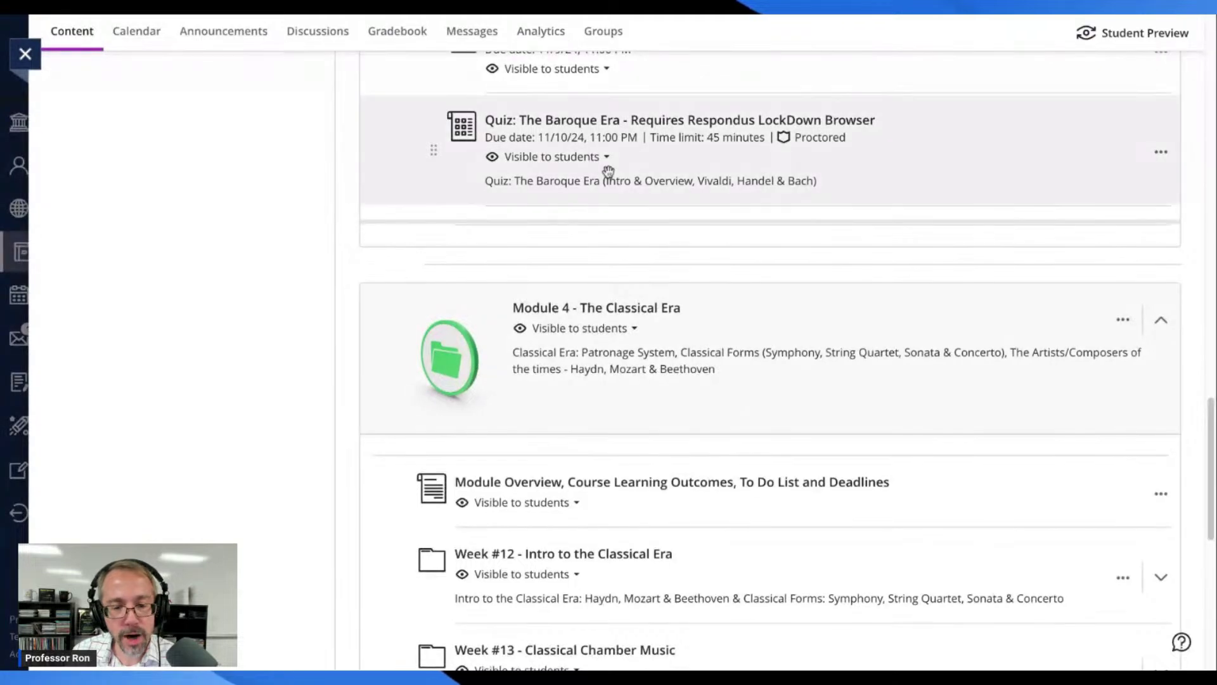
# Step: Look through the course modules and their weekly folders, from the Classical Era back up to The Elements of Music
pyautogui.scroll(-4, 690, 196)
pyautogui.scroll(-5, 692, 198)
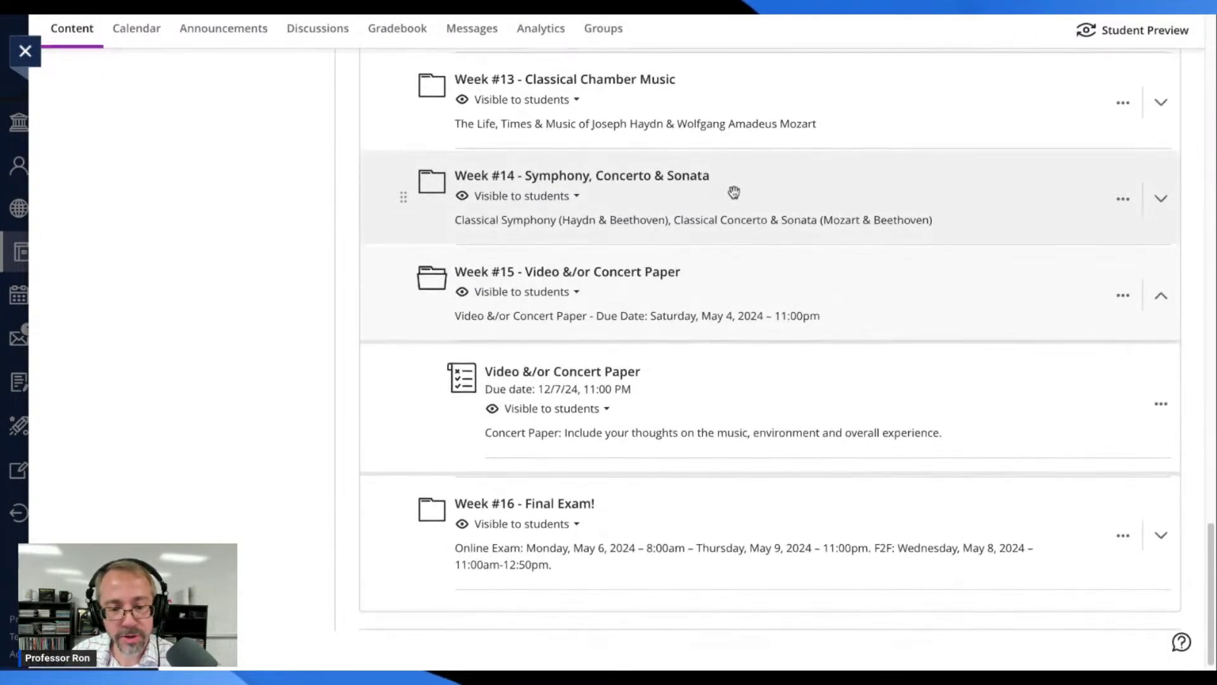
pyautogui.scroll(2, 695, 292)
pyautogui.scroll(10, 697, 289)
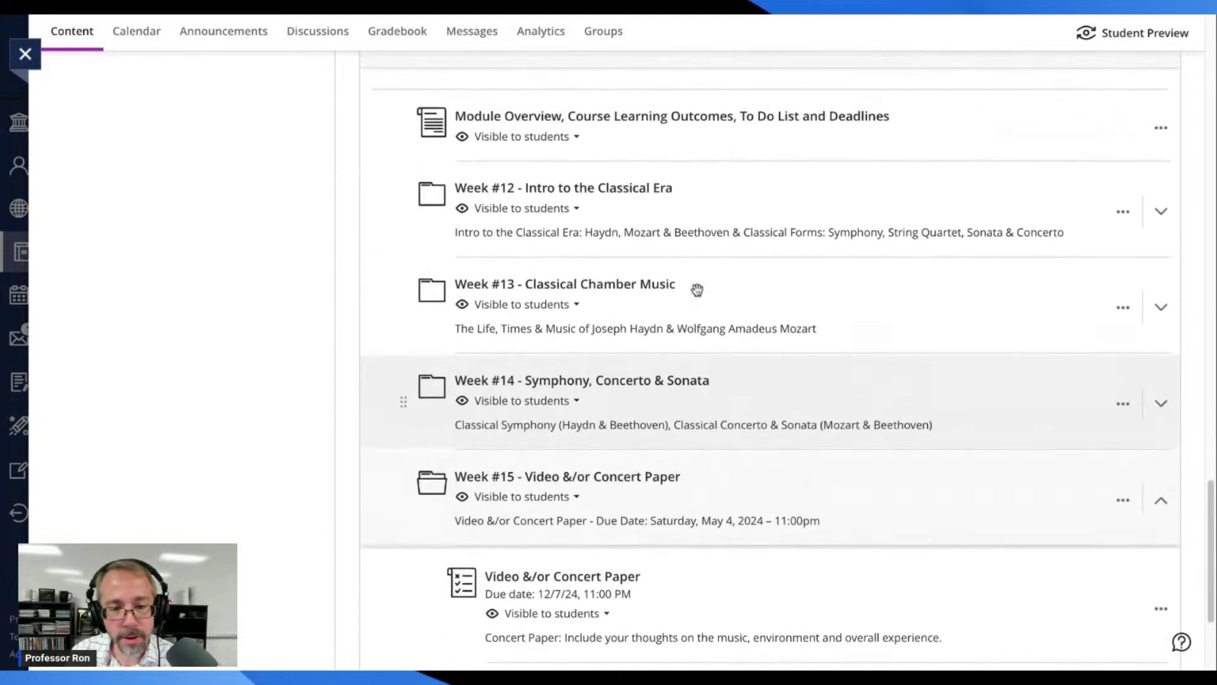
pyautogui.scroll(4, 770, 317)
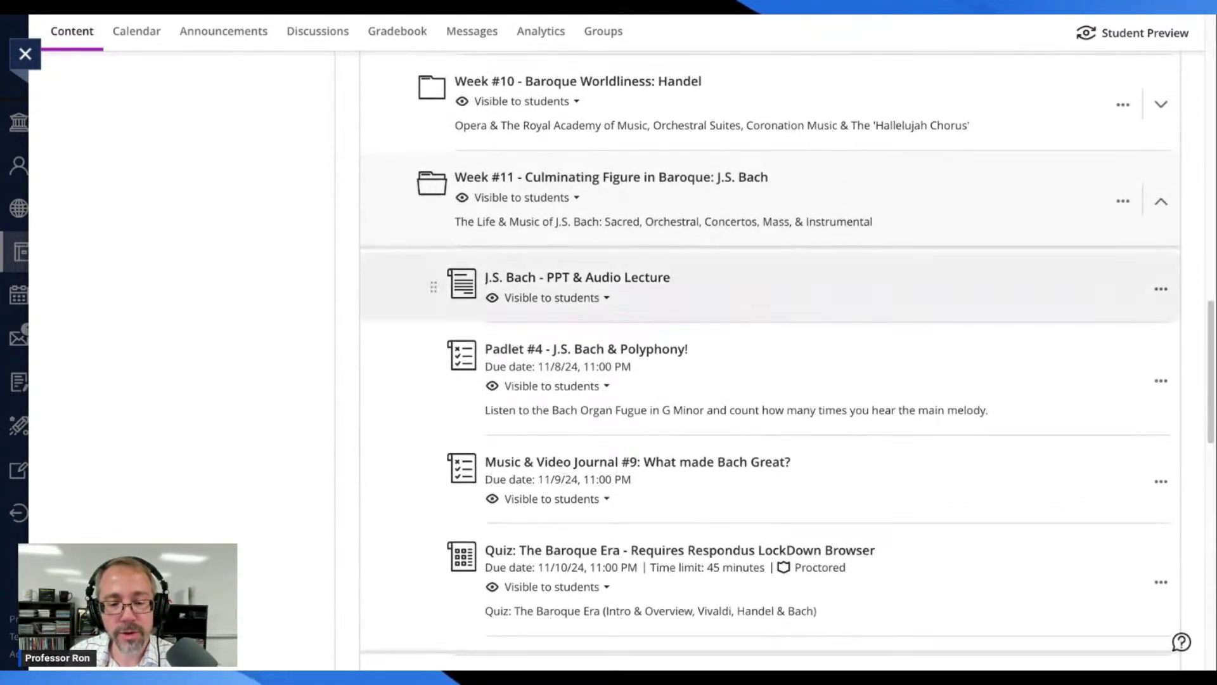
pyautogui.scroll(20, 770, 288)
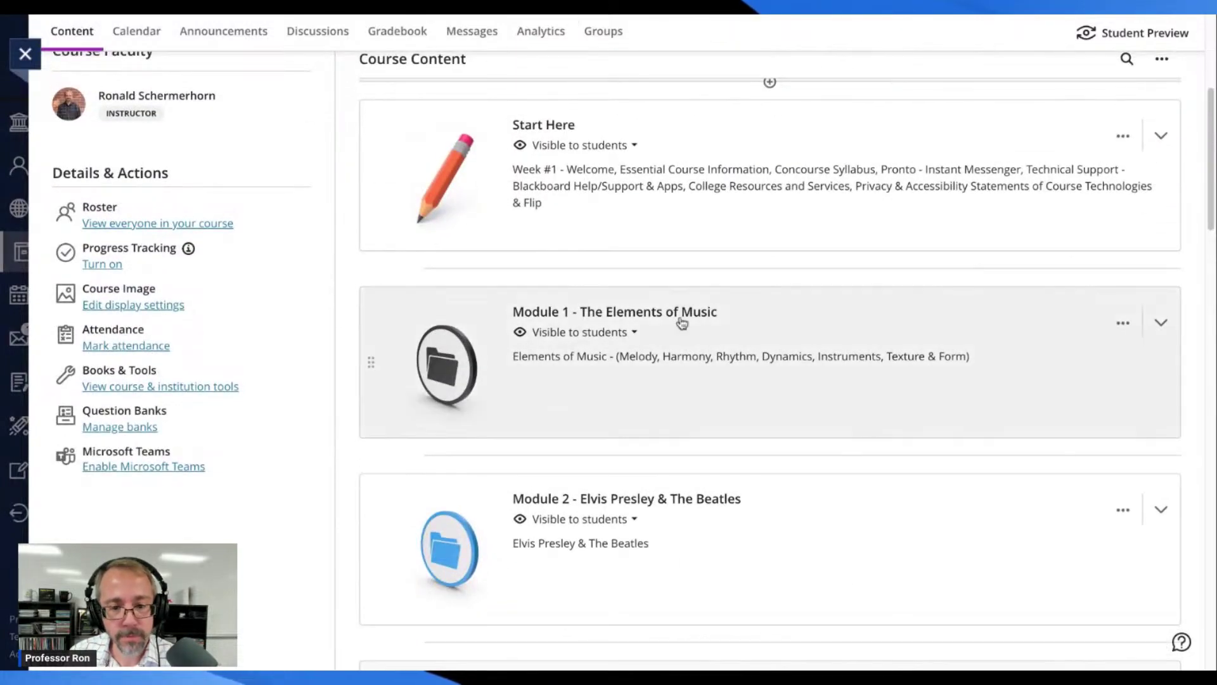
pyautogui.scroll(-9, 711, 333)
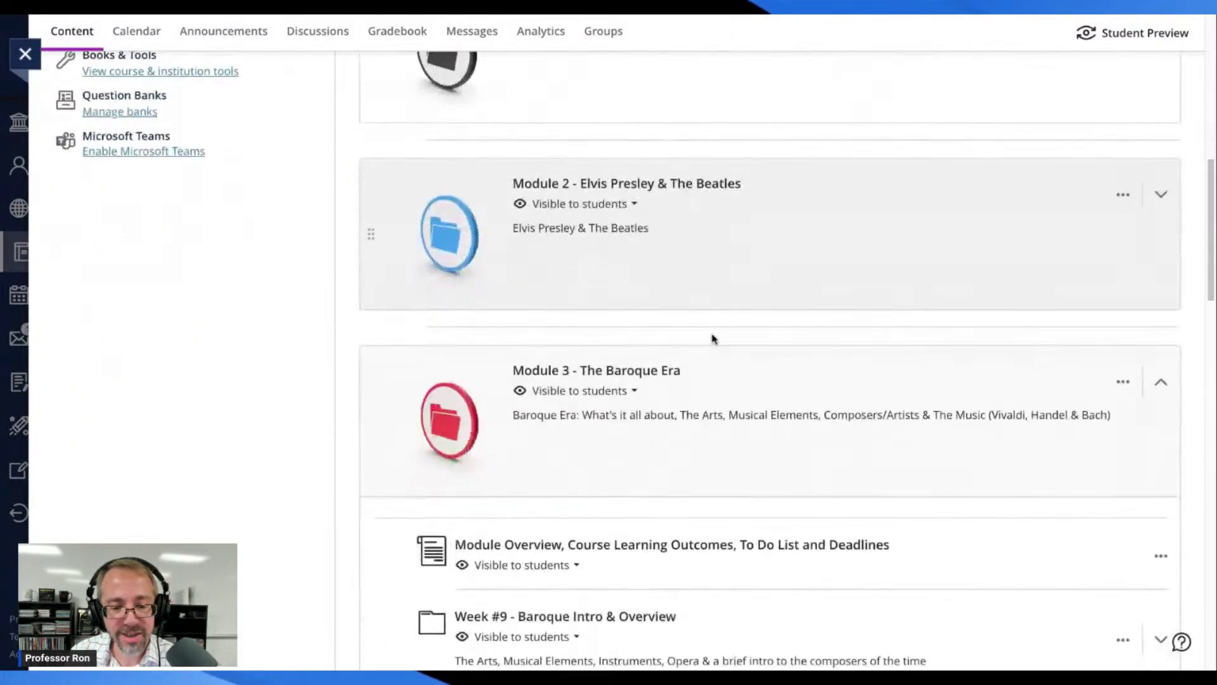
pyautogui.scroll(9, 711, 332)
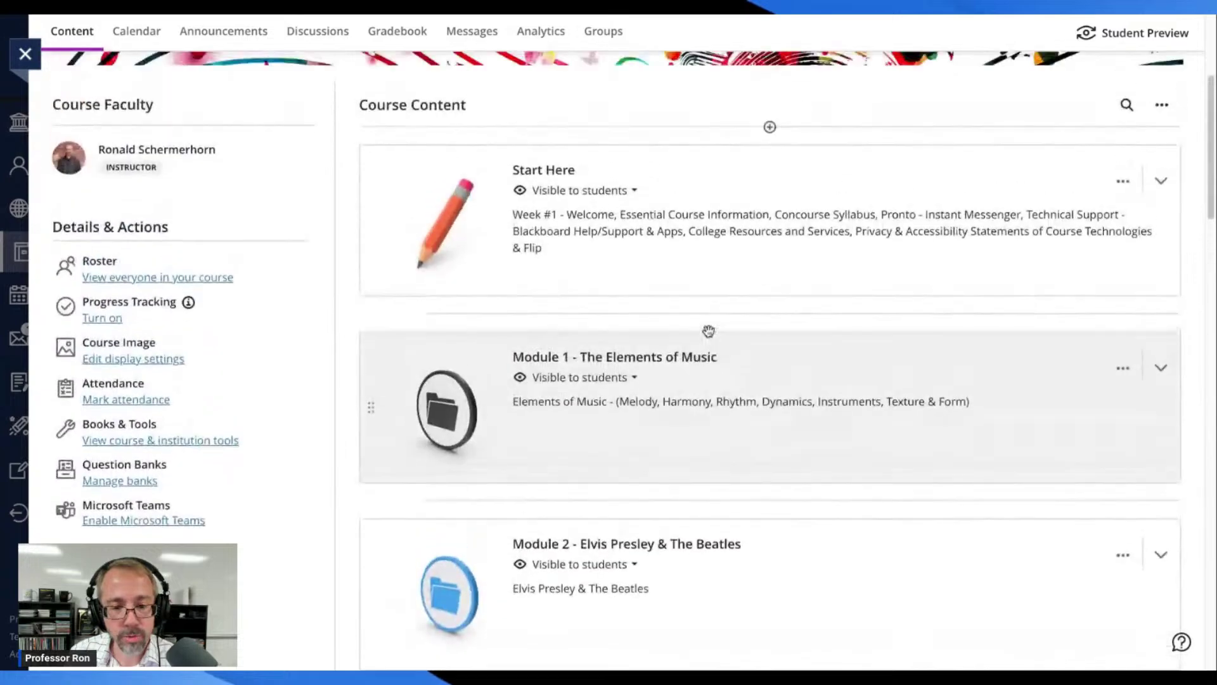
# Step: Expand Module 1 - The Elements of Music and its Week #5: Elements of Music 4 folder
pyautogui.click(611, 367)
pyautogui.scroll(-8, 688, 361)
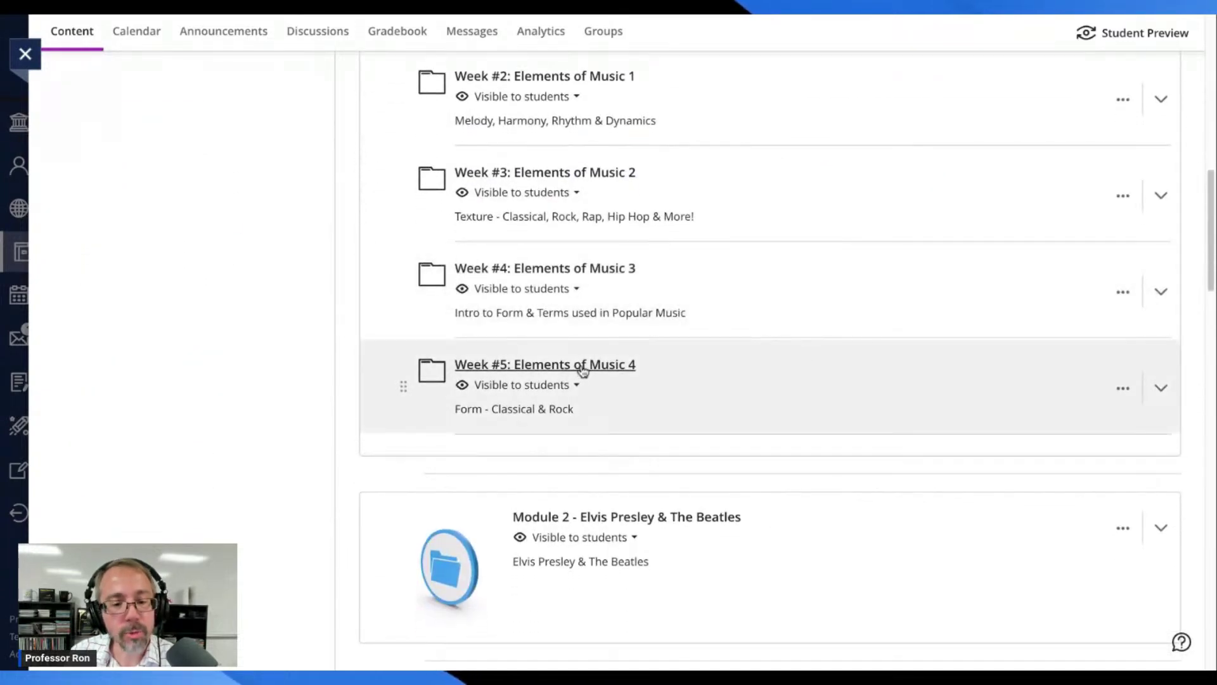
pyautogui.click(591, 368)
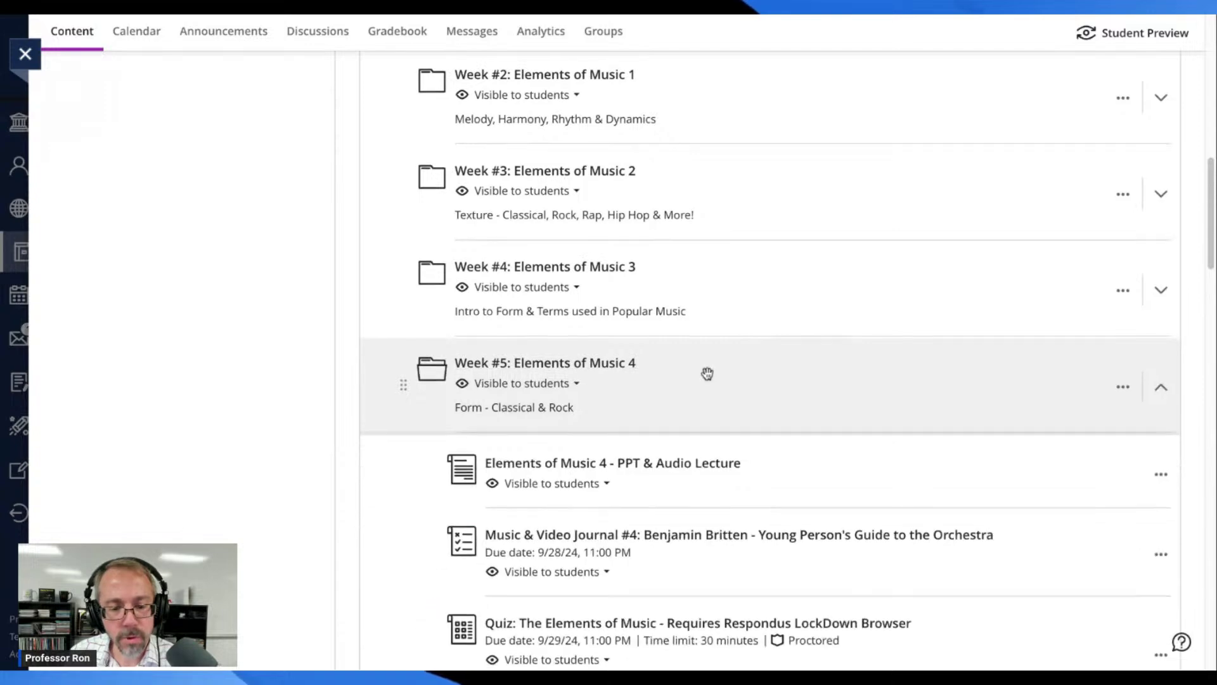
# Step: Create a new test below the Elements of Music quiz at the end of the Week #5 folder
pyautogui.scroll(-3, 707, 378)
pyautogui.scroll(-1, 739, 436)
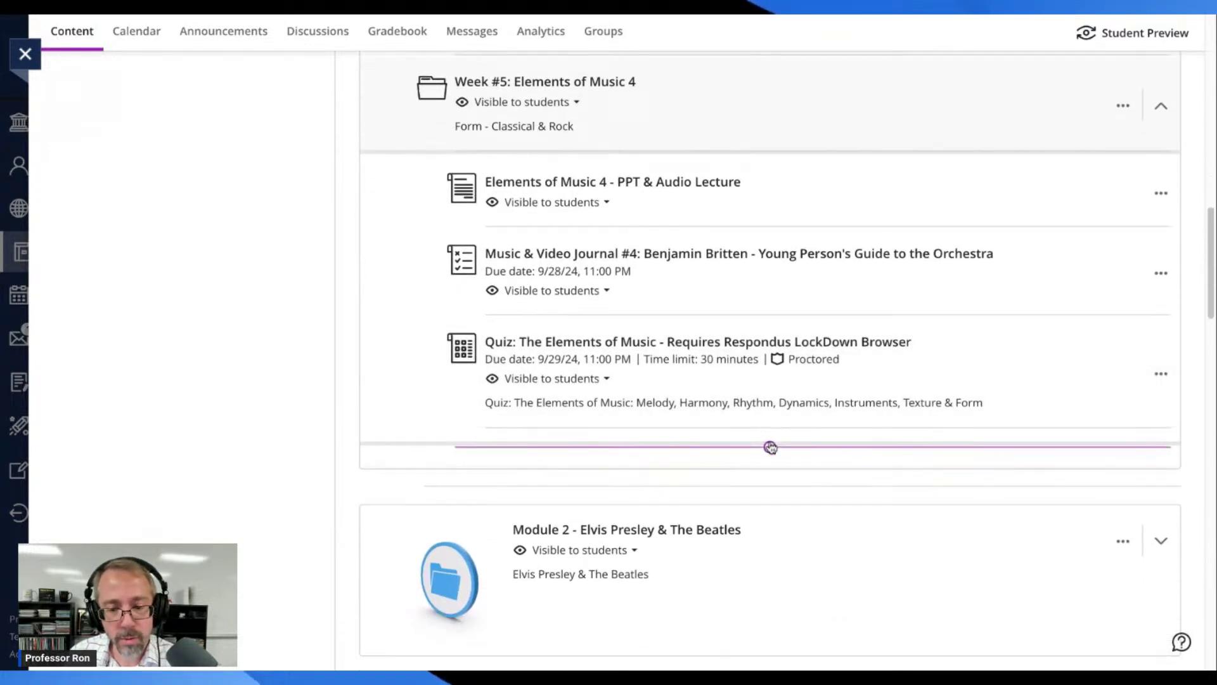
pyautogui.click(771, 429)
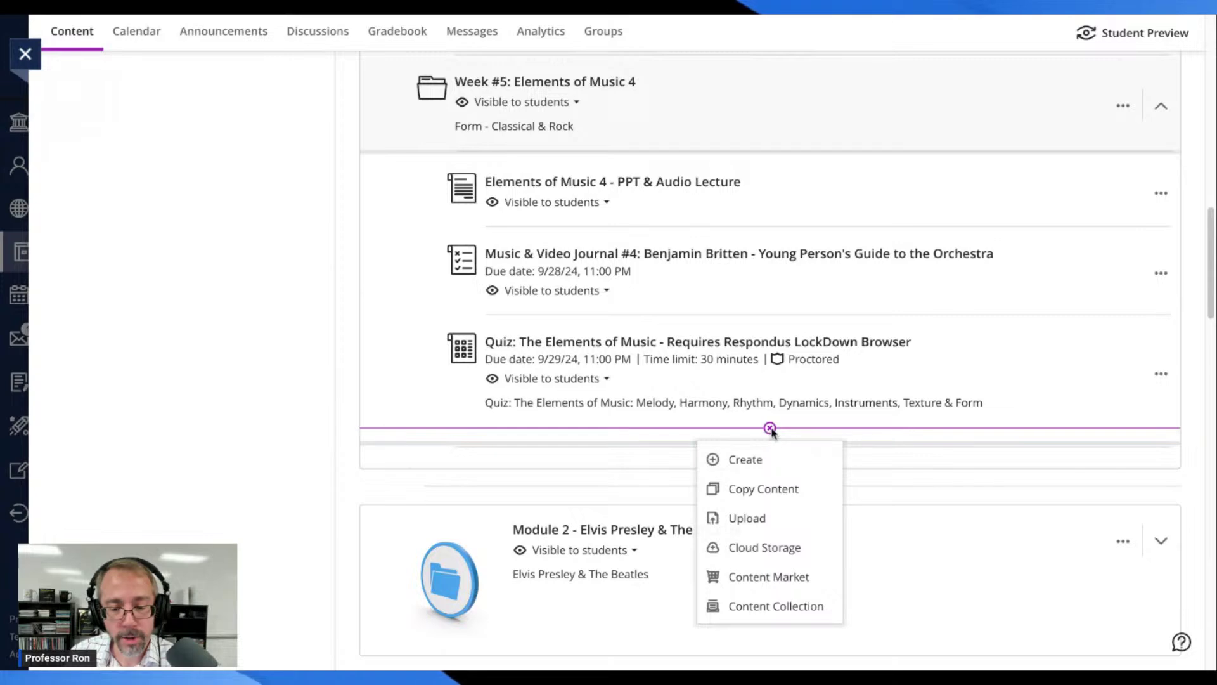
pyautogui.click(753, 465)
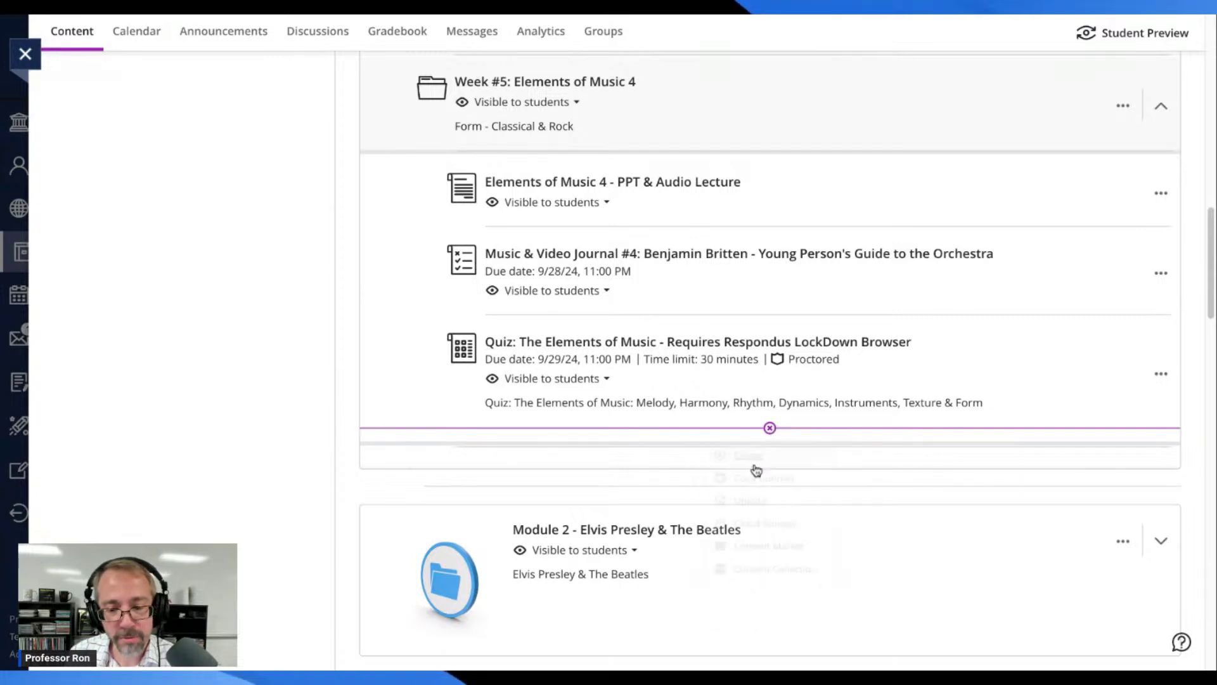
pyautogui.scroll(-3, 989, 298)
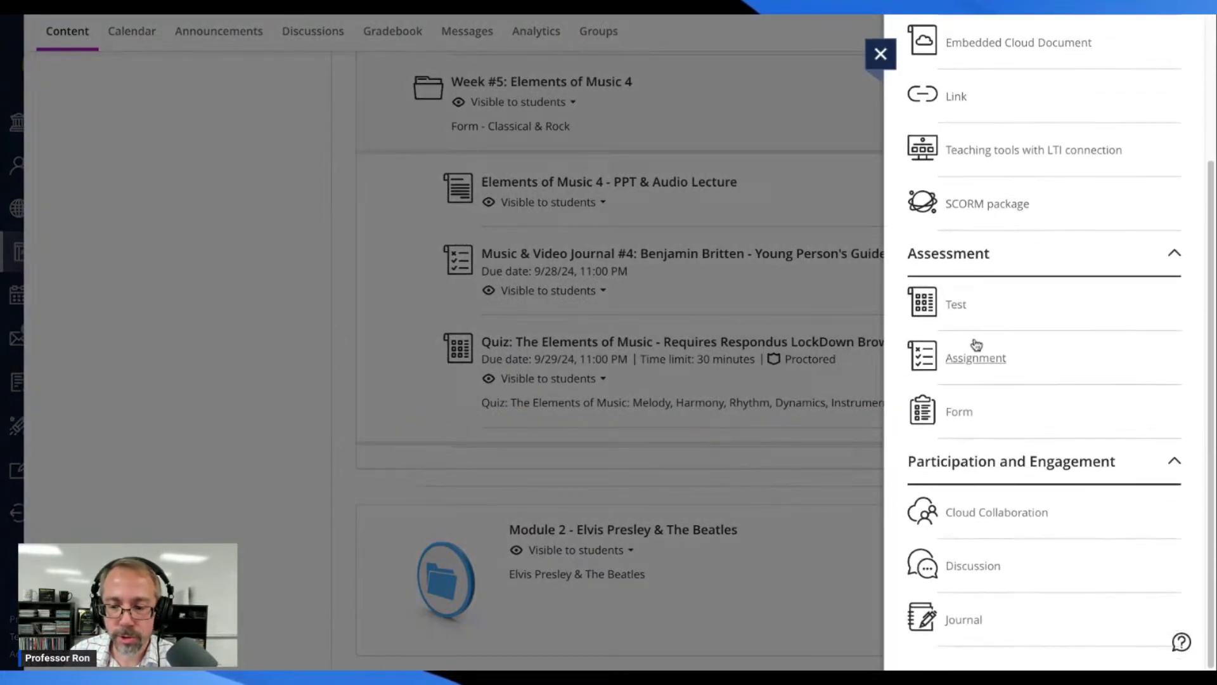
pyautogui.click(956, 307)
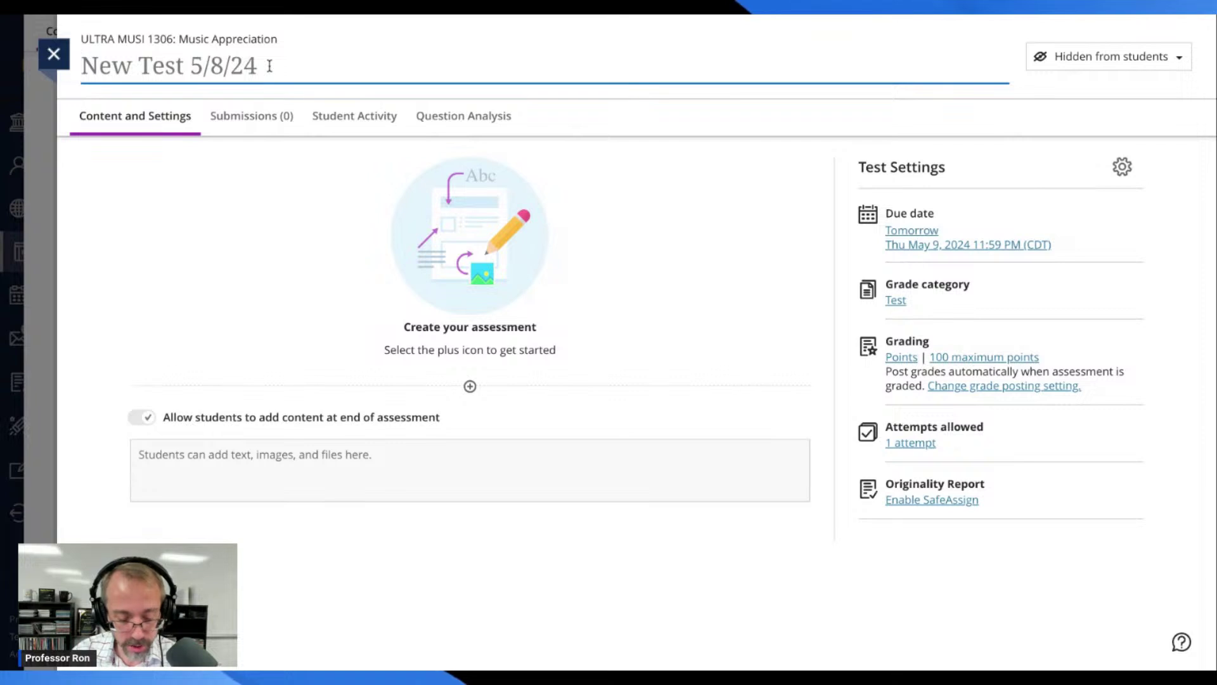
# Step: Name the new test "Practice Quiz"
pyautogui.write('Practice')
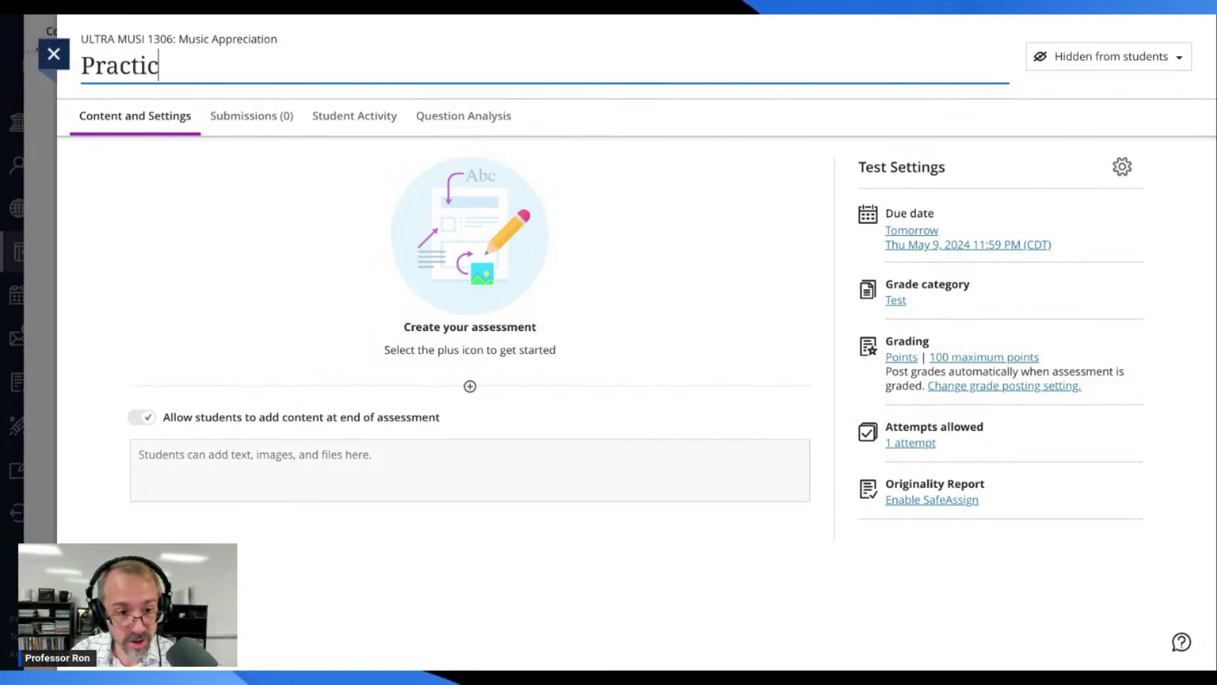
pyautogui.write('Q')
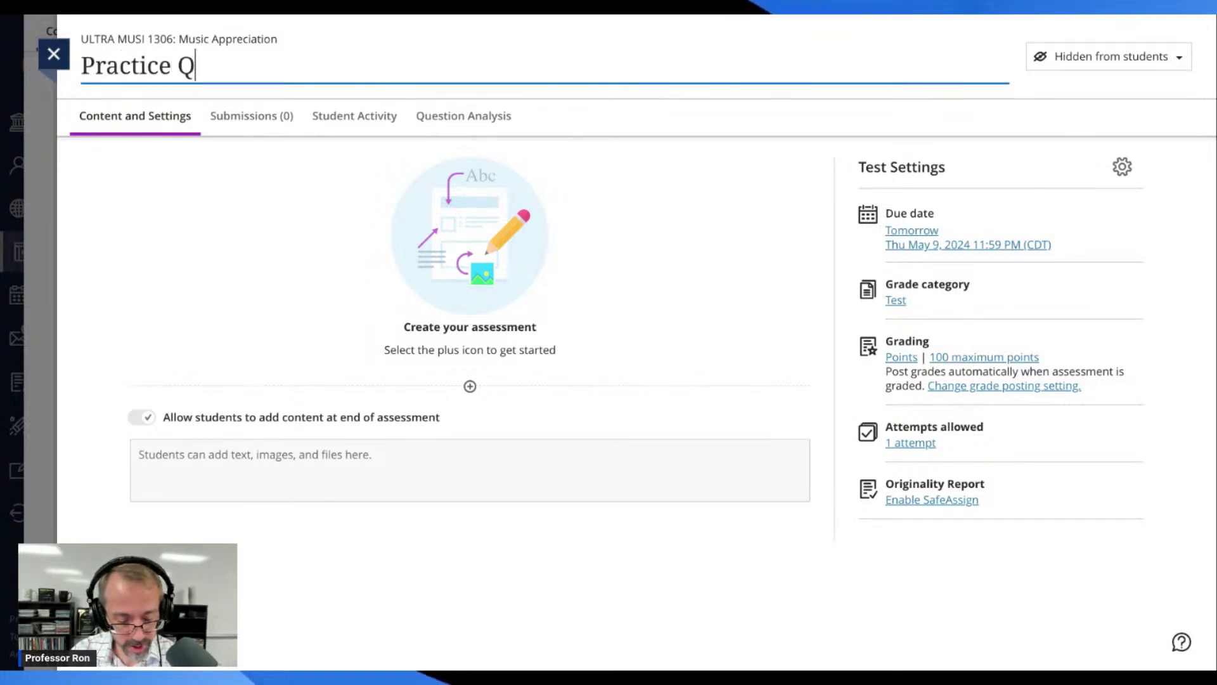
pyautogui.write('uiz')
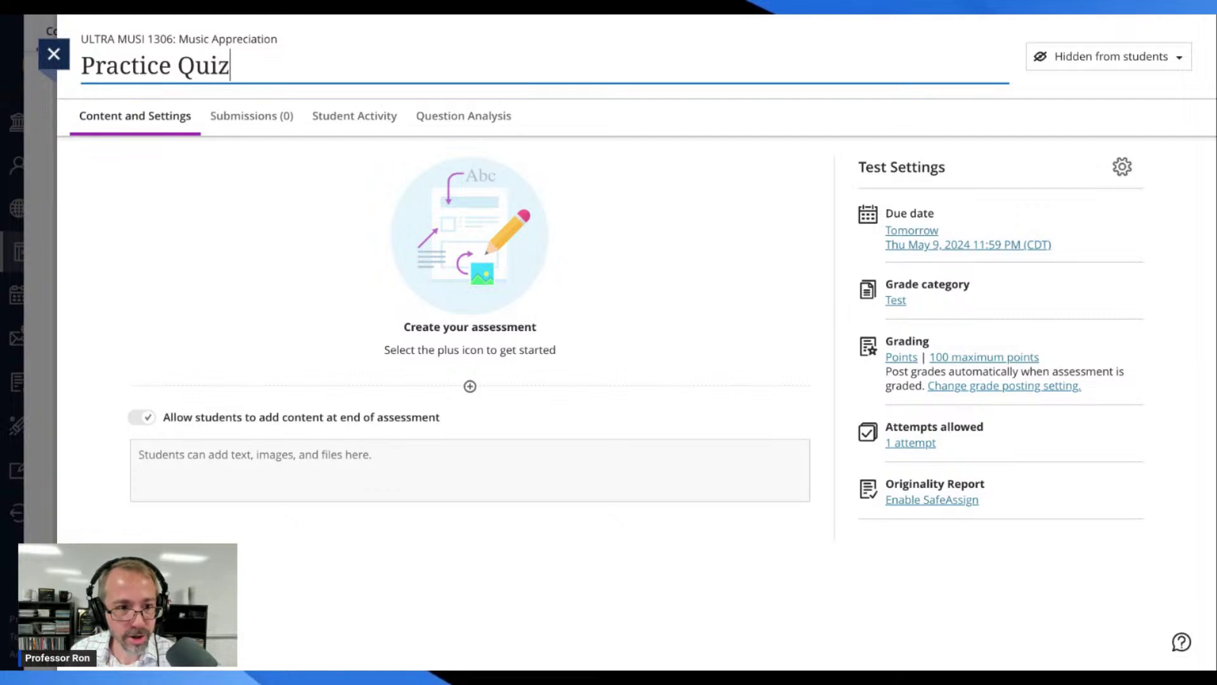
pyautogui.click(256, 192)
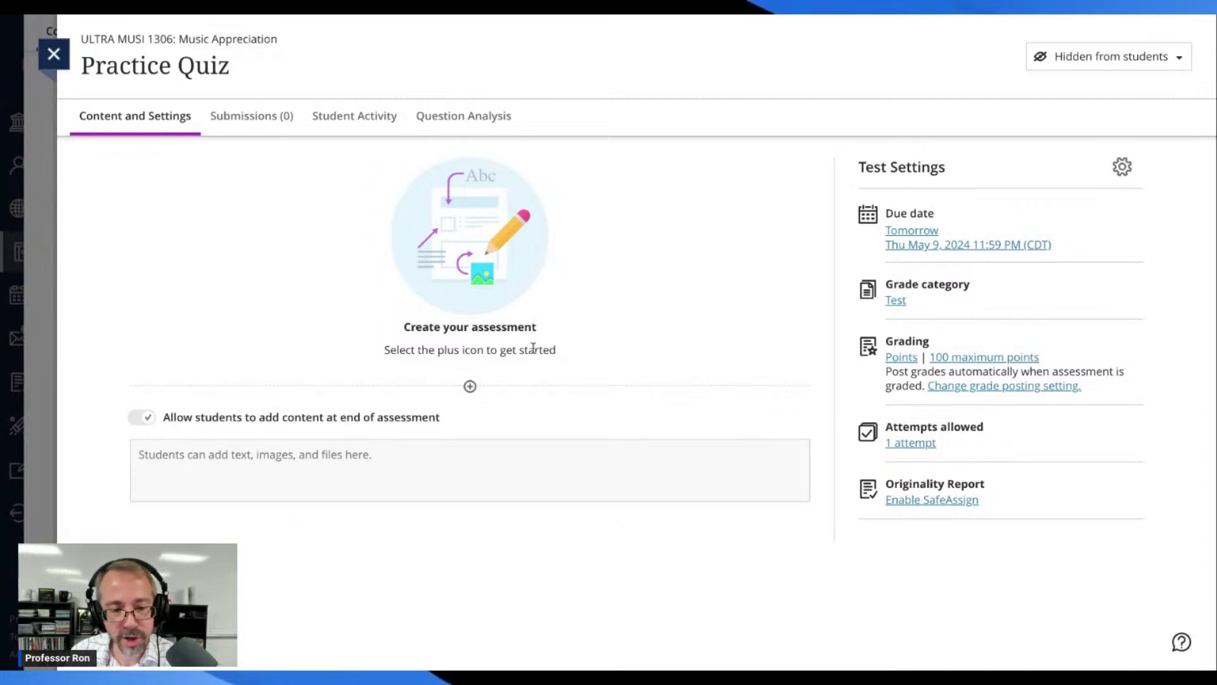
# Step: Auto-generate questions for the Practice Quiz and view the available question types, keeping "Inspire me!"
pyautogui.click(470, 386)
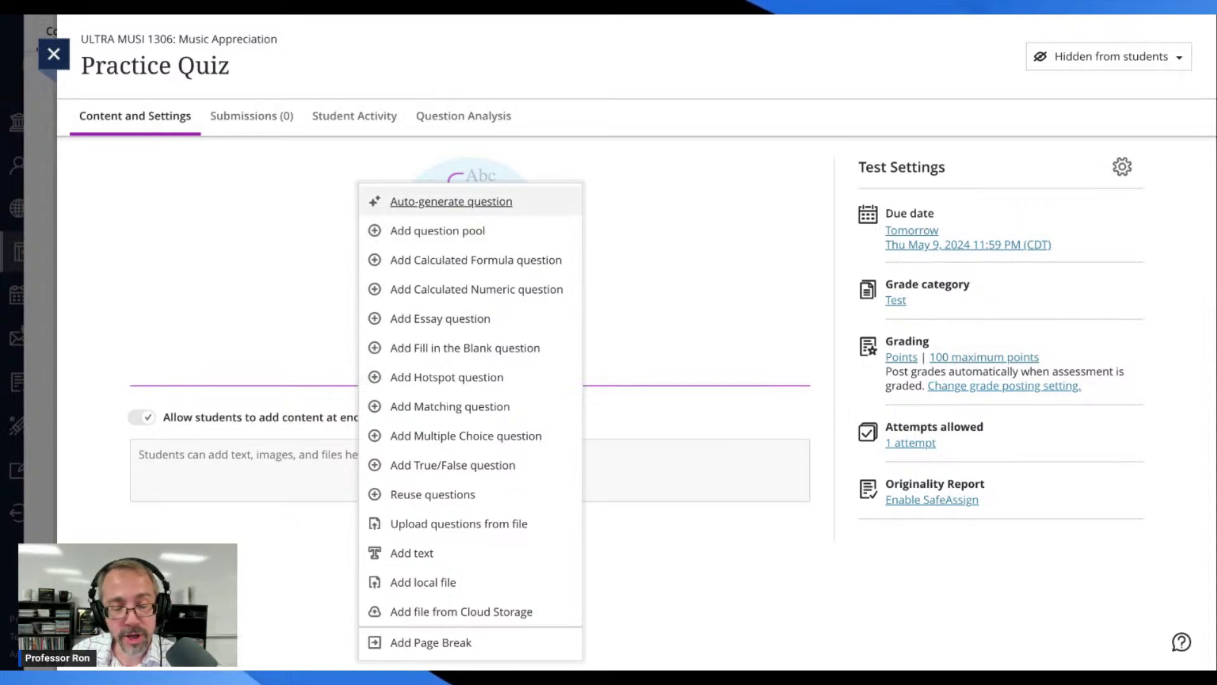
pyautogui.click(451, 201)
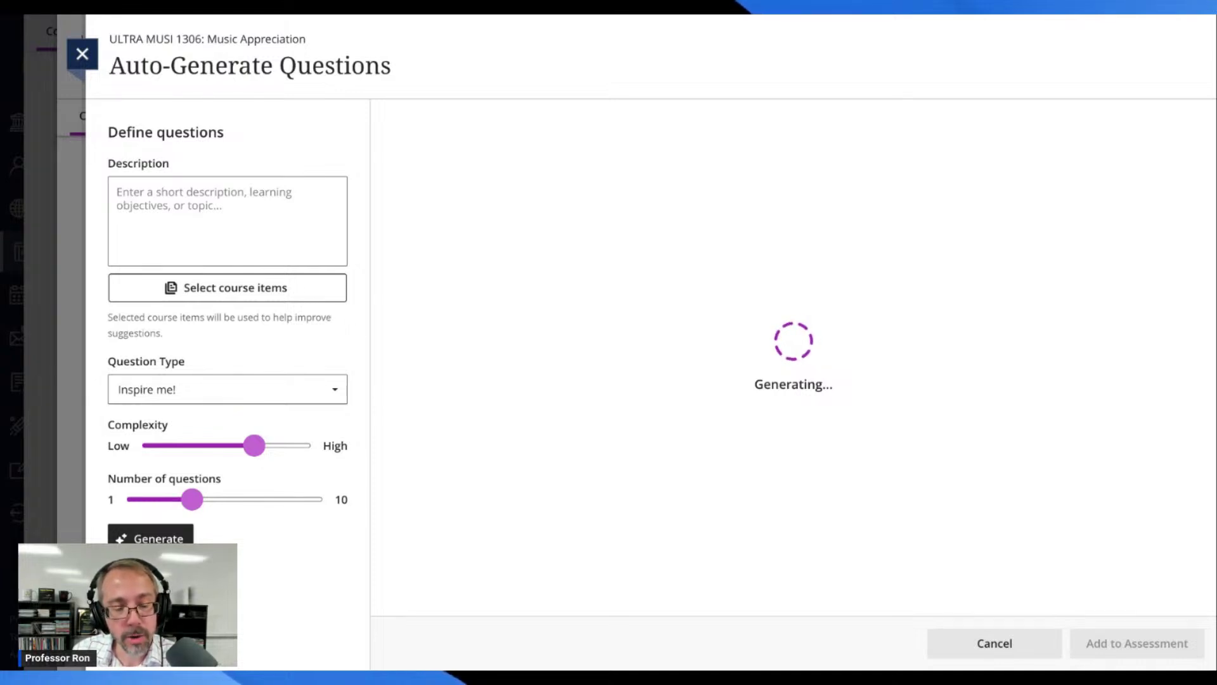
pyautogui.click(334, 390)
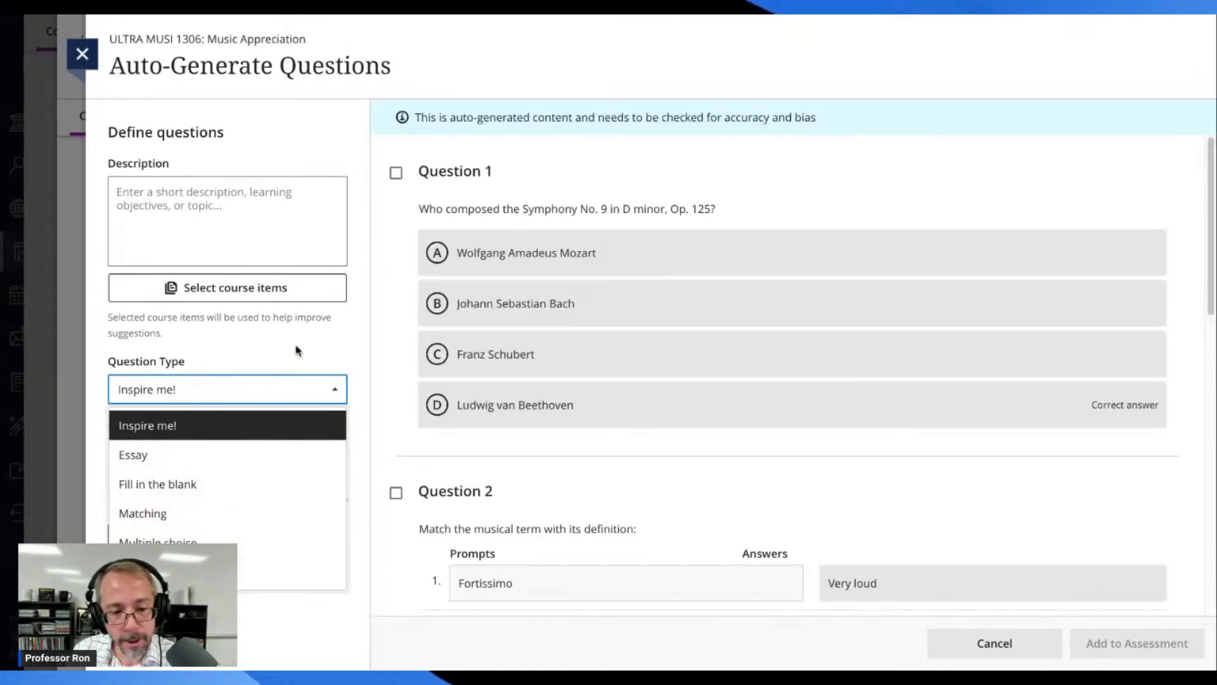
pyautogui.click(310, 344)
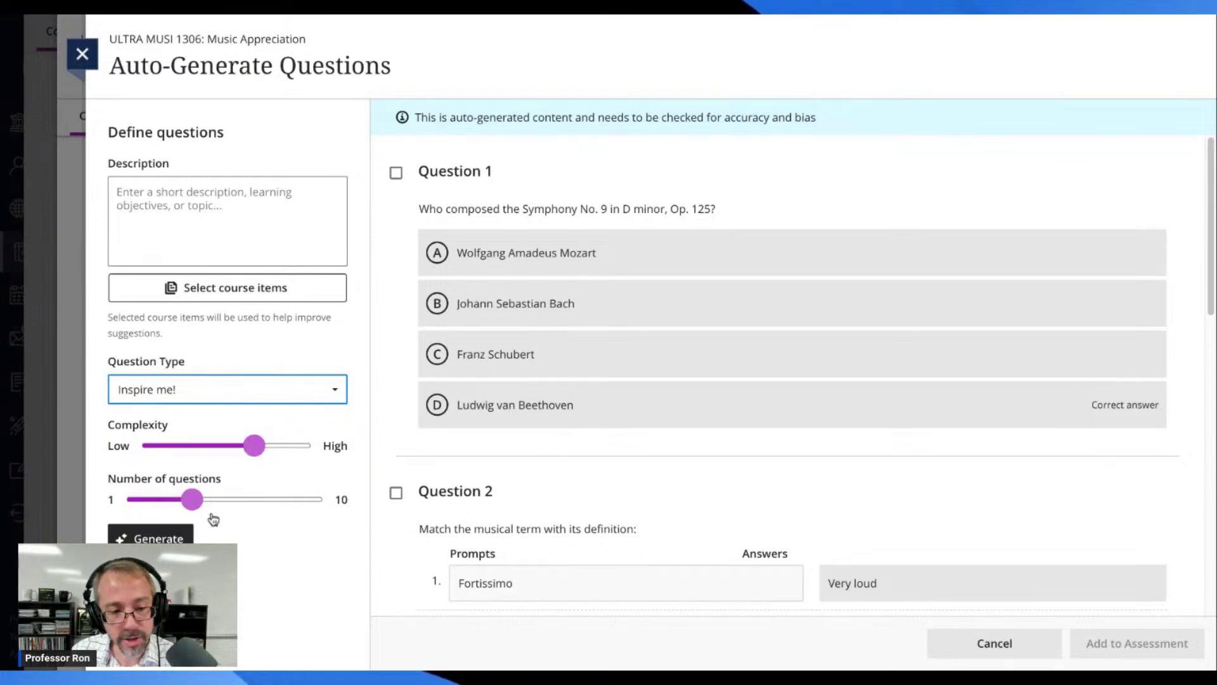
pyautogui.moveTo(191, 508)
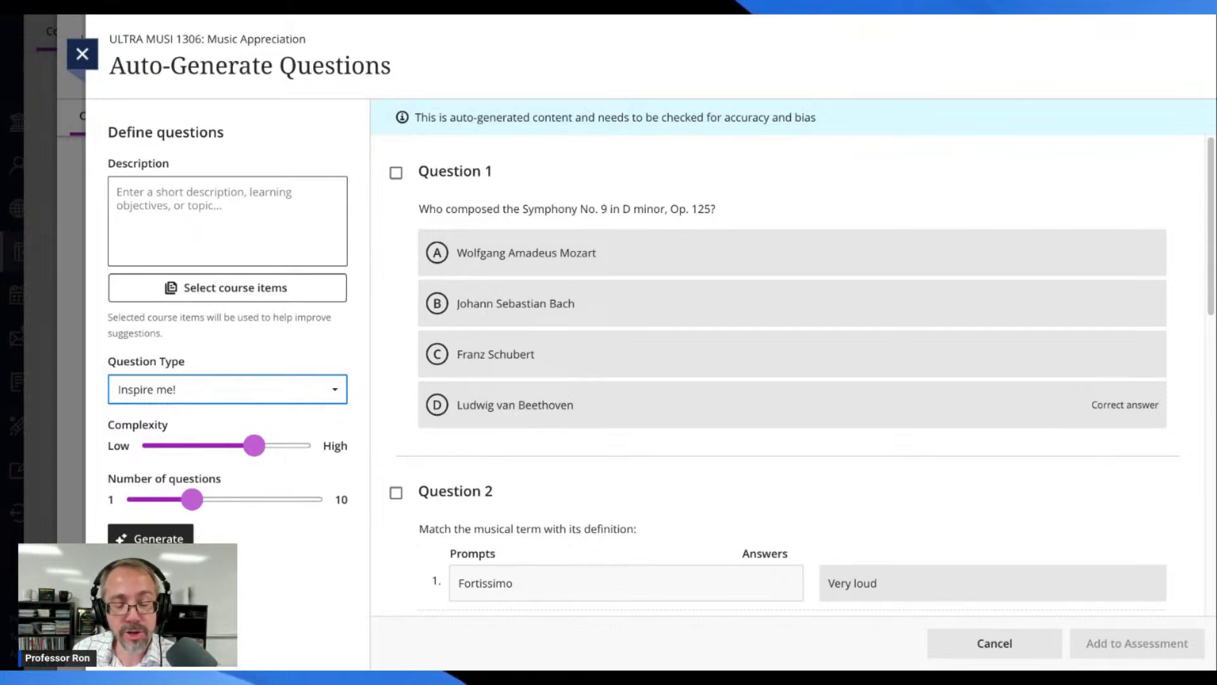
# Step: Review the auto-generated questions, checking their prompts, correct answers and distractors for suitability
pyautogui.scroll(-1, 802, 240)
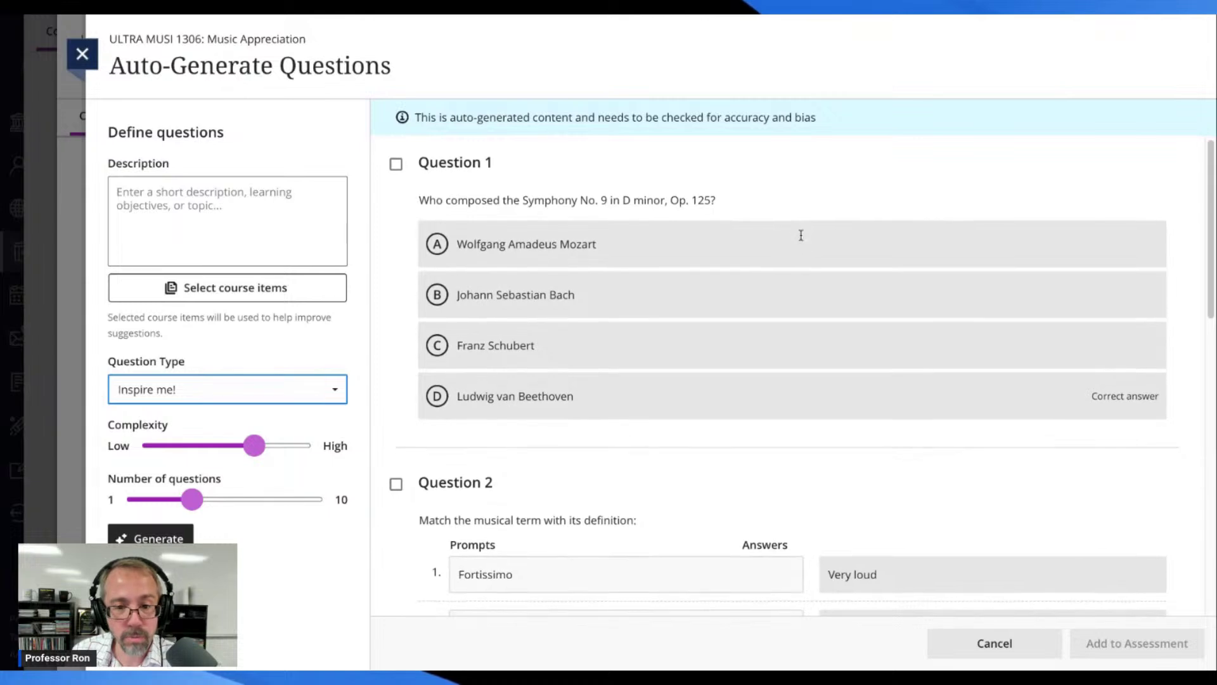
pyautogui.scroll(-3, 757, 245)
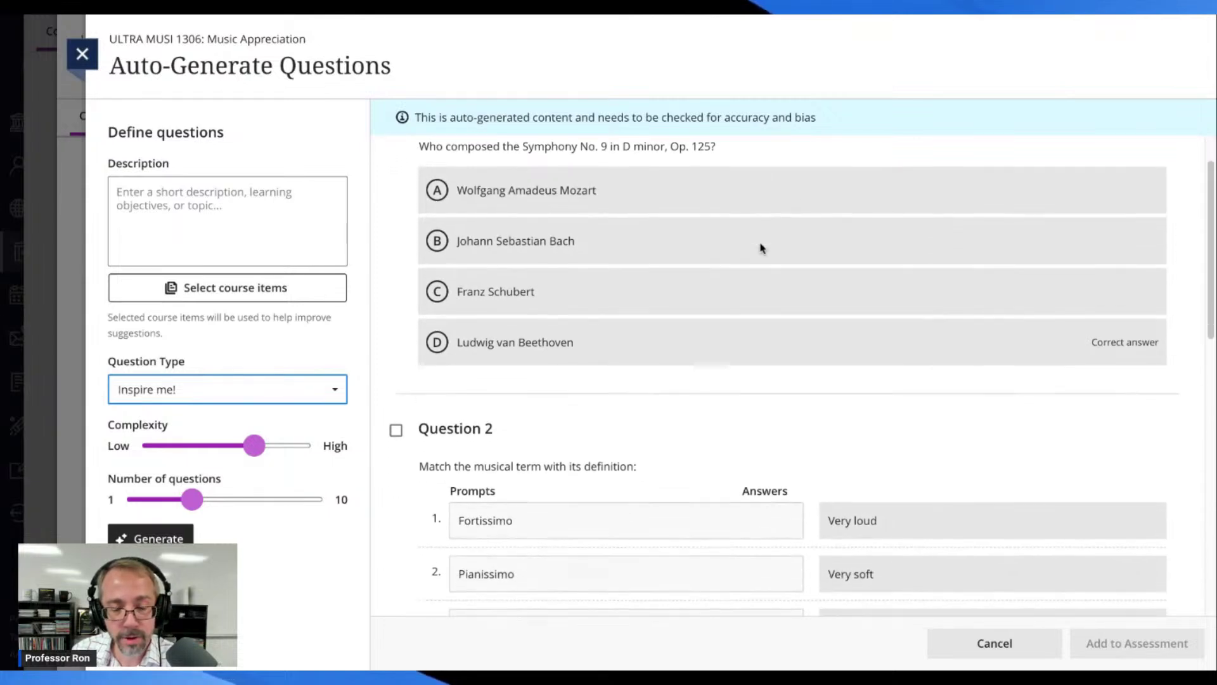
pyautogui.scroll(-5, 762, 247)
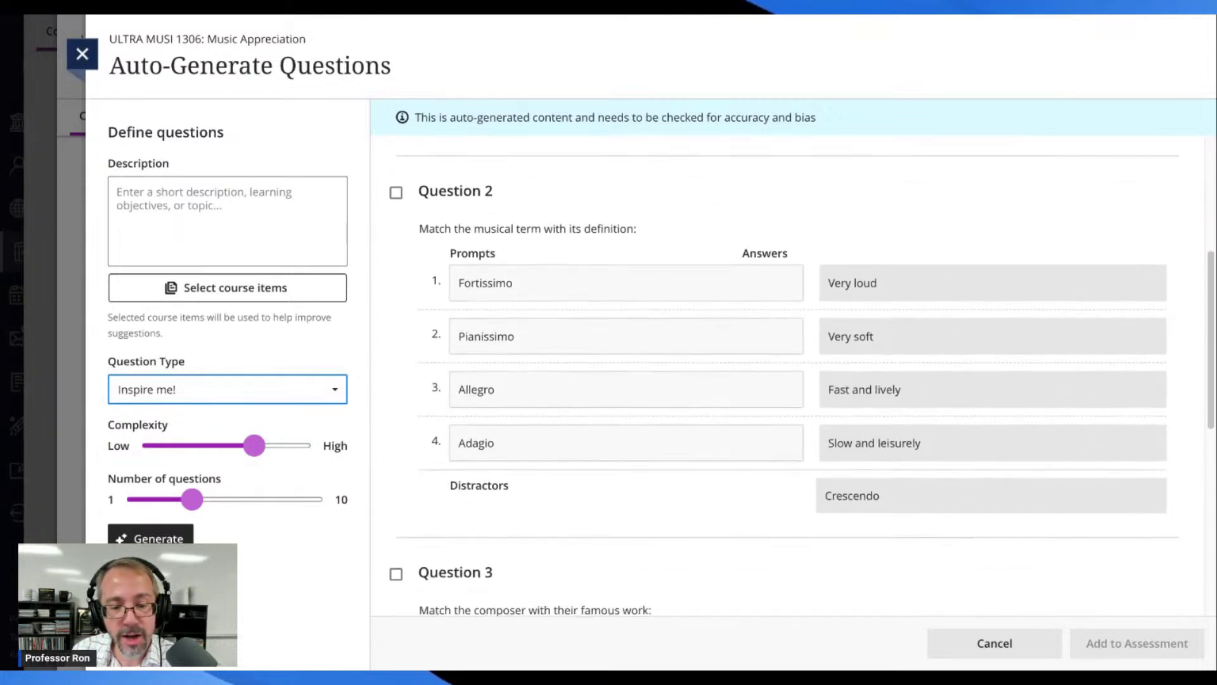
pyautogui.scroll(-2, 762, 248)
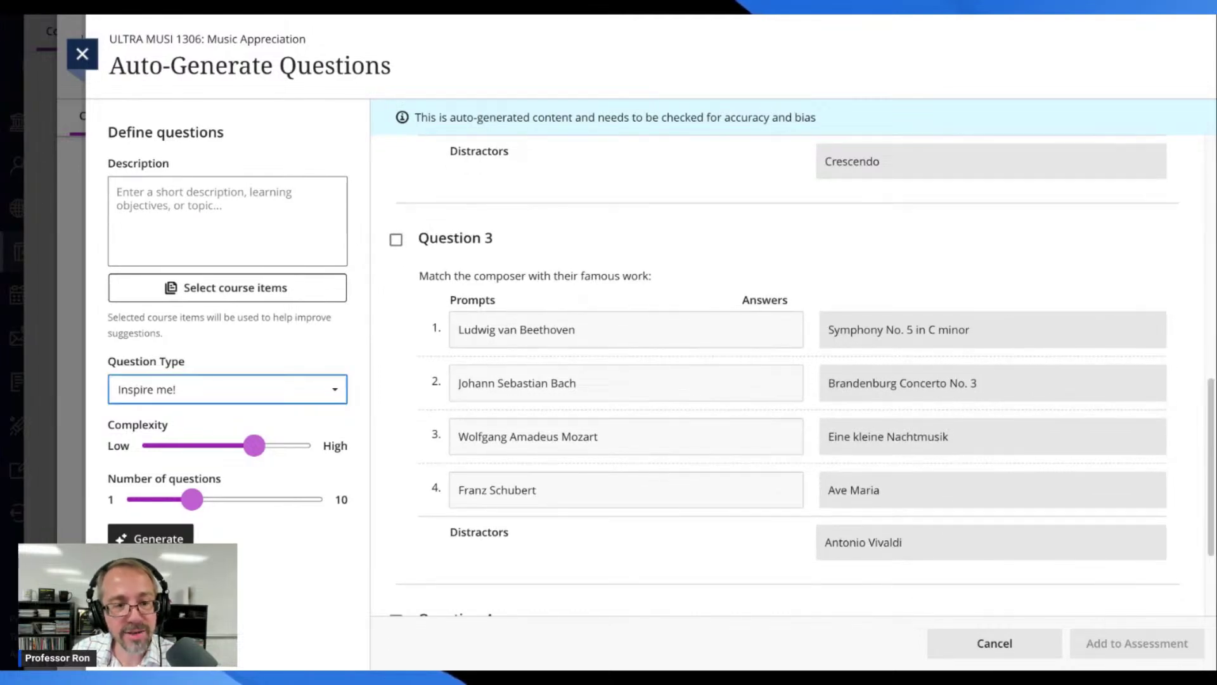
pyautogui.scroll(-3, 634, 285)
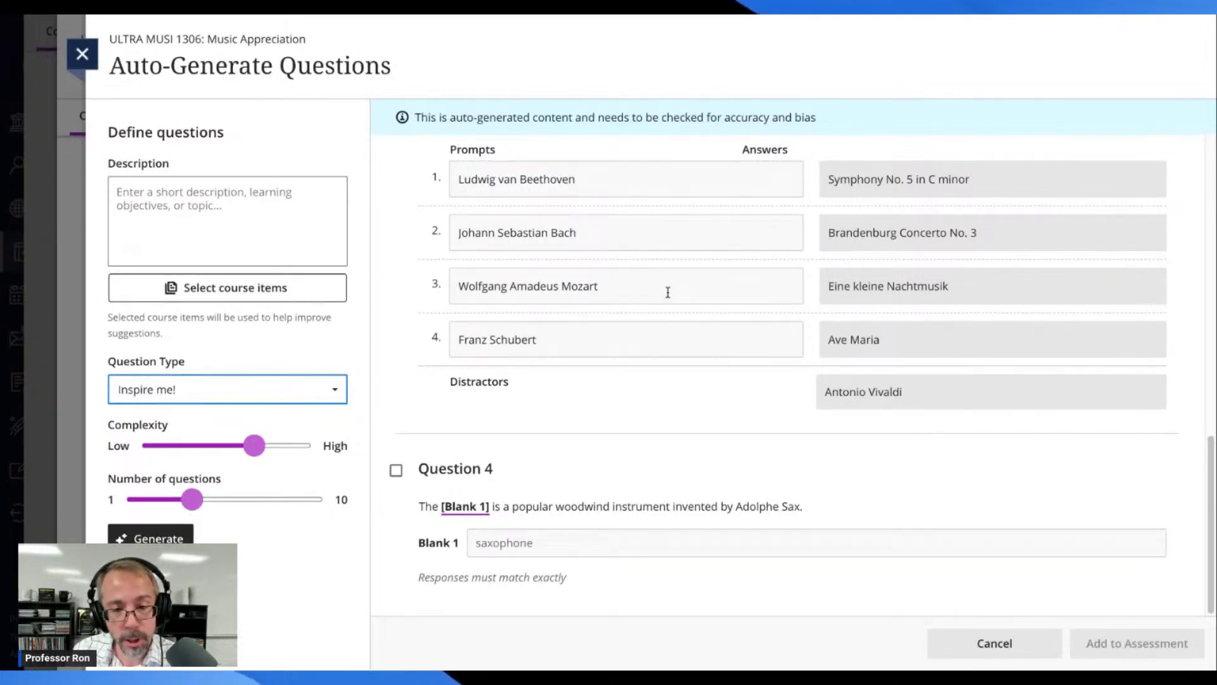
pyautogui.scroll(15, 668, 293)
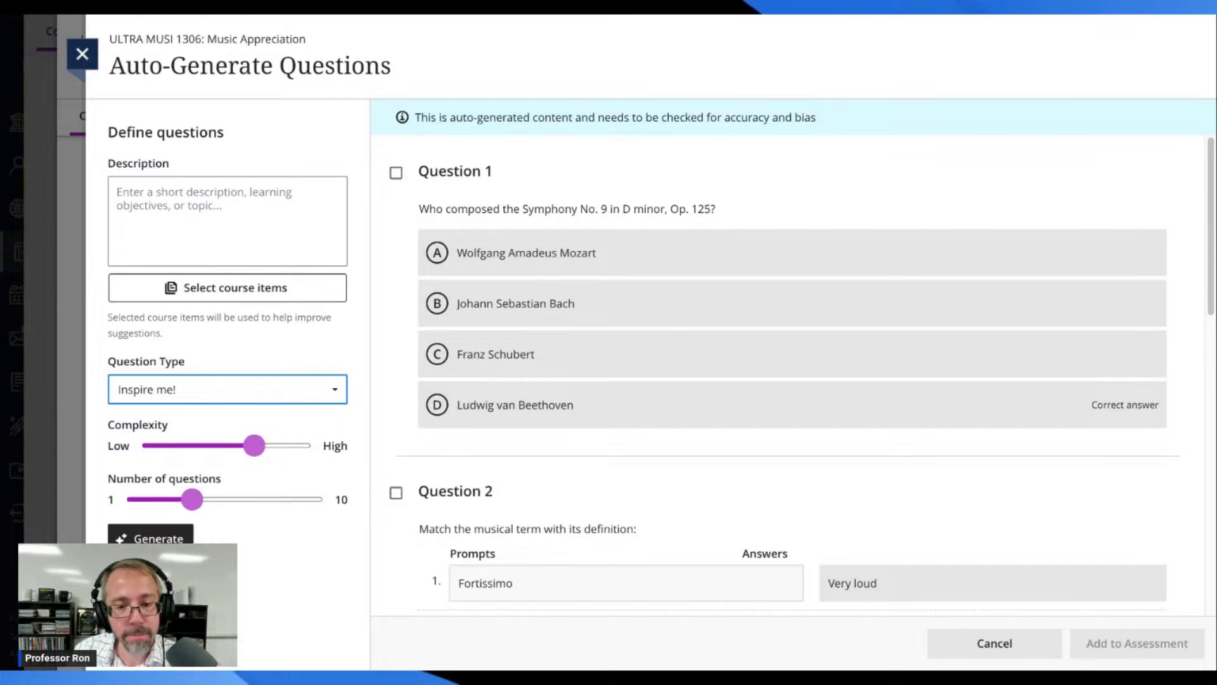
pyautogui.scroll(-2, 792, 374)
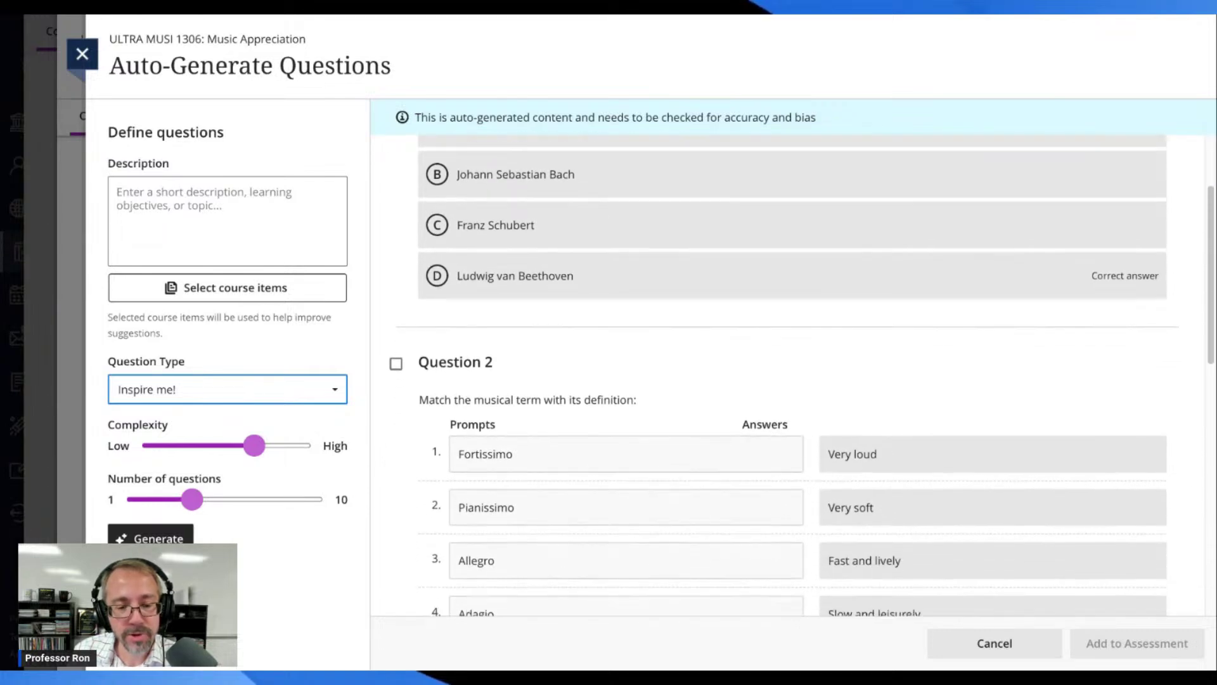
pyautogui.scroll(-5, 792, 374)
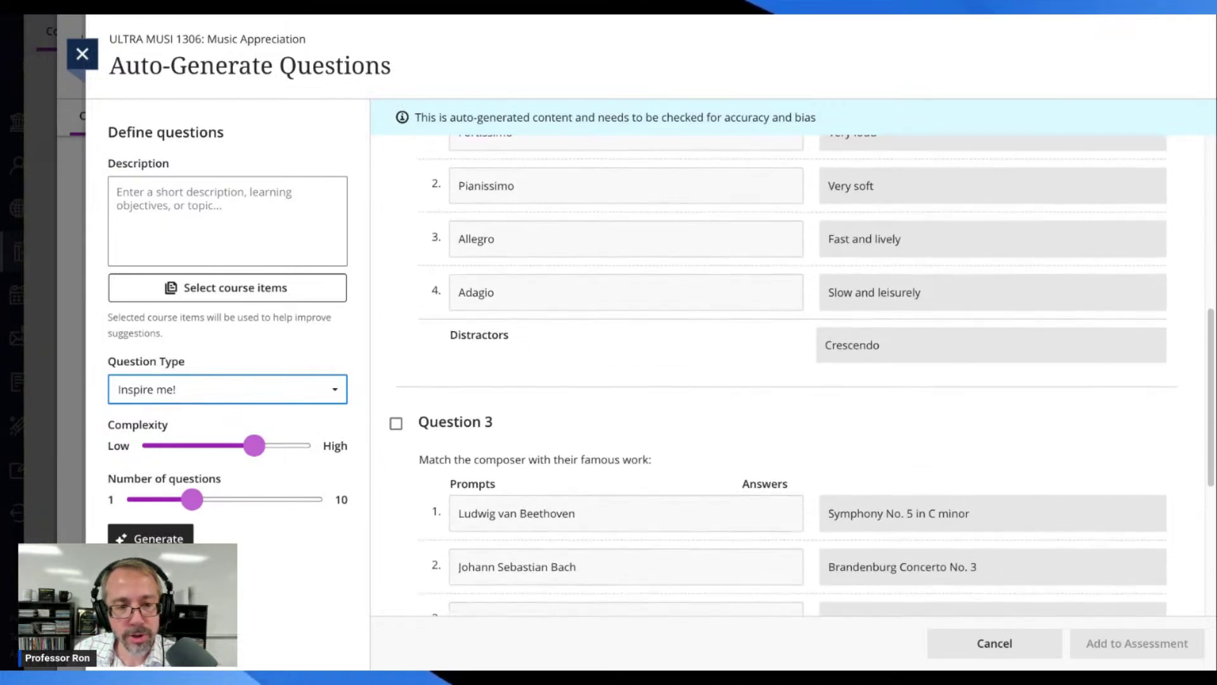
pyautogui.scroll(4, 792, 374)
pyautogui.scroll(3, 793, 374)
pyautogui.scroll(-4, 793, 374)
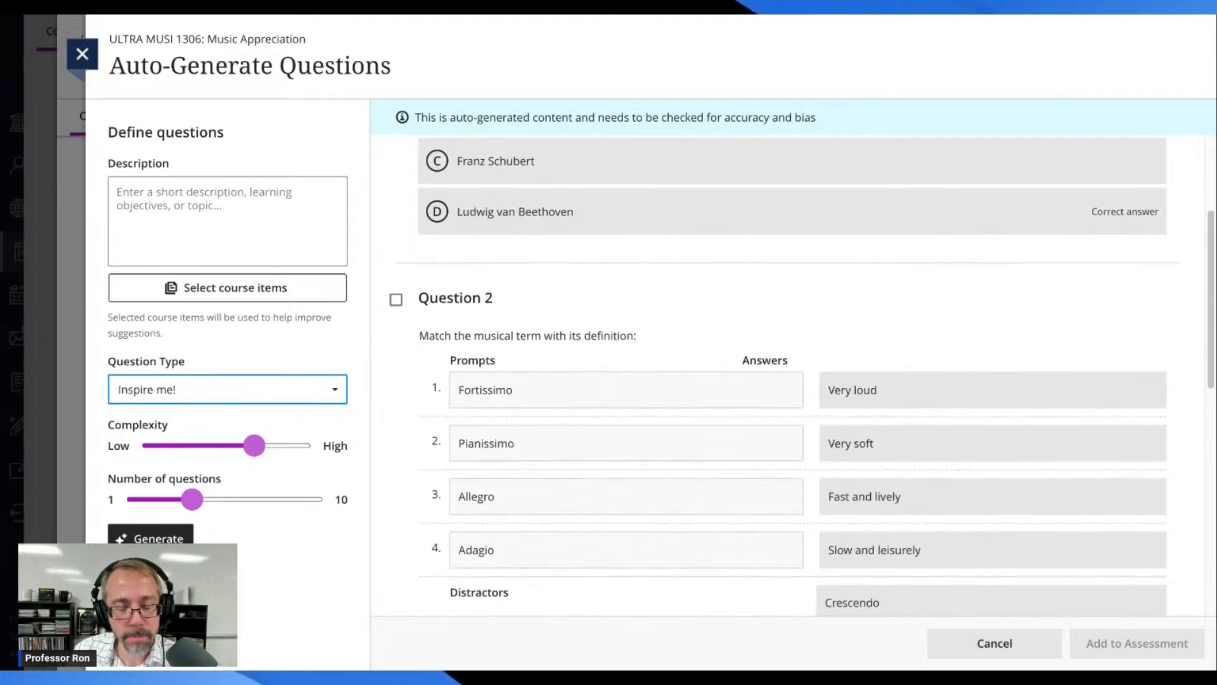
pyautogui.scroll(-2, 792, 374)
pyautogui.scroll(2, 792, 374)
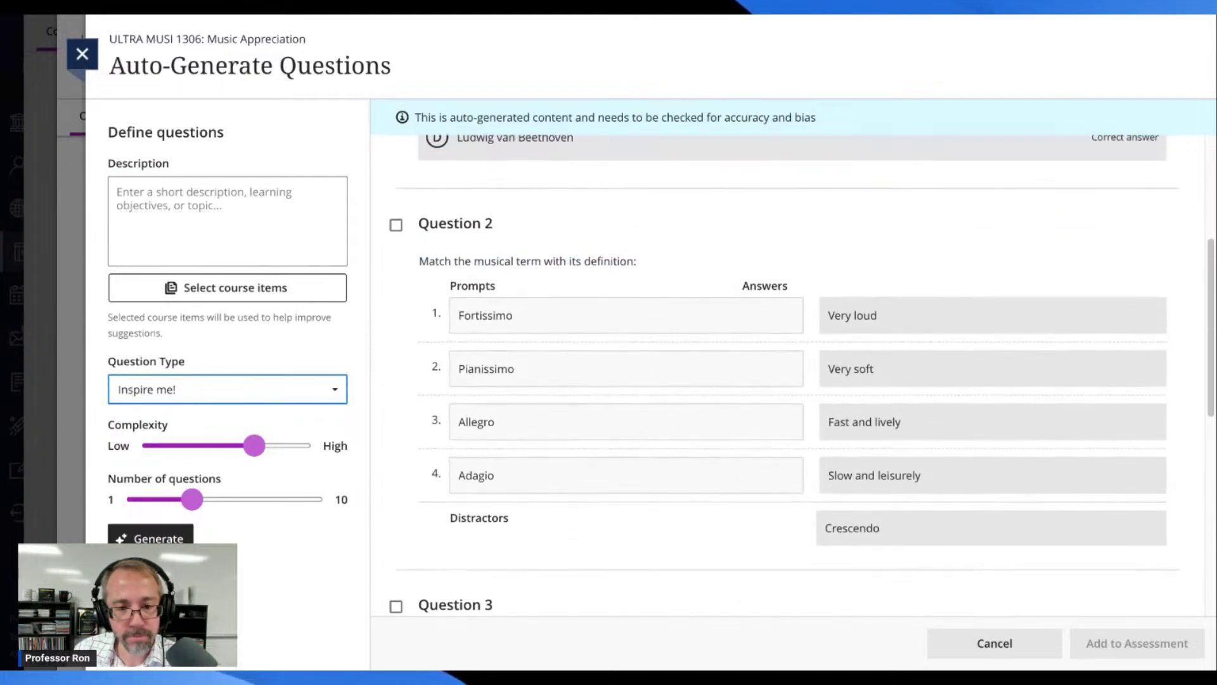
pyautogui.scroll(-1, 793, 374)
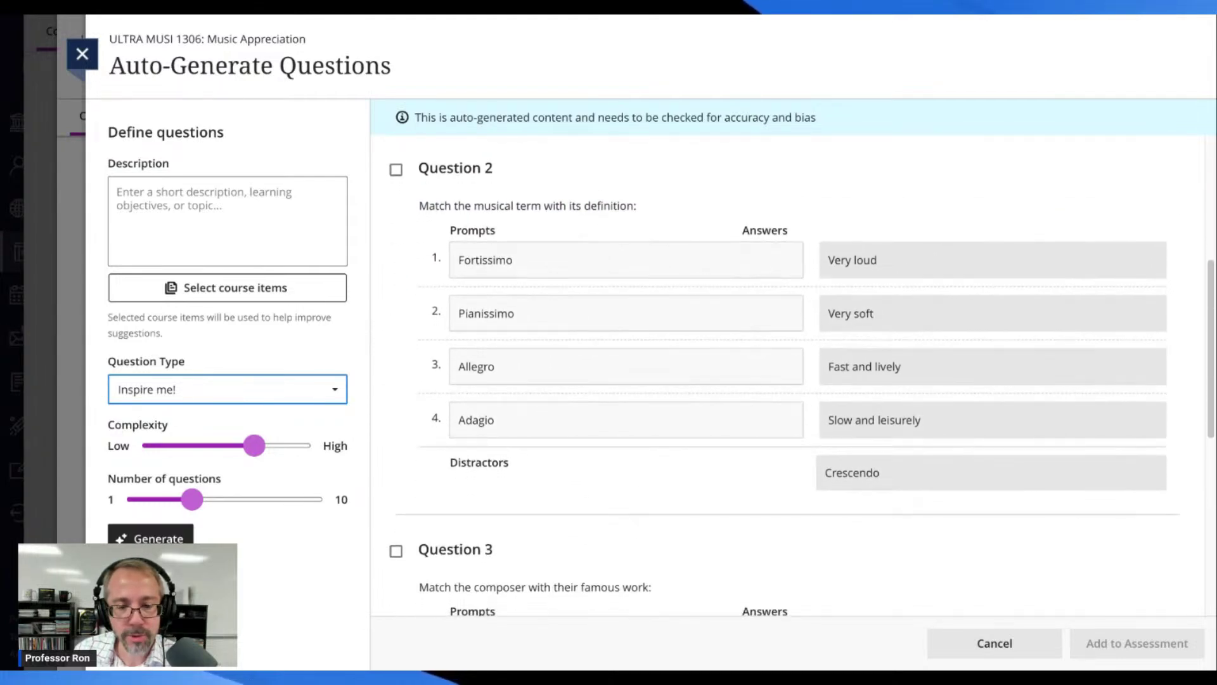
pyautogui.scroll(-1, 793, 374)
pyautogui.scroll(1, 792, 374)
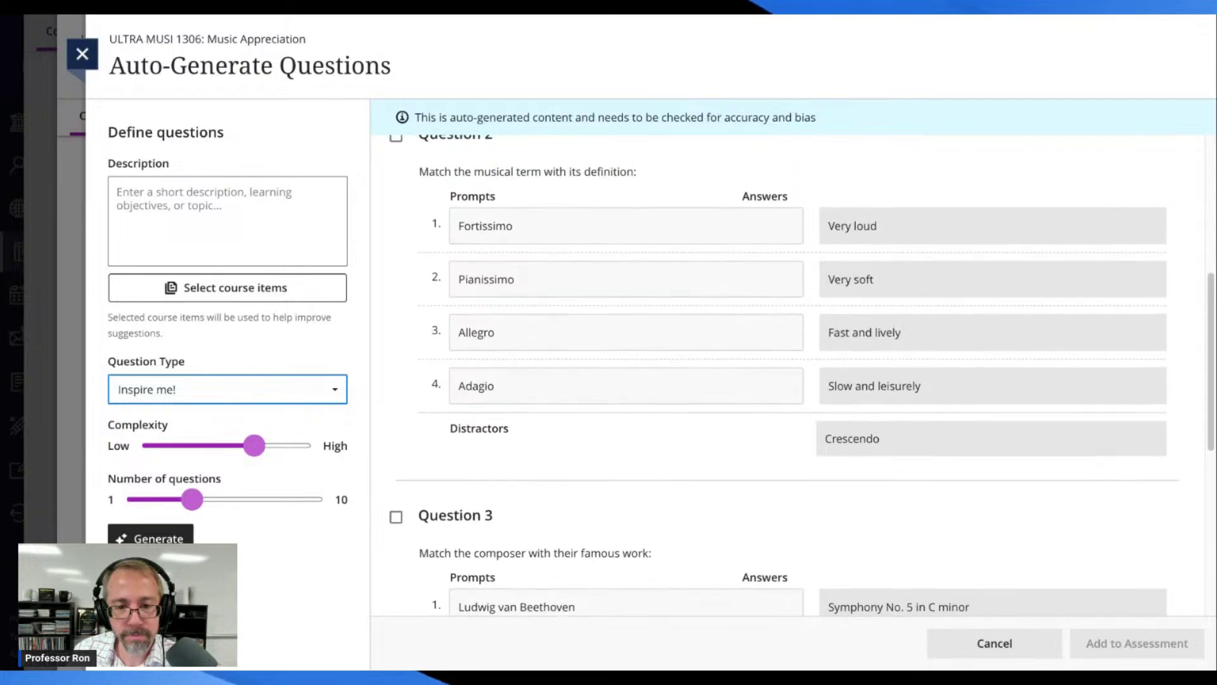
pyautogui.scroll(-1, 793, 374)
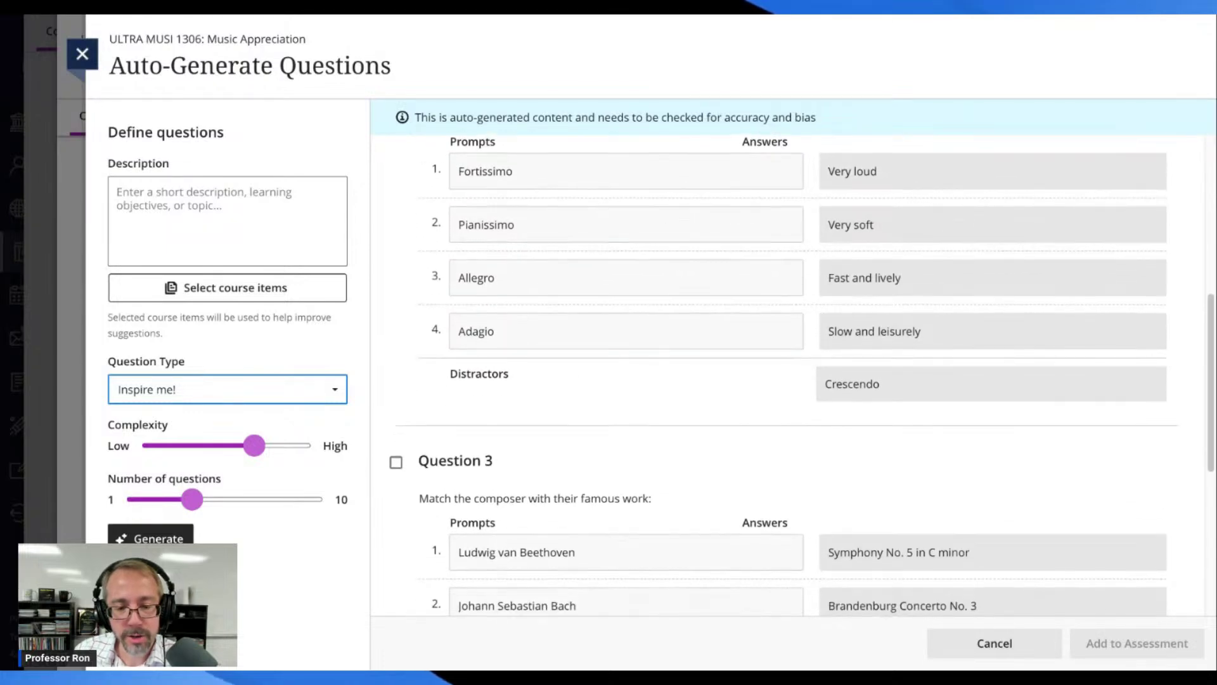
# Step: Compare the generated matching, fill-in-the-blank and multiple-choice questions, checking their prompts, answers and distractors
pyautogui.scroll(3, 793, 374)
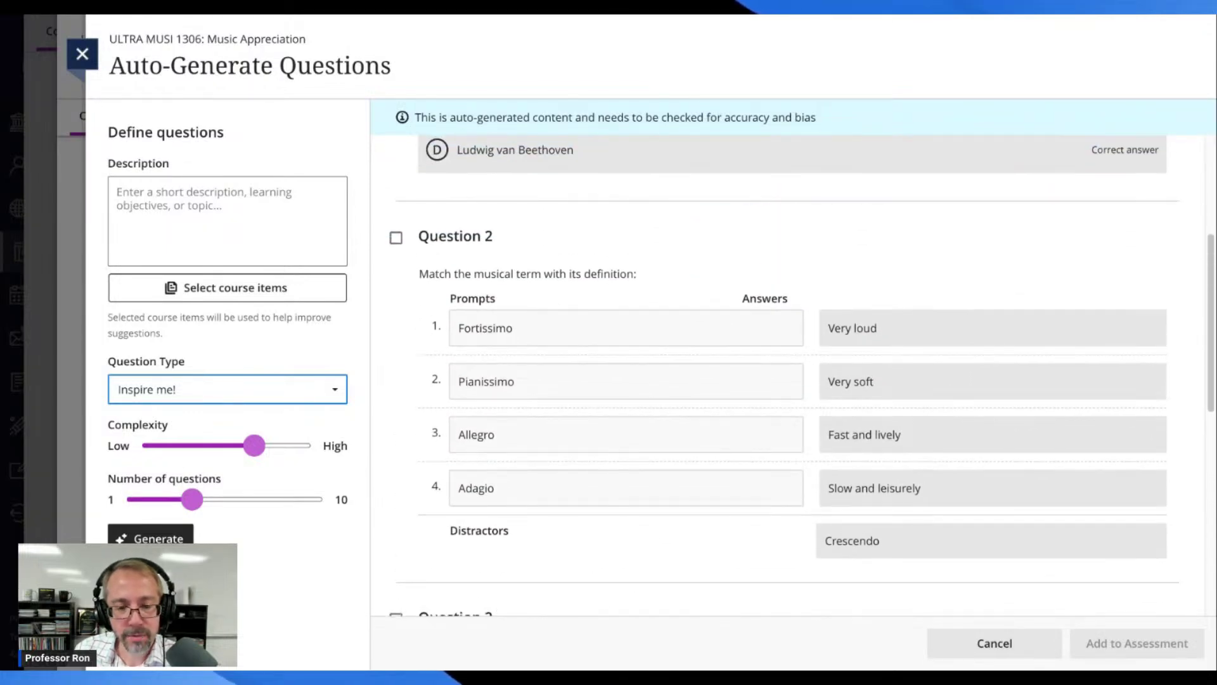
pyautogui.scroll(-1, 589, 333)
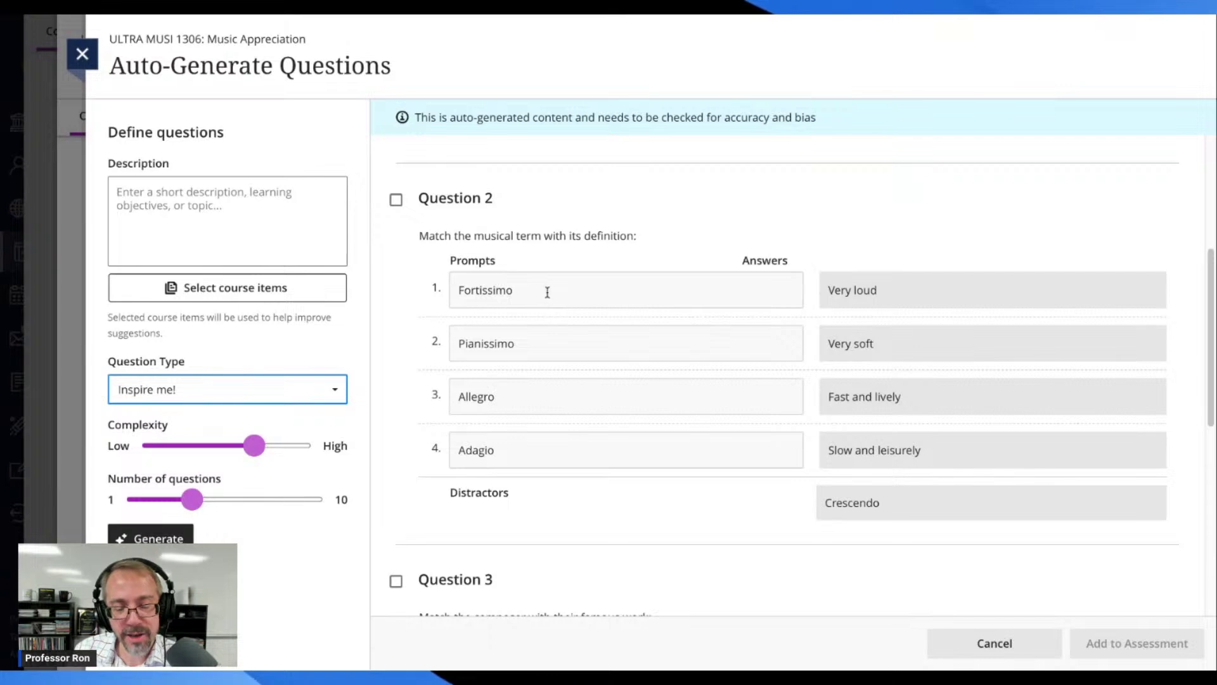
pyautogui.scroll(-4, 571, 311)
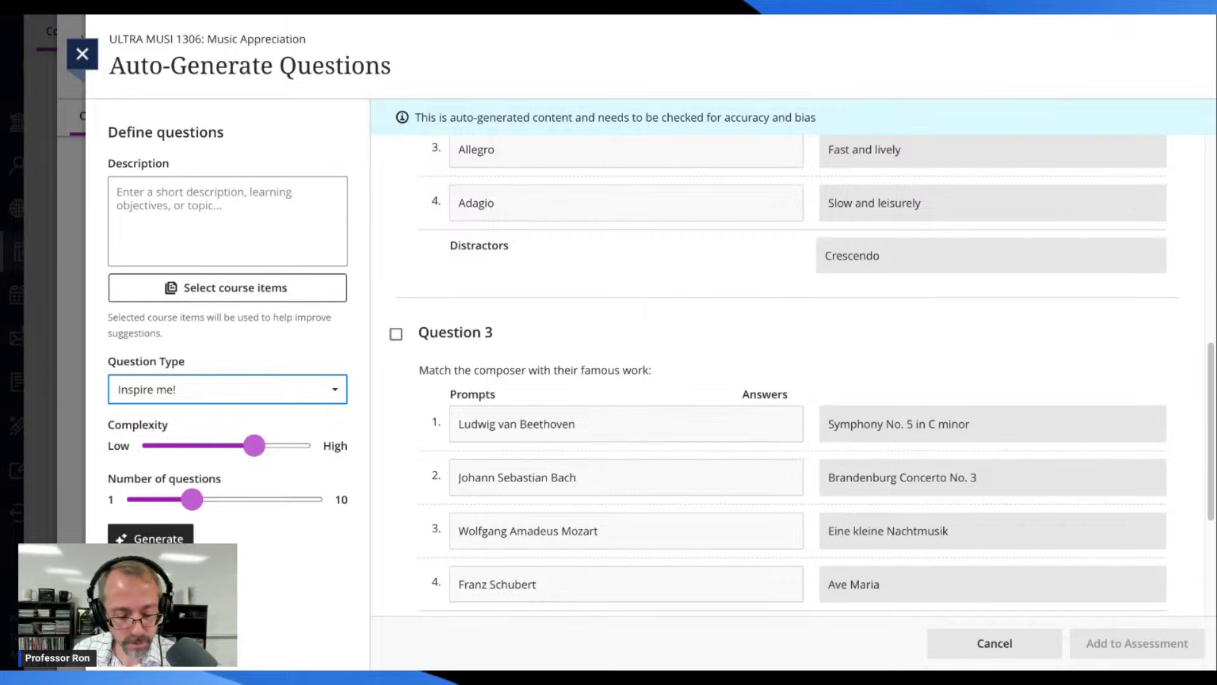
pyautogui.scroll(-4, 786, 374)
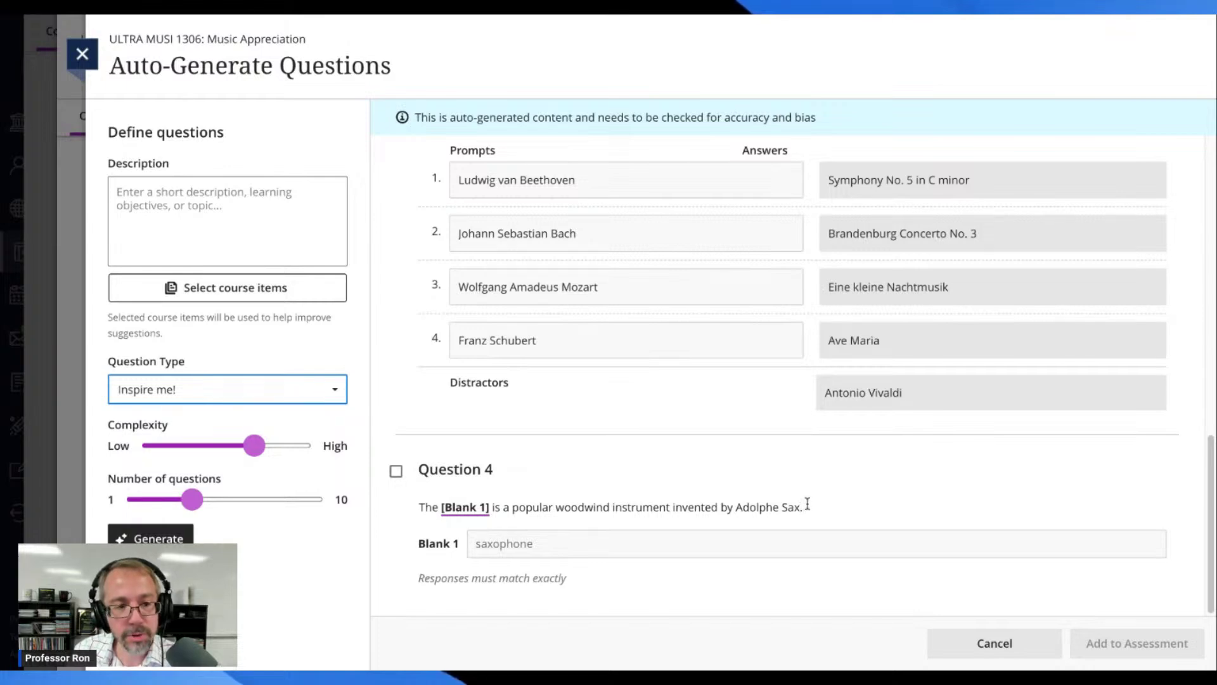
pyautogui.scroll(5, 599, 509)
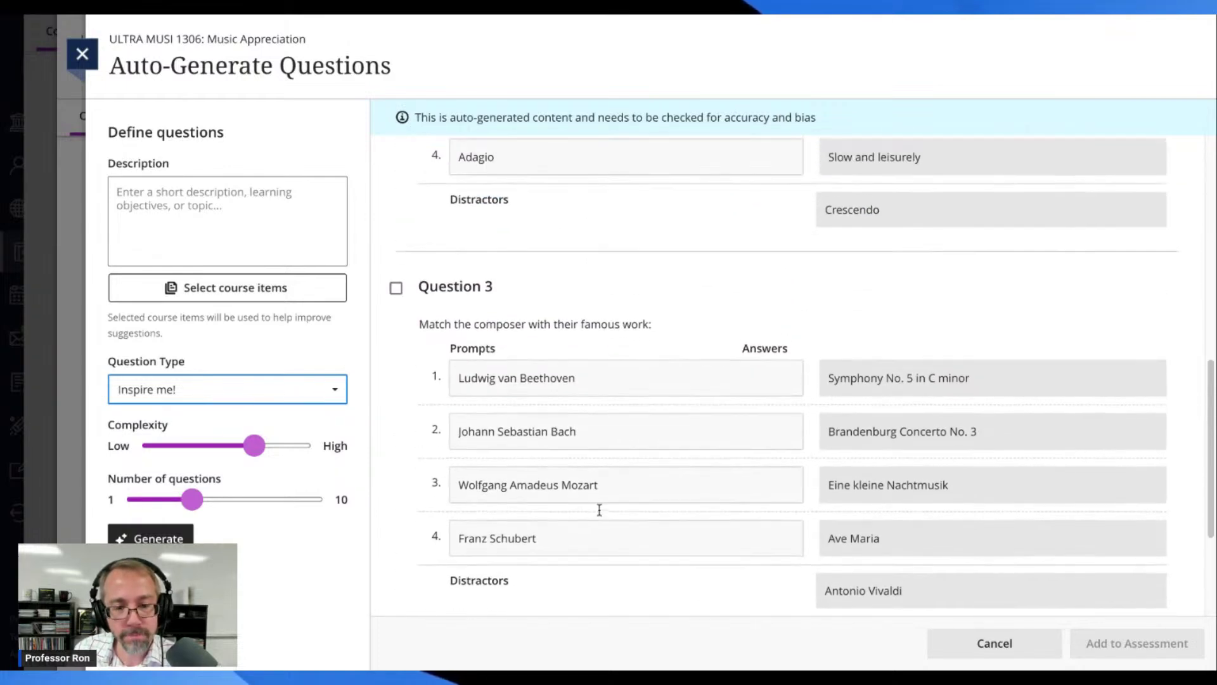
pyautogui.scroll(5, 599, 510)
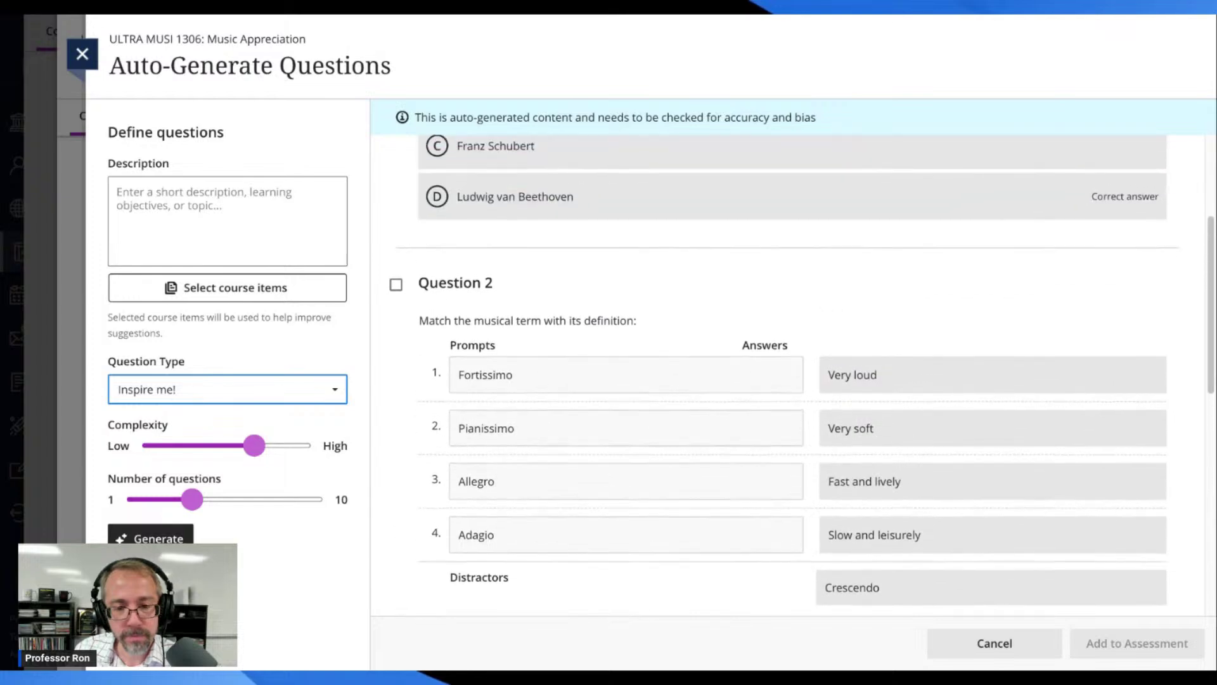
pyautogui.scroll(2, 802, 371)
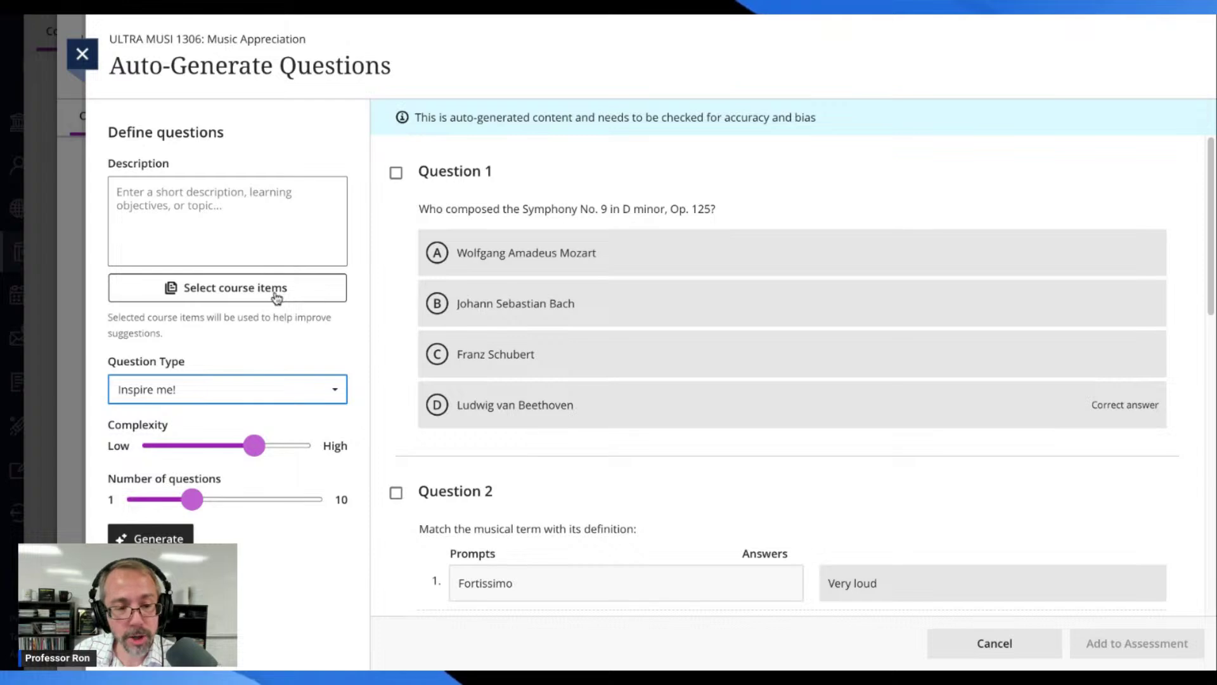
# Step: Set the question type to Matching and pick "Elements of Music 1 - PPT & Audio Lecture" from Module 1, Week #2, as a source item
pyautogui.click(264, 394)
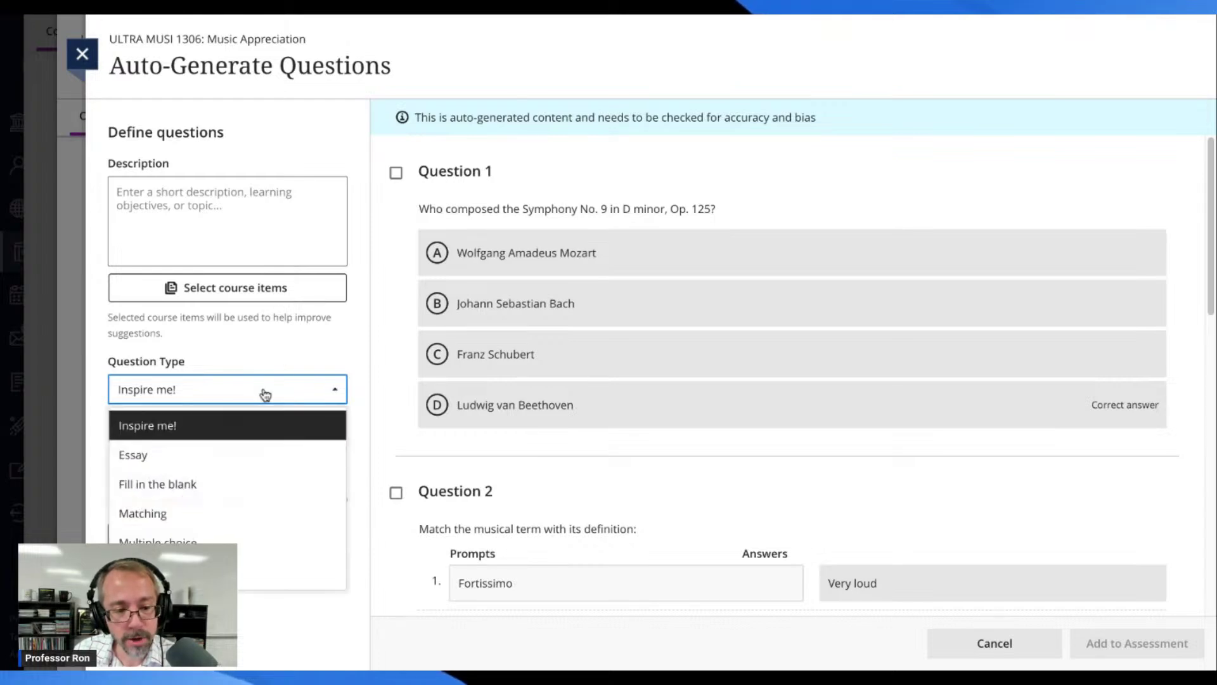
pyautogui.click(188, 527)
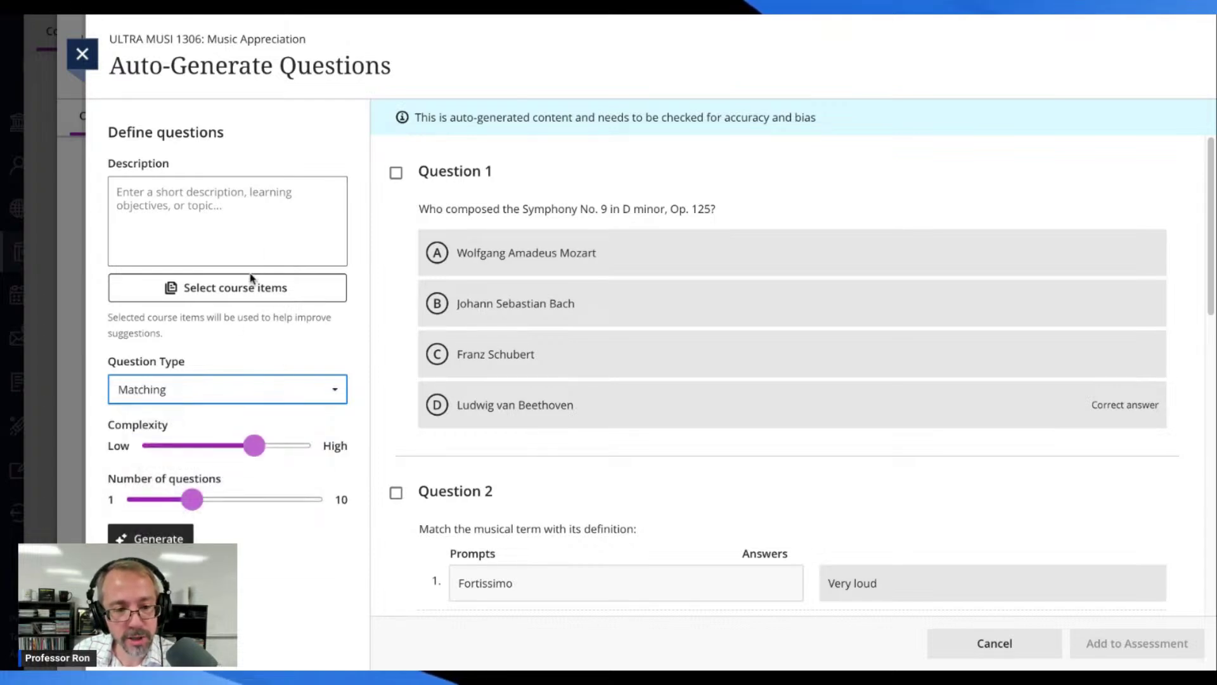
pyautogui.click(255, 298)
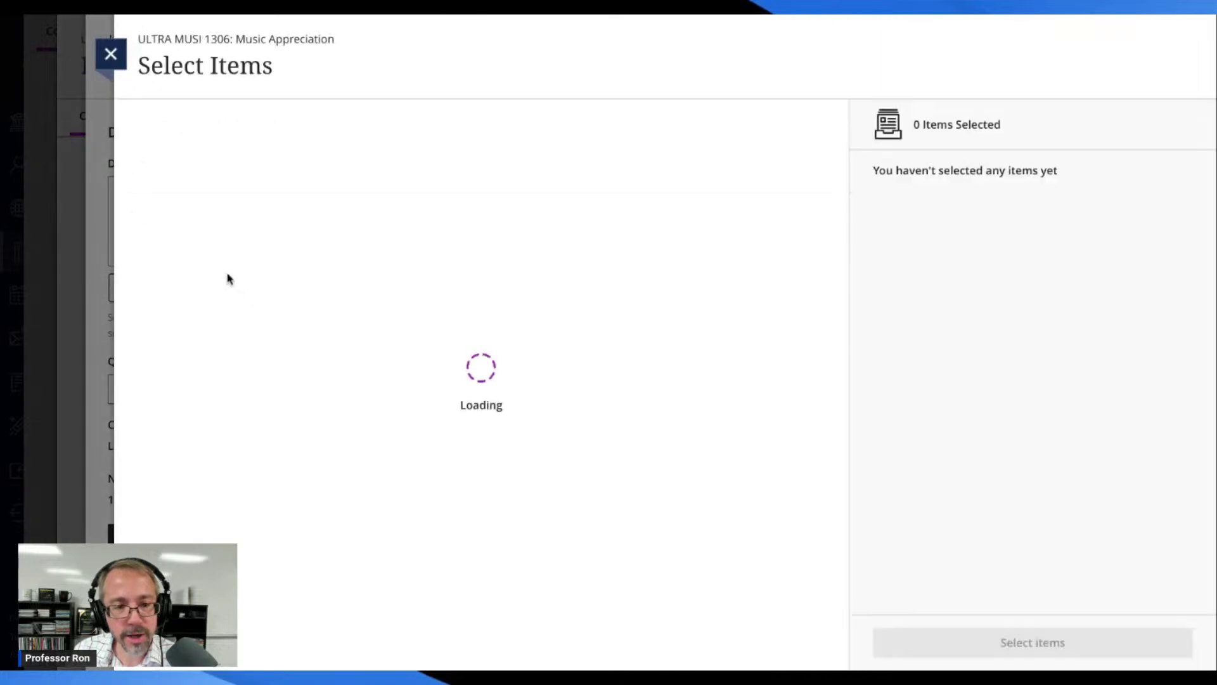
pyautogui.click(810, 219)
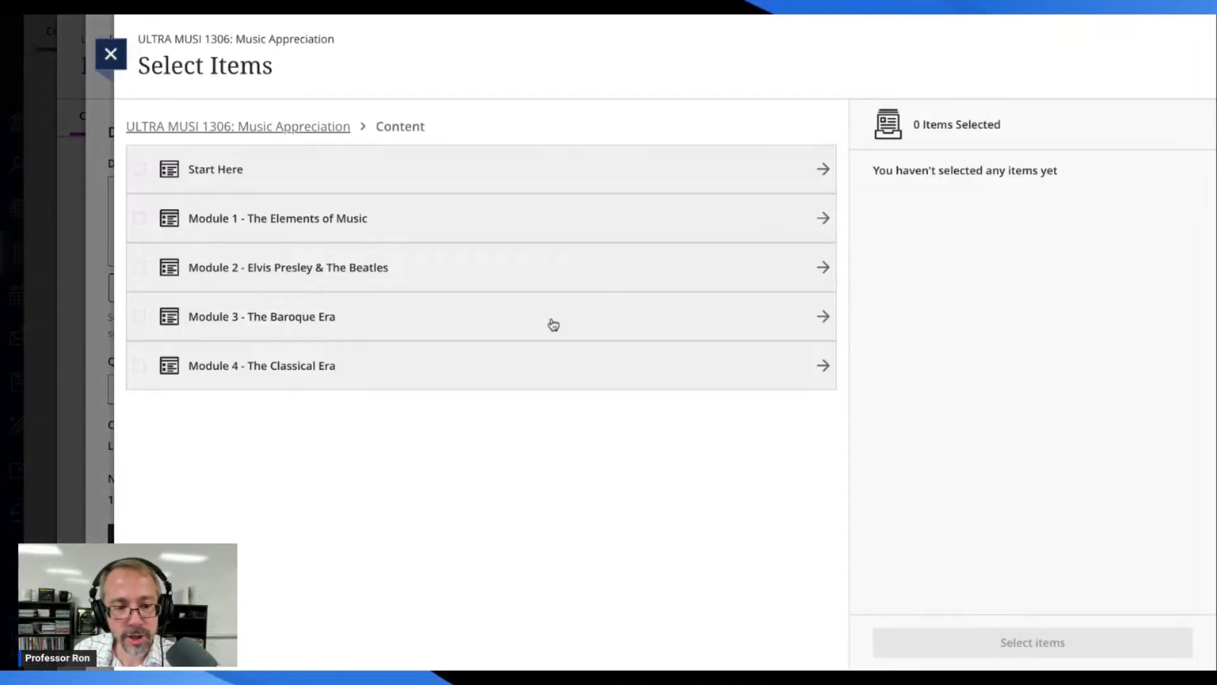
pyautogui.click(829, 218)
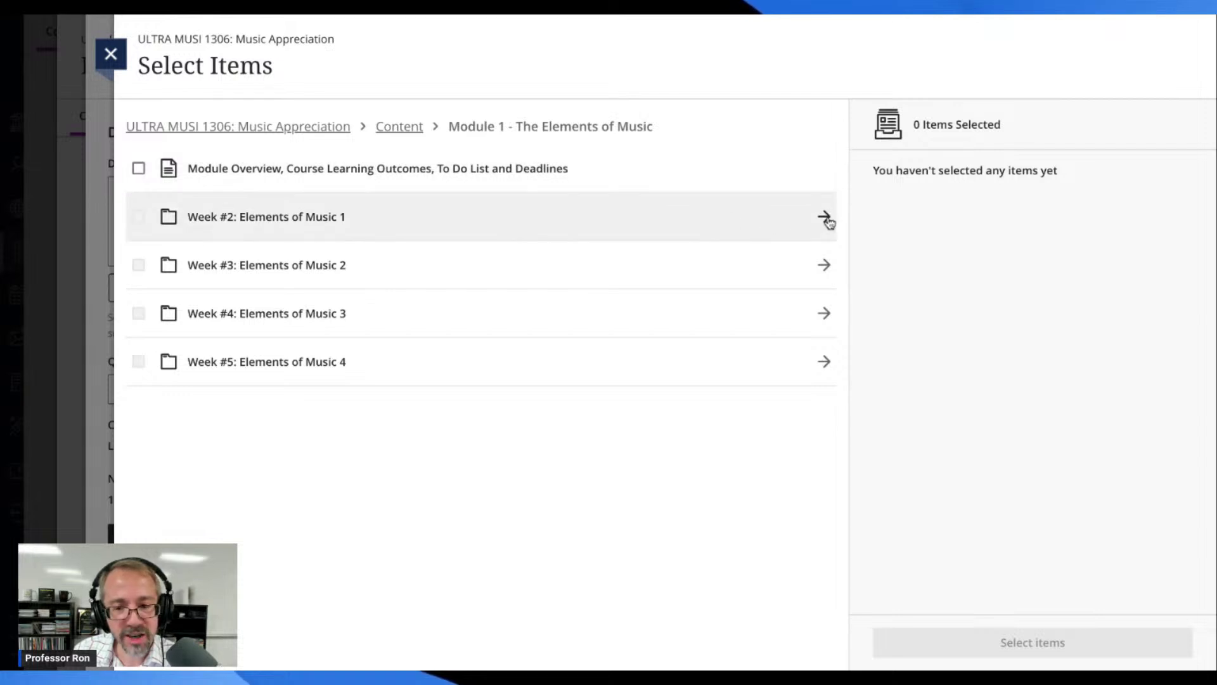
pyautogui.click(827, 218)
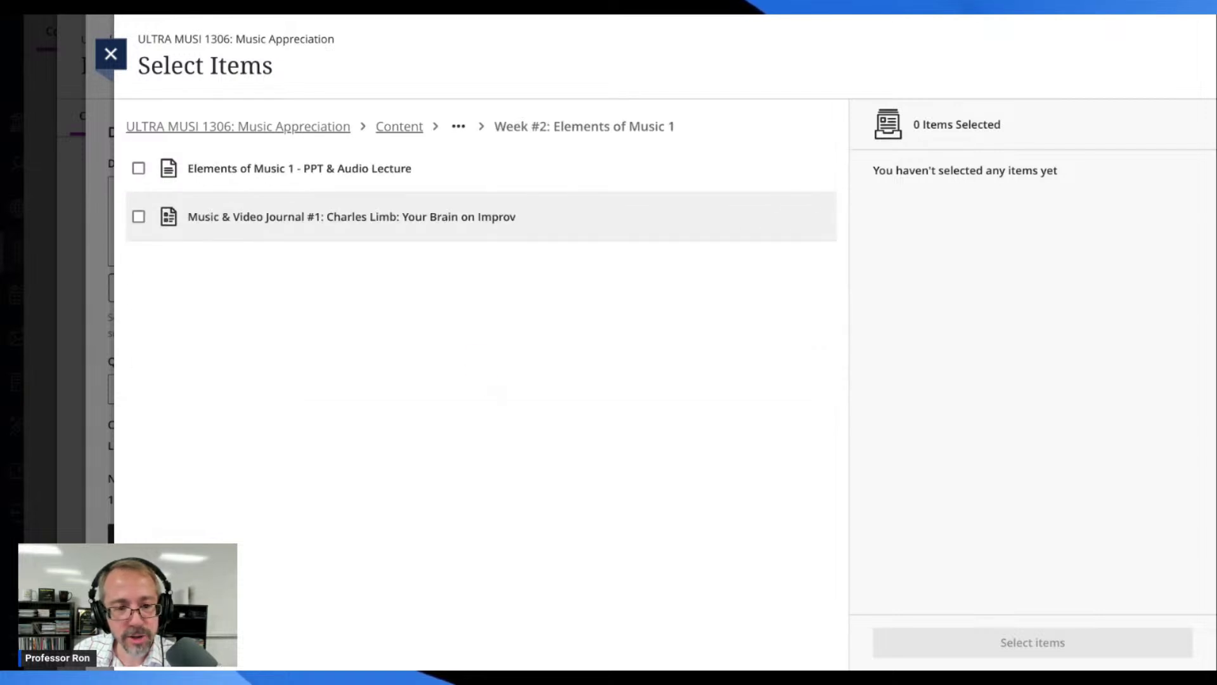
pyautogui.click(137, 170)
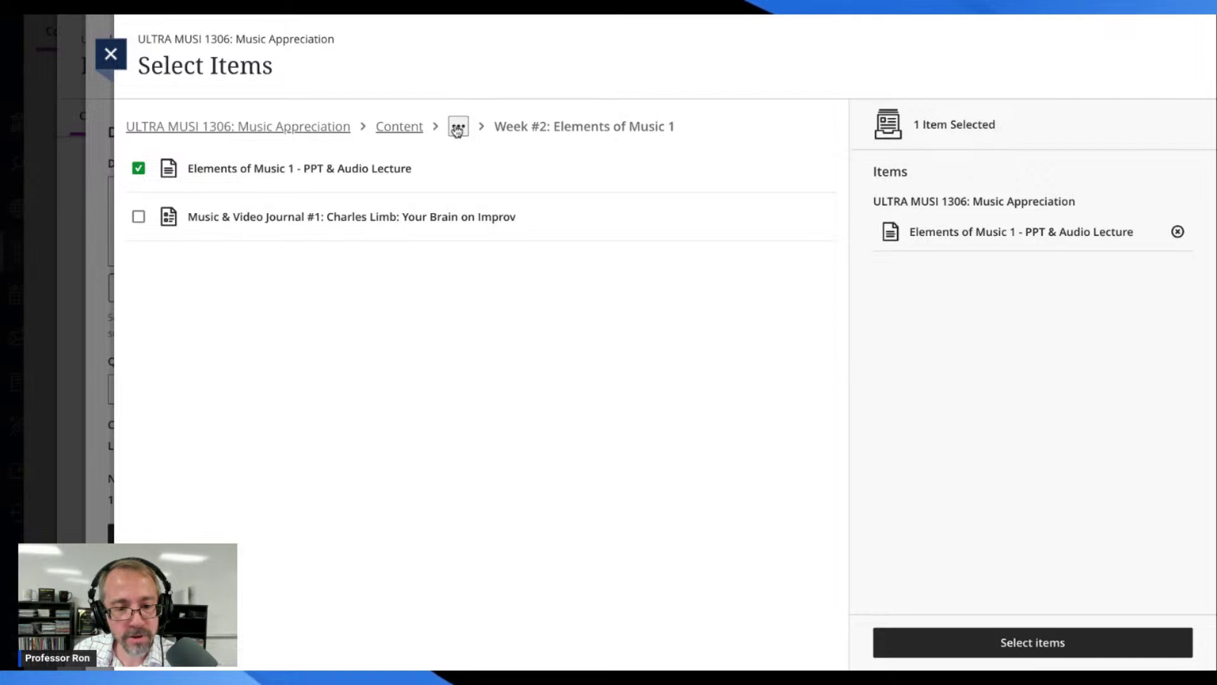
# Step: Add "Elvis Presley - PPT & Audio Lecture" from Module 2, Week #6, to the selected source items
pyautogui.click(406, 128)
pyautogui.click(194, 270)
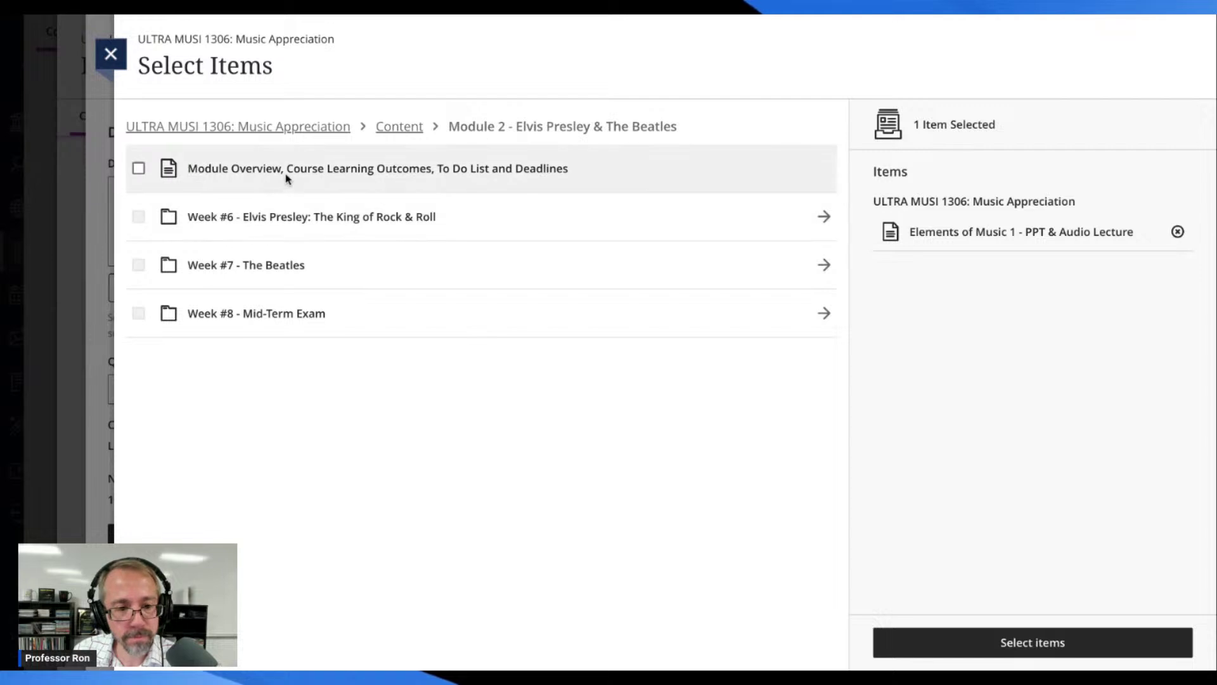
pyautogui.click(275, 219)
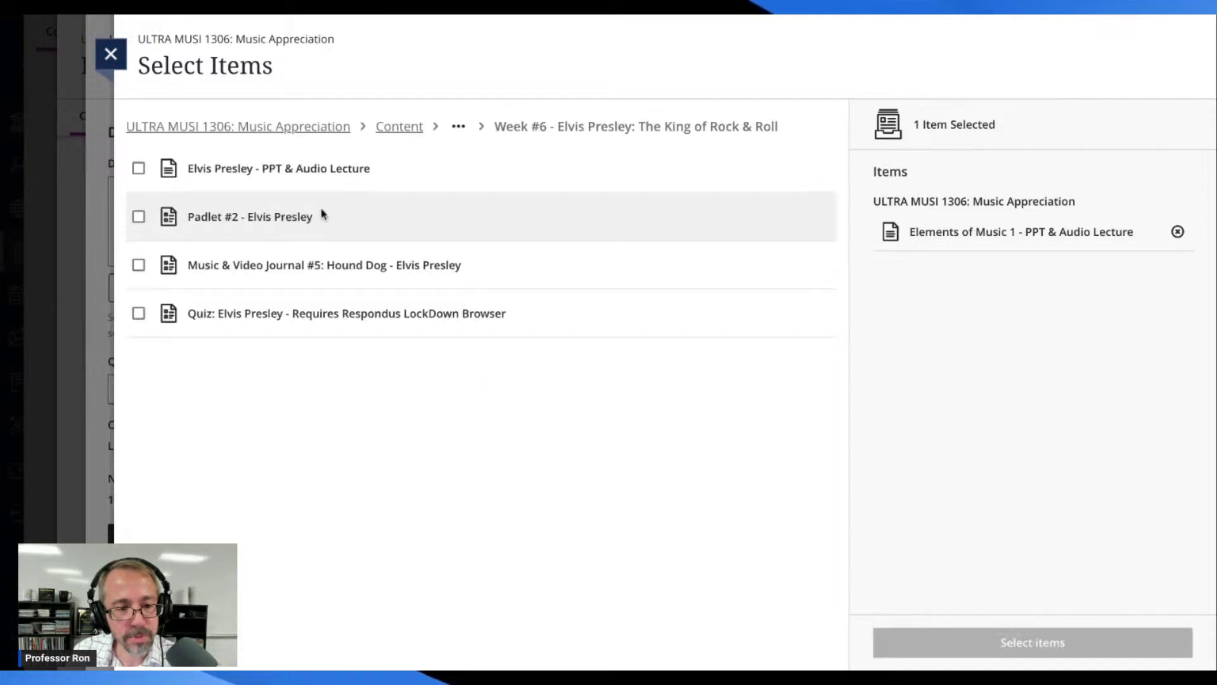
pyautogui.click(139, 168)
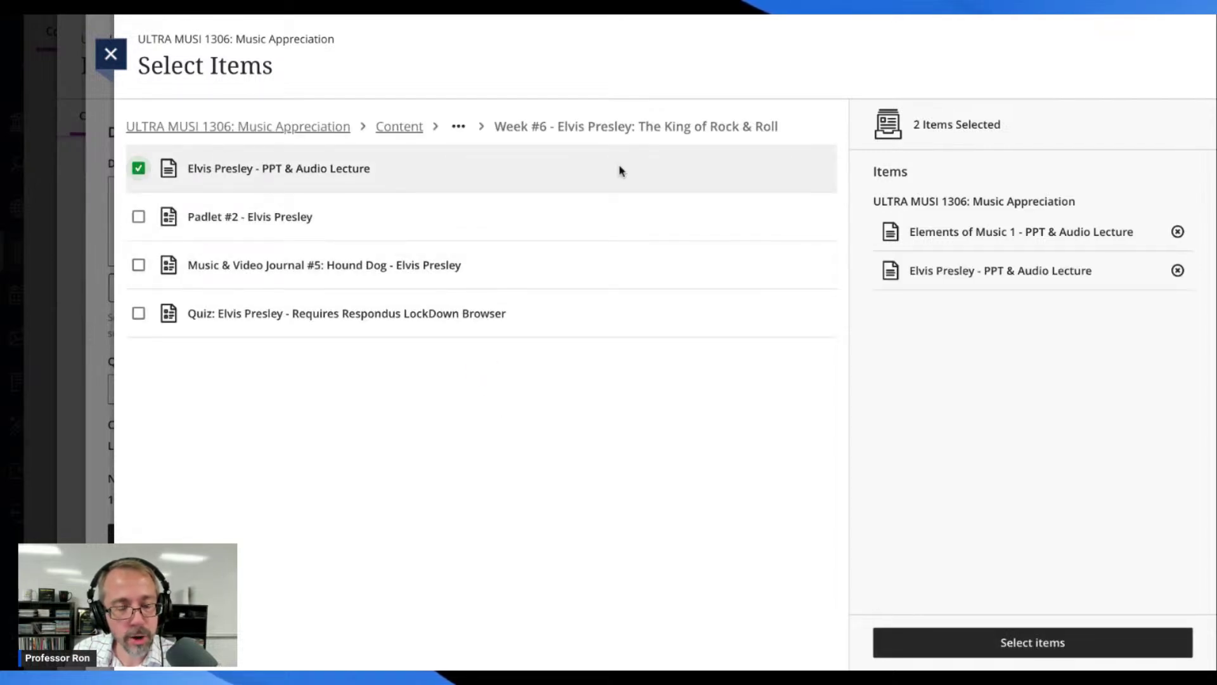
# Step: Add "The Beatles - PPT & Audio Lecture" from Module 2, Week #7, and confirm the selection of source items
pyautogui.click(420, 136)
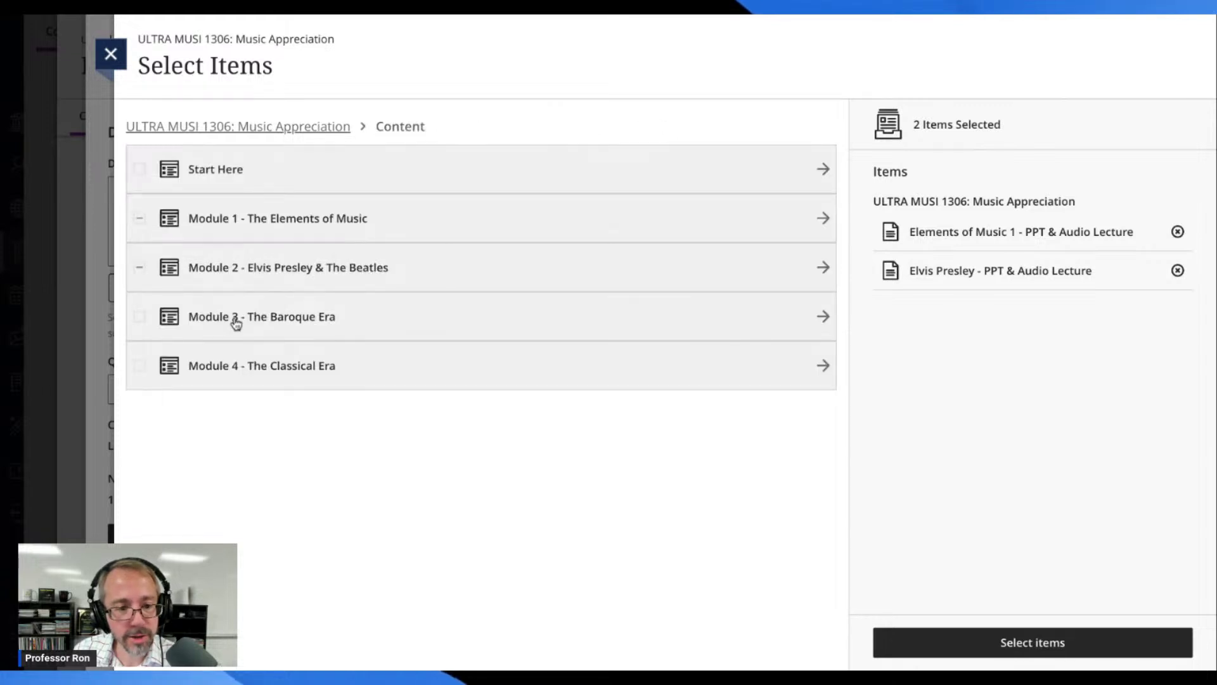
pyautogui.click(293, 269)
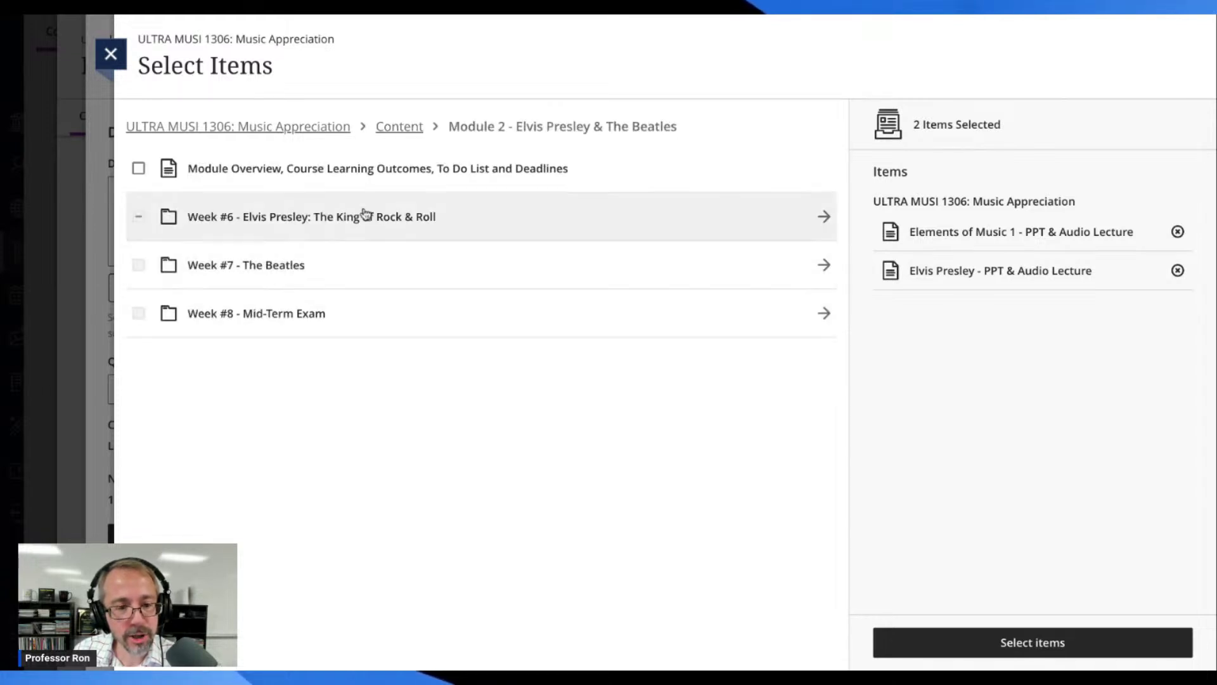
pyautogui.click(281, 267)
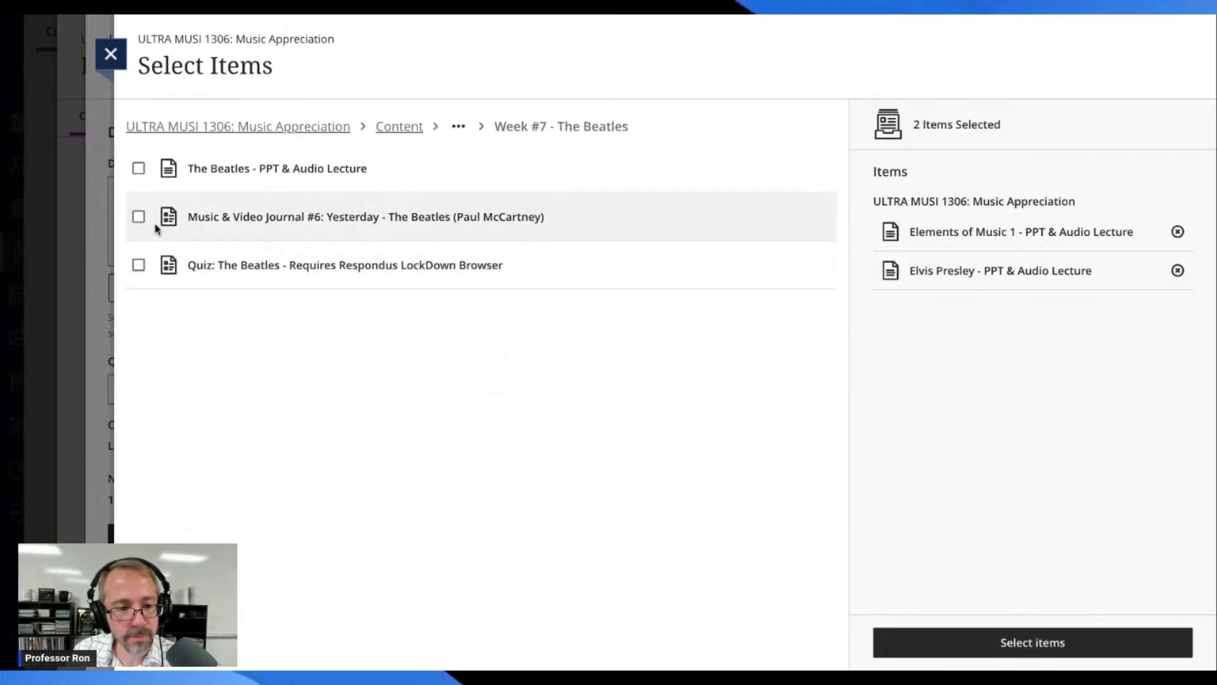
pyautogui.click(144, 172)
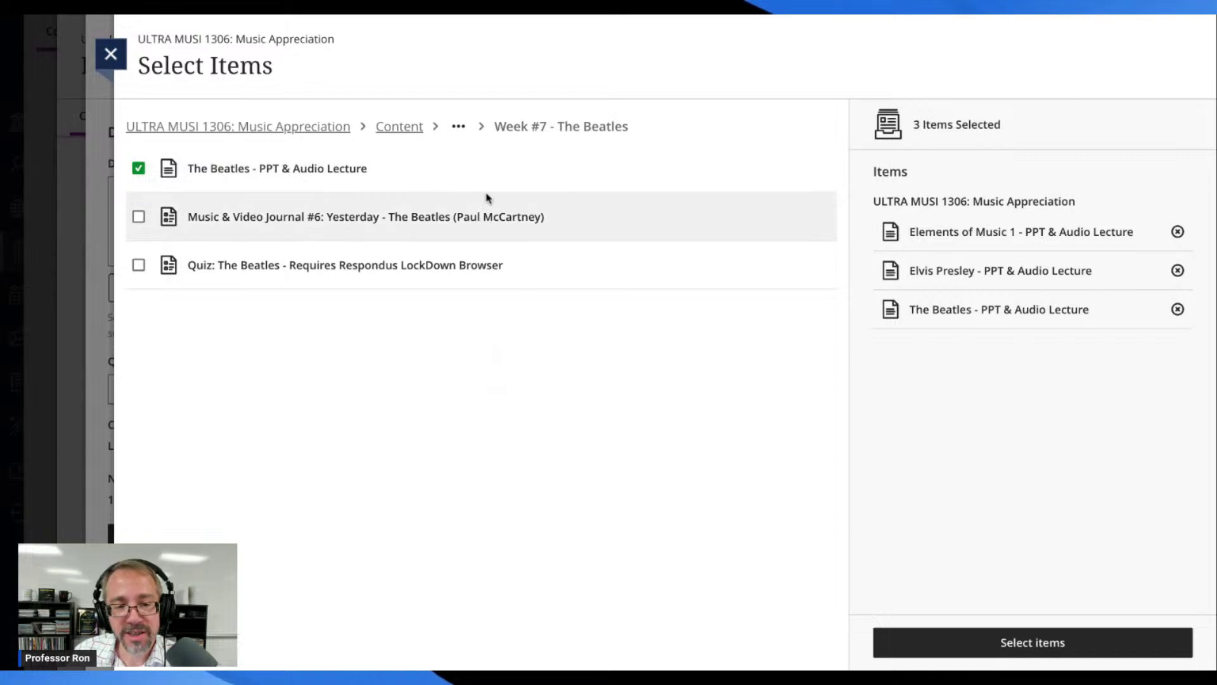
pyautogui.click(1023, 640)
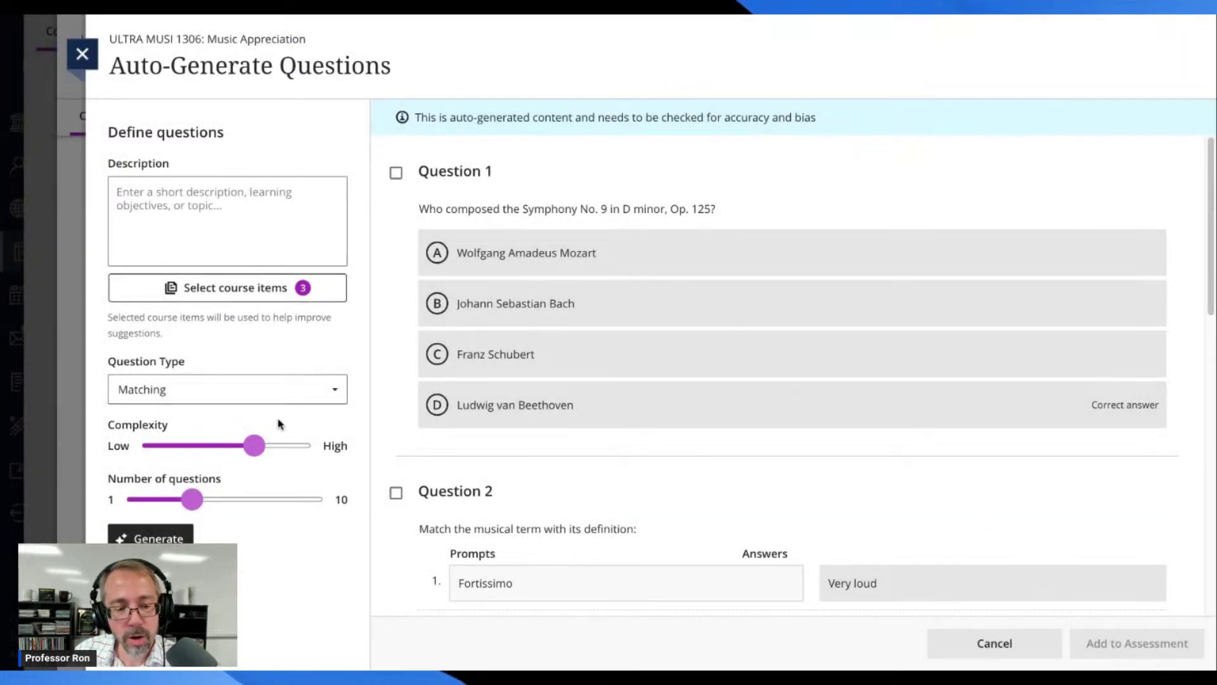
# Step: Generate 10 matching questions from the selected course items, with the complexity lowered to just above the middle
pyautogui.moveTo(261, 450); pyautogui.dragTo(241, 452)
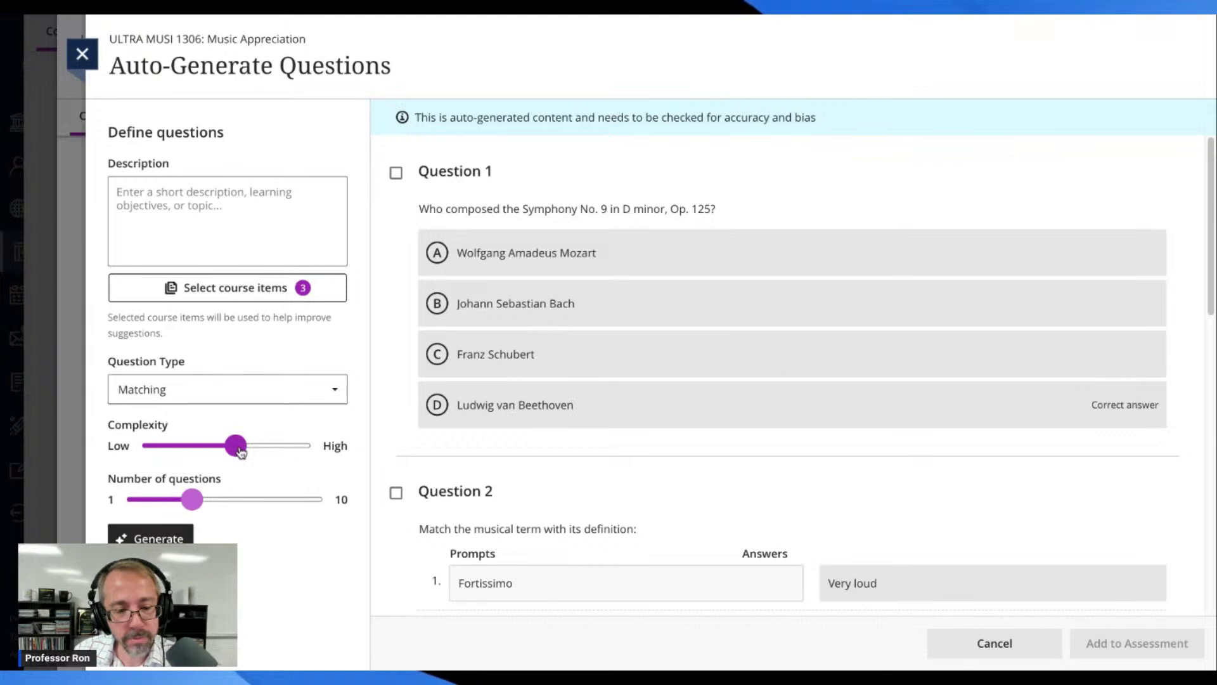
pyautogui.moveTo(192, 499); pyautogui.dragTo(322, 499)
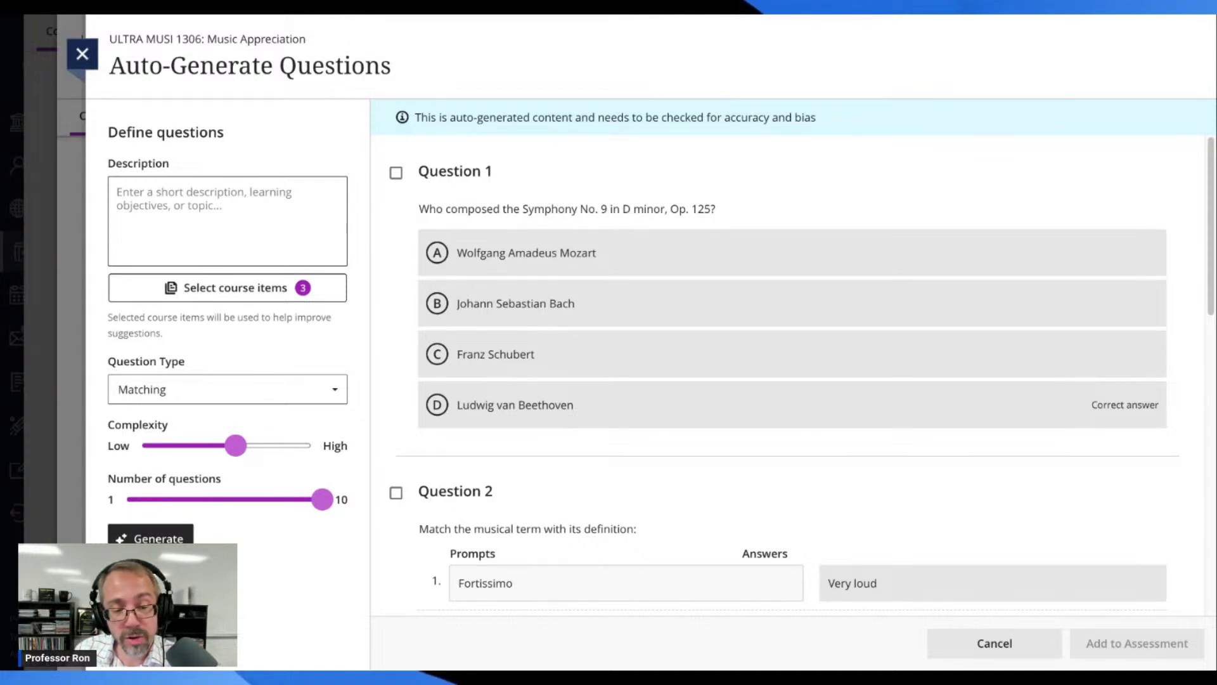
pyautogui.scroll(-7, 596, 253)
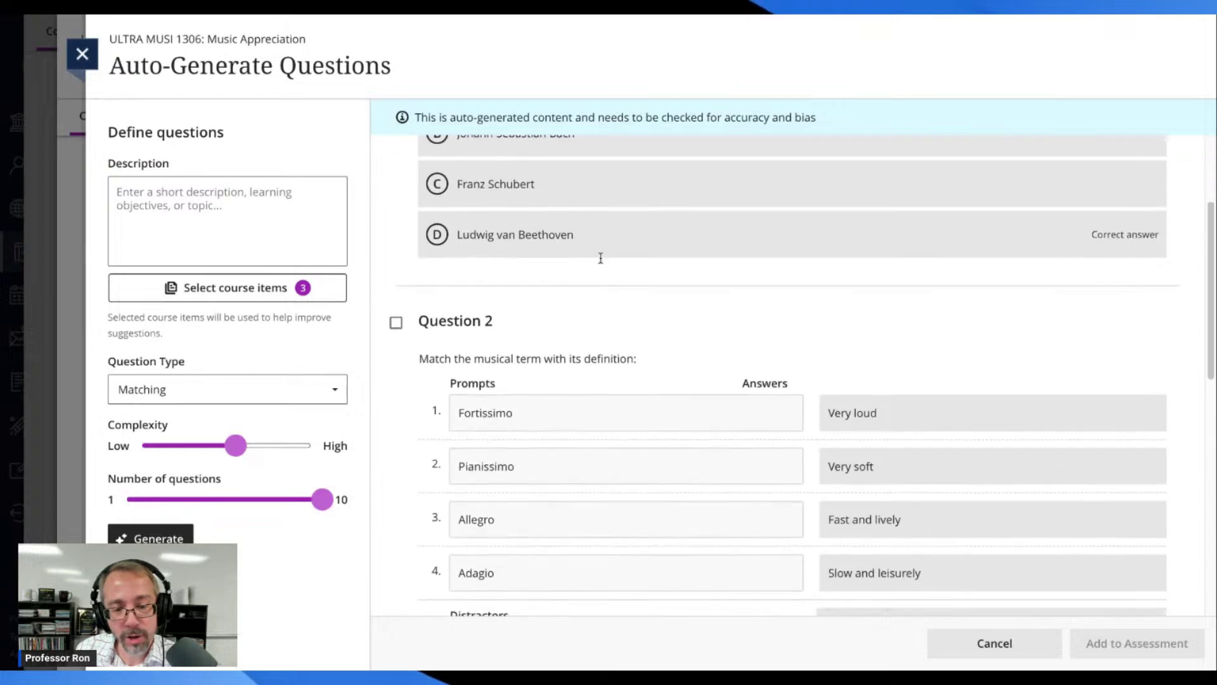
pyautogui.scroll(-5, 601, 258)
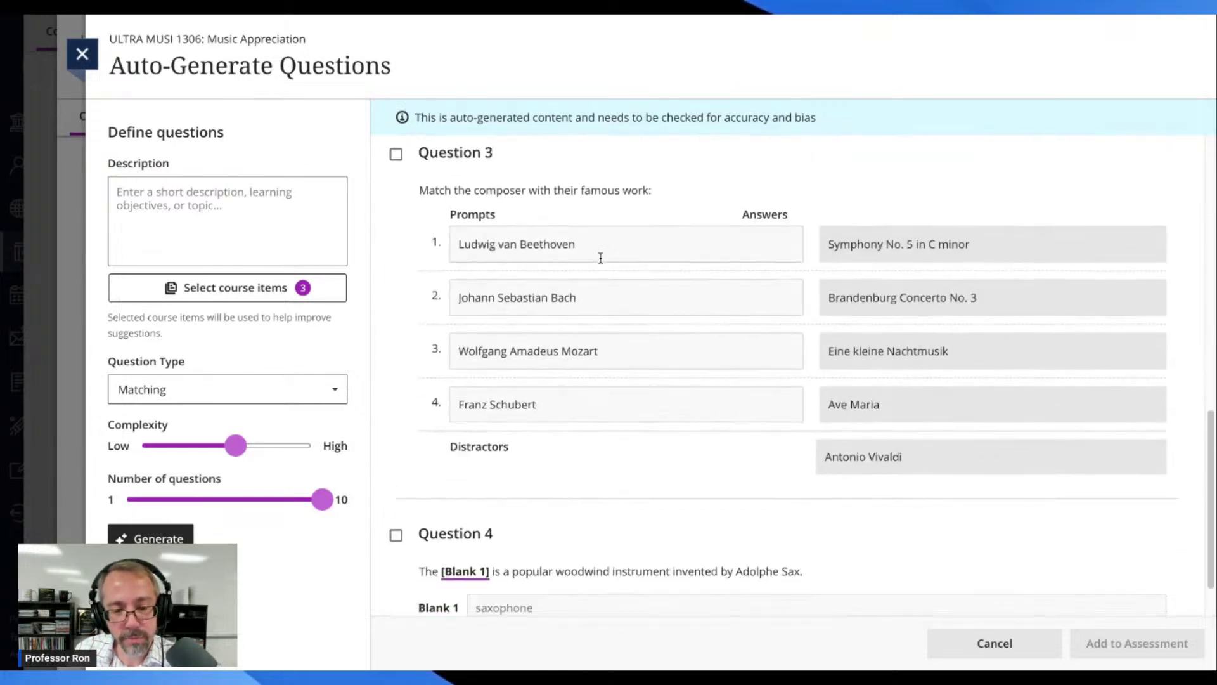
pyautogui.scroll(11, 600, 258)
pyautogui.scroll(-5, 653, 242)
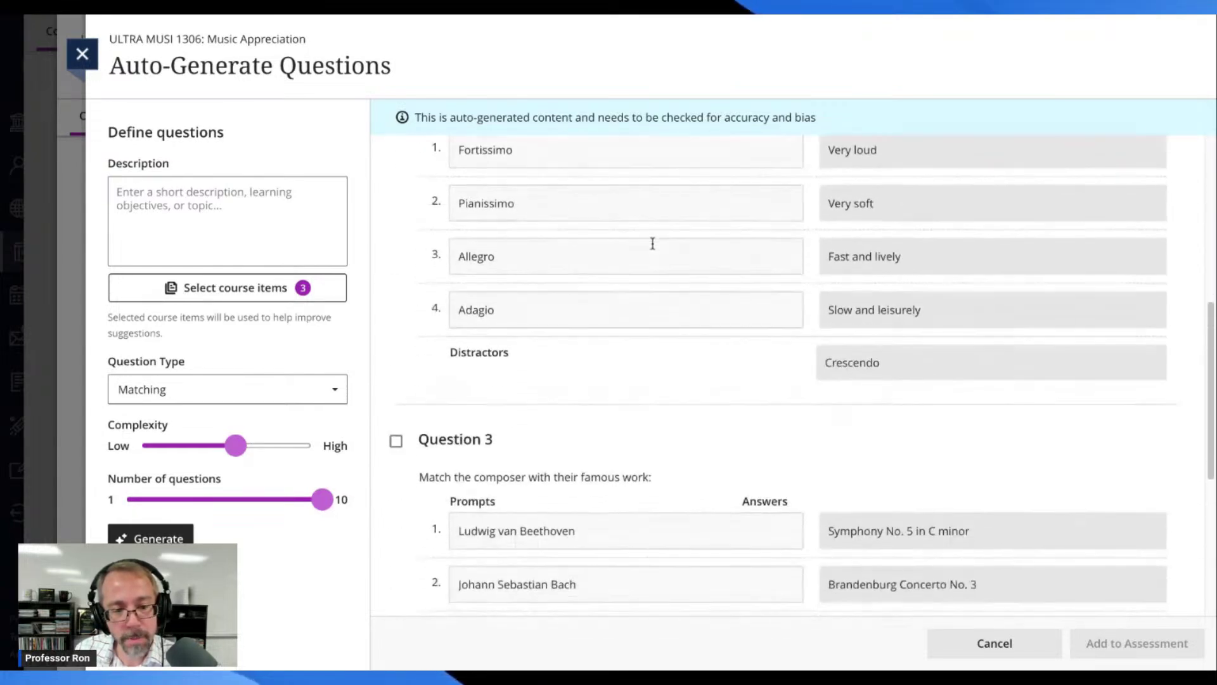
pyautogui.scroll(6, 653, 241)
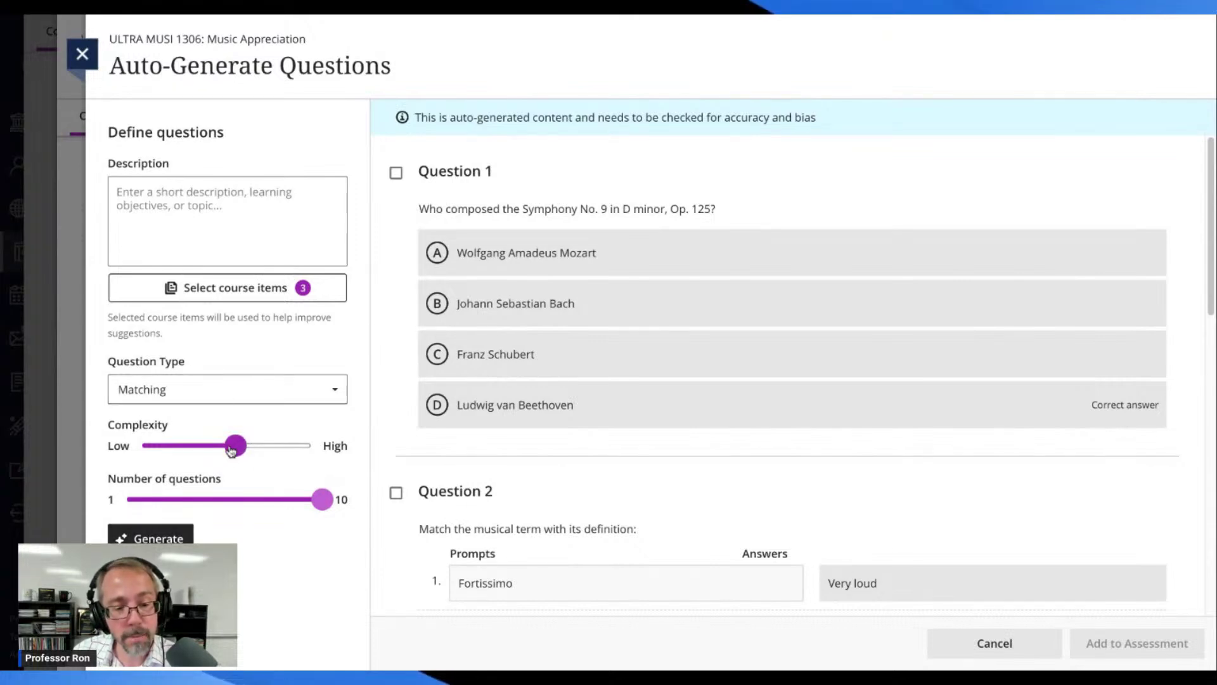
pyautogui.click(150, 539)
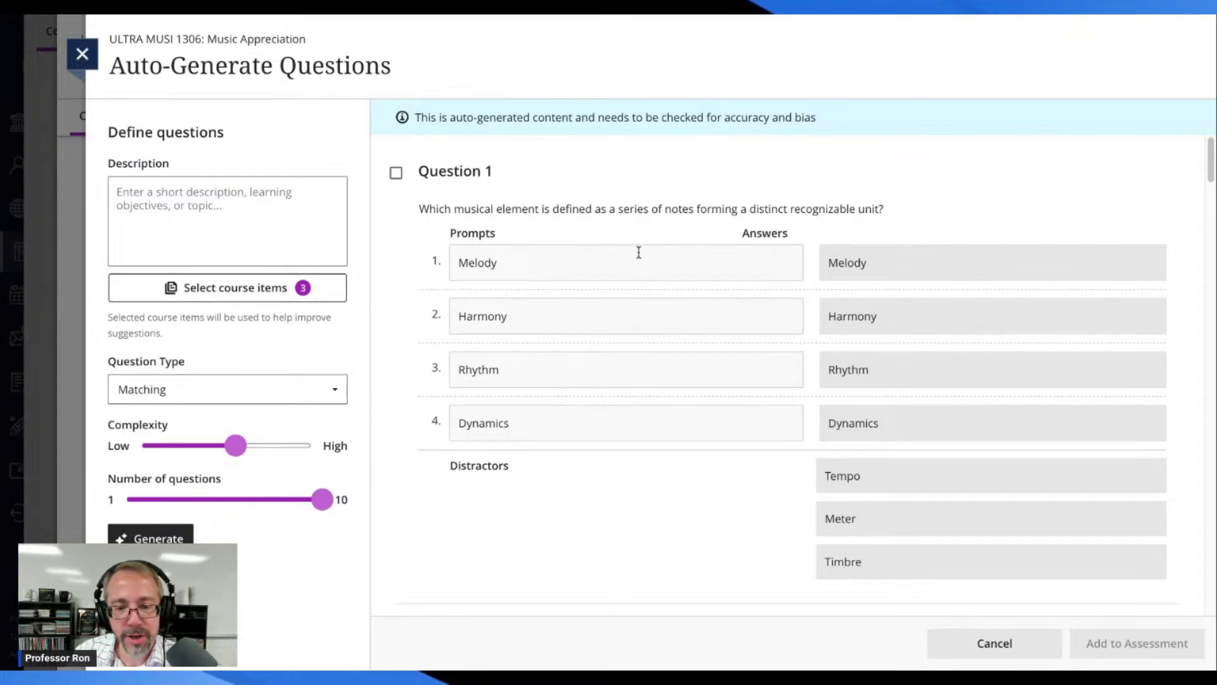
# Step: Review the first three newly generated matching questions, checking whether their prompts and answers pair up sensibly
pyautogui.scroll(-1, 648, 259)
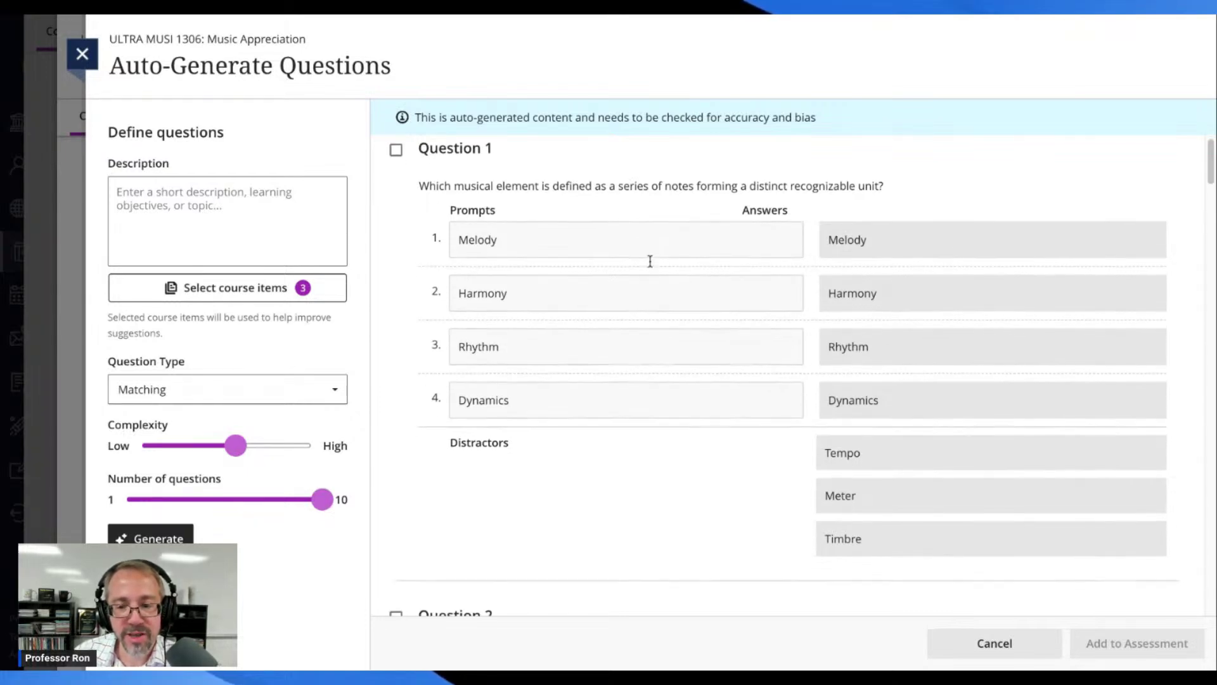
pyautogui.scroll(1, 650, 262)
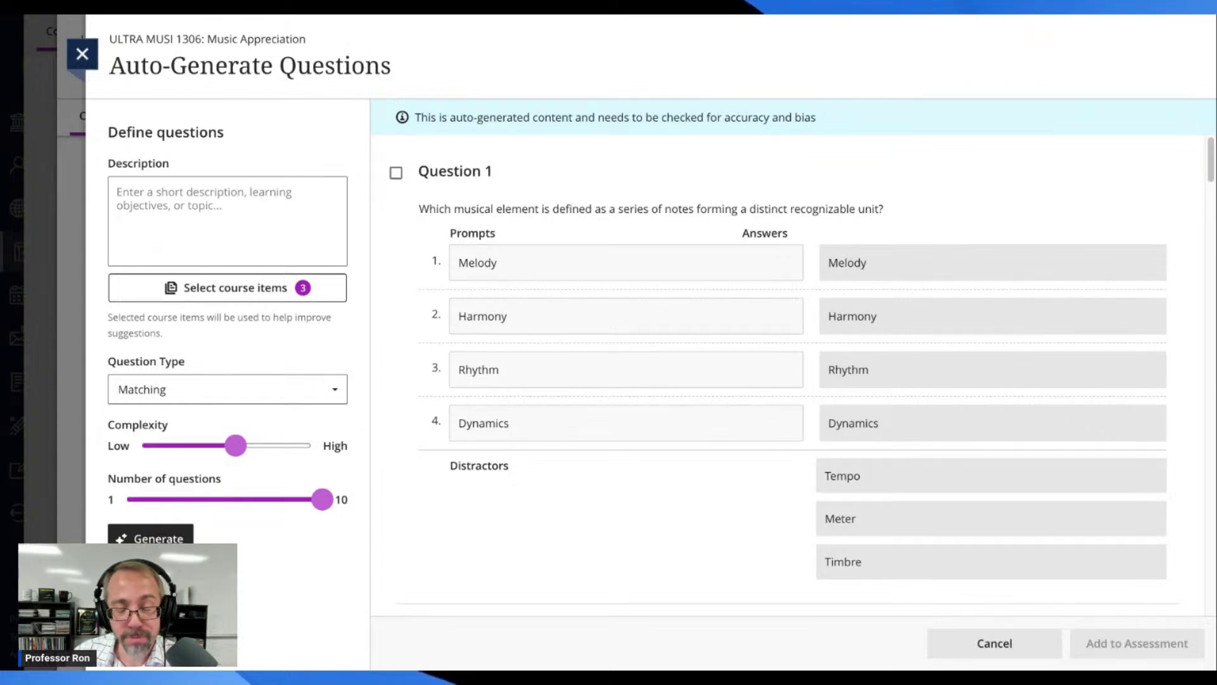
pyautogui.scroll(-7, 784, 375)
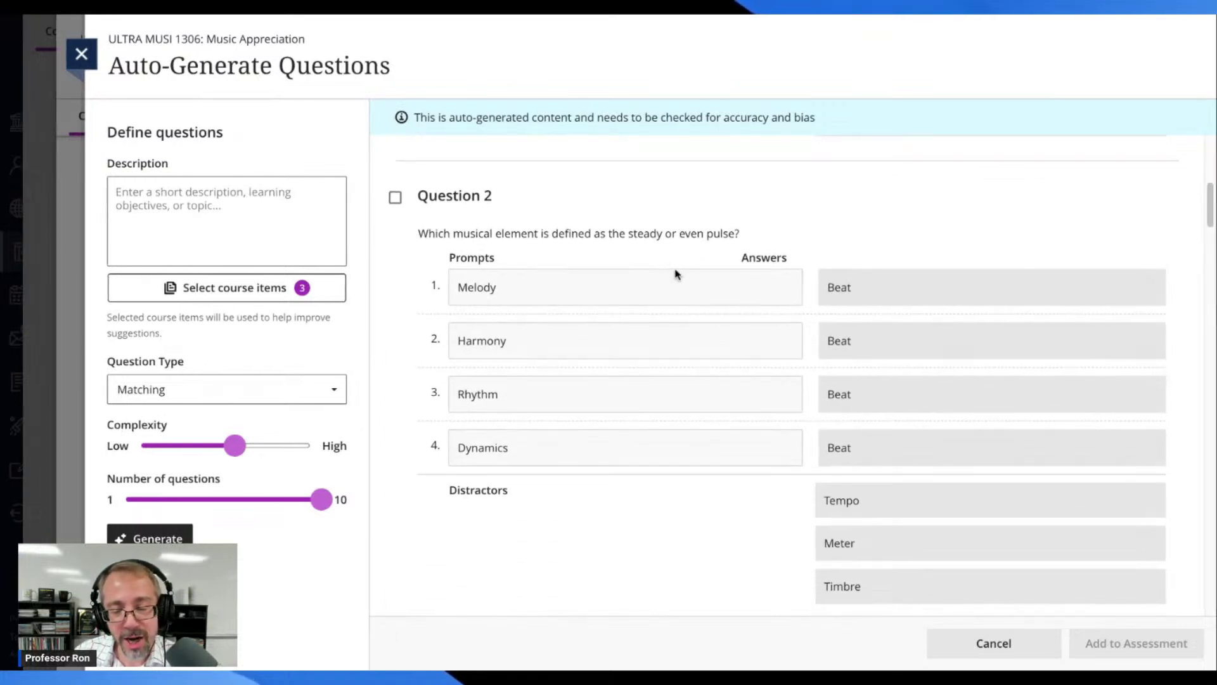
pyautogui.scroll(-1, 674, 263)
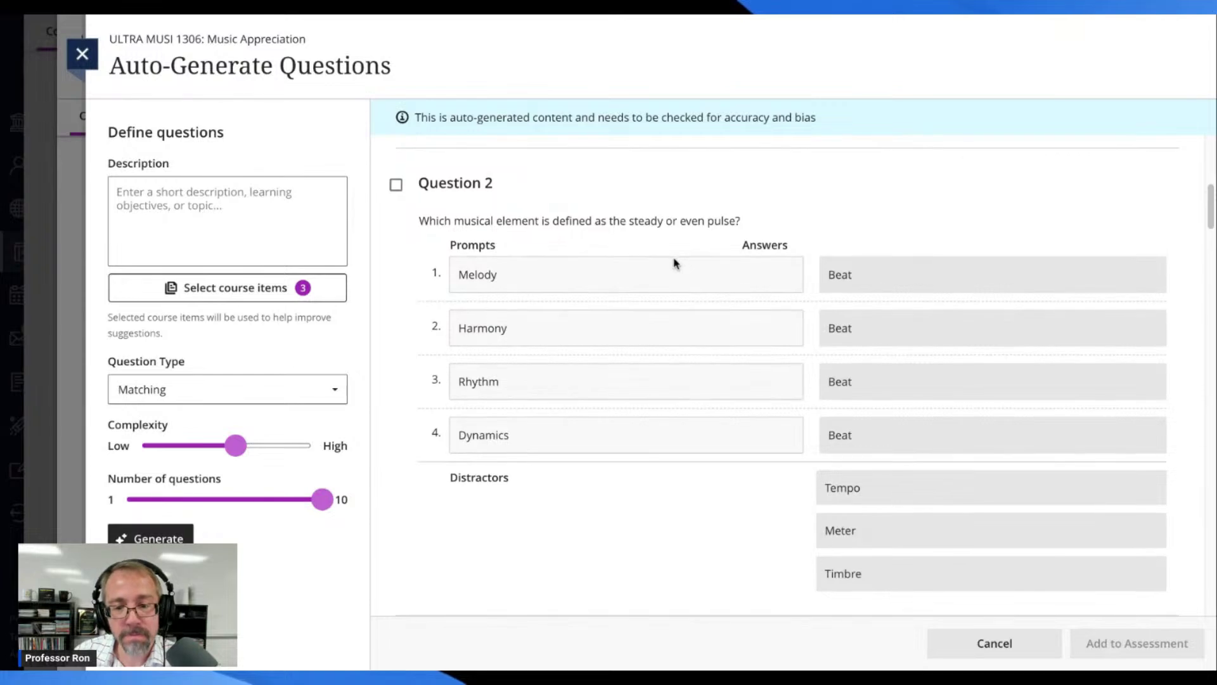
pyautogui.scroll(-1, 675, 263)
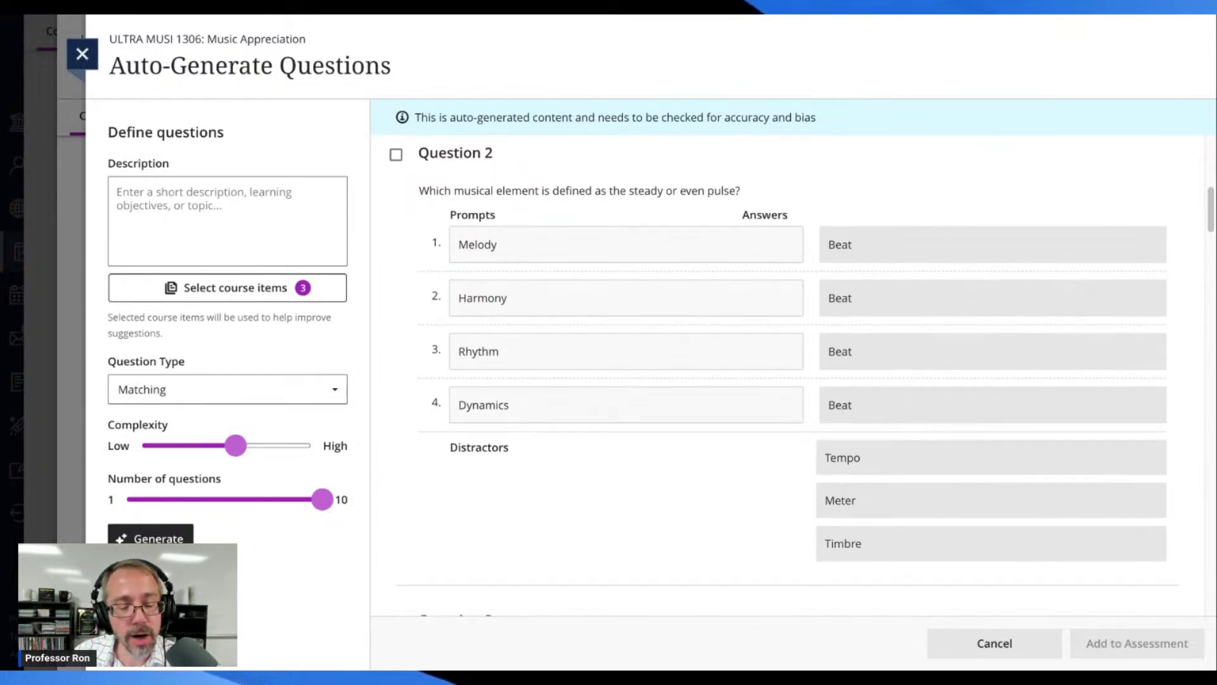
pyautogui.scroll(-7, 784, 374)
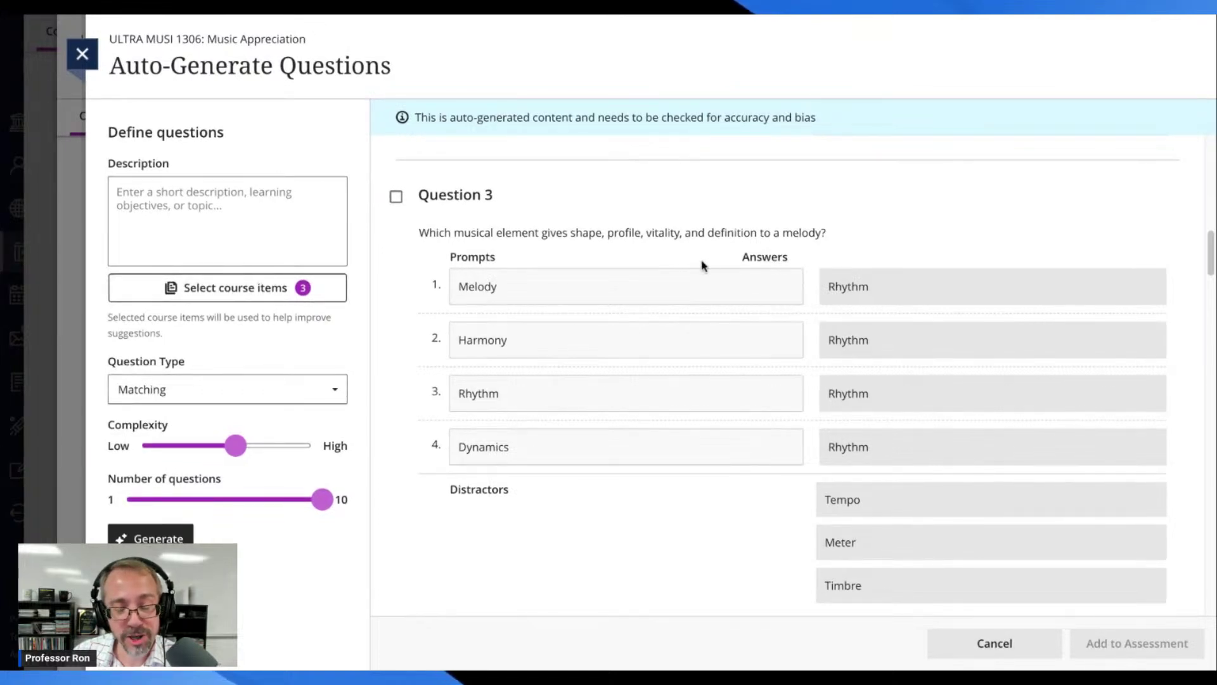
# Step: Review generated Questions 4 and 5 on beat displacement and simultaneous pitches, checking how their prompts pair with the answers
pyautogui.scroll(-3, 702, 272)
pyautogui.scroll(-5, 681, 264)
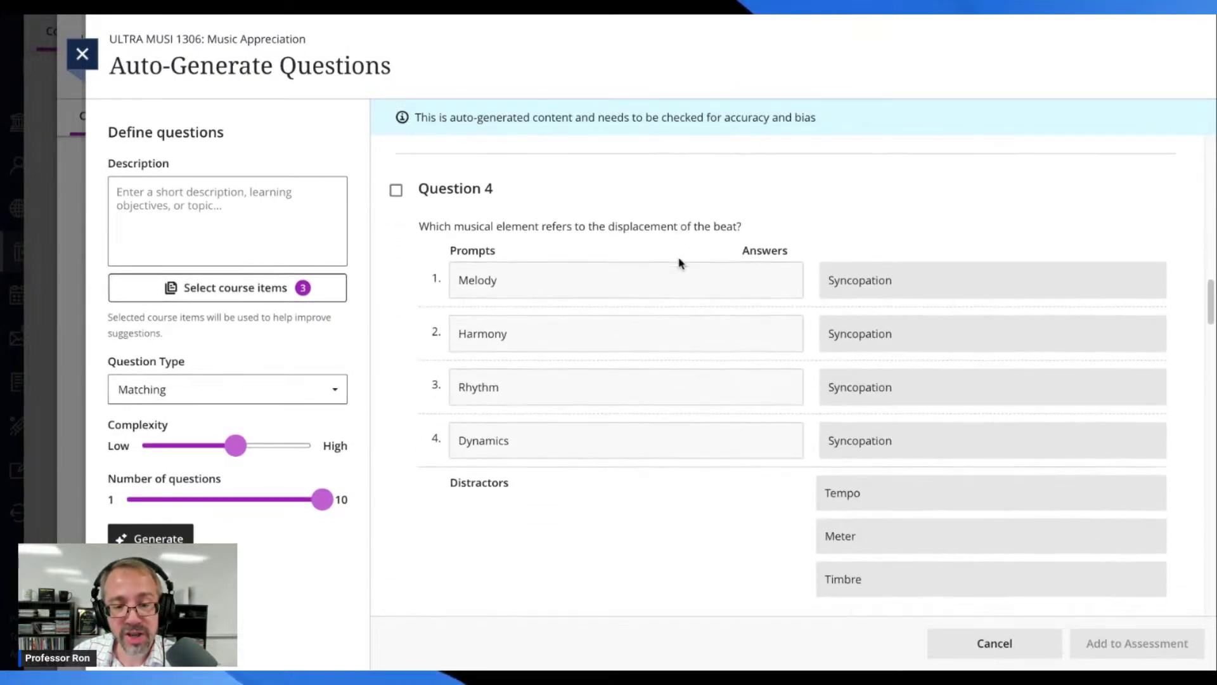
pyautogui.scroll(-5, 681, 264)
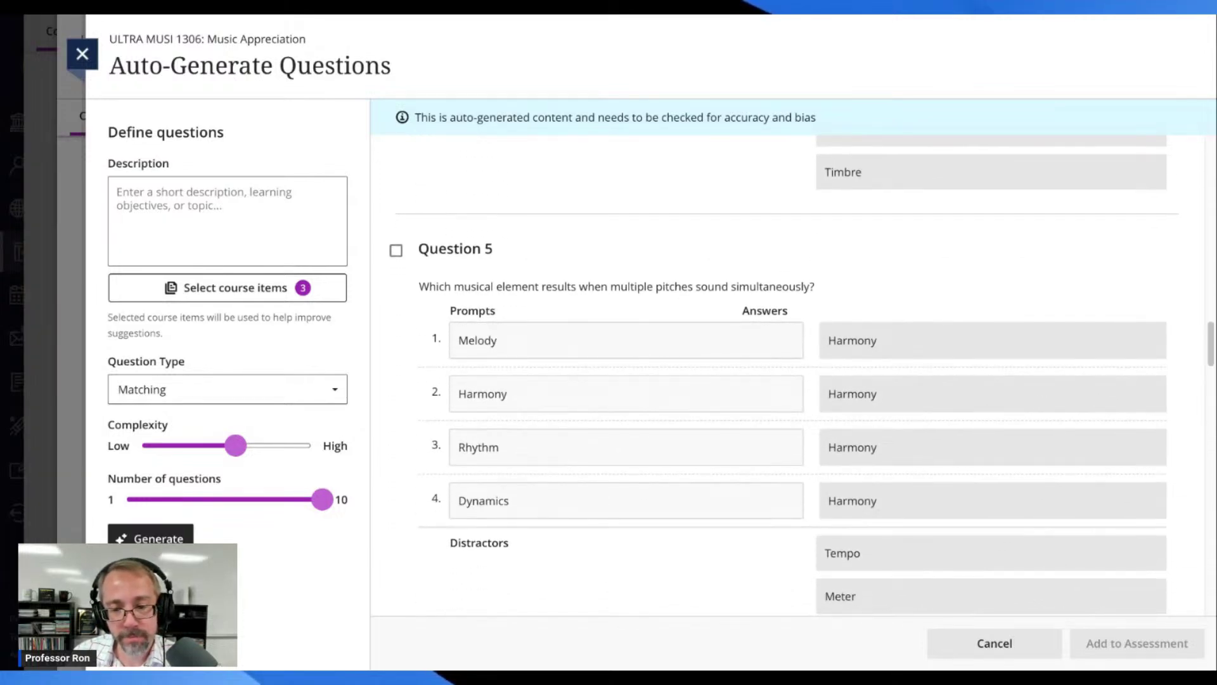
pyautogui.scroll(-5, 784, 376)
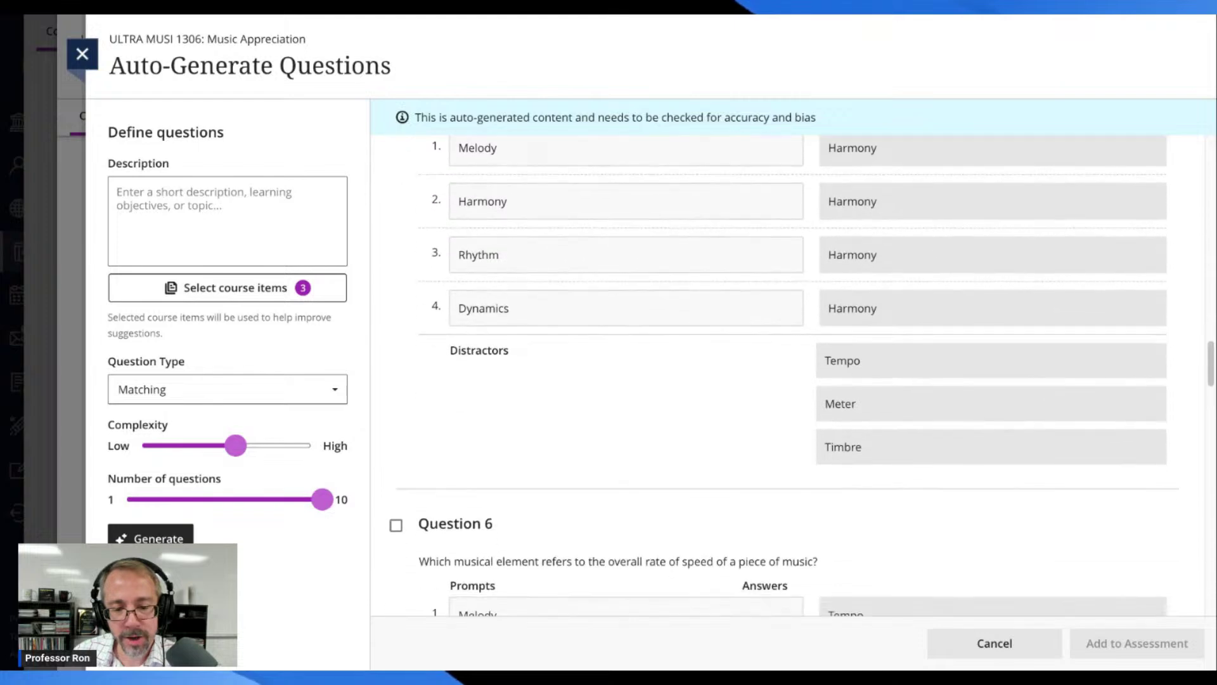
pyautogui.scroll(-1, 801, 374)
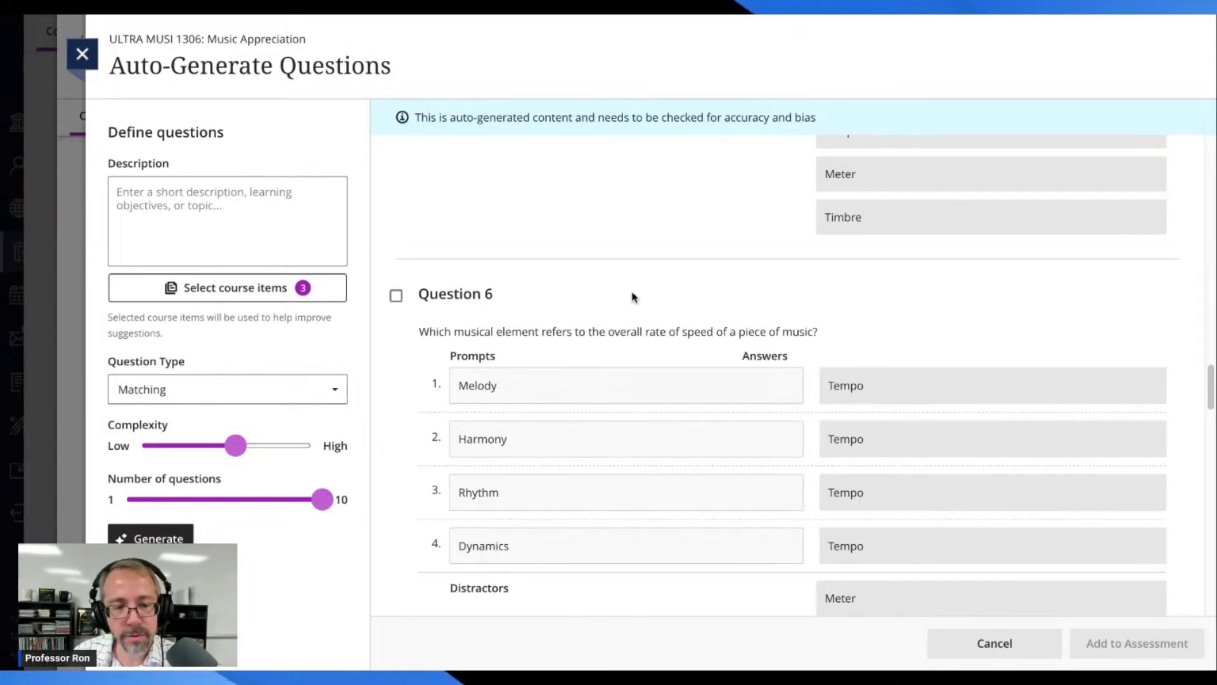
pyautogui.scroll(-1, 634, 297)
pyautogui.scroll(3, 634, 295)
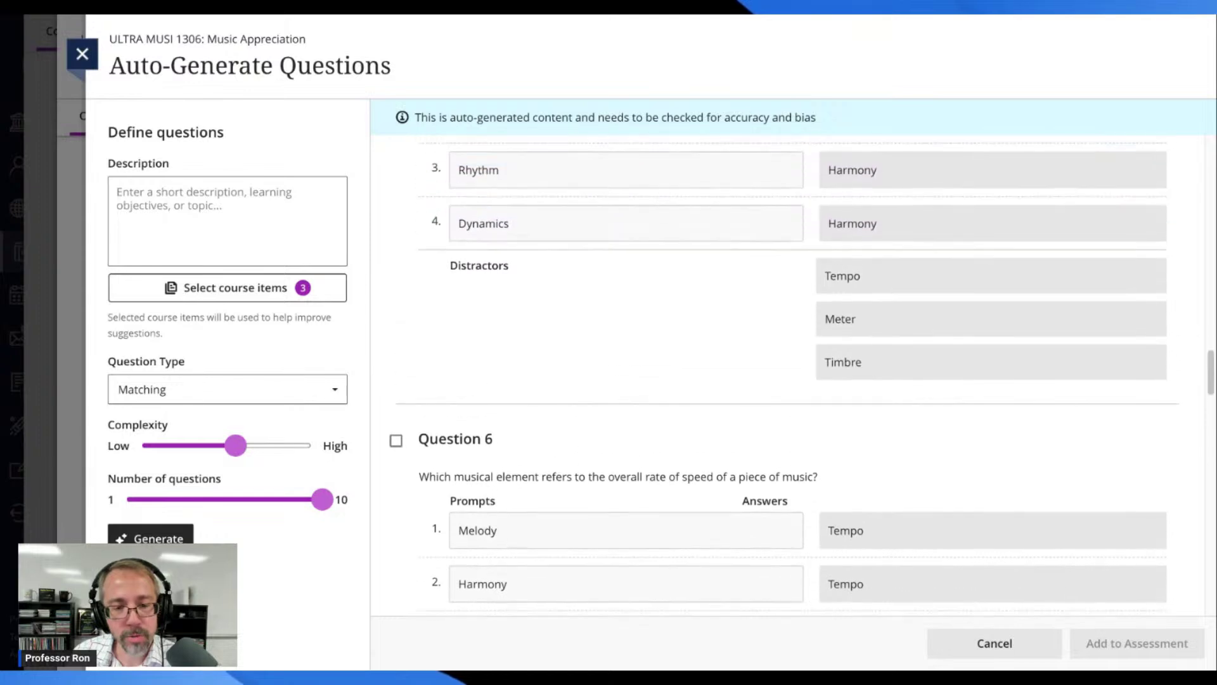
# Step: Check the prompts, answers and distractors of Questions 6 and 7, on the speed of music and recurring time units
pyautogui.scroll(-6, 787, 374)
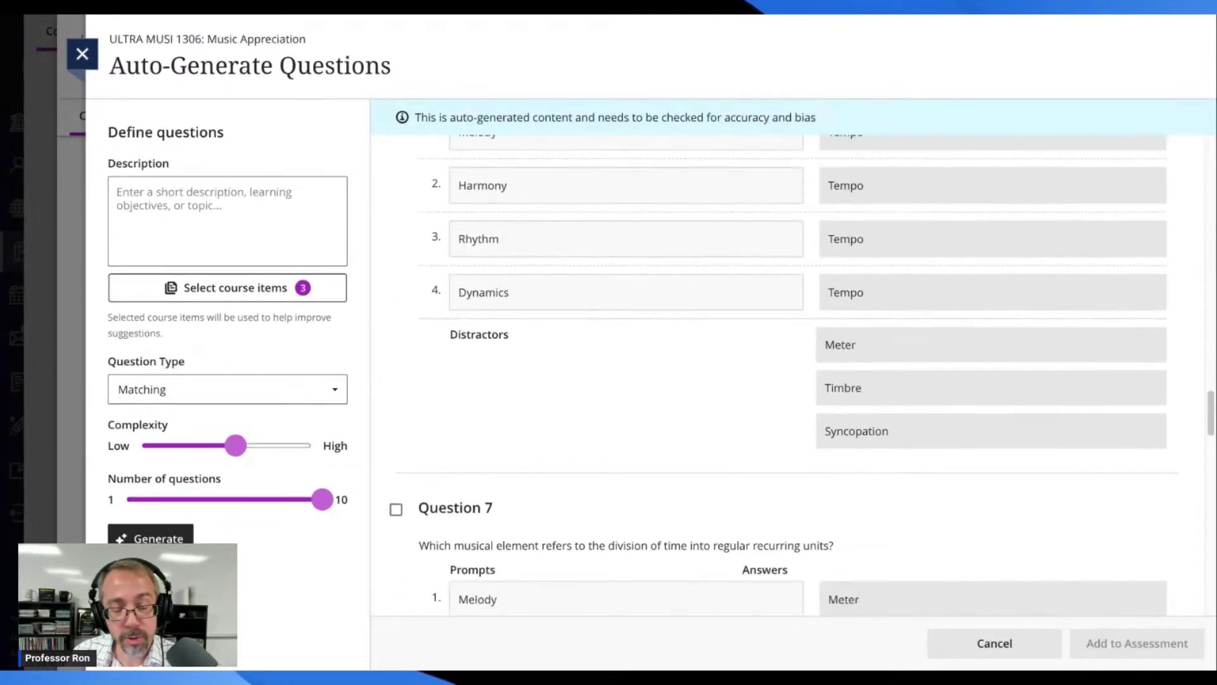
pyautogui.scroll(-4, 786, 374)
pyautogui.scroll(4, 787, 375)
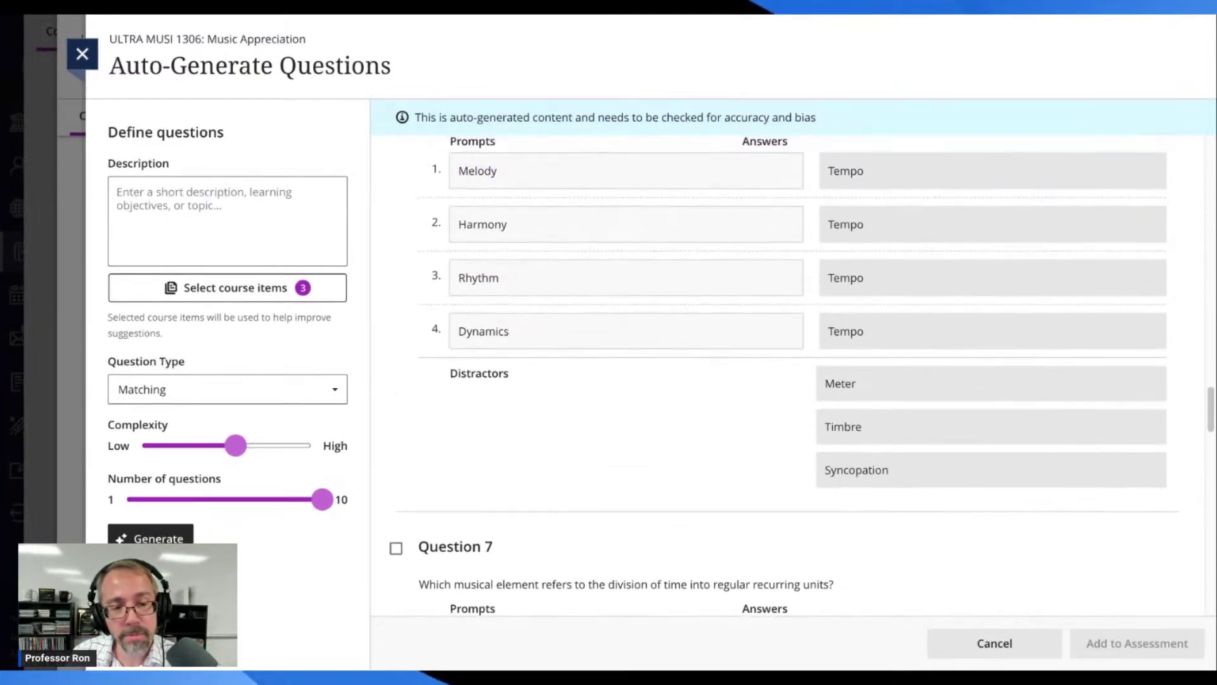
pyautogui.scroll(1, 786, 374)
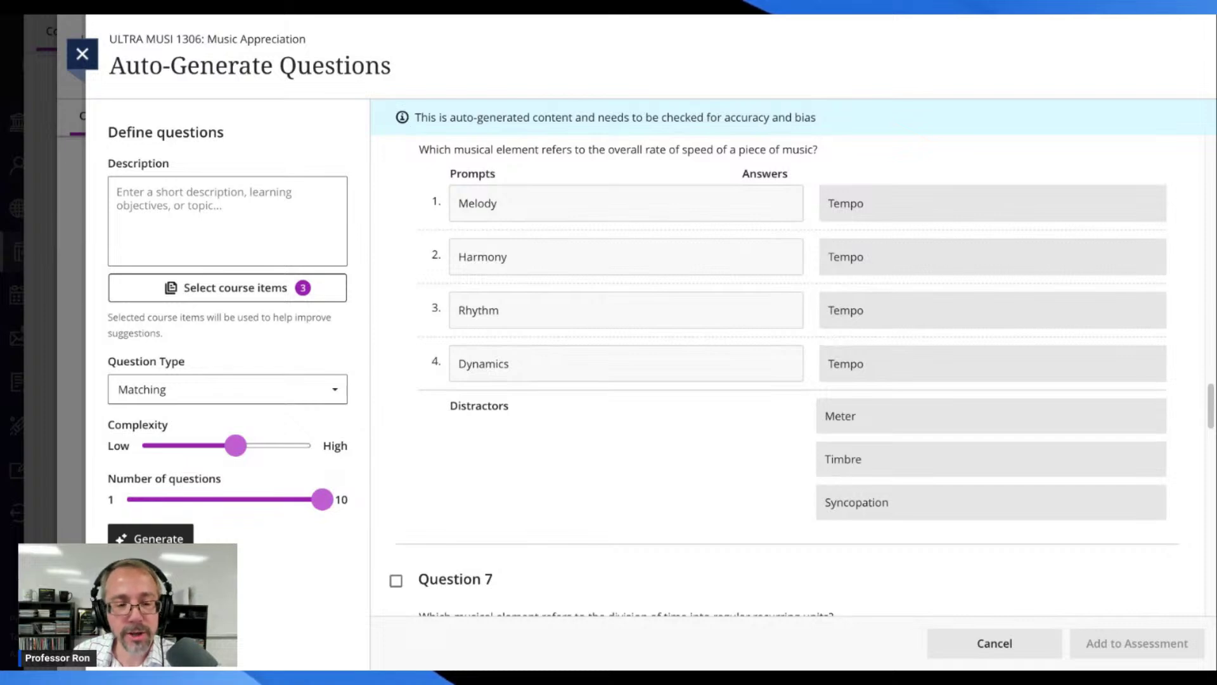
pyautogui.scroll(-3, 786, 374)
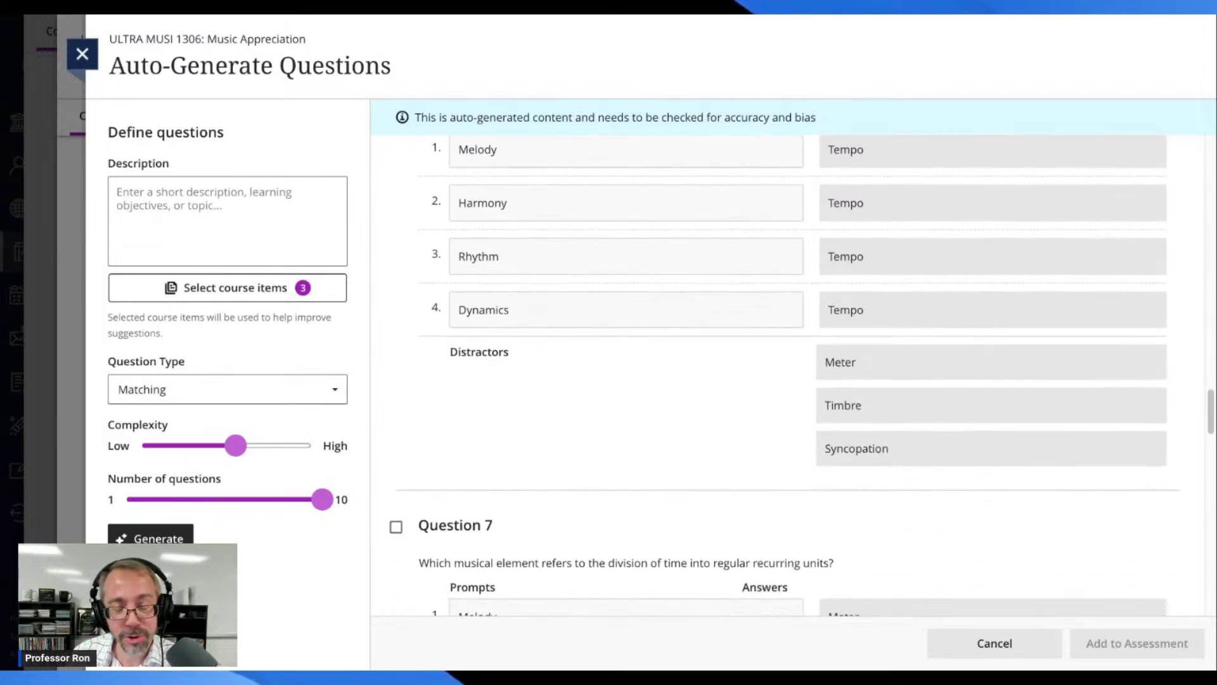
pyautogui.scroll(-4, 786, 374)
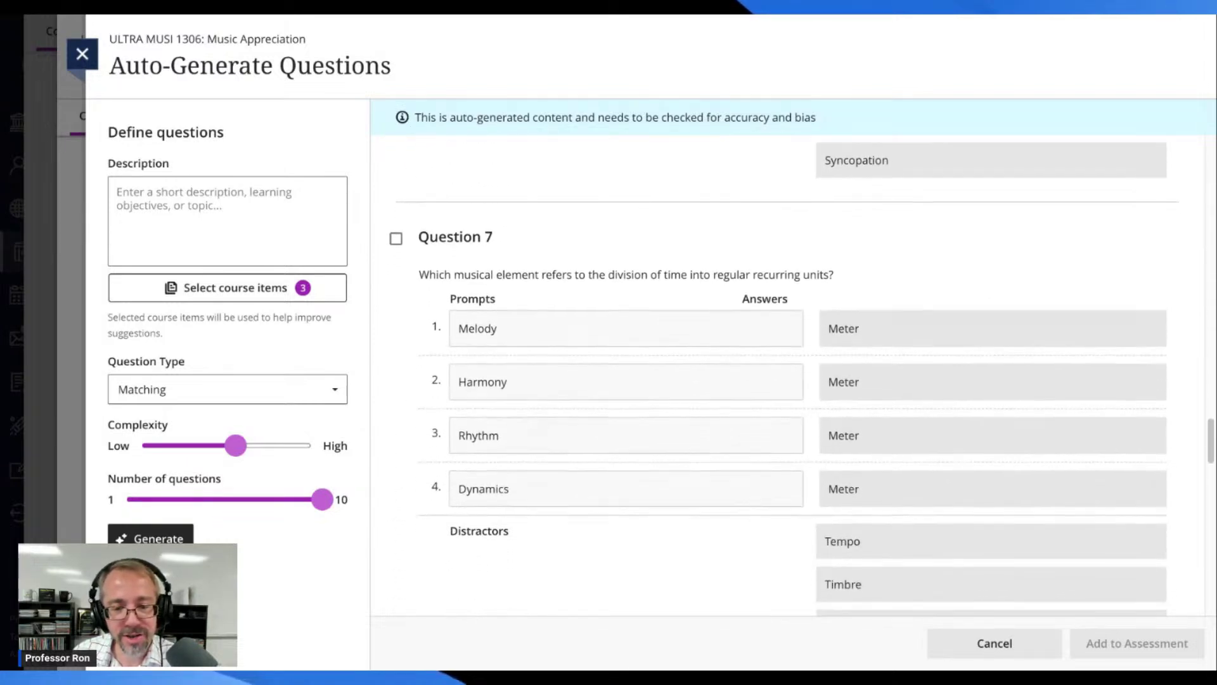
pyautogui.scroll(1, 786, 374)
pyautogui.scroll(-3, 786, 374)
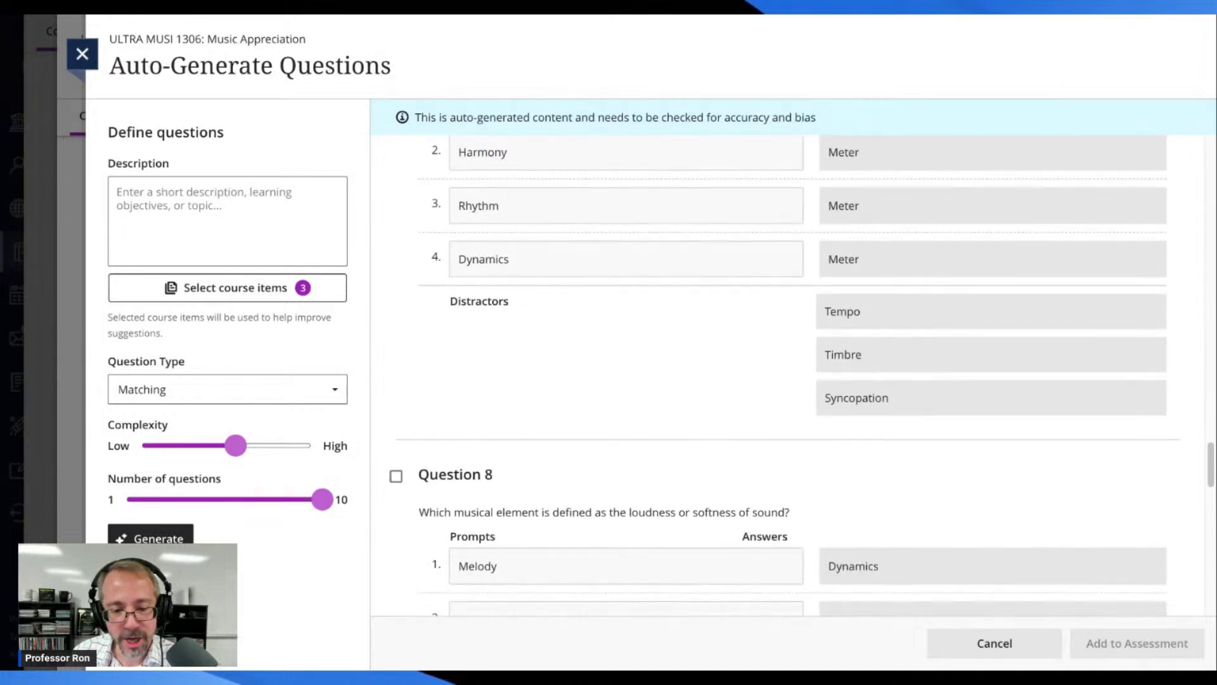
# Step: Compare Questions 8 and 9, both about loudness or softness of sound, for duplicated wording, prompts and answers
pyautogui.scroll(-8, 786, 374)
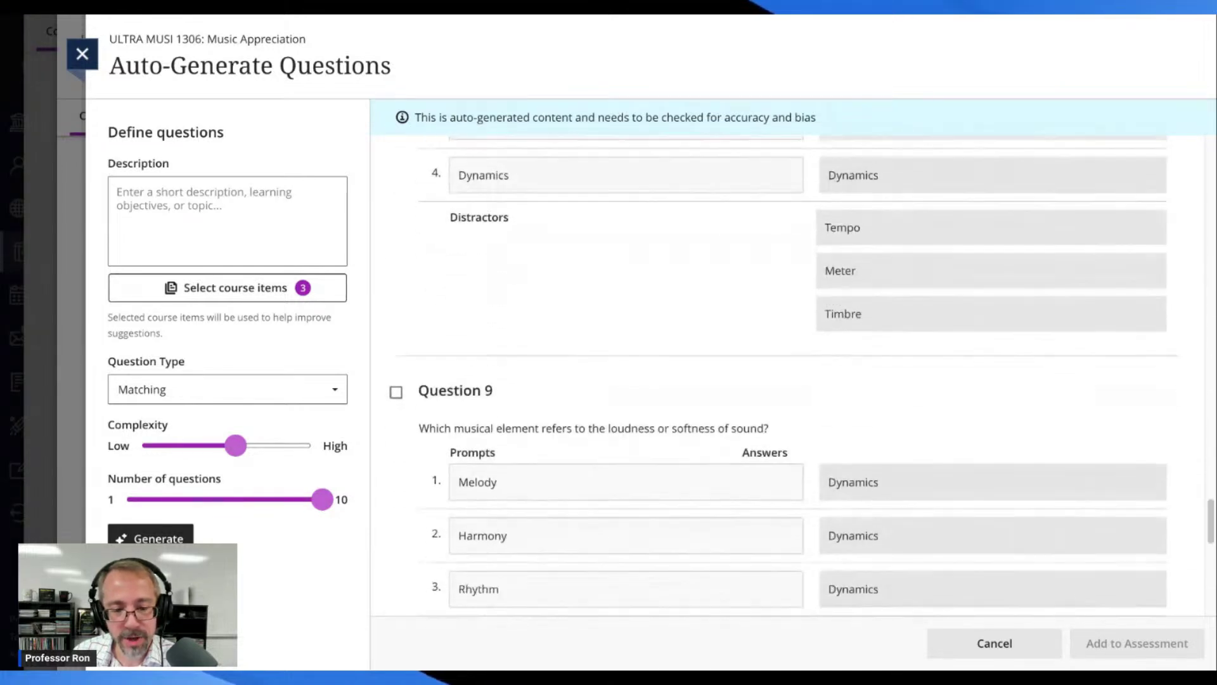
pyautogui.scroll(-2, 786, 374)
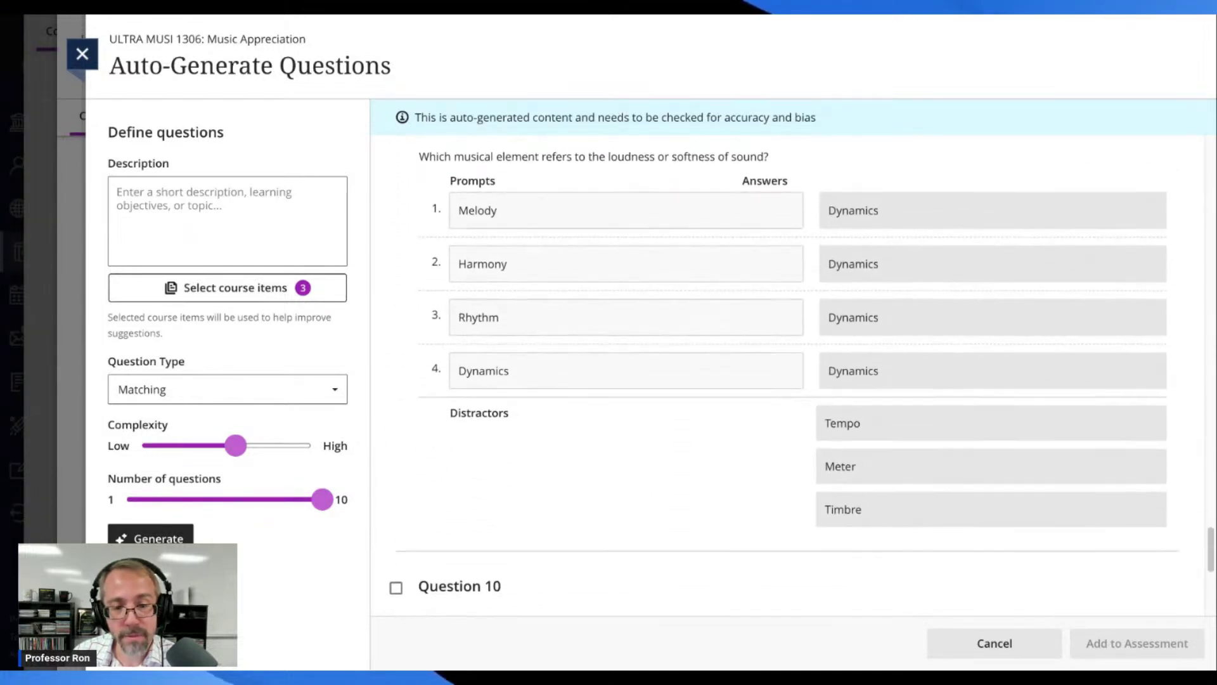
pyautogui.scroll(1, 787, 374)
pyautogui.scroll(-1, 786, 374)
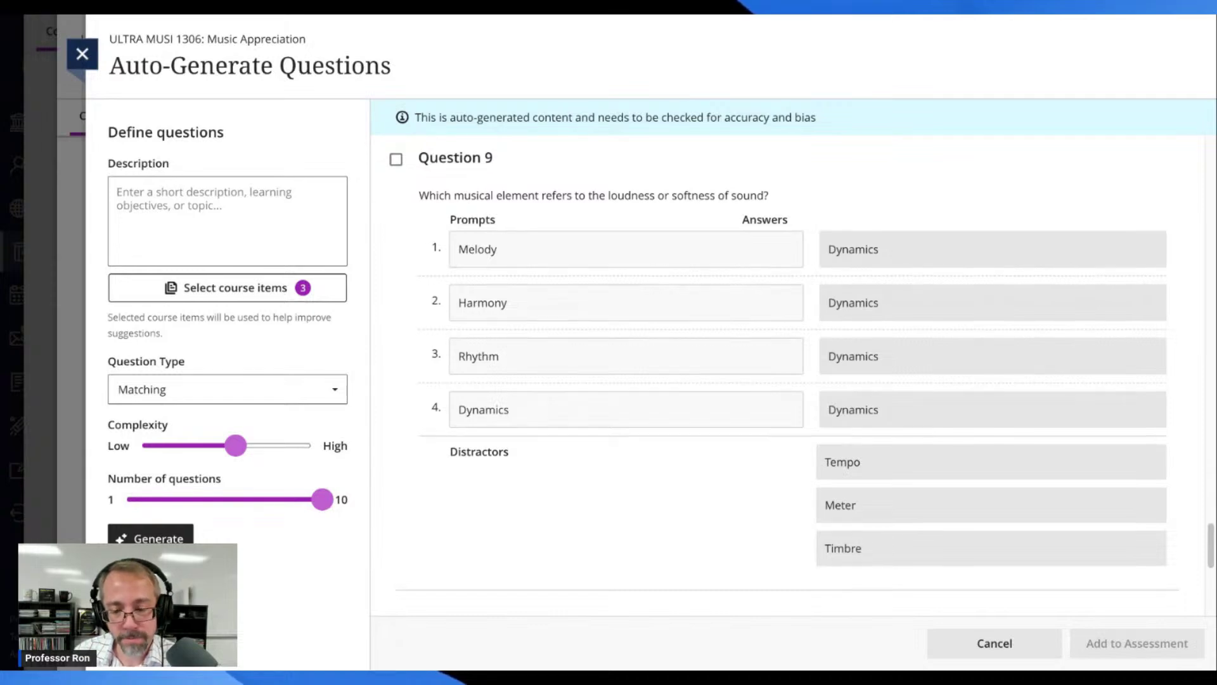
pyautogui.scroll(1, 787, 374)
pyautogui.scroll(-1, 786, 375)
pyautogui.scroll(1, 786, 374)
pyautogui.scroll(-1, 786, 374)
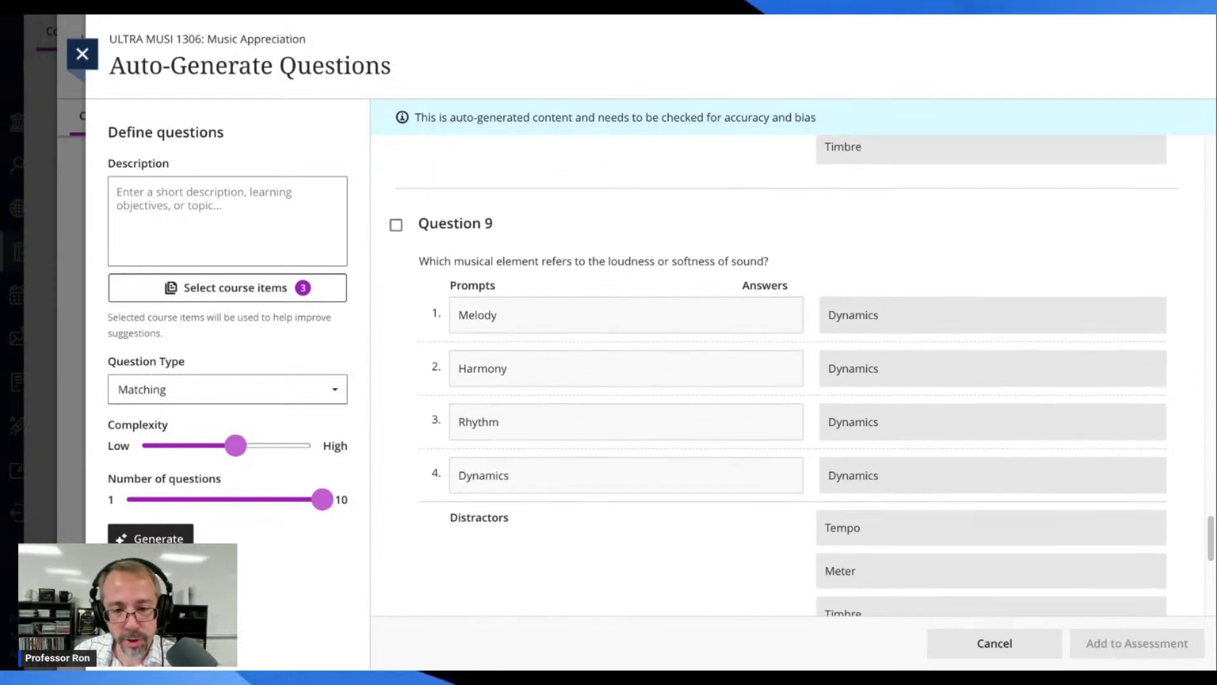
pyautogui.scroll(5, 787, 374)
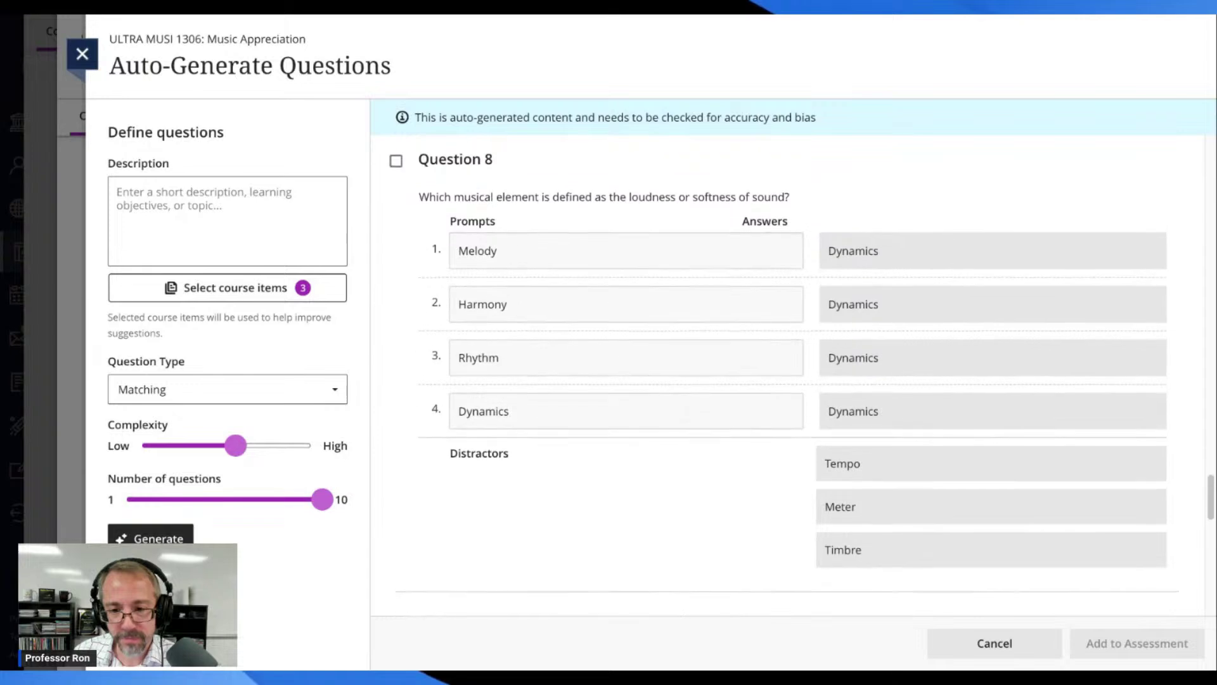
pyautogui.scroll(-1, 786, 375)
pyautogui.scroll(1, 786, 374)
pyautogui.scroll(-2, 786, 374)
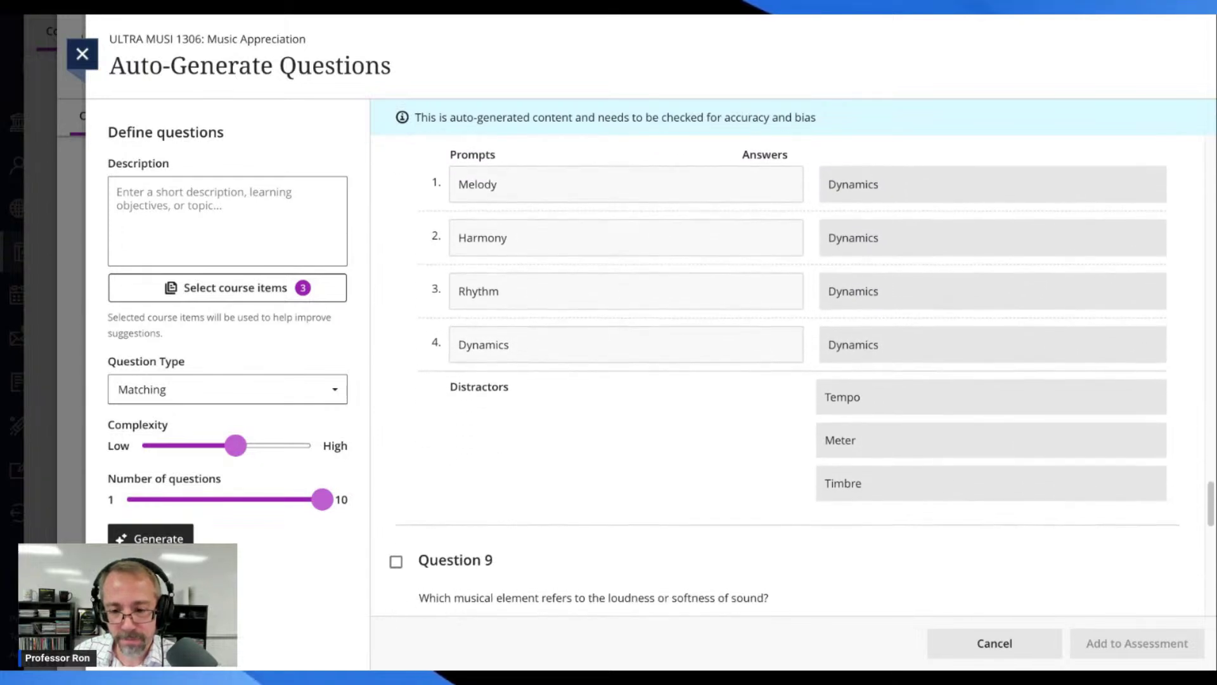
pyautogui.scroll(1, 786, 375)
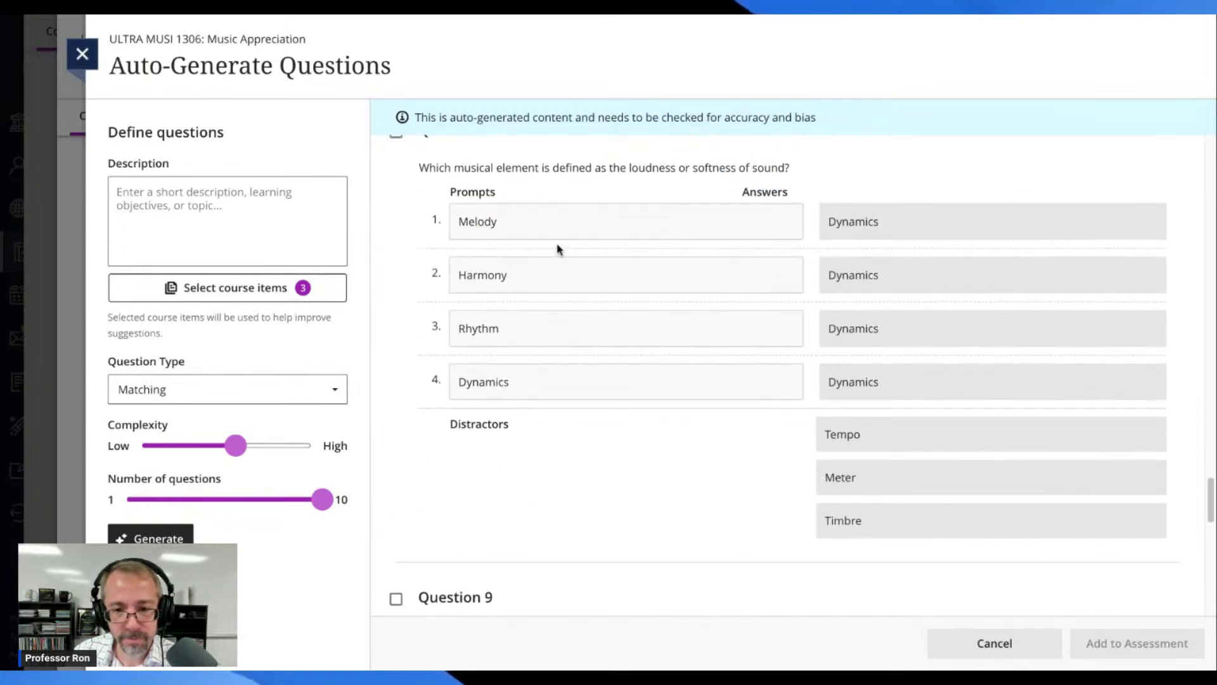
pyautogui.scroll(2, 551, 254)
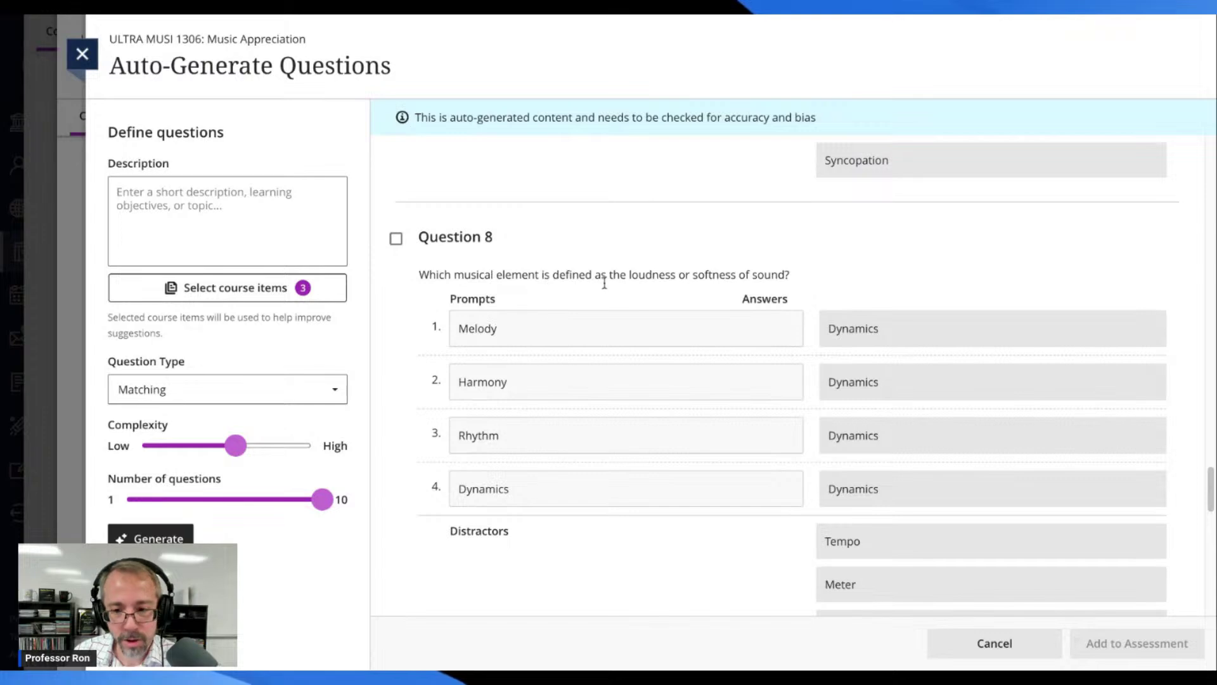
pyautogui.scroll(1, 605, 282)
pyautogui.scroll(-8, 606, 291)
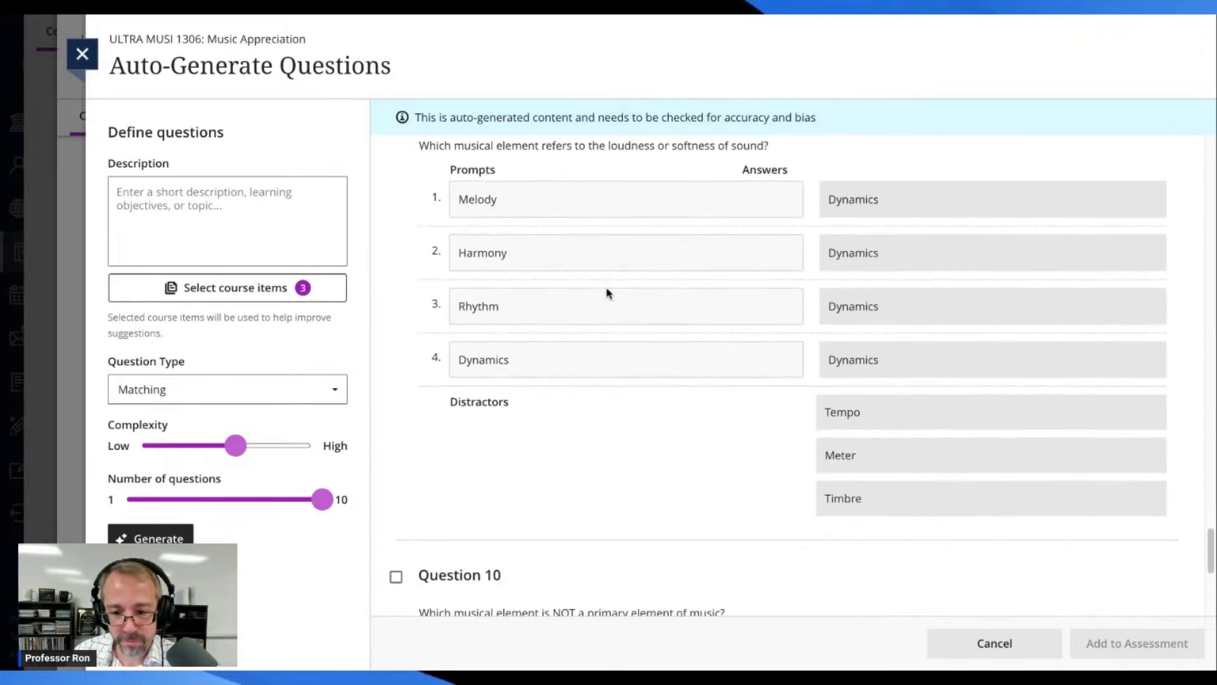
# Step: Select Question 10, "Which musical element is NOT a primary element of music?", for inclusion in the assessment
pyautogui.scroll(-5, 607, 293)
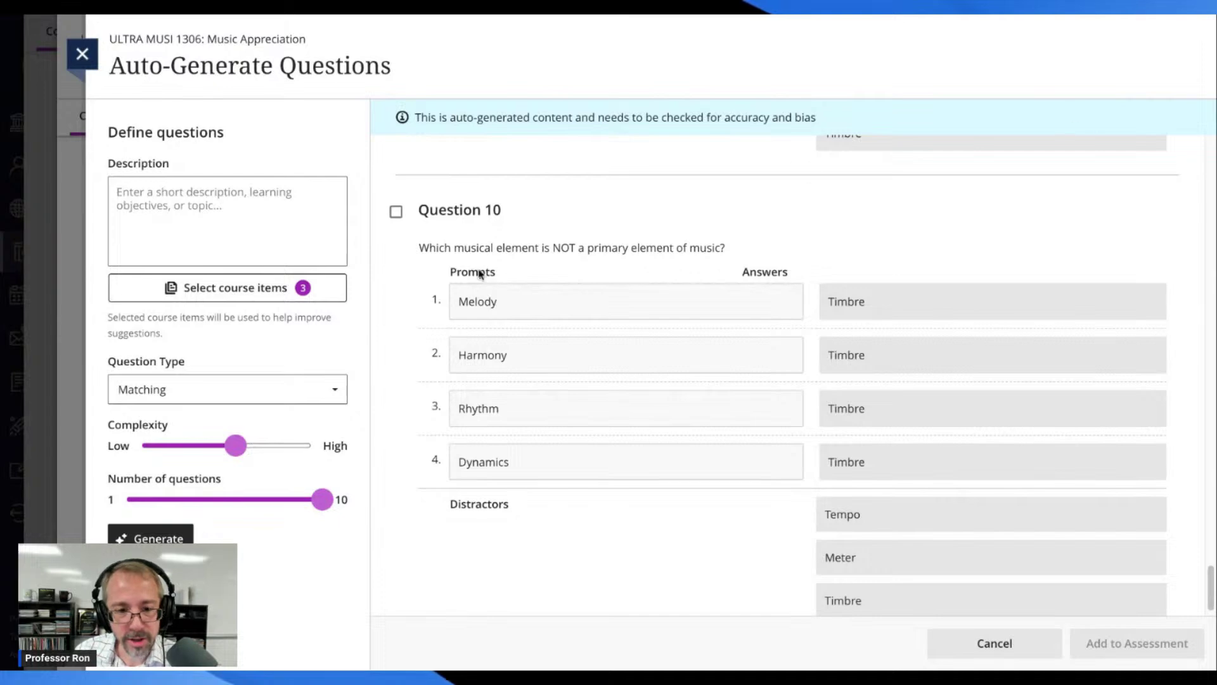
pyautogui.scroll(-1, 516, 264)
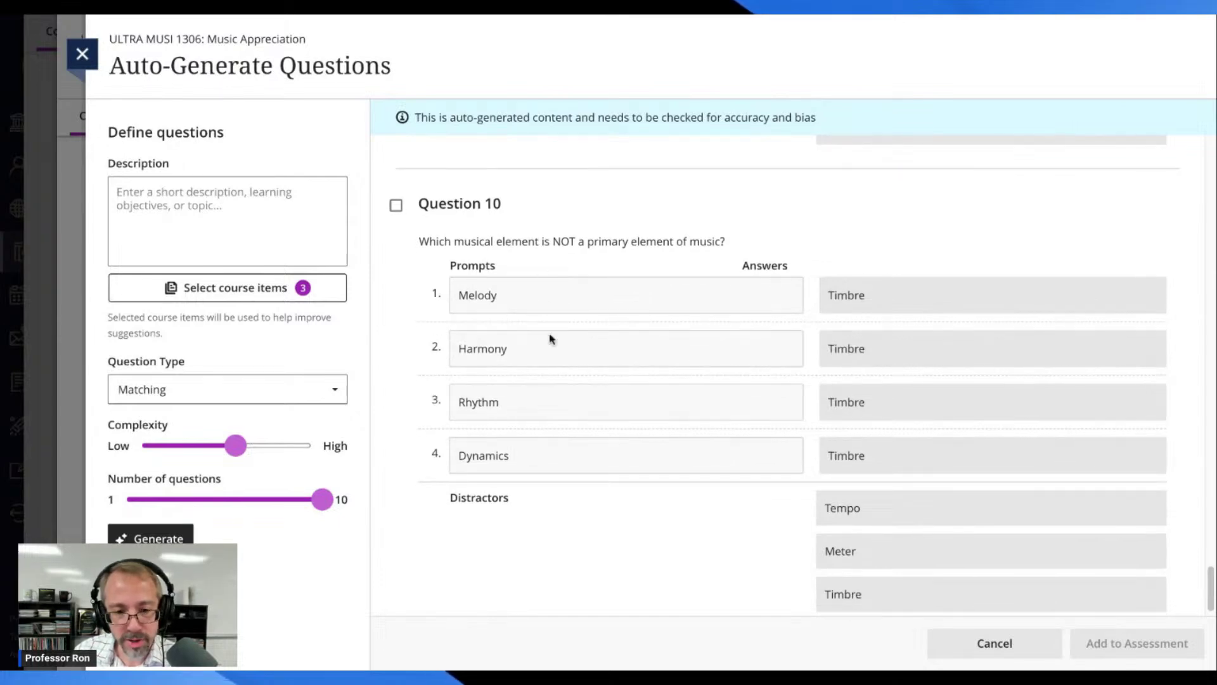
pyautogui.scroll(-1, 631, 307)
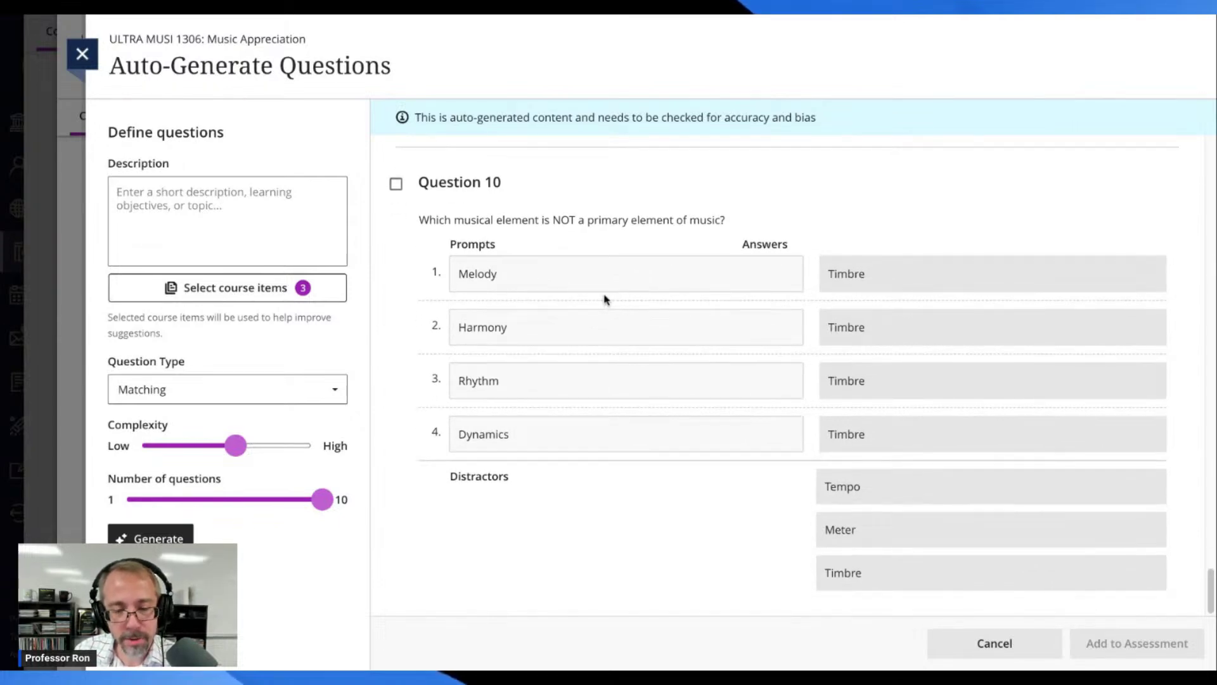
pyautogui.scroll(1, 601, 303)
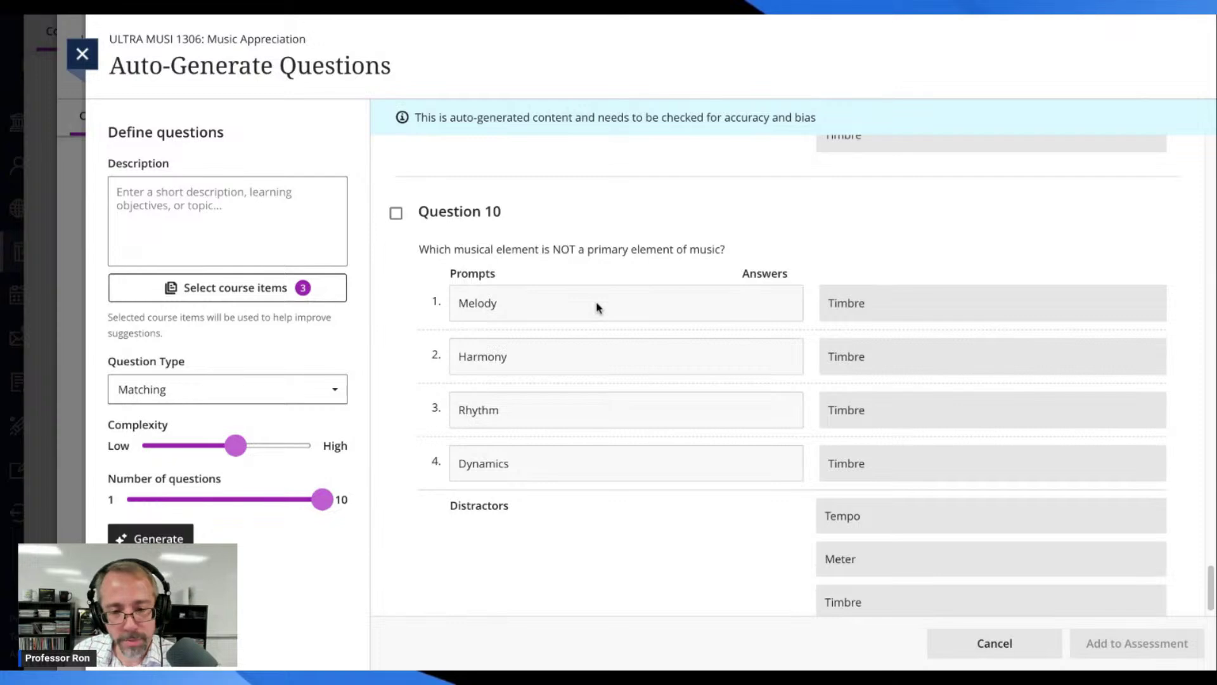
pyautogui.scroll(-2, 638, 306)
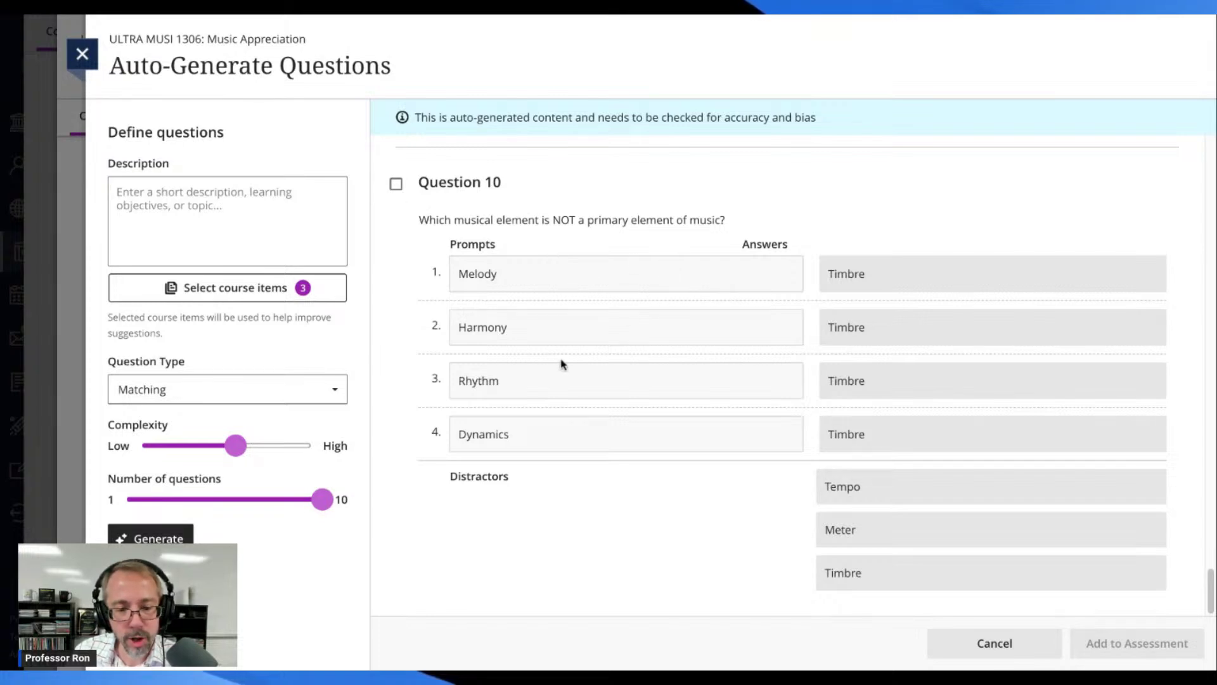
pyautogui.scroll(1, 616, 460)
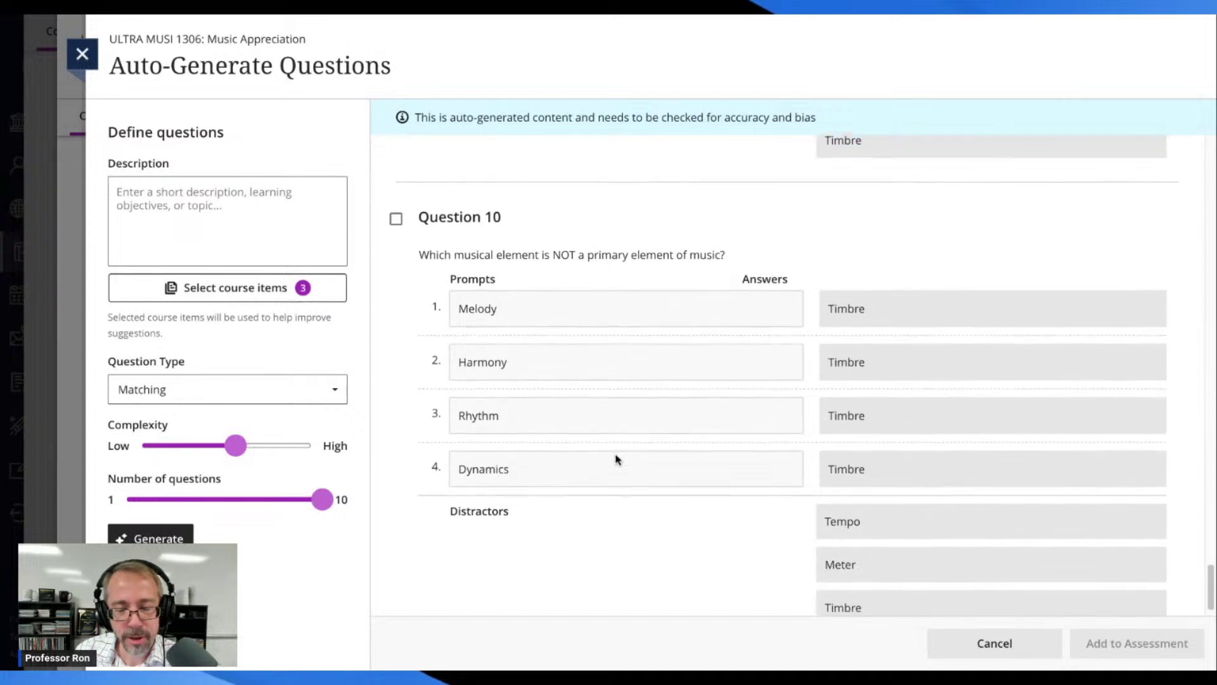
pyautogui.scroll(-1, 617, 459)
pyautogui.scroll(1, 628, 448)
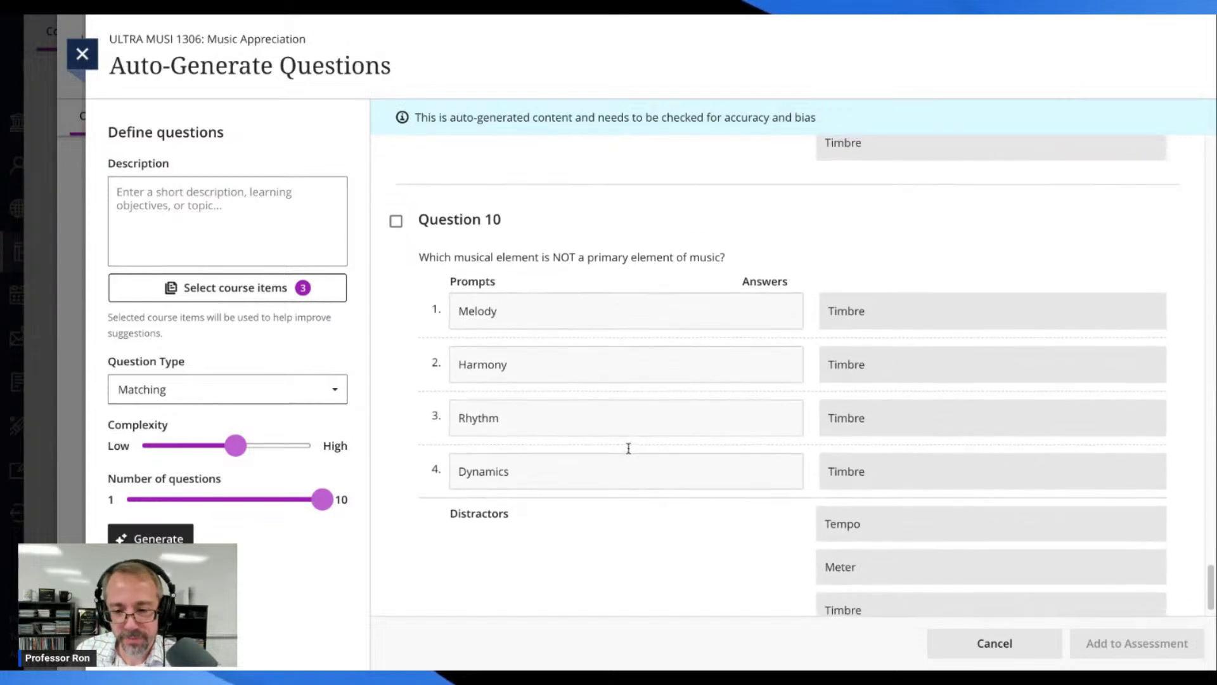
pyautogui.scroll(-1, 628, 448)
pyautogui.scroll(2, 628, 448)
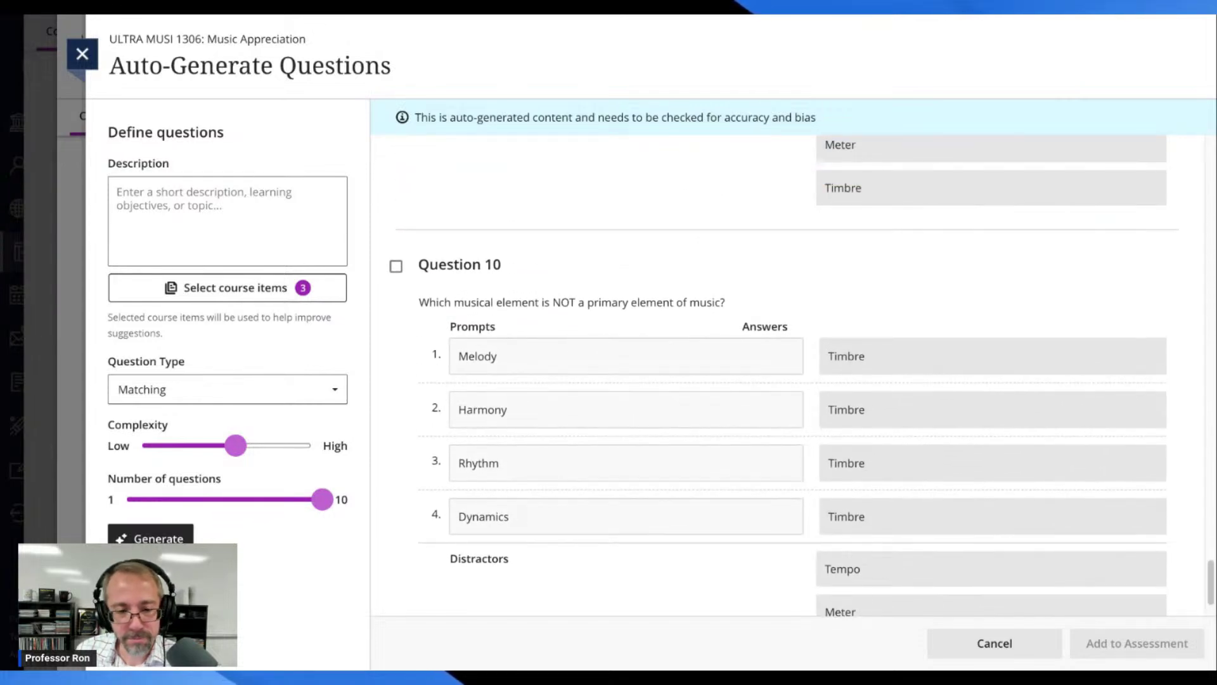
pyautogui.scroll(-2, 809, 453)
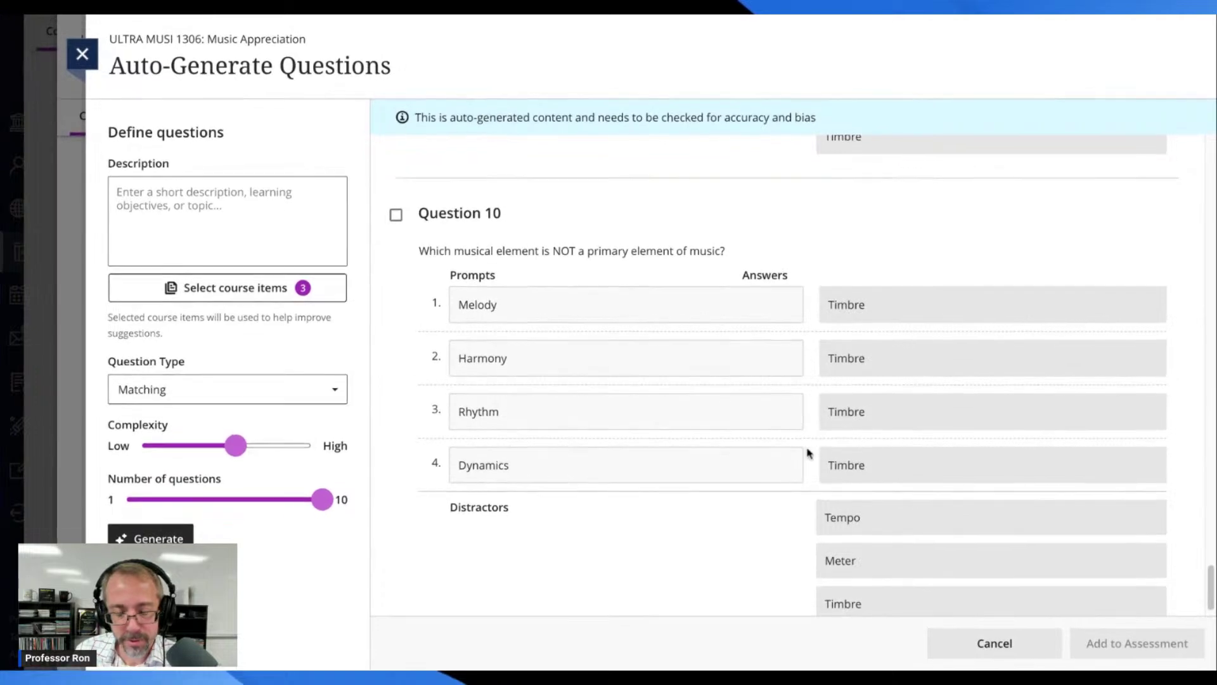
pyautogui.click(396, 215)
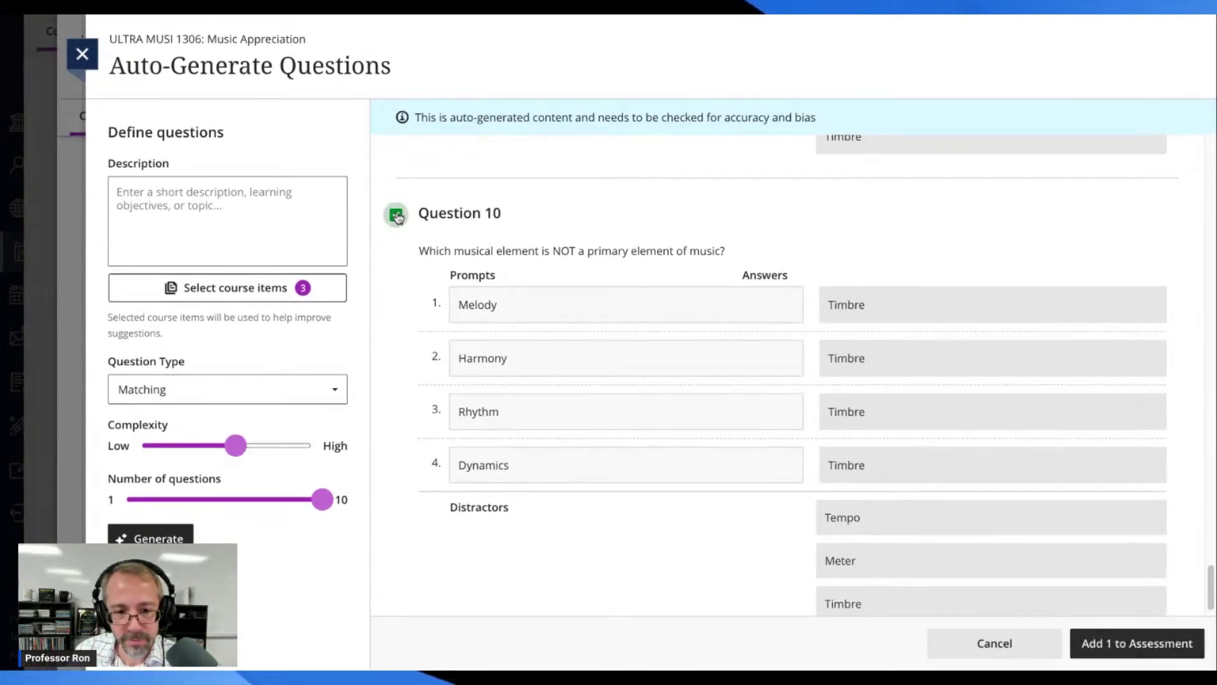
# Step: Re-examine the wording of Question 10 against its prompts, answers and distractors, and look back at Question 9
pyautogui.scroll(1, 728, 305)
pyautogui.scroll(-1, 657, 303)
pyautogui.scroll(1, 657, 302)
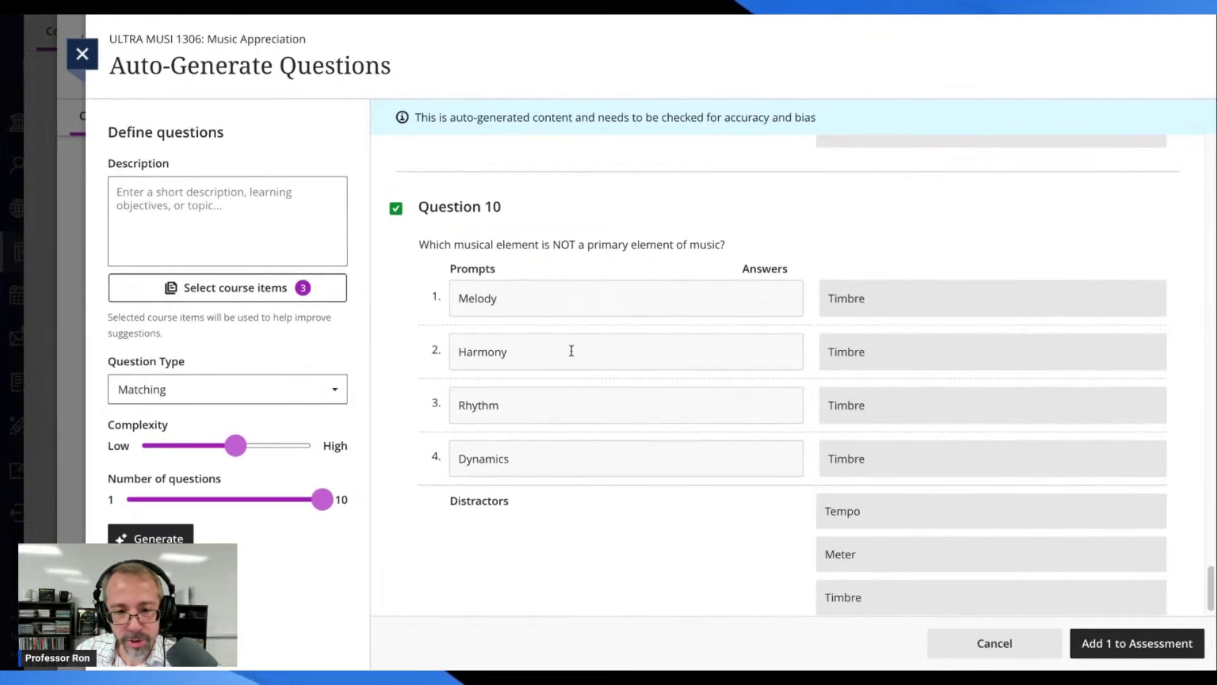
pyautogui.scroll(1, 571, 351)
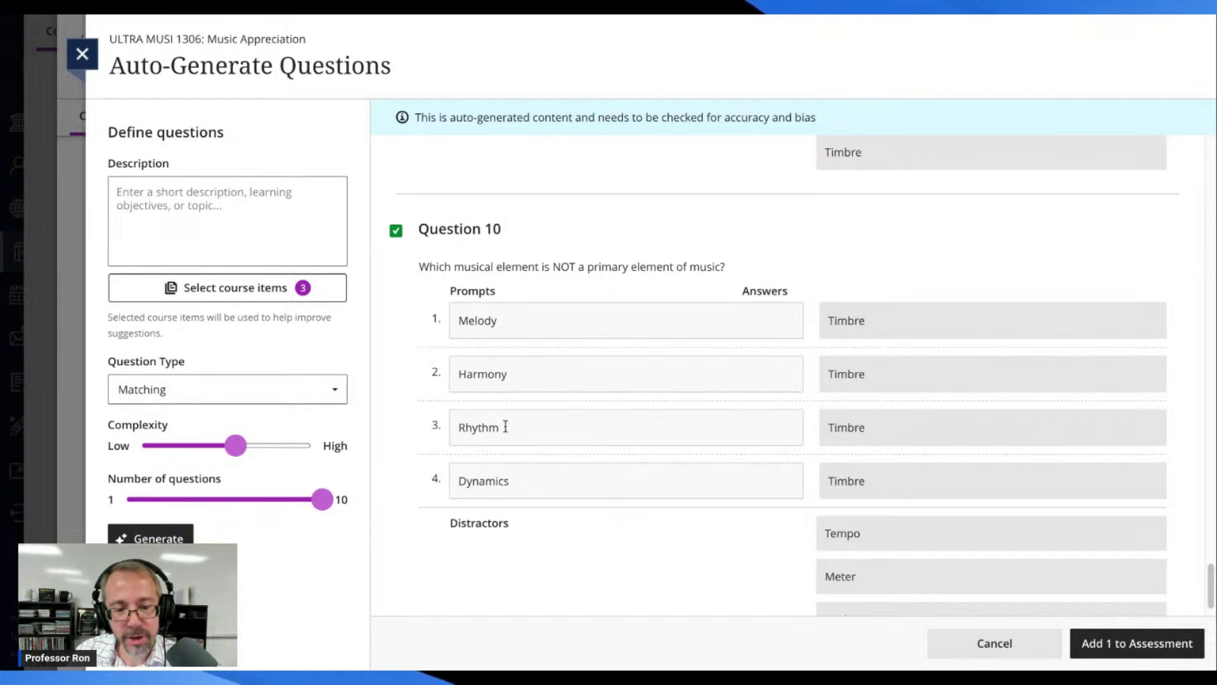
pyautogui.scroll(-2, 640, 514)
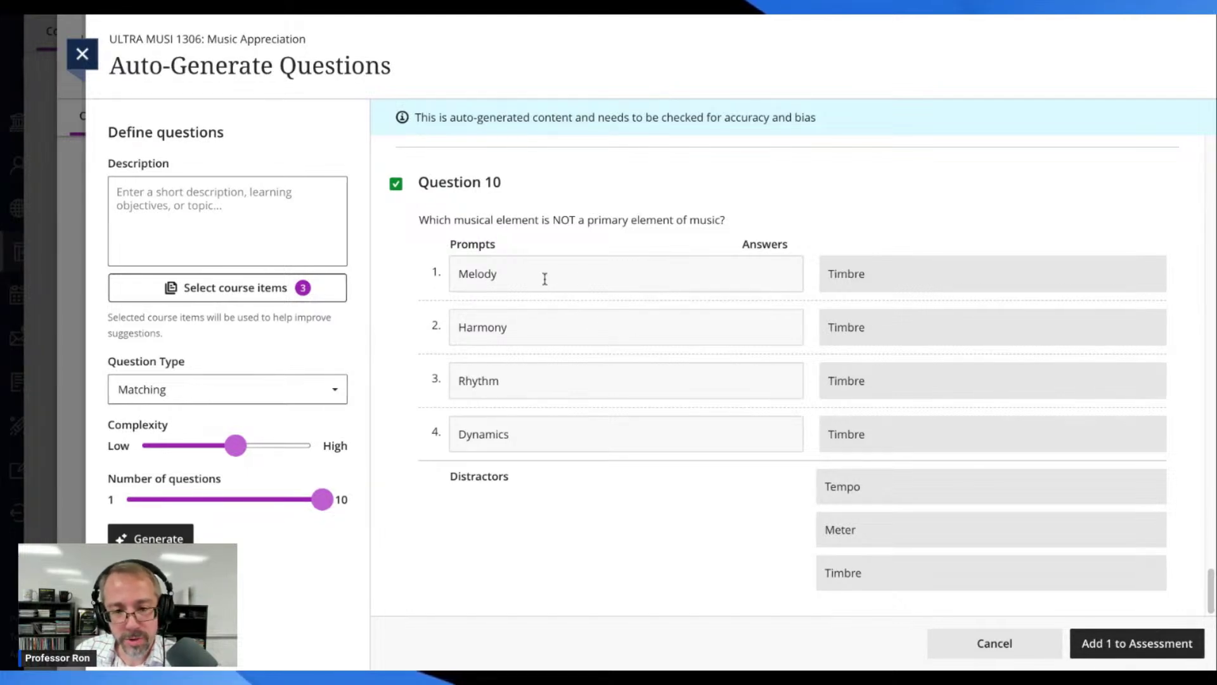
pyautogui.scroll(1, 598, 321)
pyautogui.scroll(-1, 598, 320)
pyautogui.scroll(3, 598, 321)
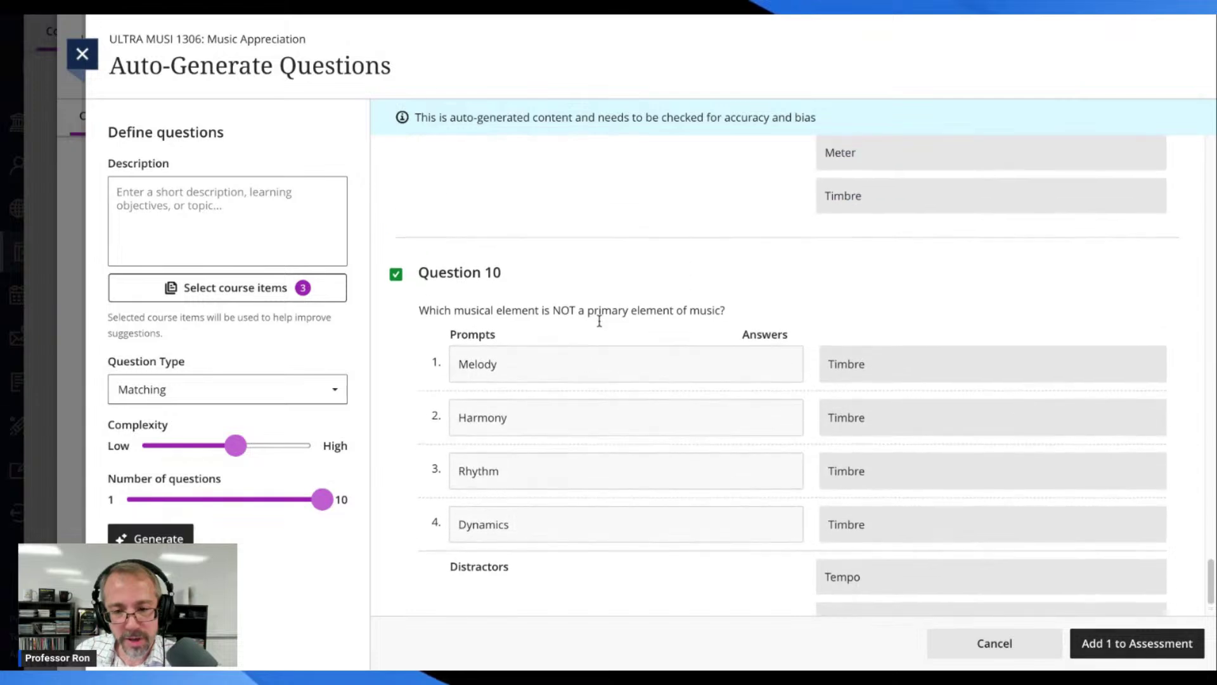
pyautogui.scroll(5, 600, 321)
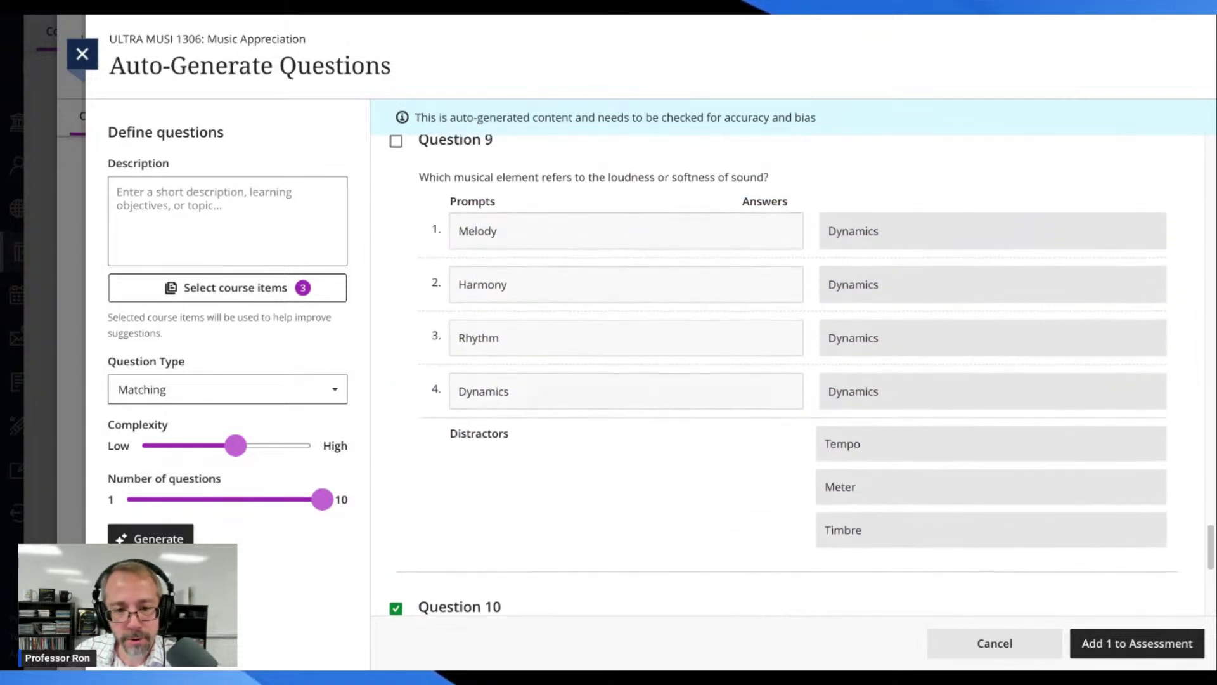
# Step: Recheck Question 9 on the loudness or softness of sound and Question 10 on non-primary elements, including their answers and distractors
pyautogui.scroll(2, 783, 374)
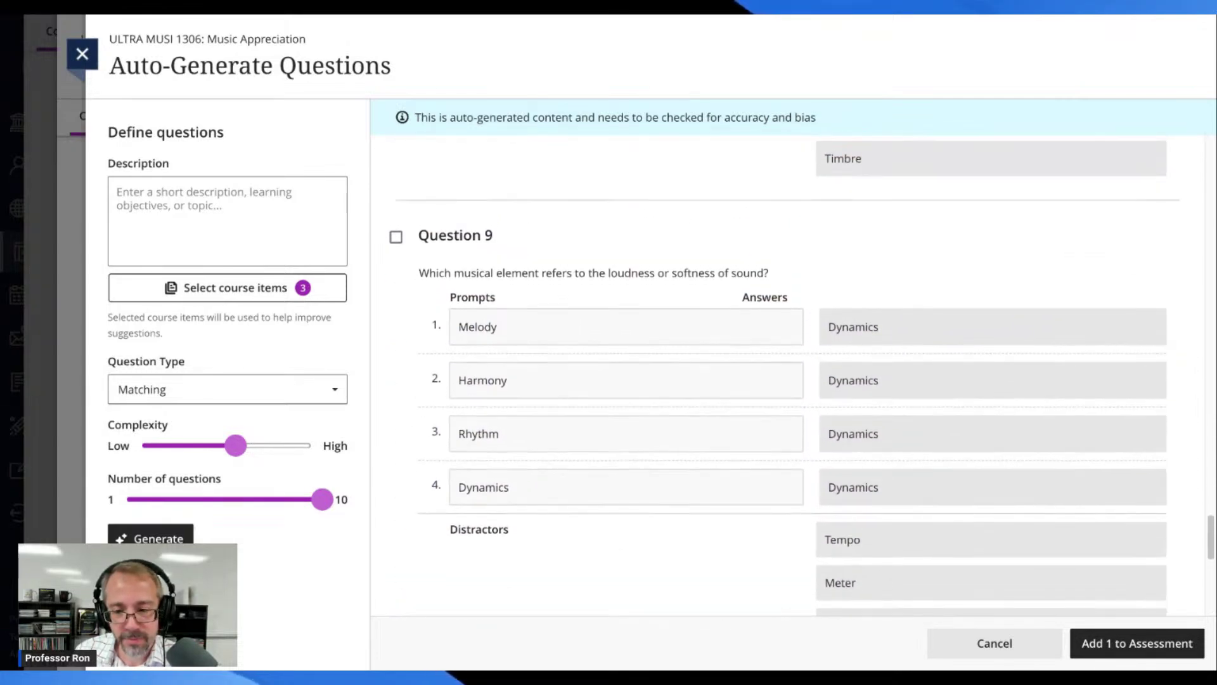
pyautogui.scroll(-2, 784, 375)
pyautogui.scroll(4, 784, 374)
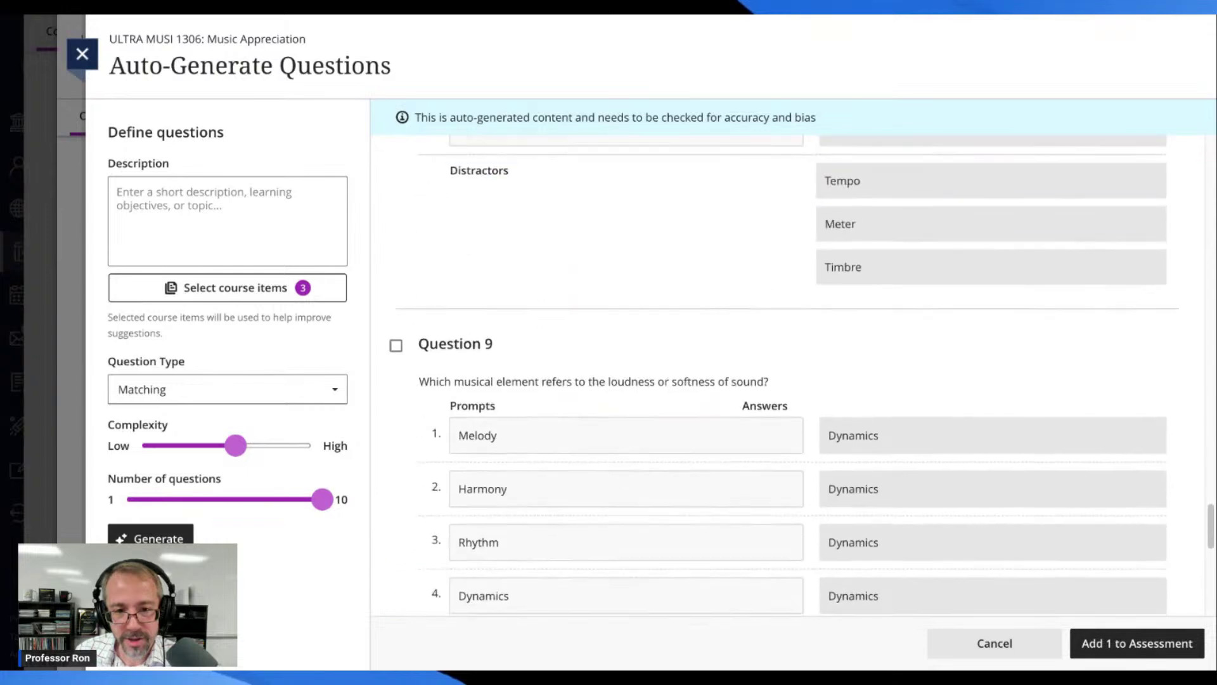
pyautogui.scroll(-6, 784, 374)
pyautogui.scroll(-4, 784, 374)
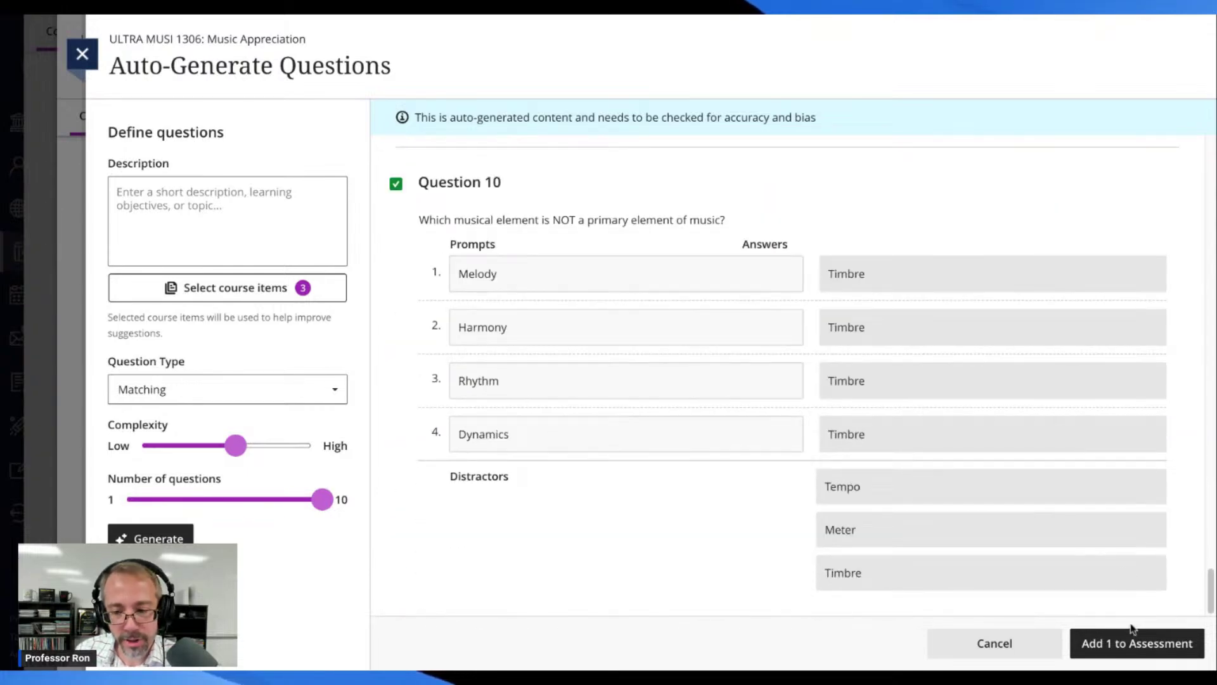
# Step: Select generated Questions 1, 2 and 3, on a series of notes, the steady pulse and giving shape to a melody
pyautogui.scroll(15, 690, 435)
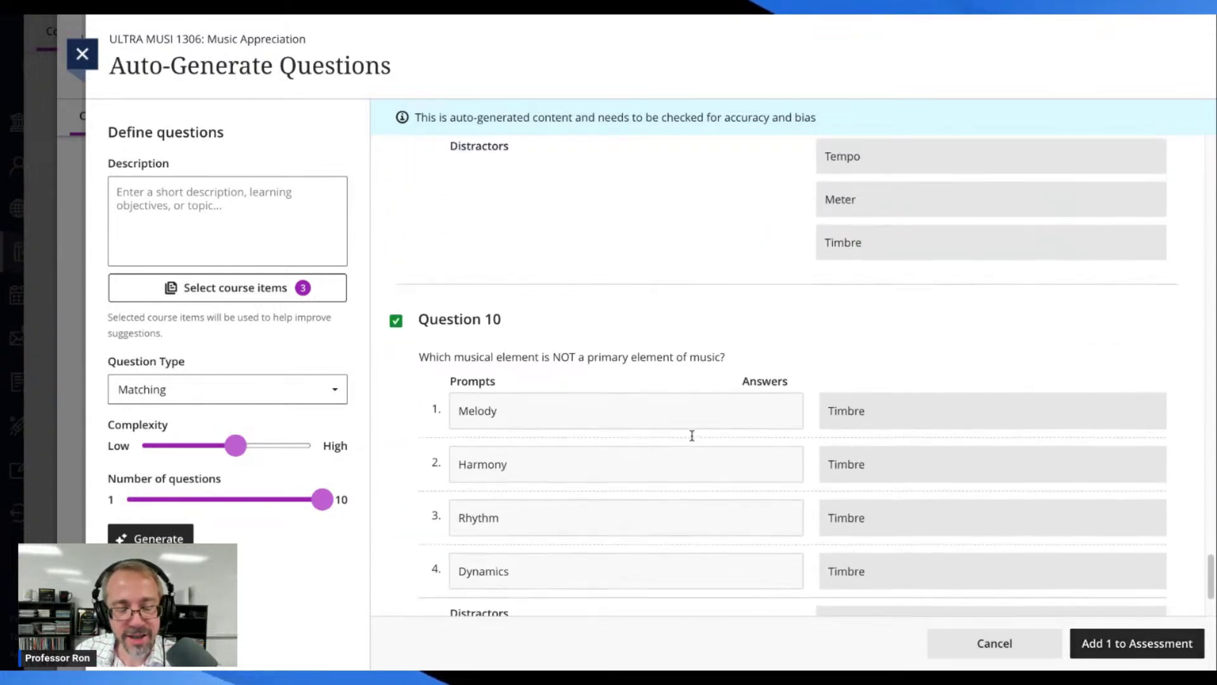
pyautogui.scroll(5, 692, 435)
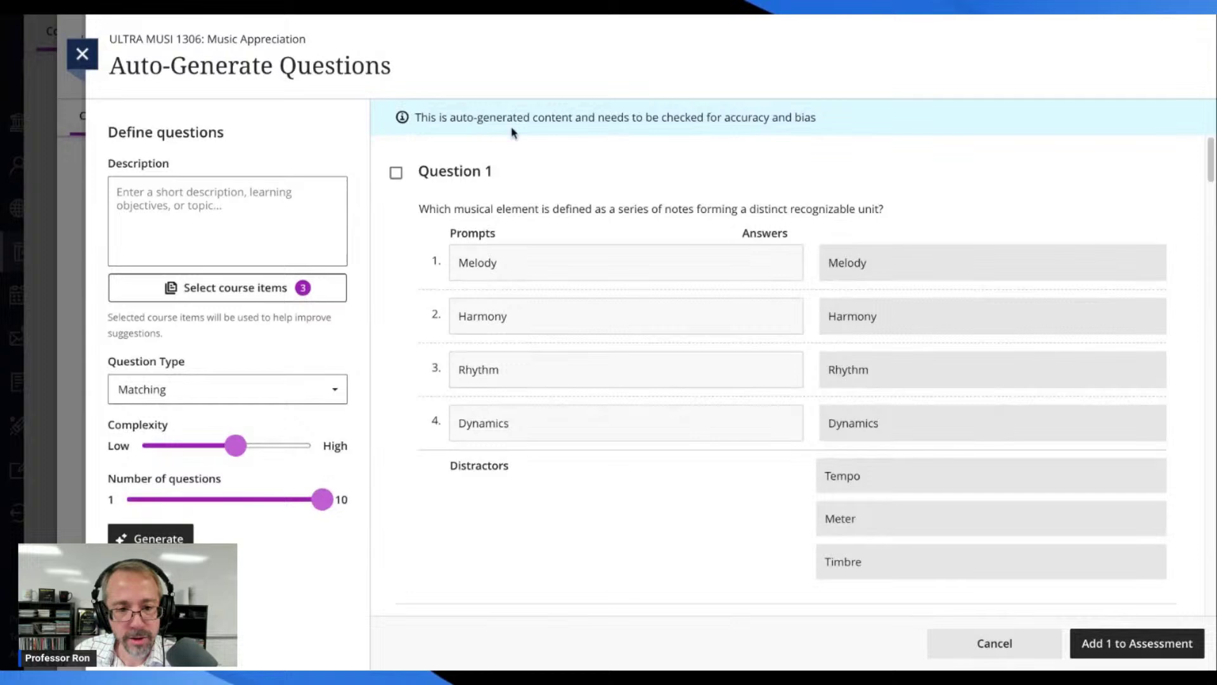
pyautogui.click(395, 171)
pyautogui.scroll(-5, 517, 233)
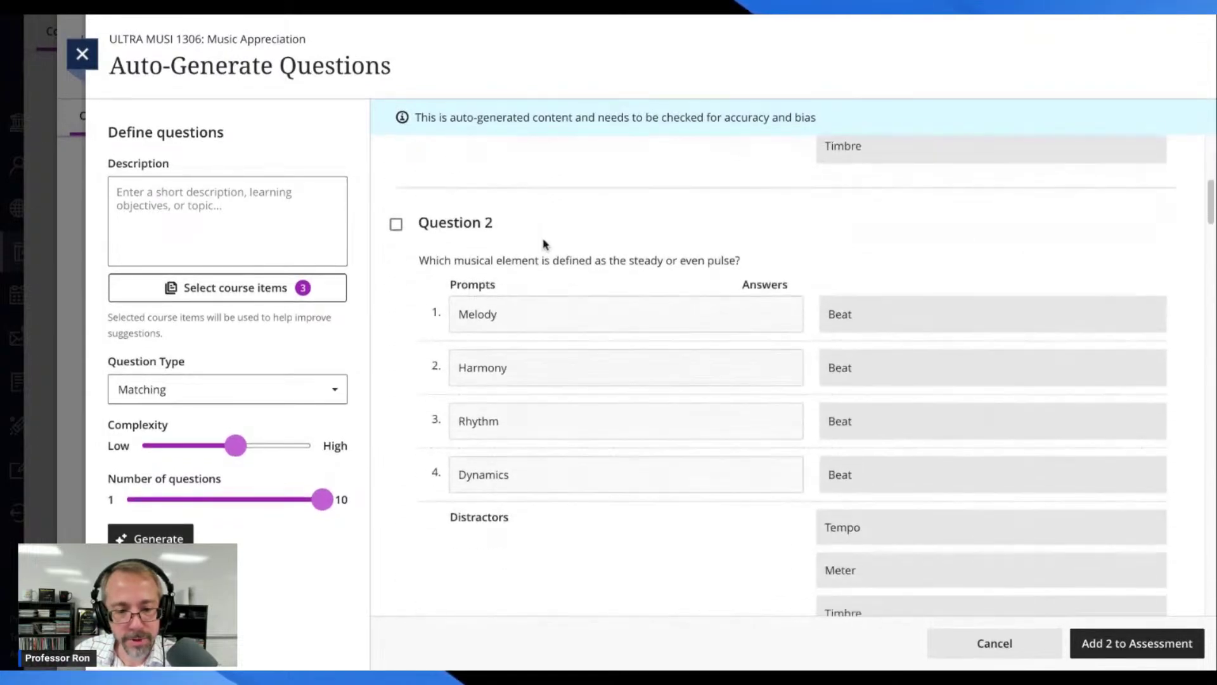
pyautogui.click(395, 199)
pyautogui.scroll(-6, 503, 253)
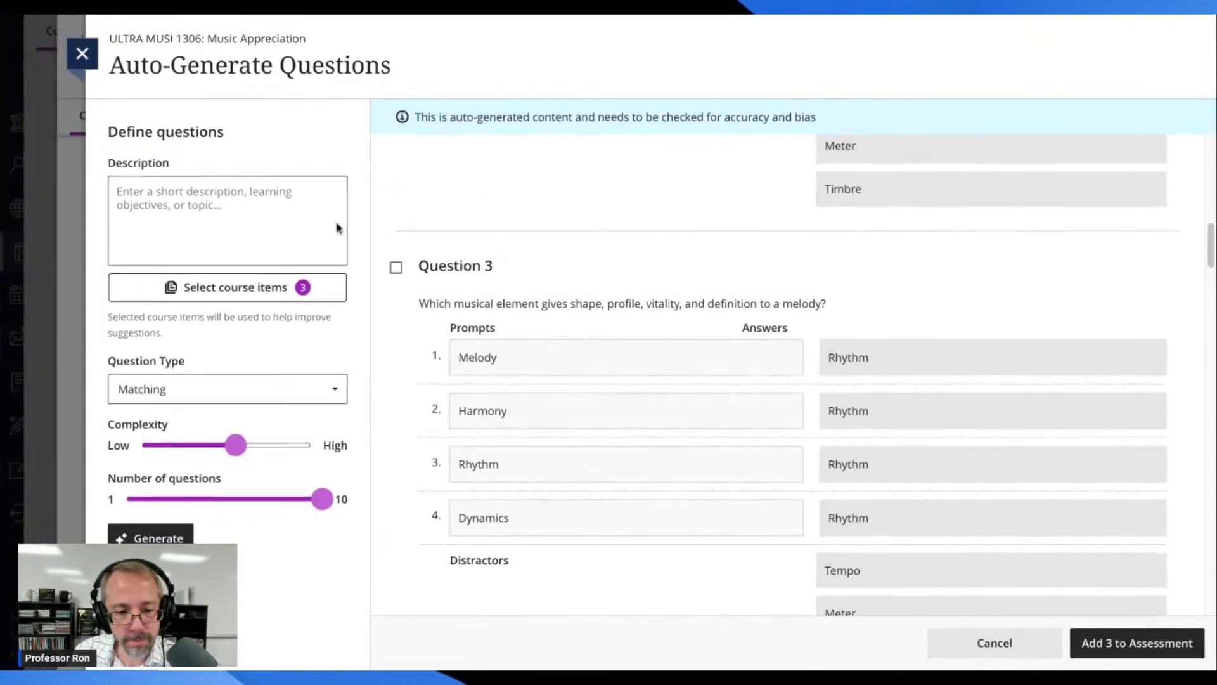
pyautogui.click(395, 266)
# Step: Select generated Questions 4, 5 and 6, on displacement of the beat, simultaneous pitches and the overall rate of speed
pyautogui.scroll(-6, 483, 280)
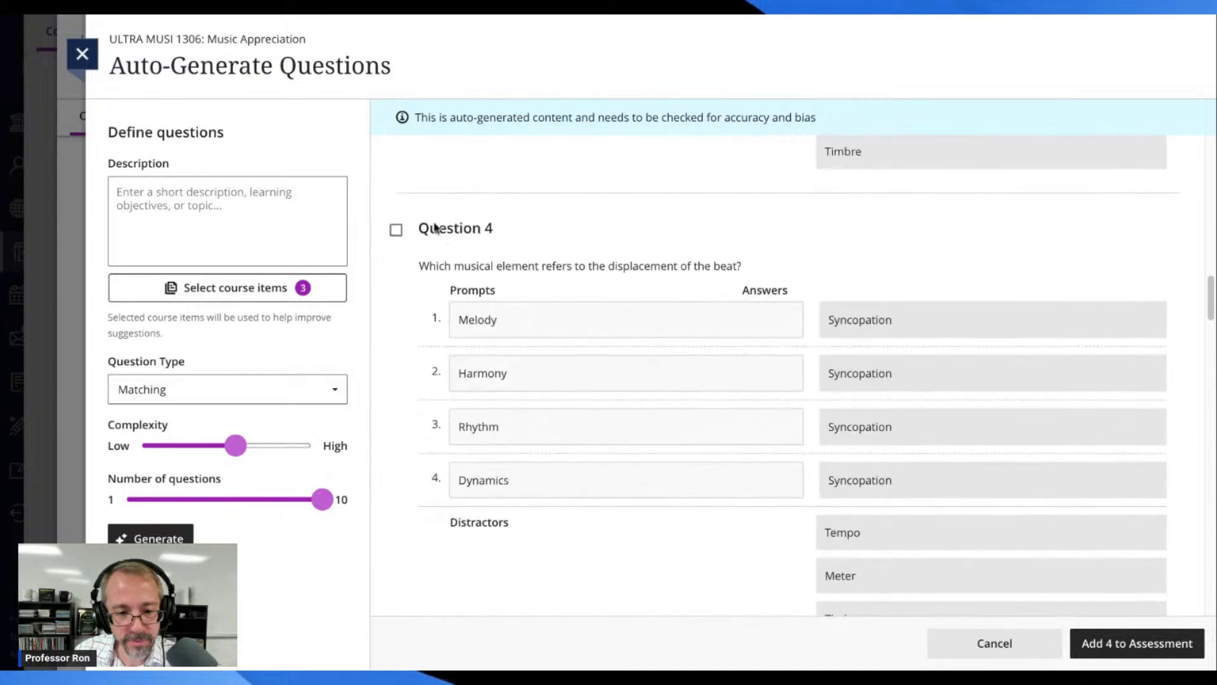
pyautogui.click(397, 232)
pyautogui.scroll(-5, 503, 266)
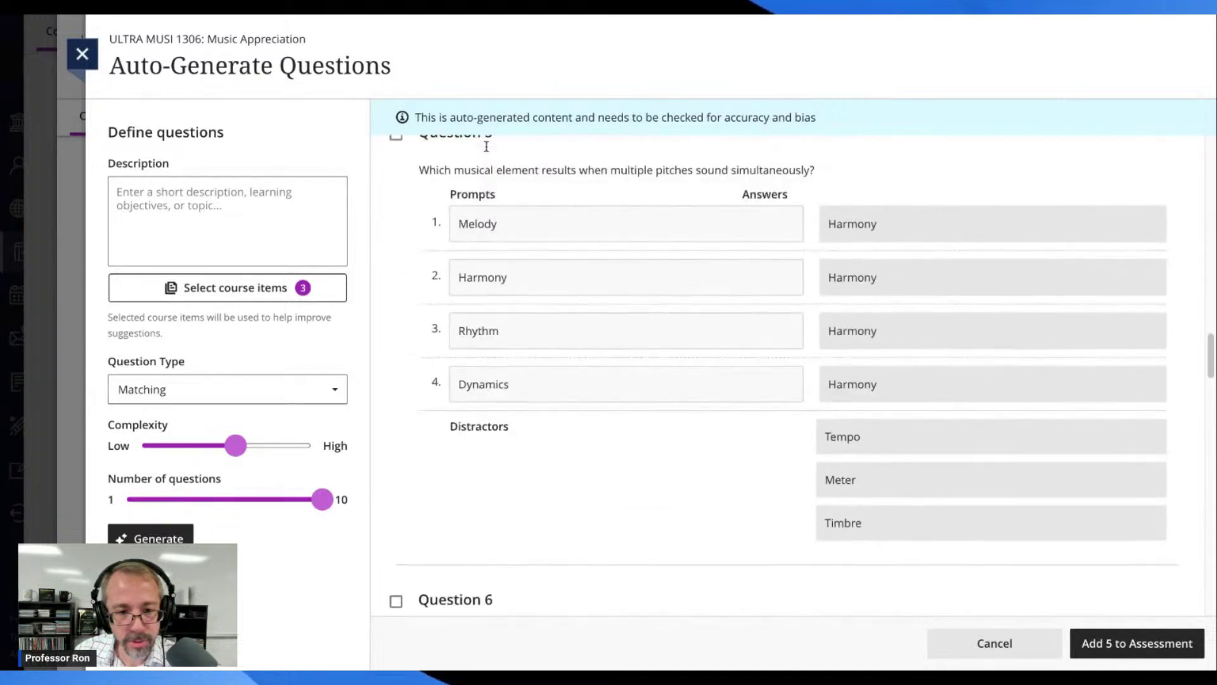
pyautogui.scroll(-5, 461, 207)
pyautogui.click(397, 163)
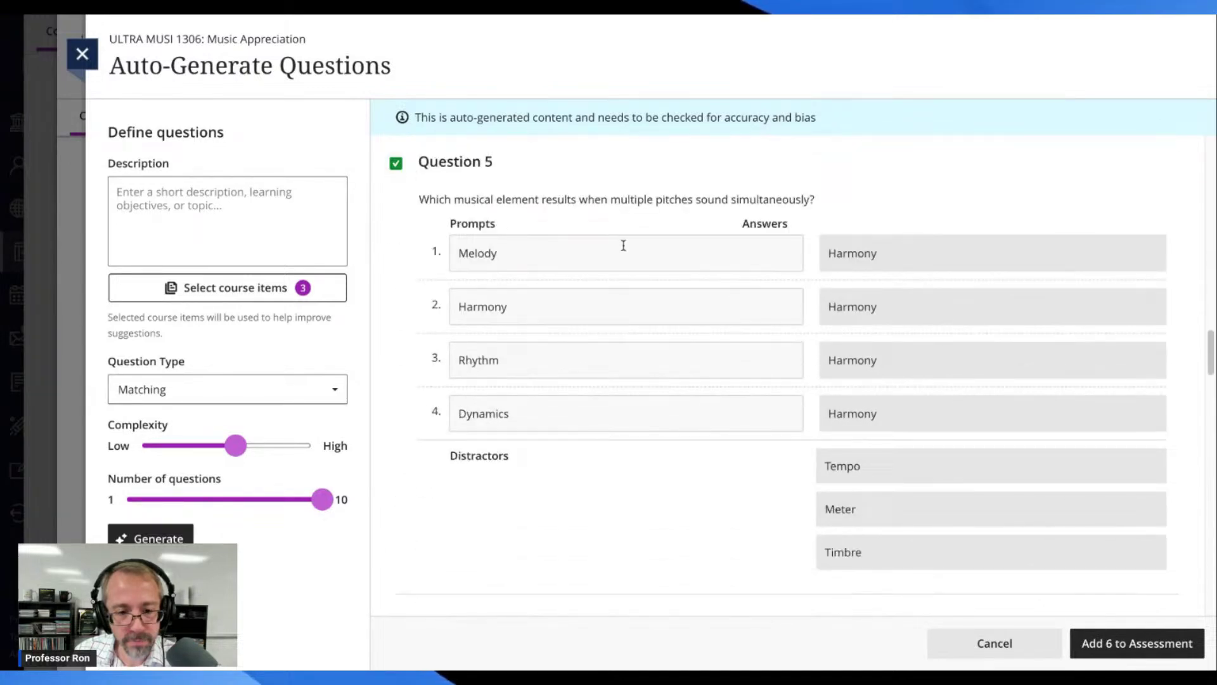
pyautogui.scroll(-4, 624, 242)
pyautogui.scroll(-4, 630, 236)
pyautogui.click(395, 212)
# Step: Select generated Questions 7, 8 and 9 and add all ten selected questions to the assessment
pyautogui.scroll(-4, 593, 266)
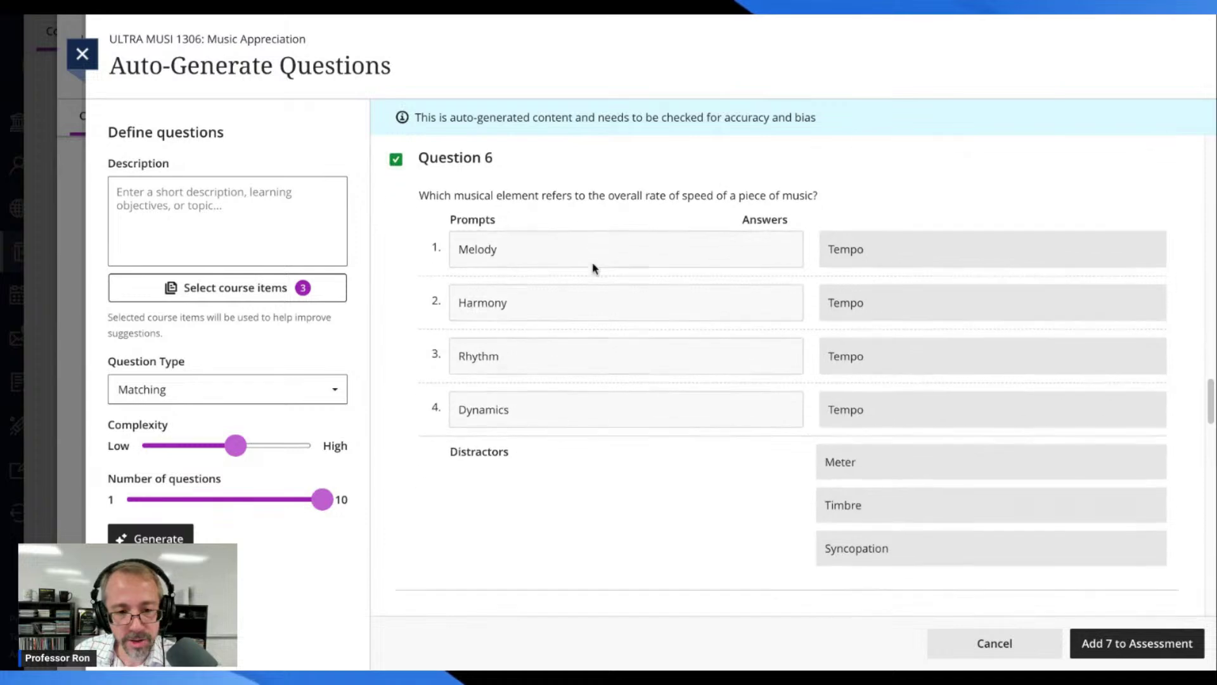
pyautogui.scroll(-2, 593, 267)
pyautogui.click(396, 188)
pyautogui.scroll(-6, 462, 214)
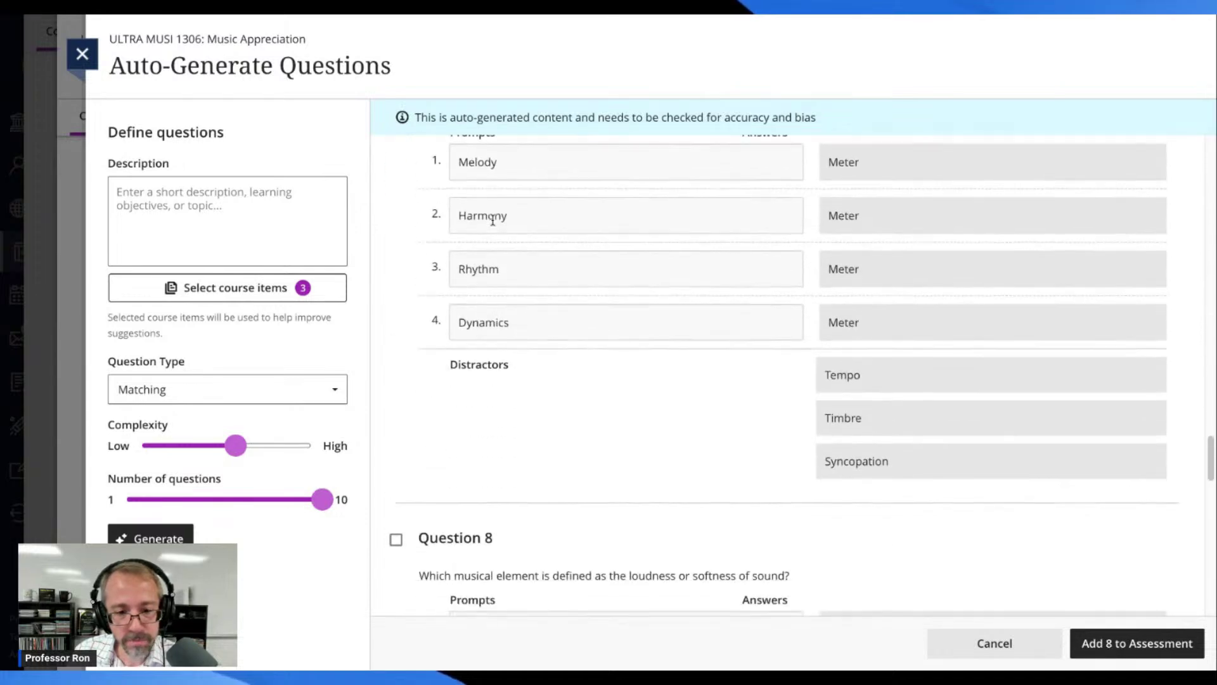
pyautogui.click(395, 178)
pyautogui.scroll(-6, 443, 196)
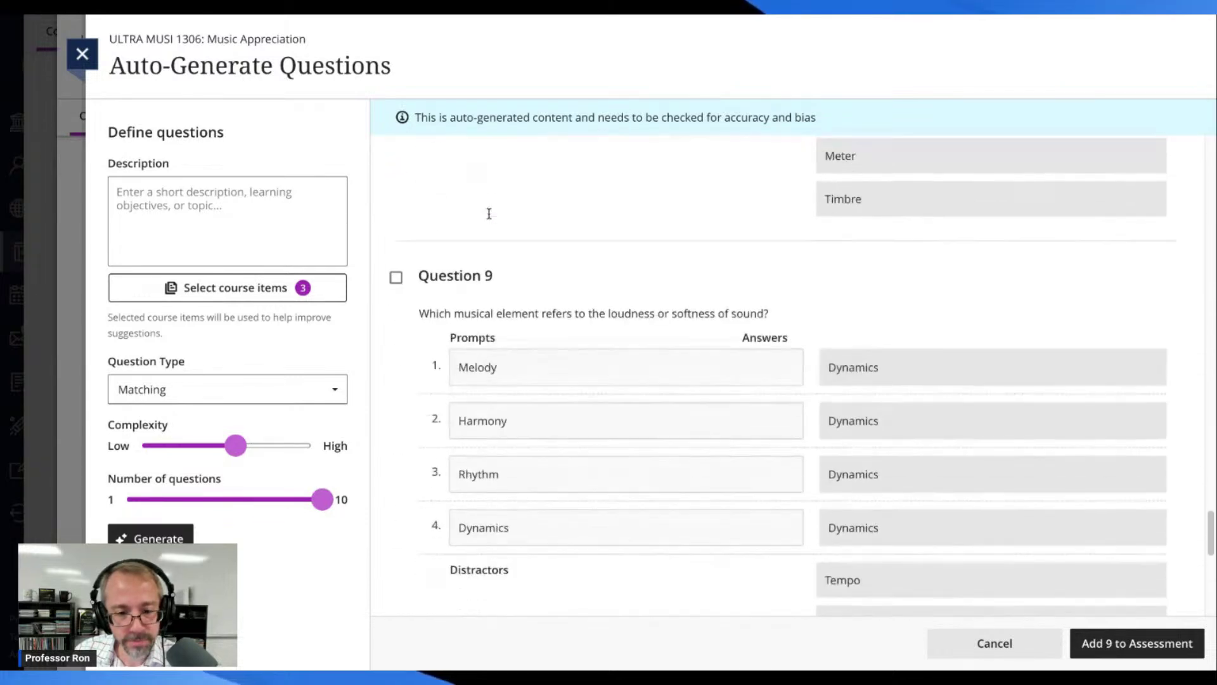
pyautogui.click(395, 150)
pyautogui.scroll(-7, 582, 277)
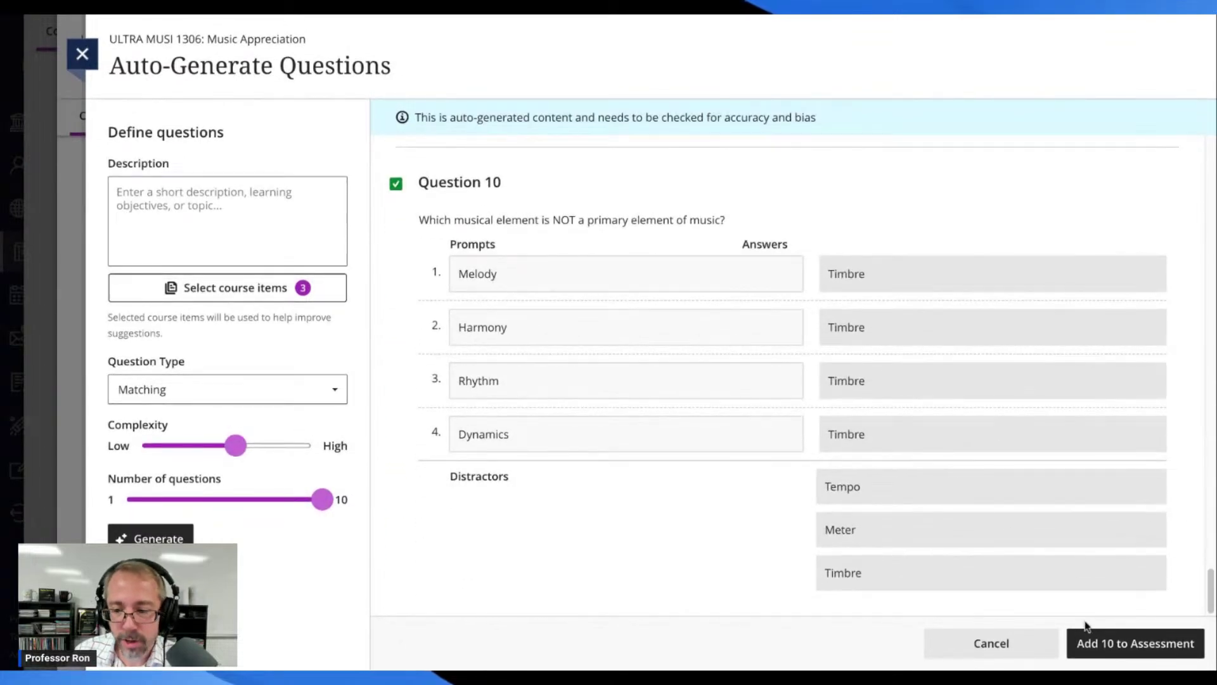
pyautogui.click(1126, 645)
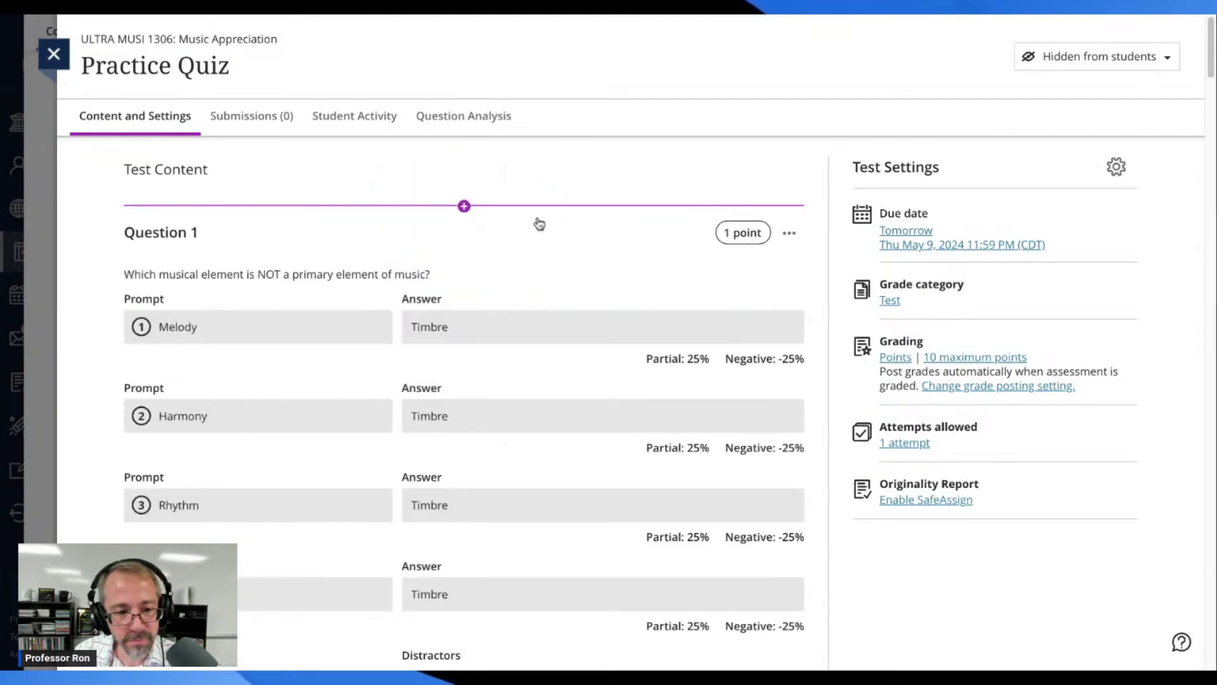
# Step: Review Question 1 in the Practice Quiz, including its prompts, answers, partial and negative credit, and distractors
pyautogui.scroll(-2, 553, 224)
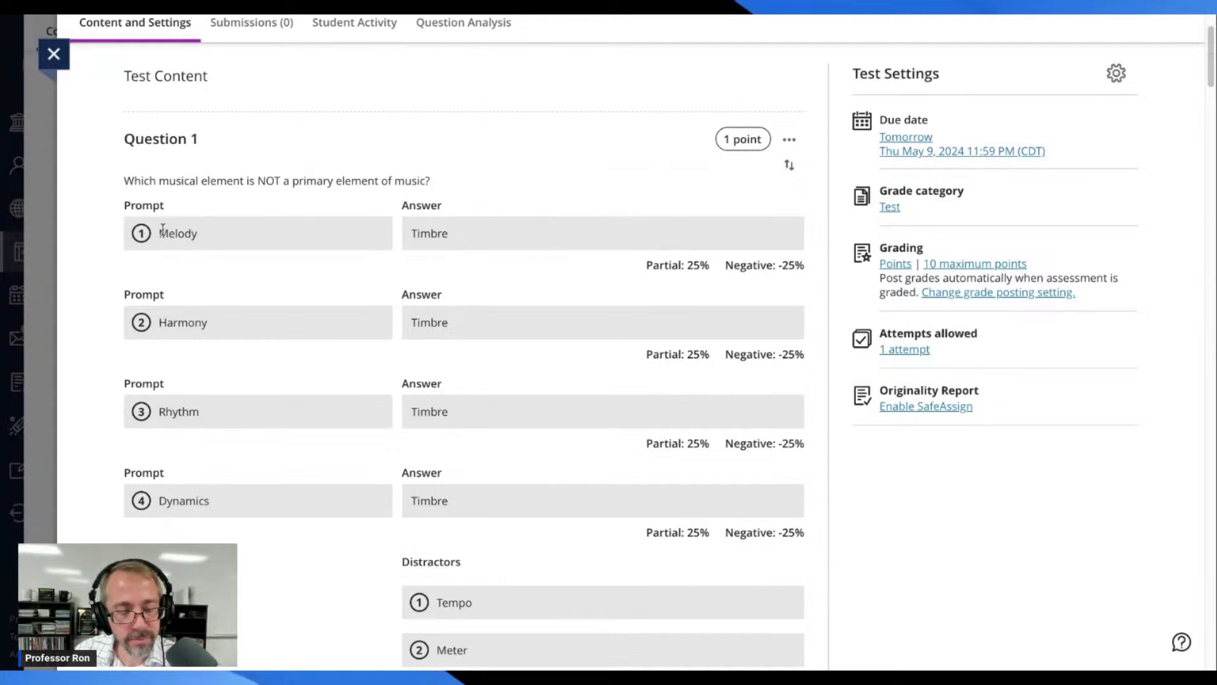
pyautogui.scroll(1, 314, 233)
pyautogui.scroll(-1, 314, 233)
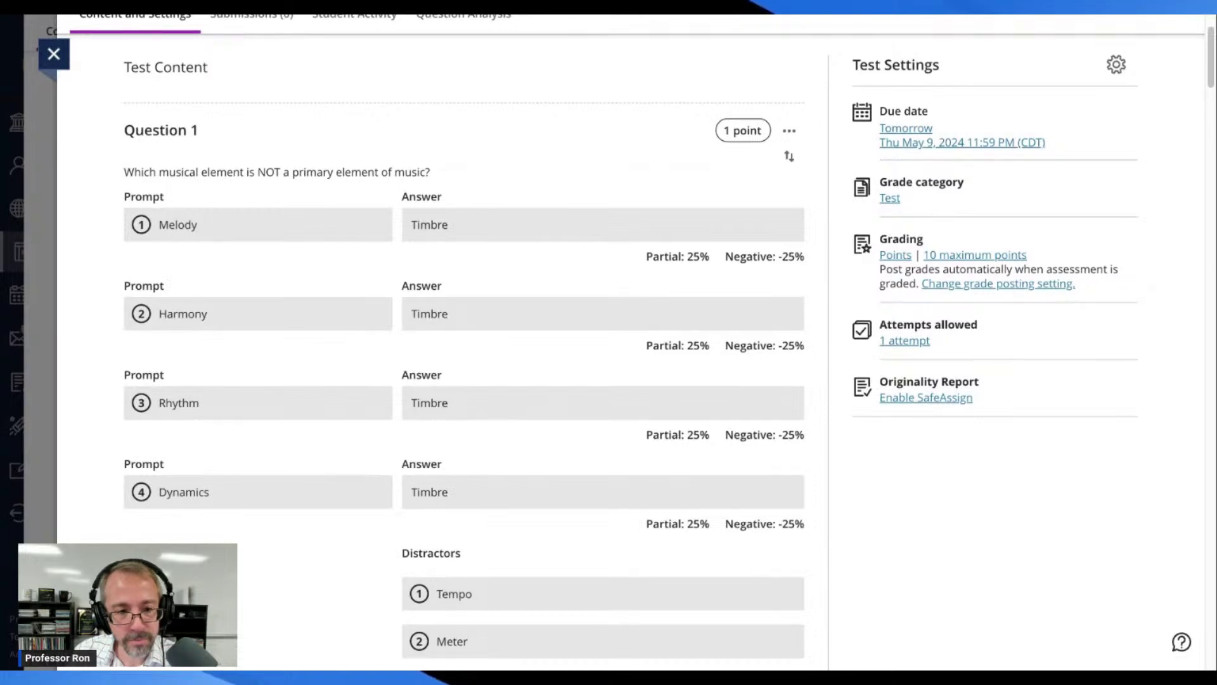
pyautogui.scroll(-2, 444, 342)
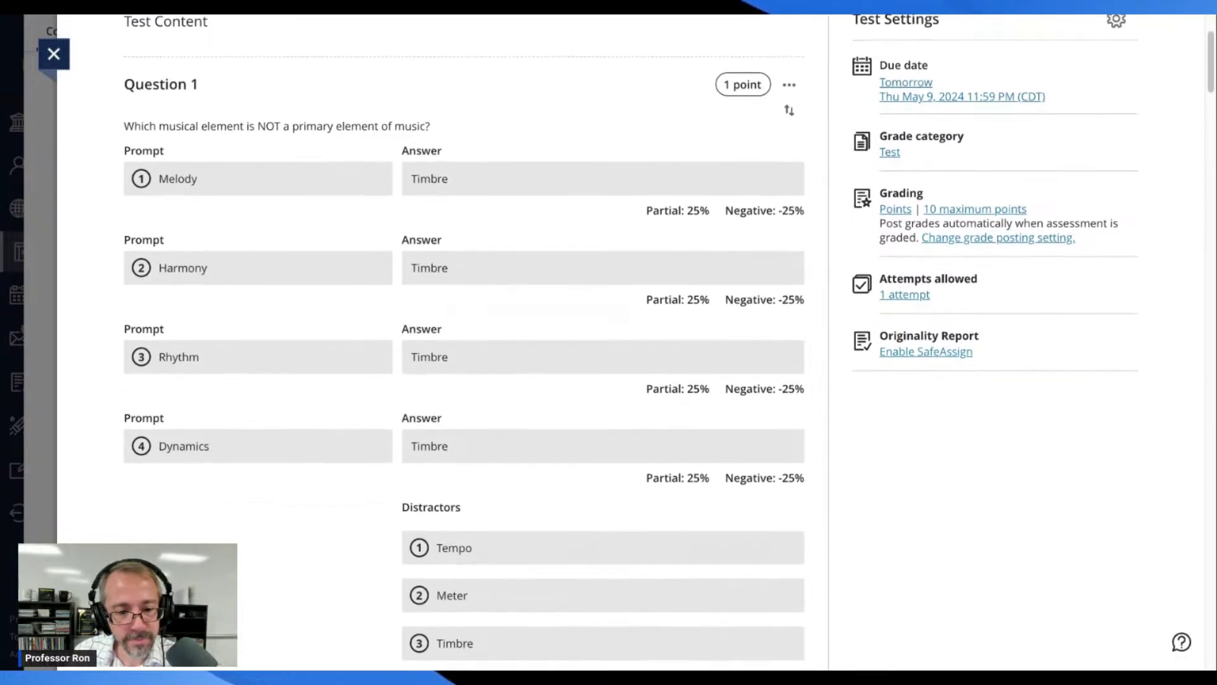
pyautogui.scroll(-3, 444, 343)
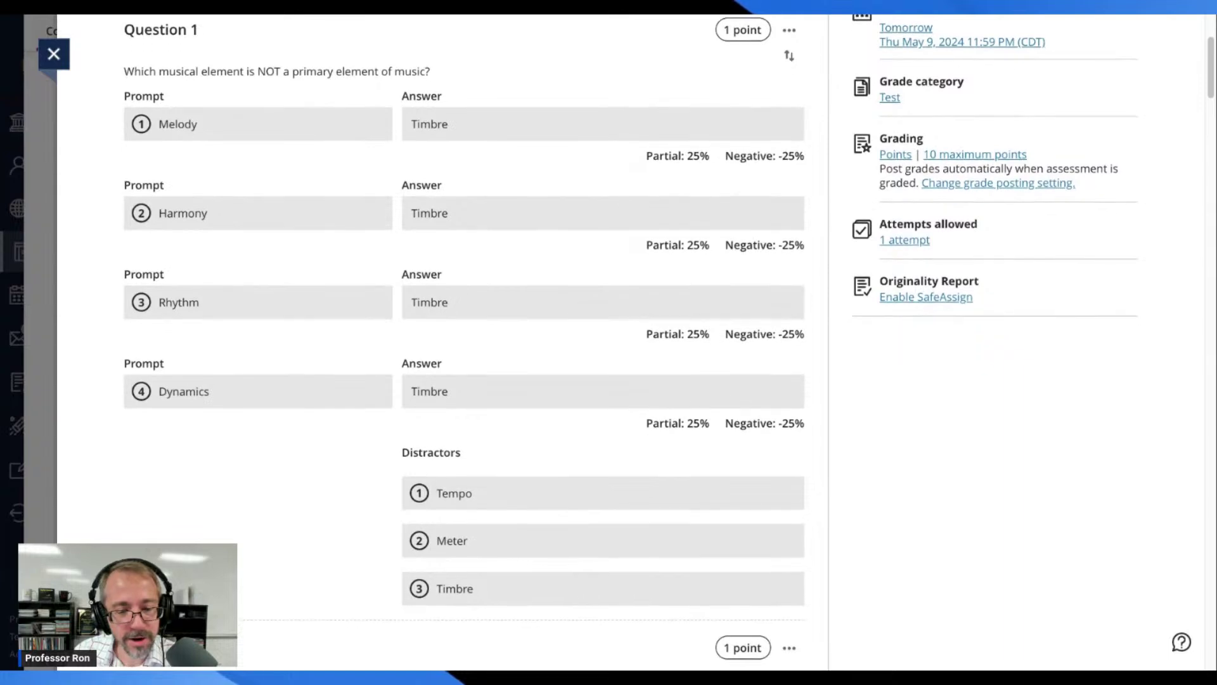
pyautogui.scroll(-3, 444, 342)
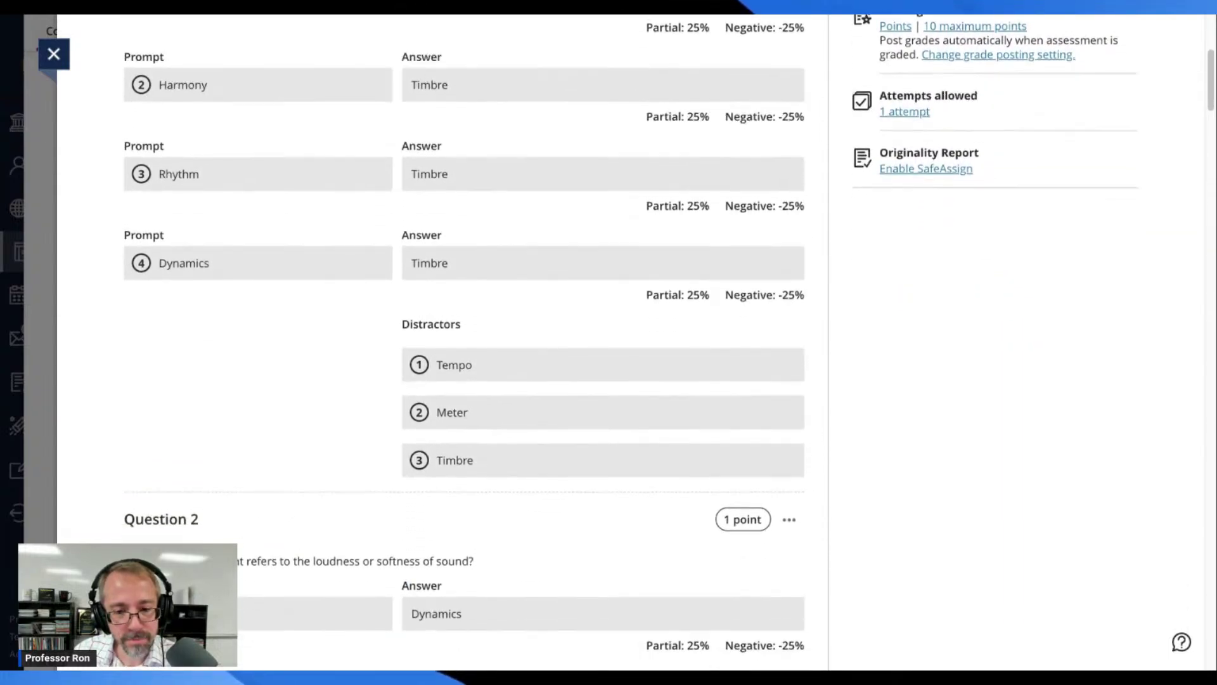
pyautogui.scroll(10, 444, 342)
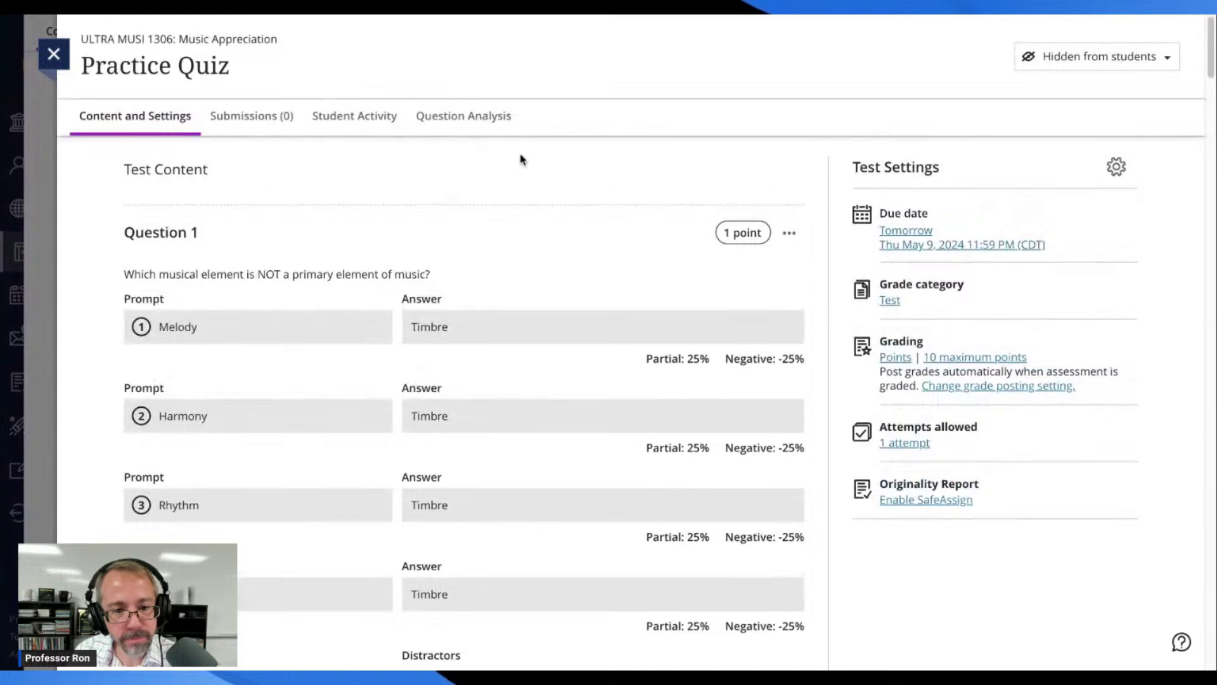
# Step: Compare the wording of "Which musical element is NOT a primary element of music?" with the answer paired to each prompt
pyautogui.scroll(-2, 522, 158)
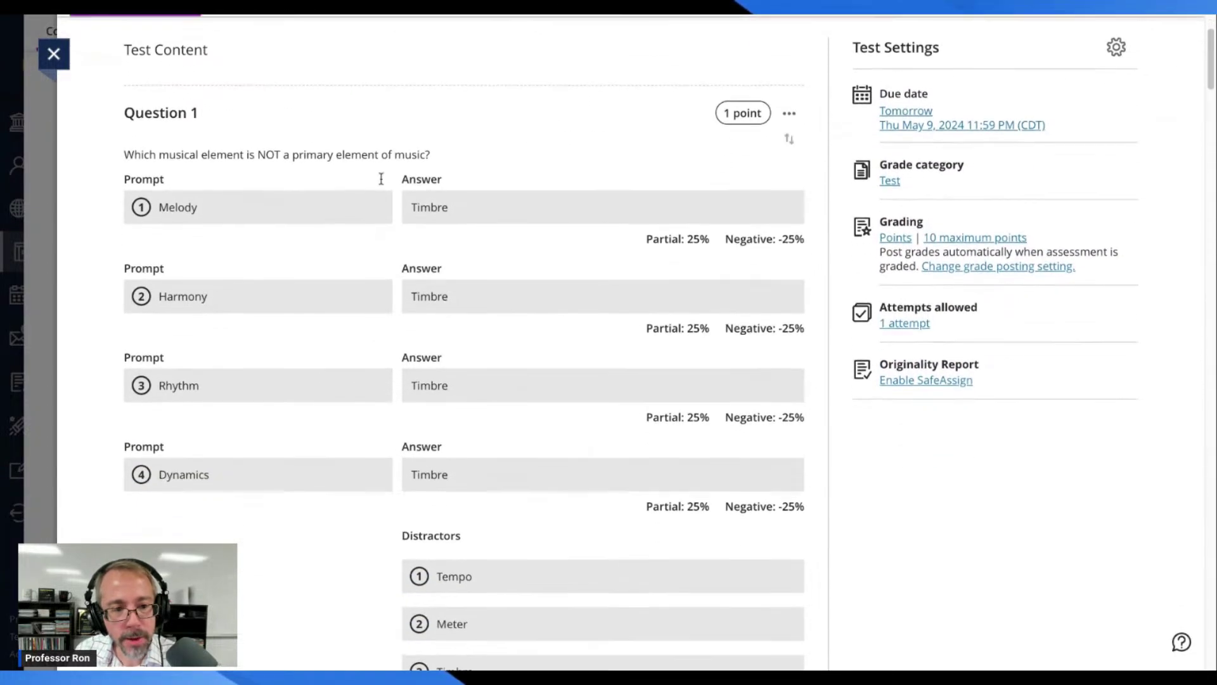
pyautogui.scroll(1, 202, 212)
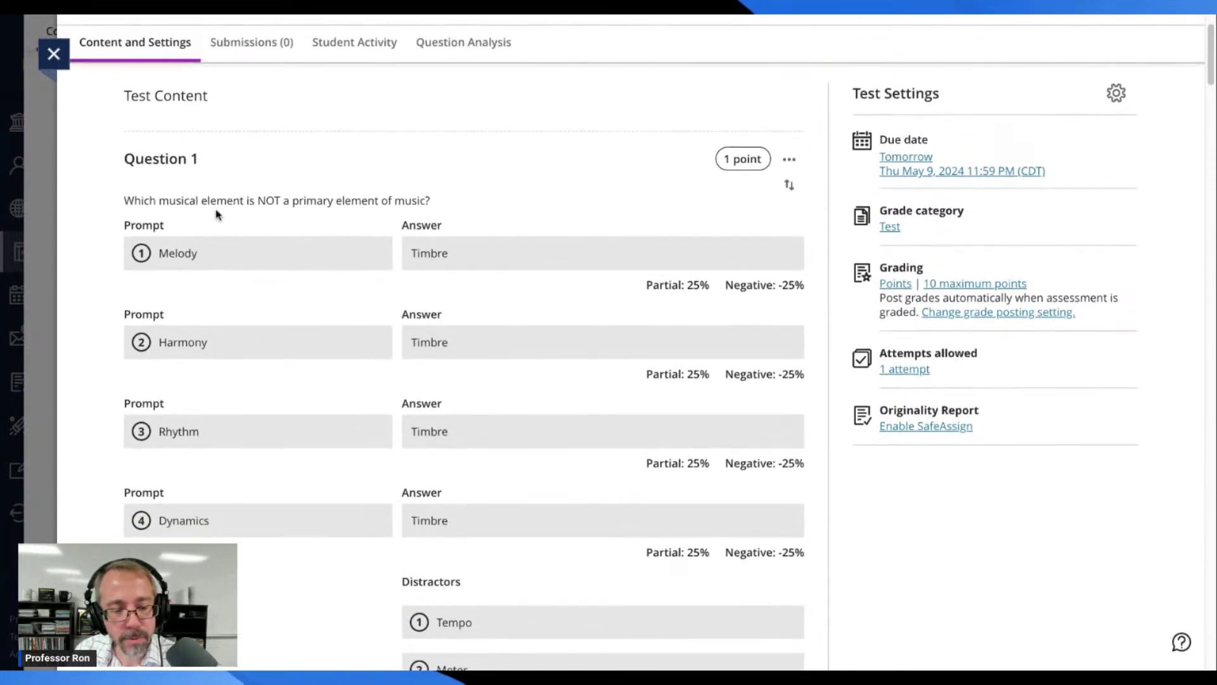
pyautogui.scroll(-1, 240, 268)
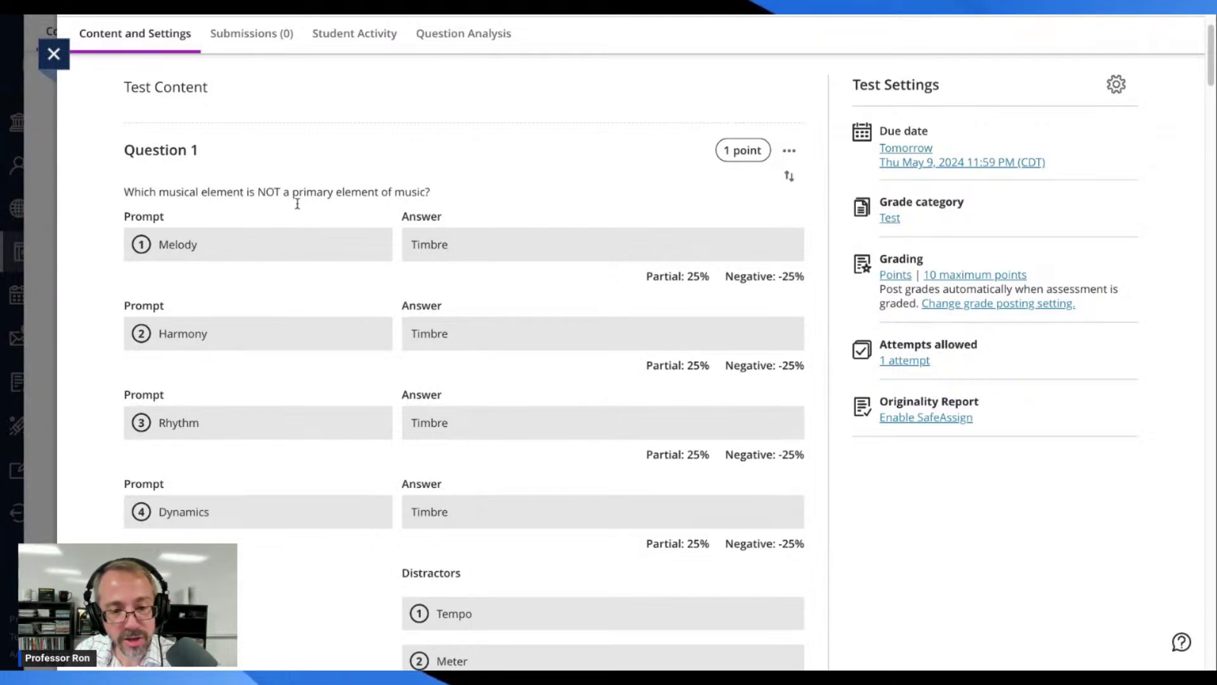
pyautogui.scroll(-1, 516, 279)
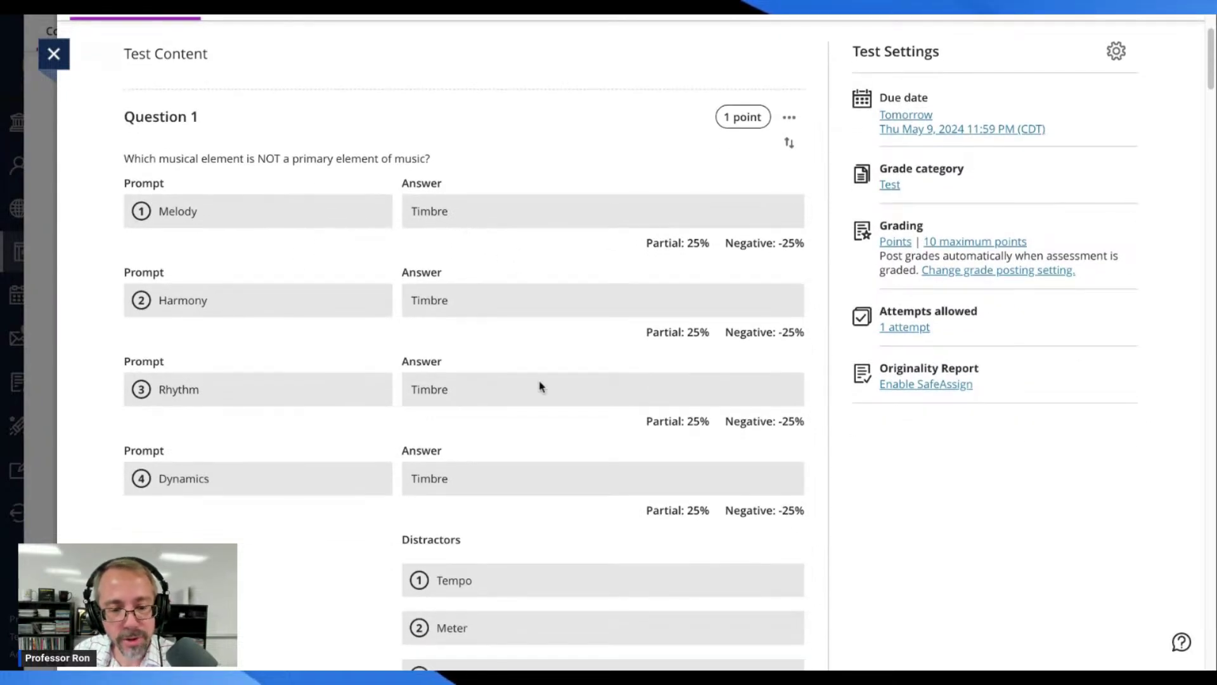
pyautogui.scroll(-3, 540, 386)
pyautogui.scroll(1, 536, 285)
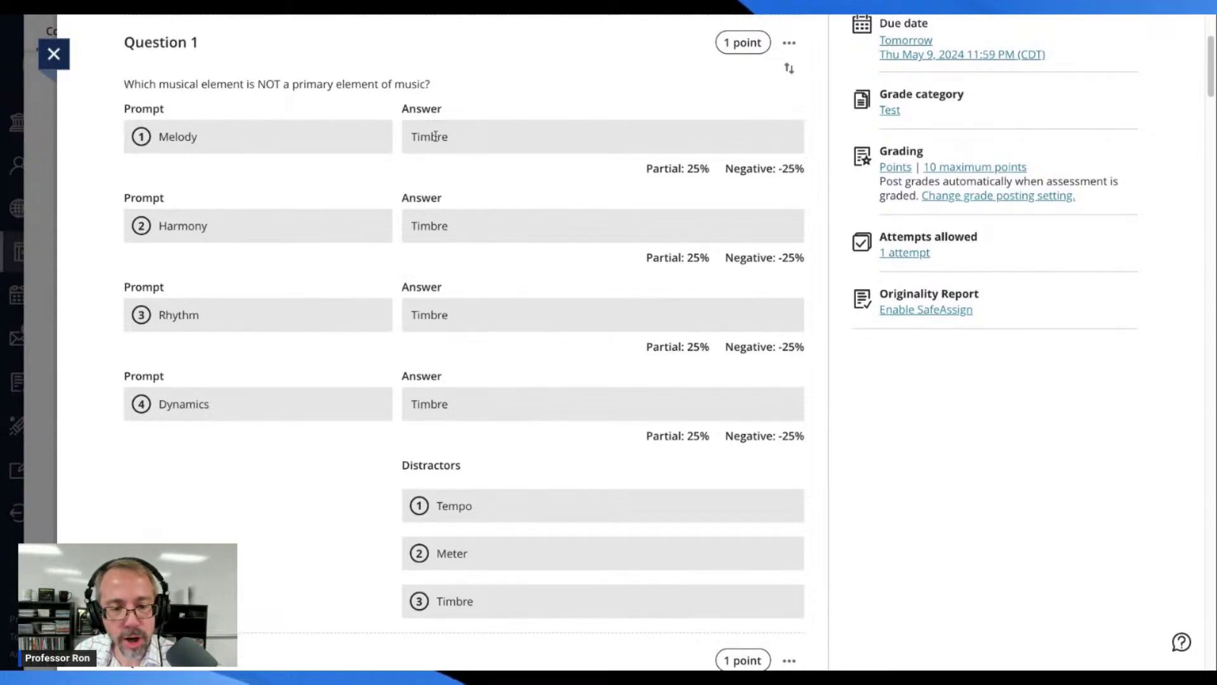
pyautogui.scroll(1, 515, 200)
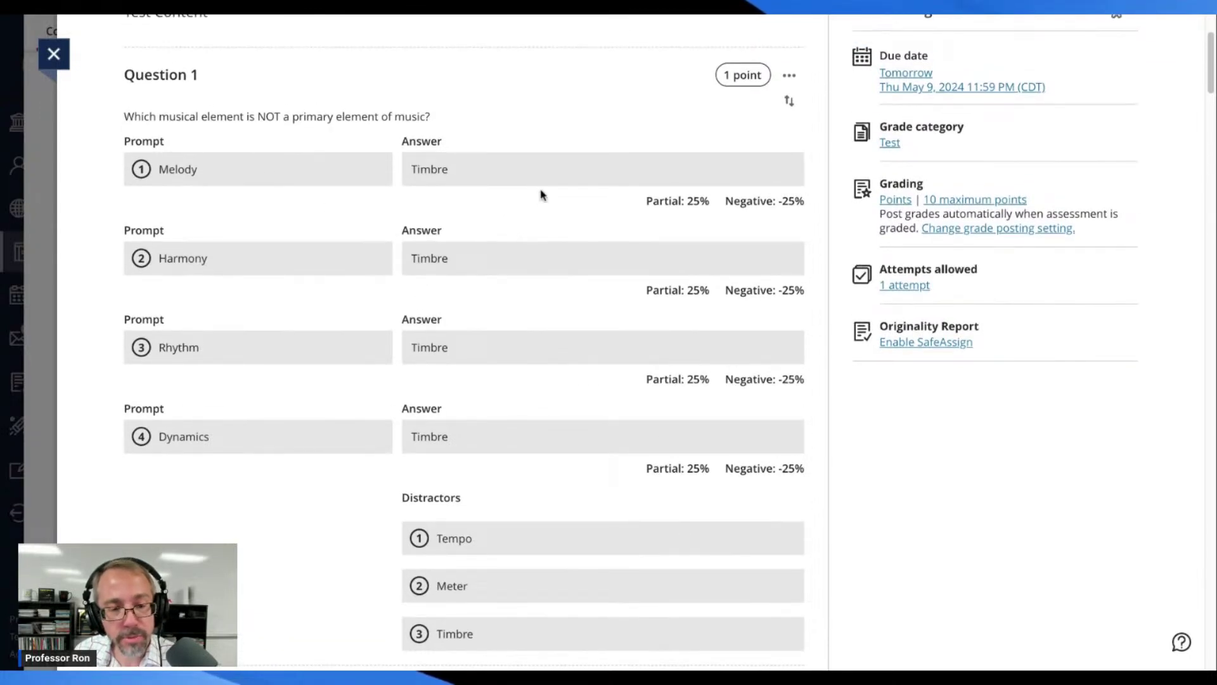
# Step: Review Questions 2 through 10 of the Practice Quiz, comparing each question's wording with its prompts, paired answers and distractors
pyautogui.scroll(-5, 566, 235)
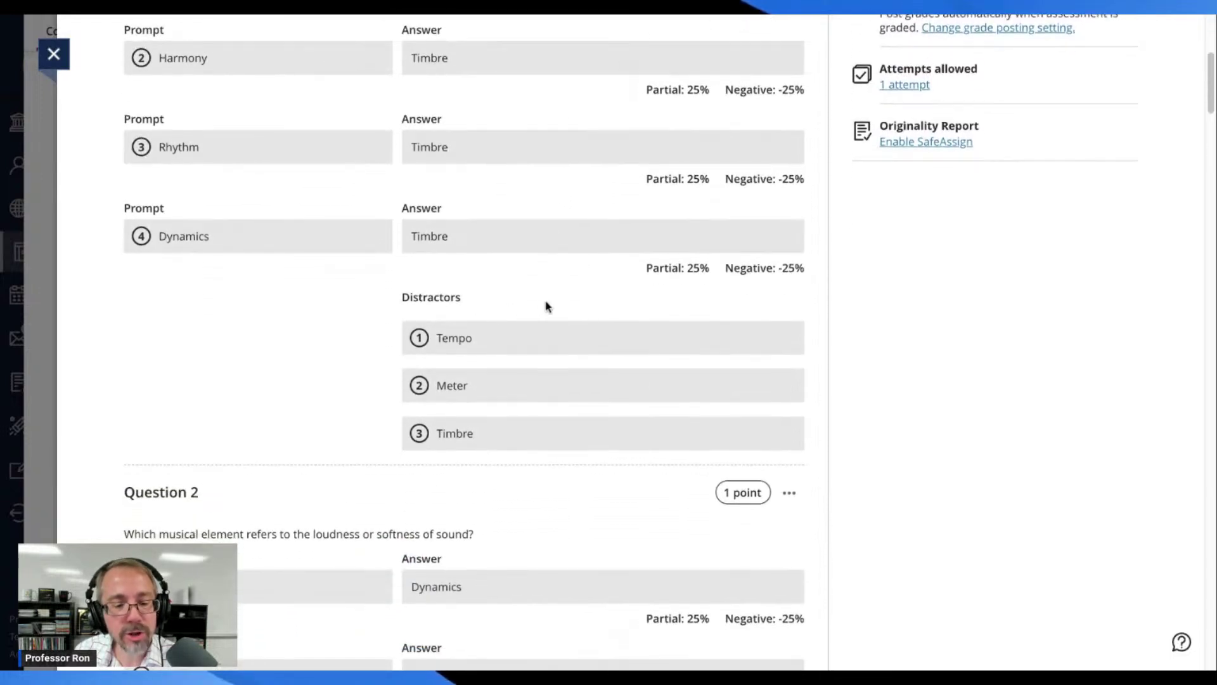
pyautogui.scroll(-8, 561, 304)
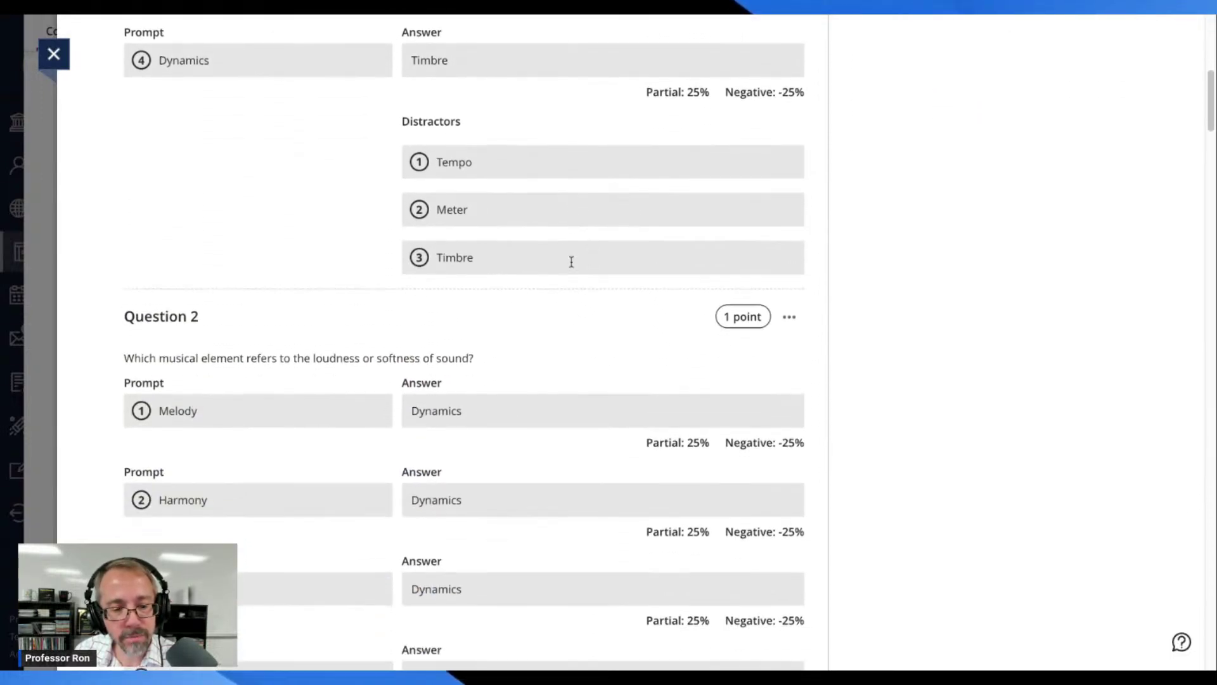
pyautogui.scroll(-4, 571, 262)
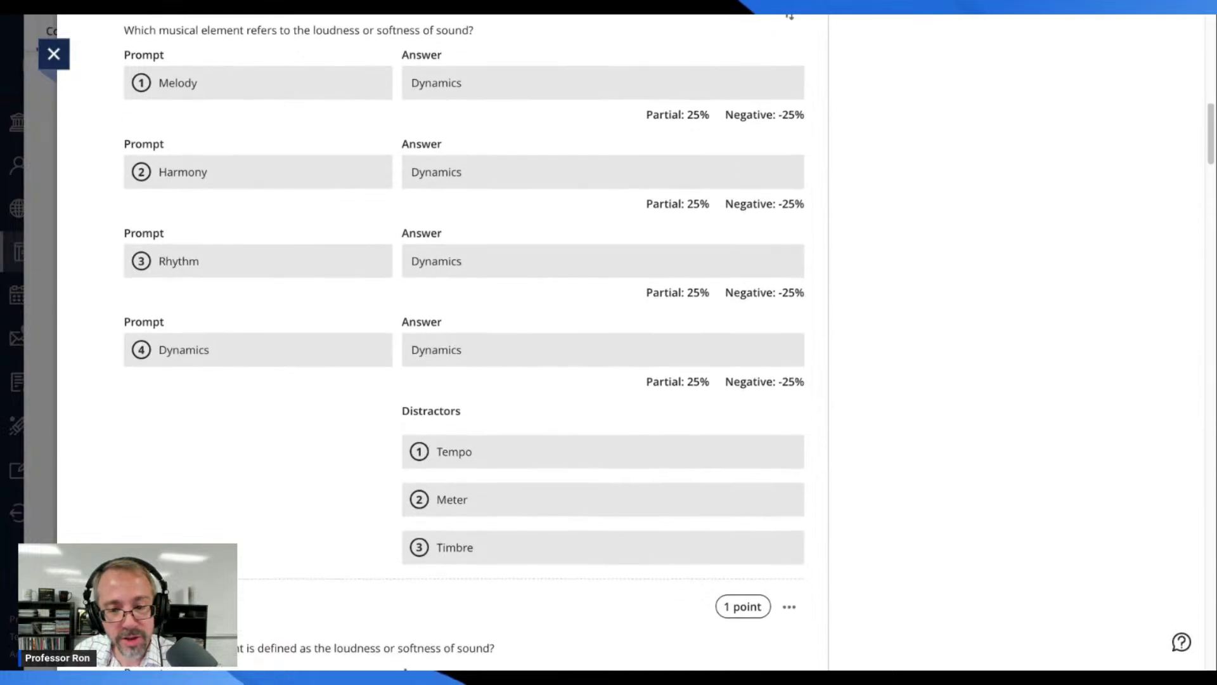
pyautogui.scroll(-20, 567, 285)
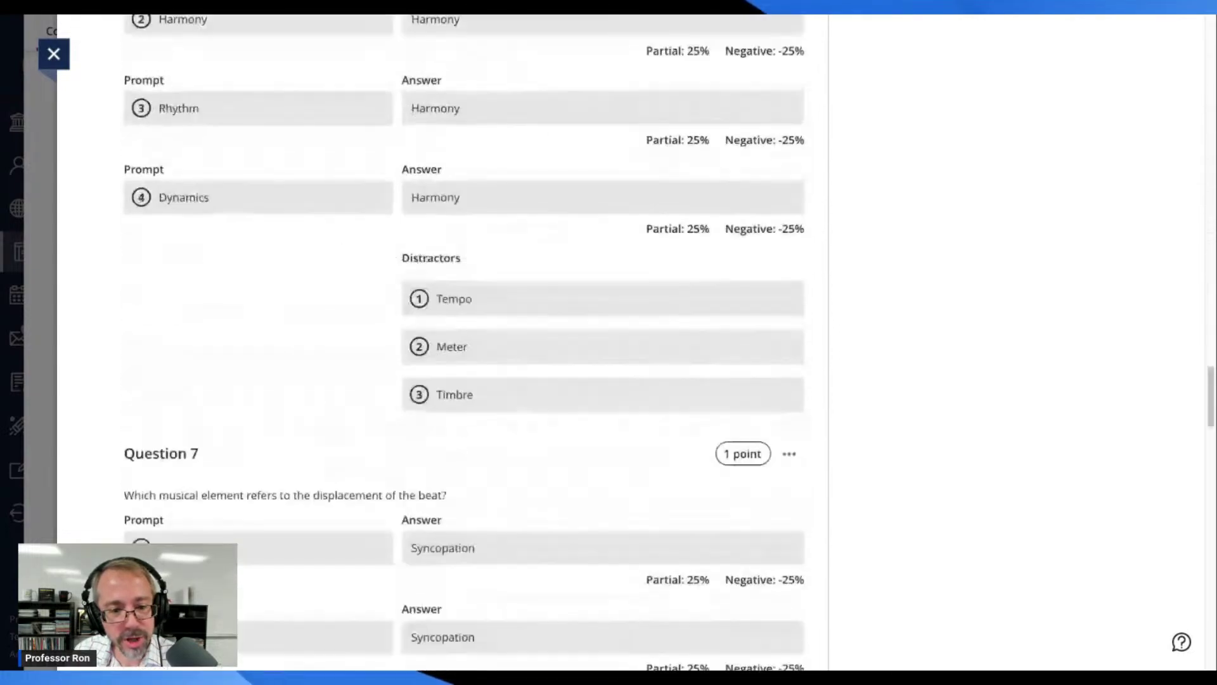
pyautogui.scroll(-20, 566, 286)
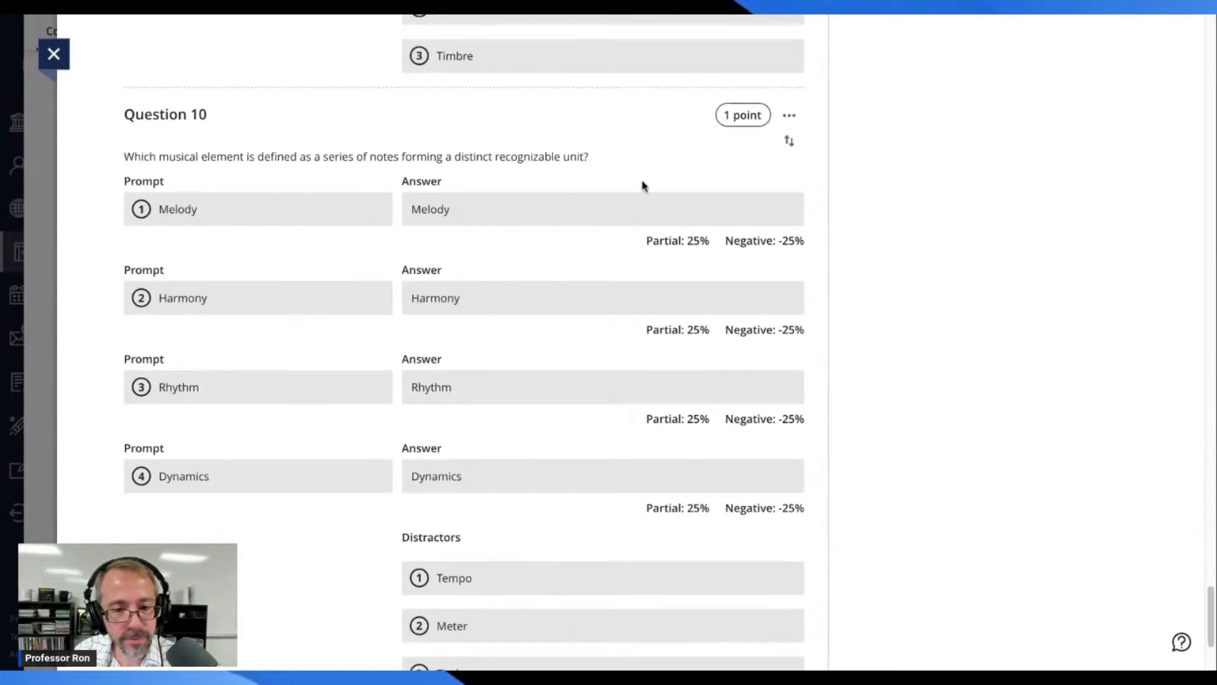
pyautogui.scroll(9, 617, 201)
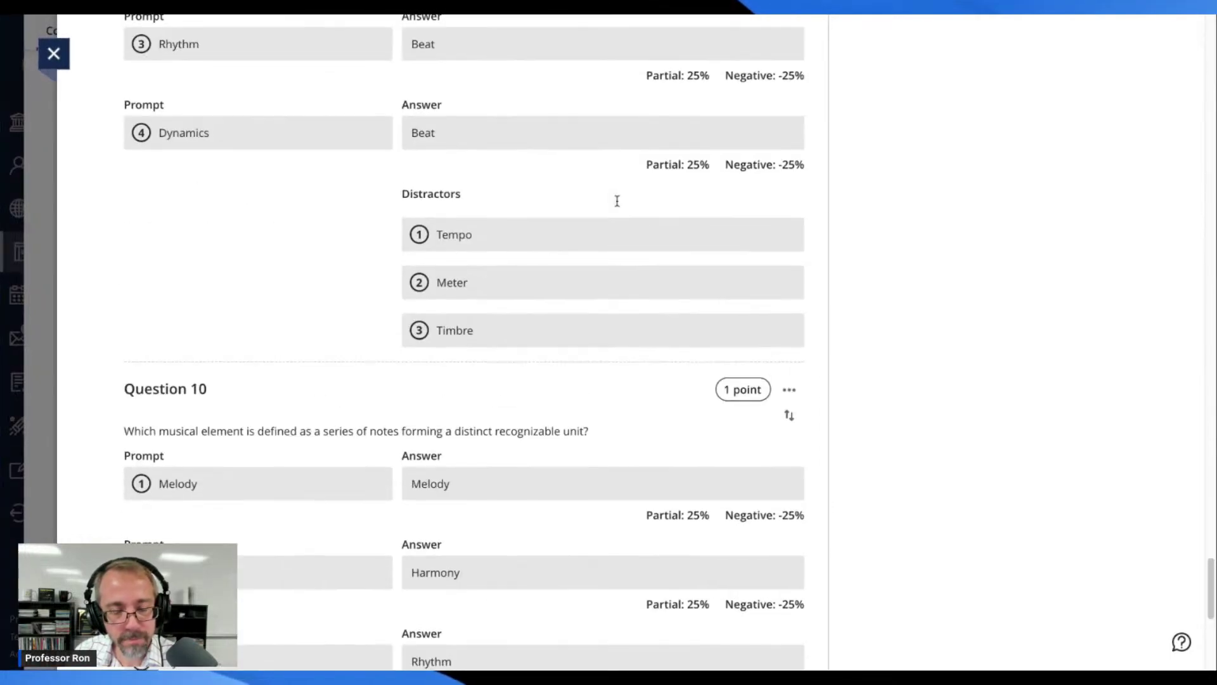
pyautogui.scroll(13, 464, 342)
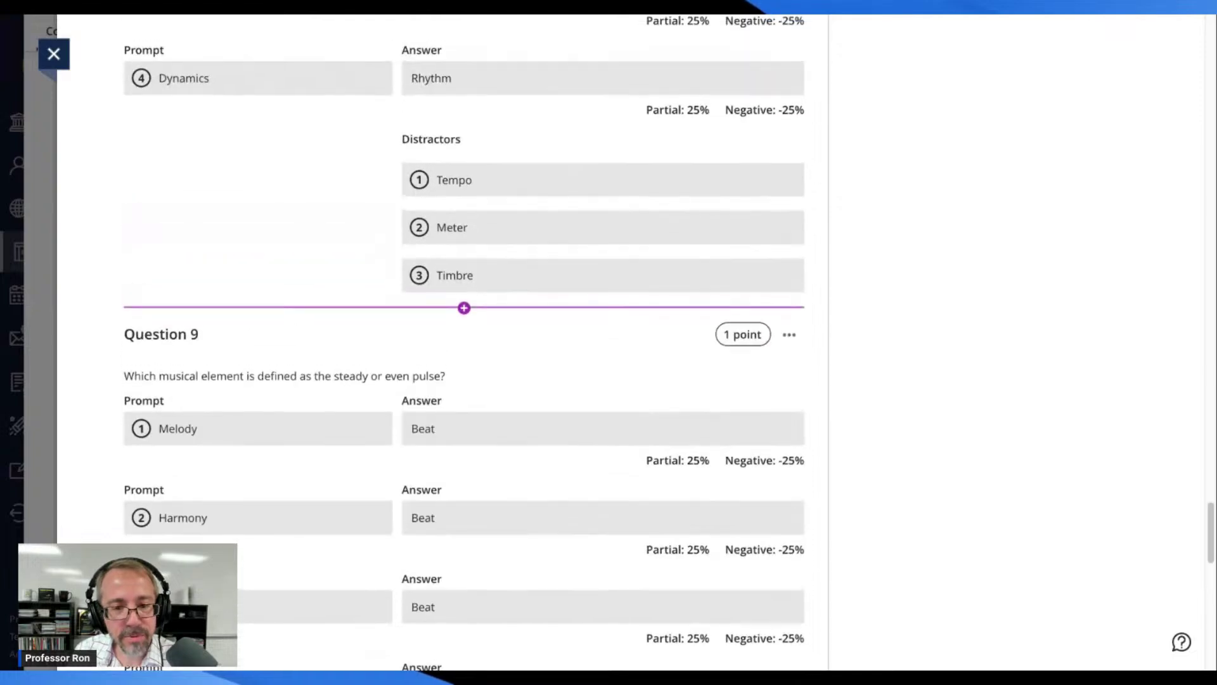
pyautogui.scroll(16, 464, 342)
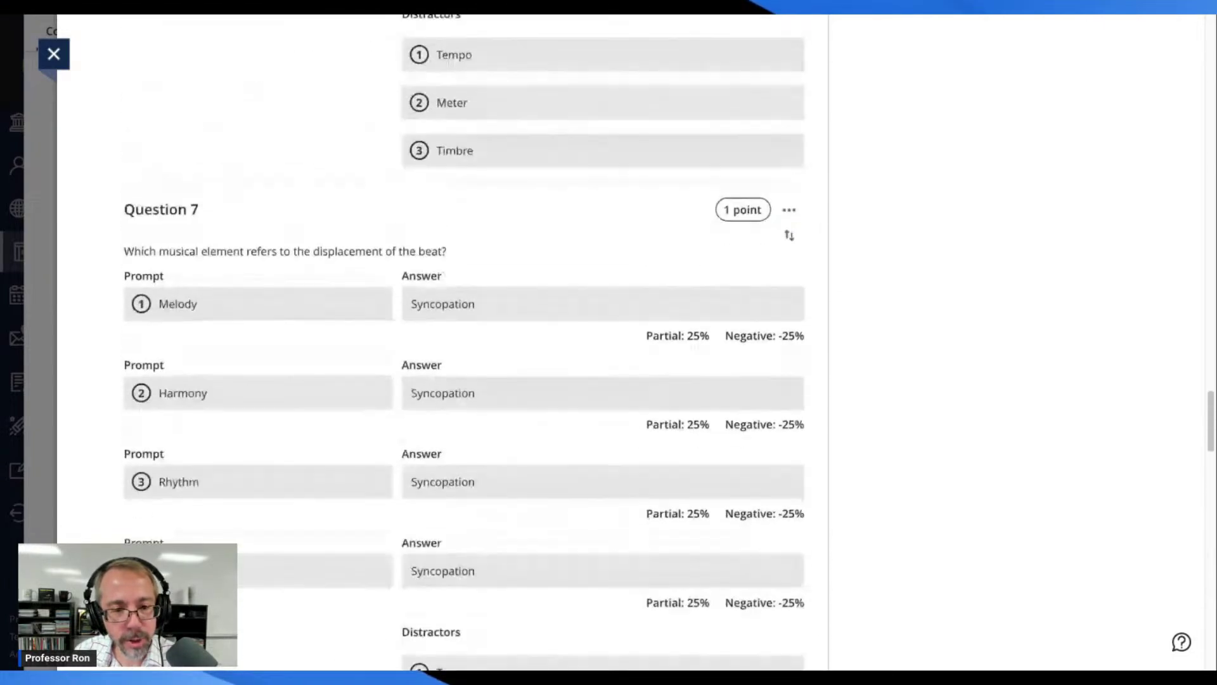
pyautogui.scroll(2, 464, 342)
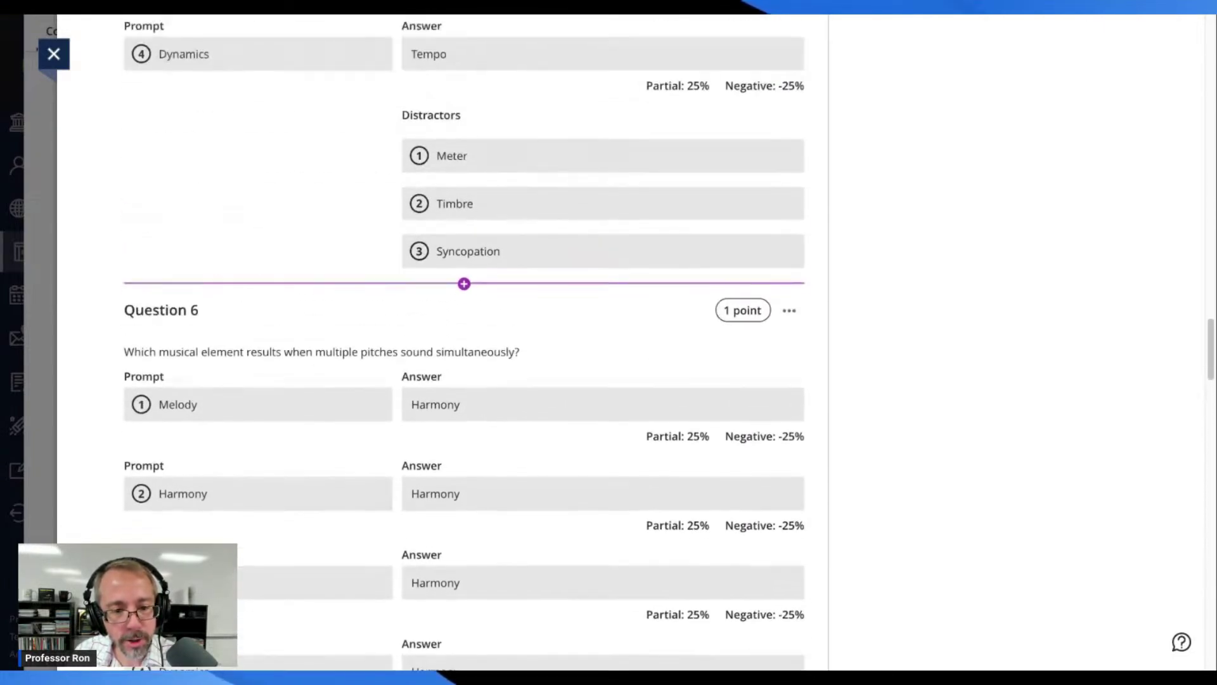
pyautogui.scroll(-5, 315, 177)
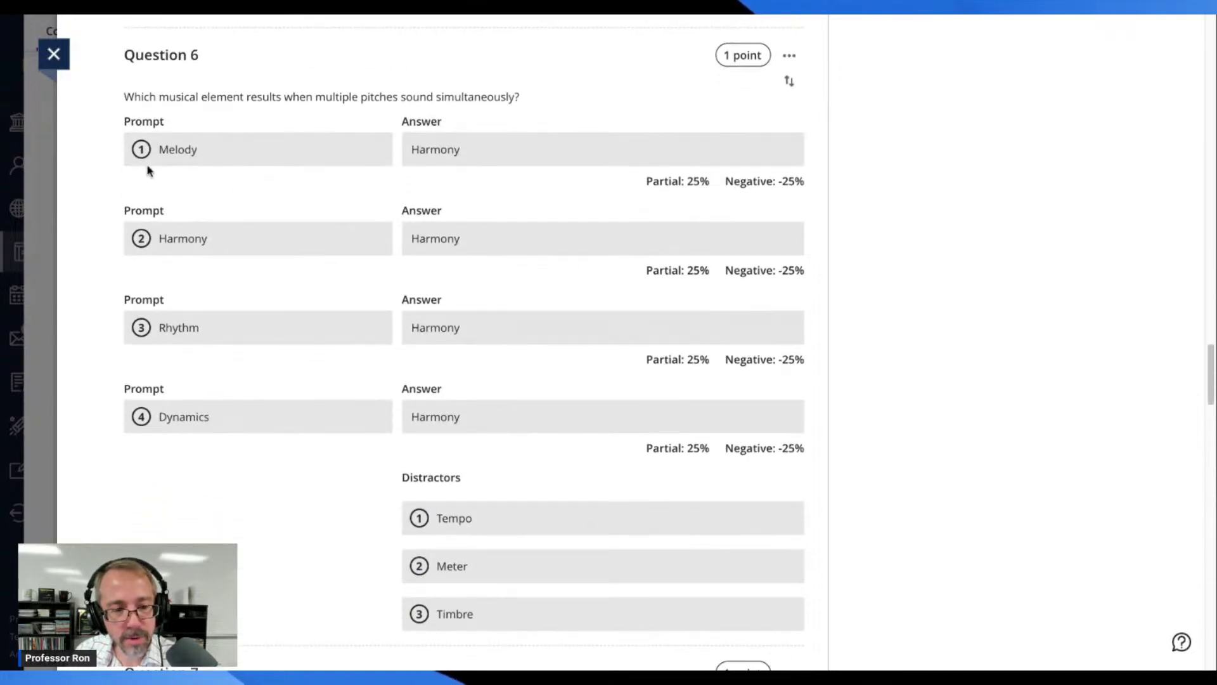
pyautogui.scroll(-1, 510, 247)
pyautogui.scroll(-2, 517, 254)
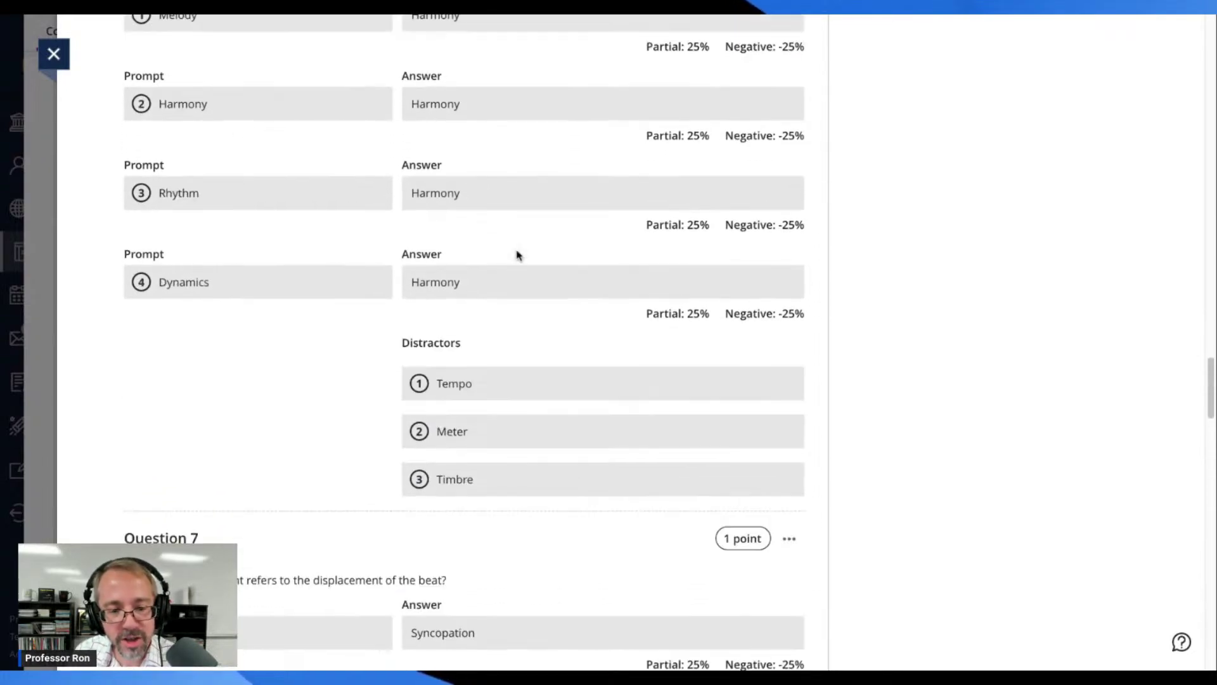
# Step: Make the Practice Quiz visible to students
pyautogui.scroll(20, 517, 254)
pyautogui.scroll(8, 463, 343)
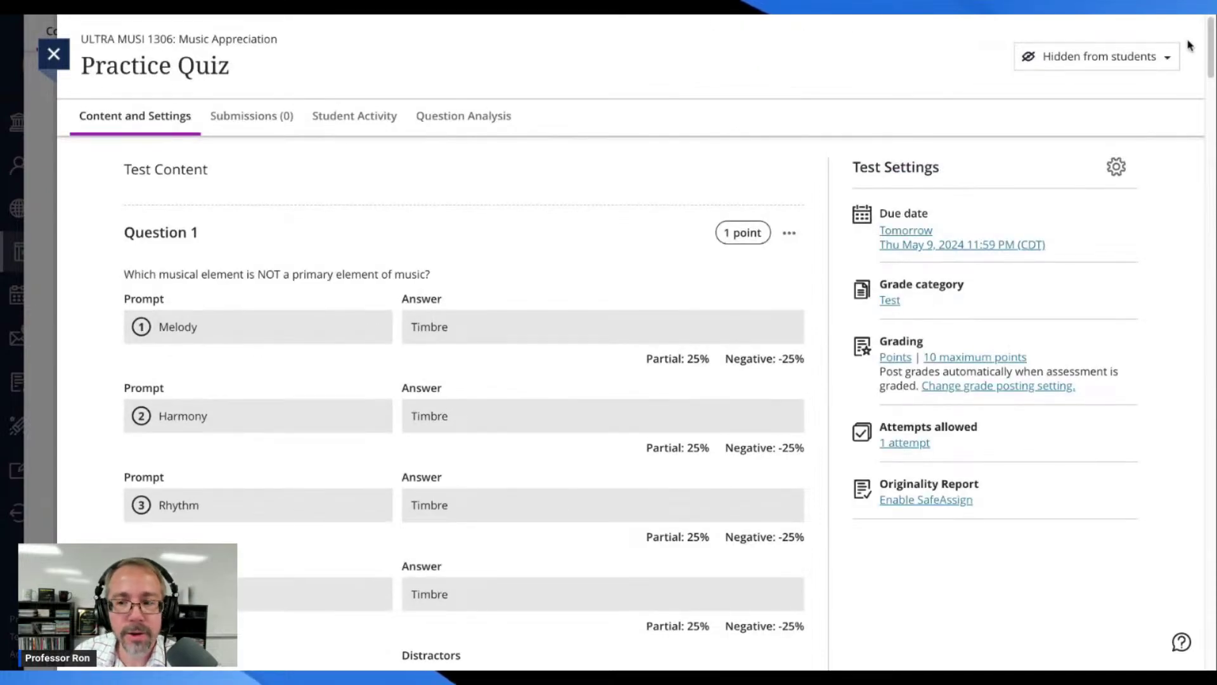
pyautogui.click(1095, 64)
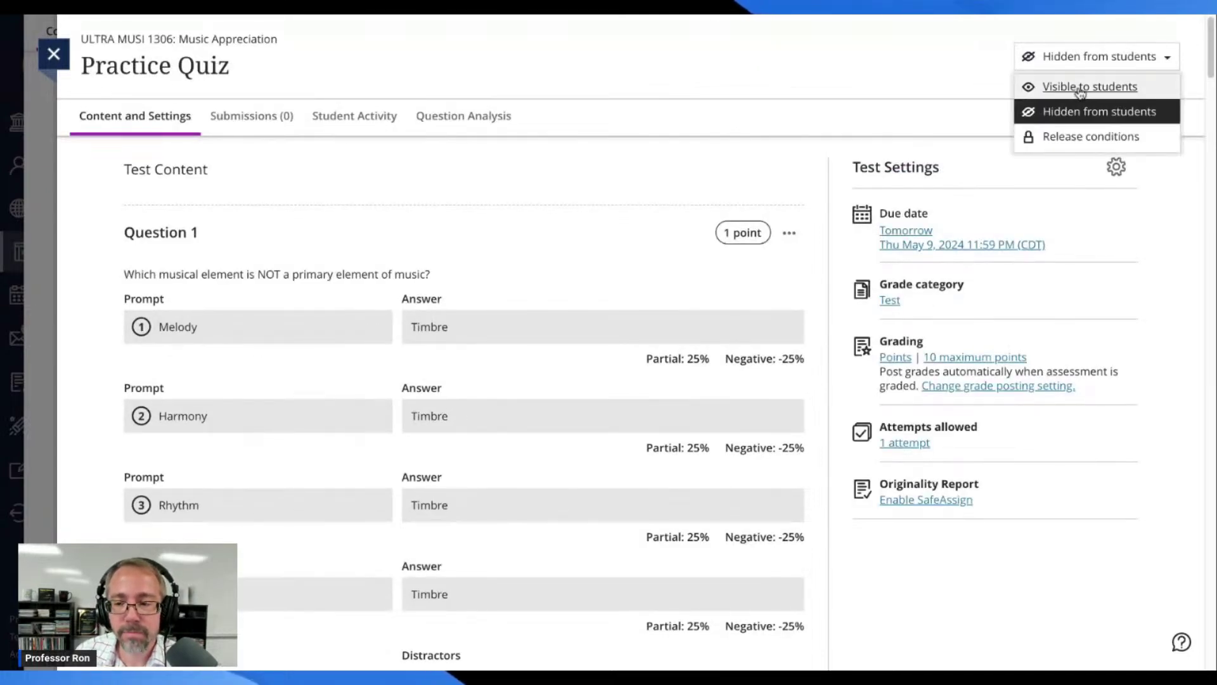
pyautogui.click(1086, 88)
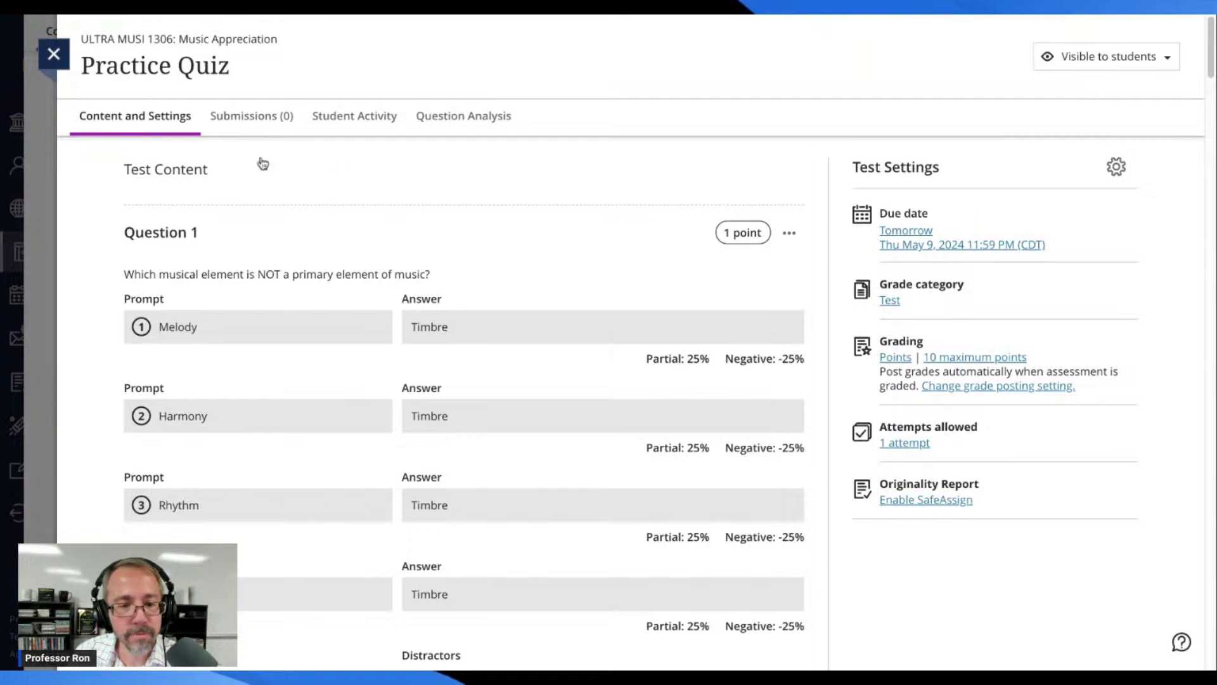
# Step: Close the Practice Quiz and start a Student Preview of the Music Appreciation course
pyautogui.scroll(-20, 733, 204)
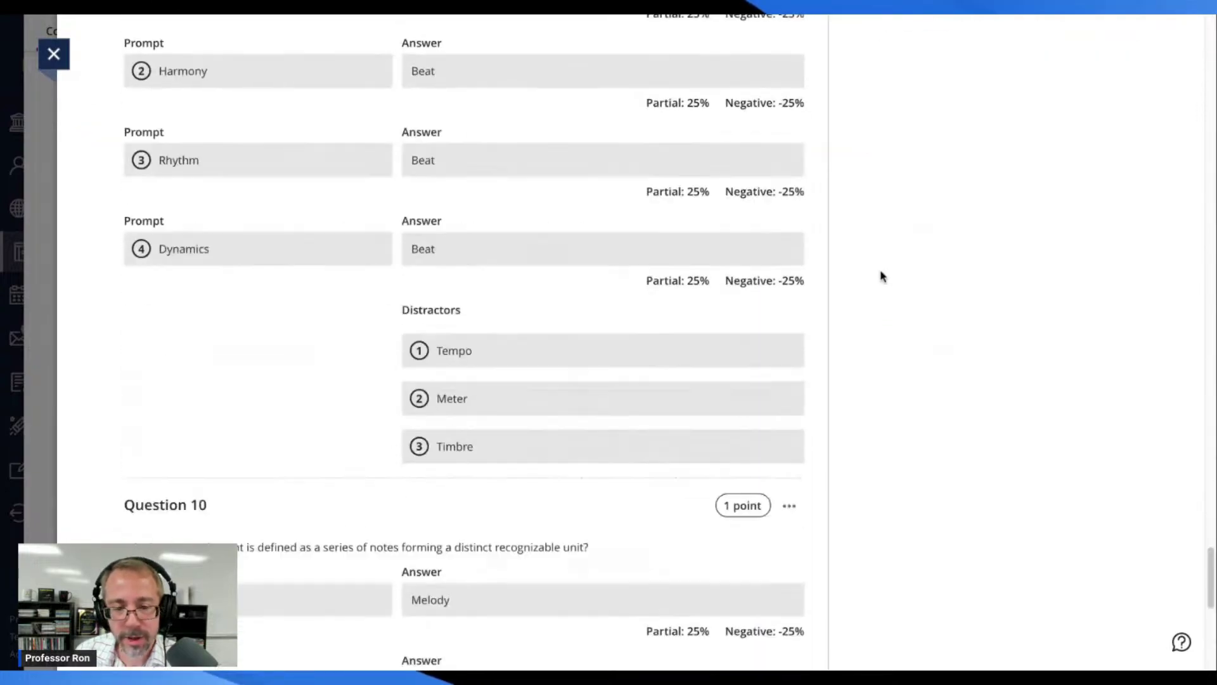
pyautogui.scroll(20, 883, 276)
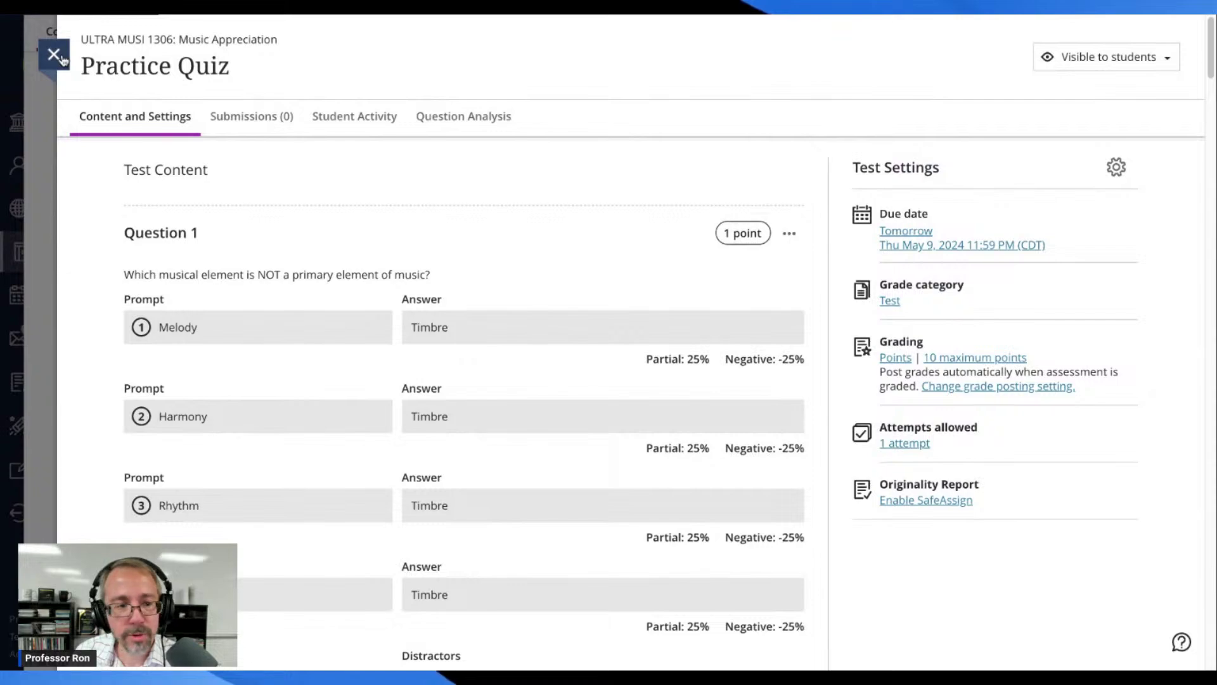
pyautogui.click(62, 58)
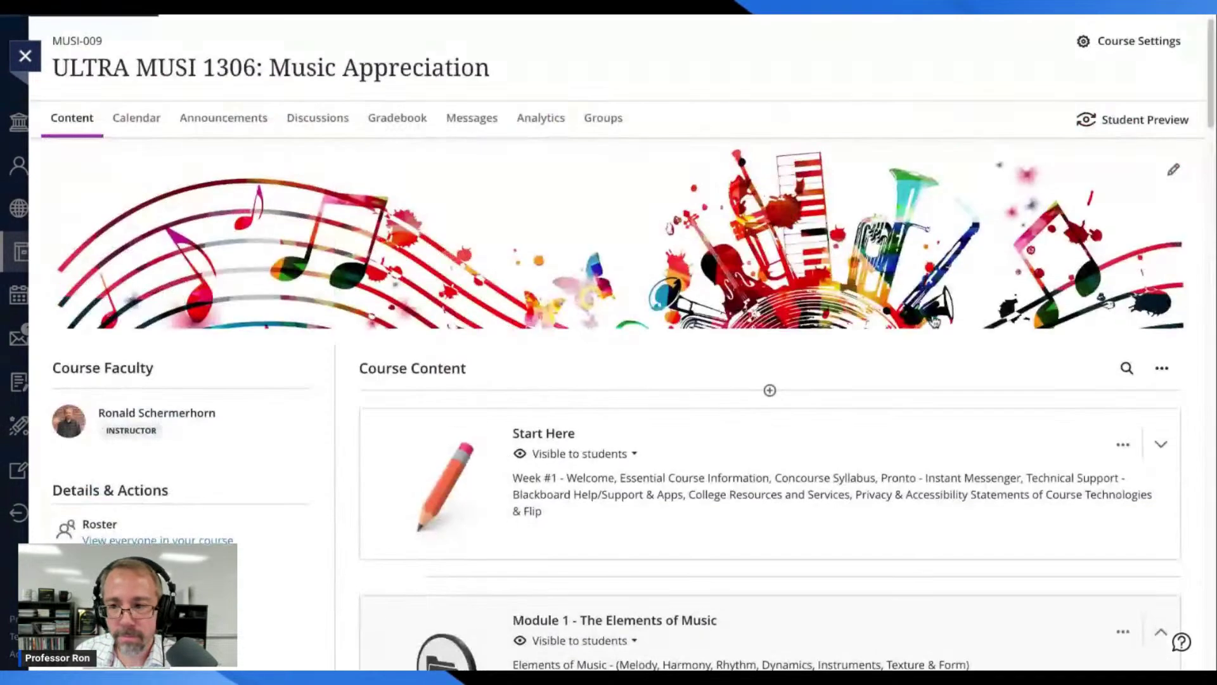
pyautogui.click(1167, 120)
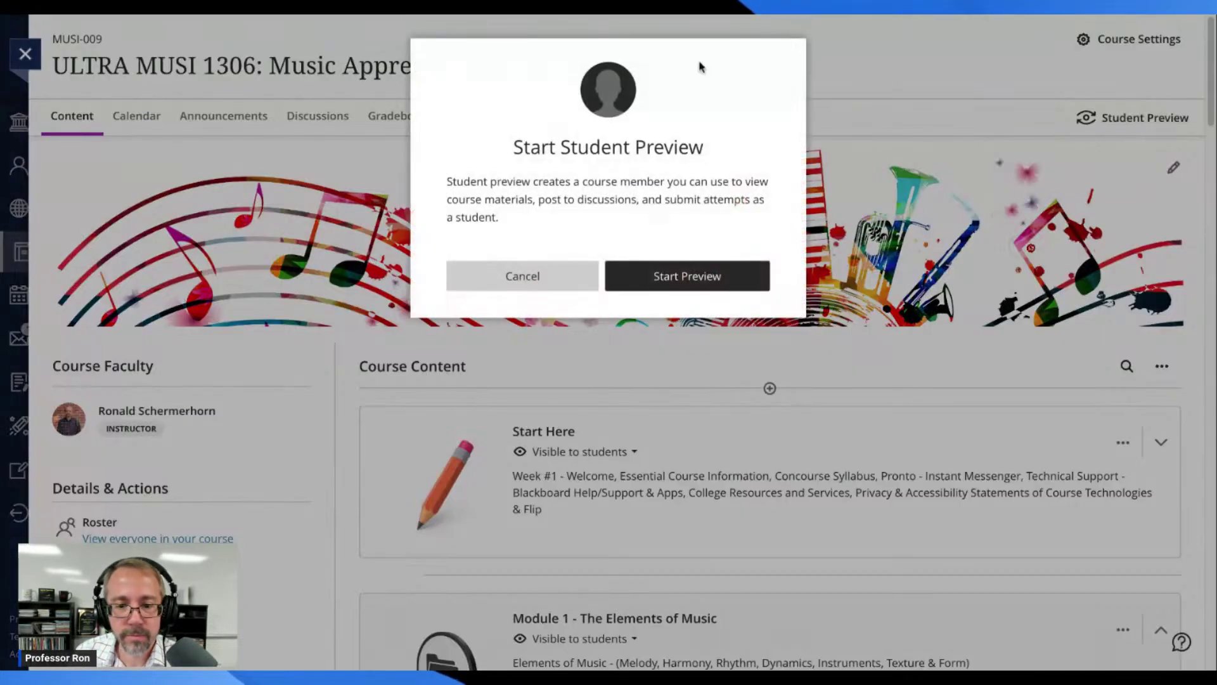
pyautogui.click(652, 276)
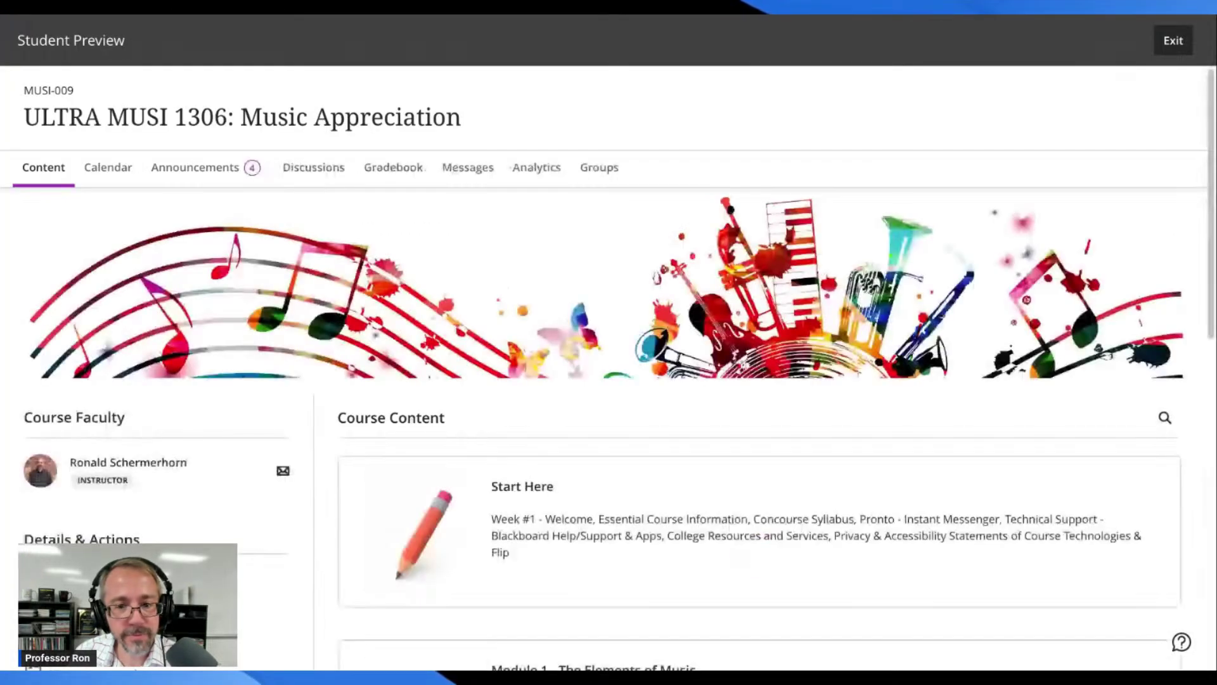
# Step: Open the Practice Quiz in Module 1's Week #5: Elements of Music 4 folder and start an attempt
pyautogui.scroll(-10, 793, 315)
pyautogui.scroll(5, 769, 303)
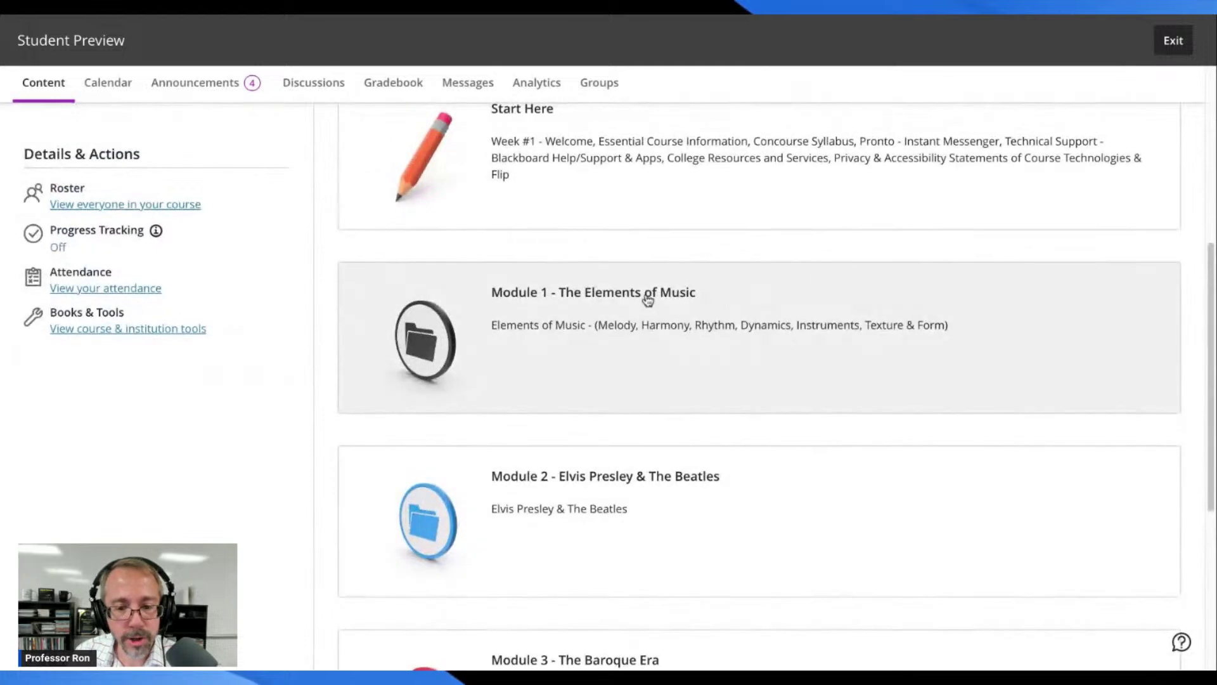
pyautogui.click(674, 317)
pyautogui.scroll(-8, 715, 312)
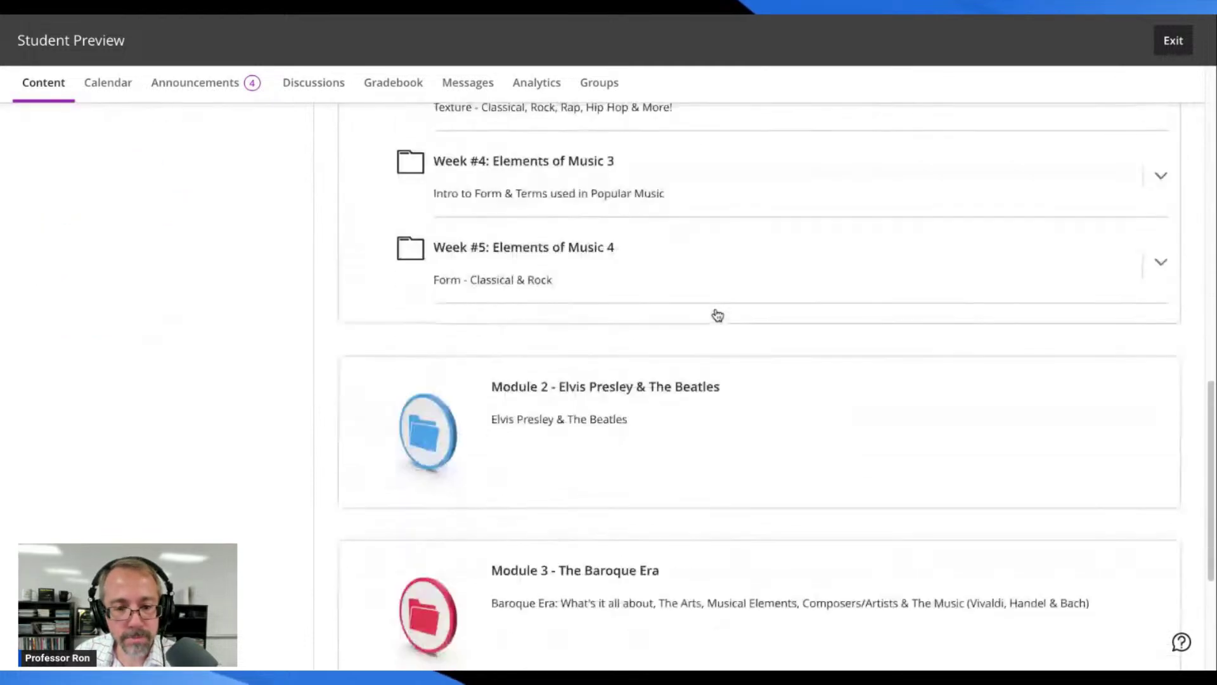
pyautogui.click(558, 240)
pyautogui.scroll(-3, 626, 247)
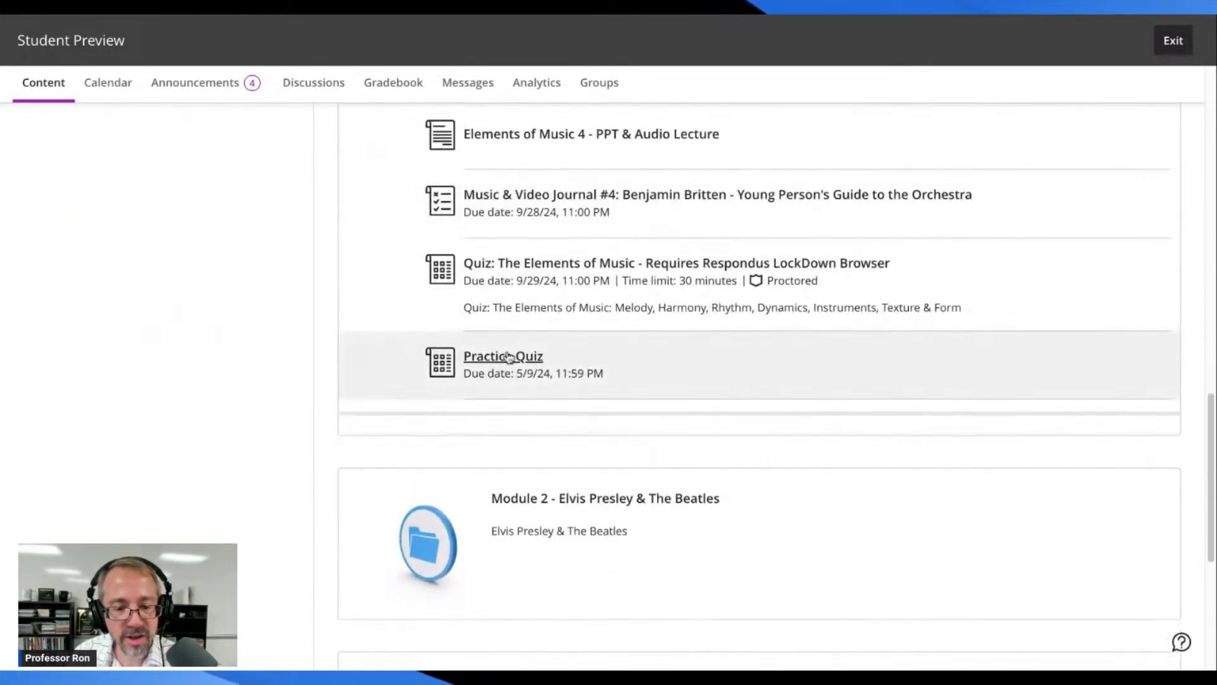
pyautogui.click(504, 359)
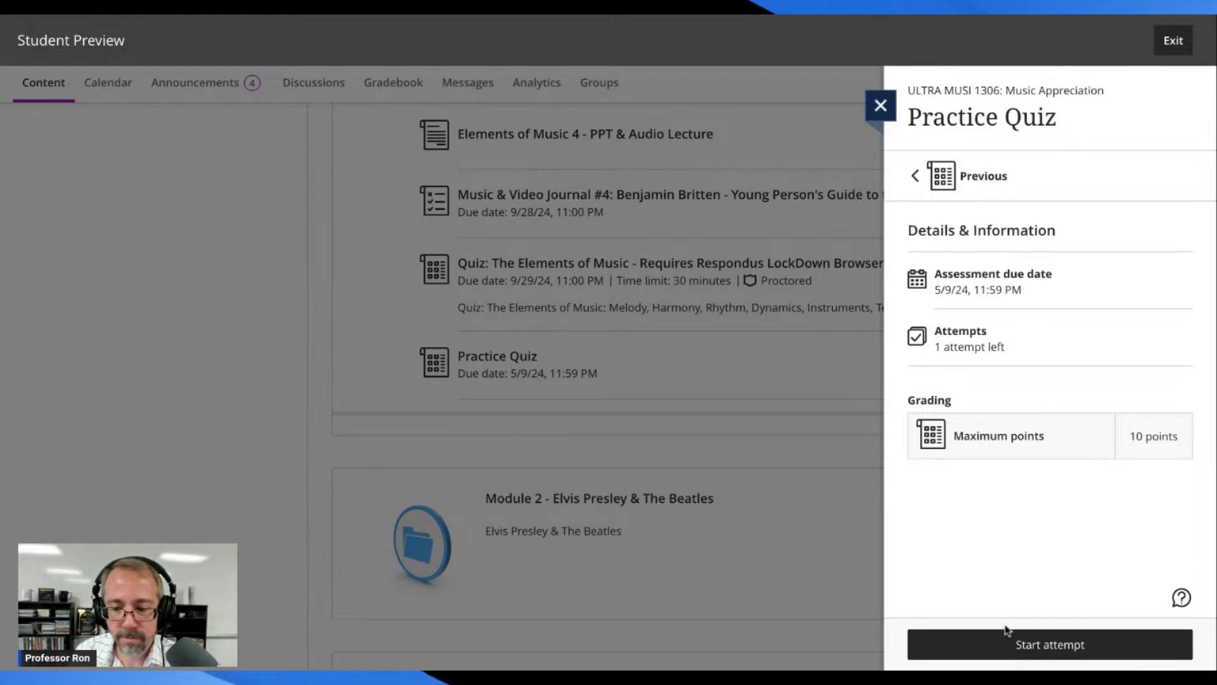
pyautogui.click(1029, 645)
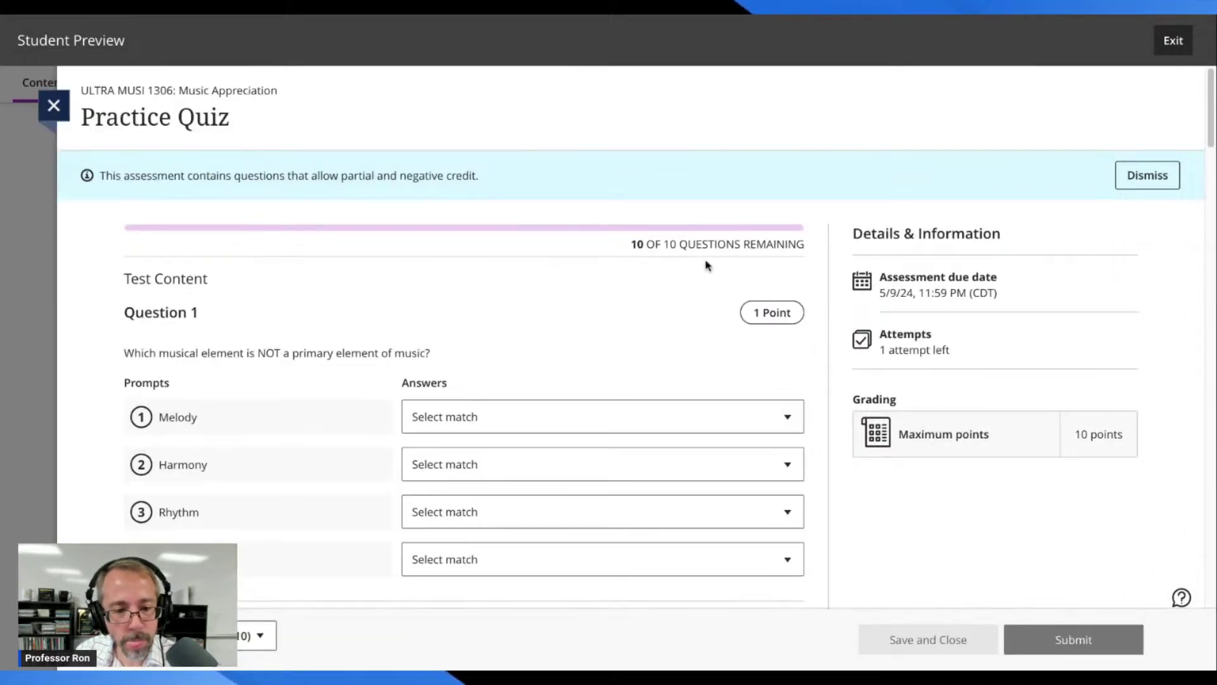
# Step: Inspect the match choices offered for the Melody prompt in Question 1, leaving it unanswered
pyautogui.scroll(-2, 697, 211)
pyautogui.scroll(2, 696, 211)
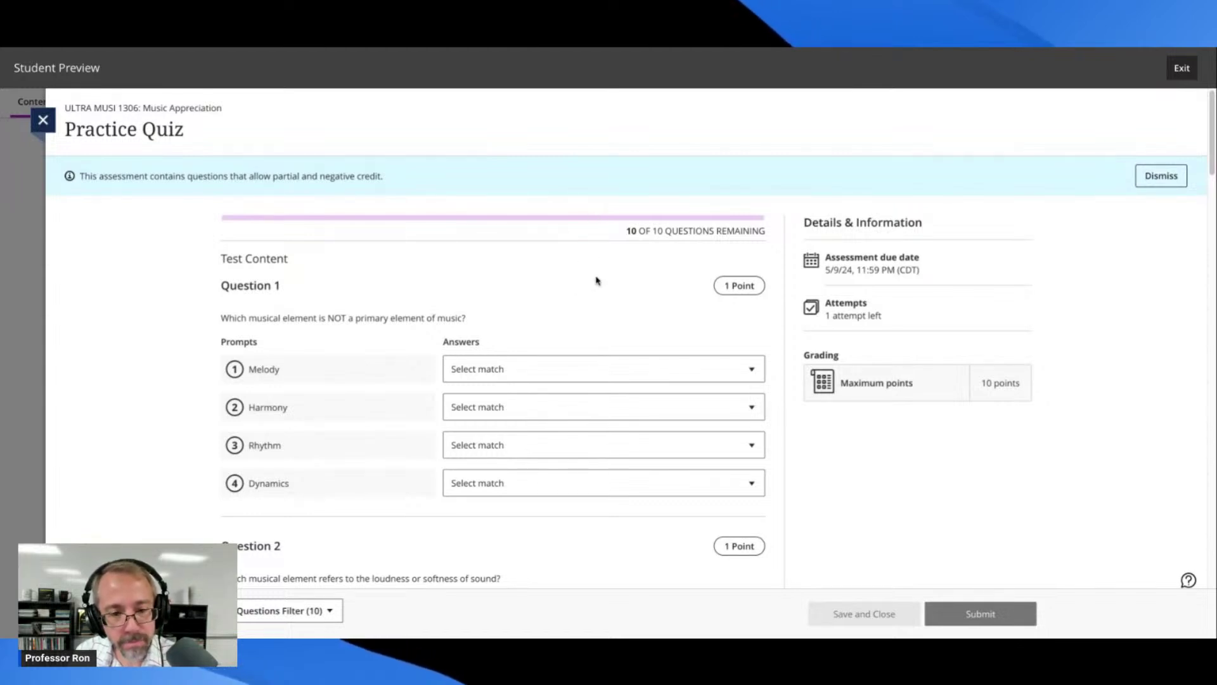
pyautogui.click(545, 375)
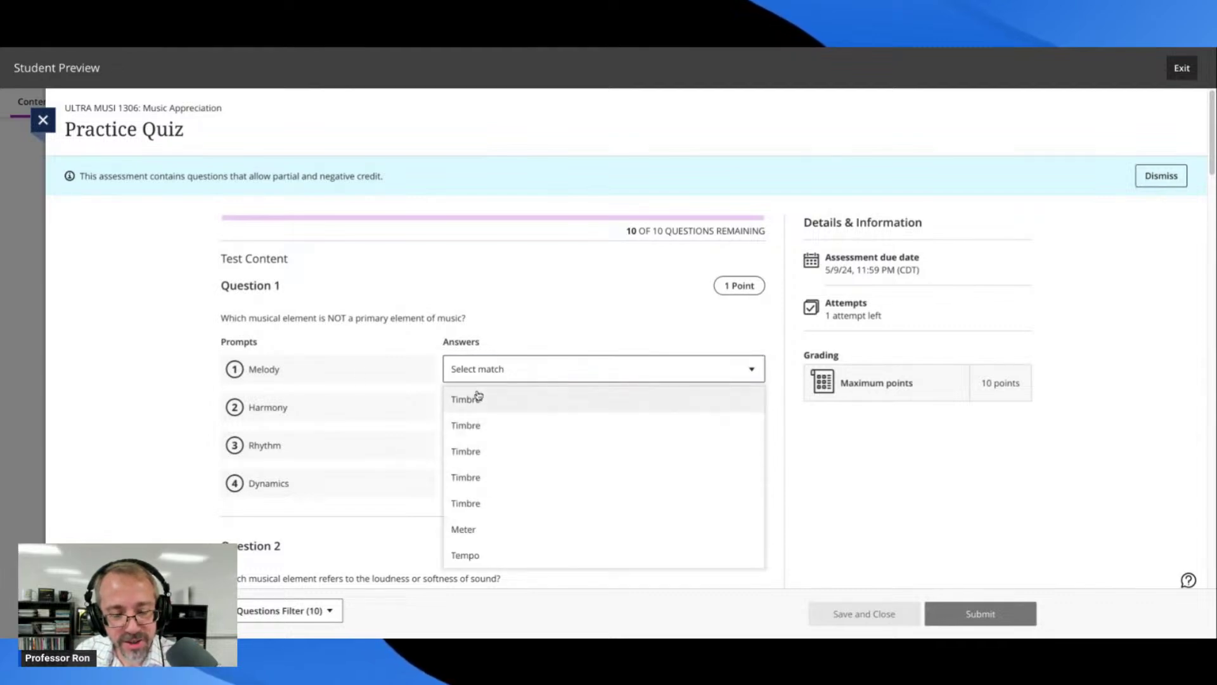
pyautogui.click(431, 281)
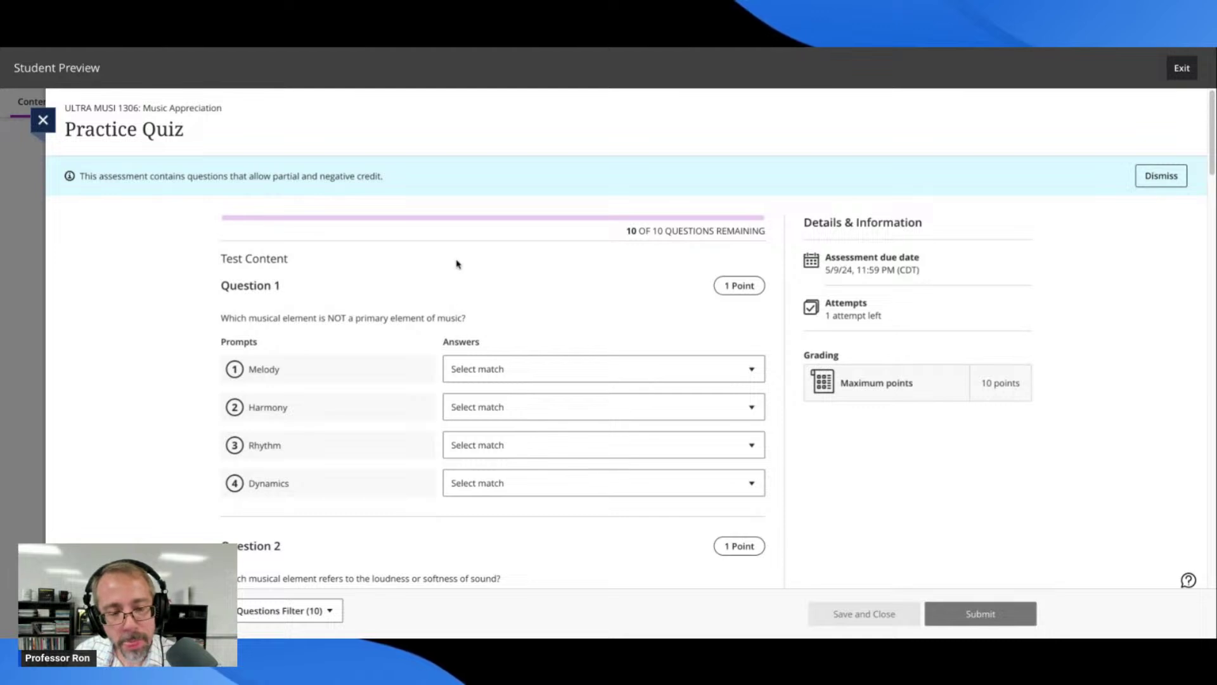
# Step: Examine how Questions 1 and 2 present their wording, prompts and answer fields in the student attempt
pyautogui.scroll(-1, 458, 264)
pyautogui.scroll(-5, 406, 299)
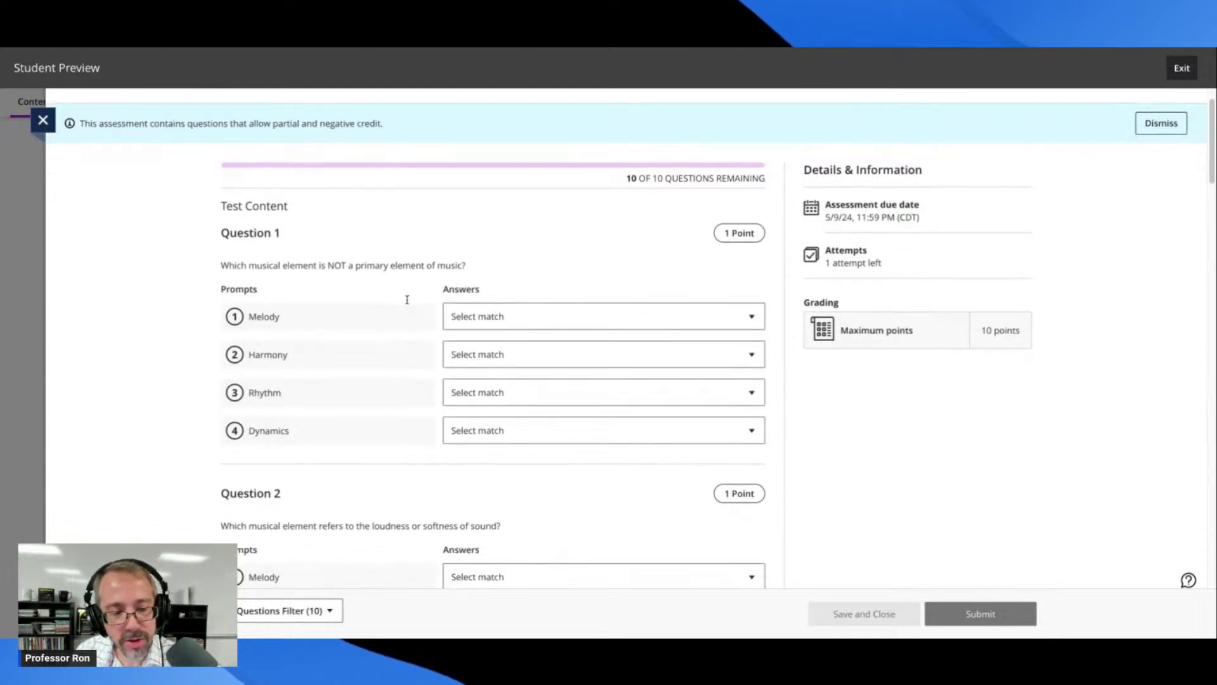
pyautogui.scroll(4, 432, 310)
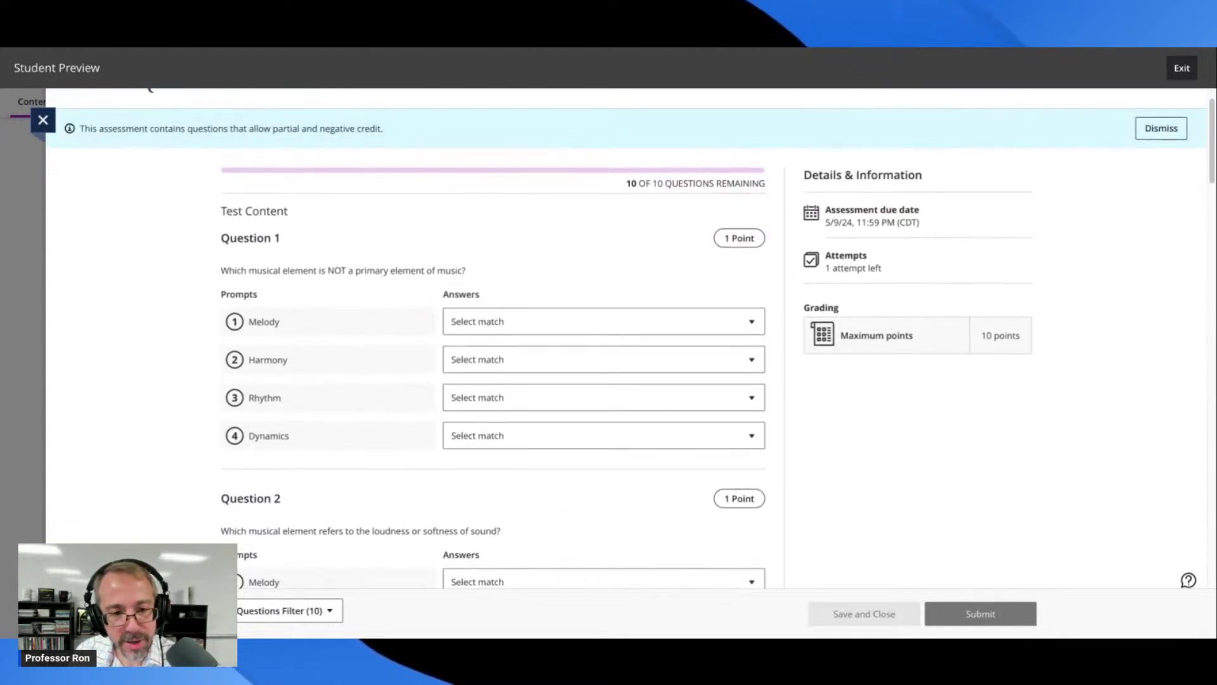
pyautogui.scroll(-3, 431, 311)
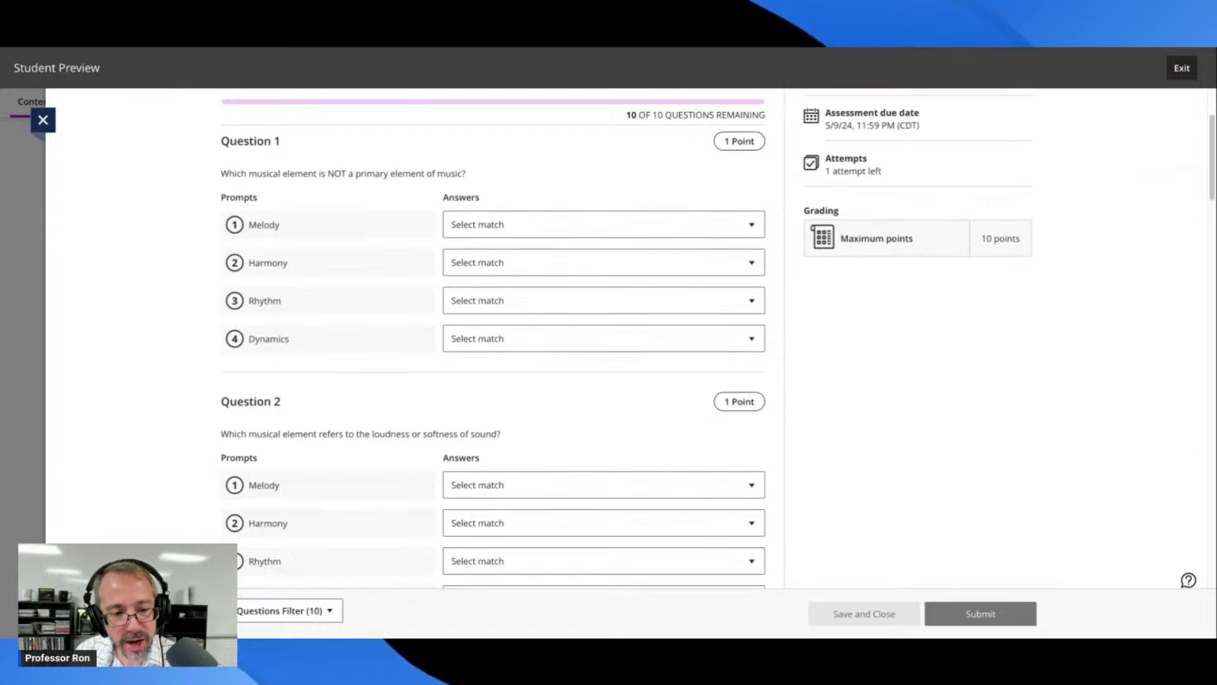
pyautogui.scroll(-1, 494, 342)
pyautogui.scroll(3, 495, 342)
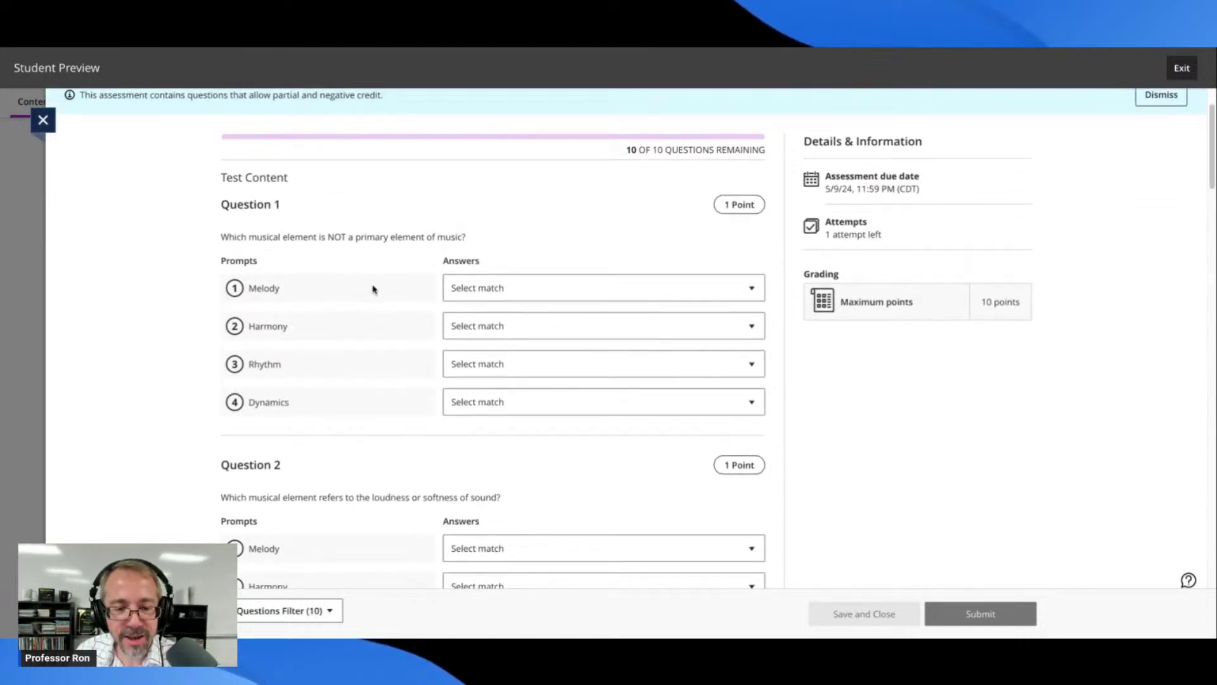
pyautogui.scroll(-1, 374, 289)
pyautogui.scroll(3, 375, 285)
pyautogui.scroll(-1, 375, 285)
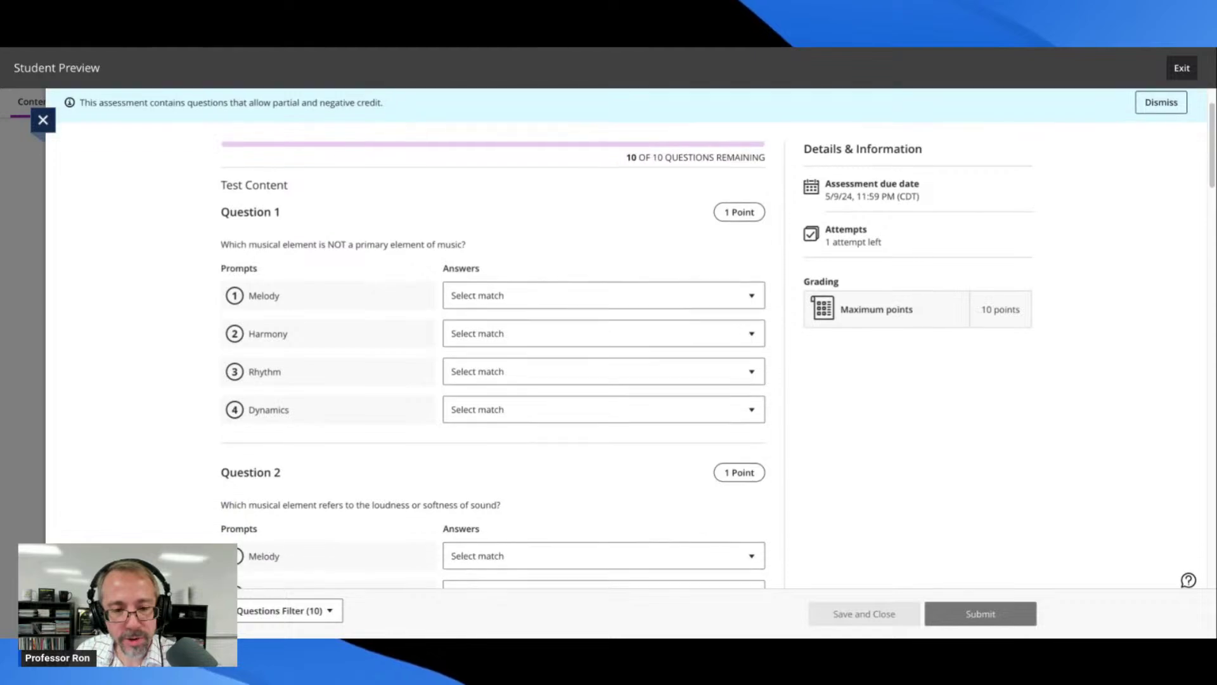
pyautogui.scroll(-1, 495, 343)
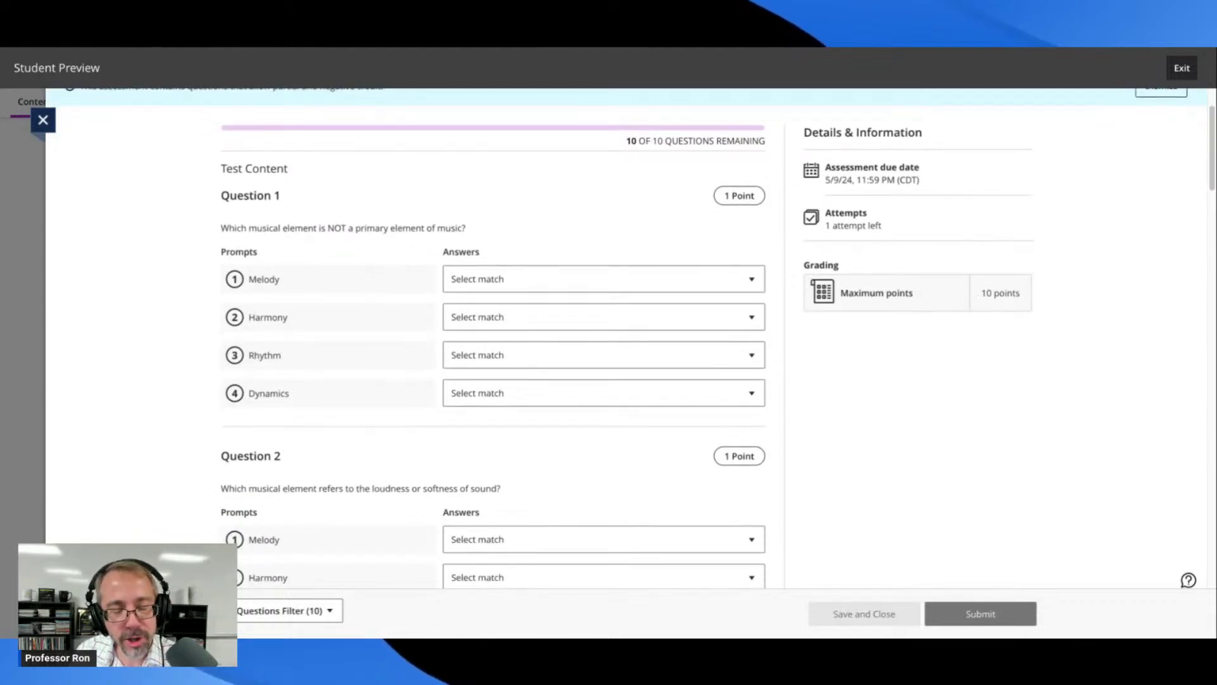
# Step: Compare the Melody prompt's match choices with the wording of Question 1 about non-primary musical elements
pyautogui.click(516, 280)
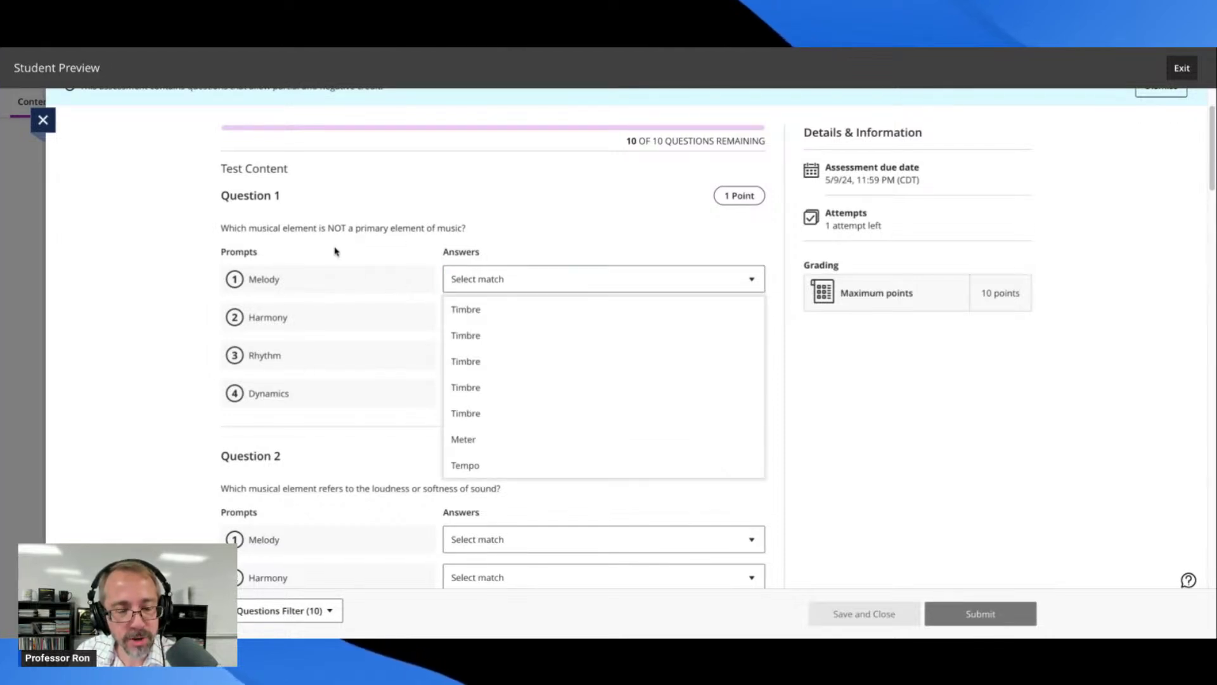
pyautogui.click(280, 288)
pyautogui.click(525, 279)
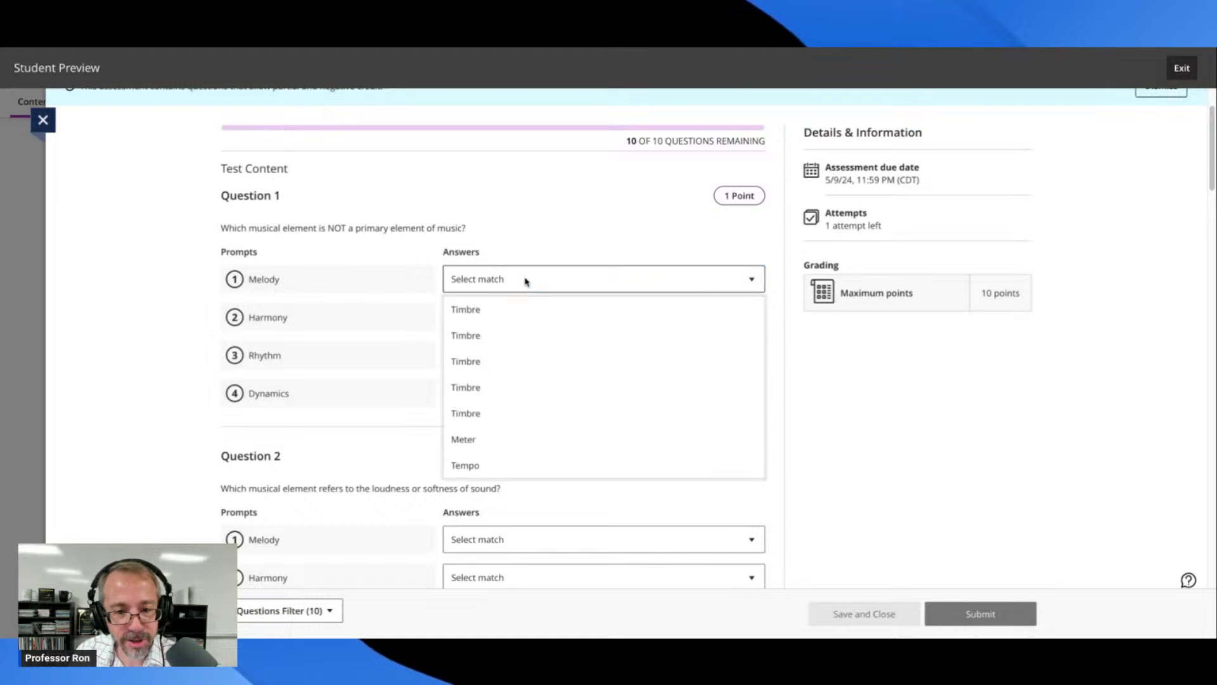
# Step: Match the Melody prompt in Question 1 with Timbre and look over the wording of the questions further down the attempt
pyautogui.click(544, 225)
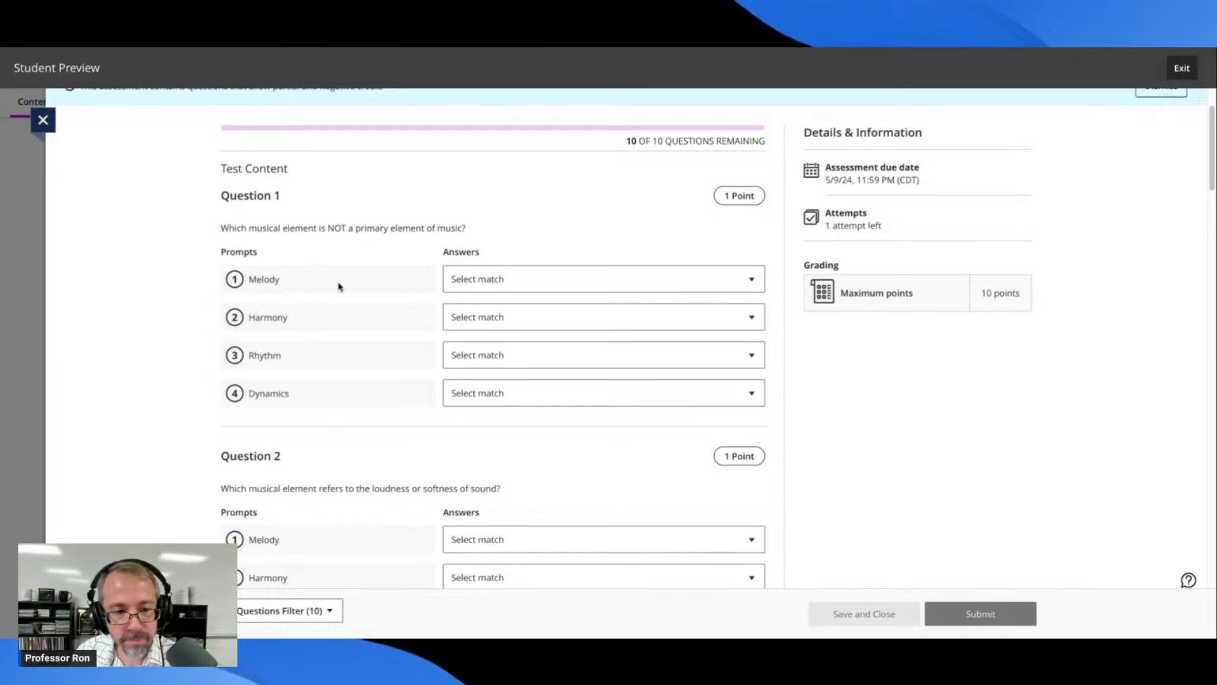
pyautogui.scroll(-1, 307, 282)
pyautogui.click(486, 262)
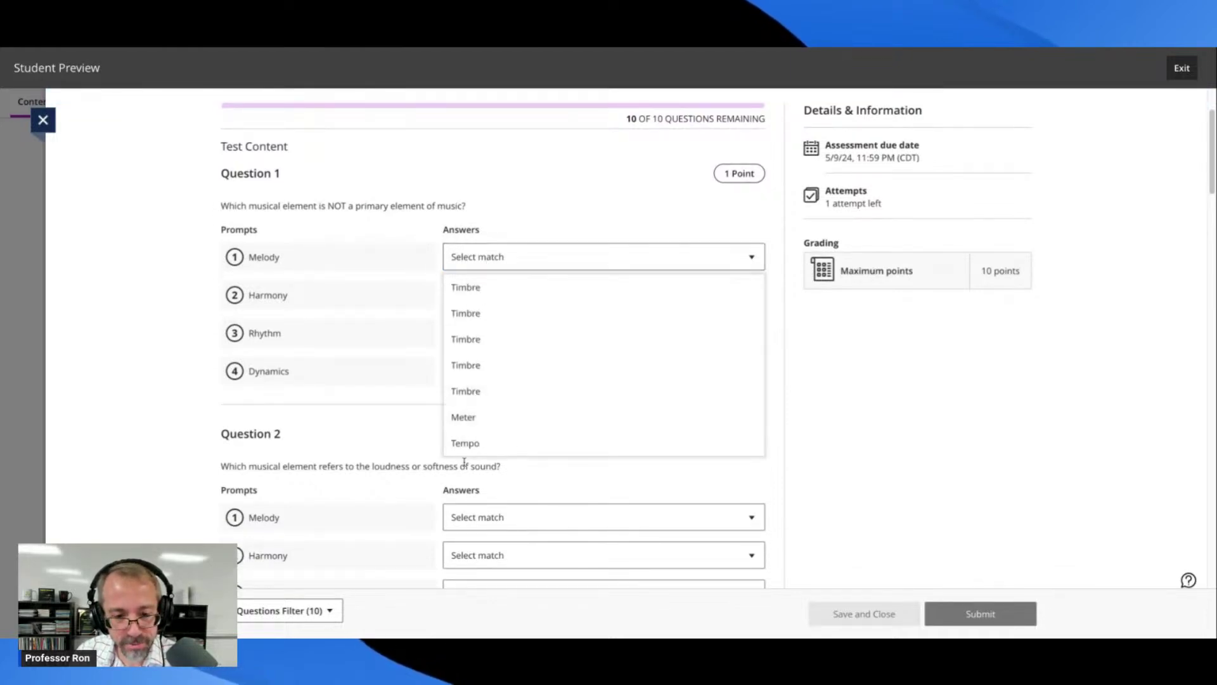
pyautogui.click(487, 288)
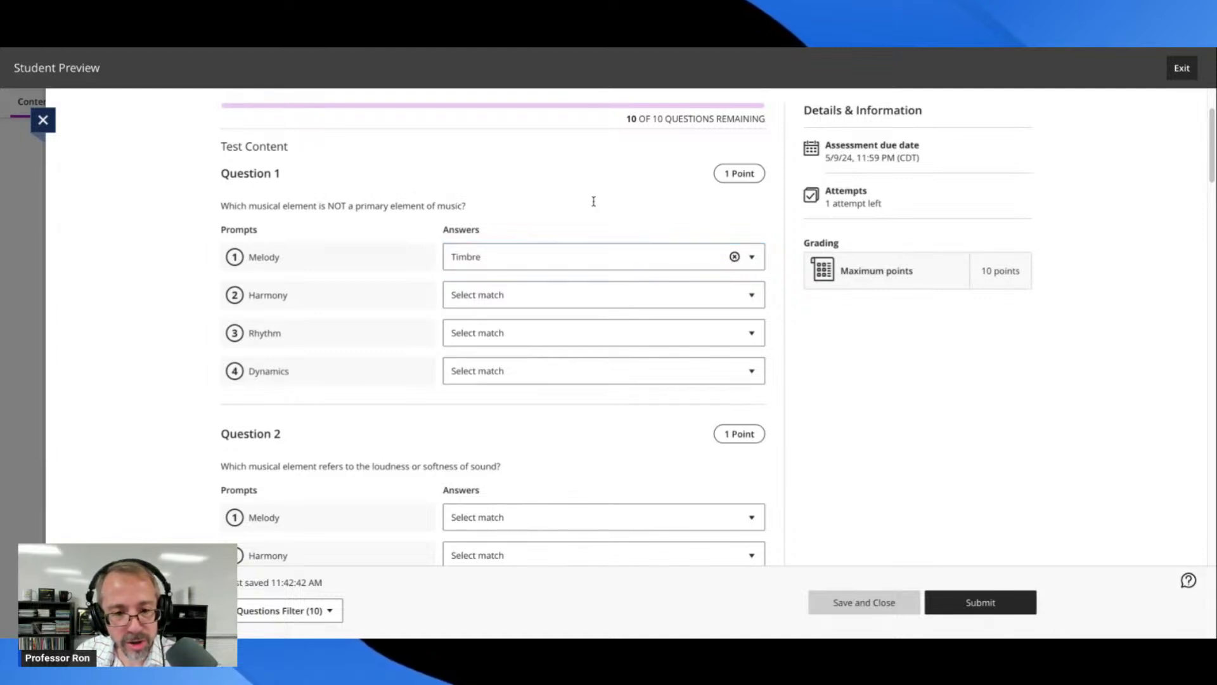
pyautogui.scroll(-3, 506, 243)
pyautogui.scroll(-12, 513, 252)
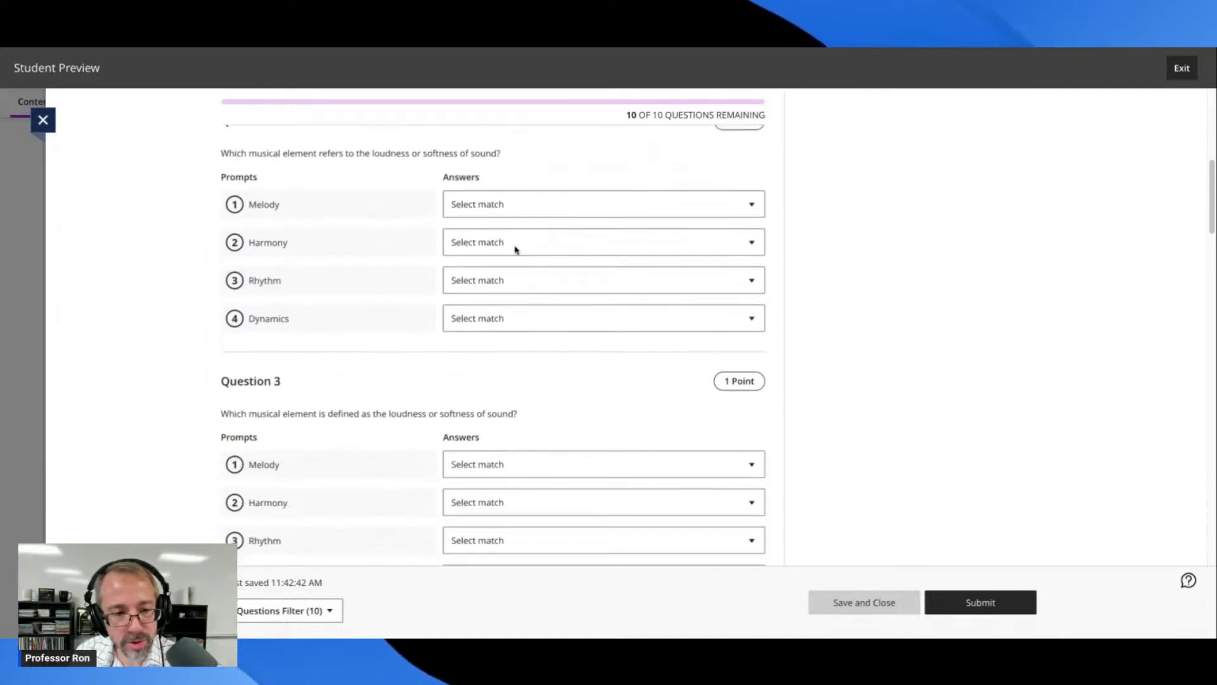
pyautogui.scroll(-14, 515, 250)
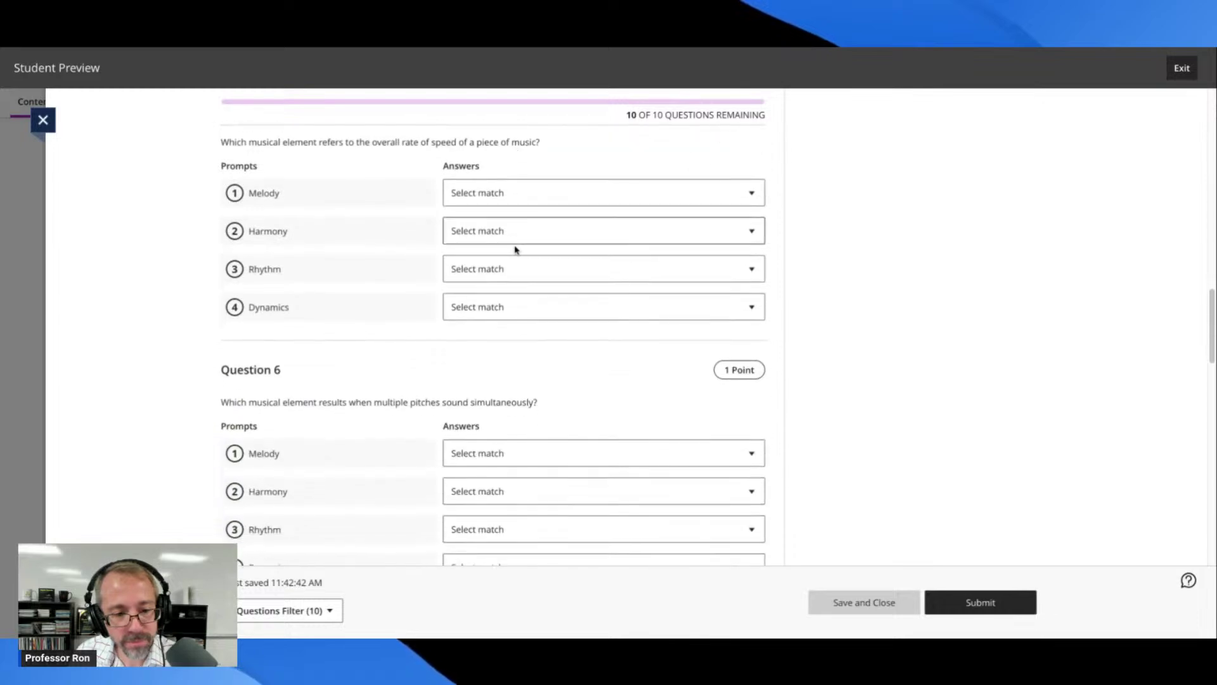
pyautogui.scroll(20, 521, 219)
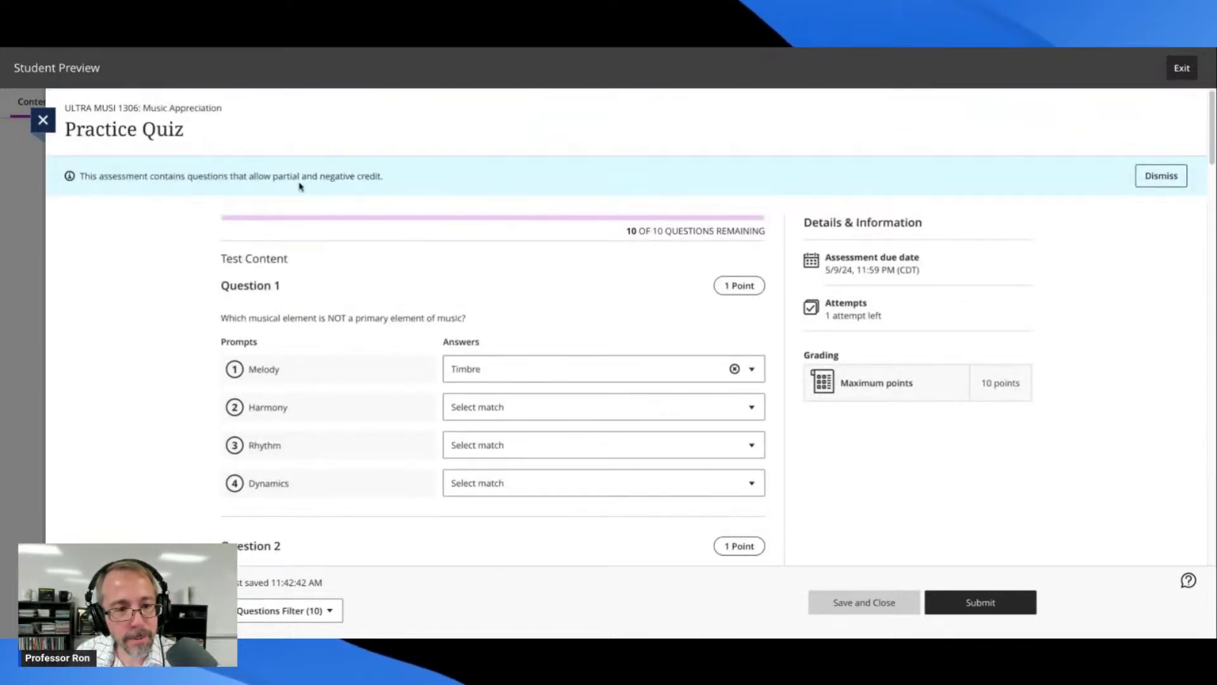
# Step: Close the Practice Quiz attempt and exit Student Preview, discarding the preview user
pyautogui.click(42, 122)
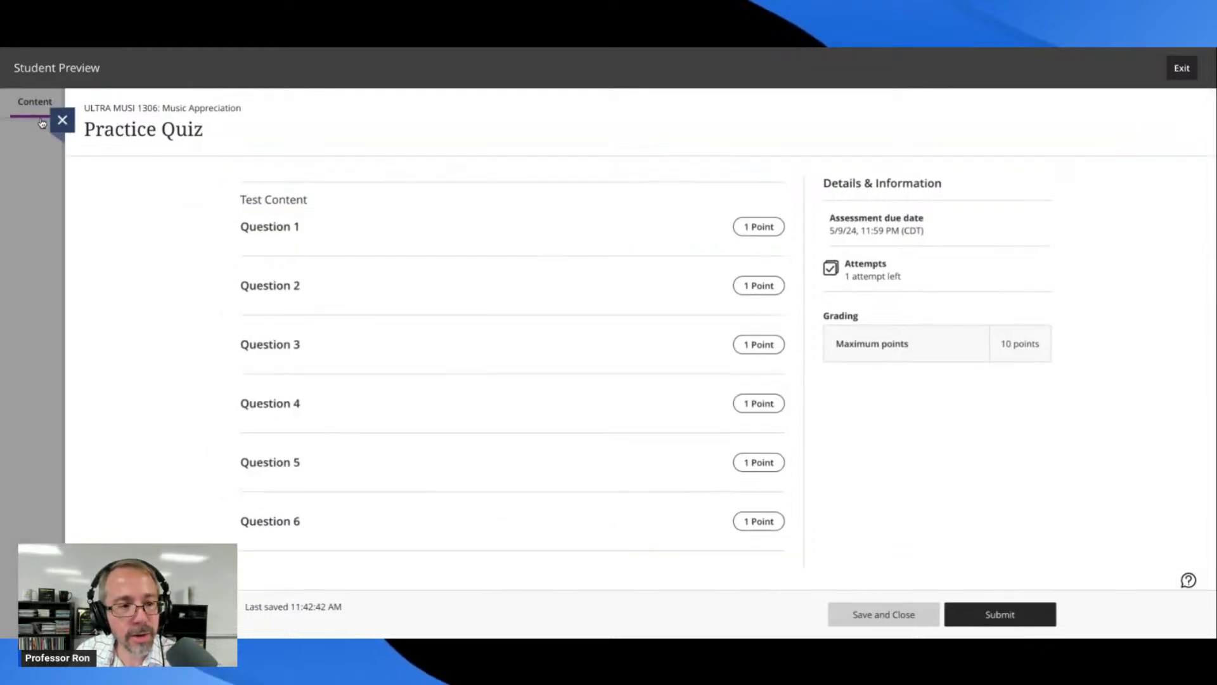
pyautogui.scroll(7, 470, 268)
pyautogui.scroll(7, 470, 268)
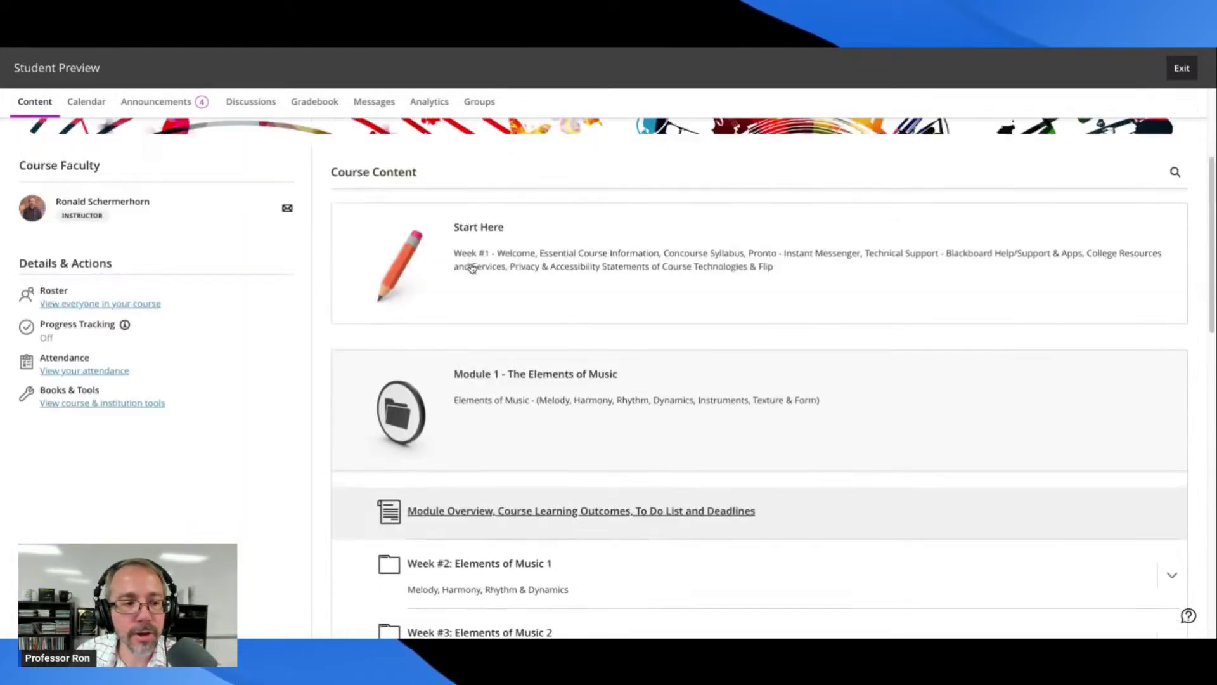
pyautogui.click(1181, 69)
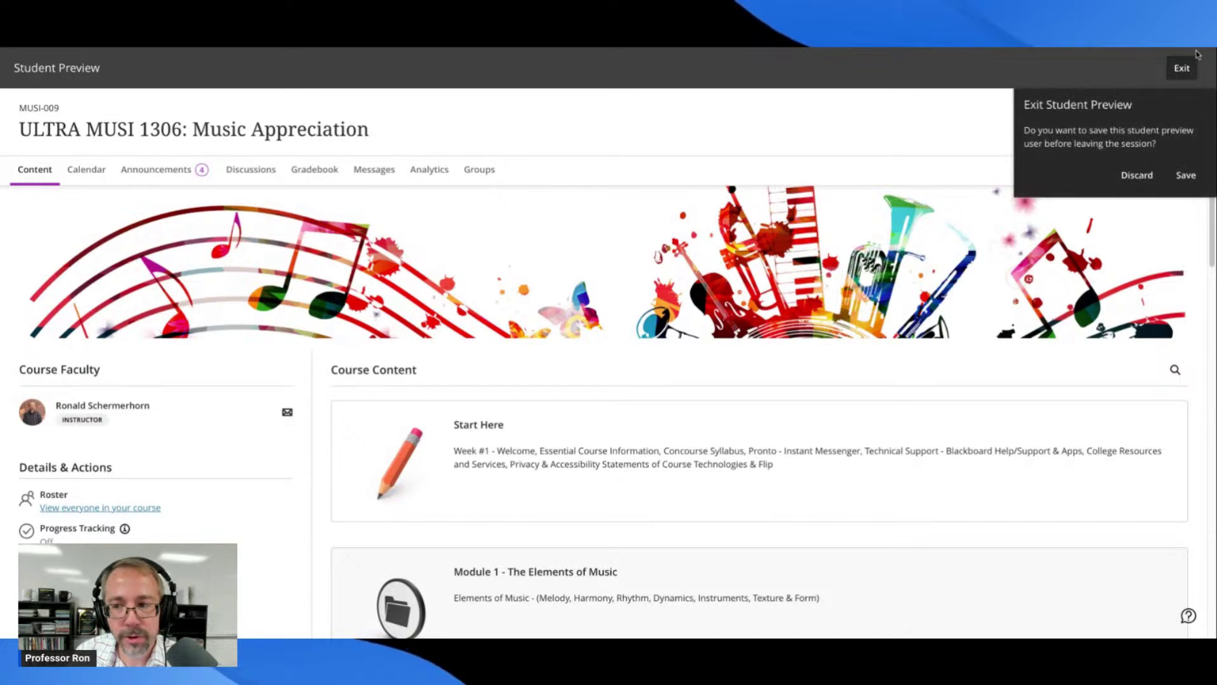
pyautogui.click(1136, 176)
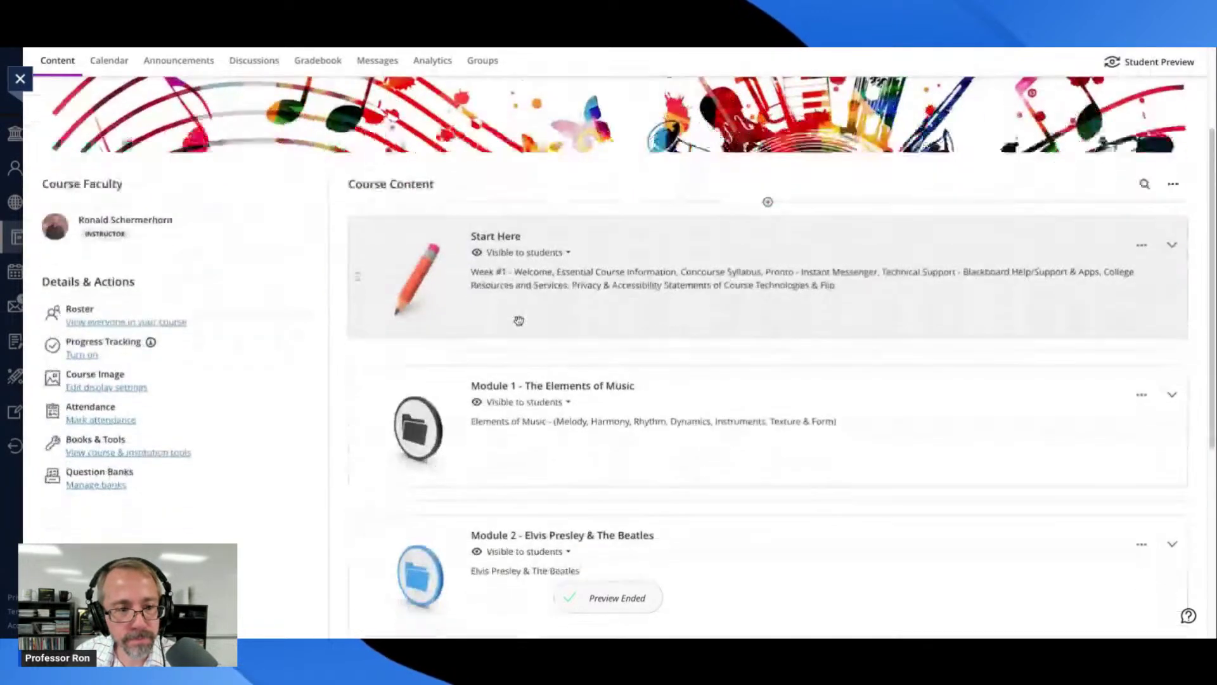
# Step: Expand Module 1 - The Elements of Music and its Week #5: Elements of Music 4 folder in the instructor view
pyautogui.scroll(-8, 522, 326)
pyautogui.scroll(4, 570, 285)
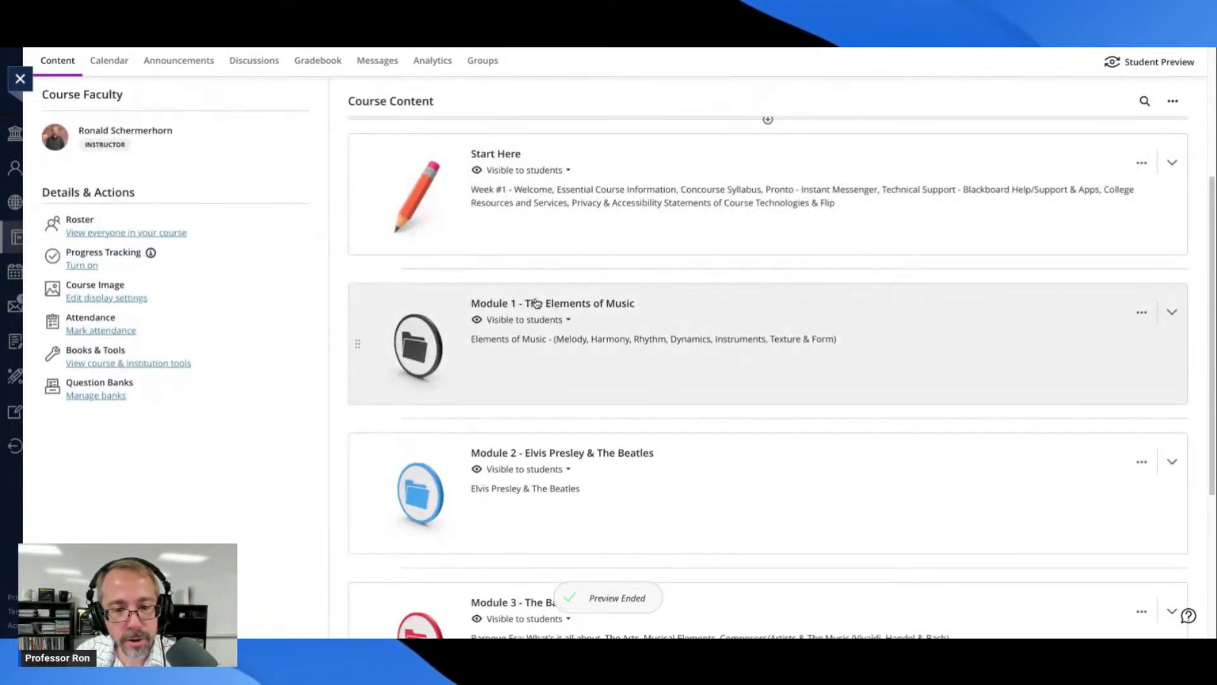
pyautogui.click(537, 304)
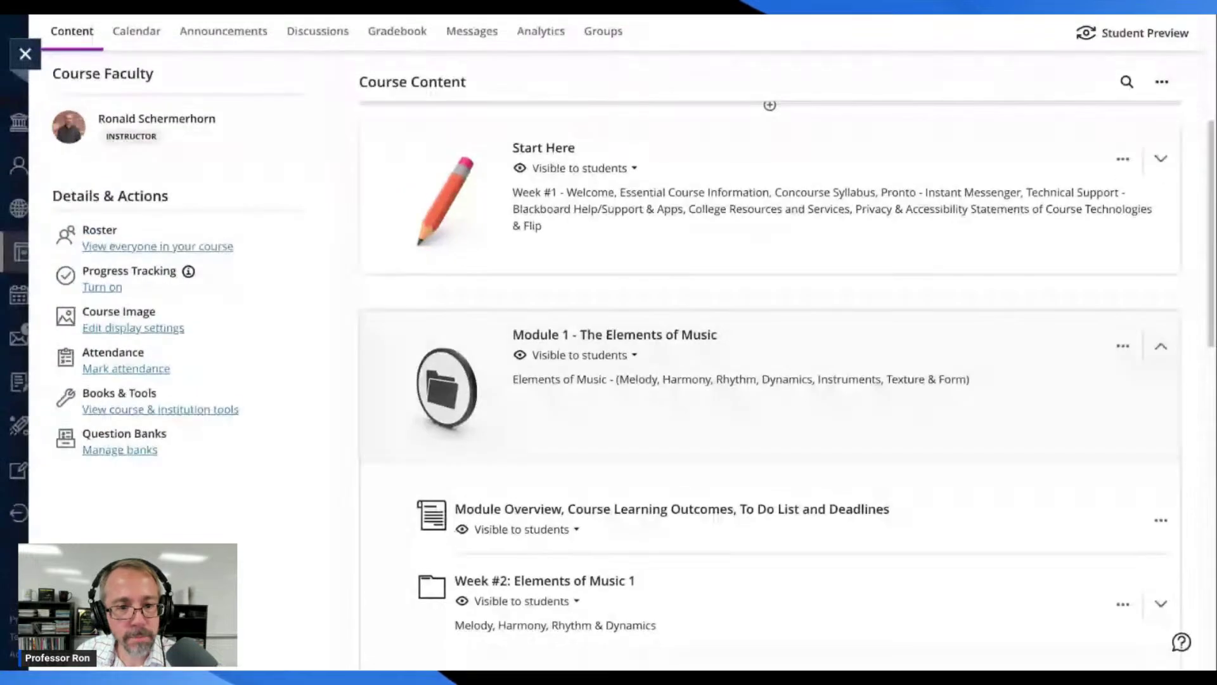
pyautogui.scroll(-2, 652, 203)
pyautogui.scroll(-4, 654, 300)
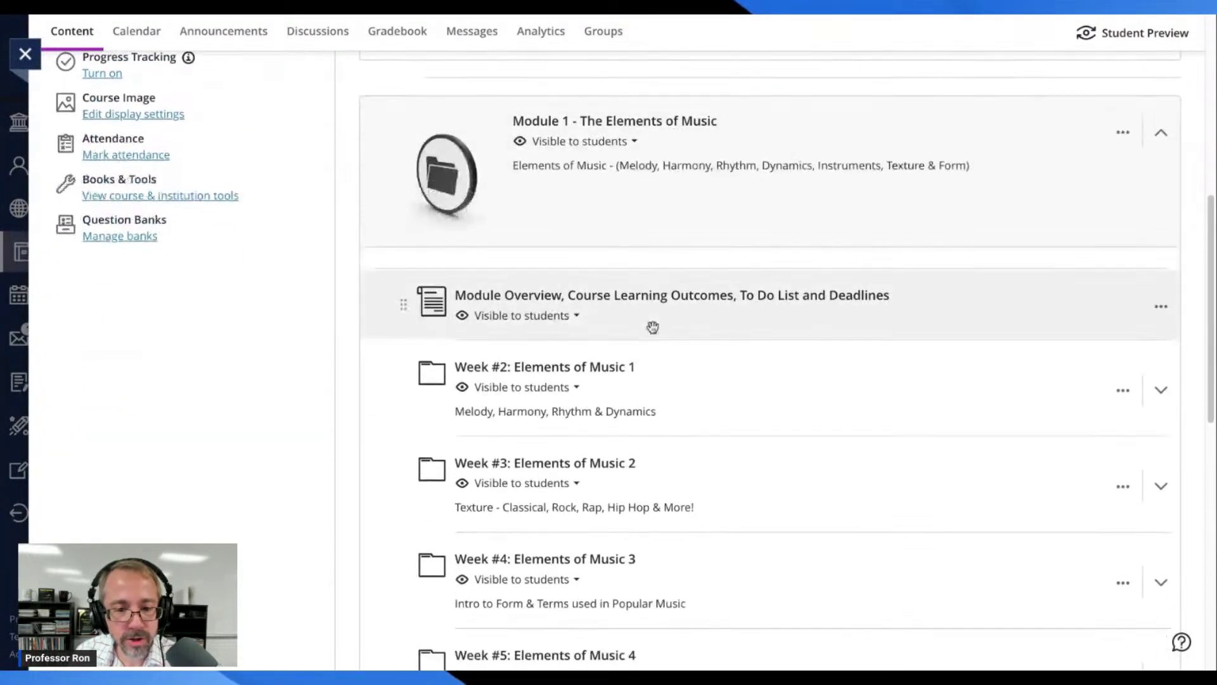
pyautogui.scroll(-1, 660, 389)
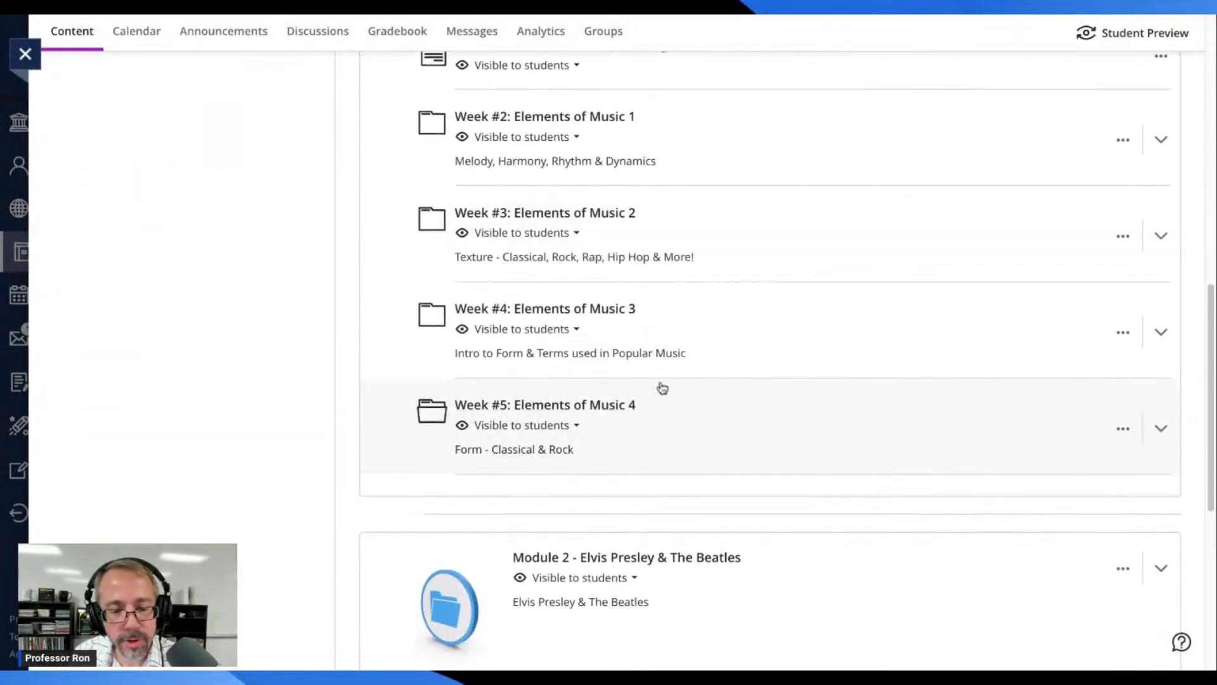
pyautogui.click(731, 277)
pyautogui.scroll(-6, 731, 276)
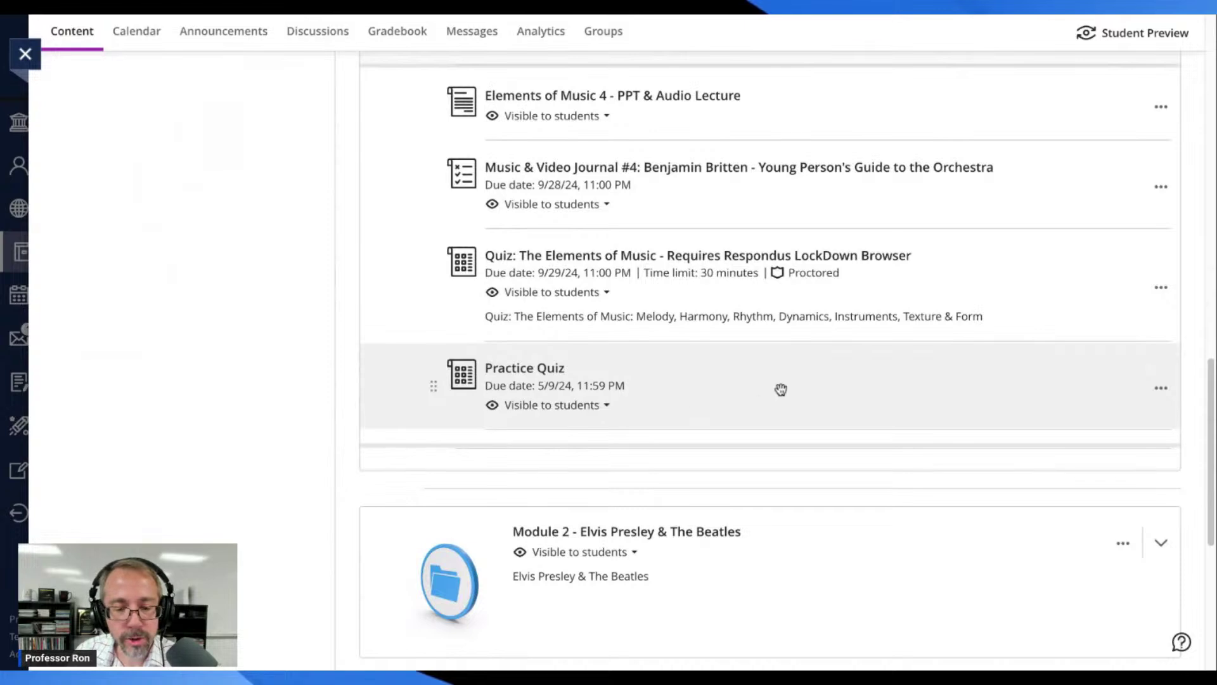
# Step: Create a new test below the existing Practice Quiz in the Week #5 folder and title it Practice Quiz
pyautogui.click(771, 430)
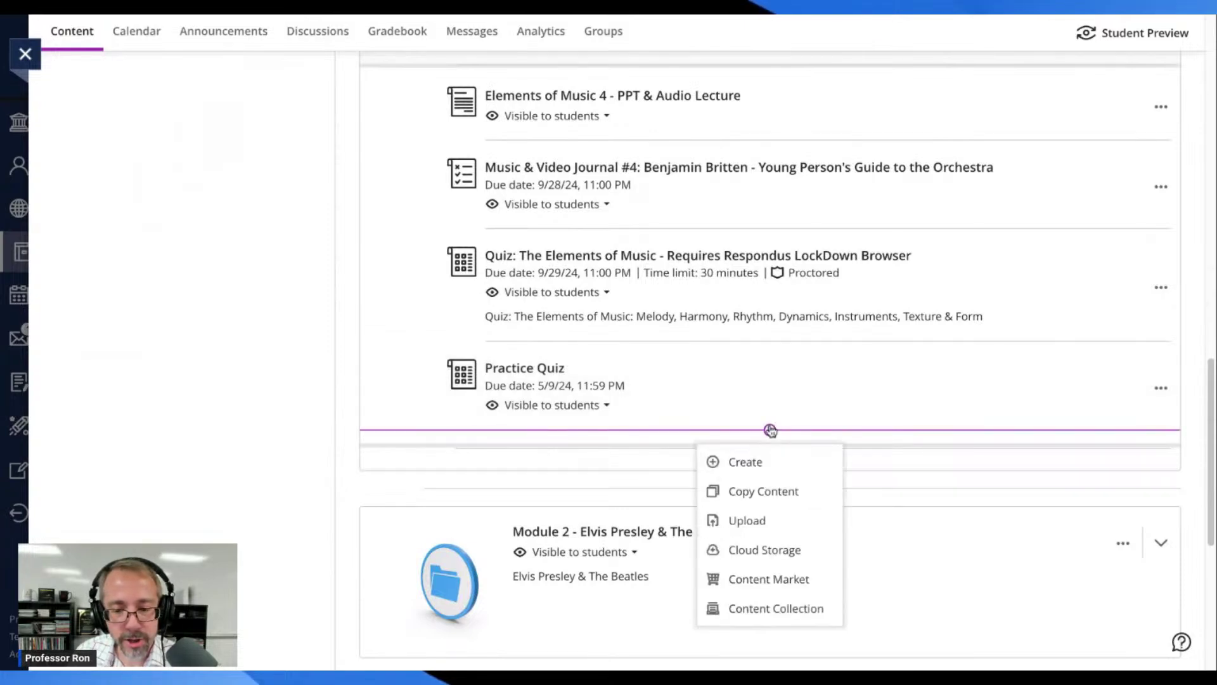
pyautogui.click(756, 468)
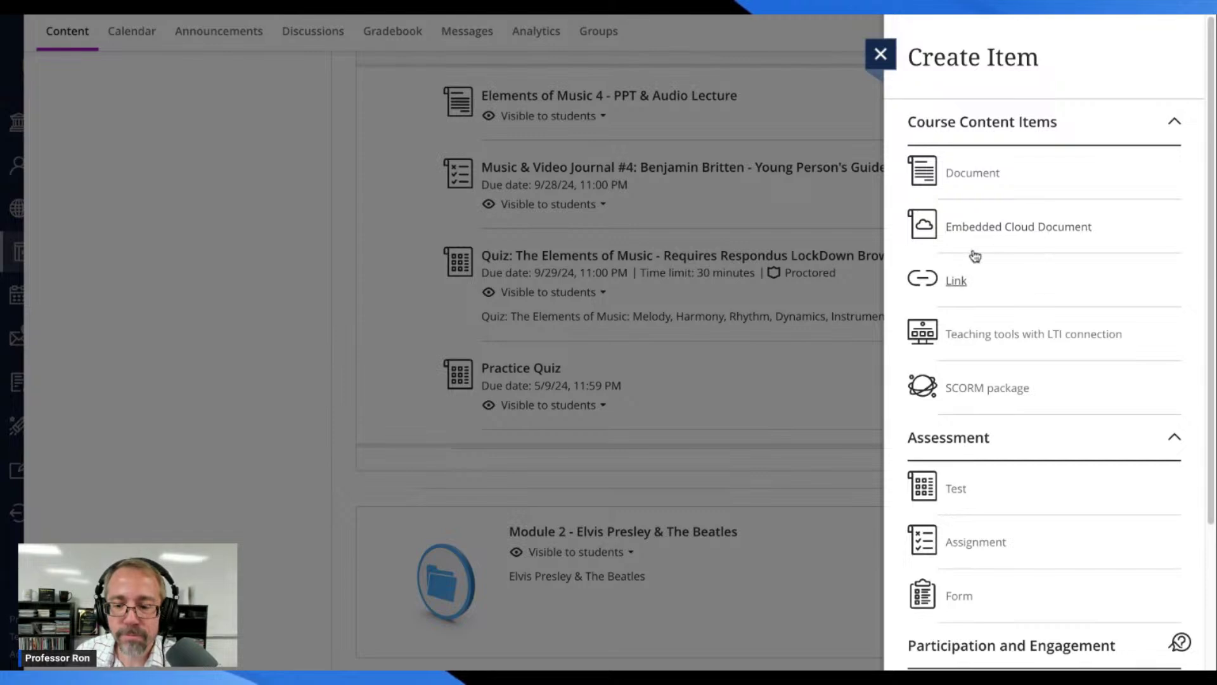
pyautogui.scroll(-2, 983, 315)
pyautogui.click(958, 424)
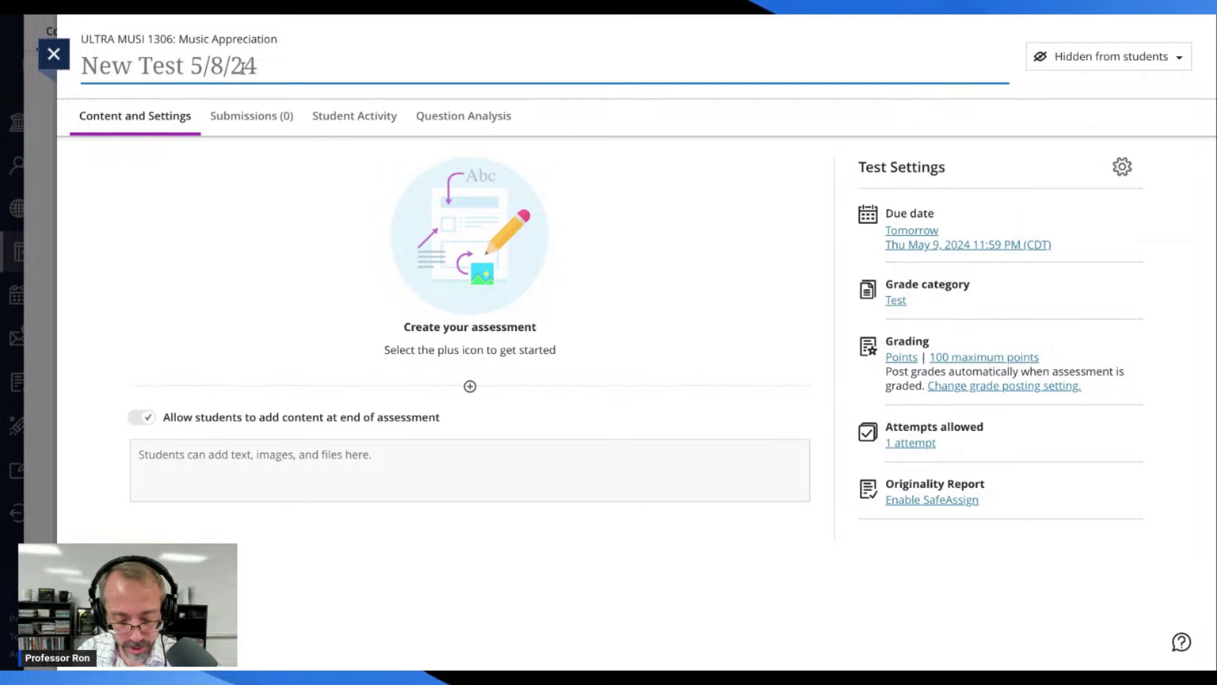
pyautogui.hotkey('ctrl', 'a')
pyautogui.write('Practice ')
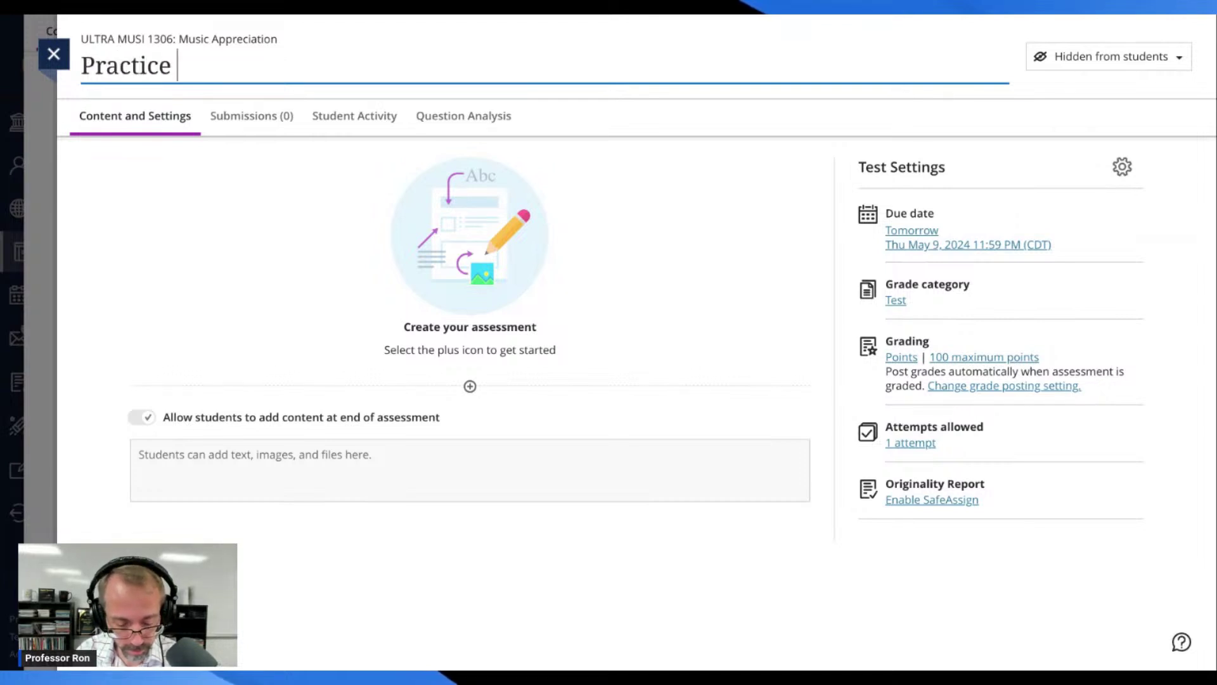
pyautogui.write('Quiz')
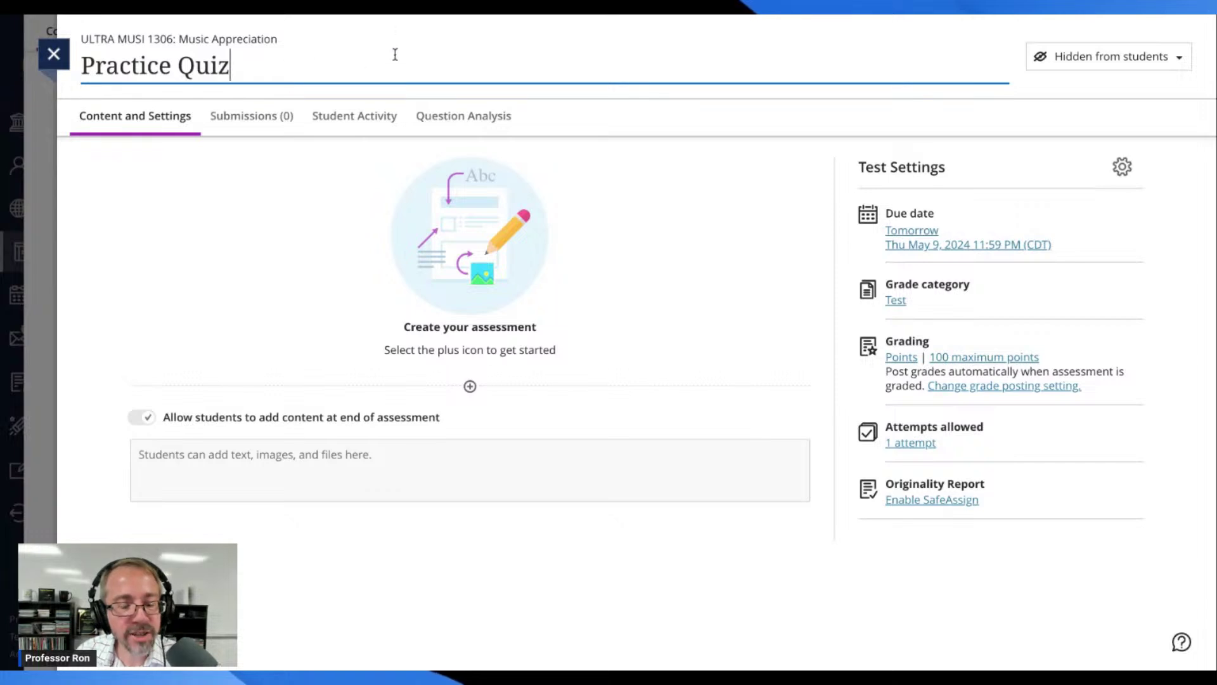
pyautogui.click(212, 240)
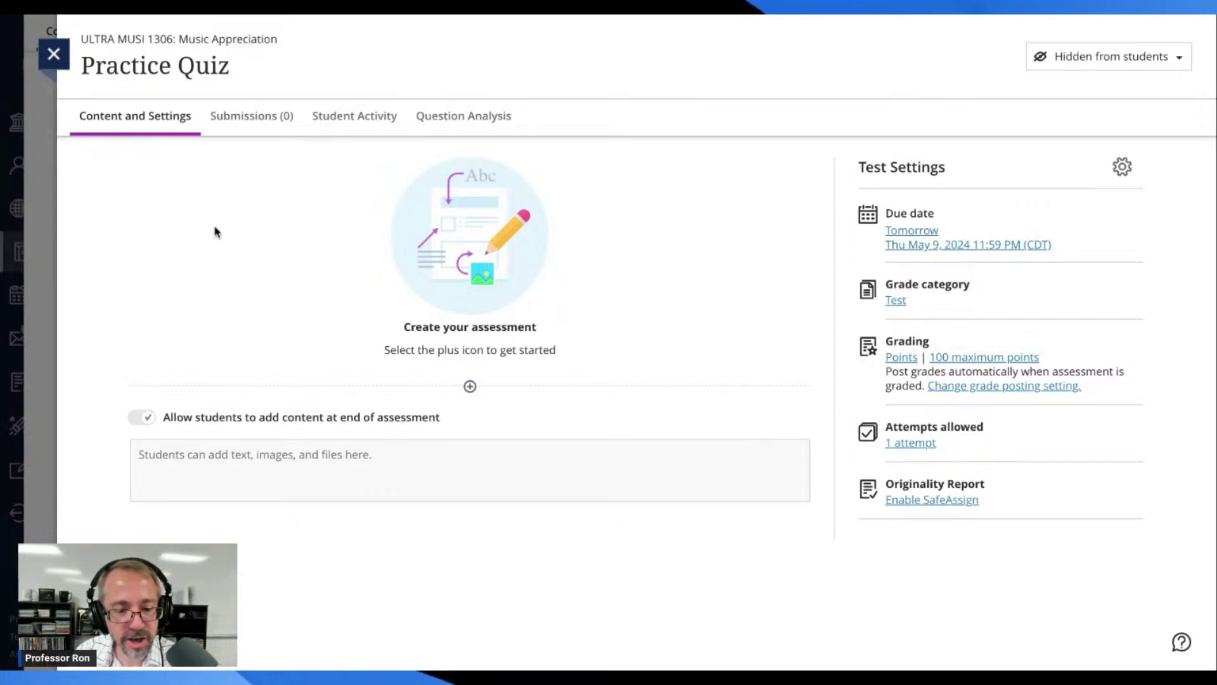
# Step: Start auto-generating questions for the new test and set the question type to Multiple choice
pyautogui.click(469, 385)
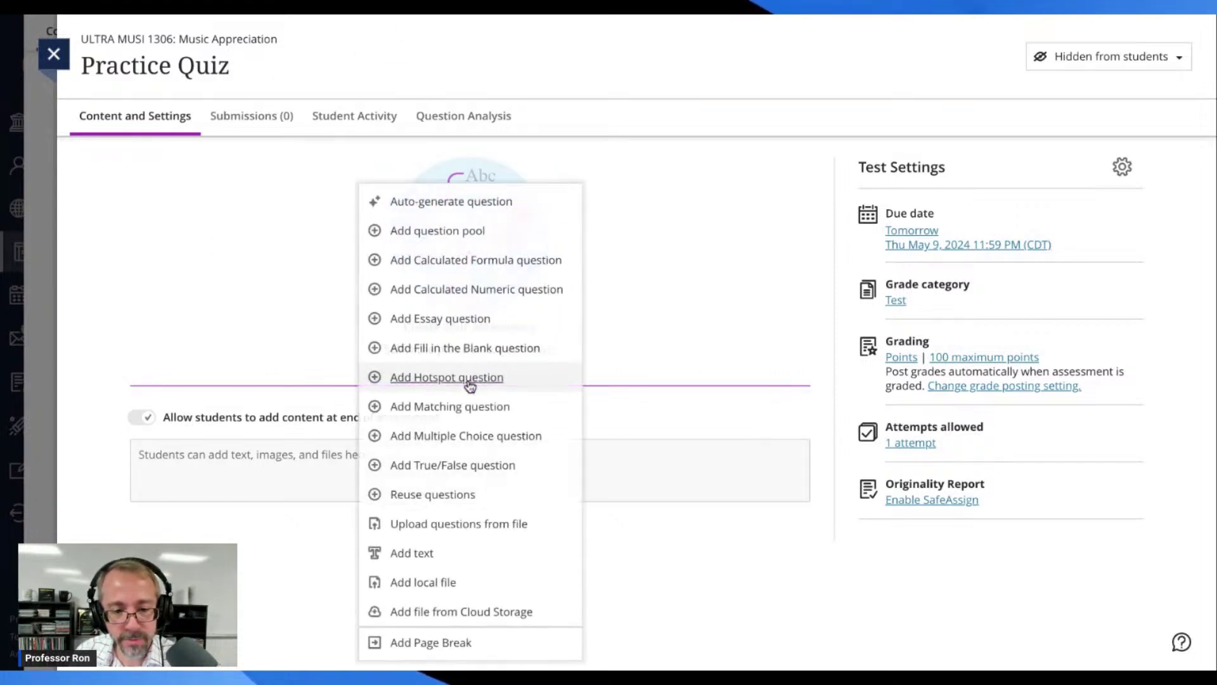
pyautogui.click(477, 212)
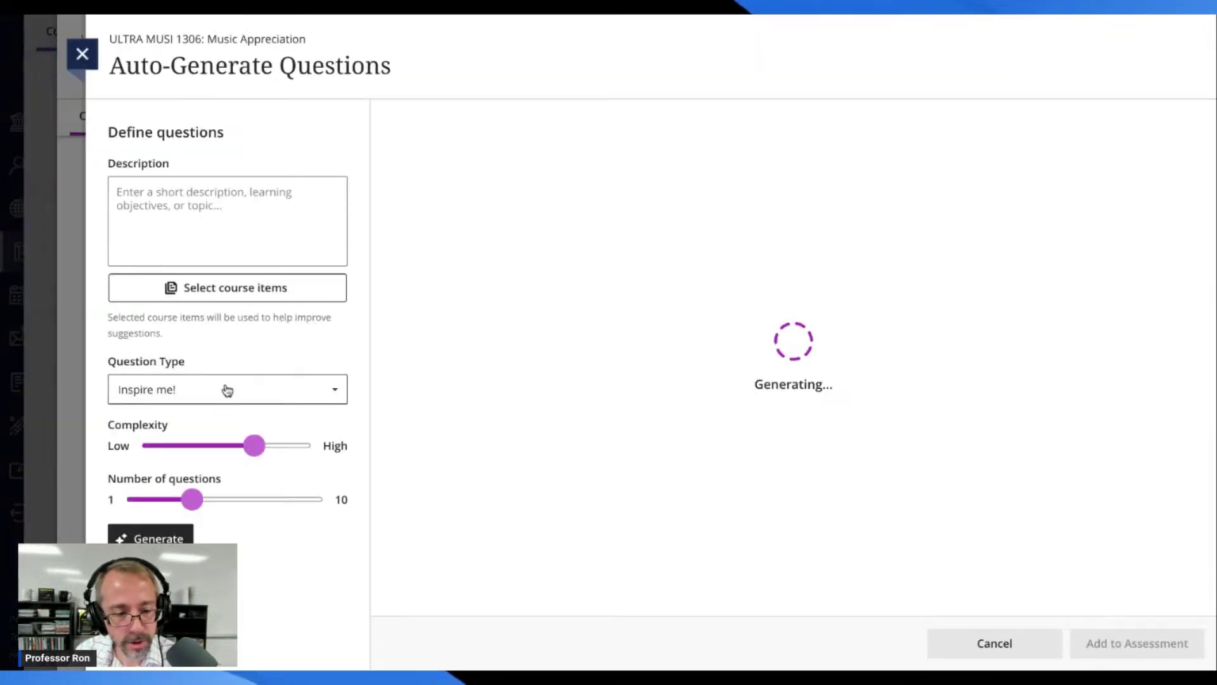
pyautogui.click(227, 391)
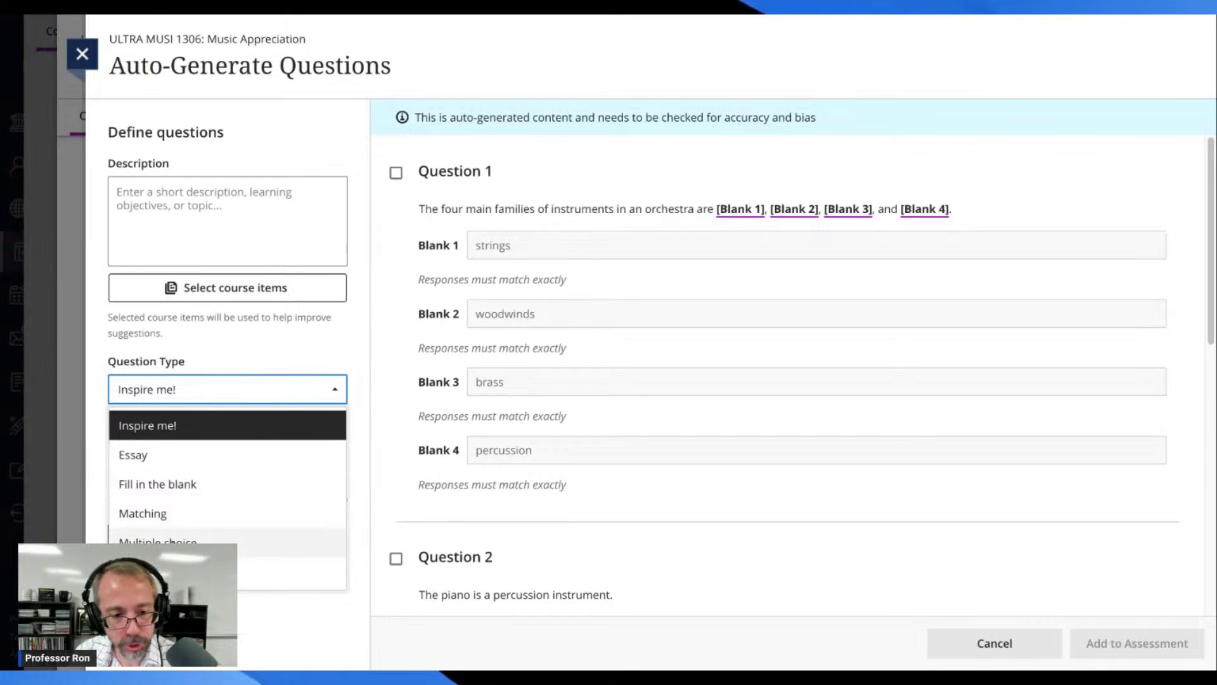
pyautogui.click(215, 540)
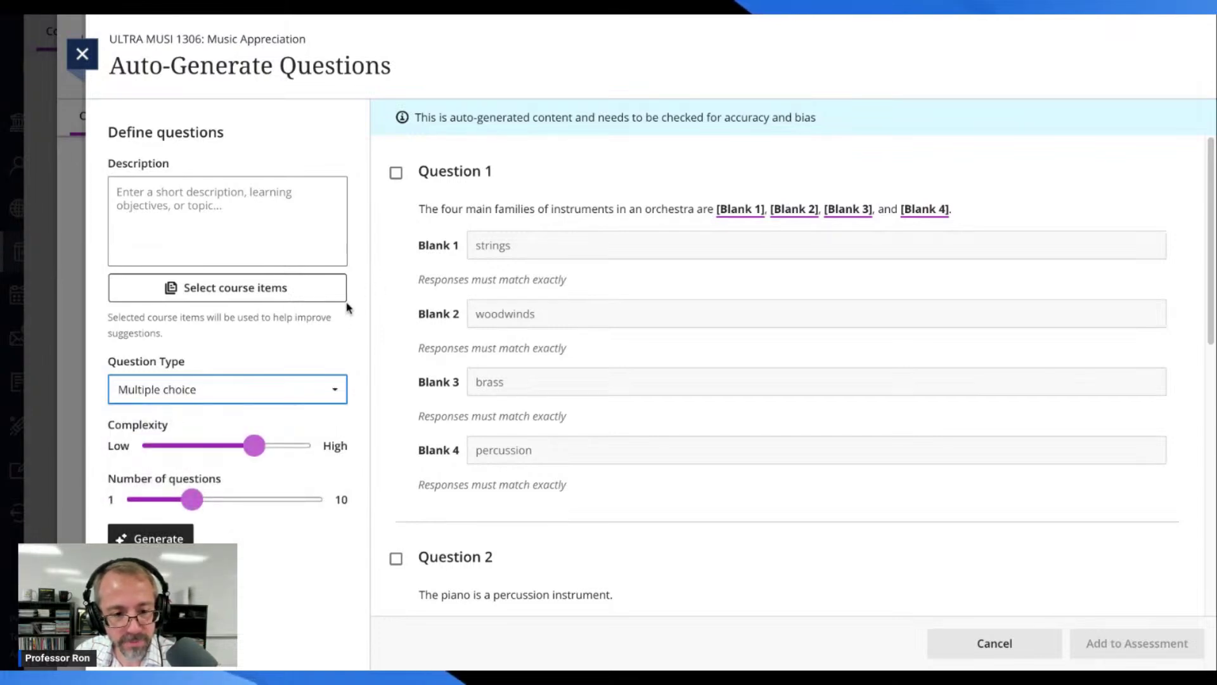
# Step: Choose Elements of Music 1 - PPT & Audio Lecture from Module 1's Week #2 folder as a source course item
pyautogui.click(244, 293)
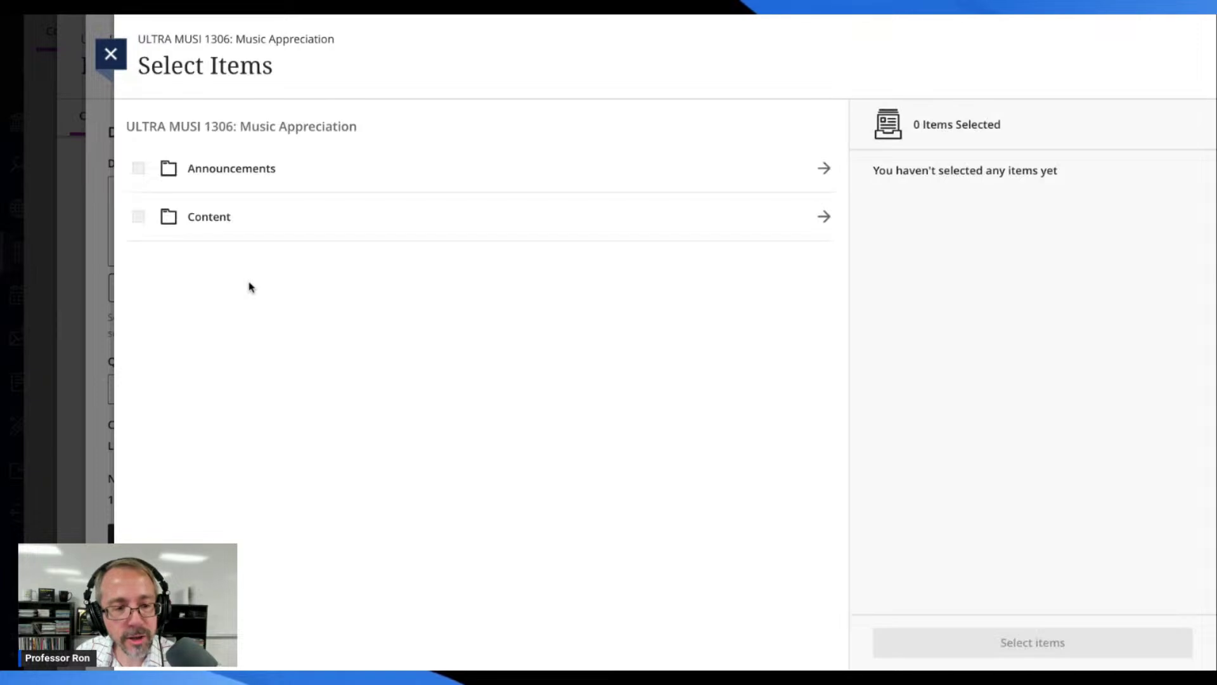
pyautogui.click(741, 218)
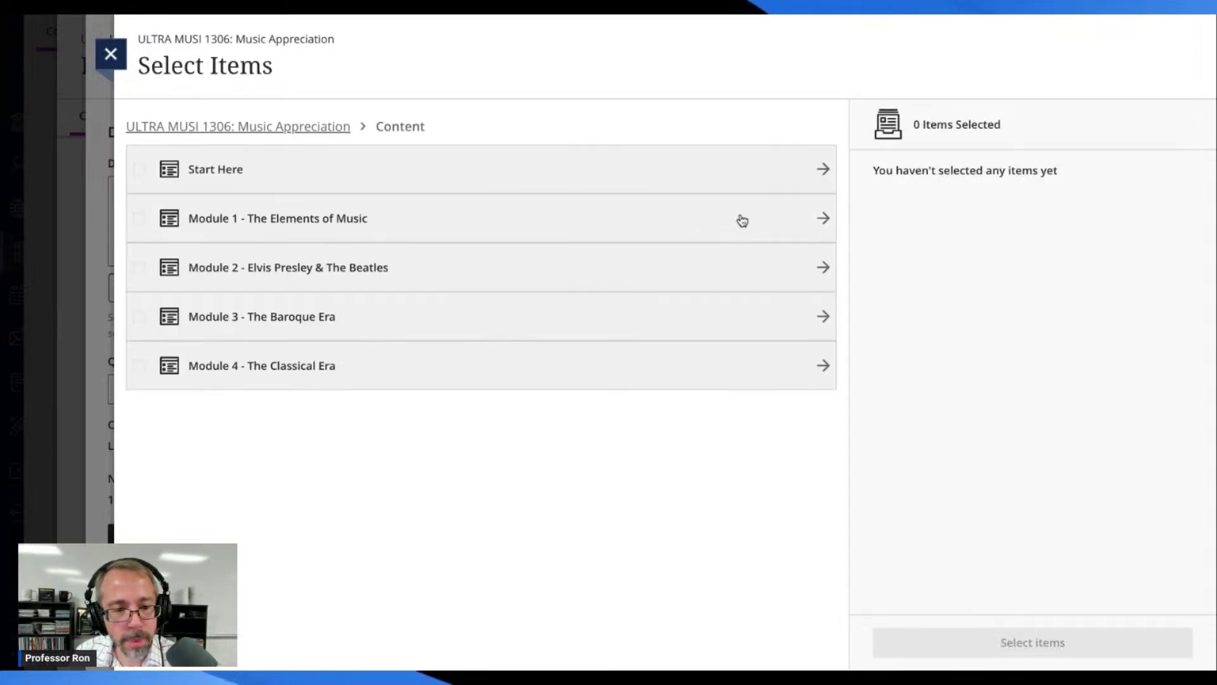
pyautogui.click(357, 227)
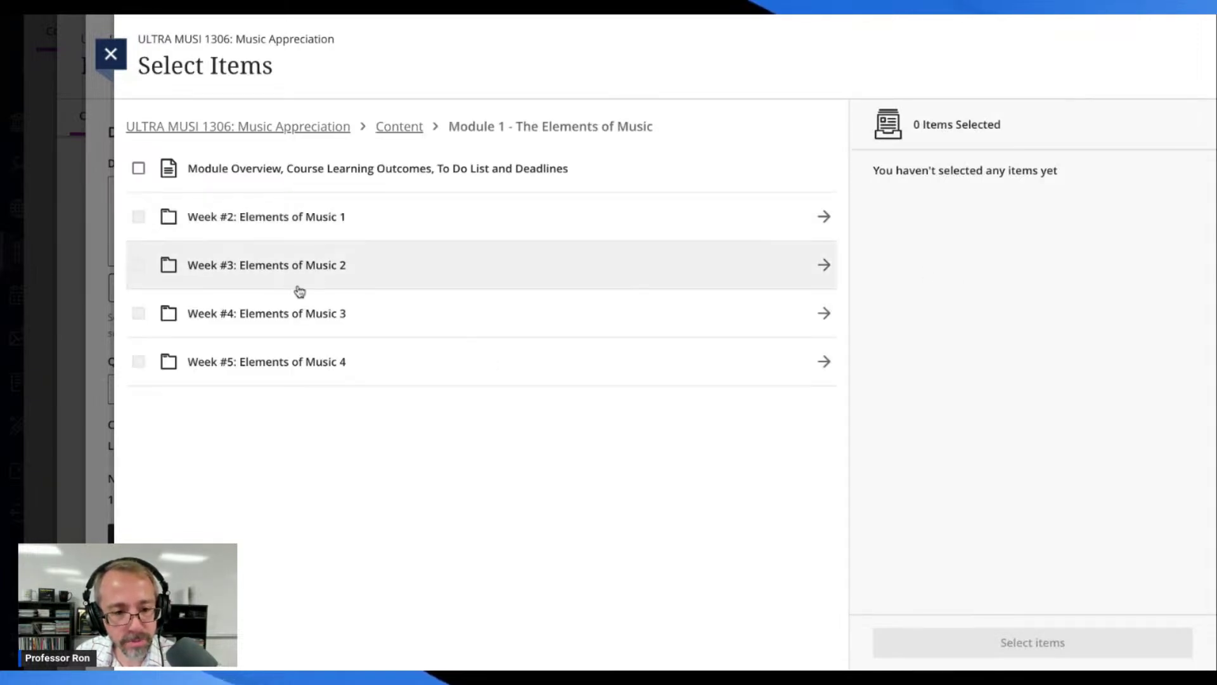
pyautogui.click(321, 225)
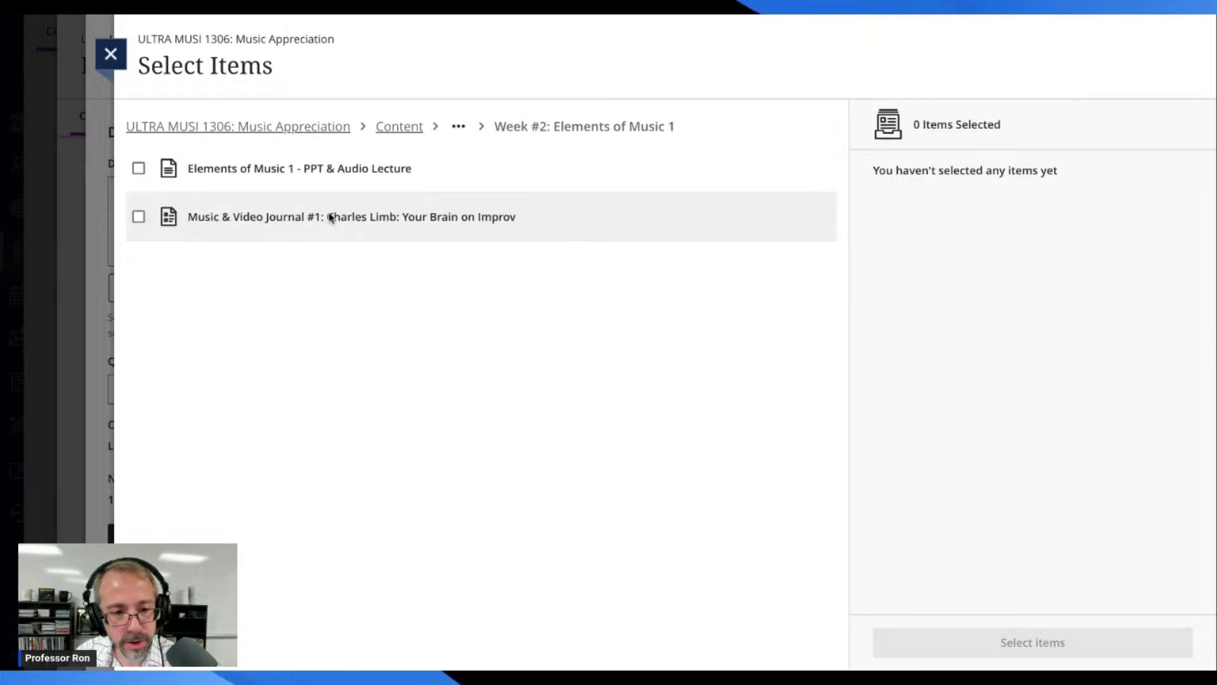
pyautogui.click(138, 168)
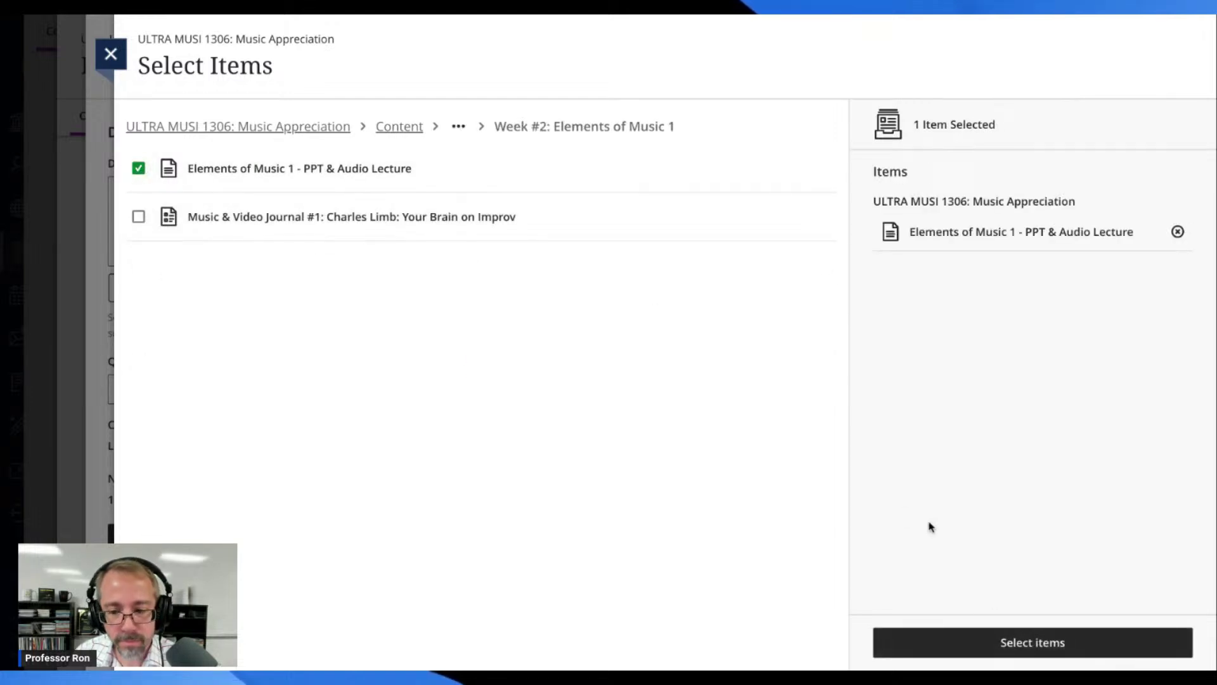
pyautogui.click(1022, 644)
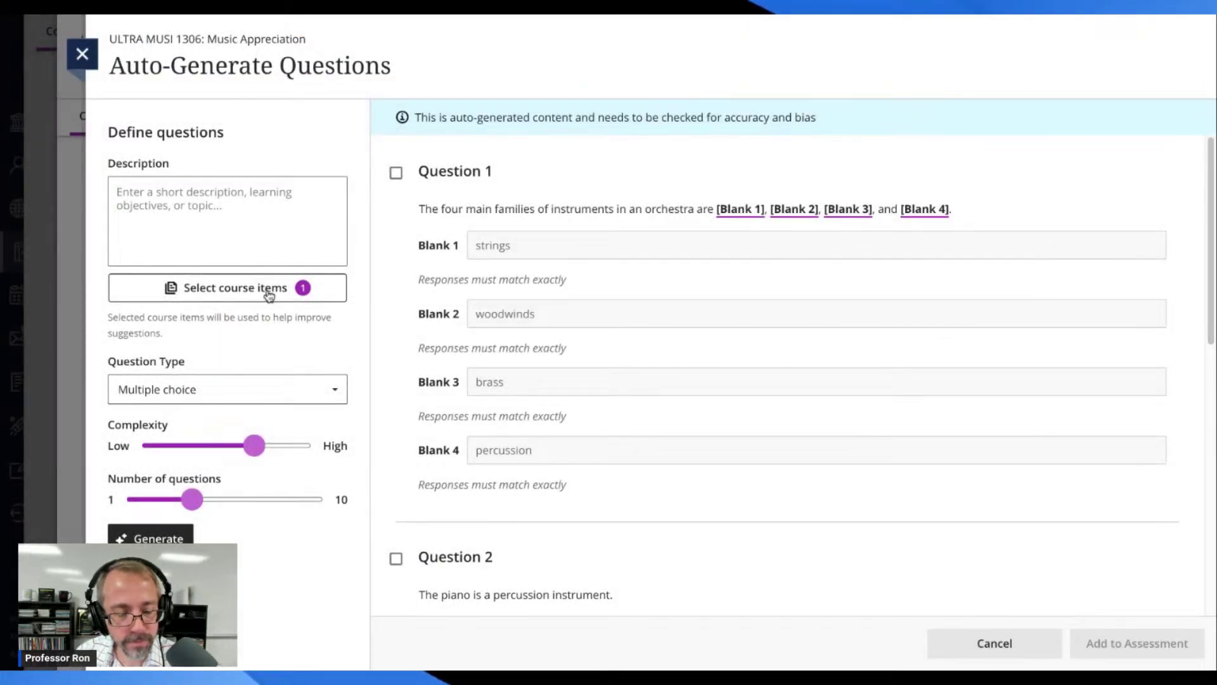
# Step: Add Elements of Music 2 - PPT & Audio Lecture from Module 1's Week #3 folder to the selected source items
pyautogui.click(269, 293)
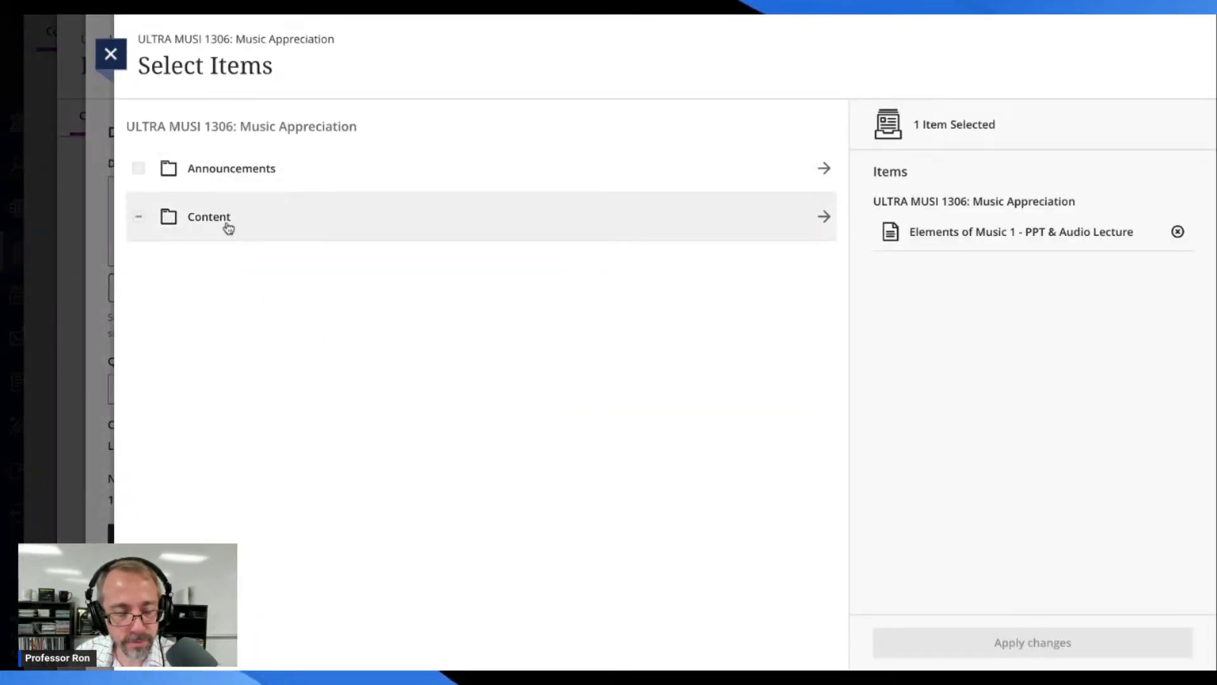
pyautogui.click(227, 224)
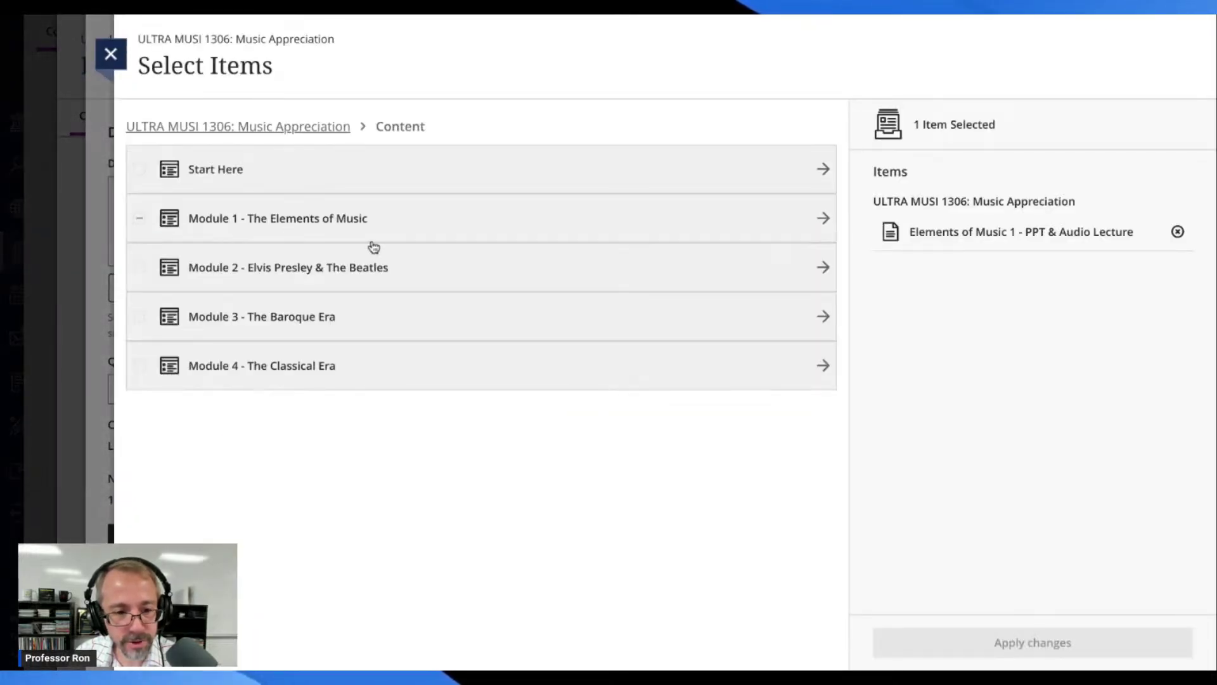
pyautogui.click(331, 221)
pyautogui.click(315, 266)
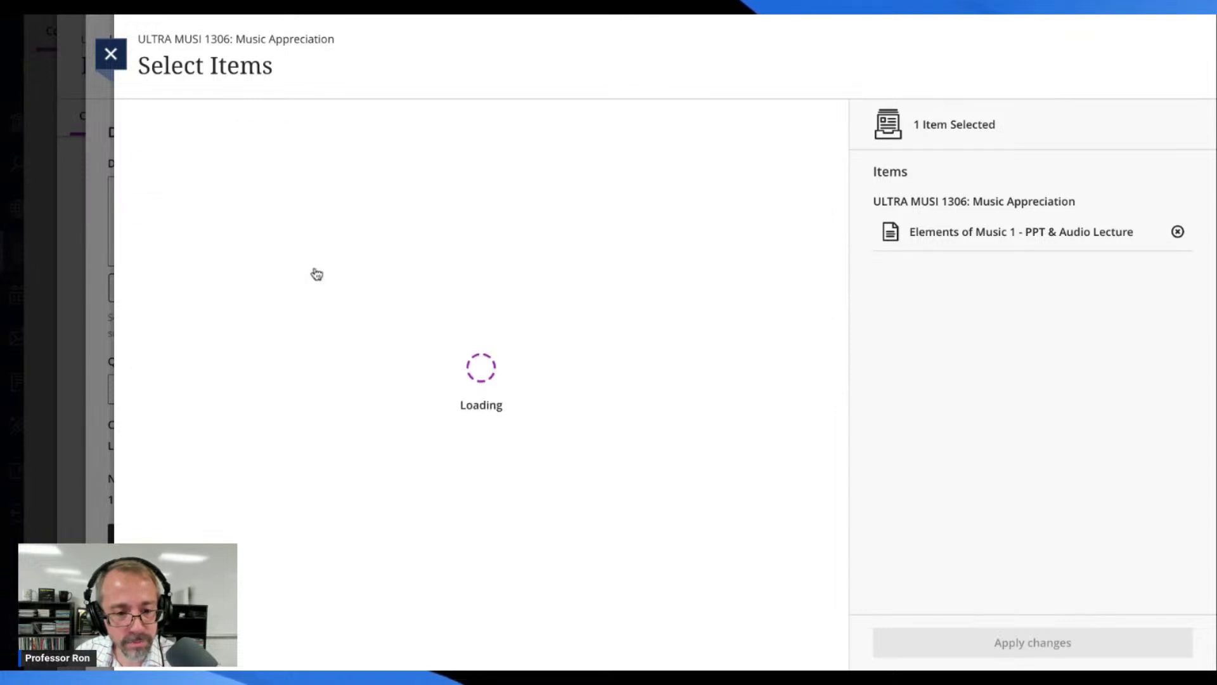
pyautogui.click(138, 168)
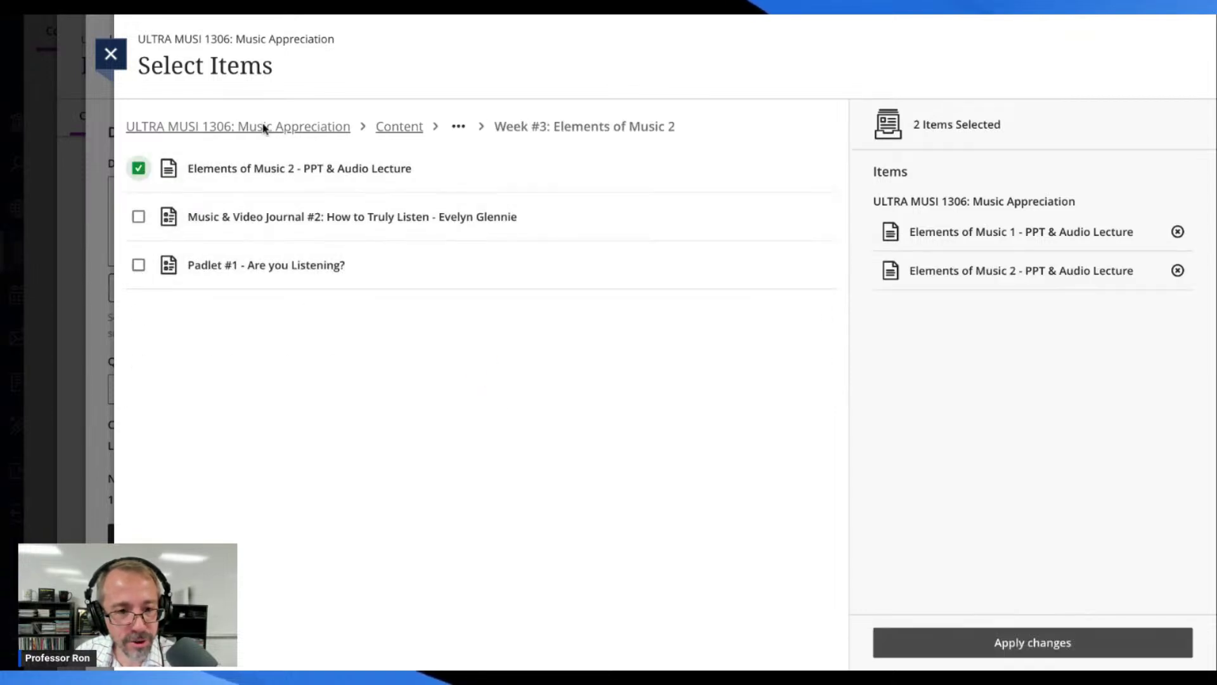
# Step: Add Elements of Music 3 - PPT & Audio Lecture from Module 1's Week #4 folder to the selected source items
pyautogui.click(400, 127)
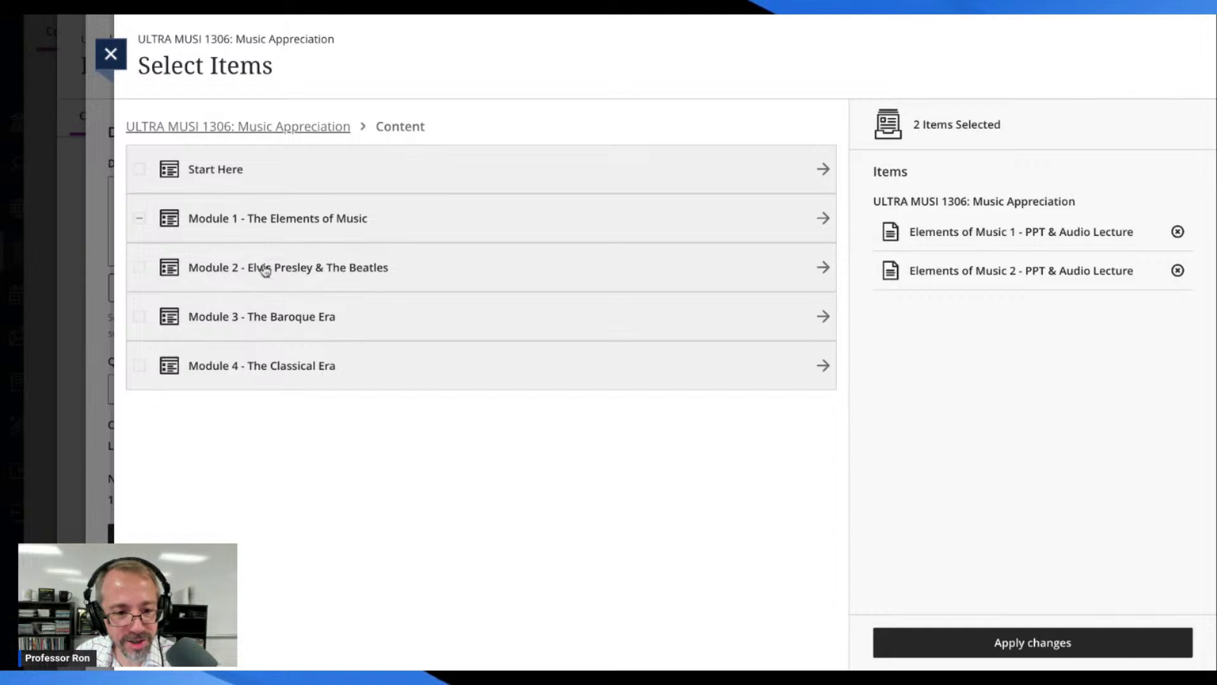
pyautogui.click(277, 219)
pyautogui.click(266, 312)
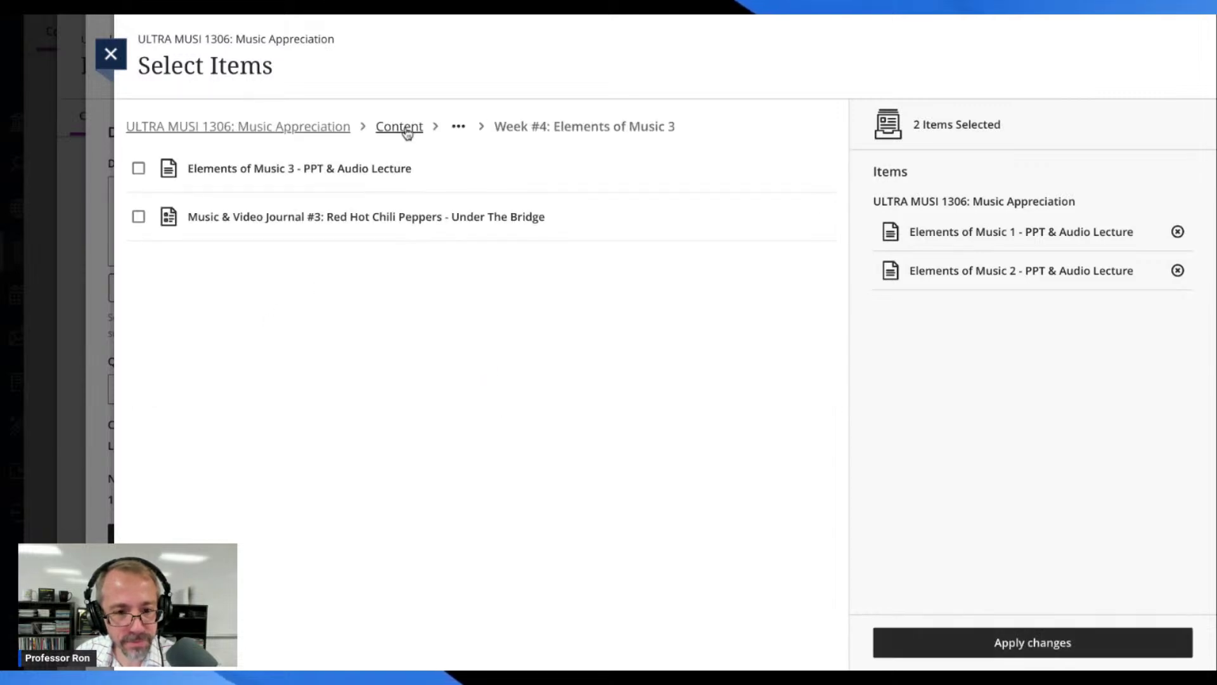
pyautogui.click(138, 168)
# Step: Add Elements of Music 4 - PPT & Audio Lecture from Module 1's Week #5 folder to the selected source items
pyautogui.click(394, 126)
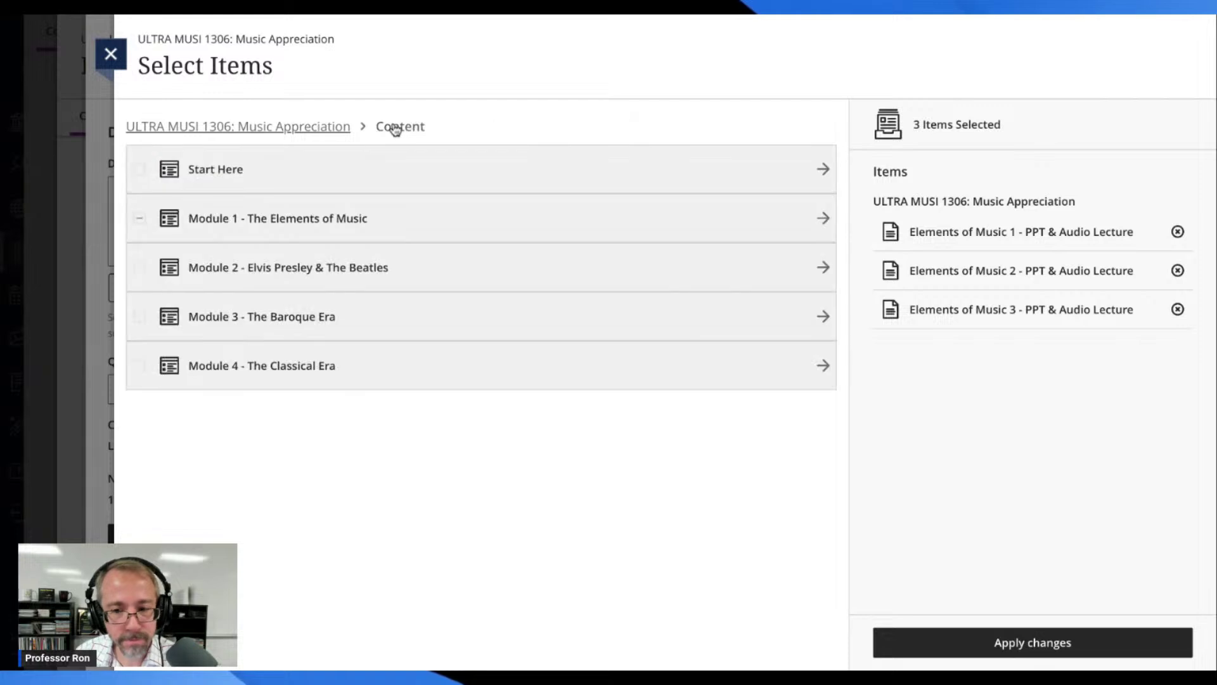
pyautogui.click(278, 219)
pyautogui.click(274, 314)
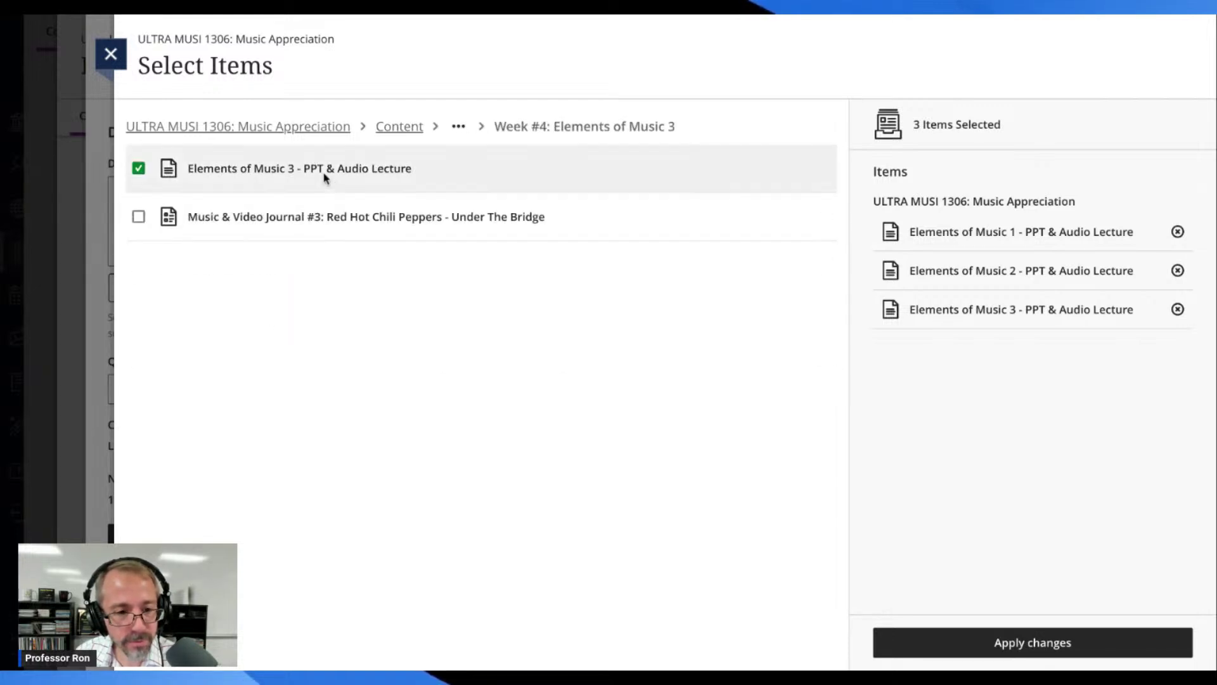
pyautogui.click(401, 126)
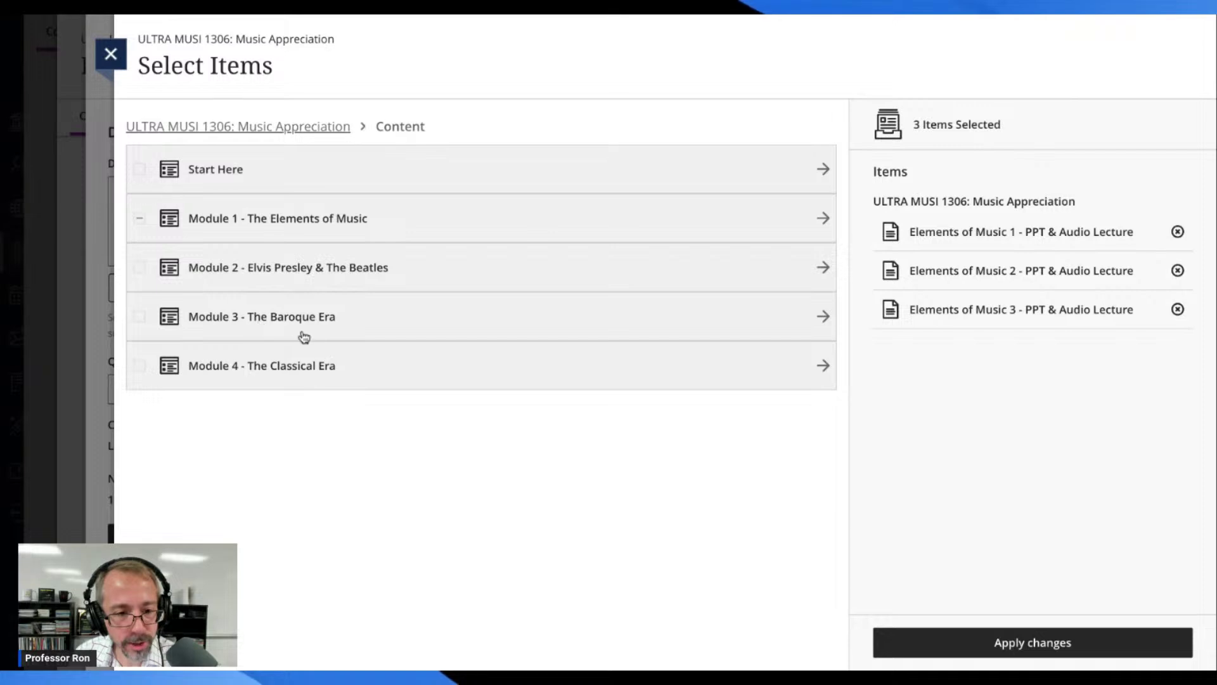
pyautogui.click(295, 219)
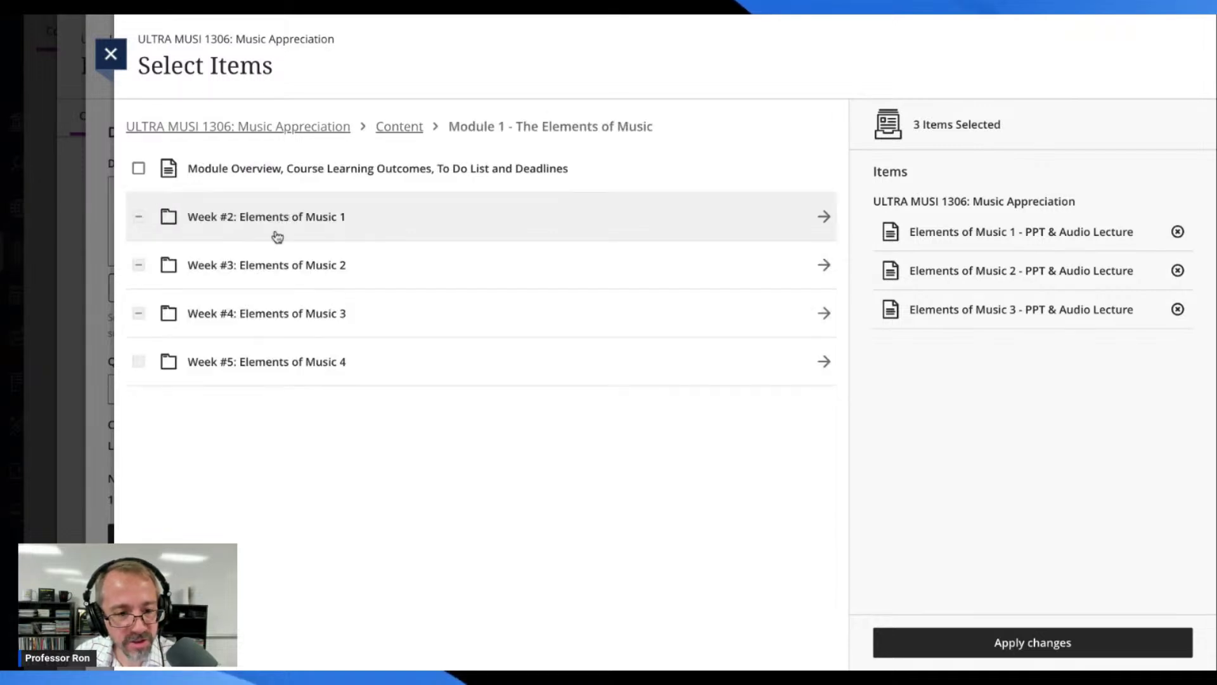
pyautogui.click(251, 361)
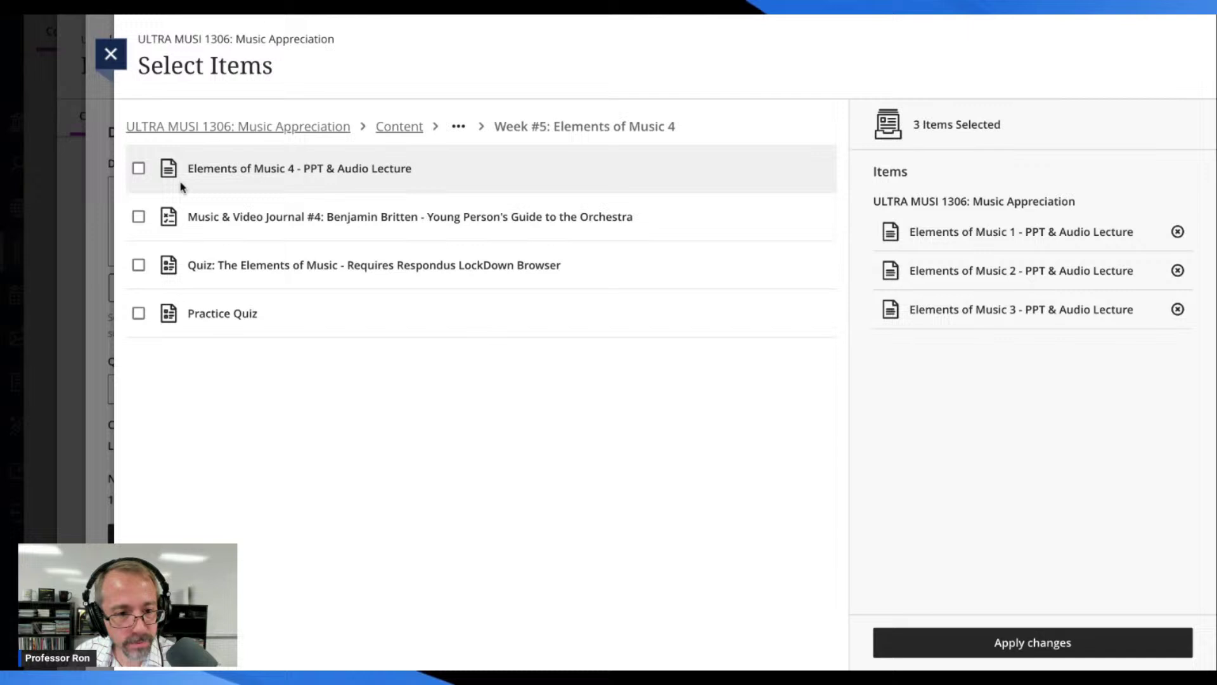
pyautogui.click(138, 168)
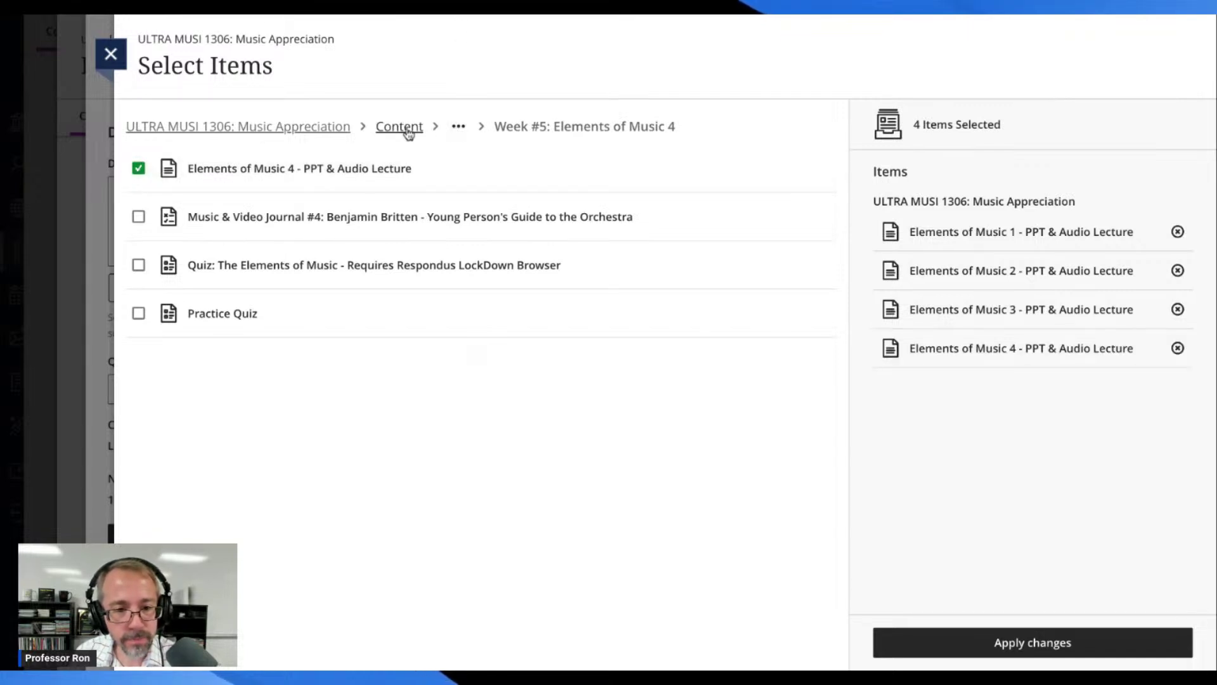
# Step: Apply the four selected lectures as source items and generate multiple-choice questions from them
pyautogui.click(1002, 639)
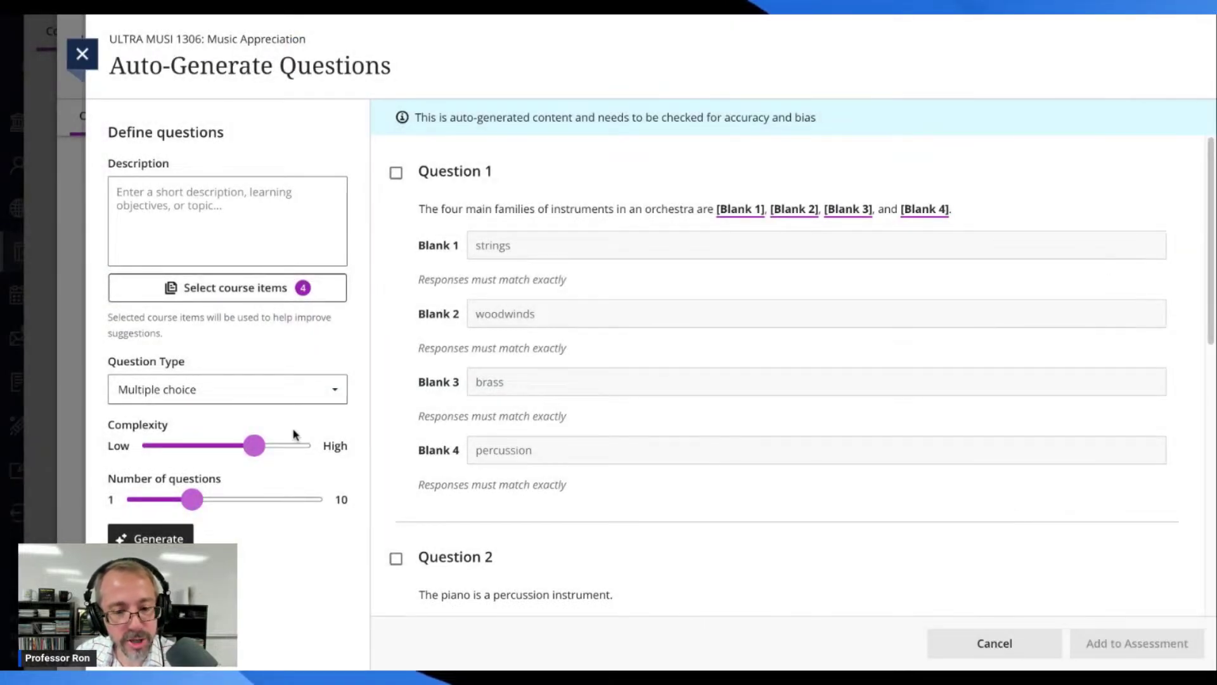
pyautogui.click(188, 200)
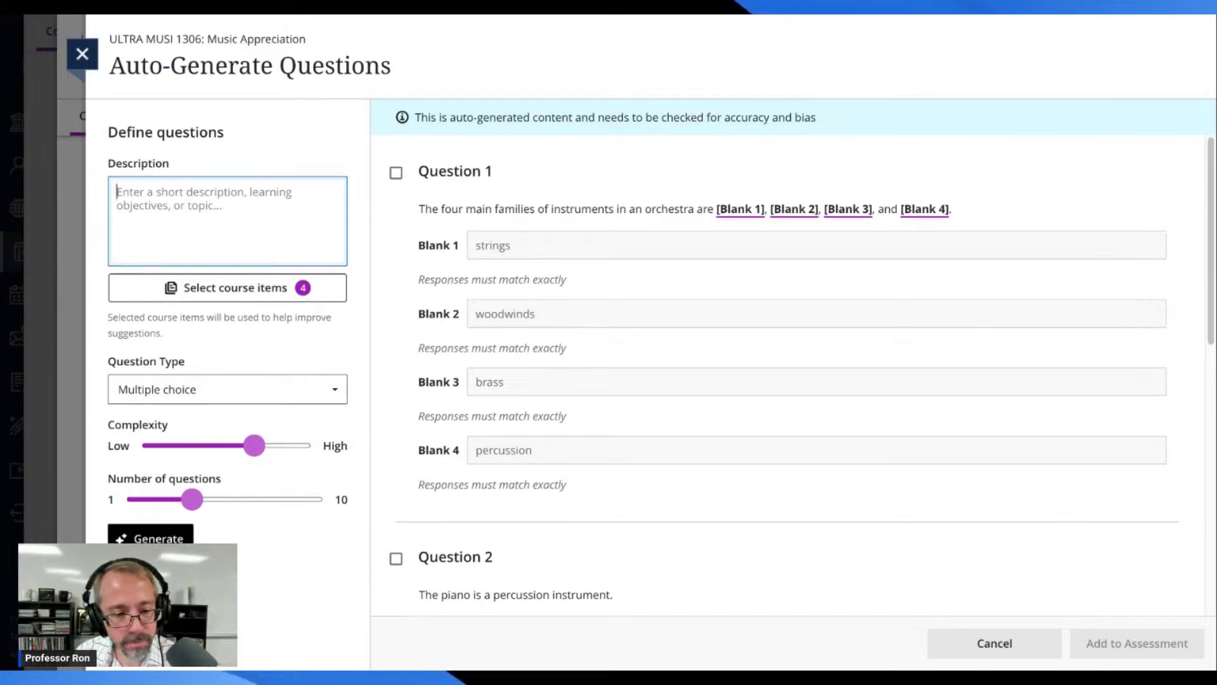
pyautogui.click(152, 544)
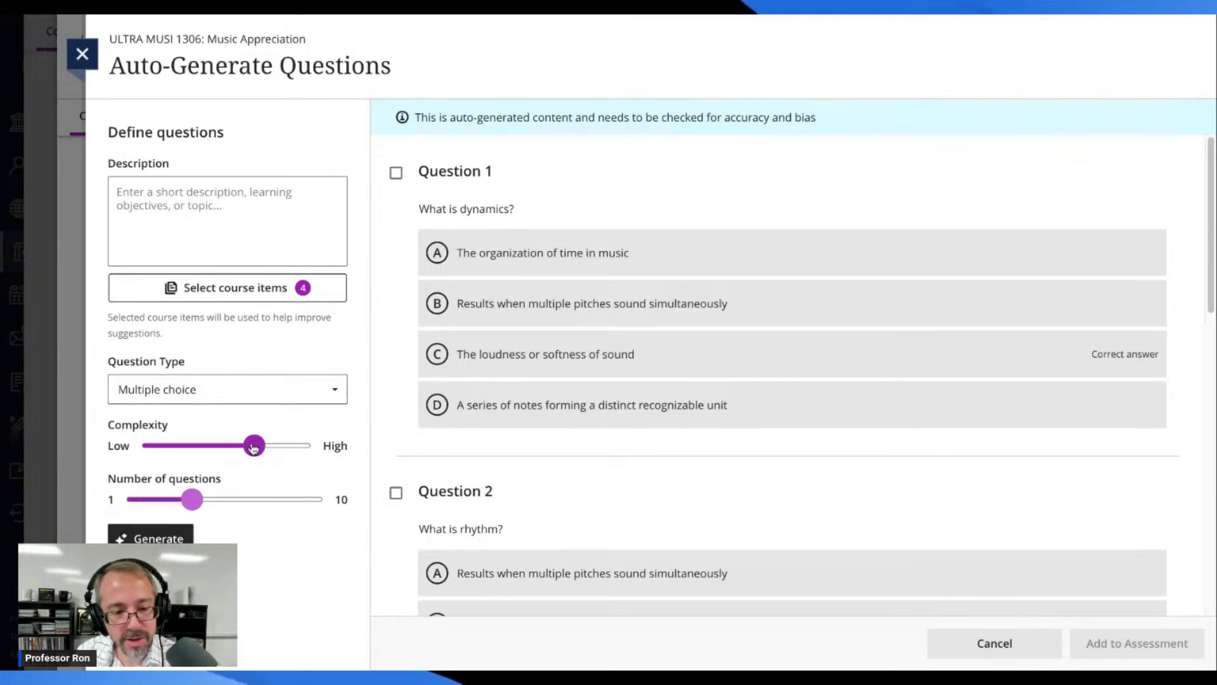
# Step: Review the generated multiple-choice questions, checking each question's answer options and marked correct answer
pyautogui.scroll(-10, 535, 443)
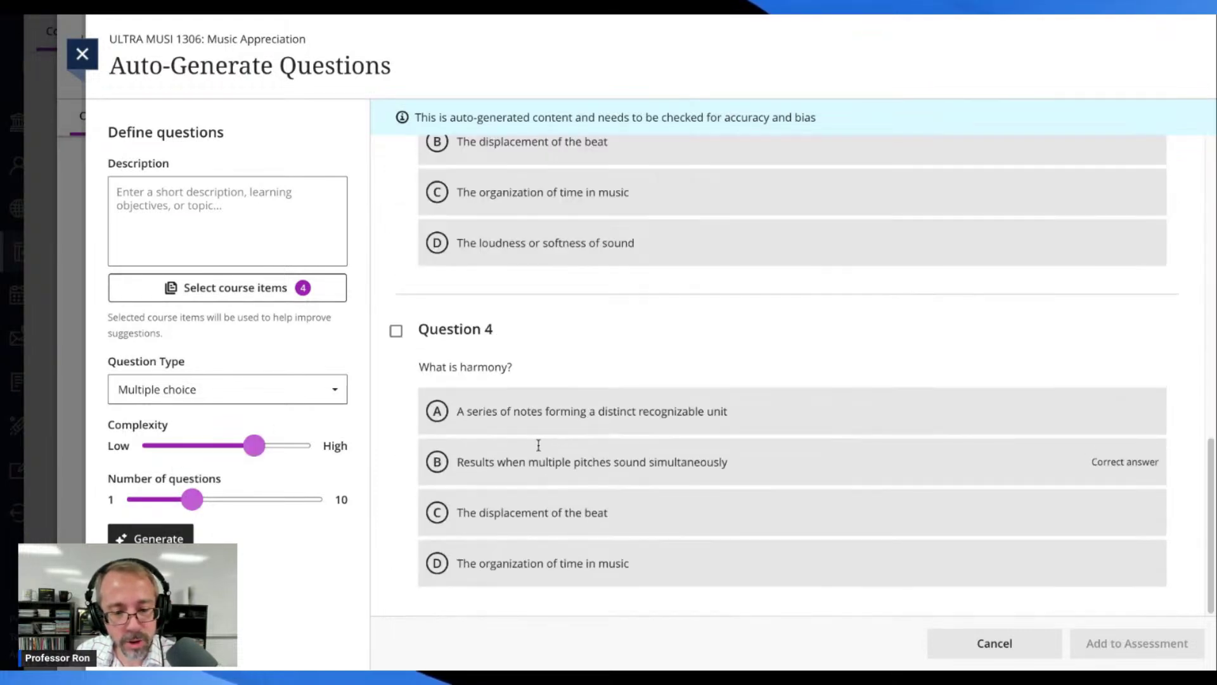
pyautogui.scroll(10, 538, 445)
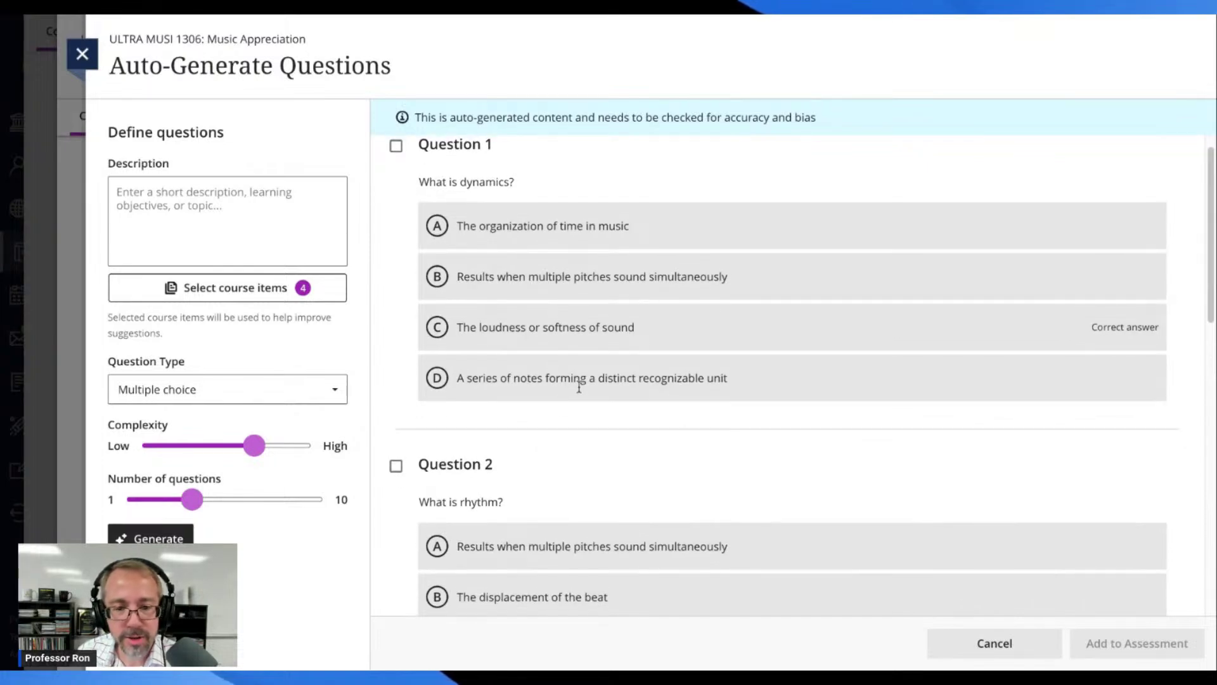
pyautogui.scroll(-1, 579, 387)
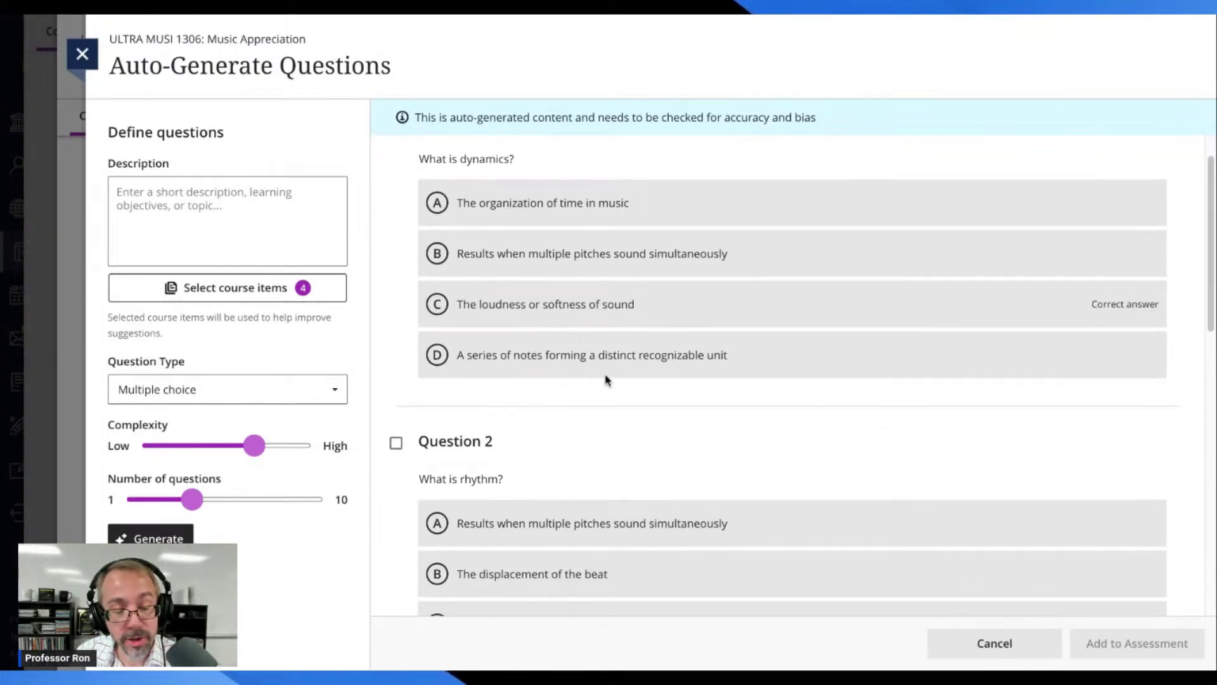
pyautogui.scroll(-2, 615, 381)
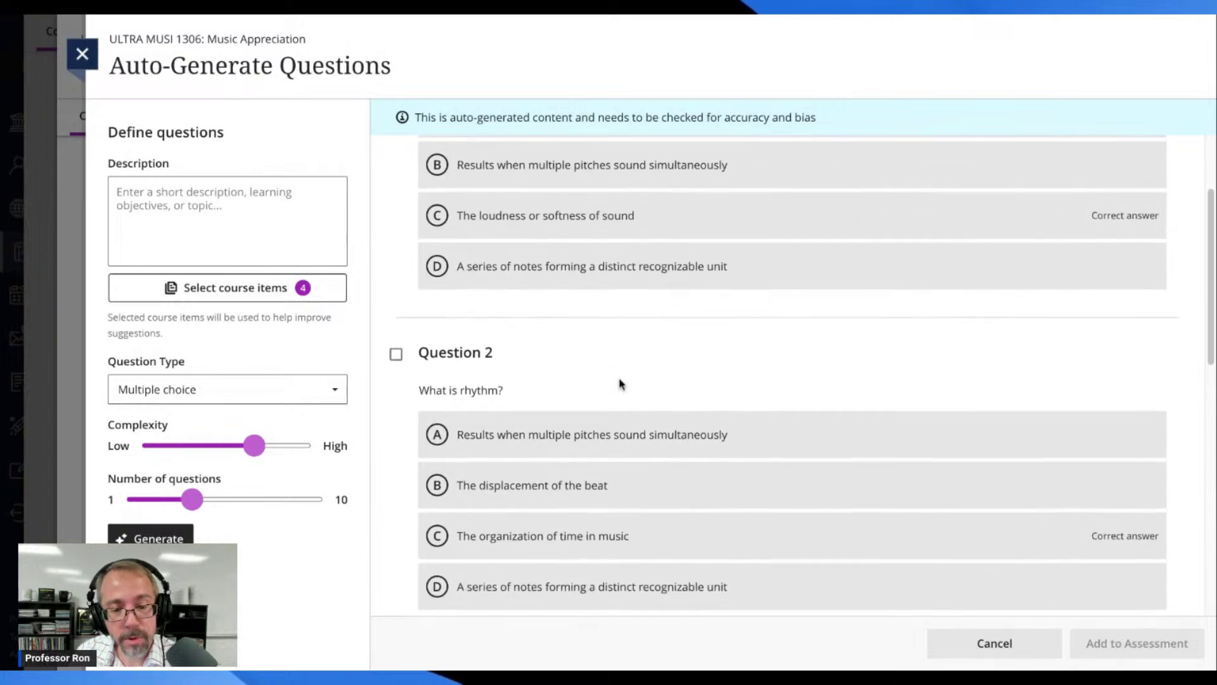
pyautogui.scroll(-3, 620, 384)
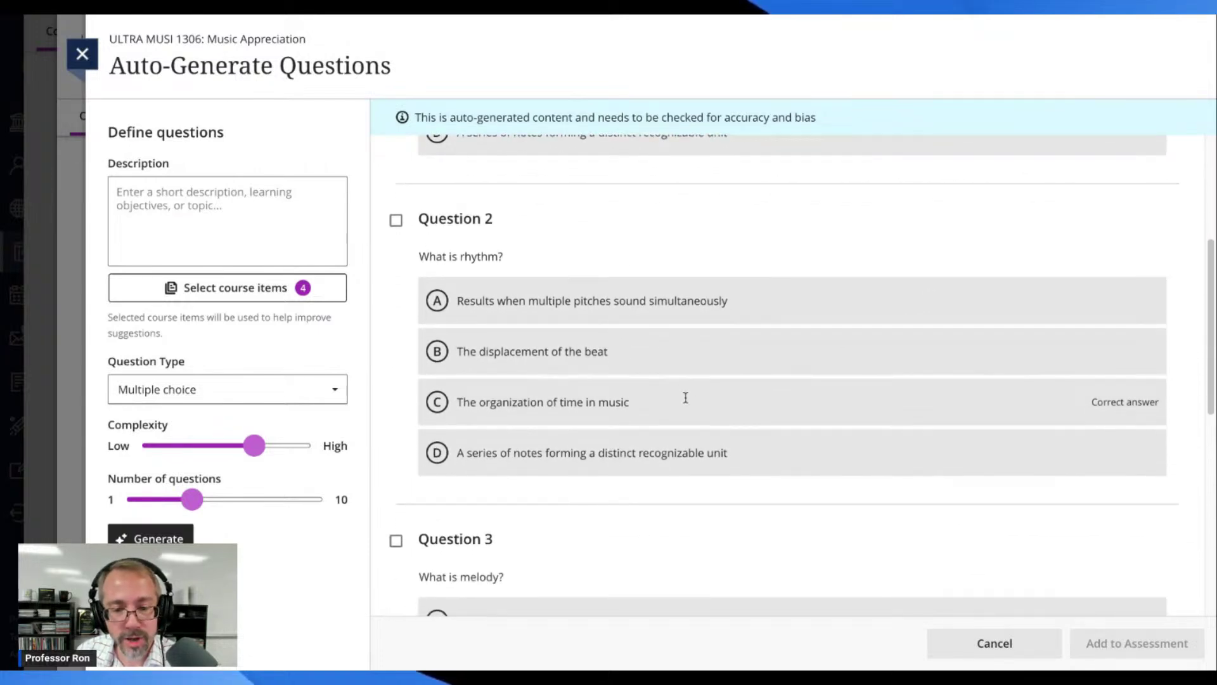
pyautogui.scroll(-6, 695, 392)
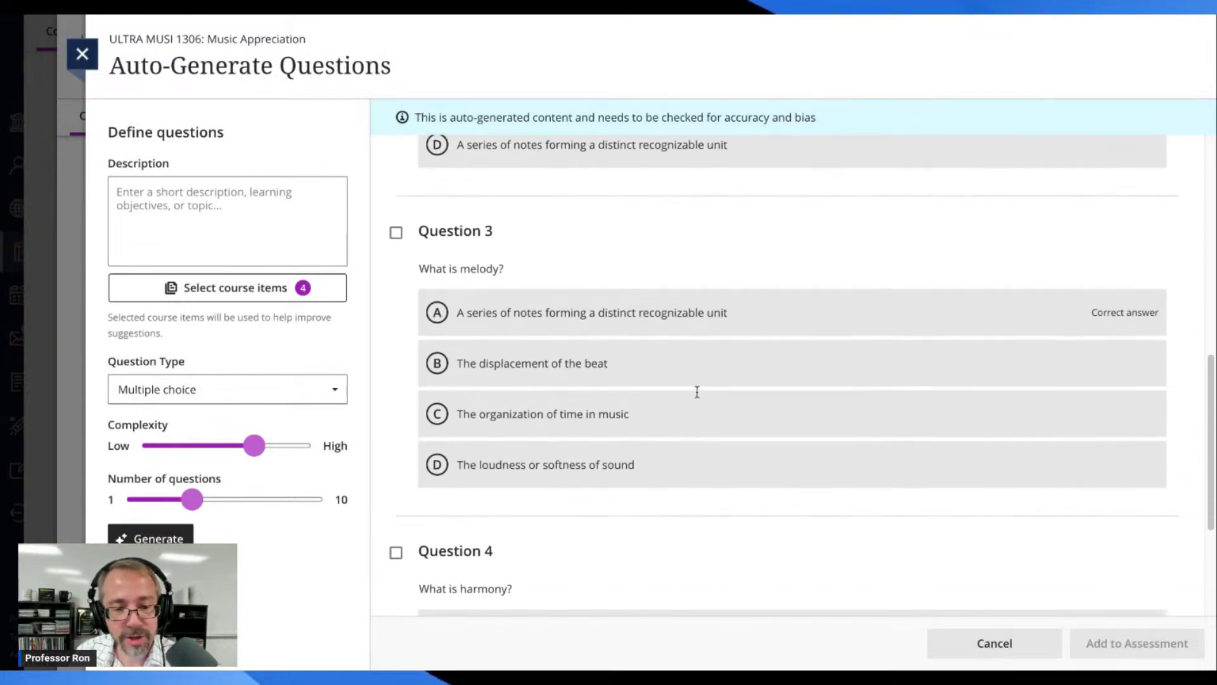
pyautogui.scroll(-1, 697, 391)
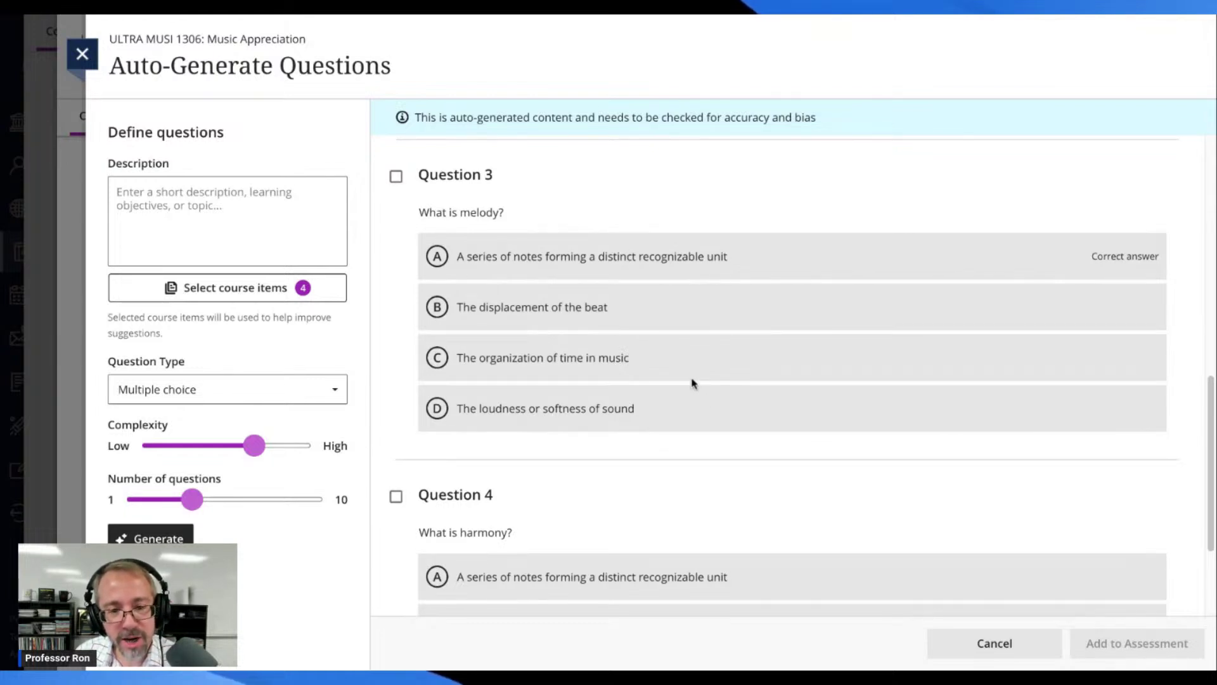
pyautogui.scroll(-1, 700, 370)
pyautogui.scroll(1, 700, 371)
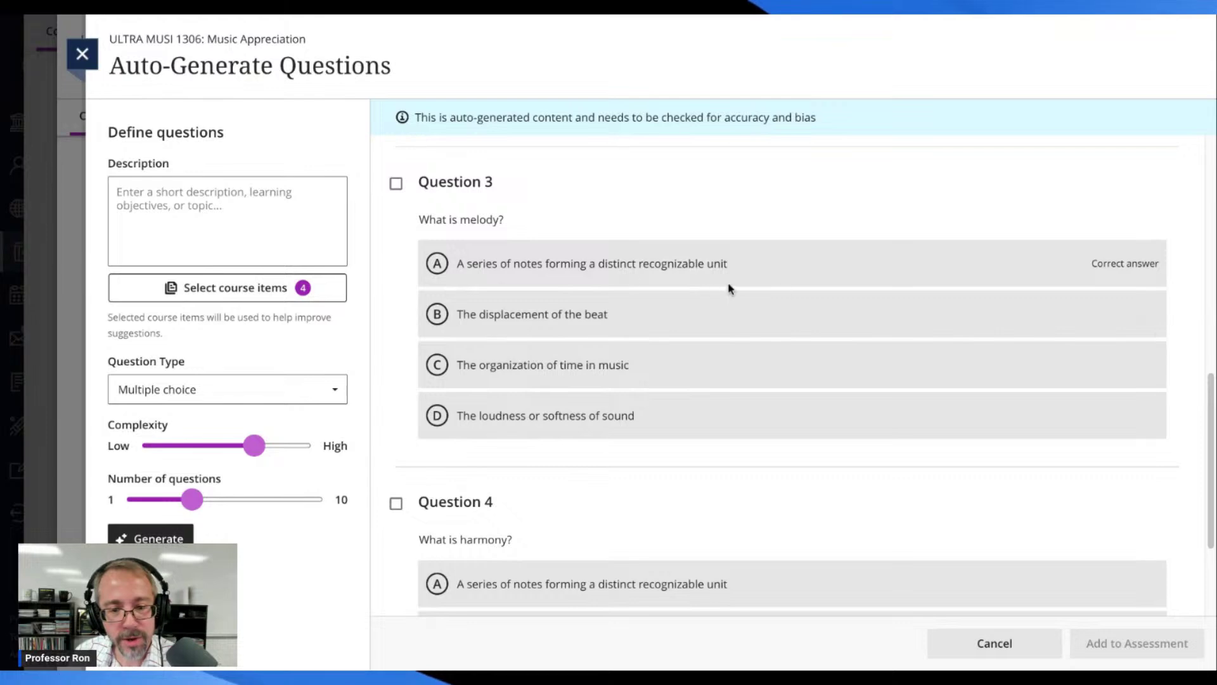
pyautogui.scroll(-3, 780, 348)
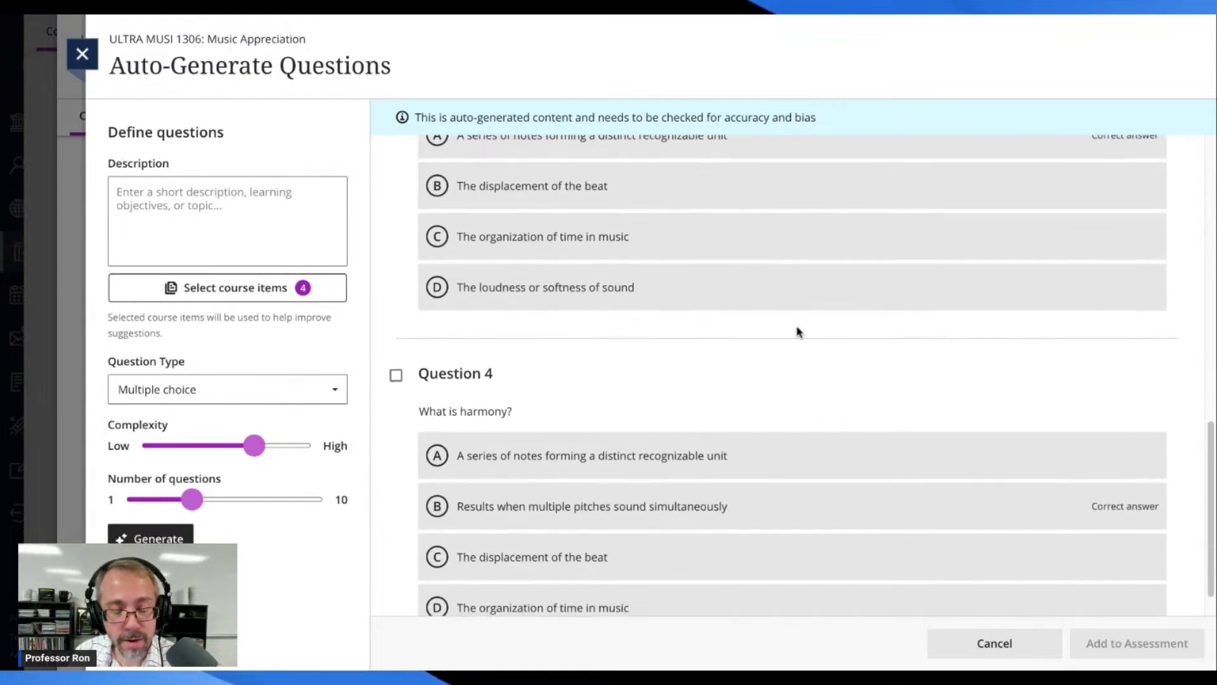
pyautogui.scroll(-1, 797, 332)
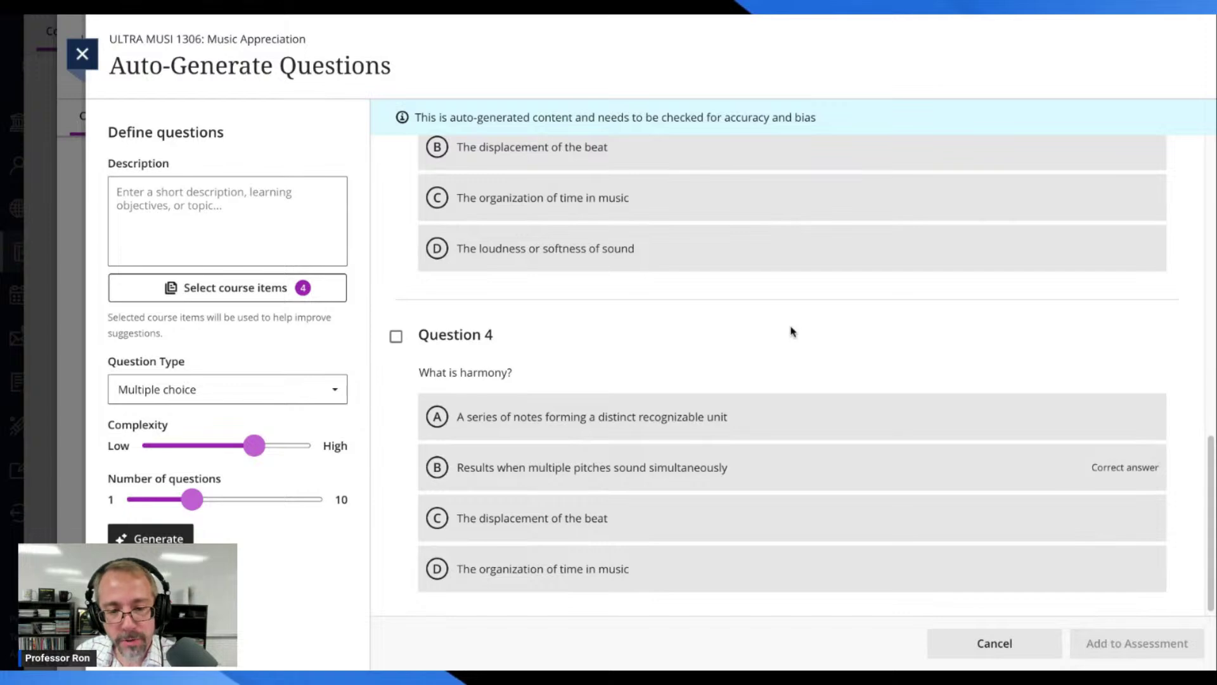
pyautogui.scroll(-1, 803, 328)
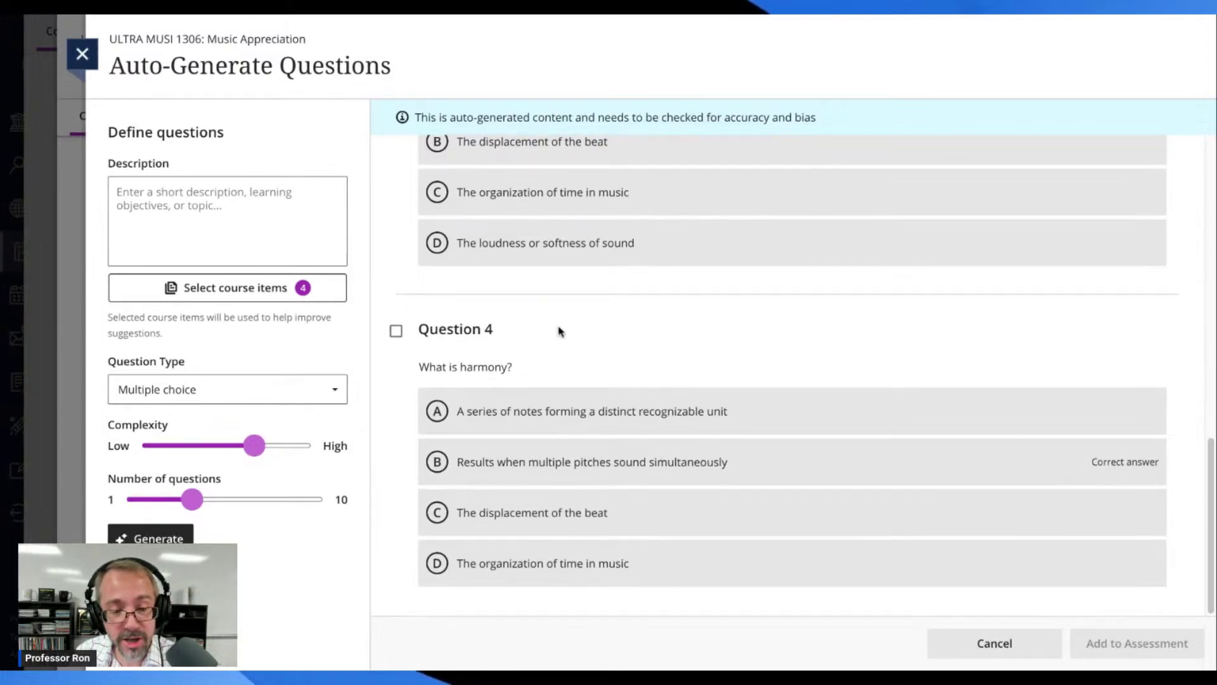
pyautogui.scroll(6, 619, 336)
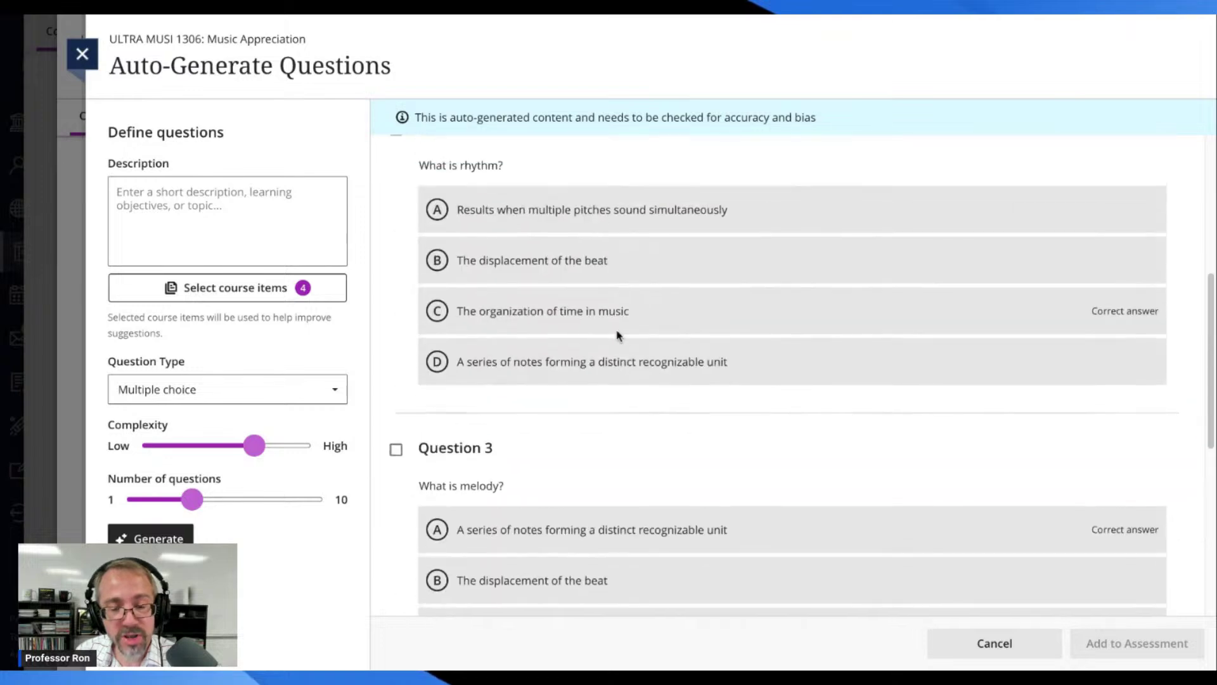
pyautogui.scroll(5, 618, 336)
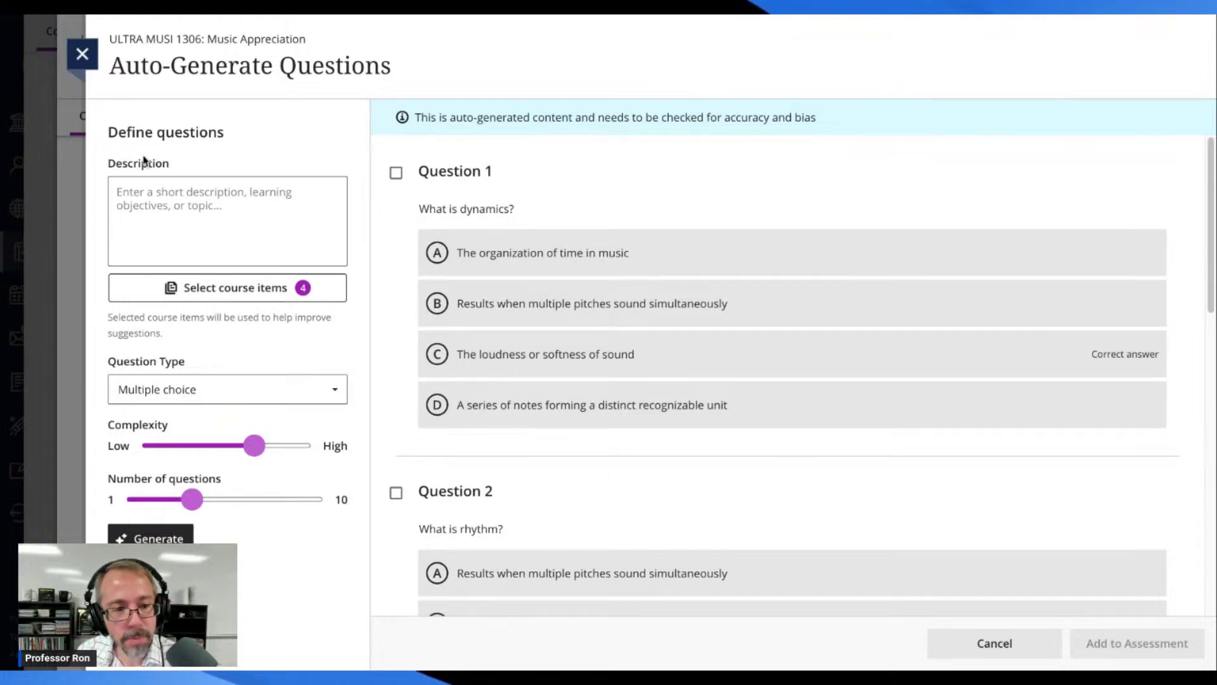
# Step: Try to generate 10 multiple-choice questions from the four lectures, and close the question generator
pyautogui.click(173, 211)
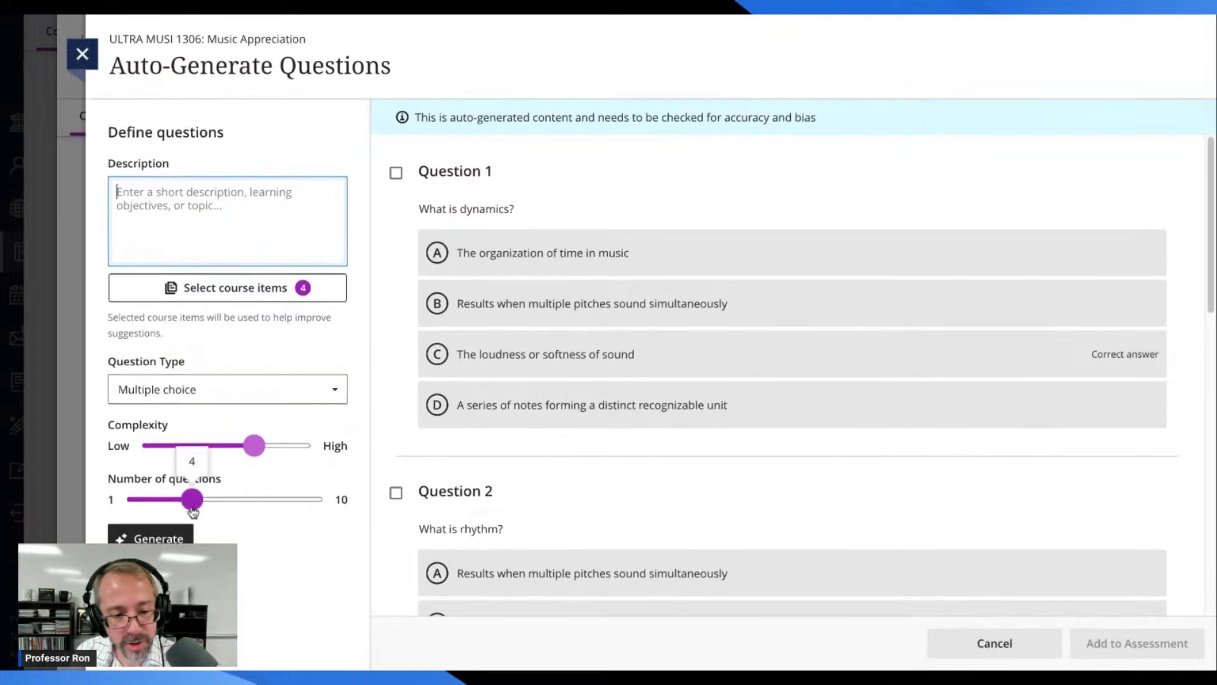
pyautogui.moveTo(192, 500); pyautogui.dragTo(347, 514)
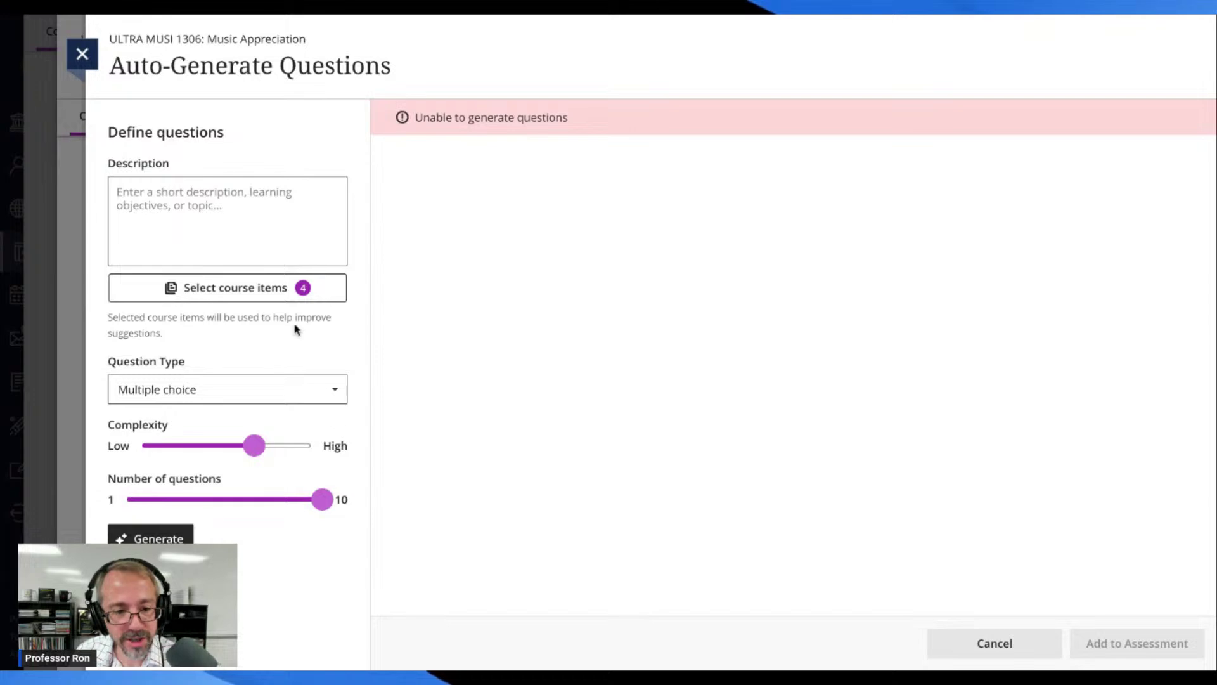
pyautogui.click(84, 56)
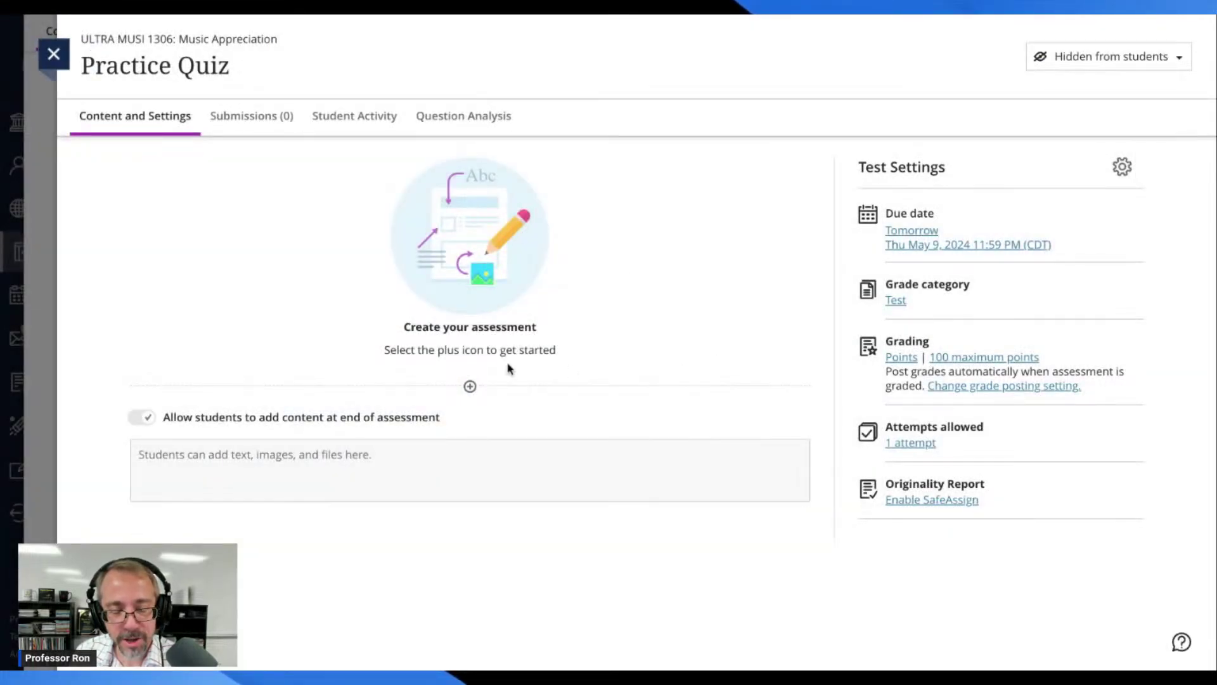
# Step: Restart auto-generating questions for the Practice Quiz with the question type Multiple choice and the number of questions set to 10
pyautogui.click(470, 386)
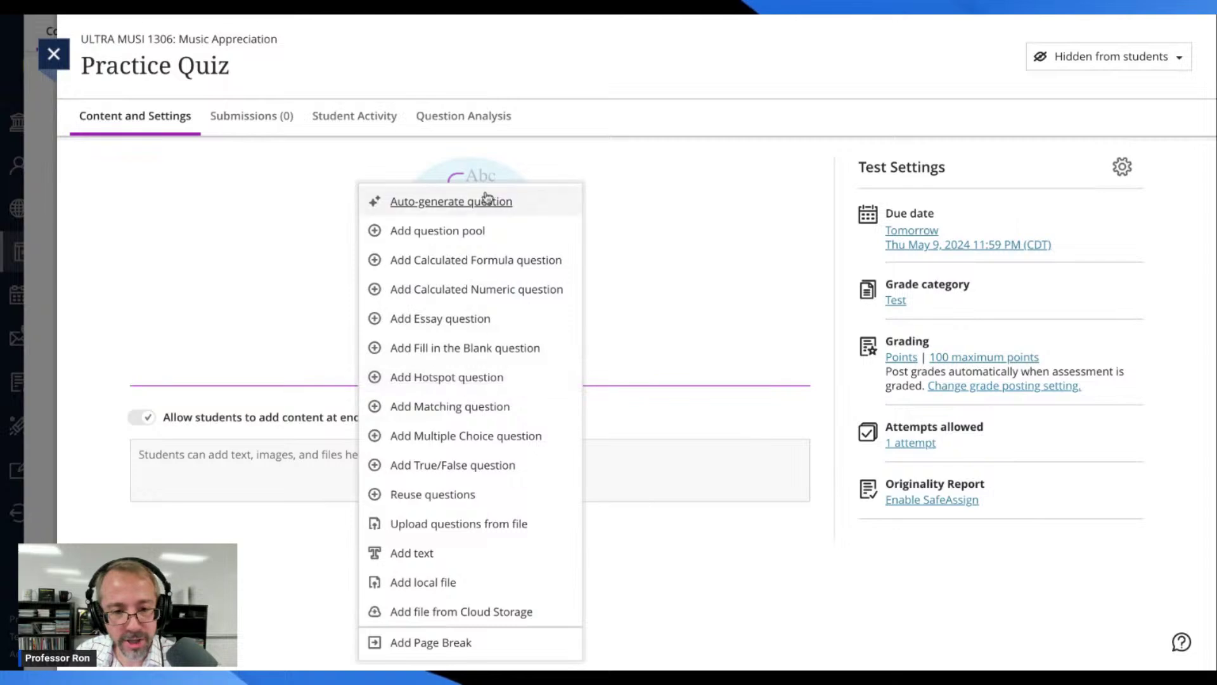
pyautogui.click(487, 200)
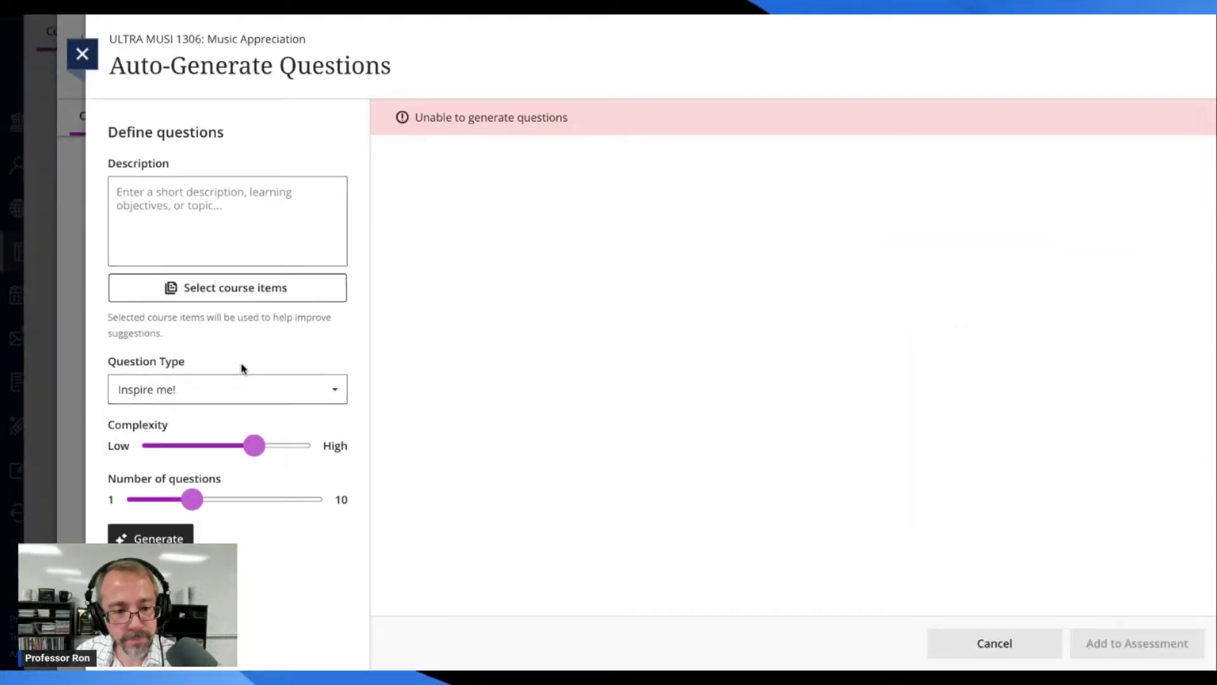
pyautogui.click(220, 394)
pyautogui.click(158, 542)
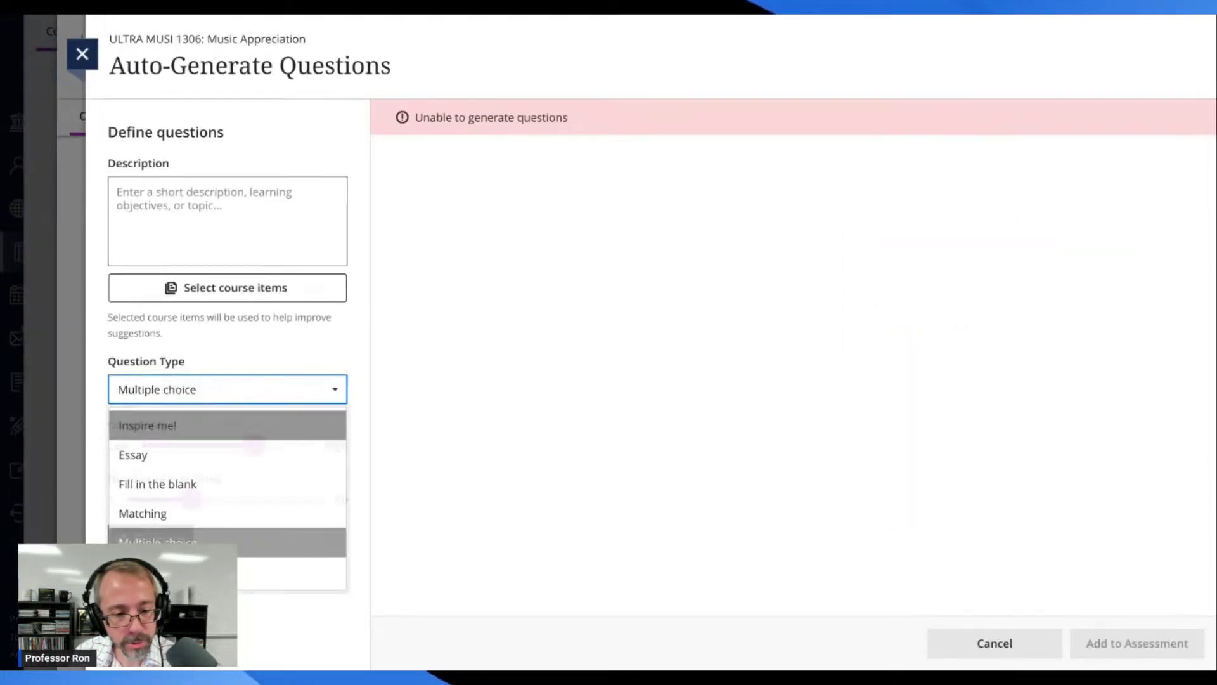
pyautogui.moveTo(191, 499); pyautogui.dragTo(322, 499)
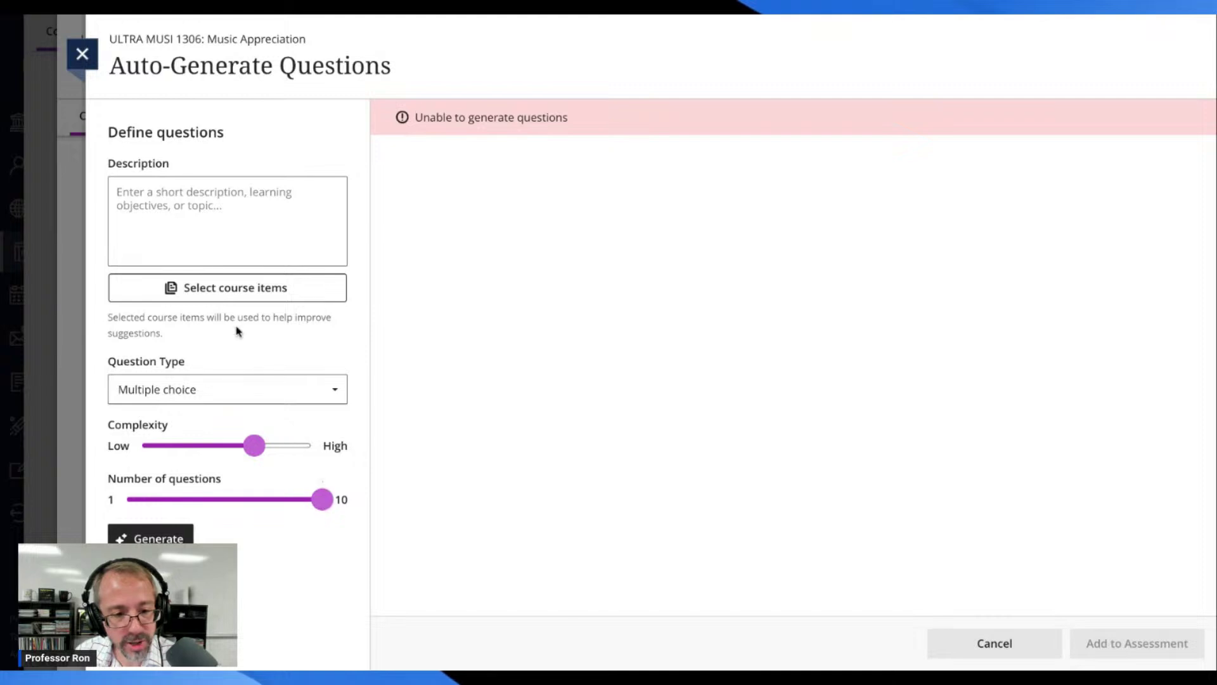
# Step: Select Elements of Music 1 - PPT & Audio Lecture from Module 1's Week #2 folder as a source item for the restarted generation
pyautogui.click(229, 289)
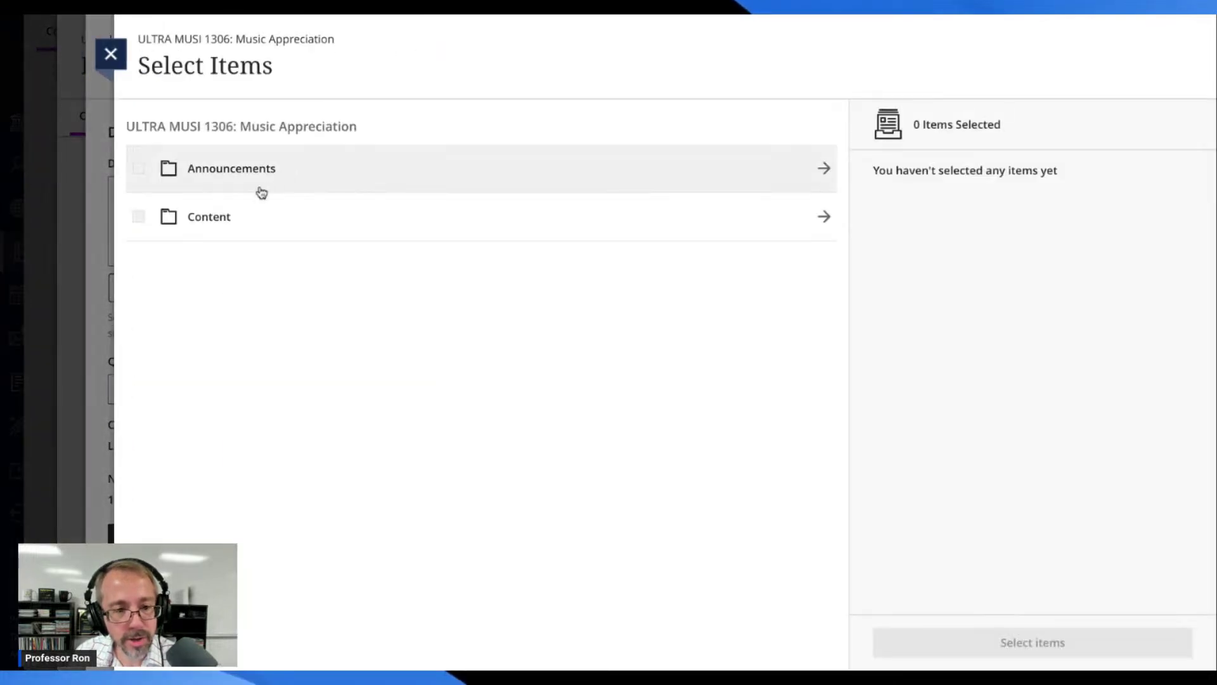
pyautogui.click(237, 217)
pyautogui.click(287, 214)
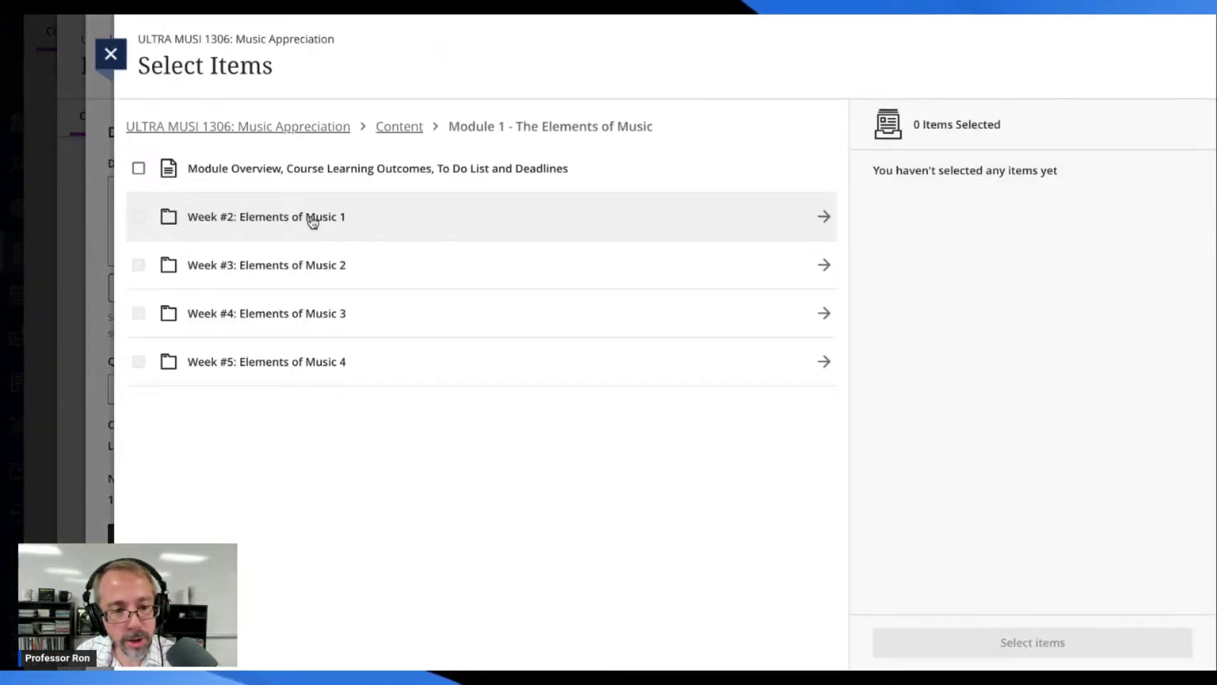
pyautogui.click(313, 218)
pyautogui.click(140, 166)
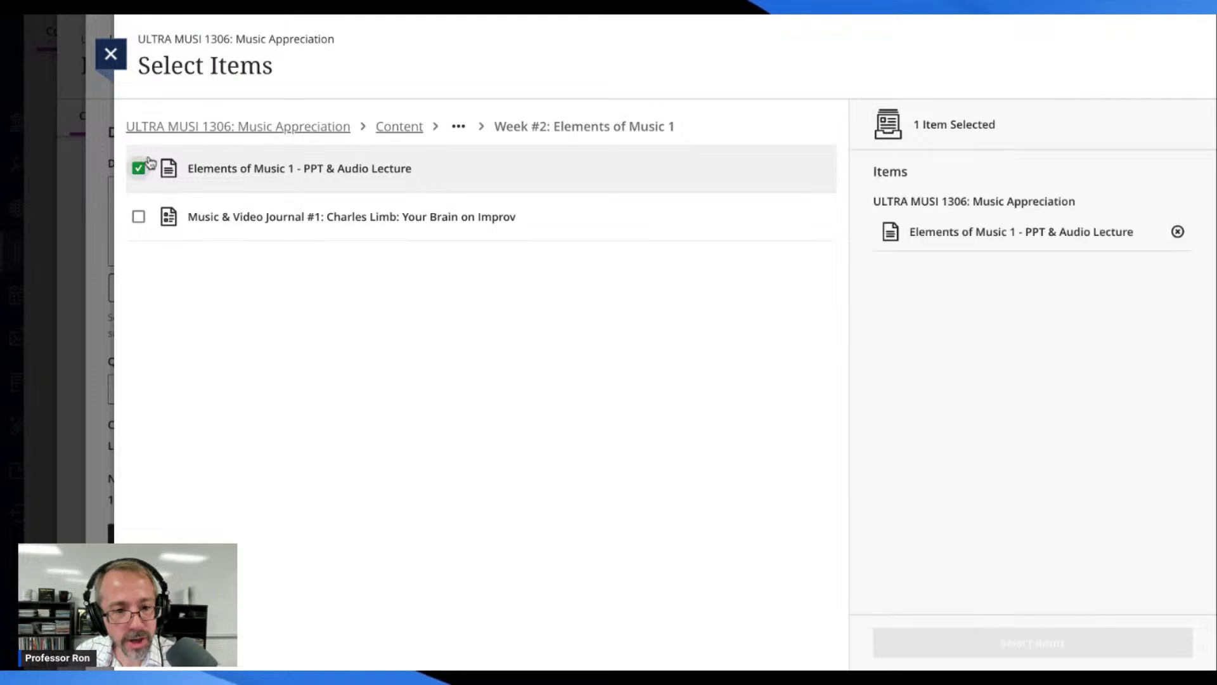
pyautogui.click(399, 126)
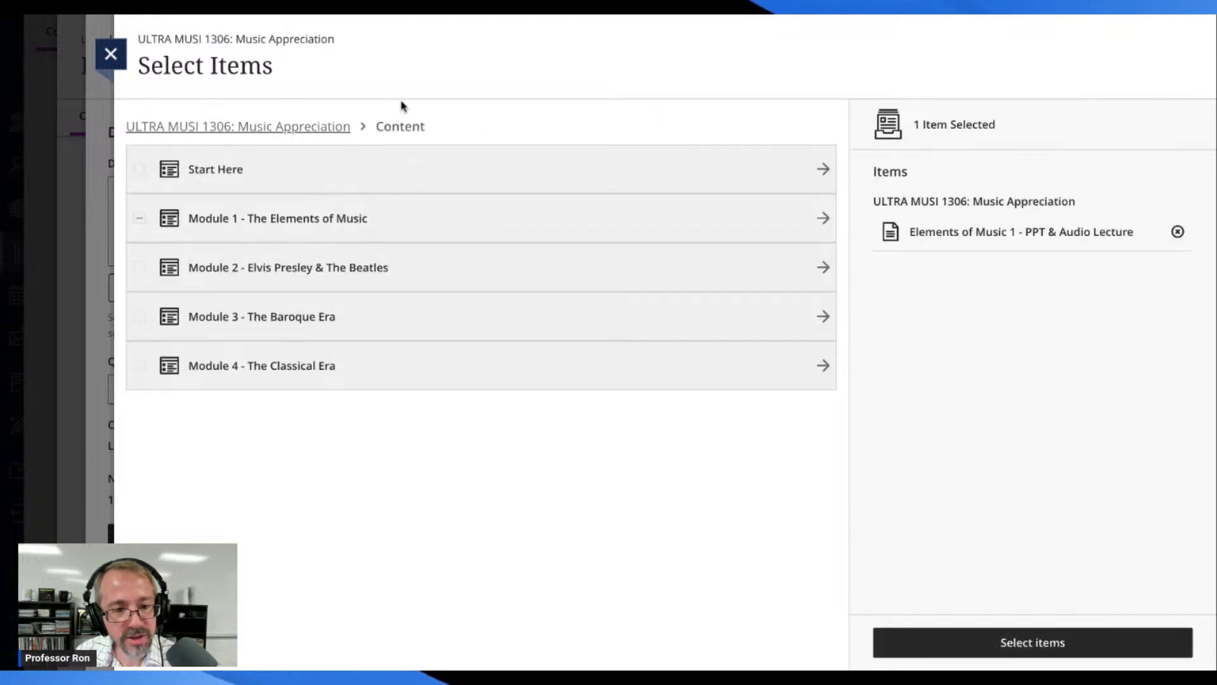
# Step: Browse Module 2 - Elvis Presley & The Beatles for source items and dismiss the permission message
pyautogui.click(286, 268)
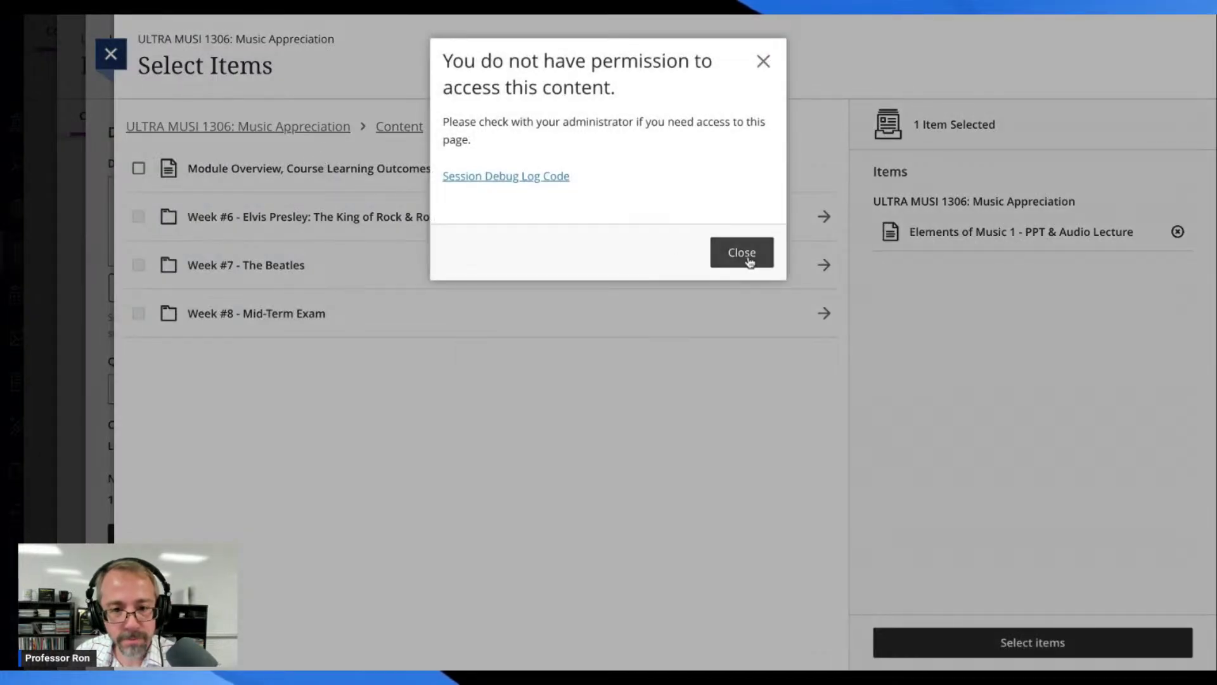
pyautogui.click(763, 61)
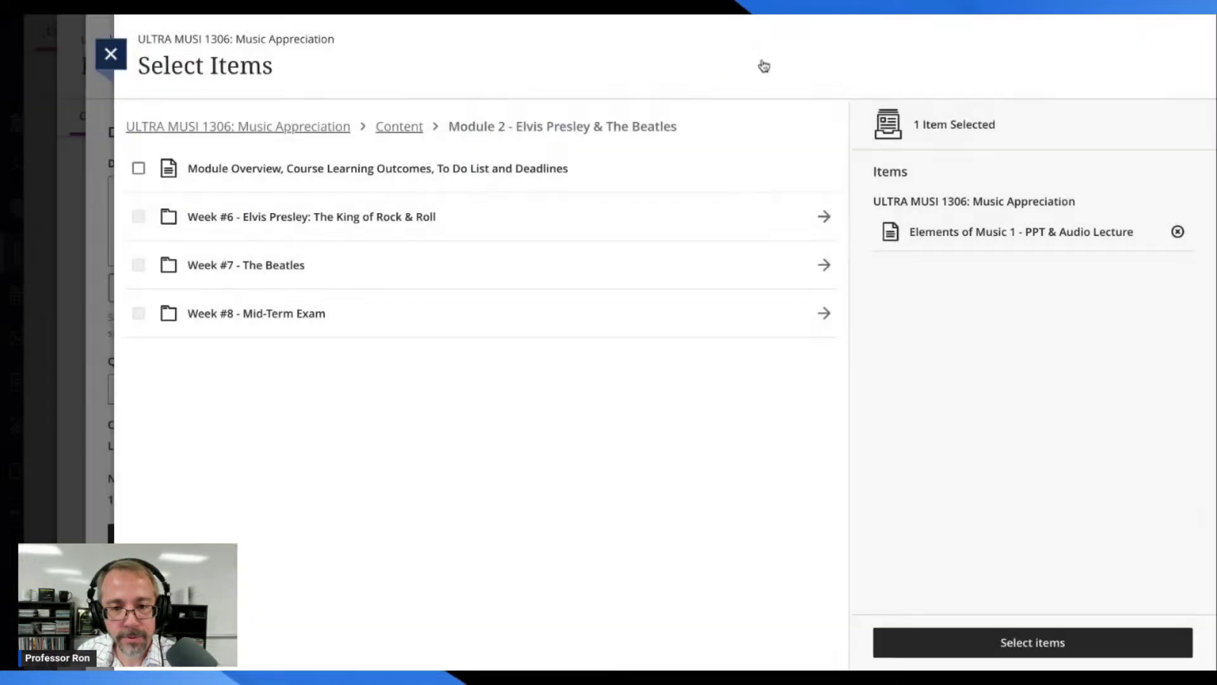
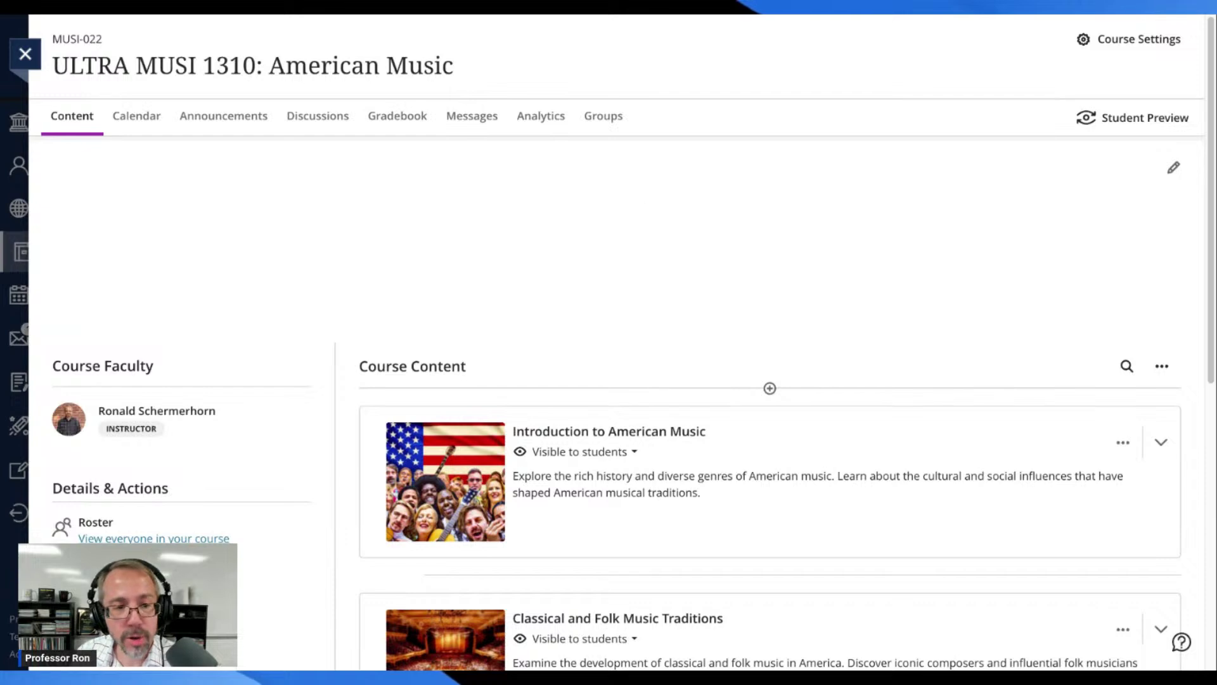
pyautogui.click(1175, 170)
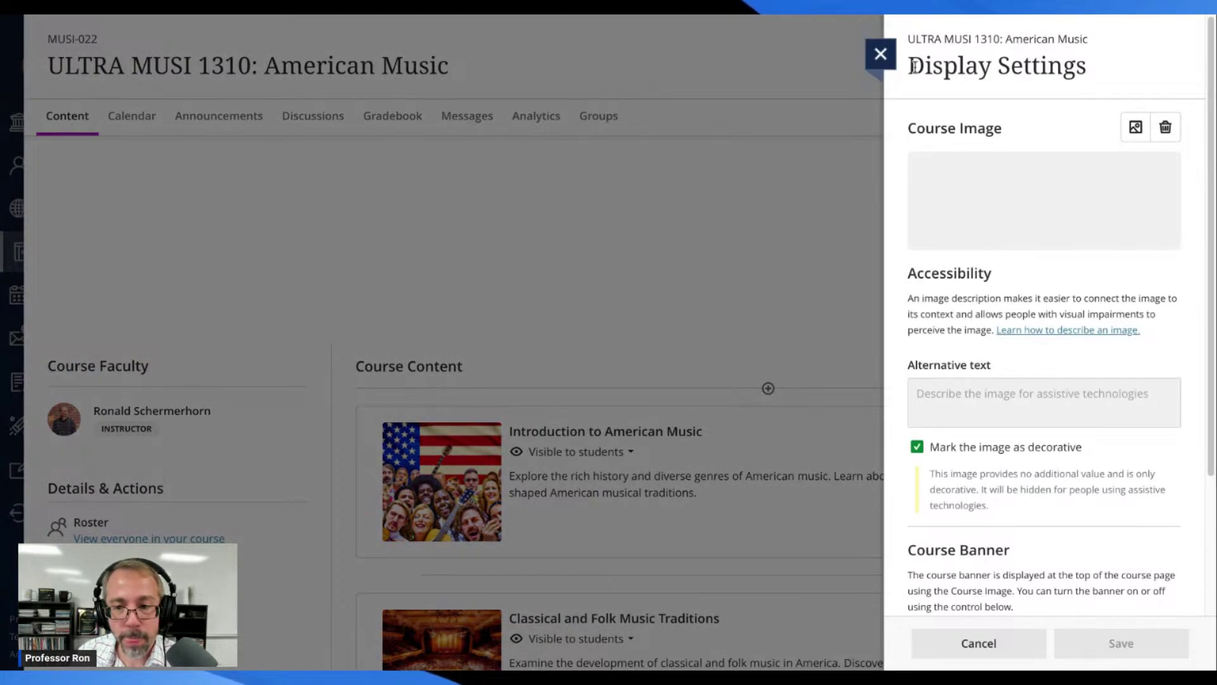
pyautogui.click(893, 62)
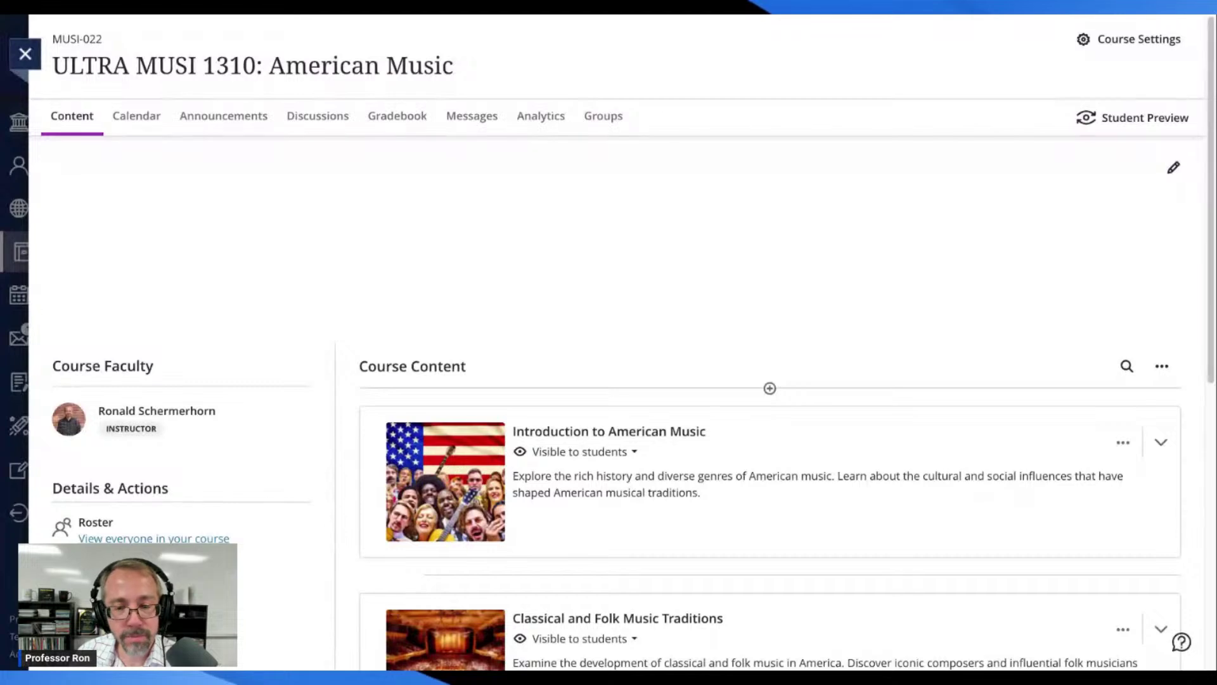
pyautogui.scroll(-1, 359, 220)
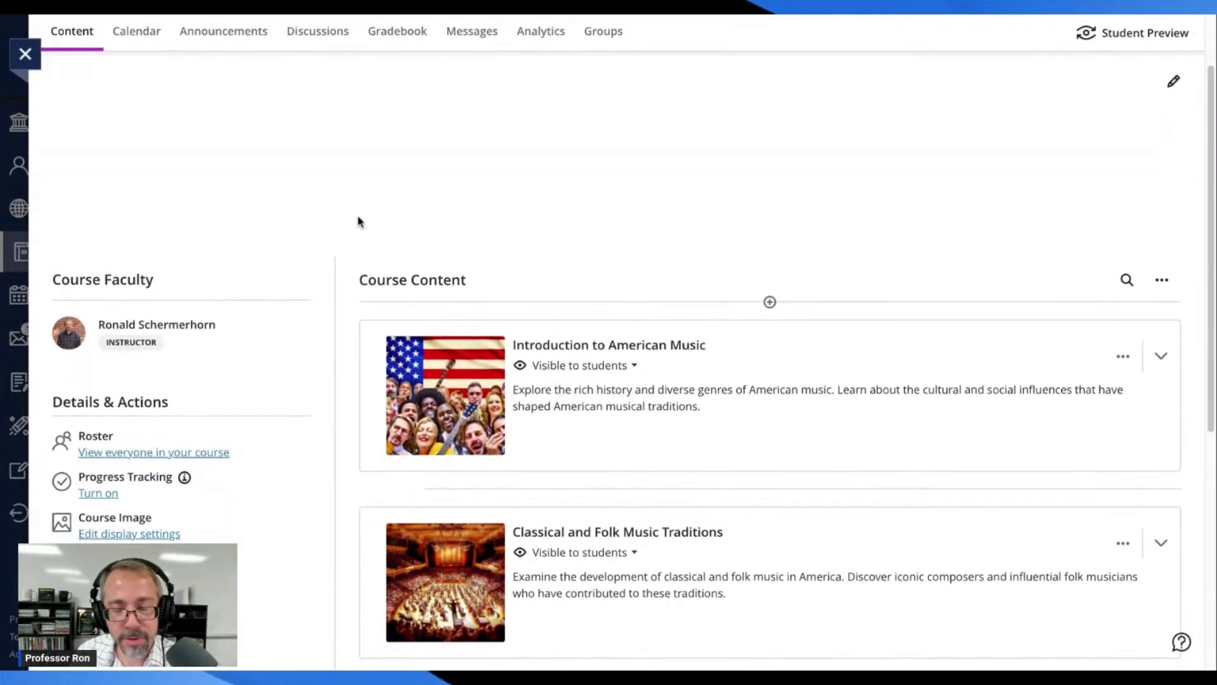
pyautogui.scroll(1, 359, 220)
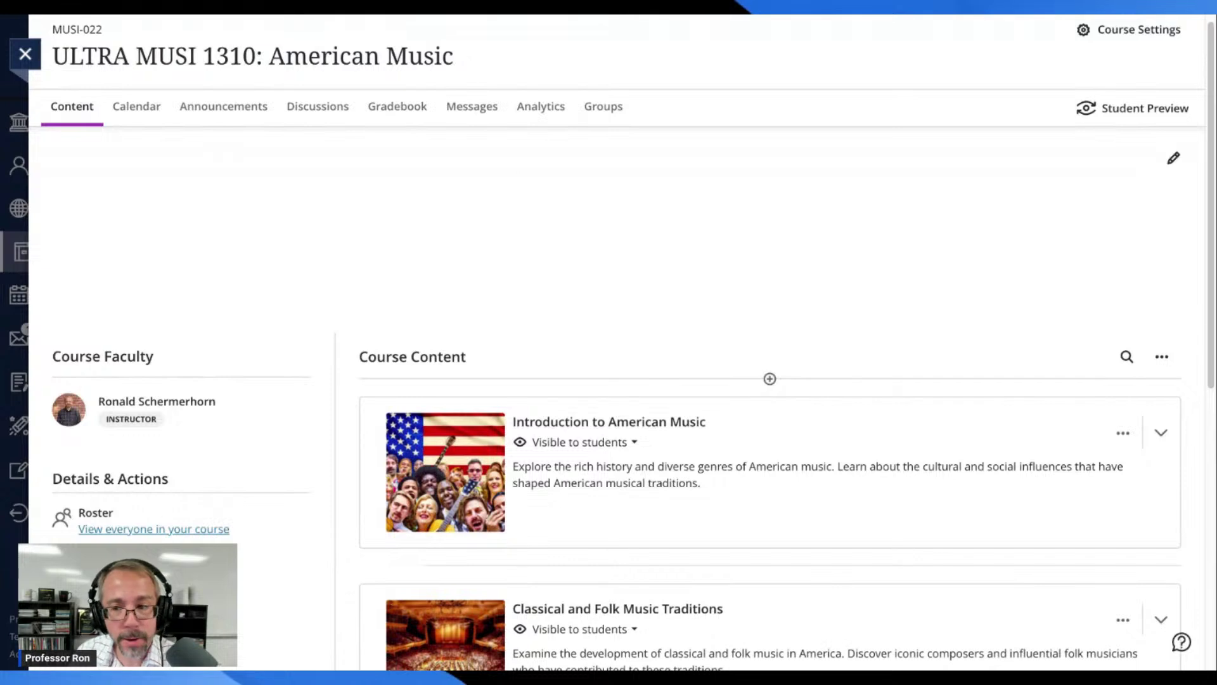
# Step: Delete the current course image of ULTRA MUSI 1310: American Music, save the display settings and close them
pyautogui.click(1175, 159)
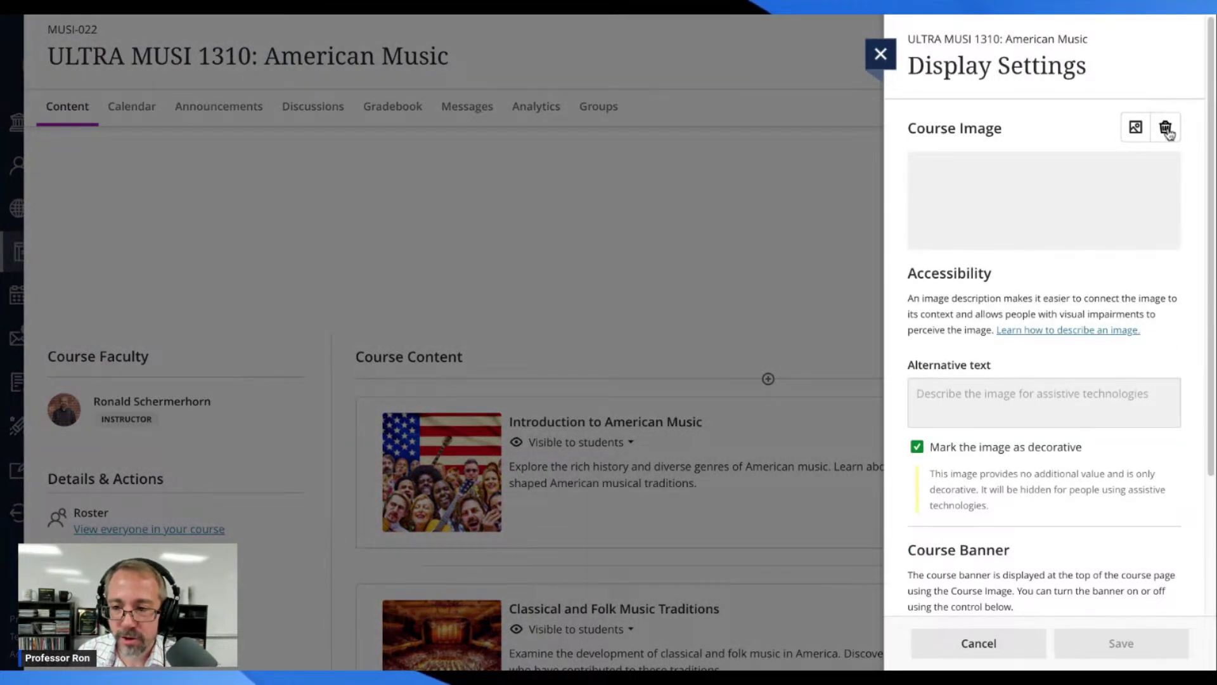
pyautogui.click(1166, 128)
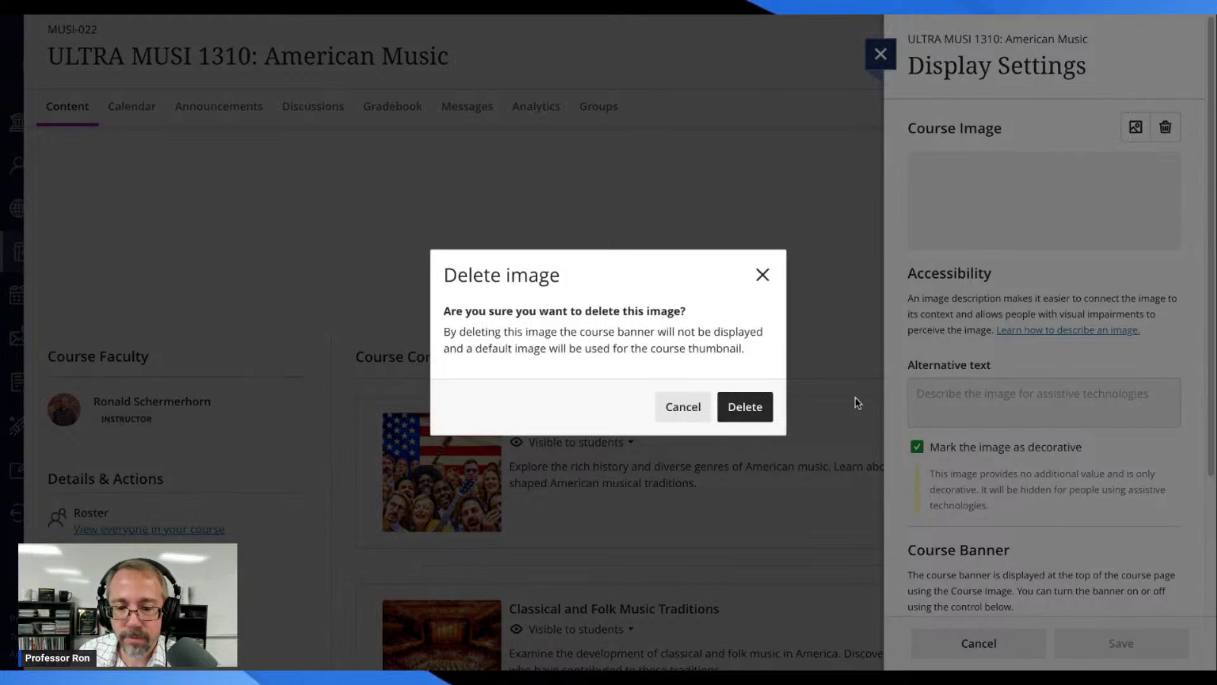
pyautogui.click(745, 406)
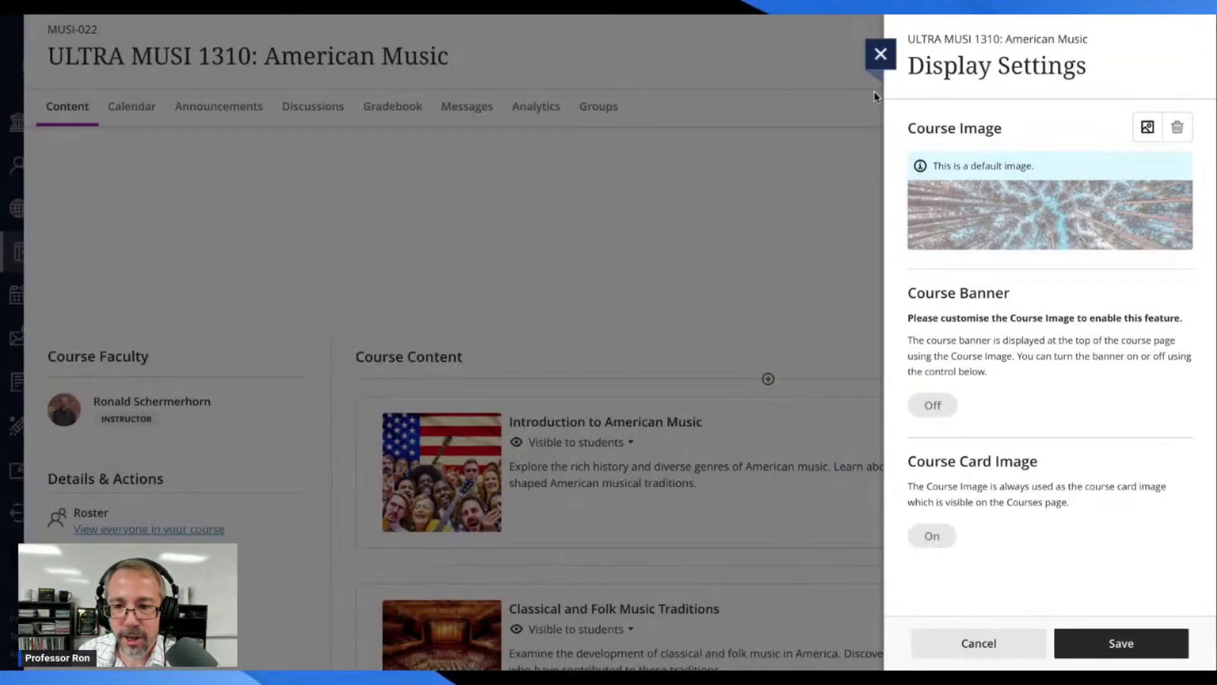
pyautogui.click(1131, 643)
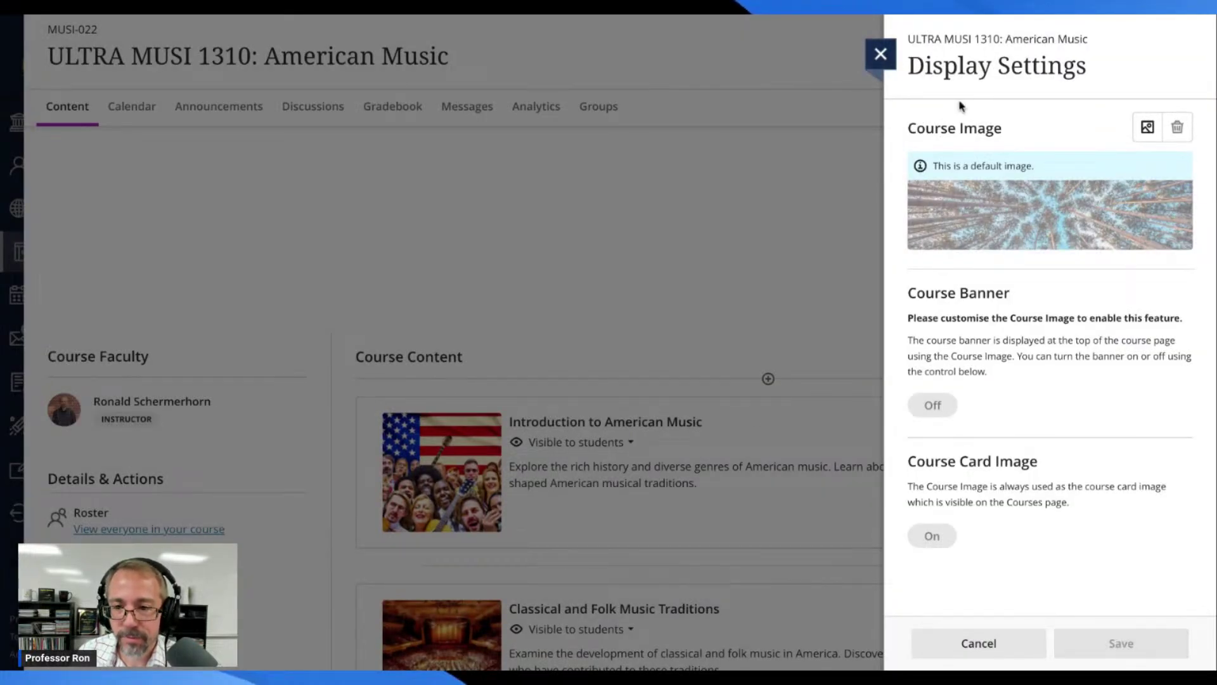
pyautogui.click(880, 54)
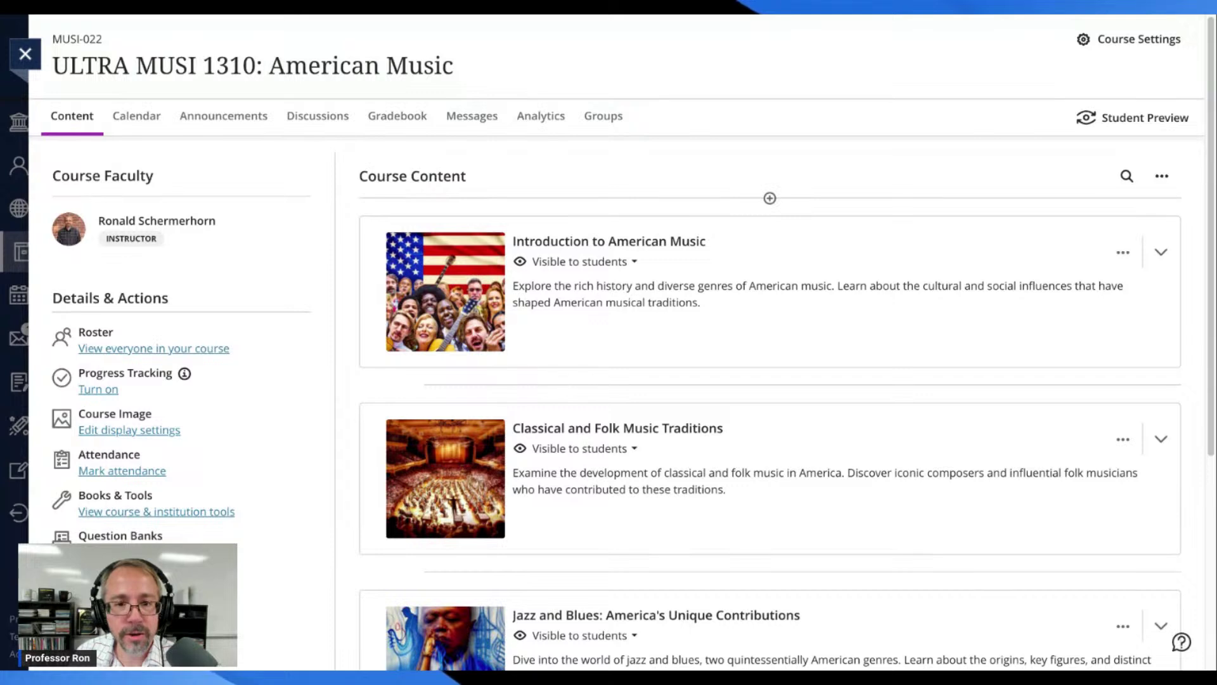
pyautogui.click(1162, 177)
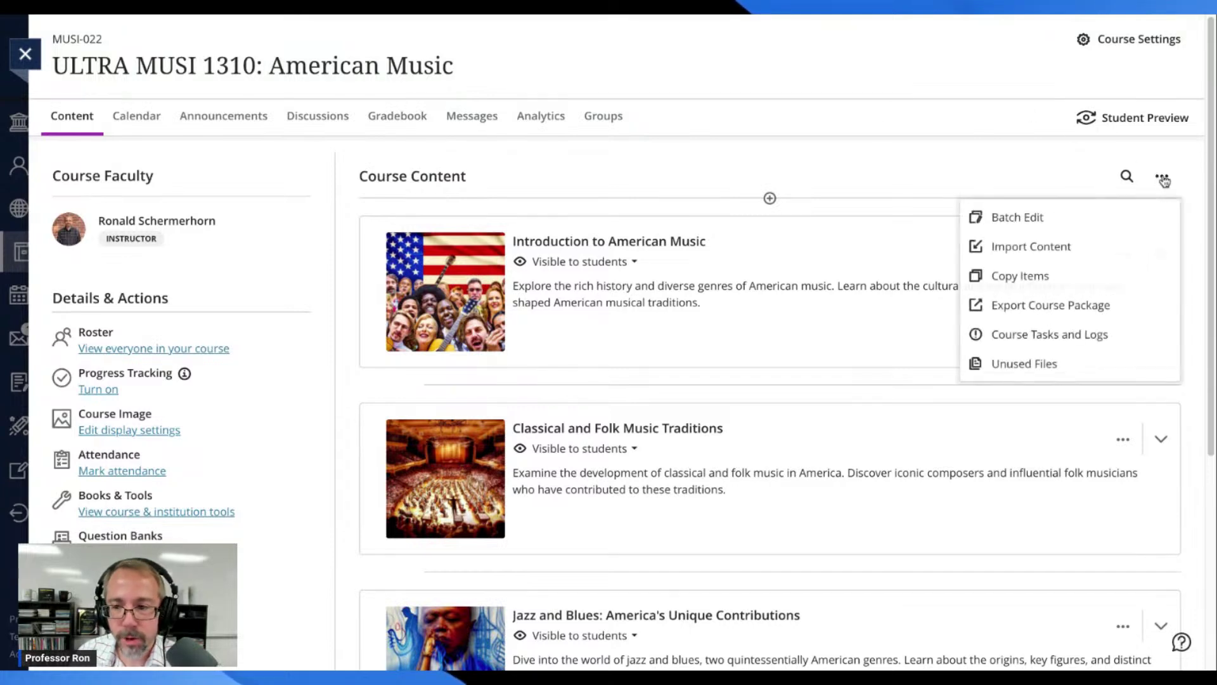
pyautogui.click(1003, 179)
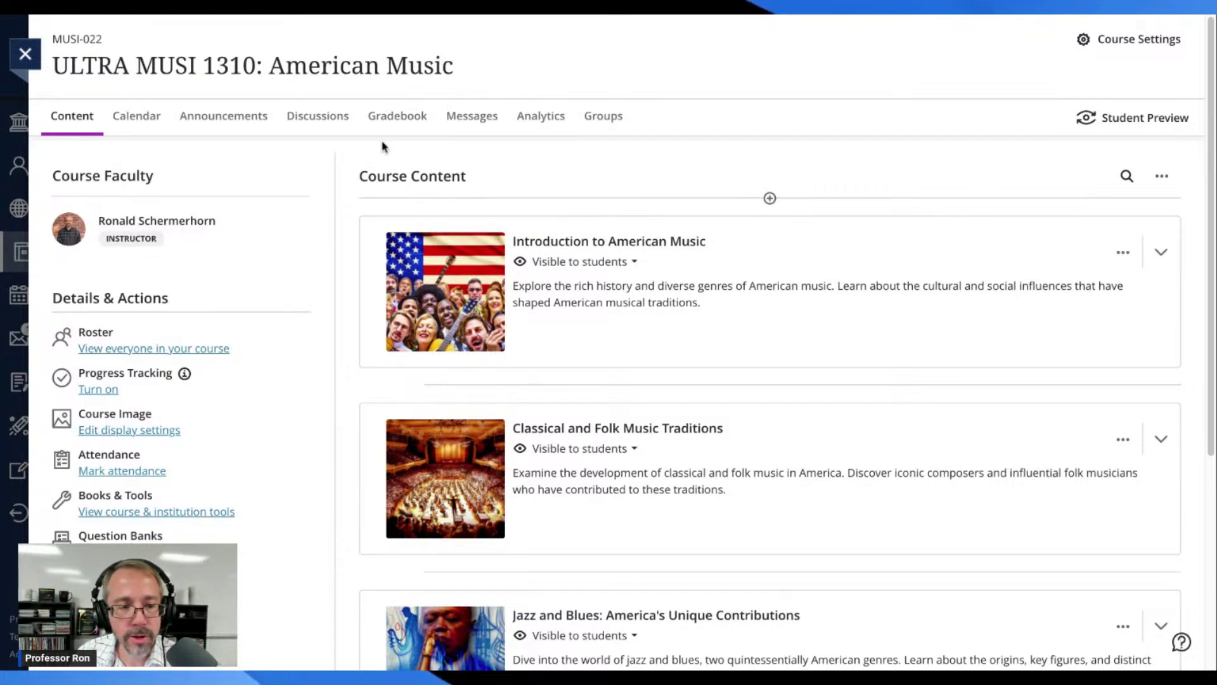
# Step: Upload 1-Home Page-Music-Splash-Color.jpeg from the device as the new course image in the display settings
pyautogui.scroll(-1, 182, 454)
pyautogui.scroll(-1, 182, 454)
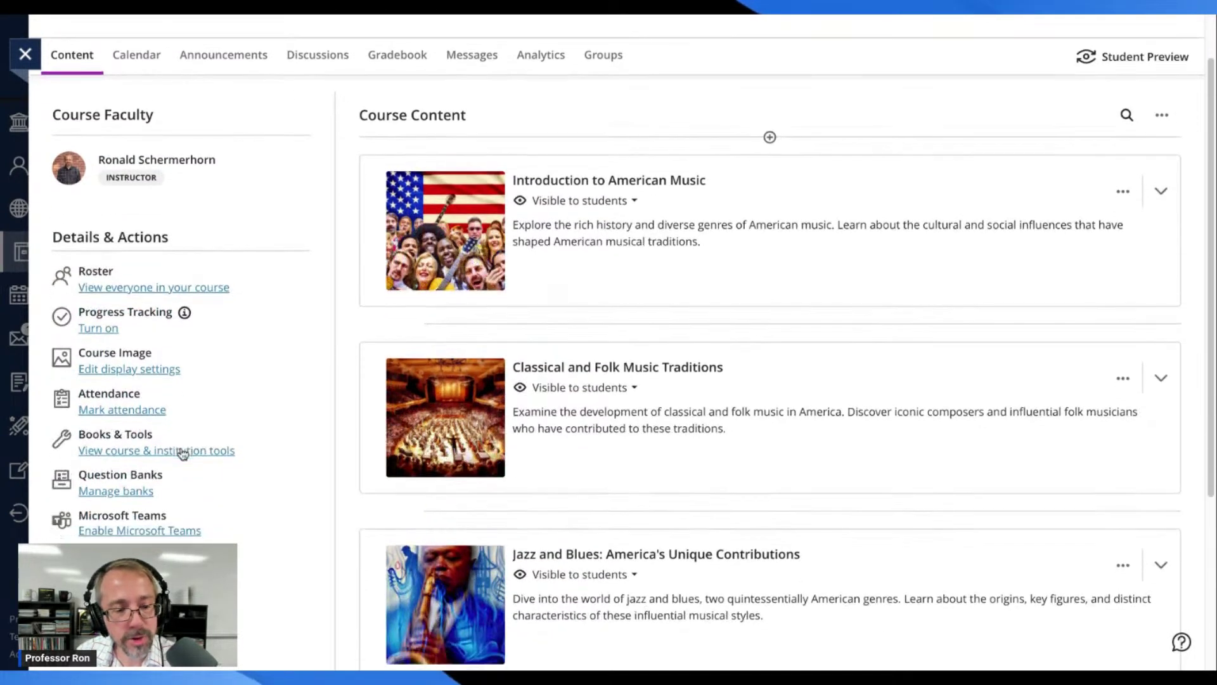
pyautogui.scroll(1, 183, 454)
pyautogui.scroll(-1, 233, 429)
pyautogui.scroll(-2, 233, 428)
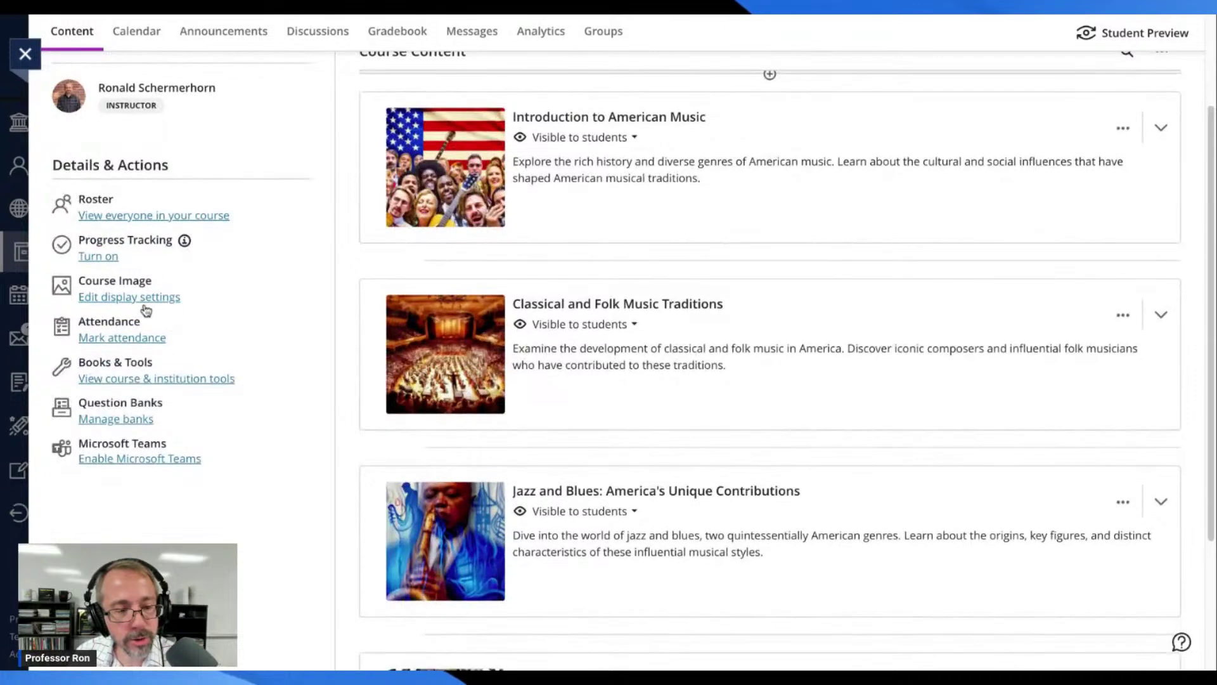
pyautogui.click(148, 303)
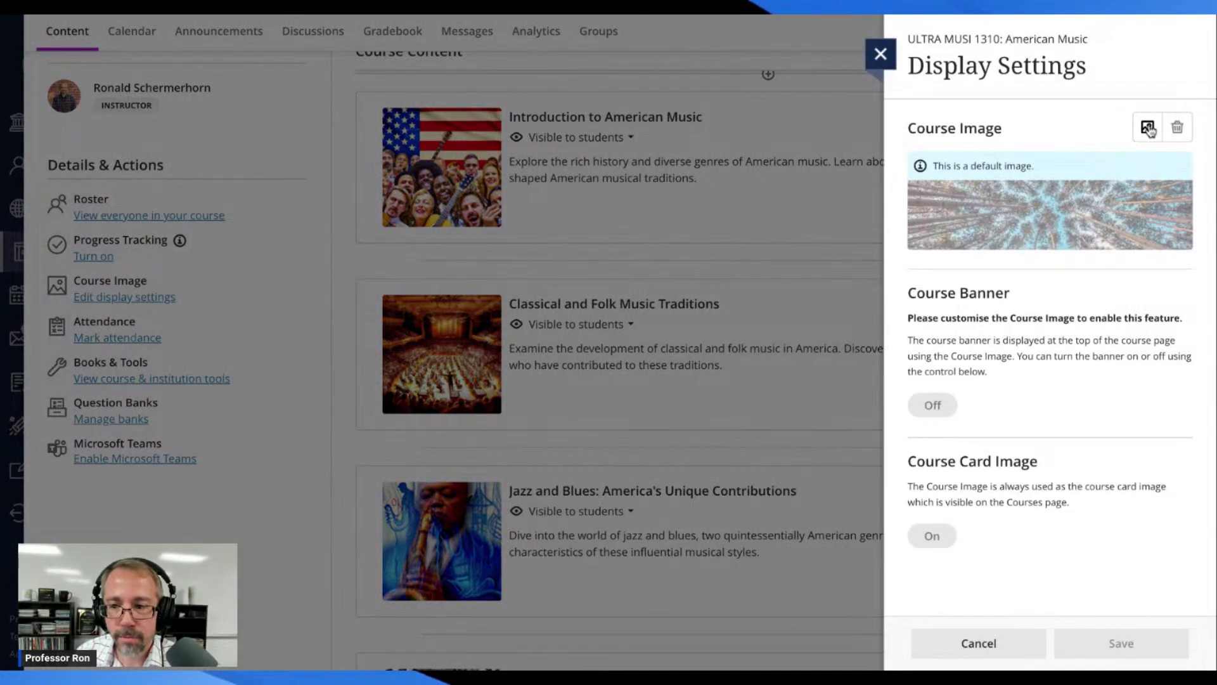
pyautogui.click(1148, 128)
pyautogui.click(623, 156)
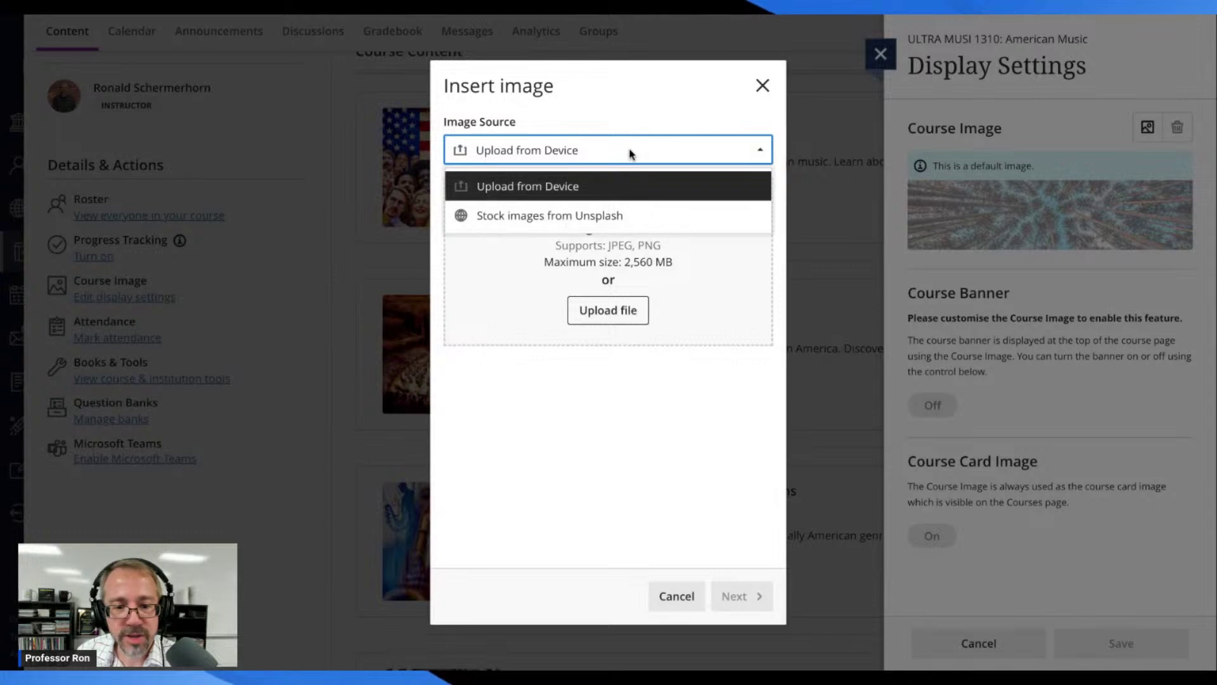
pyautogui.click(667, 116)
pyautogui.click(612, 319)
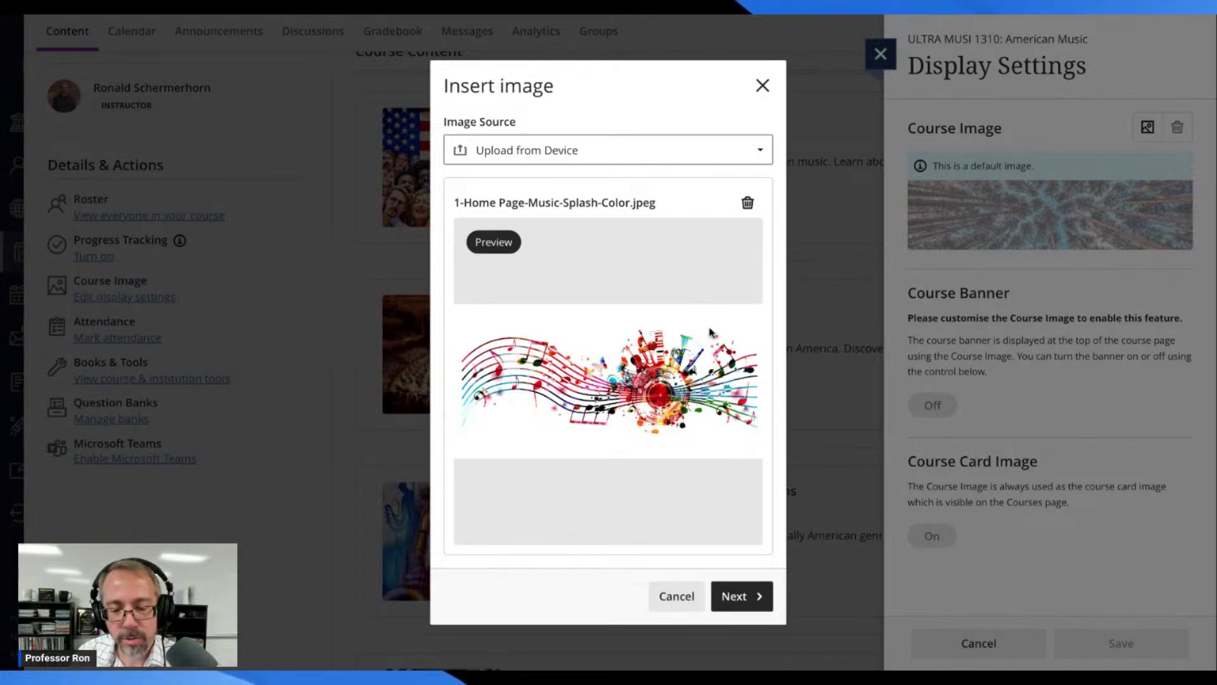
# Step: Adjust the uploaded image's crop so the banner frame covers the upper part of the music artwork, and save the image
pyautogui.click(741, 604)
pyautogui.moveTo(614, 295); pyautogui.dragTo(614, 321)
pyautogui.moveTo(501, 460); pyautogui.dragTo(473, 470)
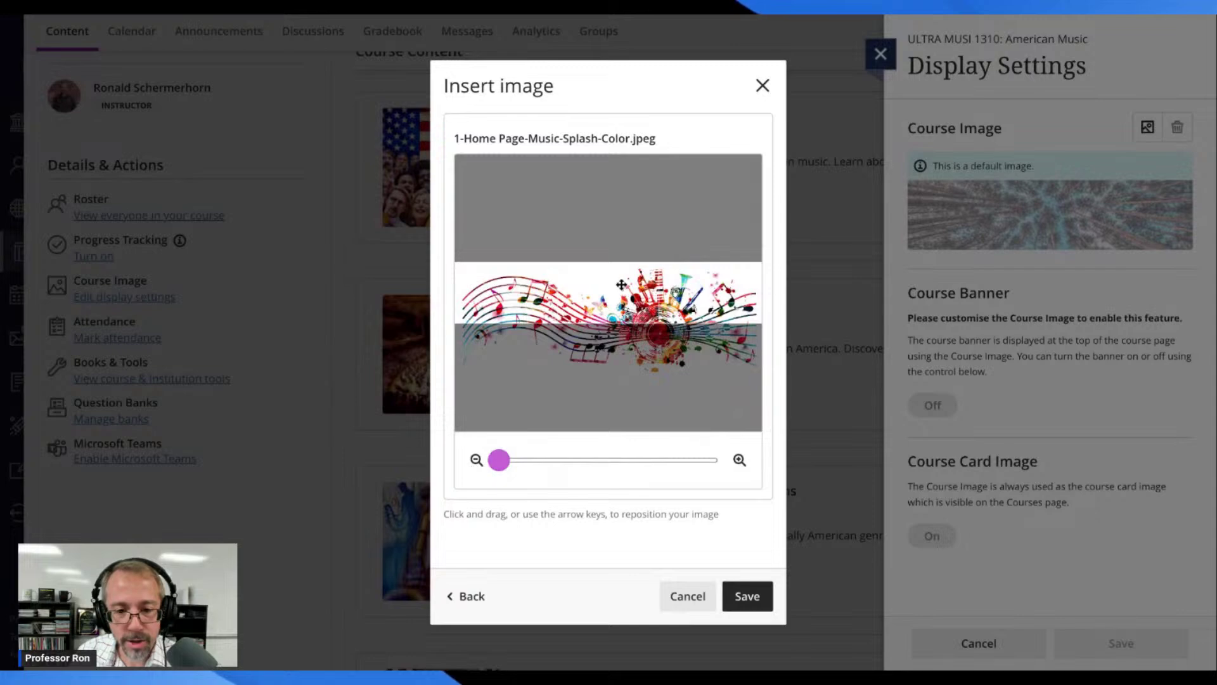
pyautogui.moveTo(620, 285); pyautogui.dragTo(619, 289)
pyautogui.click(748, 597)
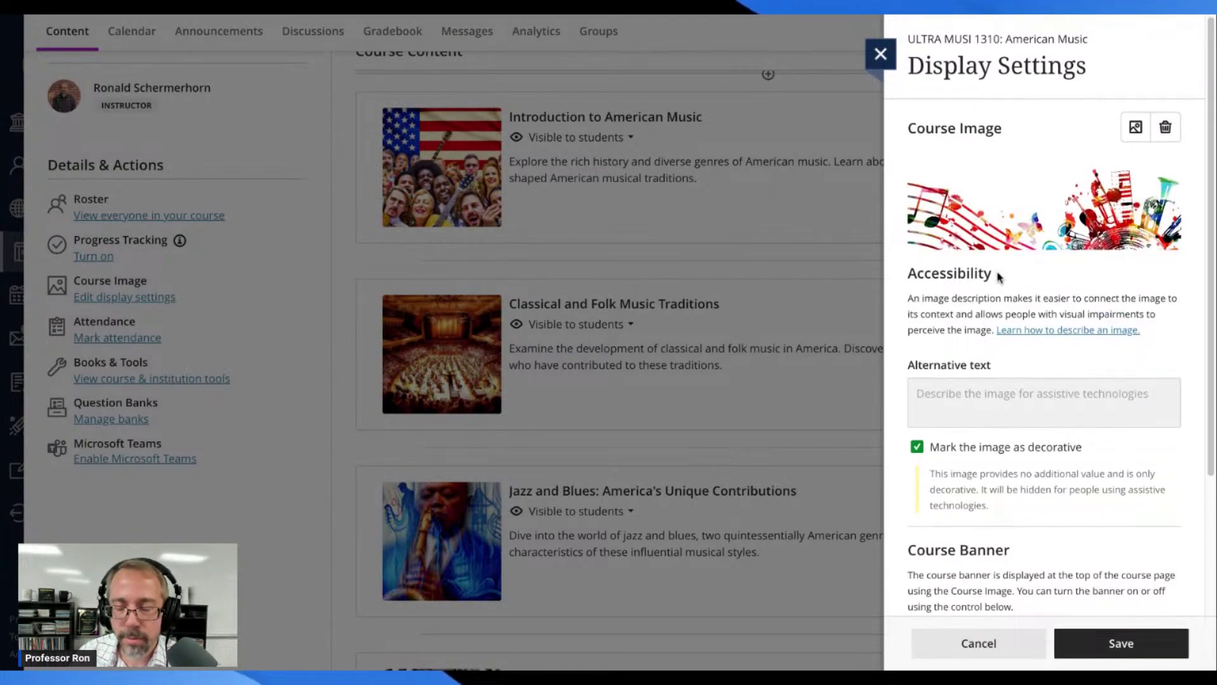
# Step: Review the accessibility, Course Banner and Course Card Image options, save the display settings and check the banner on the course page
pyautogui.scroll(-2, 990, 136)
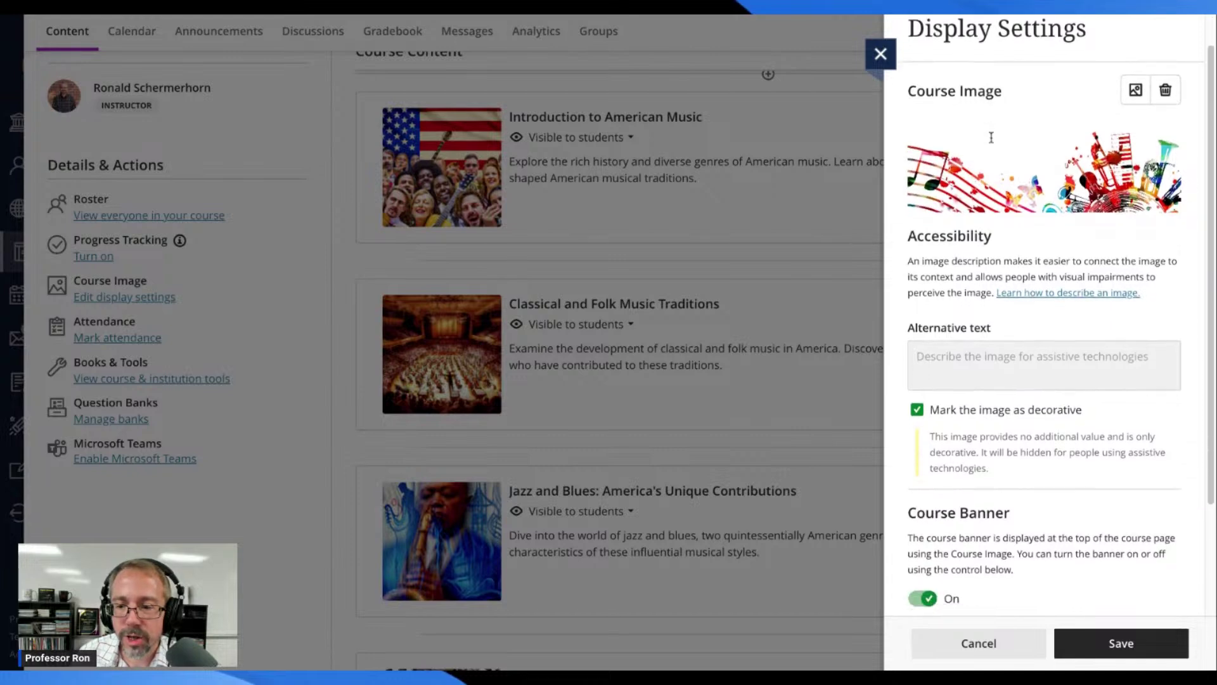
pyautogui.scroll(-2, 992, 137)
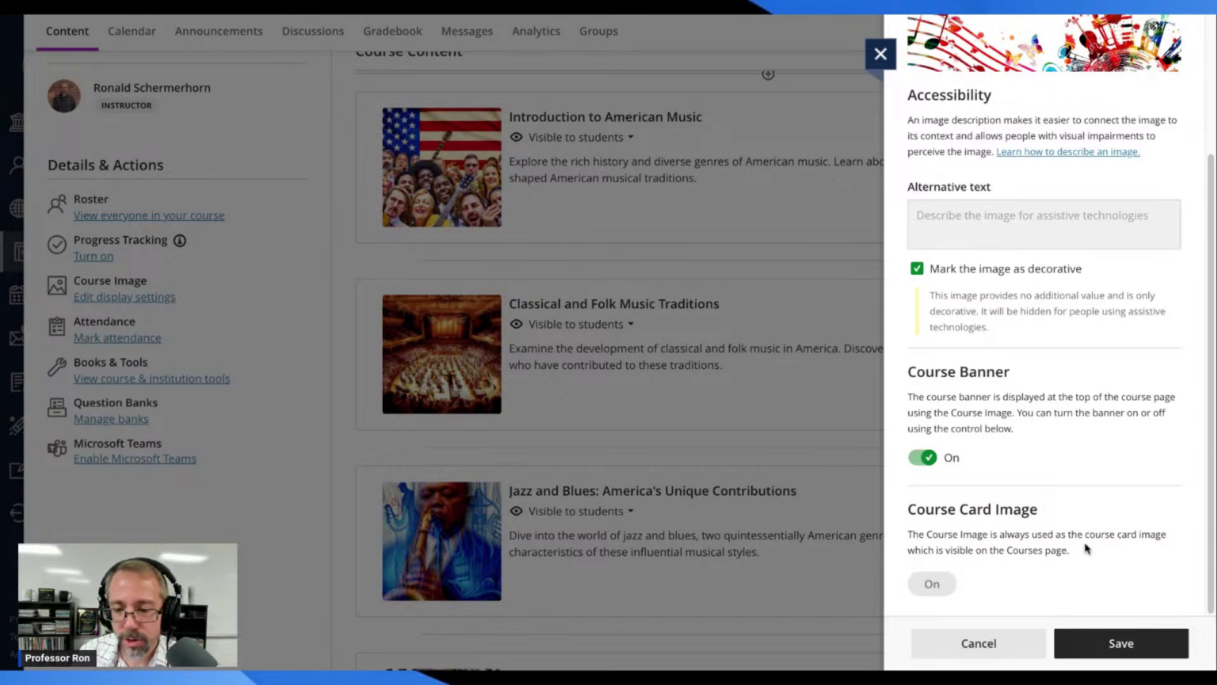
pyautogui.scroll(3, 1086, 548)
pyautogui.scroll(-3, 1086, 548)
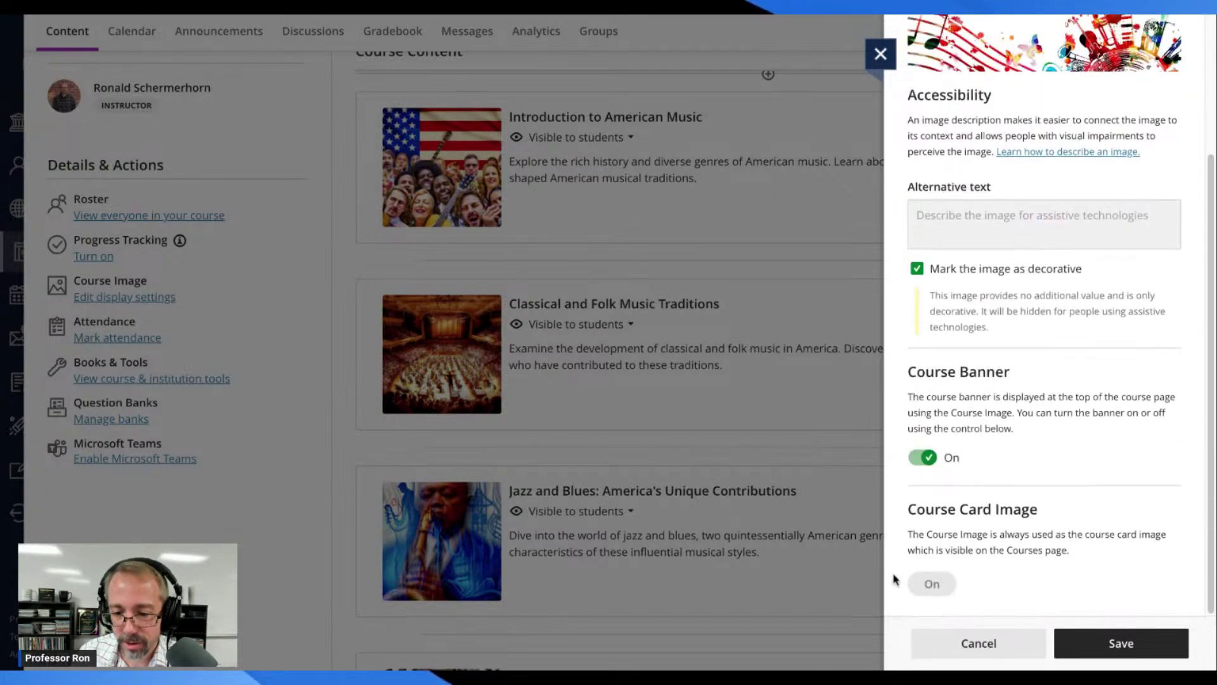
pyautogui.scroll(2, 994, 361)
pyautogui.scroll(-2, 1090, 531)
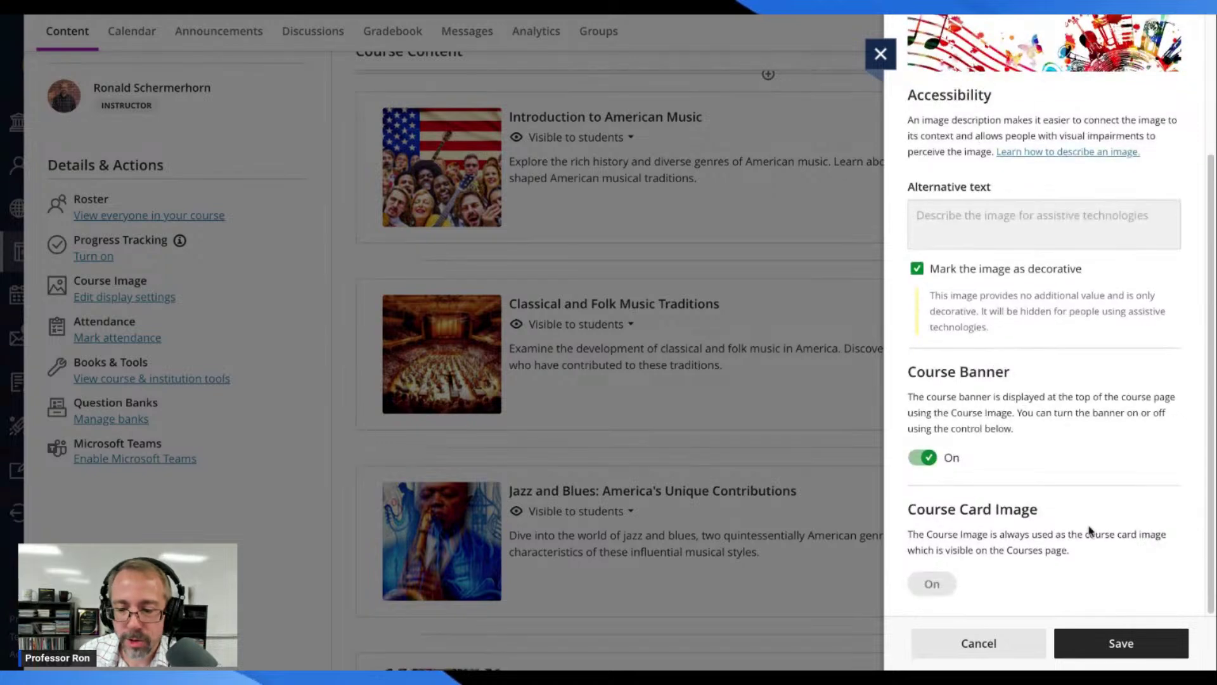
pyautogui.click(1114, 647)
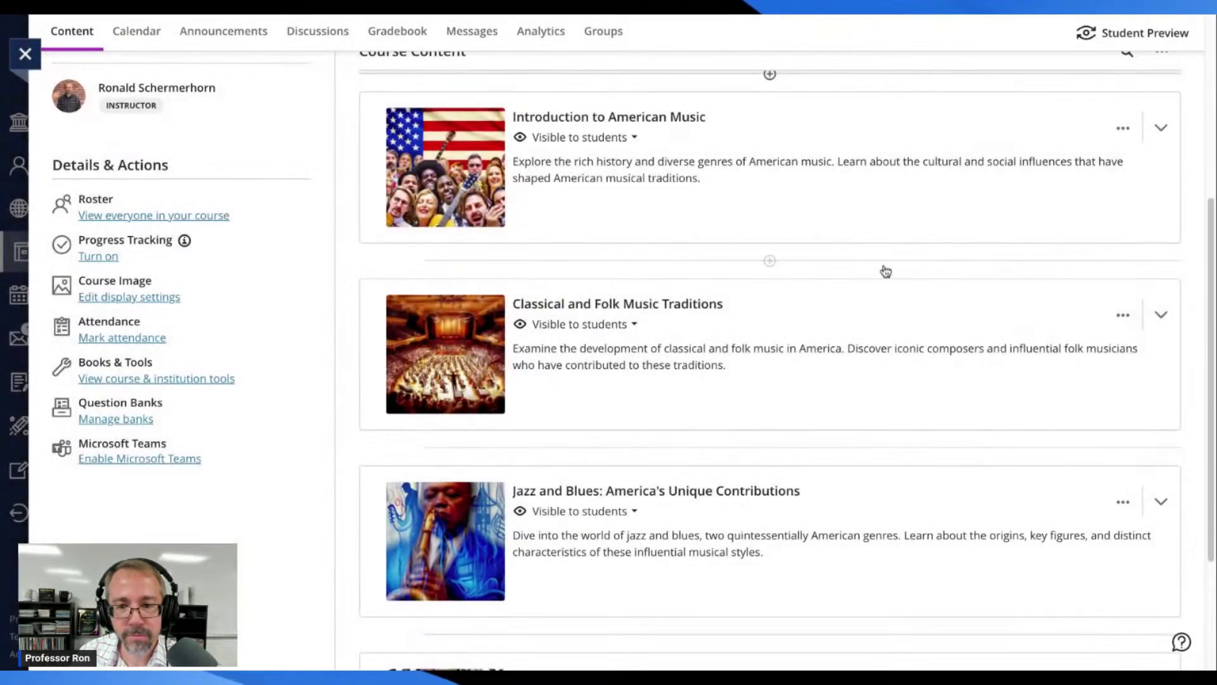
pyautogui.scroll(2, 883, 265)
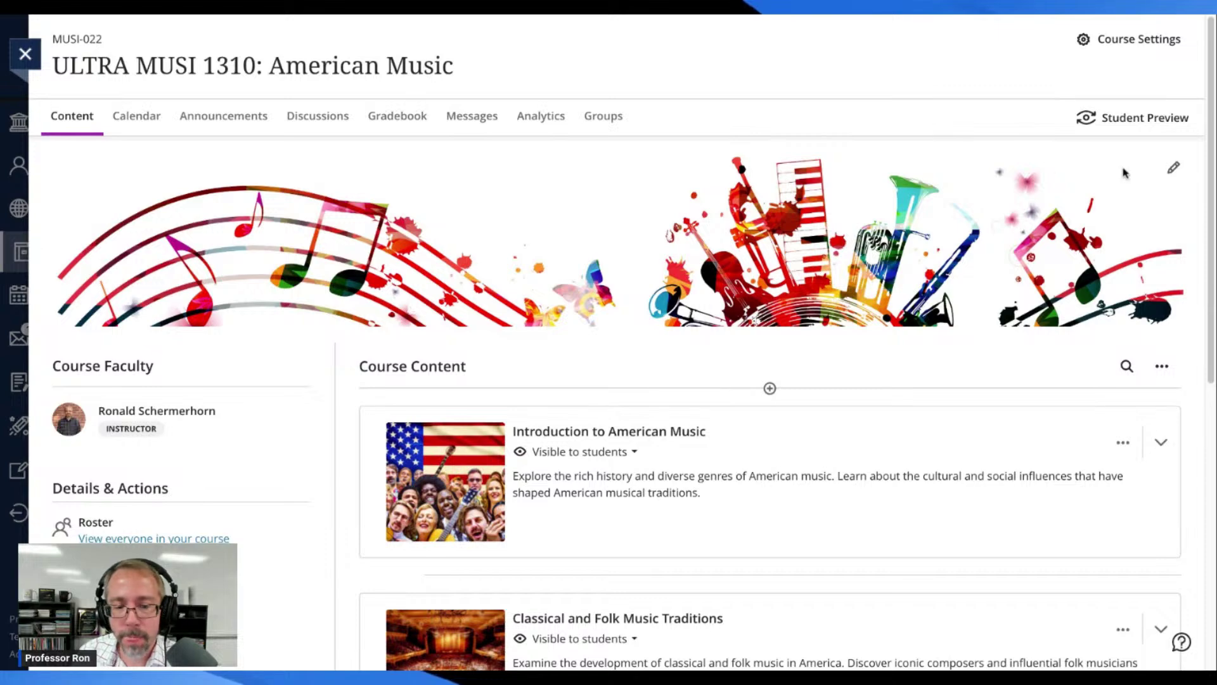
pyautogui.scroll(-3, 721, 214)
pyautogui.scroll(3, 721, 215)
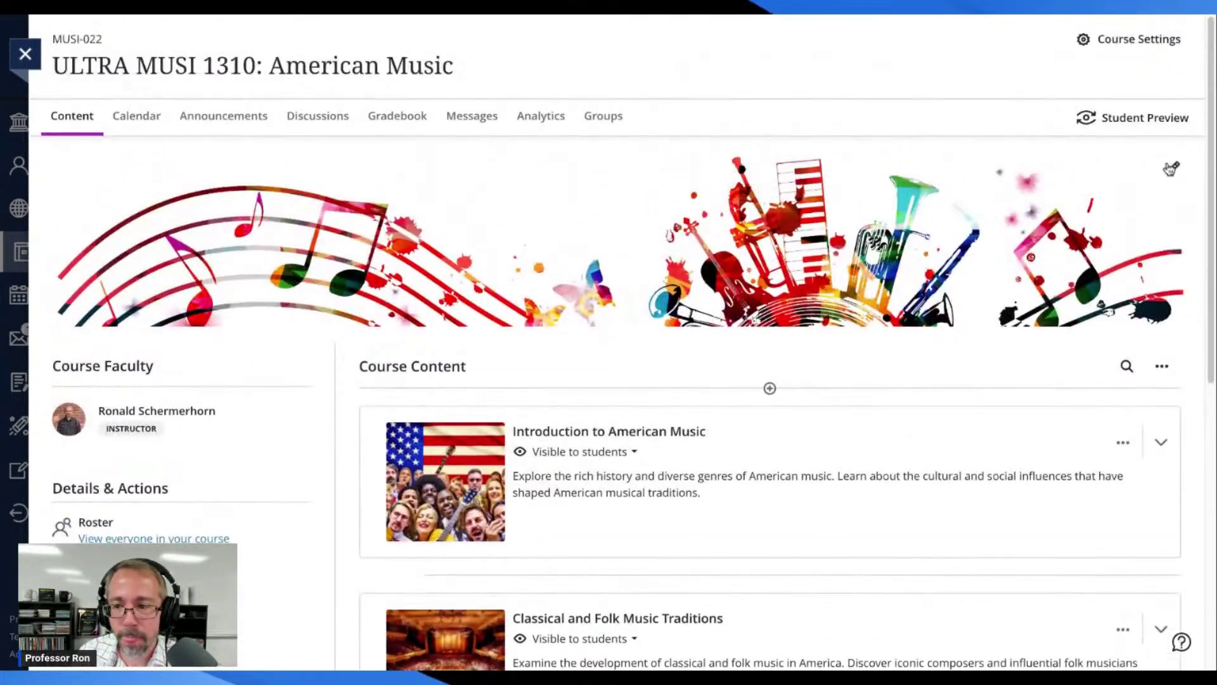
# Step: Open the course's display settings, set the course image source to Unsplash stock images and search for "American Music"
pyautogui.click(1173, 168)
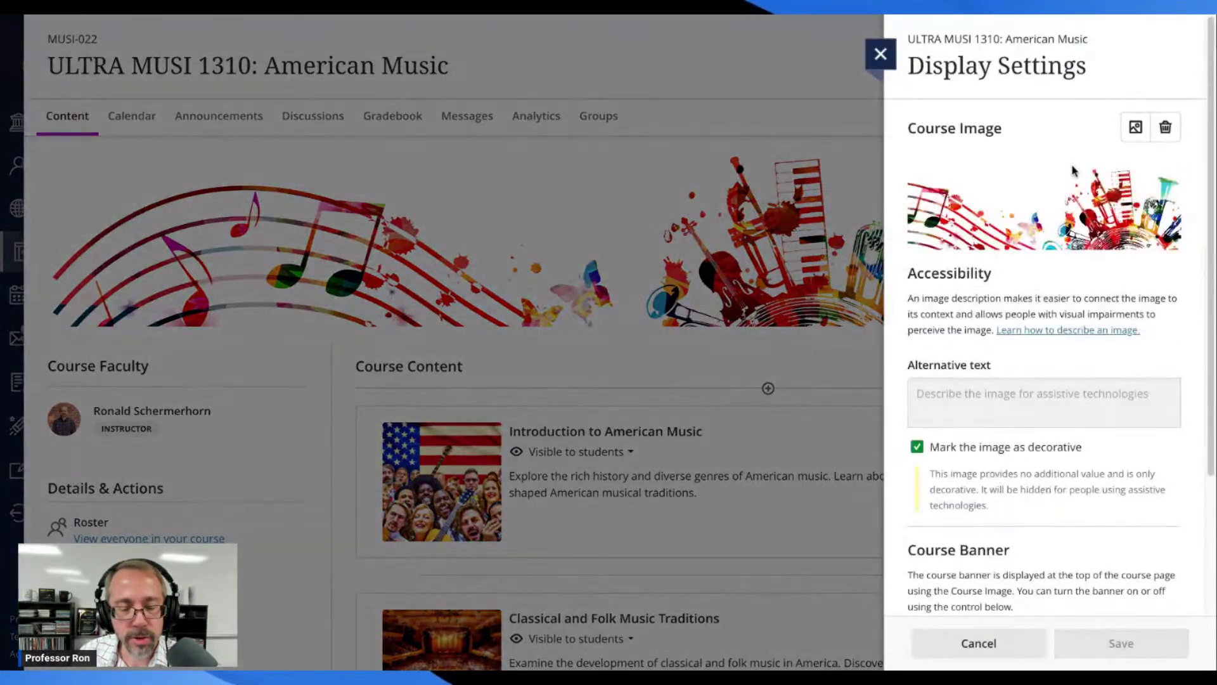
pyautogui.scroll(-2, 1001, 169)
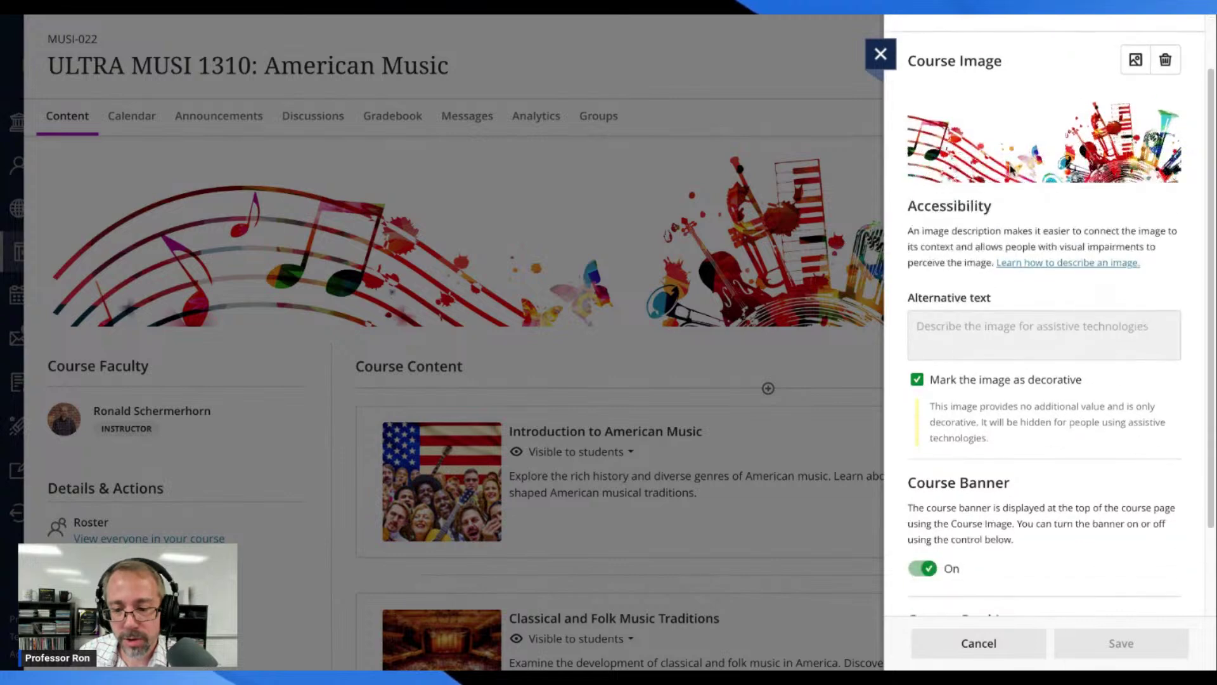
pyautogui.scroll(2, 1013, 170)
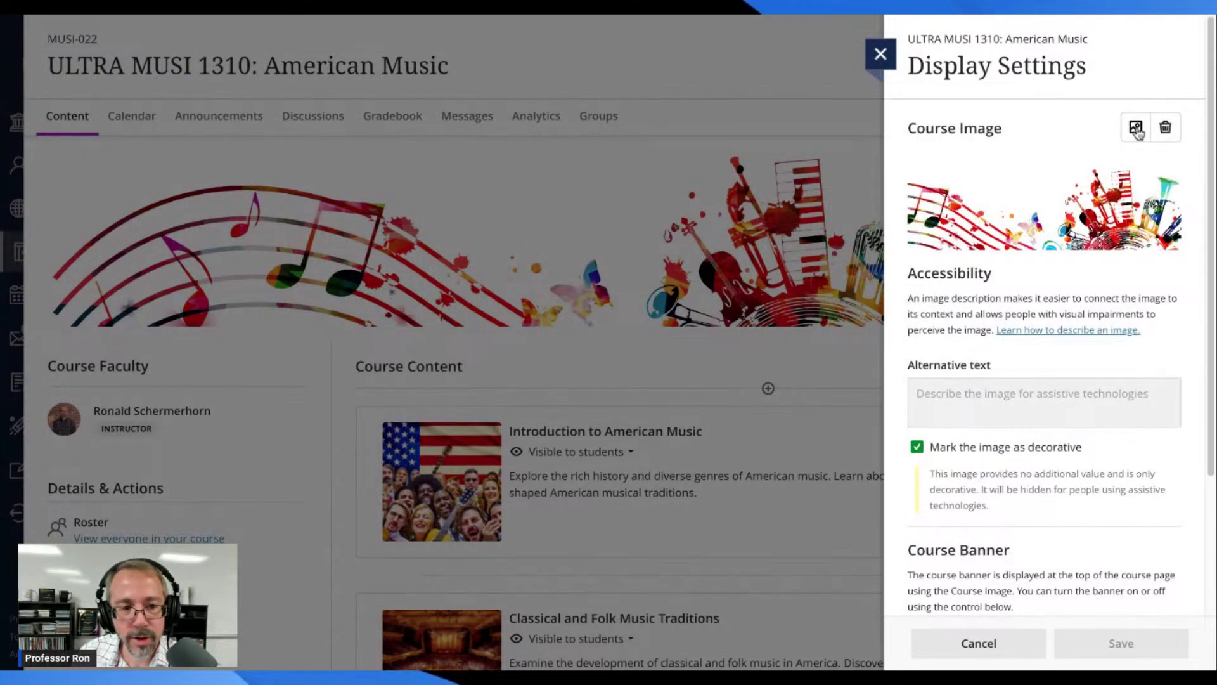
pyautogui.click(1136, 129)
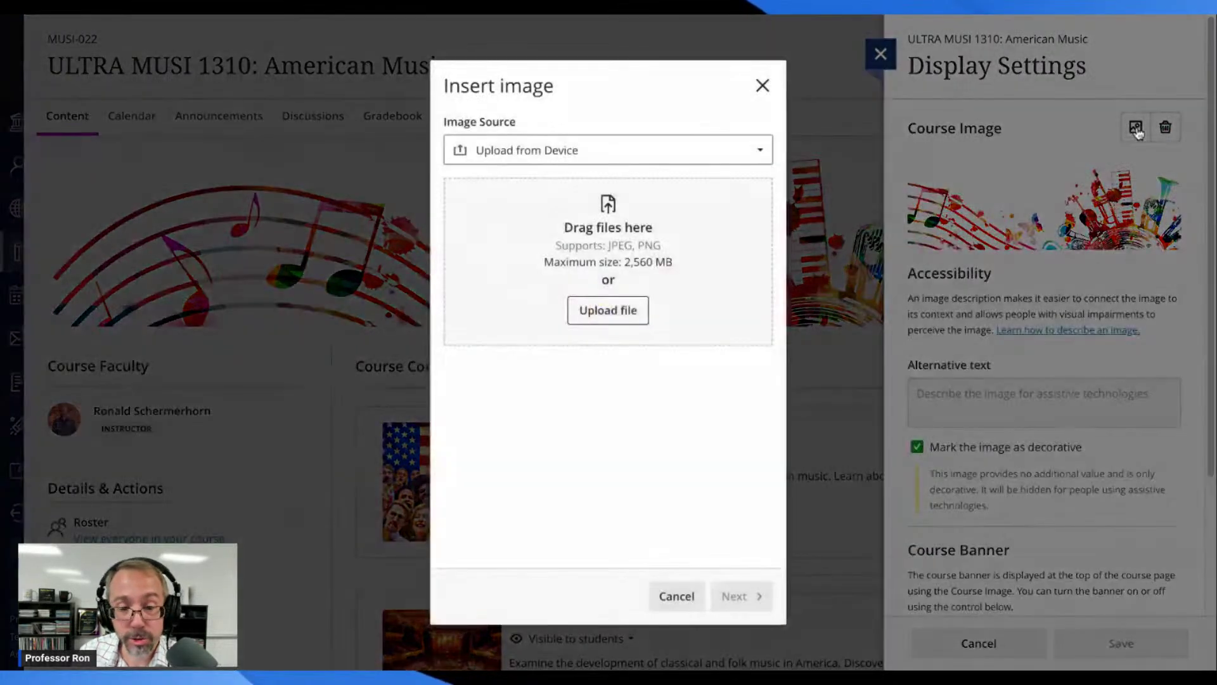
pyautogui.click(553, 156)
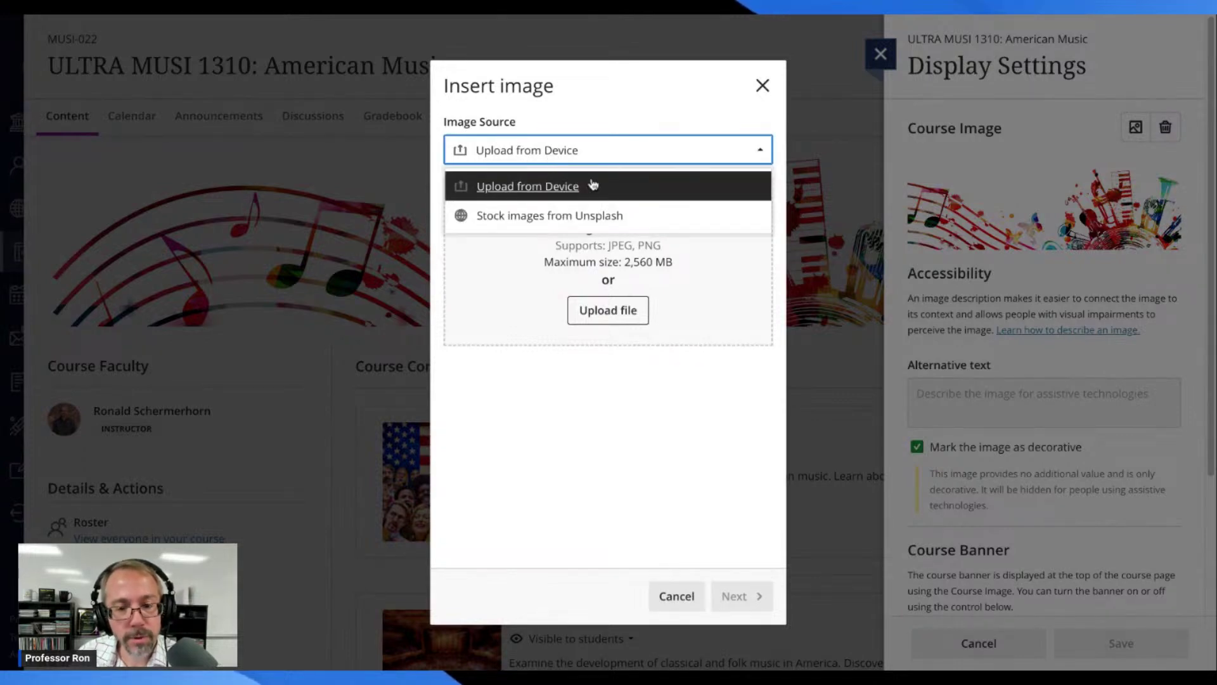
pyautogui.click(576, 223)
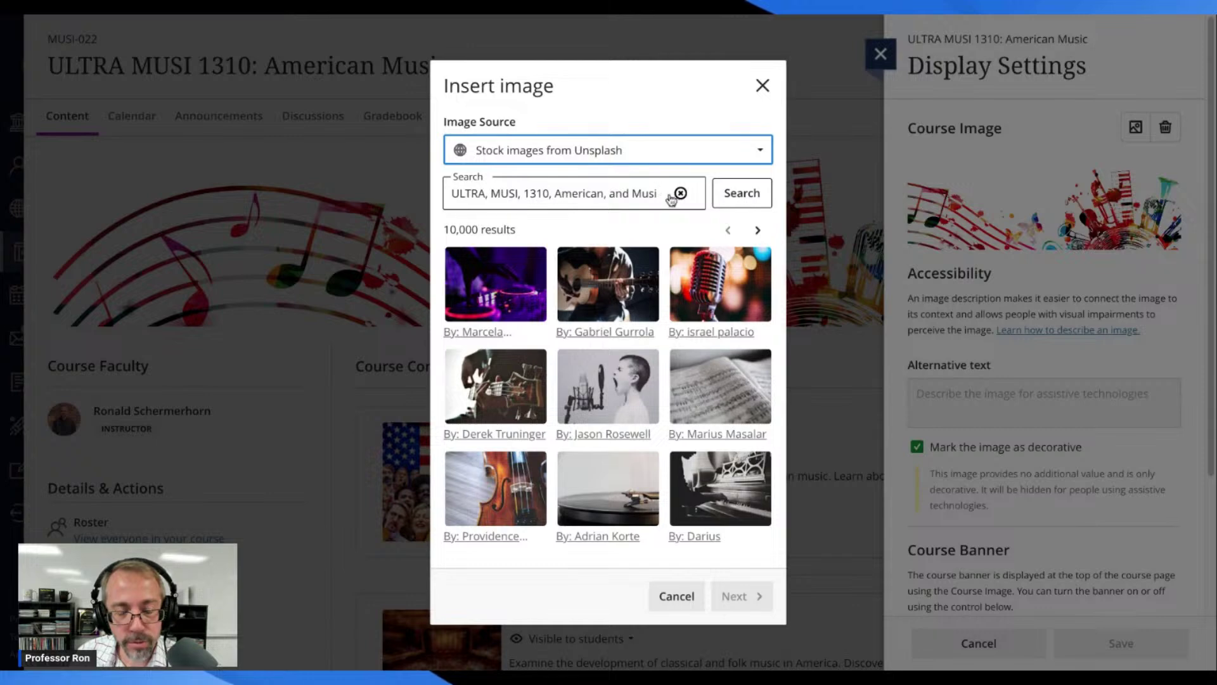
pyautogui.moveTo(454, 192); pyautogui.dragTo(674, 193)
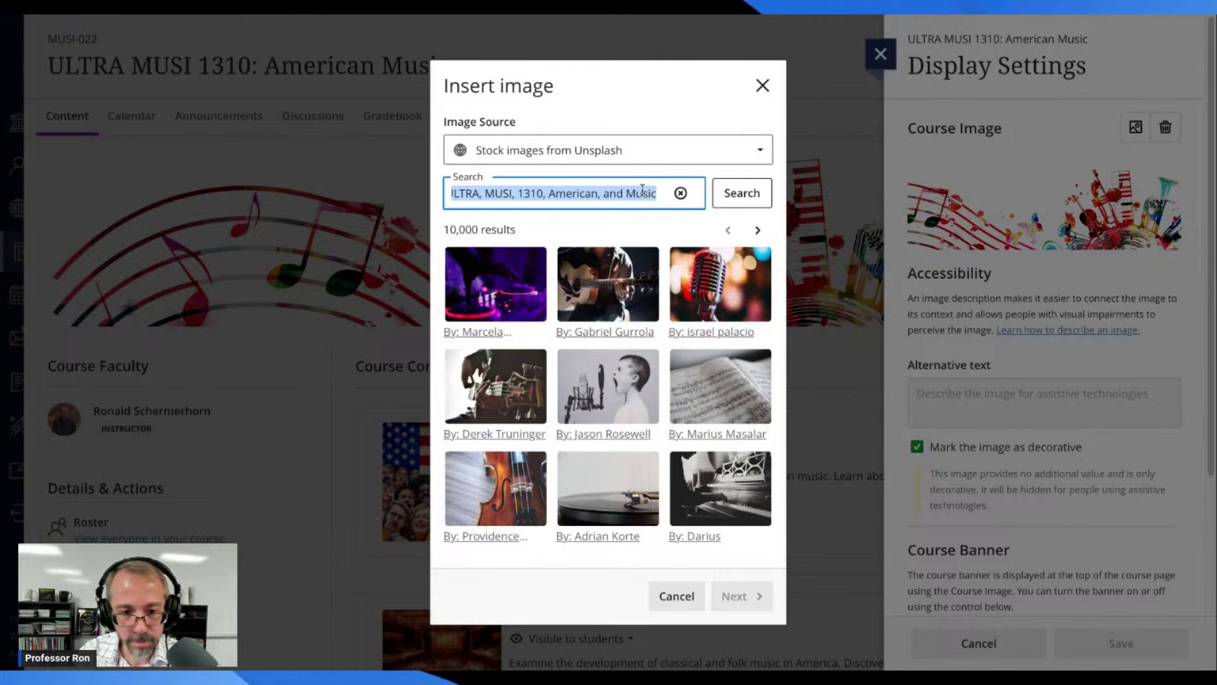
pyautogui.write('American ')
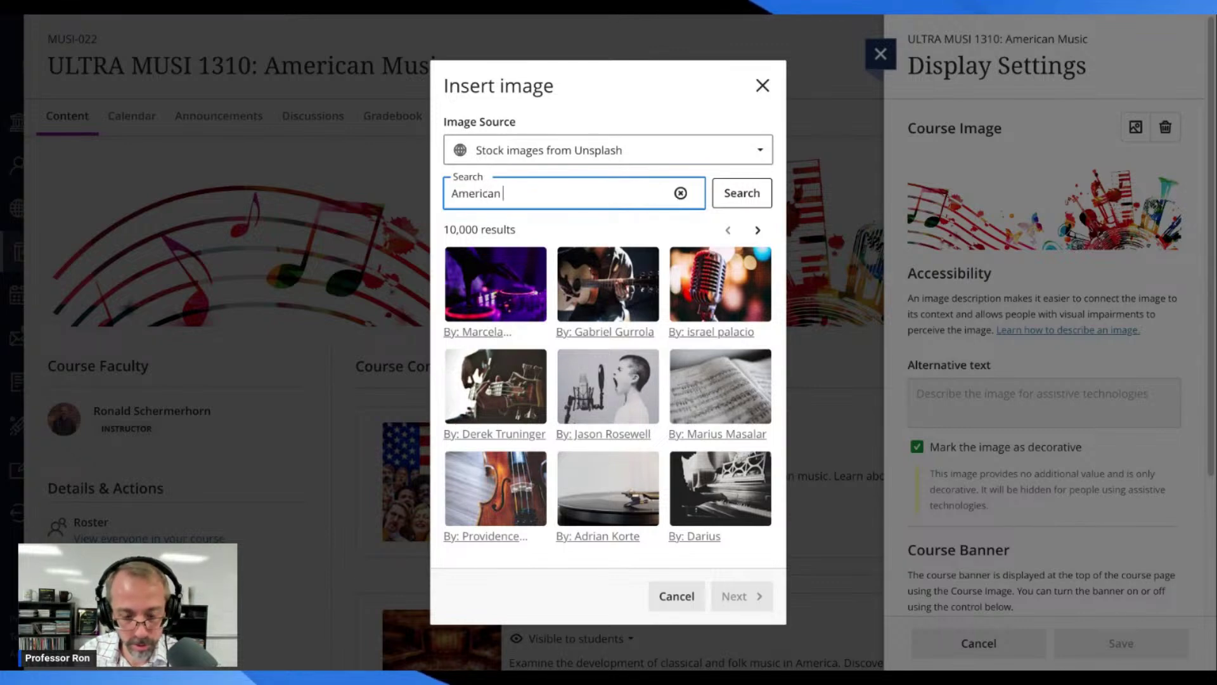
pyautogui.write('Music')
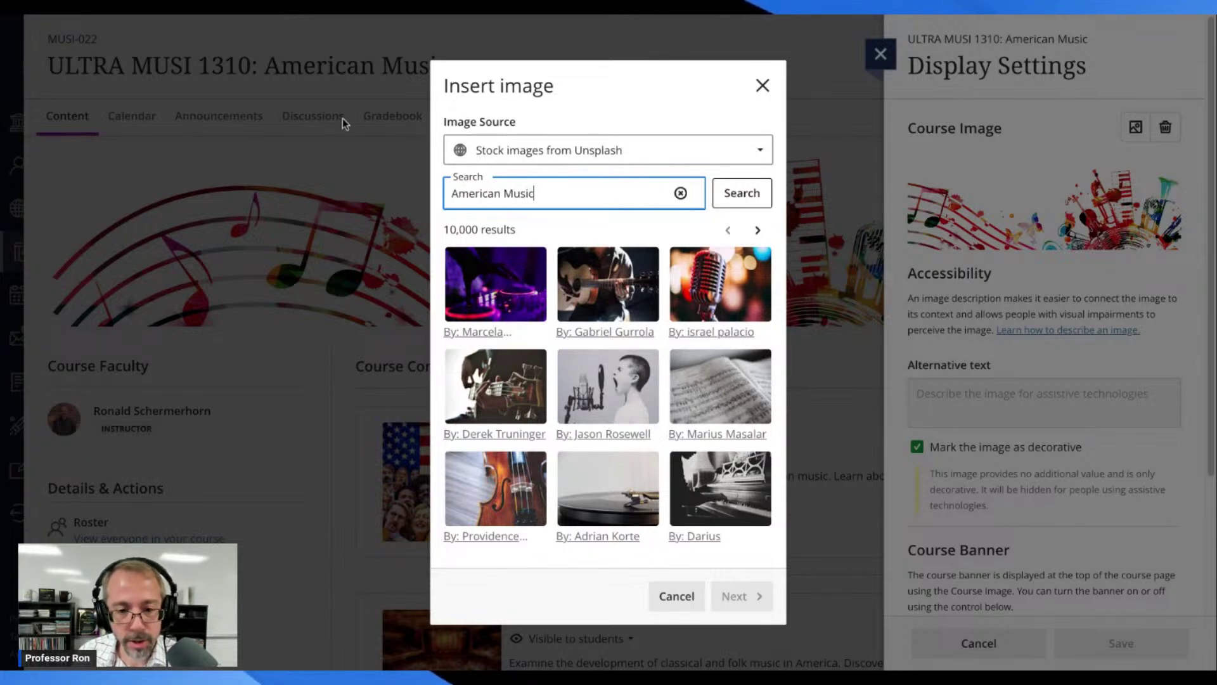
pyautogui.click(743, 195)
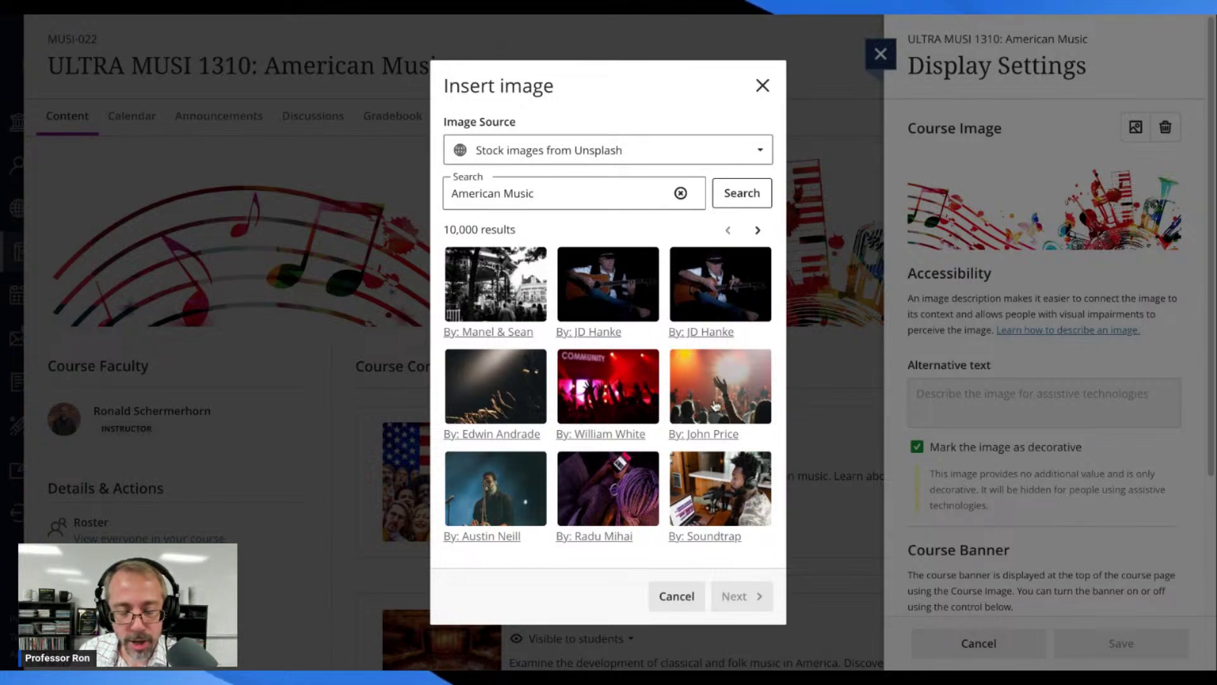
# Step: Search the stock images for "Rock & Roll" and choose the photo of the long-haired guitarist for cropping
pyautogui.click(544, 194)
pyautogui.moveTo(544, 194); pyautogui.dragTo(369, 181)
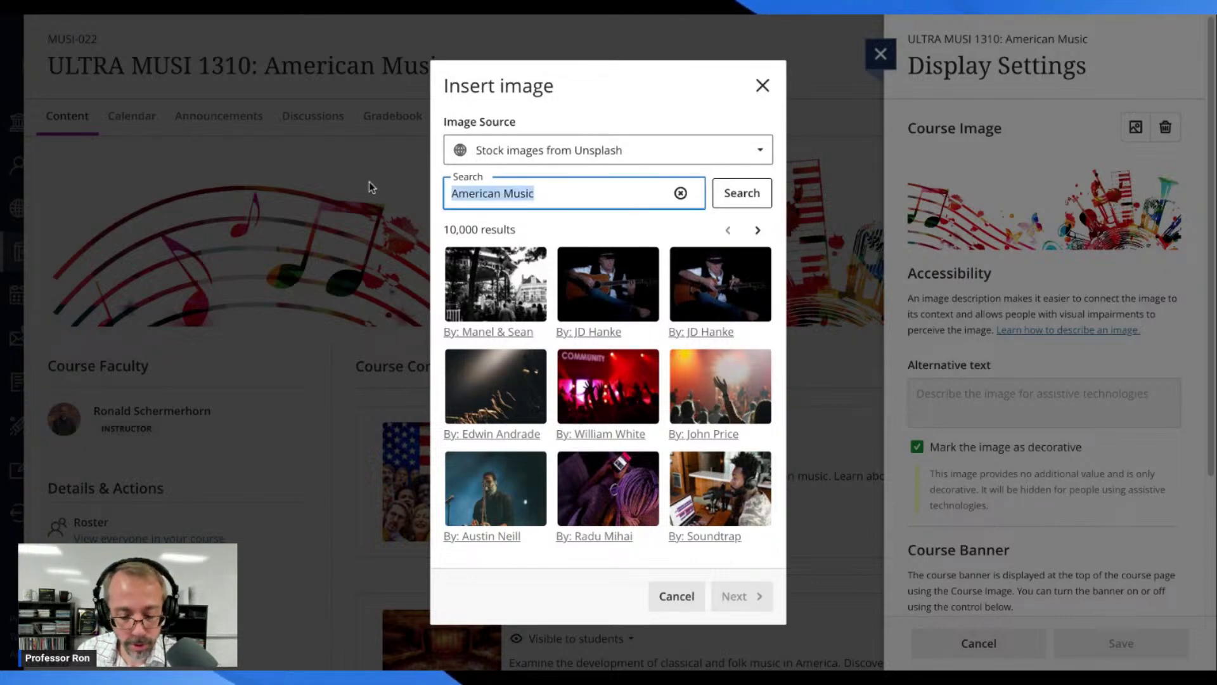
pyautogui.press('BackSpace')
pyautogui.write('Rock and')
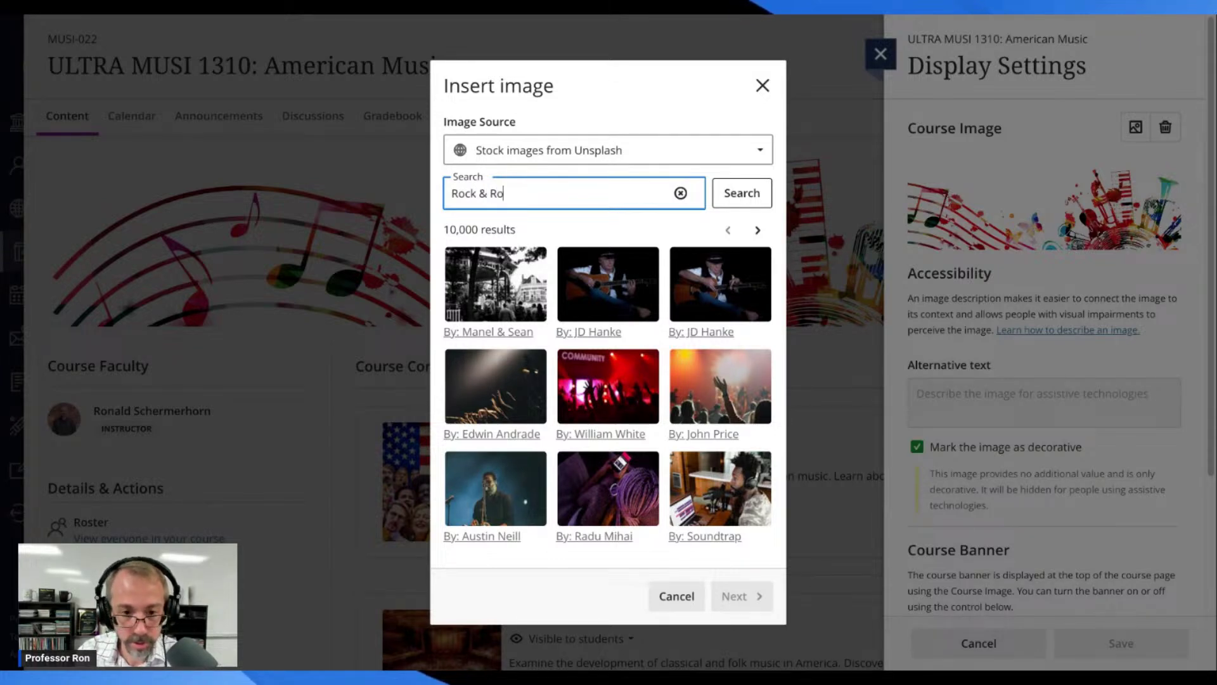
pyautogui.click(731, 199)
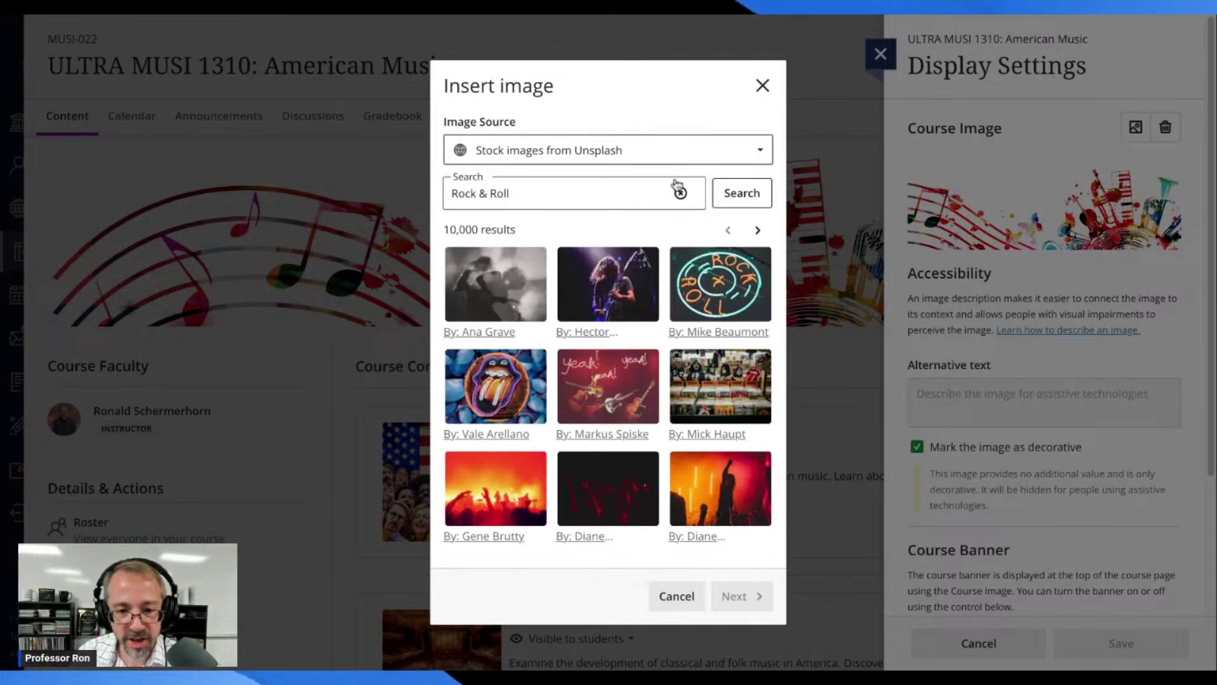
pyautogui.click(615, 298)
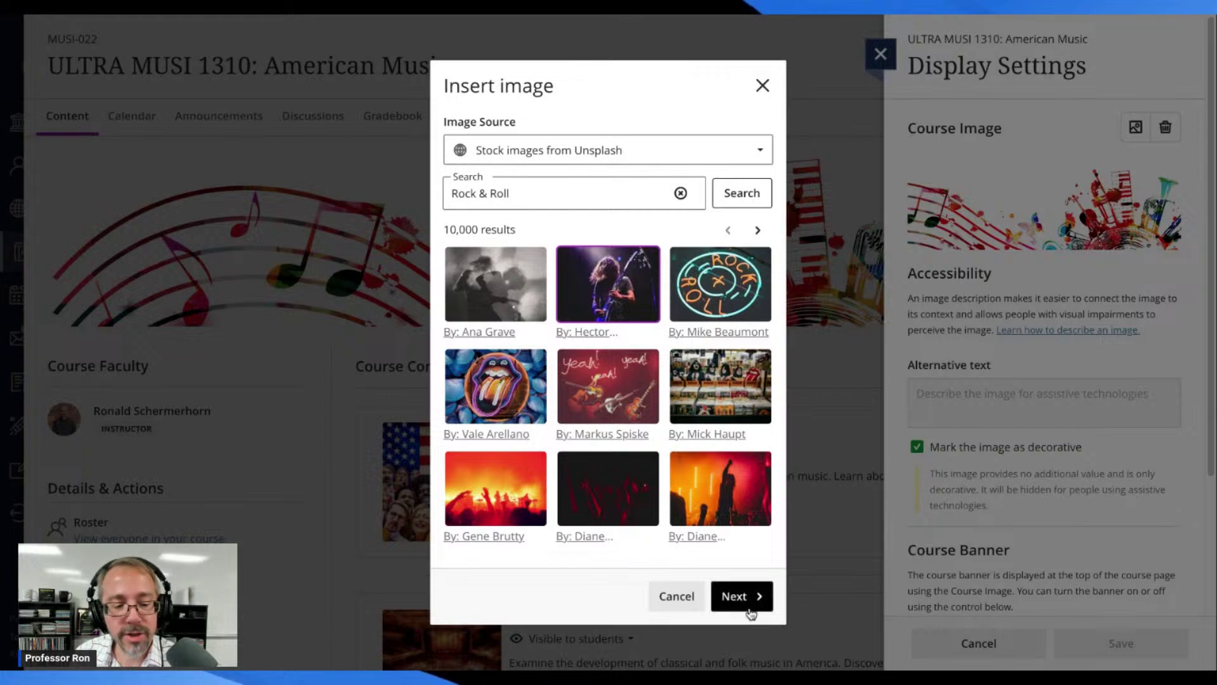
pyautogui.click(752, 606)
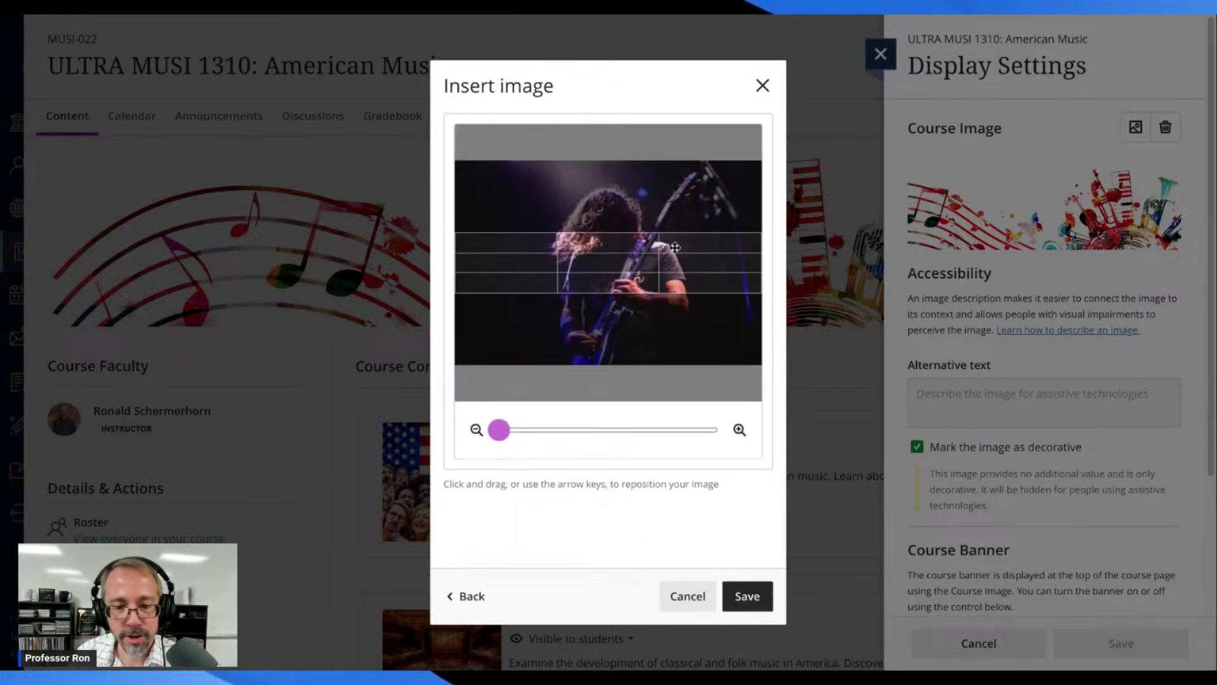
# Step: Enlarge and reposition the guitarist photo so the crop frame covers the blue guitar's body, and save the image
pyautogui.moveTo(669, 266); pyautogui.dragTo(650, 206)
pyautogui.moveTo(499, 430); pyautogui.dragTo(770, 463)
pyautogui.moveTo(640, 268); pyautogui.dragTo(641, 355)
pyautogui.moveTo(702, 443); pyautogui.dragTo(571, 437)
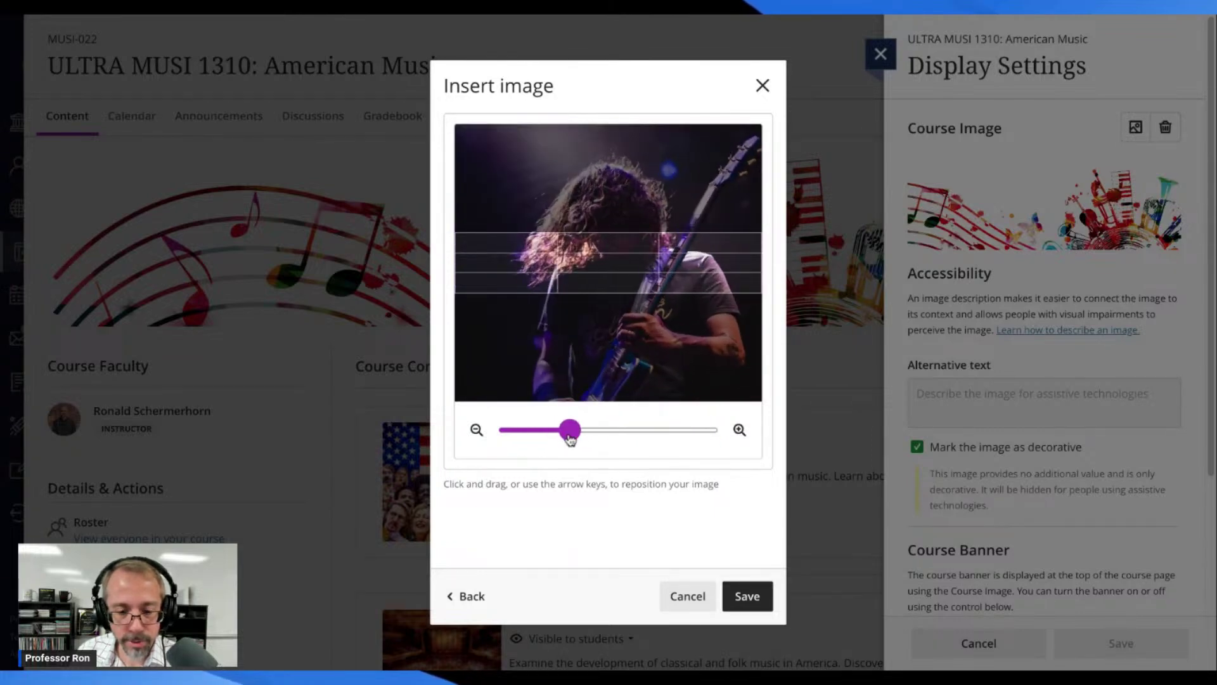
pyautogui.moveTo(583, 267); pyautogui.dragTo(606, 191)
pyautogui.moveTo(563, 443); pyautogui.dragTo(695, 437)
pyautogui.moveTo(645, 280); pyautogui.dragTo(652, 206)
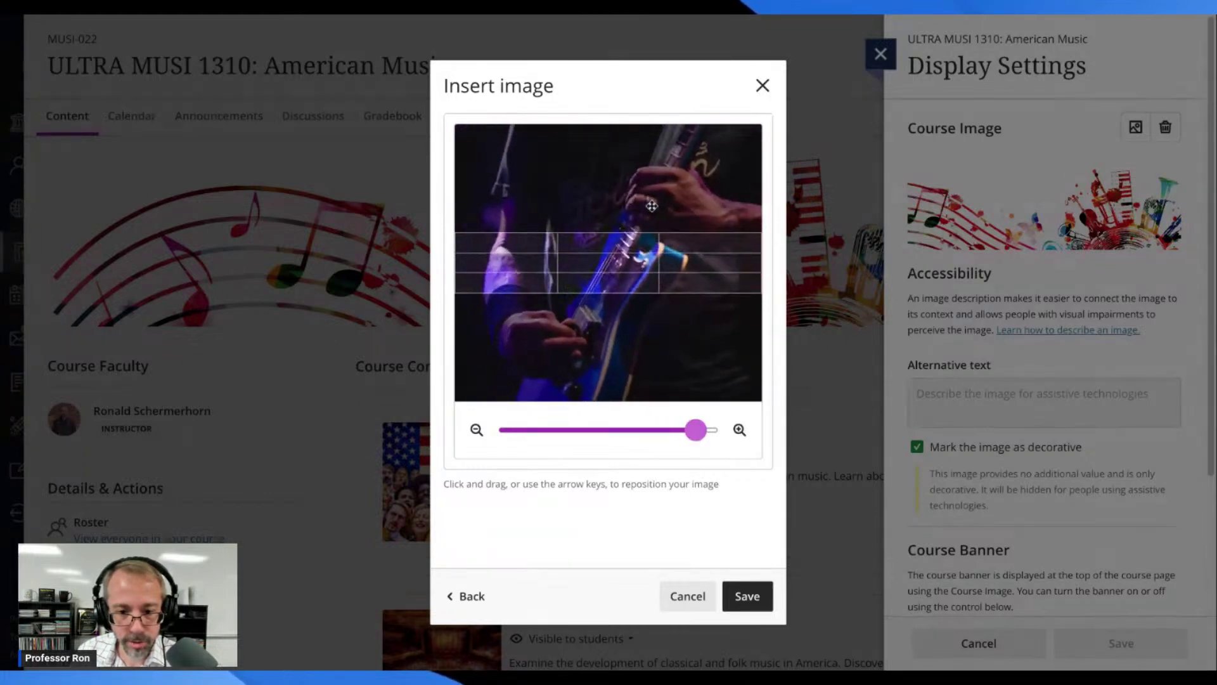
pyautogui.click(748, 596)
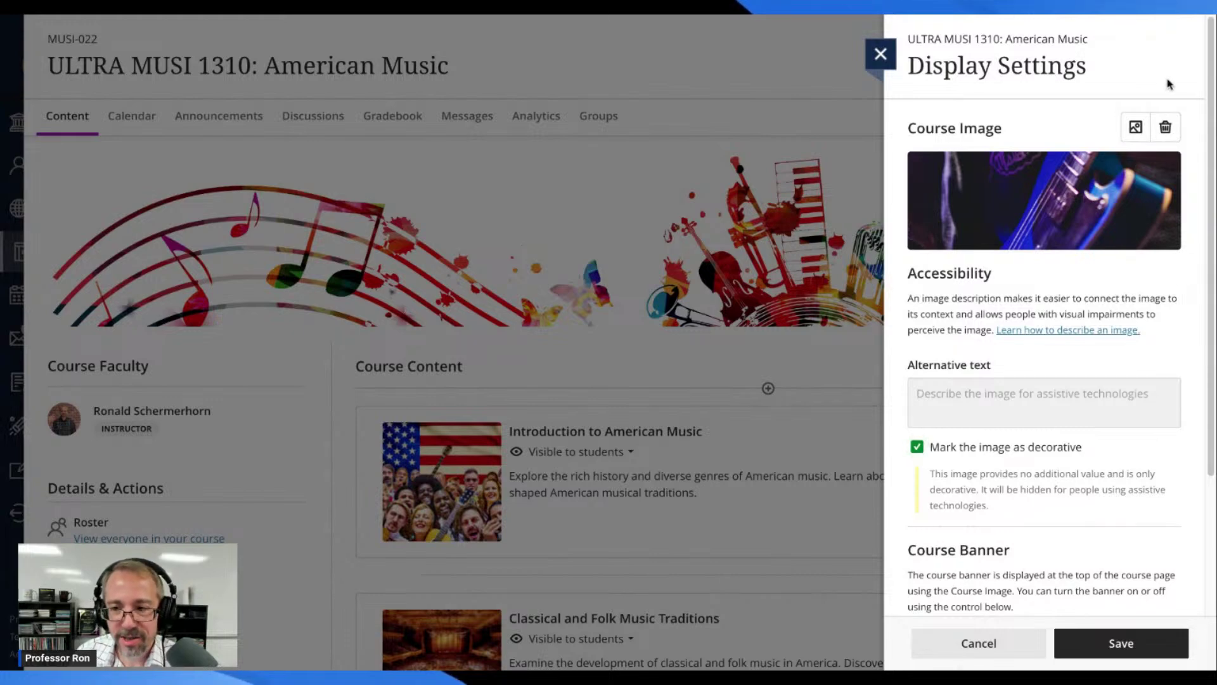
# Step: Replace the course image with the Unsplash concert crowd photo showing a raised arm, framing the heads in its lower part
pyautogui.click(1136, 127)
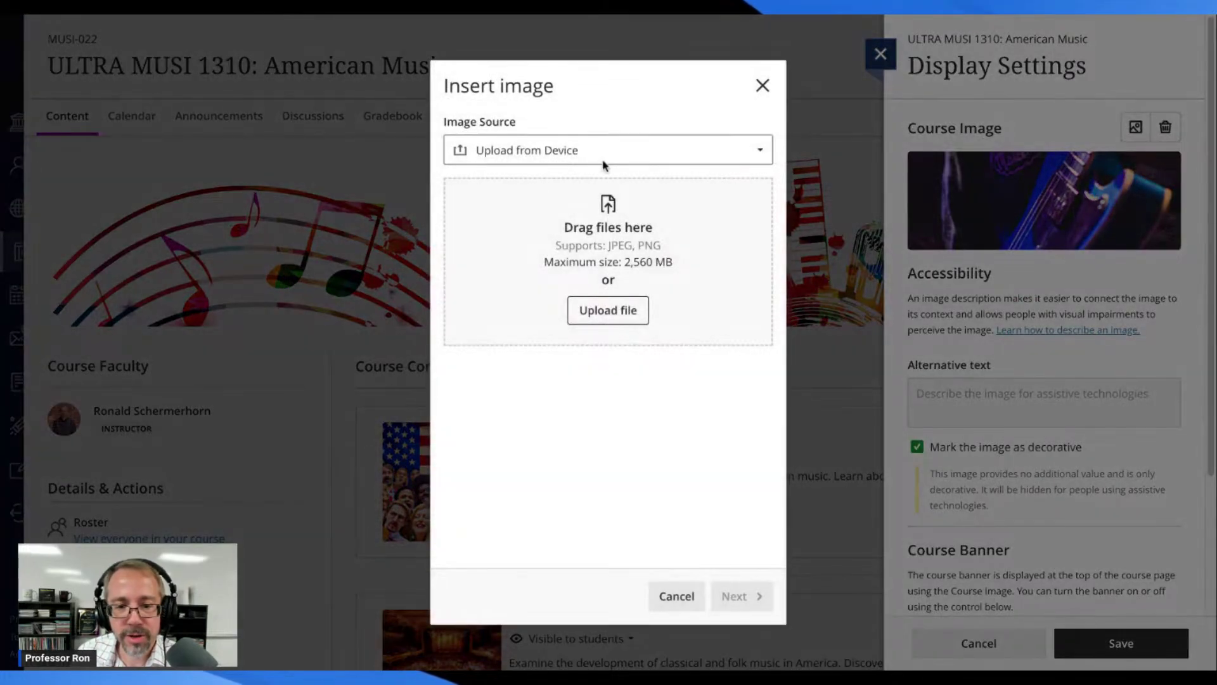
pyautogui.click(606, 161)
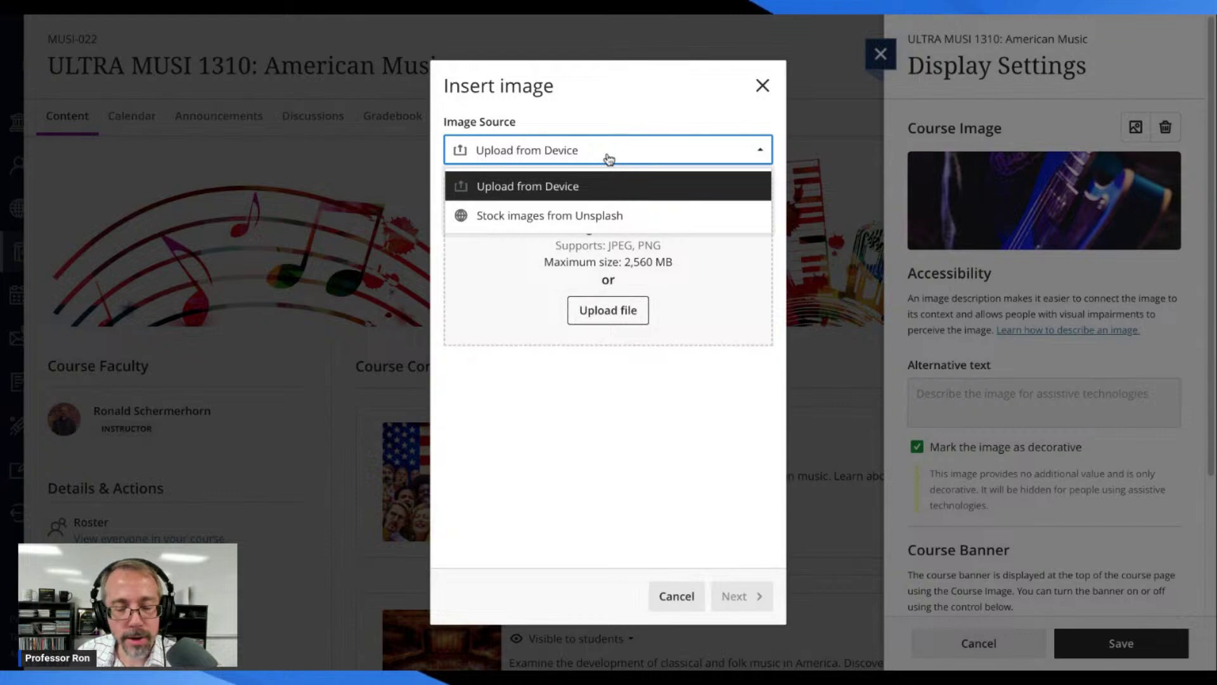
pyautogui.click(570, 218)
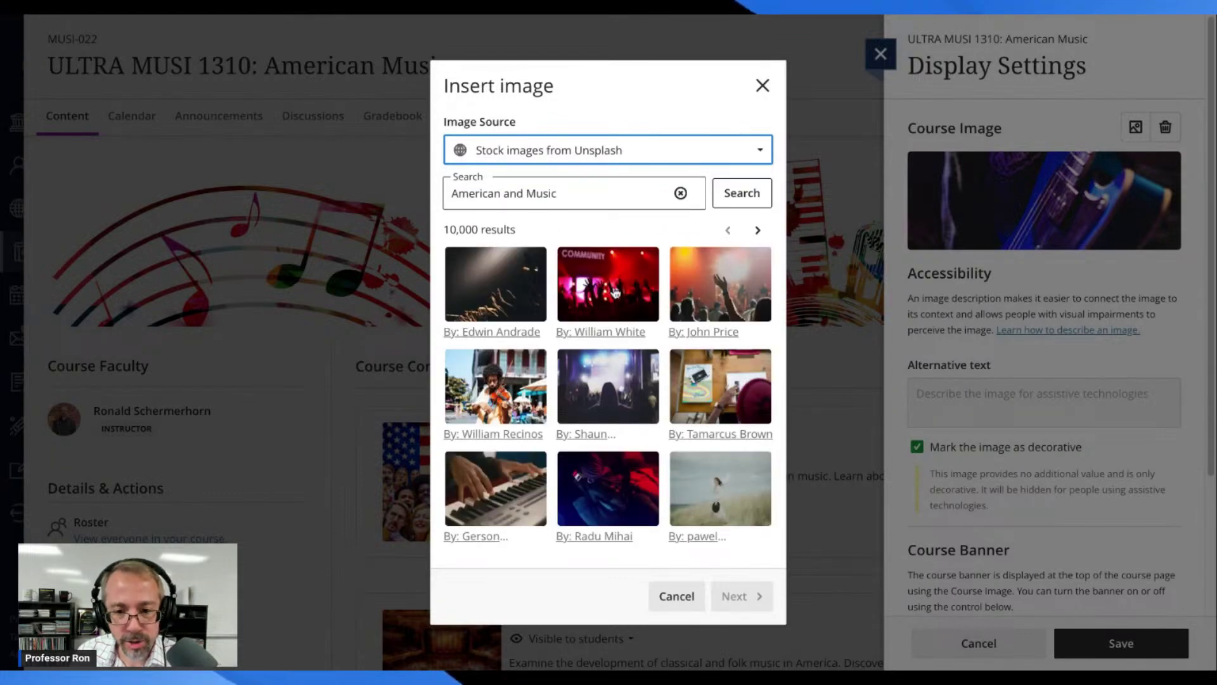
pyautogui.click(711, 282)
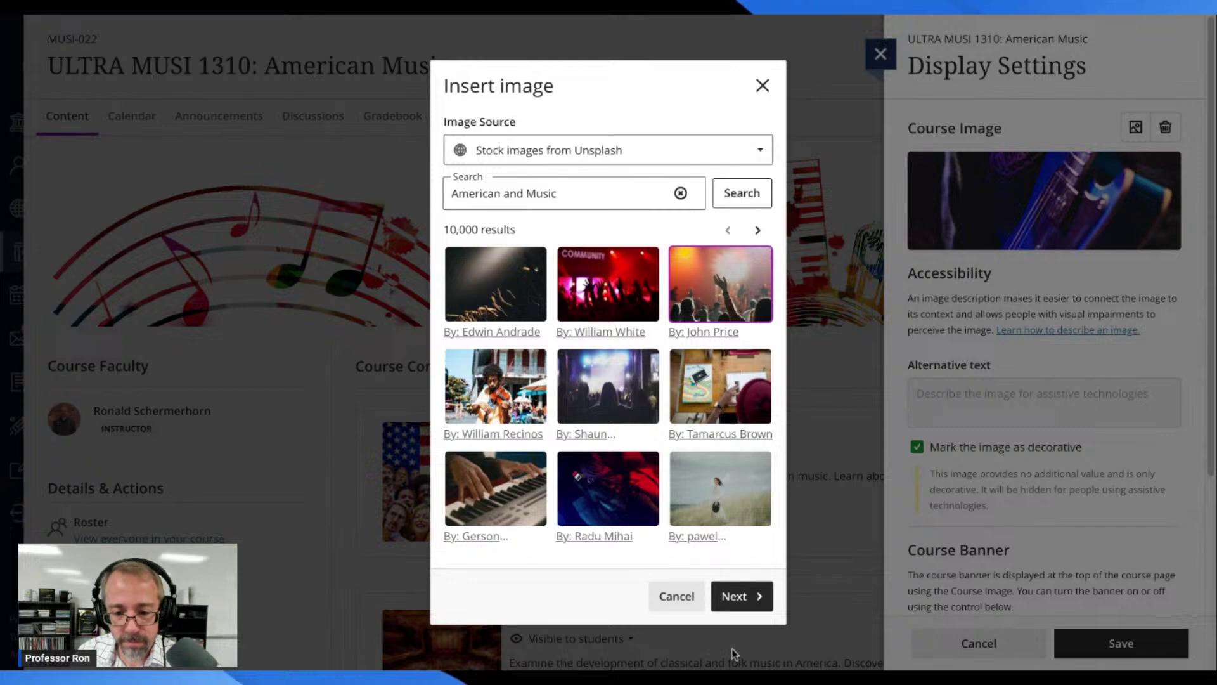
pyautogui.click(749, 600)
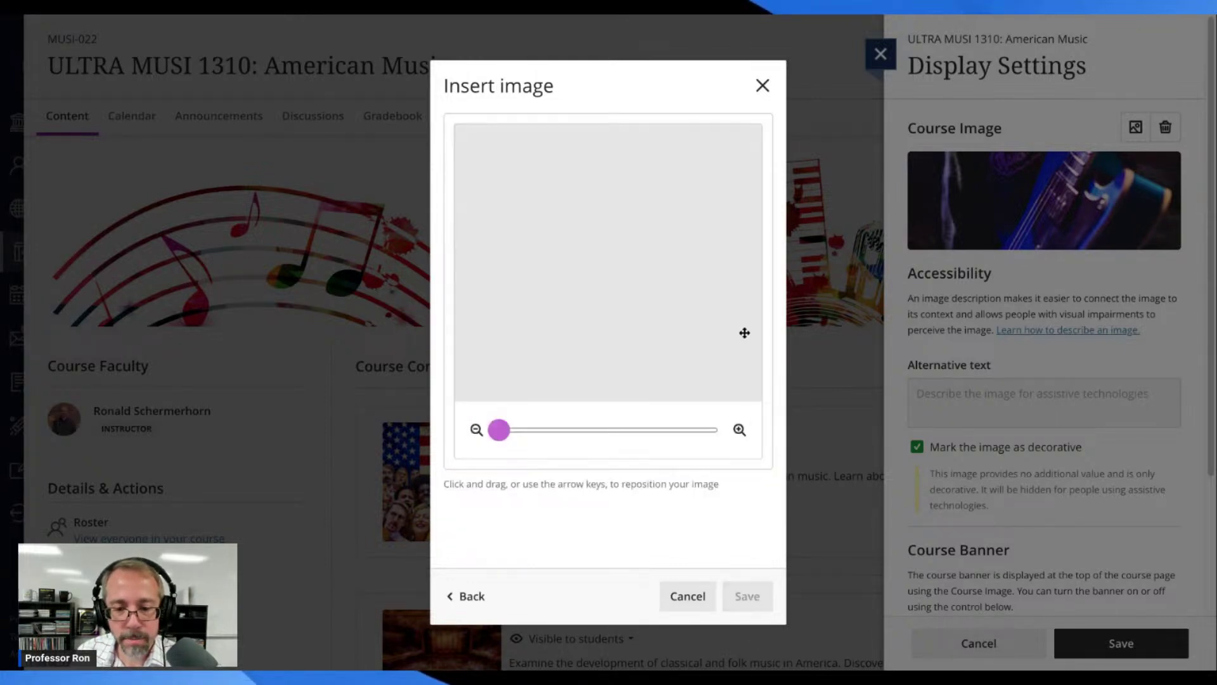
pyautogui.moveTo(677, 295); pyautogui.dragTo(727, 213)
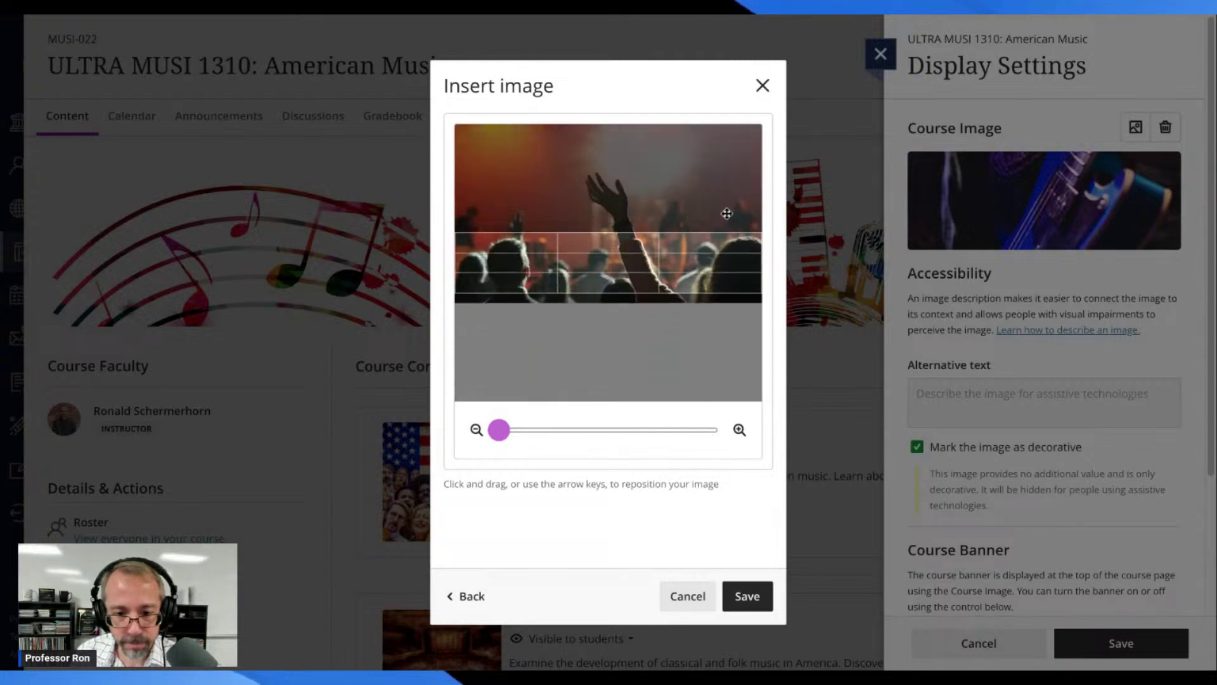
pyautogui.click(745, 594)
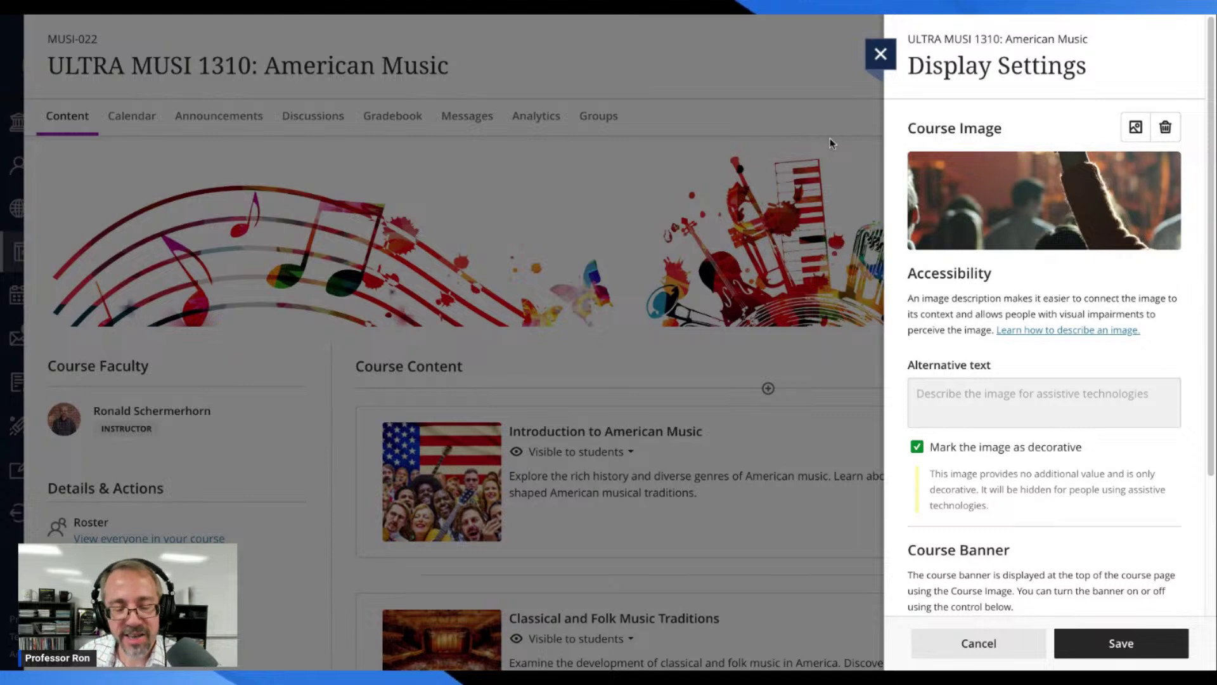
# Step: Replace the course image with the Unsplash photo of hands on a keyboard, framing the lower edge of the picture
pyautogui.click(1135, 128)
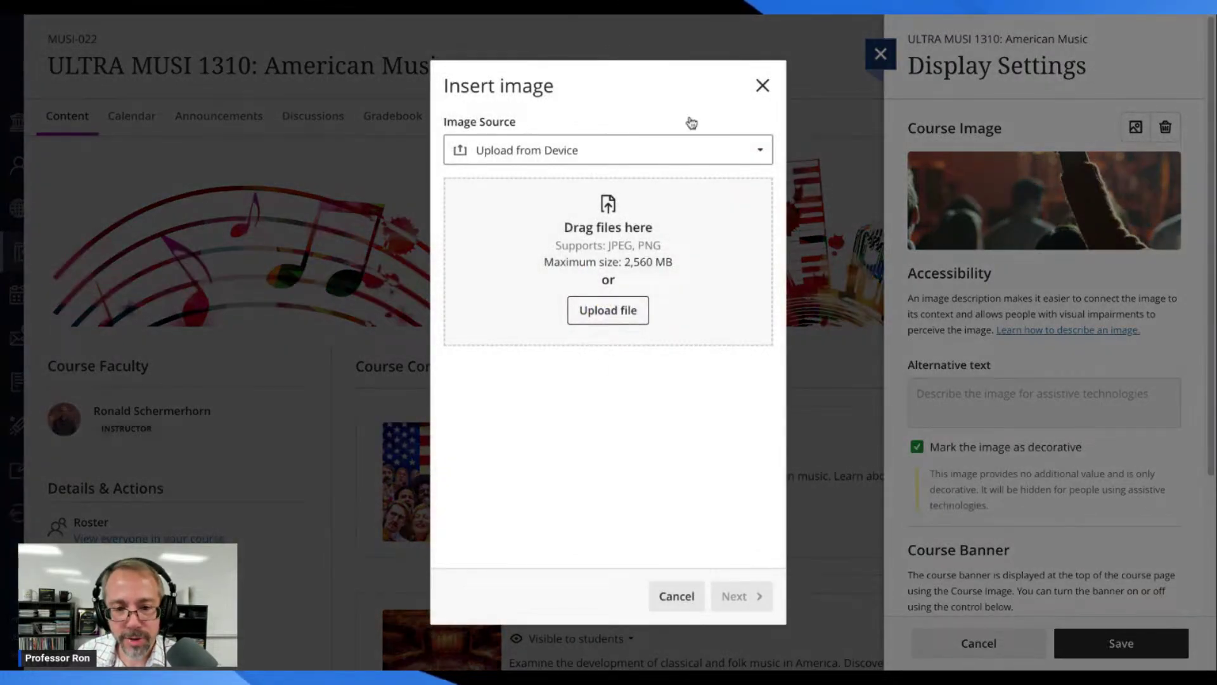
pyautogui.click(761, 86)
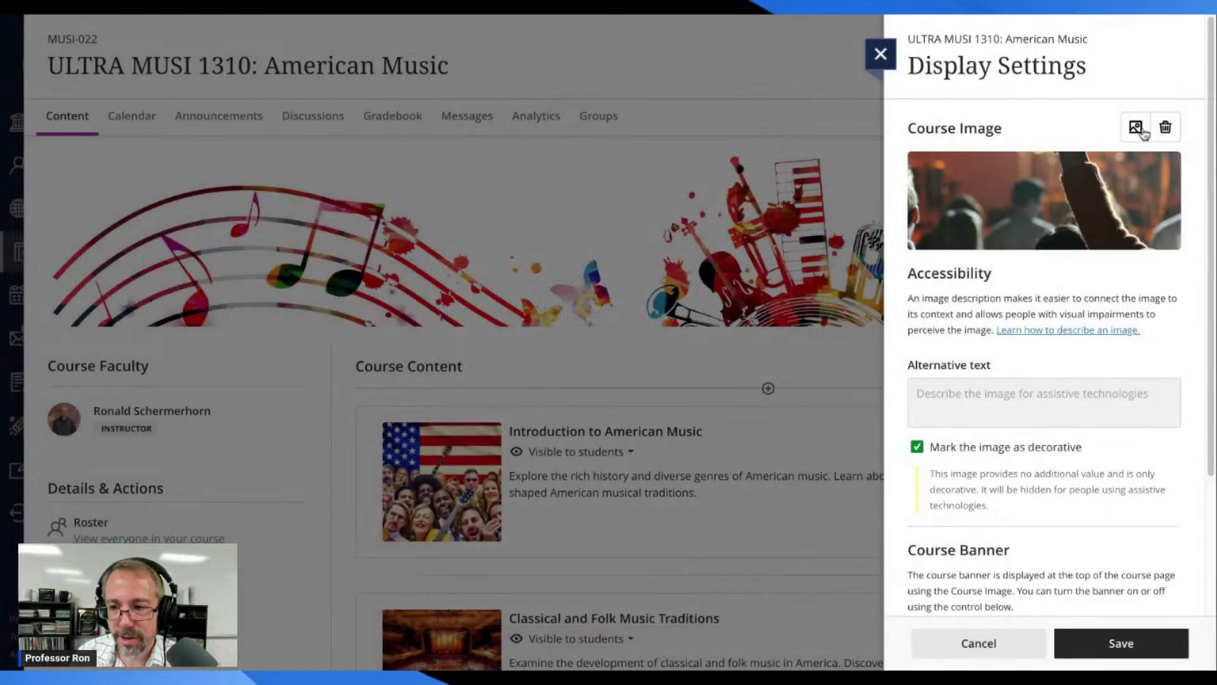
pyautogui.click(1136, 127)
pyautogui.click(588, 156)
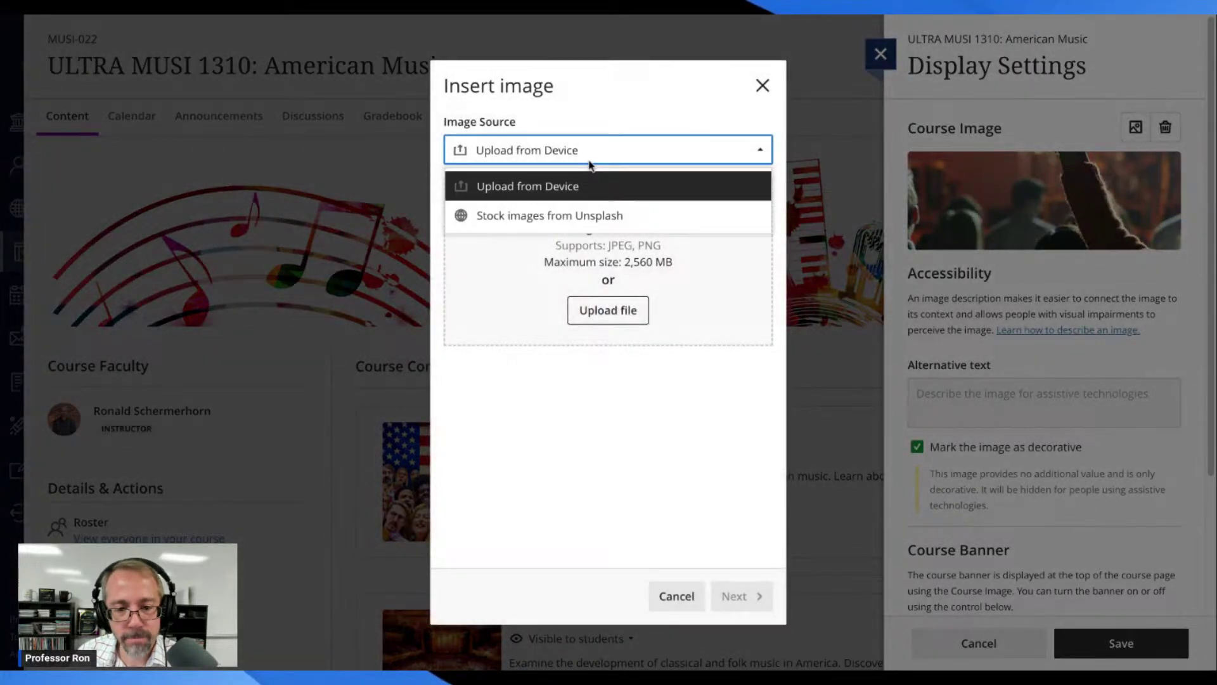
pyautogui.click(563, 215)
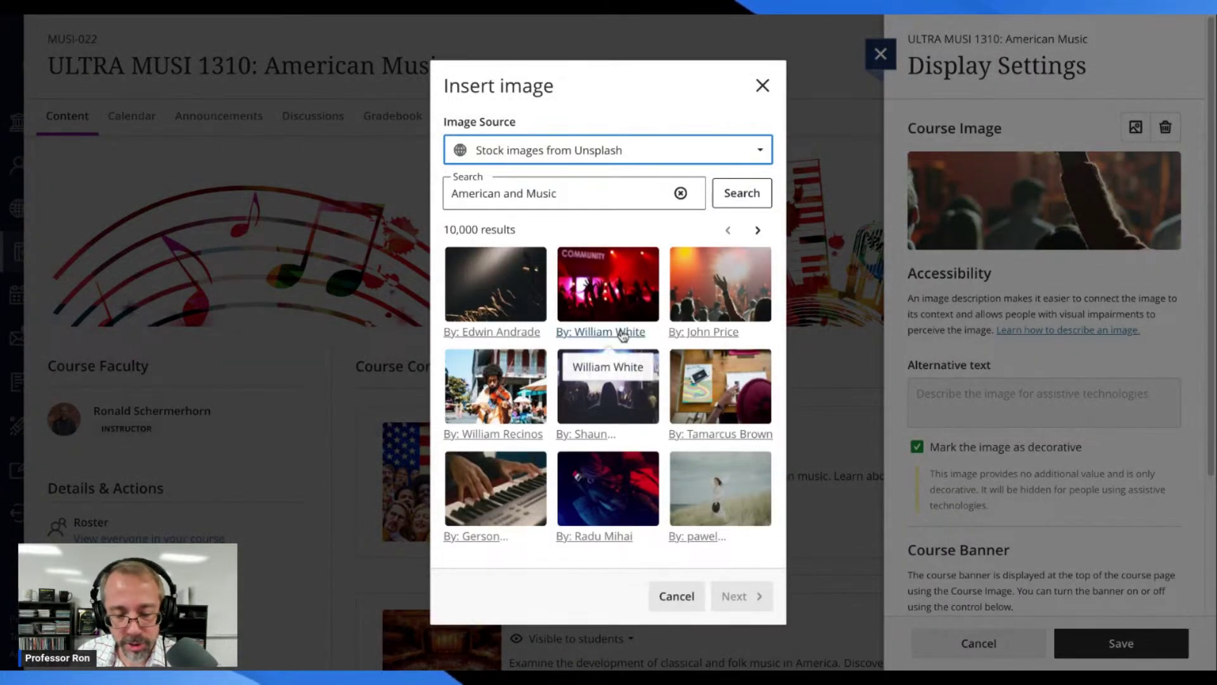
pyautogui.click(485, 498)
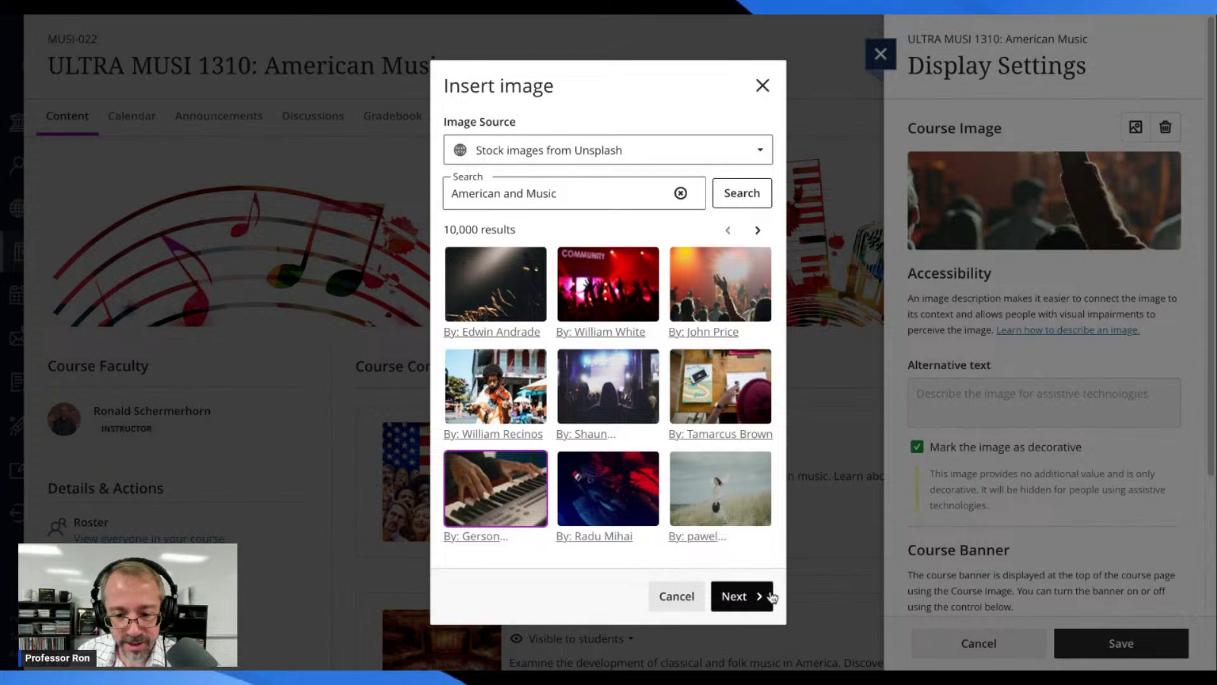
pyautogui.click(751, 597)
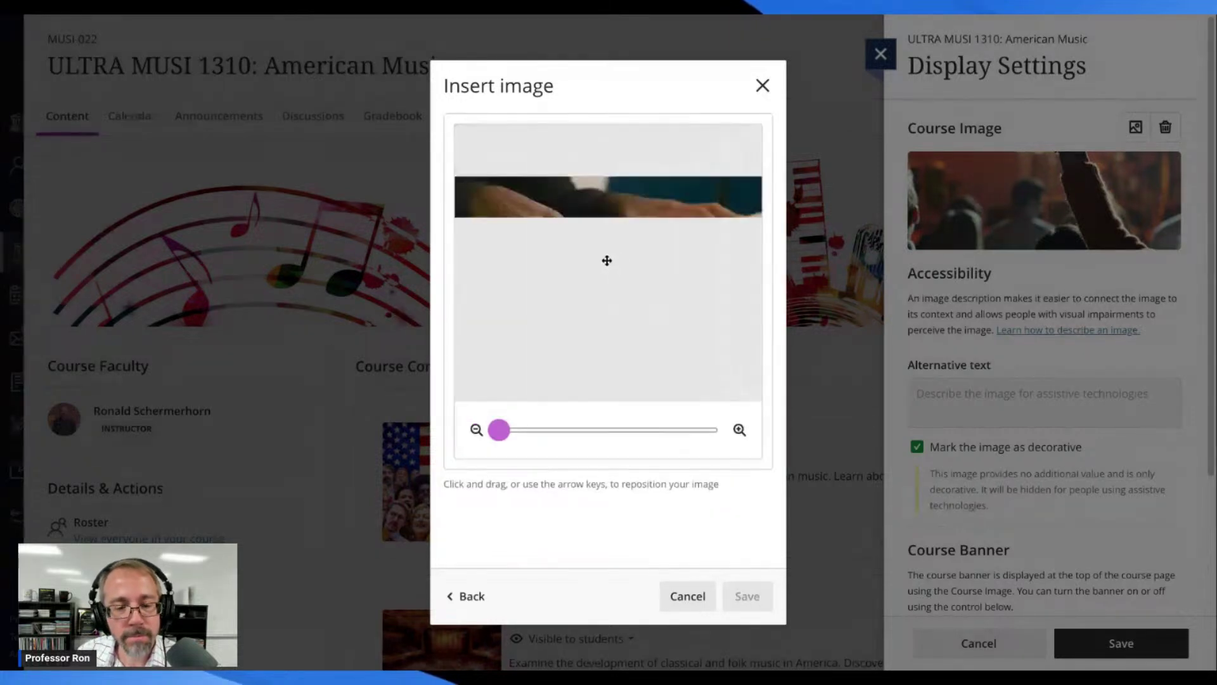
pyautogui.moveTo(624, 280); pyautogui.dragTo(651, 215)
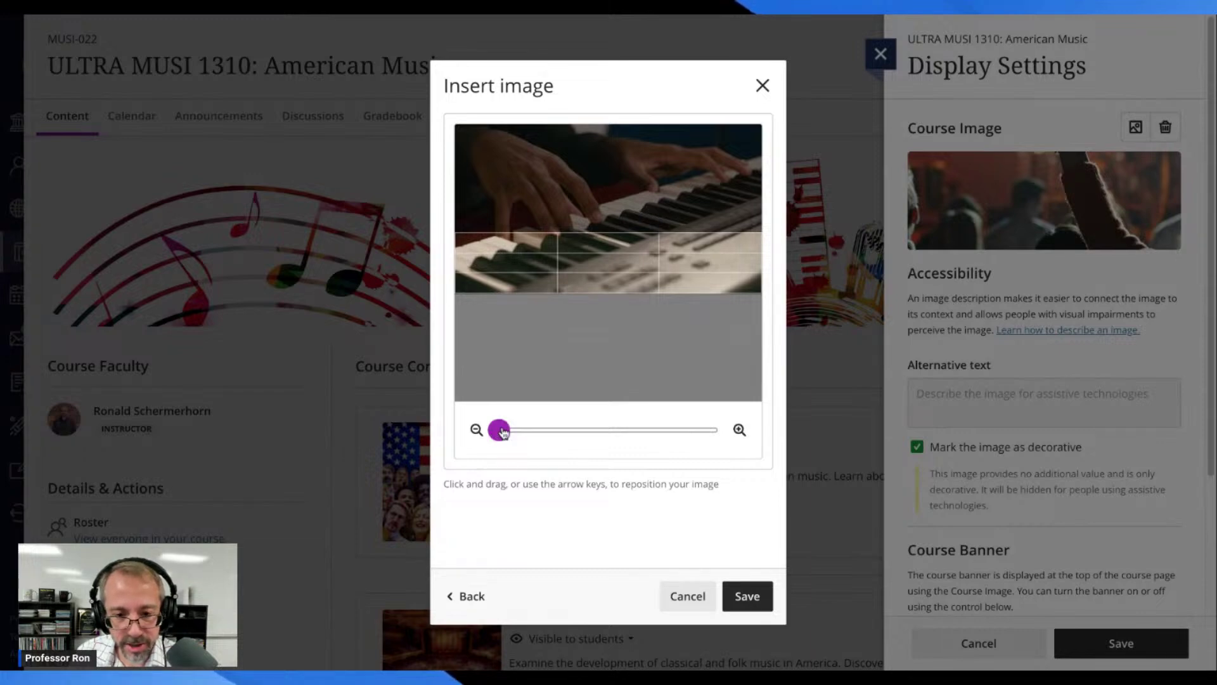
pyautogui.moveTo(499, 430); pyautogui.dragTo(413, 424)
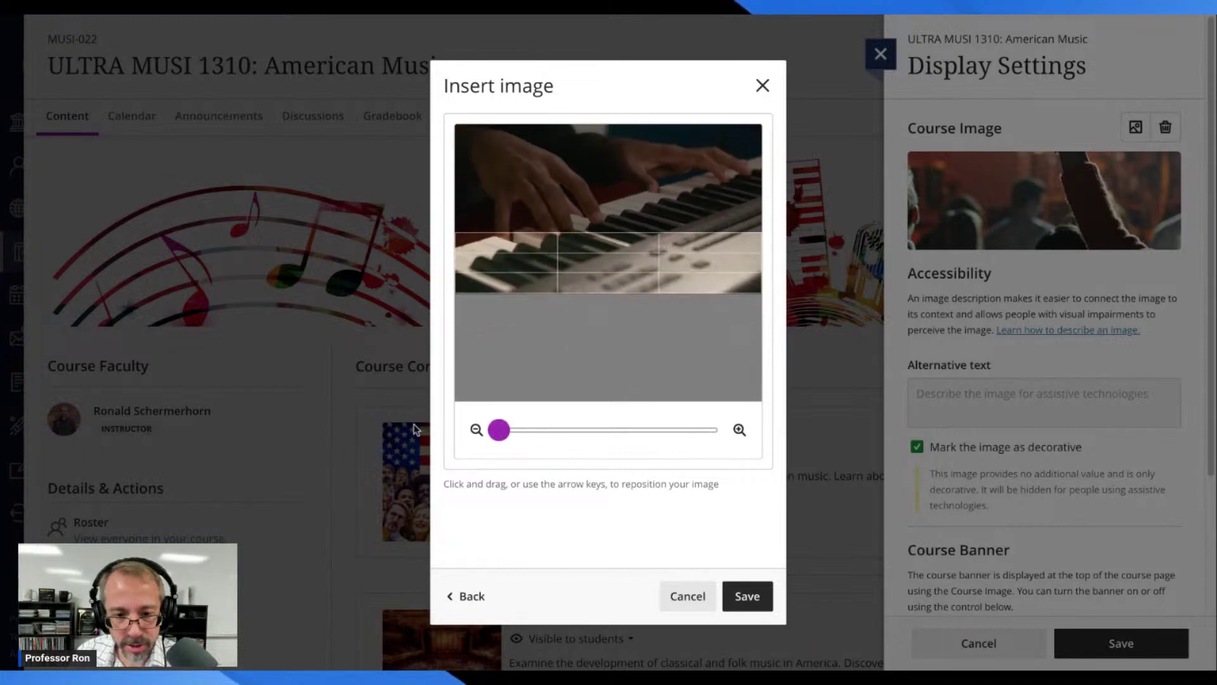
pyautogui.click(751, 604)
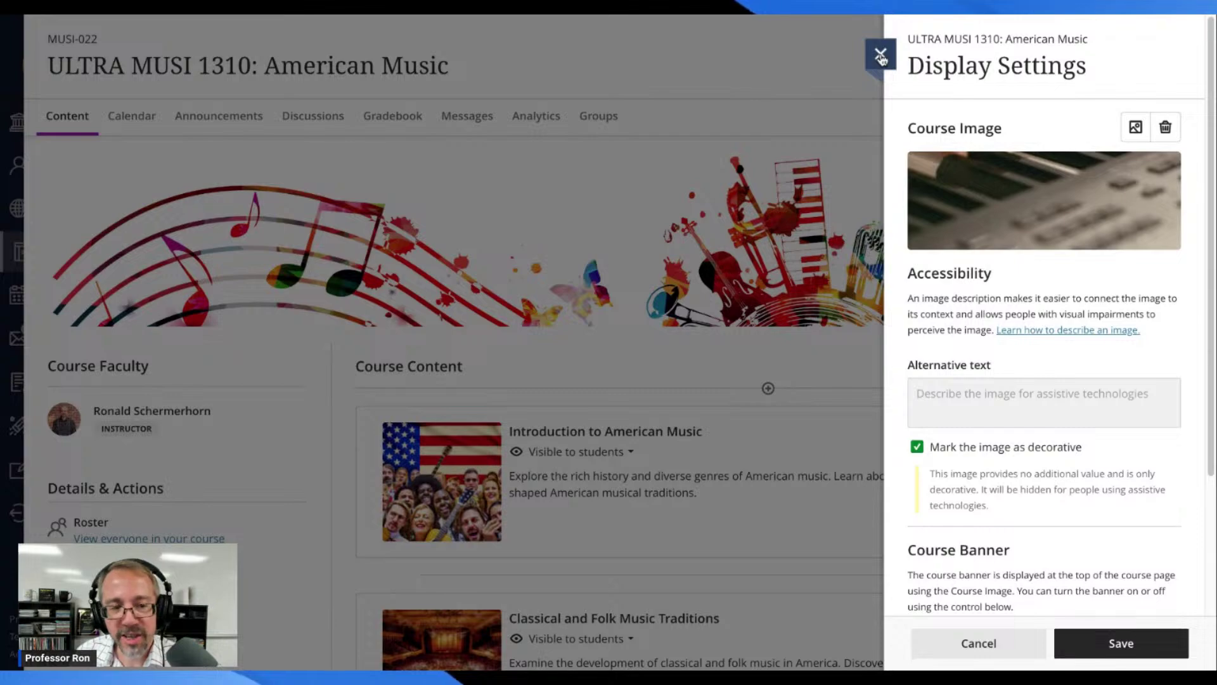
# Step: Cancel the display settings and discard the unsaved stock image changes
pyautogui.click(979, 650)
pyautogui.click(747, 402)
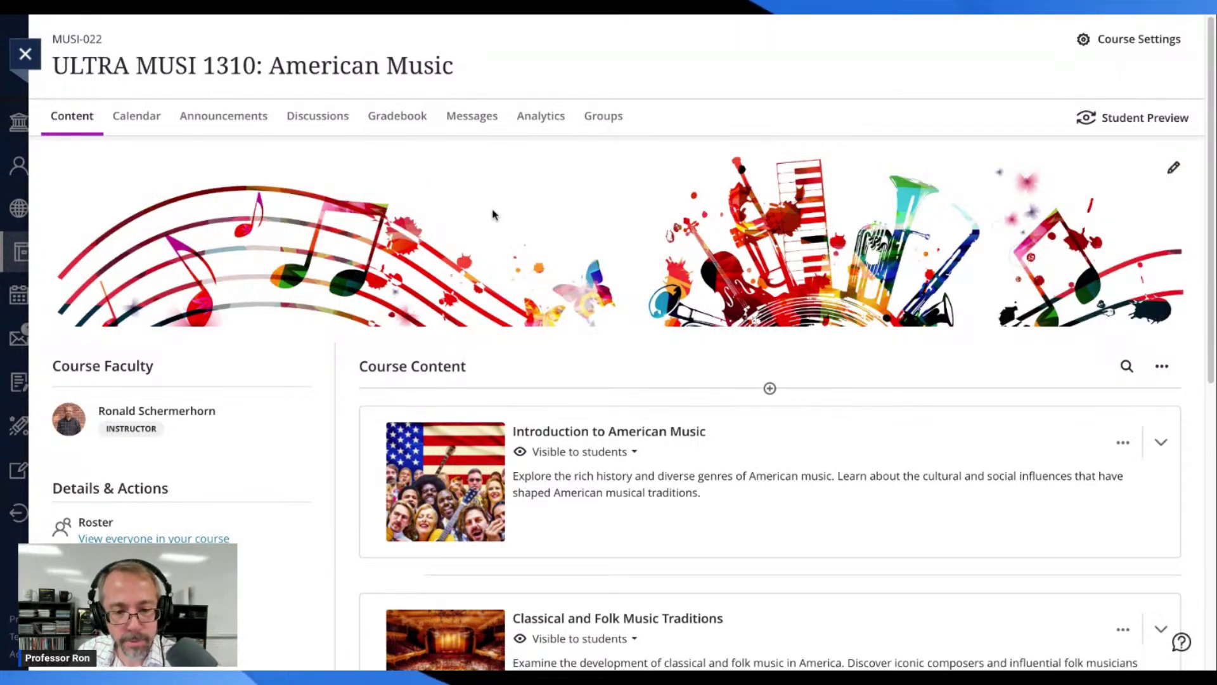
# Step: Review the course page from the banner through the module images, titles and descriptions in the course content
pyautogui.scroll(-2, 599, 305)
pyautogui.scroll(-3, 599, 305)
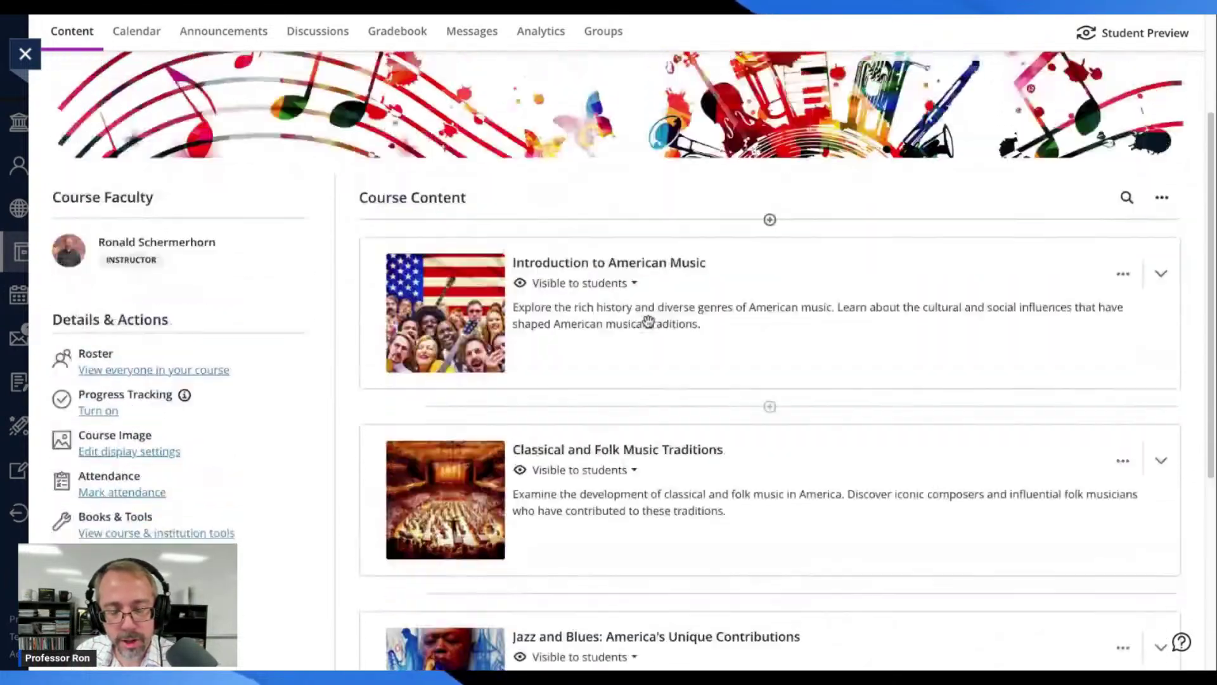
pyautogui.scroll(-5, 648, 321)
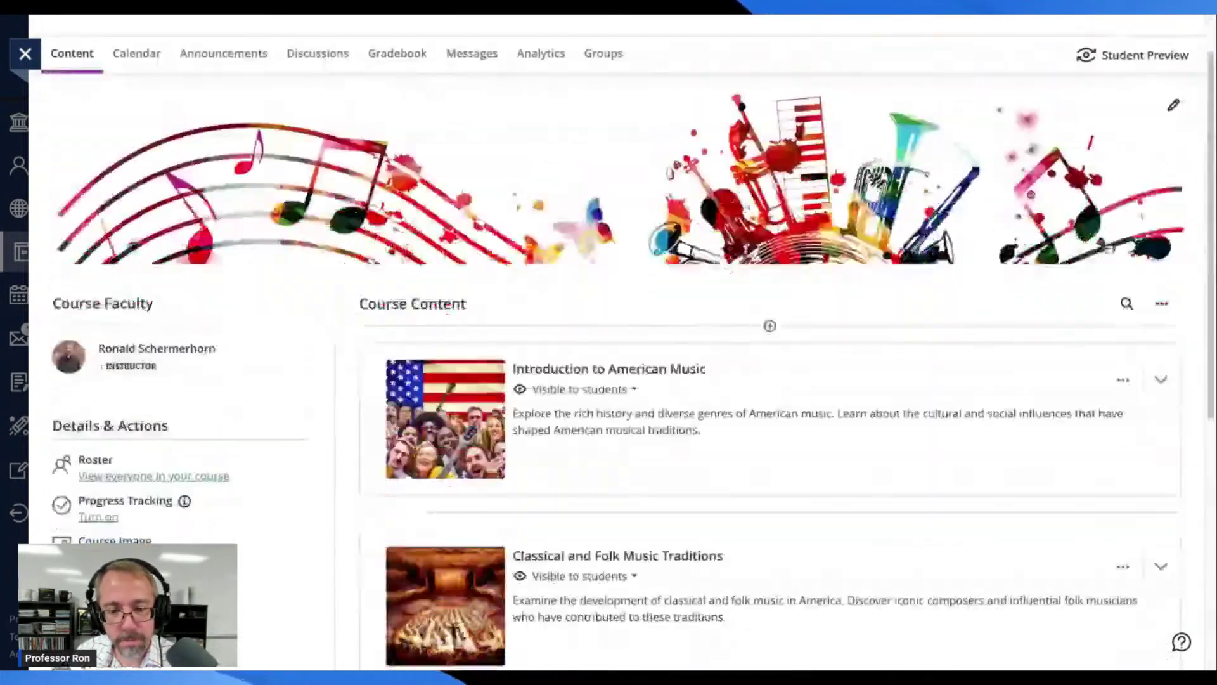
pyautogui.scroll(-5, 770, 355)
pyautogui.scroll(2, 770, 355)
pyautogui.scroll(-4, 771, 355)
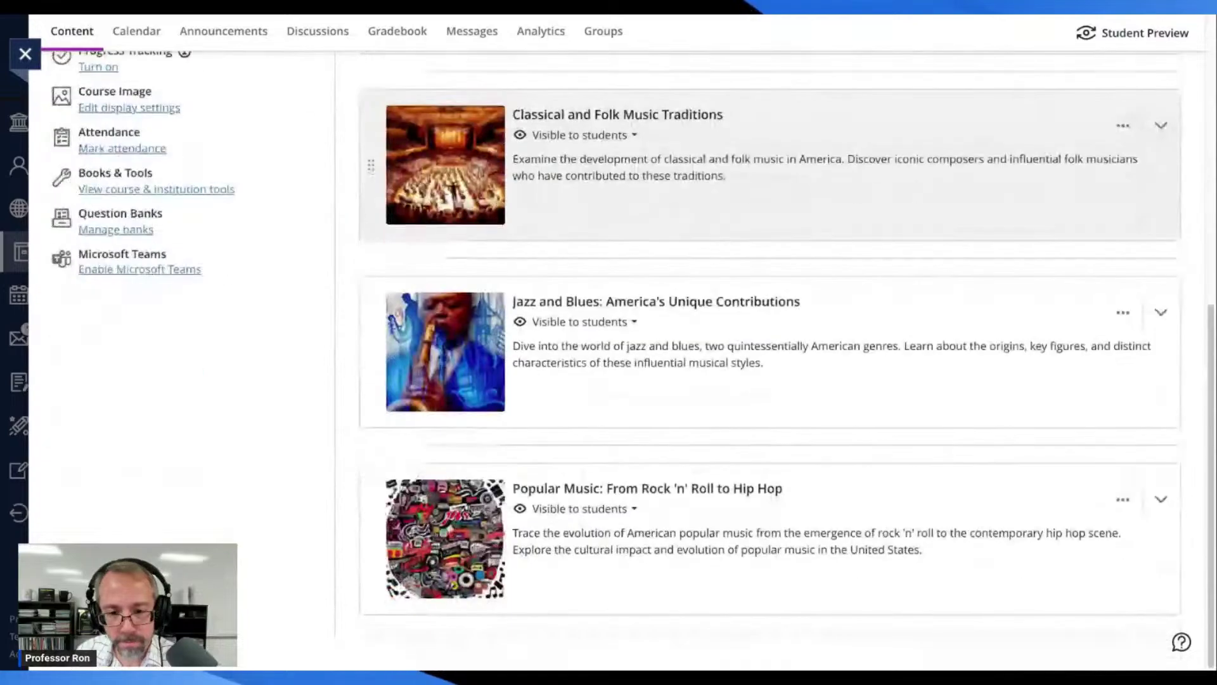
pyautogui.scroll(5, 614, 210)
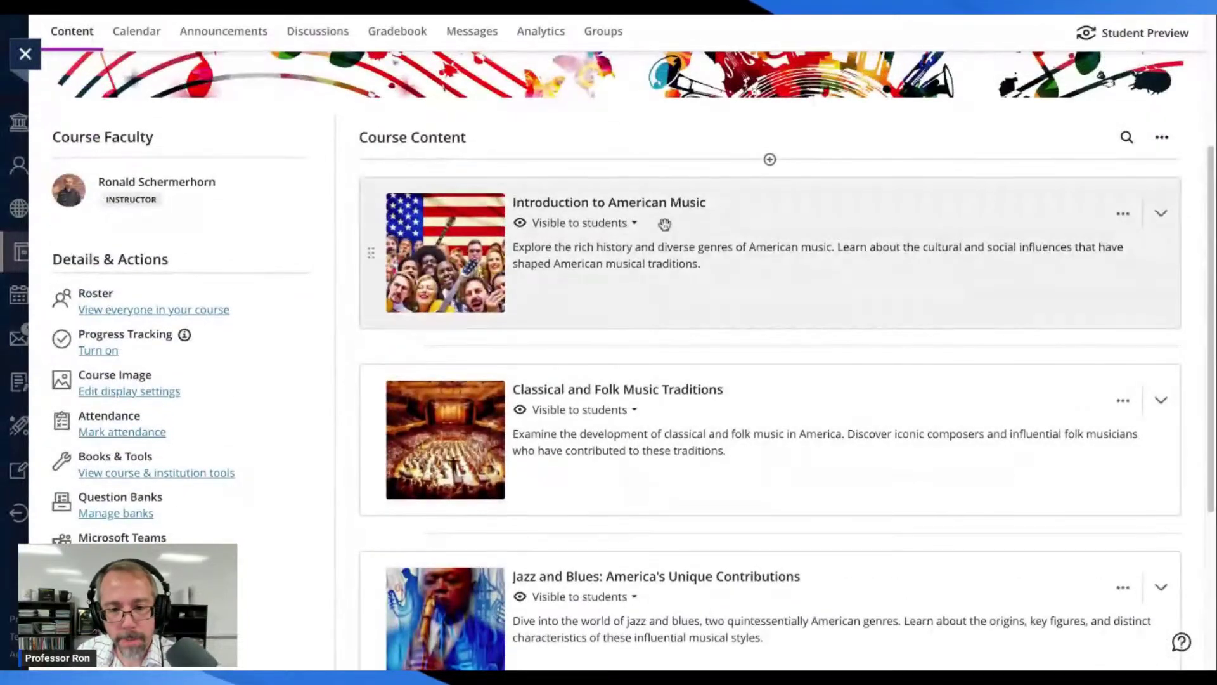
# Step: Expand the Introduction to American Music module and create a new assignment inside it
pyautogui.click(615, 204)
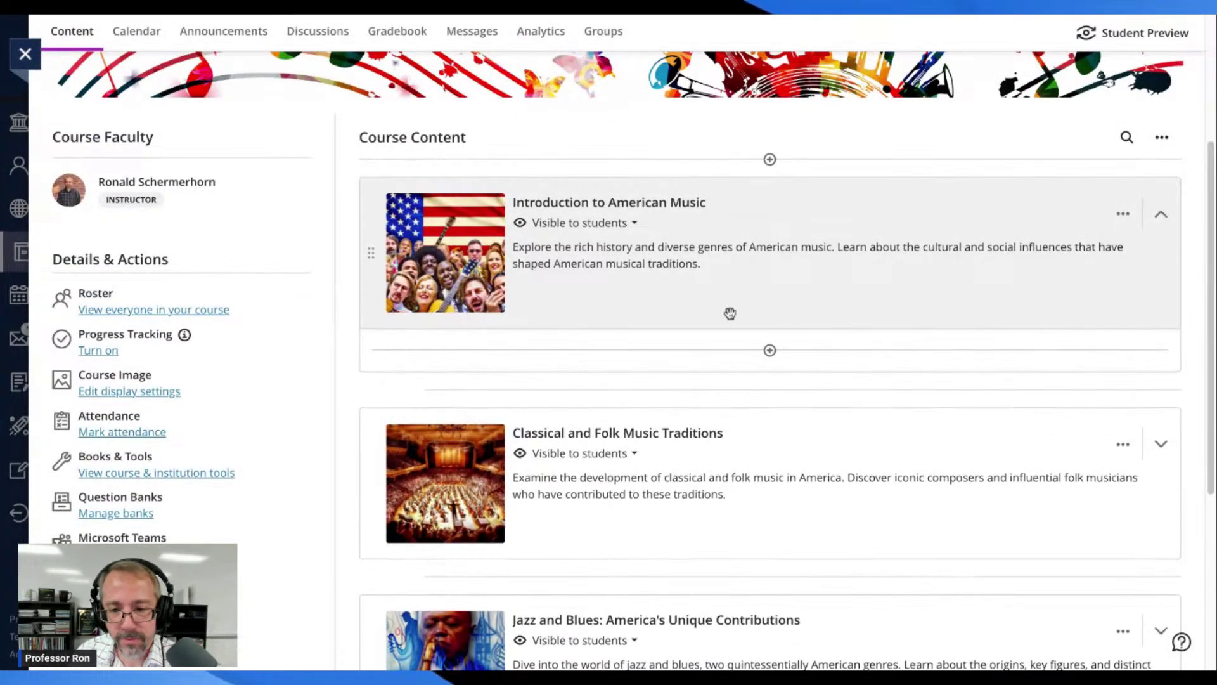
pyautogui.click(770, 351)
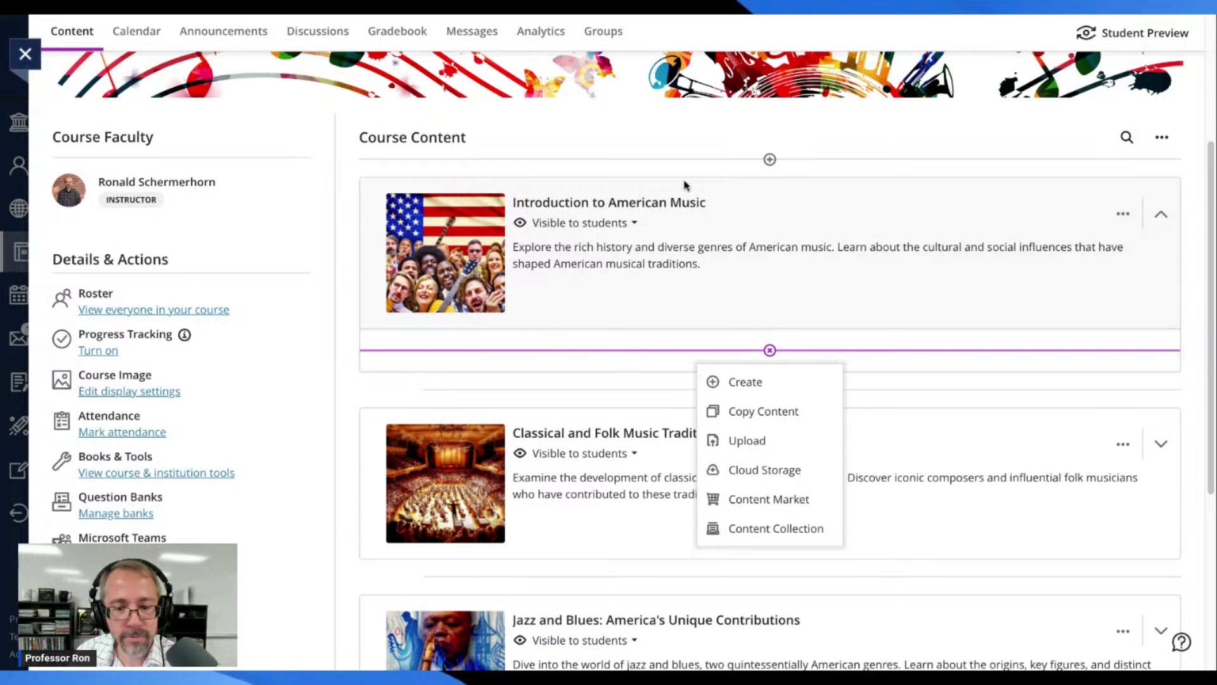
pyautogui.click(749, 392)
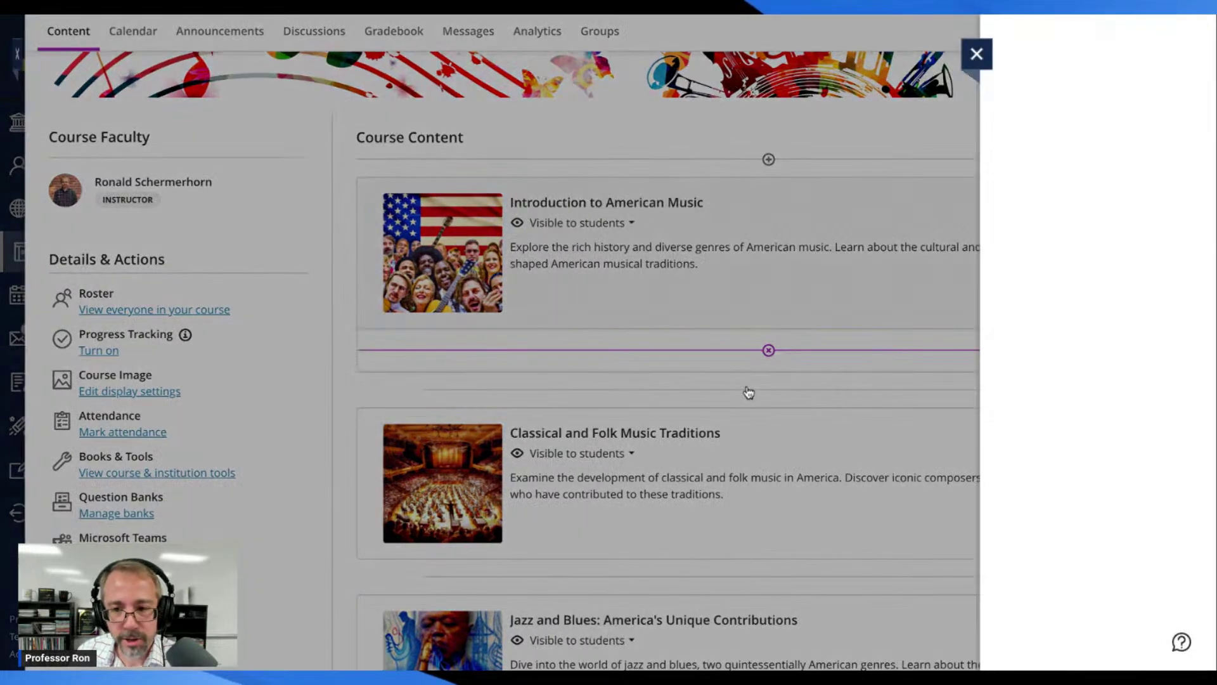
pyautogui.scroll(-3, 1032, 416)
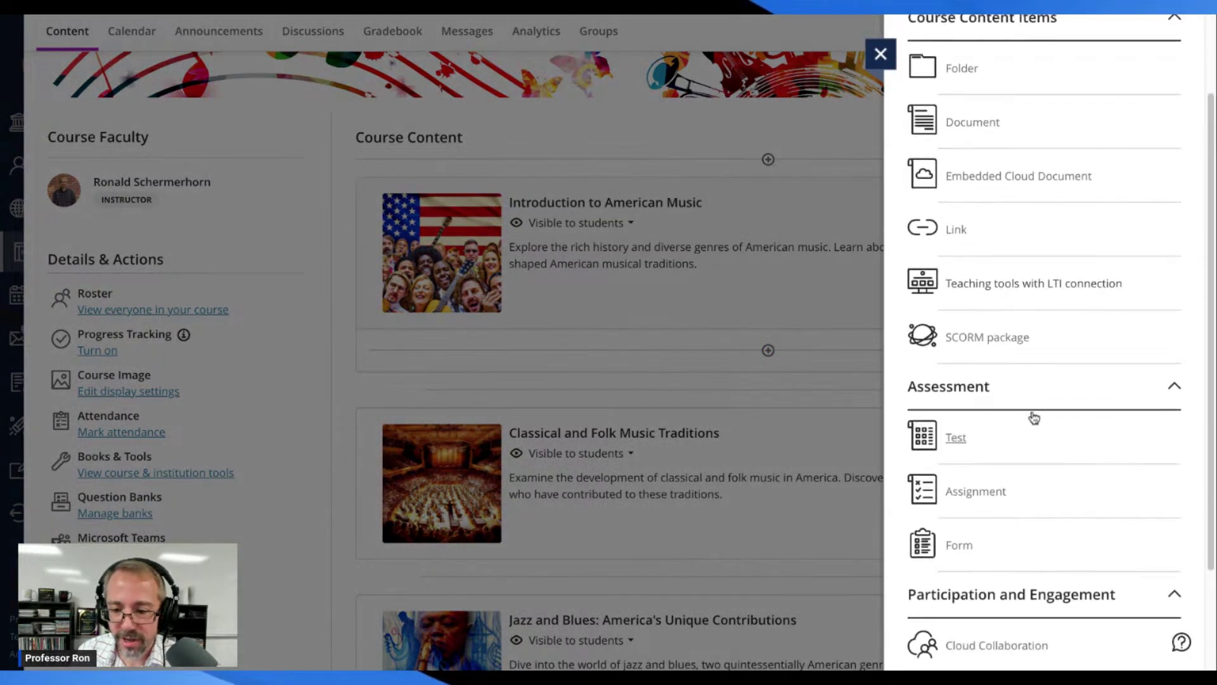
pyautogui.click(970, 449)
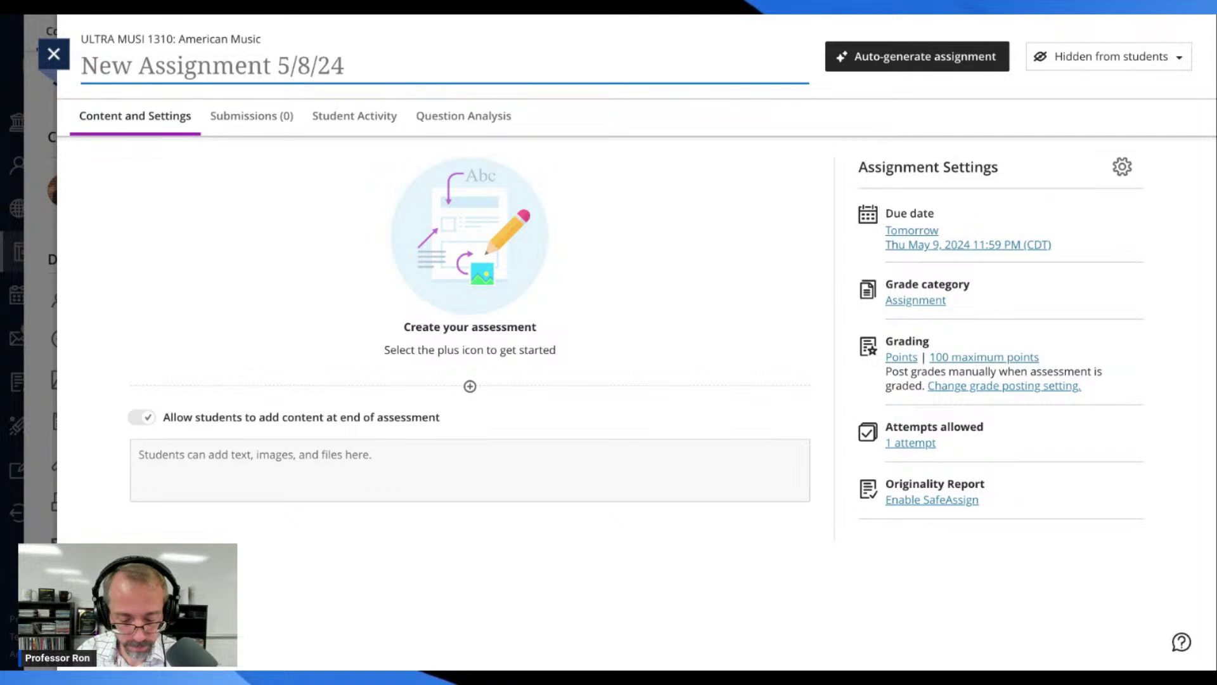
# Step: Replace the new assignment's default title with Journal 1
pyautogui.hotkey('ctrl', 'a')
pyautogui.press('BackSpace')
pyautogui.write('Journal')
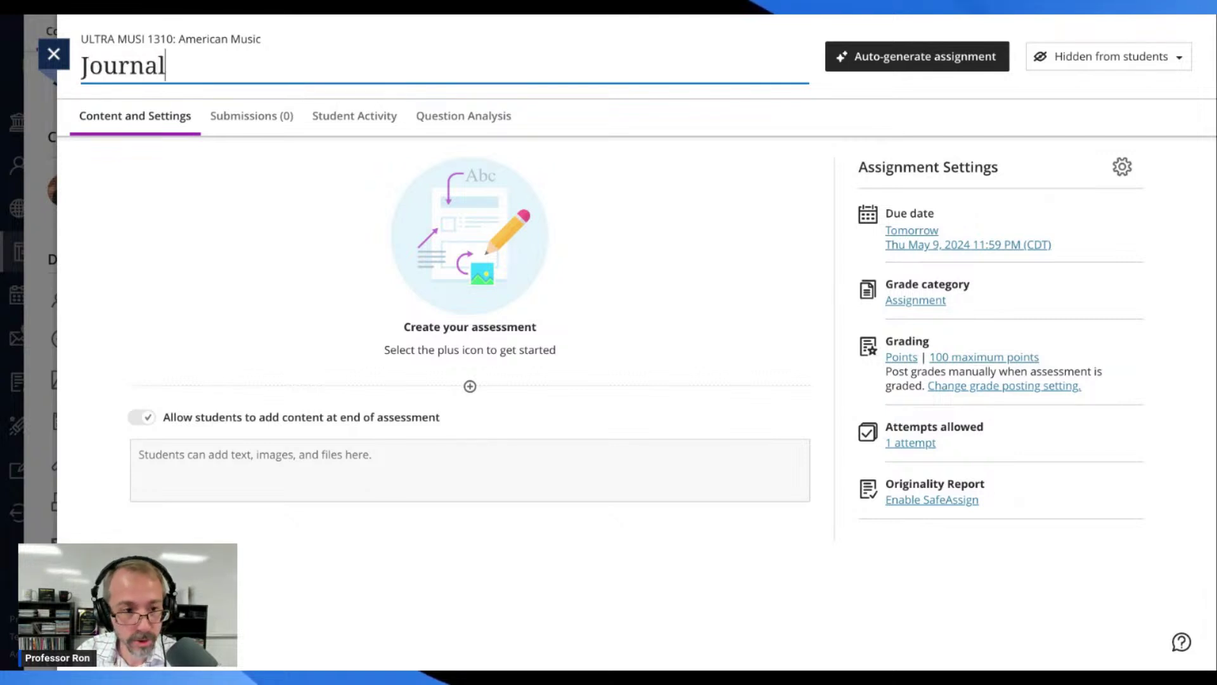
pyautogui.write(' 1')
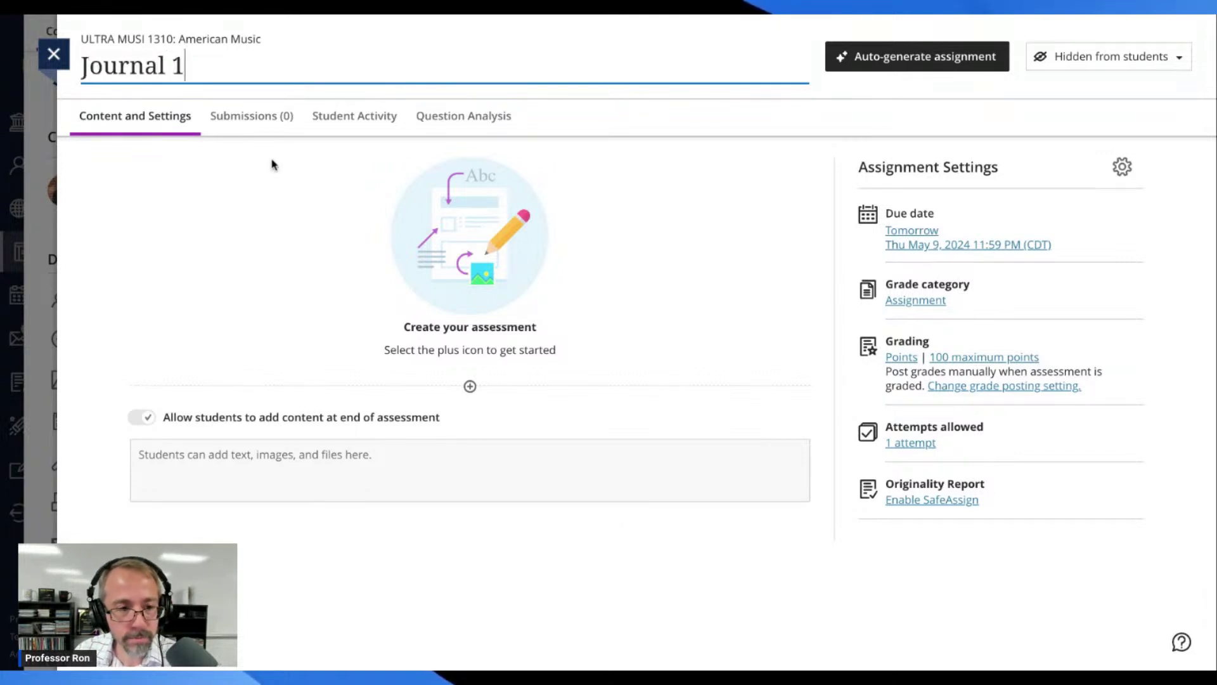
pyautogui.click(288, 173)
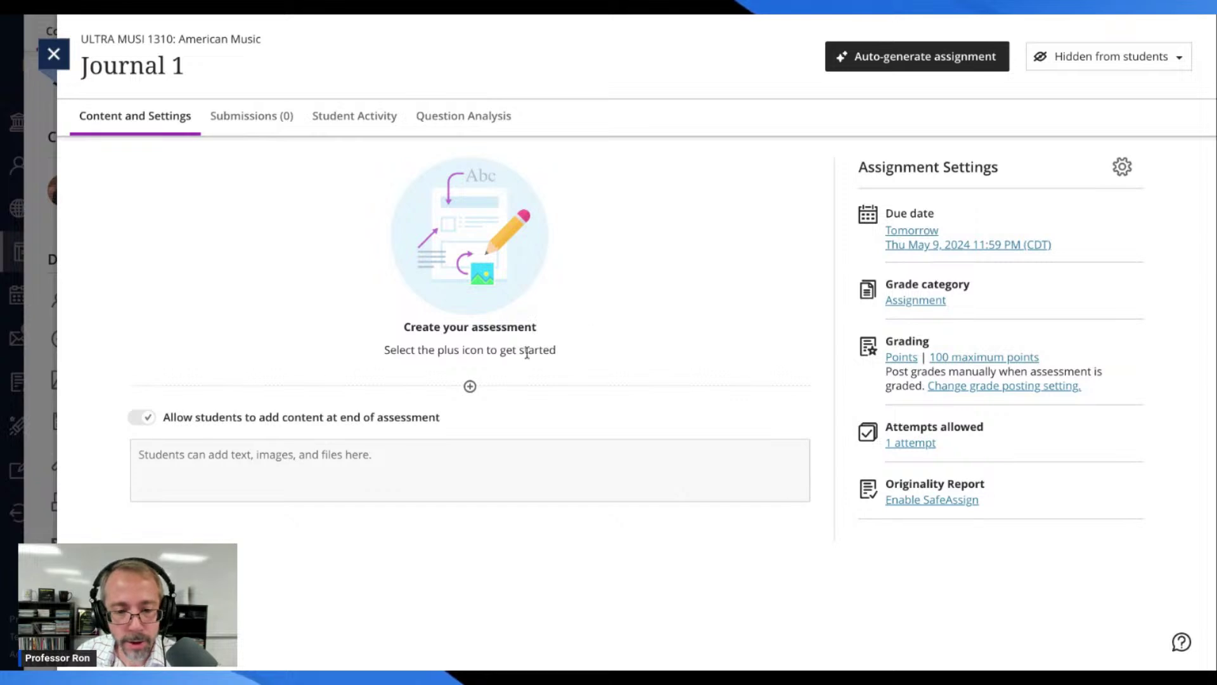
# Step: Open the choices for adding content to the body of the Journal 1 assignment
pyautogui.click(470, 386)
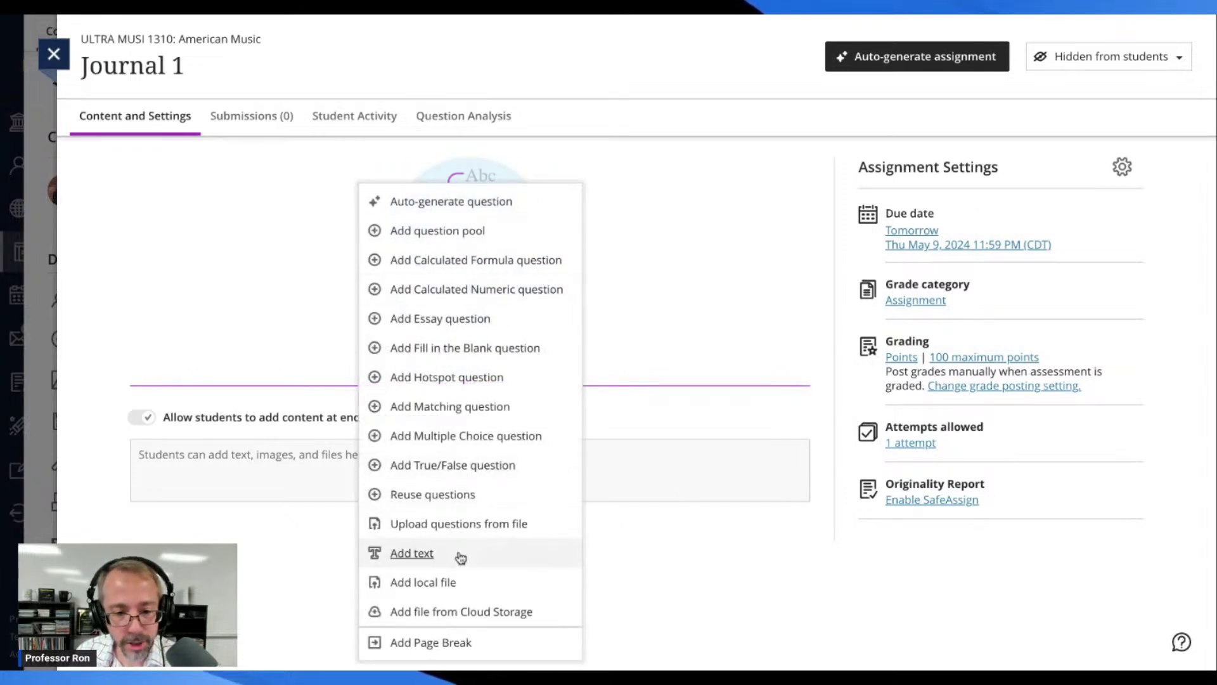
# Step: Add a text block to the Journal 1 assignment and start inserting an image with stock images from Unsplash as the source
pyautogui.click(424, 556)
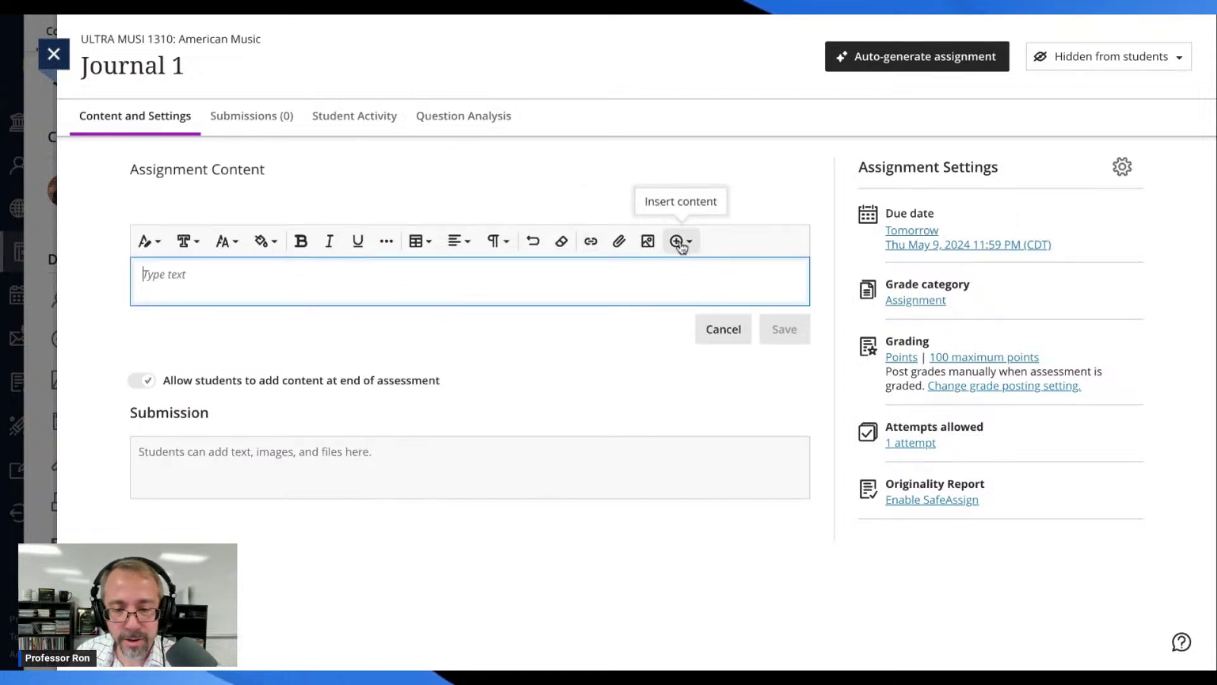
pyautogui.click(677, 243)
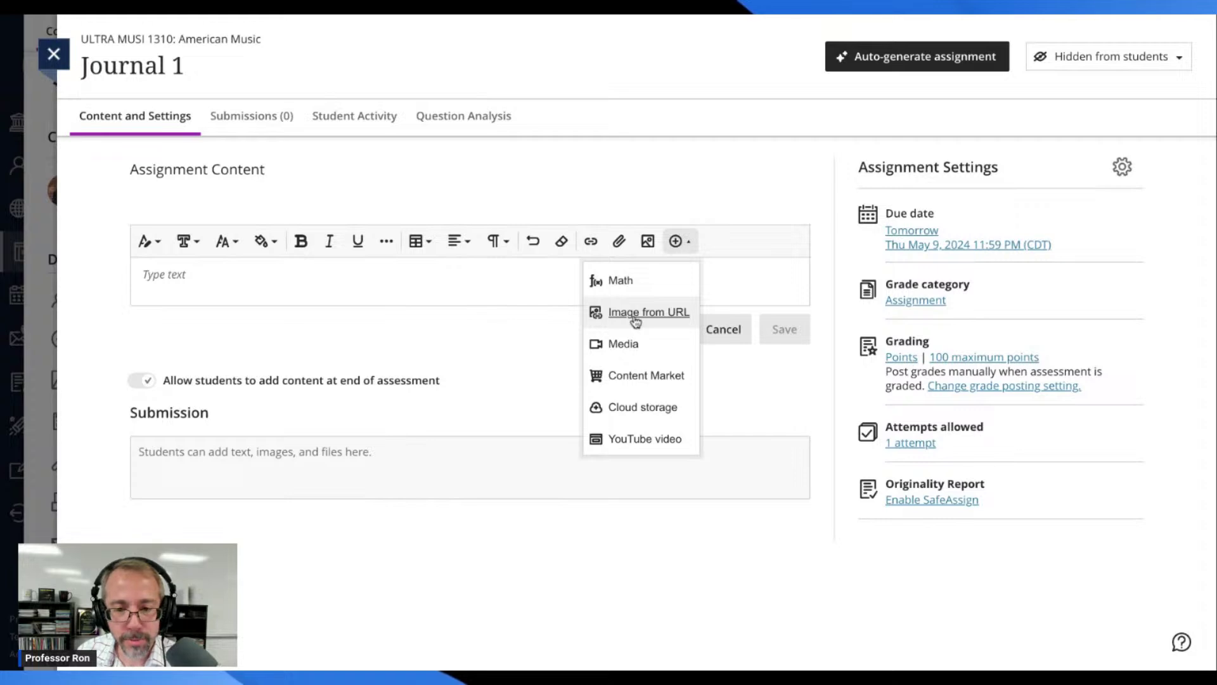
pyautogui.click(648, 243)
pyautogui.click(501, 155)
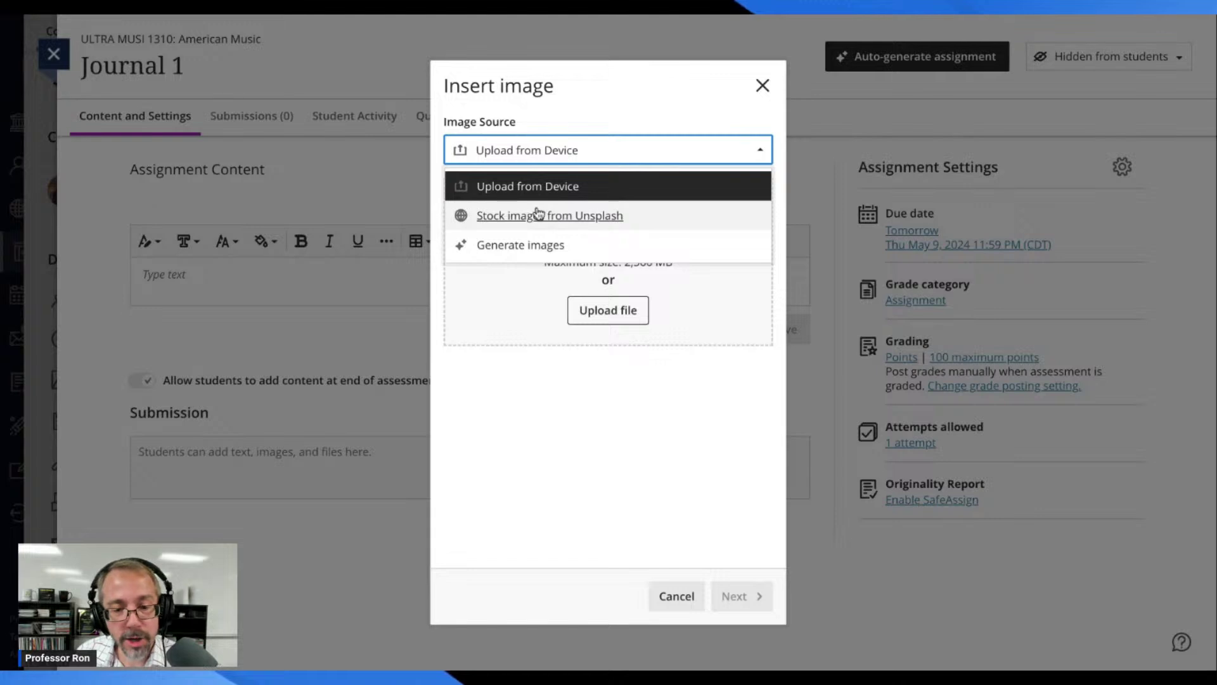
pyautogui.click(603, 221)
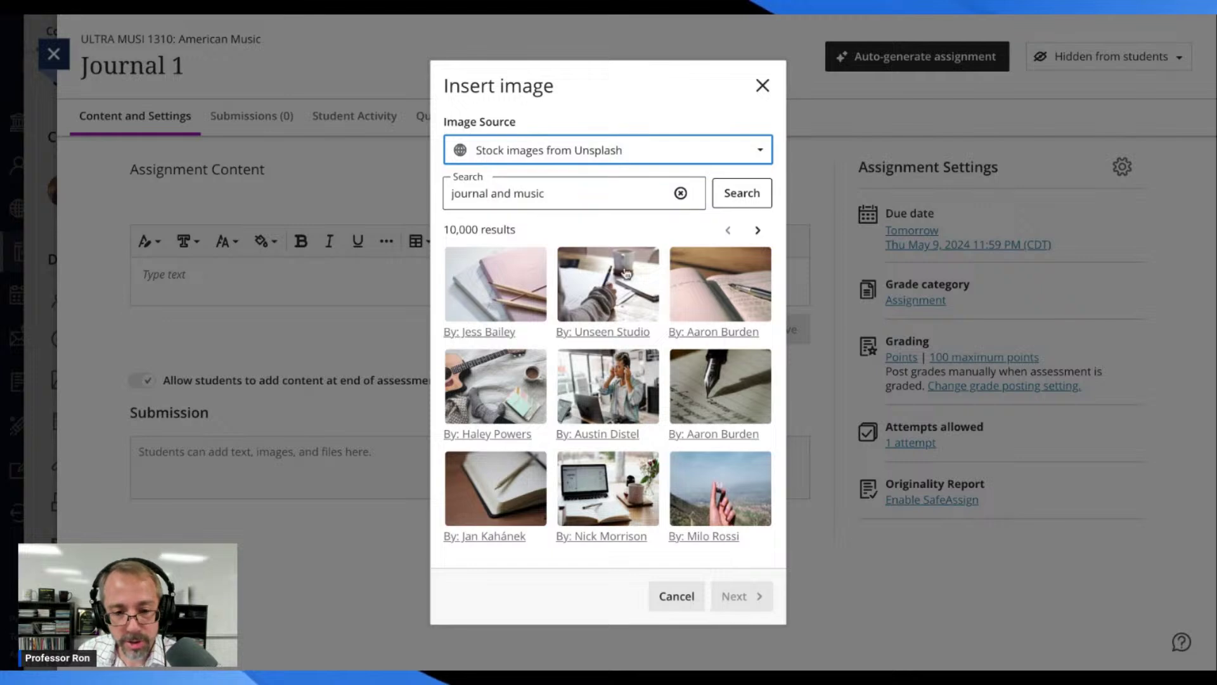
pyautogui.click(565, 194)
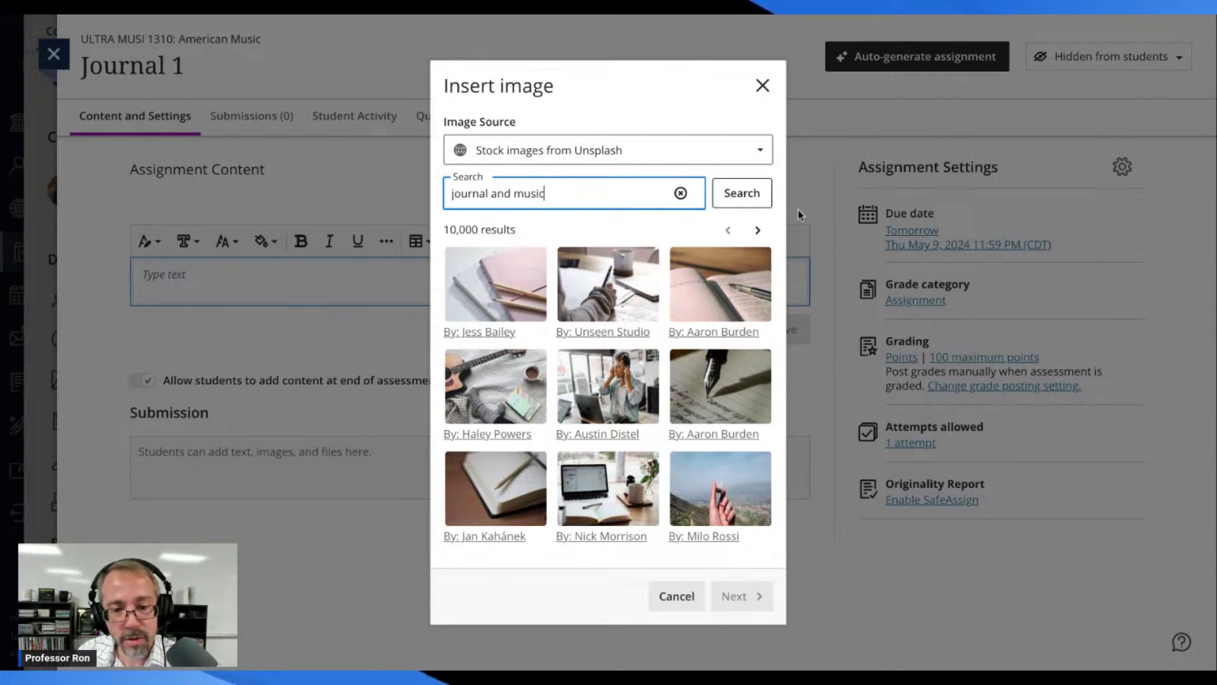
# Step: Choose the stock photo of a person writing beside a mug, keeping its original aspect ratio and zoom
pyautogui.click(643, 310)
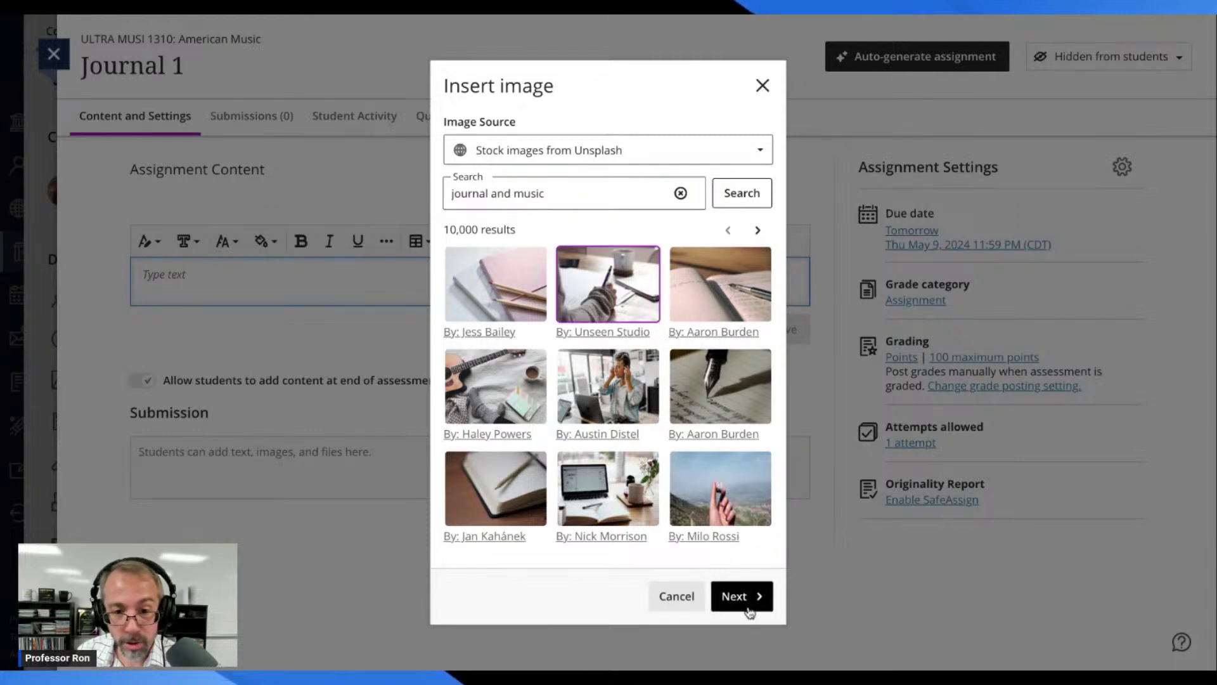
pyautogui.click(558, 195)
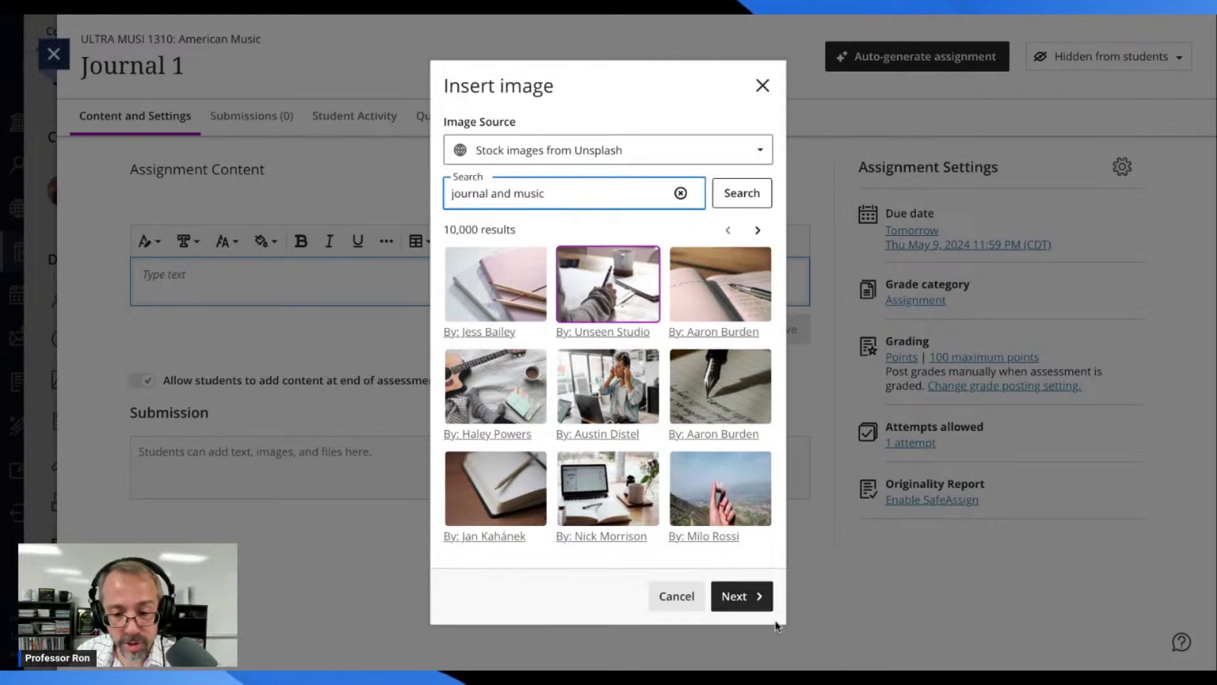
pyautogui.click(742, 597)
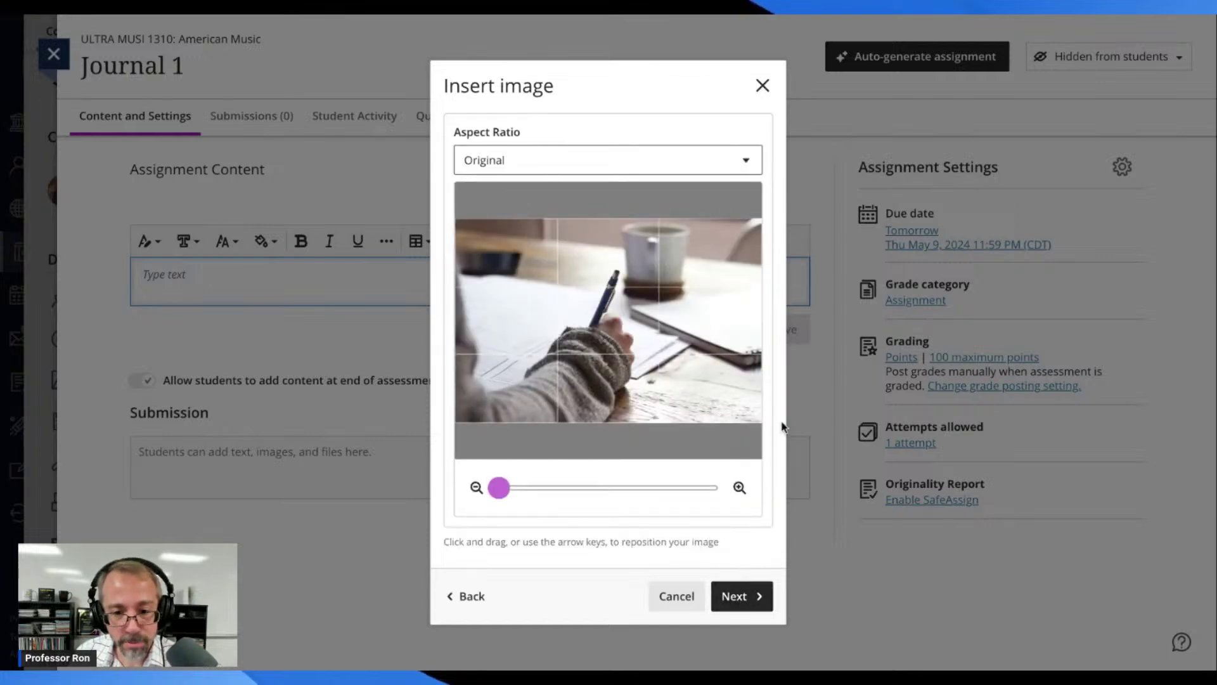
pyautogui.moveTo(499, 487)
pyautogui.mouseDown()
pyautogui.moveTo(546, 487)
pyautogui.moveTo(499, 488)
pyautogui.mouseUp()
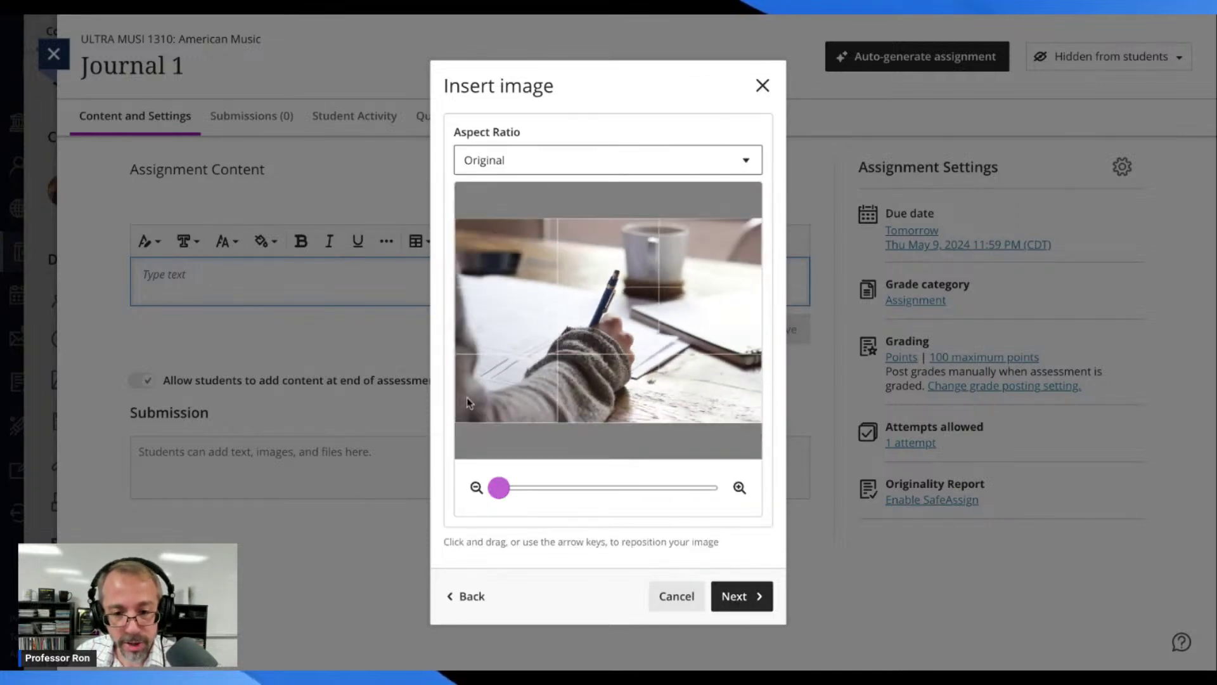
pyautogui.click(746, 603)
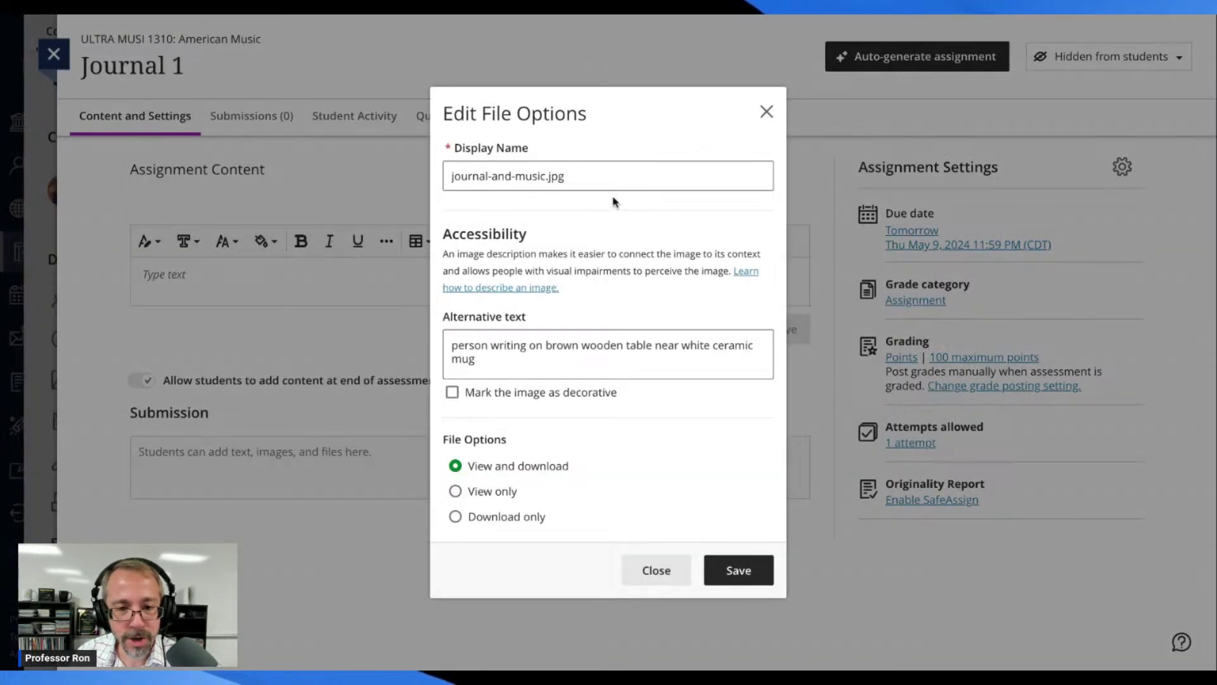
# Step: Replace the image's display name with "Music Journal"
pyautogui.moveTo(584, 177); pyautogui.dragTo(393, 170)
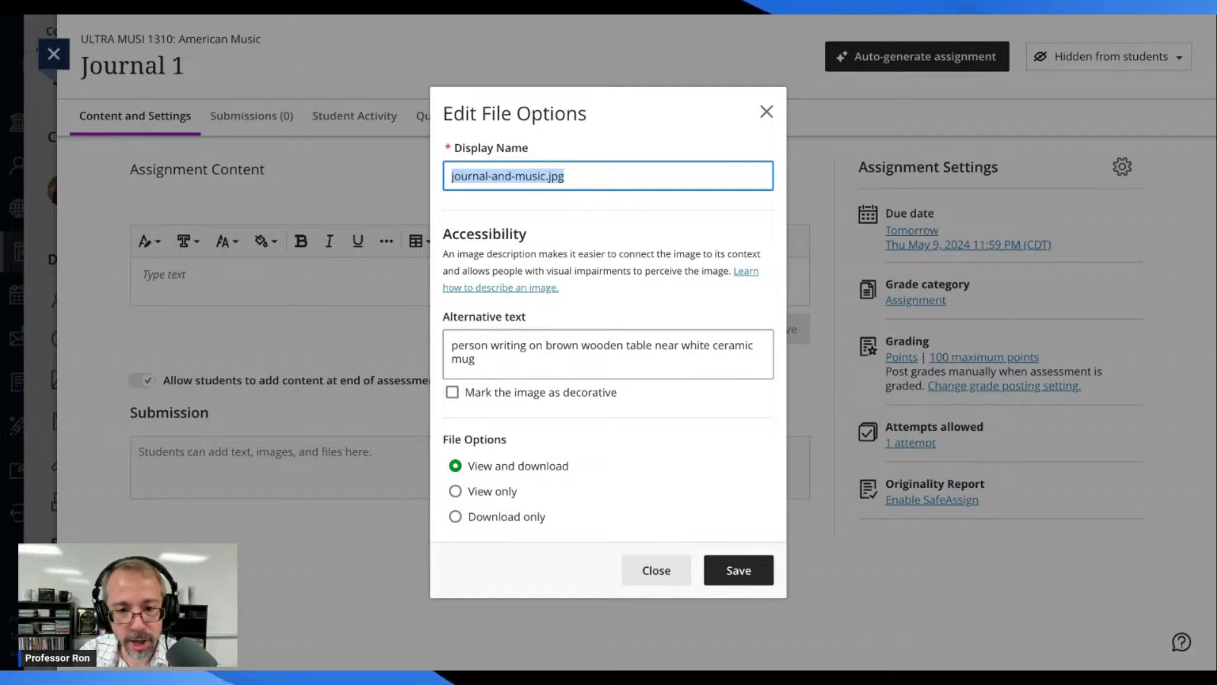
pyautogui.press('BackSpace')
pyautogui.write('Music')
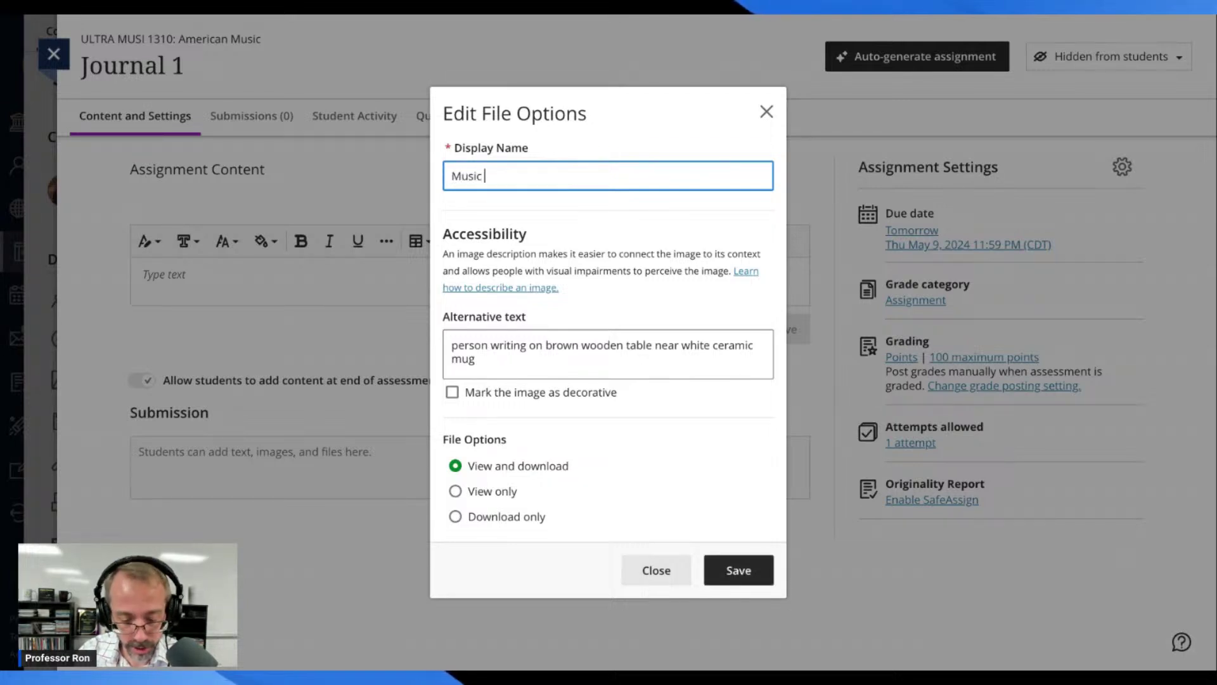
pyautogui.write(' Journal')
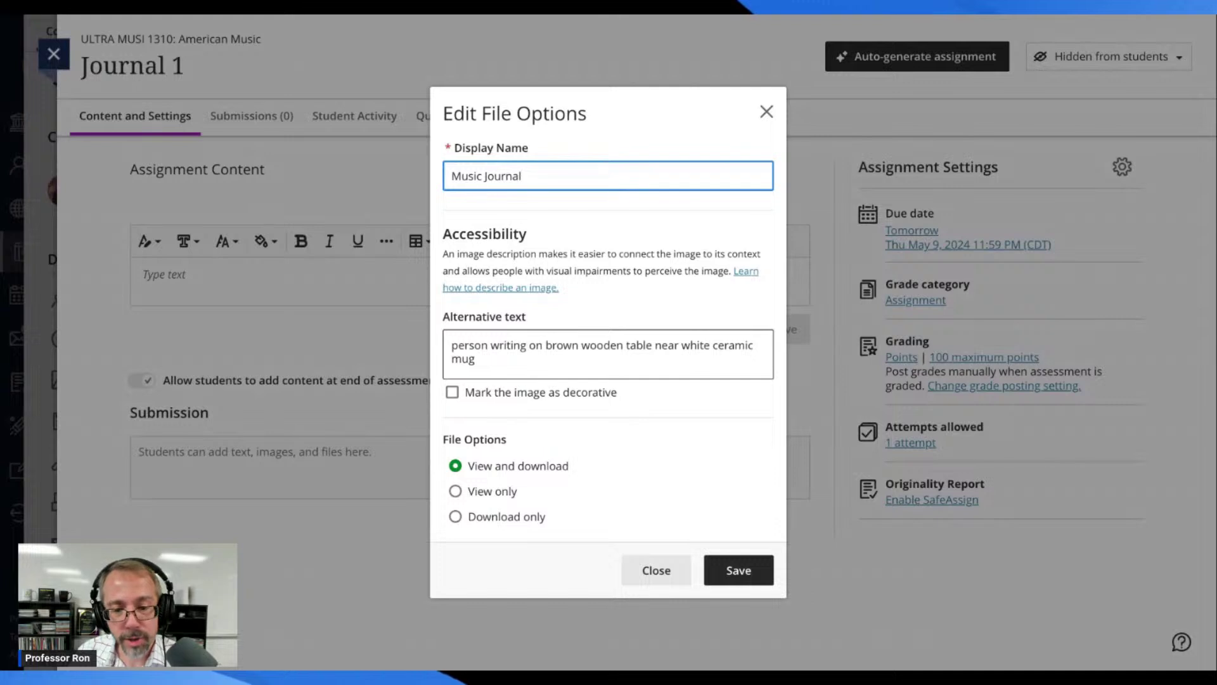
# Step: Edit the alternative text to "a person writing on brown wooden table near white ceramic mug." and save the image as View only
pyautogui.press('Tab')
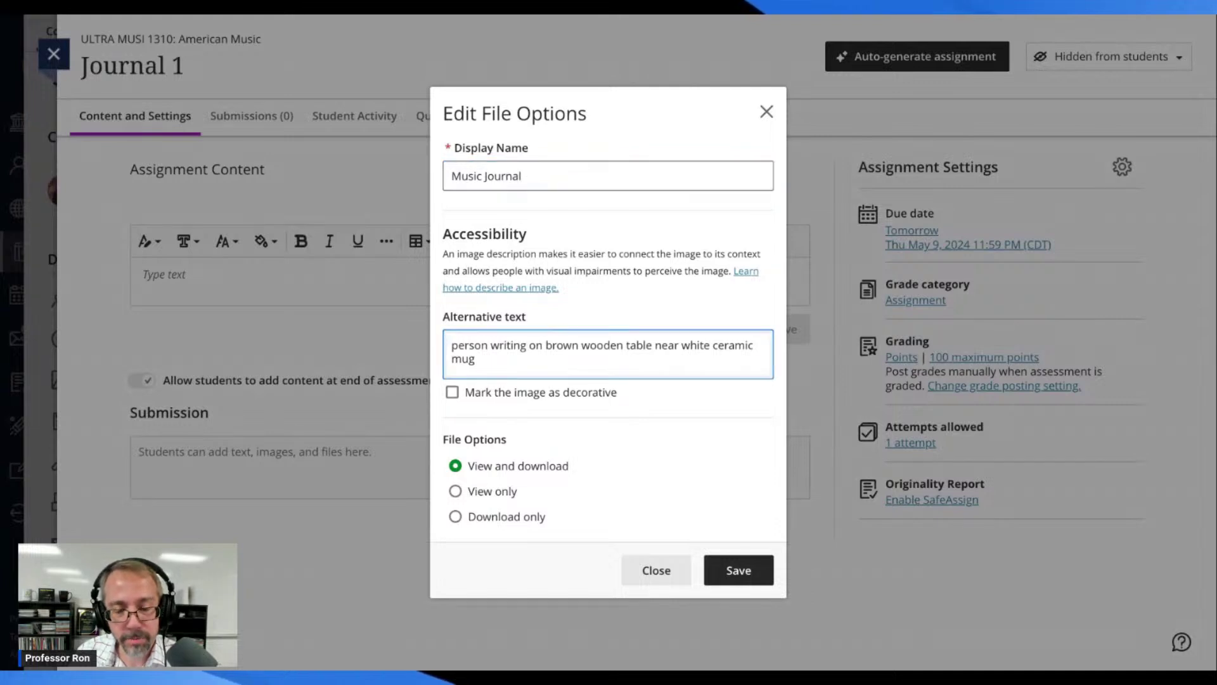
pyautogui.write('a')
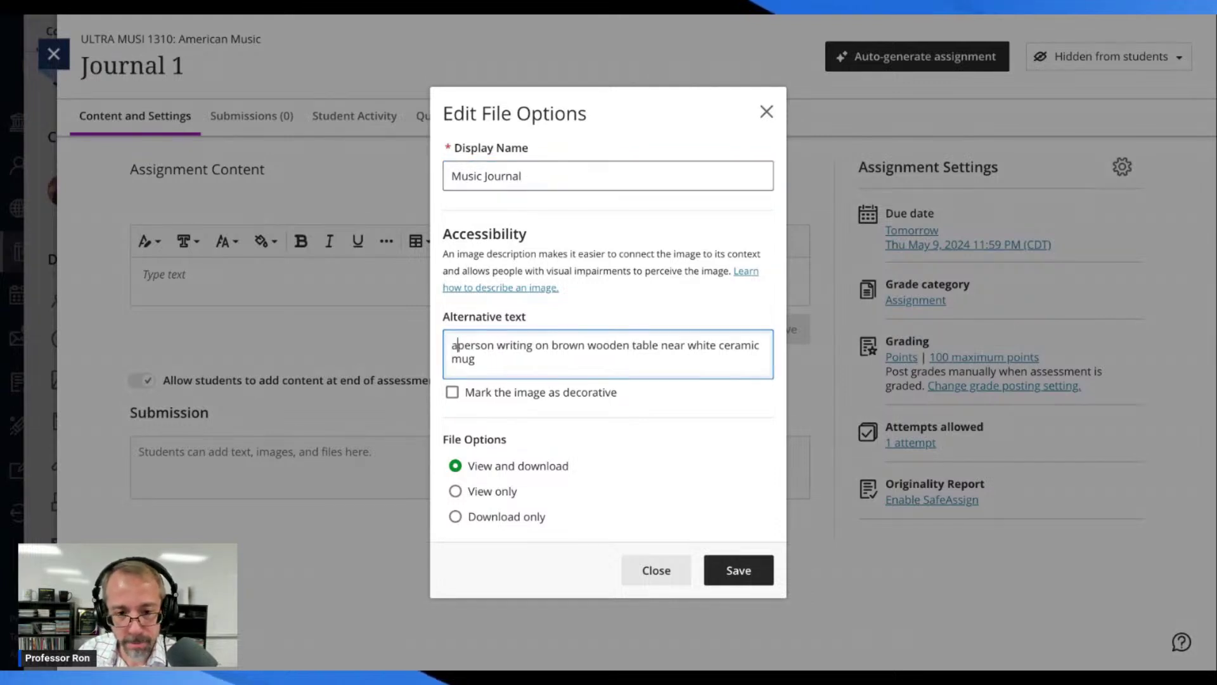
pyautogui.click(478, 362)
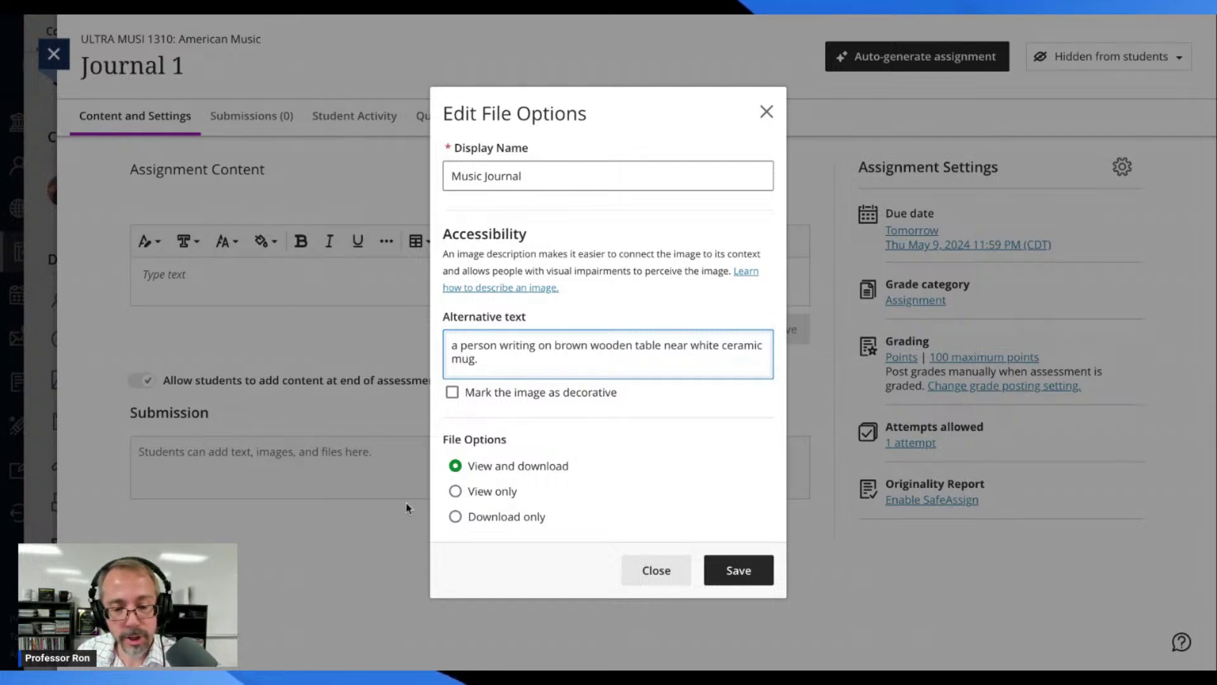
pyautogui.click(493, 493)
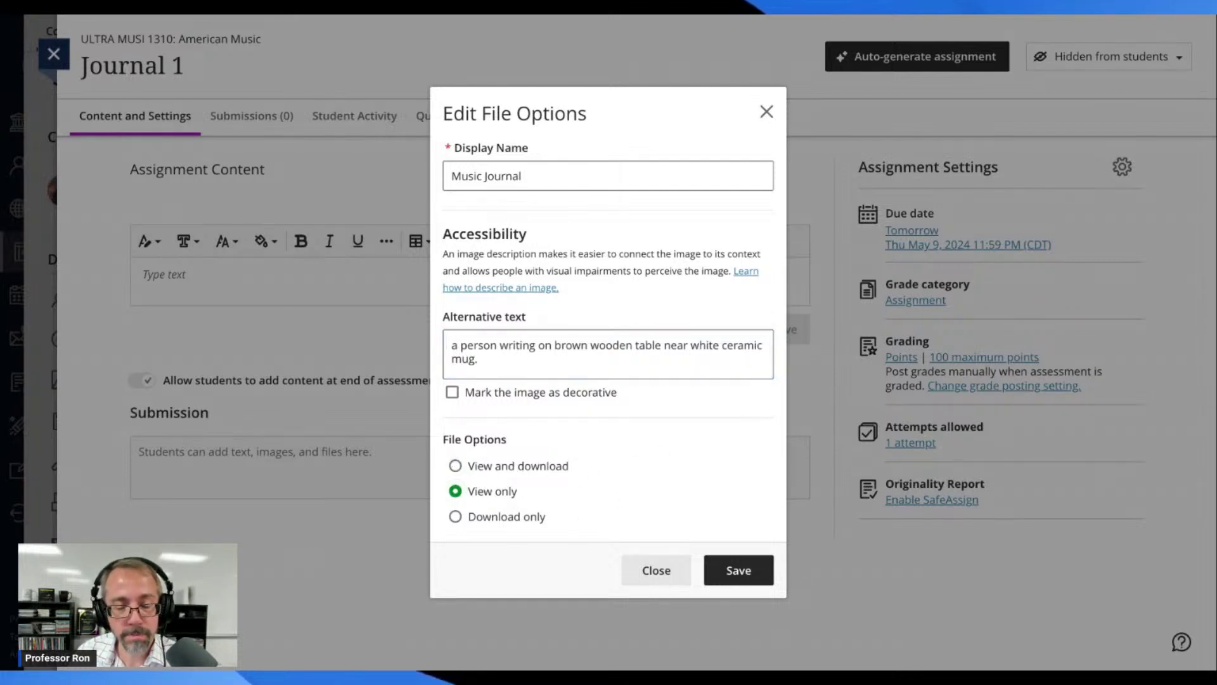
pyautogui.click(739, 572)
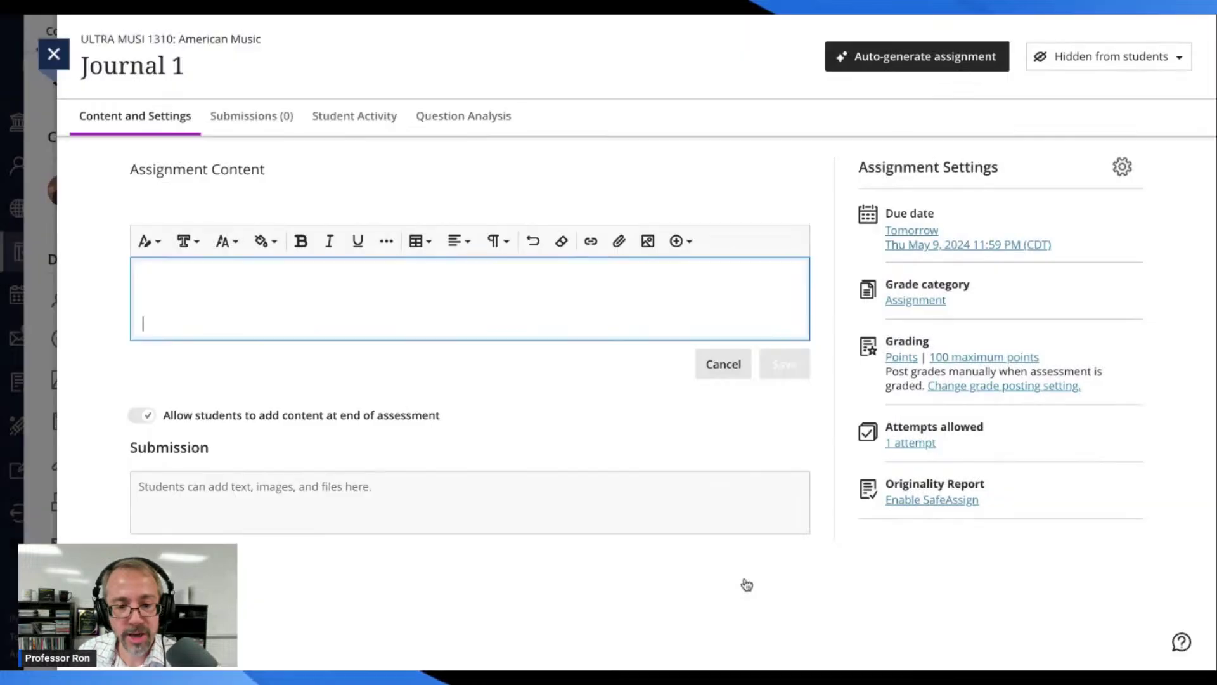
# Step: Review the inserted photo in the assignment's text block and discard the block without saving
pyautogui.scroll(-4, 606, 360)
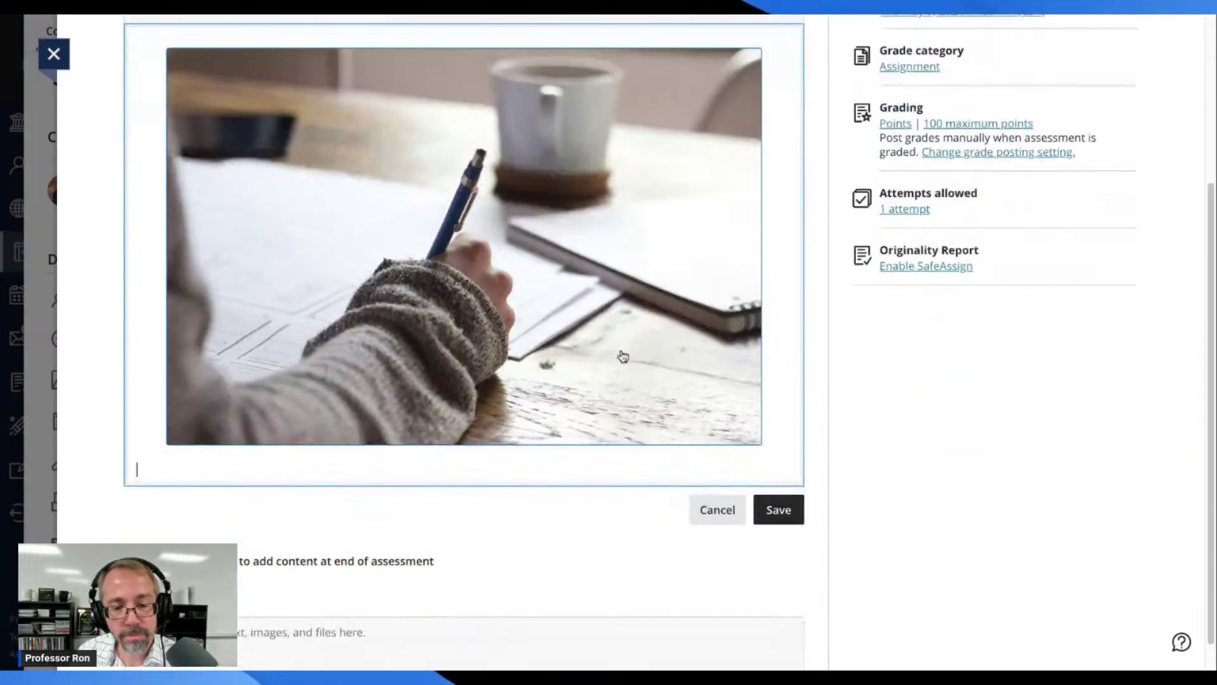
pyautogui.scroll(2, 620, 356)
pyautogui.scroll(-1, 620, 354)
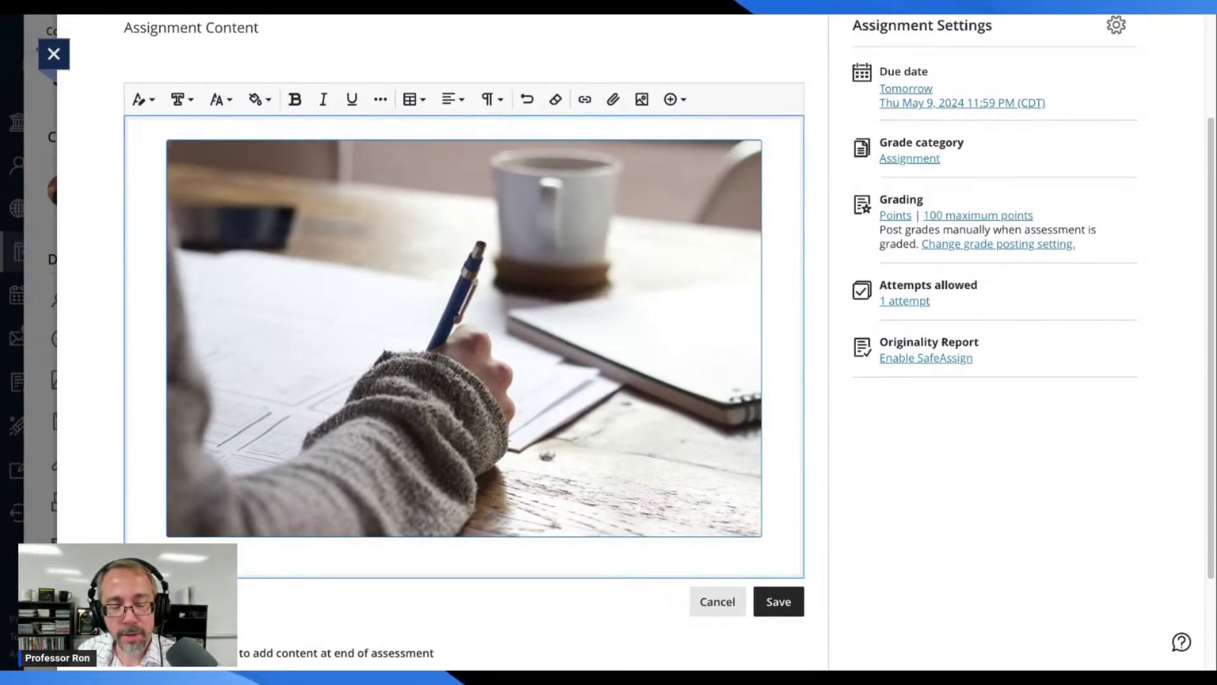
pyautogui.scroll(1, 619, 353)
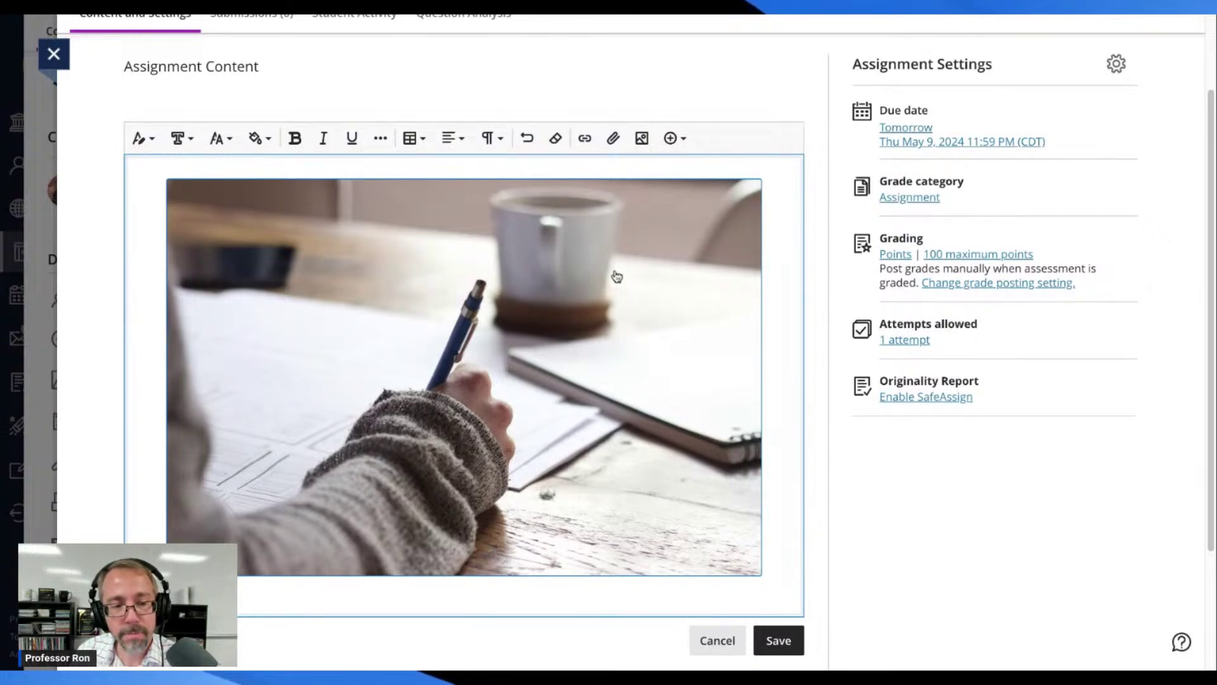
pyautogui.scroll(2, 616, 277)
pyautogui.scroll(1, 613, 276)
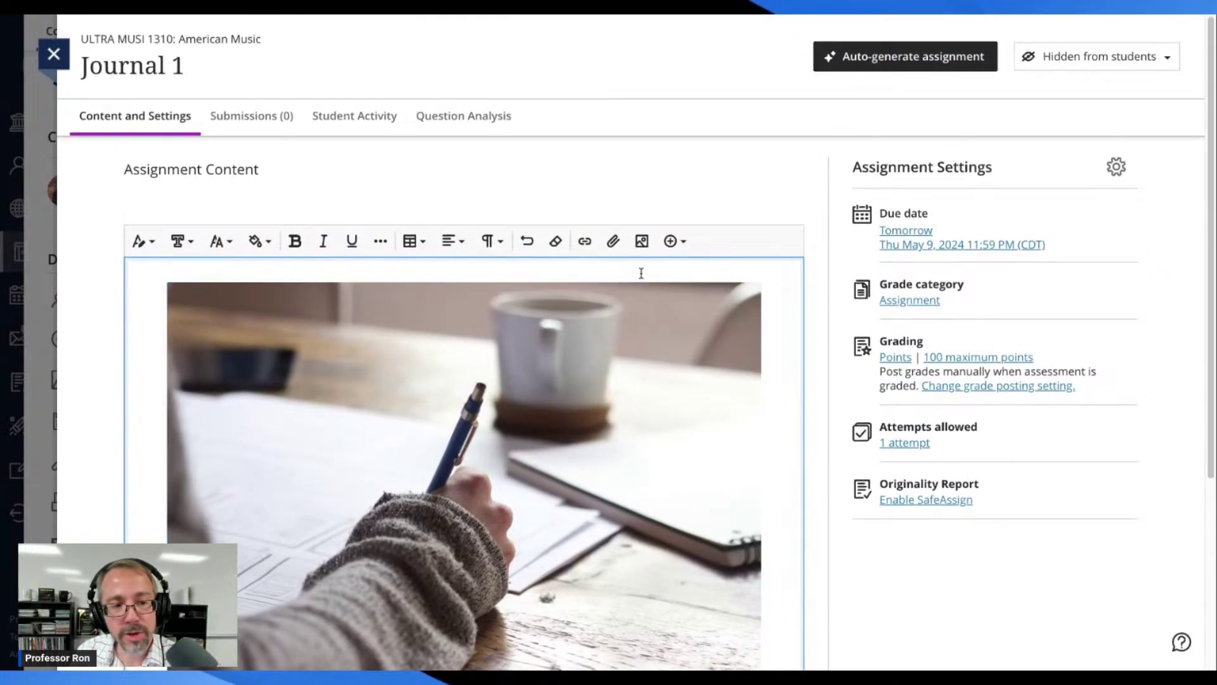
pyautogui.scroll(-1, 637, 274)
pyautogui.scroll(-3, 641, 273)
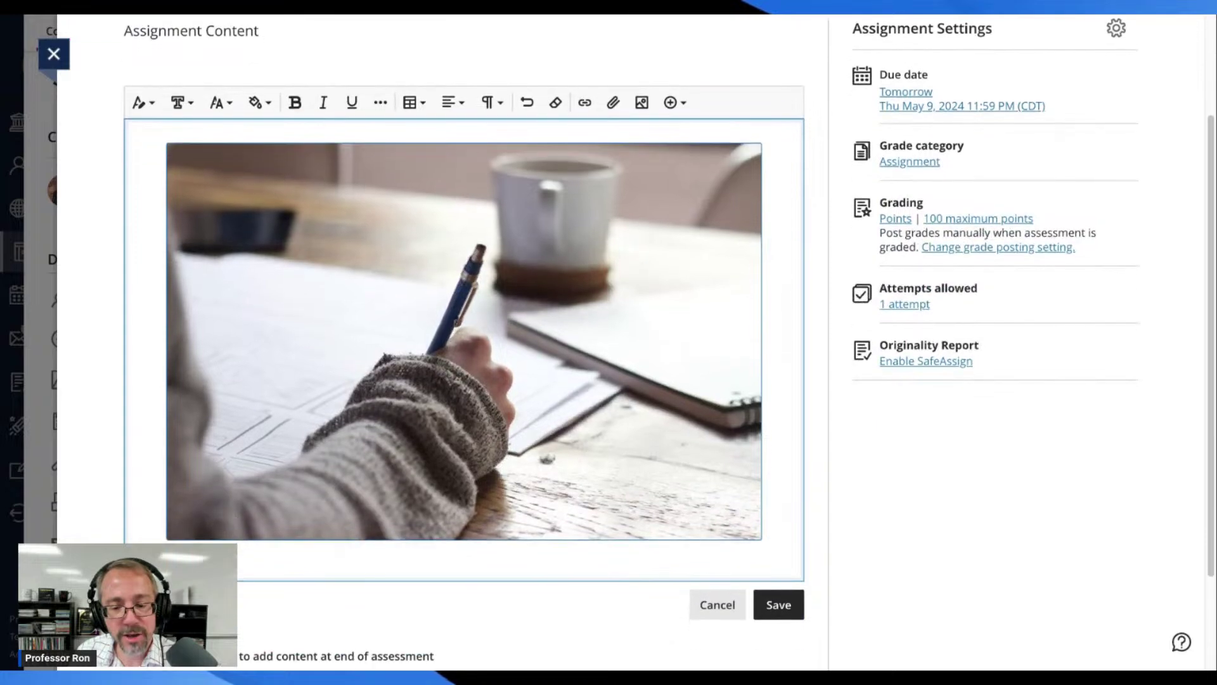
pyautogui.click(716, 605)
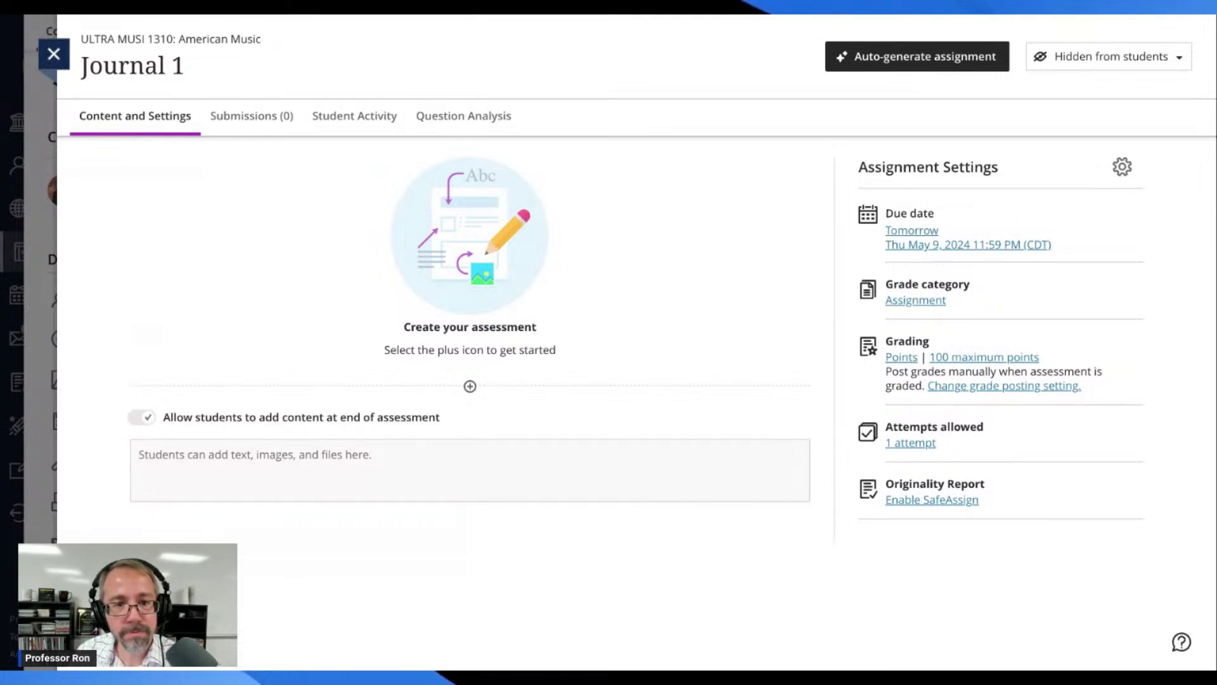
# Step: Add a new text block to the assignment and start inserting an image with Generate images as the source
pyautogui.click(470, 386)
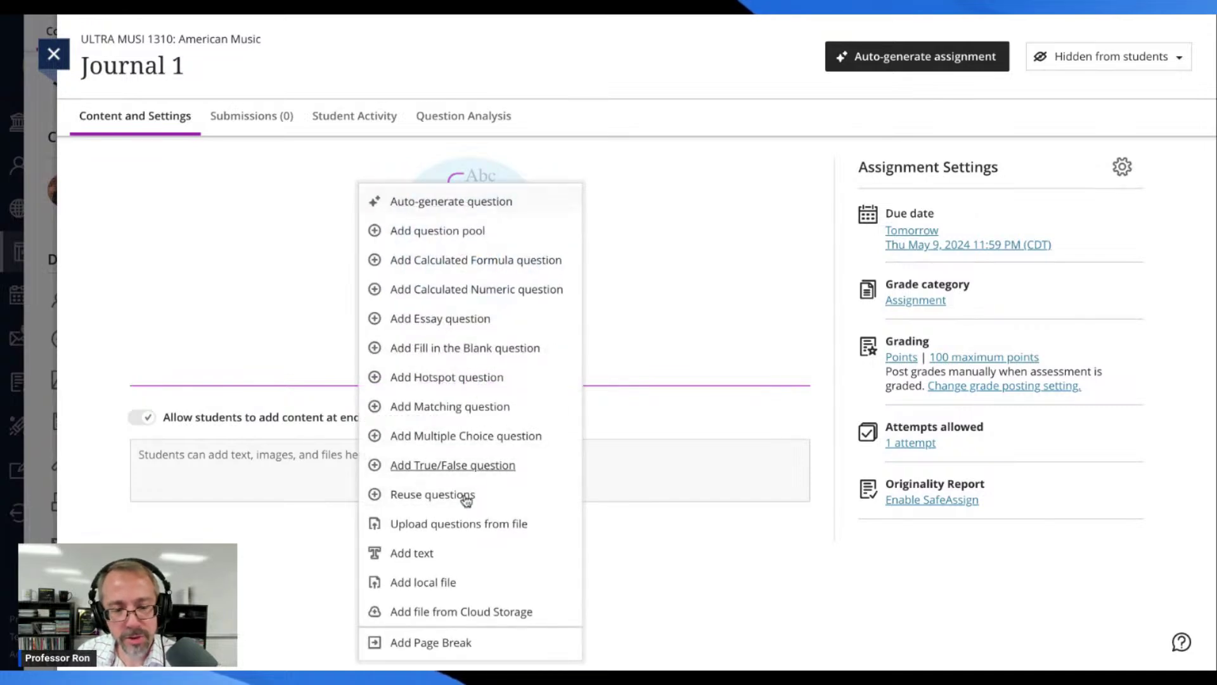
pyautogui.click(420, 556)
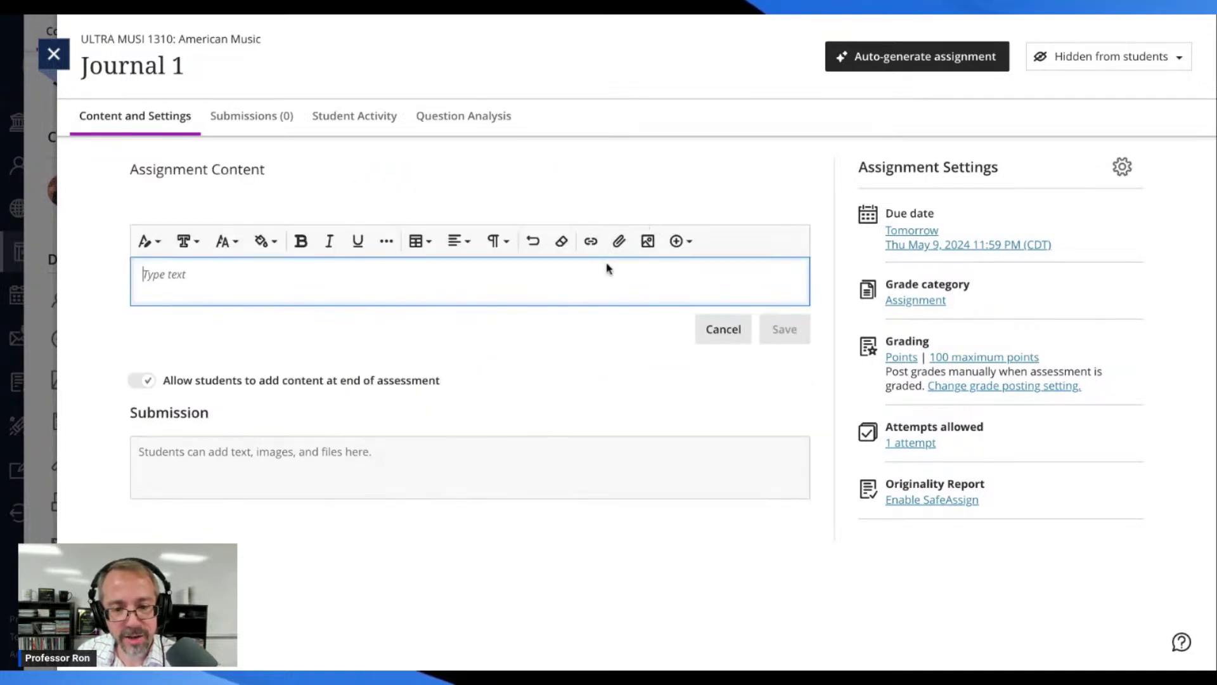
pyautogui.click(648, 241)
pyautogui.click(580, 153)
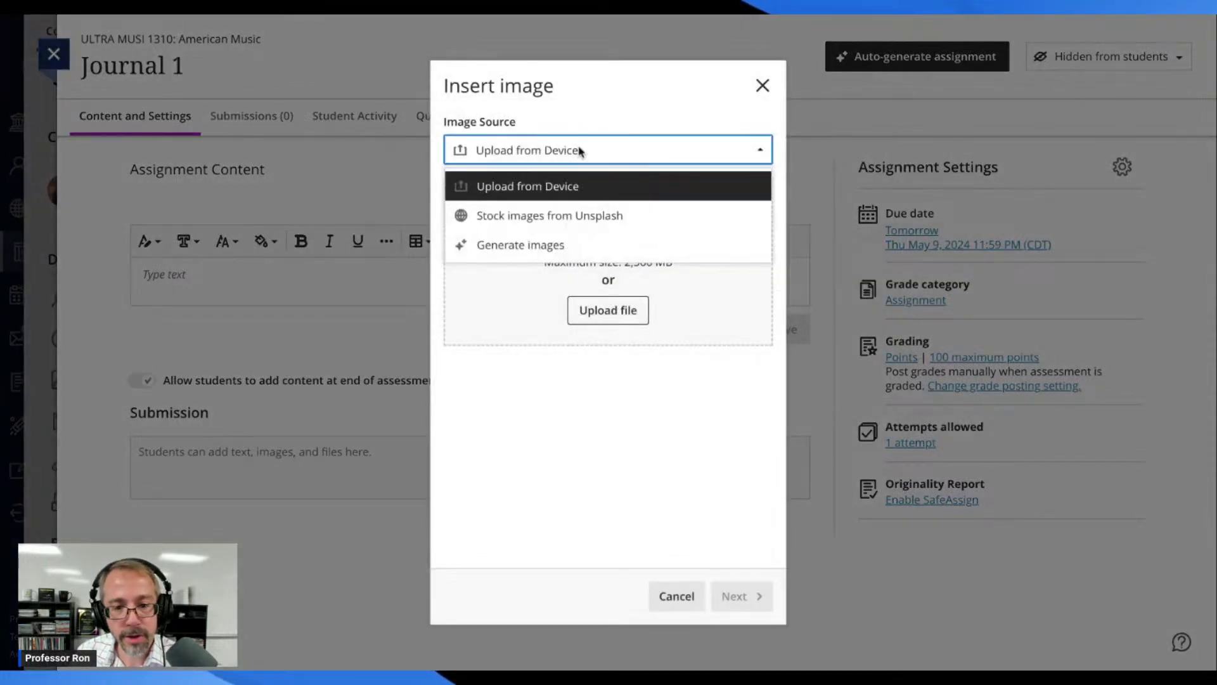
pyautogui.click(523, 247)
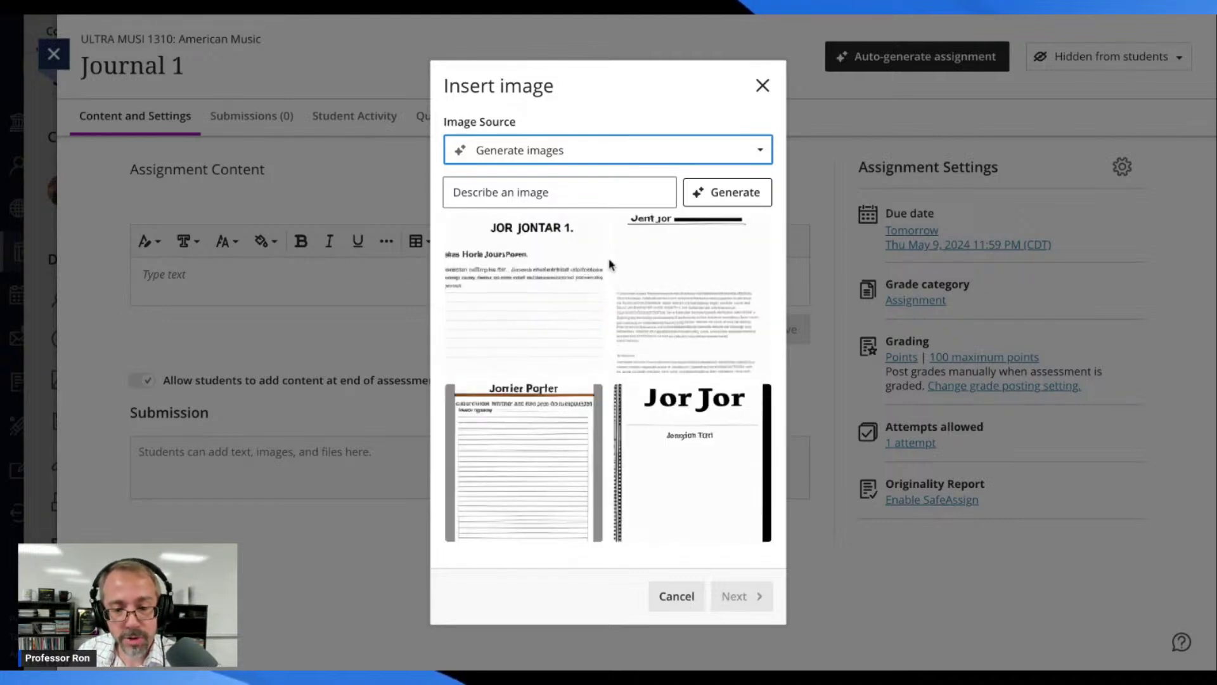
# Step: Generate images from the description "music journals"
pyautogui.click(579, 194)
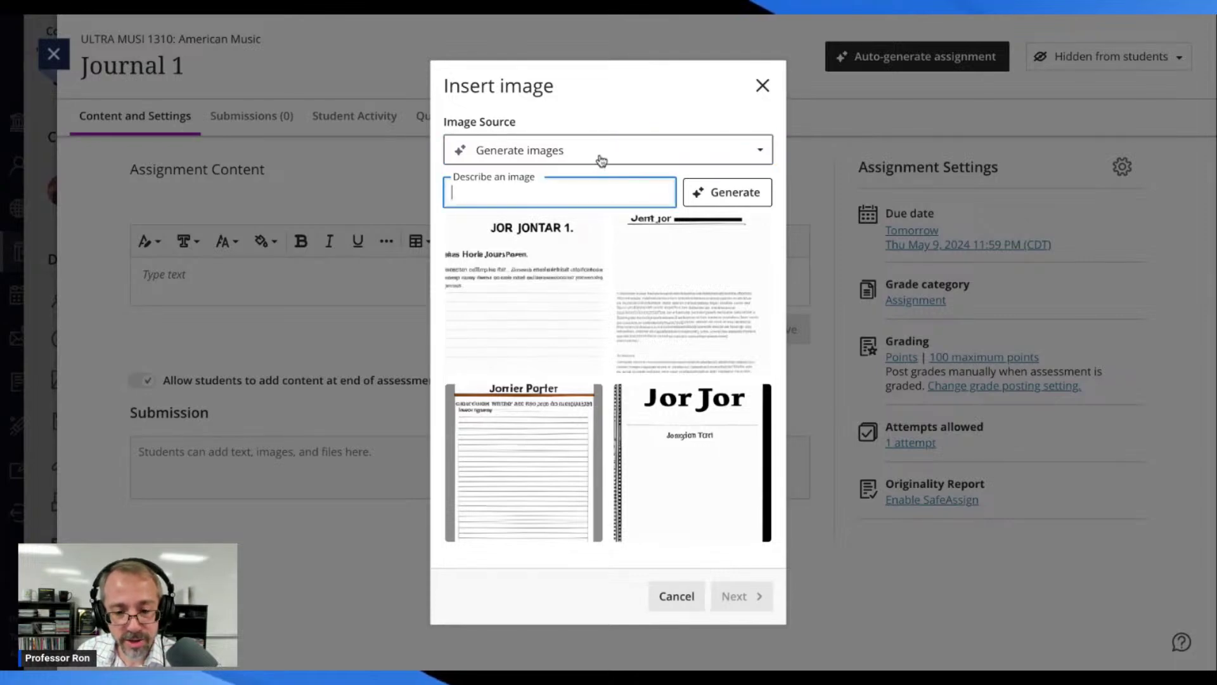
pyautogui.click(605, 105)
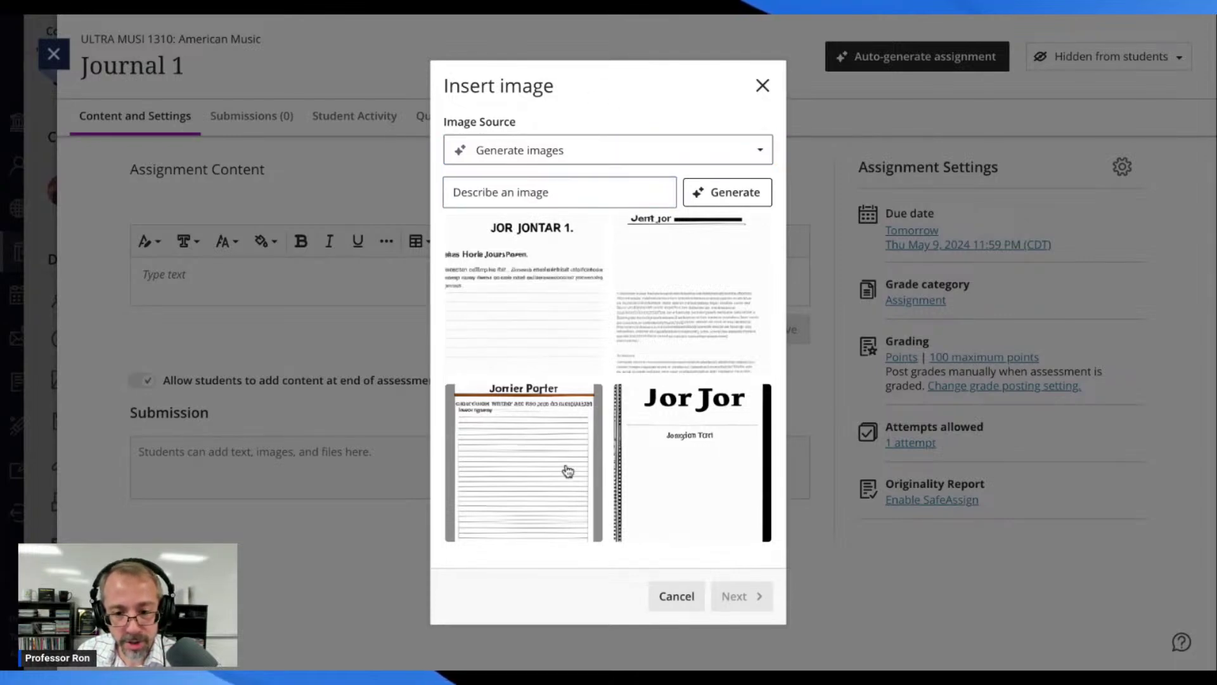
pyautogui.click(558, 193)
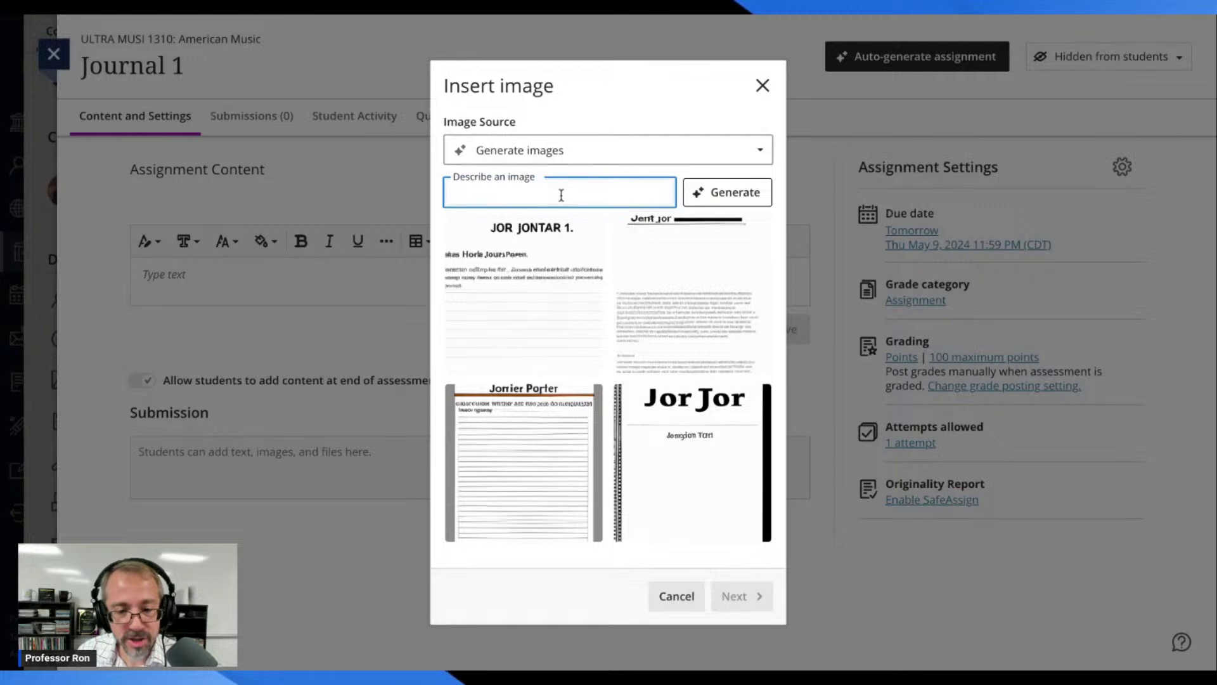
pyautogui.write('Journalsmusic')
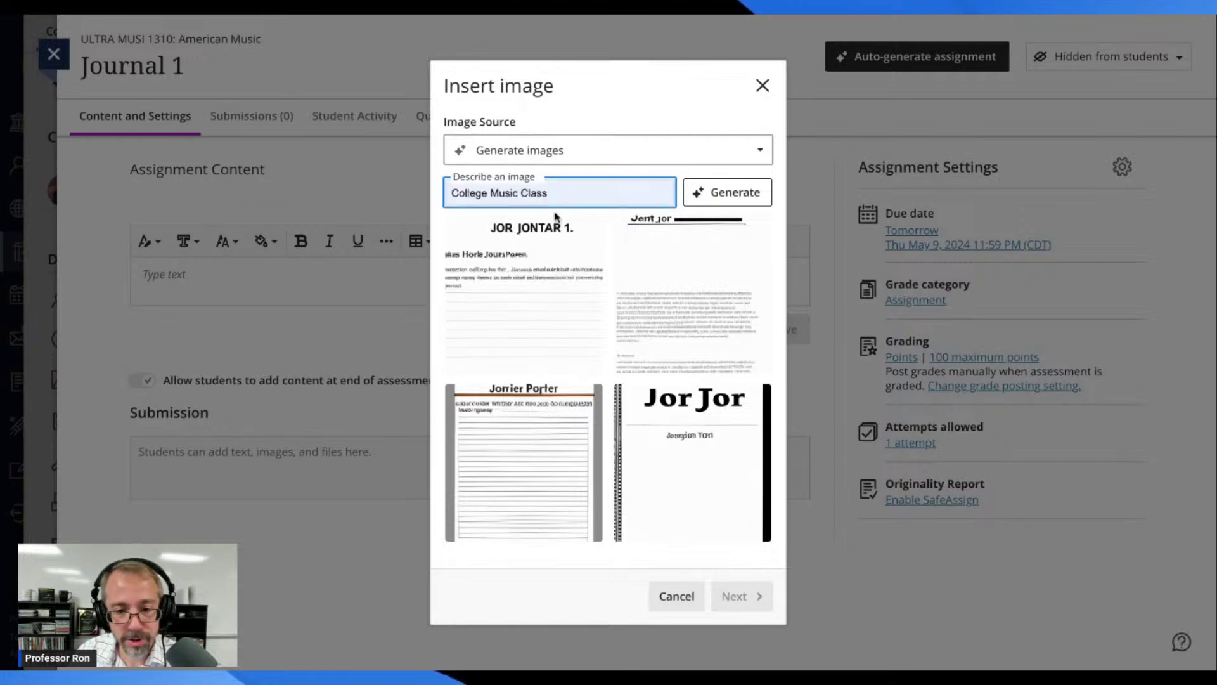
pyautogui.click(721, 194)
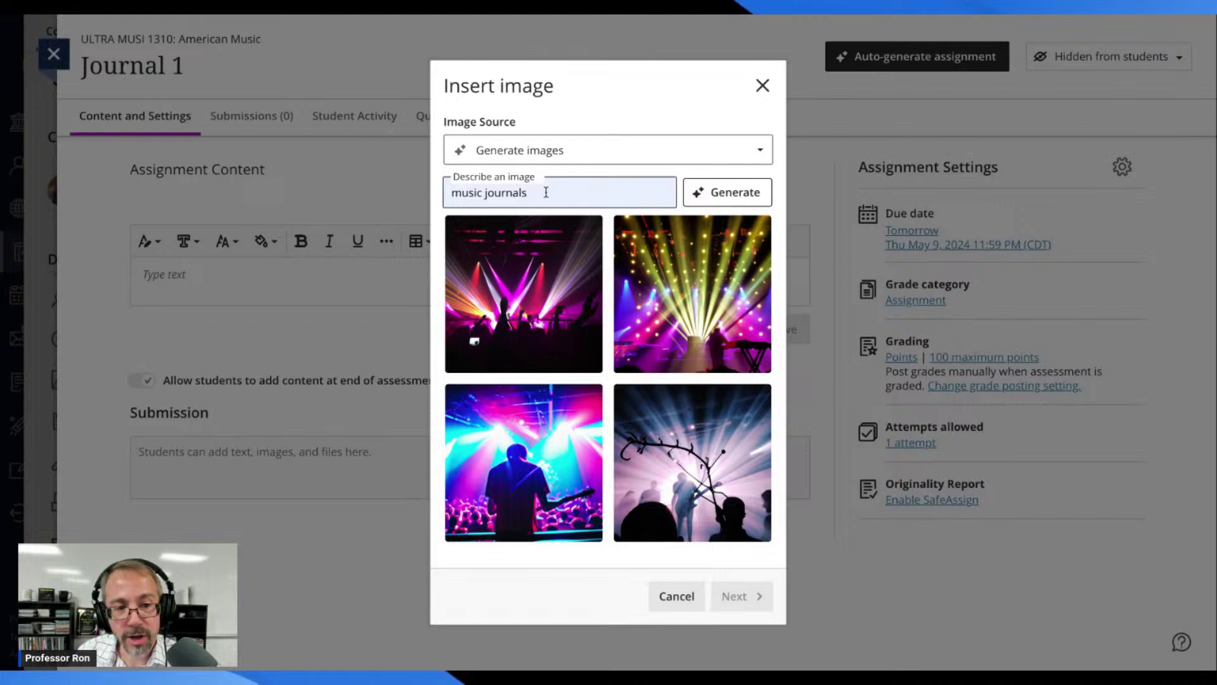
# Step: Replace the image description with "American Music Journal" and generate a new set of images
pyautogui.moveTo(541, 197); pyautogui.dragTo(451, 196)
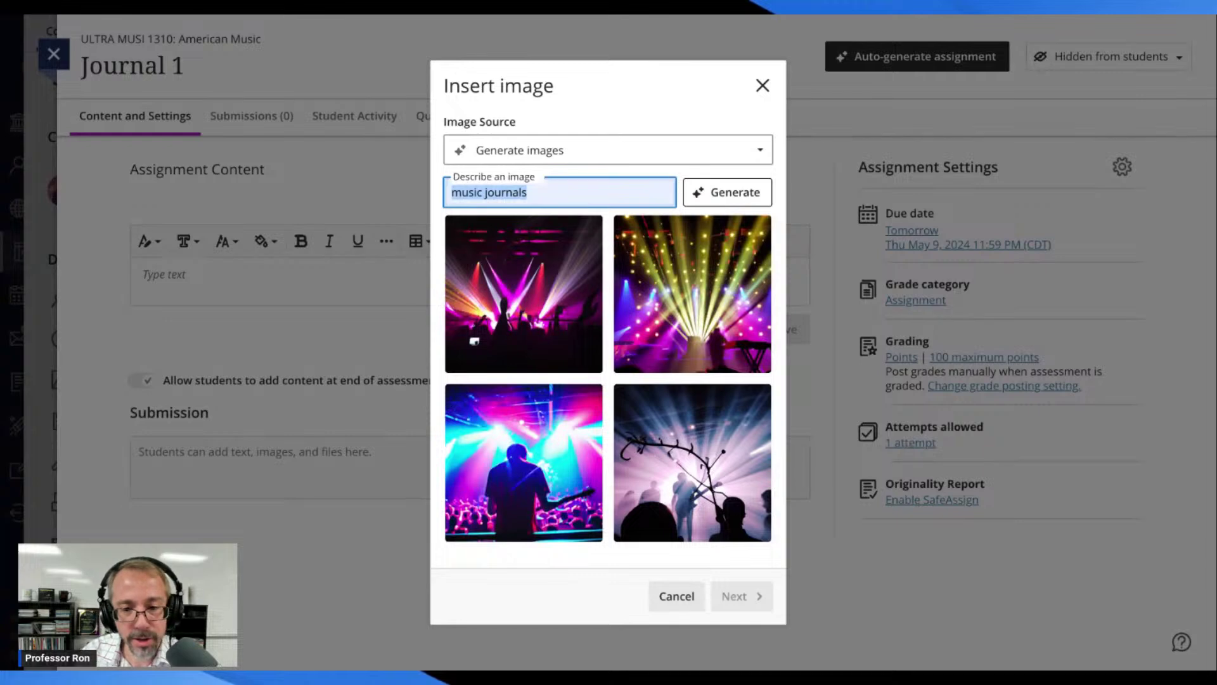
pyautogui.press('BackSpace')
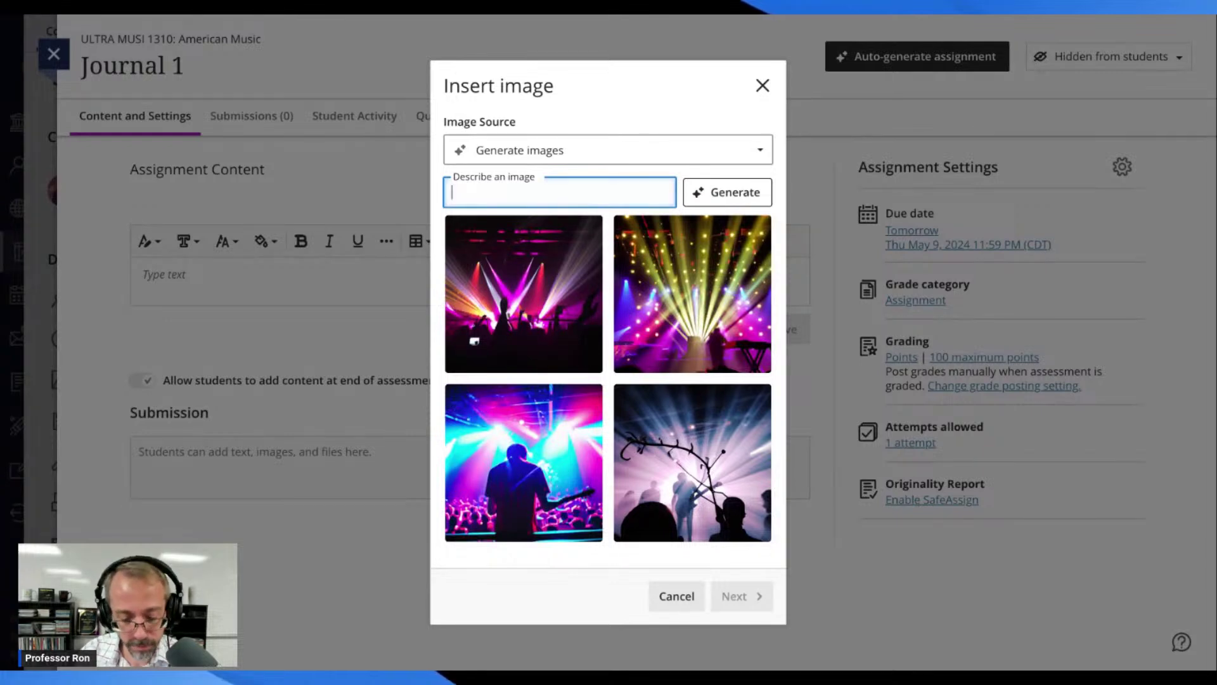
pyautogui.write('Music')
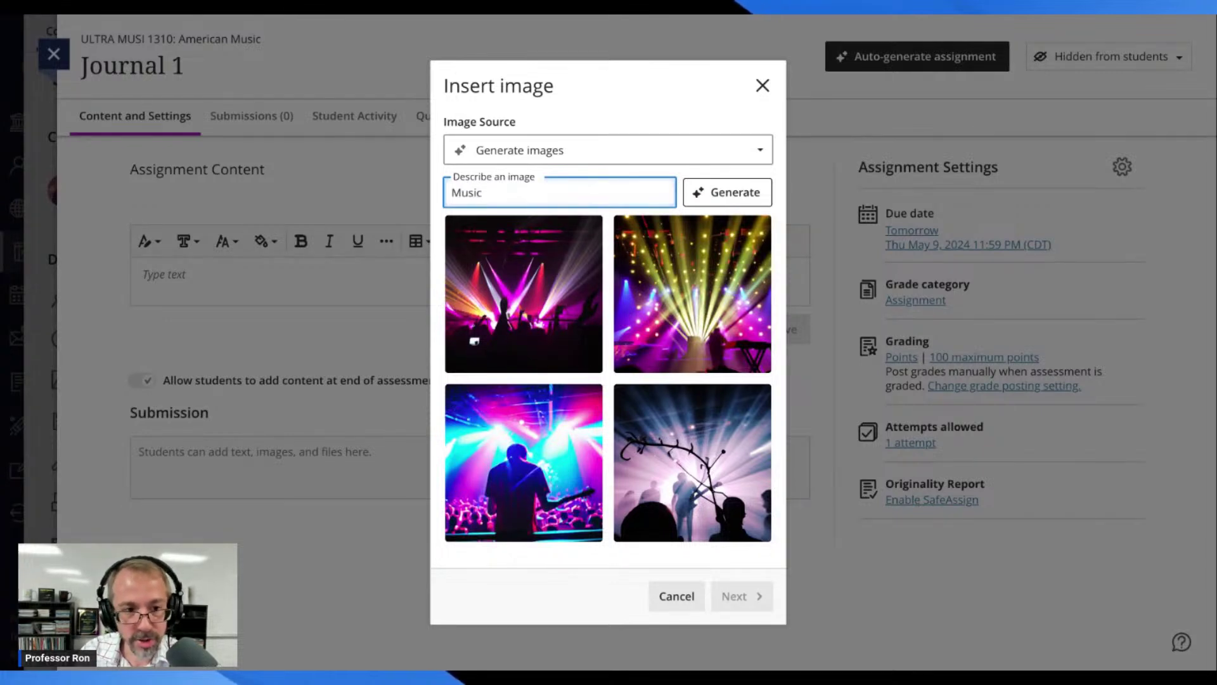
pyautogui.press('BackSpace')
pyautogui.press('BackSpace')
pyautogui.press('BackSpace')
pyautogui.press('BackSpace')
pyautogui.press('BackSpace')
pyautogui.press('BackSpace')
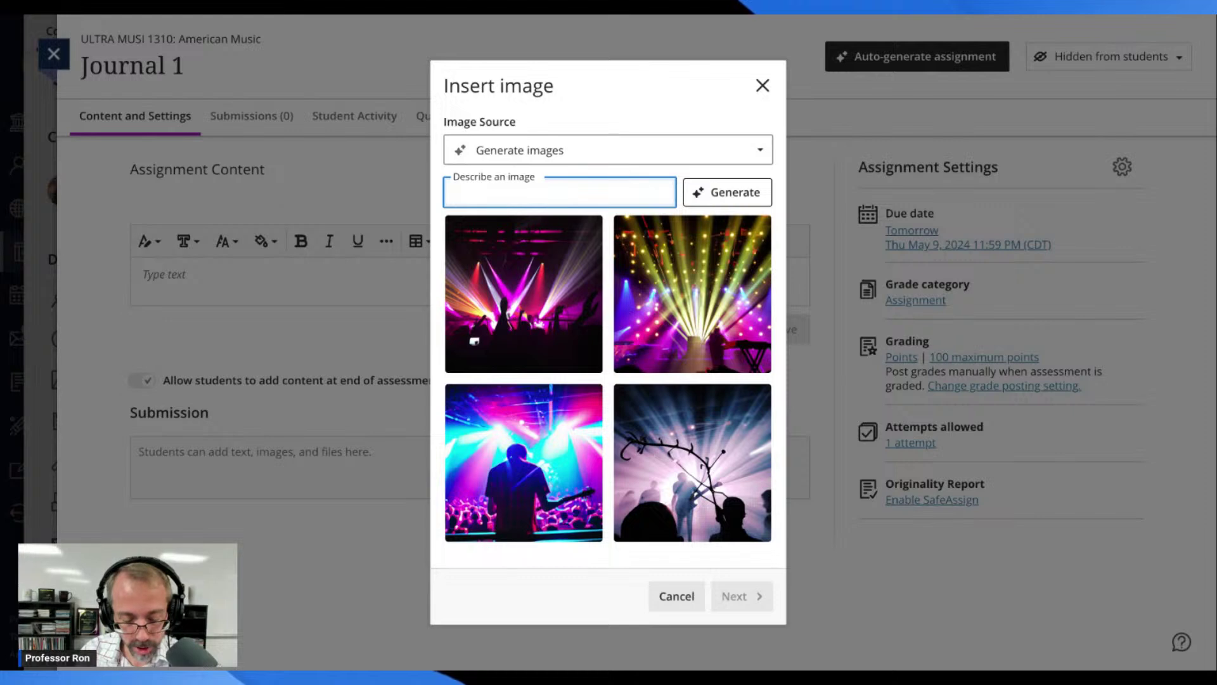
pyautogui.write('American ')
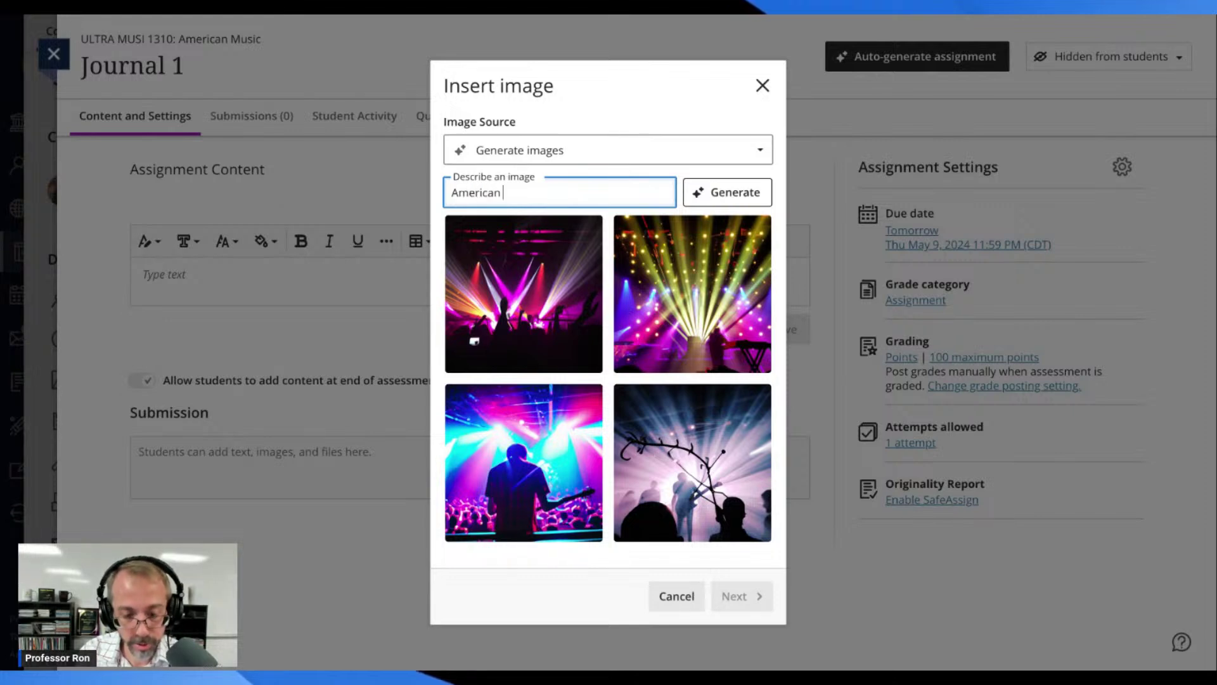
pyautogui.write('Music Journal')
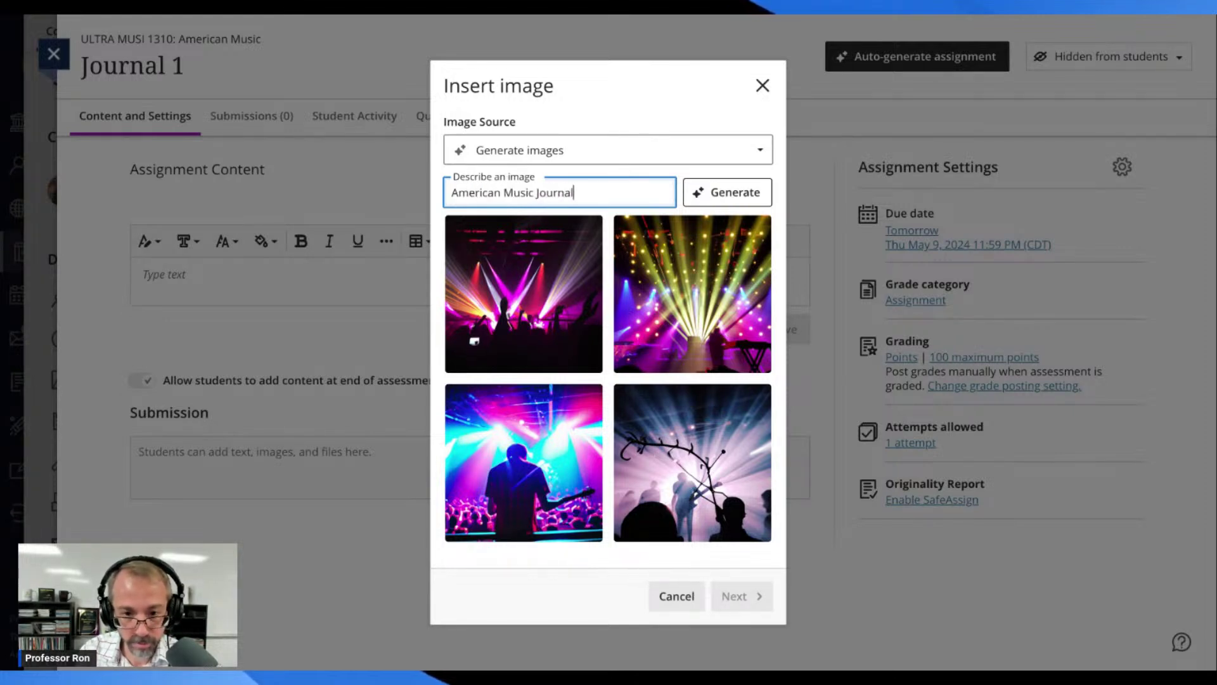
pyautogui.click(746, 199)
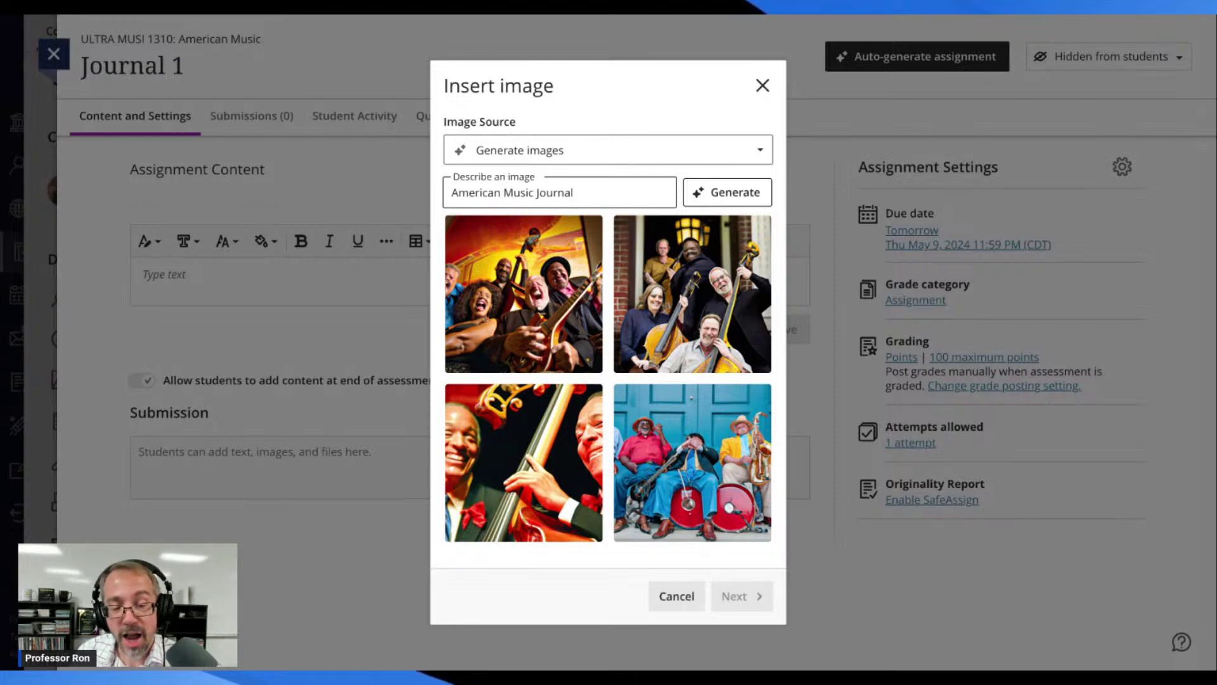
# Step: Take the first generated image of the laughing band through cropping at Original aspect ratio, then close its file options without saving
pyautogui.click(629, 187)
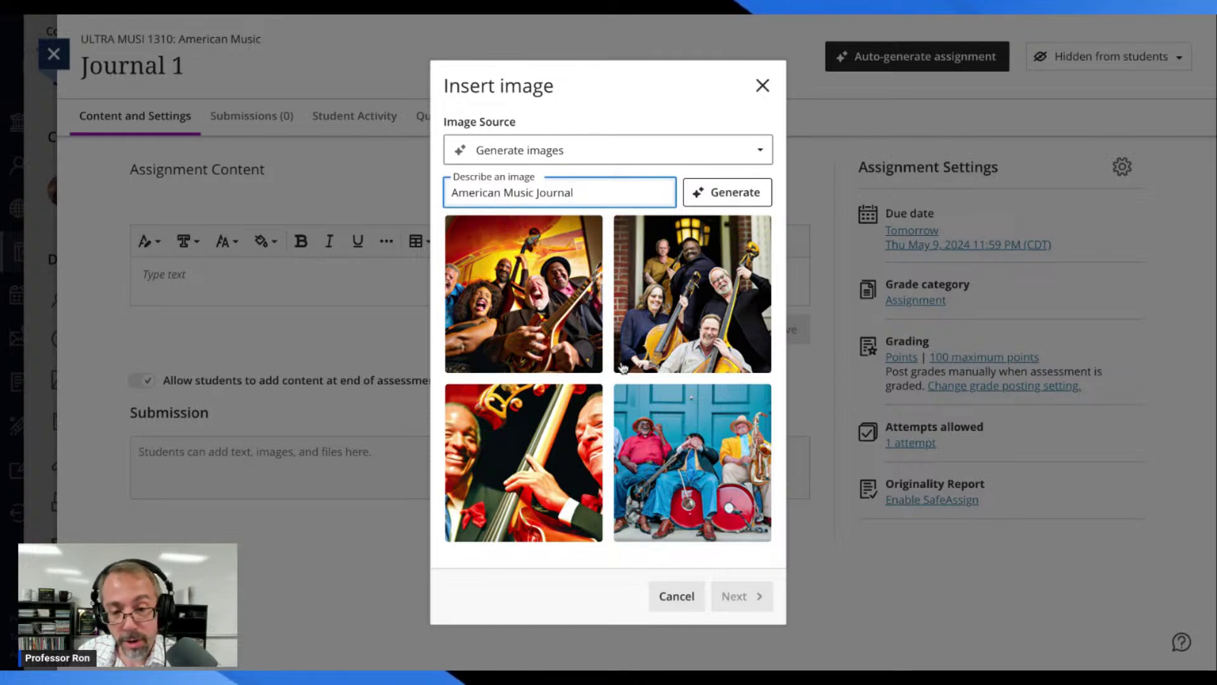
pyautogui.moveTo(581, 194); pyautogui.dragTo(451, 194)
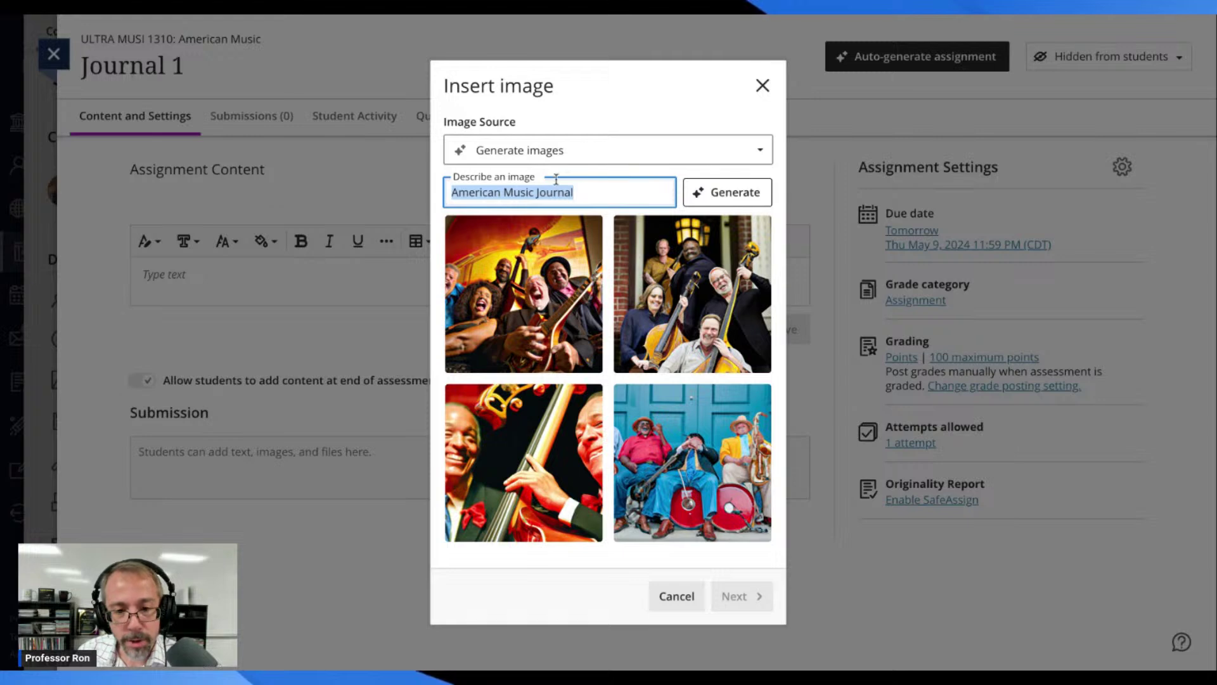
pyautogui.click(594, 185)
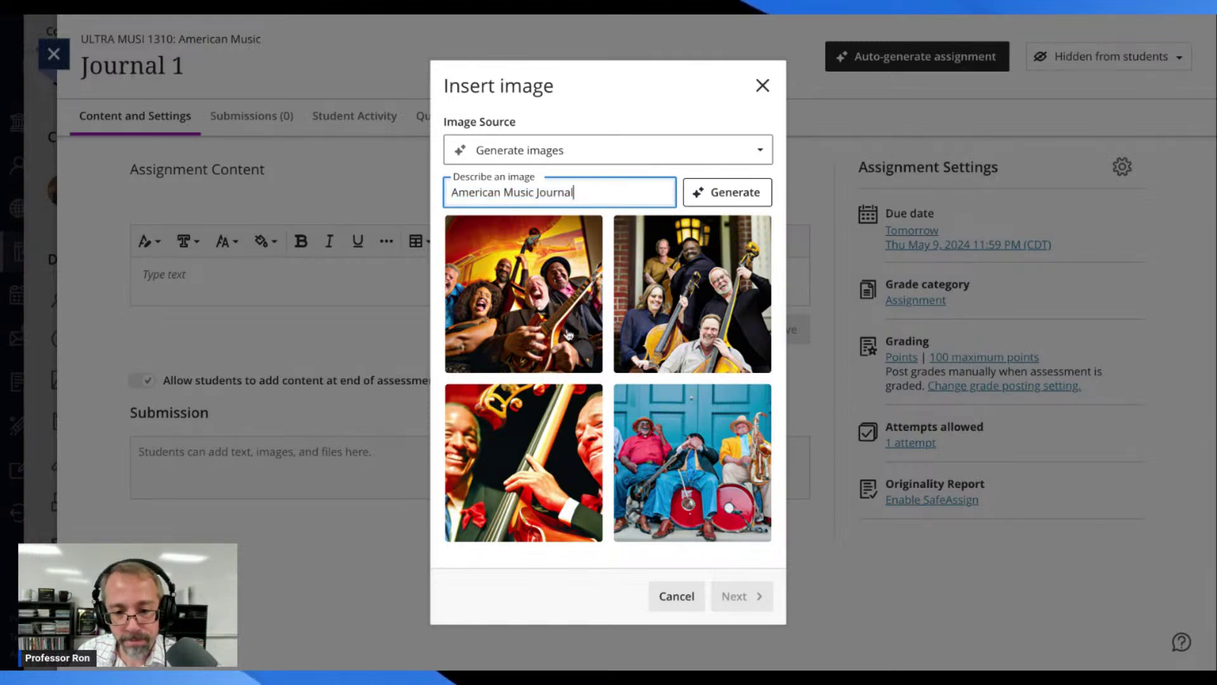
pyautogui.click(568, 334)
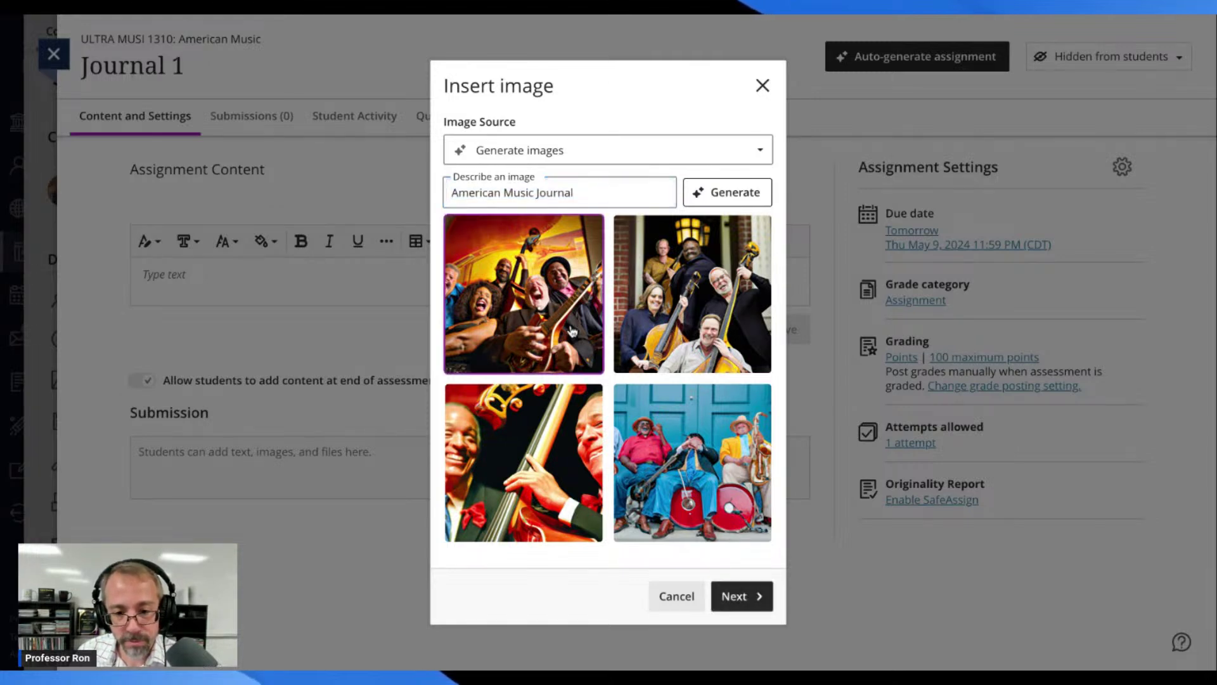
pyautogui.click(750, 604)
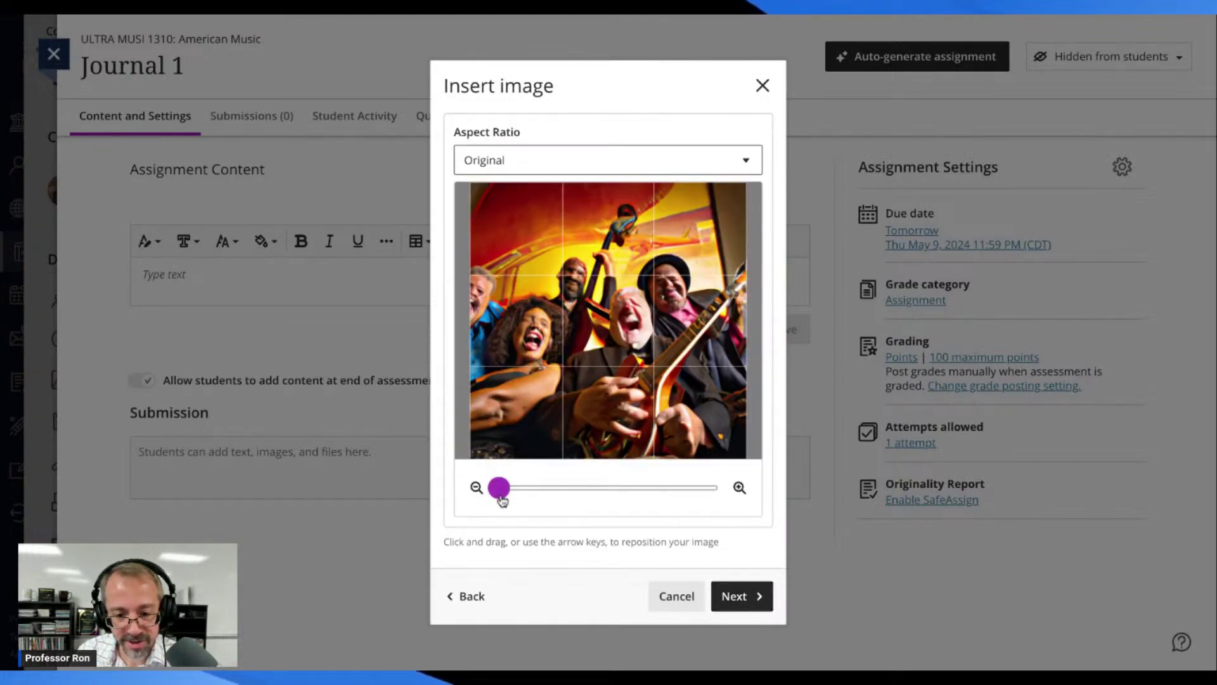
pyautogui.moveTo(499, 488)
pyautogui.mouseDown()
pyautogui.moveTo(628, 498)
pyautogui.moveTo(494, 498)
pyautogui.mouseUp()
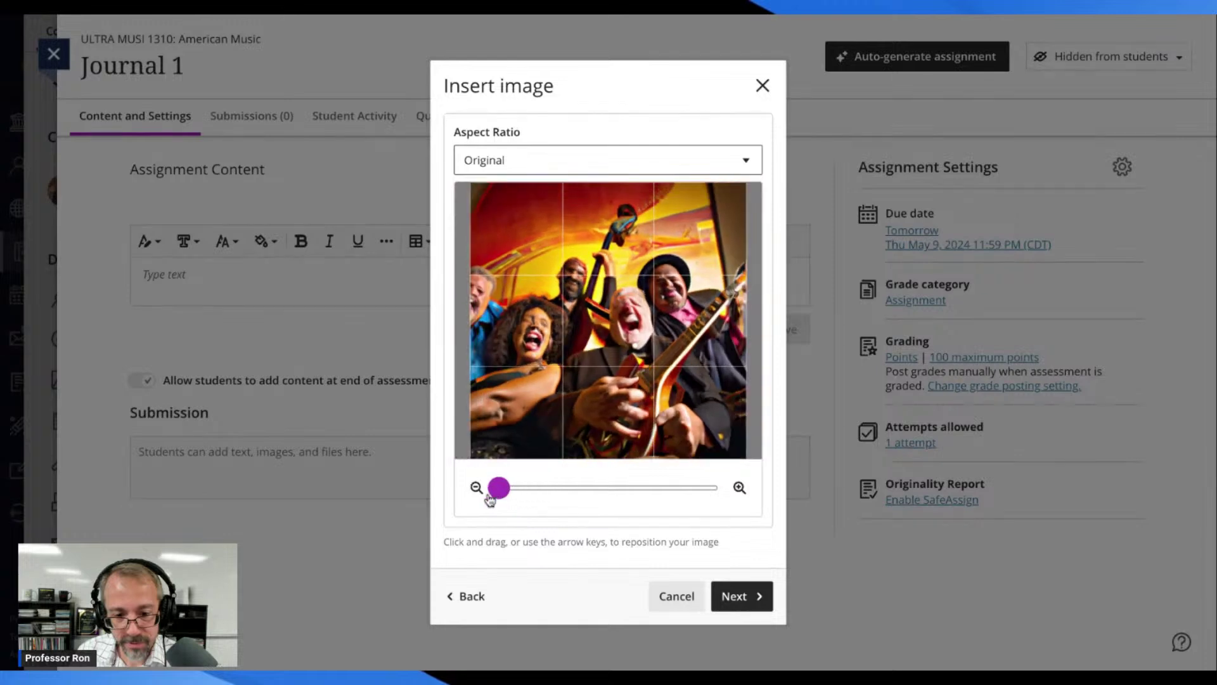
pyautogui.click(741, 597)
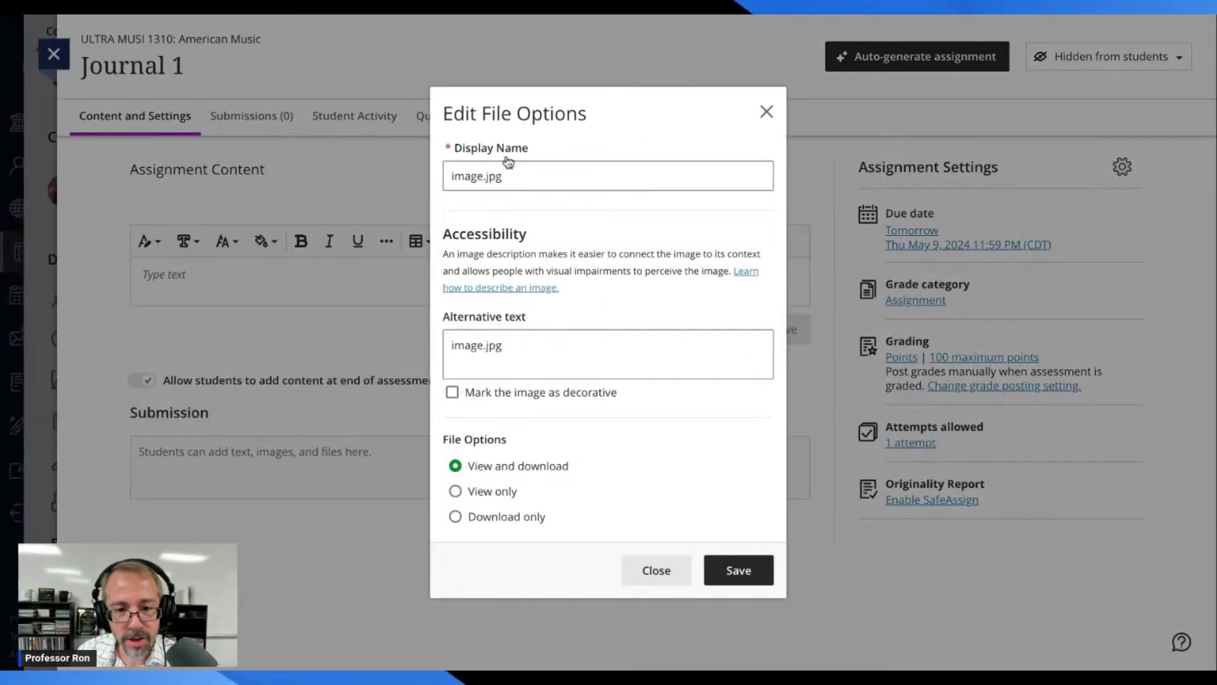
pyautogui.click(507, 166)
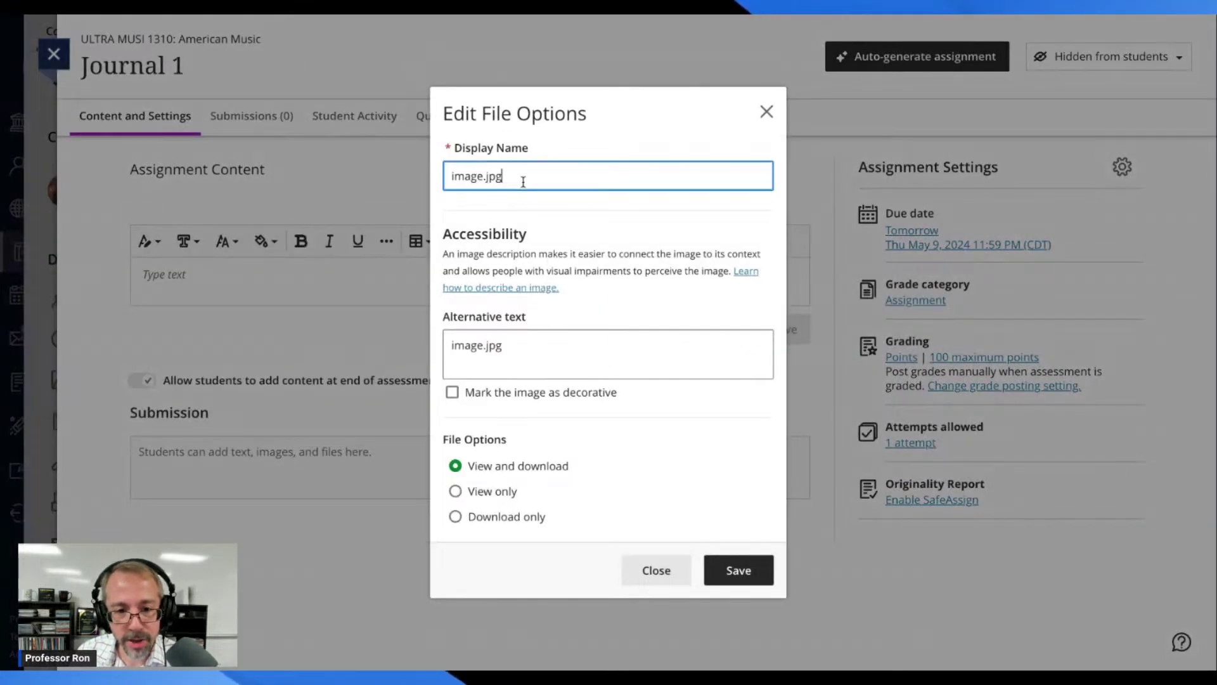
pyautogui.click(655, 573)
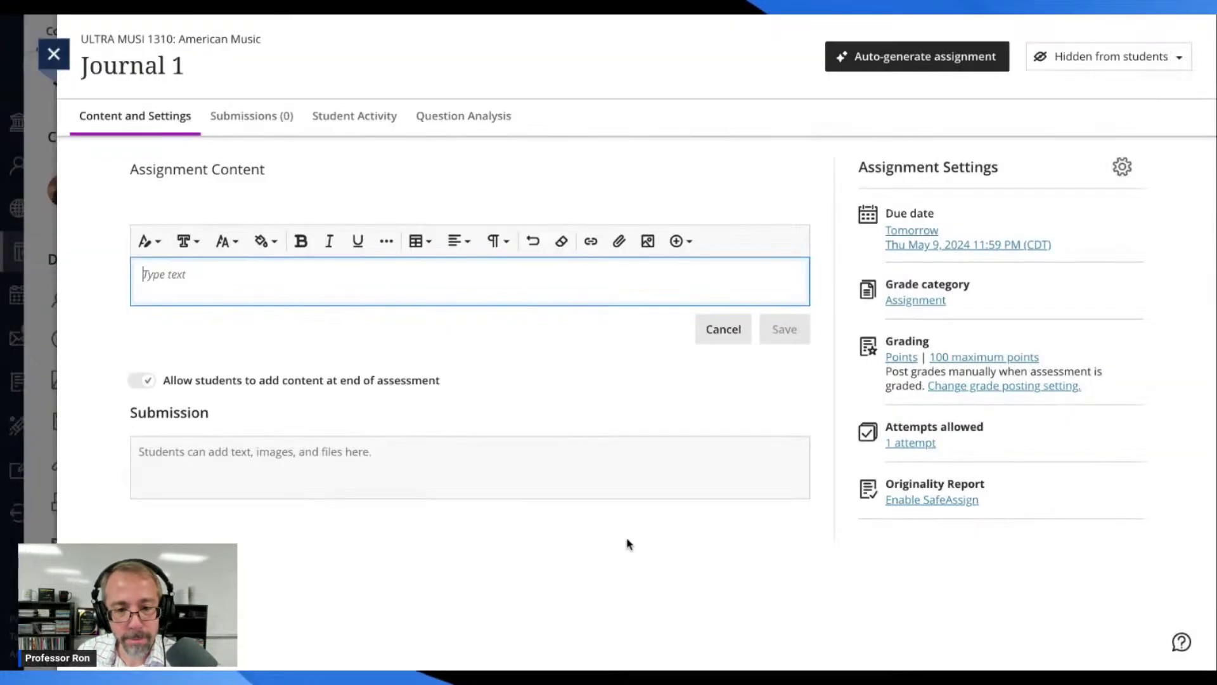
pyautogui.click(648, 242)
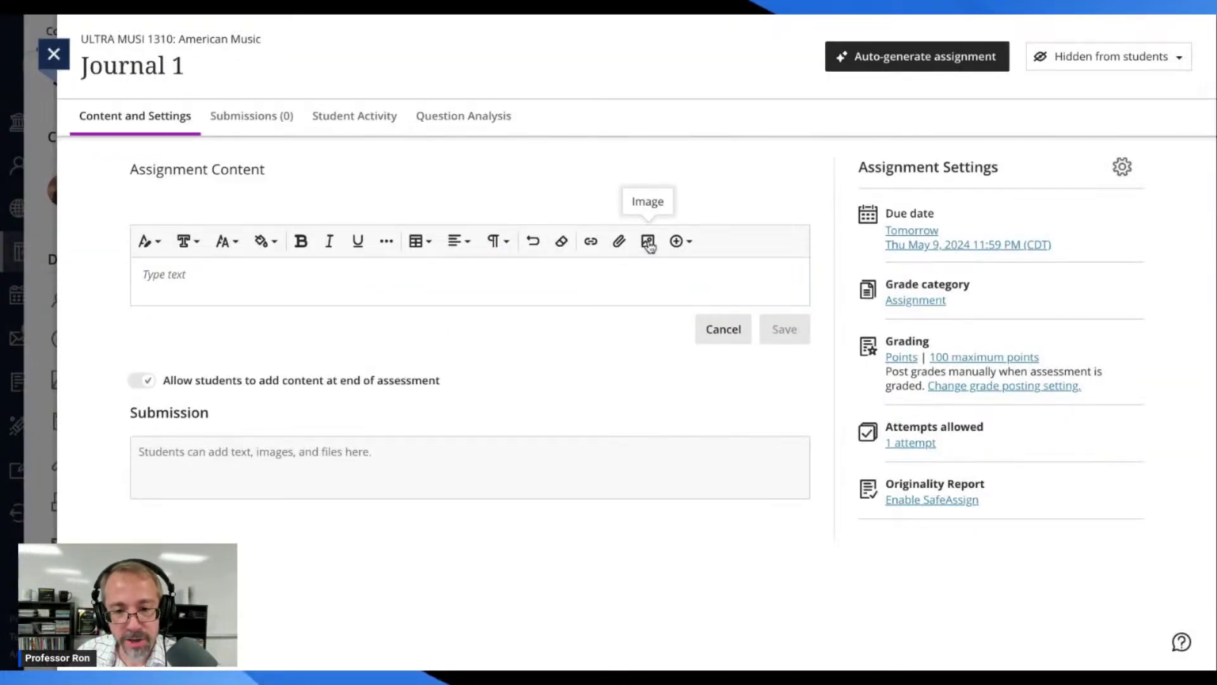
pyautogui.click(613, 154)
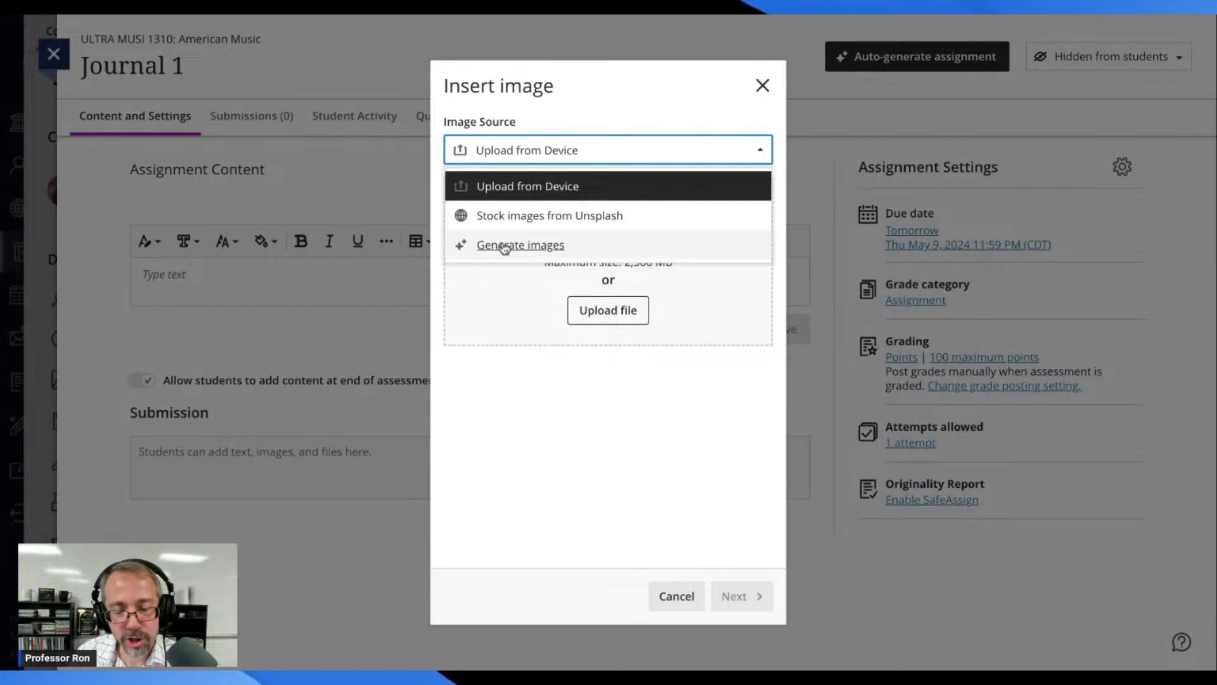
pyautogui.click(499, 245)
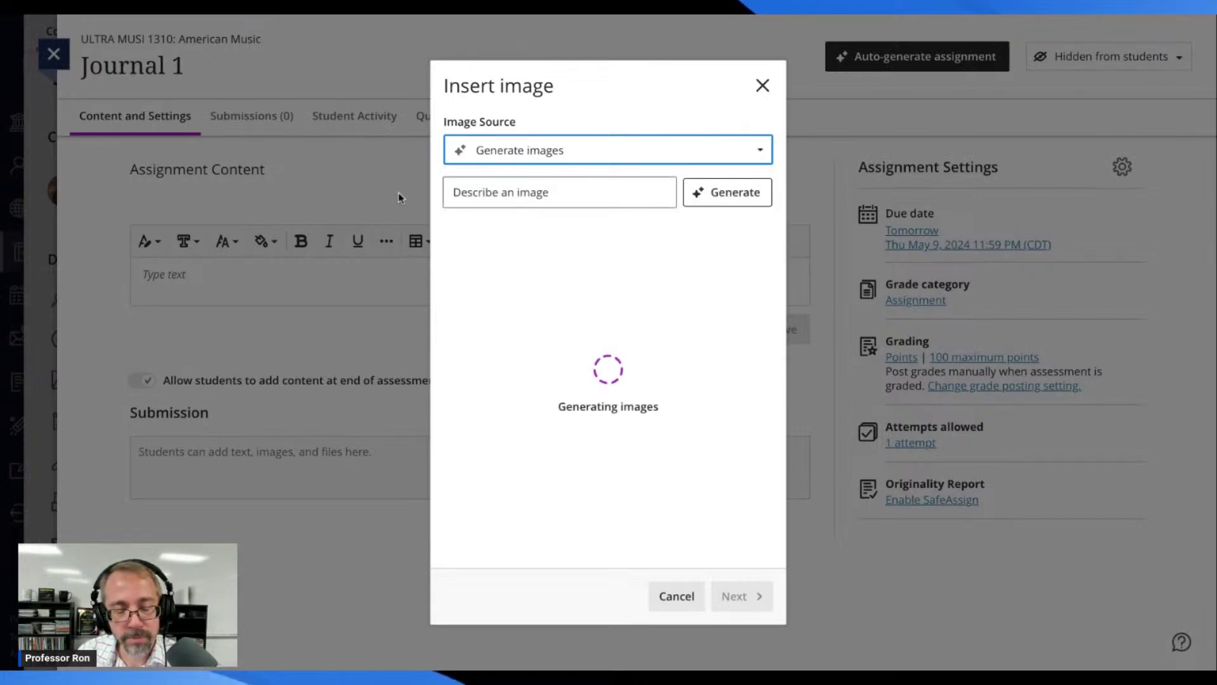
pyautogui.click(352, 290)
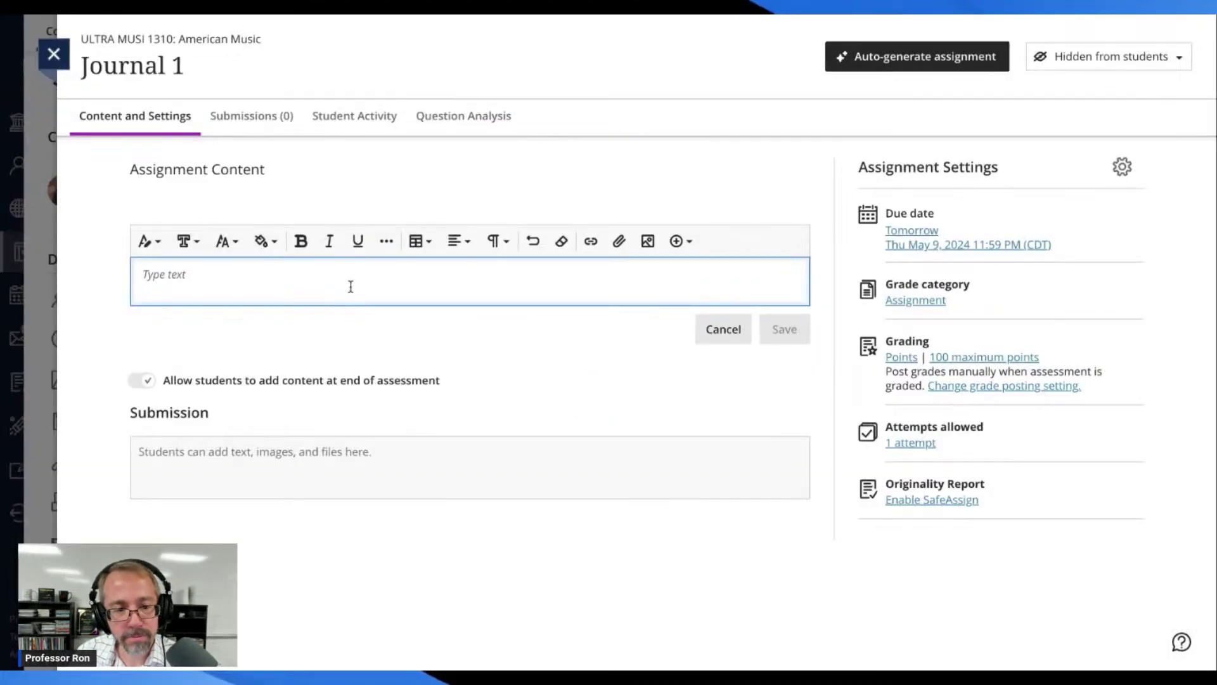
# Step: Start a new image insertion with Generate images as the source and generate images from the description "Journal"
pyautogui.click(648, 241)
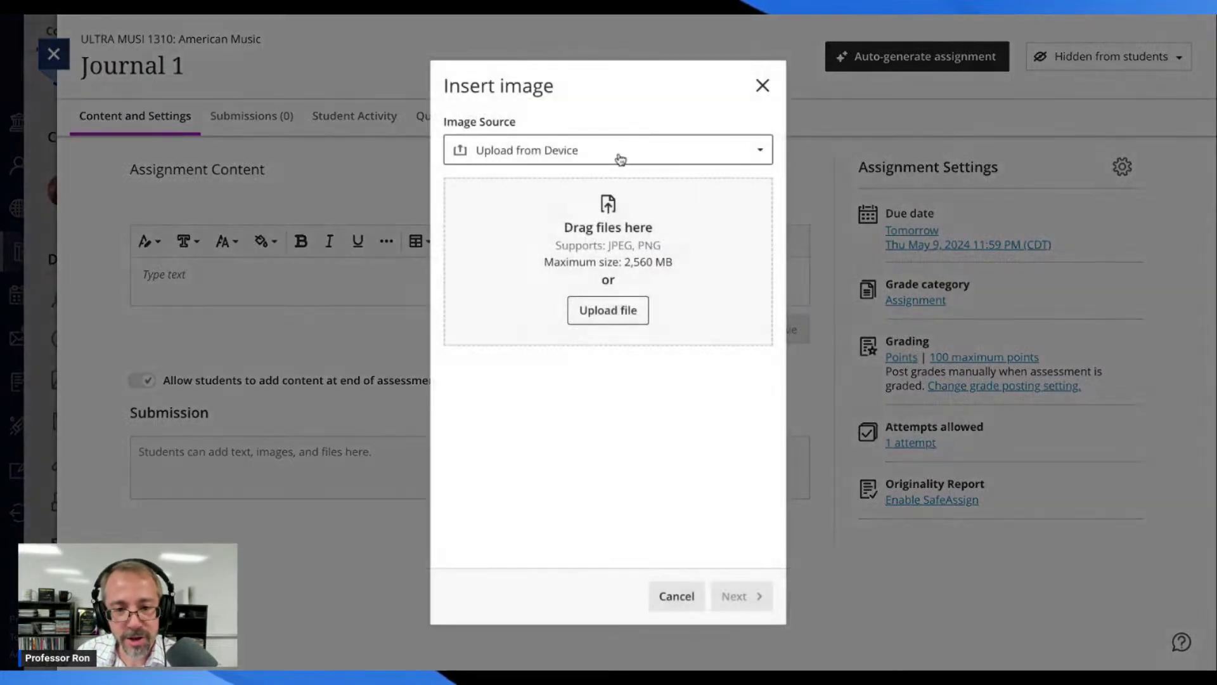
pyautogui.click(596, 156)
pyautogui.click(538, 246)
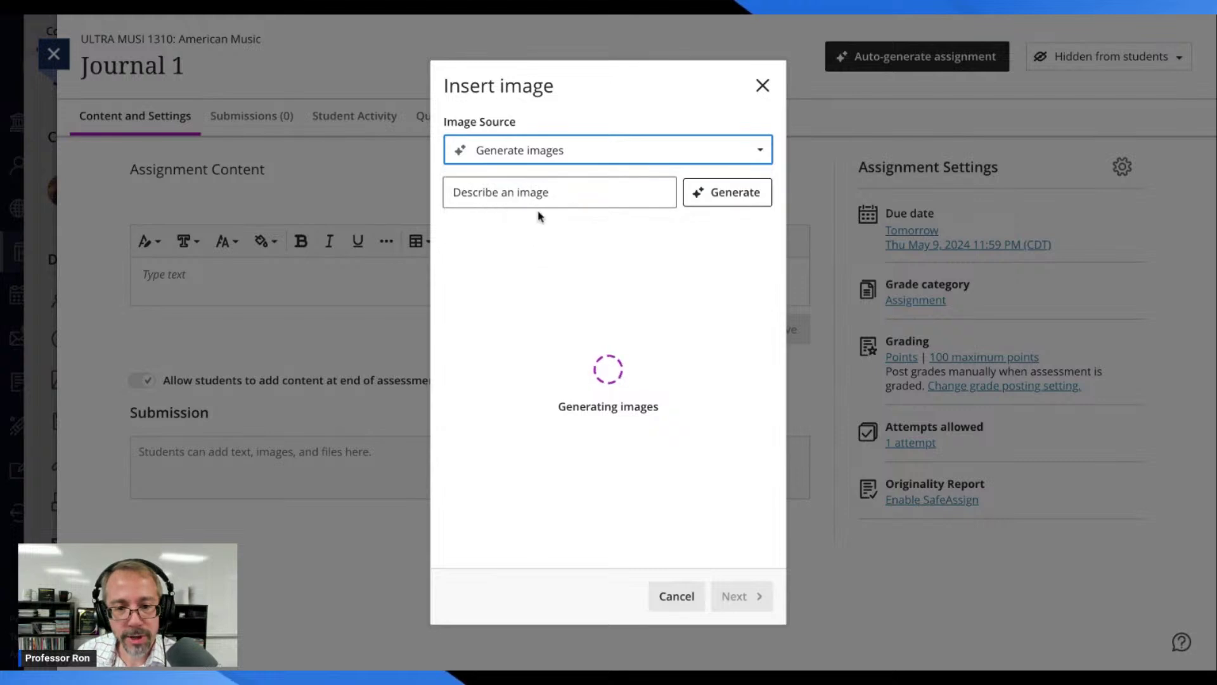
pyautogui.click(540, 199)
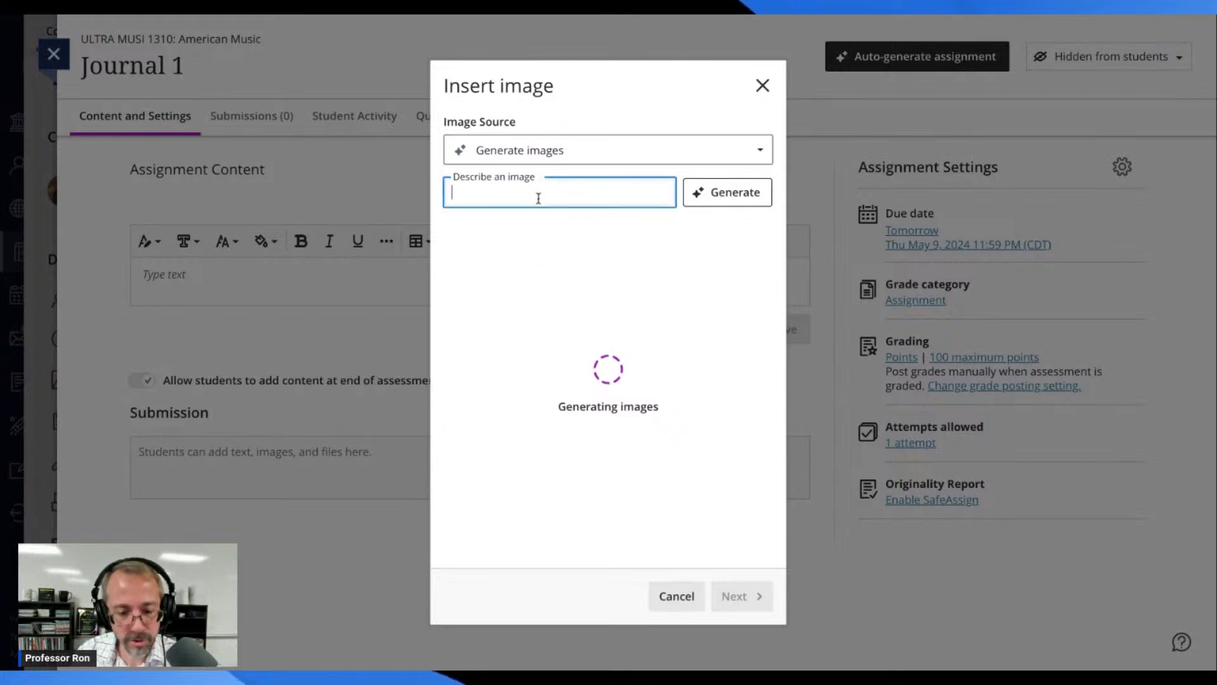
pyautogui.write('Journal')
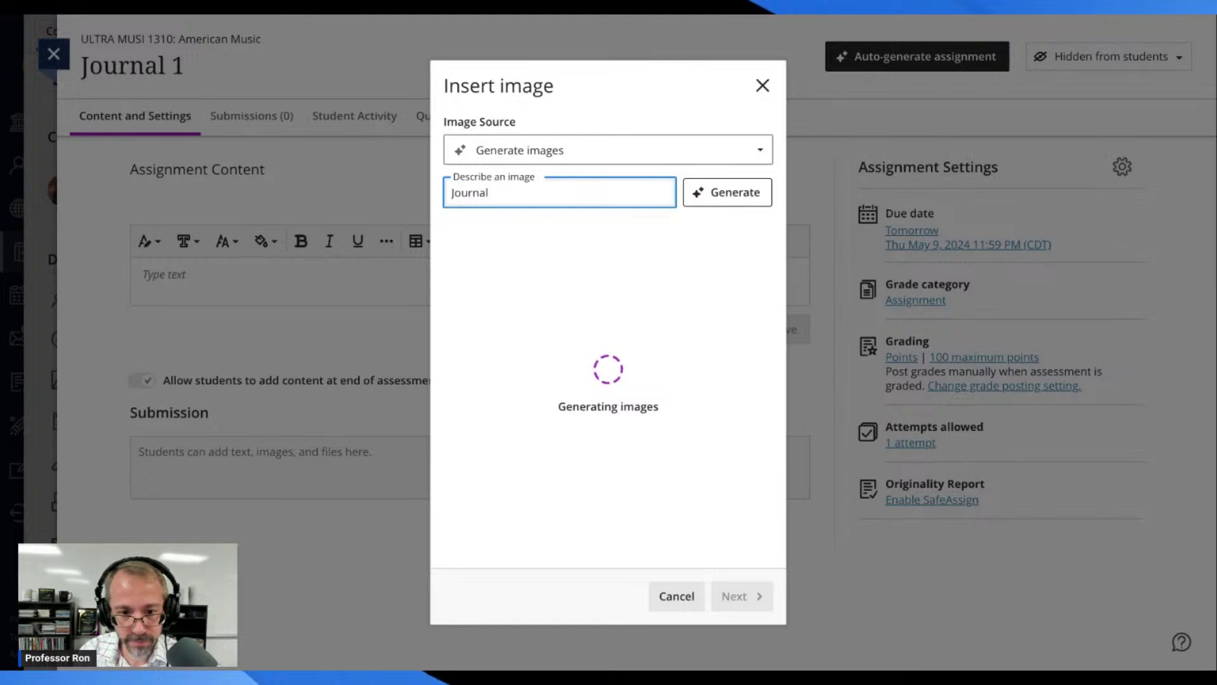
pyautogui.click(747, 202)
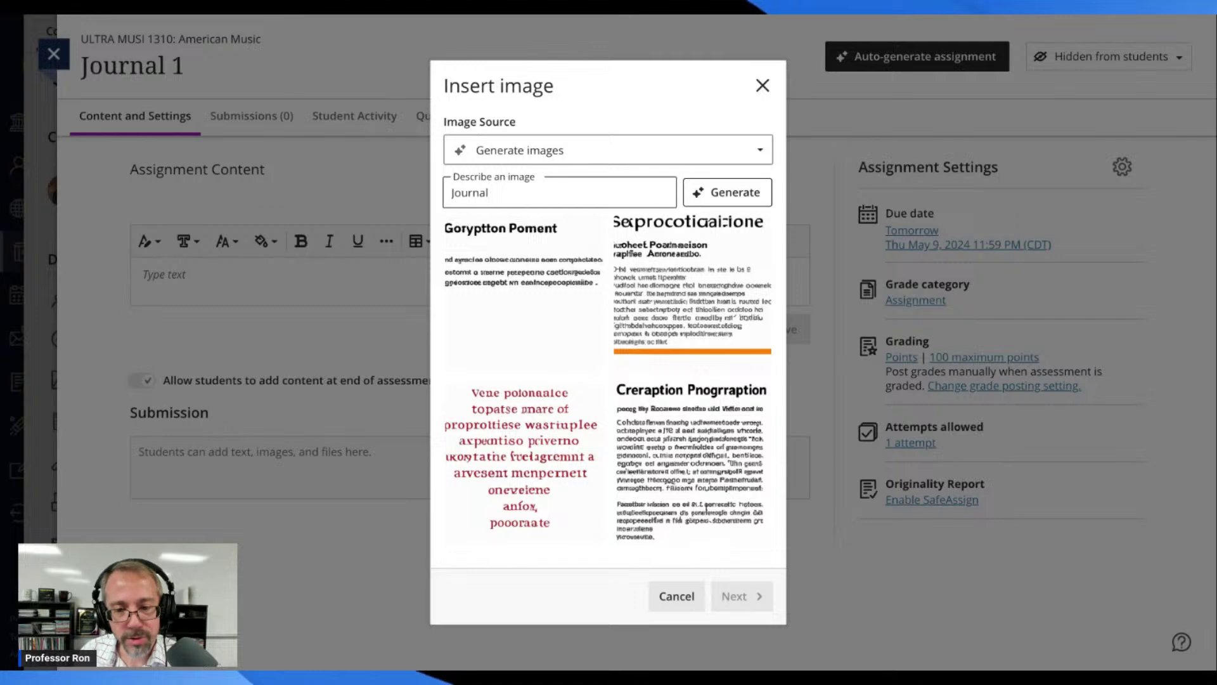
# Step: Replace the image description with "English journal" and generate another set of images
pyautogui.moveTo(546, 194); pyautogui.dragTo(443, 202)
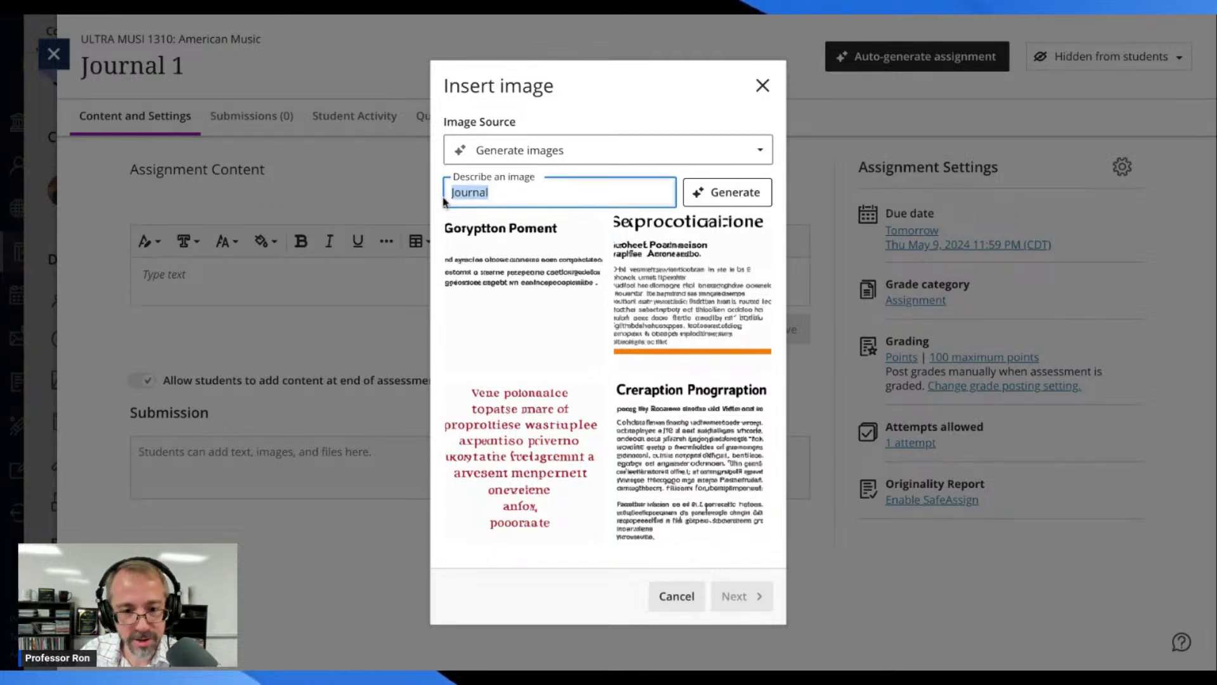
pyautogui.press('BackSpace')
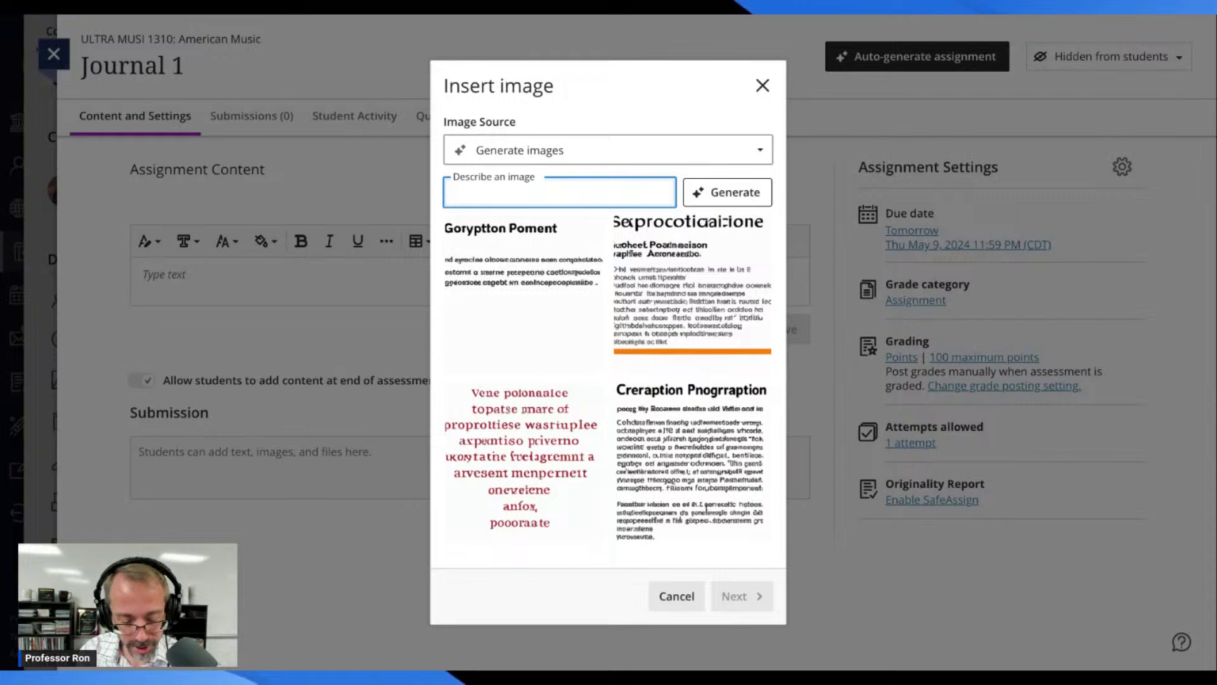
pyautogui.write('English')
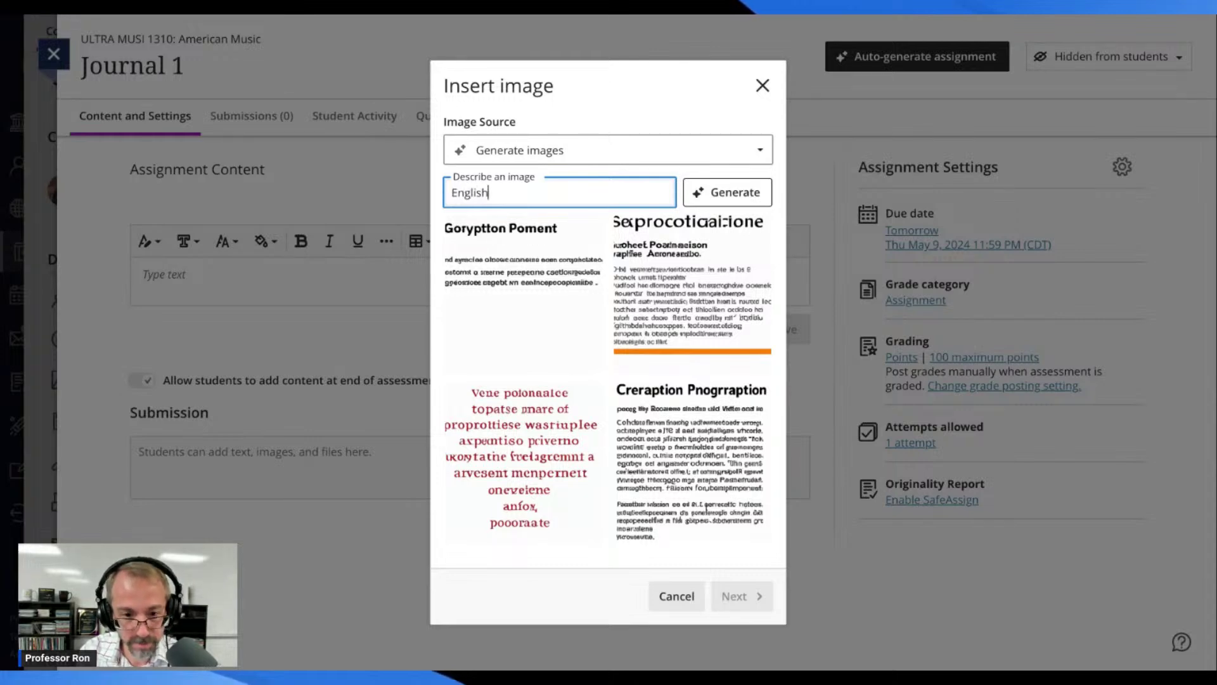
pyautogui.write(' journal')
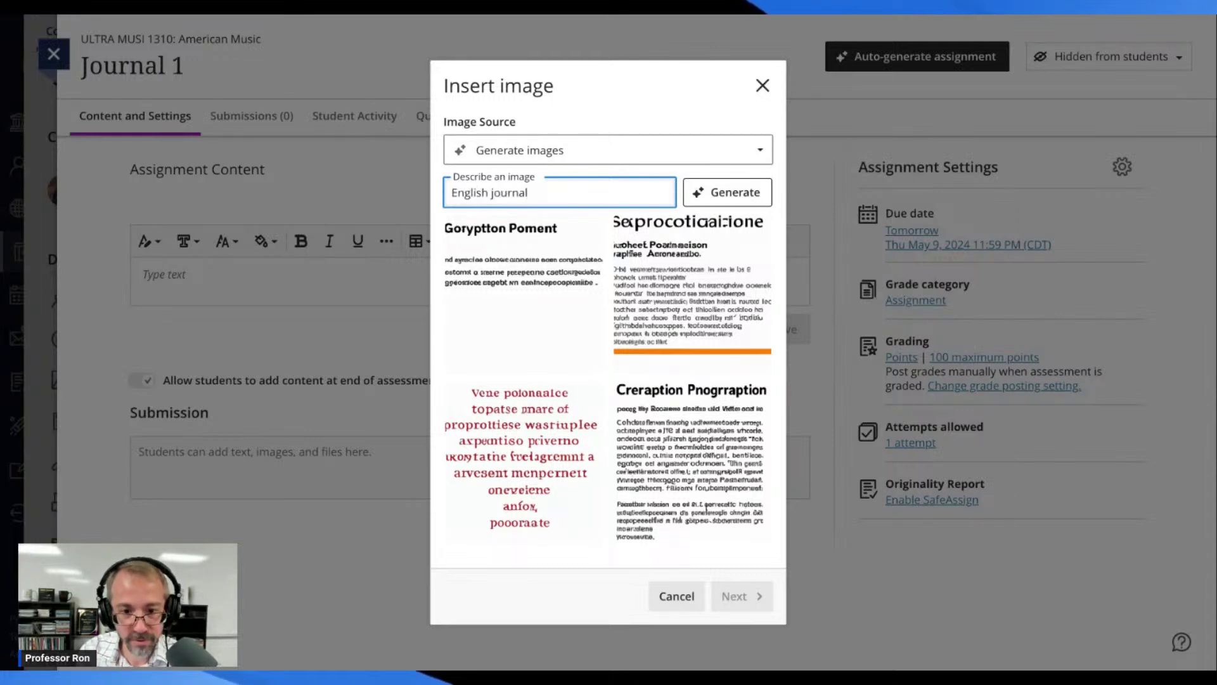
pyautogui.press('Return')
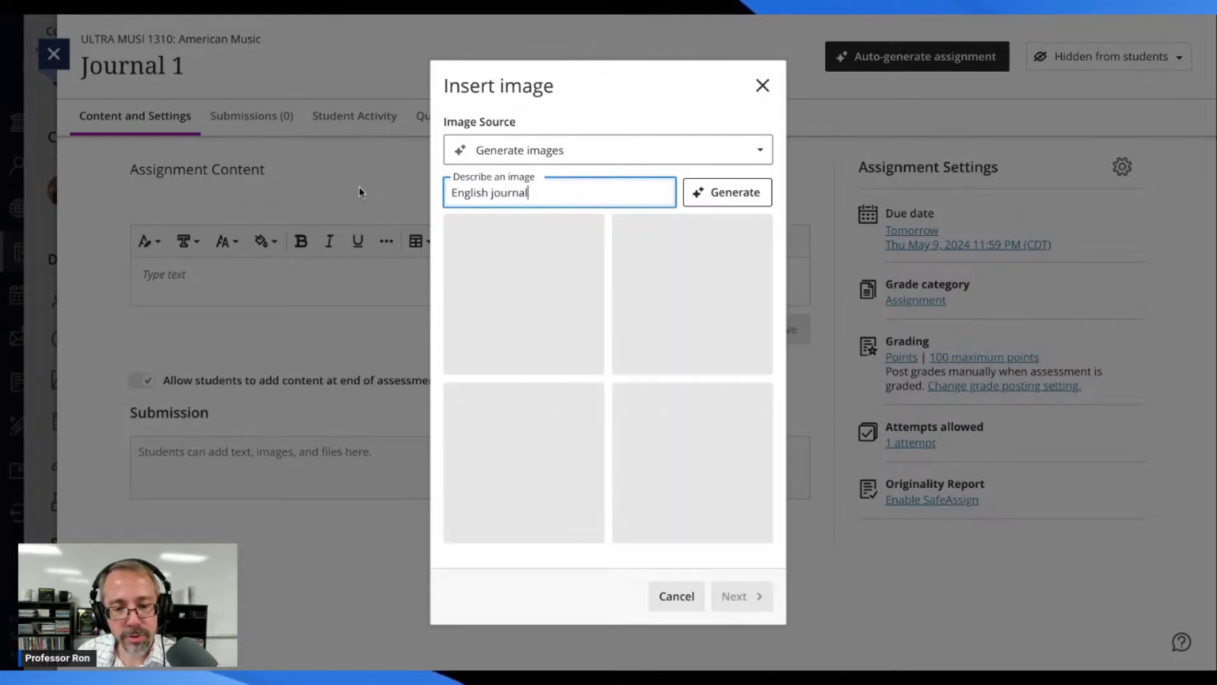
# Step: Dismiss the image insertion and close the Journal 1 assignment without saving the empty text block
pyautogui.click(764, 86)
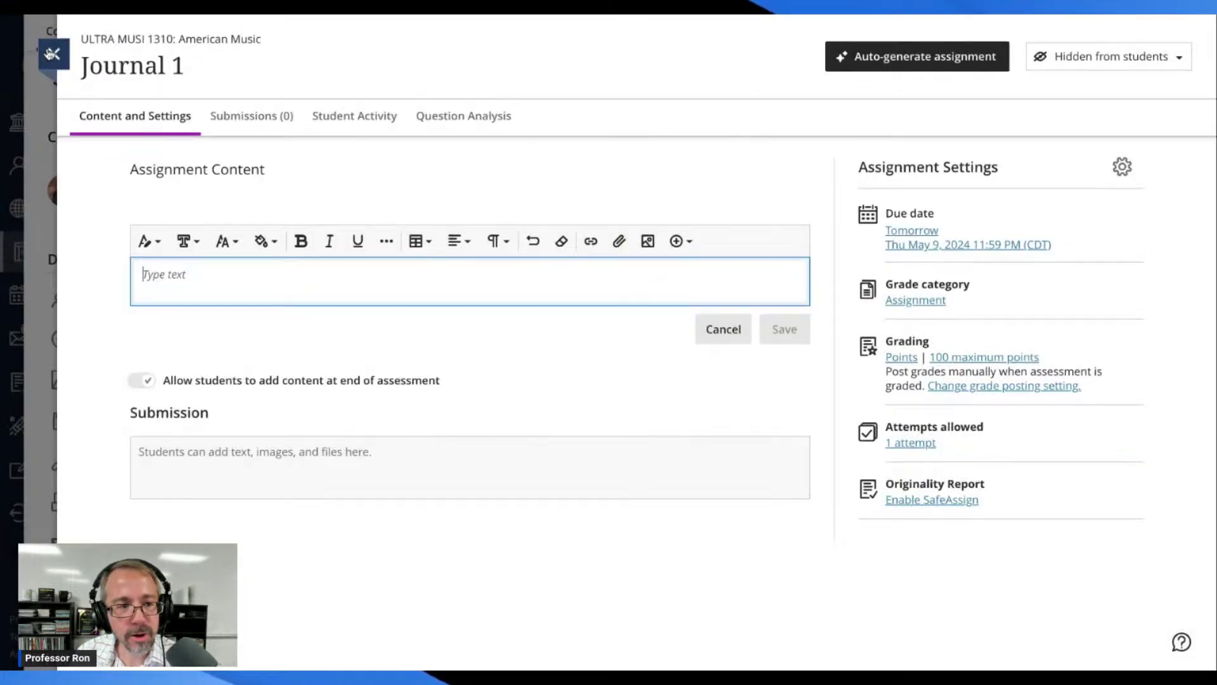
pyautogui.click(54, 55)
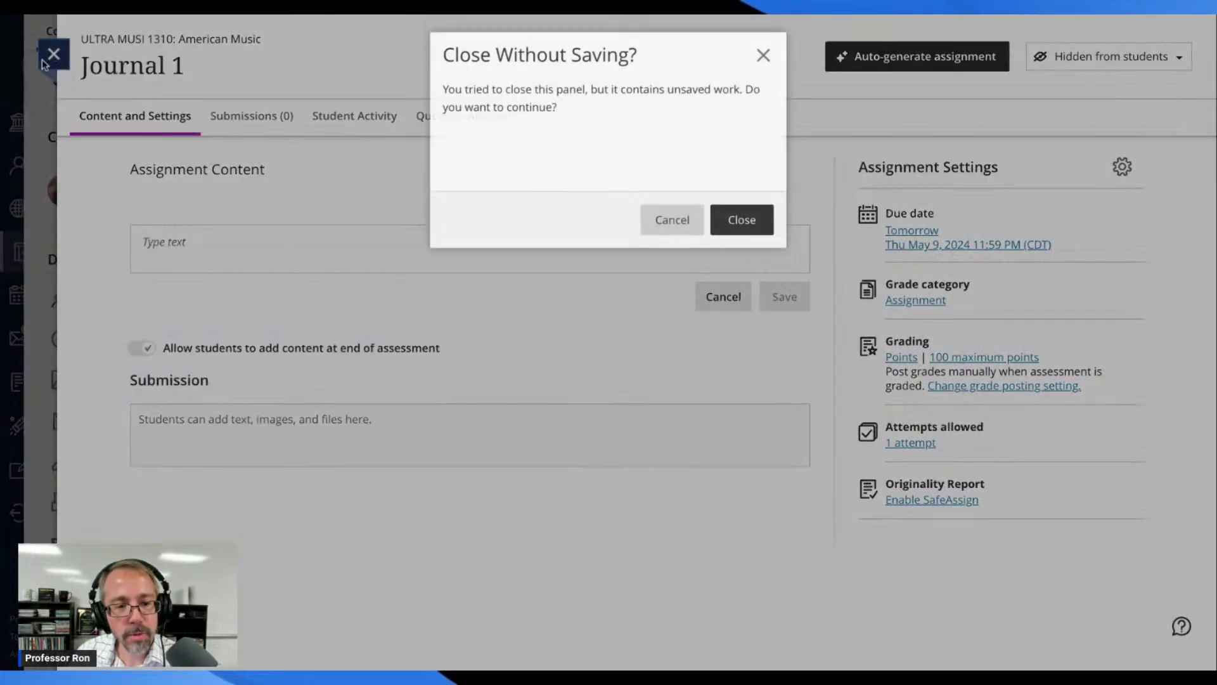
pyautogui.click(738, 241)
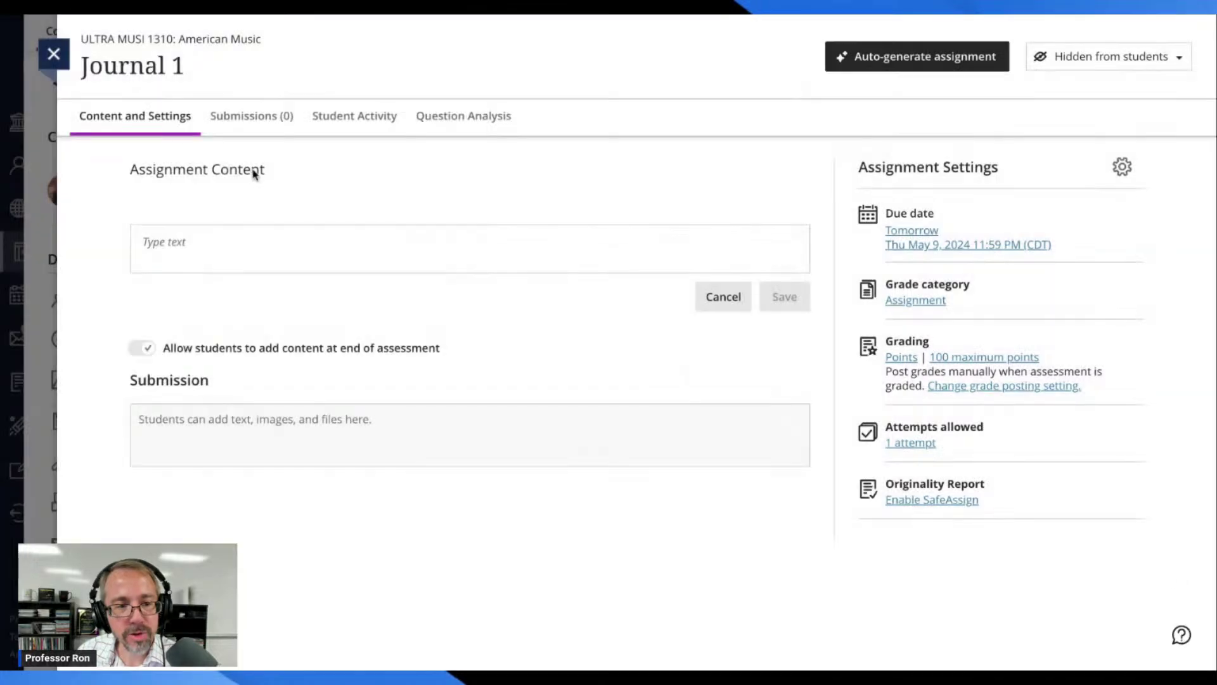
pyautogui.scroll(2, 254, 175)
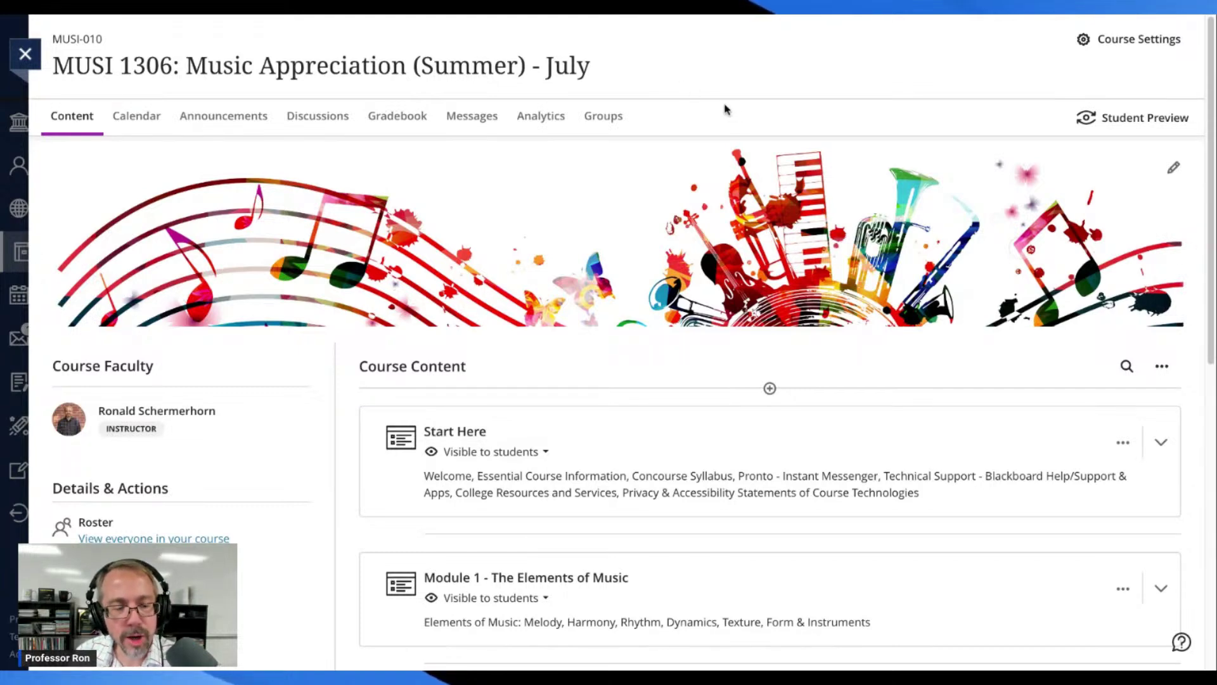
pyautogui.scroll(-2, 705, 101)
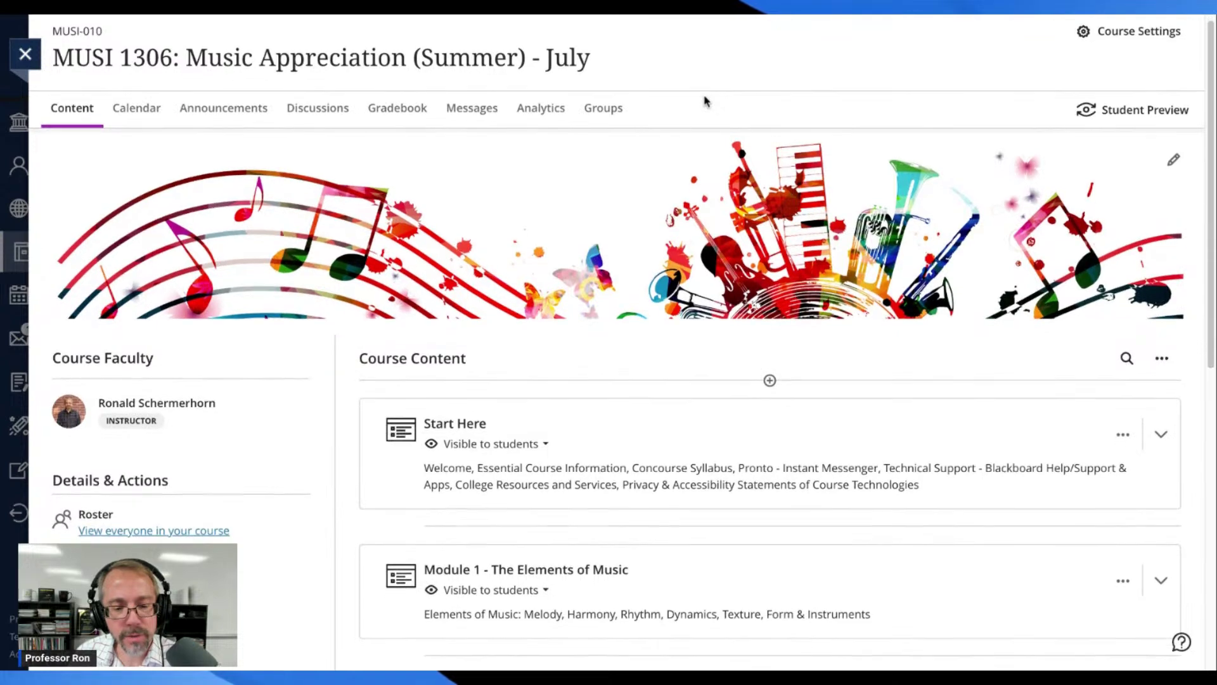
# Step: Open the assignment Music & Video Journal #5: Hound Dog - Elvis Presley from the July 19 Elvis Presley folder in Module 2
pyautogui.scroll(-5, 707, 102)
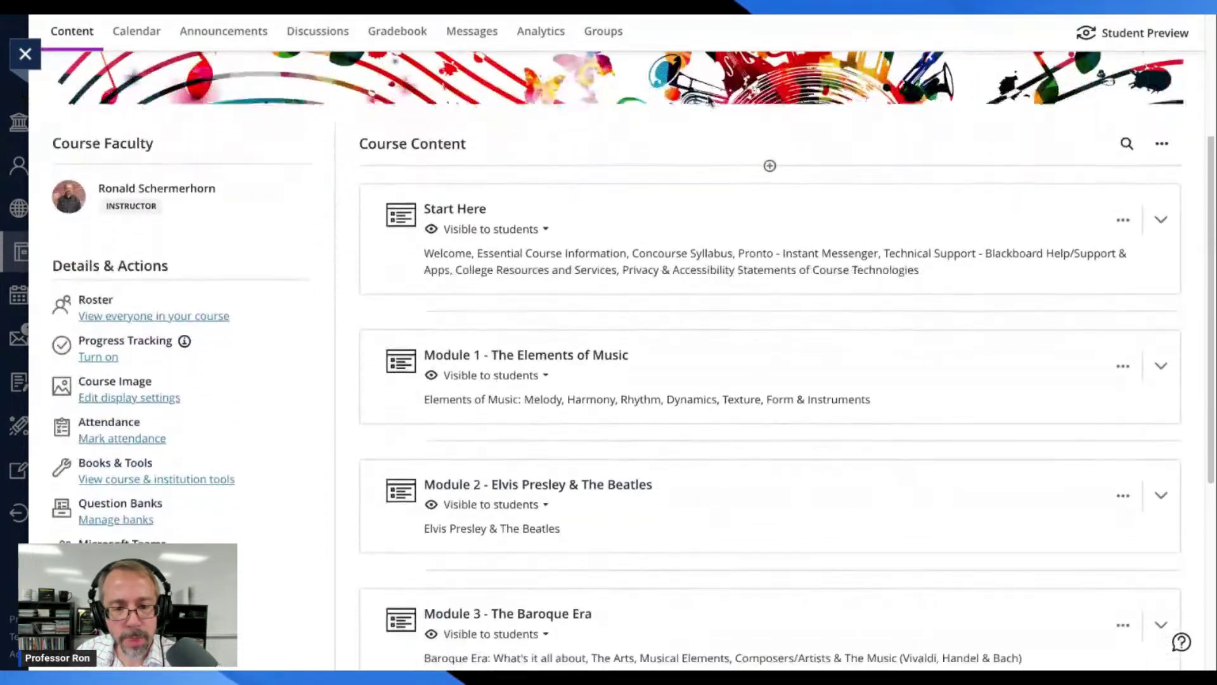
pyautogui.scroll(-2, 708, 102)
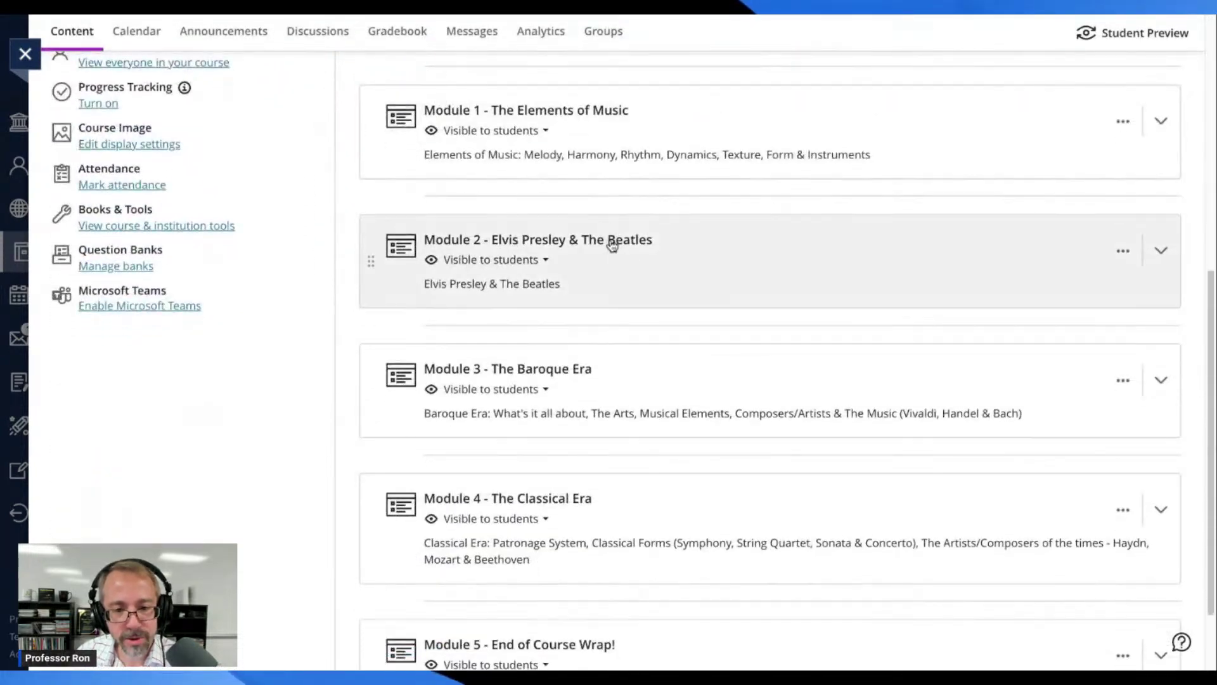
pyautogui.click(652, 261)
pyautogui.scroll(-2, 652, 260)
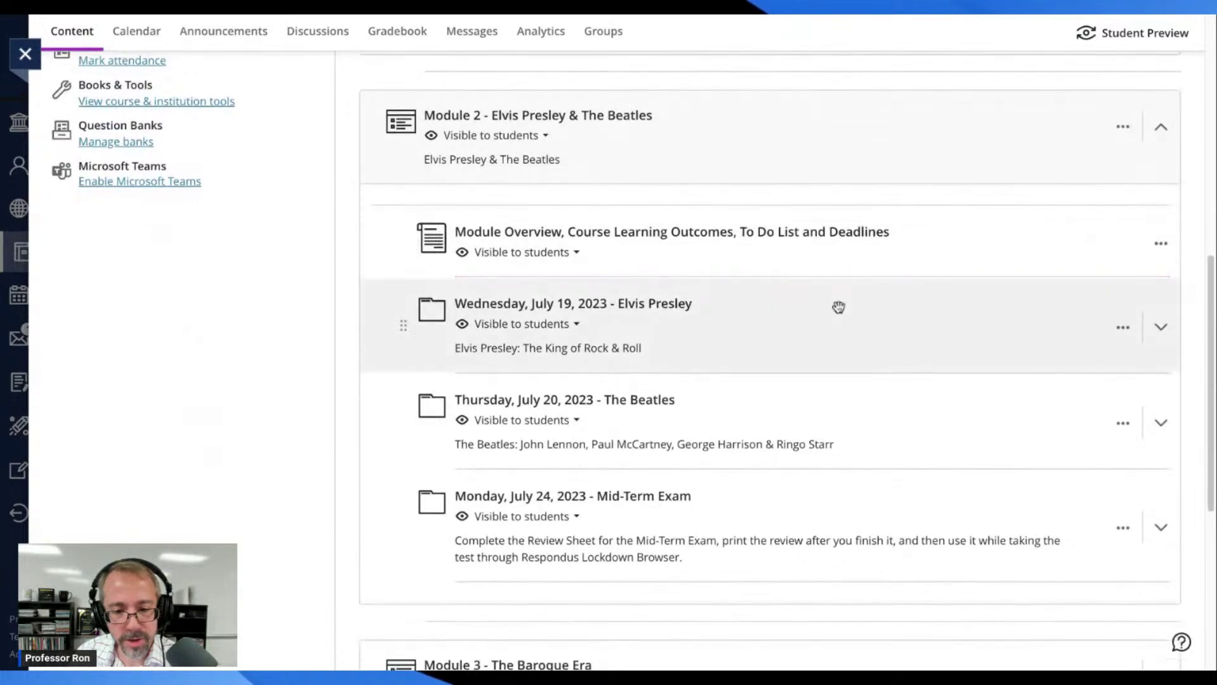
pyautogui.click(674, 312)
pyautogui.scroll(-1, 761, 304)
pyautogui.scroll(-1, 820, 294)
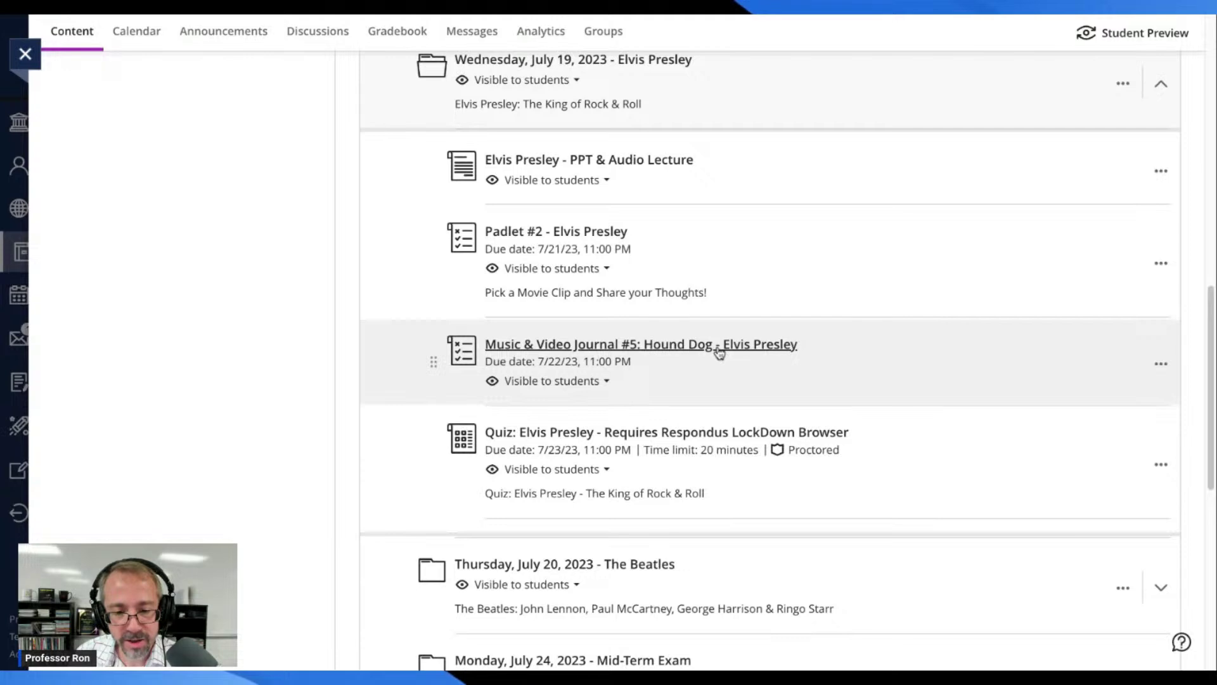
pyautogui.click(719, 353)
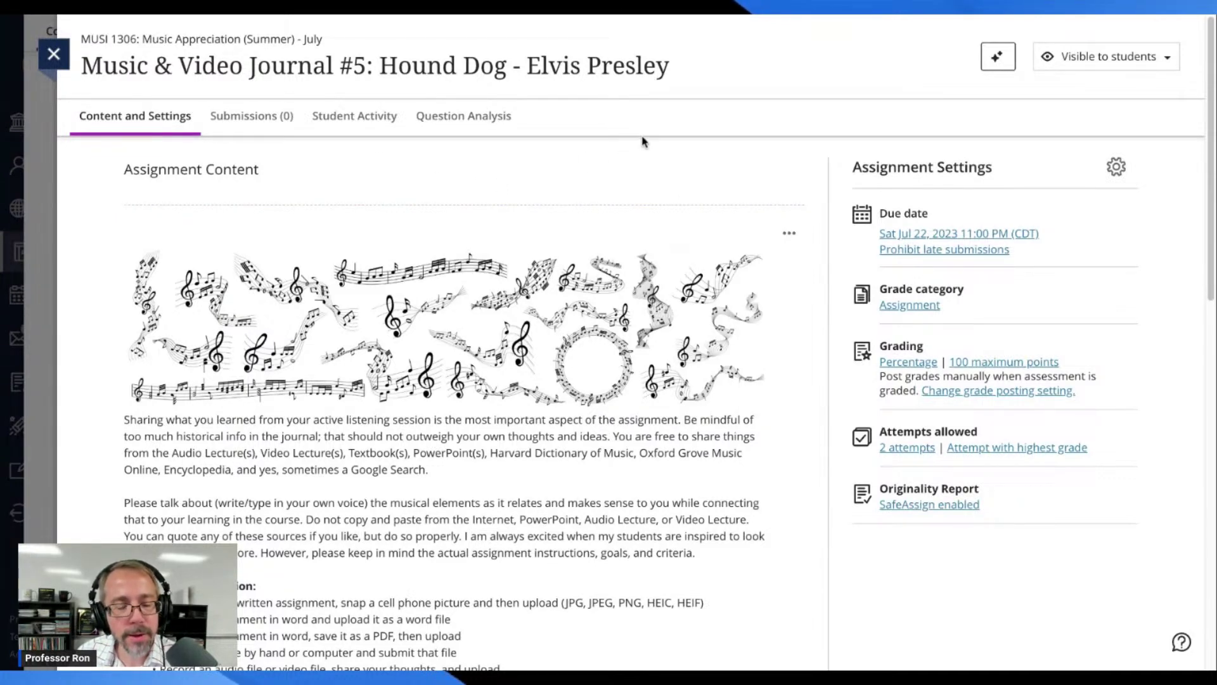
# Step: Put the assignment's main text block into editing mode and select the musical notes banner image
pyautogui.moveTo(789, 236)
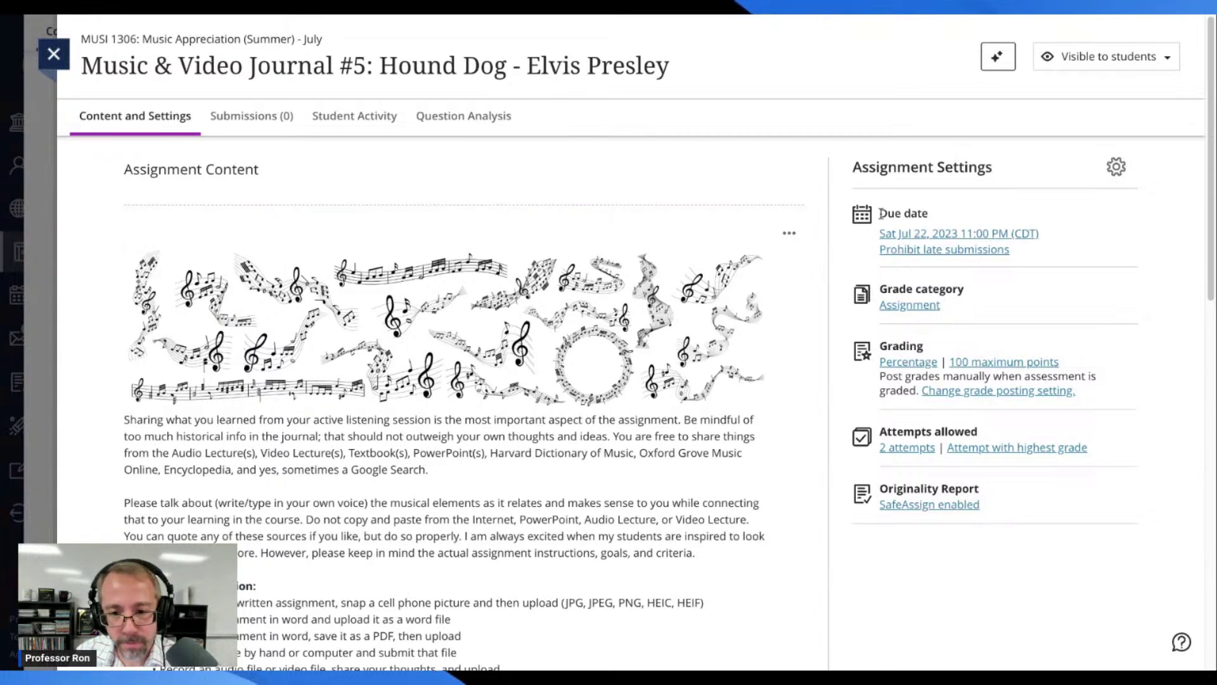
pyautogui.click(789, 233)
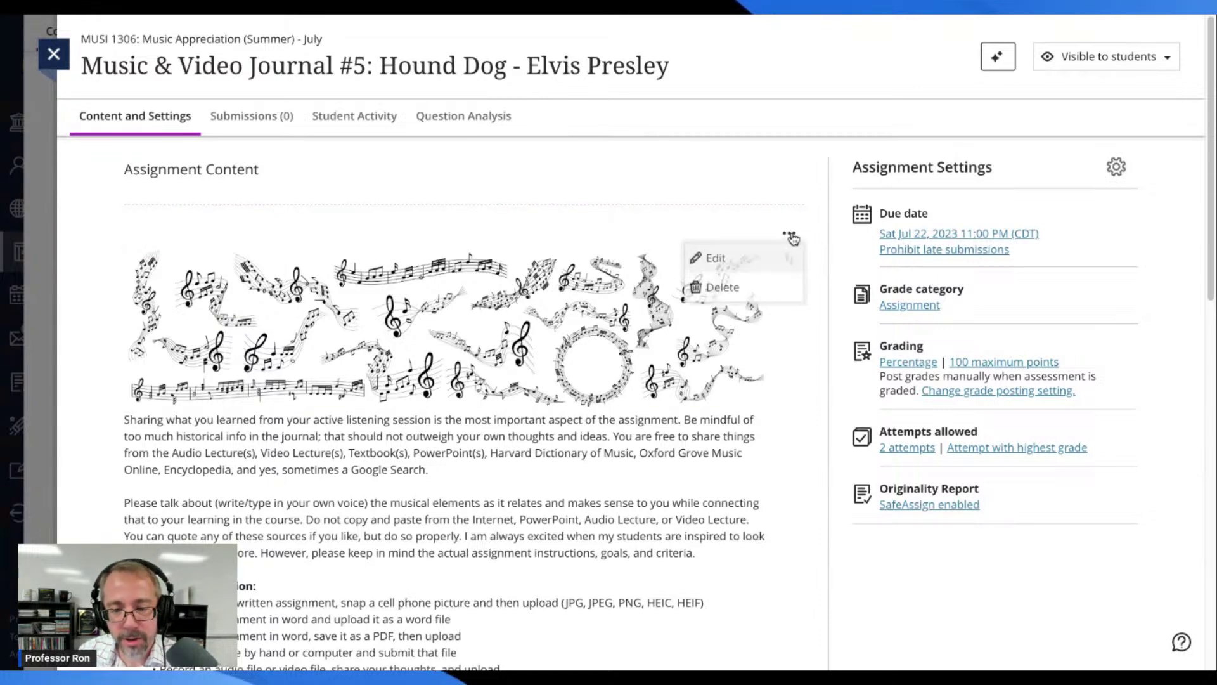
pyautogui.click(739, 269)
pyautogui.click(626, 308)
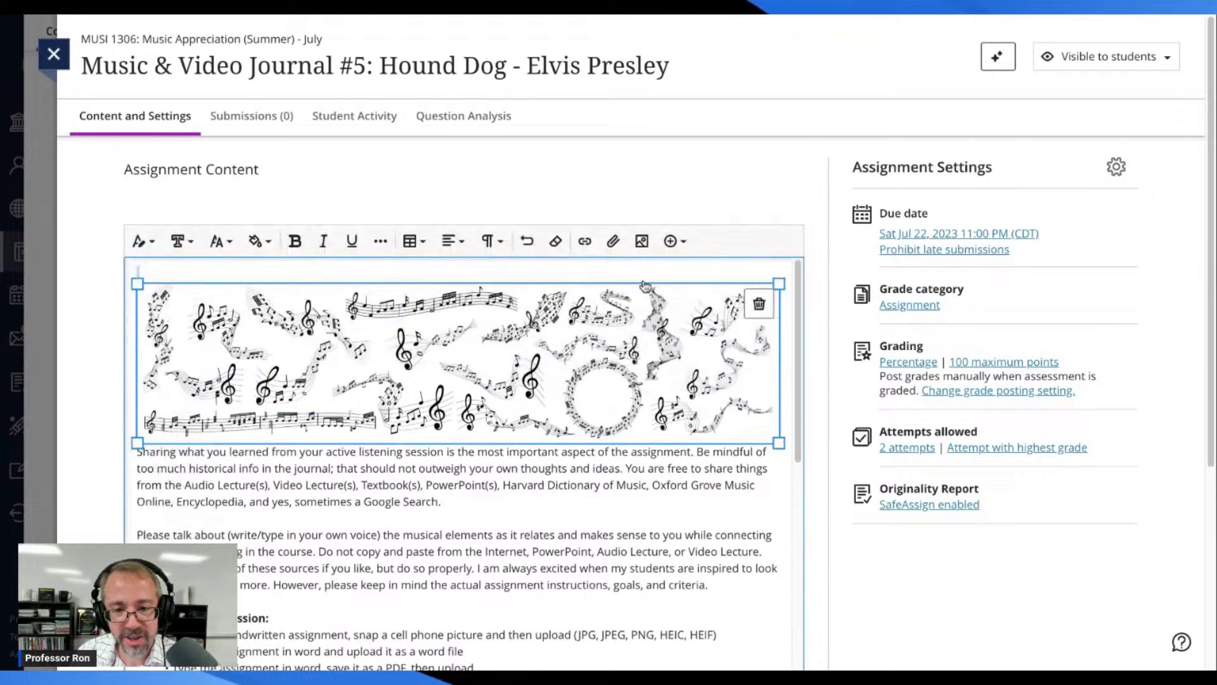
pyautogui.click(642, 242)
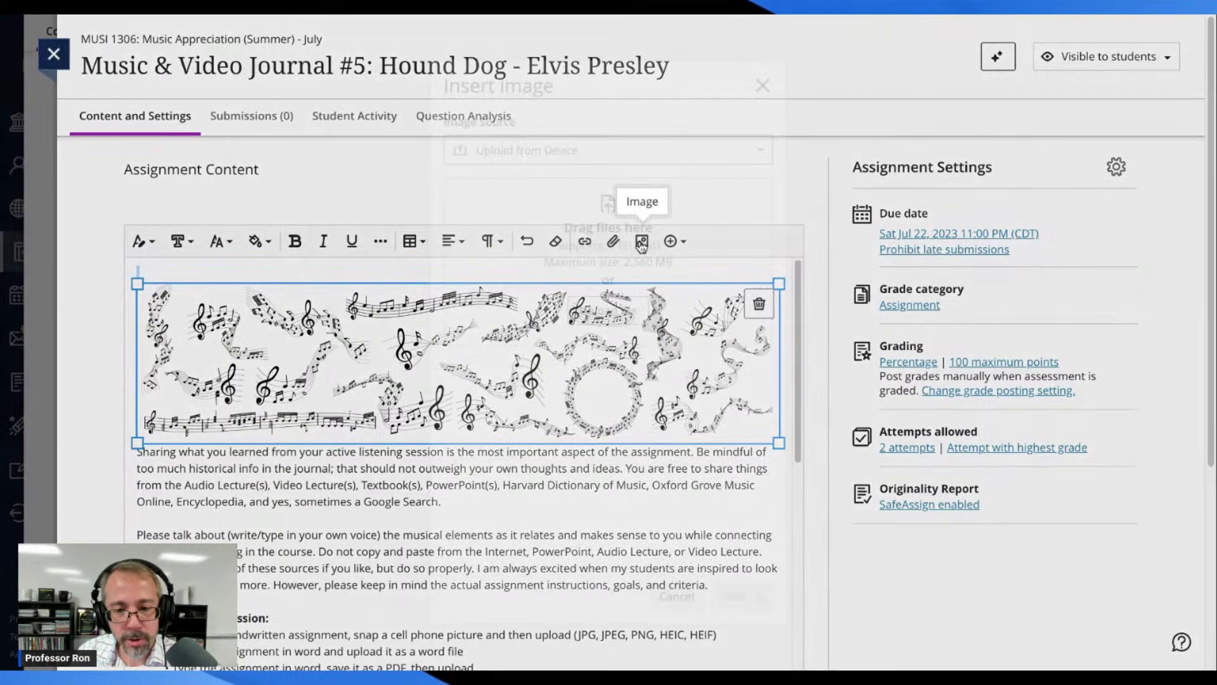
pyautogui.click(545, 152)
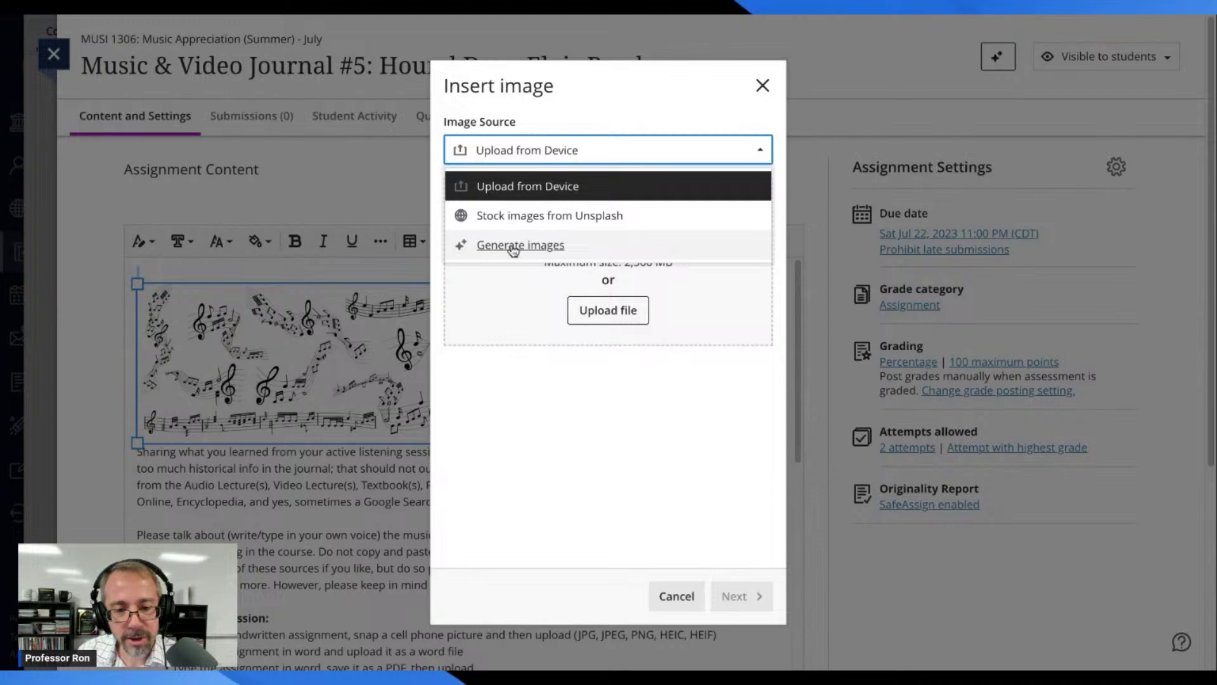
pyautogui.click(603, 189)
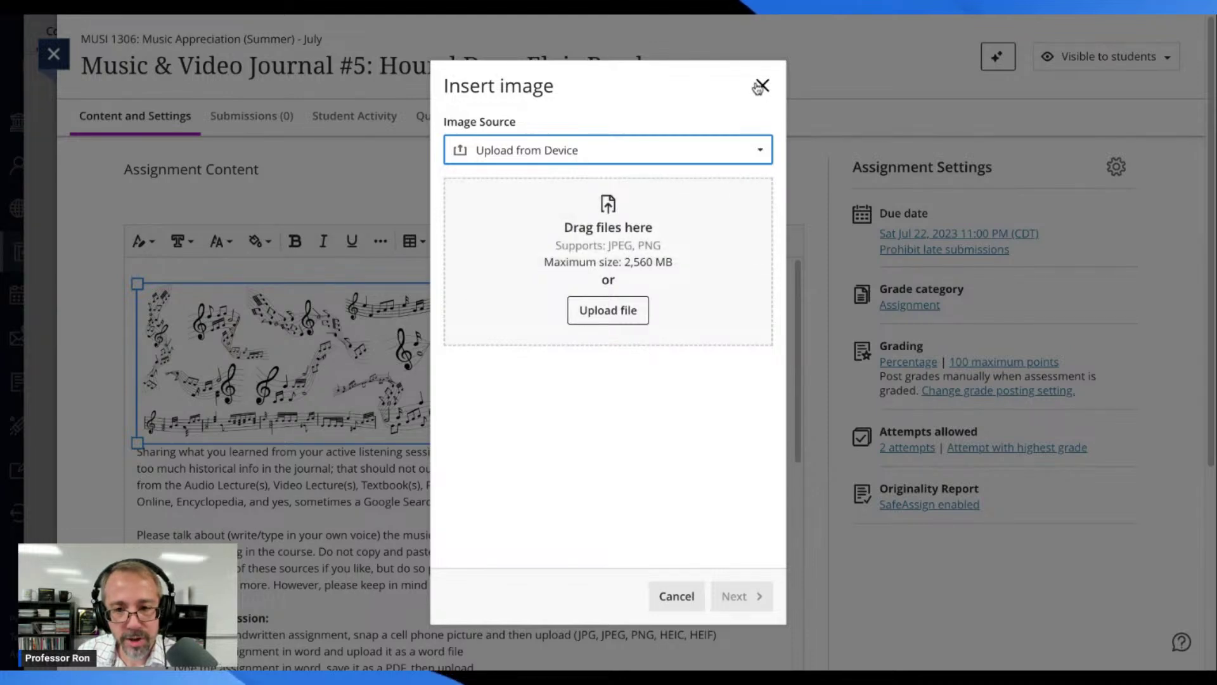
pyautogui.click(759, 87)
pyautogui.click(633, 241)
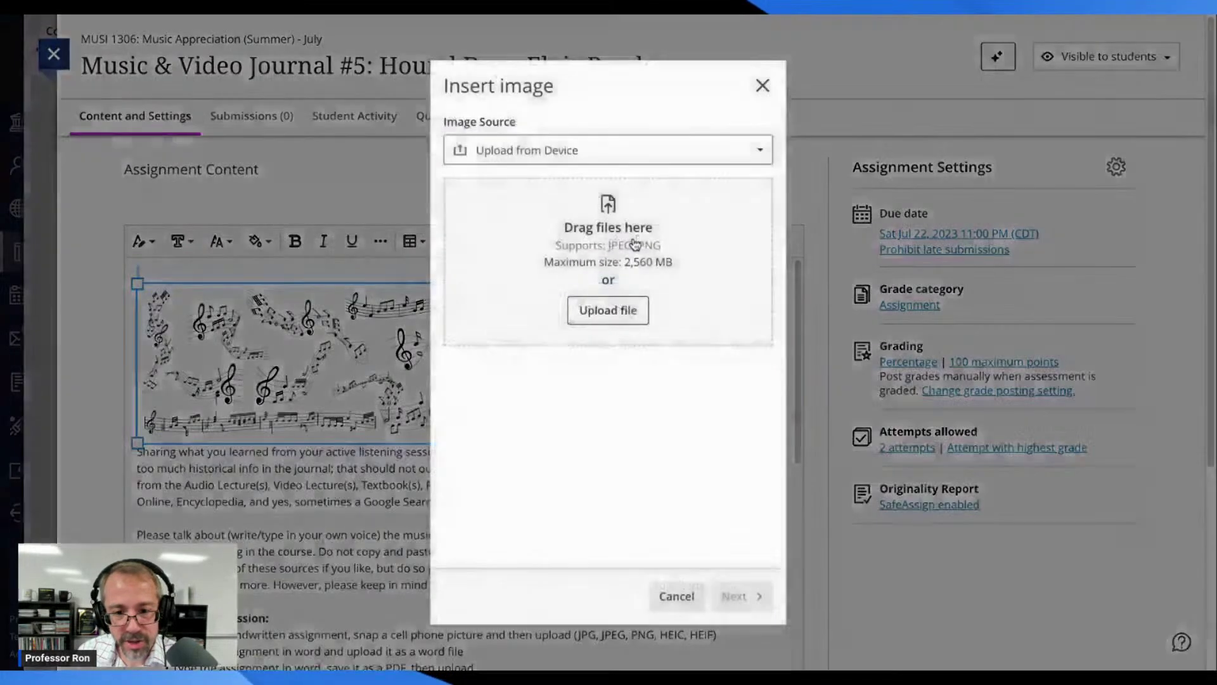
pyautogui.click(762, 85)
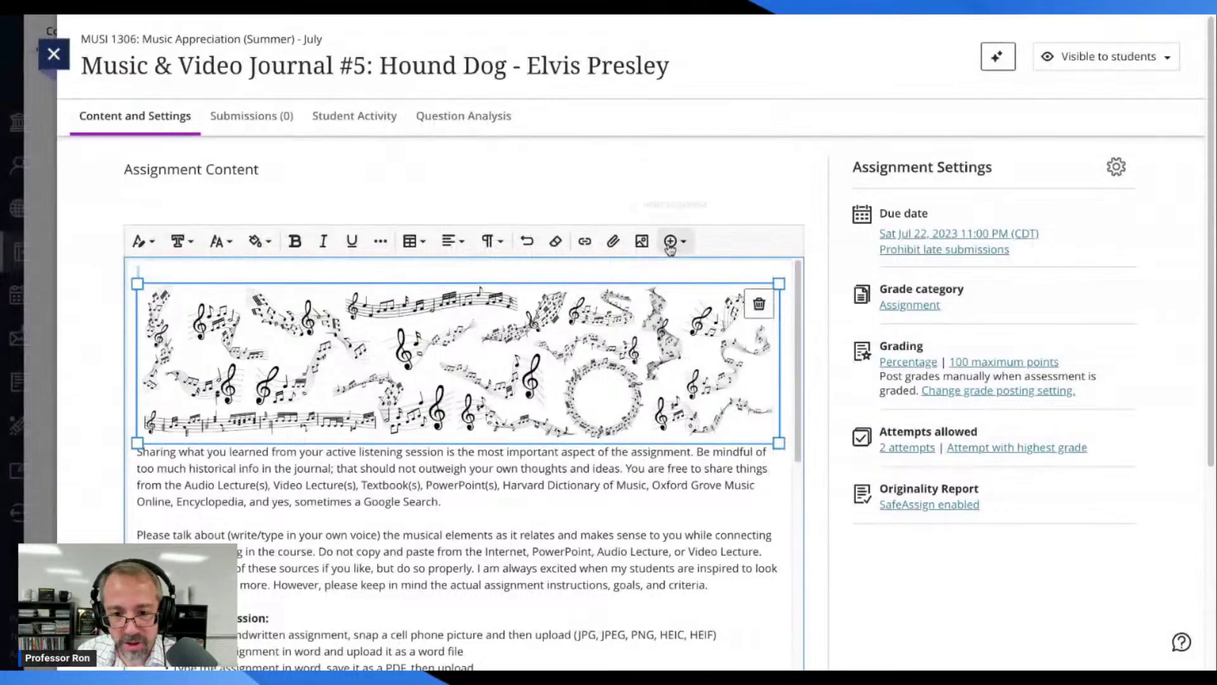
# Step: Examine the banner's image URL and alternative text, then cancel without changing them
pyautogui.click(672, 244)
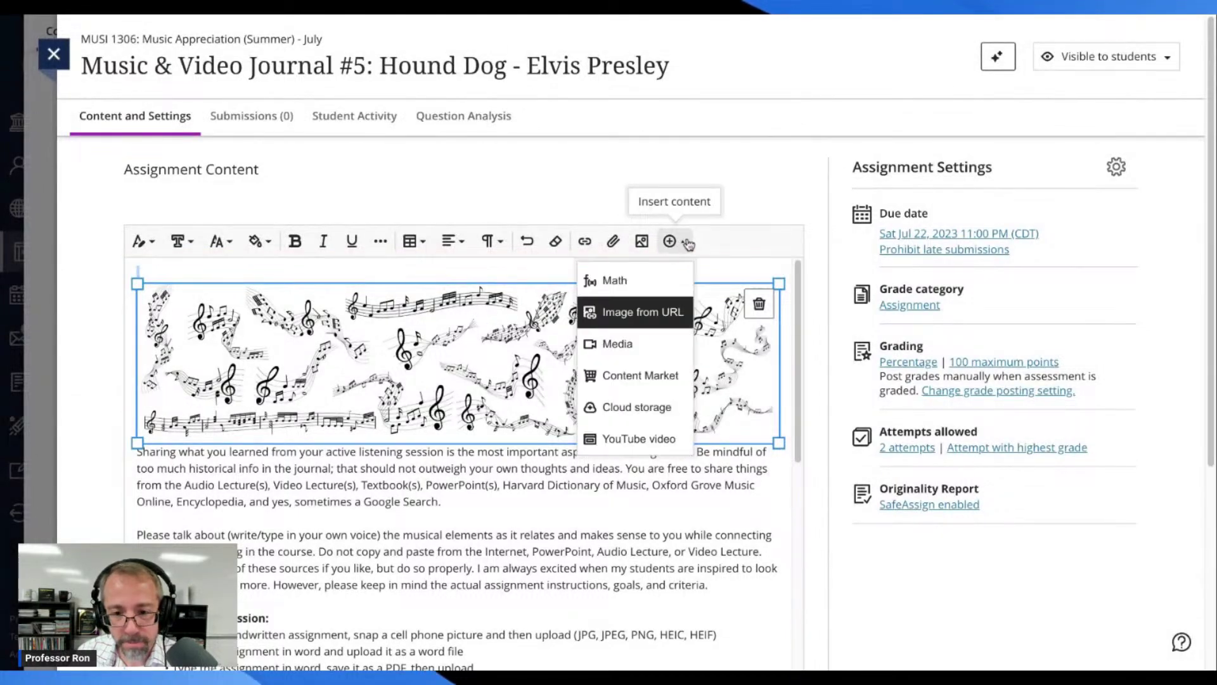
pyautogui.click(642, 312)
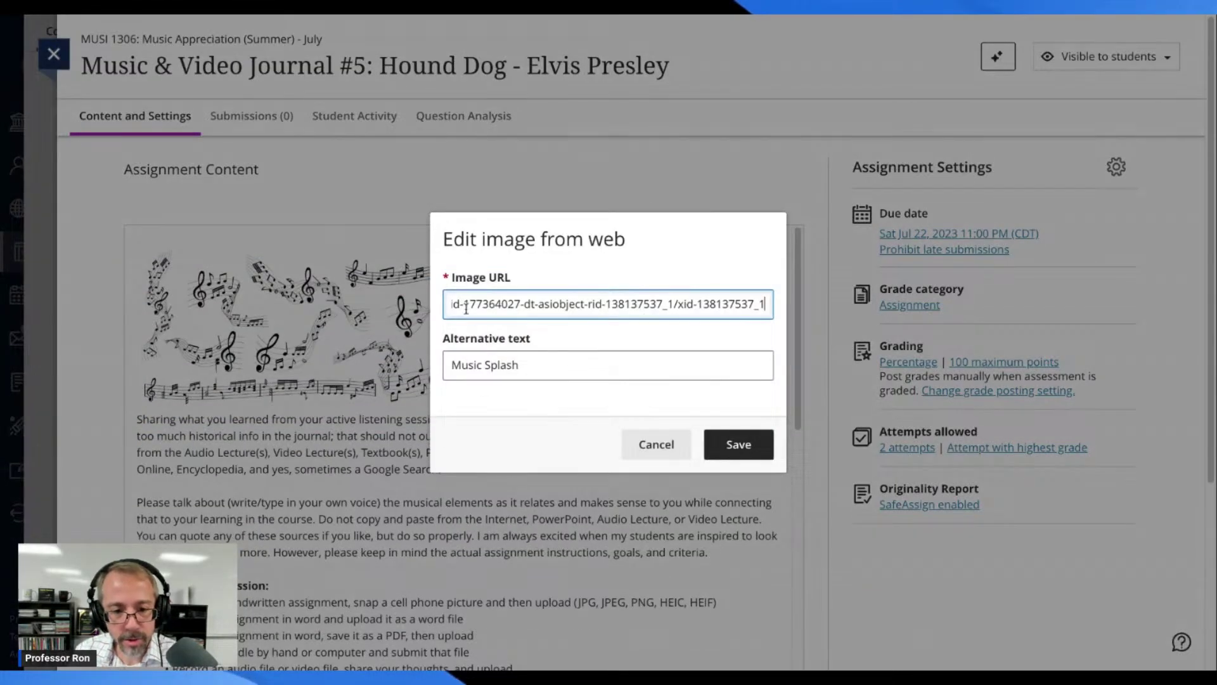
pyautogui.hotkey('ctrl', 'a')
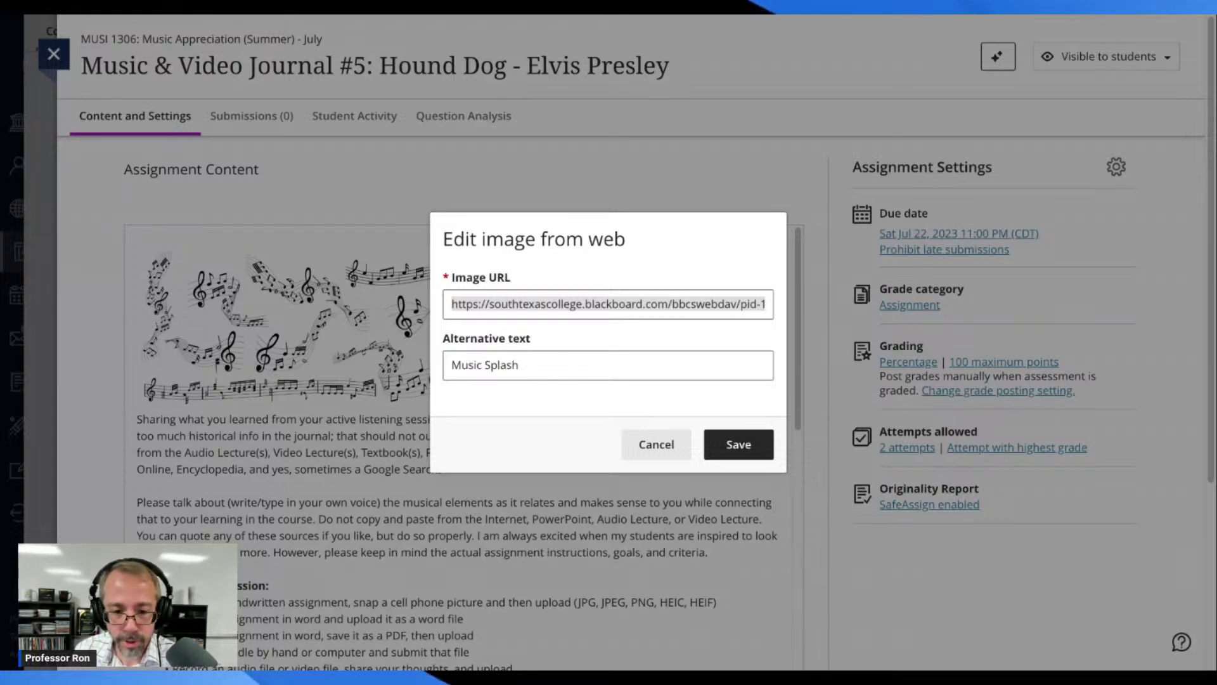
pyautogui.press('Tab')
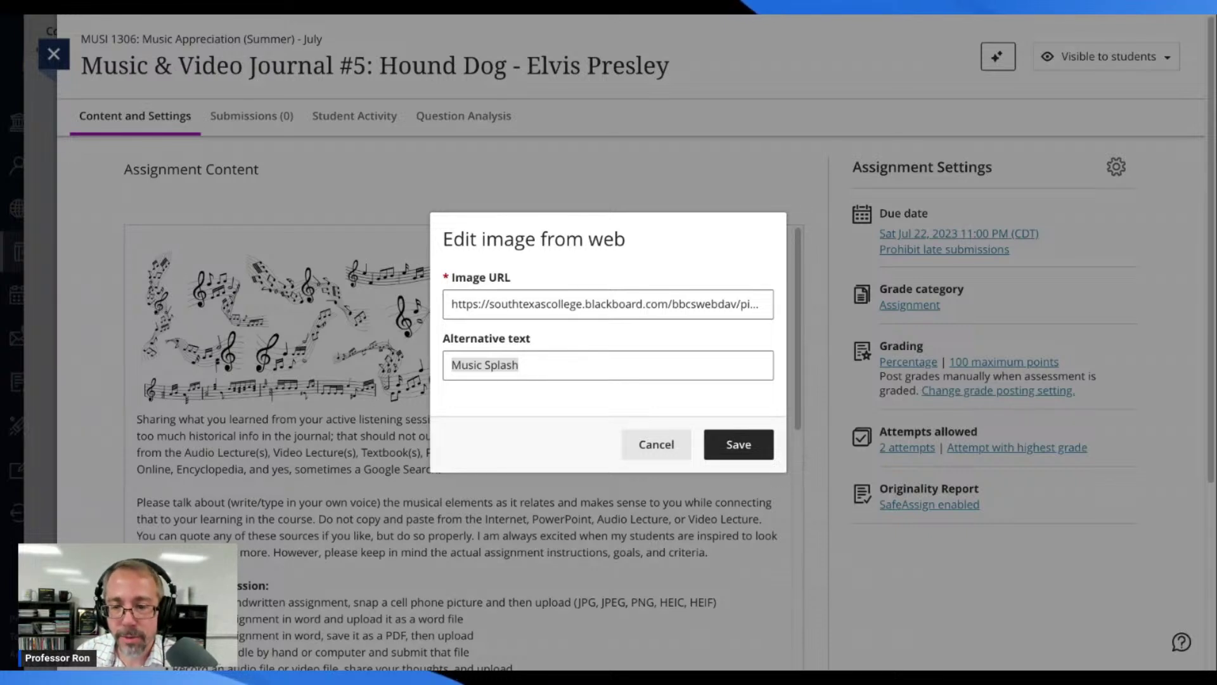
pyautogui.click(655, 444)
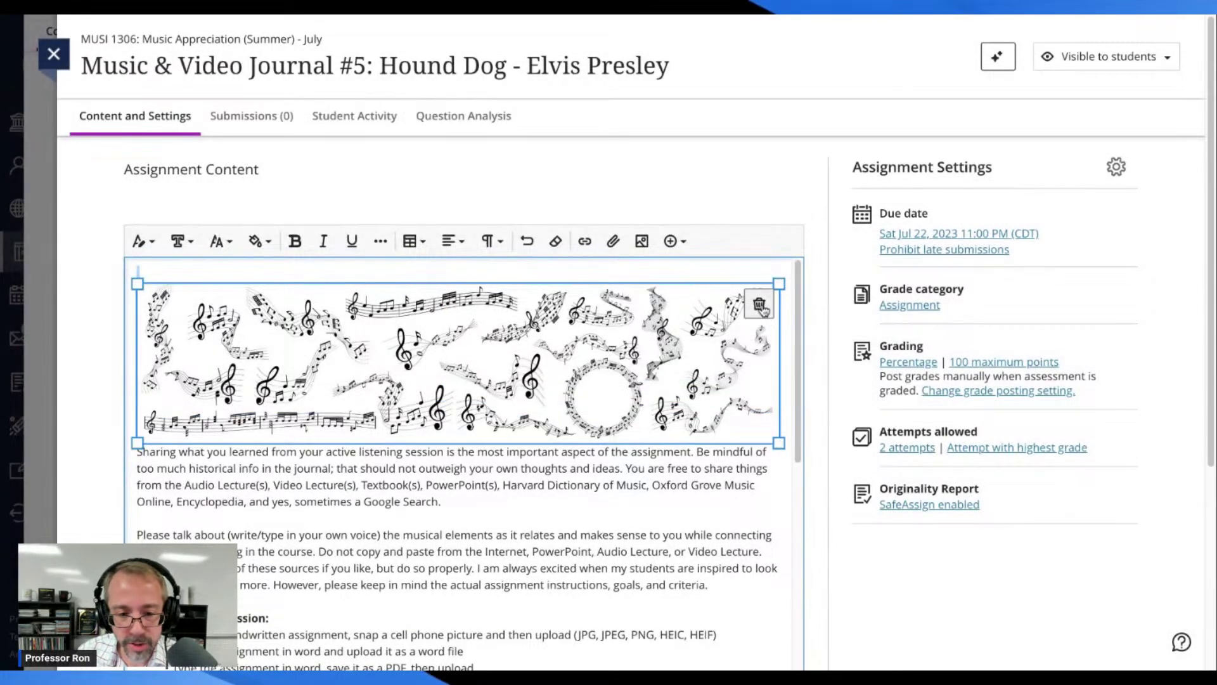
# Step: Delete the musical notes banner and start an image insertion with Generate images as the source, leaving the description empty
pyautogui.click(761, 306)
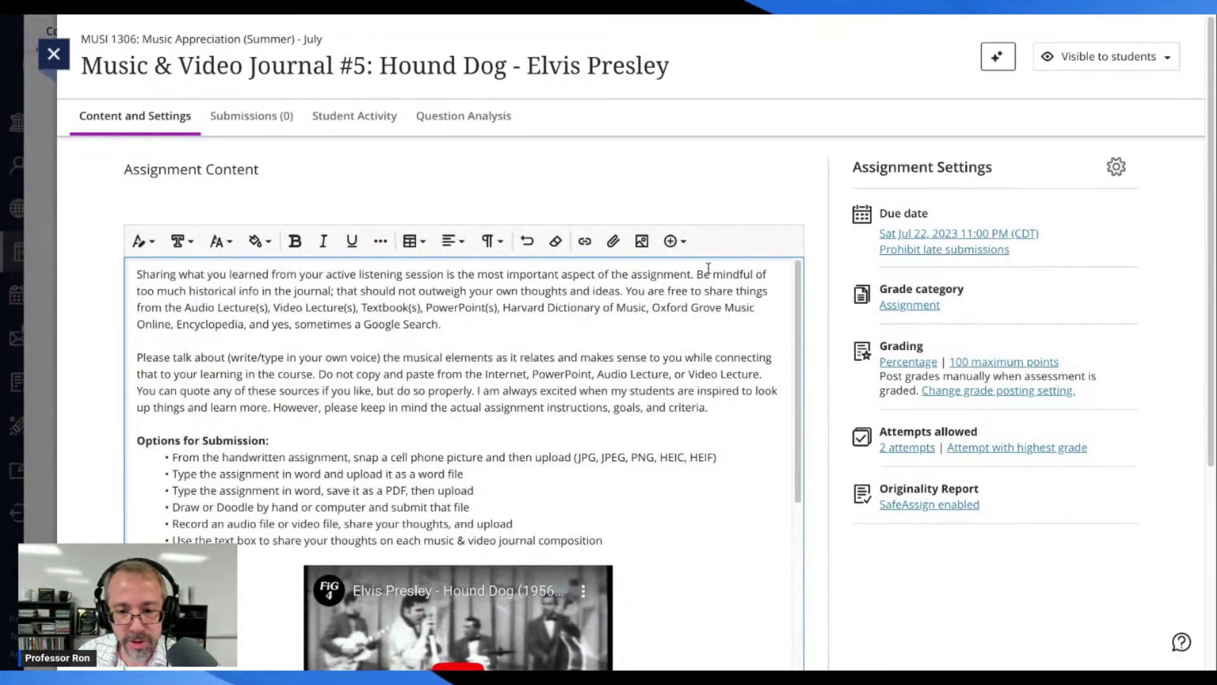
pyautogui.click(642, 241)
pyautogui.click(580, 160)
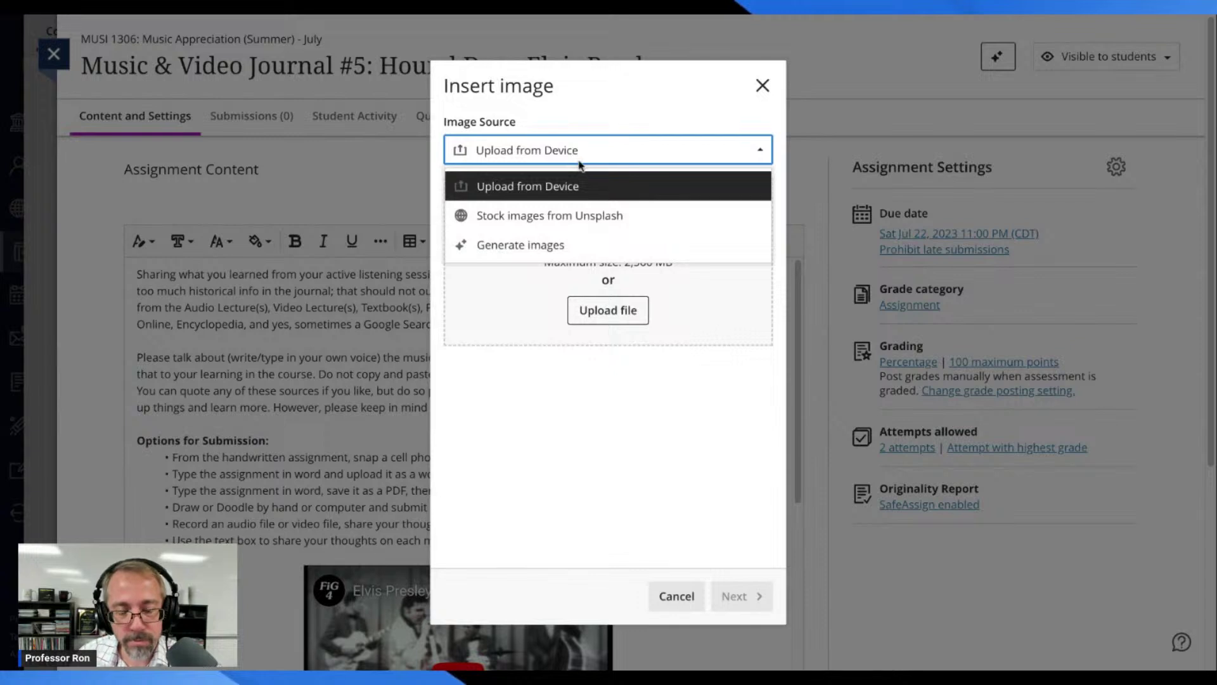
pyautogui.click(514, 248)
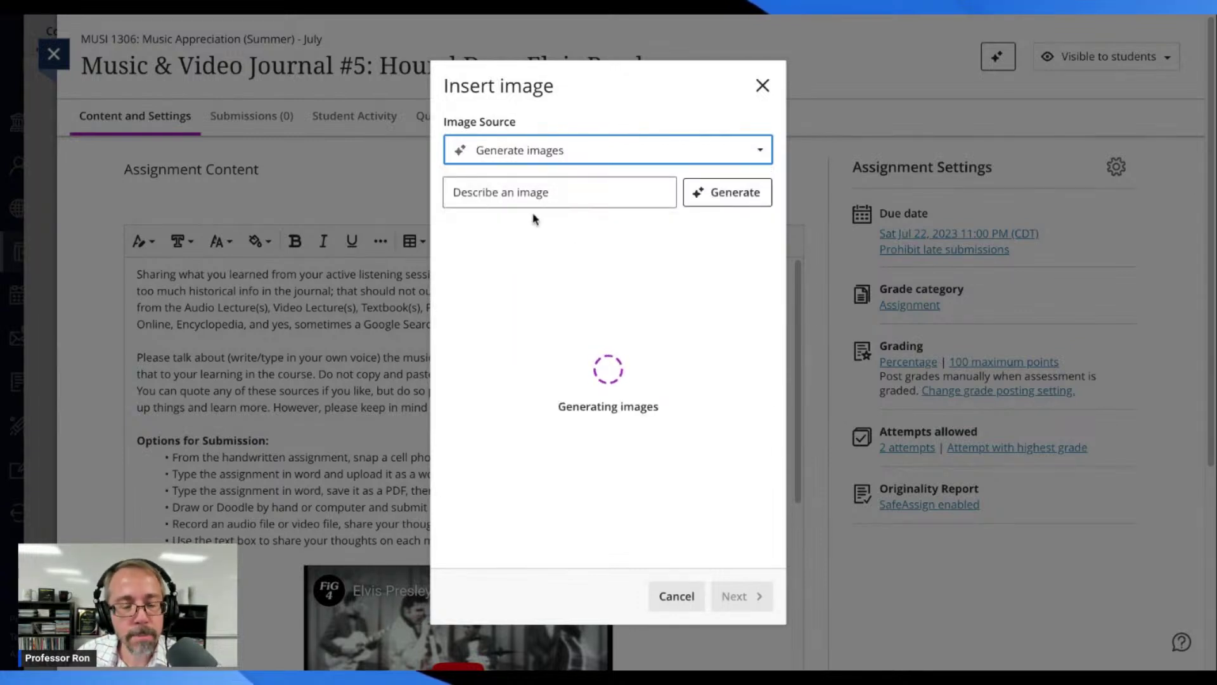
pyautogui.click(396, 14)
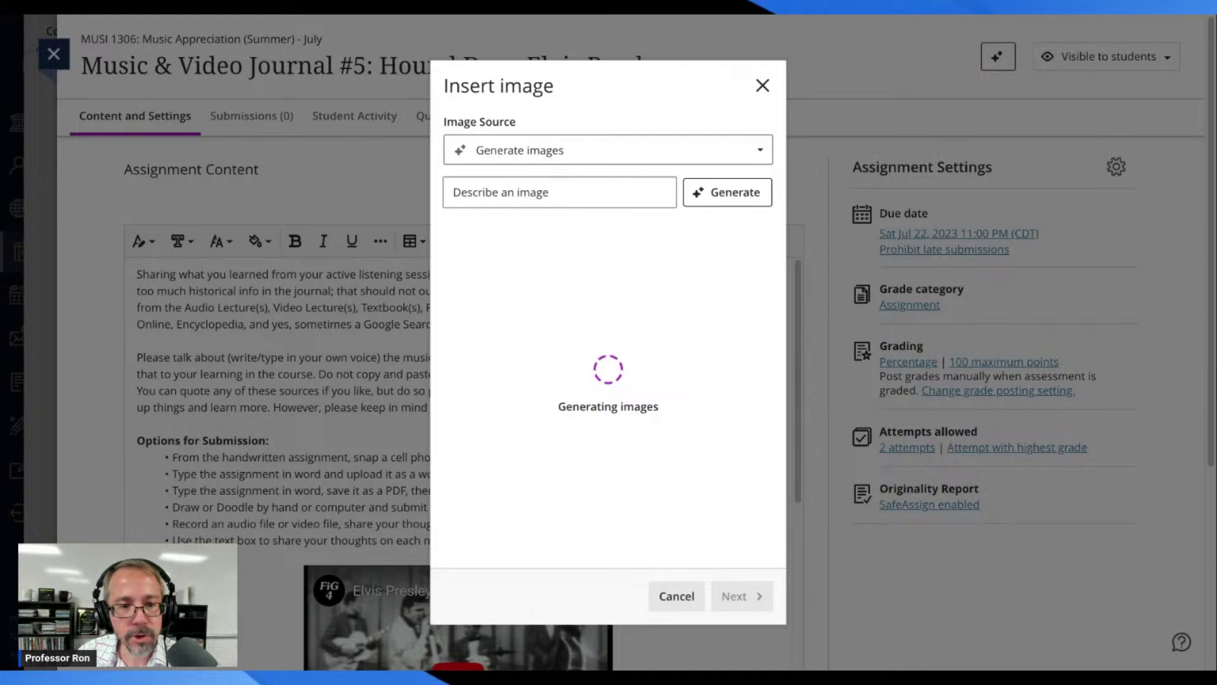
pyautogui.hotkey('alt', 'Tab')
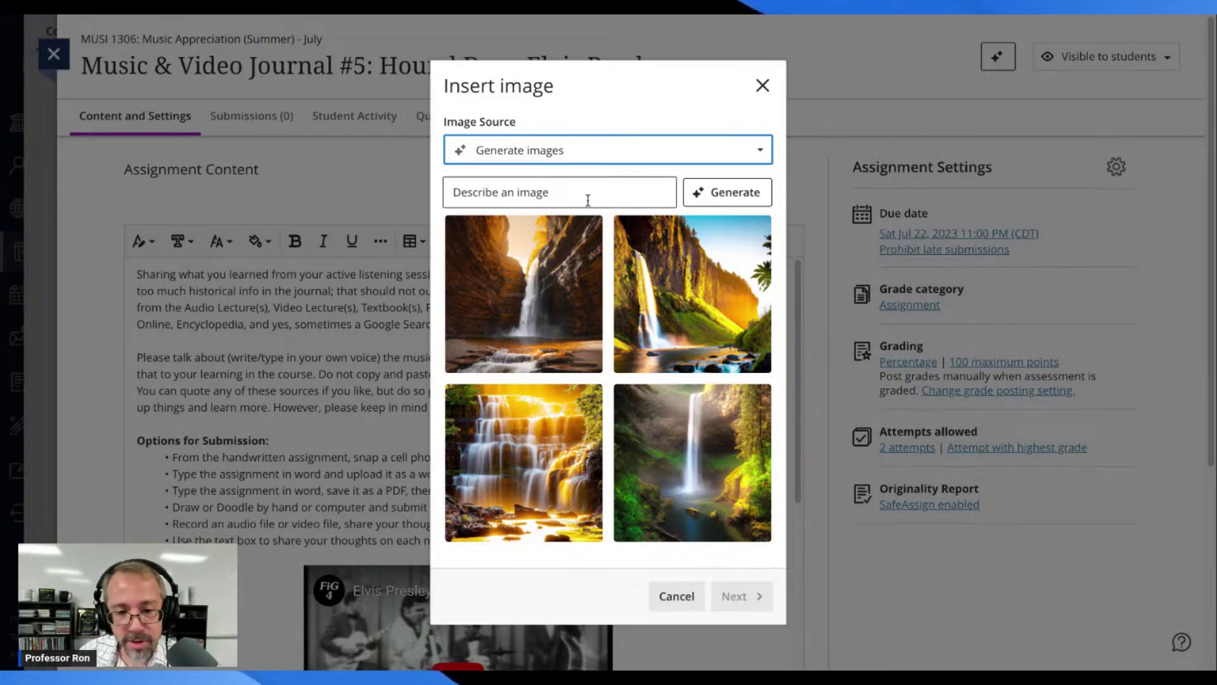
# Step: Dismiss the image insertion and copy "Hound Dog - Elvis Presley" from the assignment title
pyautogui.click(563, 192)
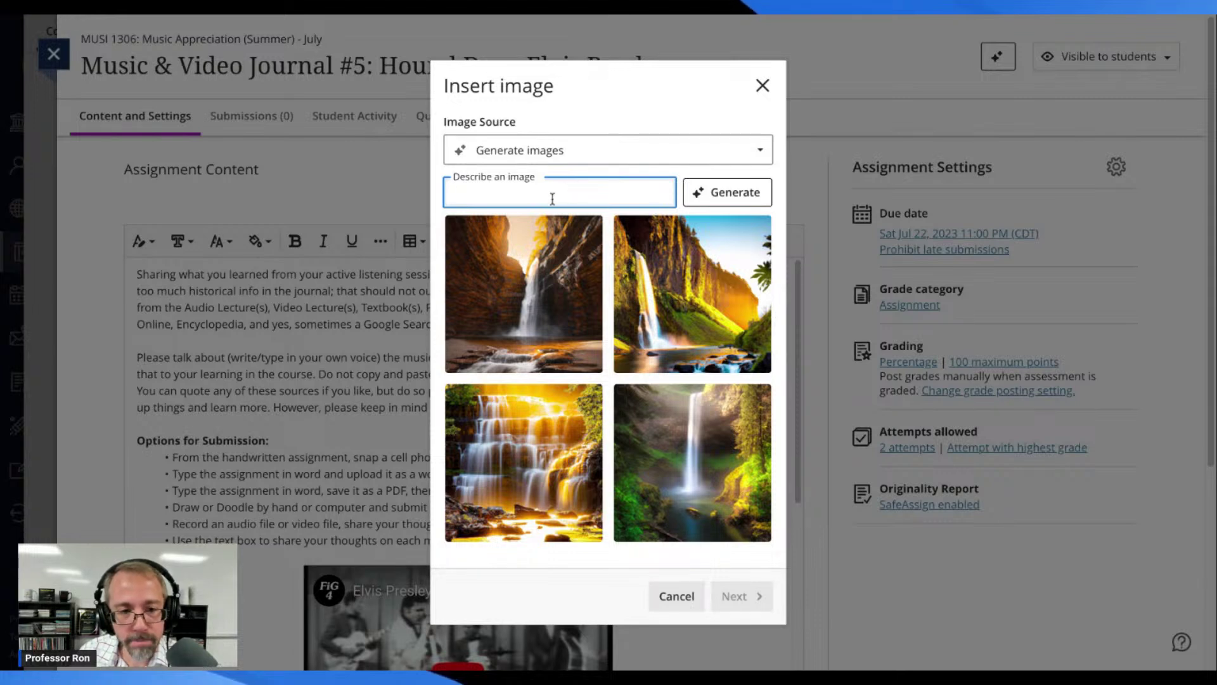
pyautogui.click(380, 78)
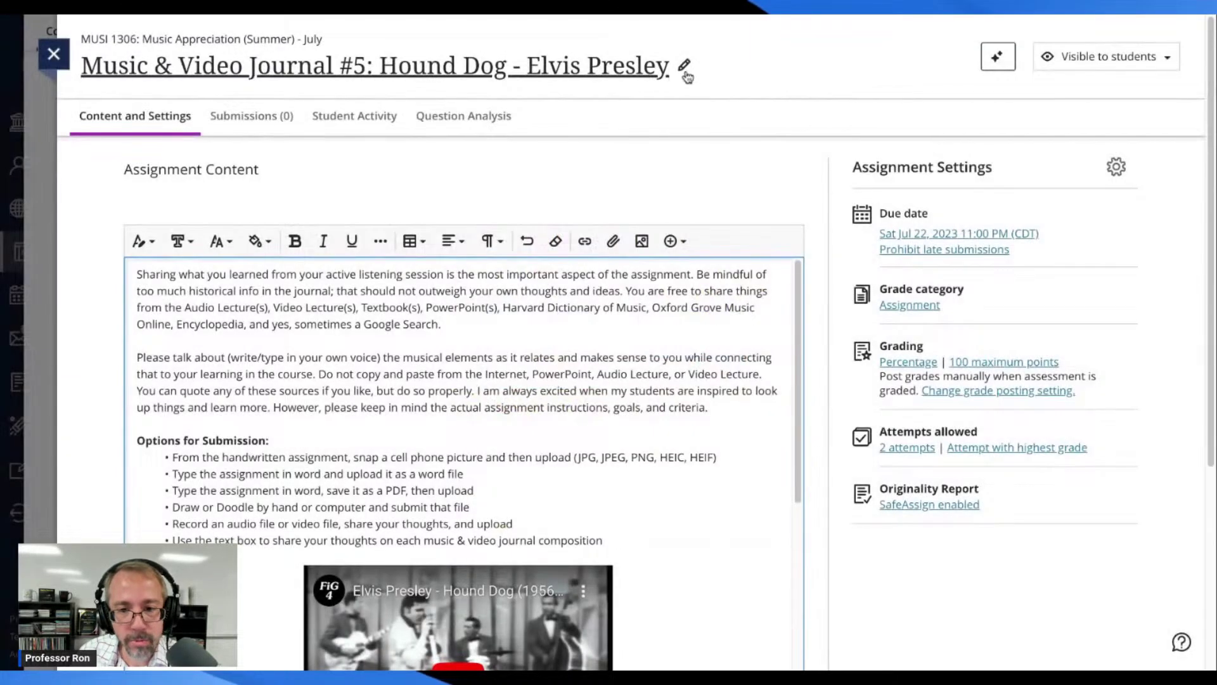
pyautogui.click(685, 69)
pyautogui.moveTo(671, 69); pyautogui.dragTo(385, 70)
pyautogui.hotkey('ctrl', 'c')
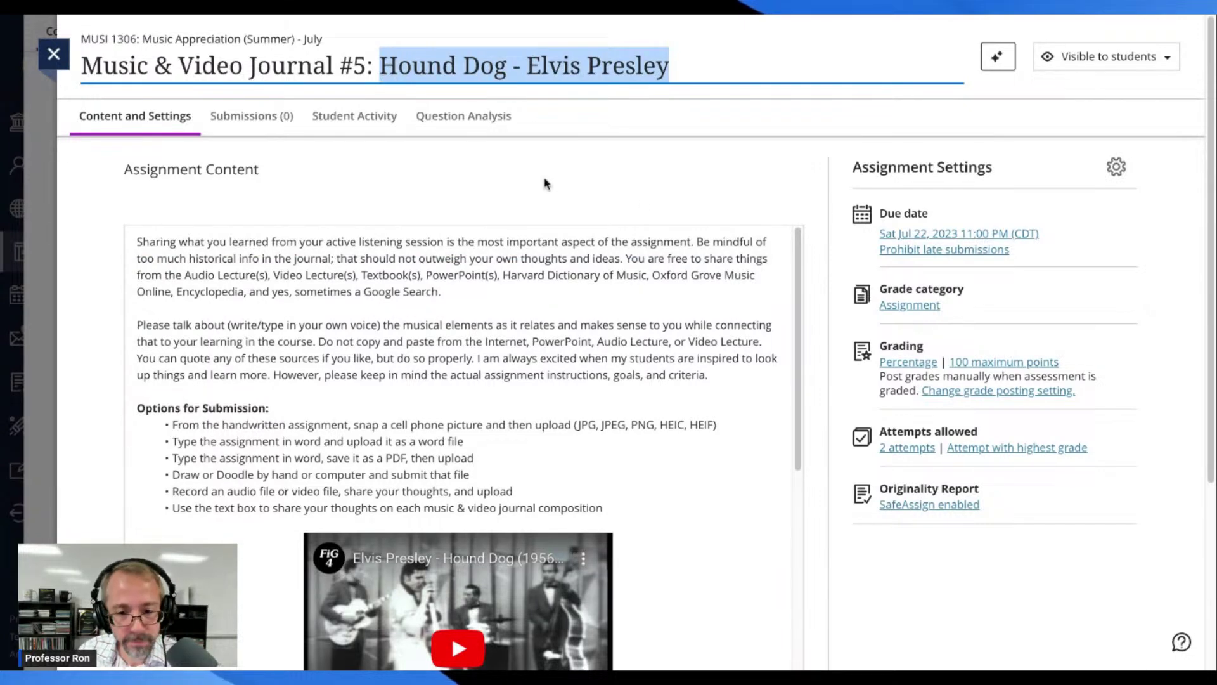
# Step: Start a new image insertion with Generate images as the source and enter "Hound Dog - Elvis Presley" as the image description
pyautogui.click(659, 246)
pyautogui.click(643, 243)
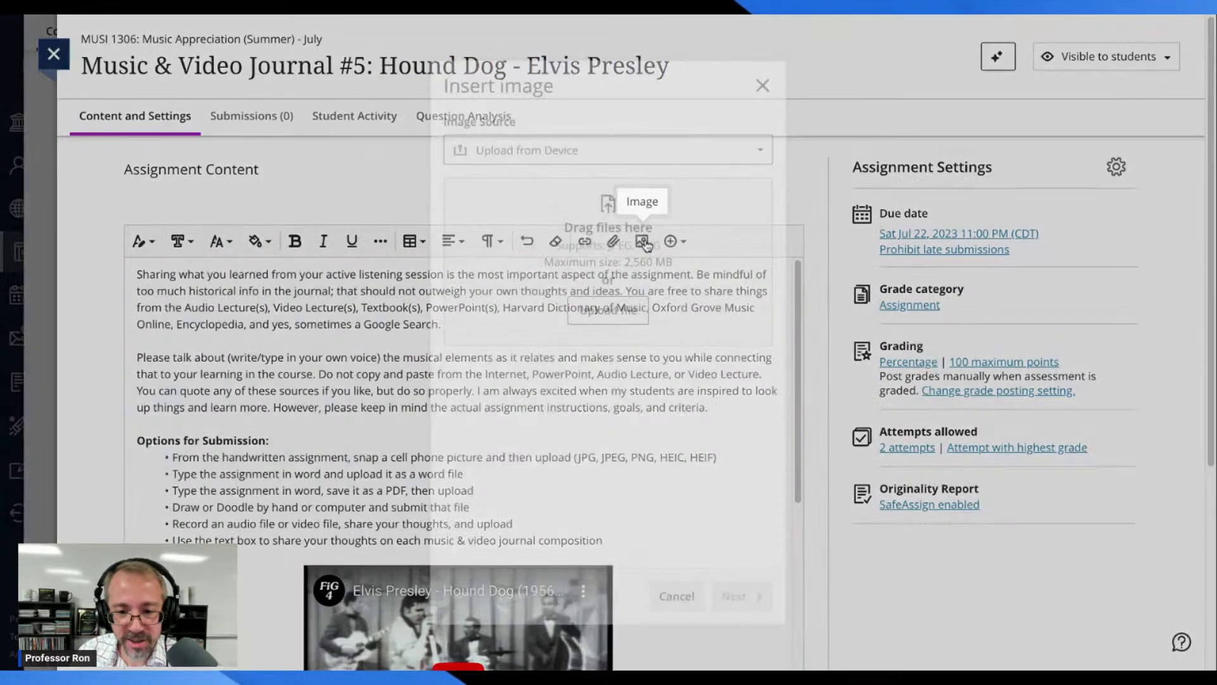
pyautogui.click(653, 155)
pyautogui.click(537, 251)
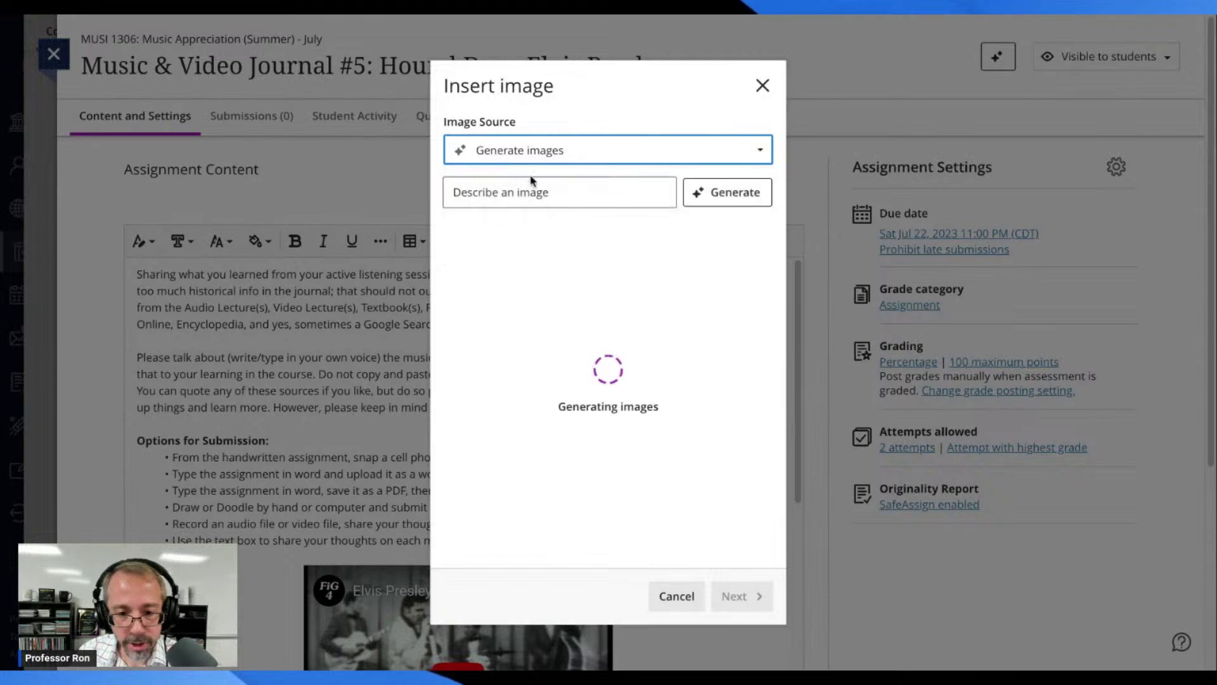
pyautogui.click(531, 187)
pyautogui.hotkey('ctrl', 'v')
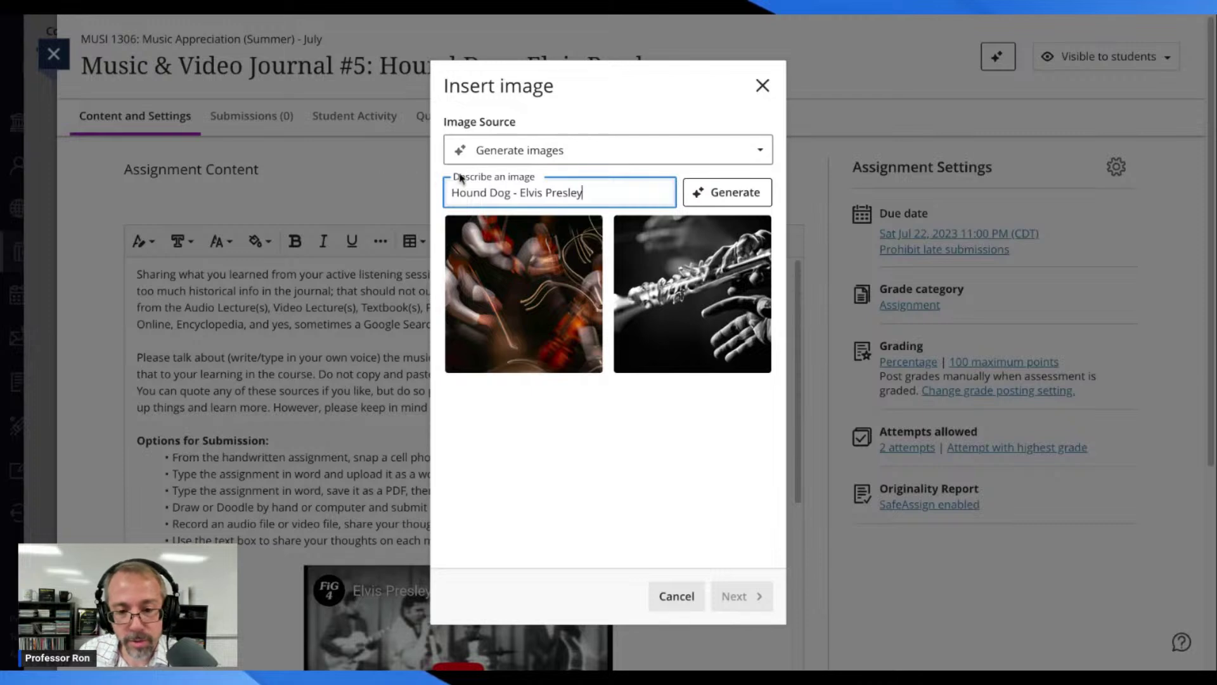
# Step: Shorten the image description to "Elvis Presley" and generate images from it
pyautogui.click(524, 193)
pyautogui.press('BackSpace')
pyautogui.press('BackSpace')
pyautogui.press('BackSpace')
pyautogui.press('BackSpace')
pyautogui.press('BackSpace')
pyautogui.press('BackSpace')
pyautogui.press('BackSpace')
pyautogui.press('BackSpace')
pyautogui.press('BackSpace')
pyautogui.press('BackSpace')
pyautogui.press('BackSpace')
pyautogui.press('BackSpace')
pyautogui.press('BackSpace')
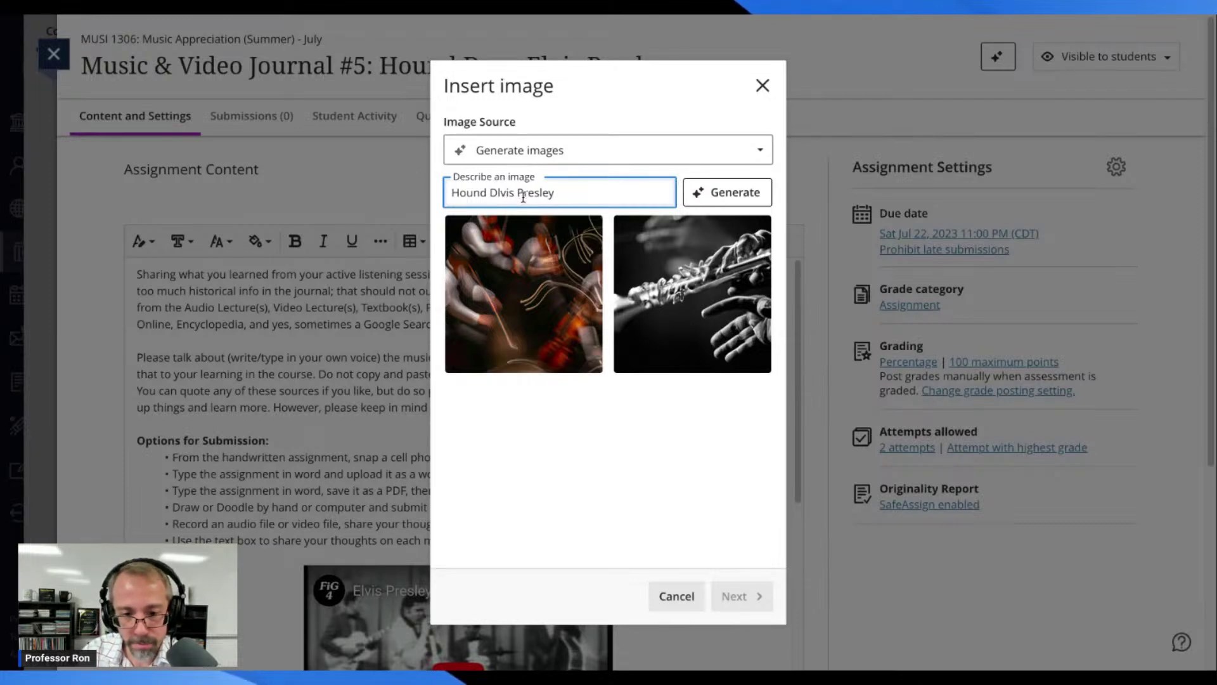
pyautogui.write('E')
pyautogui.press('End')
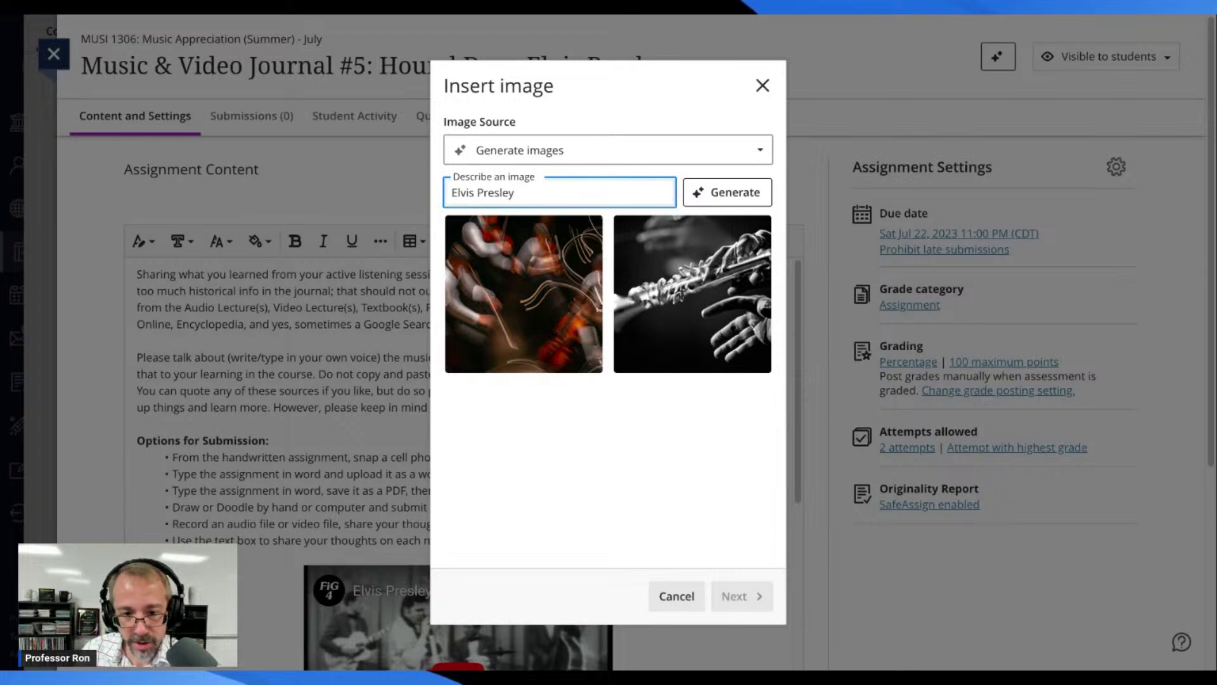
pyautogui.click(714, 193)
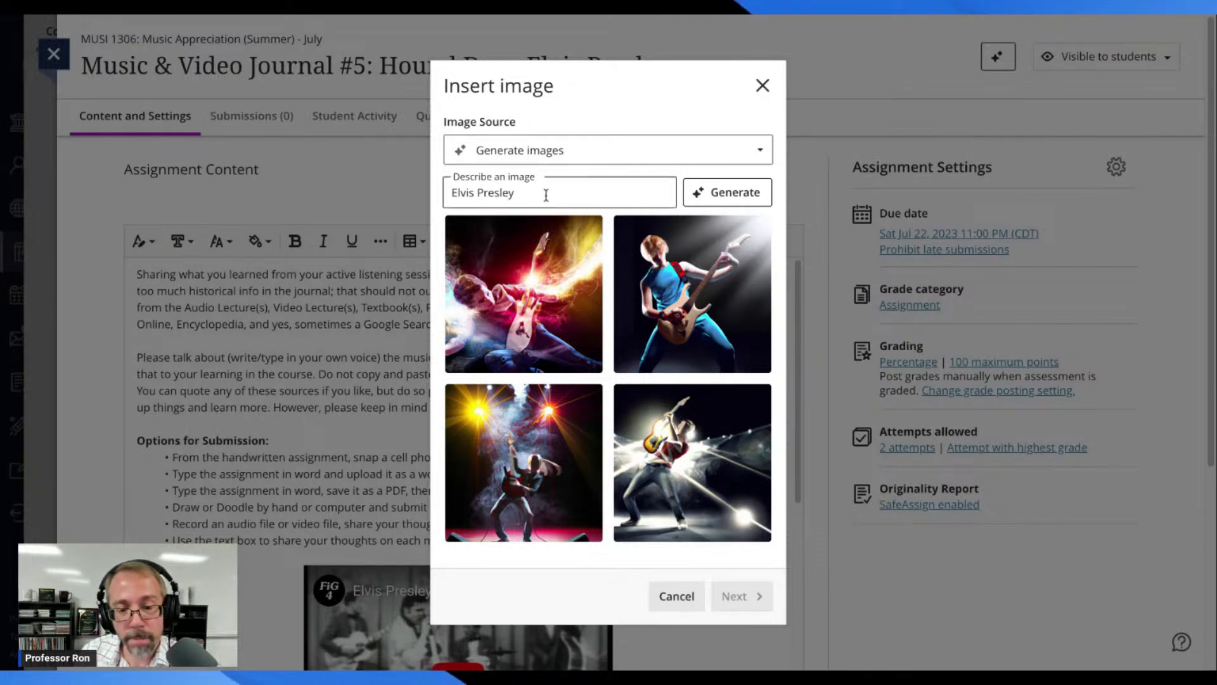
# Step: Replace the image description with "Musical Notes Colorful" and generate images from it
pyautogui.moveTo(537, 193); pyautogui.dragTo(450, 189)
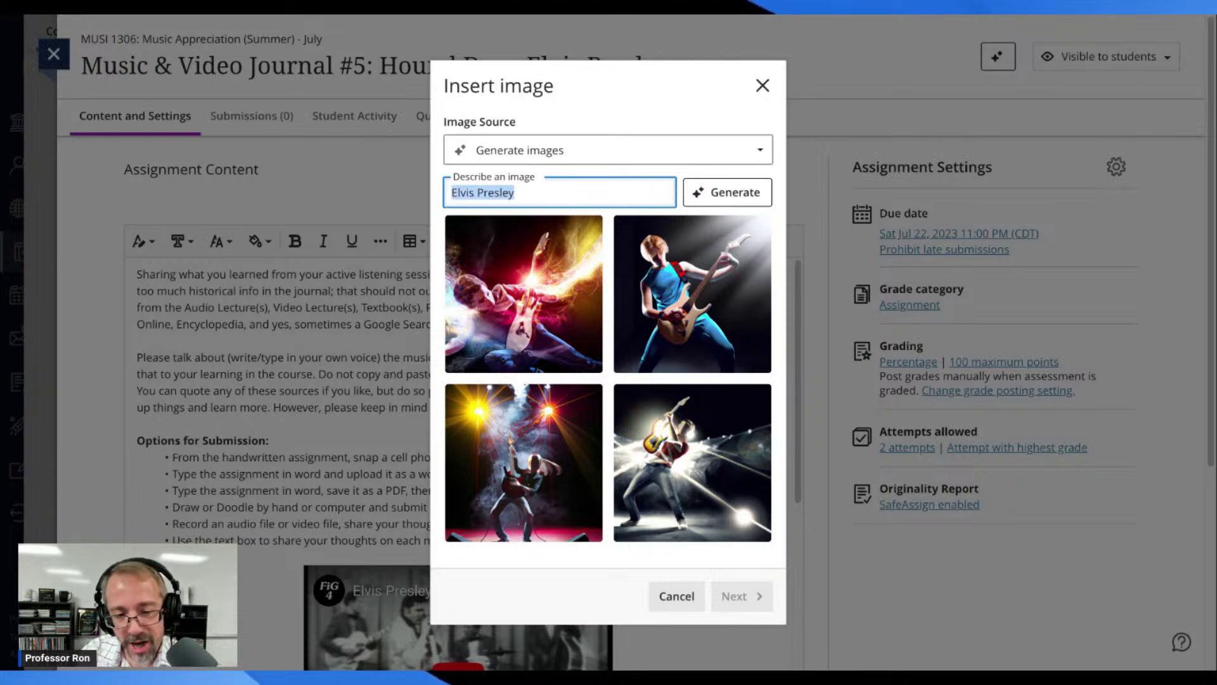
pyautogui.press('BackSpace')
pyautogui.write('Music')
pyautogui.write('al ')
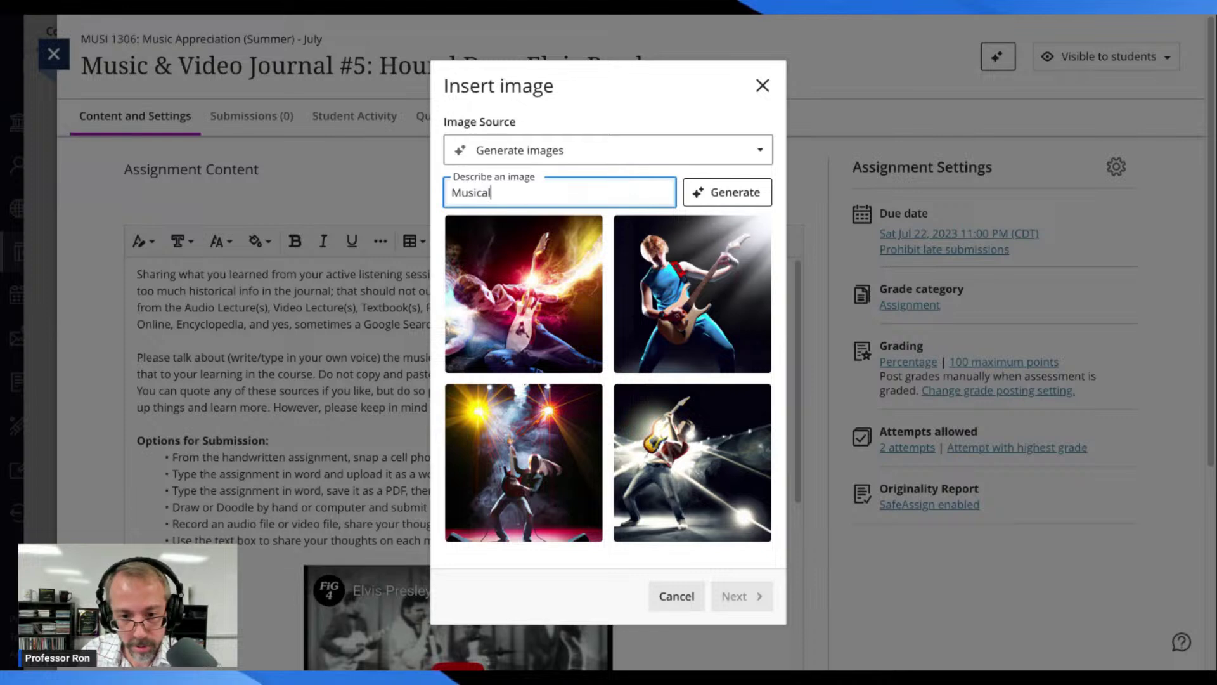
pyautogui.write('Not')
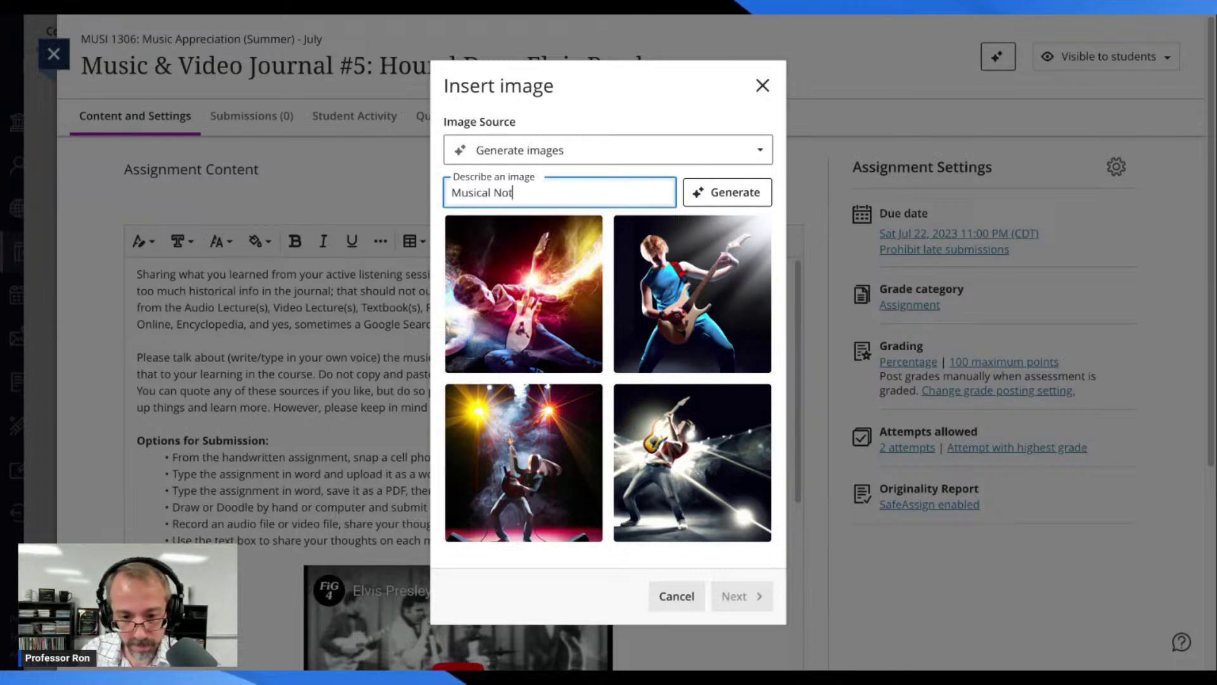
pyautogui.write('es Color')
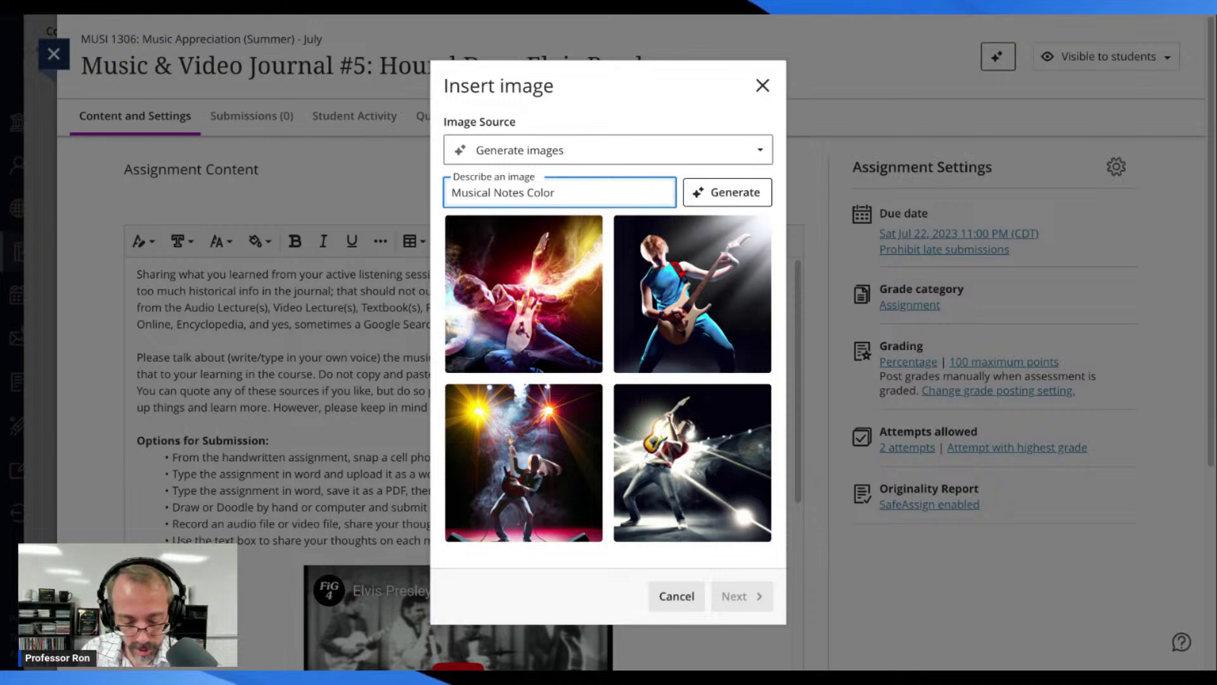
pyautogui.write('ful')
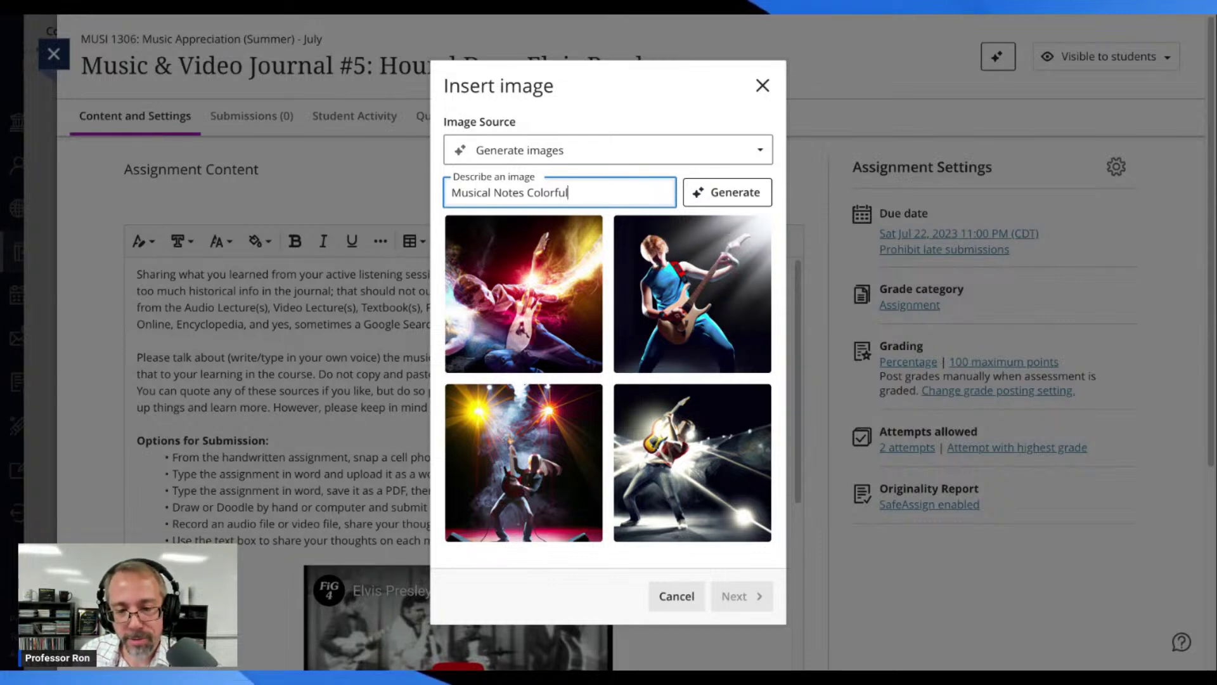
pyautogui.press('Return')
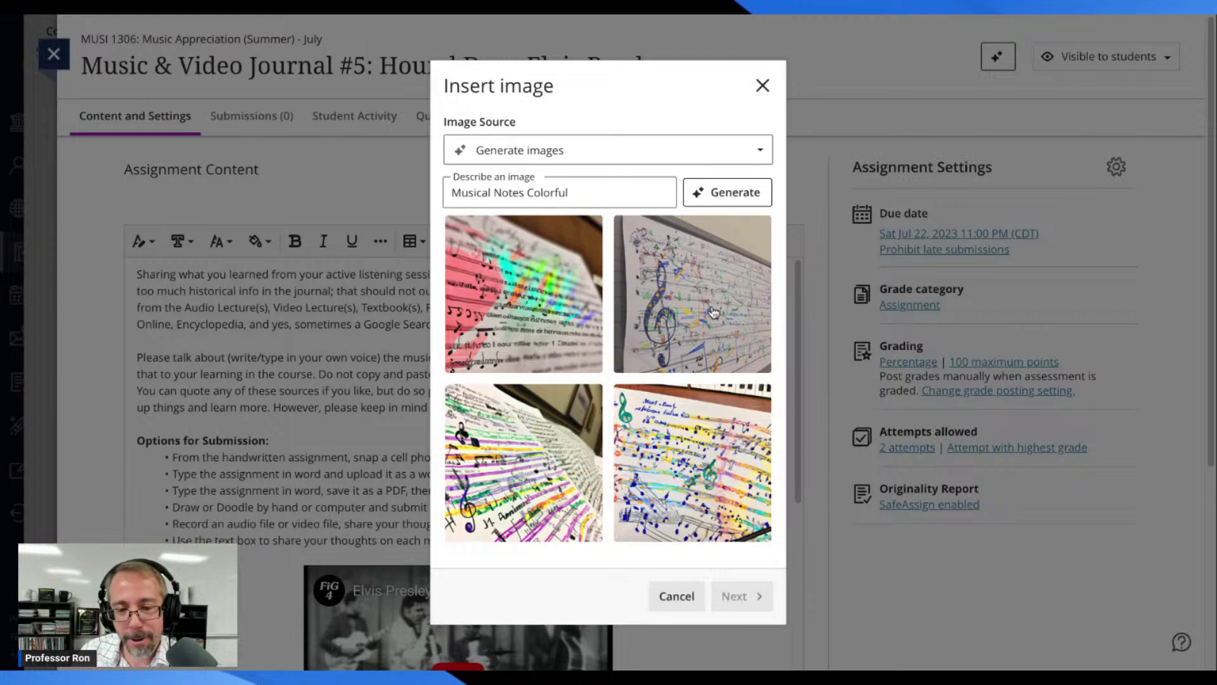
# Step: Change the image description to "Drum Set" and generate a new set of images
pyautogui.click(579, 193)
pyautogui.moveTo(579, 193); pyautogui.dragTo(417, 188)
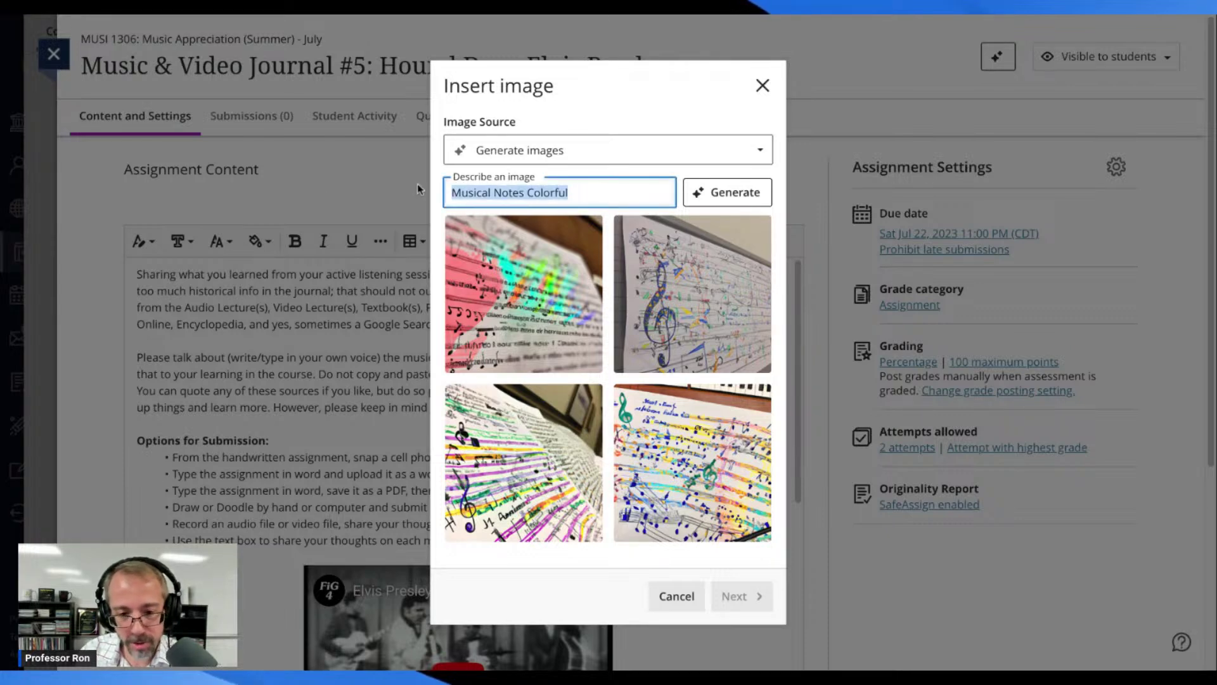
pyautogui.press('BackSpace')
pyautogui.write('Drums')
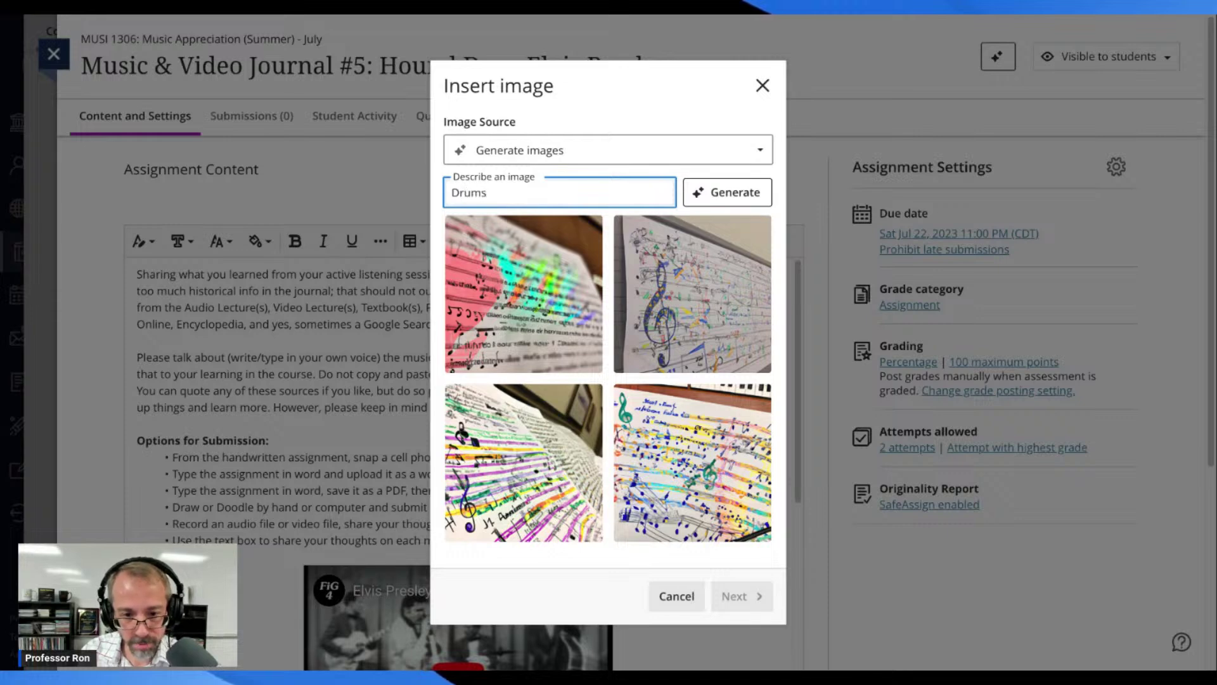
pyautogui.press('BackSpace')
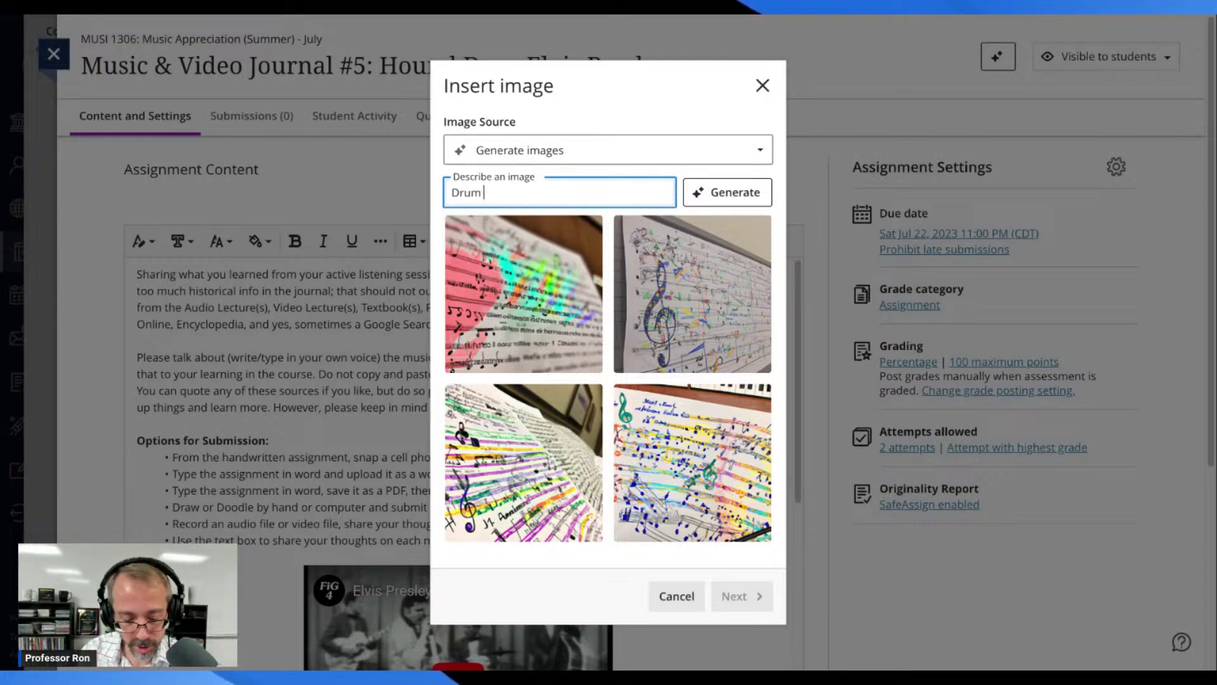
pyautogui.write('Set')
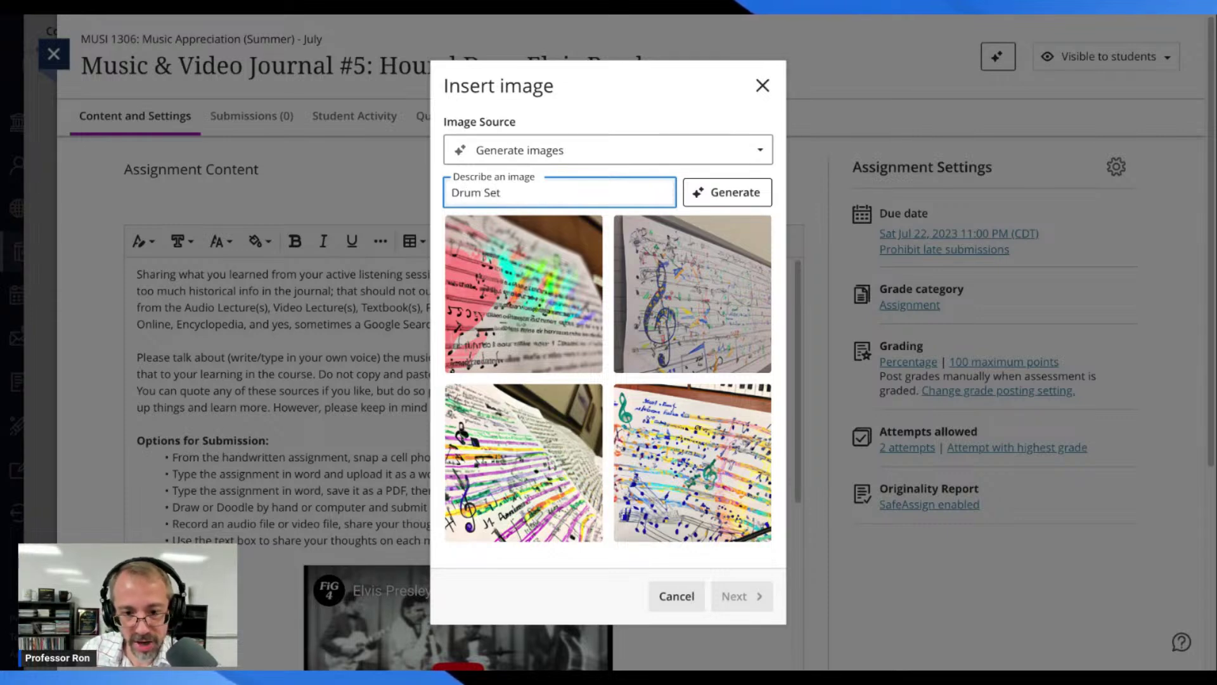
pyautogui.click(702, 196)
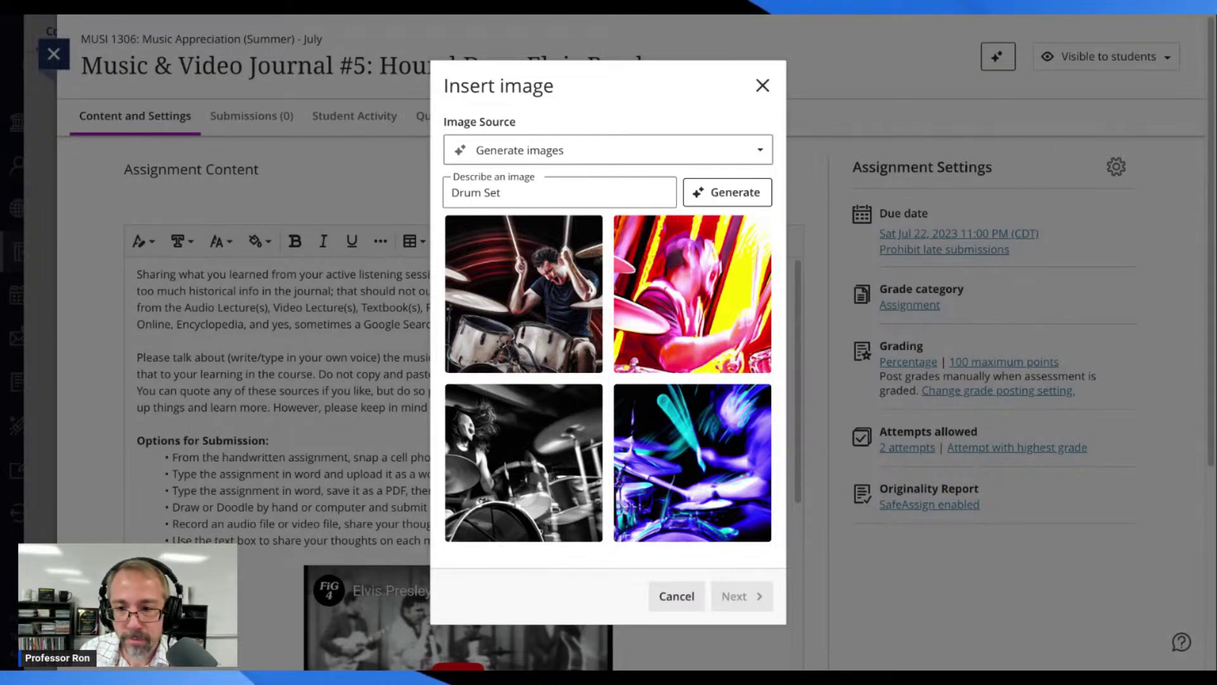
# Step: Generate images for the description "Biology Class" in place of the drum set ones
pyautogui.click(538, 195)
pyautogui.hotkey('ctrl', 'a')
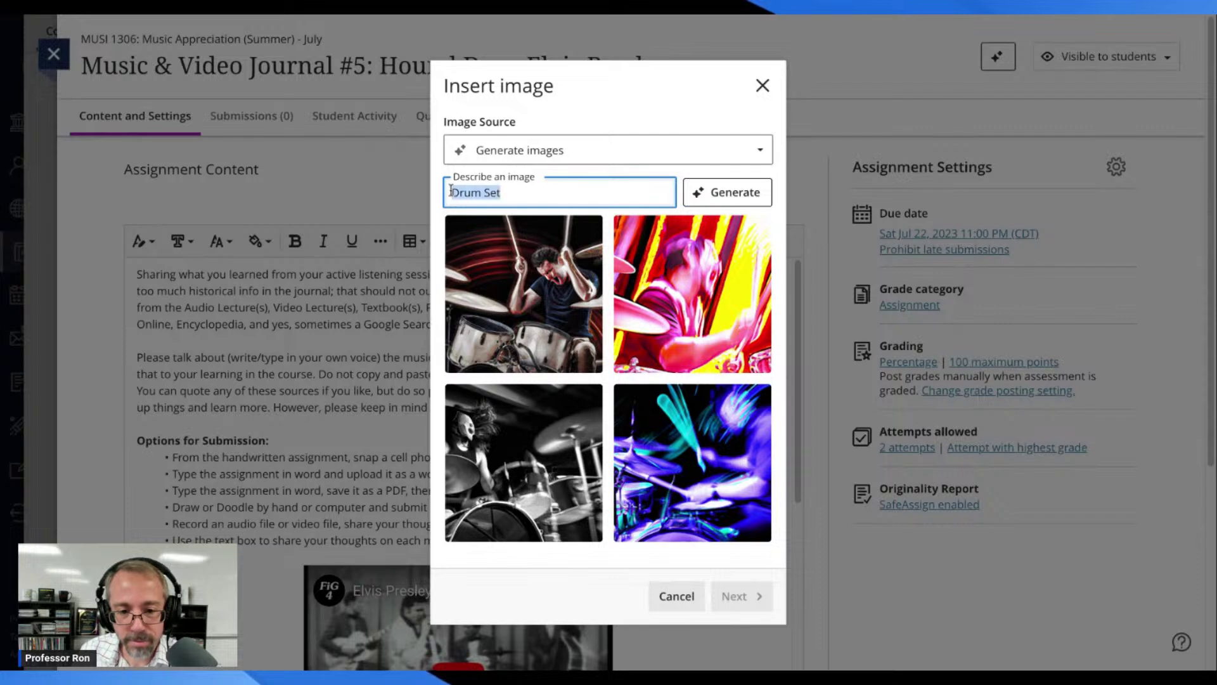
pyautogui.write('Biology Class')
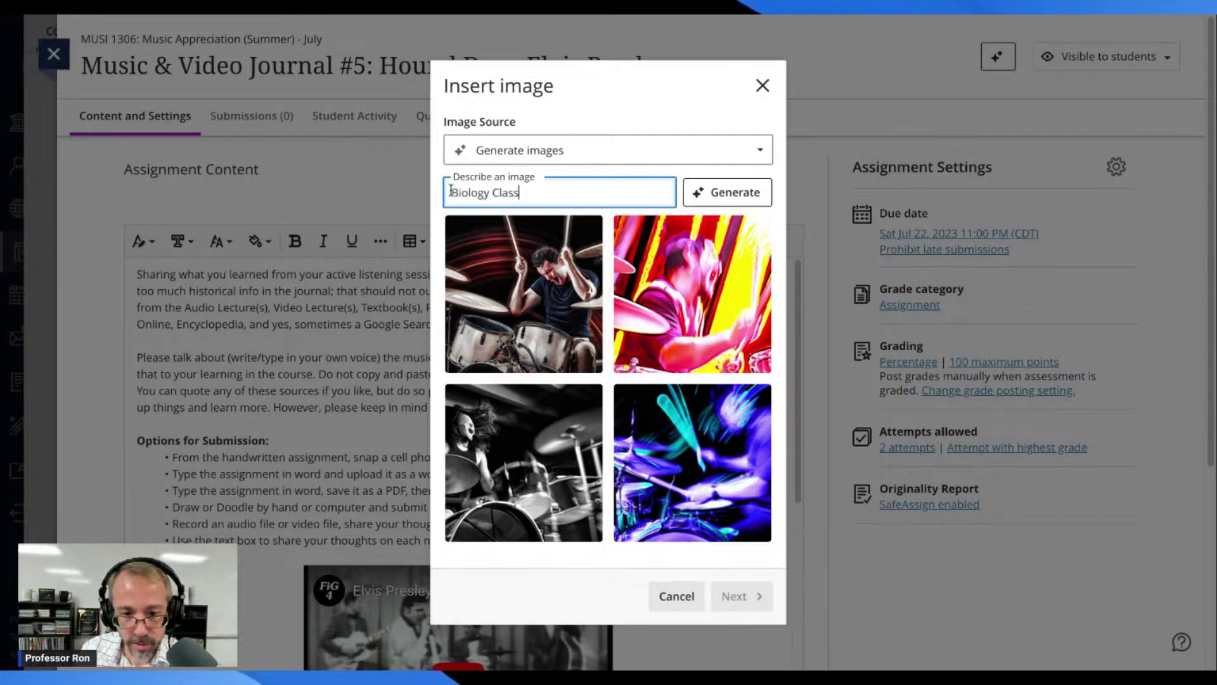
pyautogui.click(733, 202)
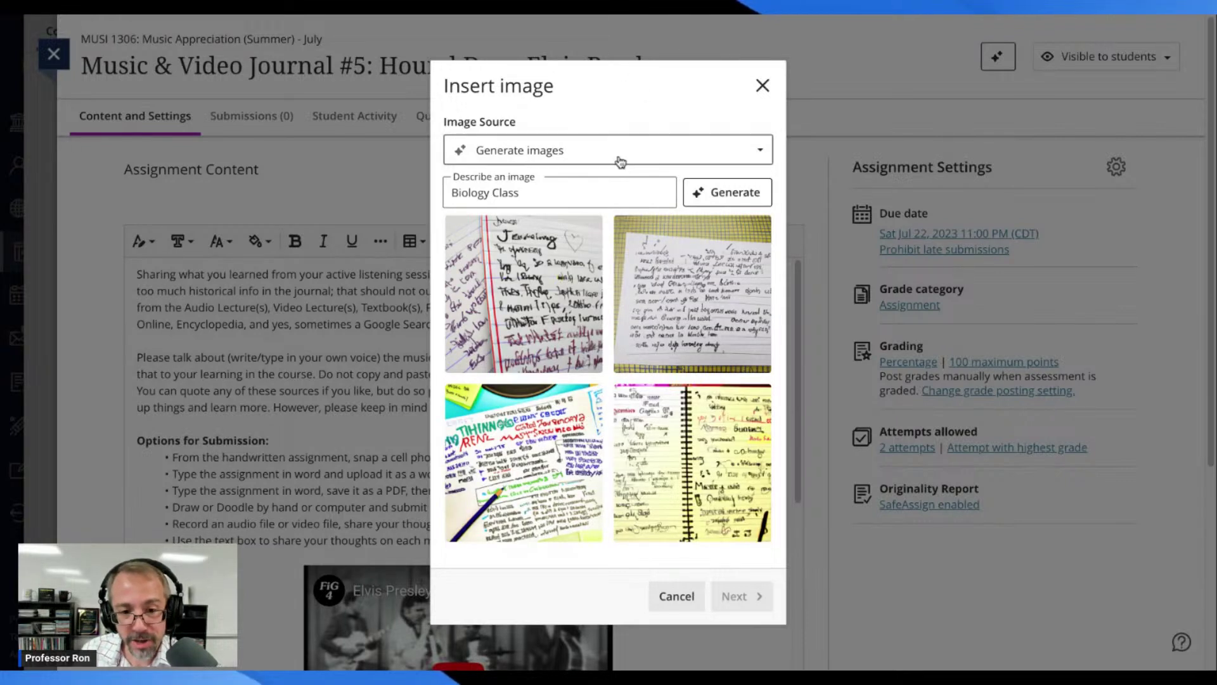
# Step: Clear the image description, enter "lab" and generate images from it
pyautogui.moveTo(548, 198); pyautogui.dragTo(456, 195)
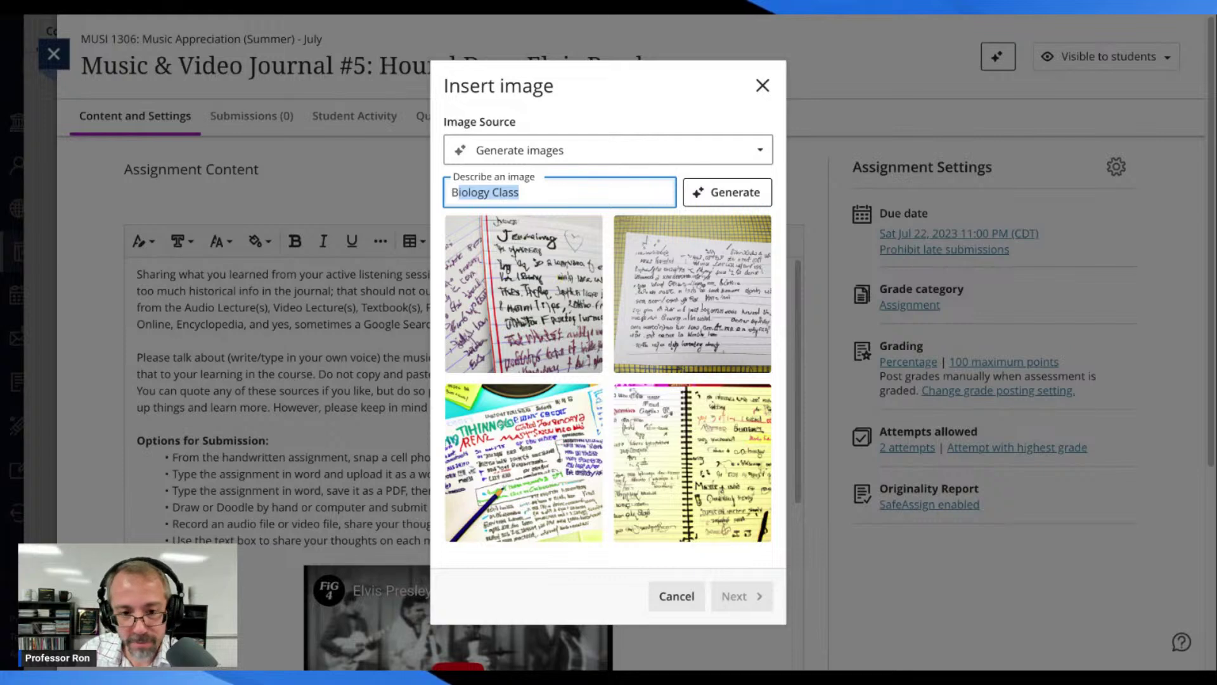
pyautogui.press('BackSpace')
pyautogui.press('BackSpace')
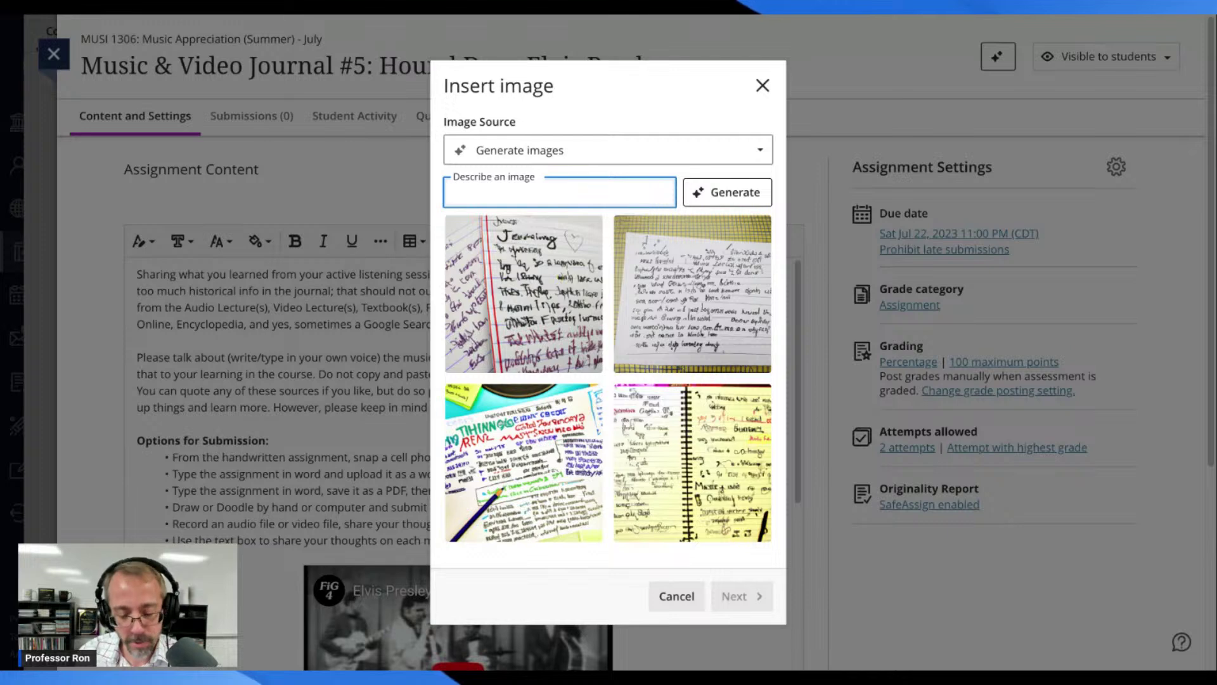
pyautogui.write('lab')
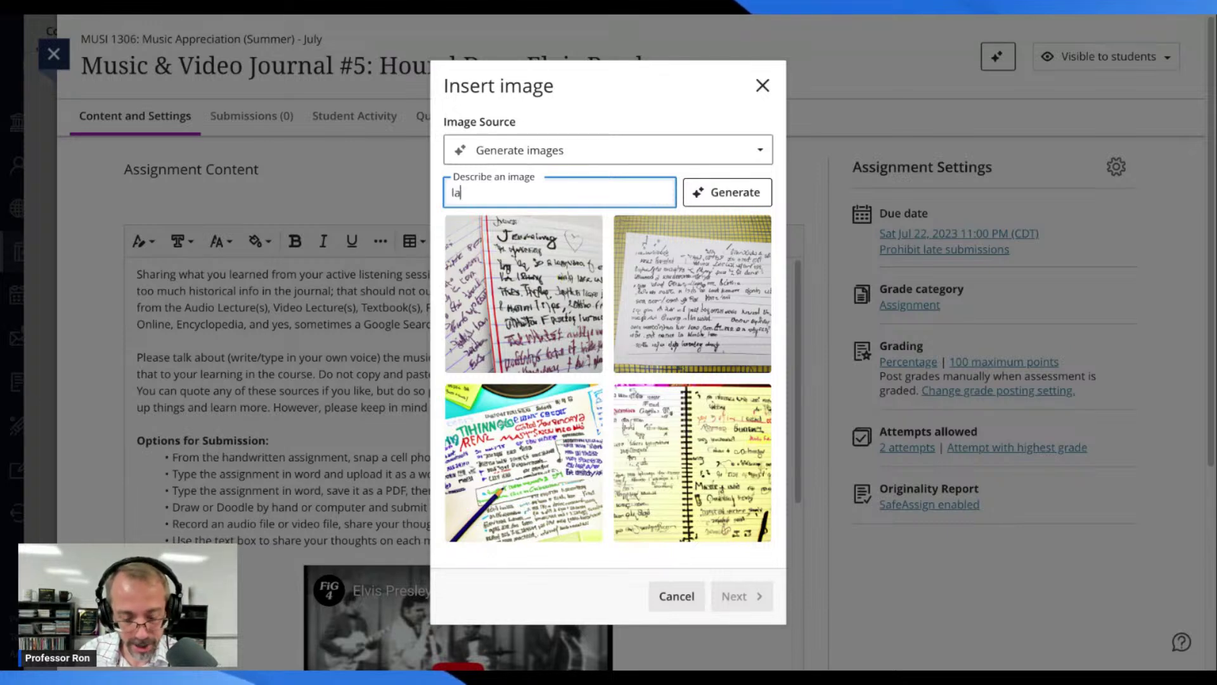
pyautogui.click(733, 190)
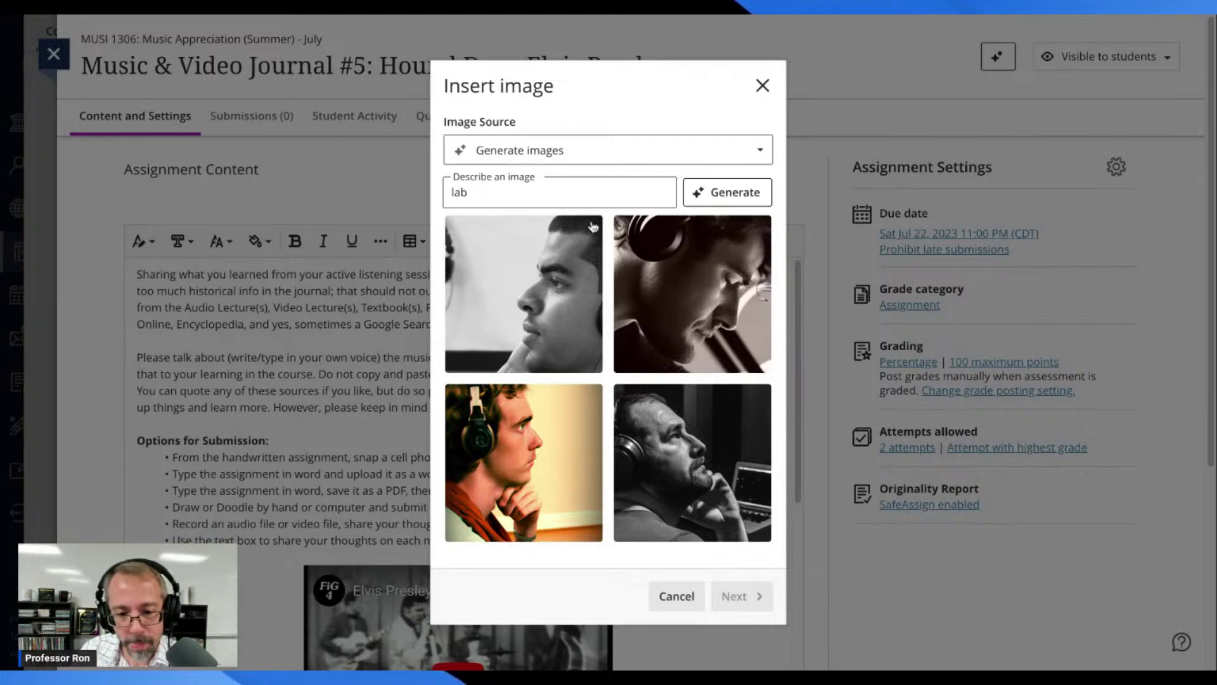
# Step: Replace the image description with "Biology lab" and generate images from it
pyautogui.click(518, 192)
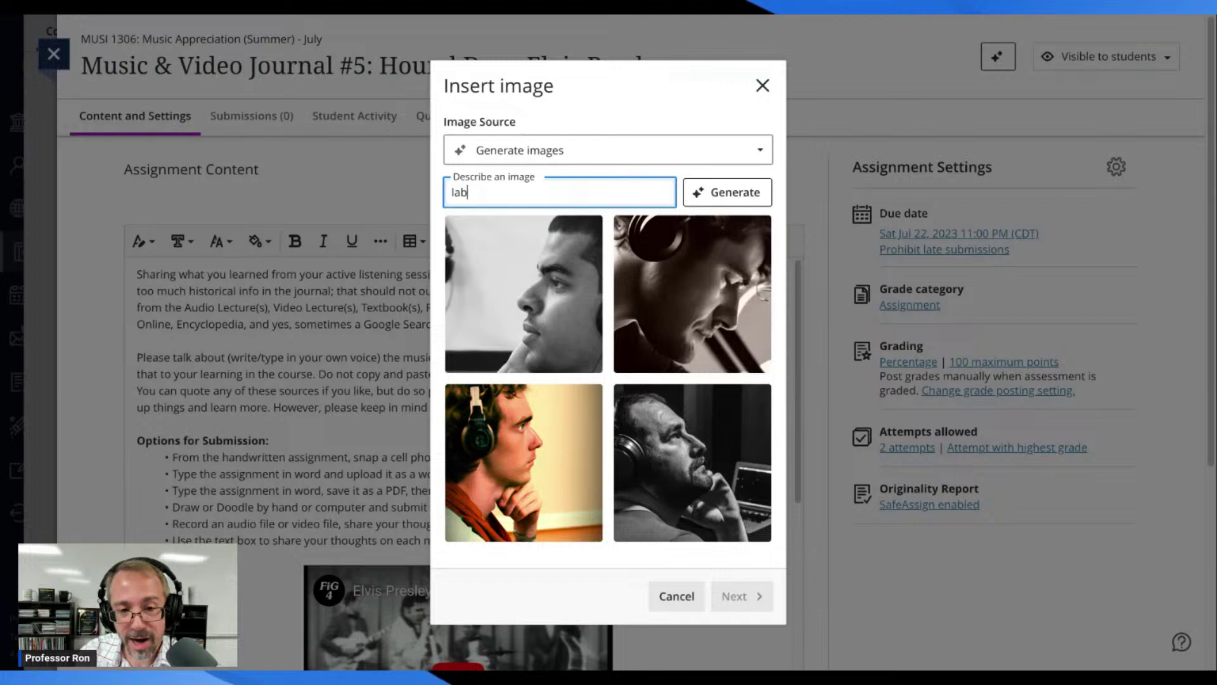
pyautogui.press('BackSpace')
pyautogui.press('BackSpace')
pyautogui.press('BackSpace')
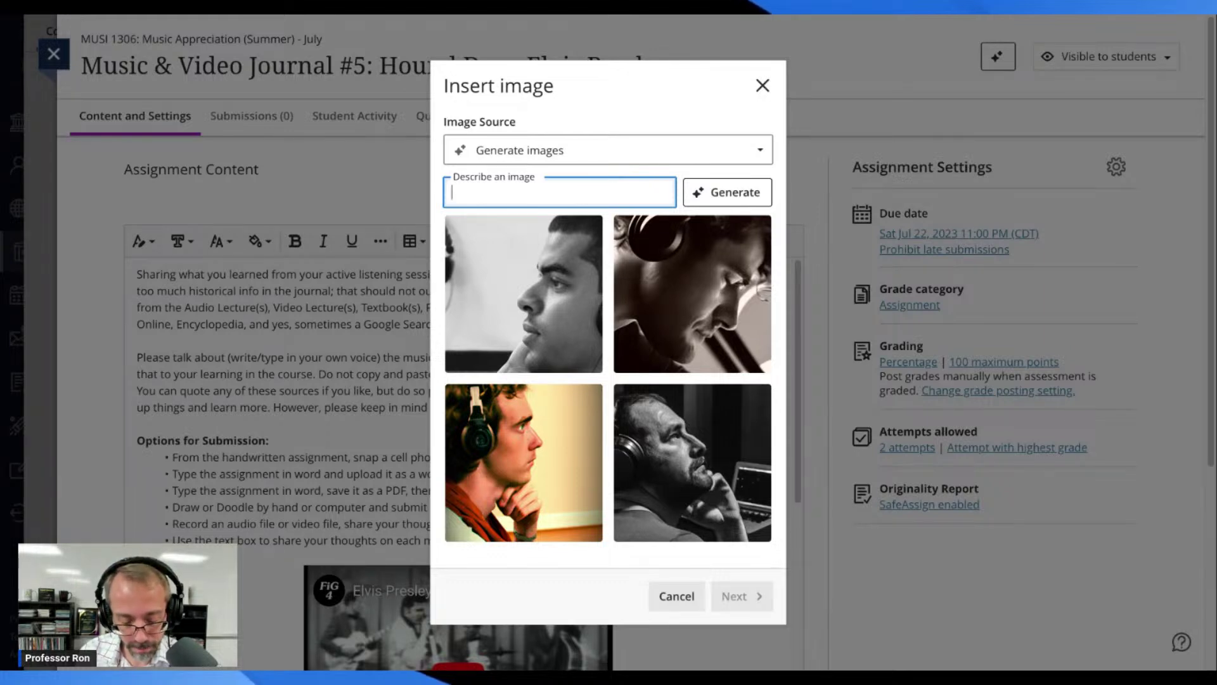
pyautogui.write('Bi')
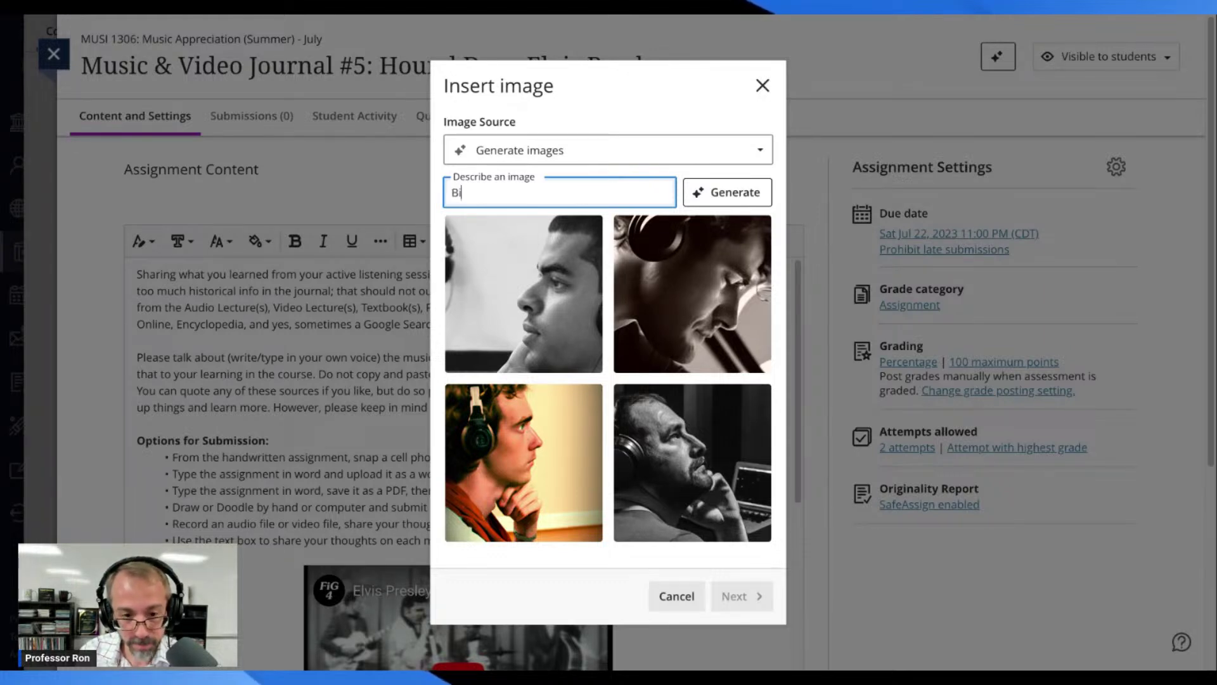
pyautogui.write('ology lab')
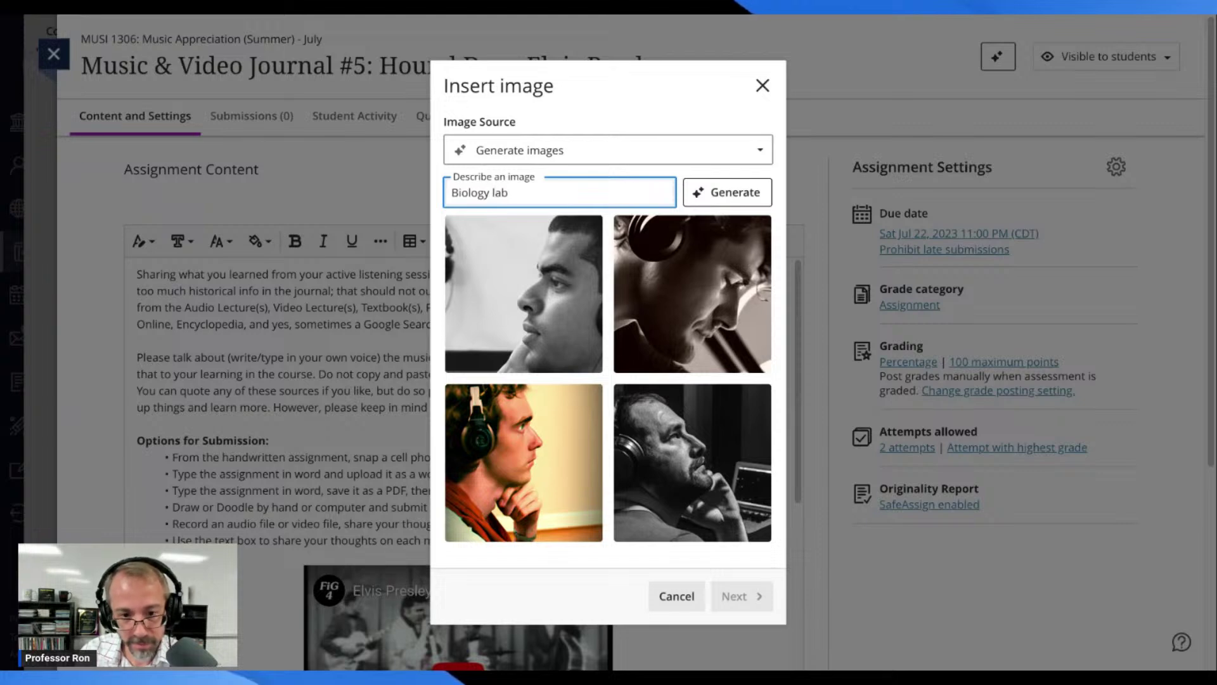
pyautogui.press('Return')
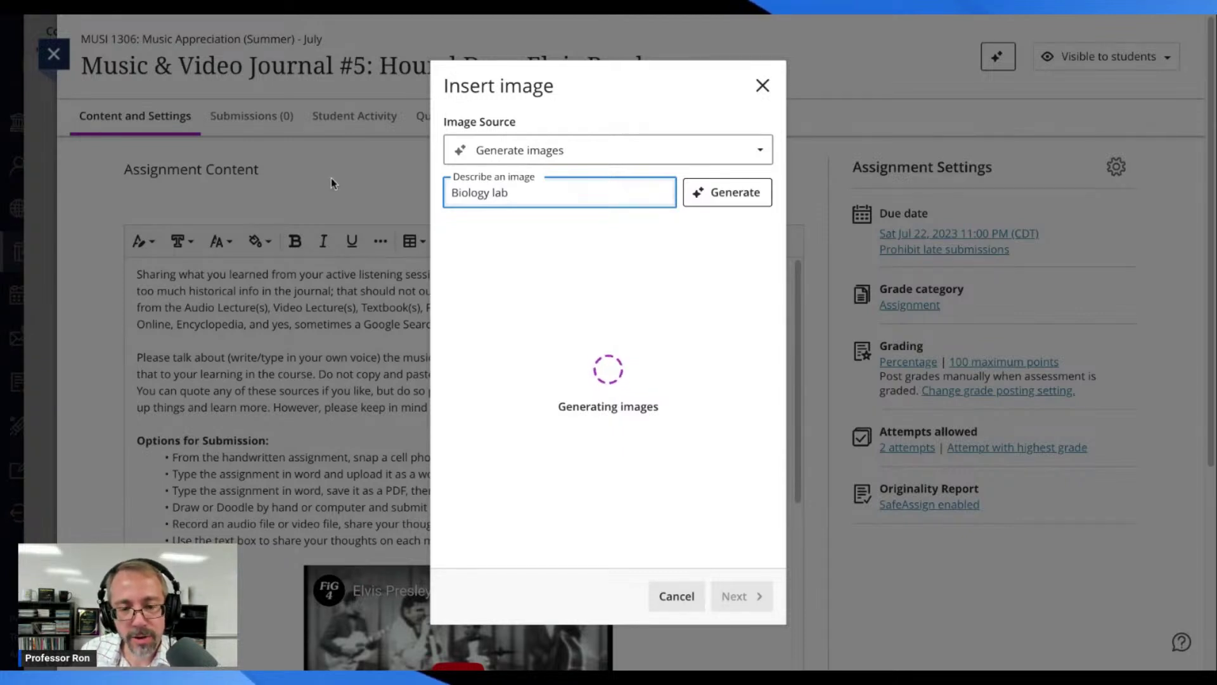
pyautogui.click(271, 14)
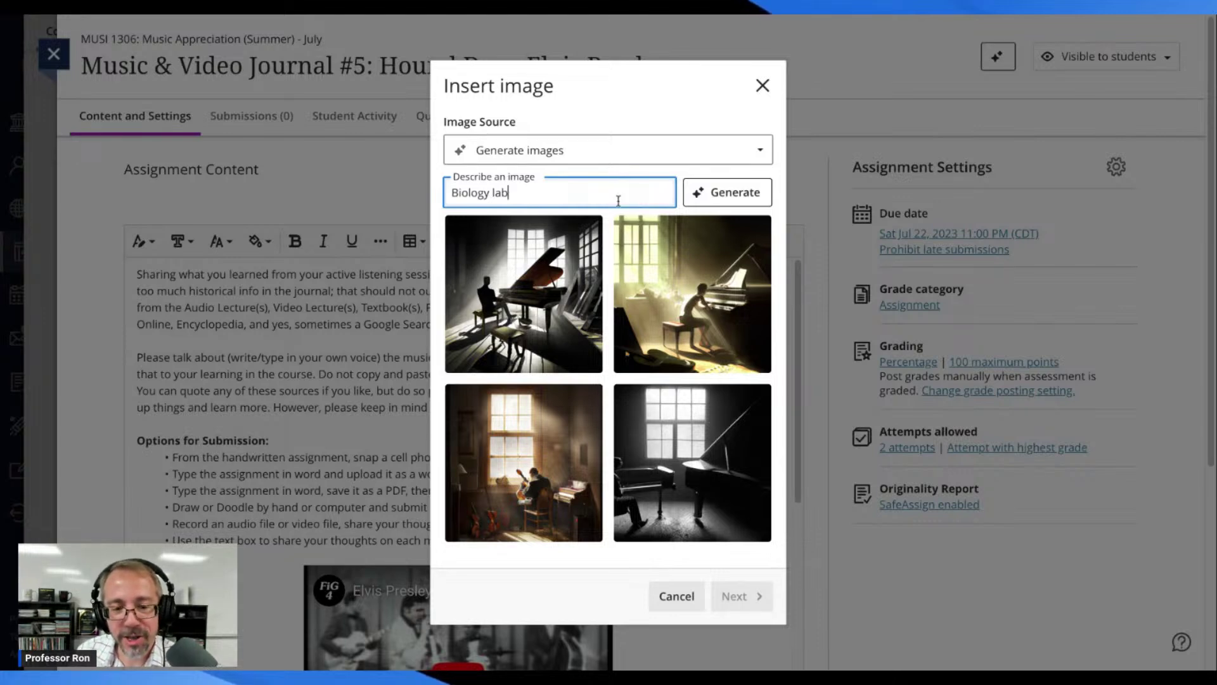
# Step: Clear the biology description, enter "Race Car" and generate images from it
pyautogui.moveTo(527, 197); pyautogui.dragTo(434, 201)
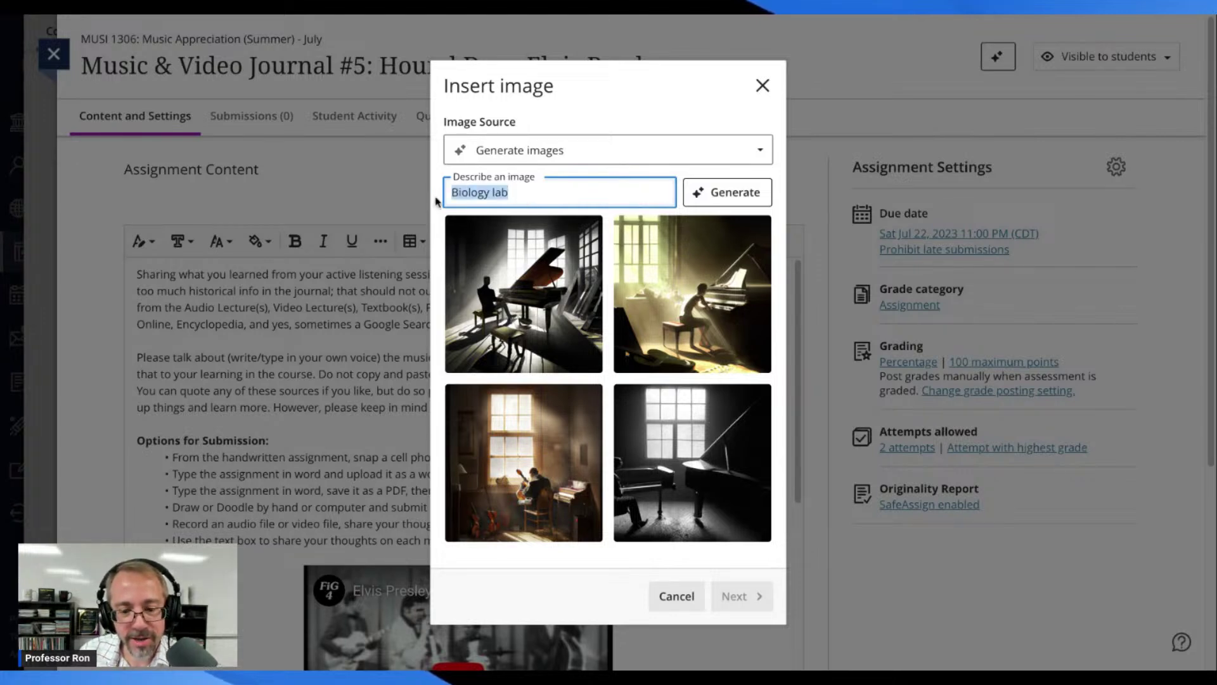
pyautogui.press('BackSpace')
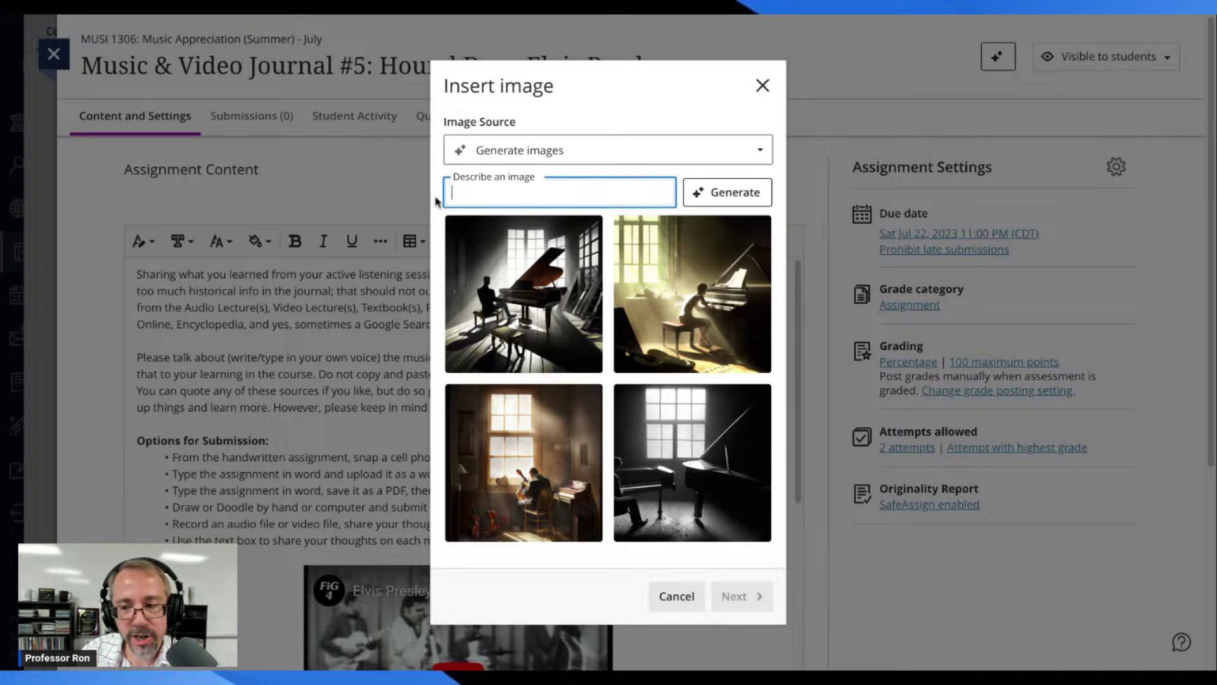
pyautogui.hotkey('alt', 'Tab')
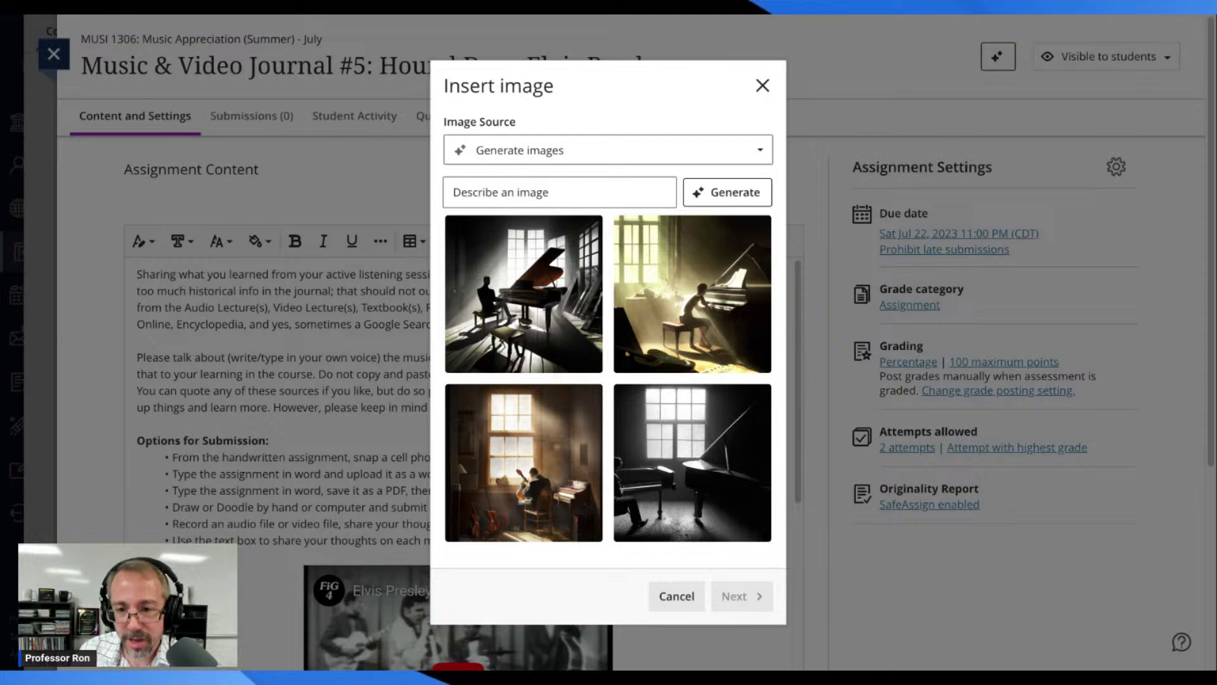
pyautogui.click(546, 193)
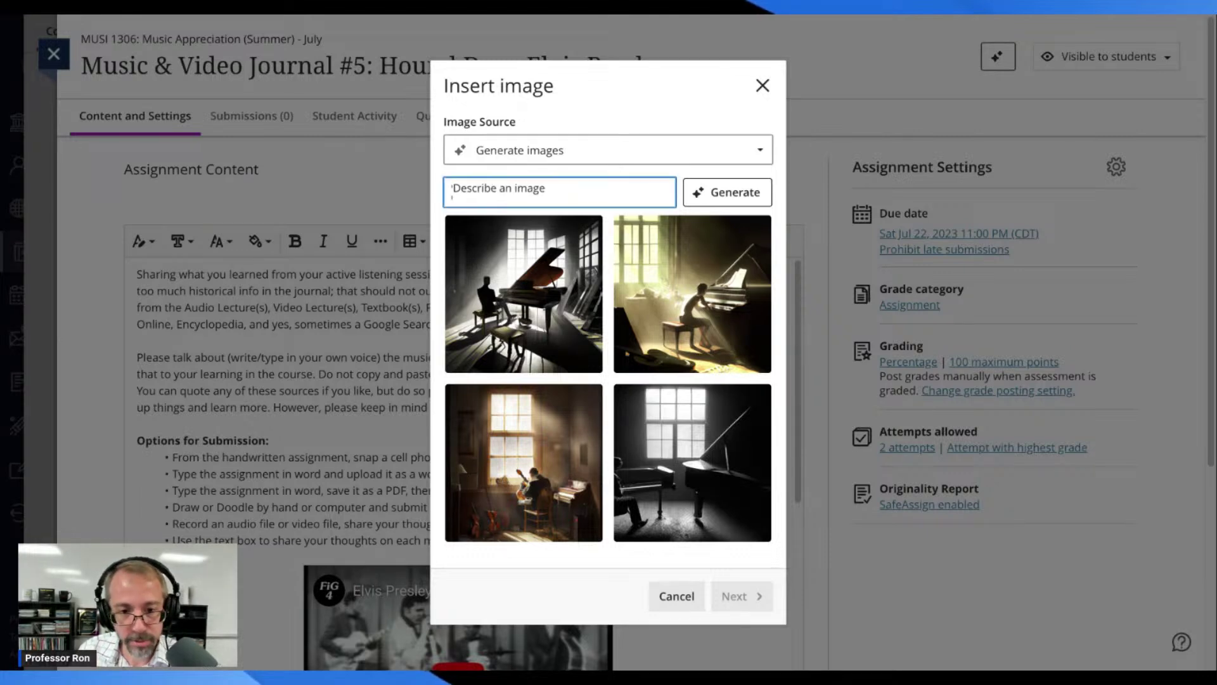
pyautogui.write('Race Car')
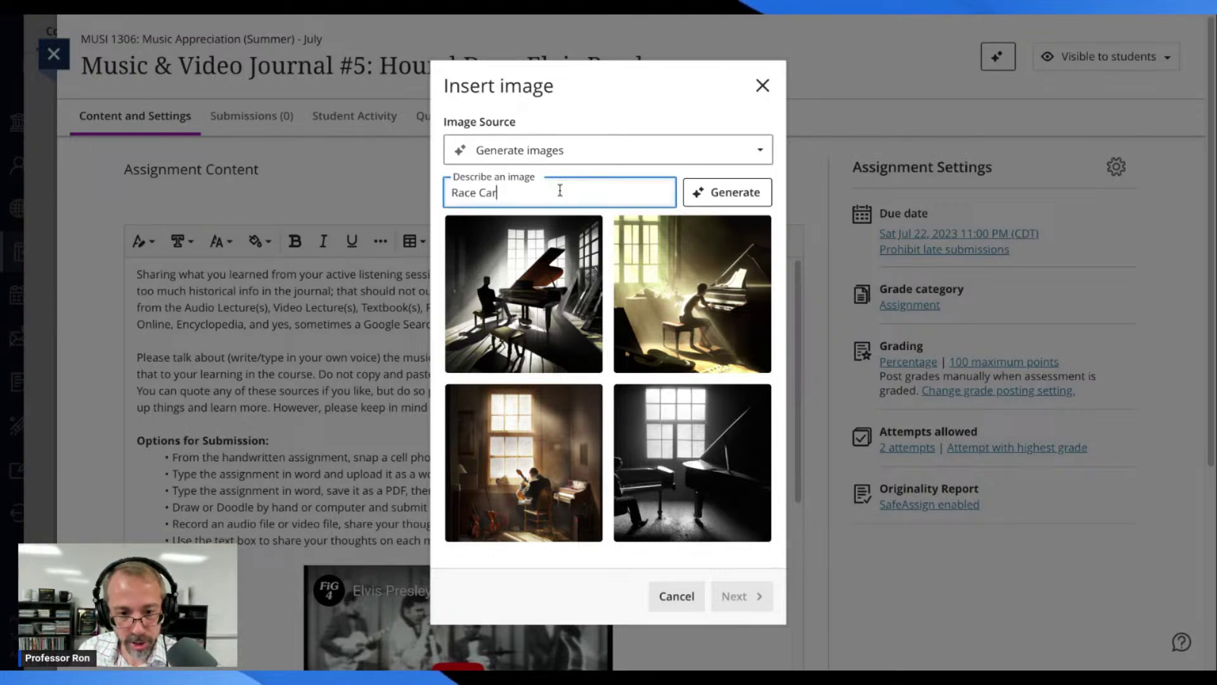
pyautogui.click(733, 197)
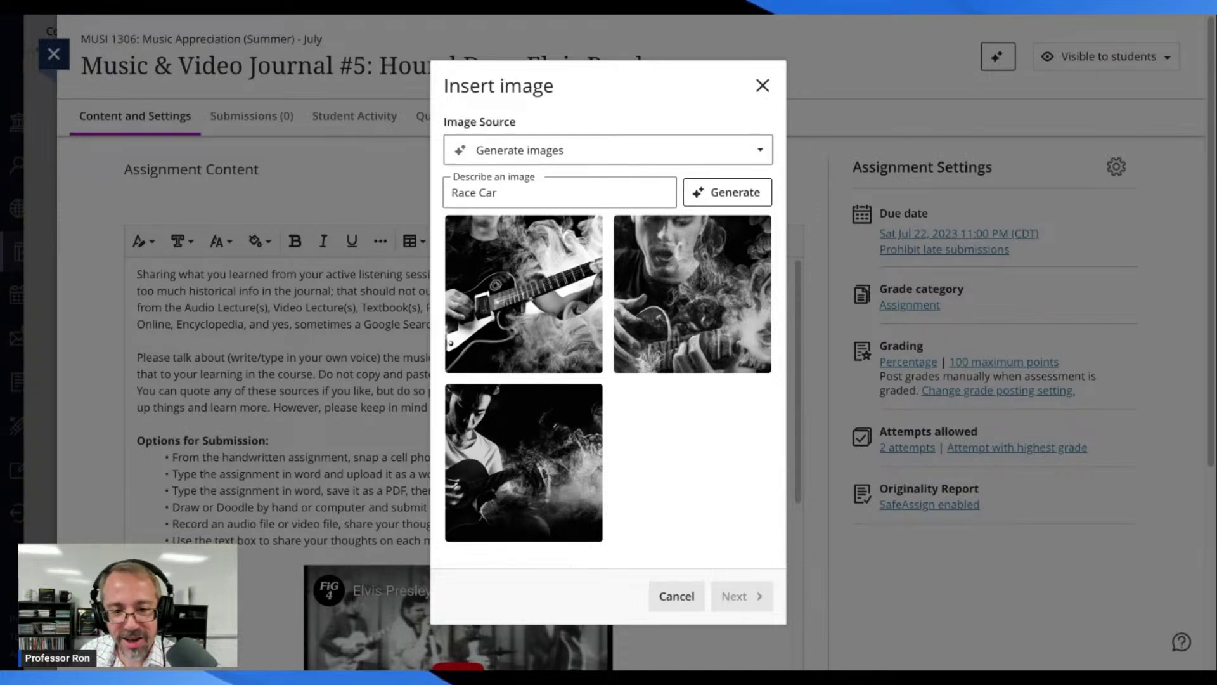
# Step: Dismiss the image generation without inserting a picture, and also close a newly started image insertion
pyautogui.click(524, 197)
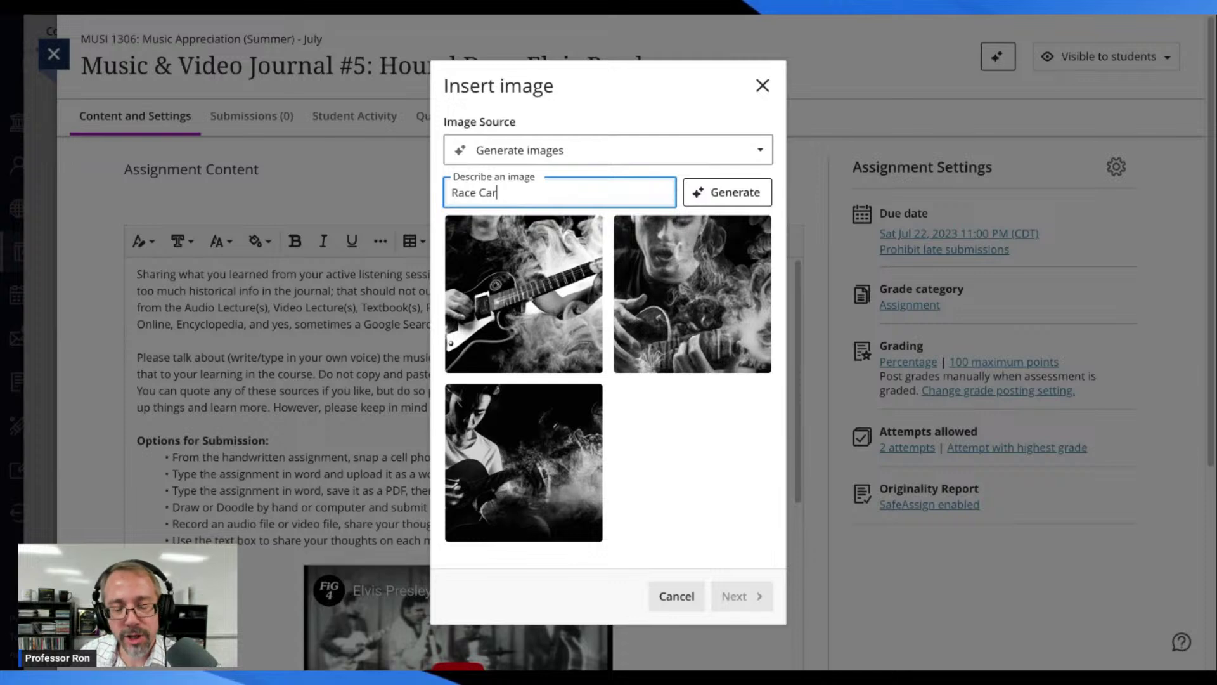
pyautogui.click(762, 85)
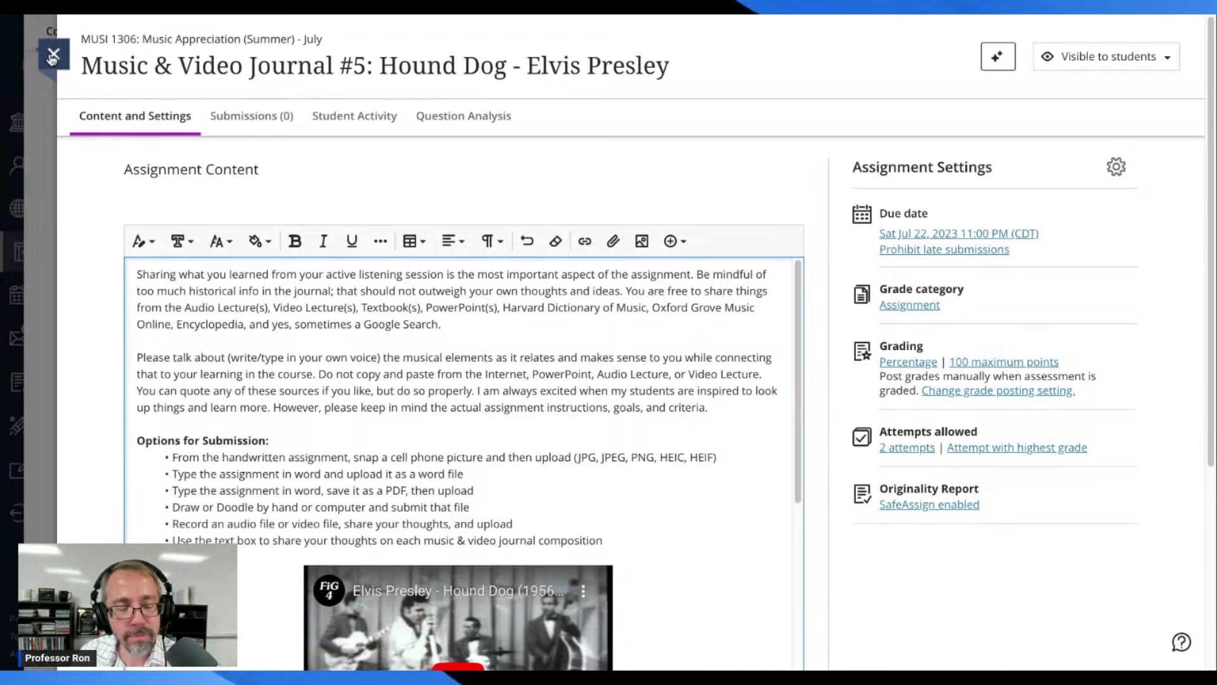
pyautogui.click(643, 242)
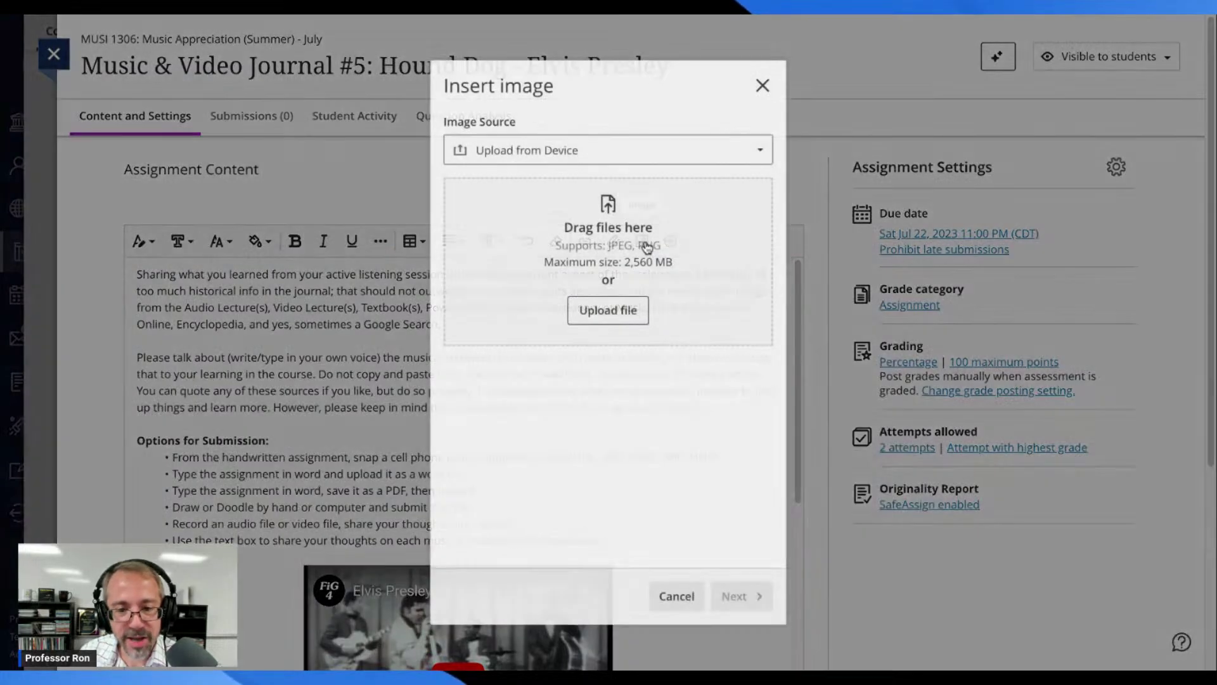
pyautogui.click(763, 85)
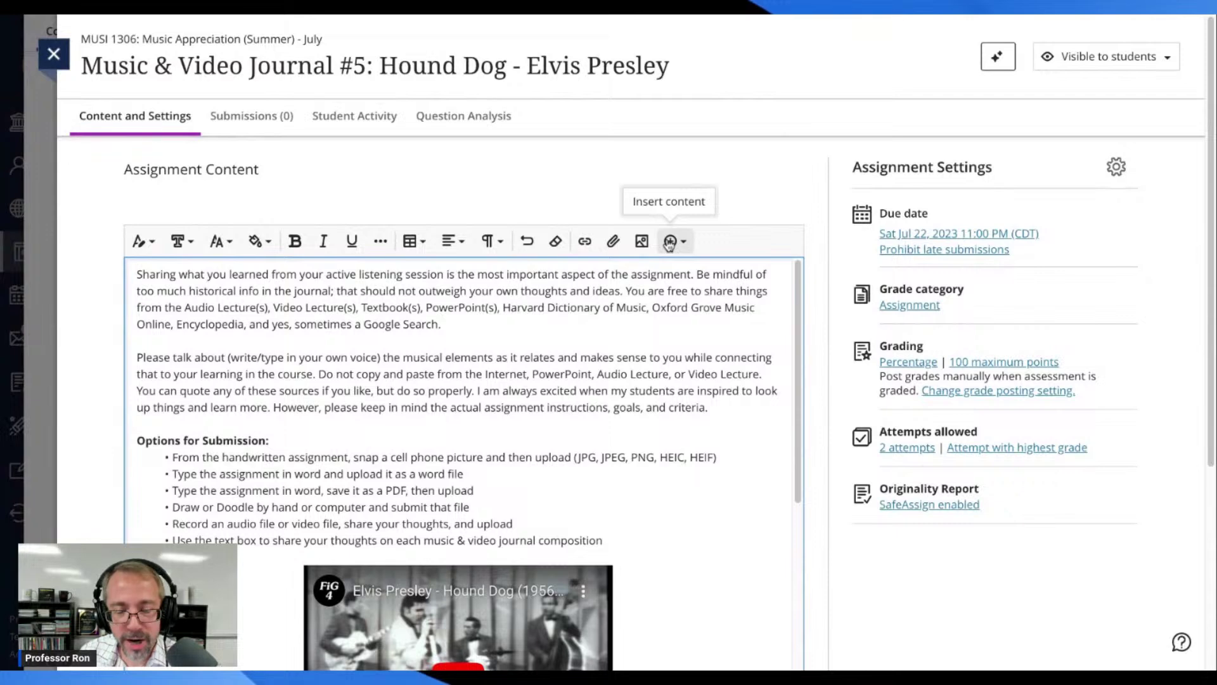
# Step: Start inserting an image from the web above the assignment text and paste the copied Blackboard image address as its URL
pyautogui.click(669, 243)
pyautogui.click(633, 314)
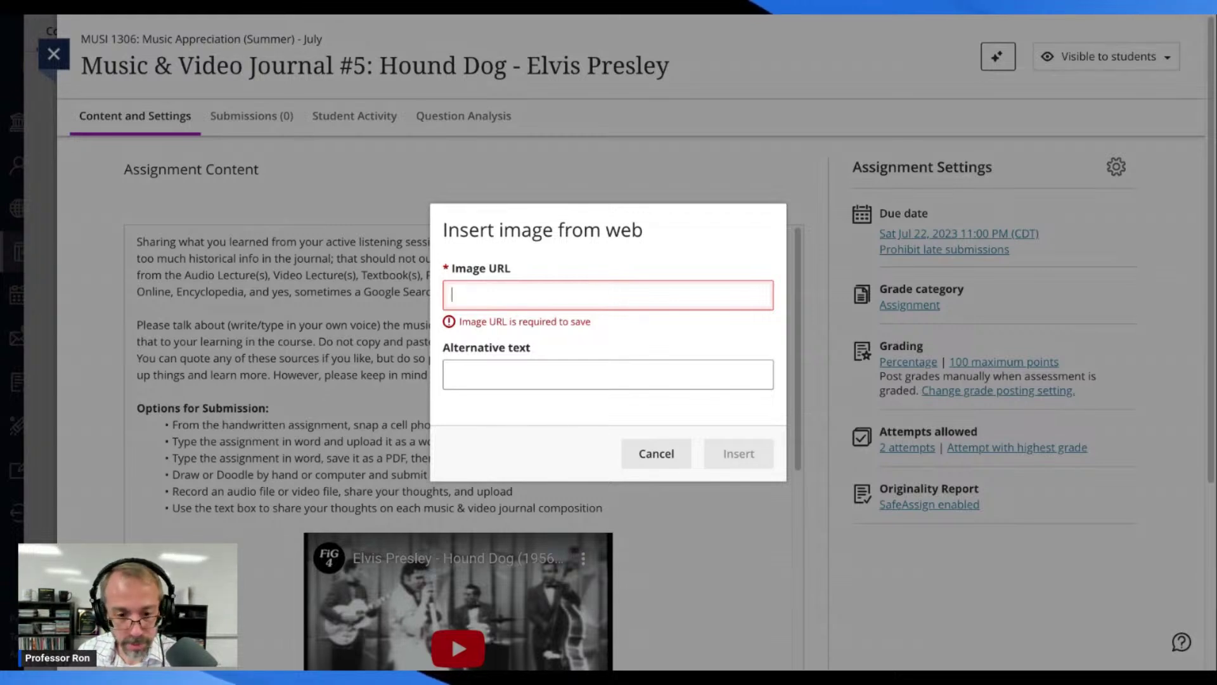
pyautogui.hotkey('ctrl', 'v')
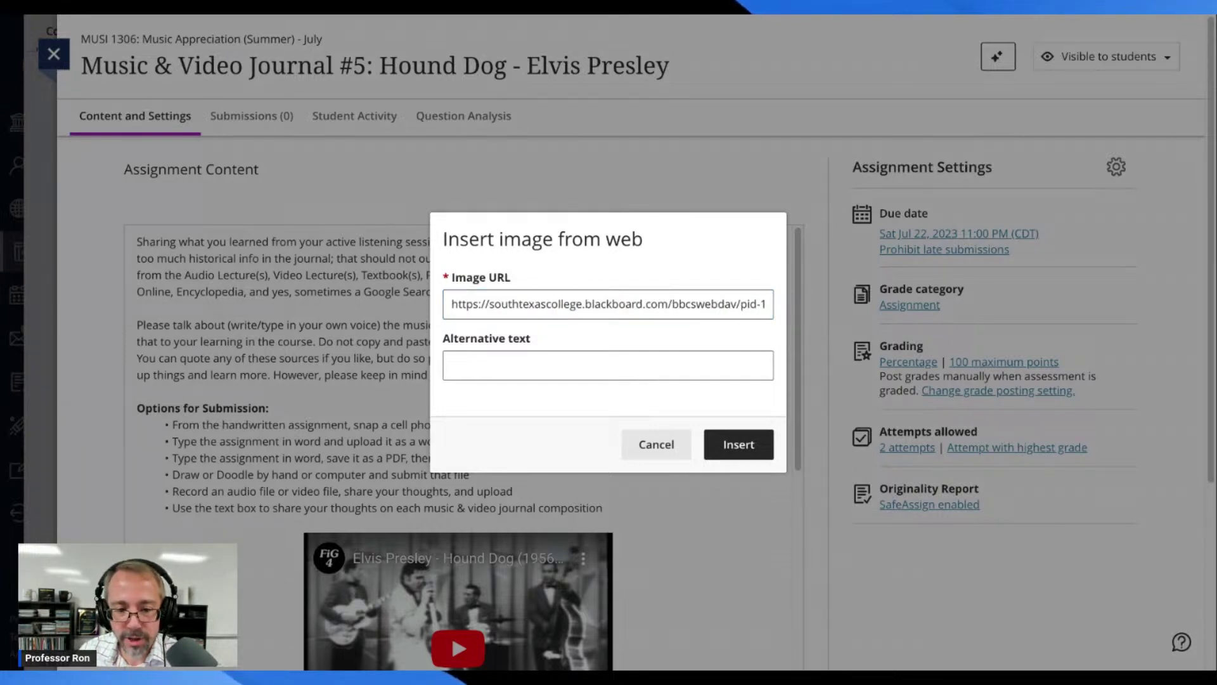
# Step: Give the web image the alternative text "a musical splash of notes." and insert it into the assignment content
pyautogui.click(608, 365)
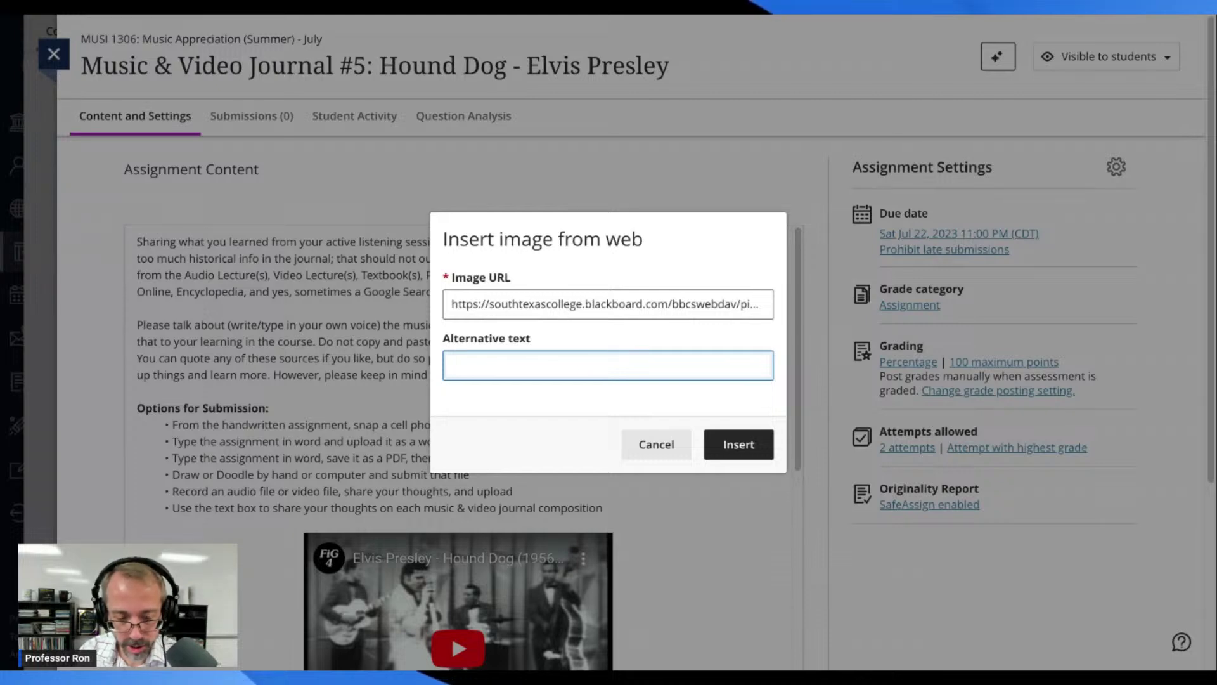
pyautogui.write('a splas')
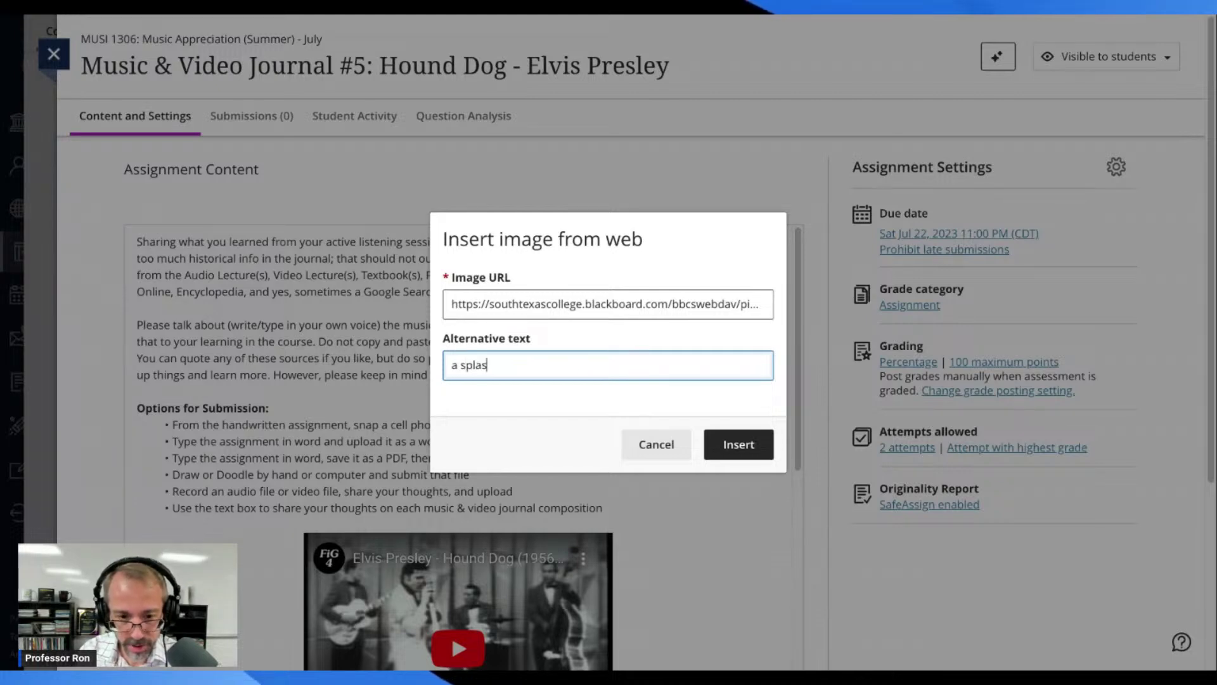
pyautogui.write('h')
pyautogui.press('BackSpace')
pyautogui.press('BackSpace')
pyautogui.press('BackSpace')
pyautogui.press('BackSpace')
pyautogui.press('BackSpace')
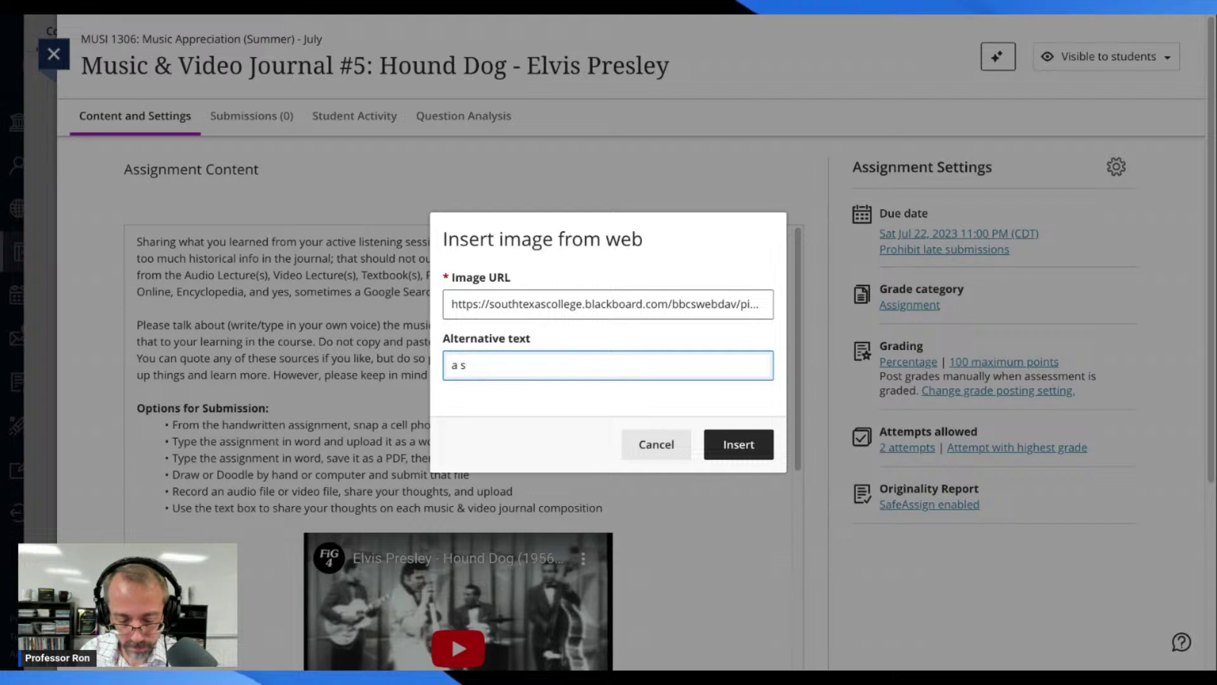
pyautogui.press('BackSpace')
pyautogui.press('BackSpace')
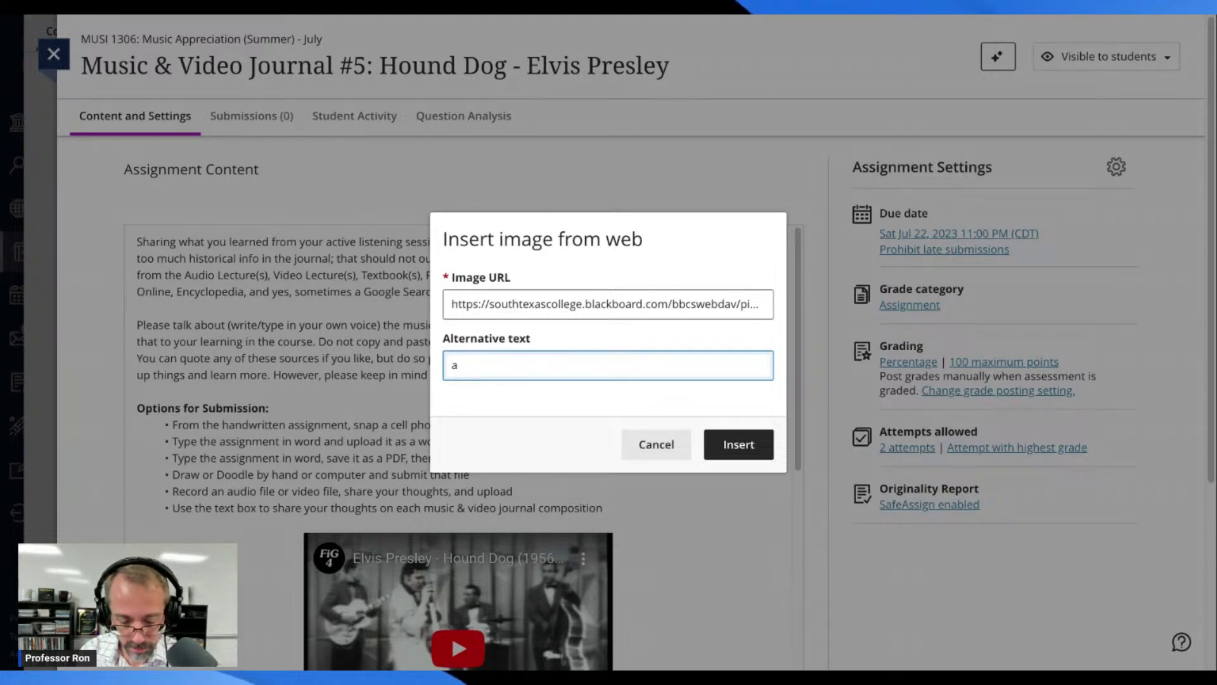
pyautogui.write('musicalo')
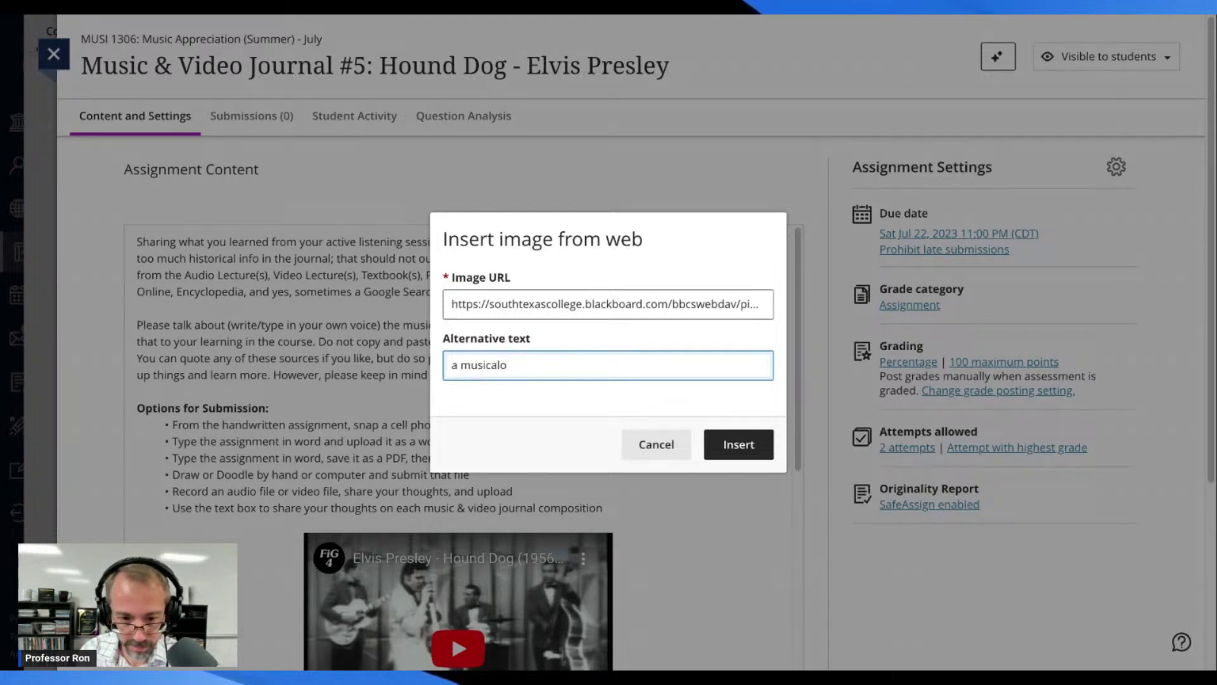
pyautogui.press('BackSpace')
pyautogui.write('sp')
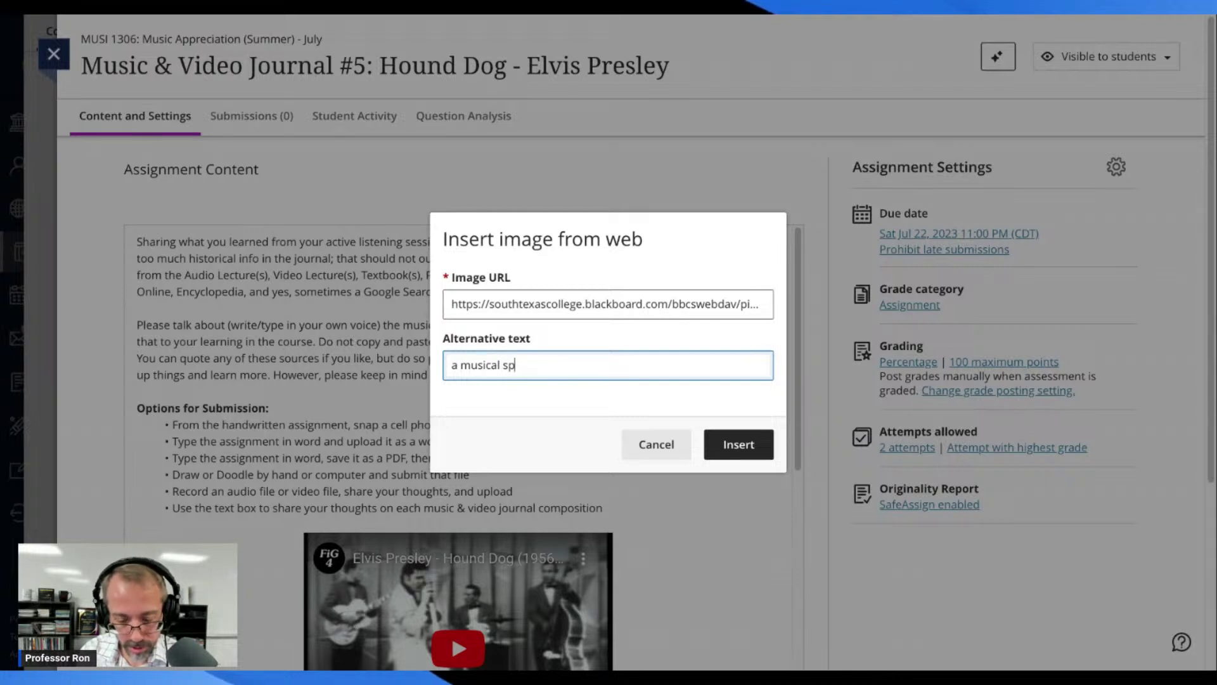
pyautogui.write('lash ')
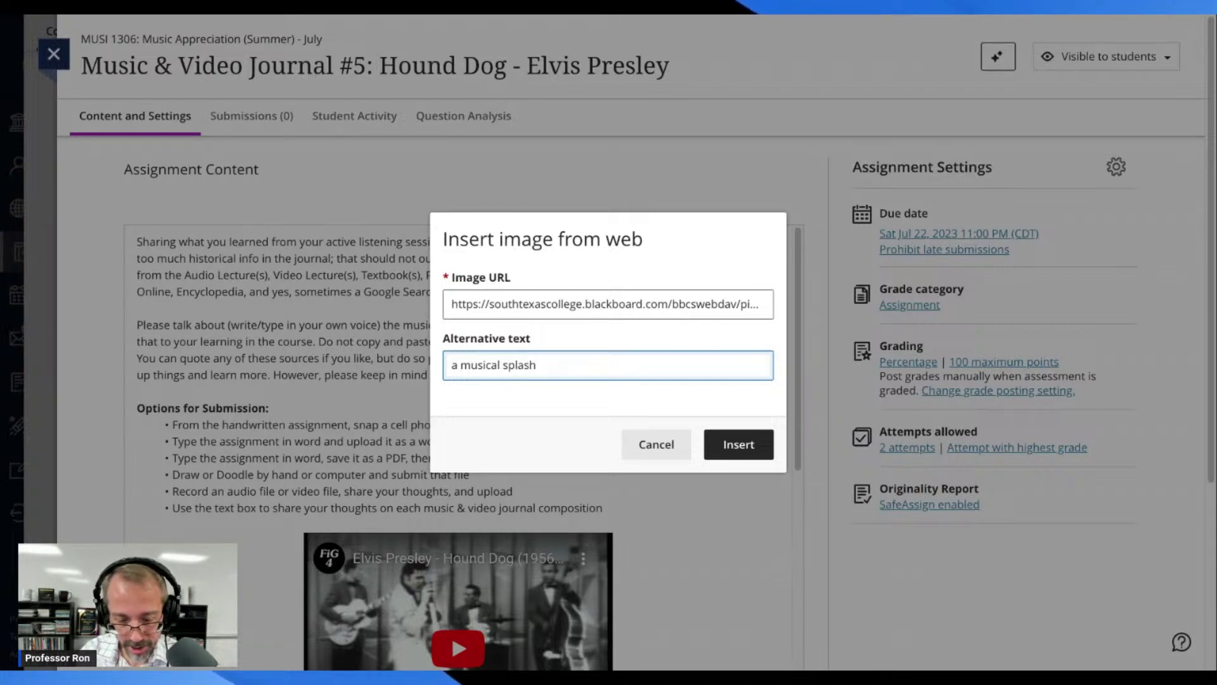
pyautogui.write('of notes')
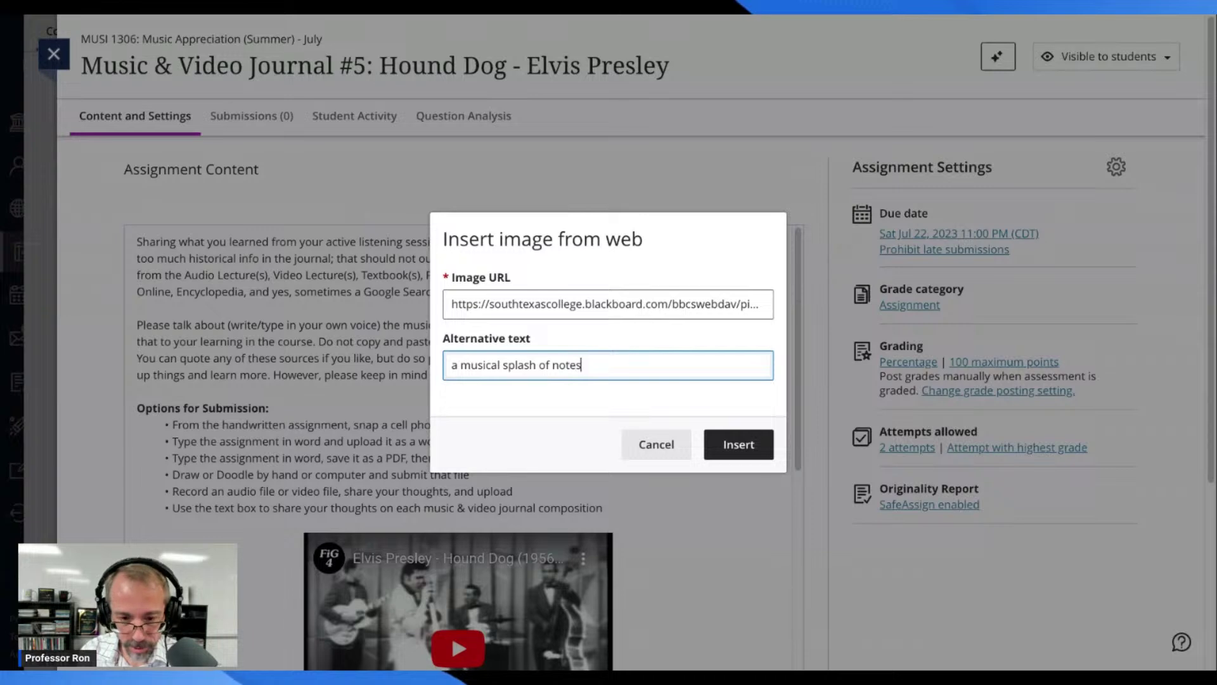
pyautogui.write('.')
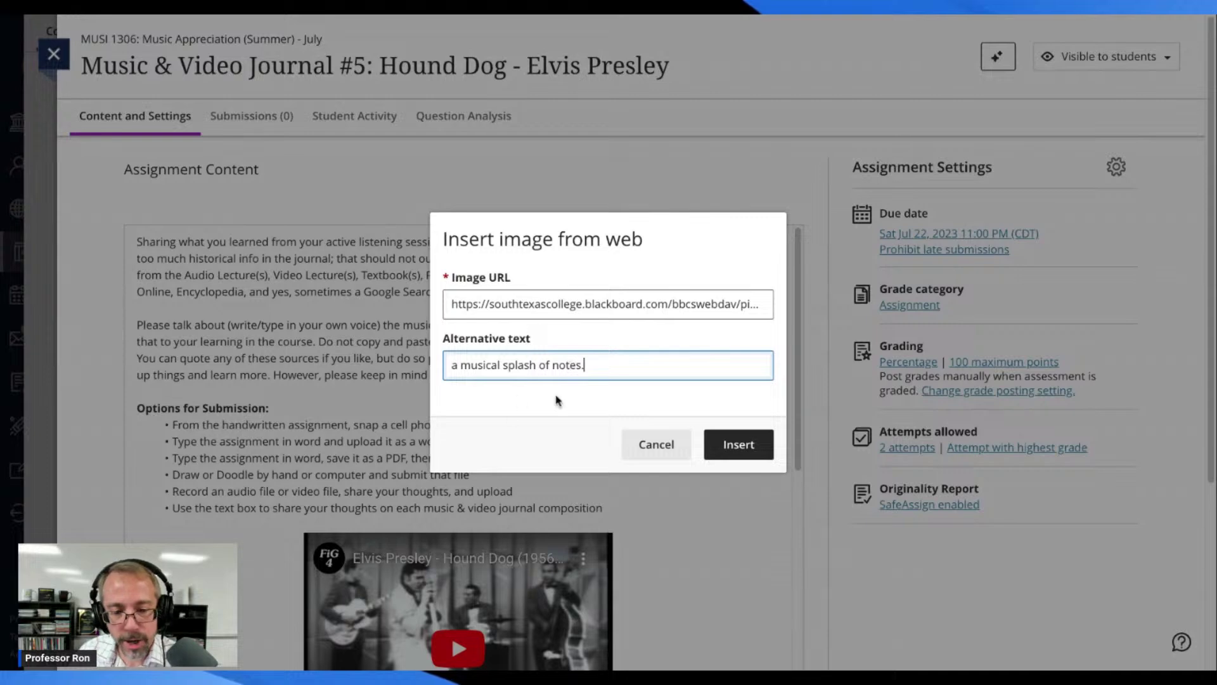
pyautogui.click(746, 454)
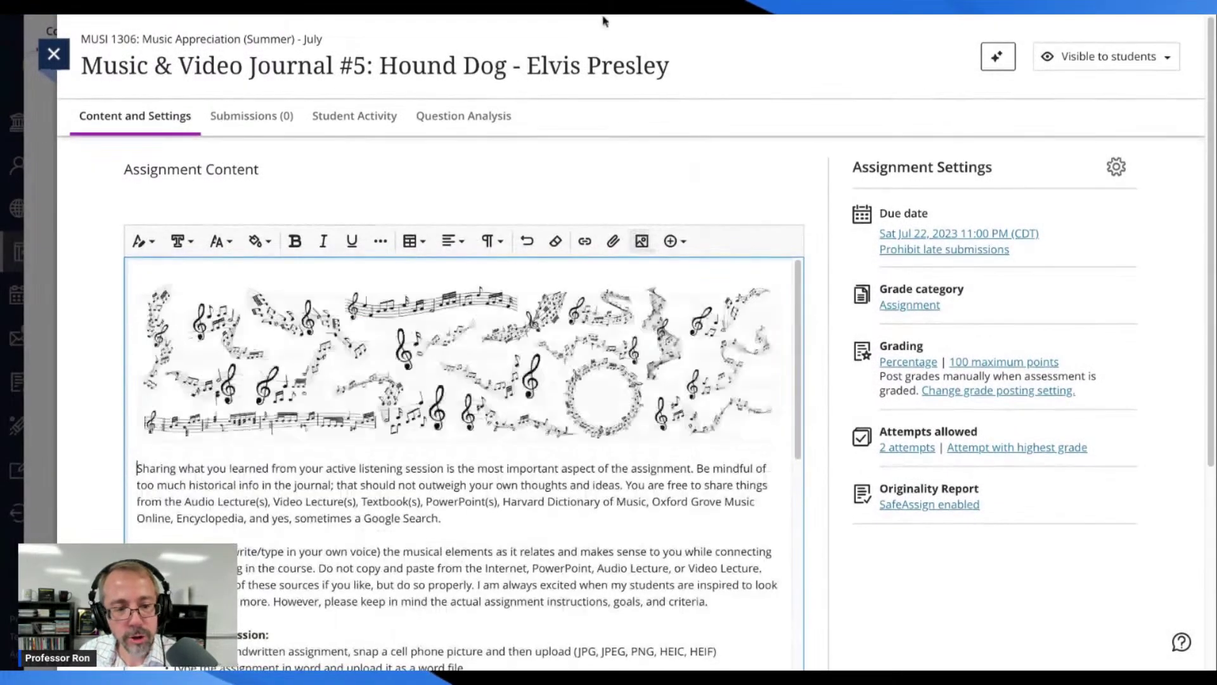
# Step: Save the edited journal content and close Music & Video Journal #5
pyautogui.scroll(-5, 753, 391)
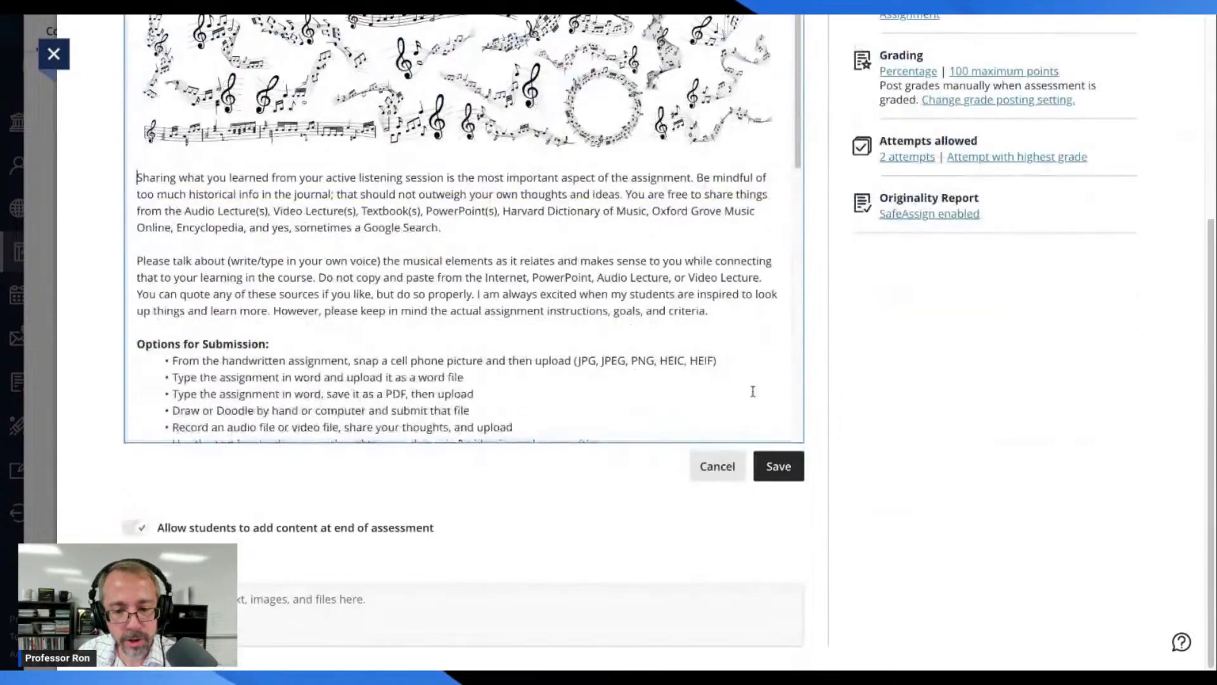
pyautogui.click(779, 466)
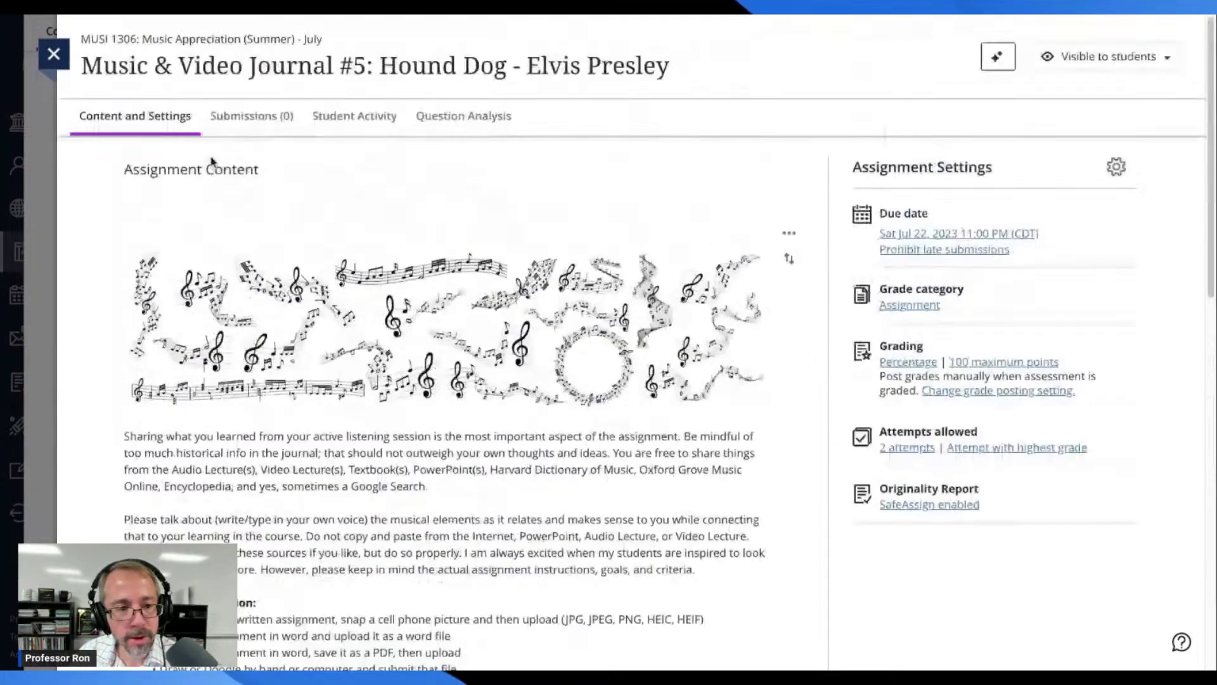
pyautogui.click(54, 54)
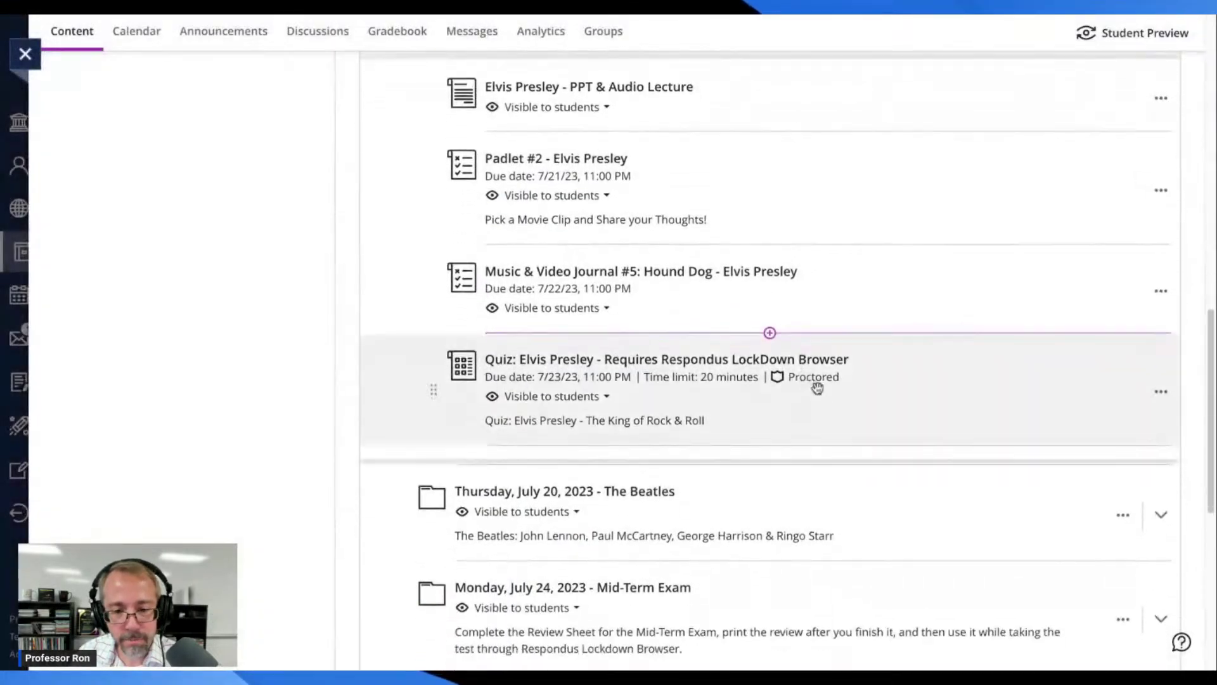
# Step: Create a new assignment between Music & Video Journal #5 and the Elvis Presley quiz
pyautogui.scroll(1, 729, 324)
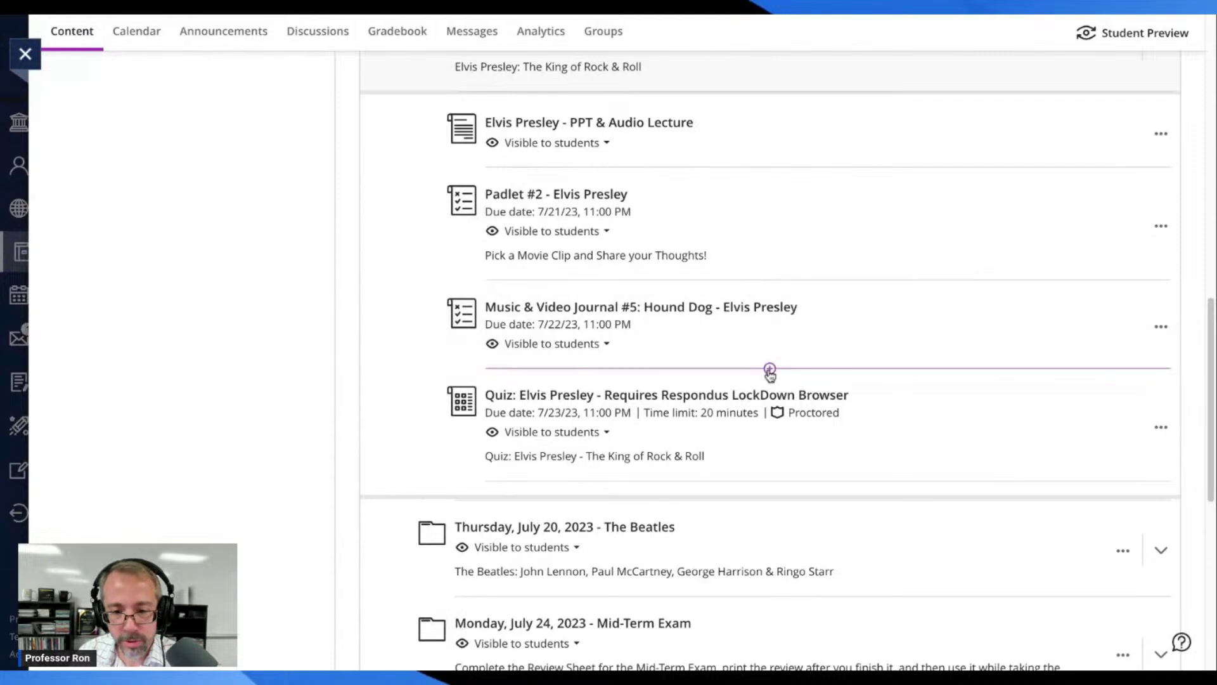
pyautogui.click(769, 369)
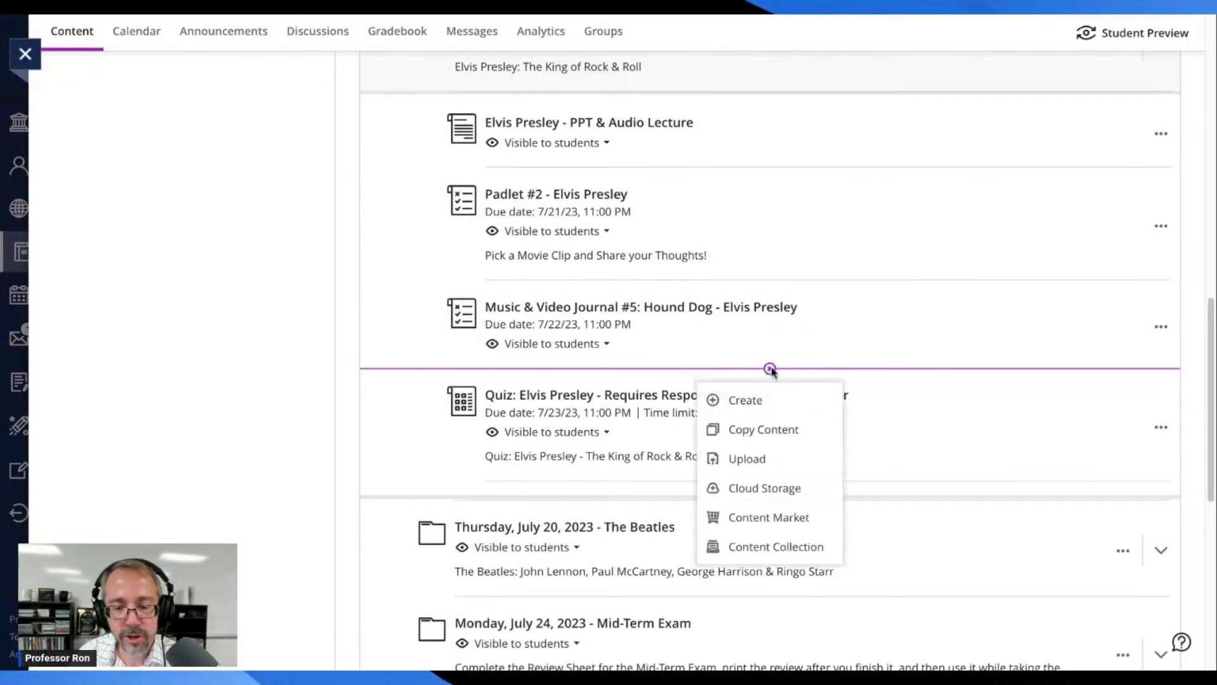
pyautogui.click(757, 407)
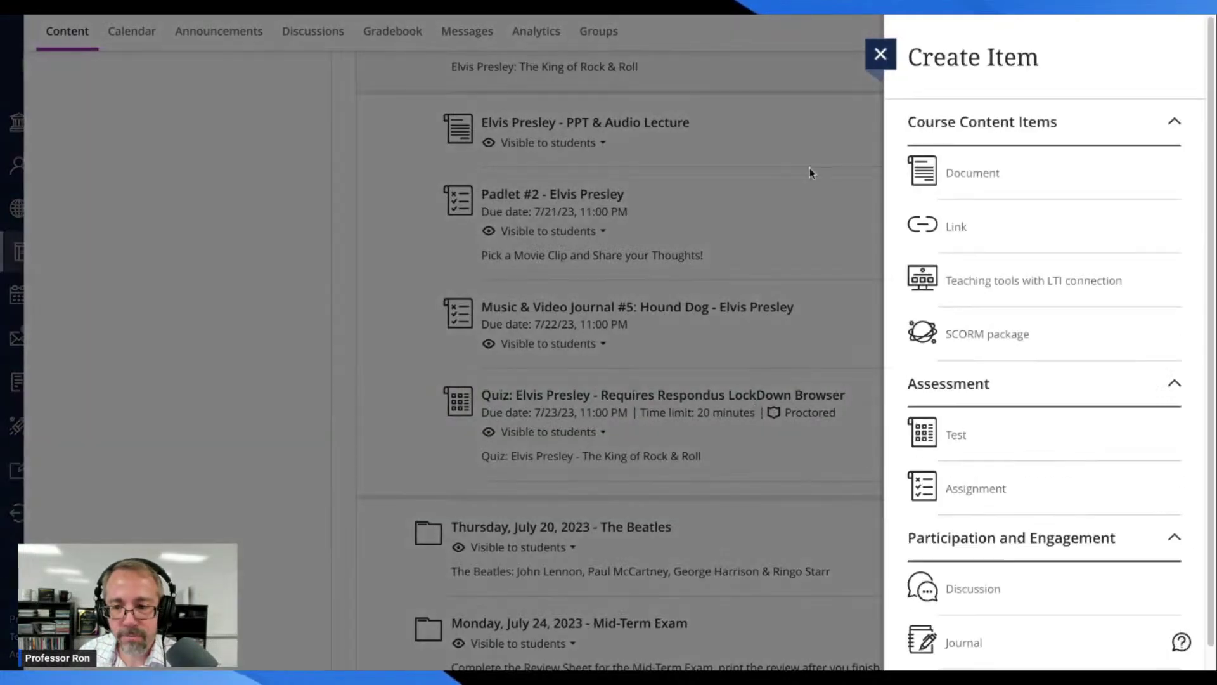
pyautogui.scroll(-2, 989, 317)
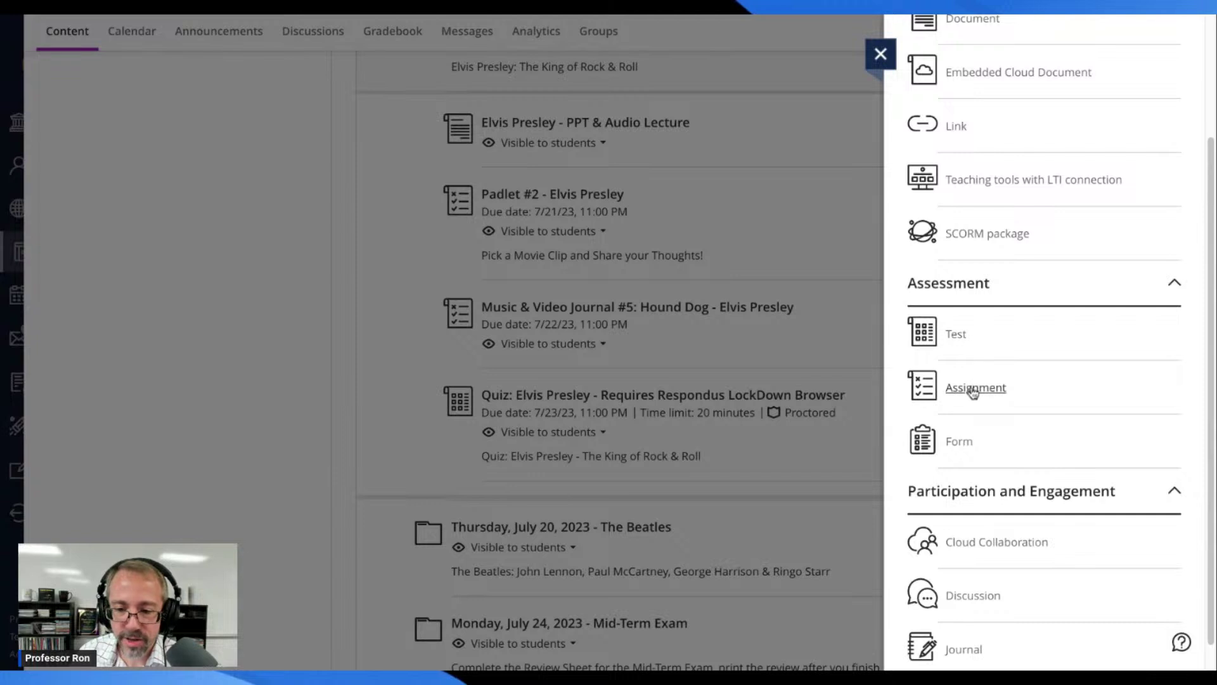
pyautogui.click(974, 388)
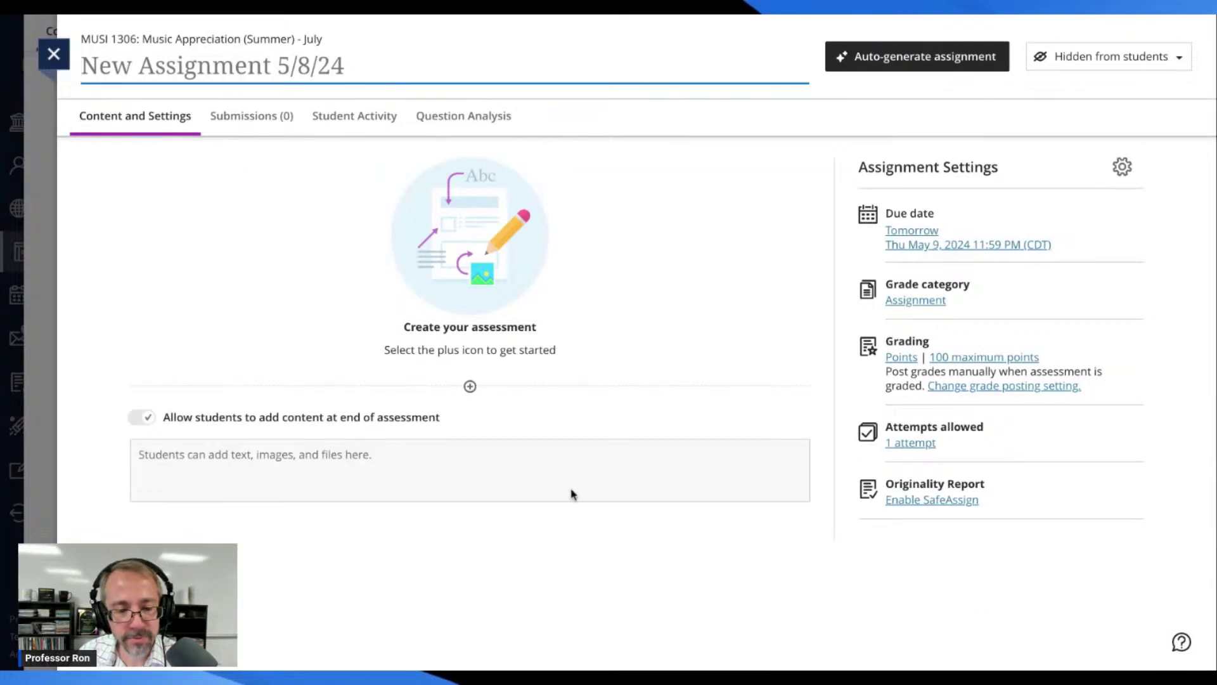
# Step: Add a text block containing "Race Car" to the new assignment
pyautogui.click(470, 386)
pyautogui.click(469, 386)
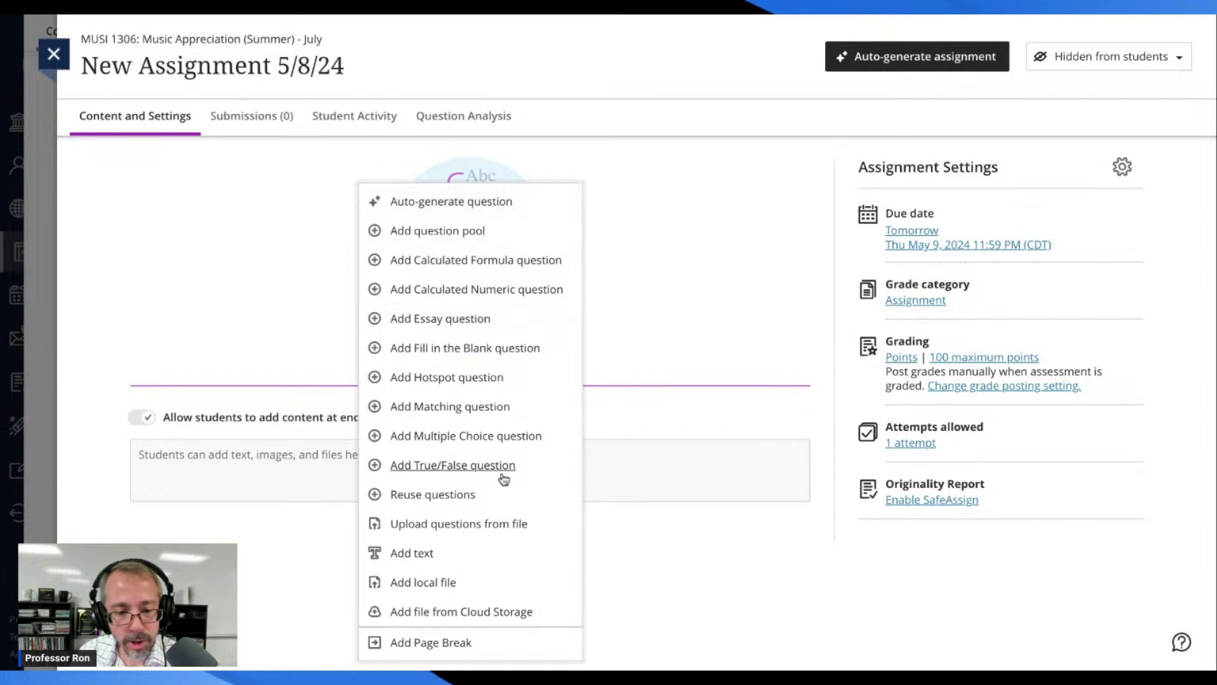
pyautogui.click(416, 554)
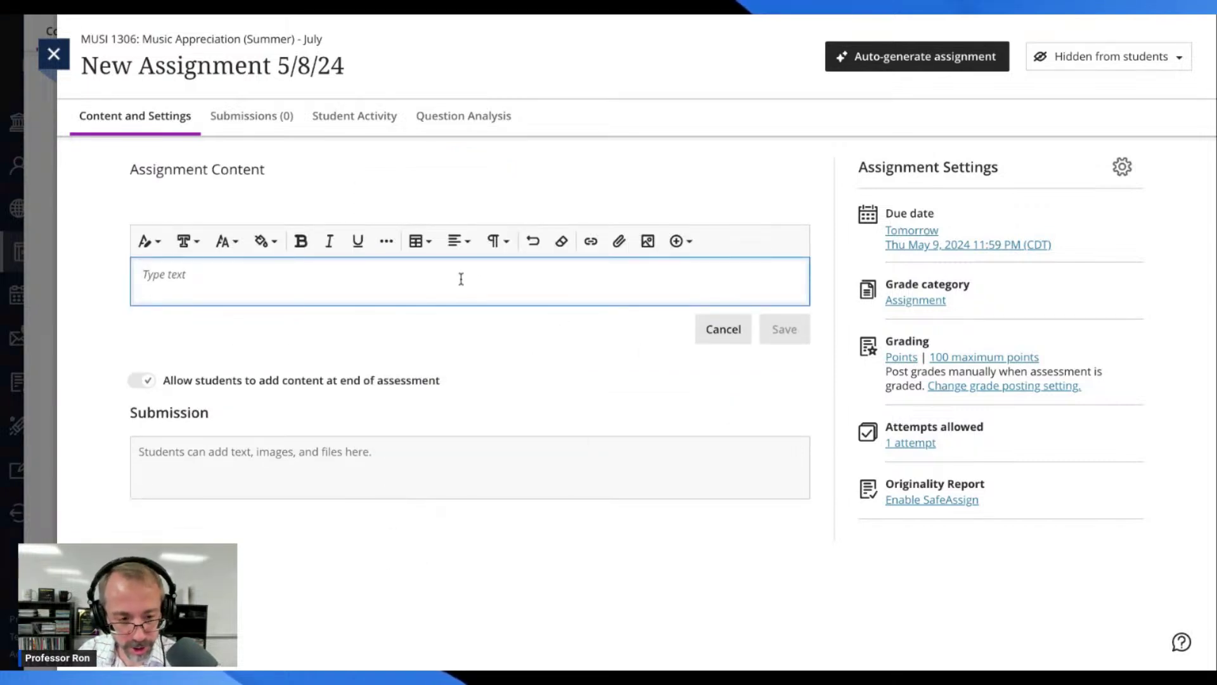
pyautogui.write('Race c')
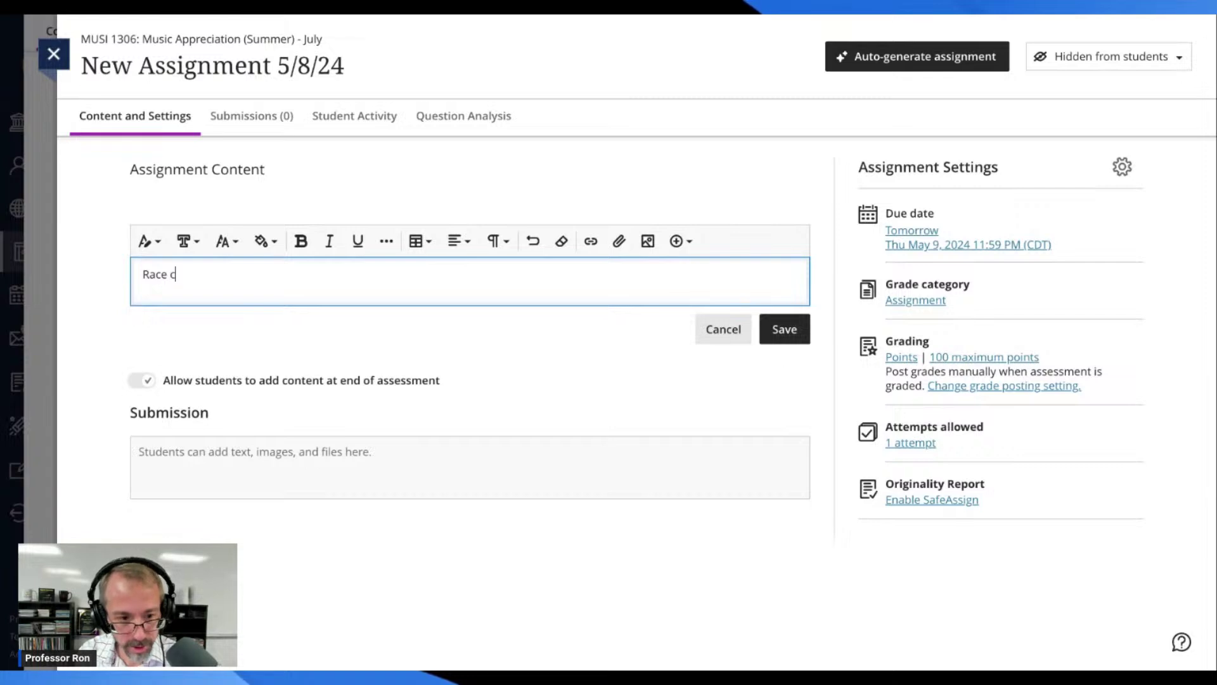
pyautogui.write('ar')
pyautogui.press('BackSpace')
pyautogui.press('BackSpace')
pyautogui.press('BackSpace')
pyautogui.write('Ca')
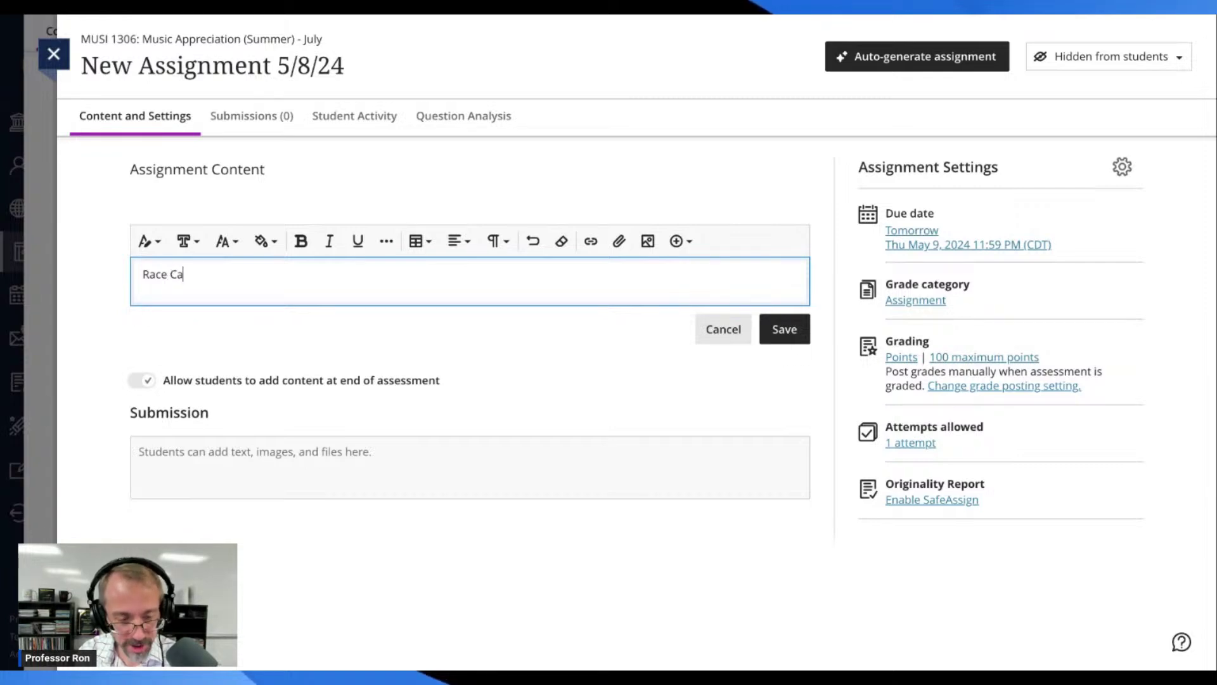
pyautogui.write('r')
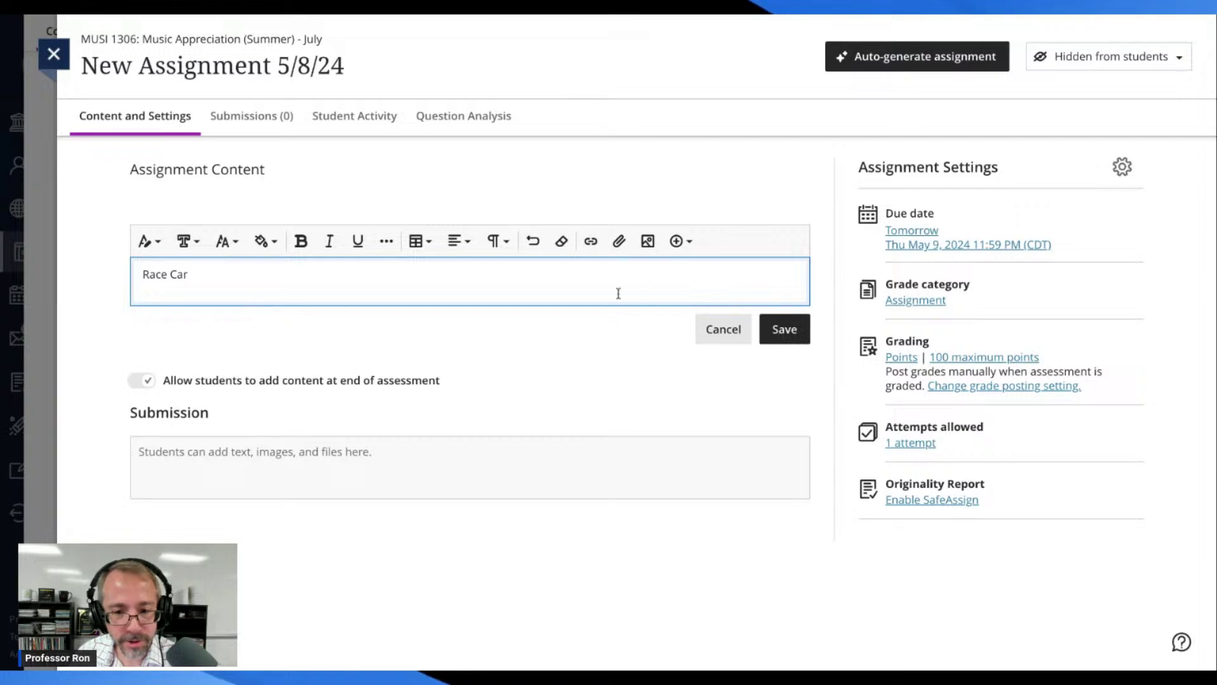
# Step: Start inserting an image into the Race Car text, with Generate images as the image source
pyautogui.click(648, 242)
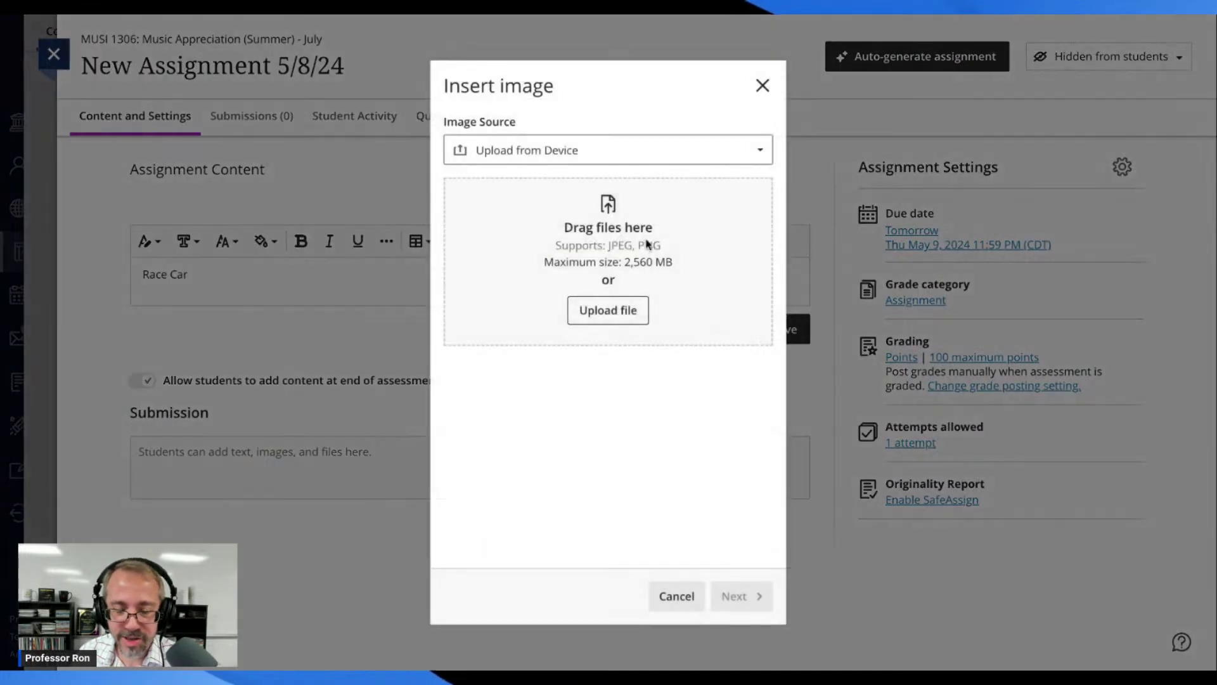
pyautogui.click(621, 157)
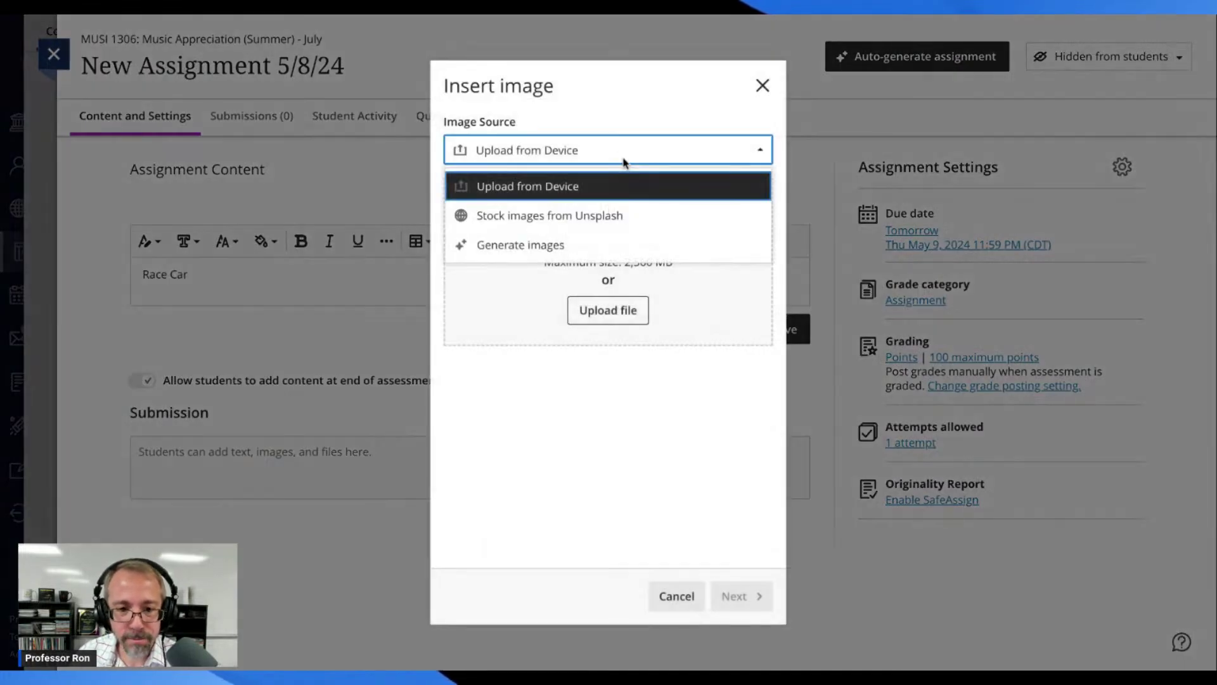
pyautogui.click(547, 246)
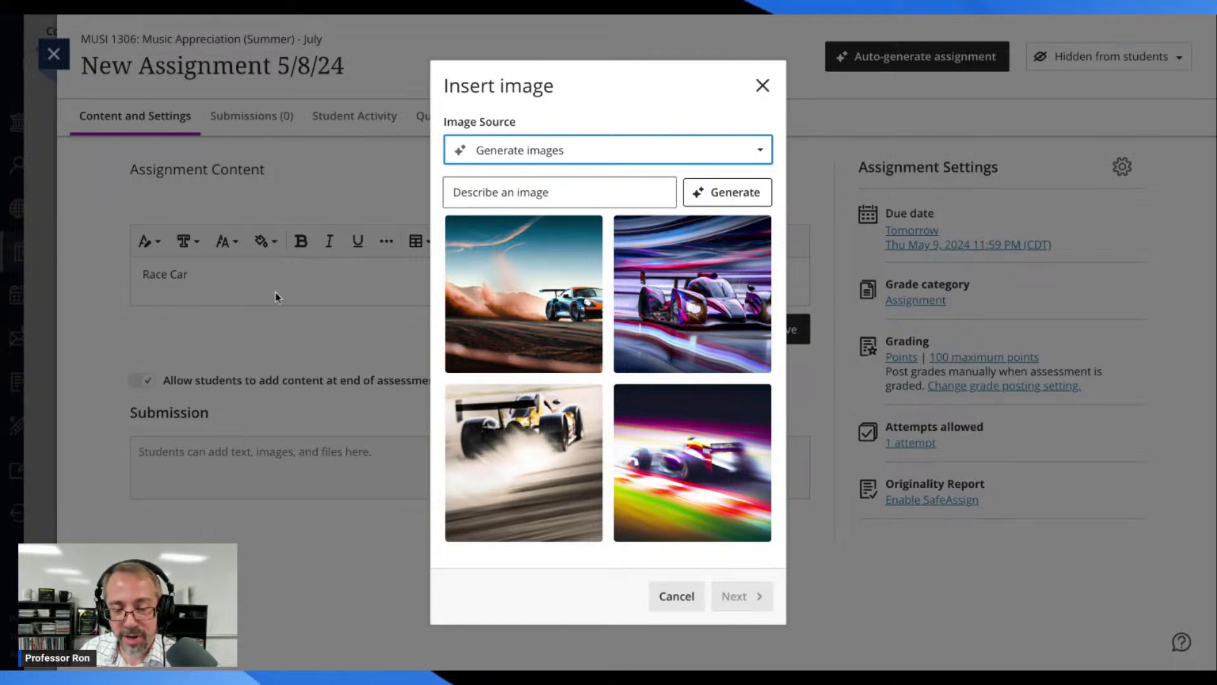
# Step: Enter the image description "mozart plays piano" and generate images from it
pyautogui.click(562, 197)
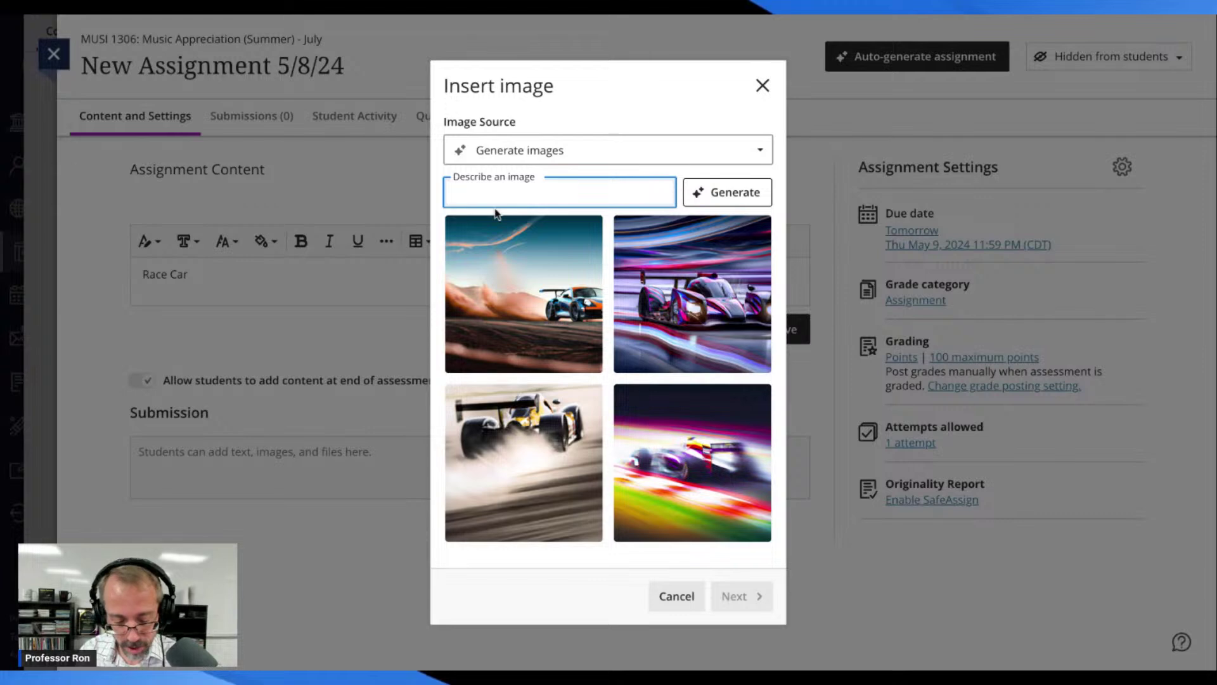
pyautogui.write('mozart')
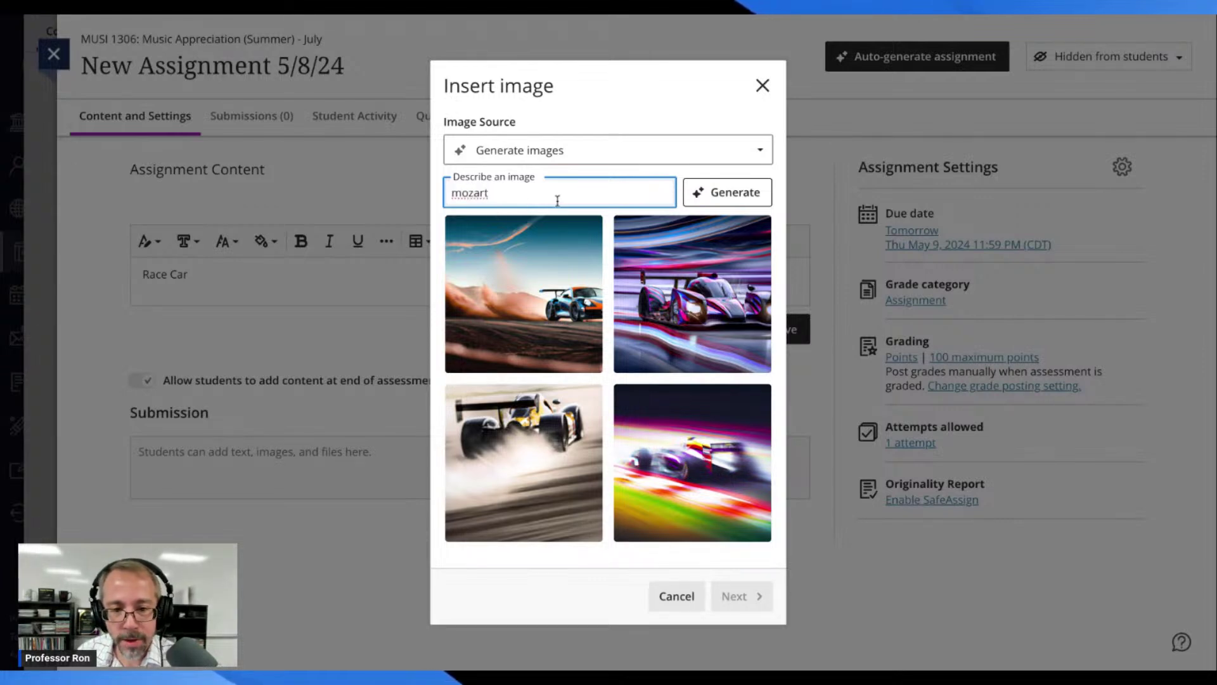
pyautogui.write(' plays piano')
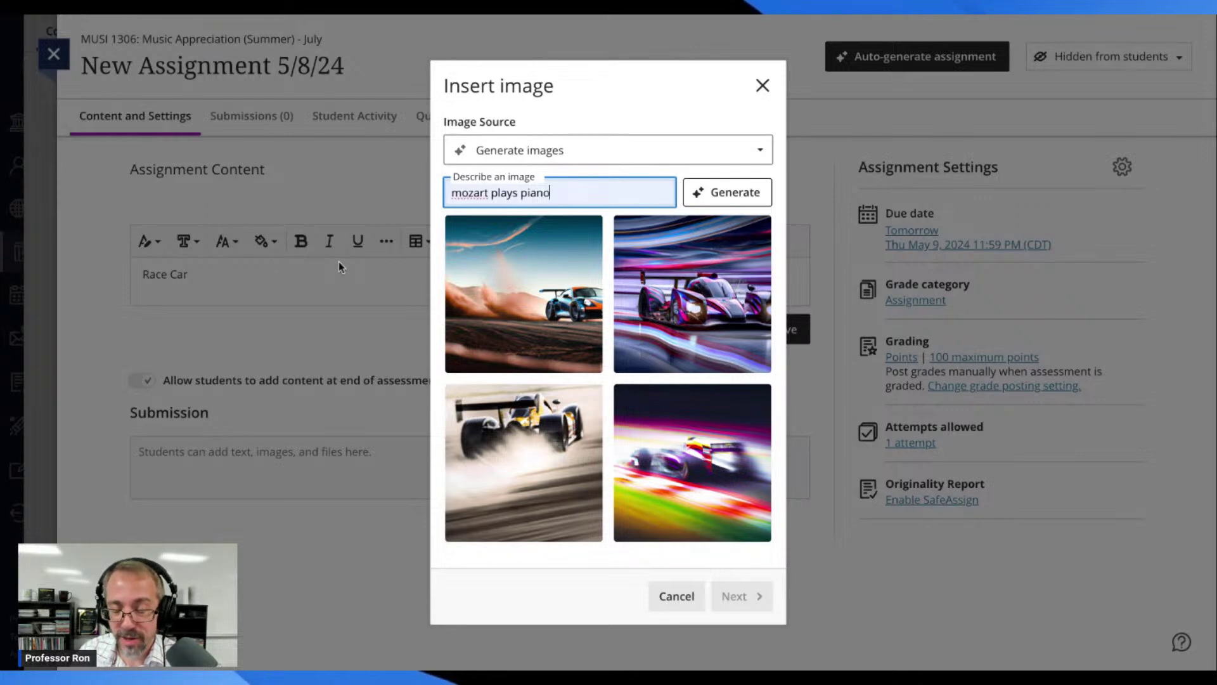
pyautogui.click(738, 196)
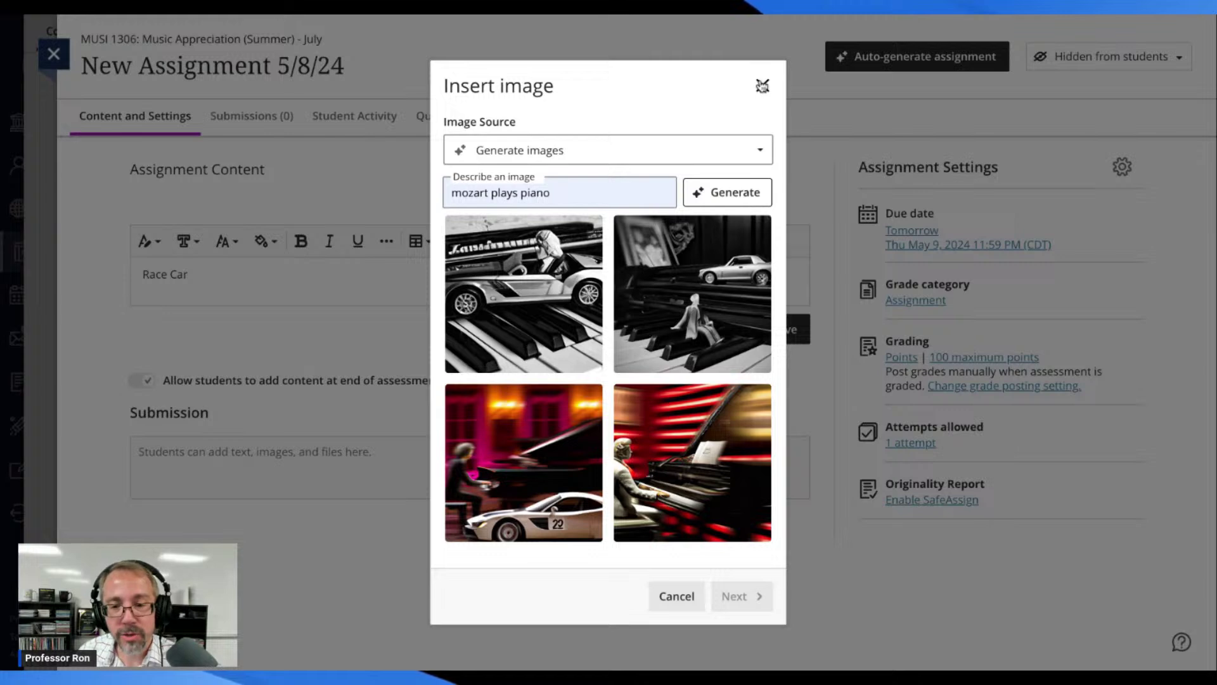
# Step: Dismiss the image generation without inserting a picture and close the new assignment, discarding its unsaved text
pyautogui.click(762, 86)
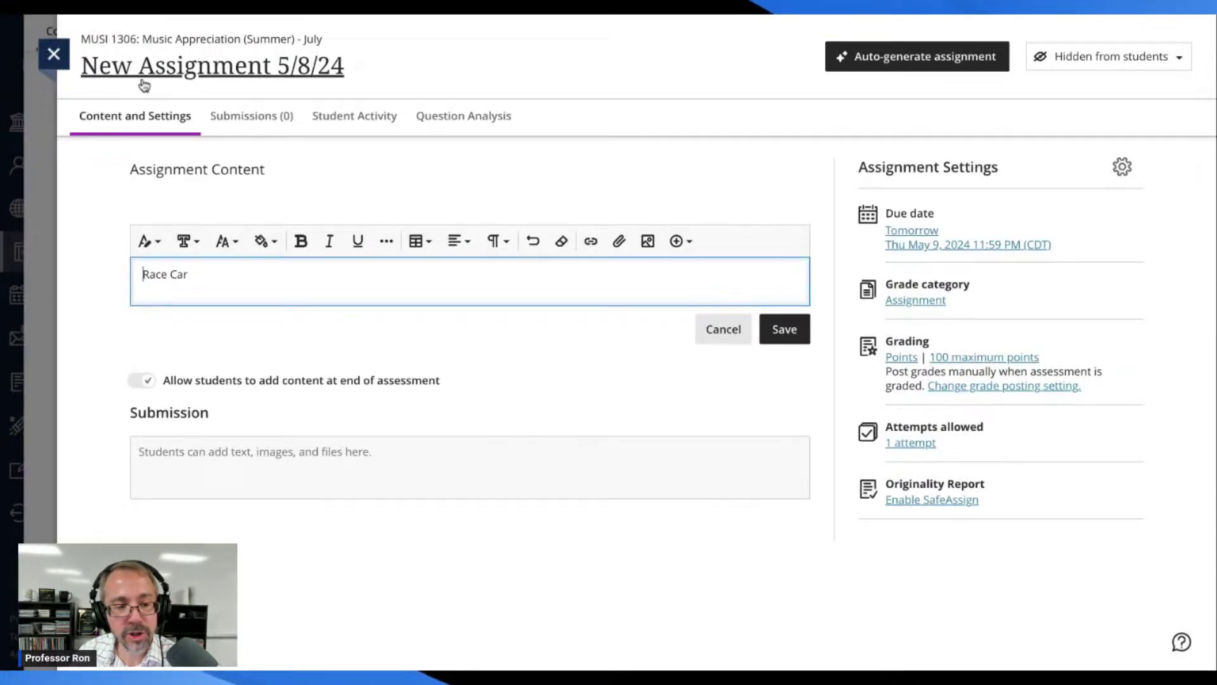
pyautogui.click(54, 53)
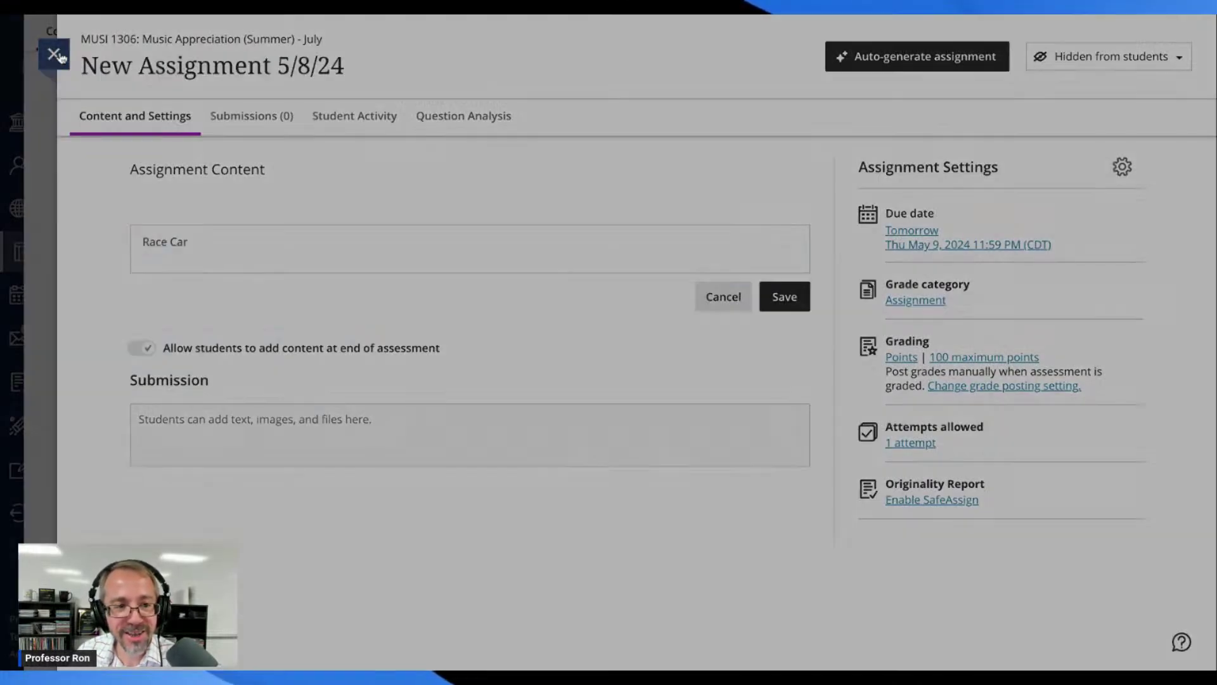
pyautogui.click(739, 225)
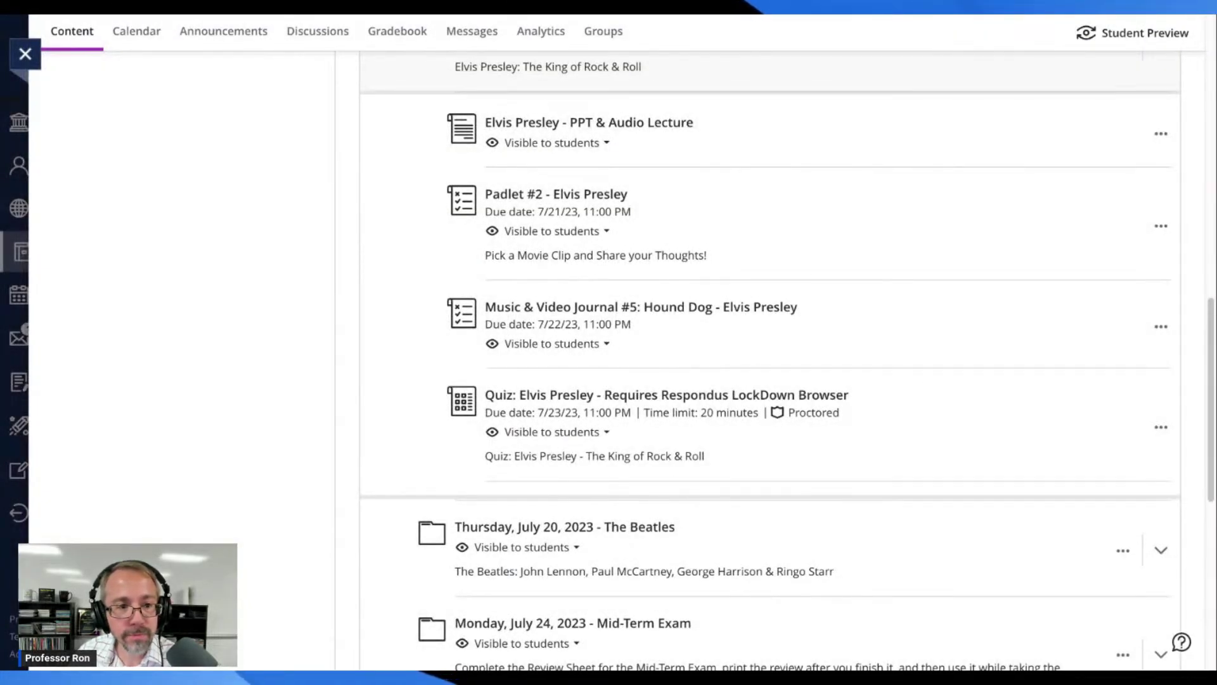
pyautogui.scroll(-3, 823, 225)
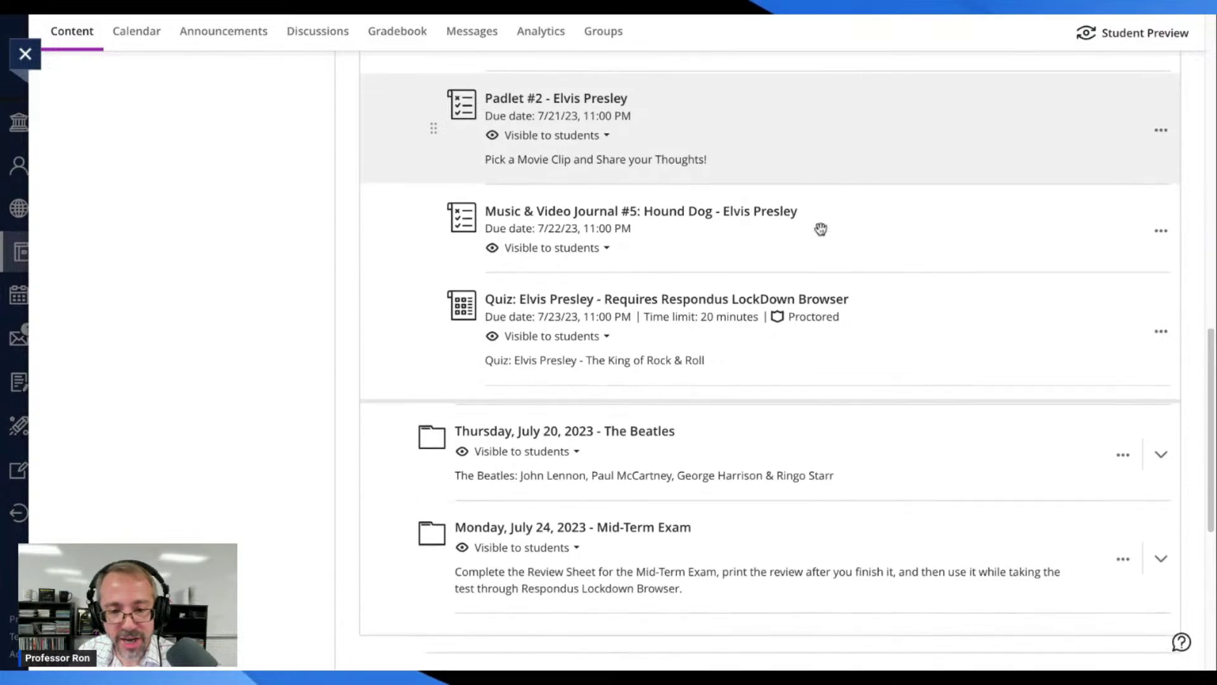
pyautogui.scroll(3, 821, 229)
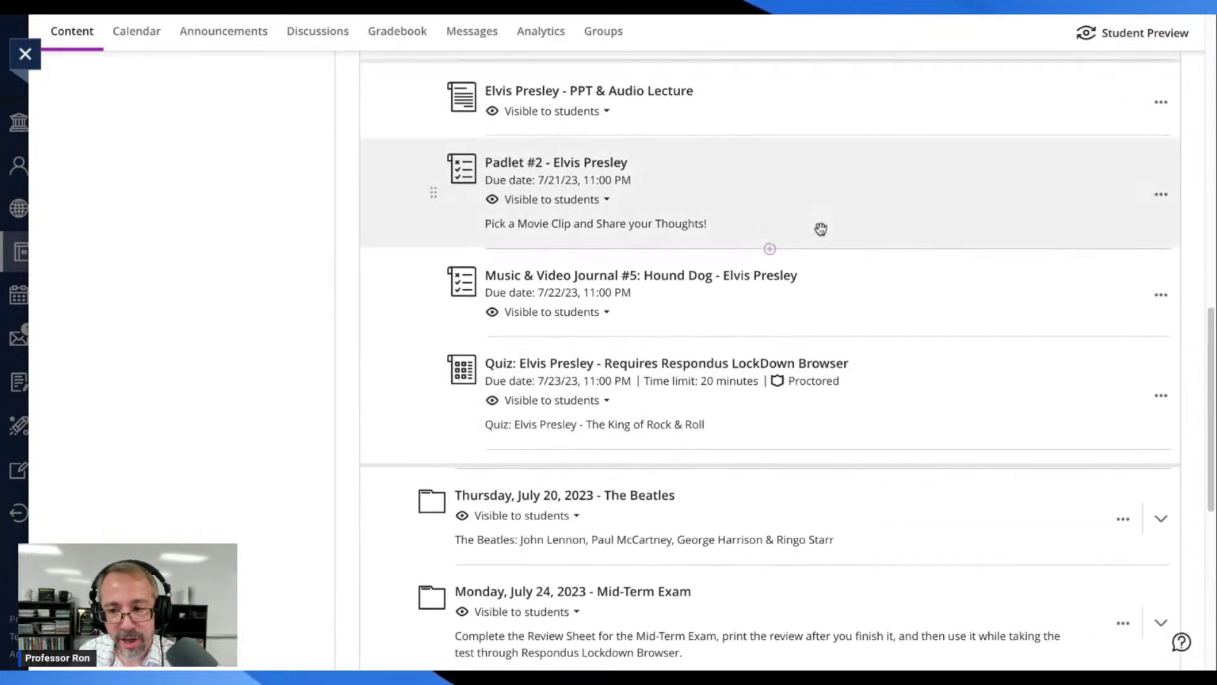
pyautogui.scroll(10, 821, 229)
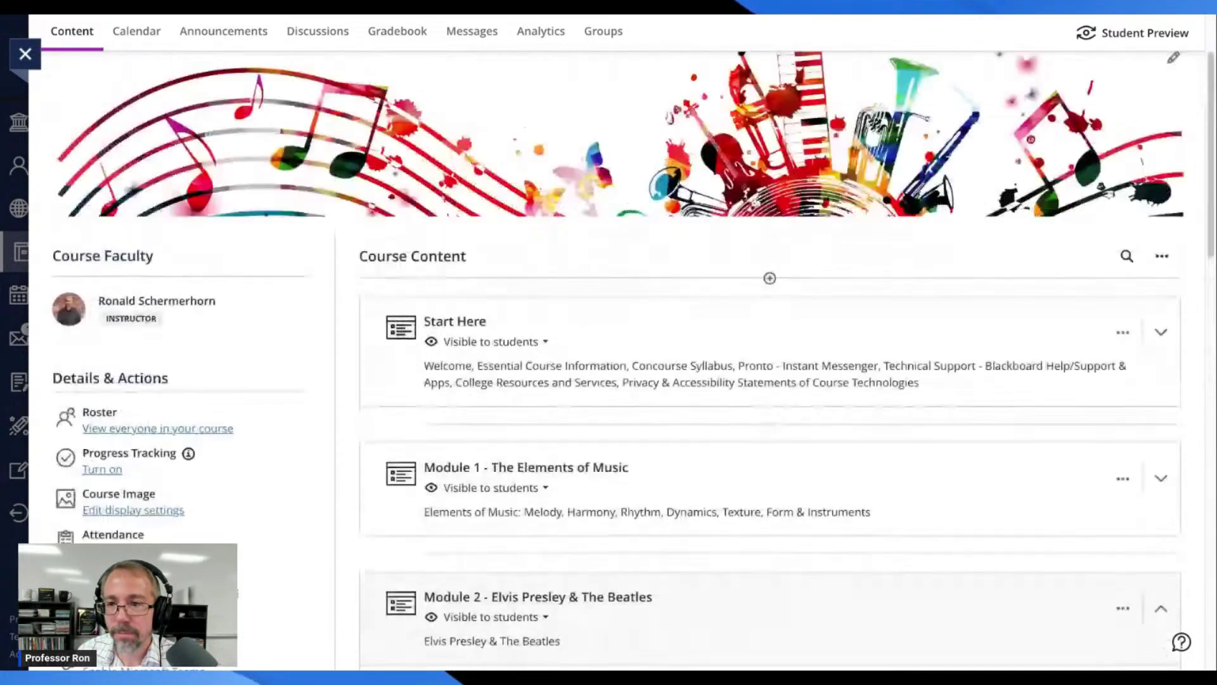
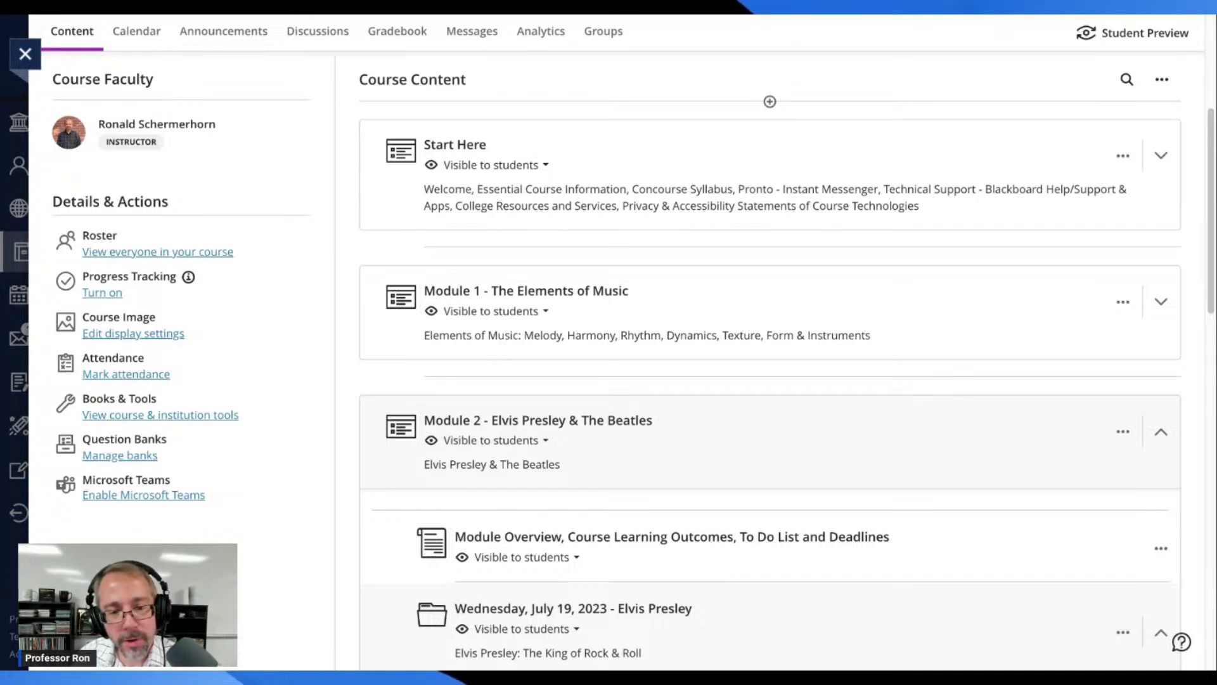
pyautogui.scroll(4, 794, 213)
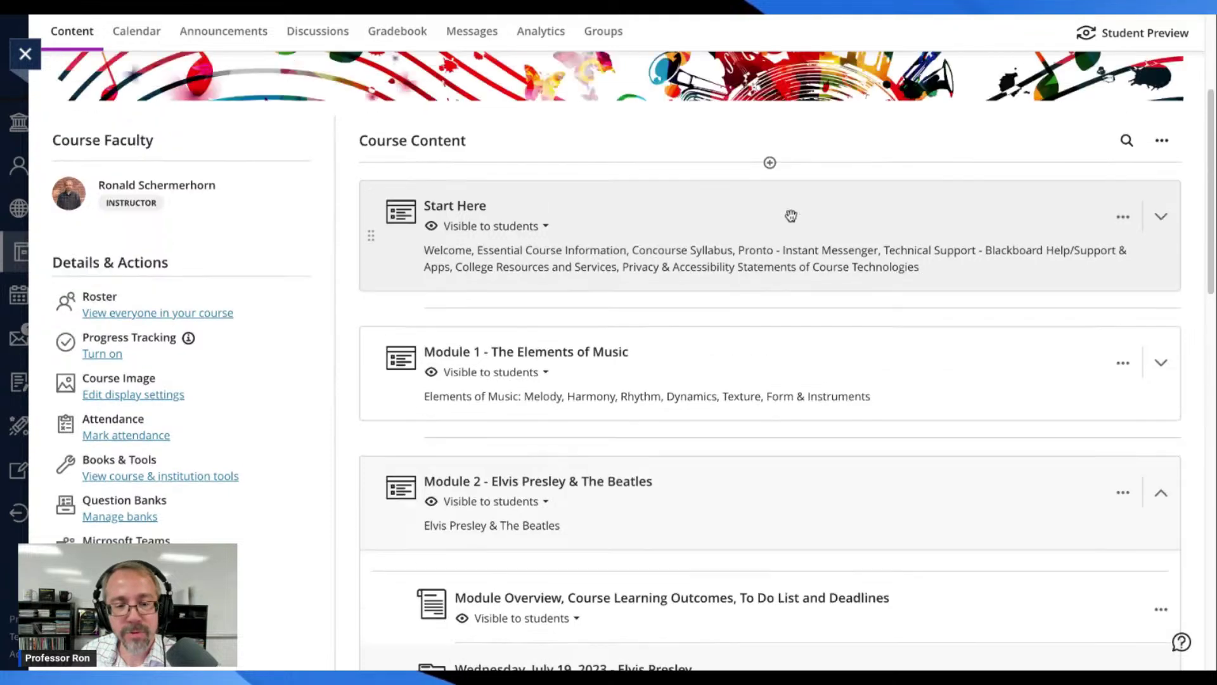
pyautogui.scroll(1, 791, 214)
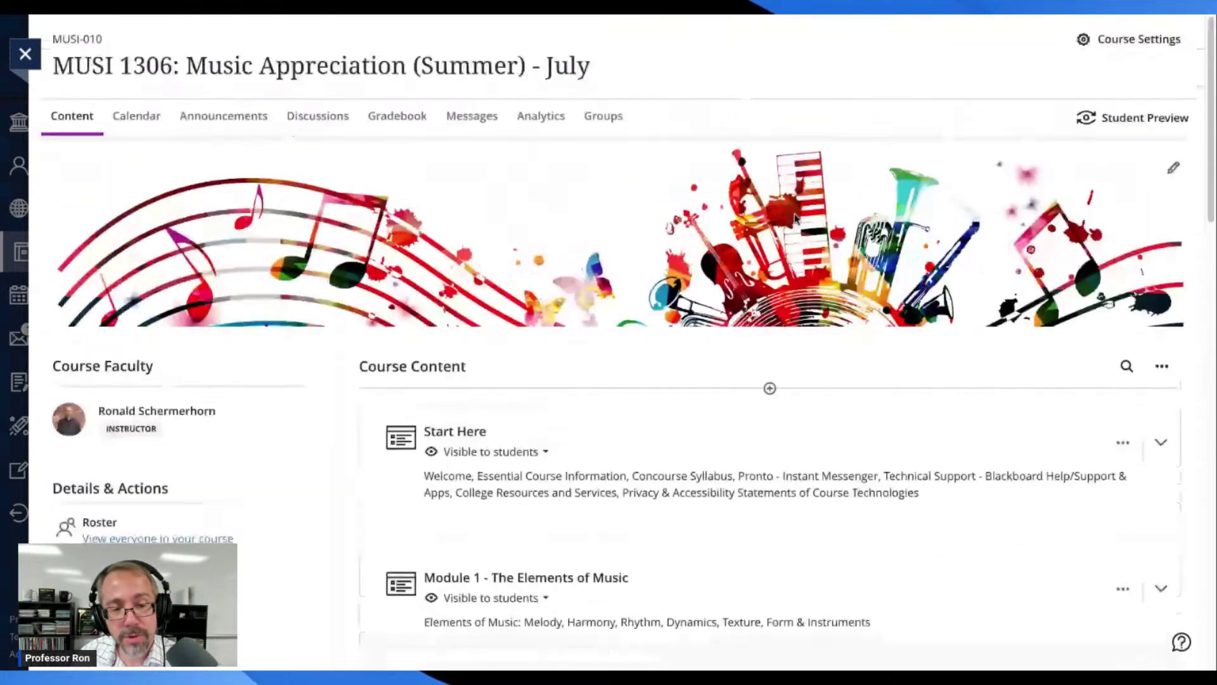
pyautogui.scroll(-1, 666, 215)
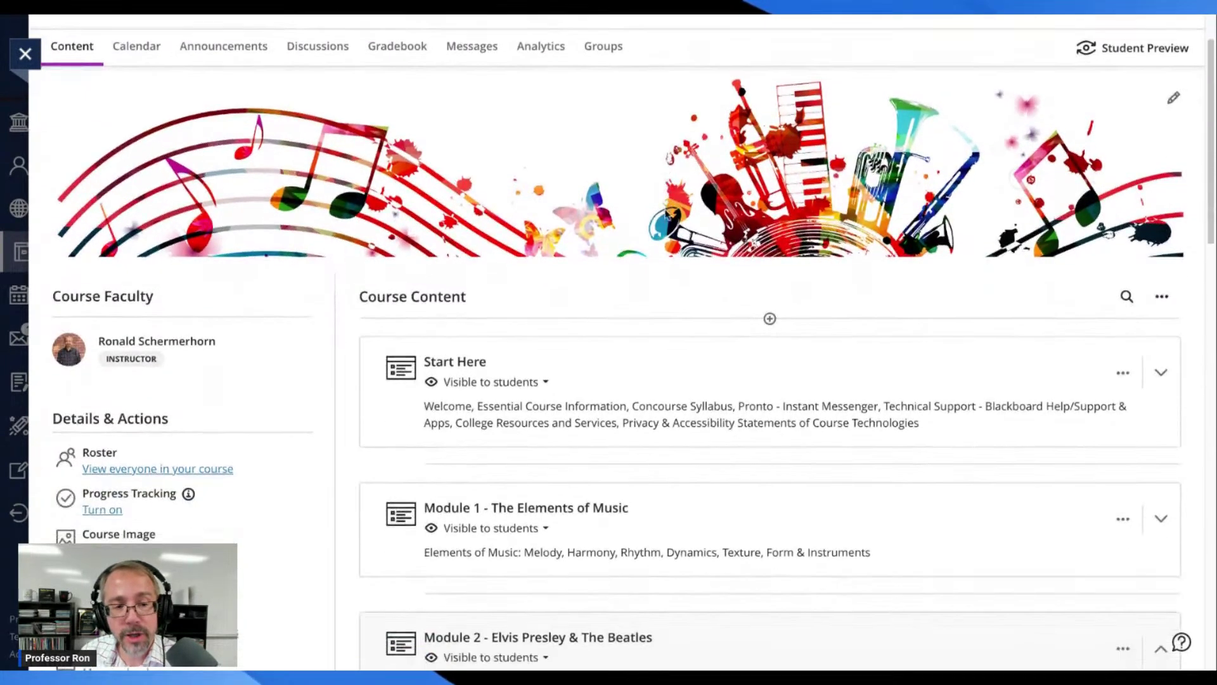
pyautogui.scroll(2, 659, 203)
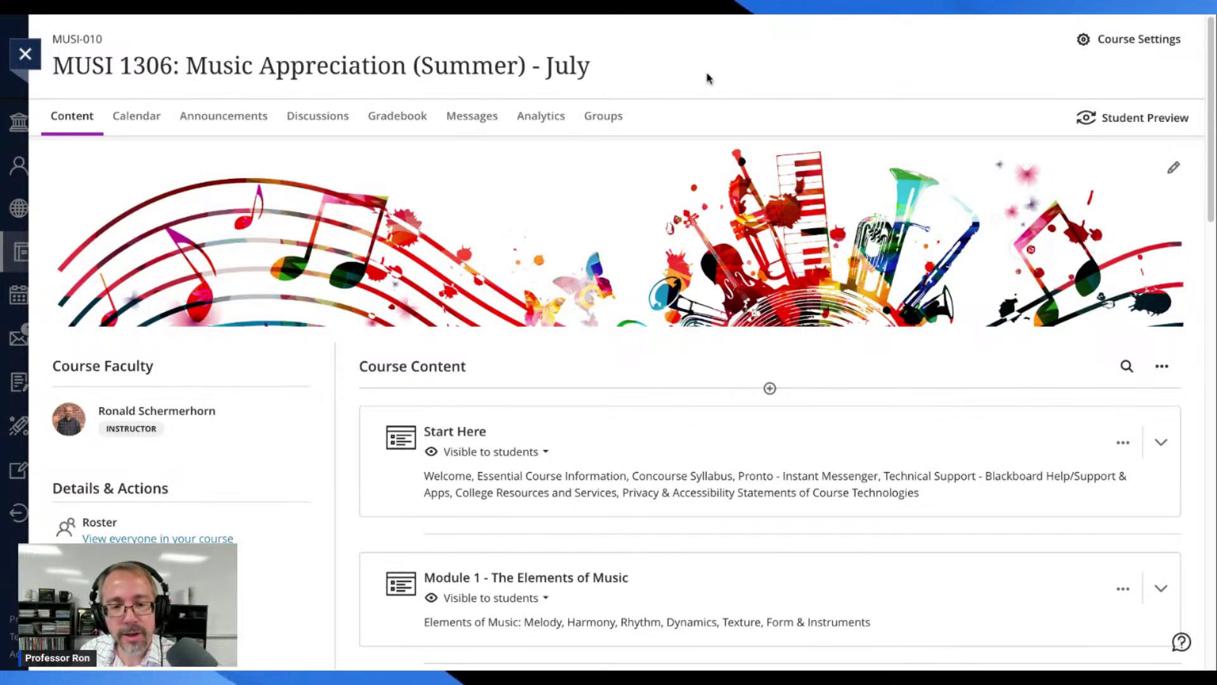
pyautogui.scroll(-1, 709, 195)
pyautogui.scroll(-1, 709, 195)
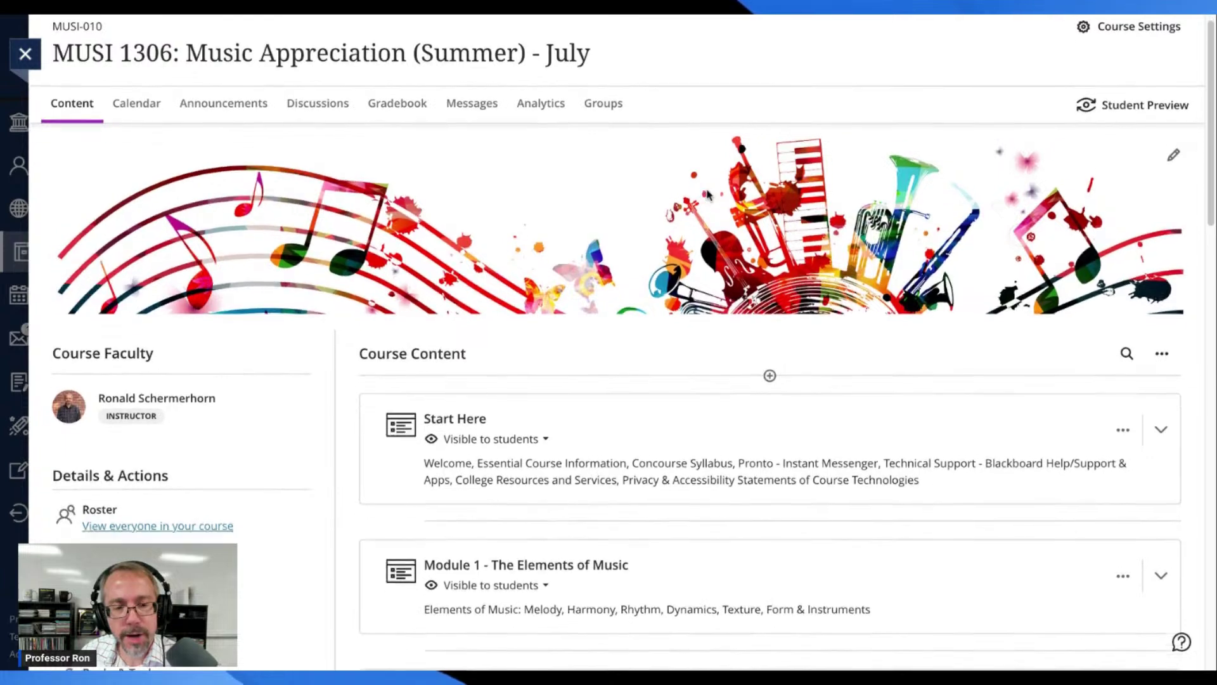
pyautogui.scroll(2, 710, 178)
pyautogui.scroll(-1, 717, 172)
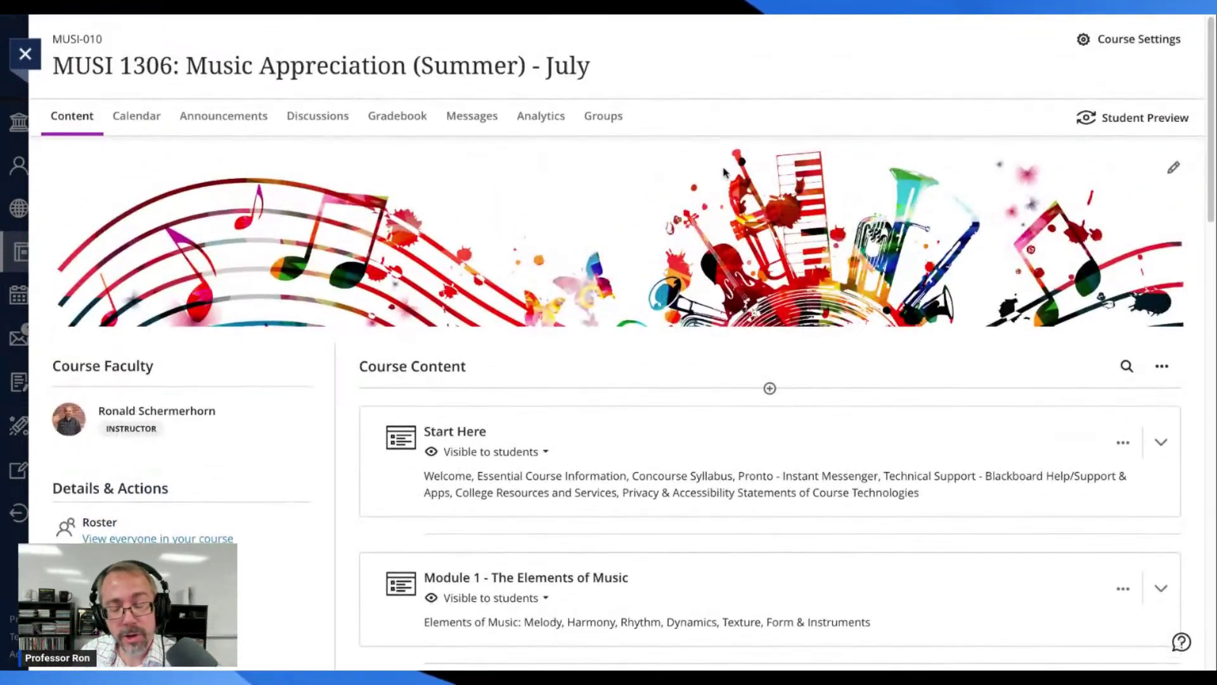
pyautogui.scroll(-3, 727, 171)
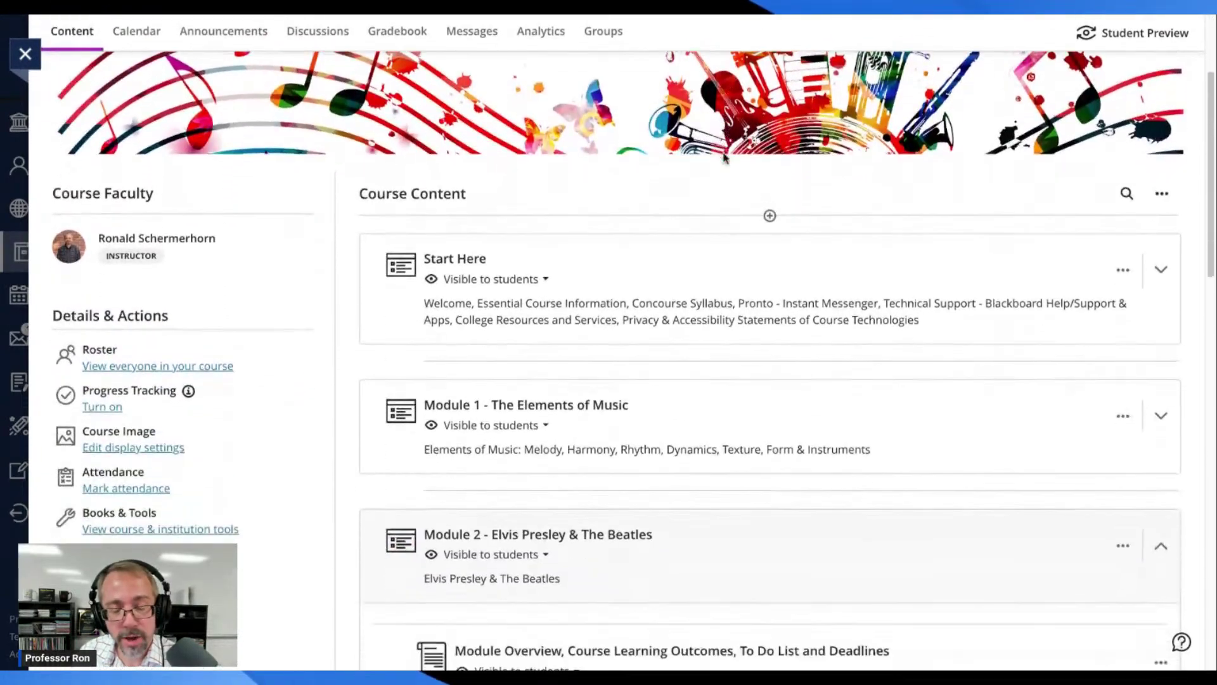
pyautogui.scroll(3, 725, 157)
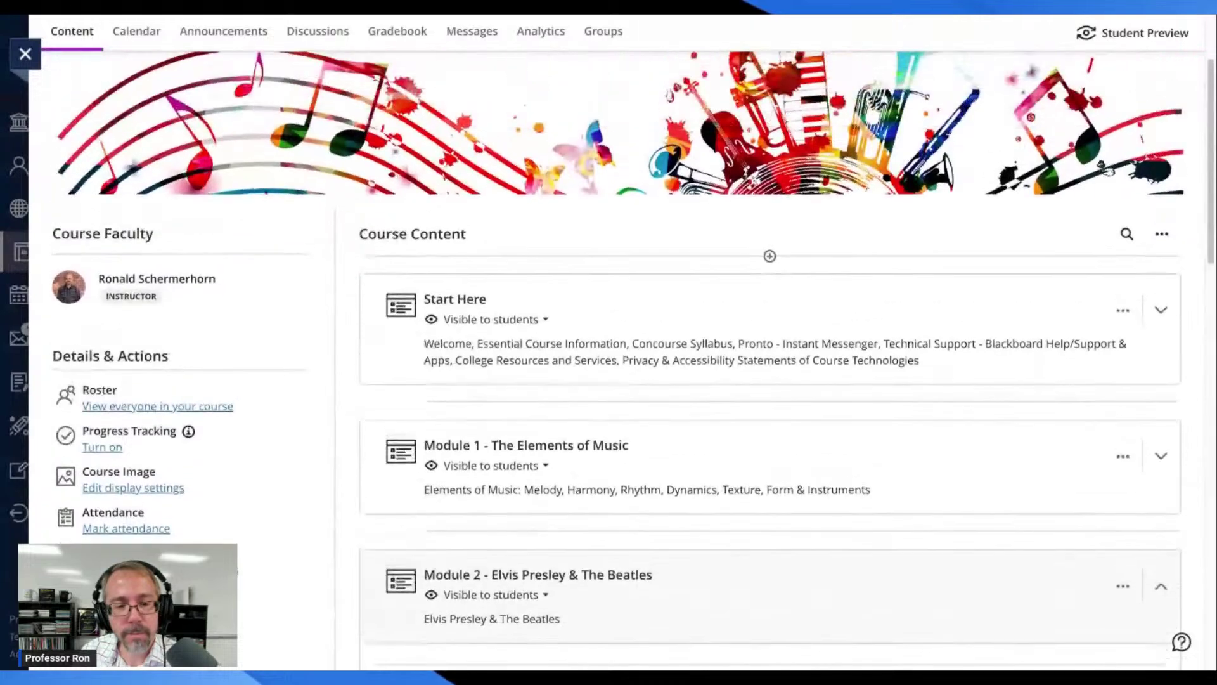
pyautogui.scroll(1, 725, 157)
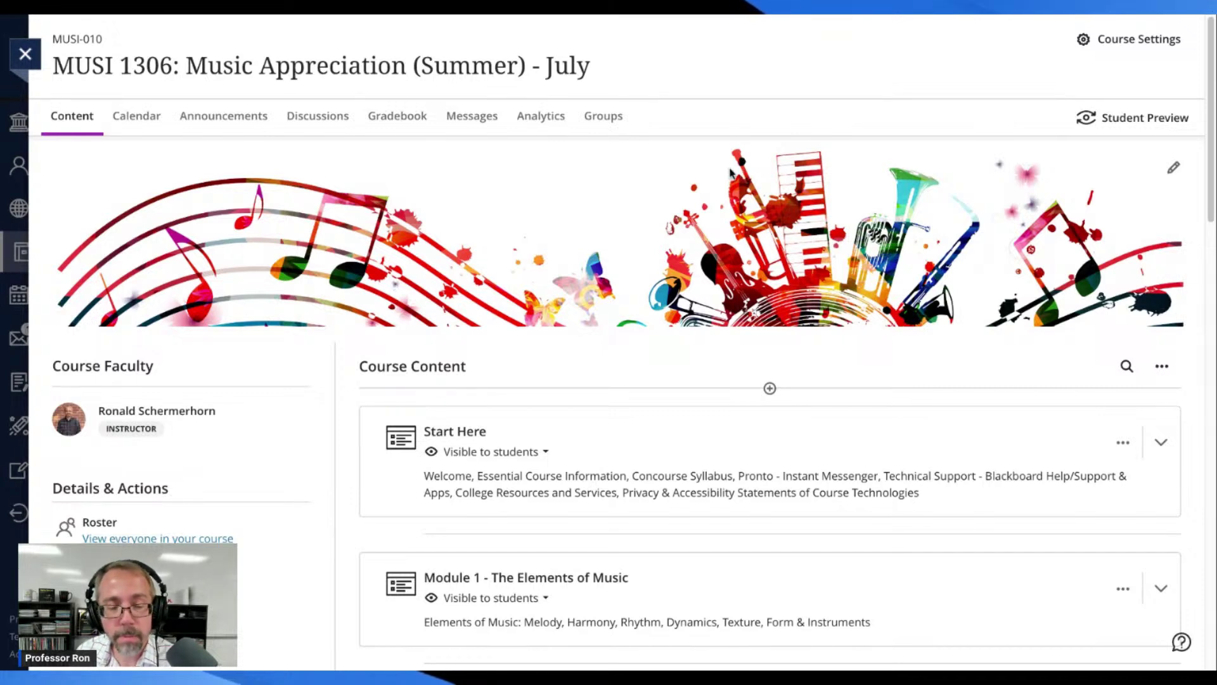
pyautogui.scroll(-1, 757, 181)
pyautogui.scroll(1, 760, 181)
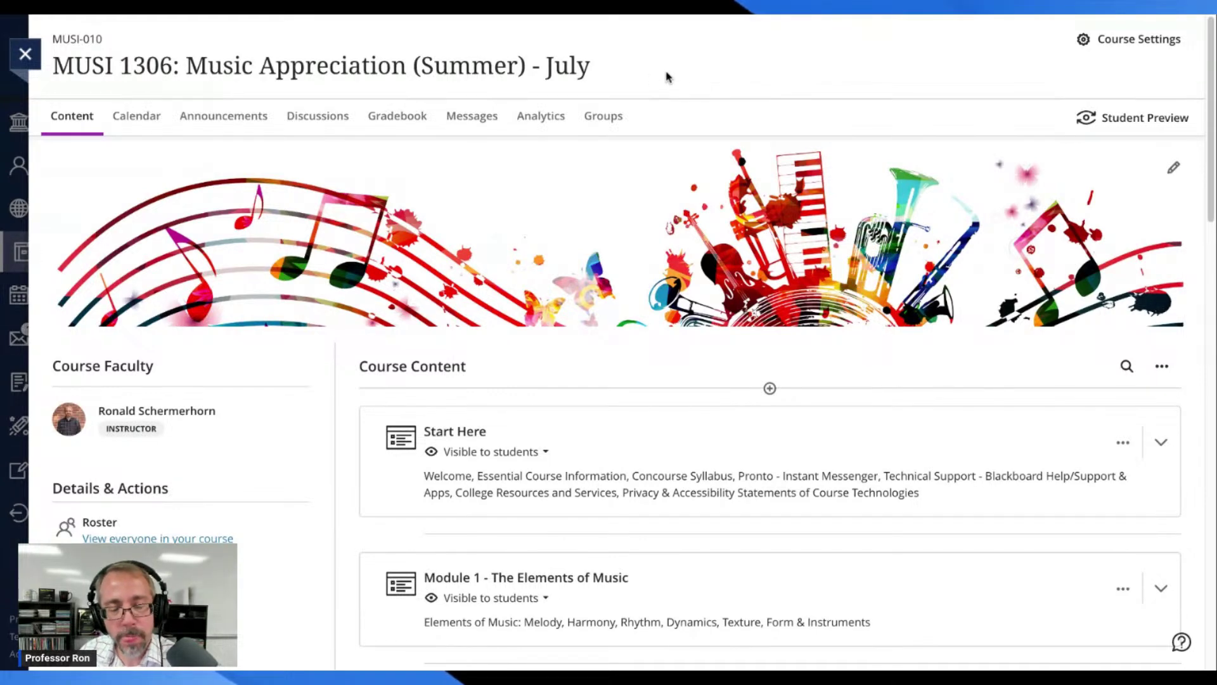
pyautogui.scroll(-2, 676, 120)
pyautogui.scroll(-2, 695, 120)
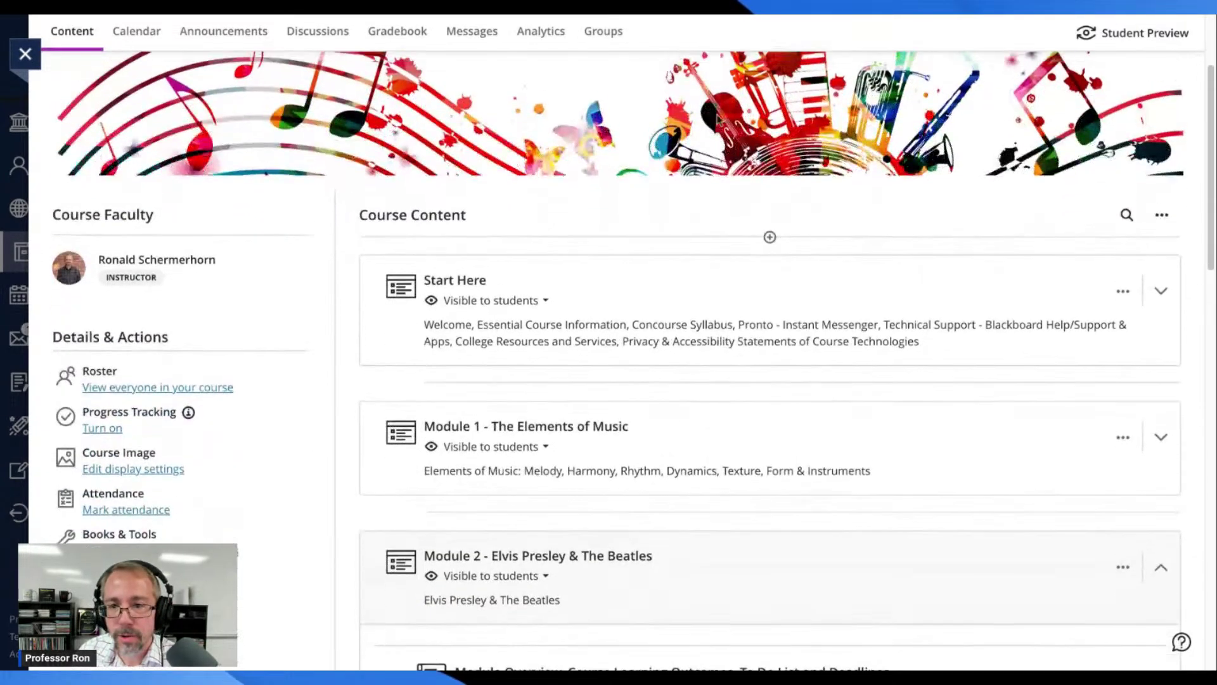
pyautogui.scroll(1, 695, 120)
pyautogui.scroll(-8, 930, 307)
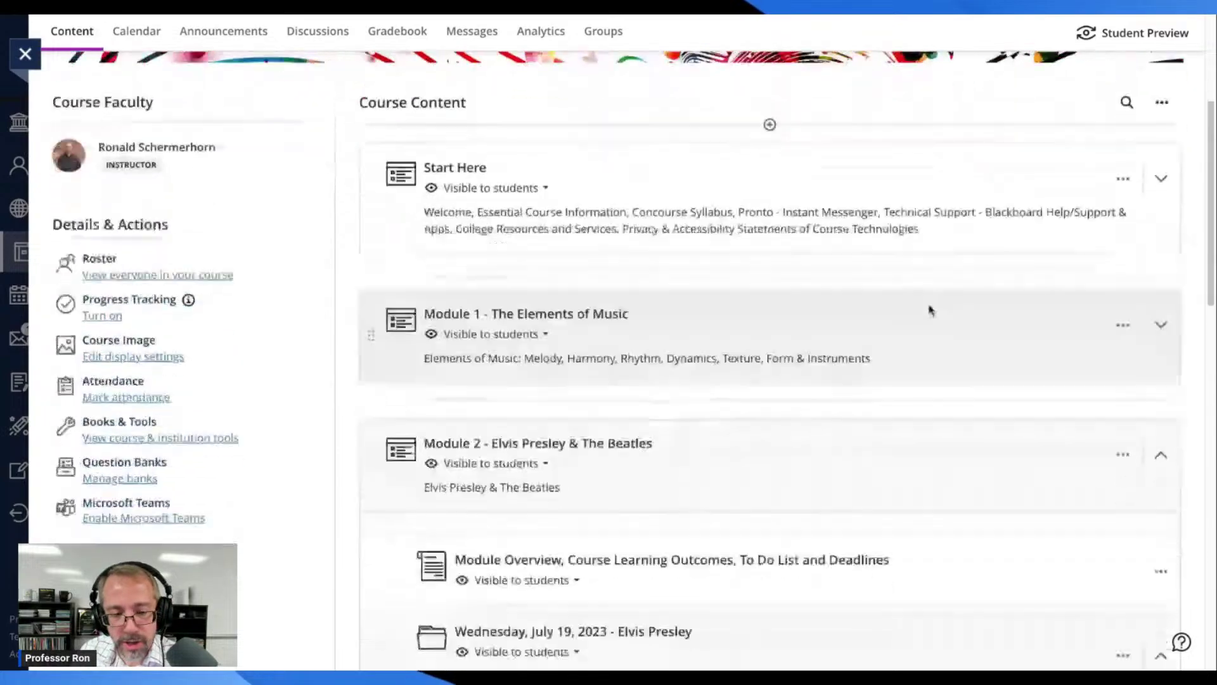
pyautogui.scroll(-5, 898, 238)
pyautogui.scroll(15, 897, 240)
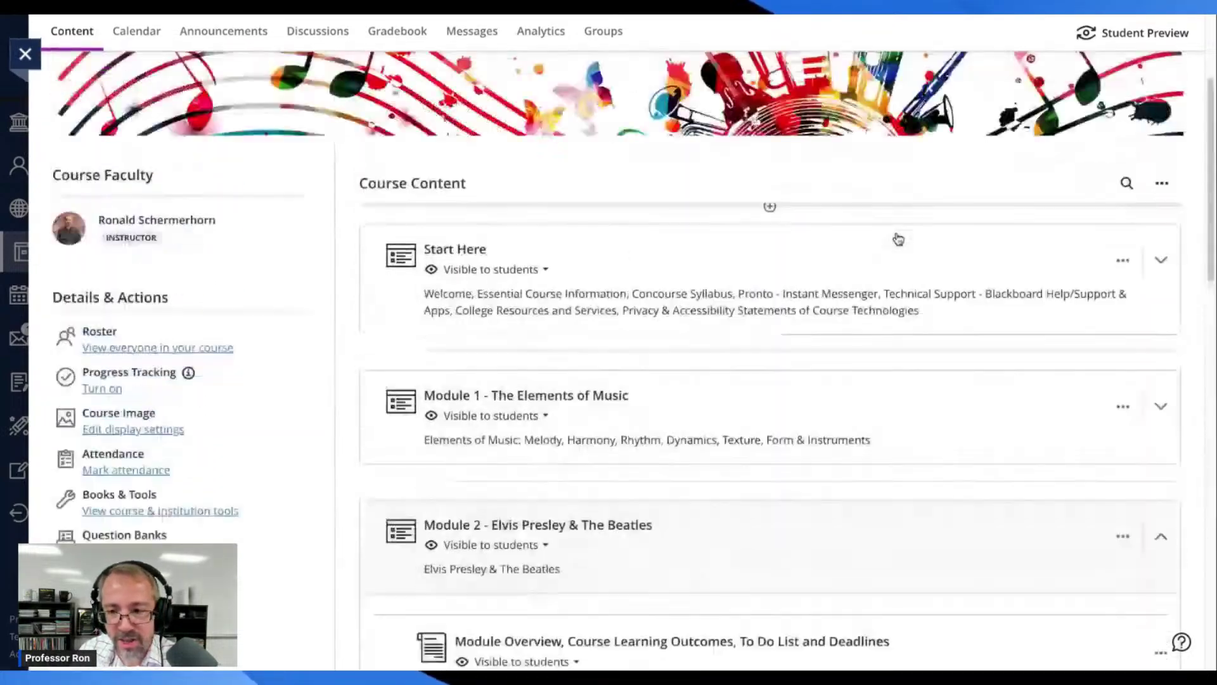
pyautogui.scroll(-5, 1011, 426)
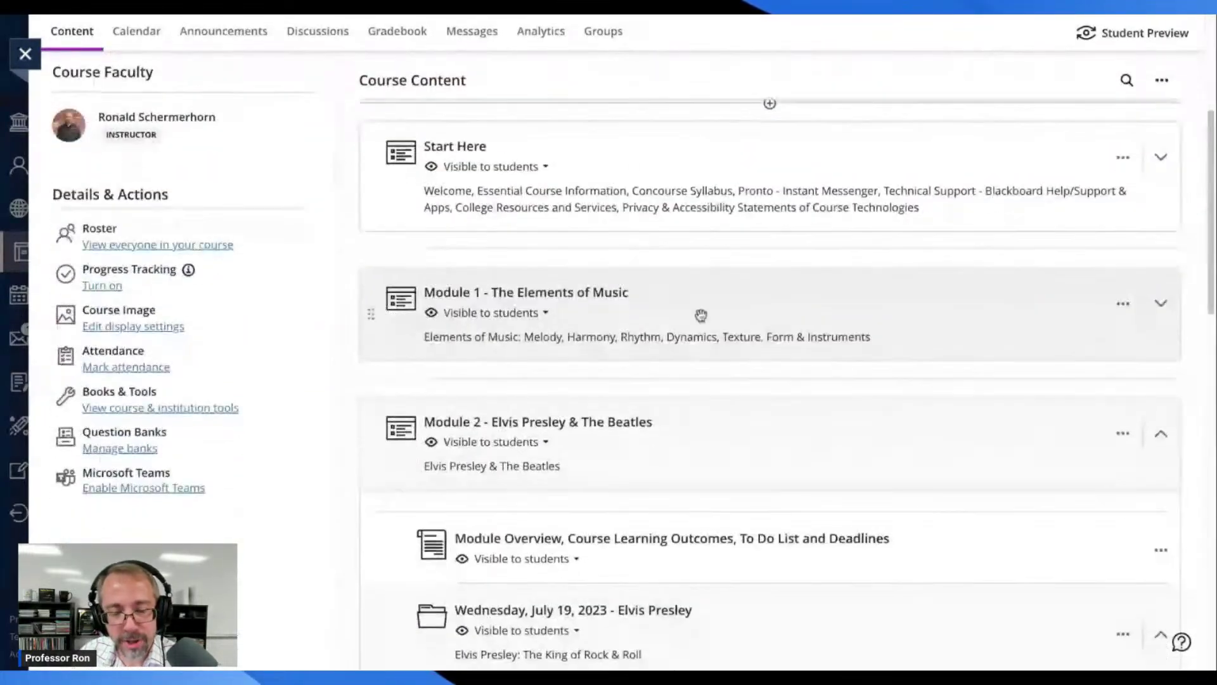
pyautogui.scroll(2, 783, 257)
pyautogui.scroll(-1, 782, 257)
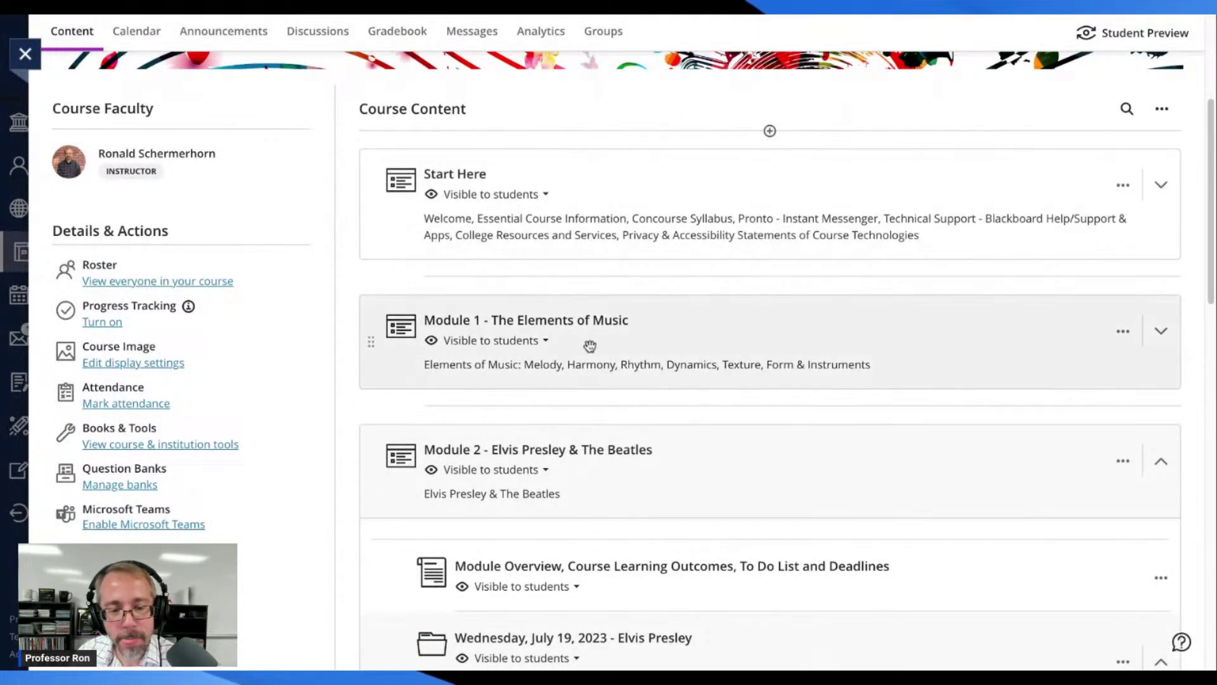
pyautogui.scroll(1, 647, 343)
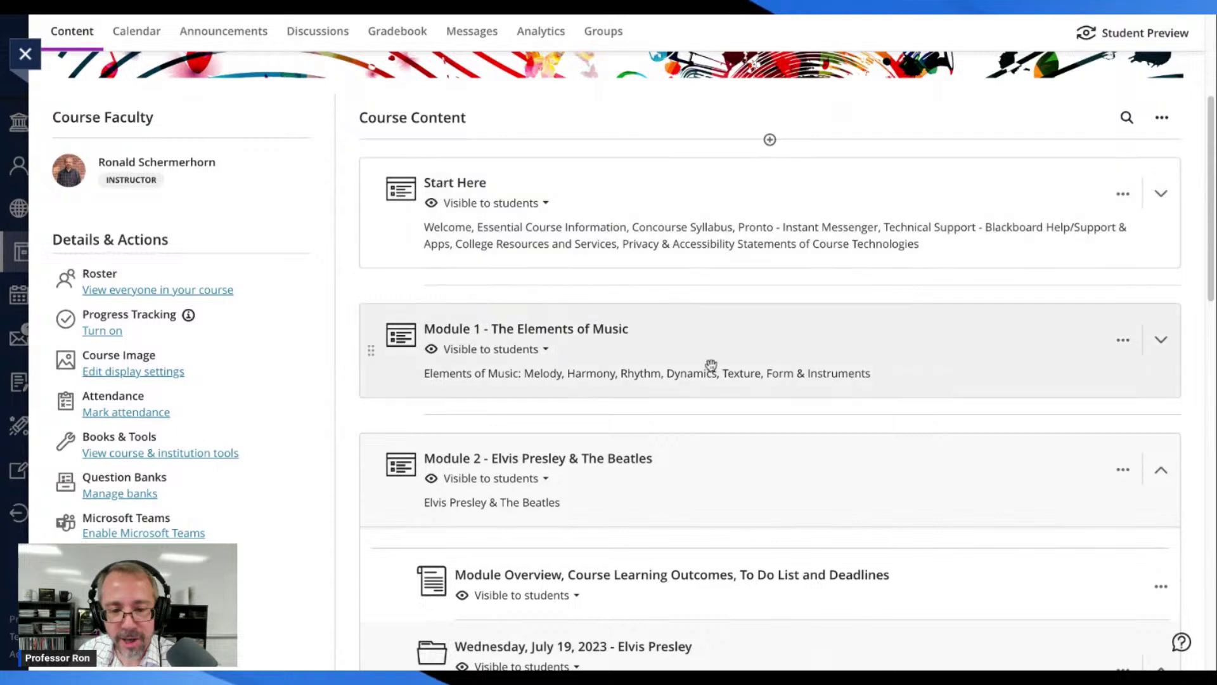
# Step: Edit Module 1 - The Elements of Music and choose 1-Icon Folder.H03.2k.png from the device as its image
pyautogui.scroll(-1, 905, 346)
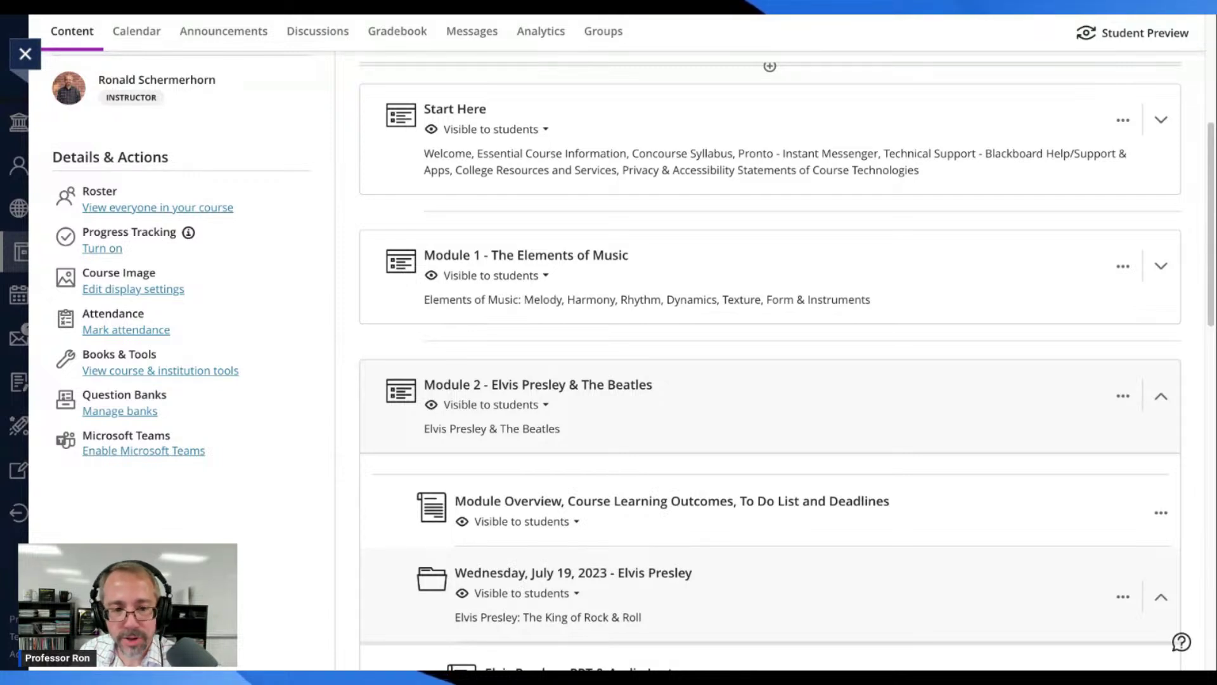
pyautogui.click(1127, 271)
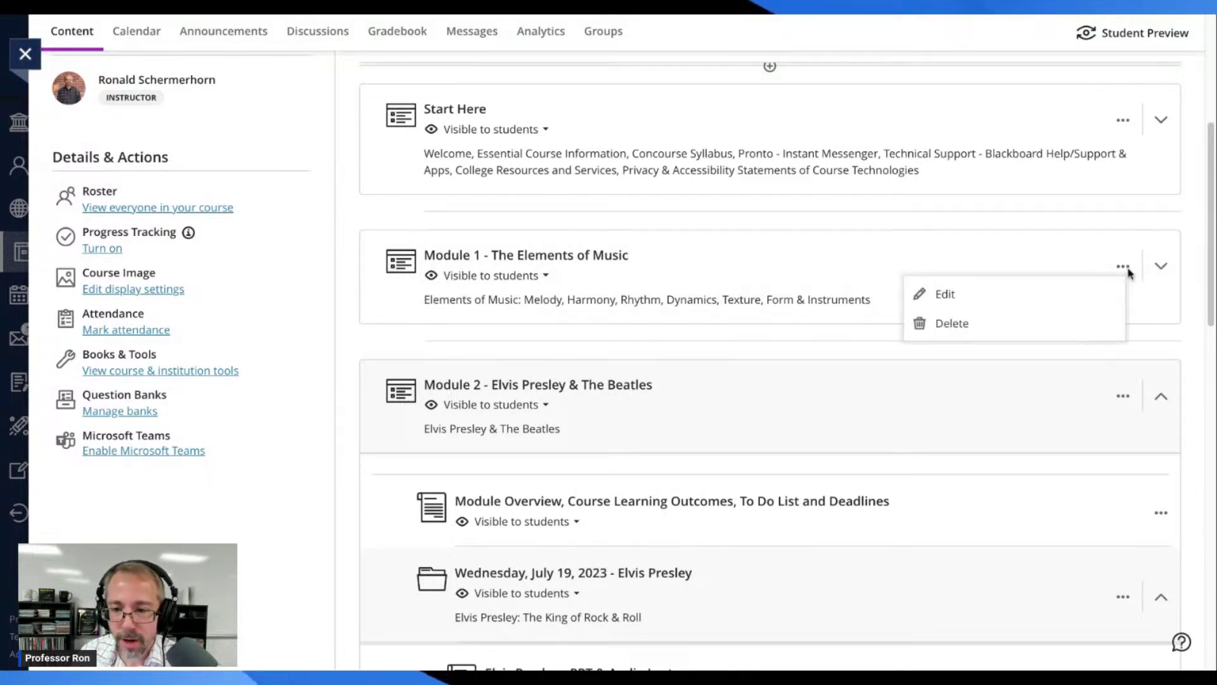
pyautogui.click(973, 301)
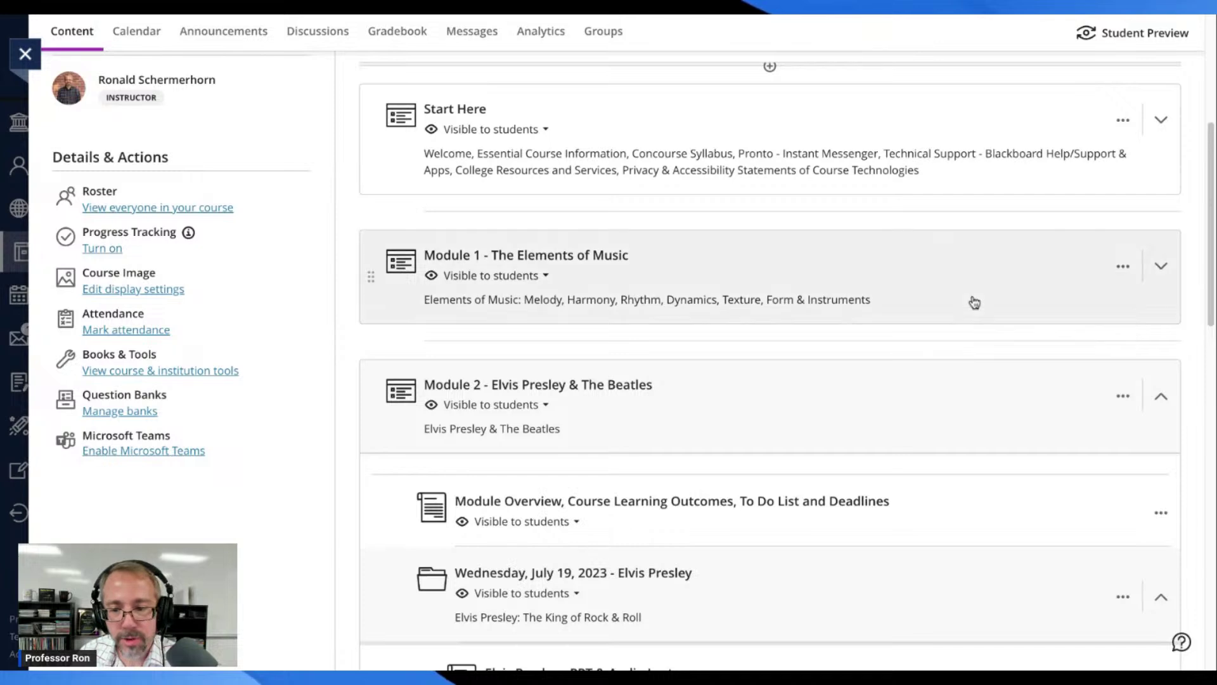
pyautogui.scroll(-2, 1078, 349)
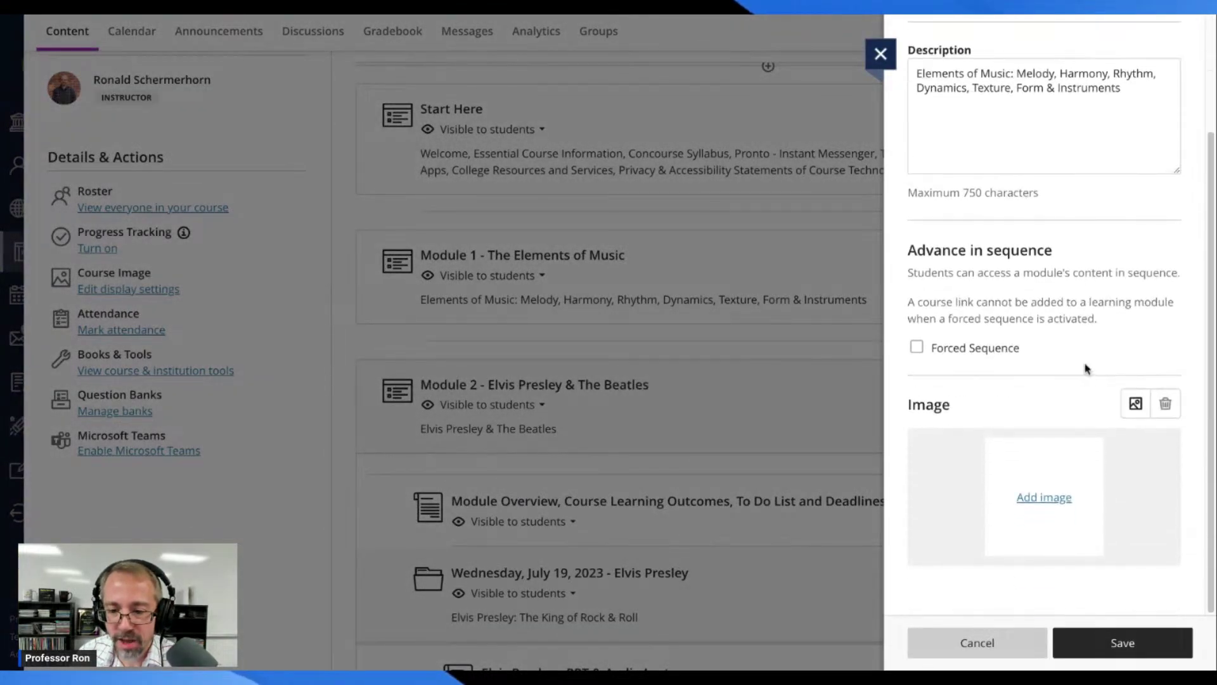
pyautogui.click(1143, 414)
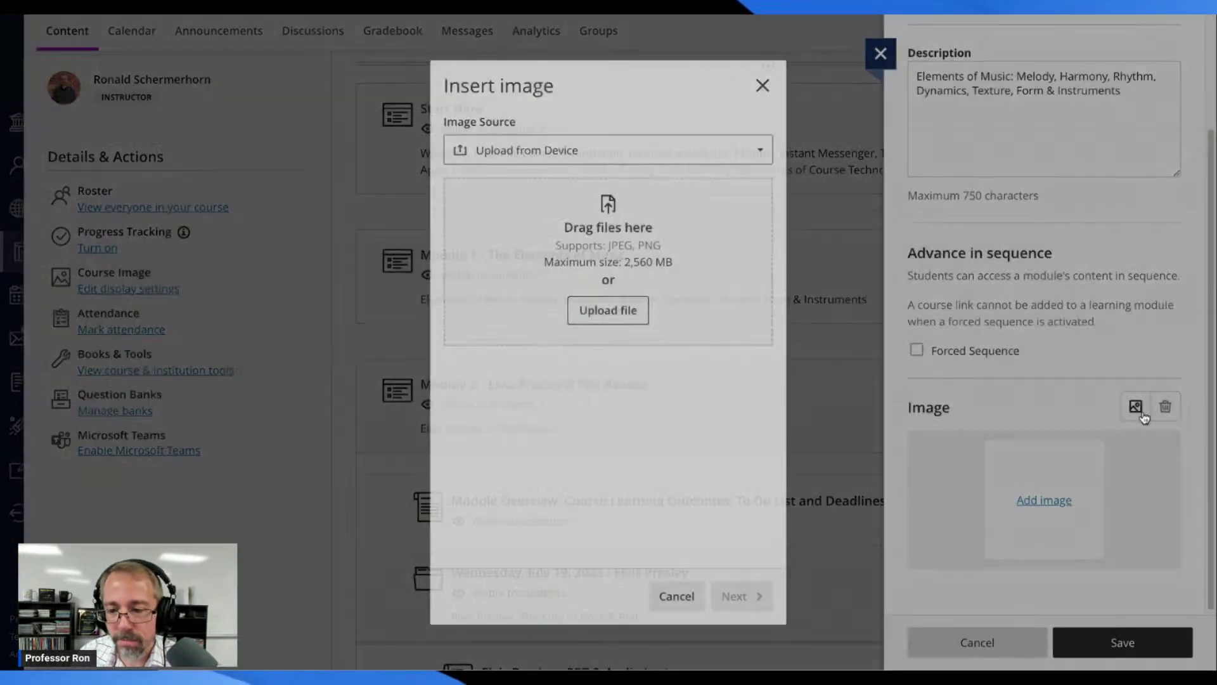
pyautogui.click(631, 164)
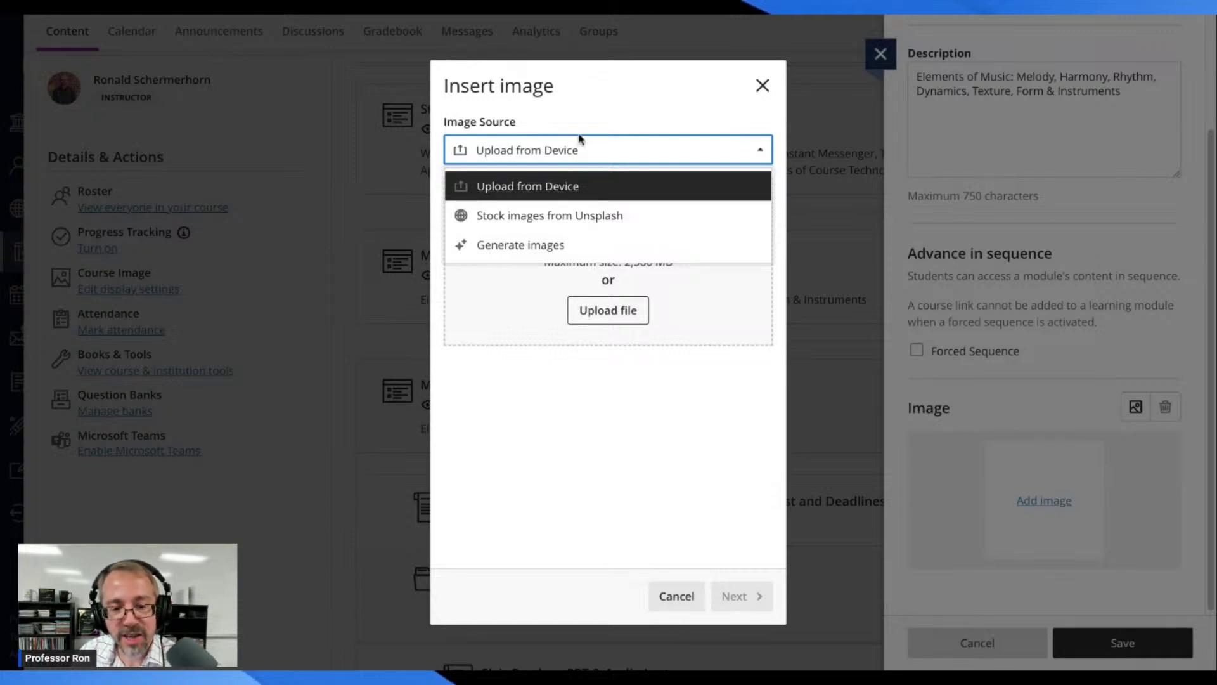
pyautogui.click(613, 149)
pyautogui.click(600, 312)
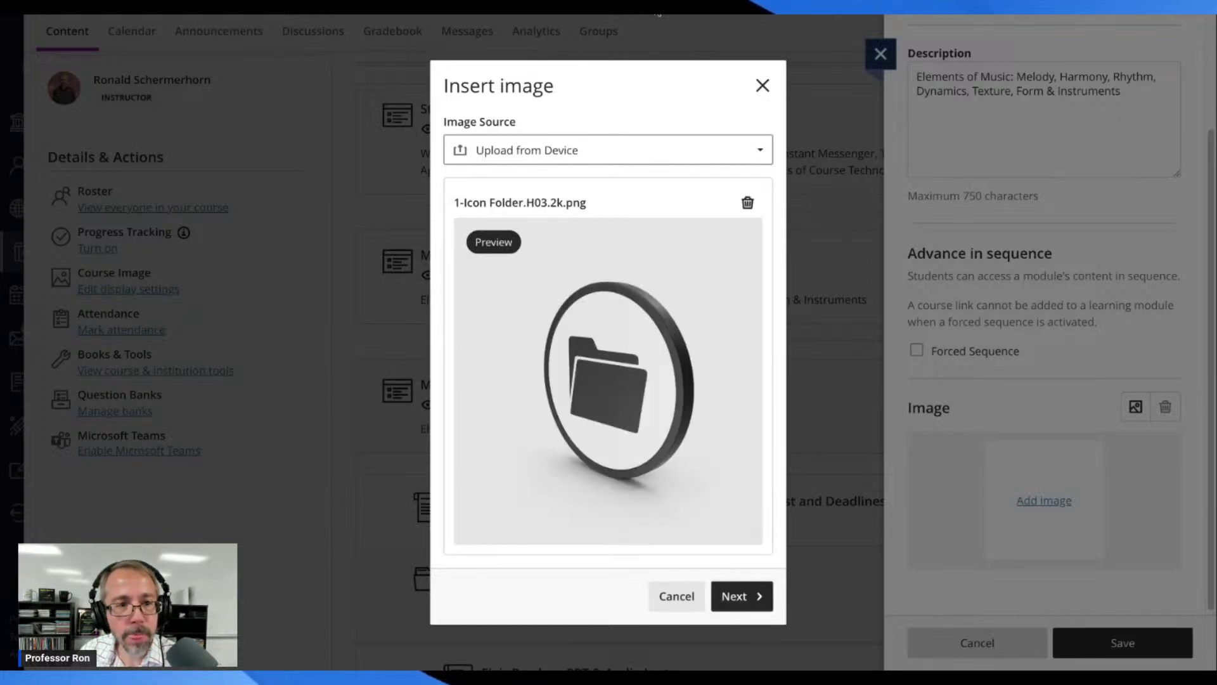
# Step: Insert the chosen folder icon with its default framing and save the changes to Module 1
pyautogui.click(735, 593)
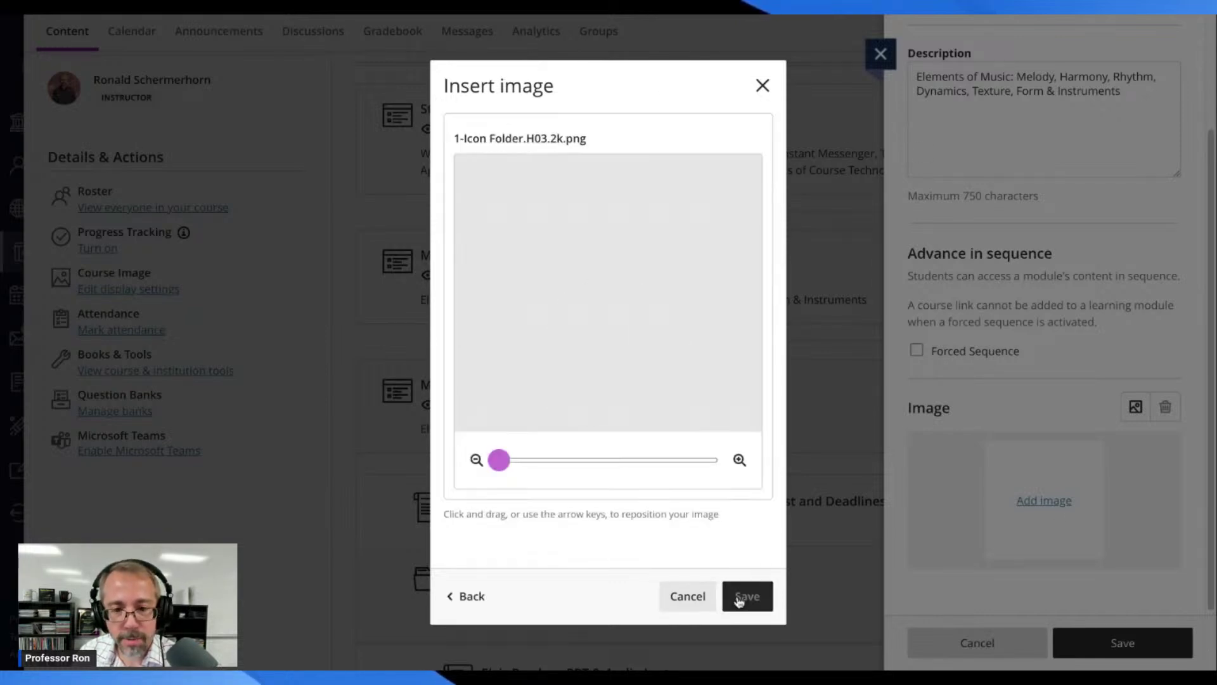
pyautogui.click(748, 605)
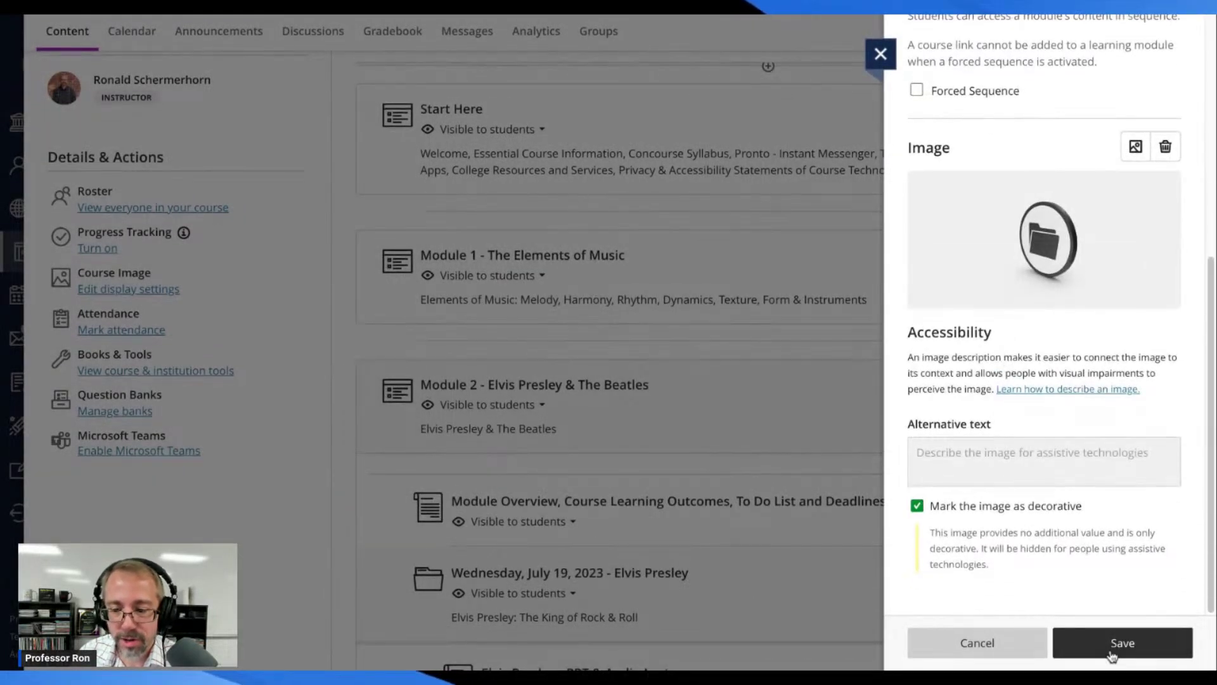
pyautogui.click(1123, 648)
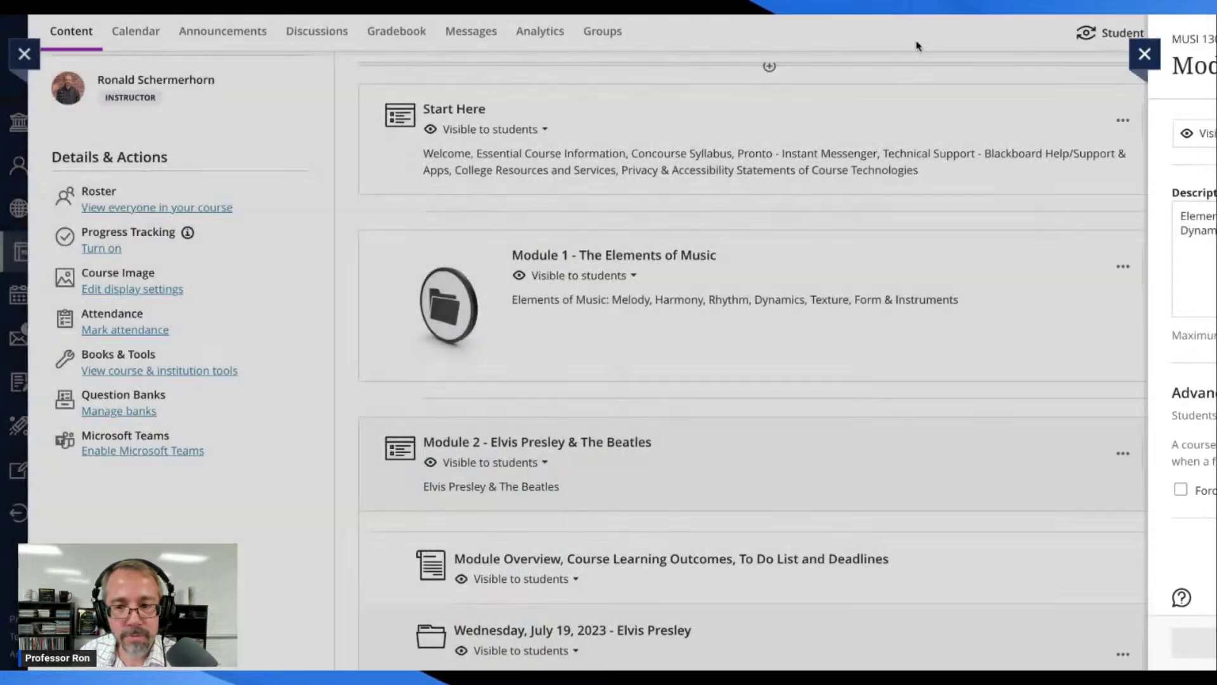
# Step: Edit Module 2 - Elvis Presley & The Beatles and choose 2-Icon Folder Blue.H03.2k.png from the device as its image
pyautogui.scroll(-4, 830, 178)
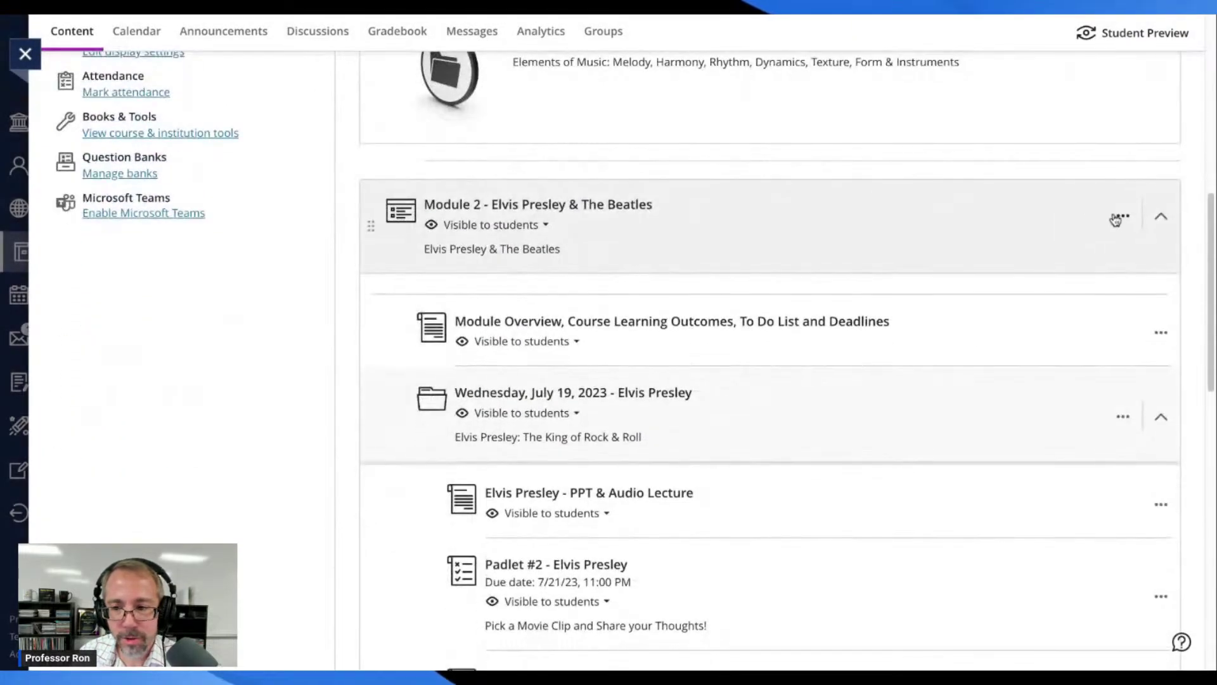
pyautogui.click(1121, 219)
pyautogui.click(1035, 251)
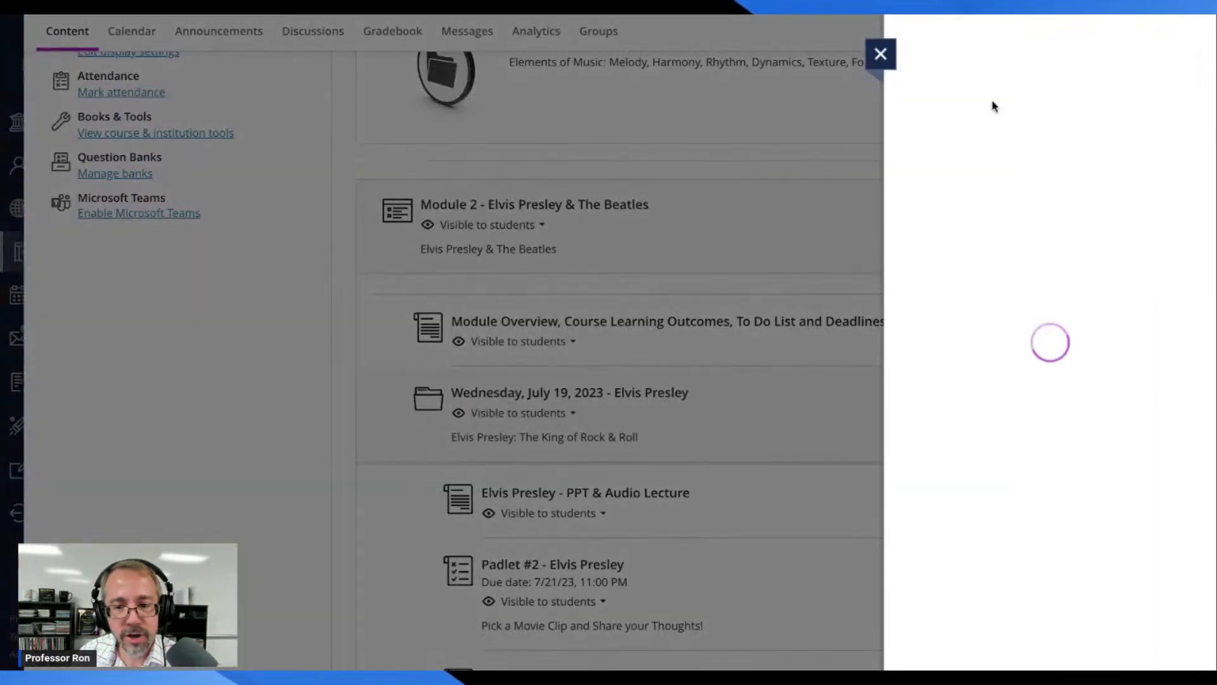
pyautogui.scroll(-3, 989, 444)
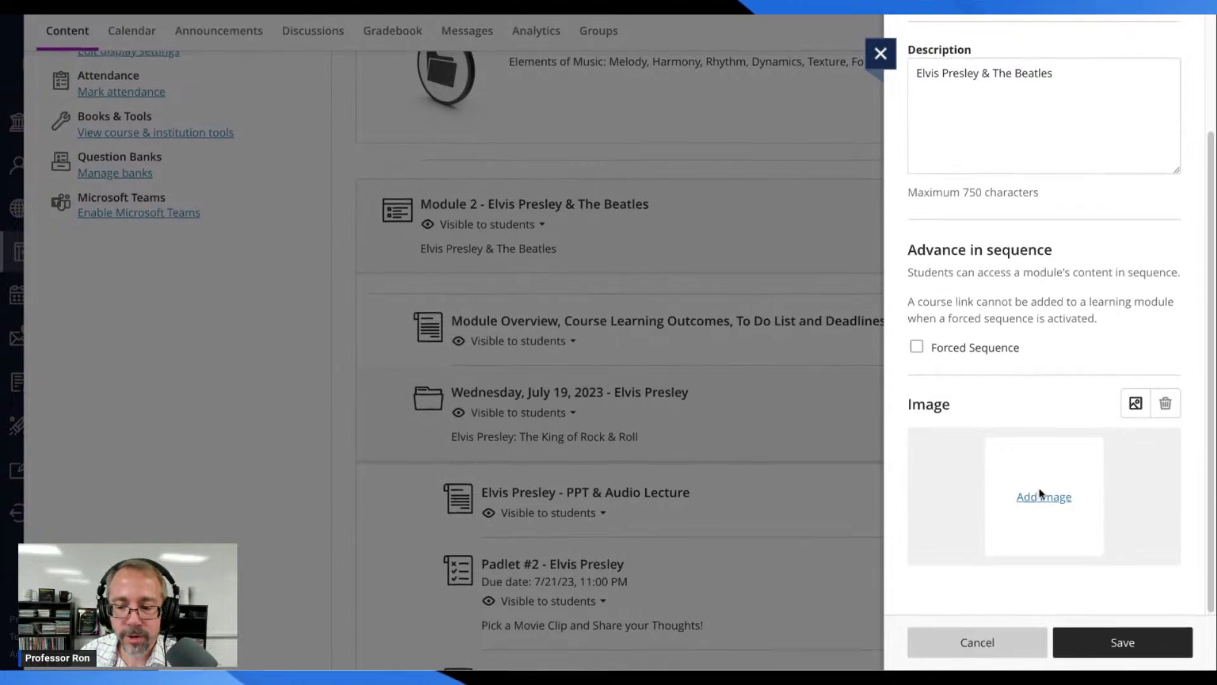
pyautogui.click(1041, 503)
pyautogui.click(546, 152)
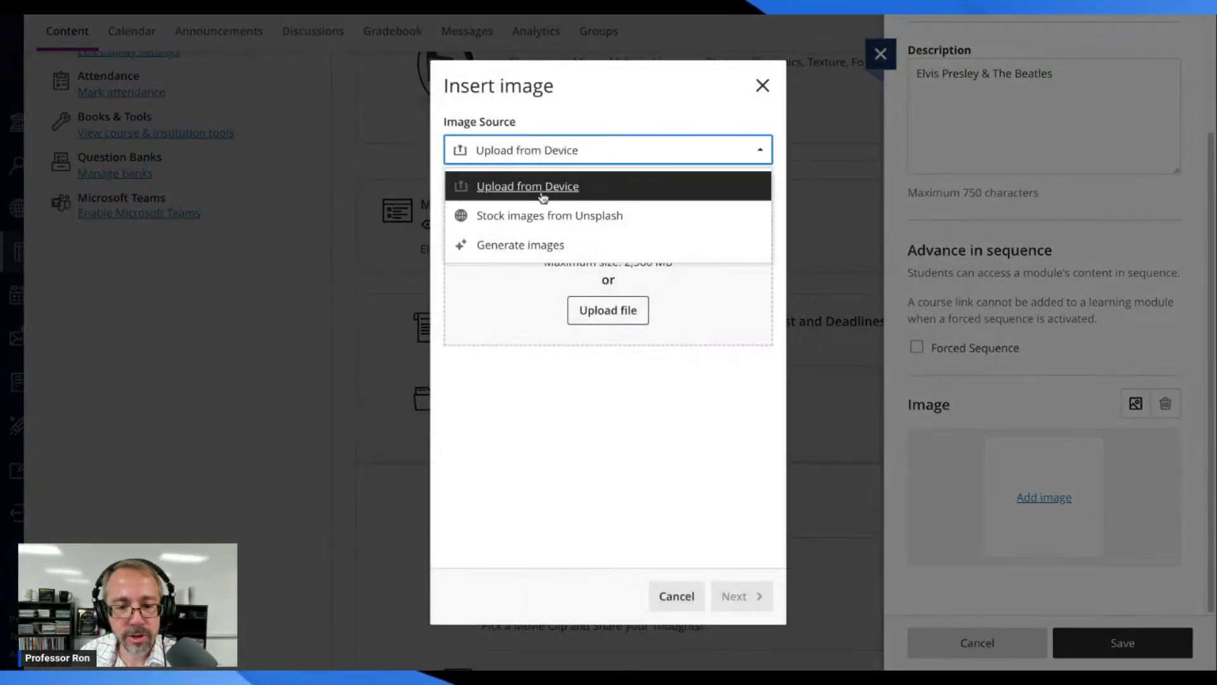
pyautogui.click(565, 125)
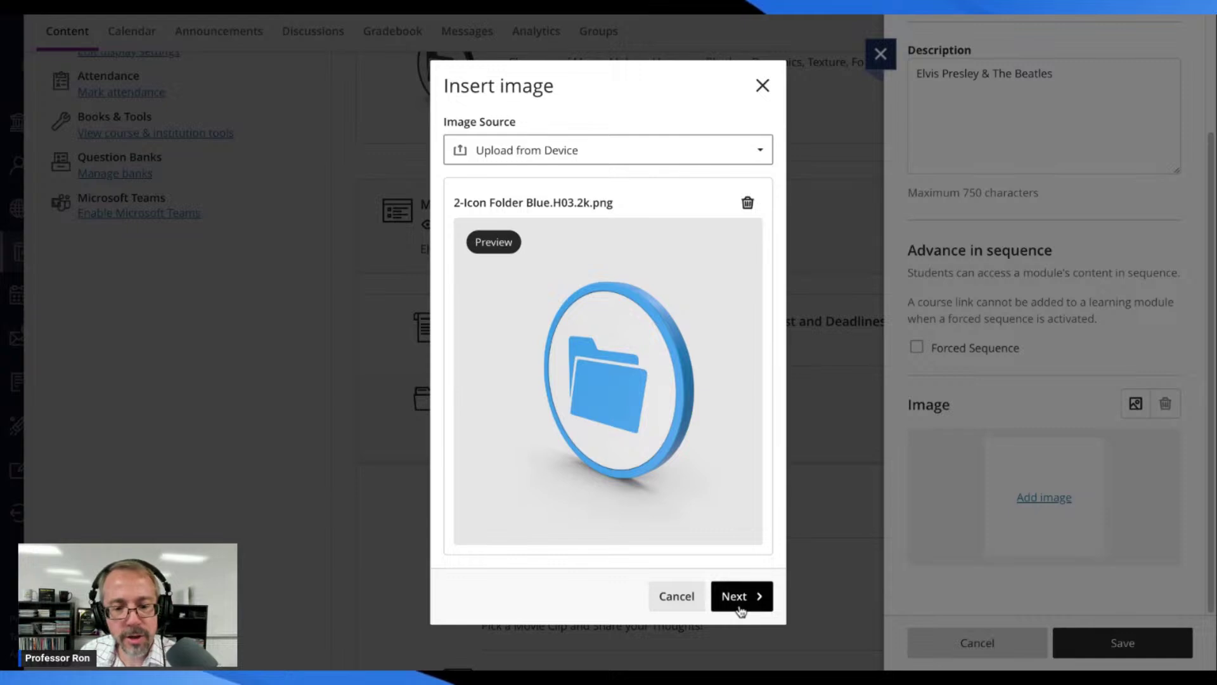
# Step: Insert the blue folder icon with its default framing and save the changes to Module 2
pyautogui.click(740, 609)
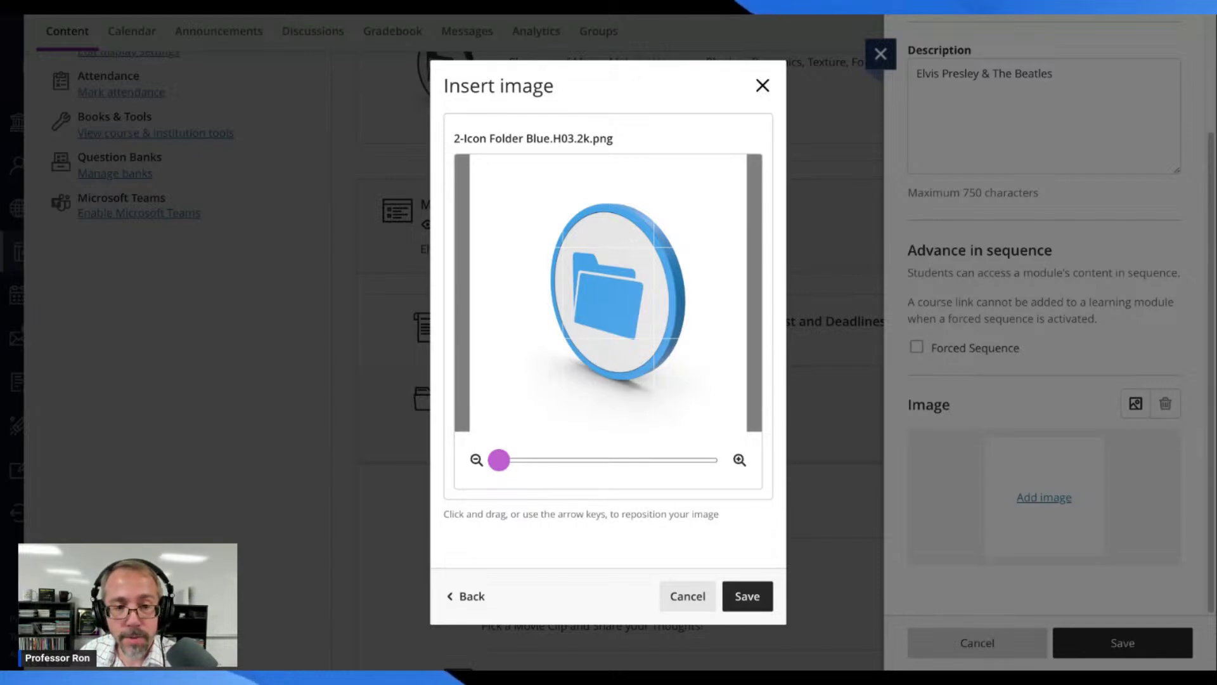
pyautogui.click(748, 599)
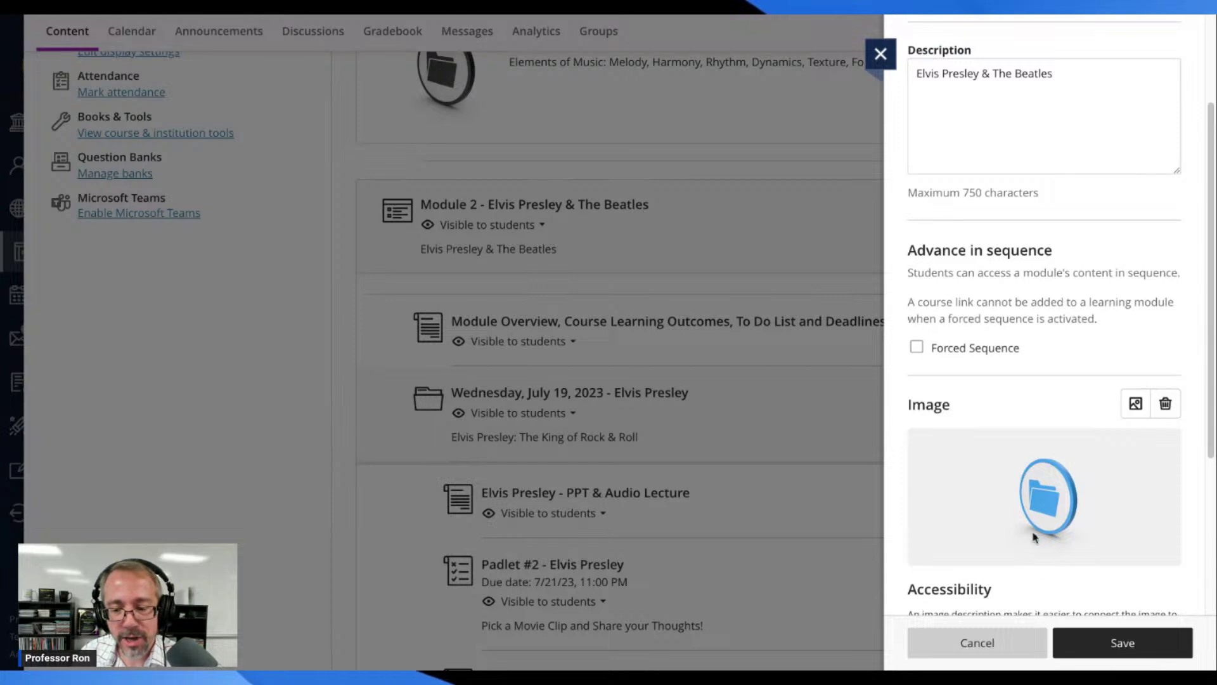
pyautogui.click(1107, 643)
# Step: Edit Module 3 - The Baroque Era and choose 3-Icon Folder Red.H03.2k.png from the device as its image
pyautogui.scroll(-3, 1055, 405)
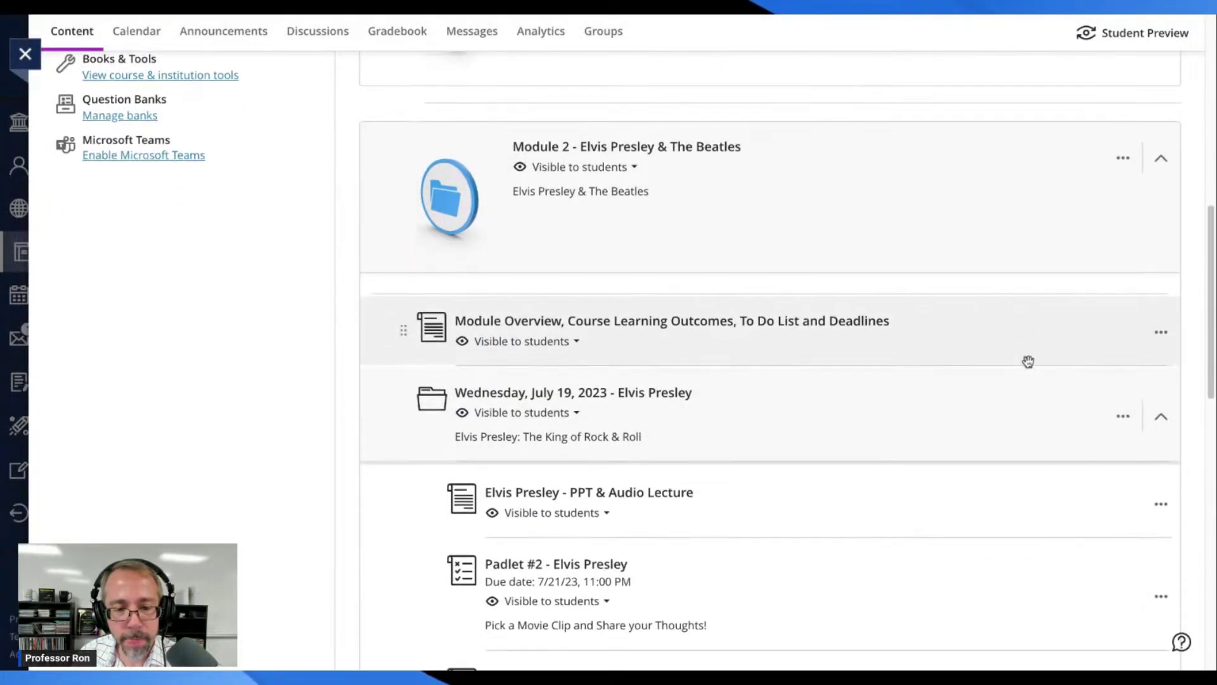
pyautogui.scroll(5, 1114, 260)
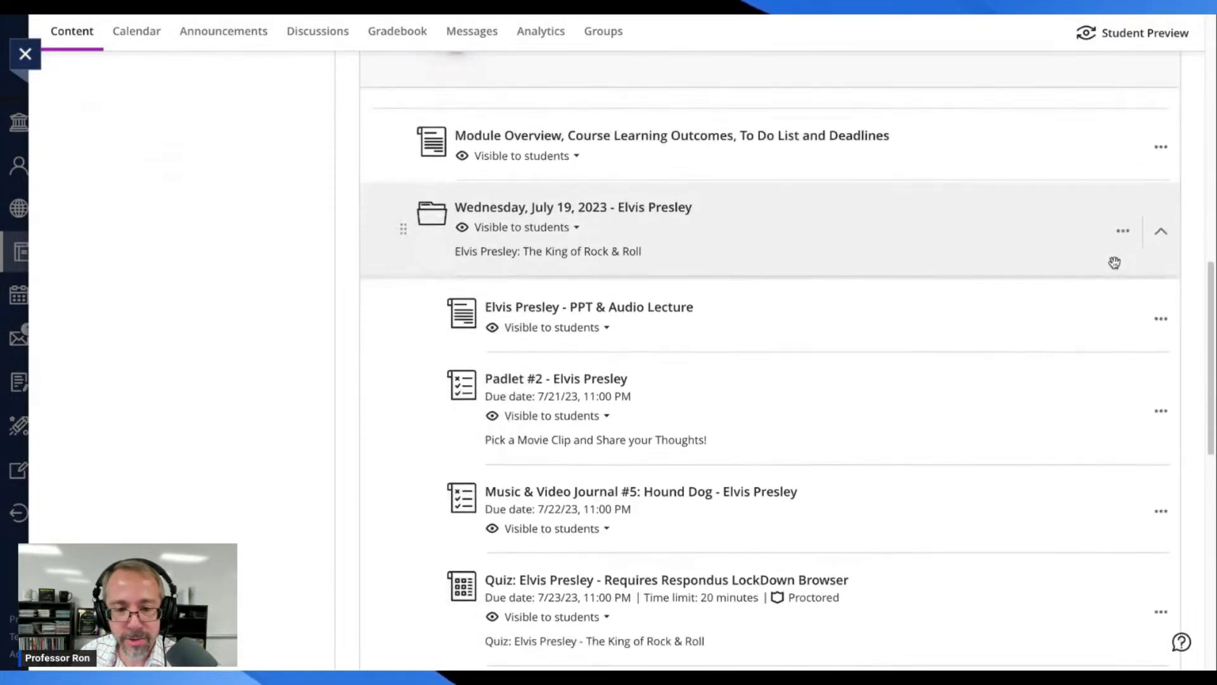
pyautogui.scroll(-3, 1114, 266)
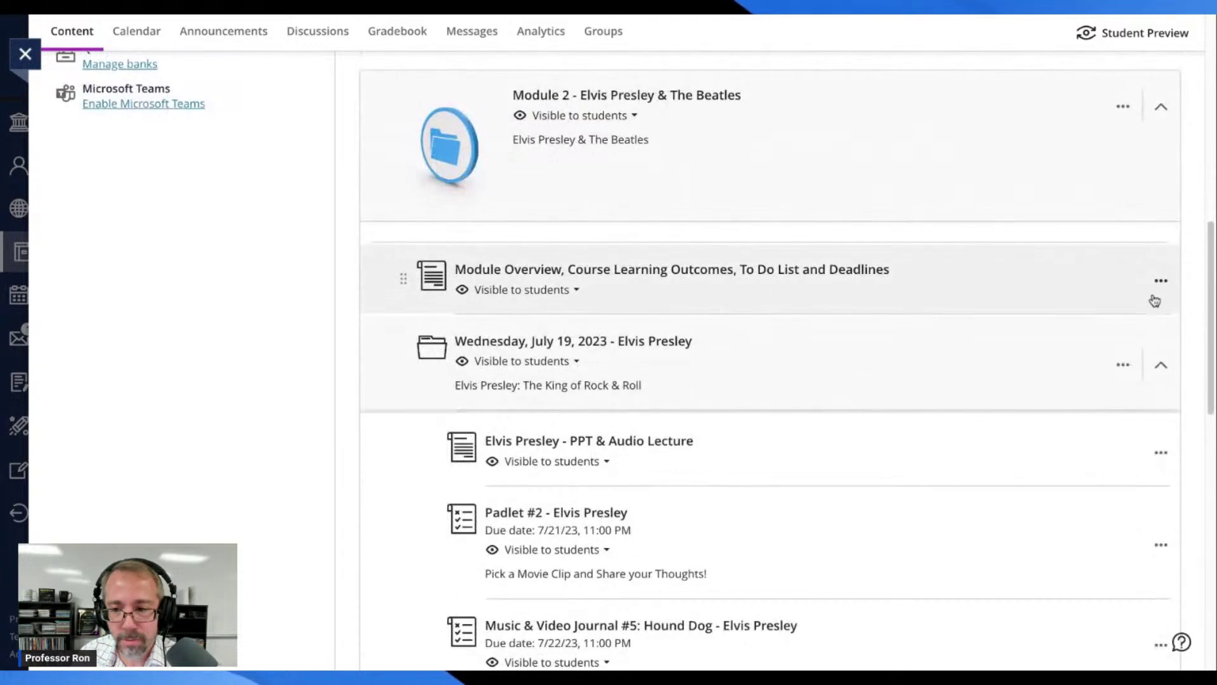
pyautogui.scroll(-4, 968, 349)
pyautogui.scroll(-4, 951, 345)
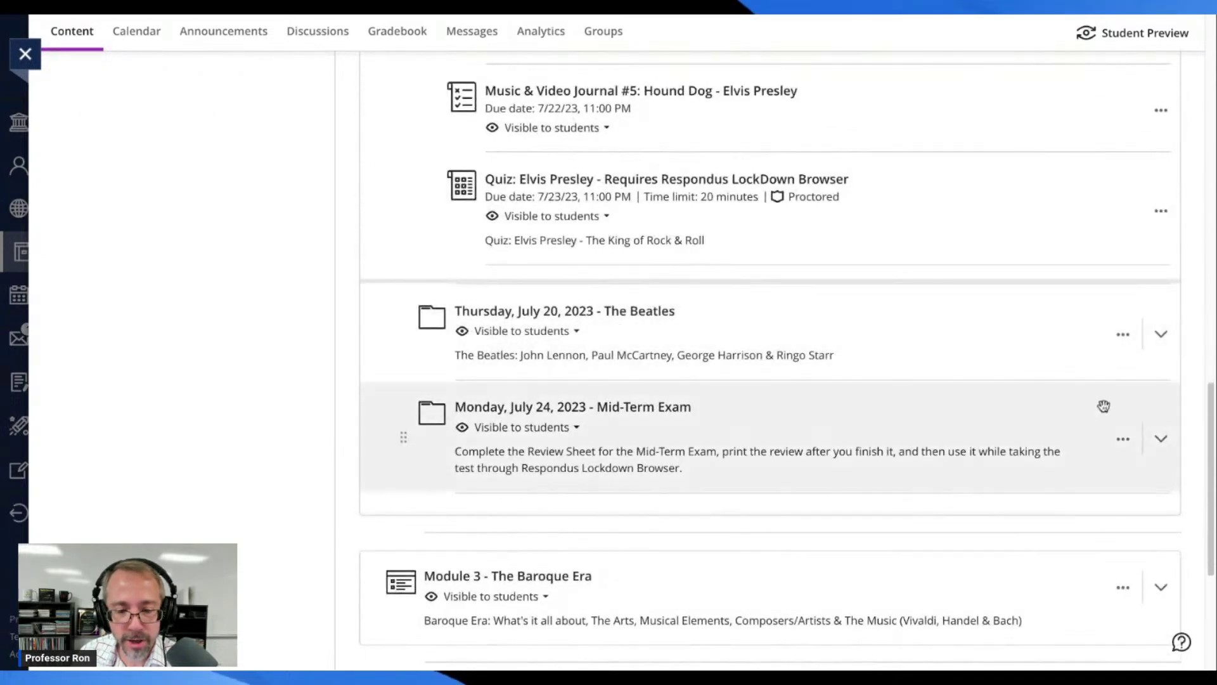
pyautogui.scroll(-4, 1109, 394)
pyautogui.click(1118, 325)
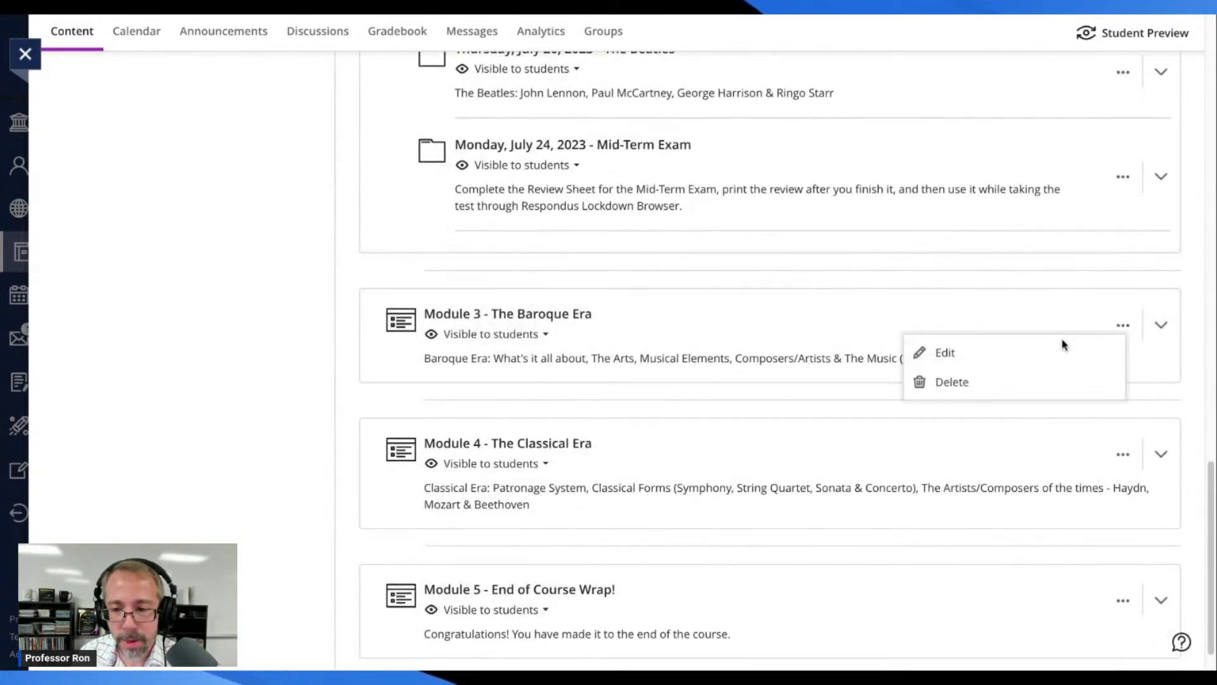
pyautogui.click(1018, 359)
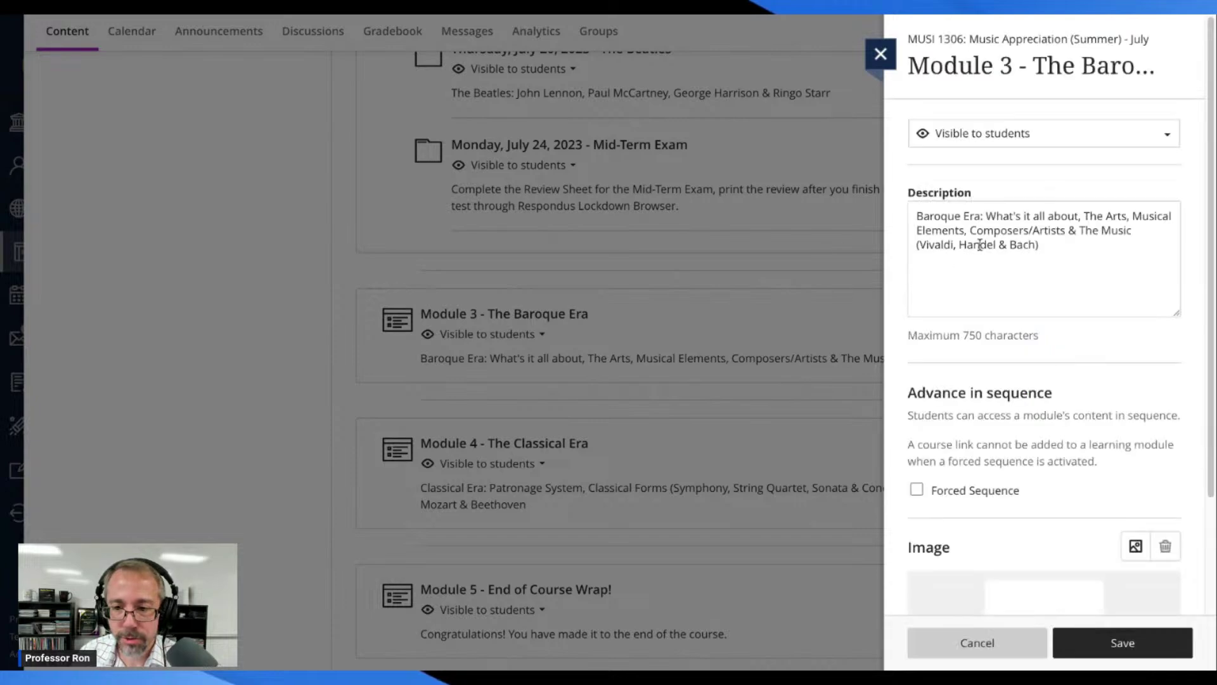
pyautogui.click(1136, 546)
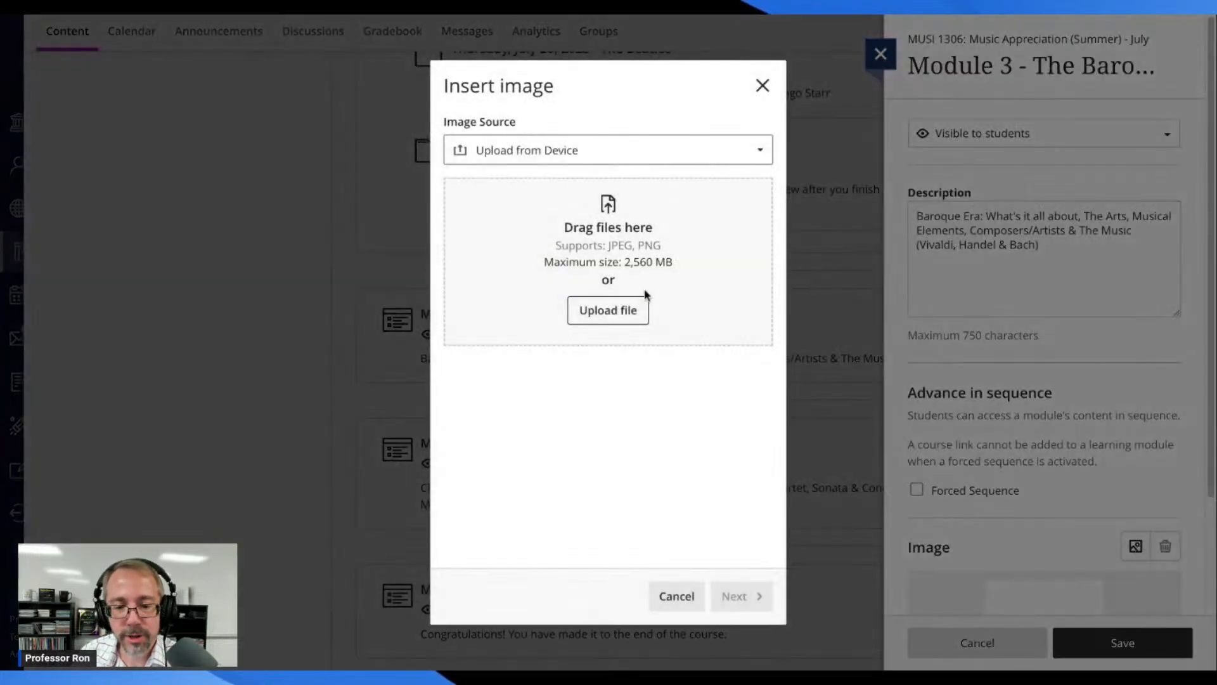
pyautogui.click(574, 161)
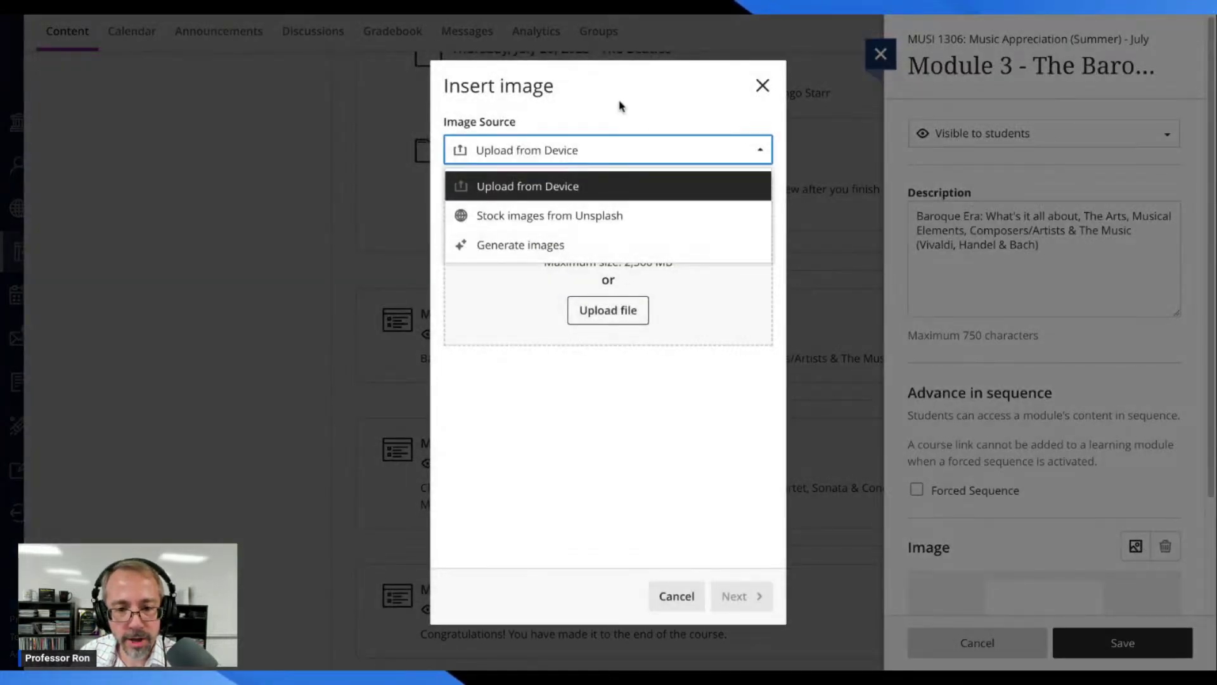
pyautogui.press('Escape')
pyautogui.click(608, 325)
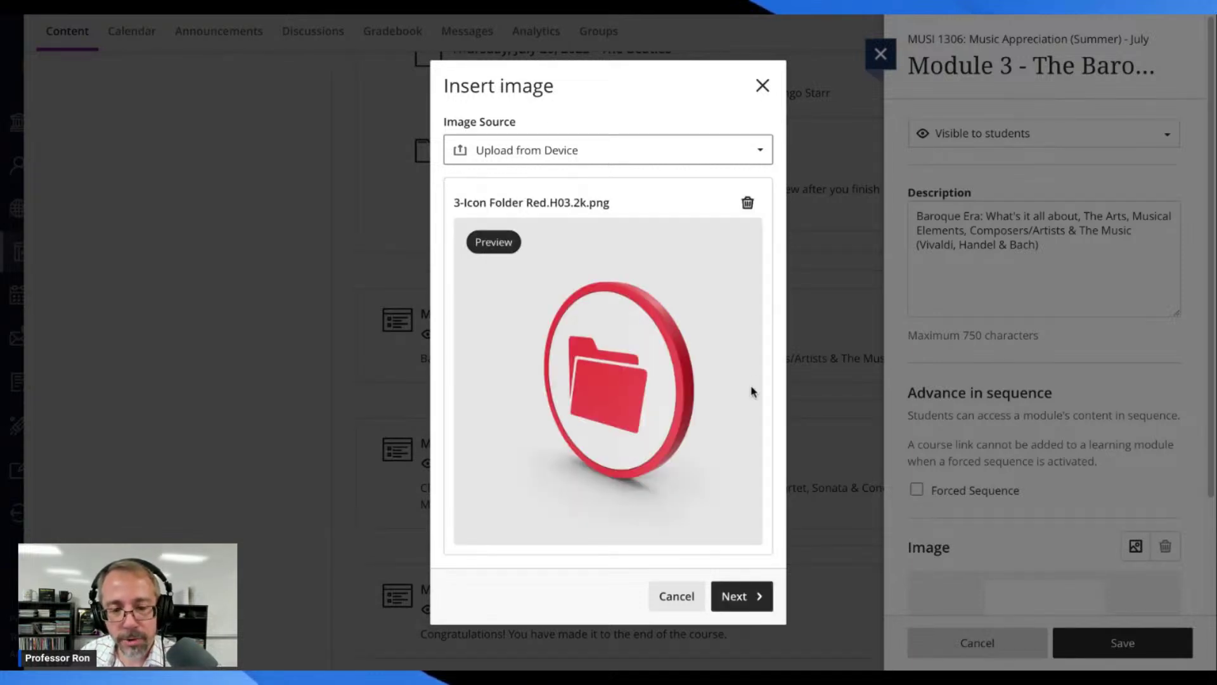
# Step: Insert the red folder icon with its default framing and save the changes to Module 3
pyautogui.click(740, 596)
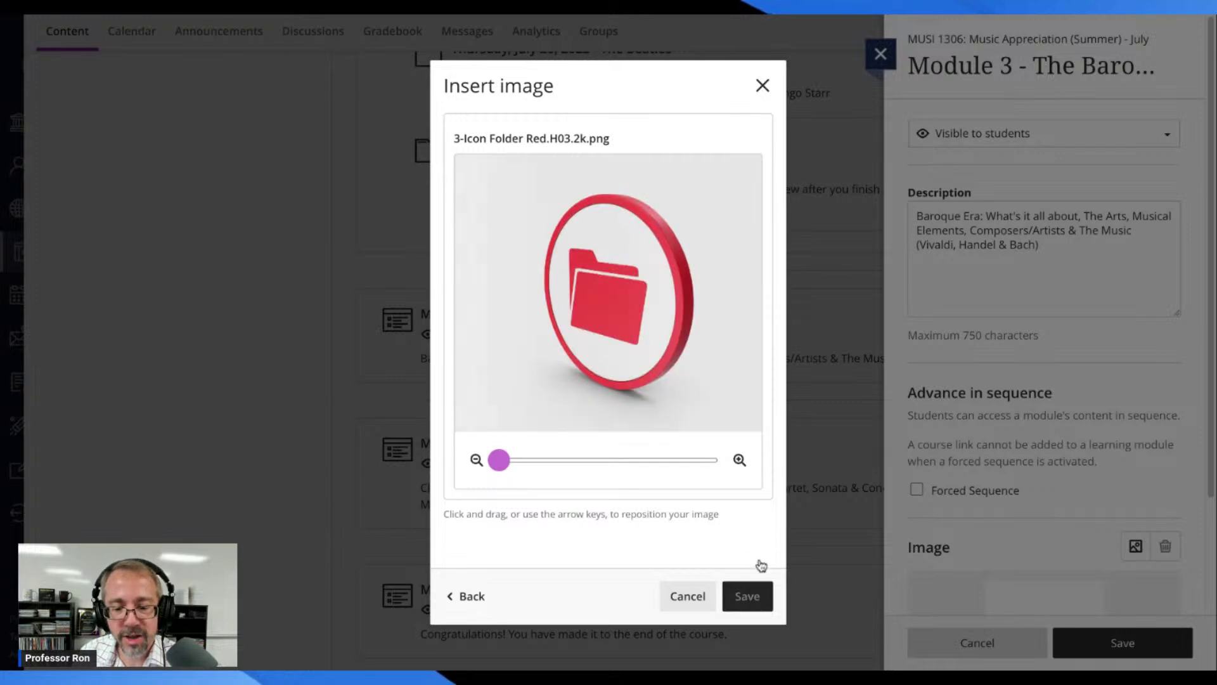
pyautogui.click(746, 598)
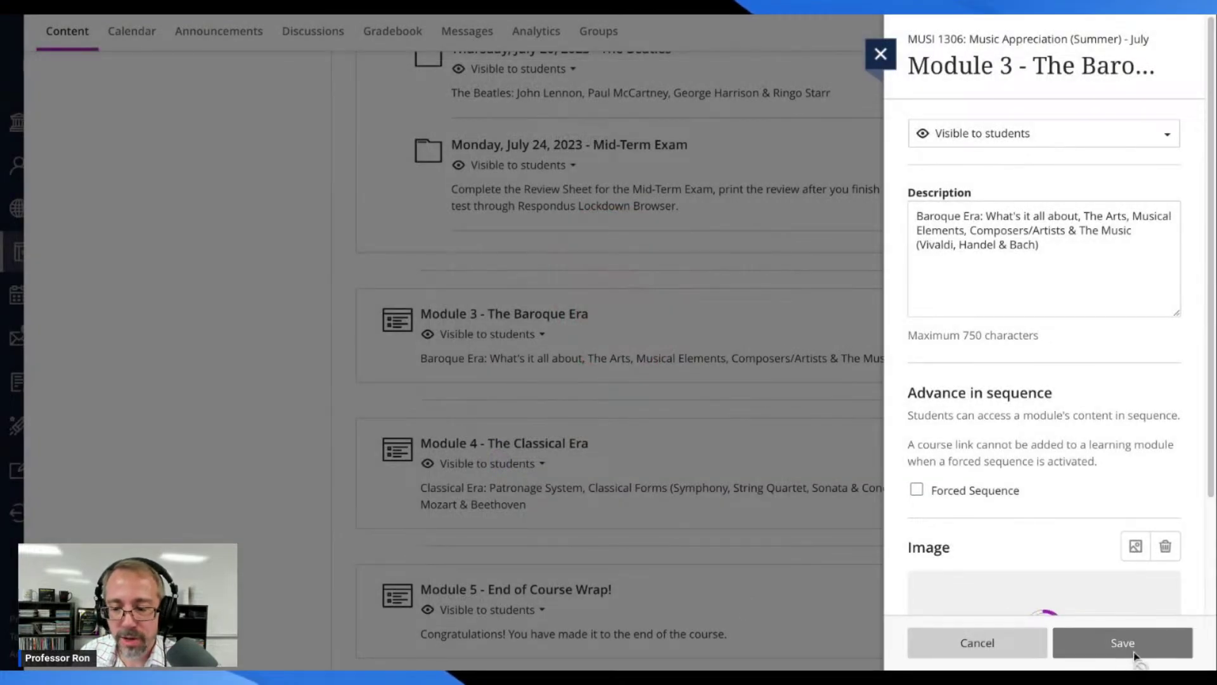
pyautogui.scroll(-3, 1048, 489)
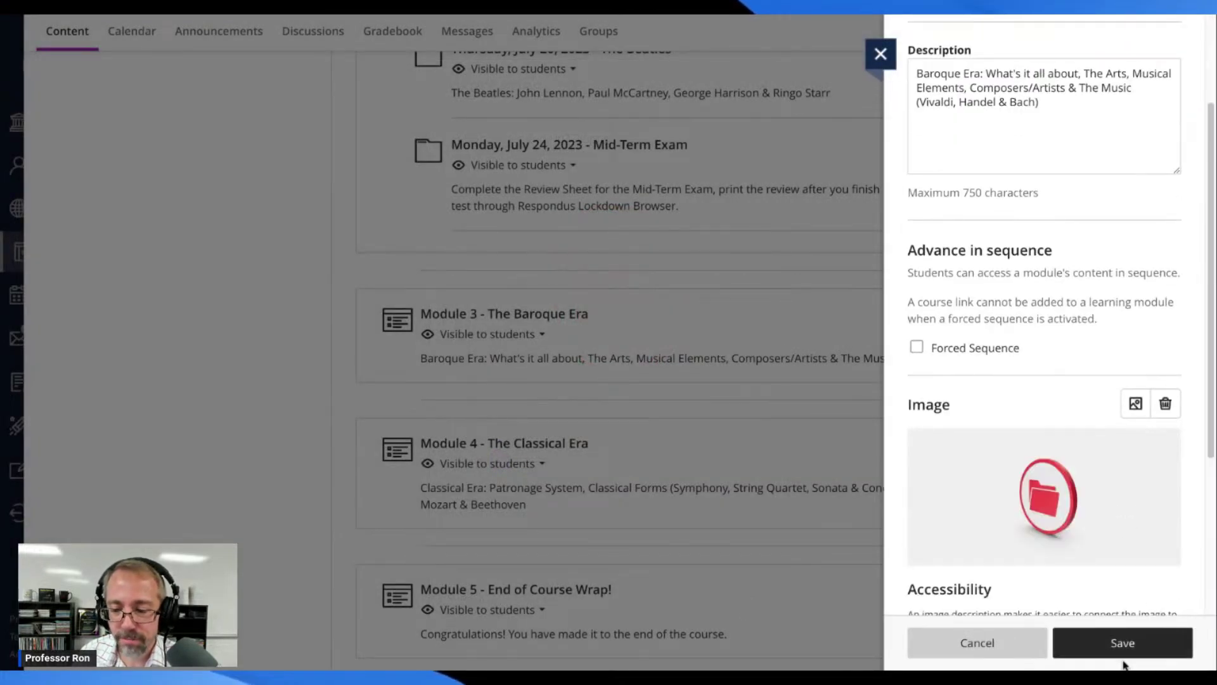
pyautogui.click(1121, 643)
# Step: Edit Module 4 - The Classical Era and choose 4-Icon-Folder-Green.H11.2k.png from the device as its image
pyautogui.scroll(-2, 845, 488)
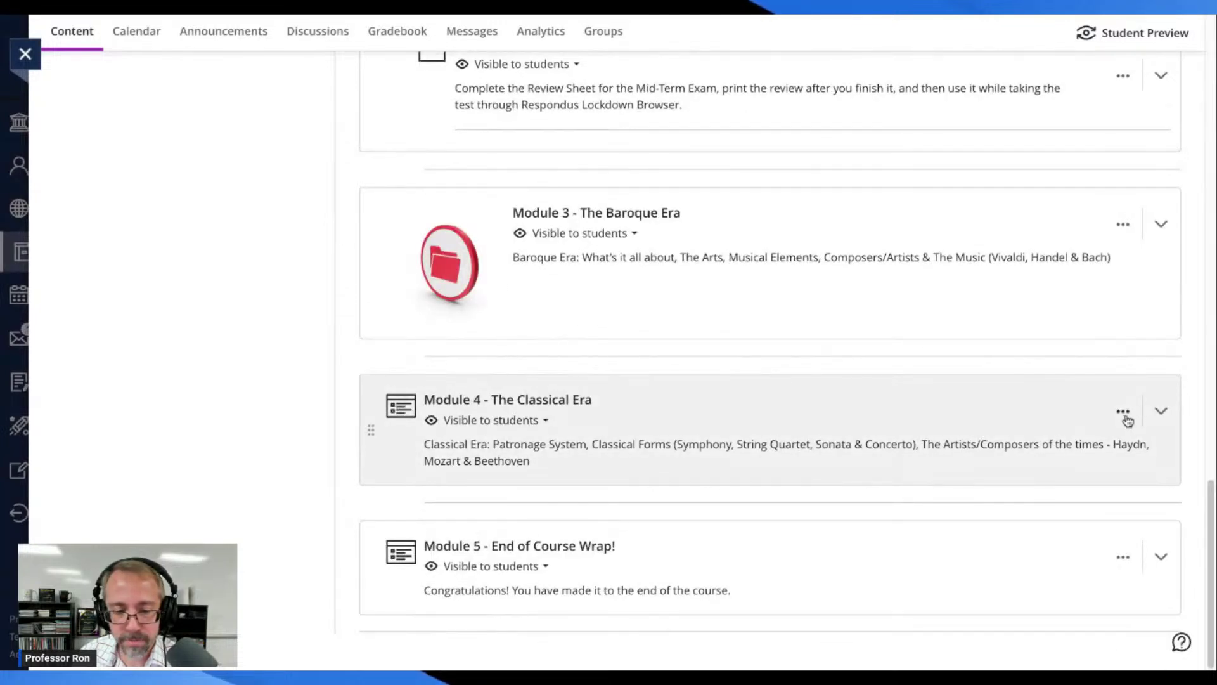
pyautogui.click(1125, 416)
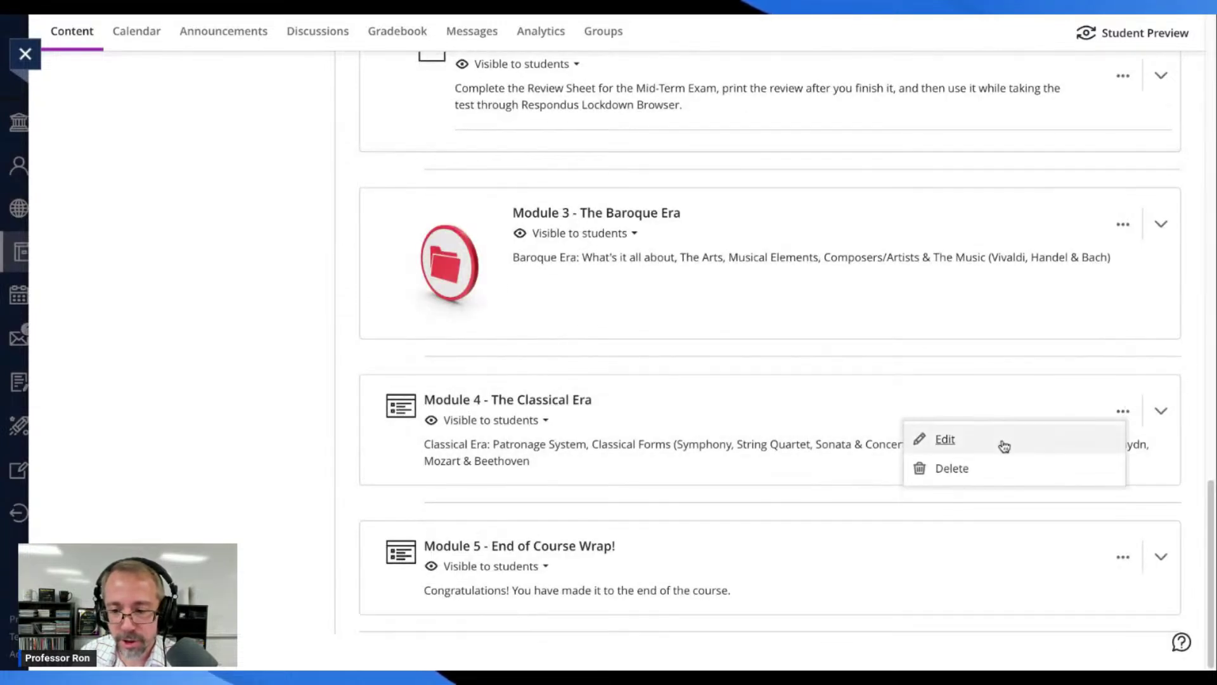
pyautogui.click(1004, 447)
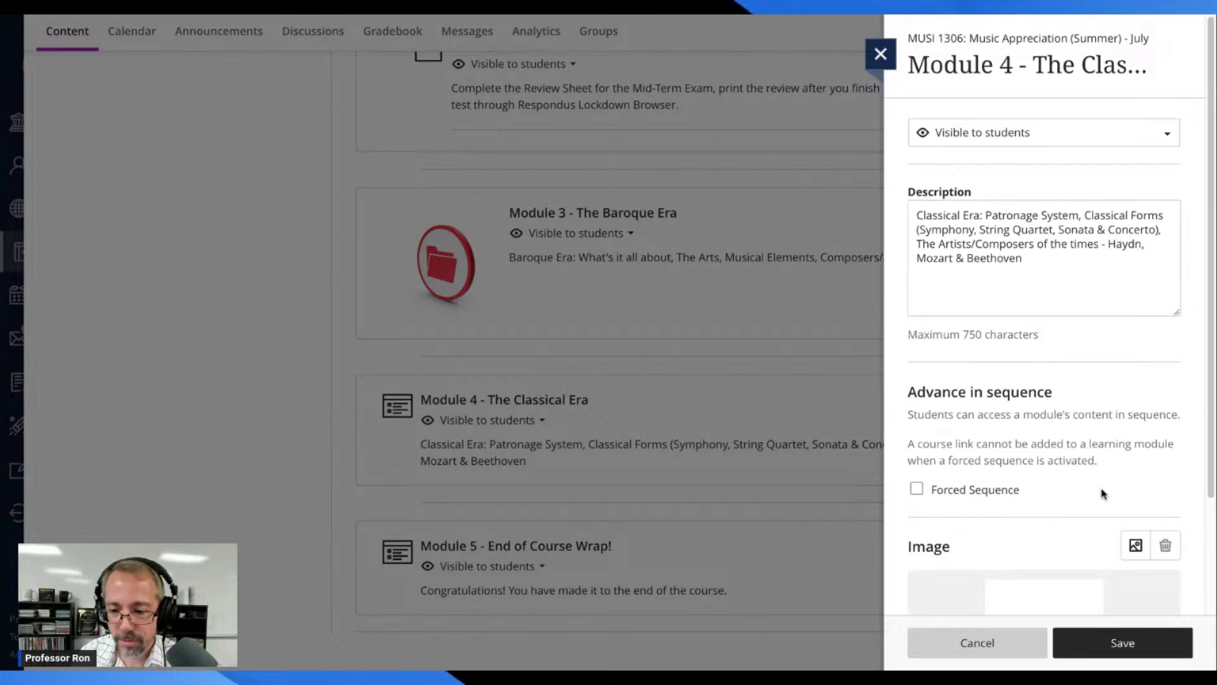
pyautogui.scroll(-2, 1103, 494)
pyautogui.click(1136, 405)
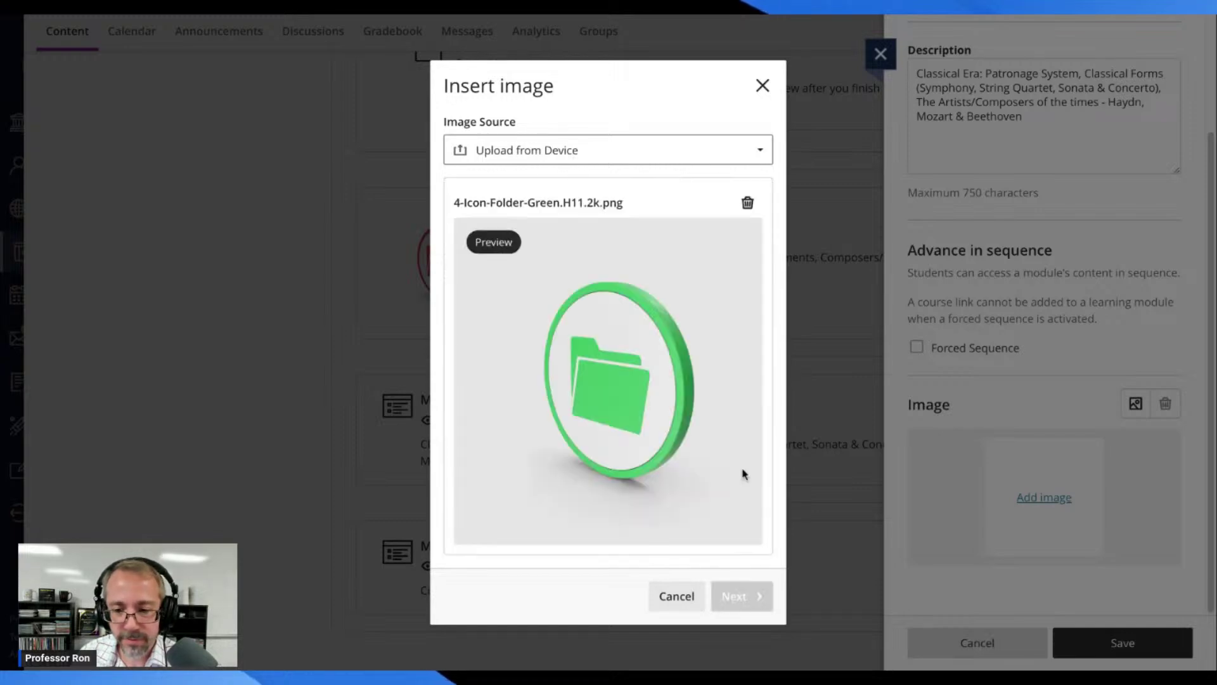
# Step: Insert the green folder icon with its default framing and save the changes to Module 4
pyautogui.click(738, 593)
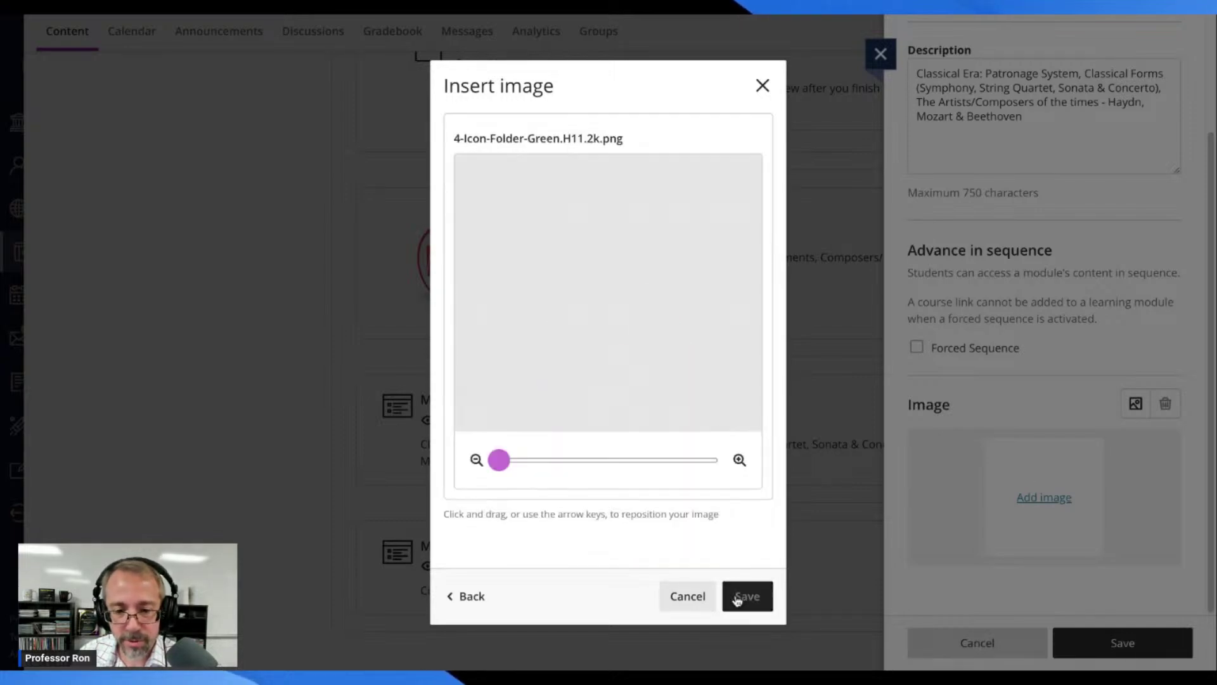
pyautogui.click(748, 599)
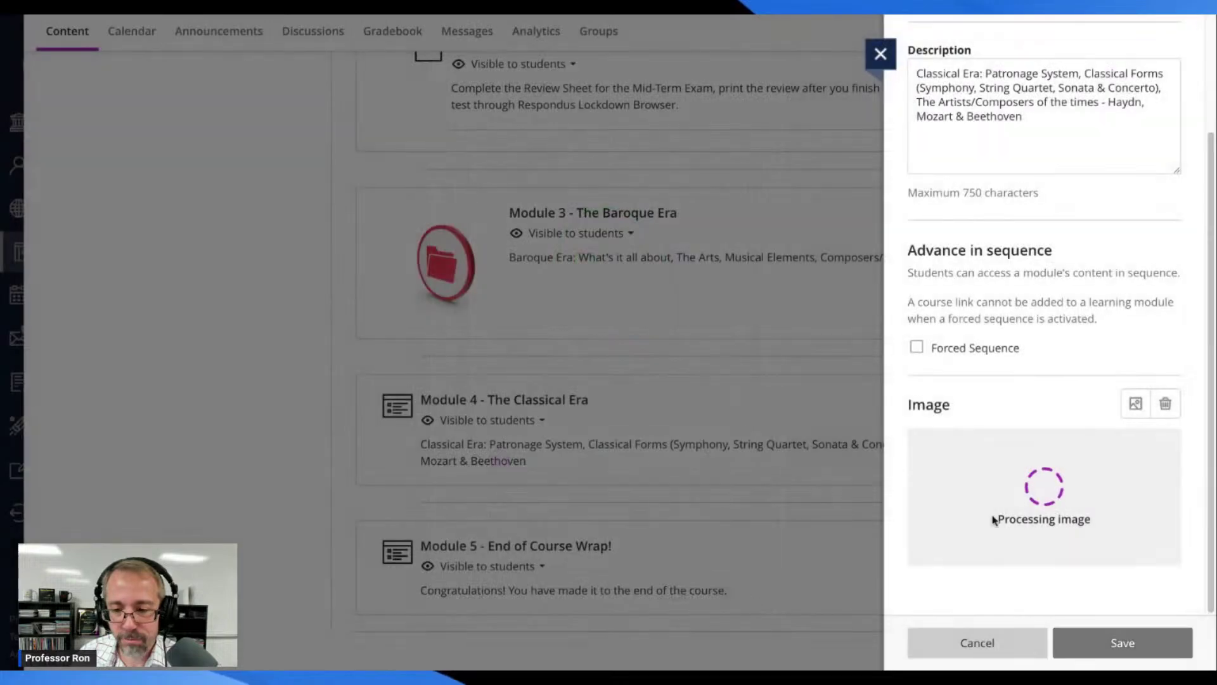
pyautogui.click(1123, 643)
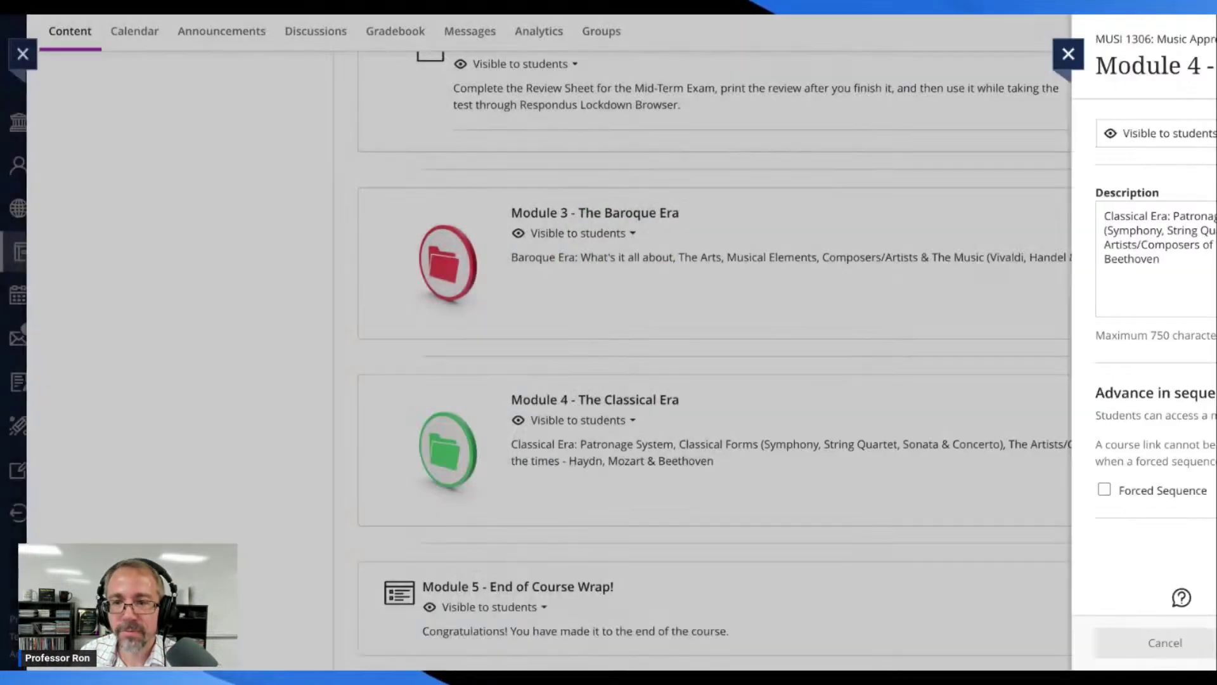
pyautogui.scroll(-1, 641, 302)
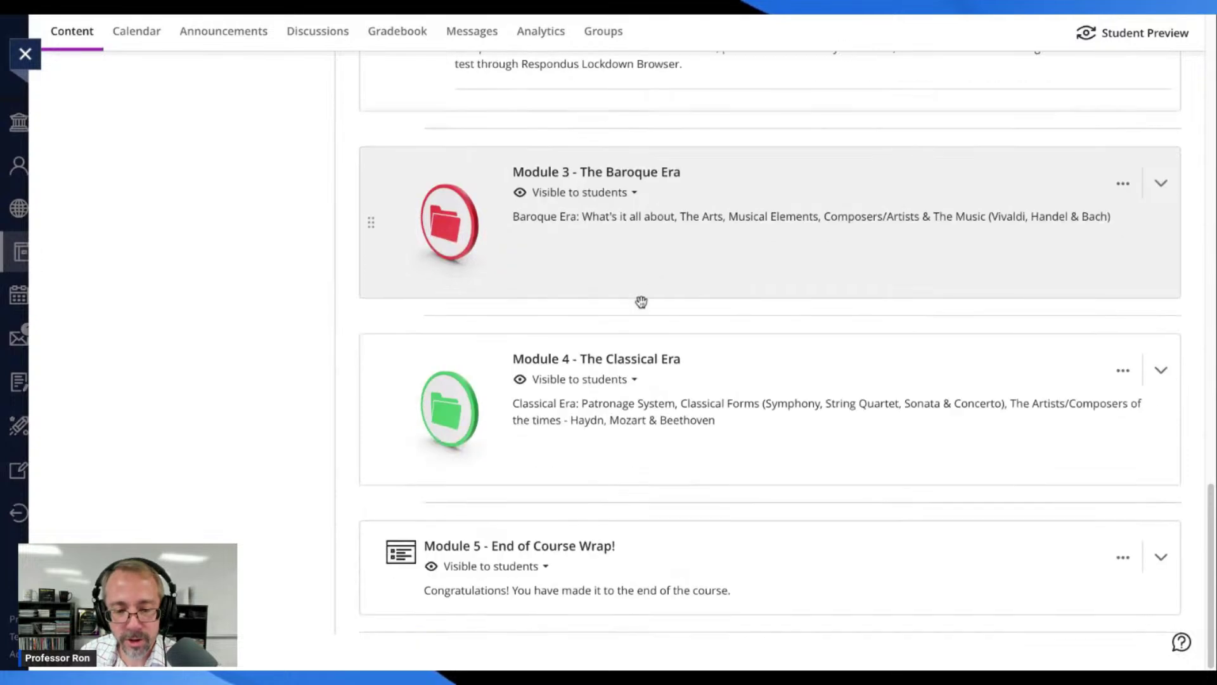
pyautogui.click(1123, 557)
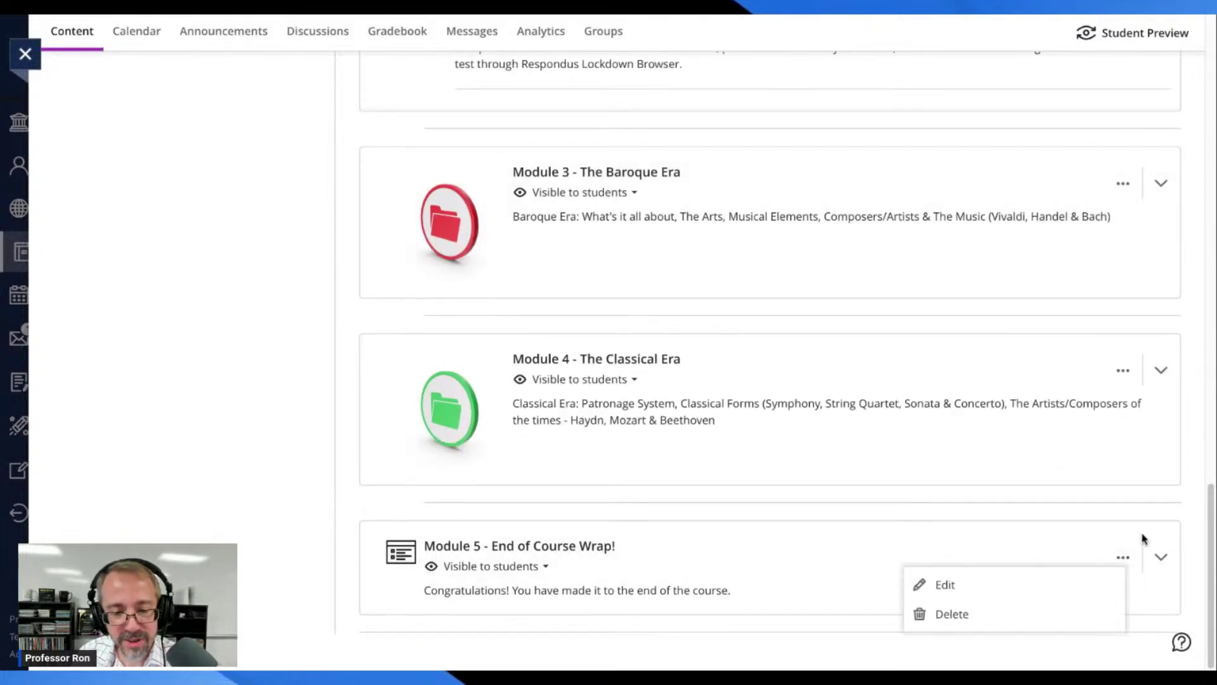
pyautogui.click(930, 584)
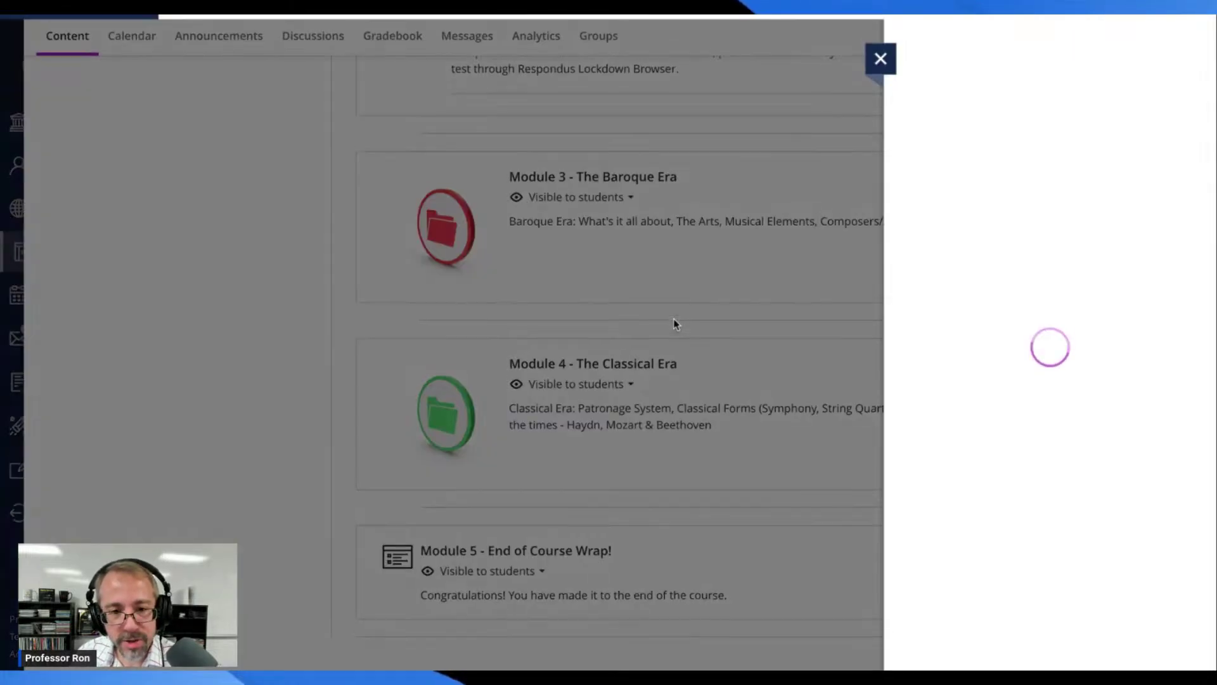
pyautogui.click(881, 58)
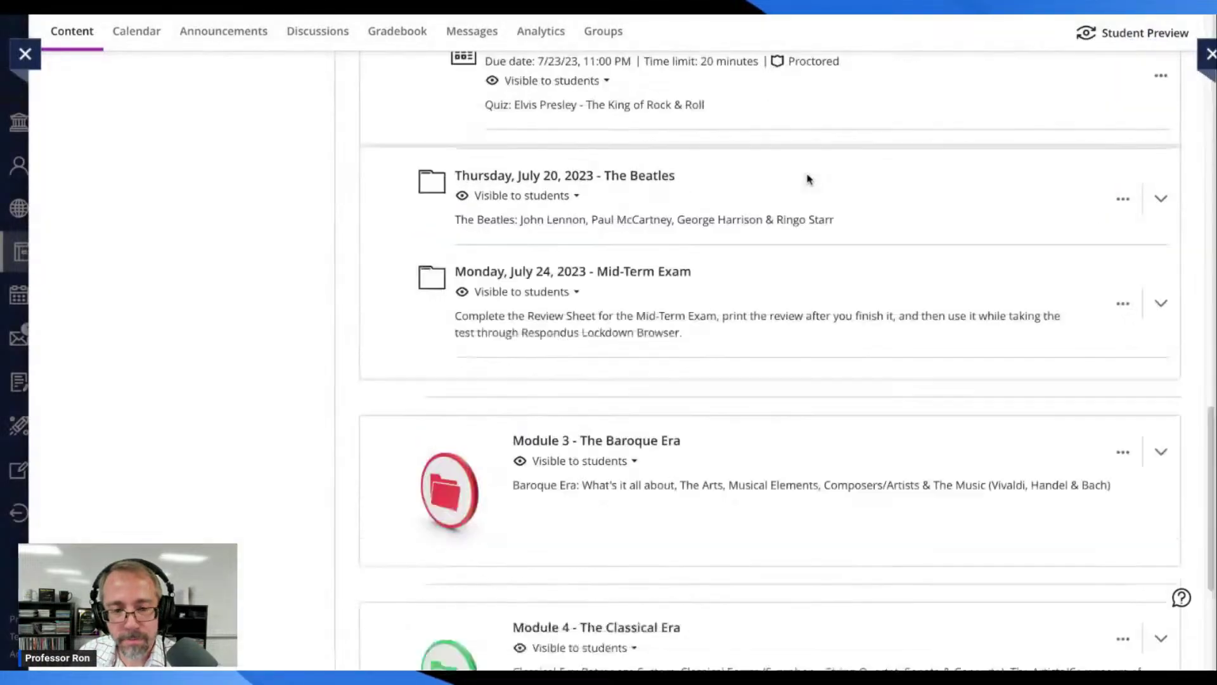
pyautogui.scroll(-3, 770, 257)
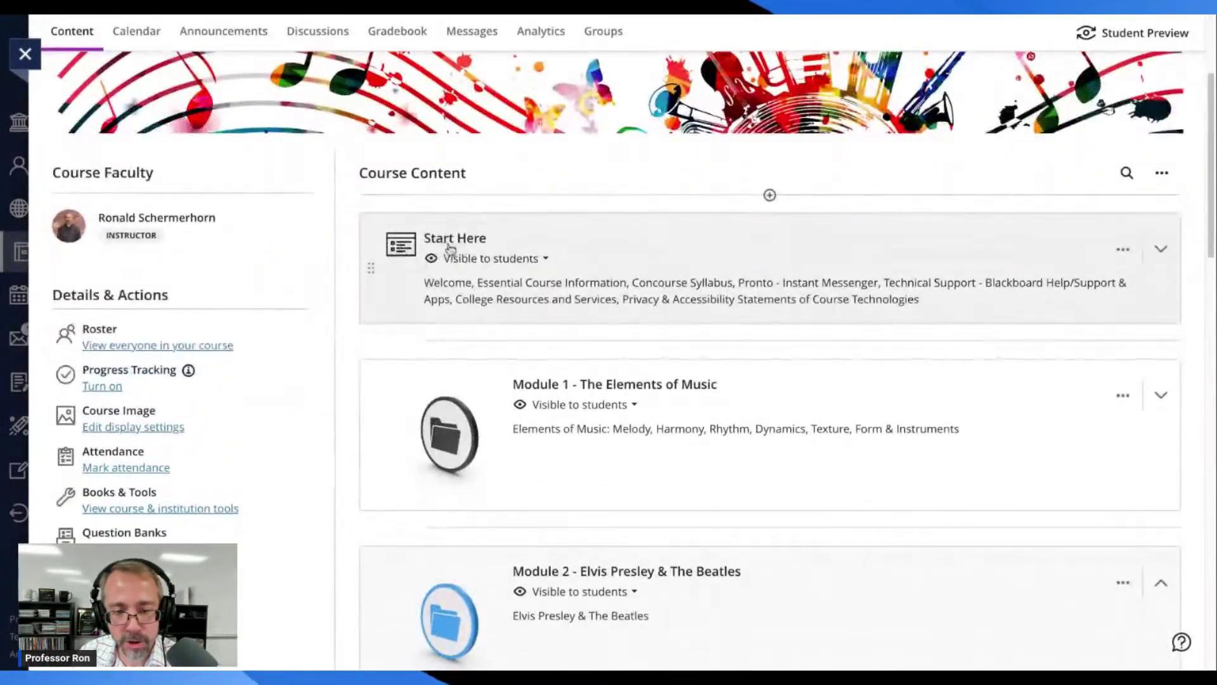
pyautogui.scroll(-15, 780, 221)
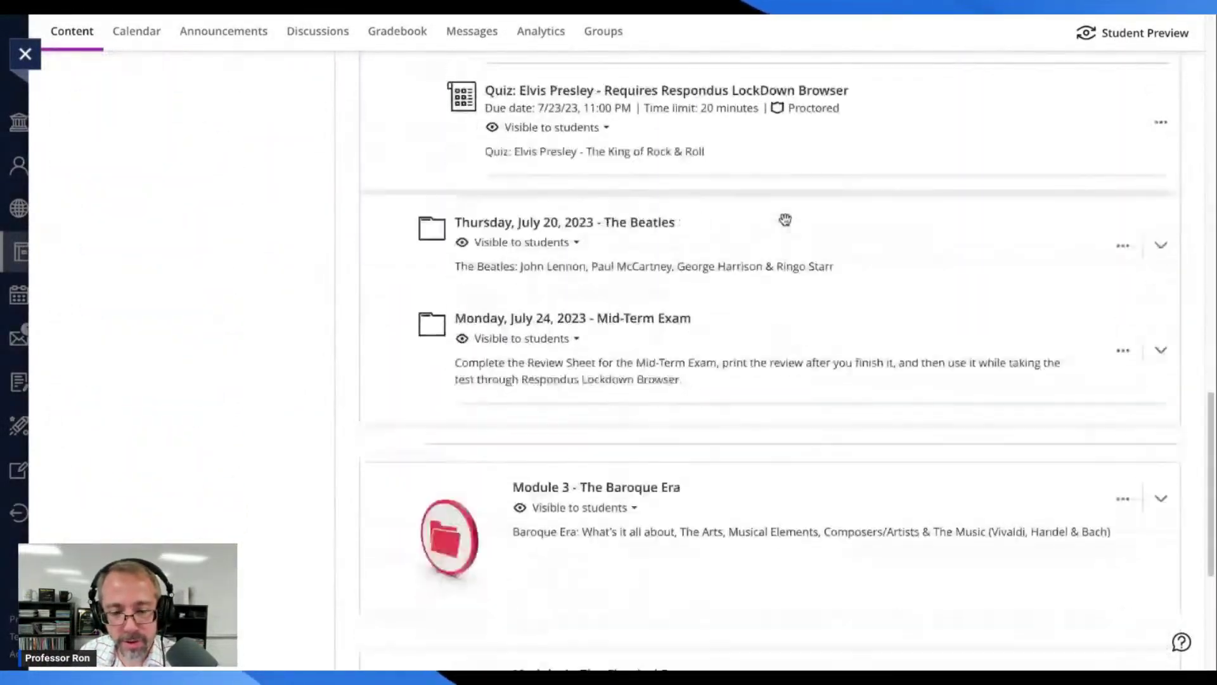
pyautogui.scroll(-2, 784, 220)
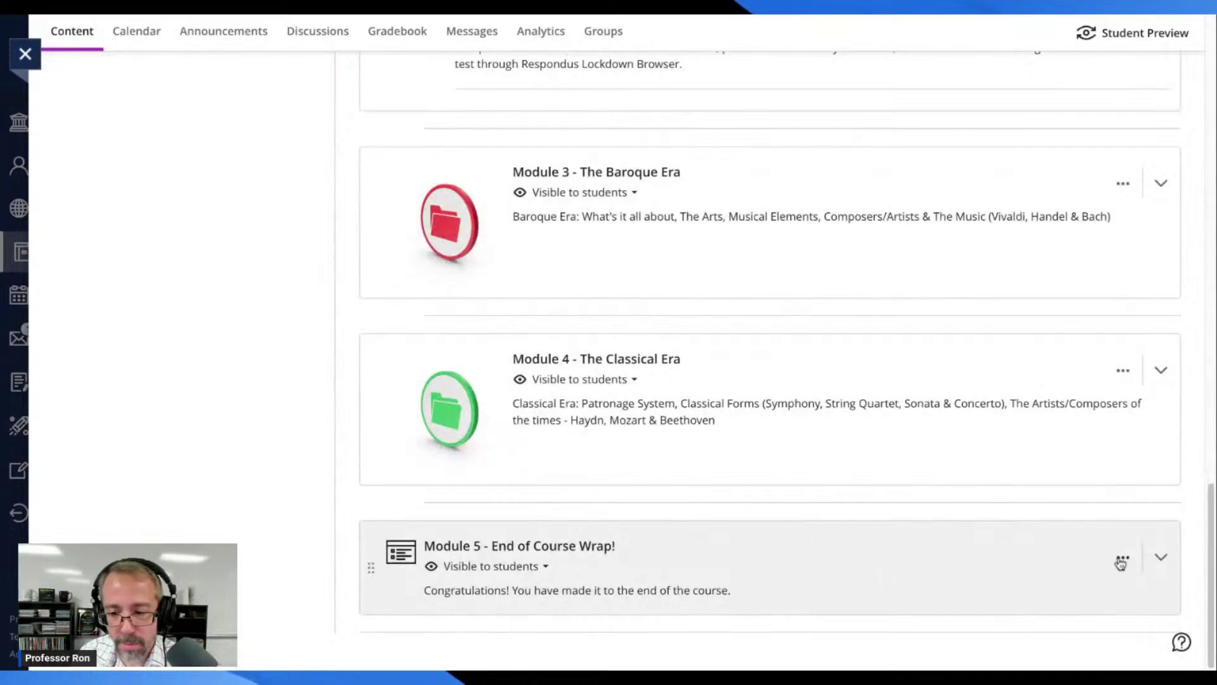
pyautogui.scroll(12, 929, 467)
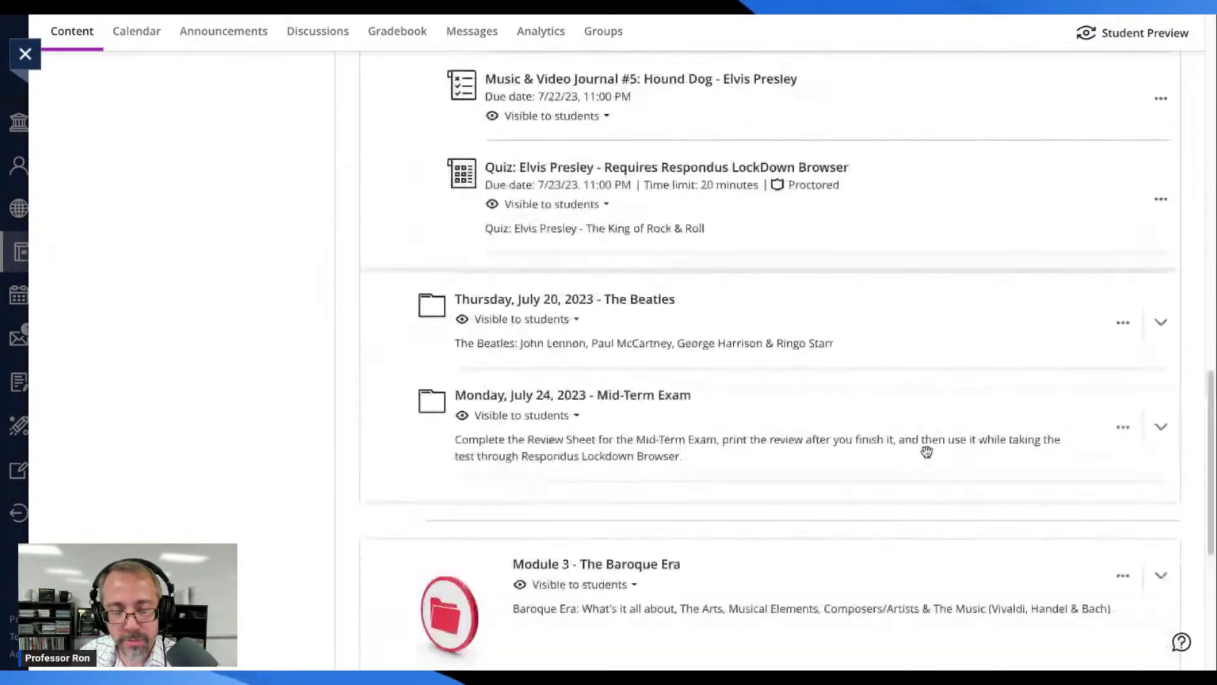
pyautogui.scroll(7, 927, 451)
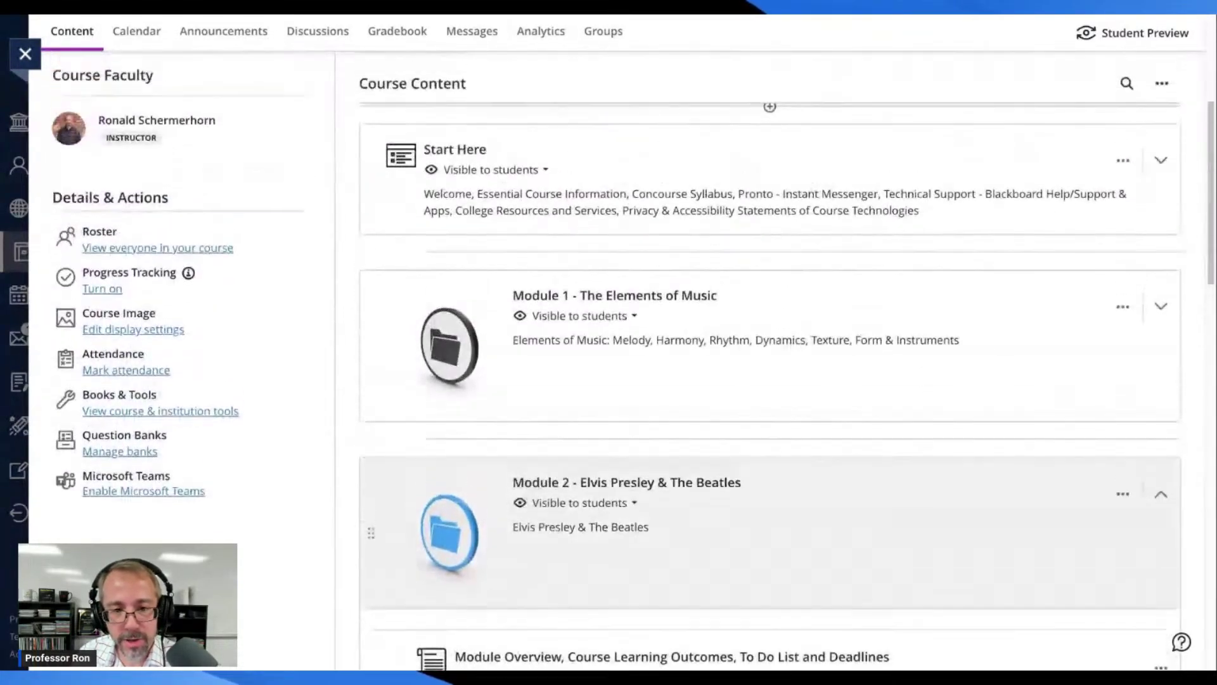
# Step: Edit Module 5 - End of Course Wrap! and set its image source to Stock images from Unsplash
pyautogui.scroll(-15, 1160, 545)
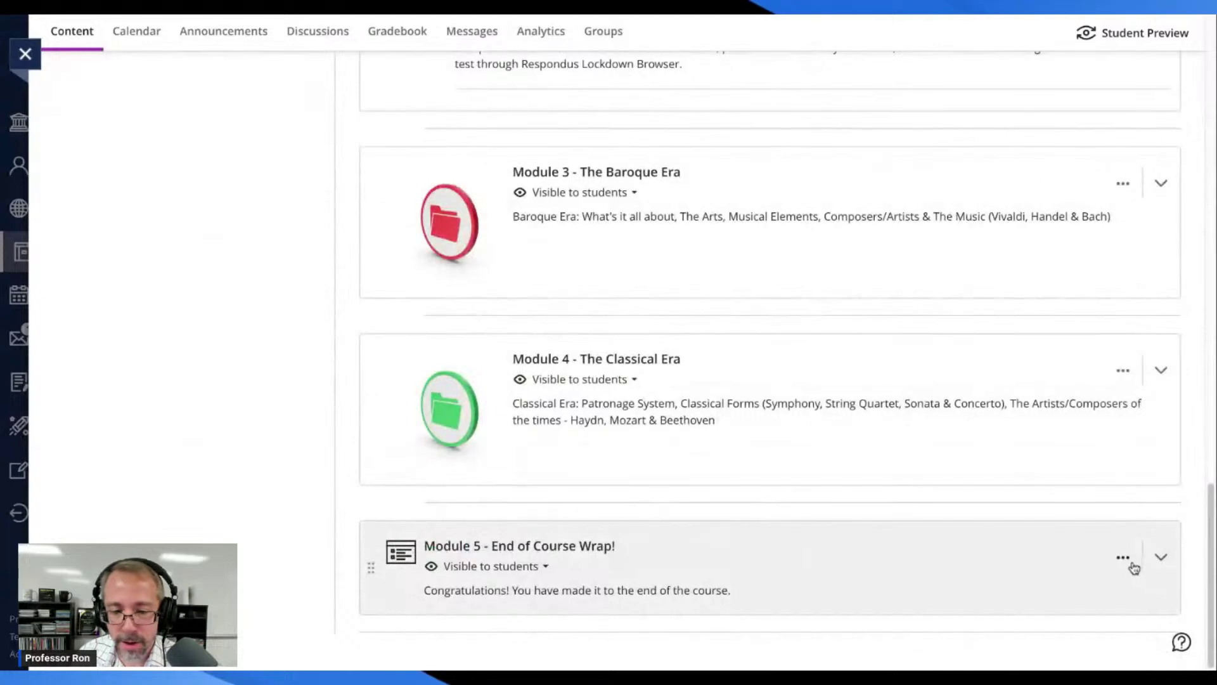
pyautogui.click(1123, 560)
pyautogui.click(1003, 587)
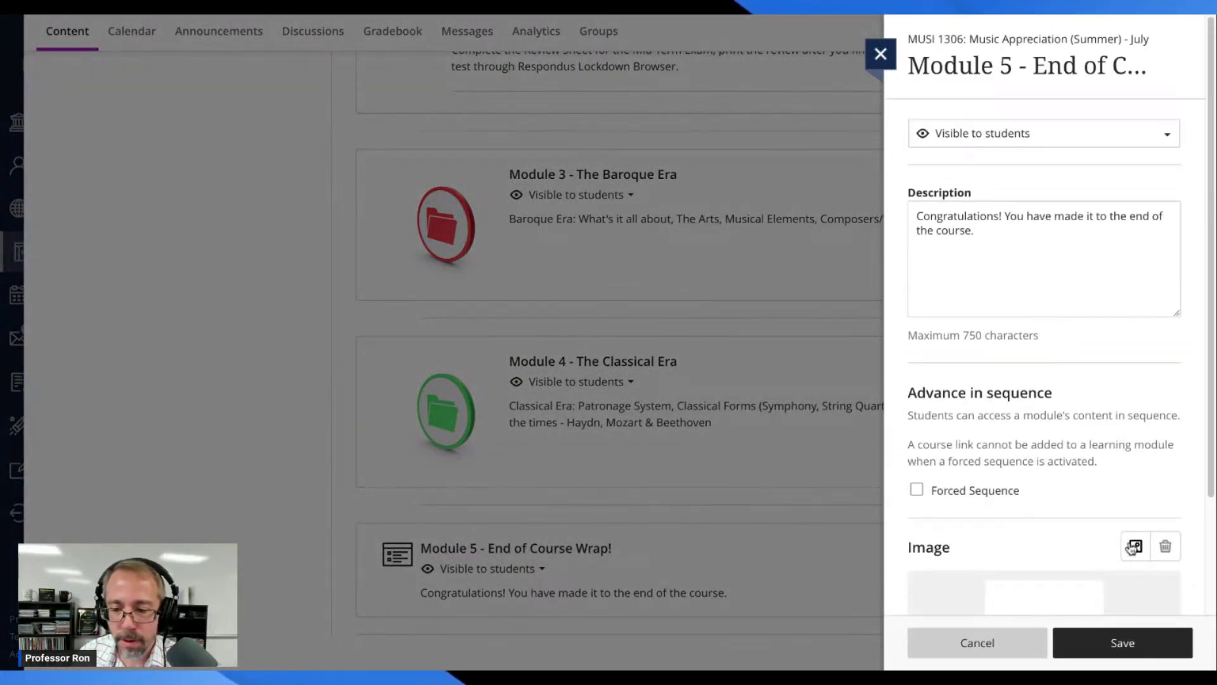
pyautogui.click(1135, 547)
pyautogui.click(629, 162)
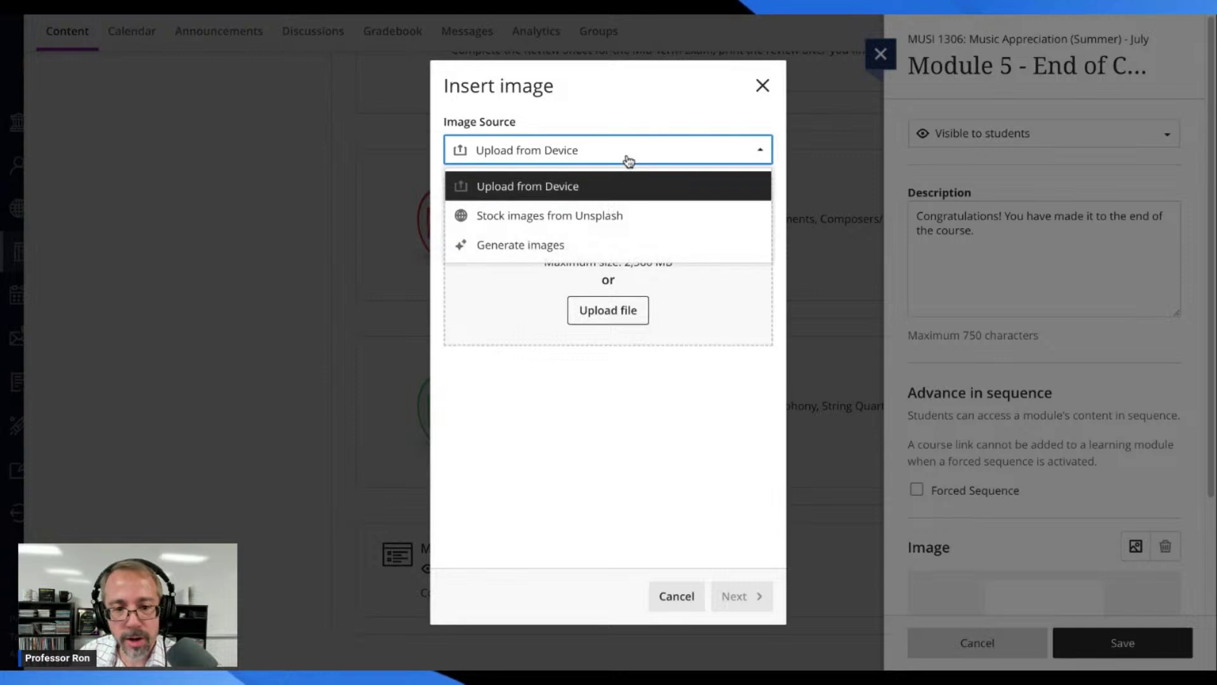
pyautogui.click(575, 216)
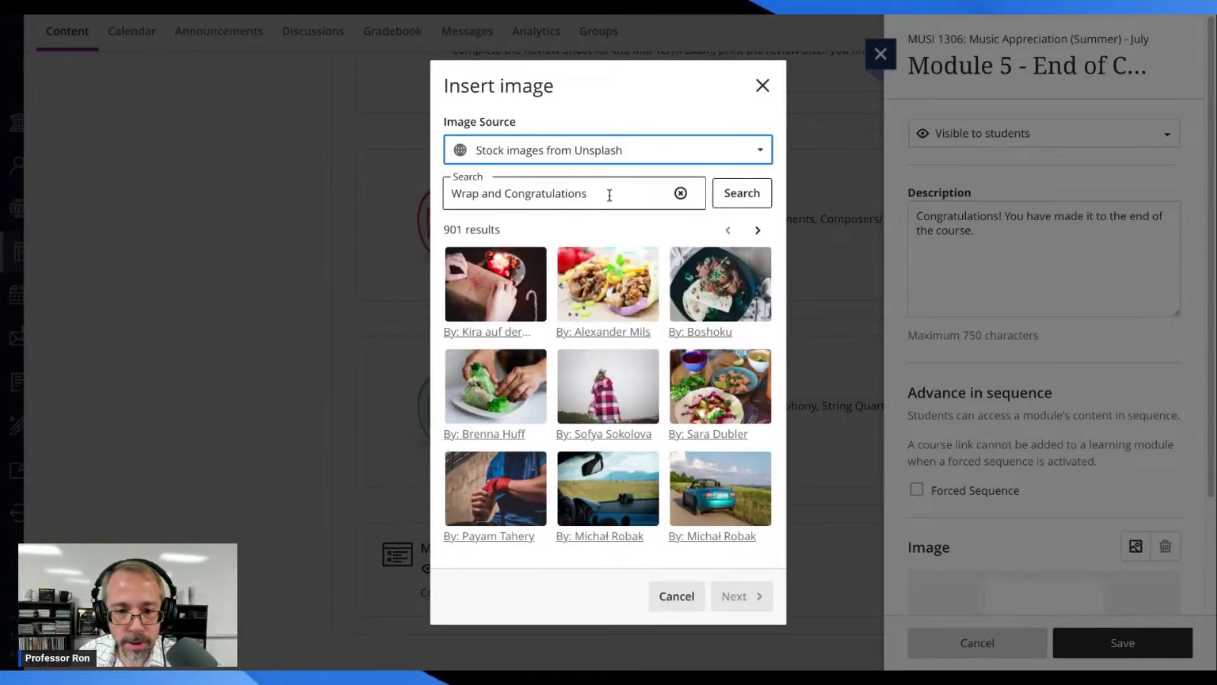
# Step: Replace the suggested search terms and search the stock images for End of College Course
pyautogui.click(605, 197)
pyautogui.moveTo(605, 197); pyautogui.dragTo(453, 185)
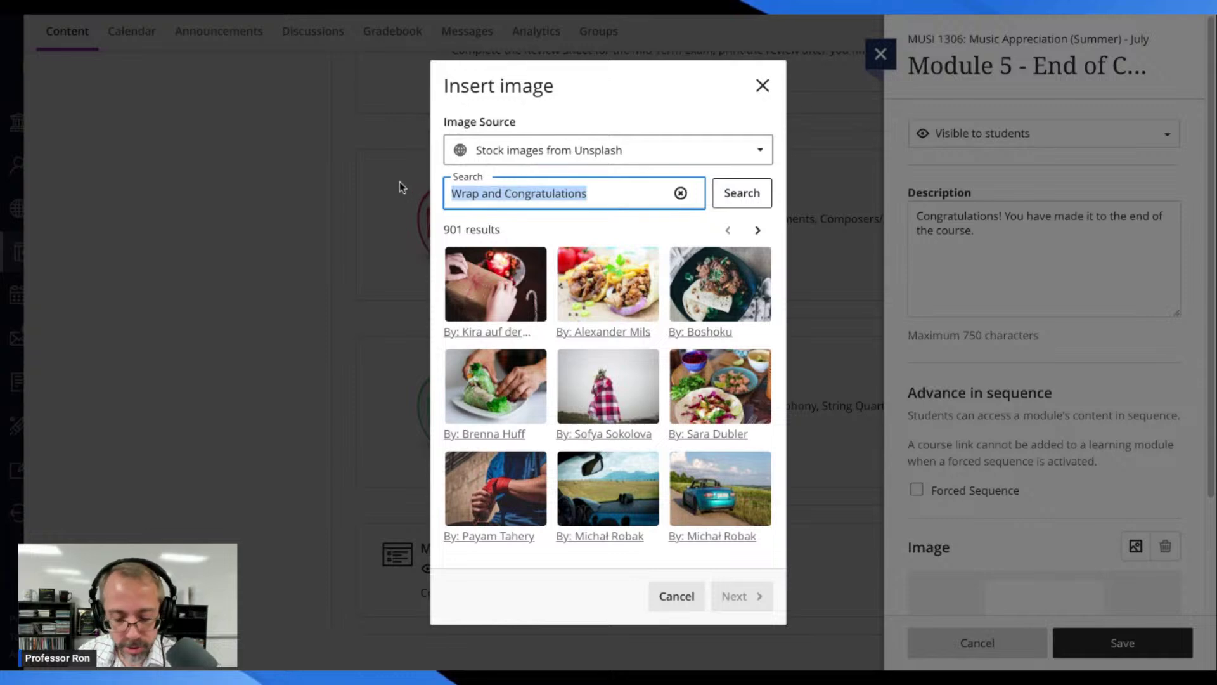
pyautogui.press('BackSpace')
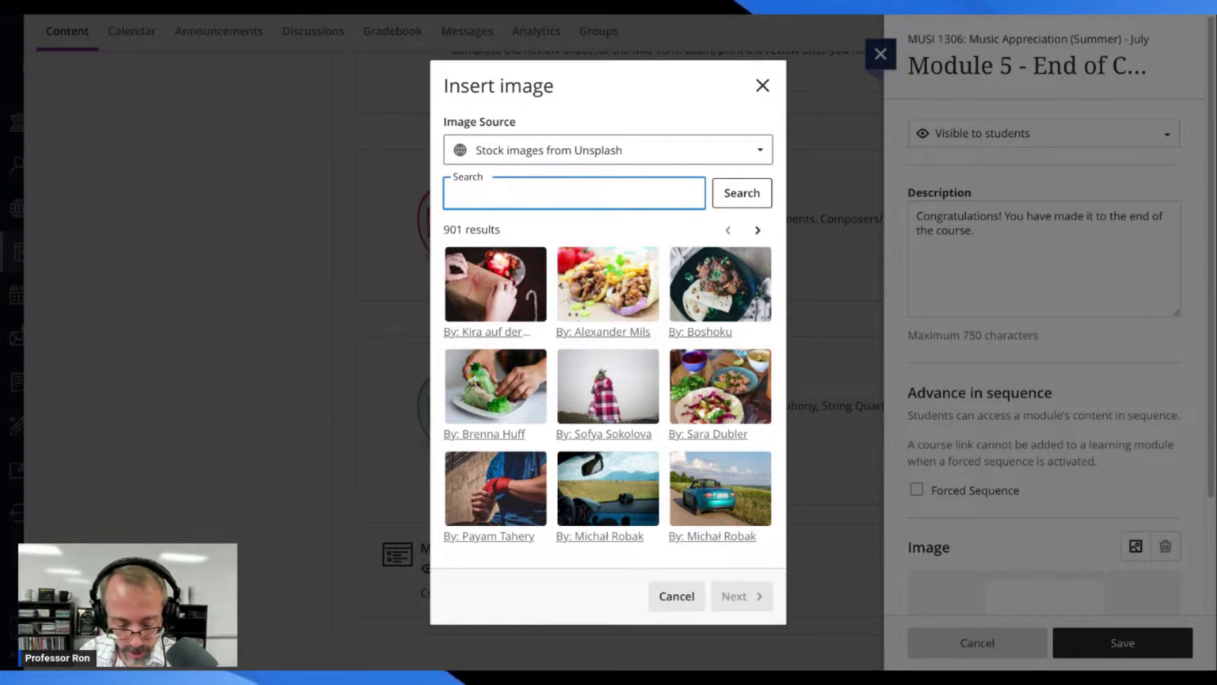
pyautogui.write('End of College Course')
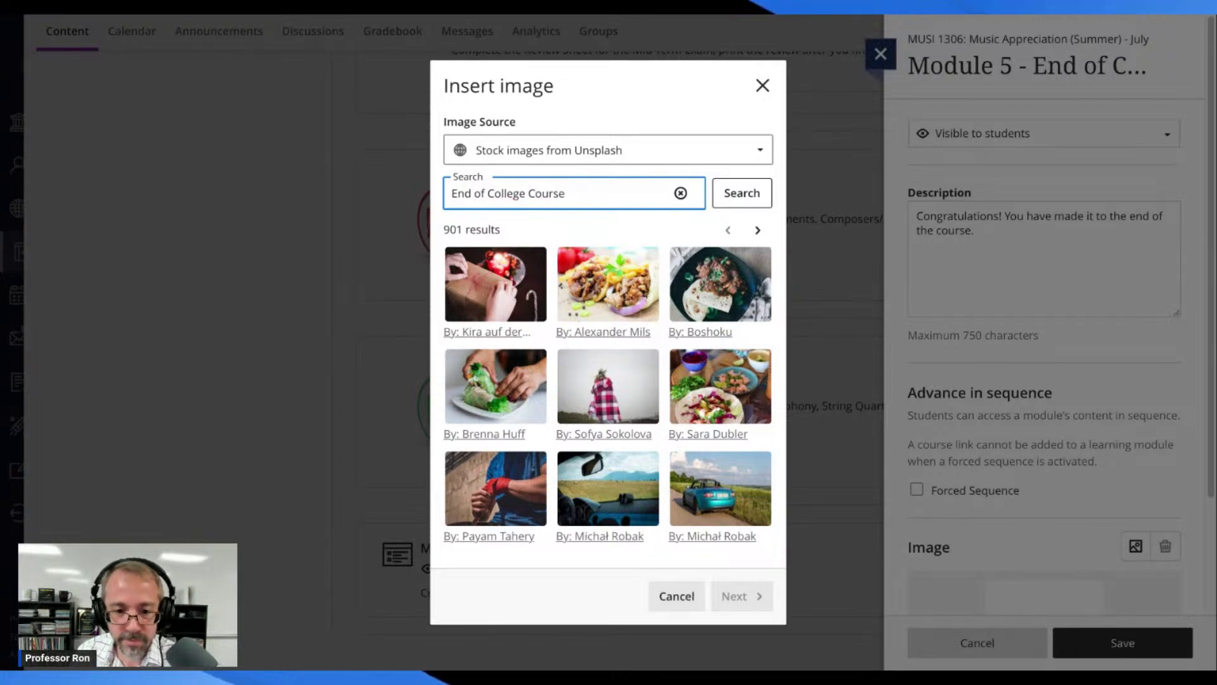
pyautogui.click(758, 203)
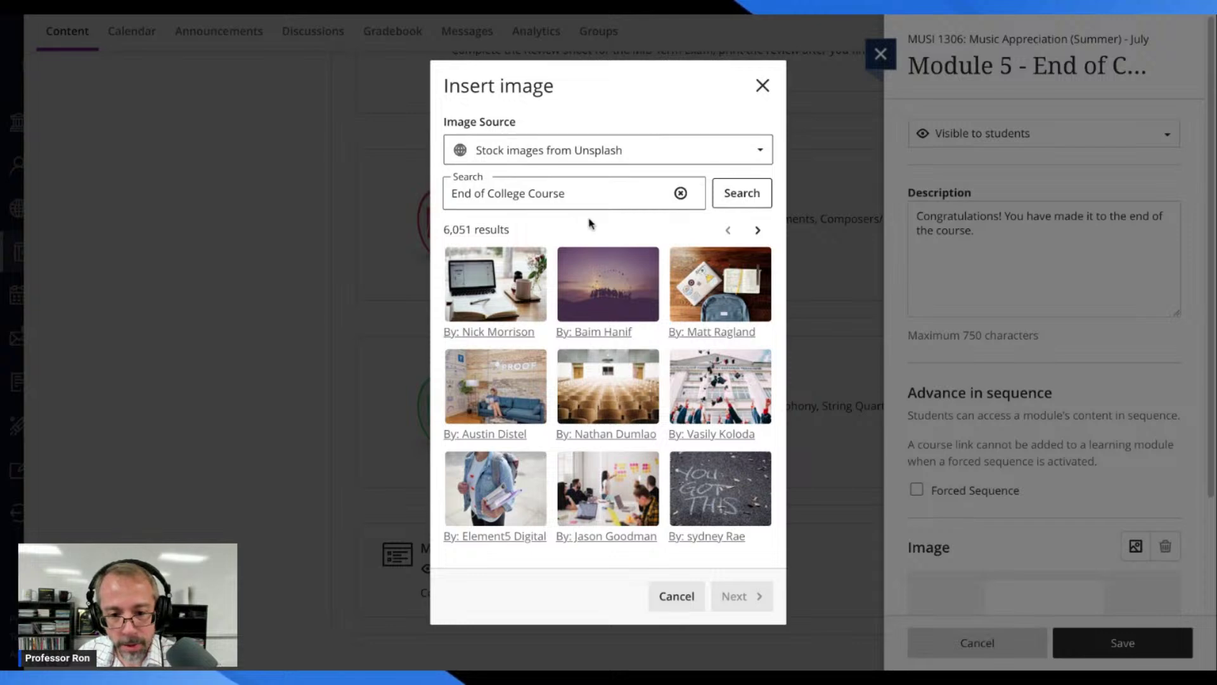
# Step: Insert the stock photo of the empty lecture hall with its default framing and save the changes to Module 5
pyautogui.click(607, 388)
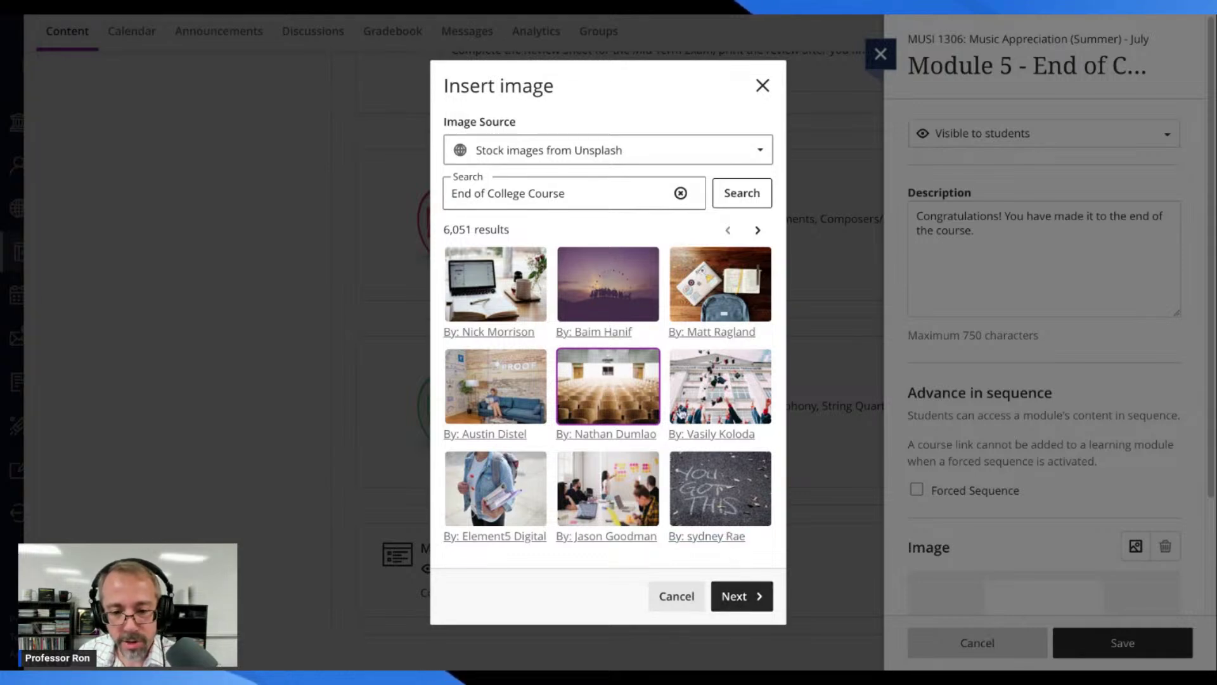
pyautogui.click(740, 602)
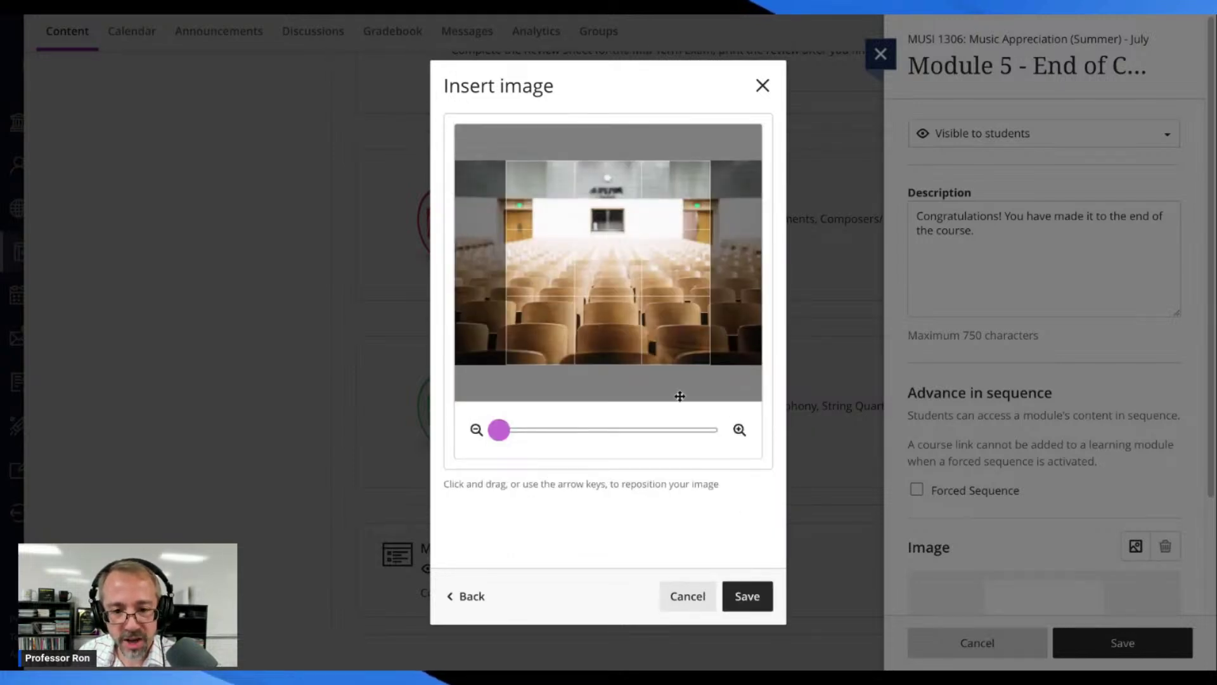
pyautogui.click(747, 596)
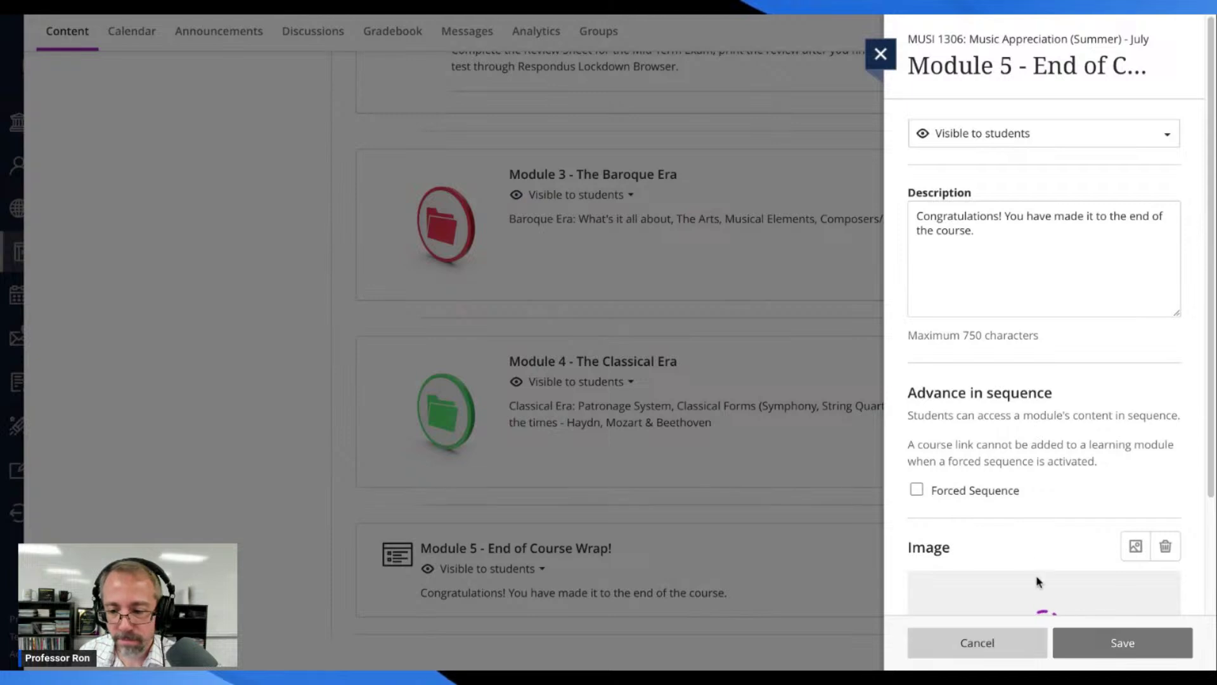
pyautogui.scroll(-2, 1073, 463)
pyautogui.scroll(2, 990, 285)
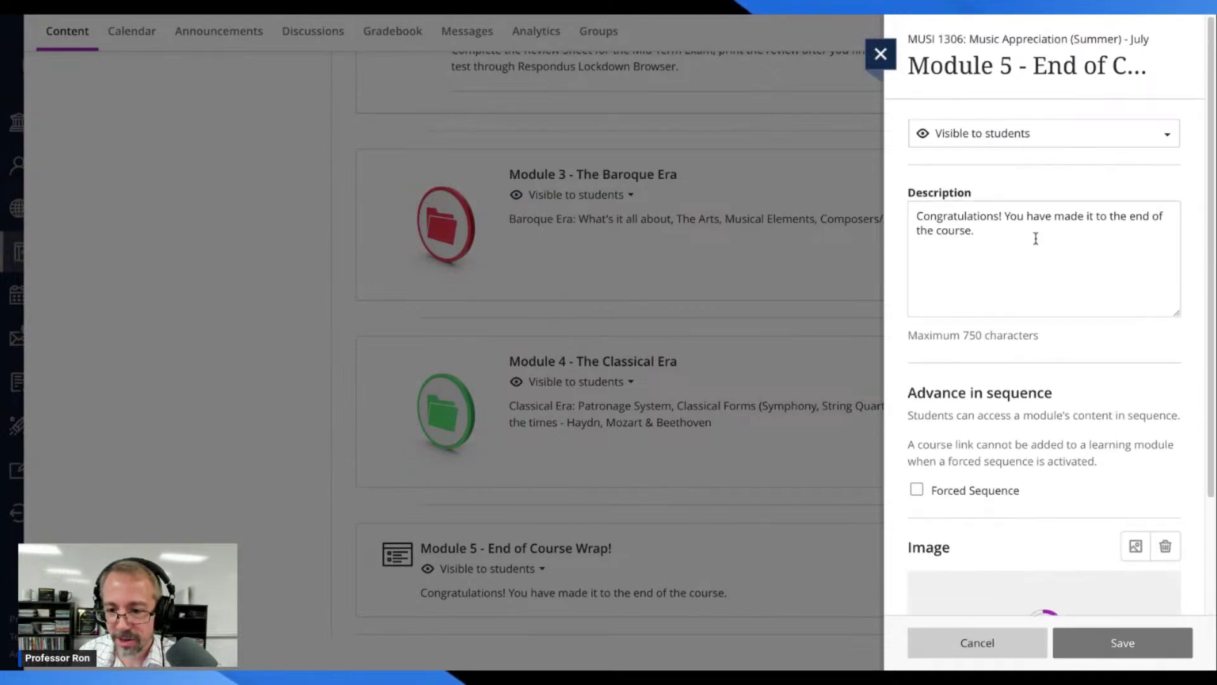
pyautogui.scroll(-3, 1036, 238)
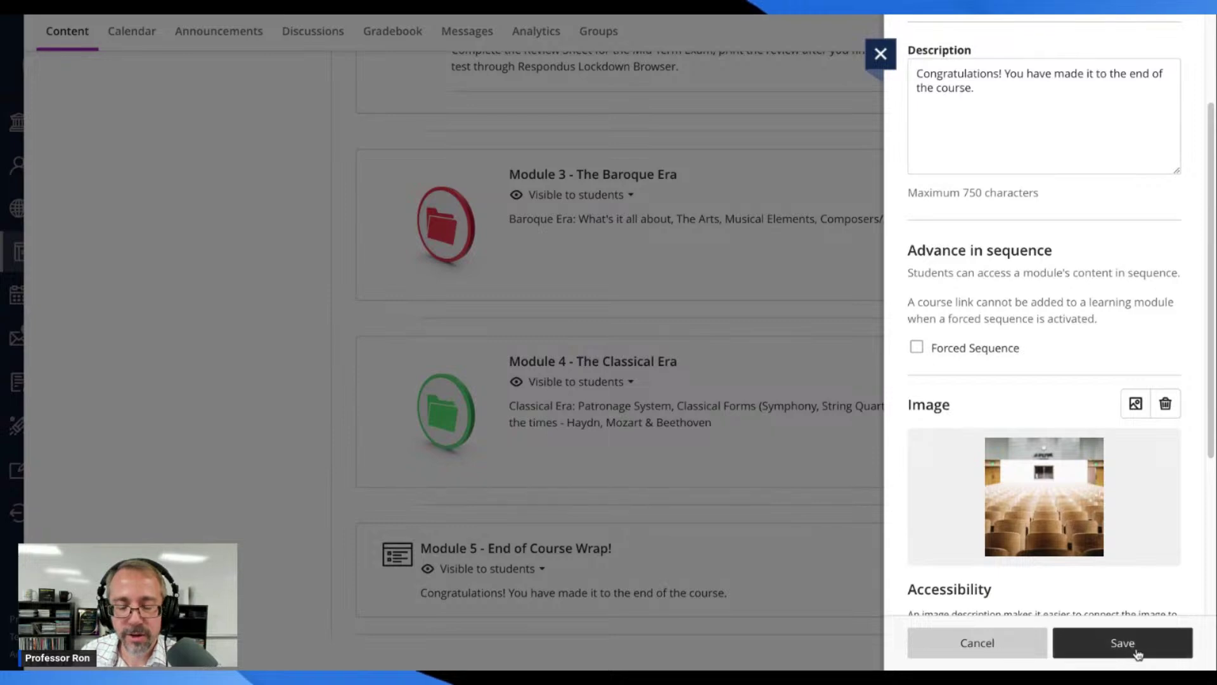
pyautogui.click(1123, 643)
pyautogui.scroll(-1, 871, 207)
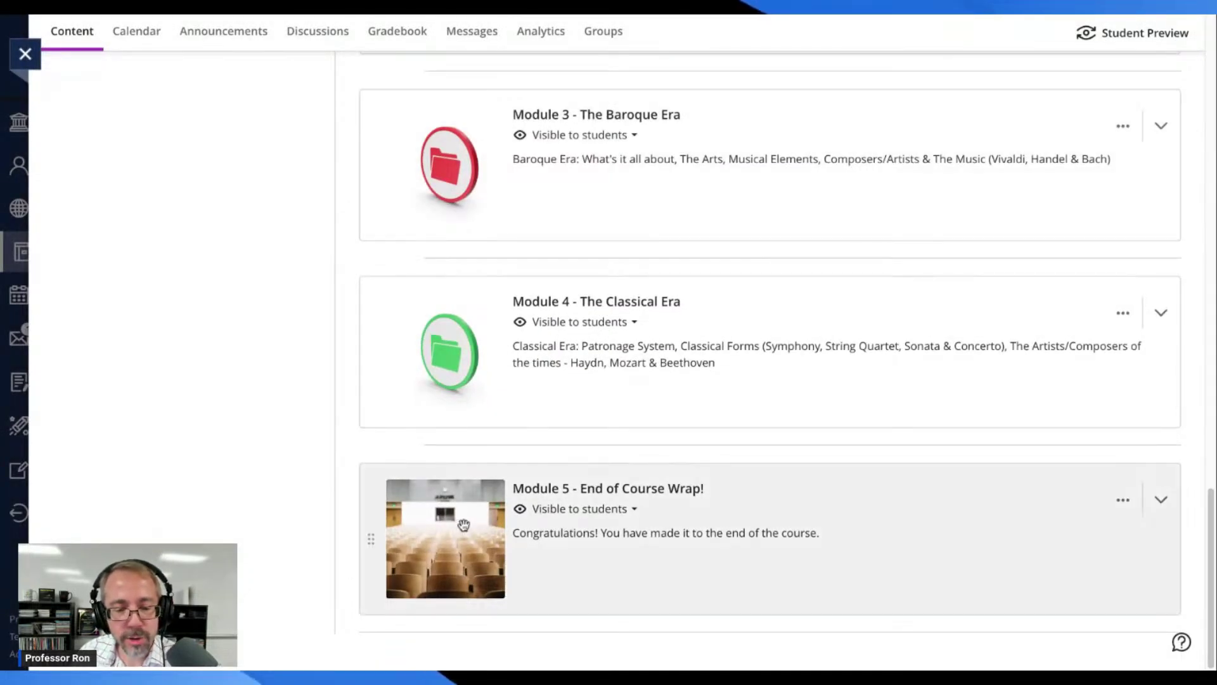
# Step: Review the images on the modules throughout the course content list, from Start Here to Module 5
pyautogui.scroll(15, 456, 527)
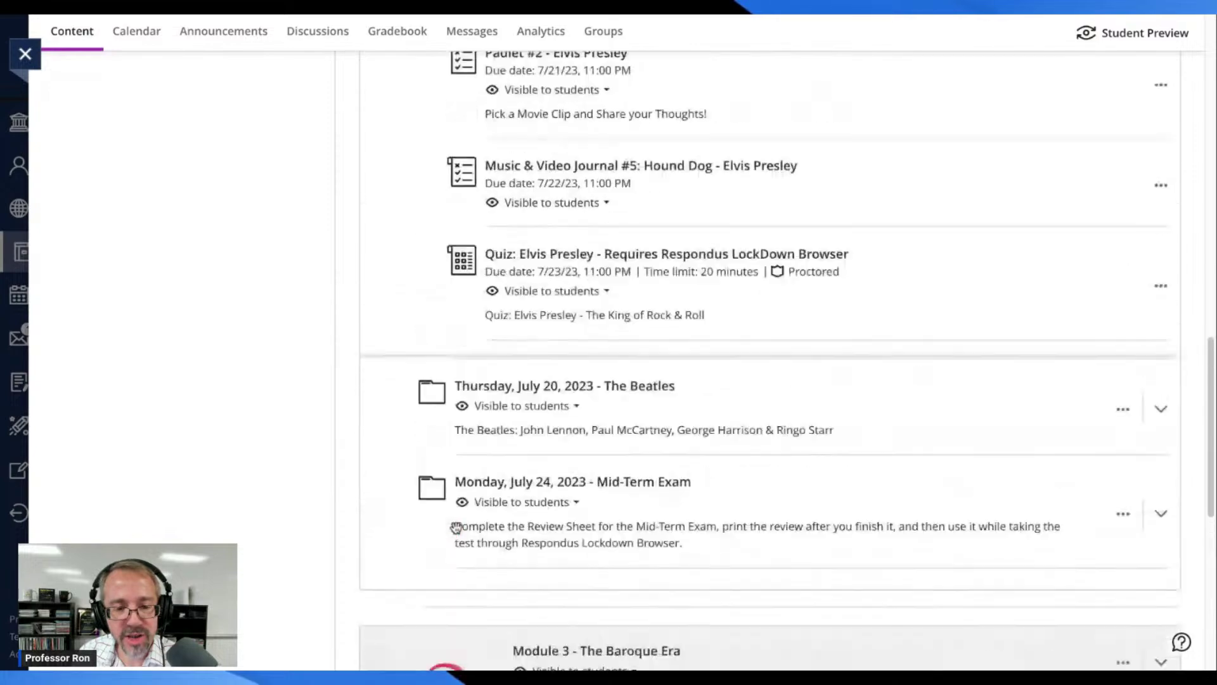
pyautogui.scroll(10, 456, 527)
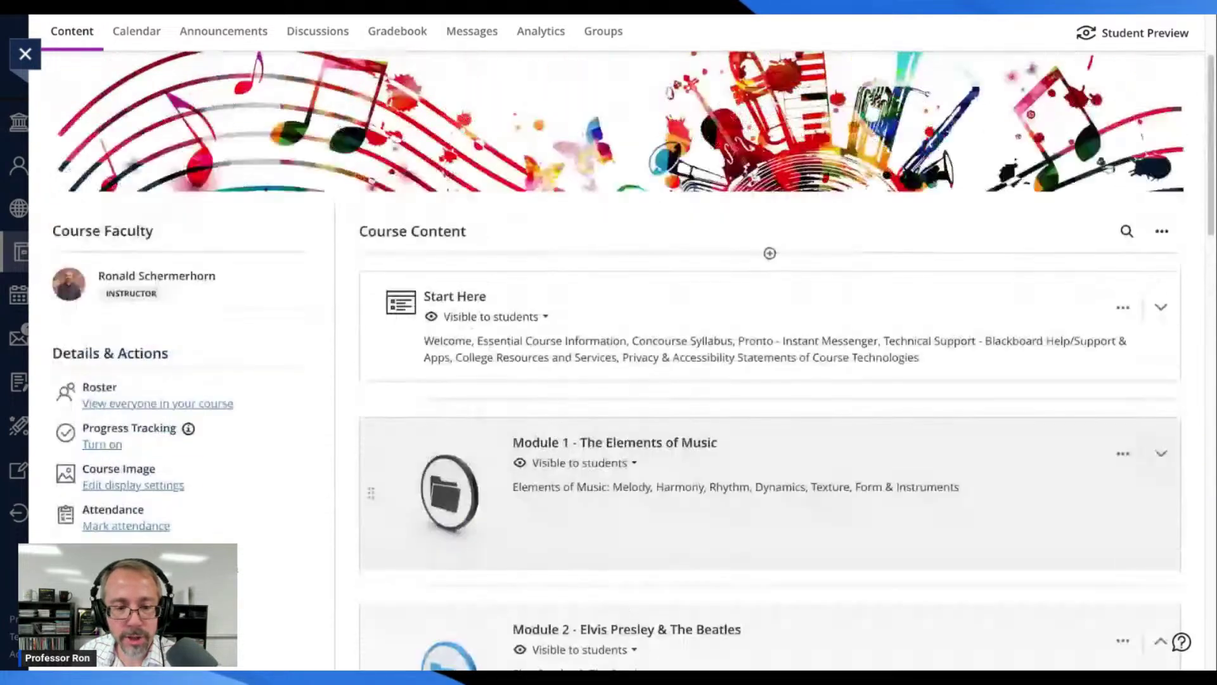
pyautogui.scroll(-4, 456, 527)
pyautogui.scroll(3, 506, 247)
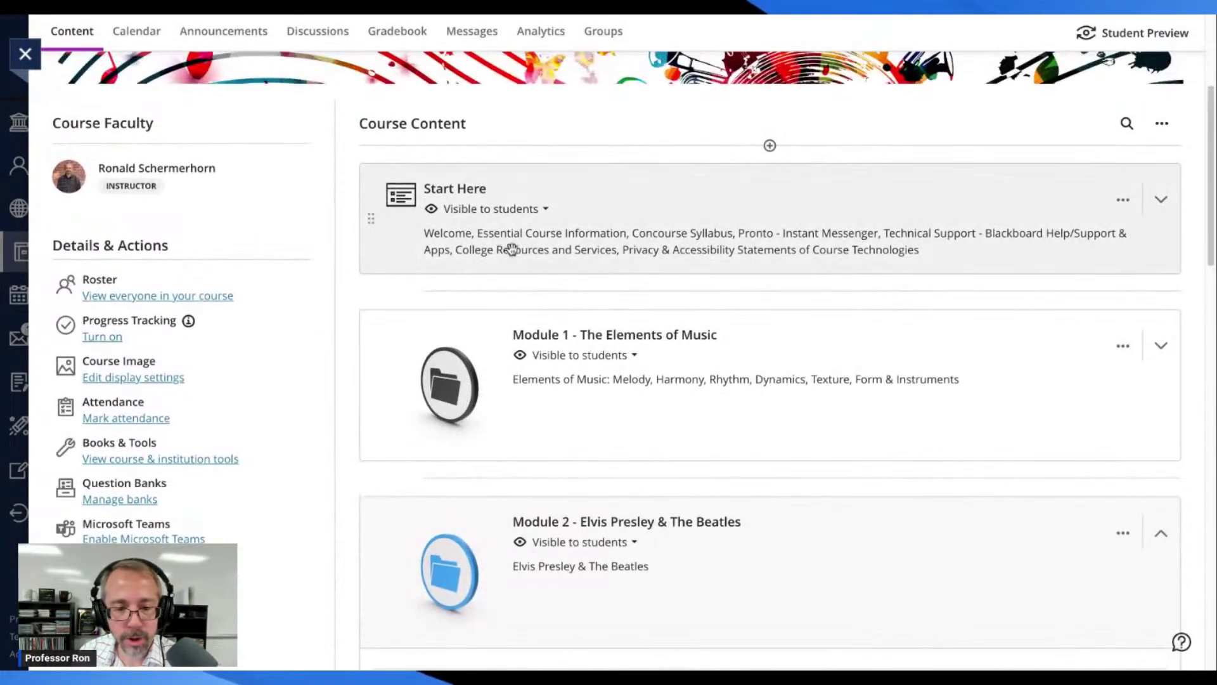
pyautogui.scroll(-3, 506, 247)
pyautogui.scroll(-1, 496, 283)
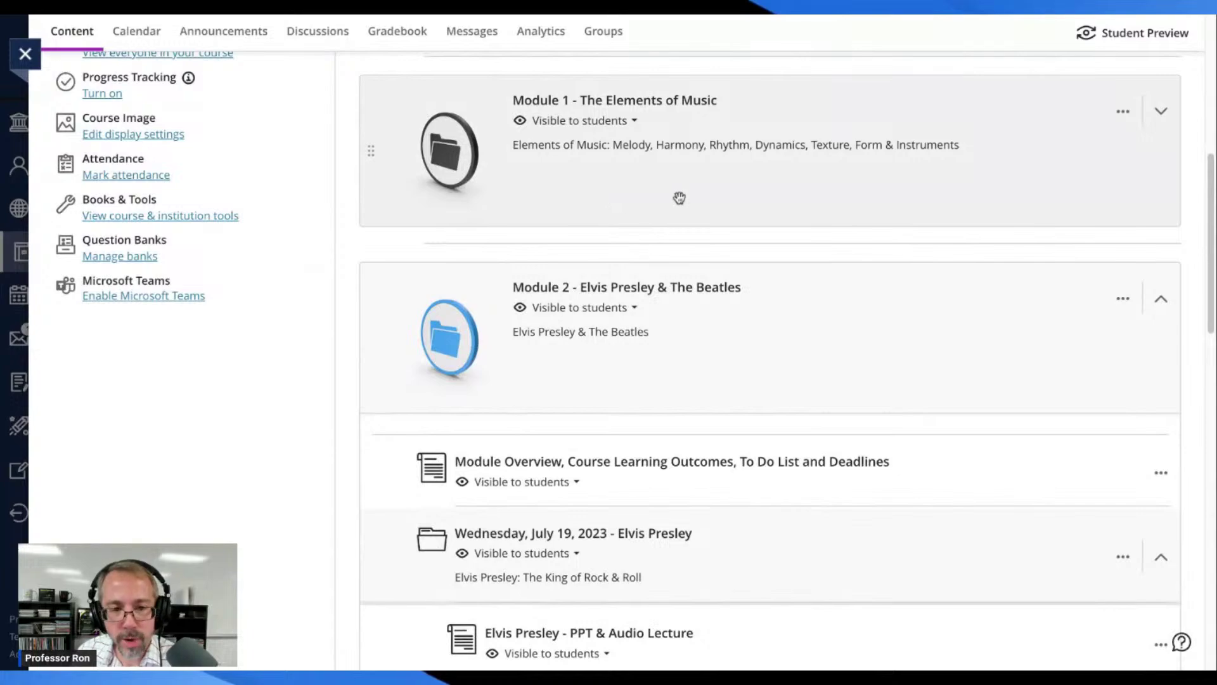
pyautogui.scroll(-10, 731, 227)
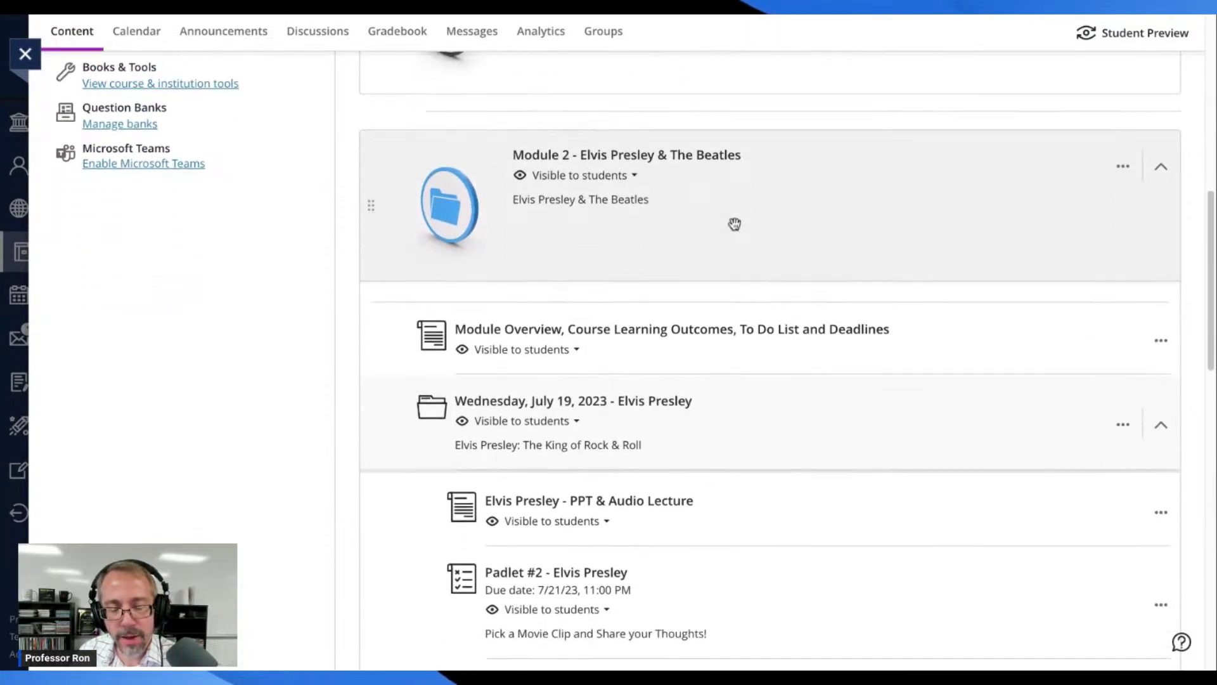
pyautogui.scroll(-6, 735, 223)
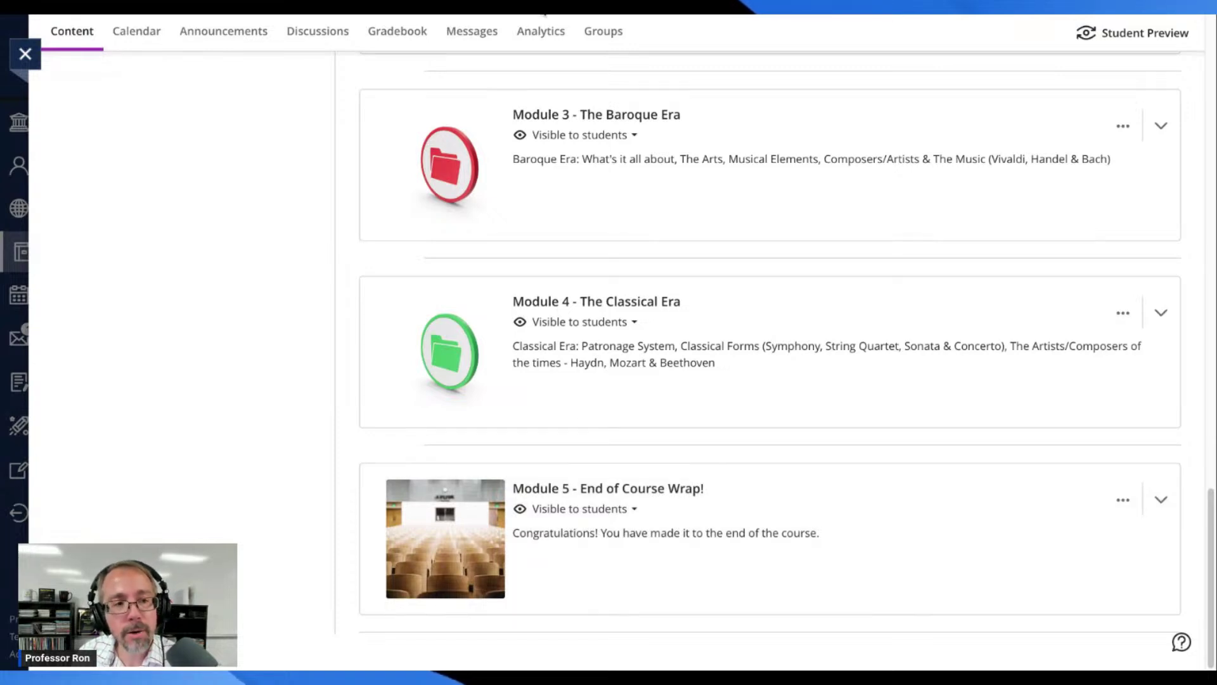
pyautogui.scroll(7, 638, 374)
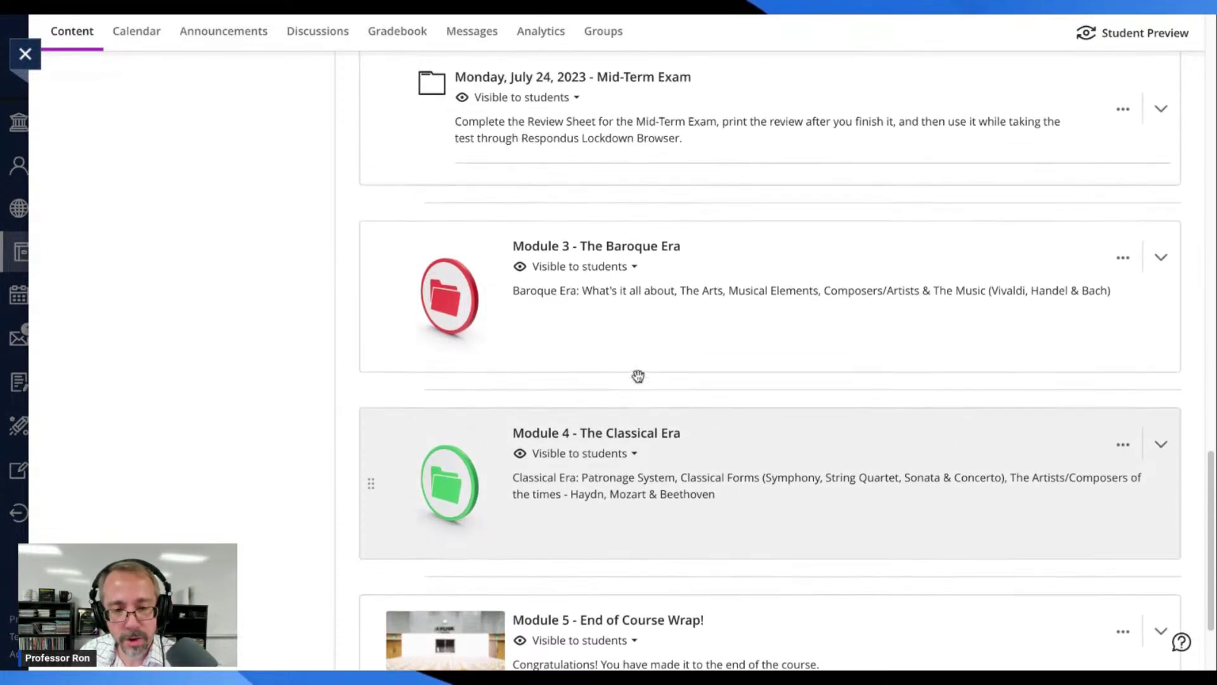
pyautogui.scroll(10, 638, 374)
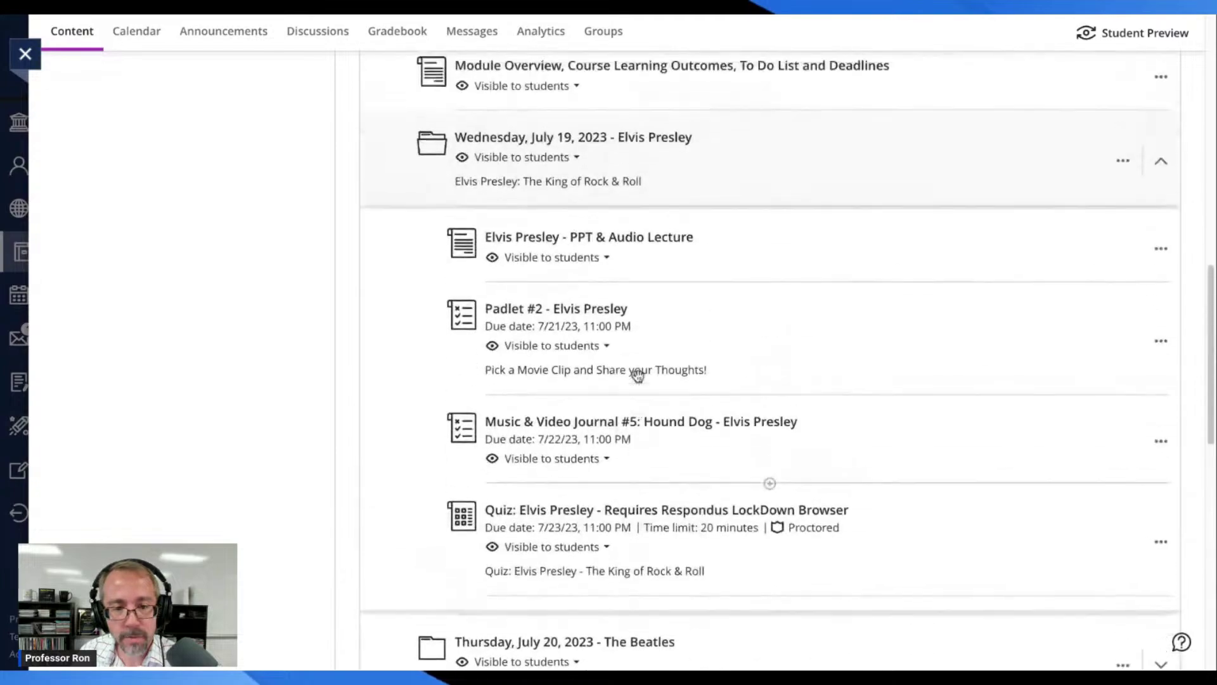
pyautogui.scroll(6, 639, 375)
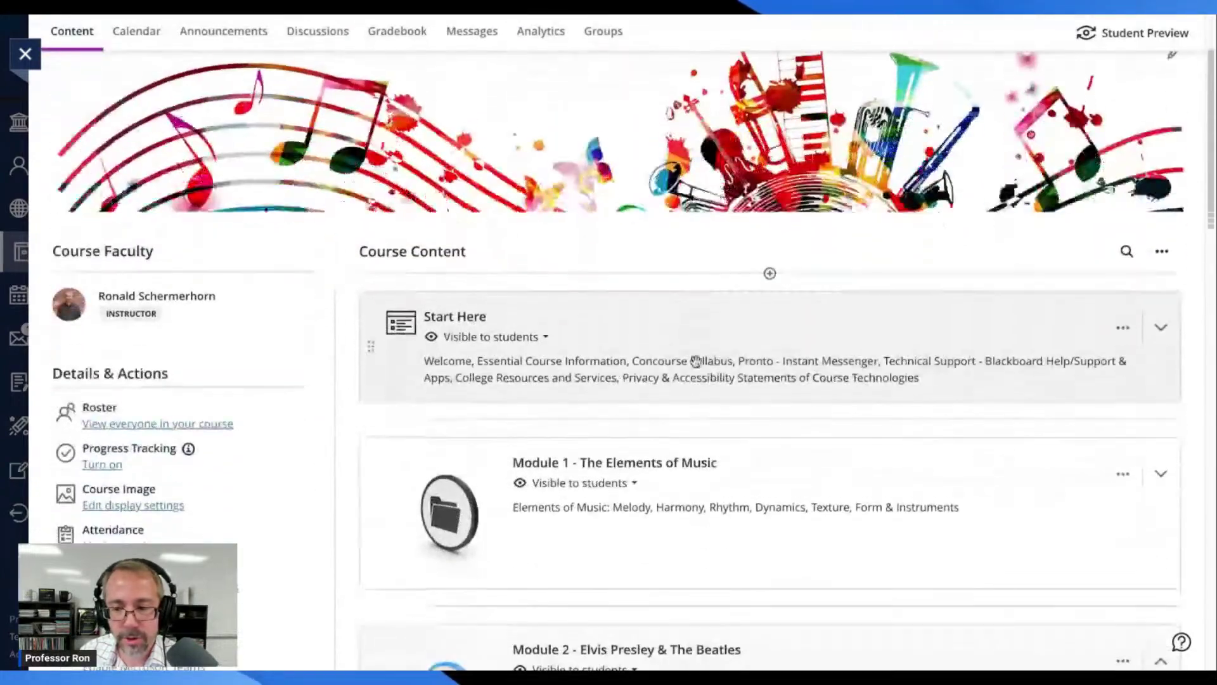
pyautogui.click(1123, 324)
pyautogui.click(955, 354)
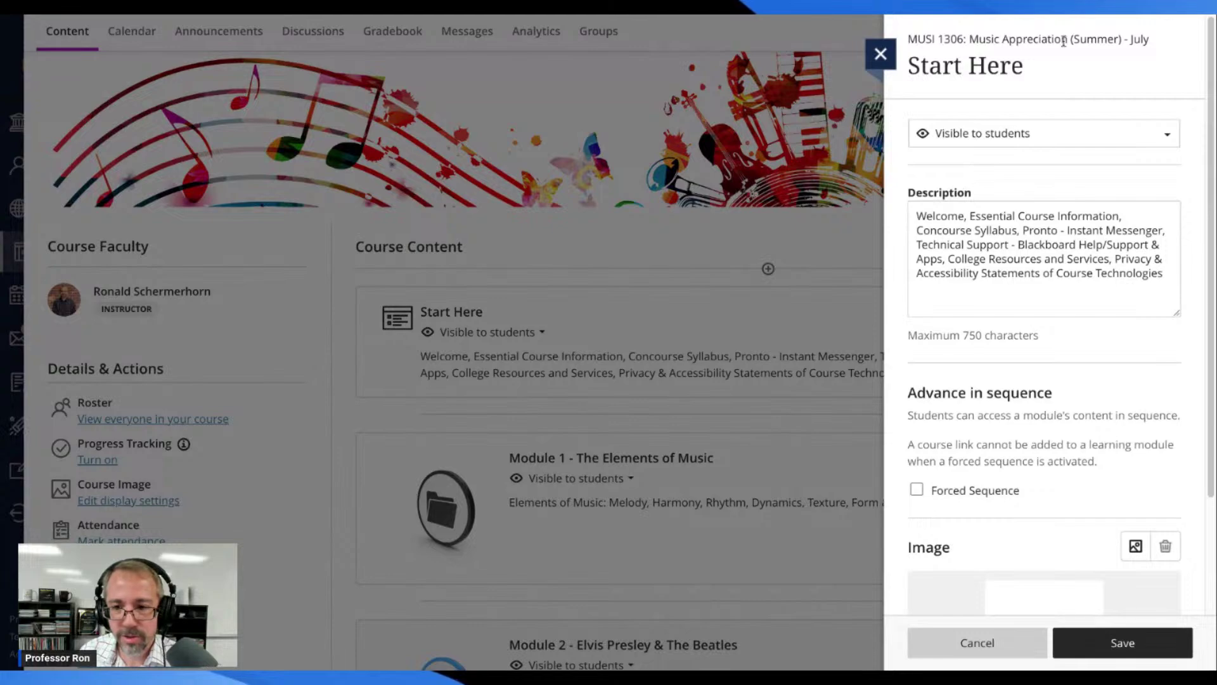
pyautogui.click(882, 57)
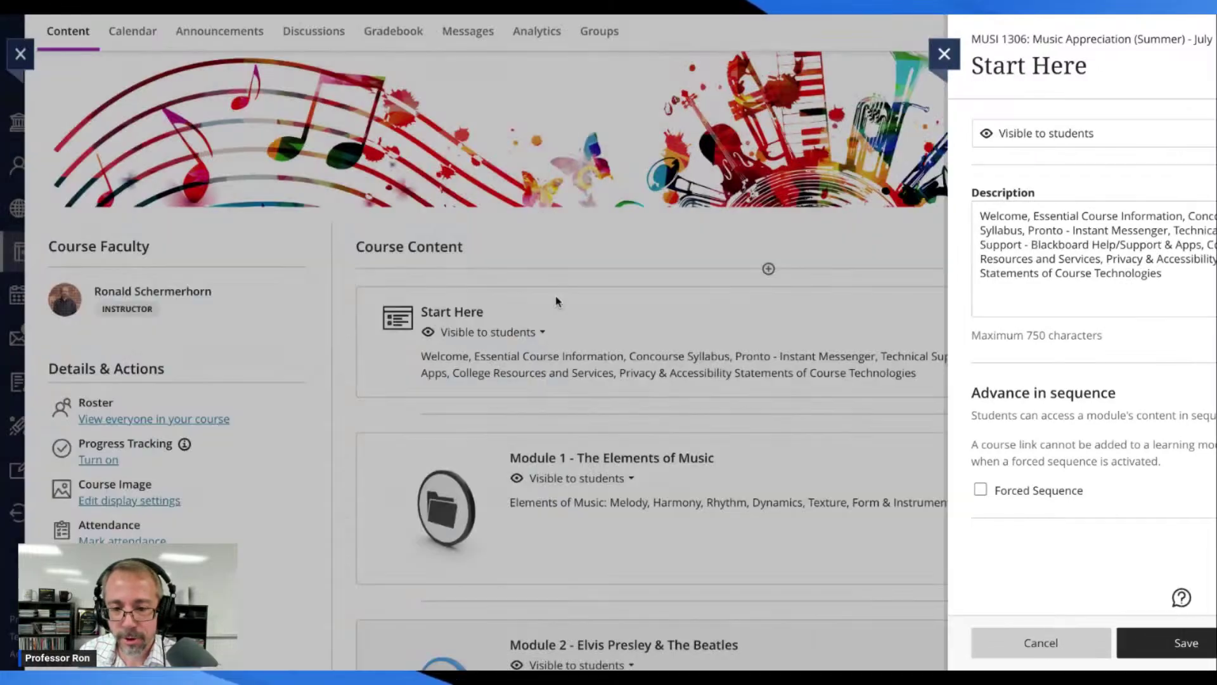
# Step: Edit Module 5 - End of Course Wrap! again and set its image source to Generate images
pyautogui.scroll(-15, 666, 367)
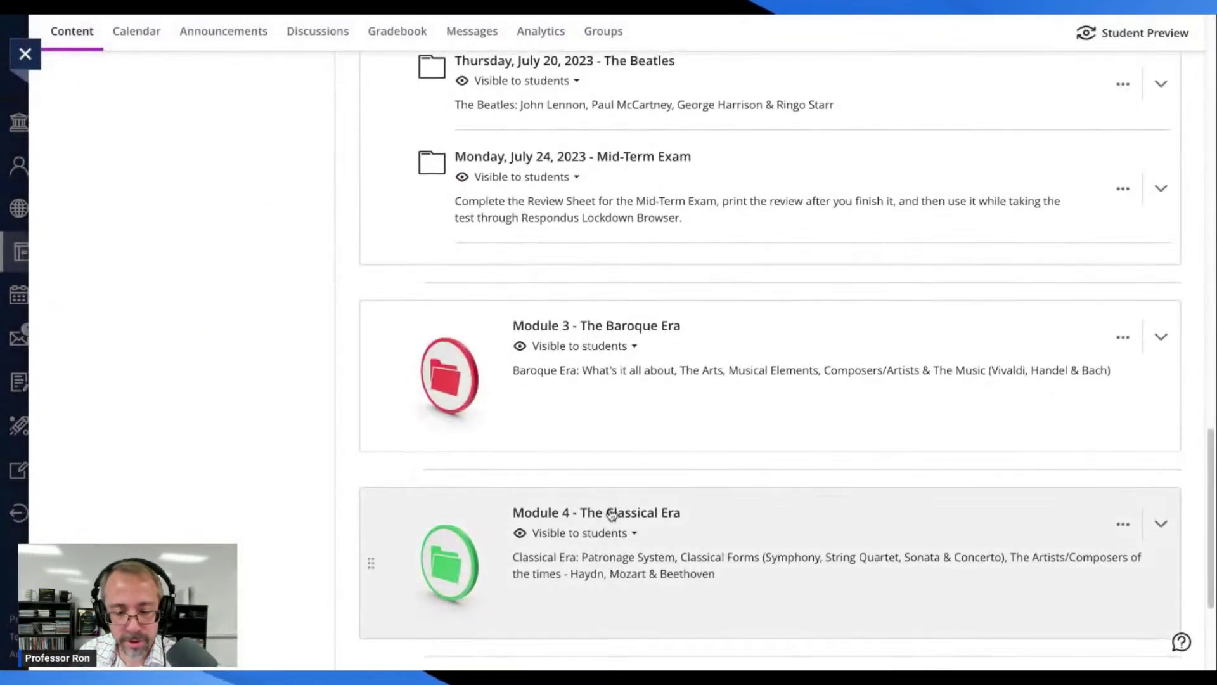
pyautogui.scroll(-3, 612, 511)
pyautogui.click(612, 500)
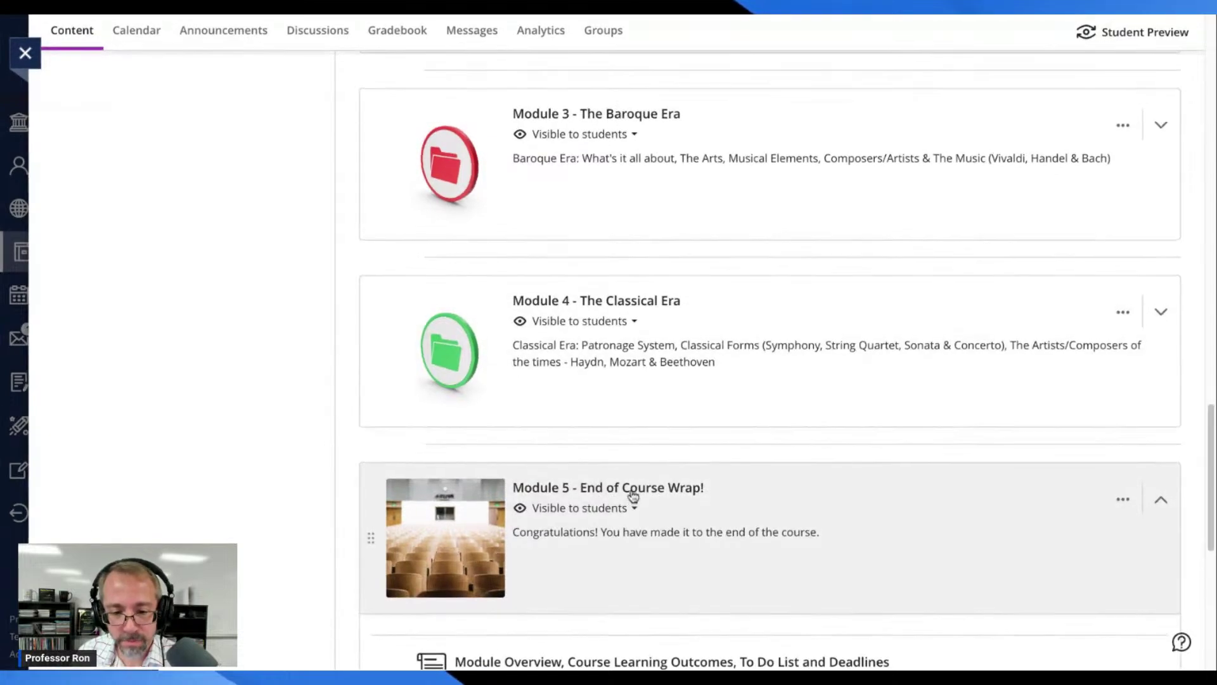
pyautogui.click(1123, 501)
pyautogui.click(1008, 533)
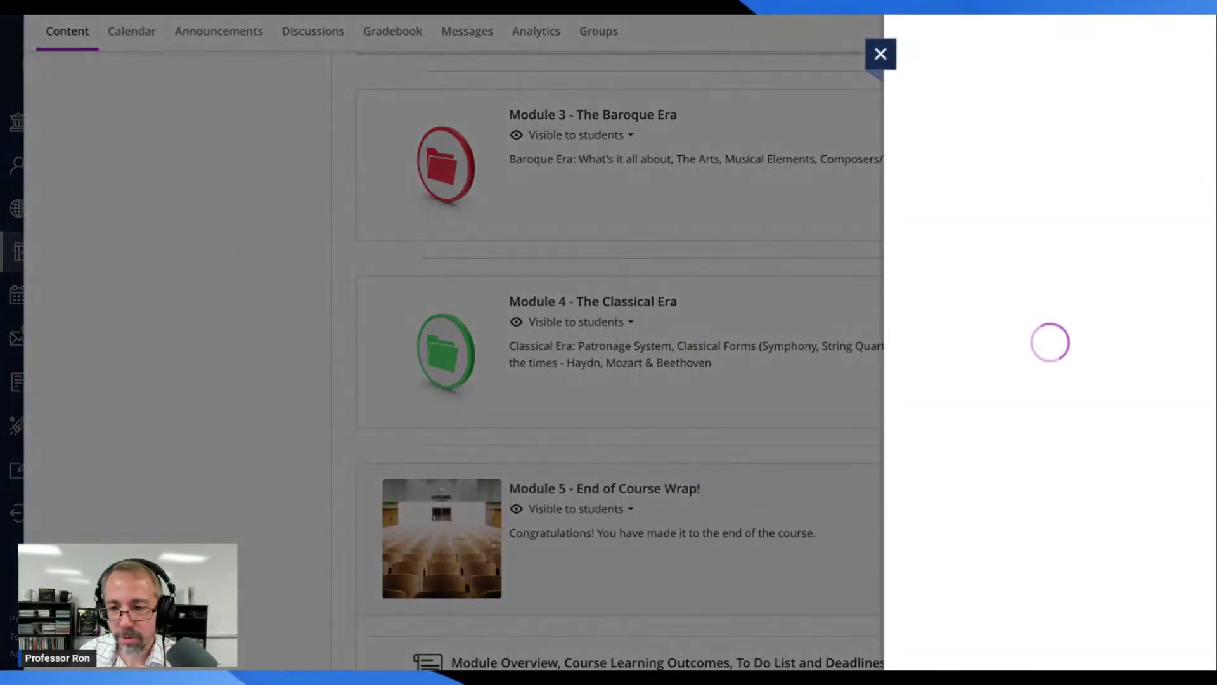
pyautogui.scroll(-1, 1024, 218)
pyautogui.scroll(-3, 1024, 218)
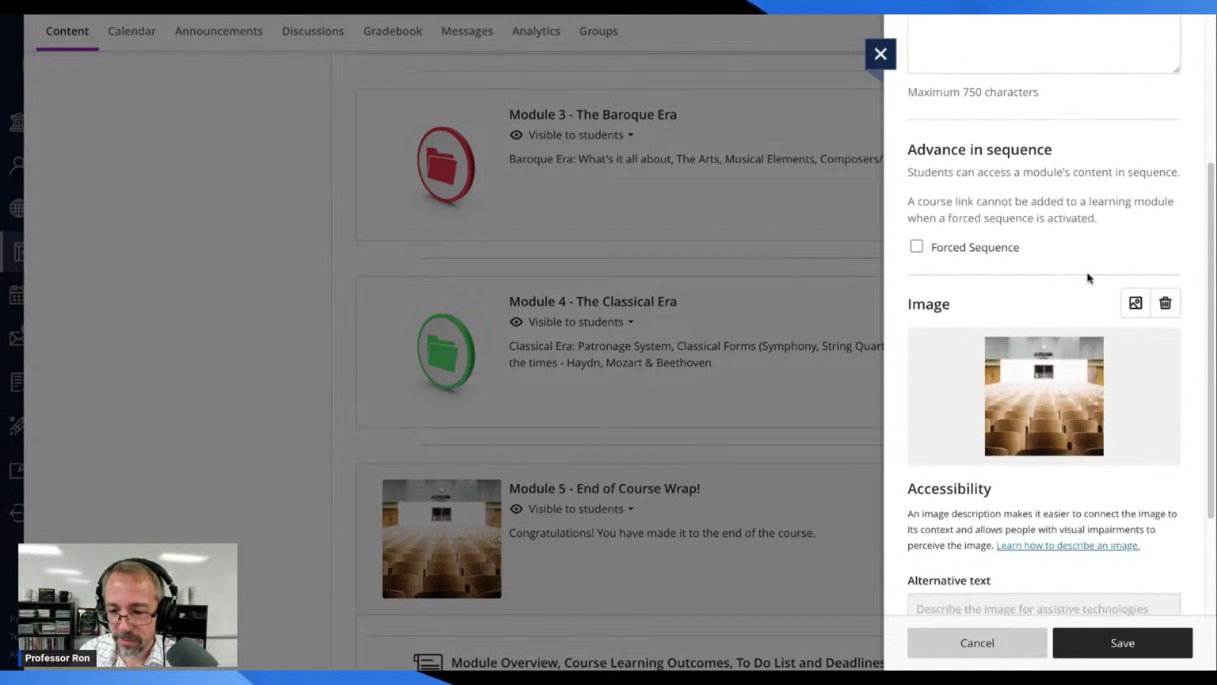
pyautogui.click(1136, 304)
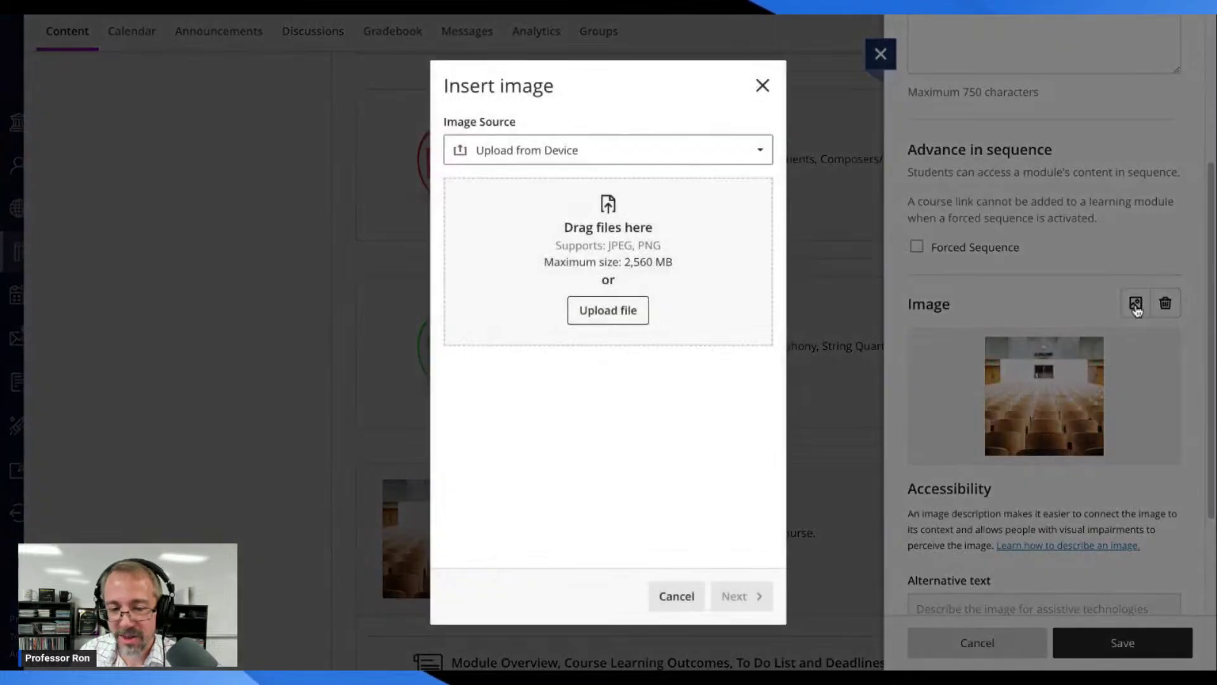
pyautogui.click(504, 150)
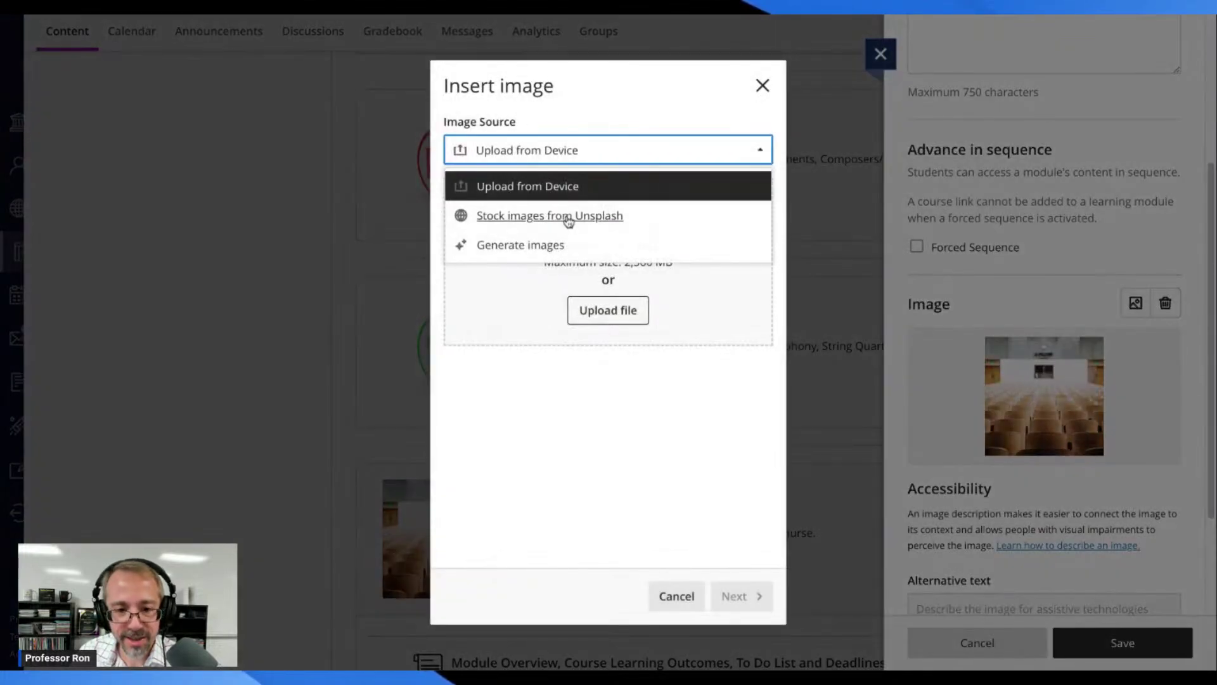
pyautogui.click(545, 247)
# Step: Generate AI images from the description College for the Module 5 image
pyautogui.click(570, 199)
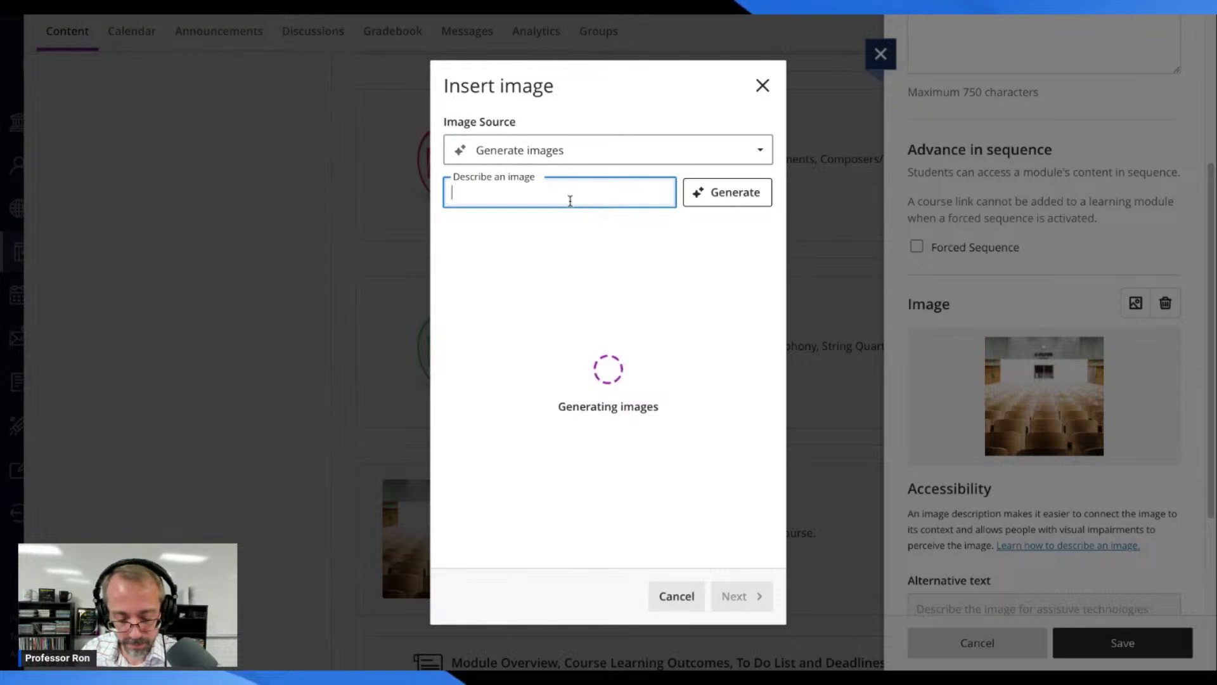
pyautogui.write('Colle')
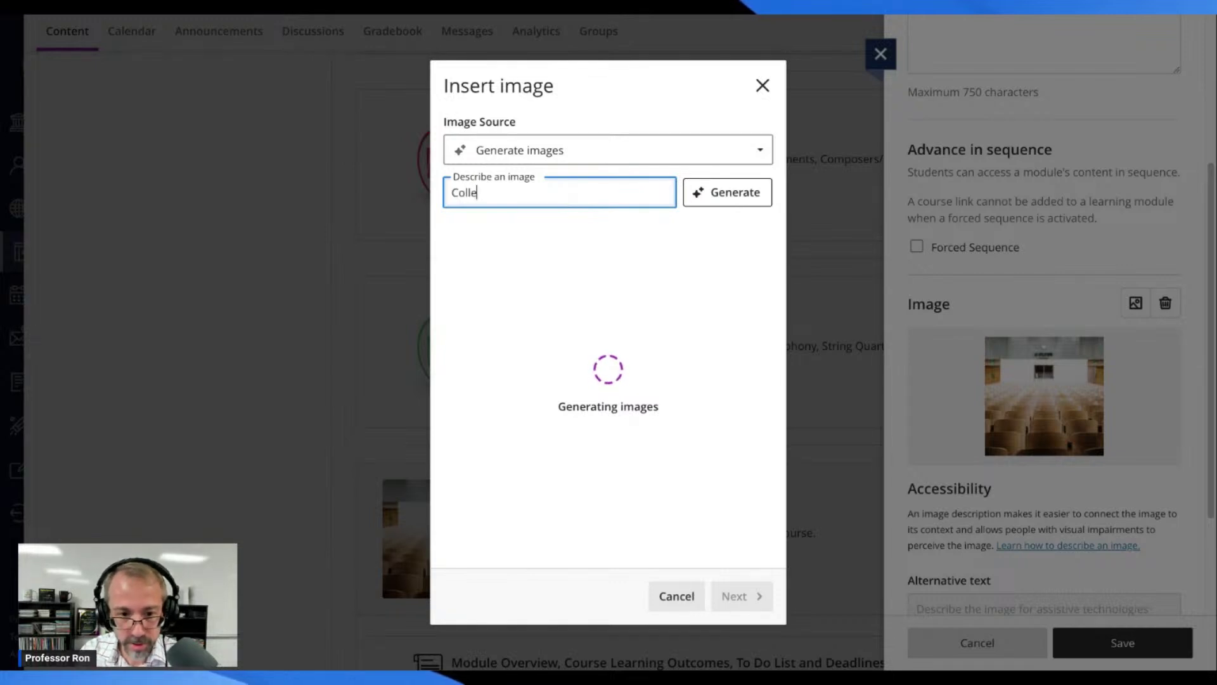
pyautogui.write('ge Cla')
pyautogui.press('BackSpace')
pyautogui.press('BackSpace')
pyautogui.press('BackSpace')
pyautogui.press('BackSpace')
pyautogui.press('BackSpace')
pyautogui.press('BackSpace')
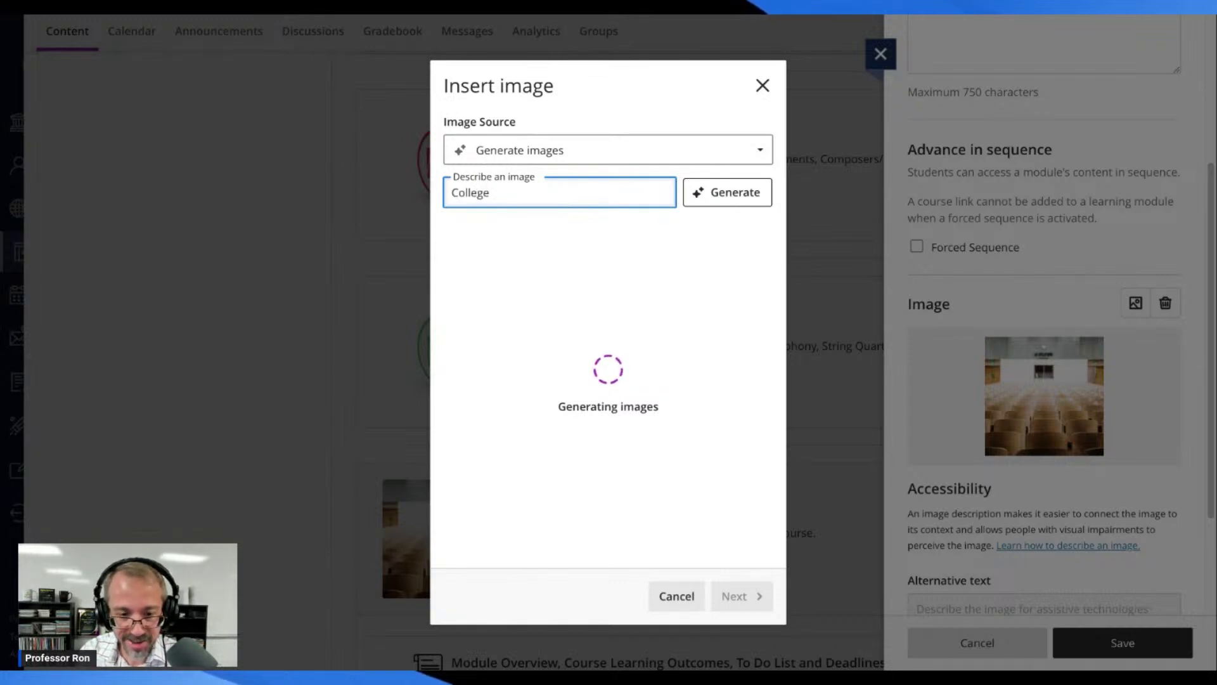
pyautogui.press('BackSpace')
pyautogui.press('BackSpace')
pyautogui.press('BackSpace')
pyautogui.press('BackSpace')
pyautogui.press('BackSpace')
pyautogui.write('College')
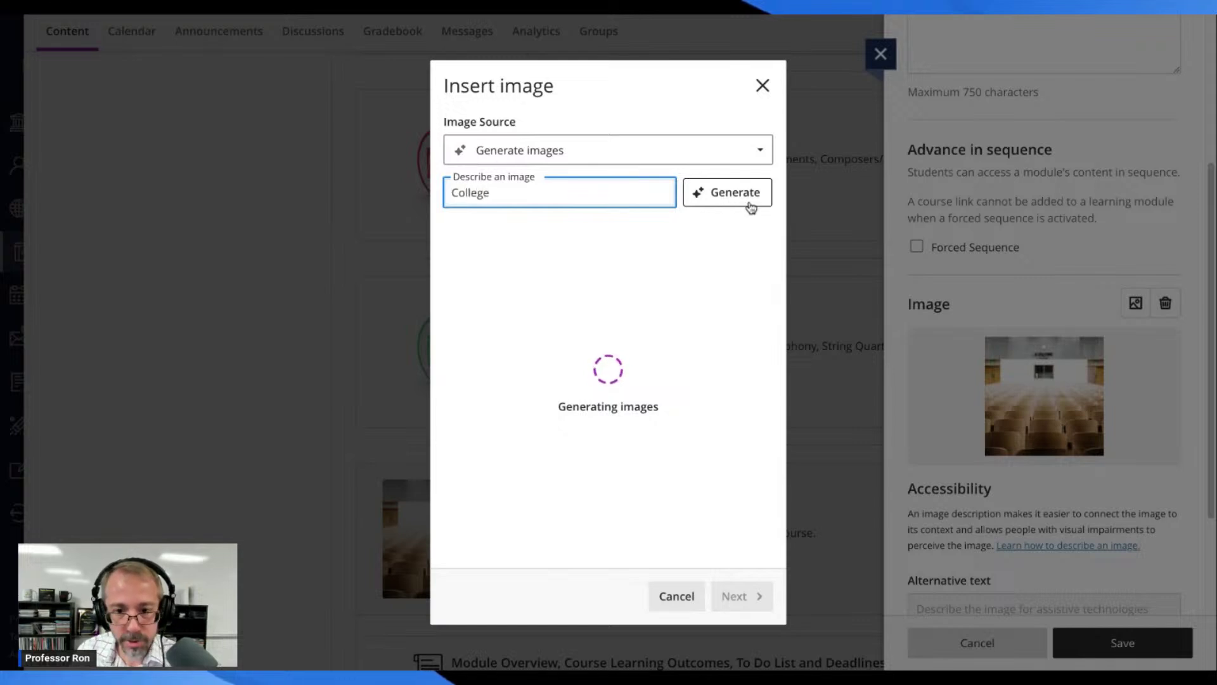
pyautogui.click(701, 194)
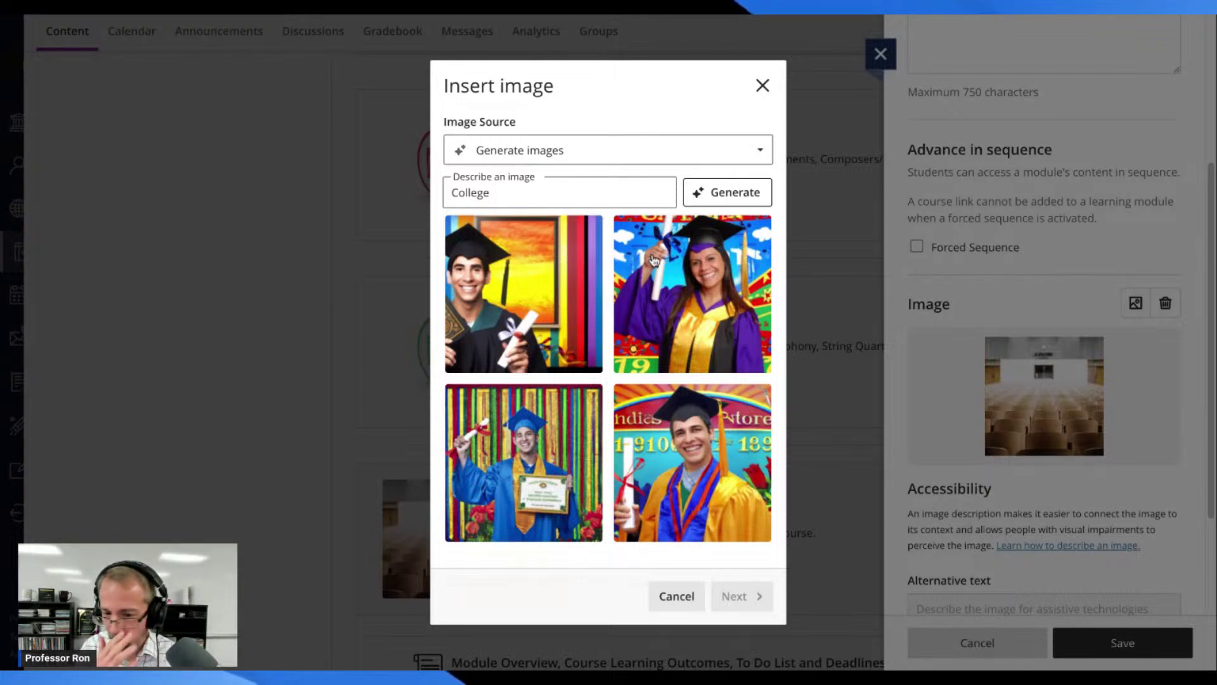
# Step: Generate images described as College Campus and select the one of graduates celebrating in front of the sunlit building
pyautogui.click(547, 193)
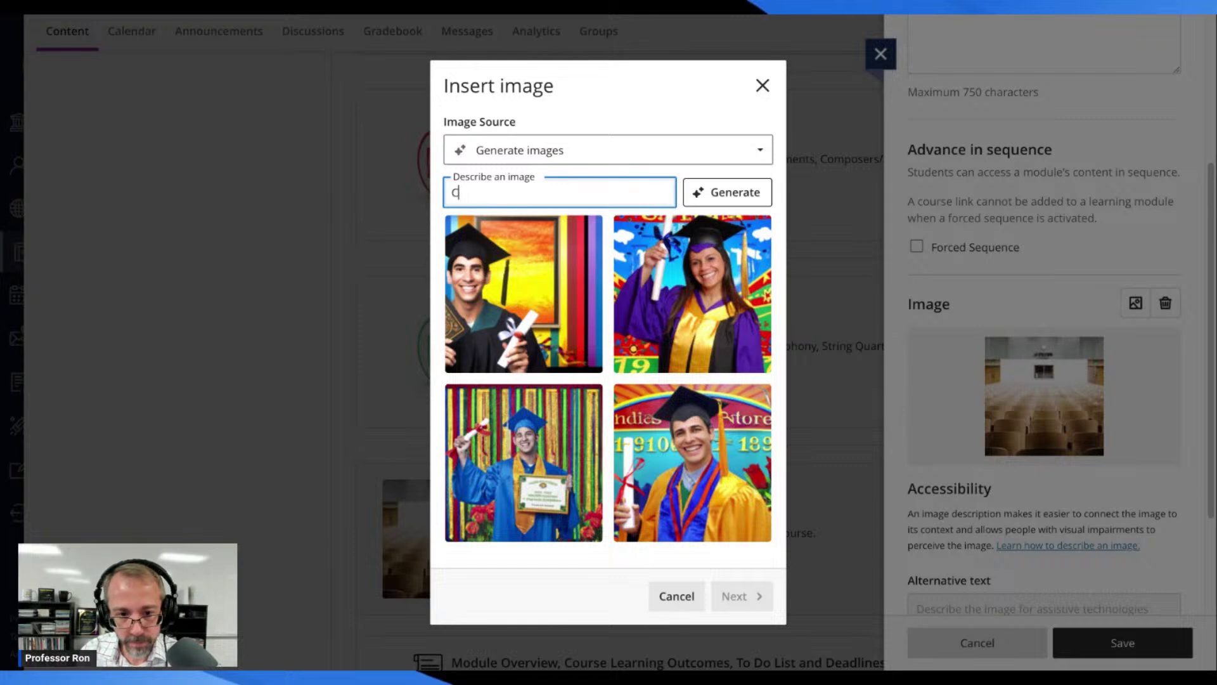
pyautogui.press('BackSpace')
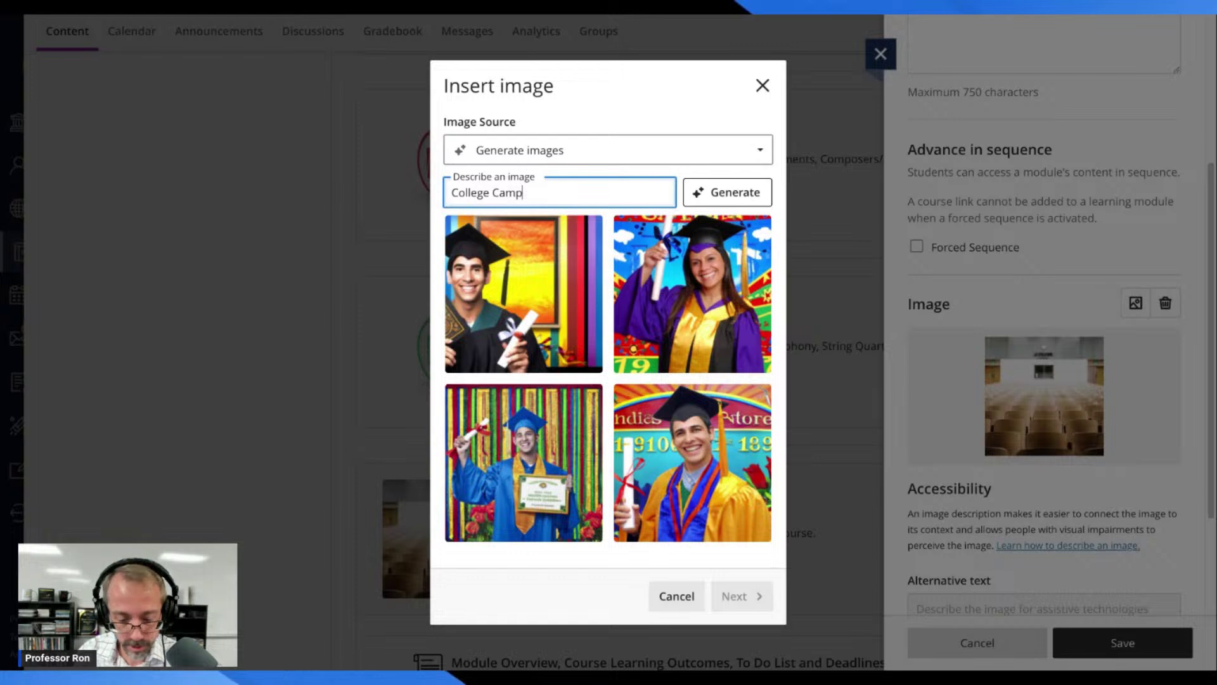
pyautogui.press('Return')
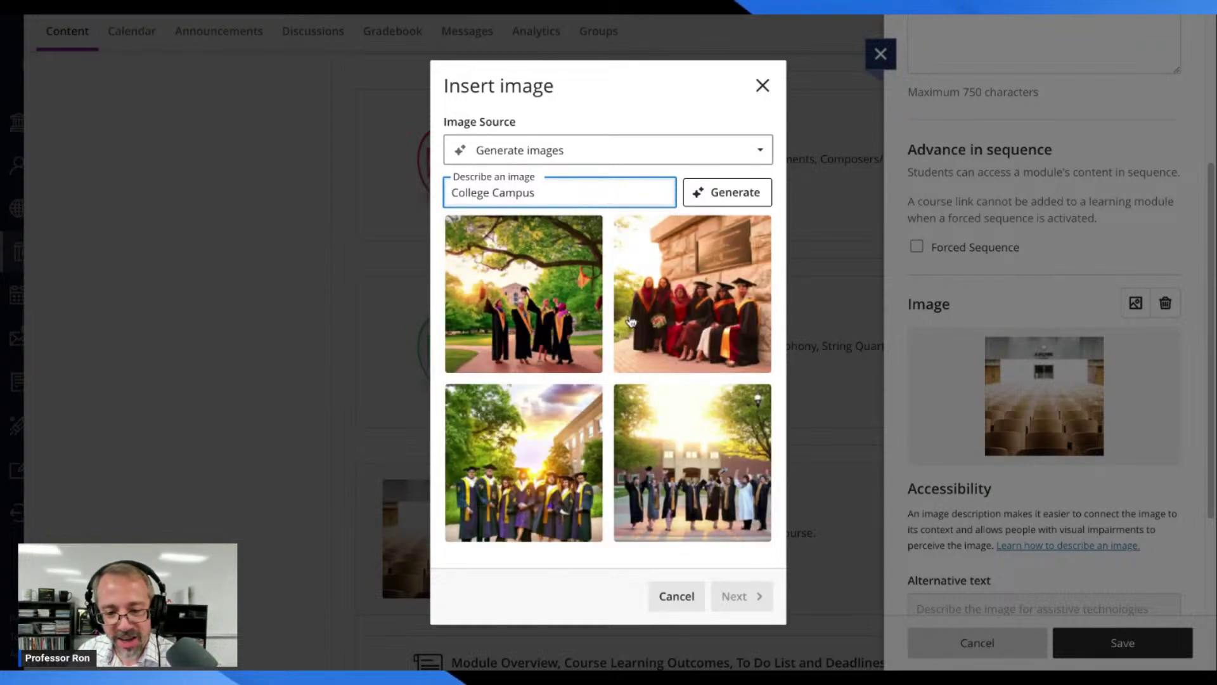
pyautogui.click(705, 452)
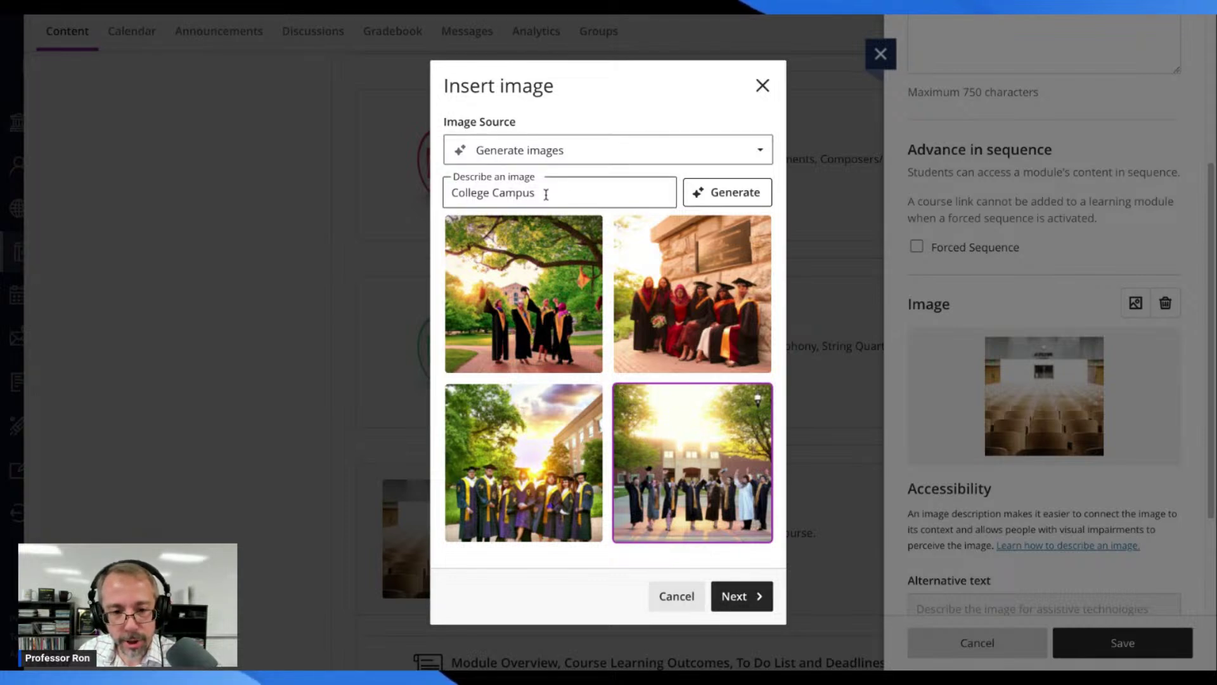
# Step: Generate images from the description Final Exams University, and leave Module 5 without inserting any of them
pyautogui.moveTo(545, 195); pyautogui.dragTo(490, 194)
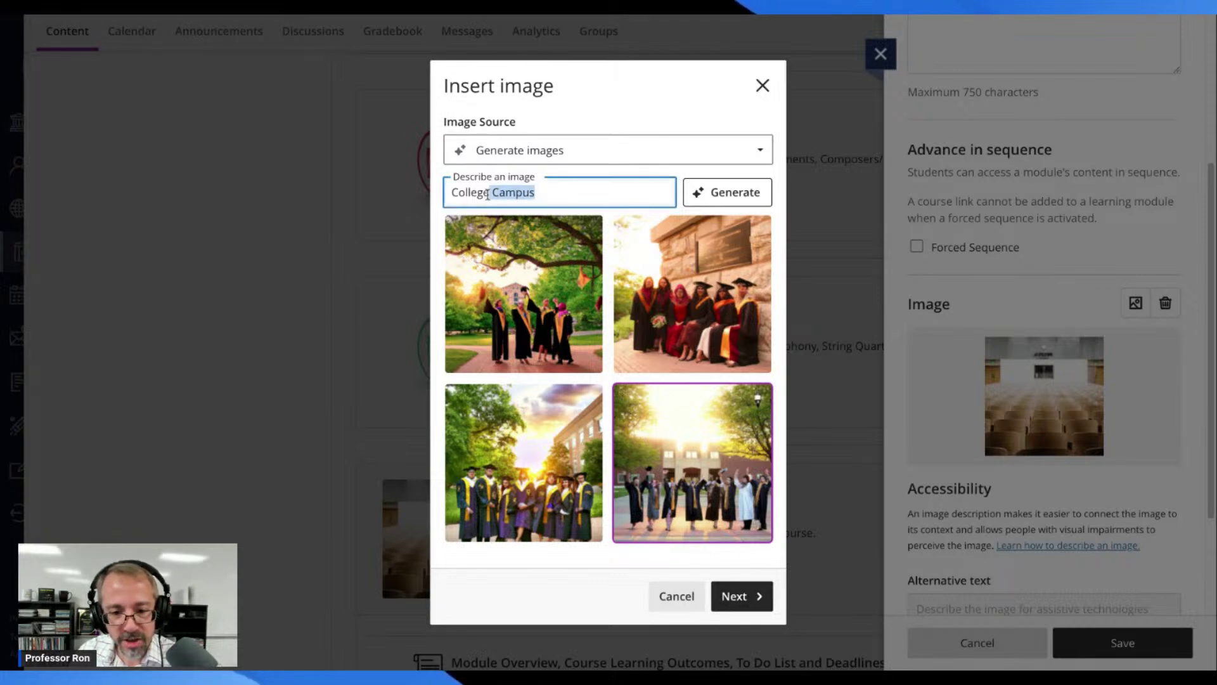
pyautogui.click(553, 193)
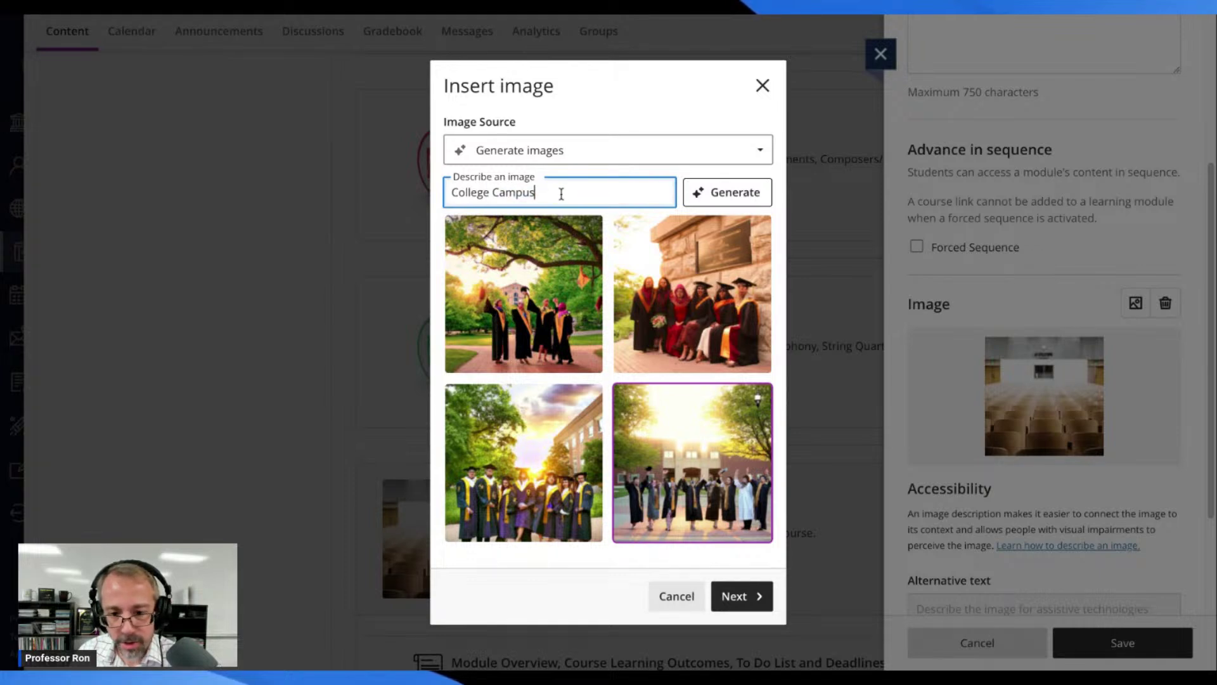
pyautogui.moveTo(560, 194); pyautogui.dragTo(450, 186)
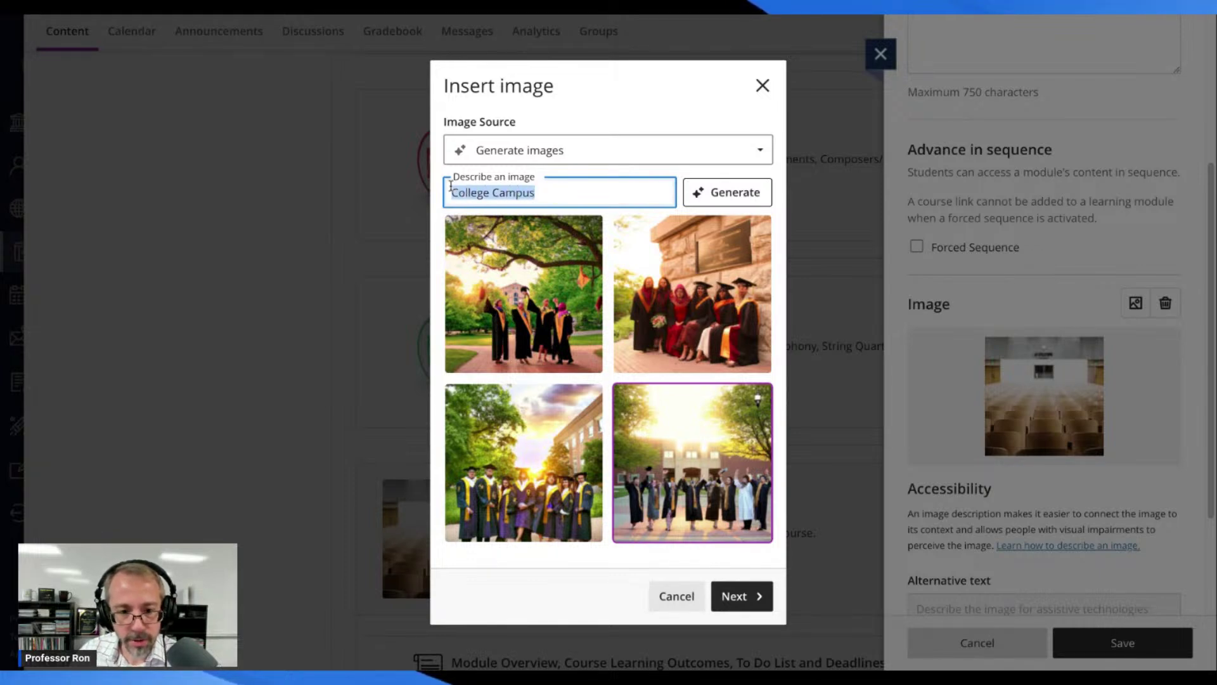
pyautogui.press('BackSpace')
pyautogui.write('Final')
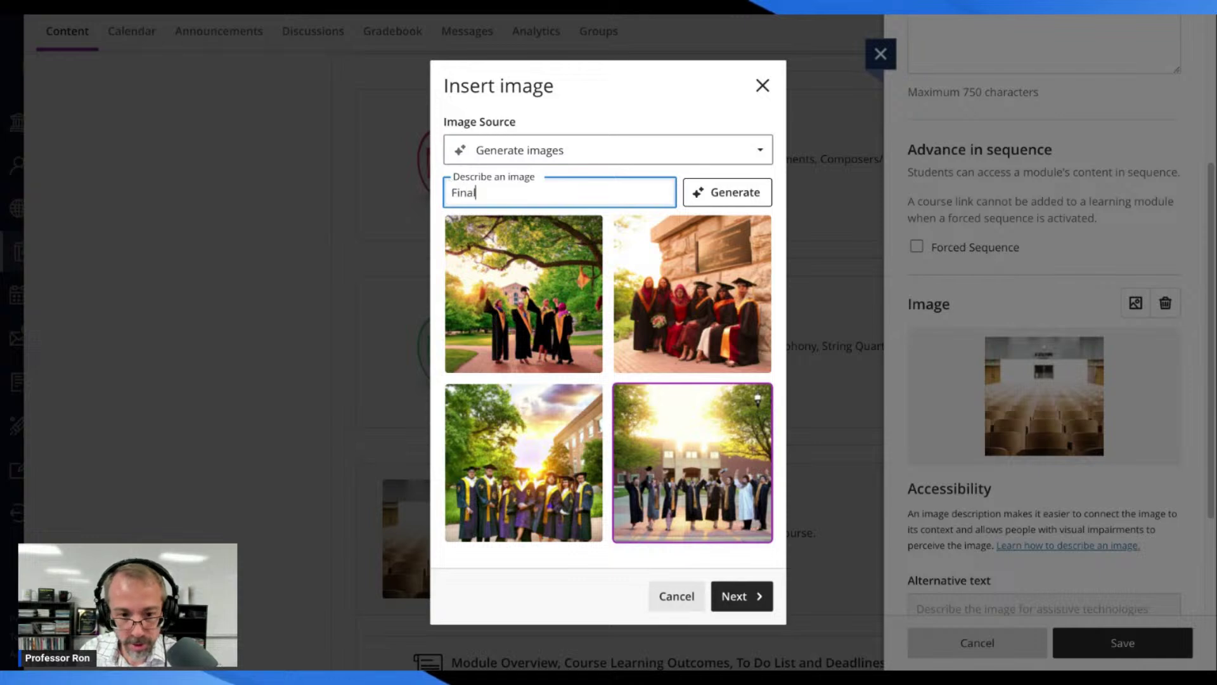
pyautogui.write(' Exams Co')
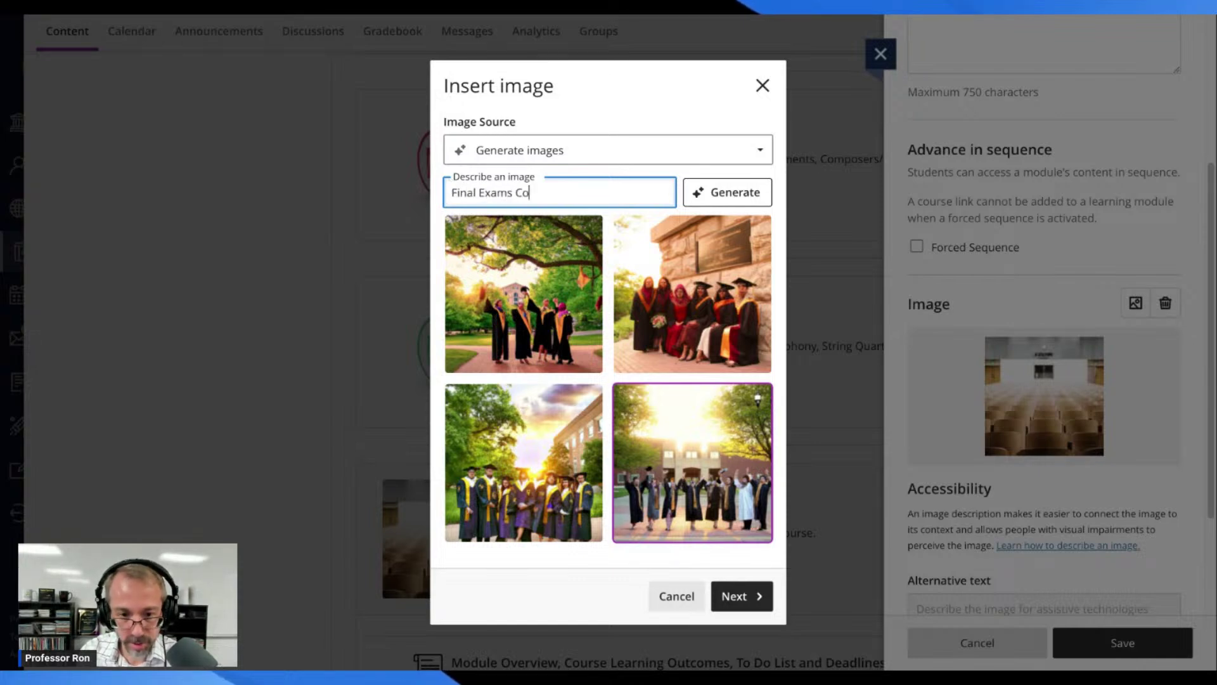
pyautogui.press('BackSpace')
pyautogui.write('u')
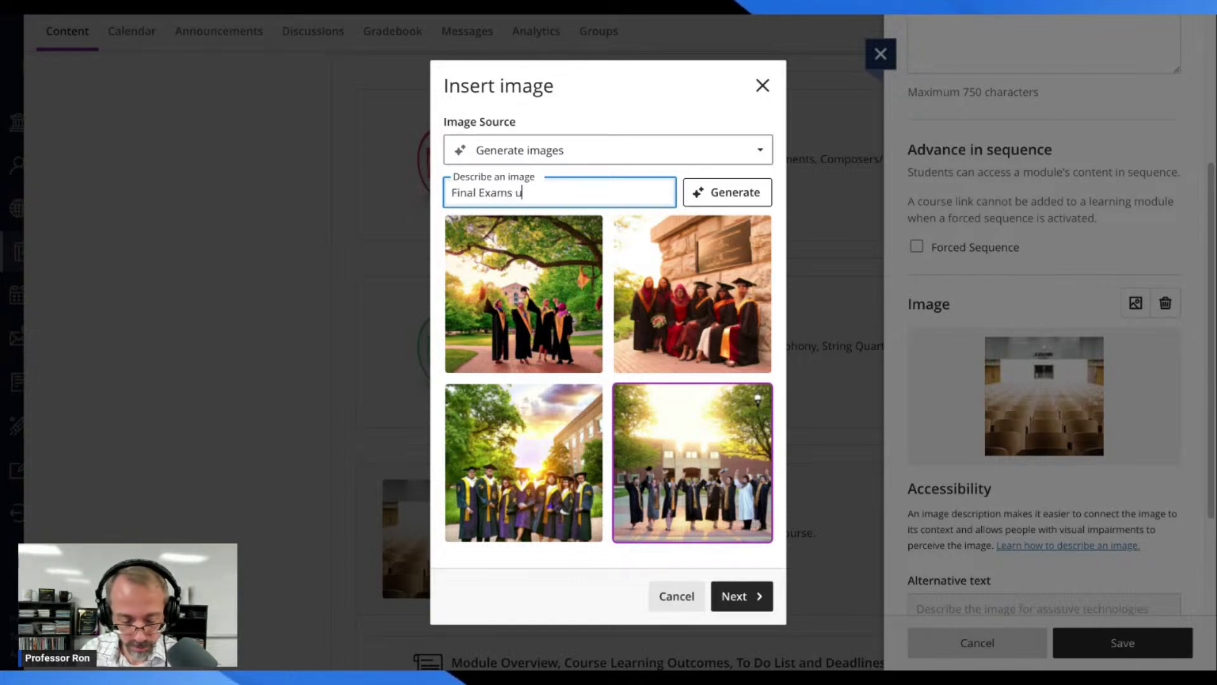
pyautogui.press('BackSpace')
pyautogui.write('u')
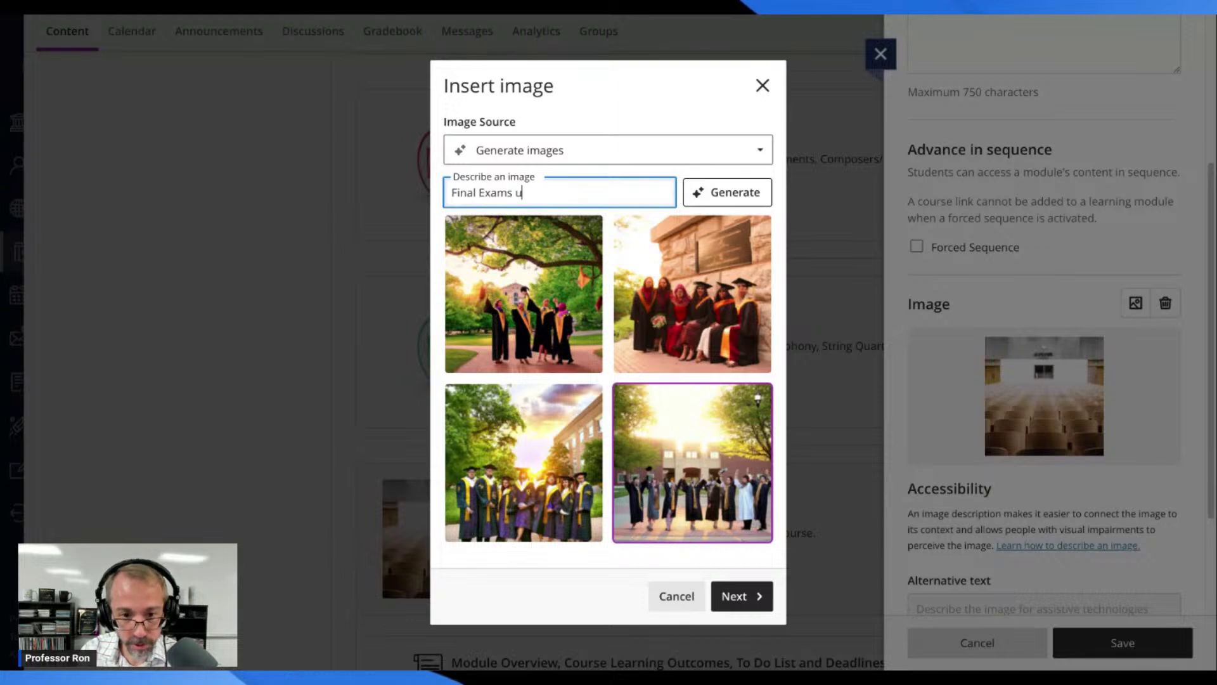
pyautogui.press('BackSpace')
pyautogui.write('Unive')
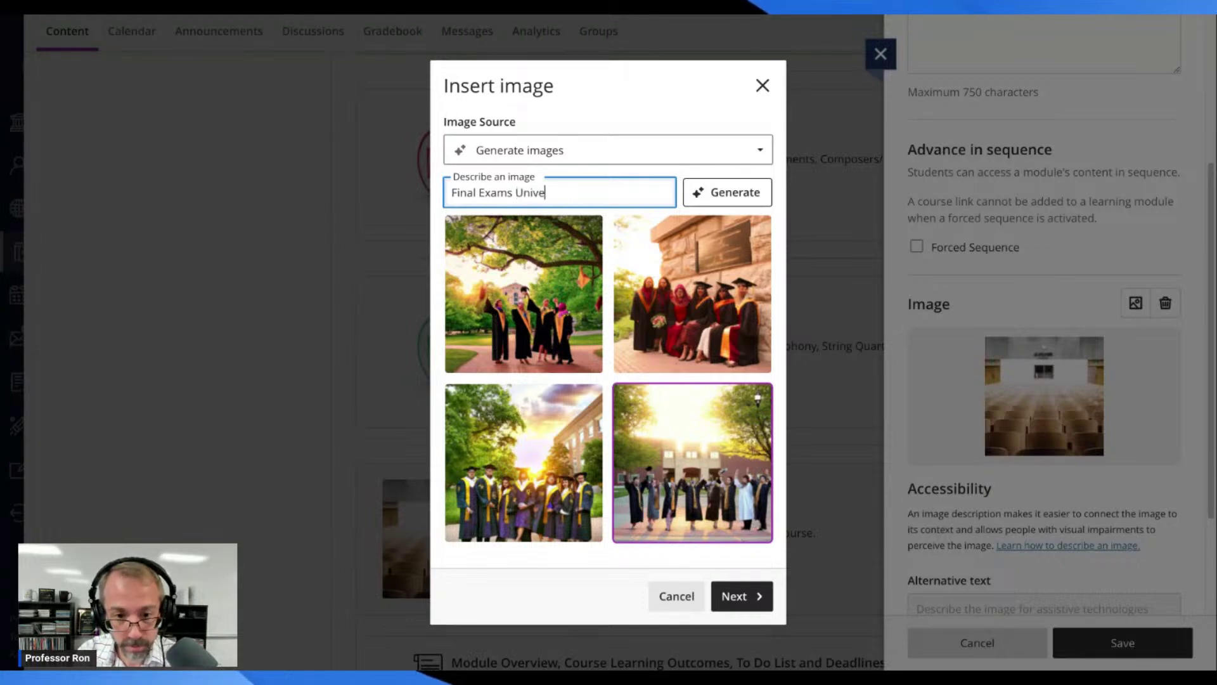
pyautogui.write('rsity')
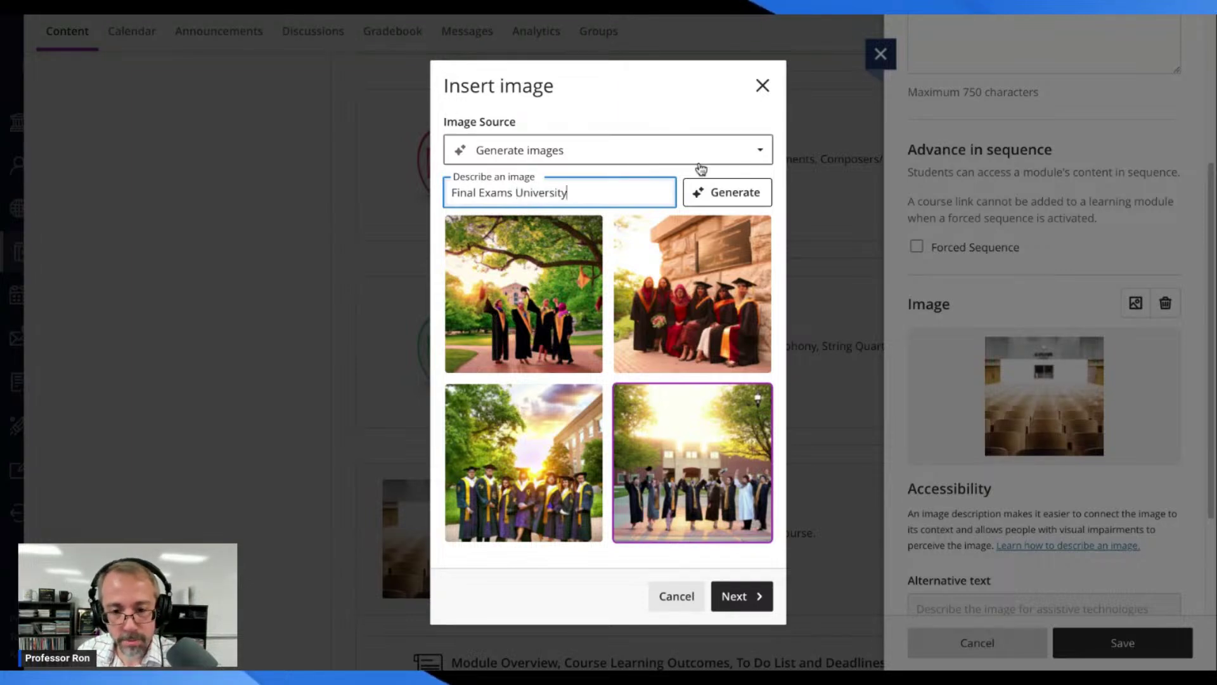
pyautogui.click(721, 196)
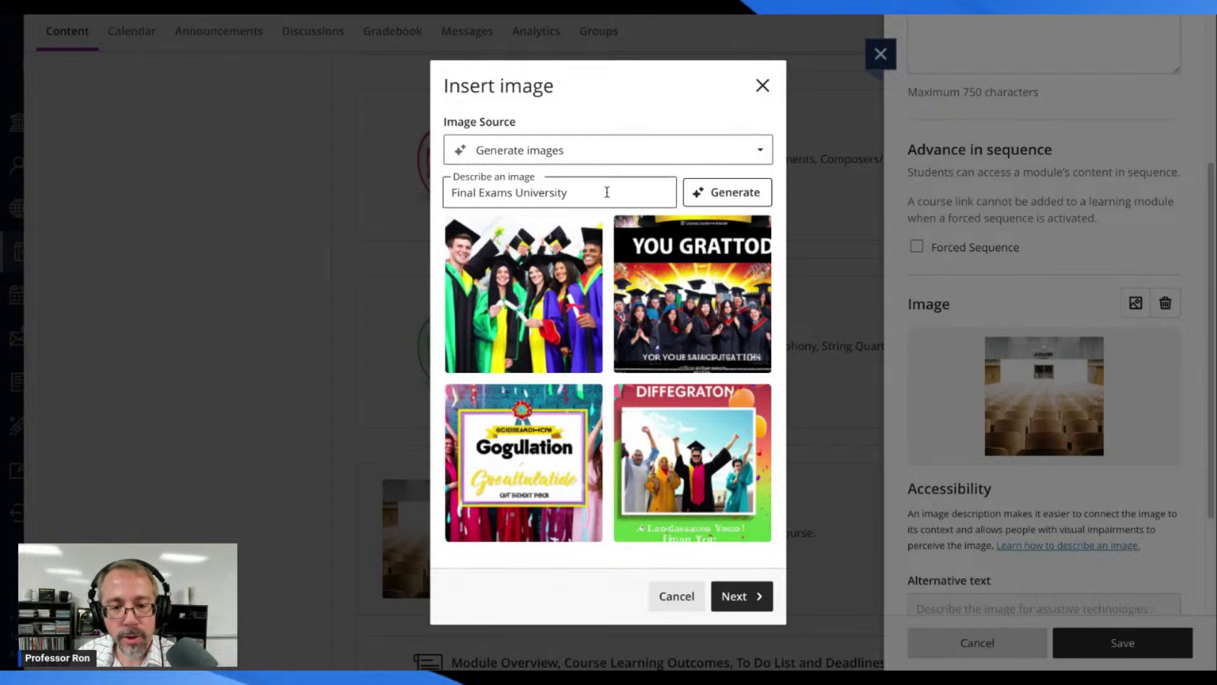
pyautogui.click(676, 596)
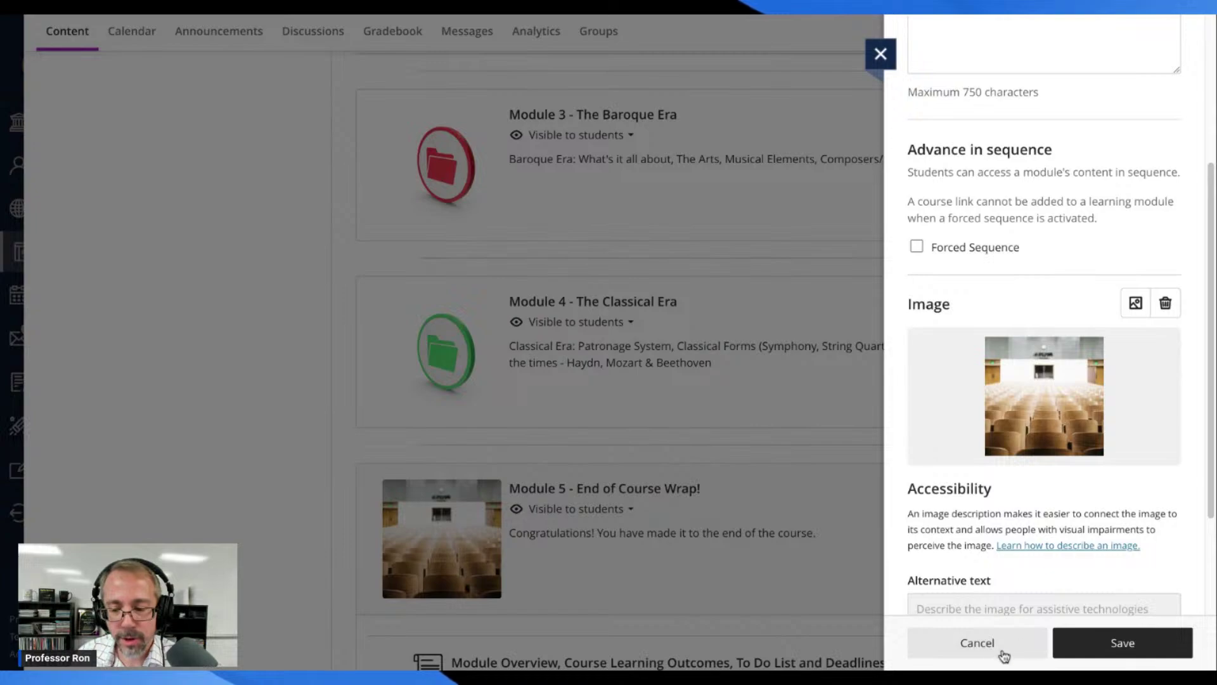
pyautogui.click(977, 643)
# Step: Edit the Start Here module's image and browse the stock images from Unsplash using the suggested search terms
pyautogui.scroll(10, 647, 203)
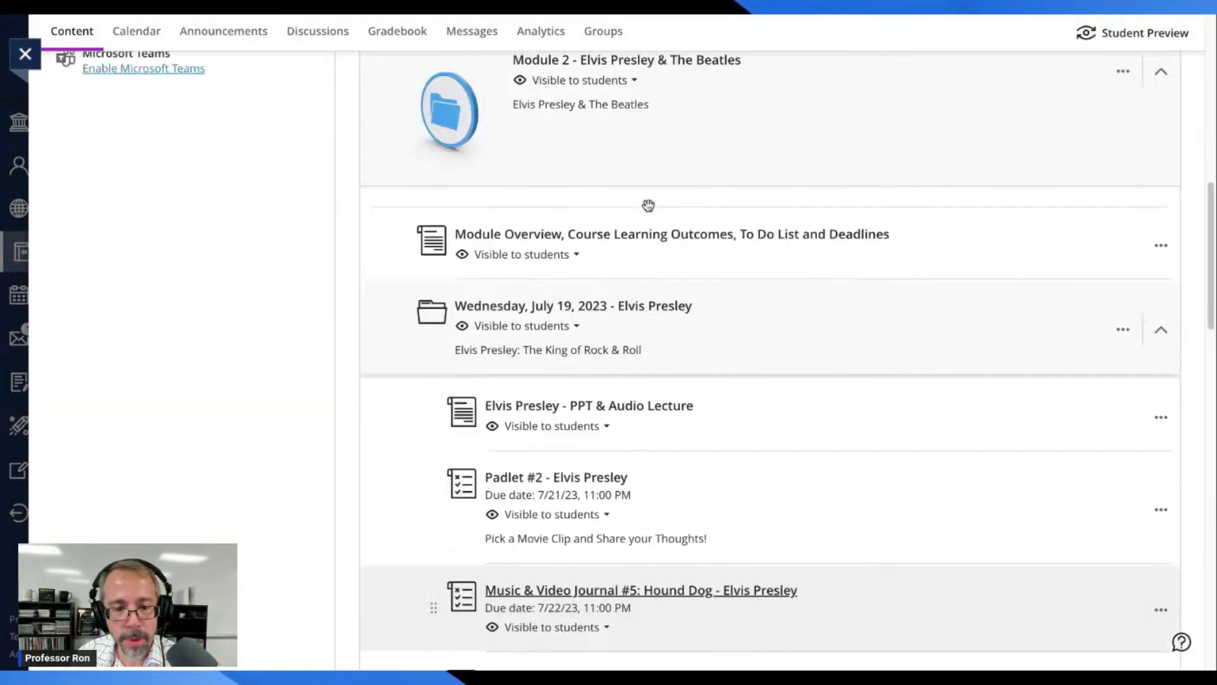
pyautogui.scroll(-3, 887, 241)
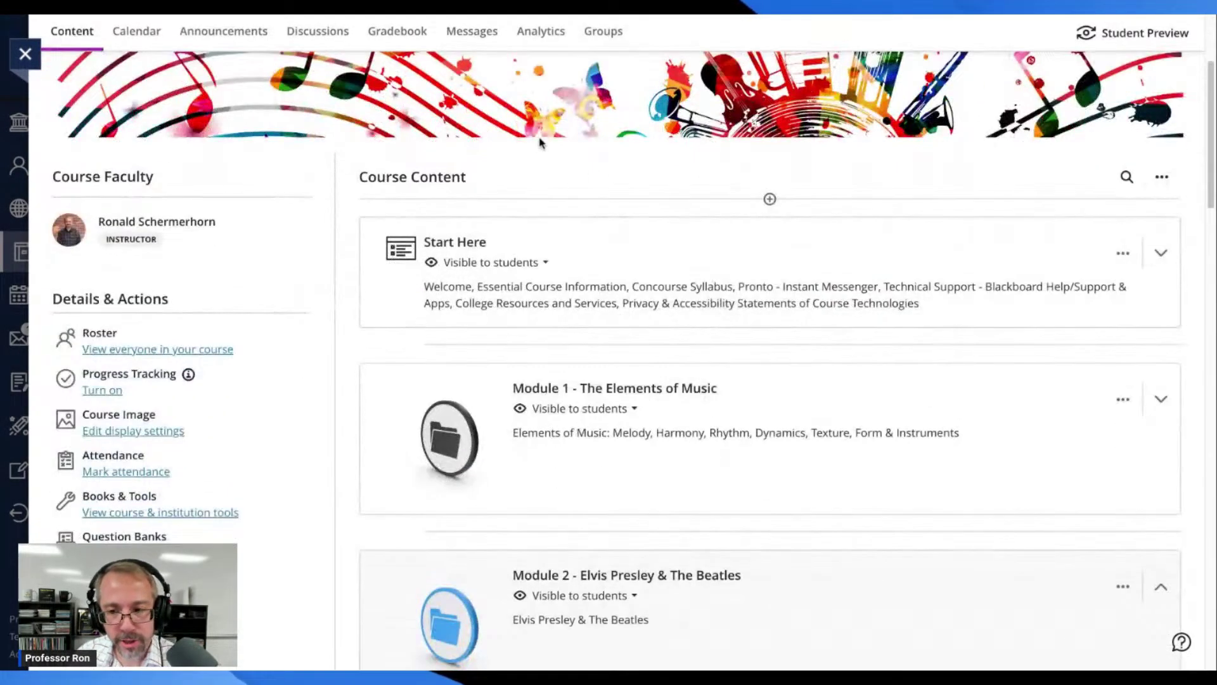
pyautogui.click(1123, 253)
pyautogui.click(1026, 293)
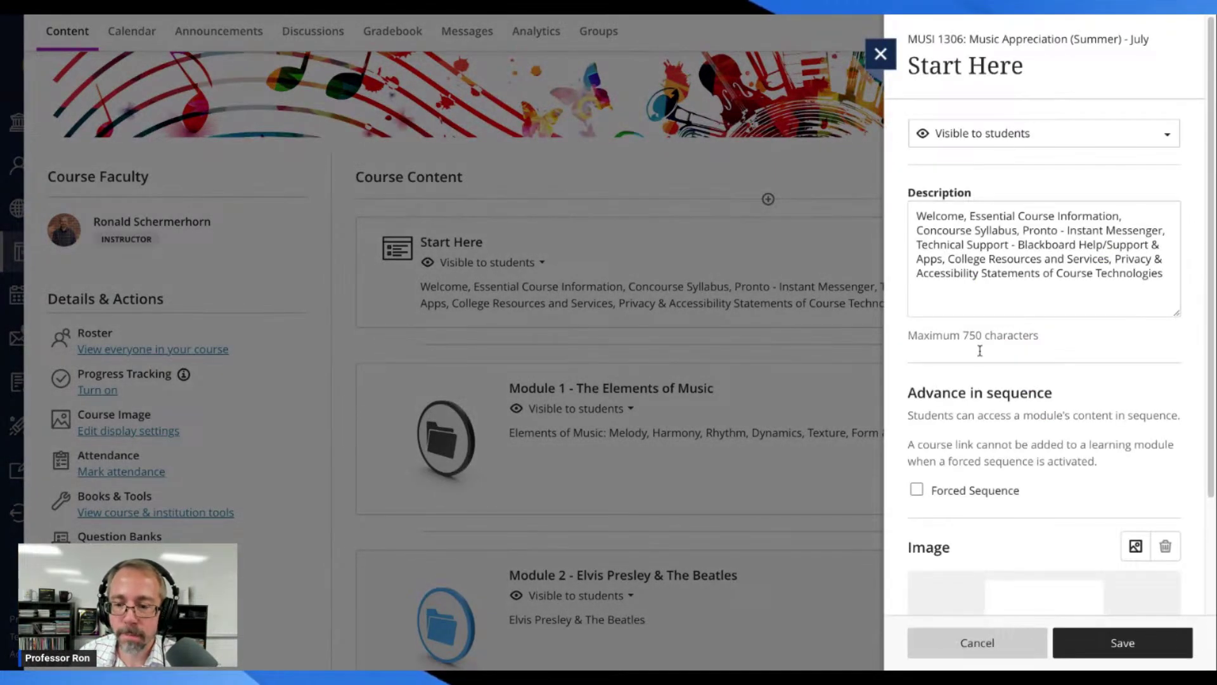
pyautogui.scroll(-2, 981, 348)
pyautogui.click(1136, 420)
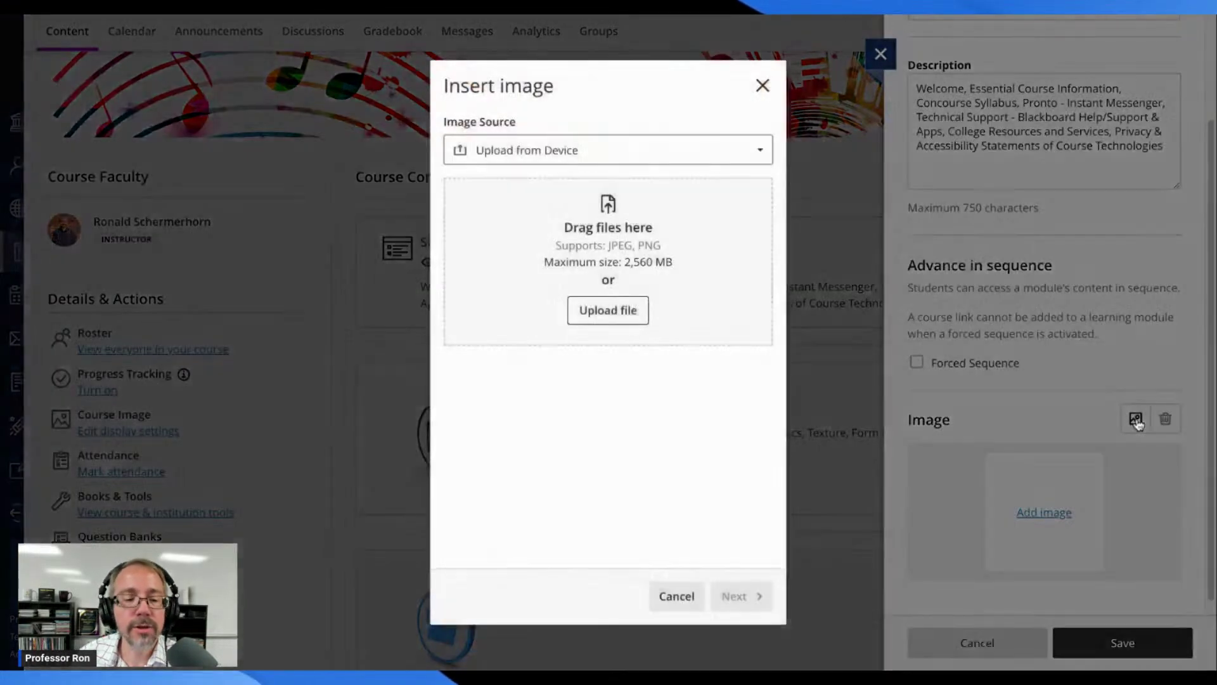
pyautogui.click(562, 150)
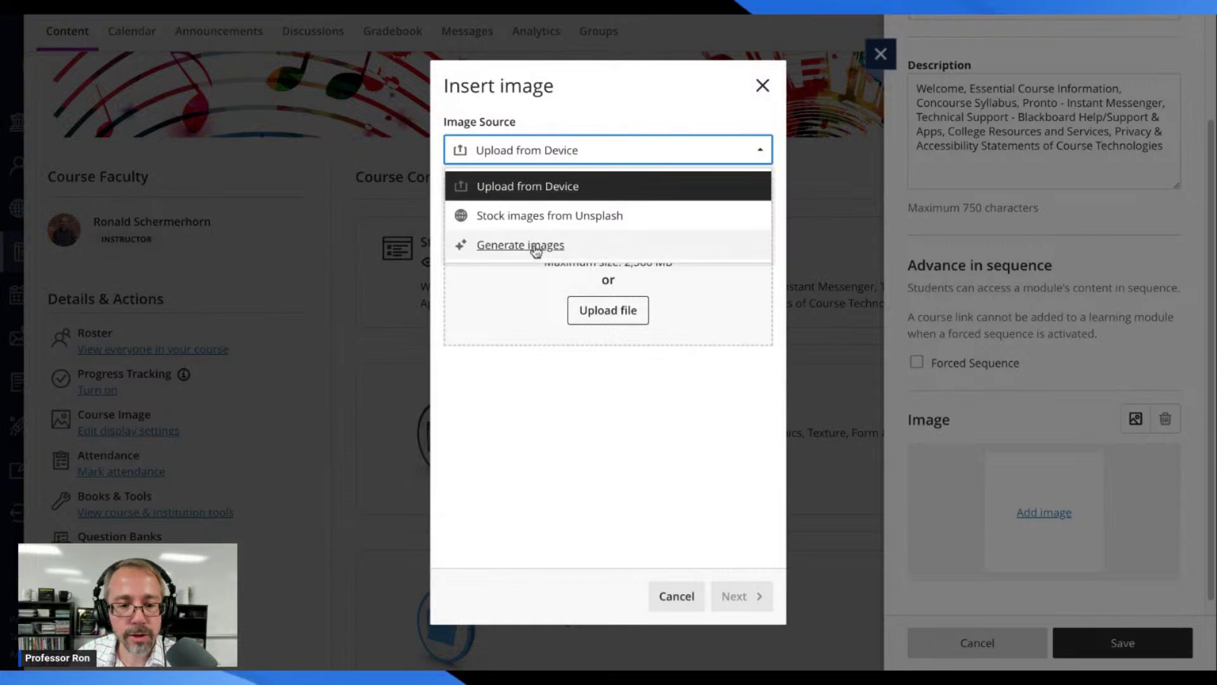
pyautogui.click(545, 217)
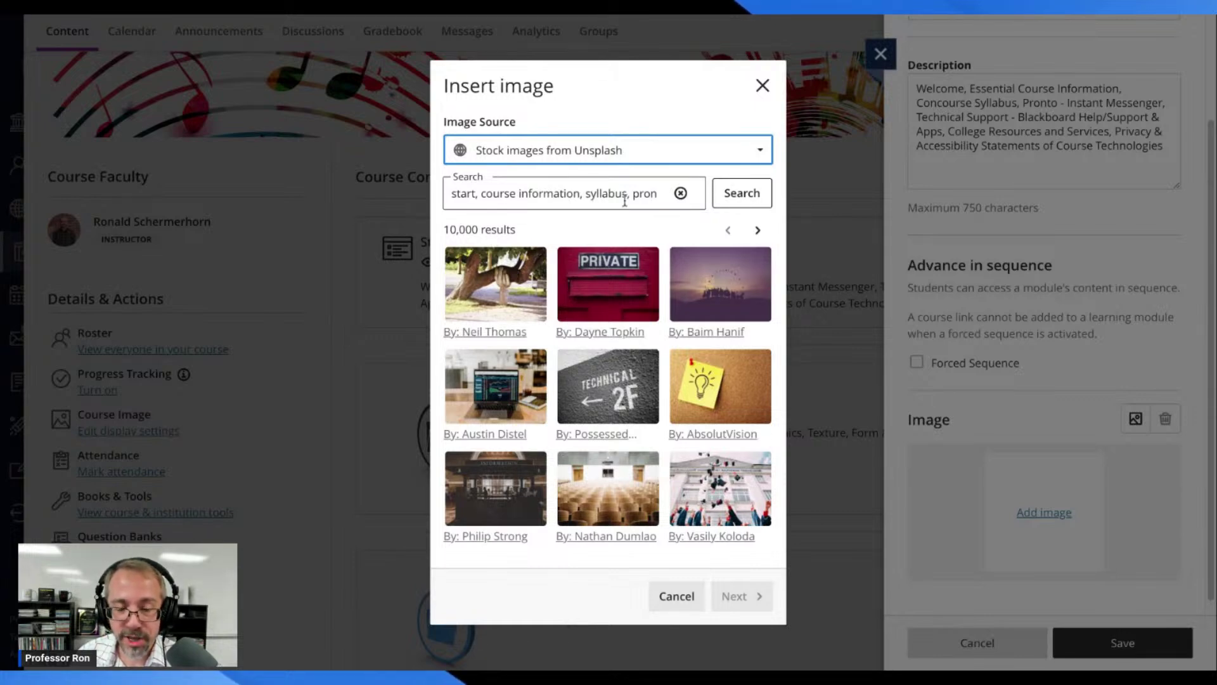
pyautogui.click(451, 194)
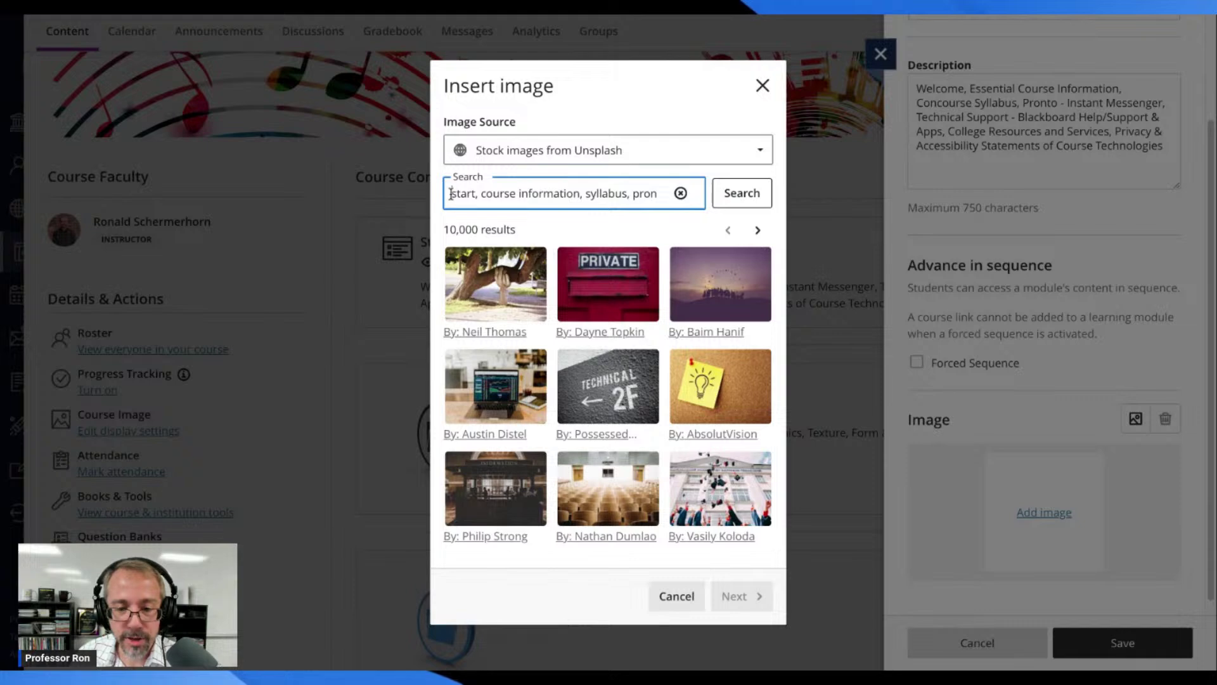
pyautogui.moveTo(451, 194); pyautogui.dragTo(676, 199)
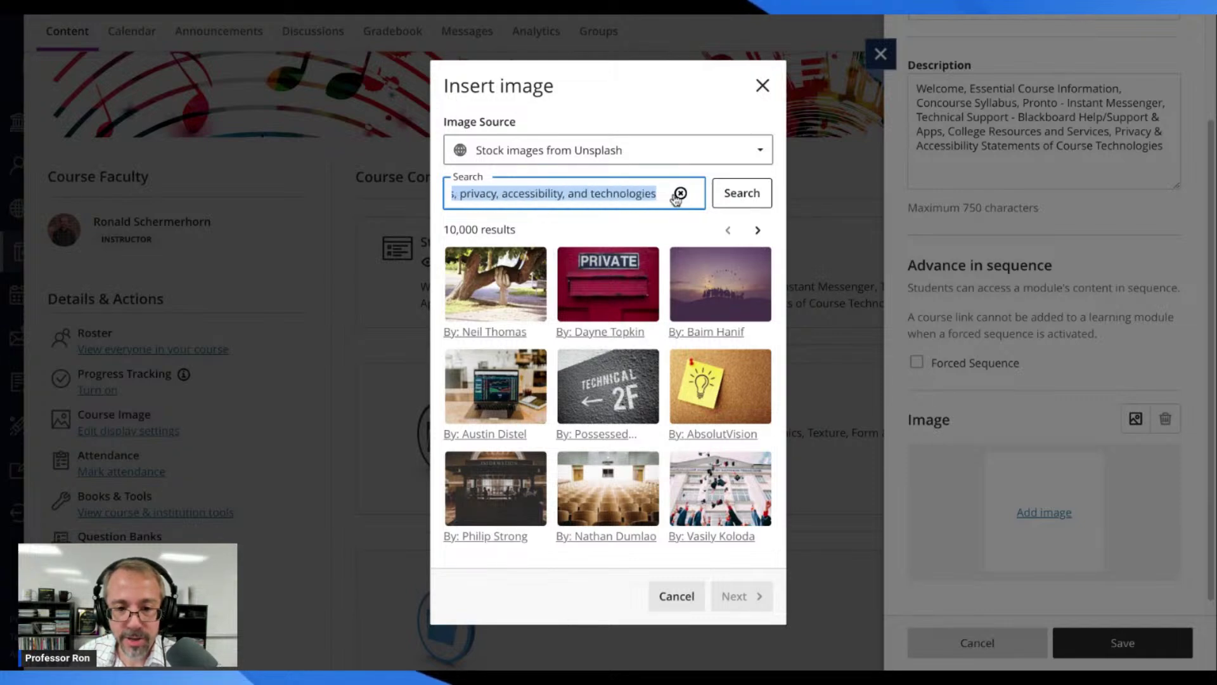
pyautogui.press('Home')
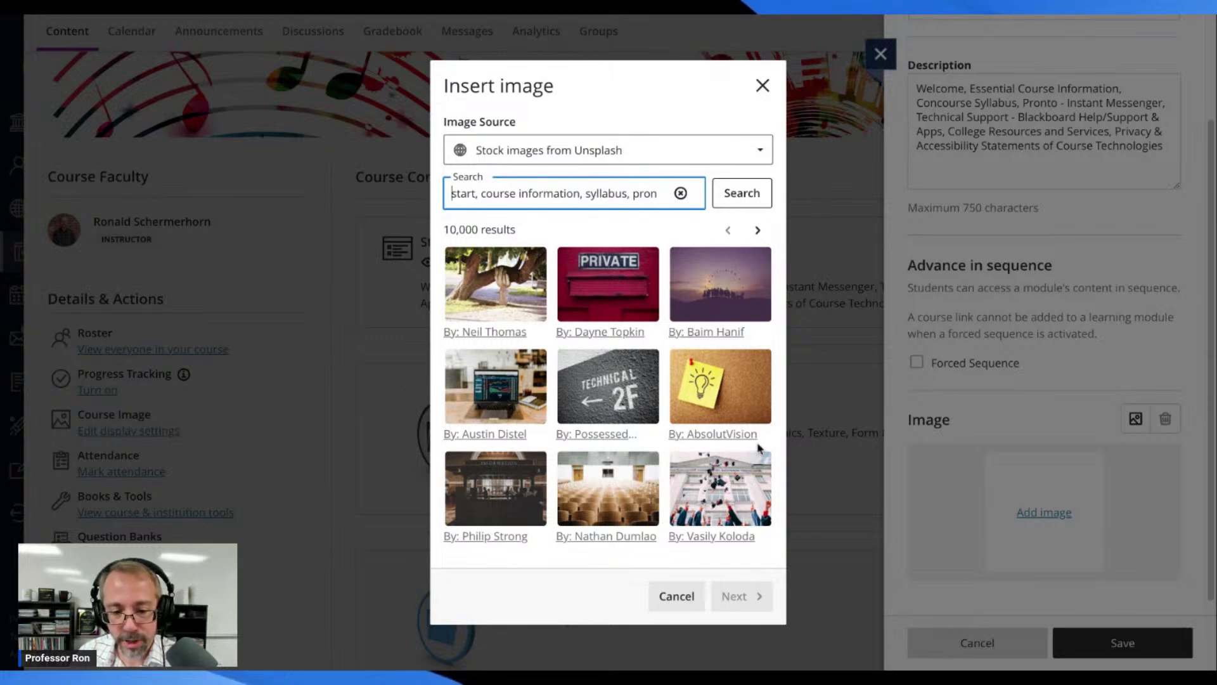
# Step: Insert the stock photo of the yellow light bulb note, reframed to the photo's left edge, and save the Start Here module
pyautogui.click(734, 393)
pyautogui.click(735, 599)
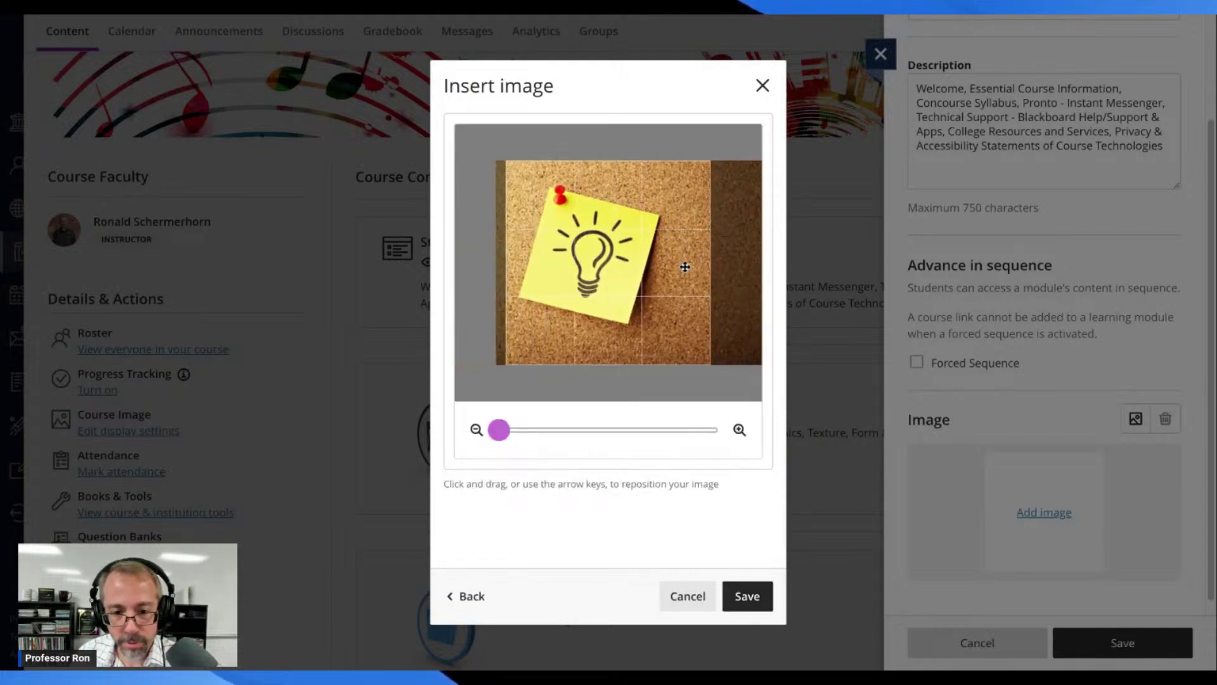
pyautogui.moveTo(685, 267); pyautogui.dragTo(668, 245)
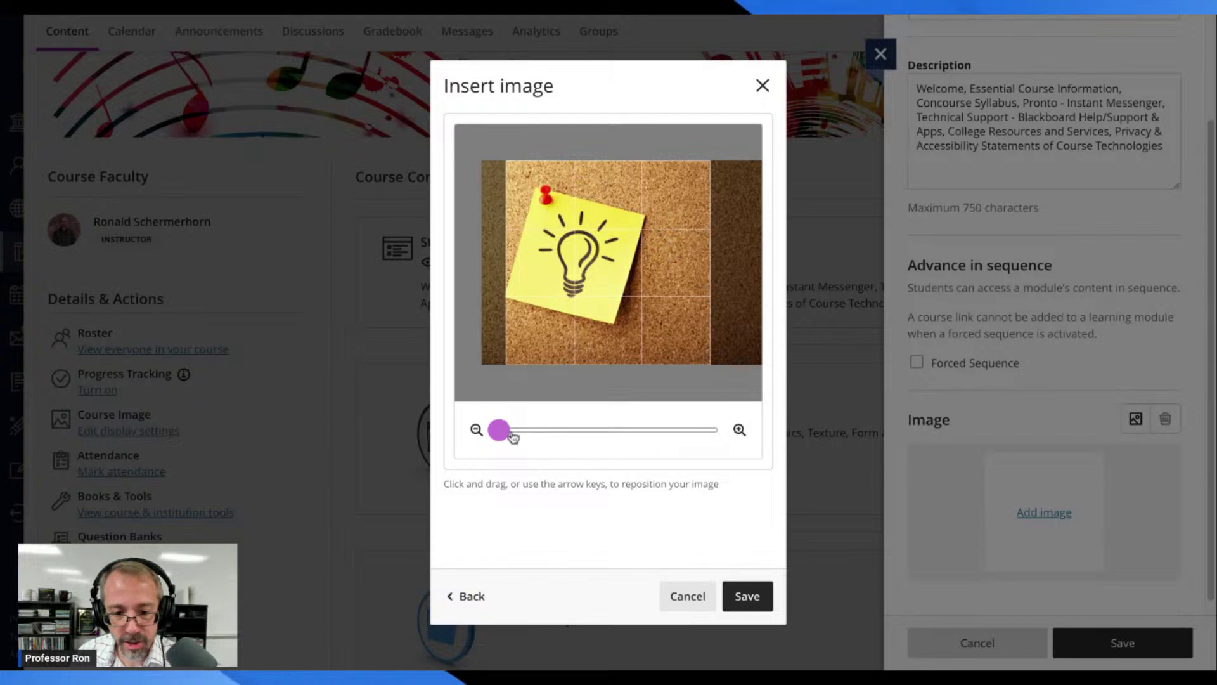
pyautogui.moveTo(513, 438); pyautogui.dragTo(480, 430)
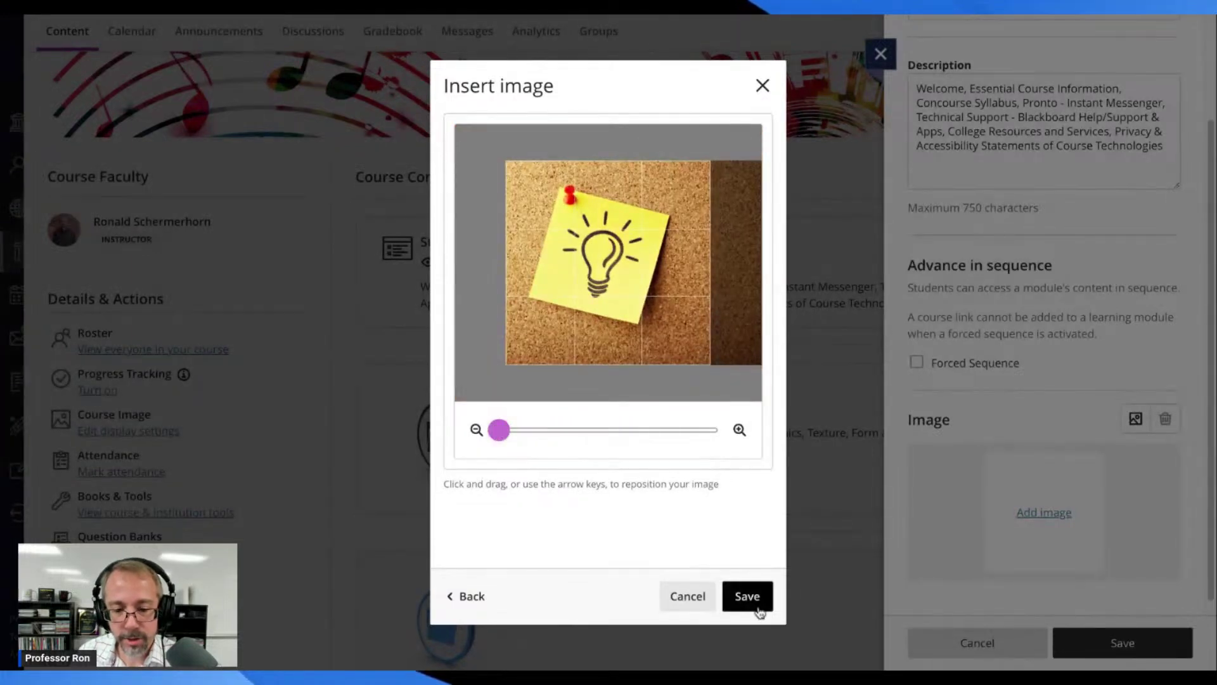
pyautogui.click(759, 607)
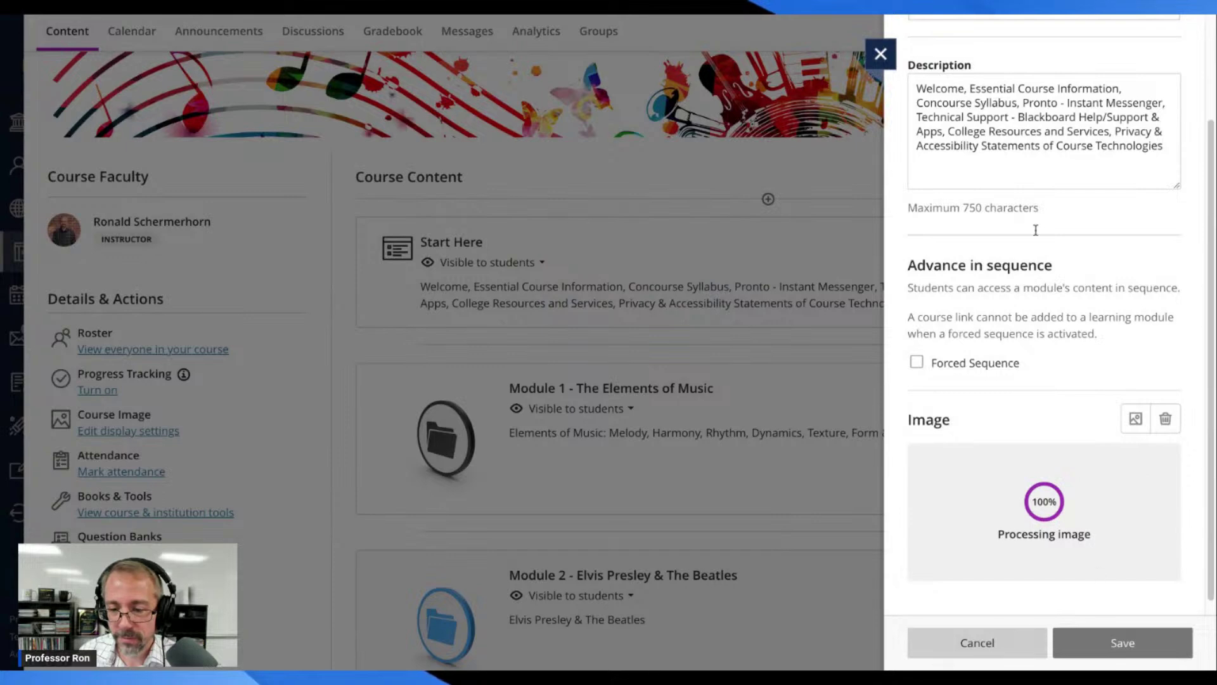
pyautogui.scroll(-4, 1052, 304)
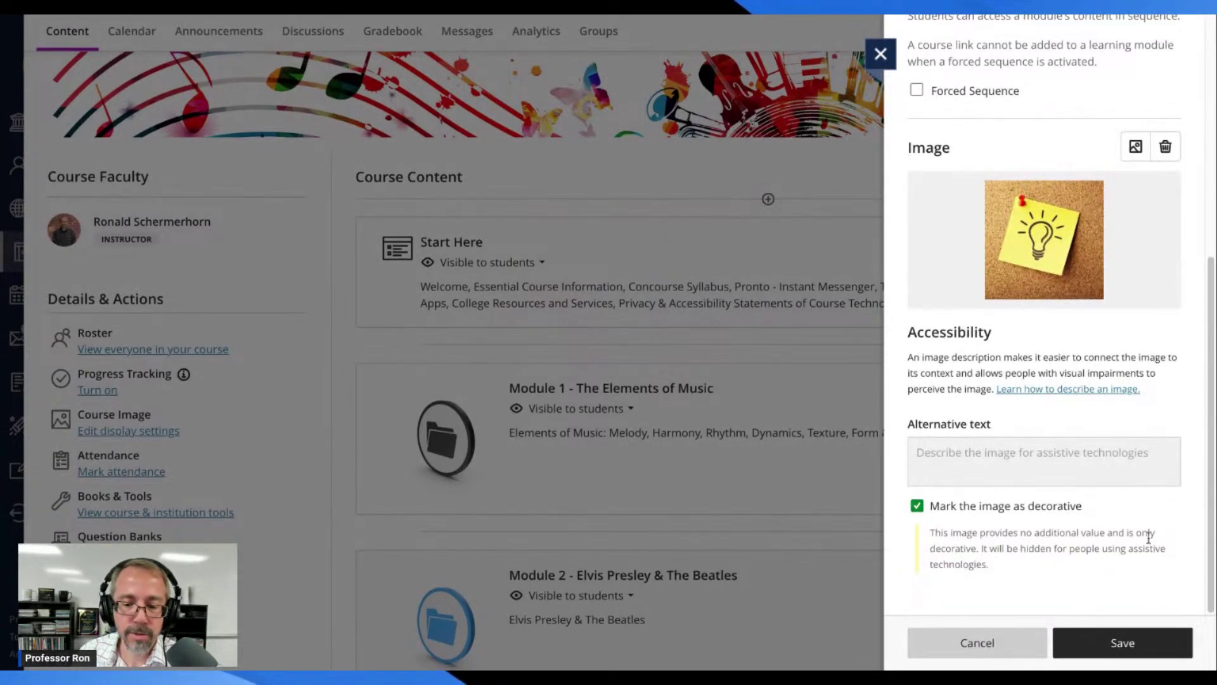
pyautogui.click(1121, 646)
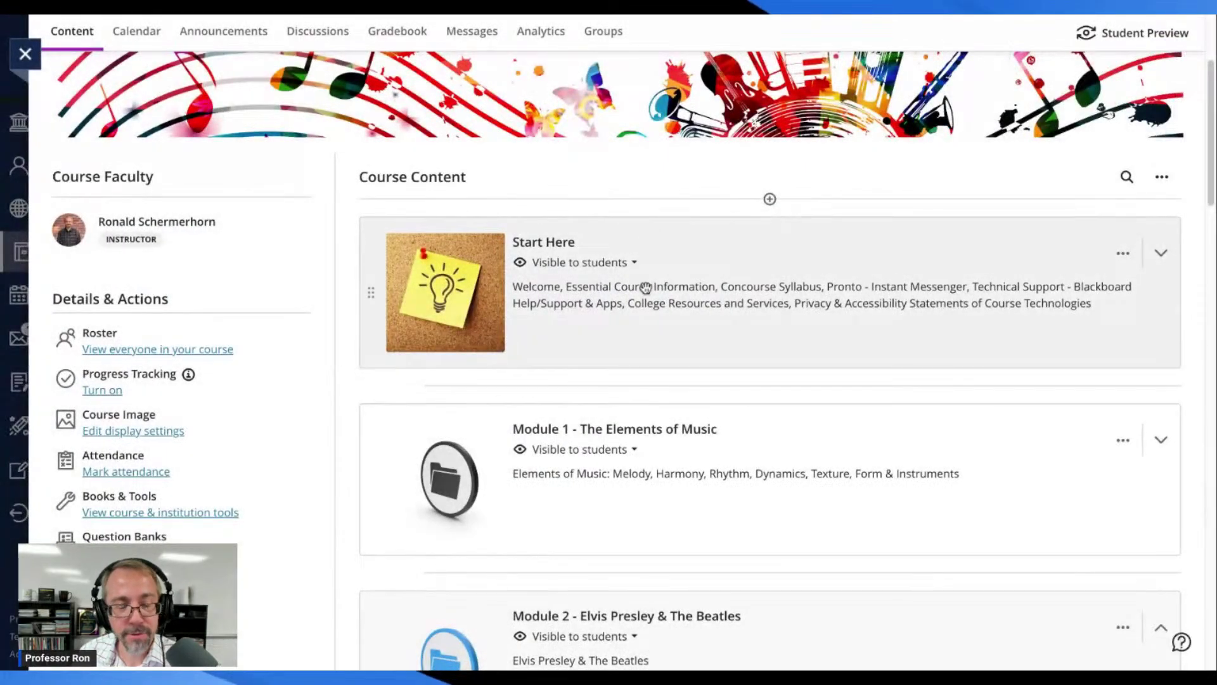
# Step: Review the course banner and the images on the Start Here module and Modules 1 to 5 in the course content
pyautogui.scroll(-2, 769, 305)
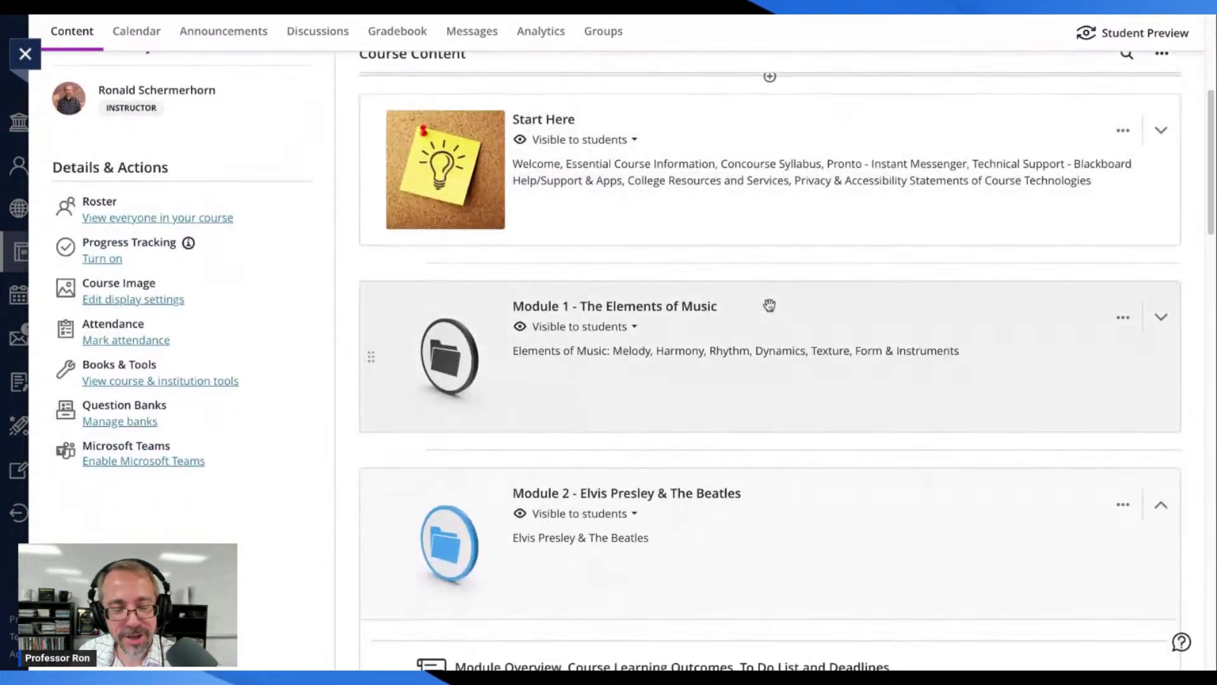
pyautogui.scroll(3, 769, 306)
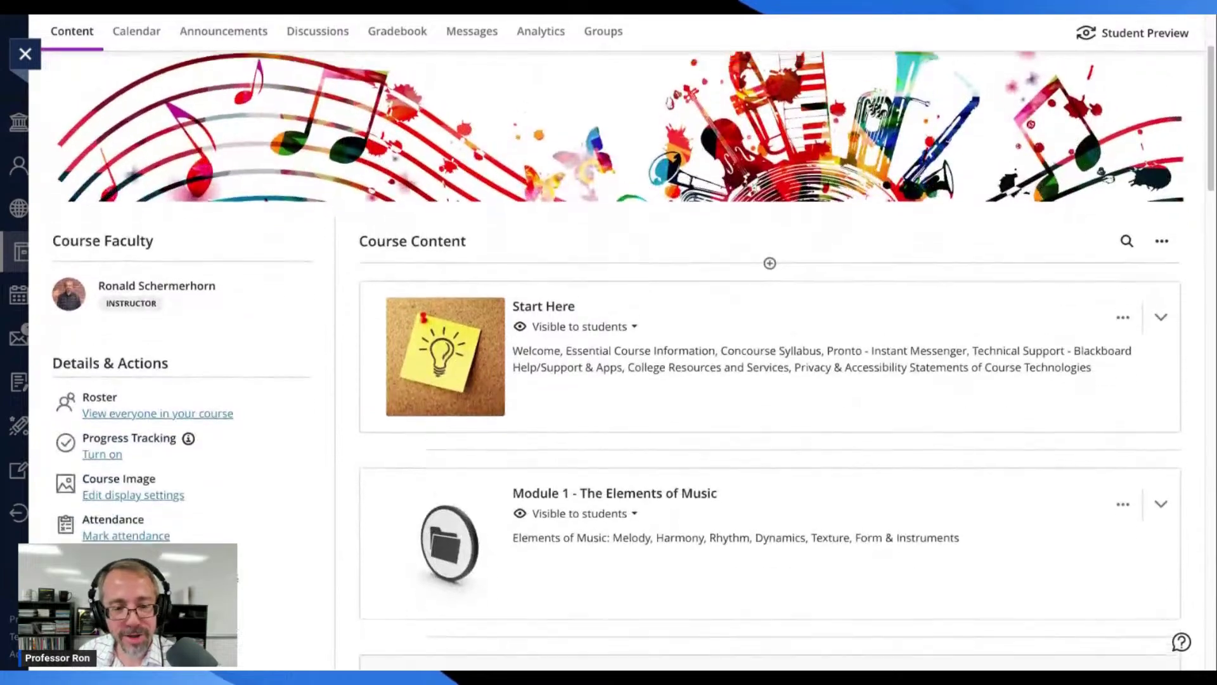
pyautogui.scroll(2, 769, 305)
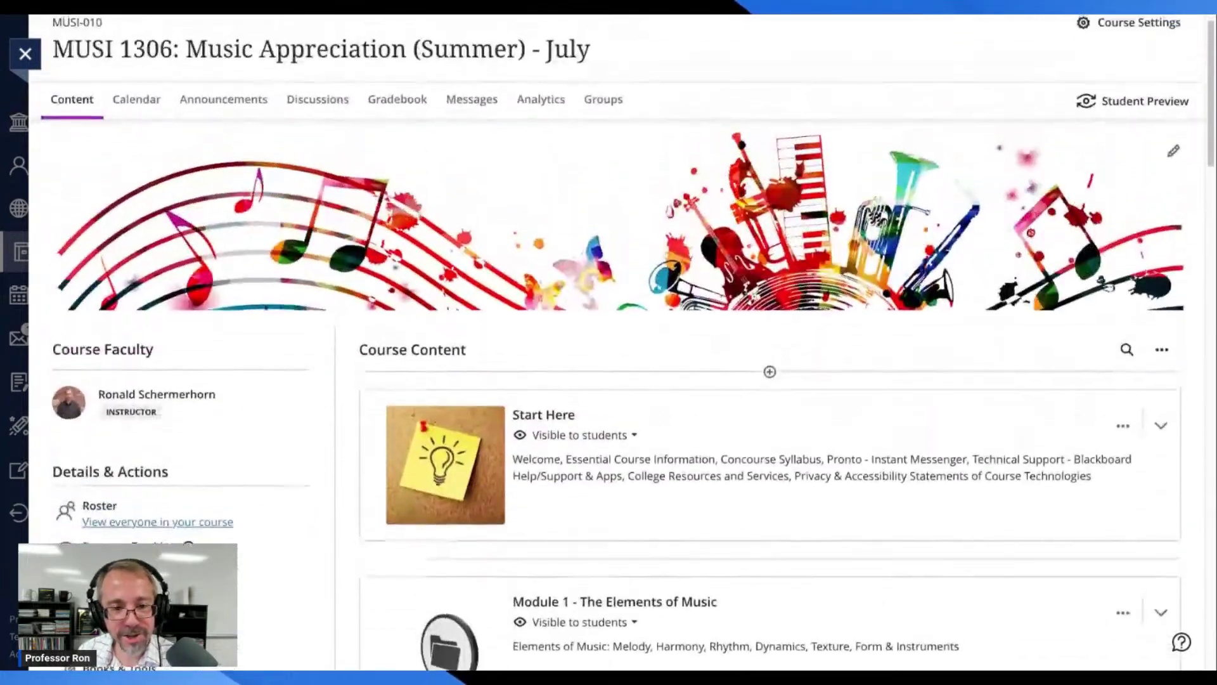
pyautogui.scroll(-2, 769, 306)
pyautogui.scroll(2, 769, 305)
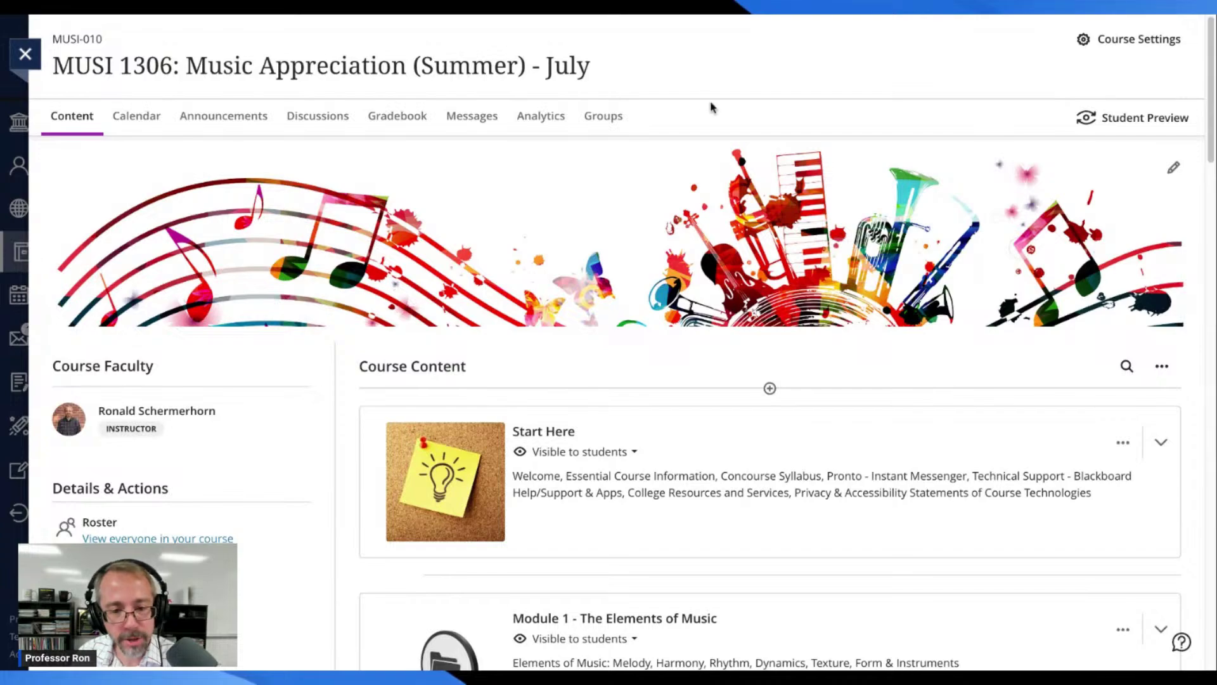
pyautogui.scroll(-8, 712, 108)
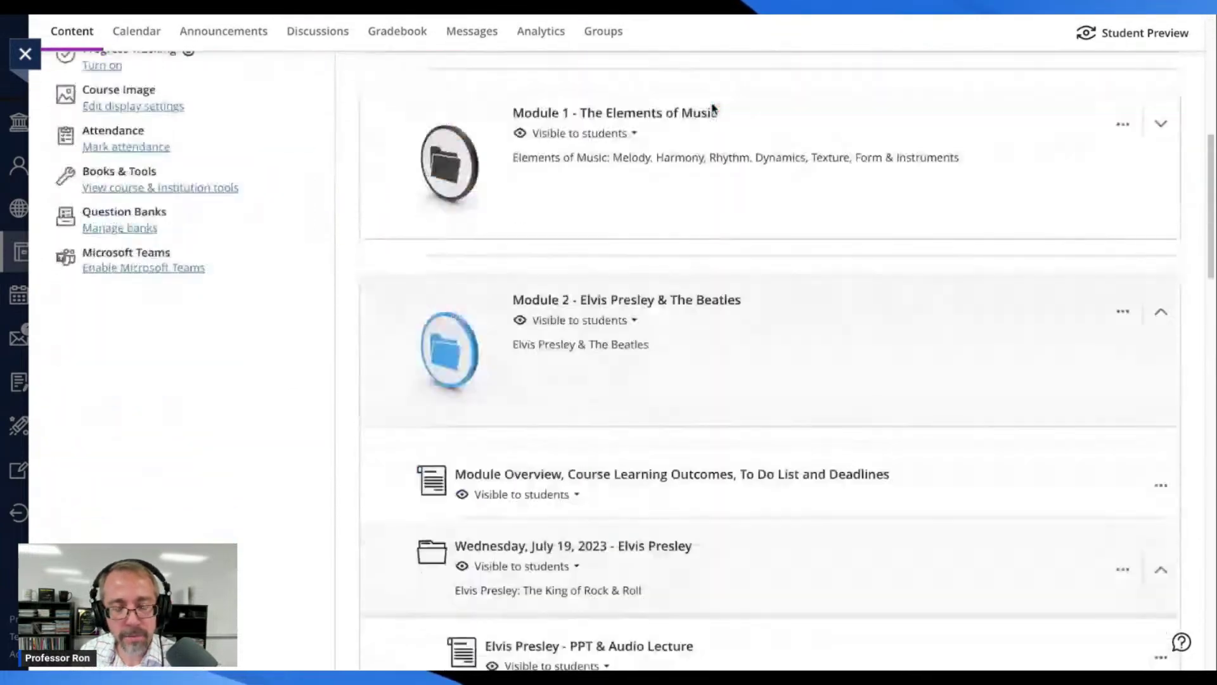
pyautogui.scroll(-8, 711, 108)
pyautogui.scroll(15, 712, 108)
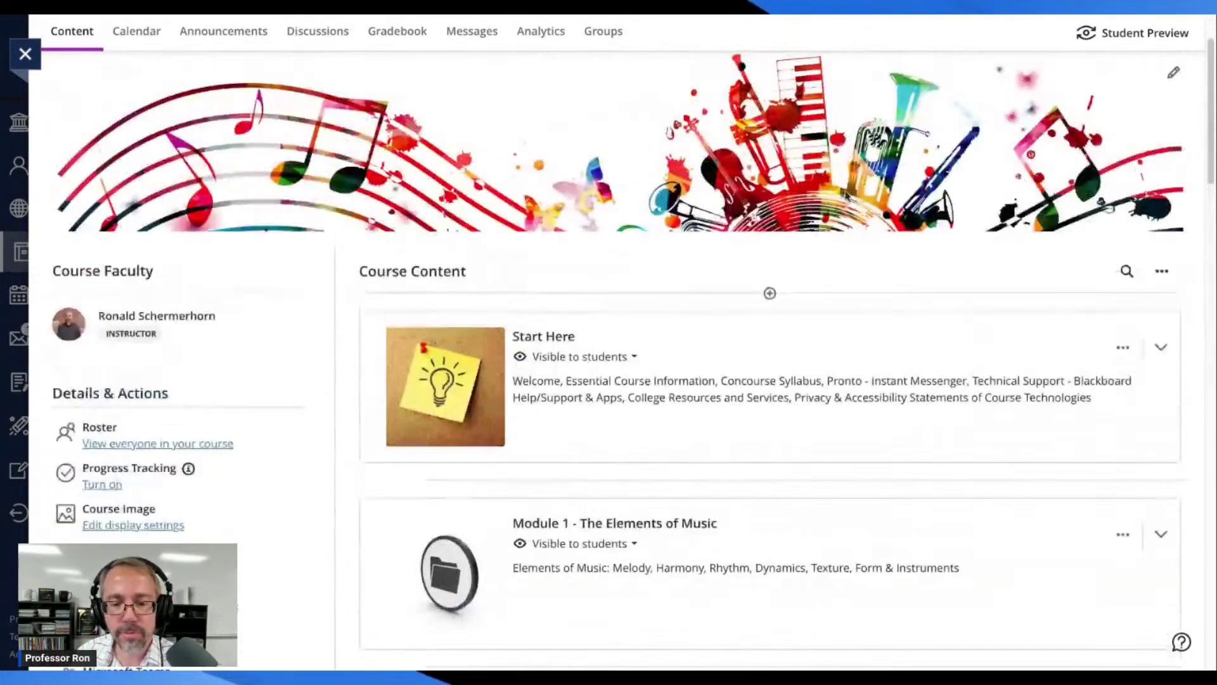
pyautogui.scroll(-4, 864, 199)
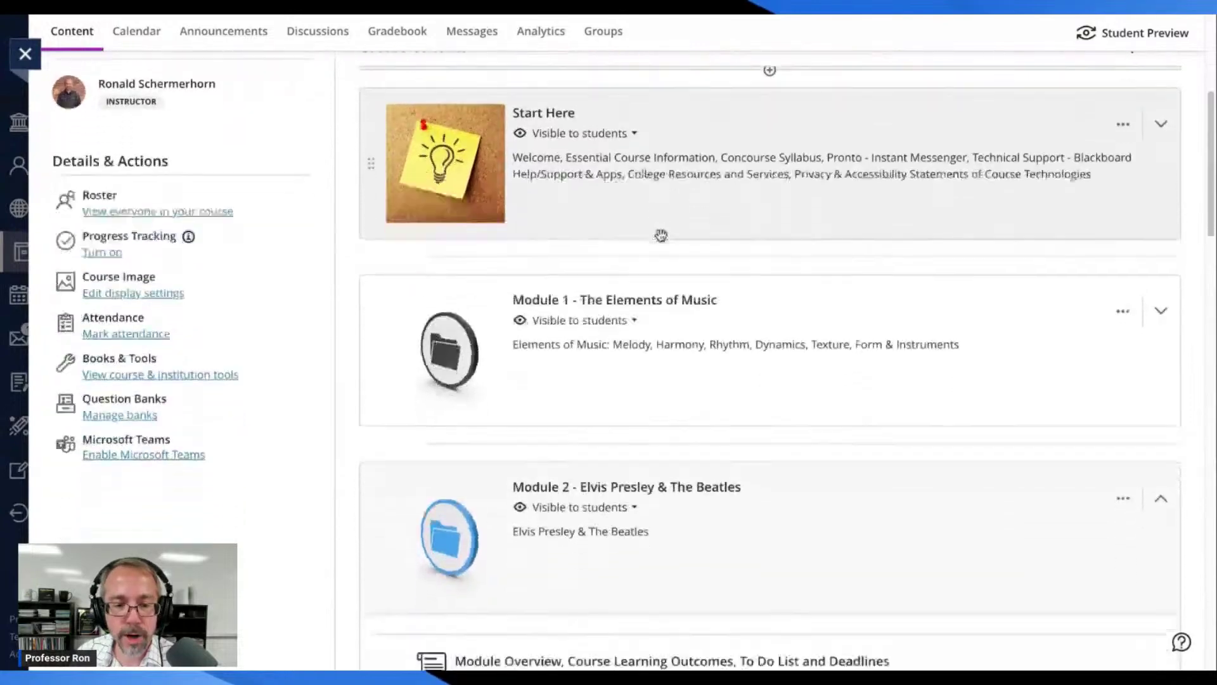
pyautogui.scroll(1, 660, 235)
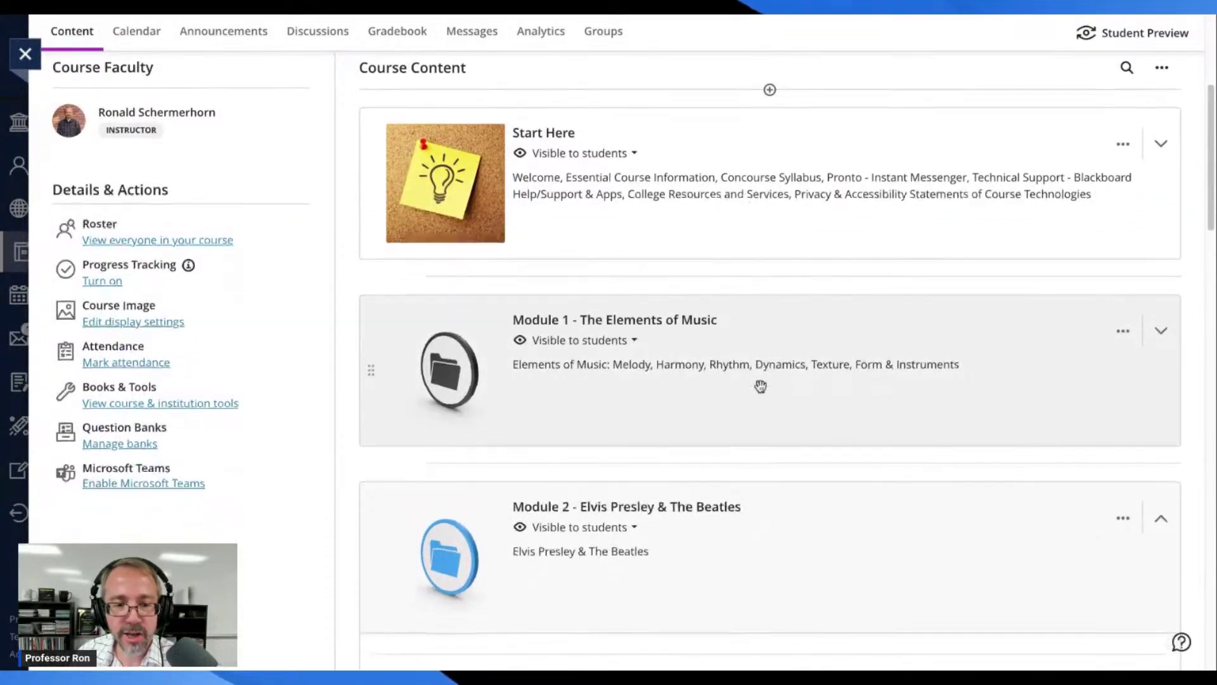
pyautogui.scroll(-1, 761, 386)
pyautogui.scroll(2, 750, 231)
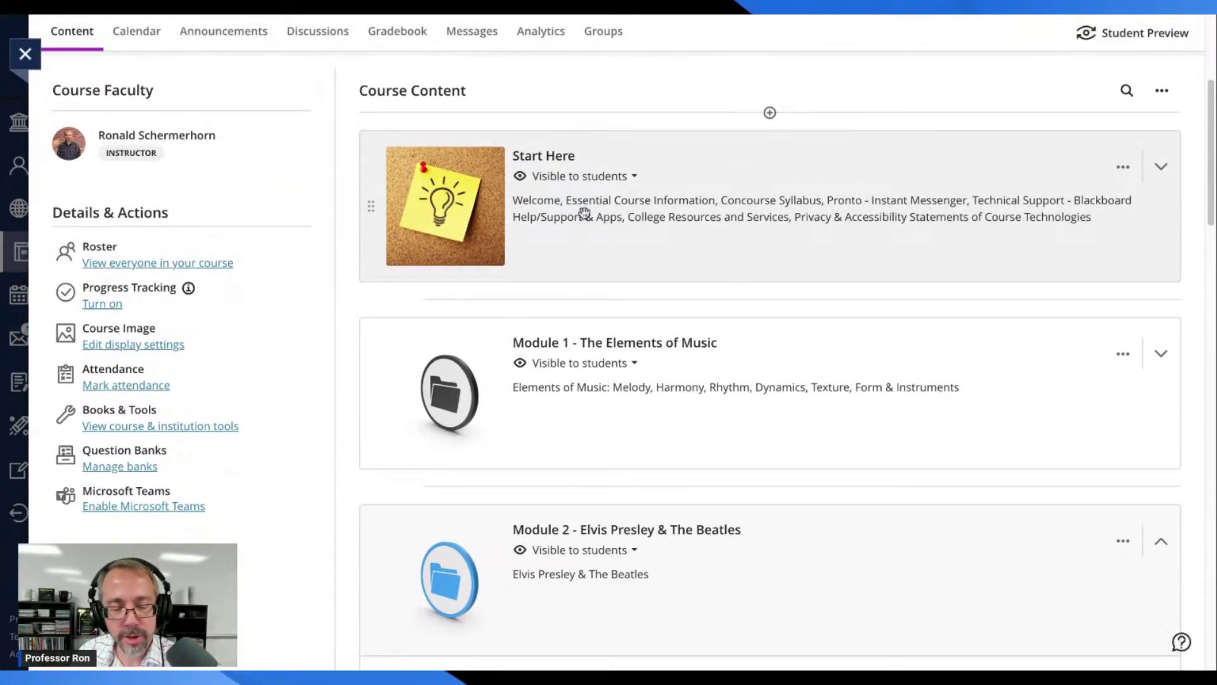
pyautogui.scroll(-20, 584, 213)
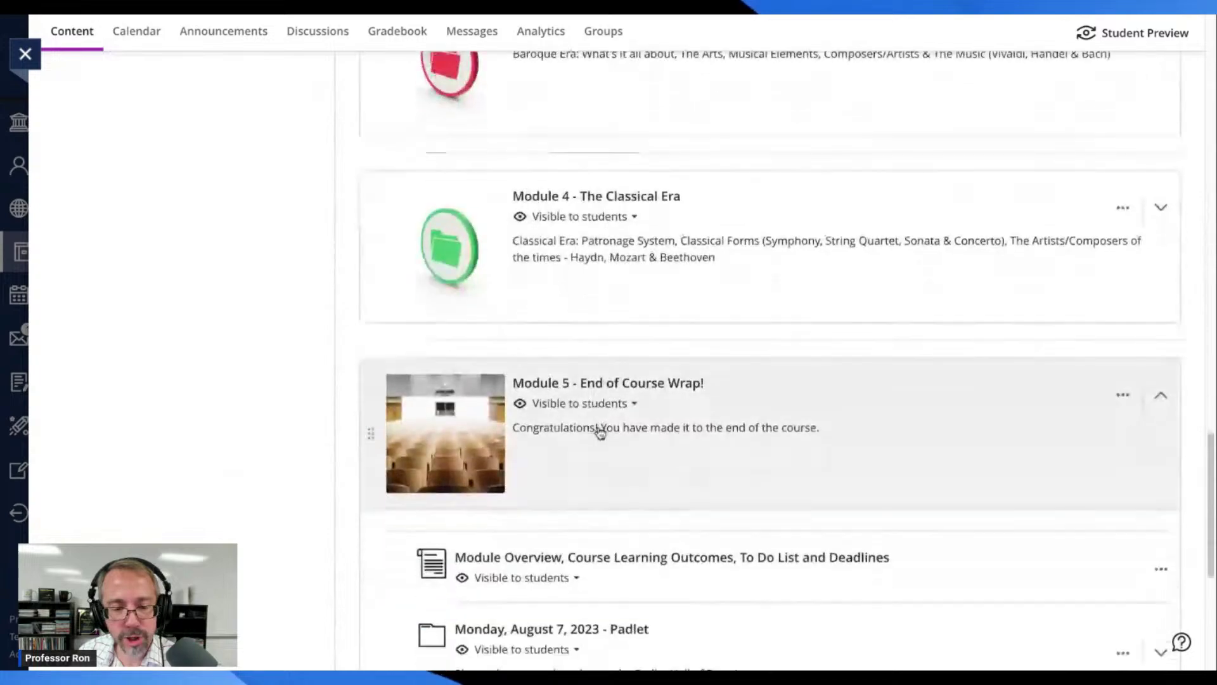
pyautogui.scroll(-1, 571, 412)
pyautogui.scroll(1, 614, 392)
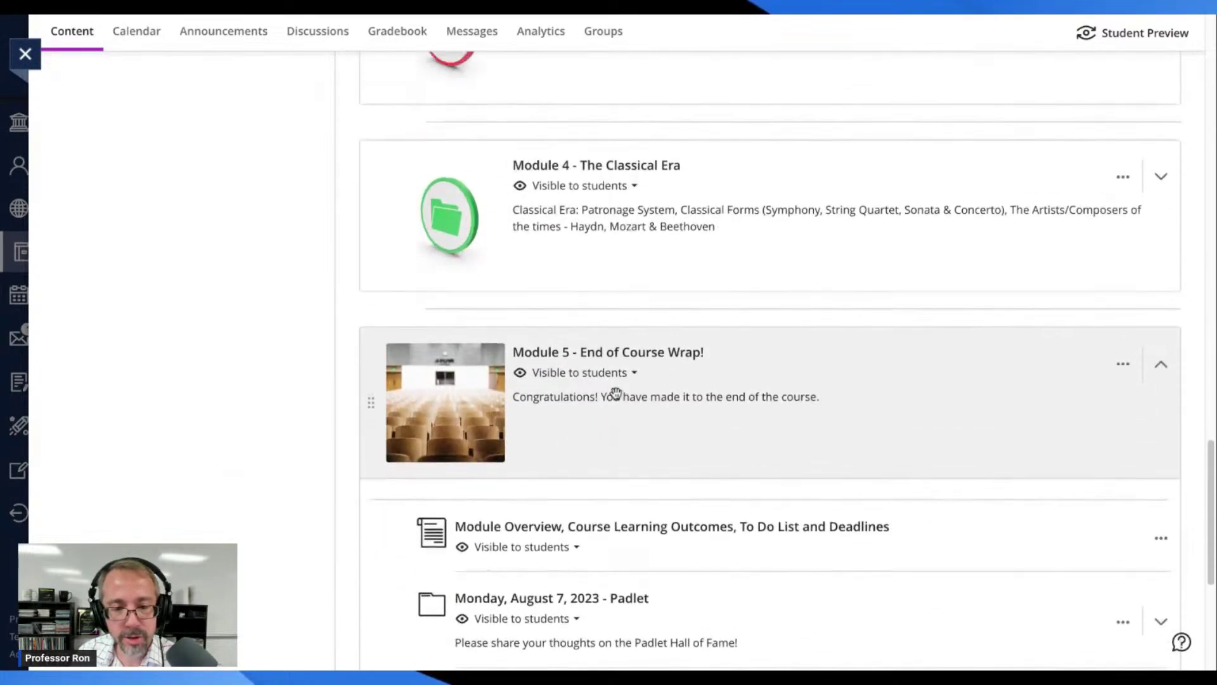
pyautogui.scroll(20, 616, 394)
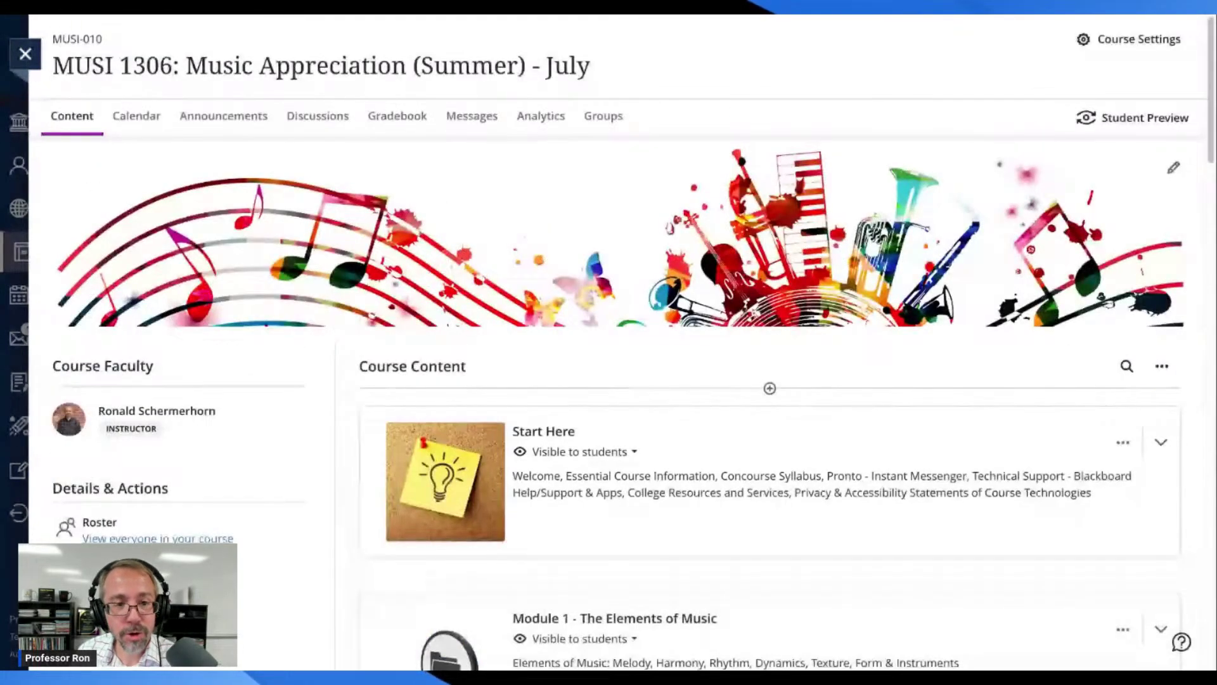